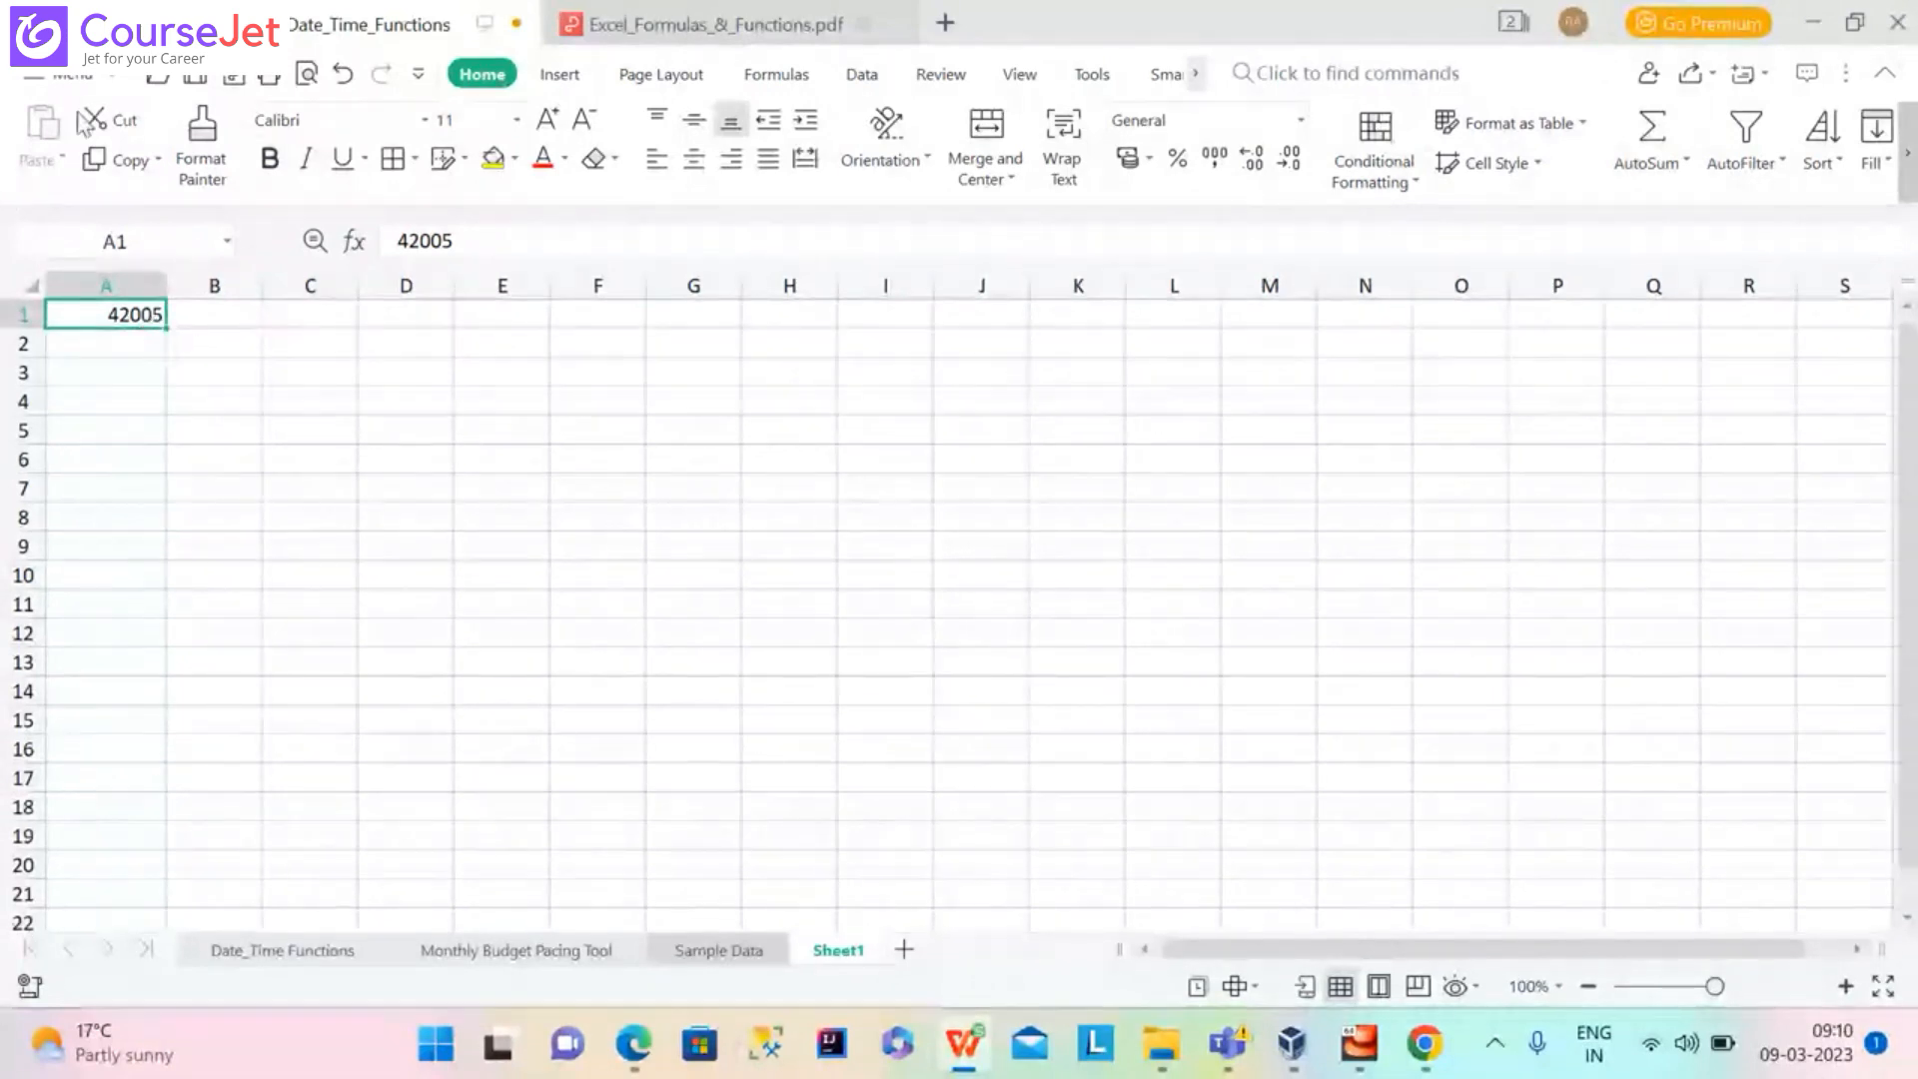
# Enter the date 1-01-2015 in cell B1 and check the cell's underlying entry
pyautogui.click(212, 316)
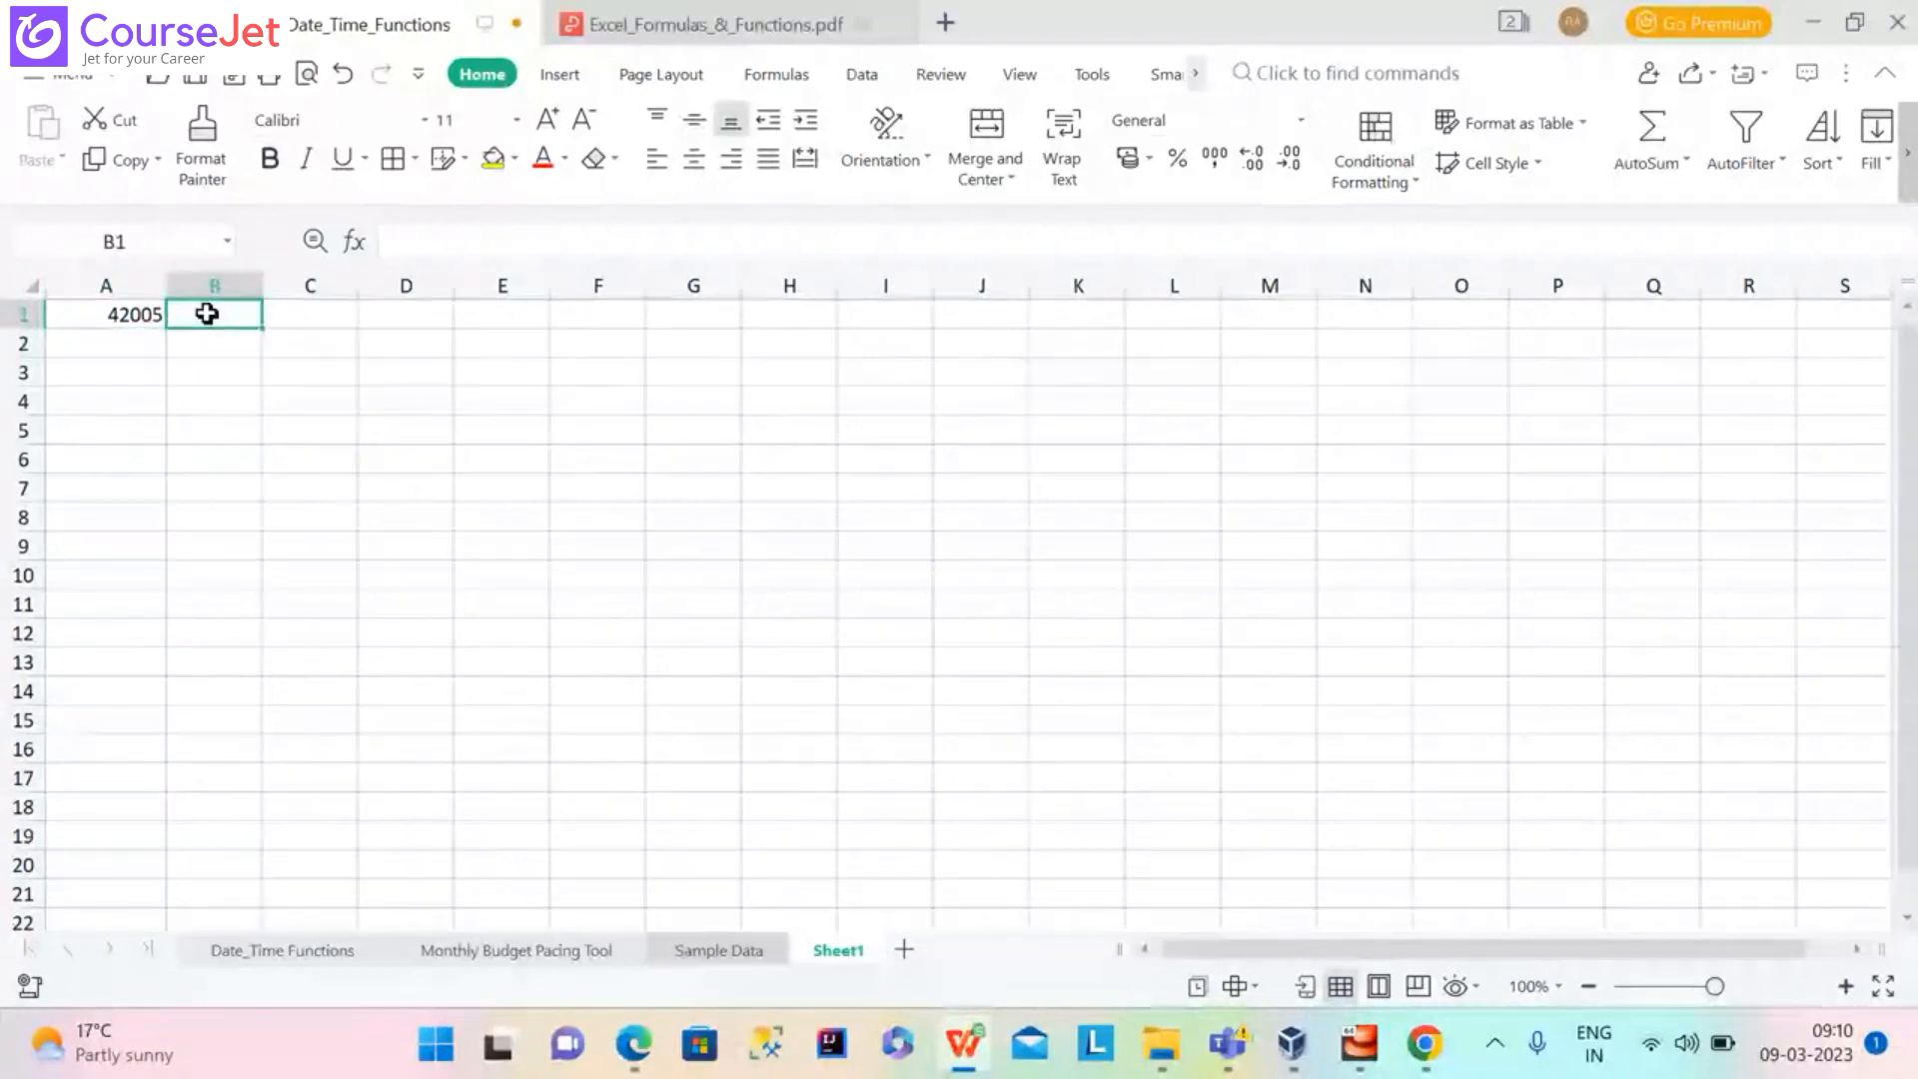
pyautogui.write('1-01-2015')
pyautogui.press('Return')
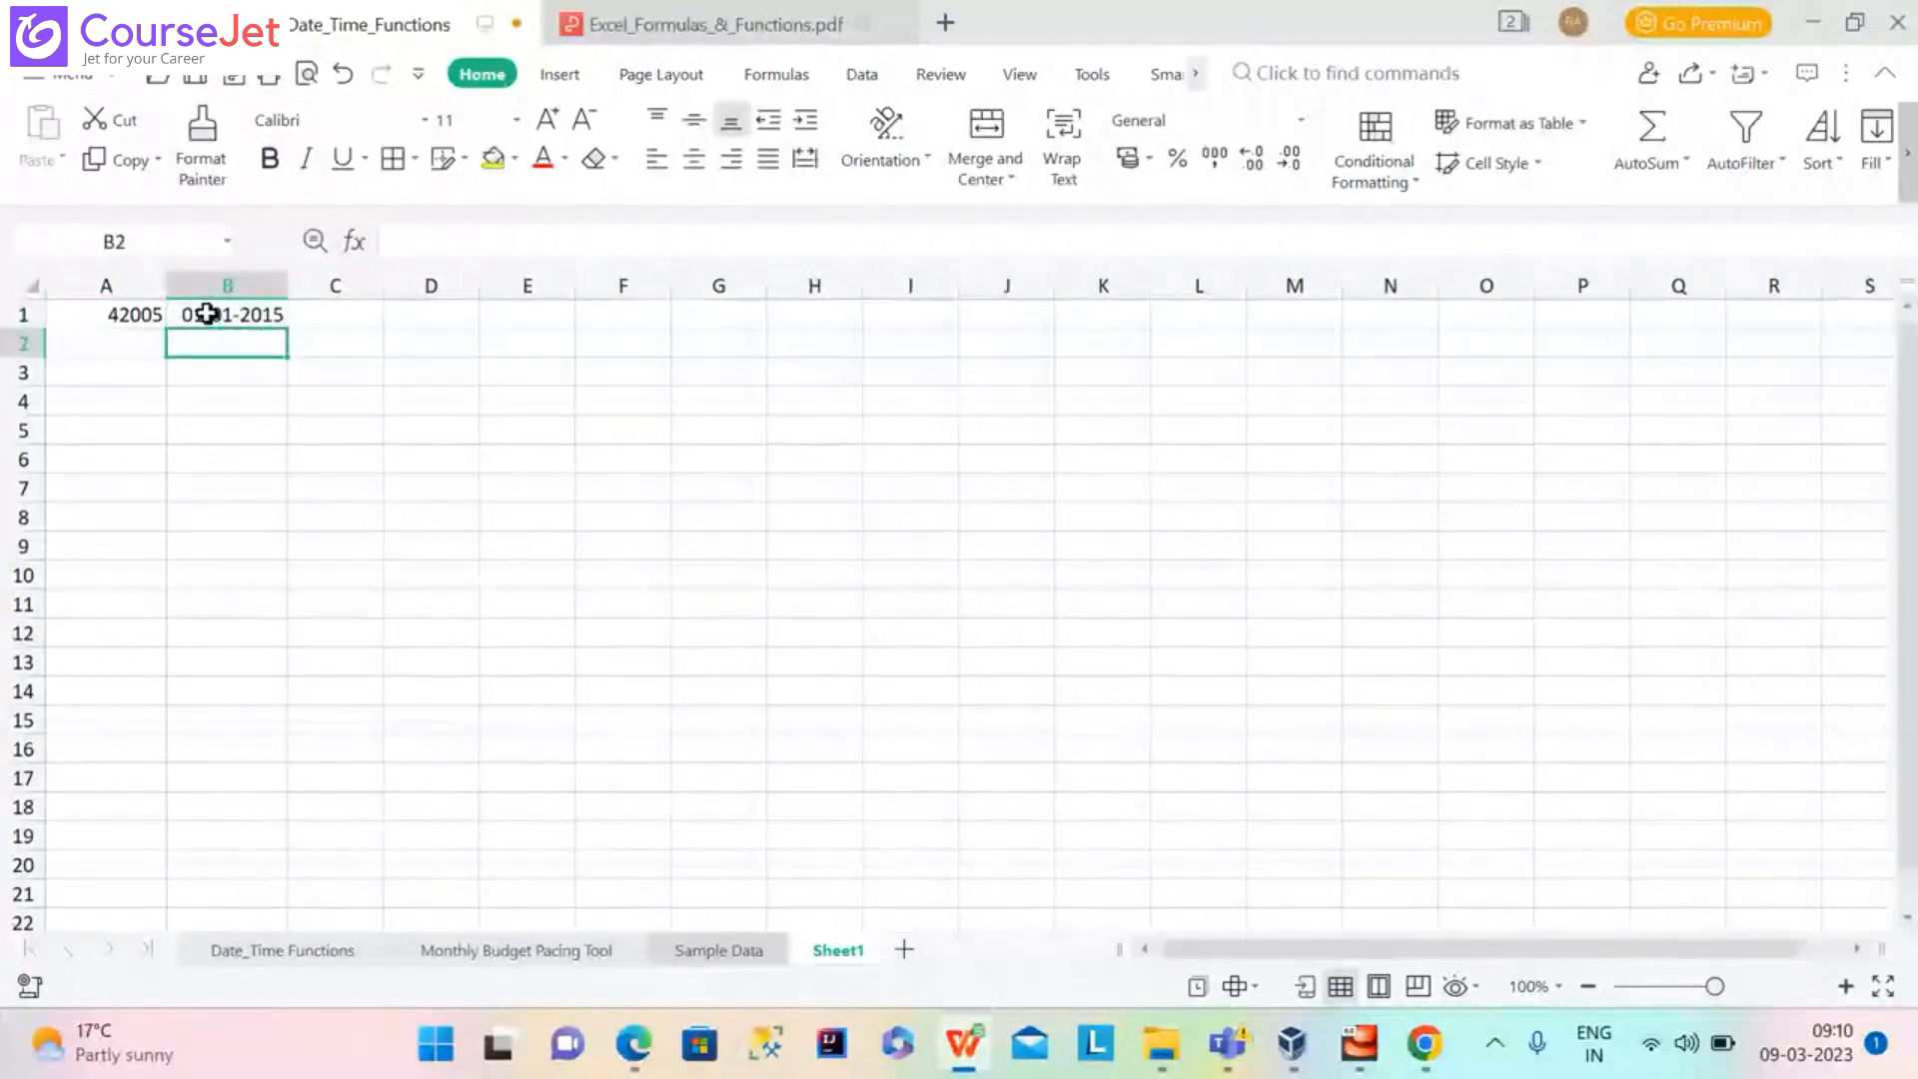
pyautogui.click(272, 318)
pyautogui.doubleClick(272, 317)
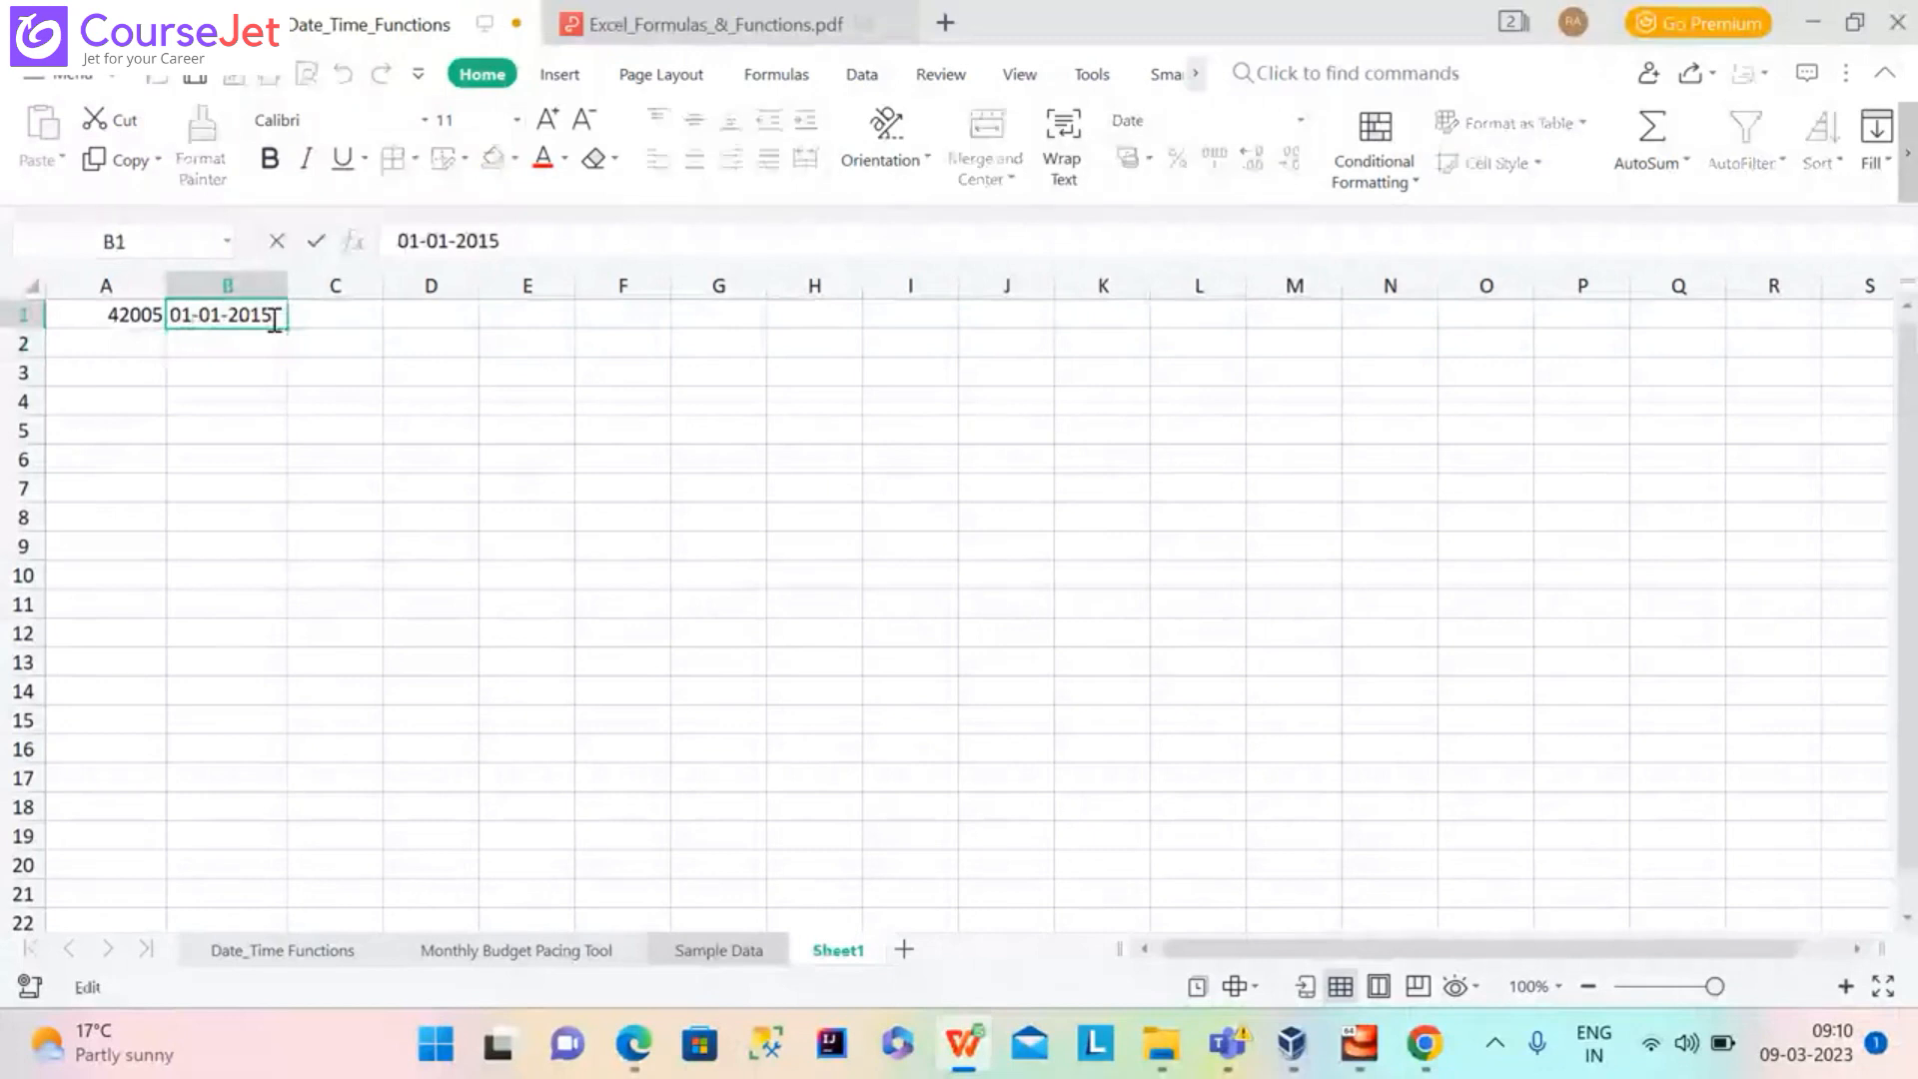
pyautogui.click(431, 411)
# Examine cell B1's number format settings, comparing the General and Date categories, the date types and the regional settings
pyautogui.click(218, 315)
pyautogui.rightClick(221, 317)
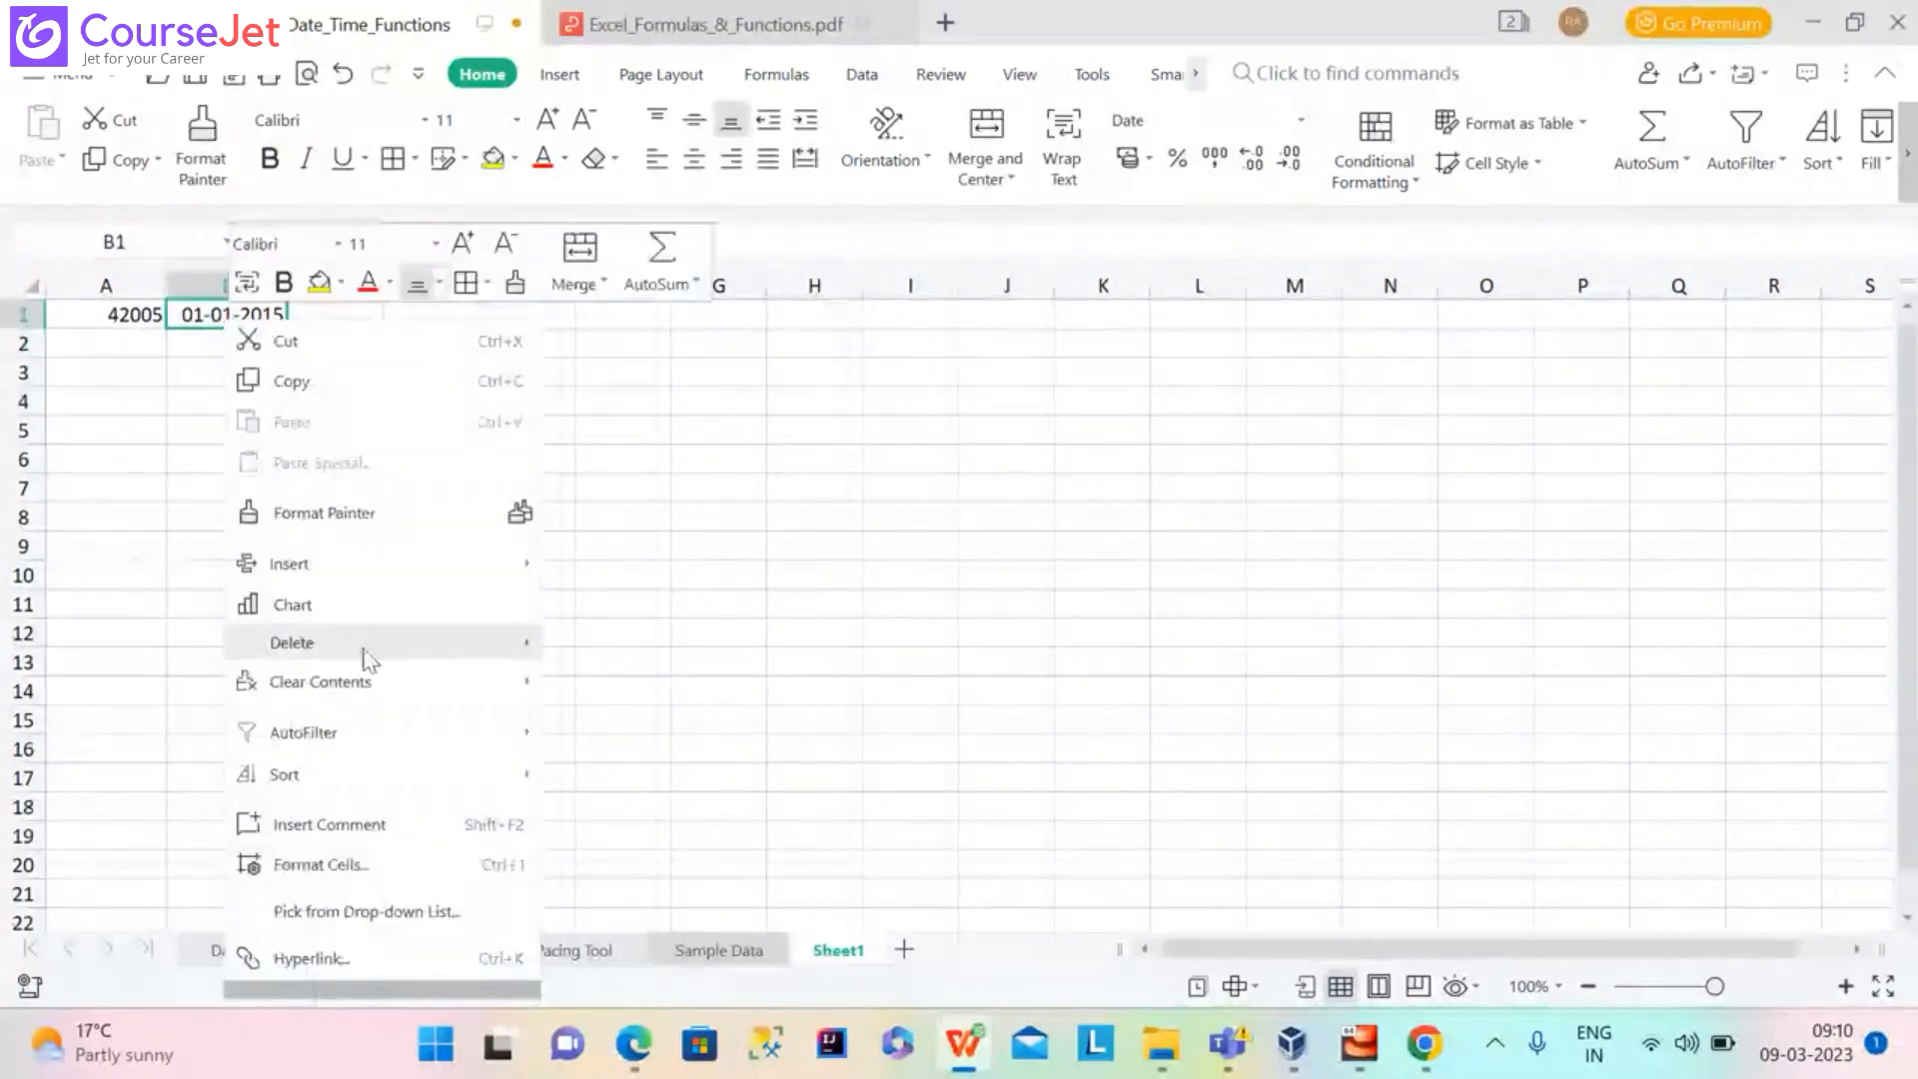
pyautogui.click(322, 865)
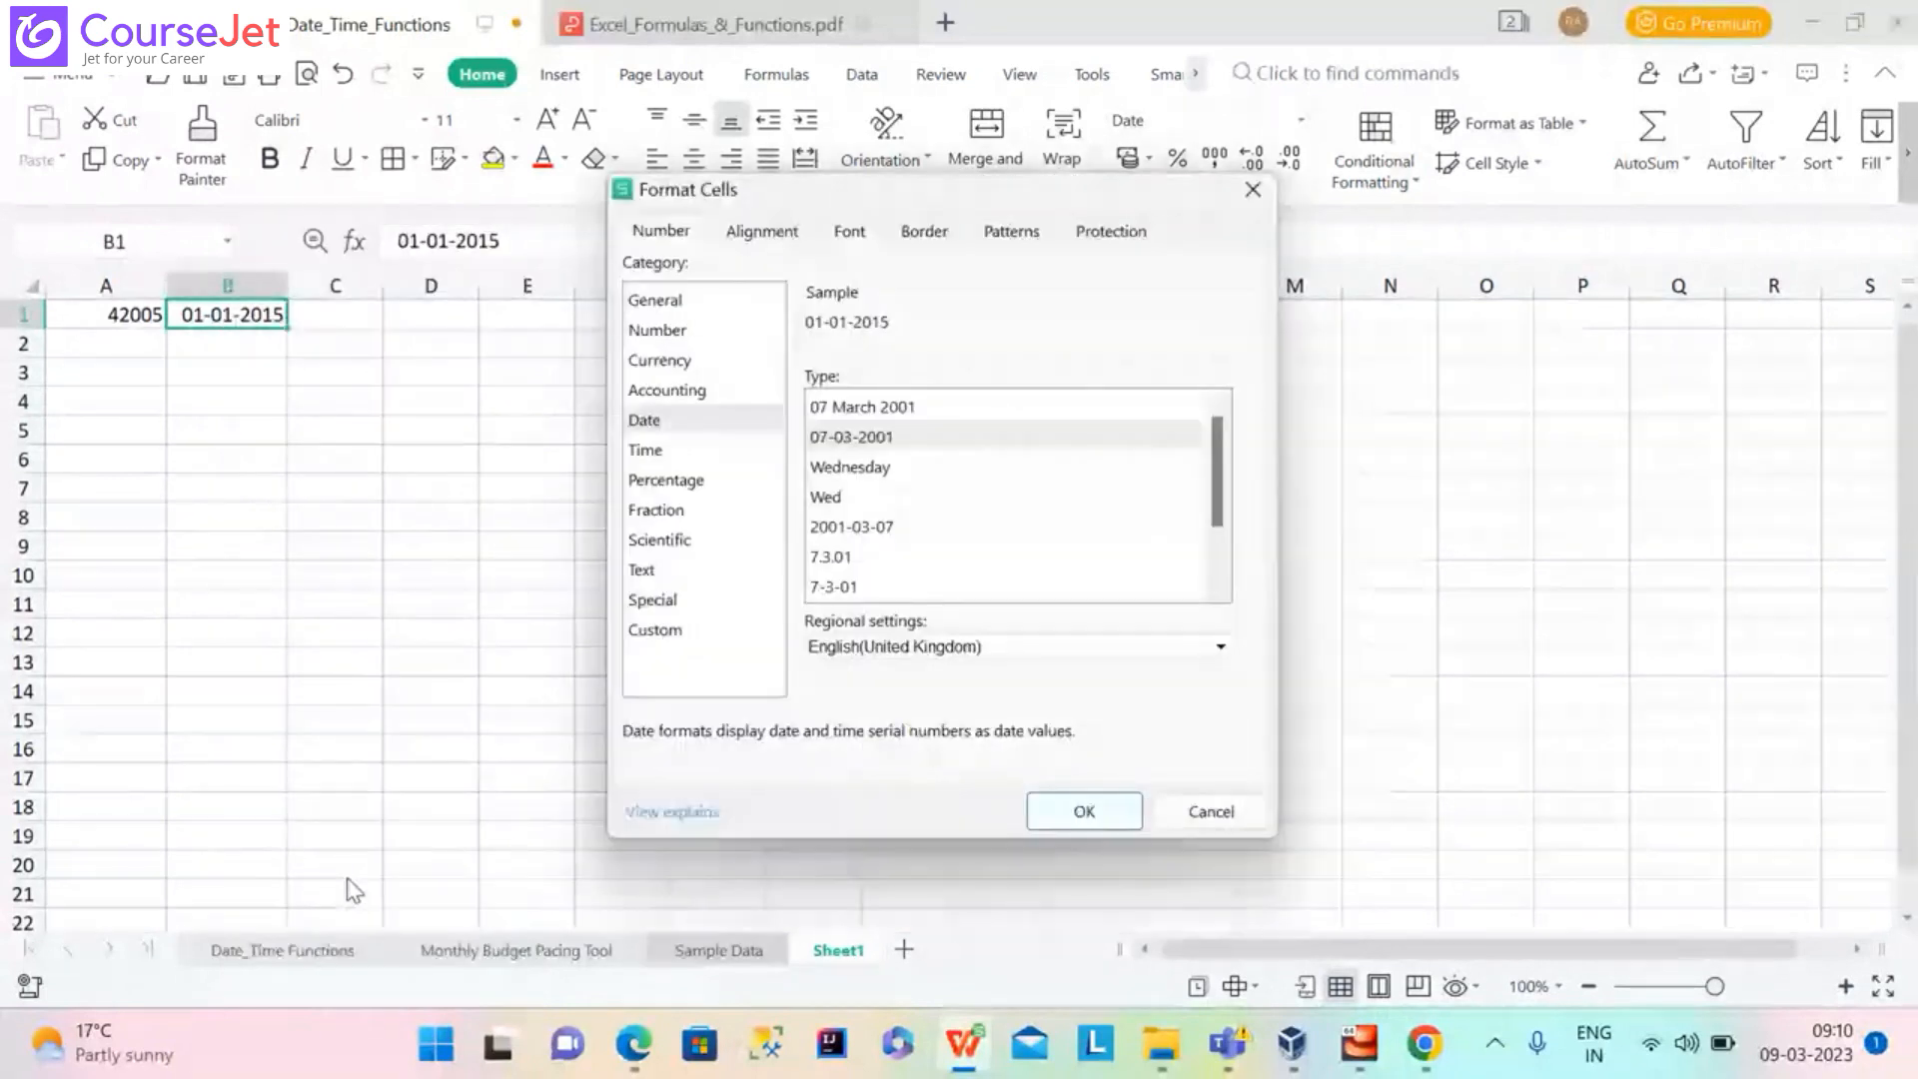
pyautogui.click(655, 300)
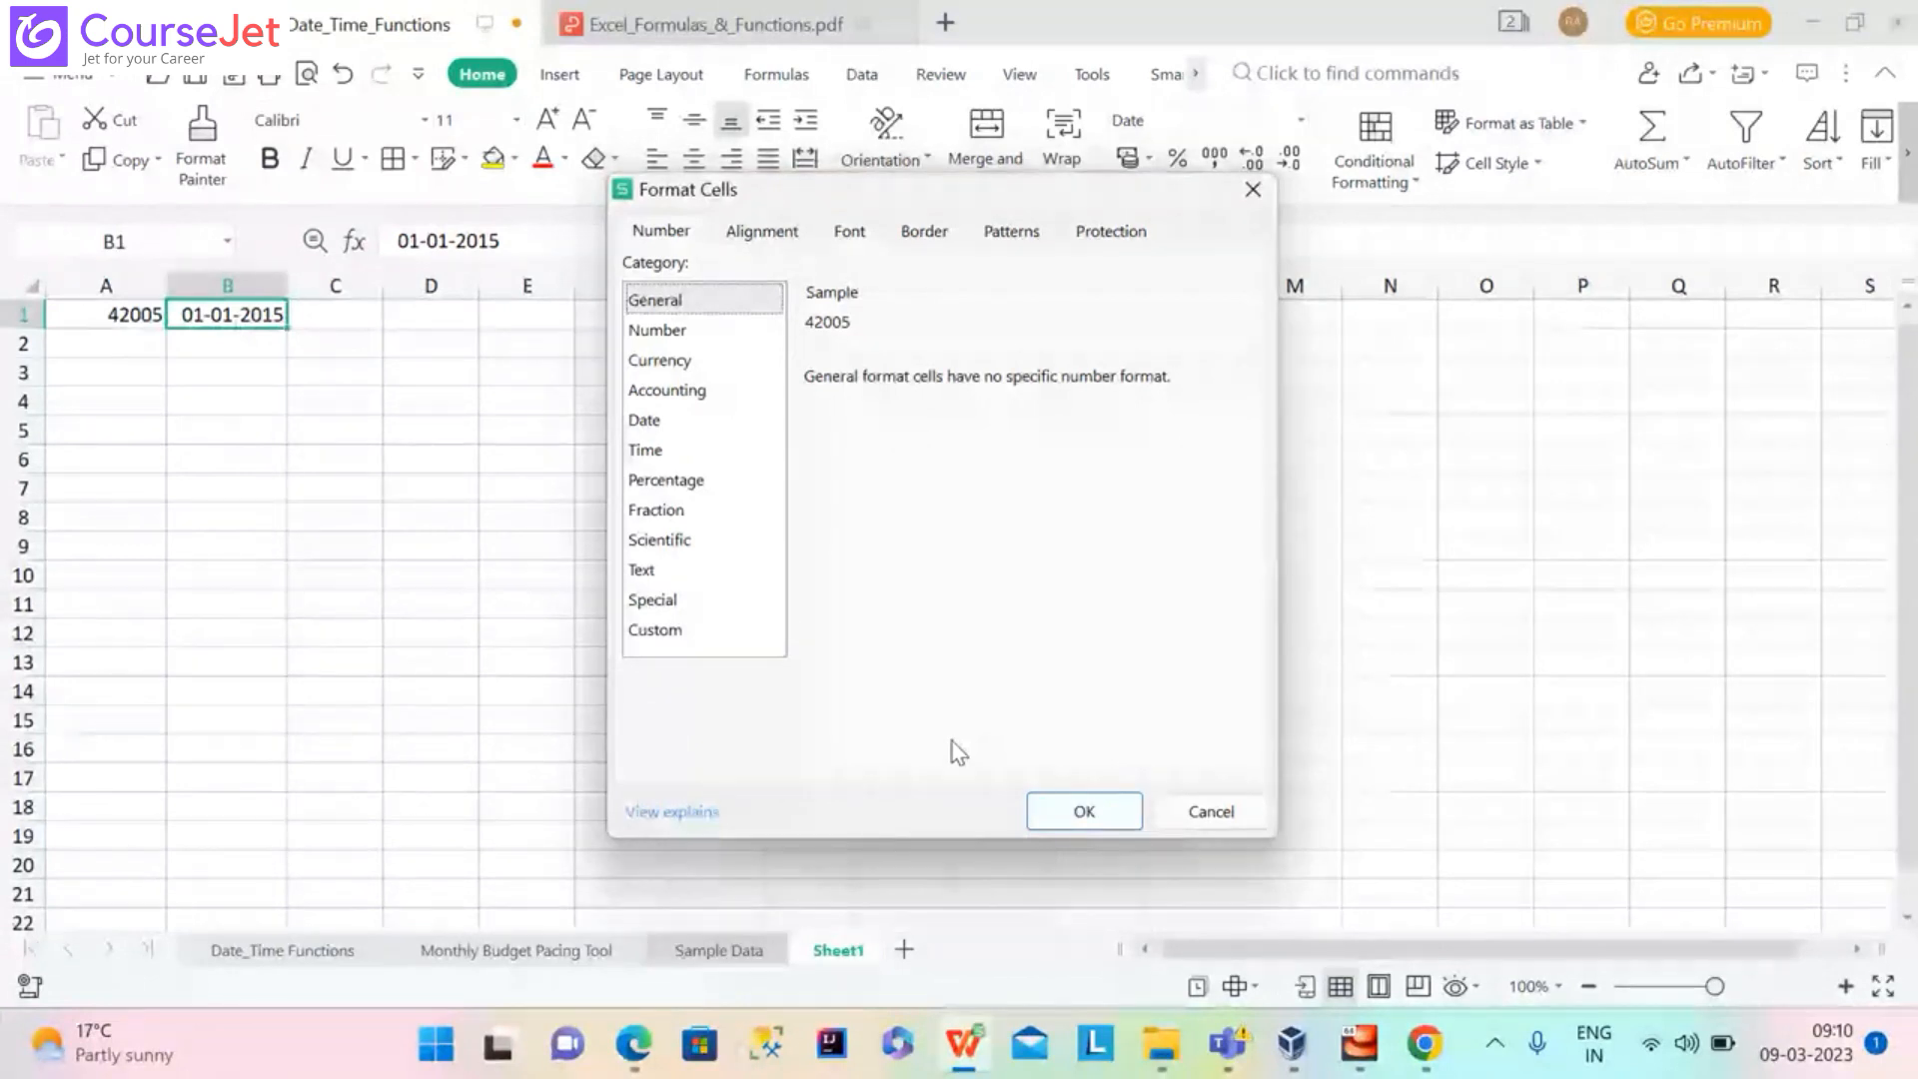
pyautogui.click(644, 420)
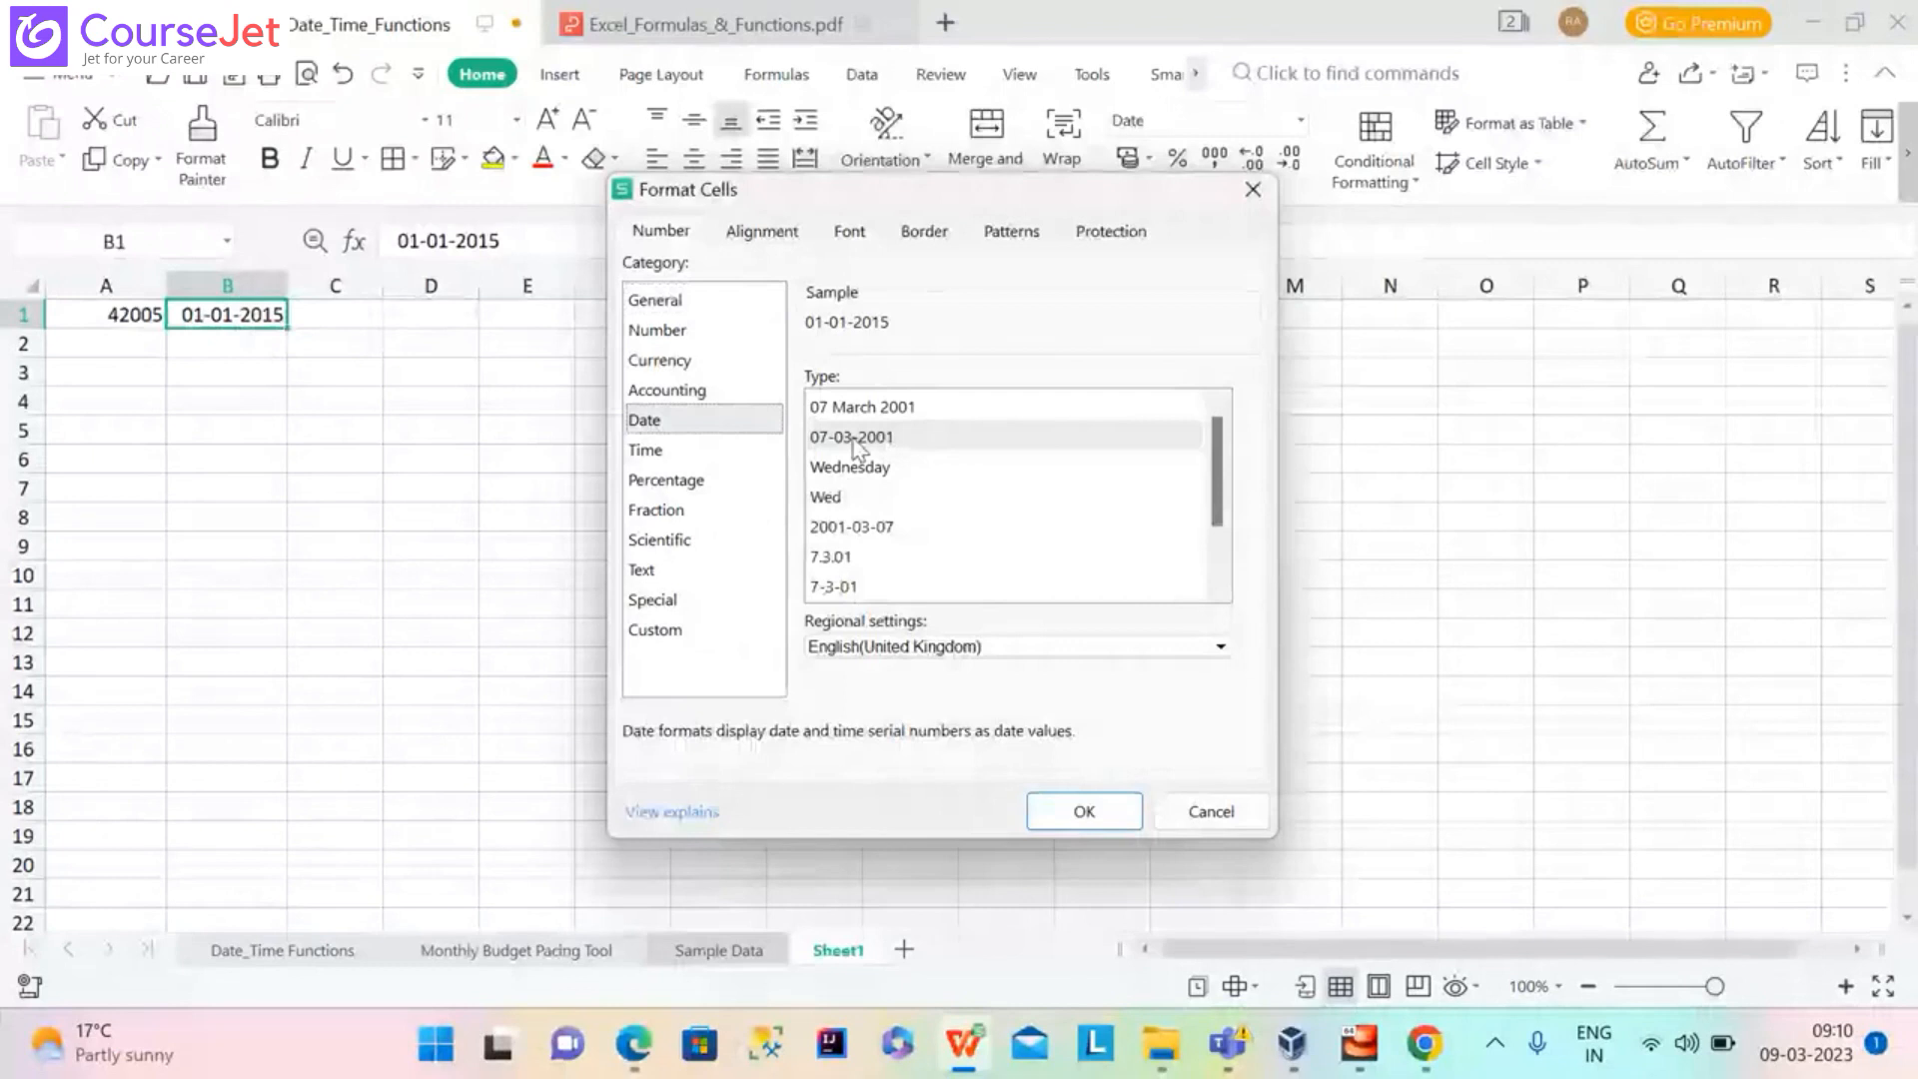
pyautogui.click(1204, 442)
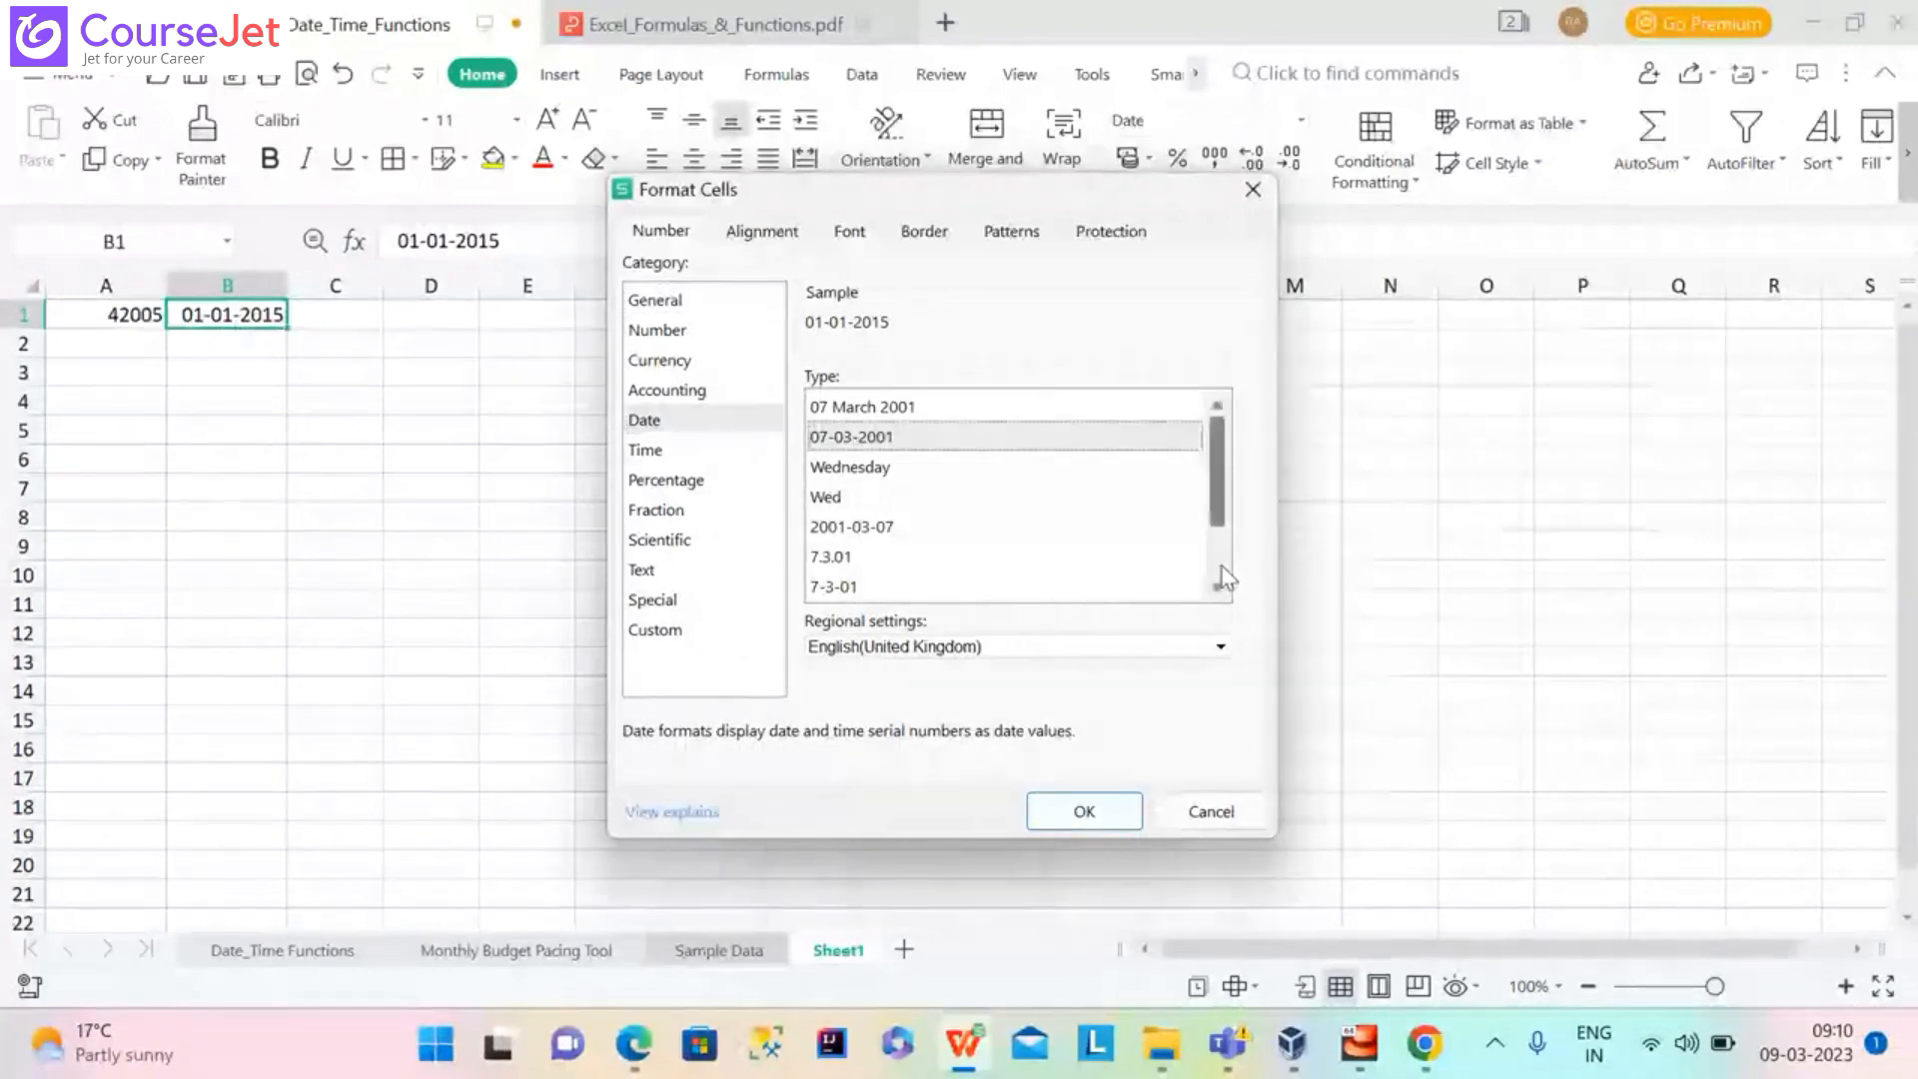
pyautogui.rightClick(1225, 597)
pyautogui.moveTo(1224, 496); pyautogui.dragTo(1206, 564)
pyautogui.click(1137, 647)
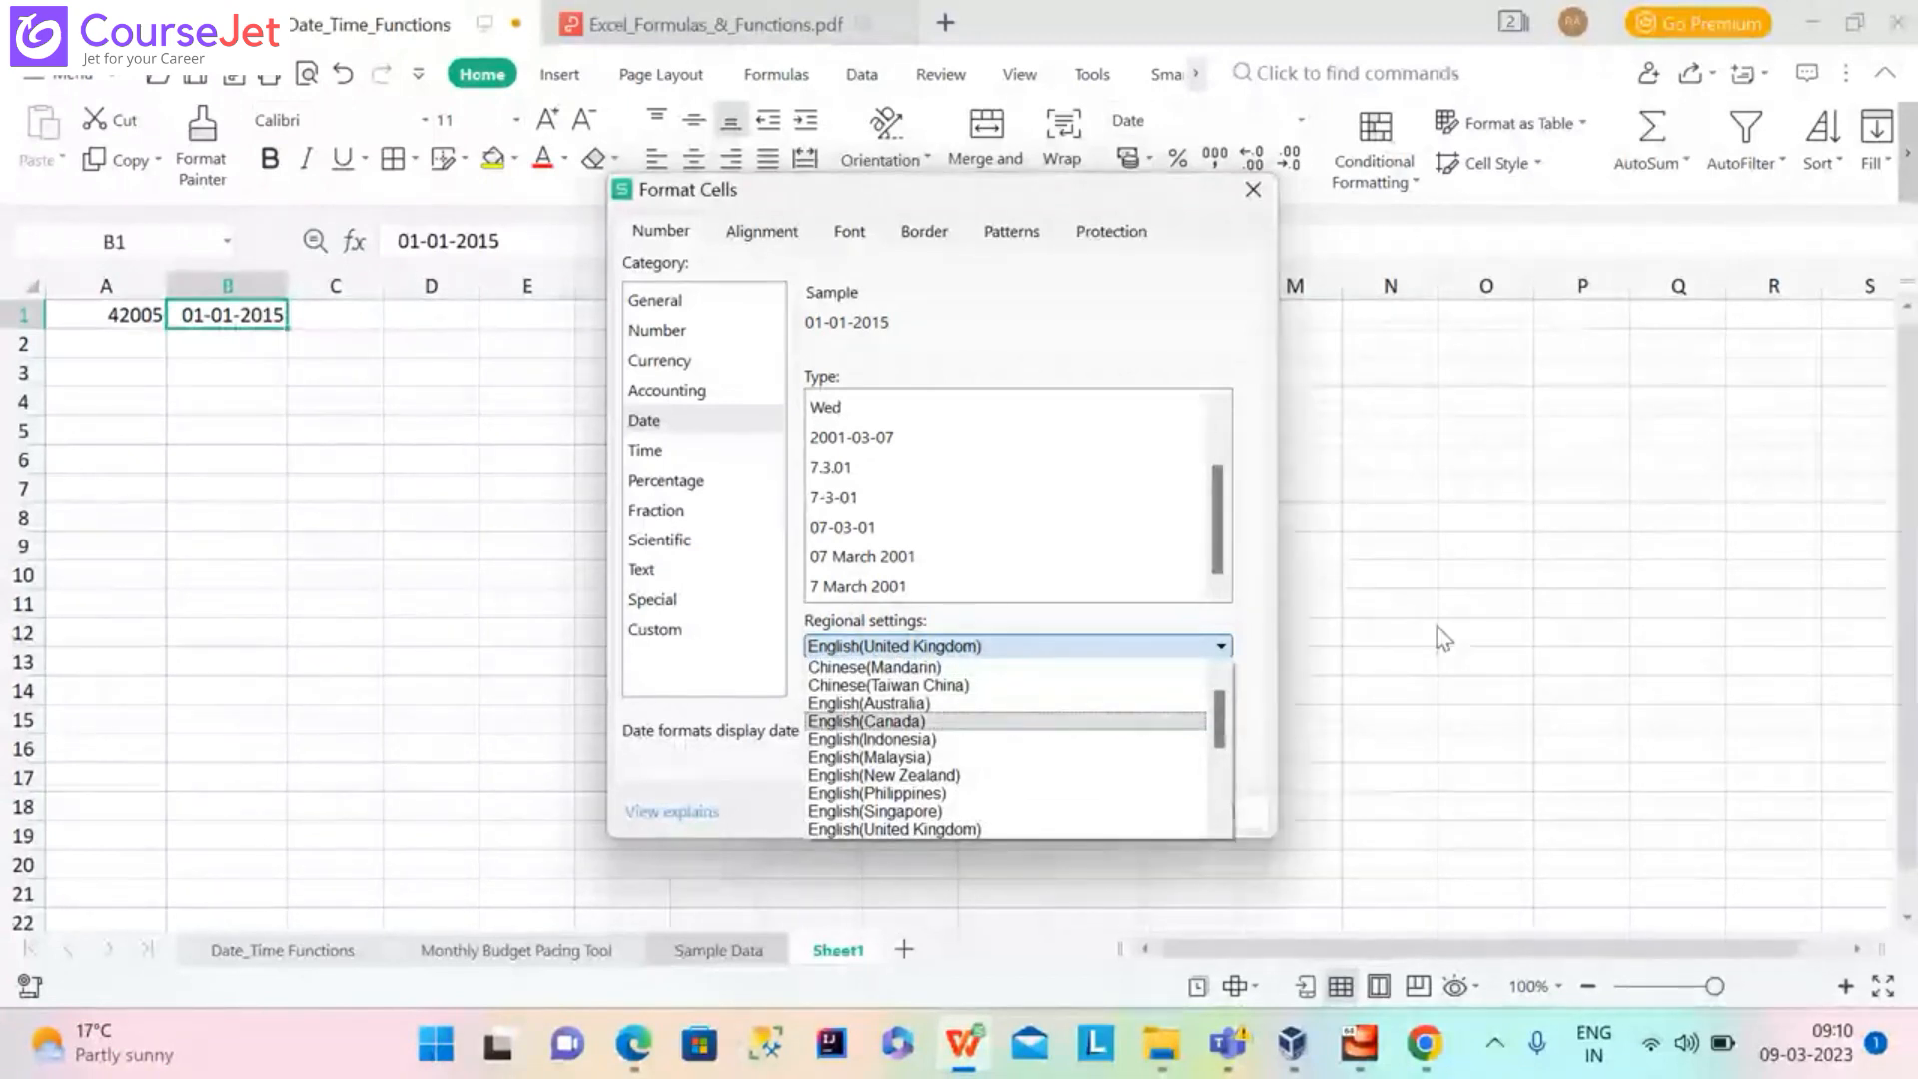
pyautogui.click(966, 536)
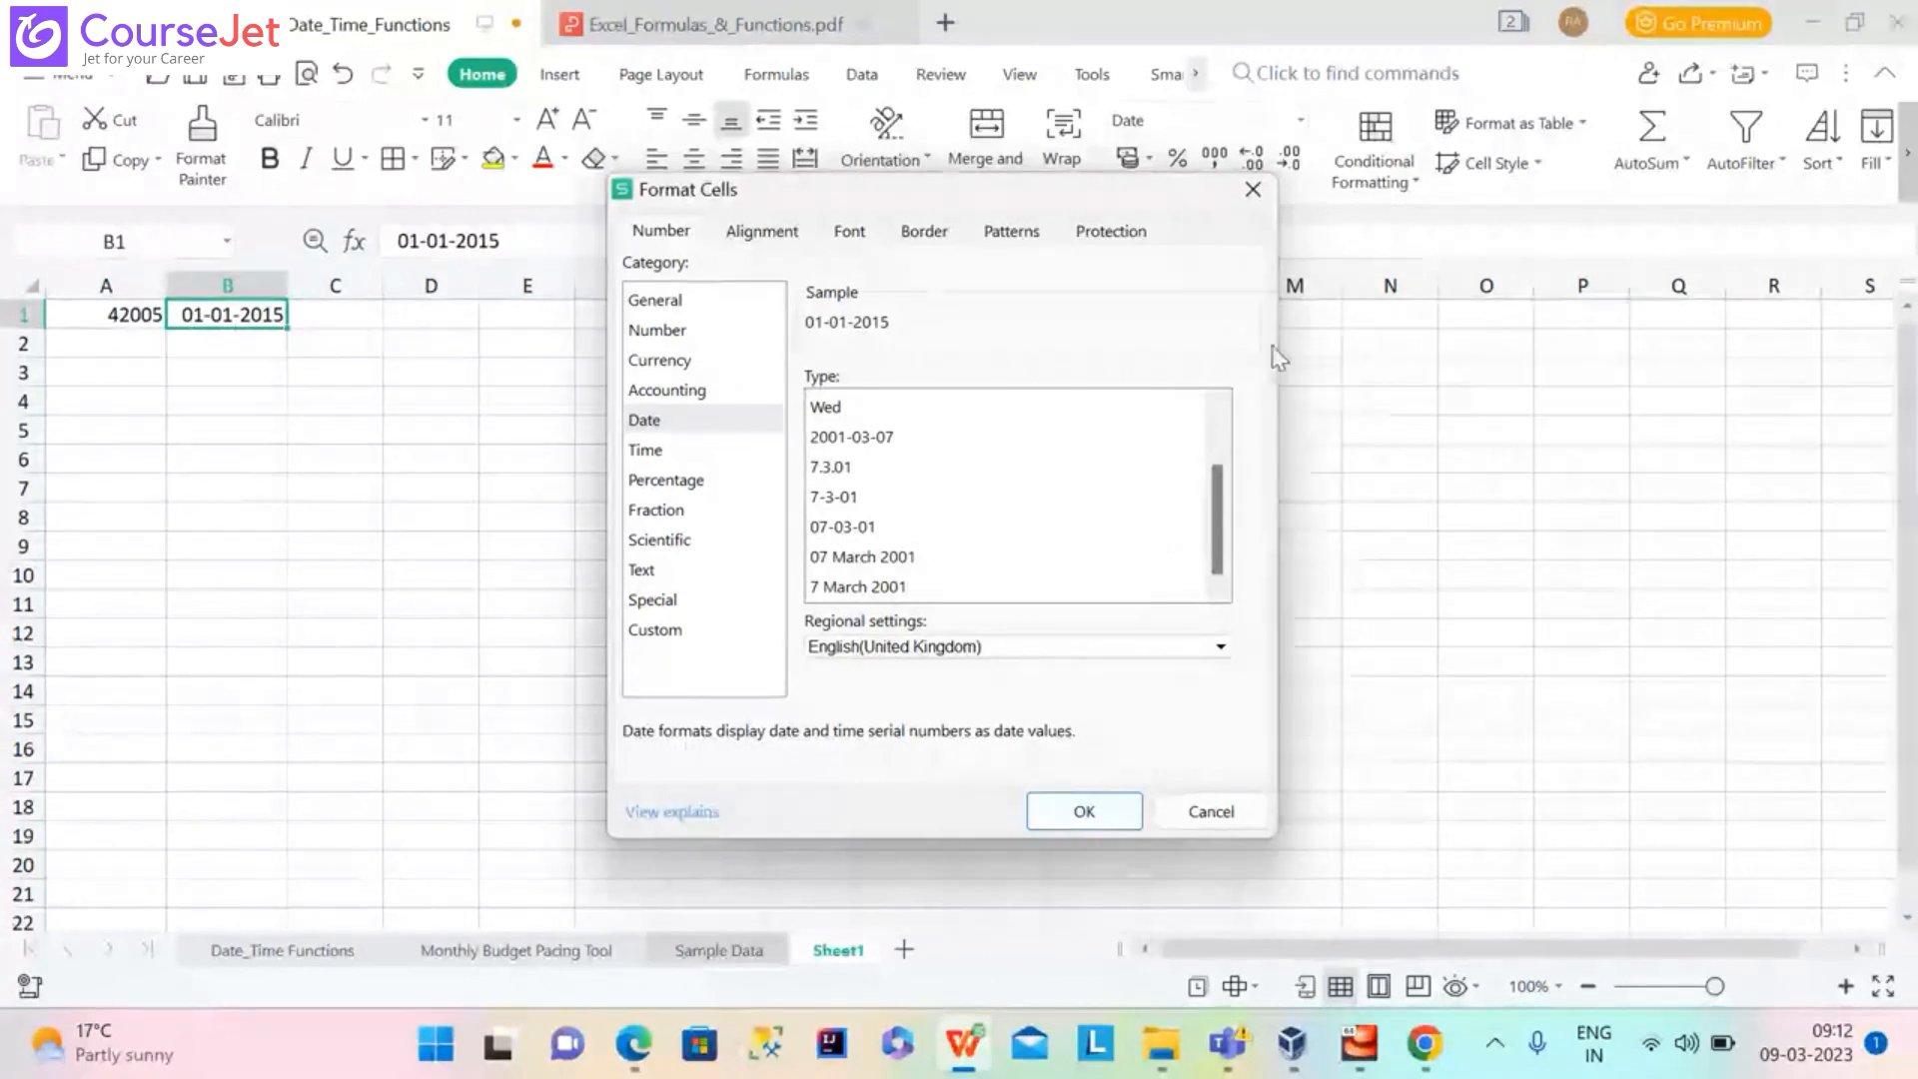
pyautogui.click(1132, 824)
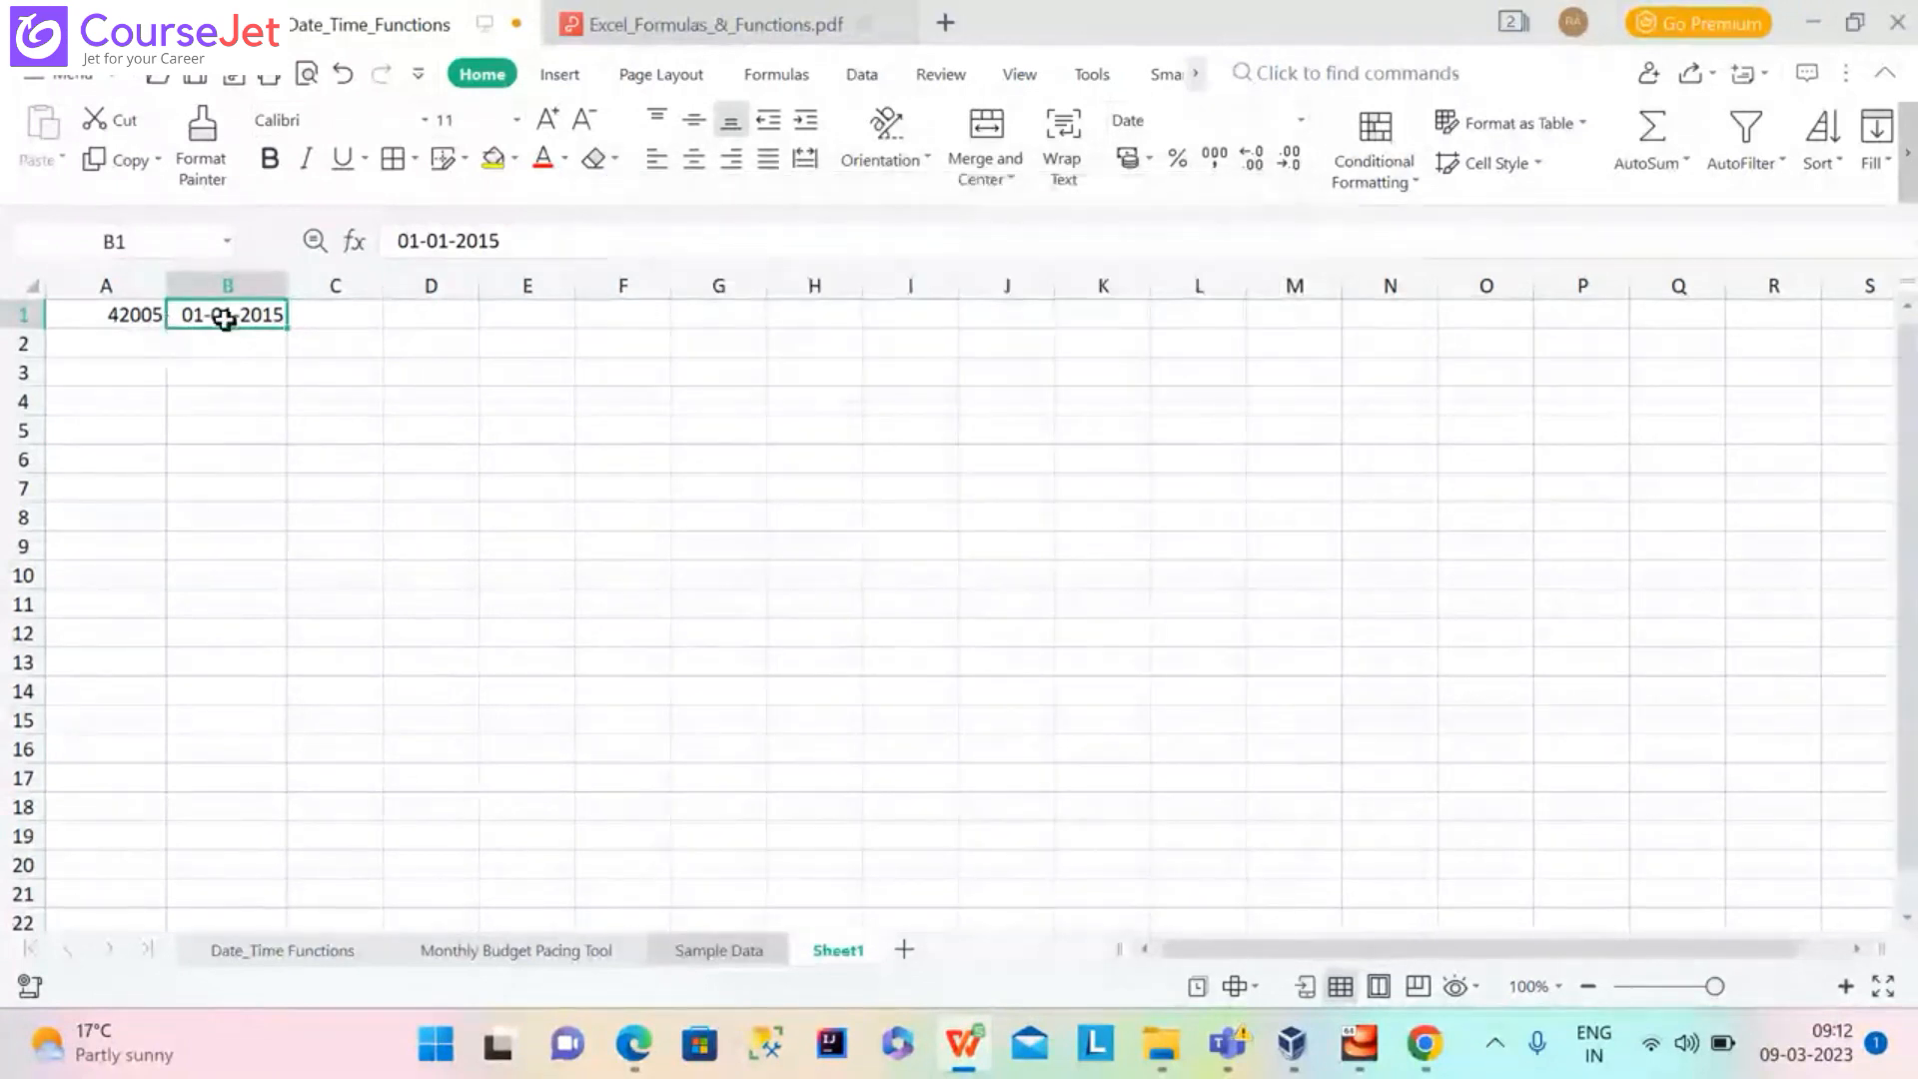
# Enter the unformatted date 01012015 in cell C1 and check how it is stored
pyautogui.click(330, 315)
pyautogui.write('0101201')
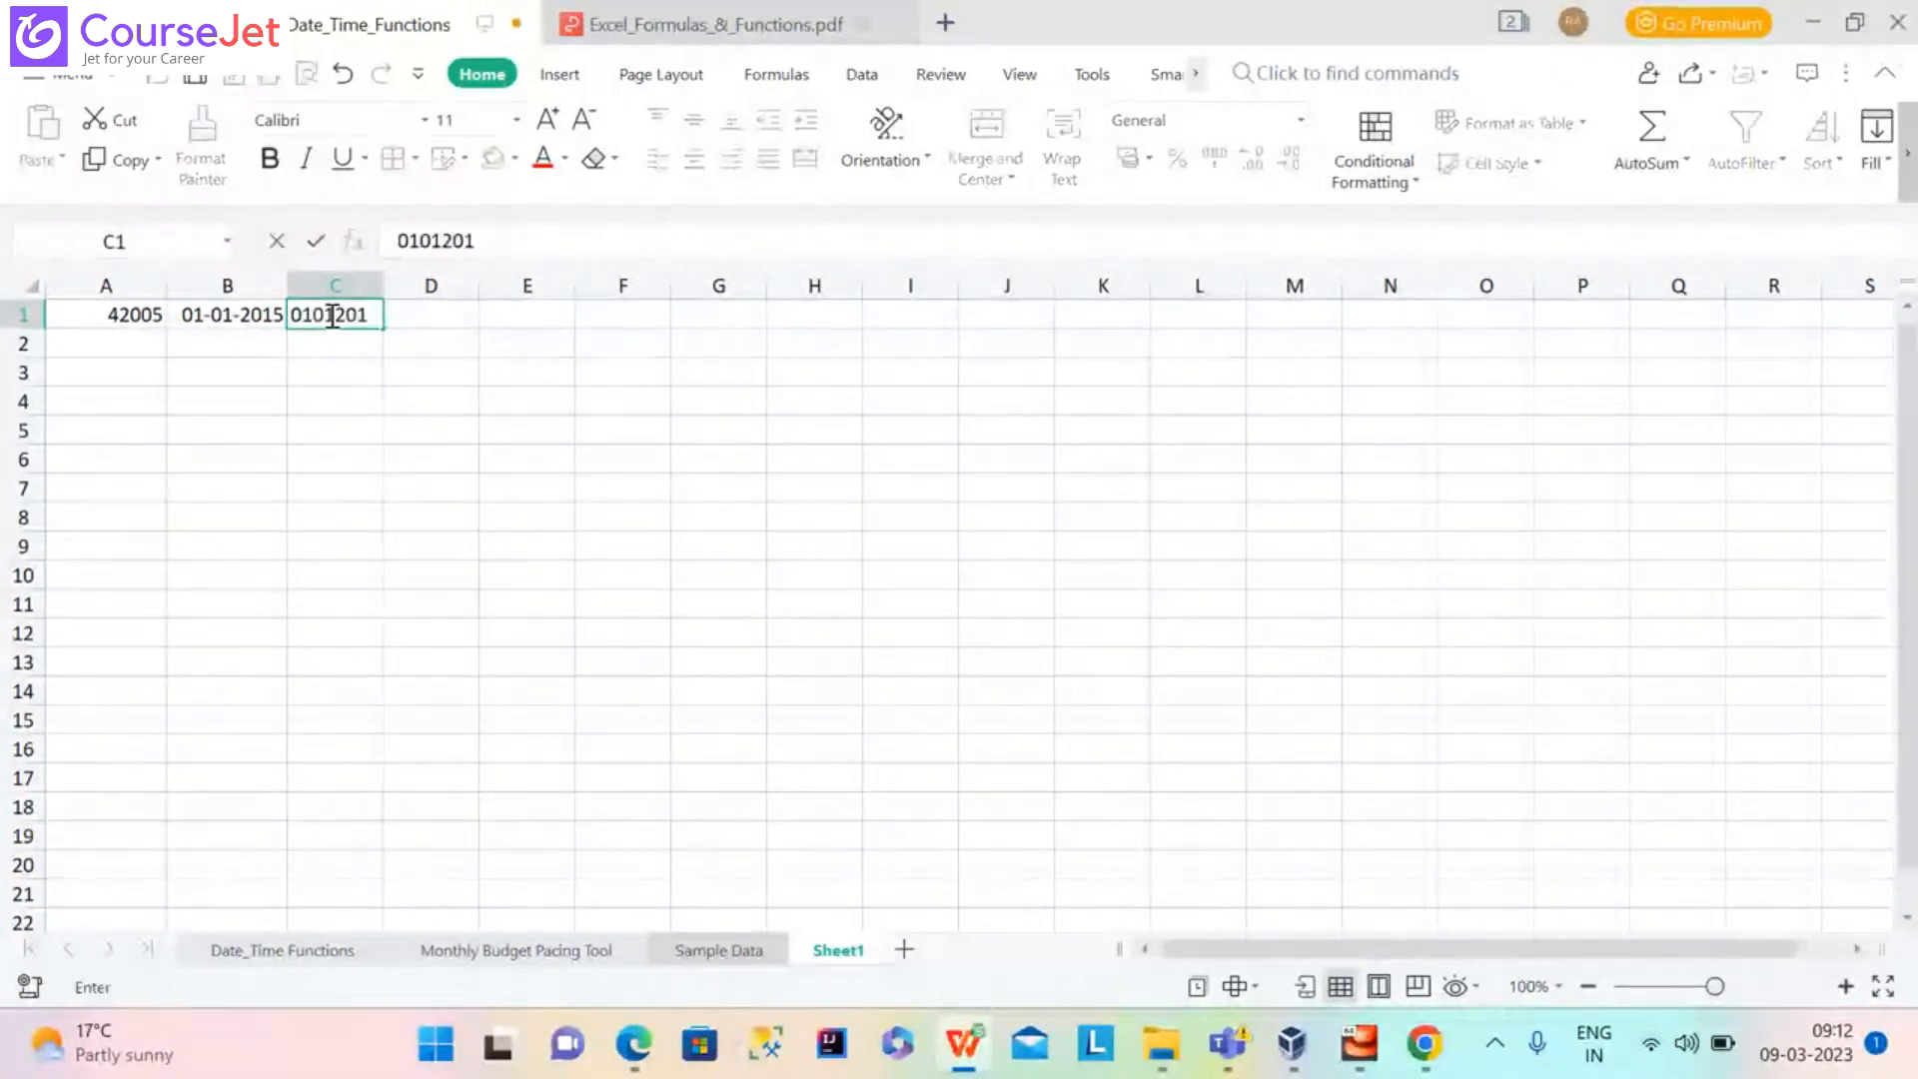
pyautogui.write('5')
pyautogui.press('Return')
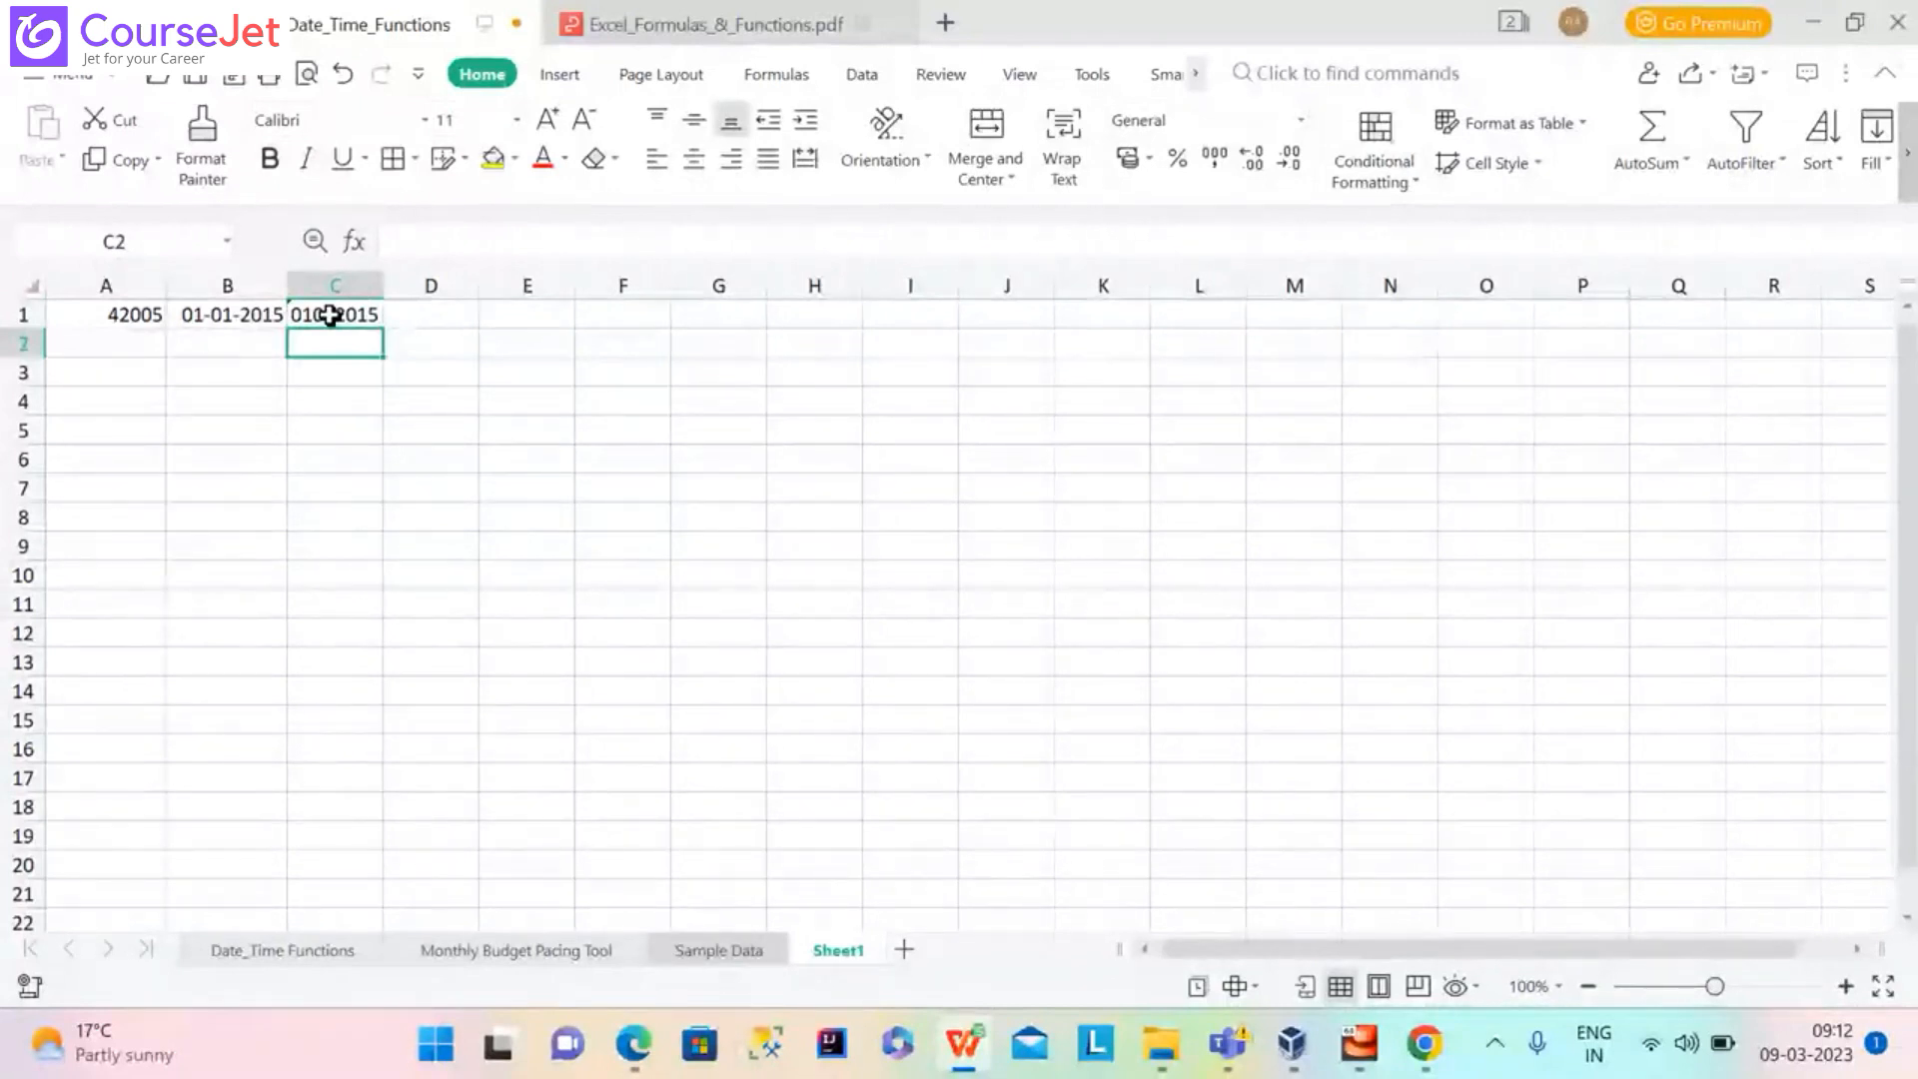
pyautogui.click(330, 314)
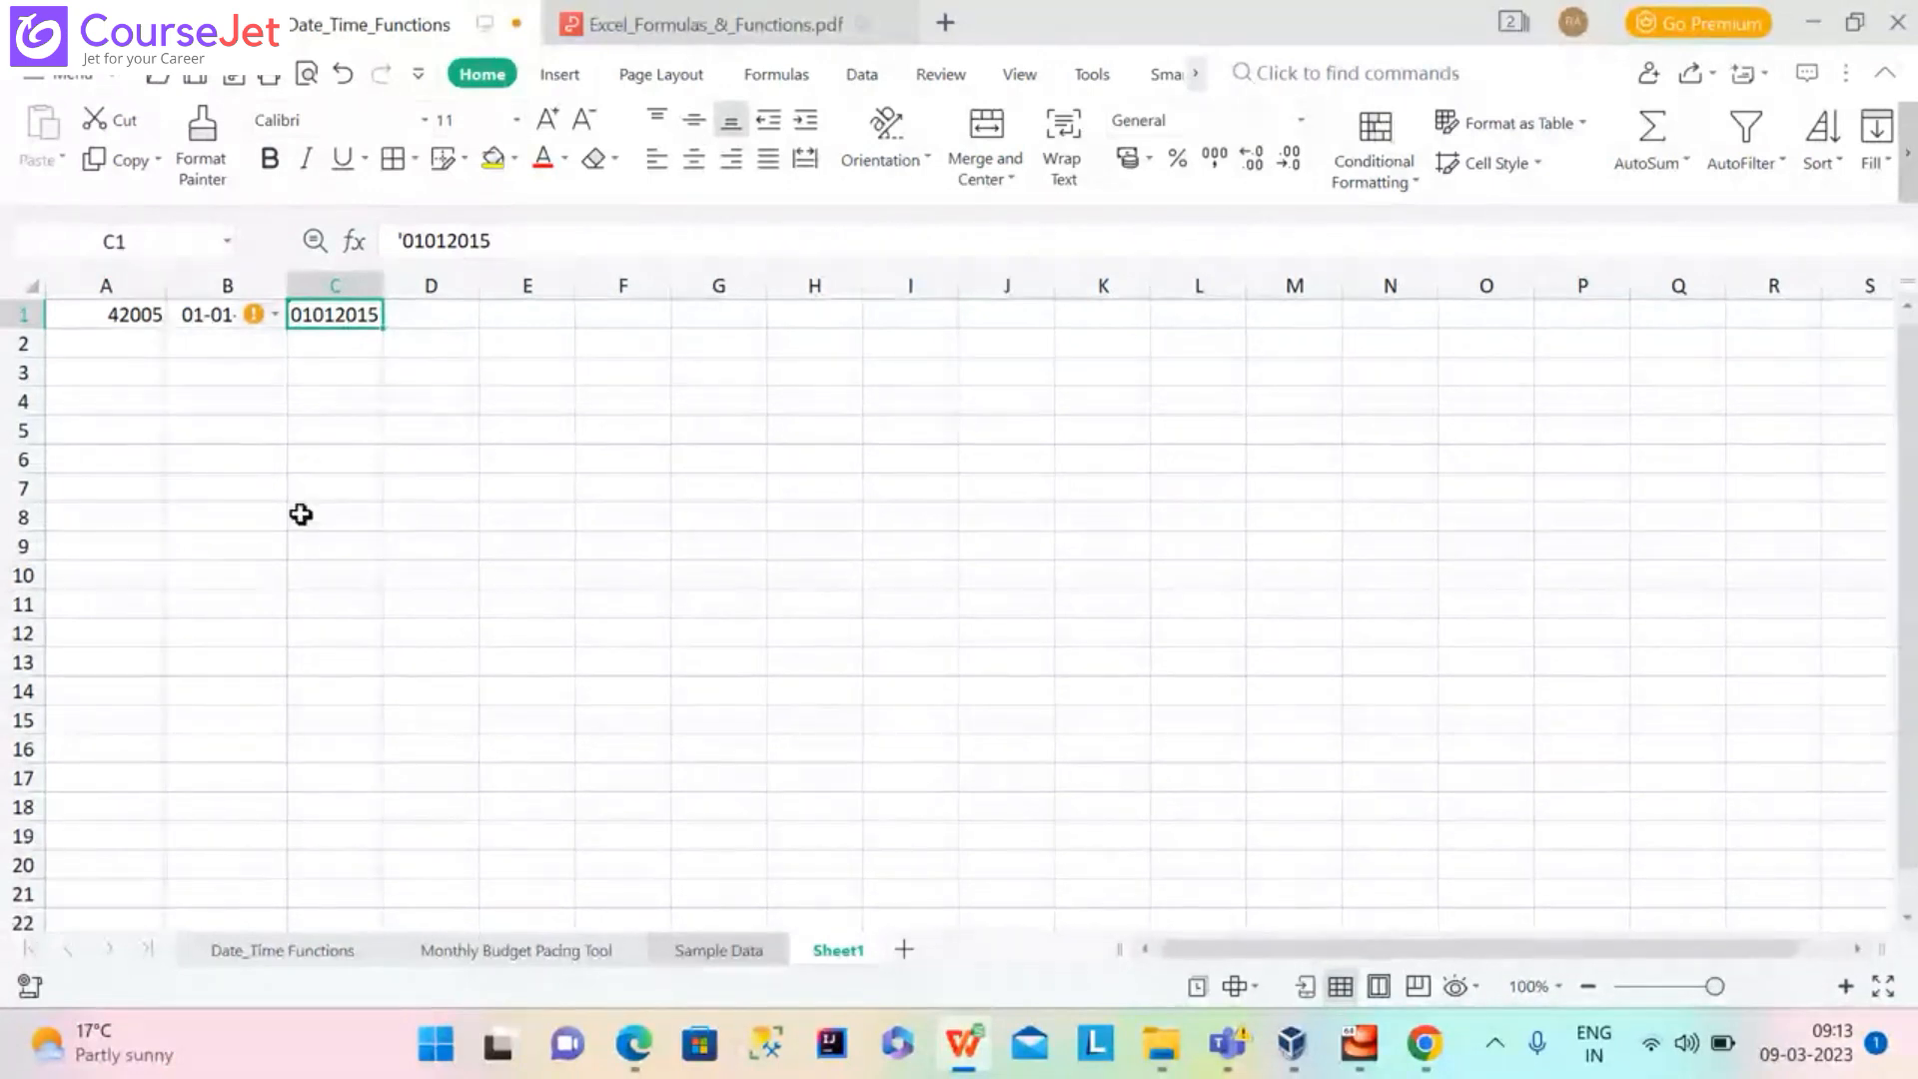
# Switch to Excel_Formulas_&_Functions.pdf to read the Date Value page
pyautogui.moveTo(964, 1042)
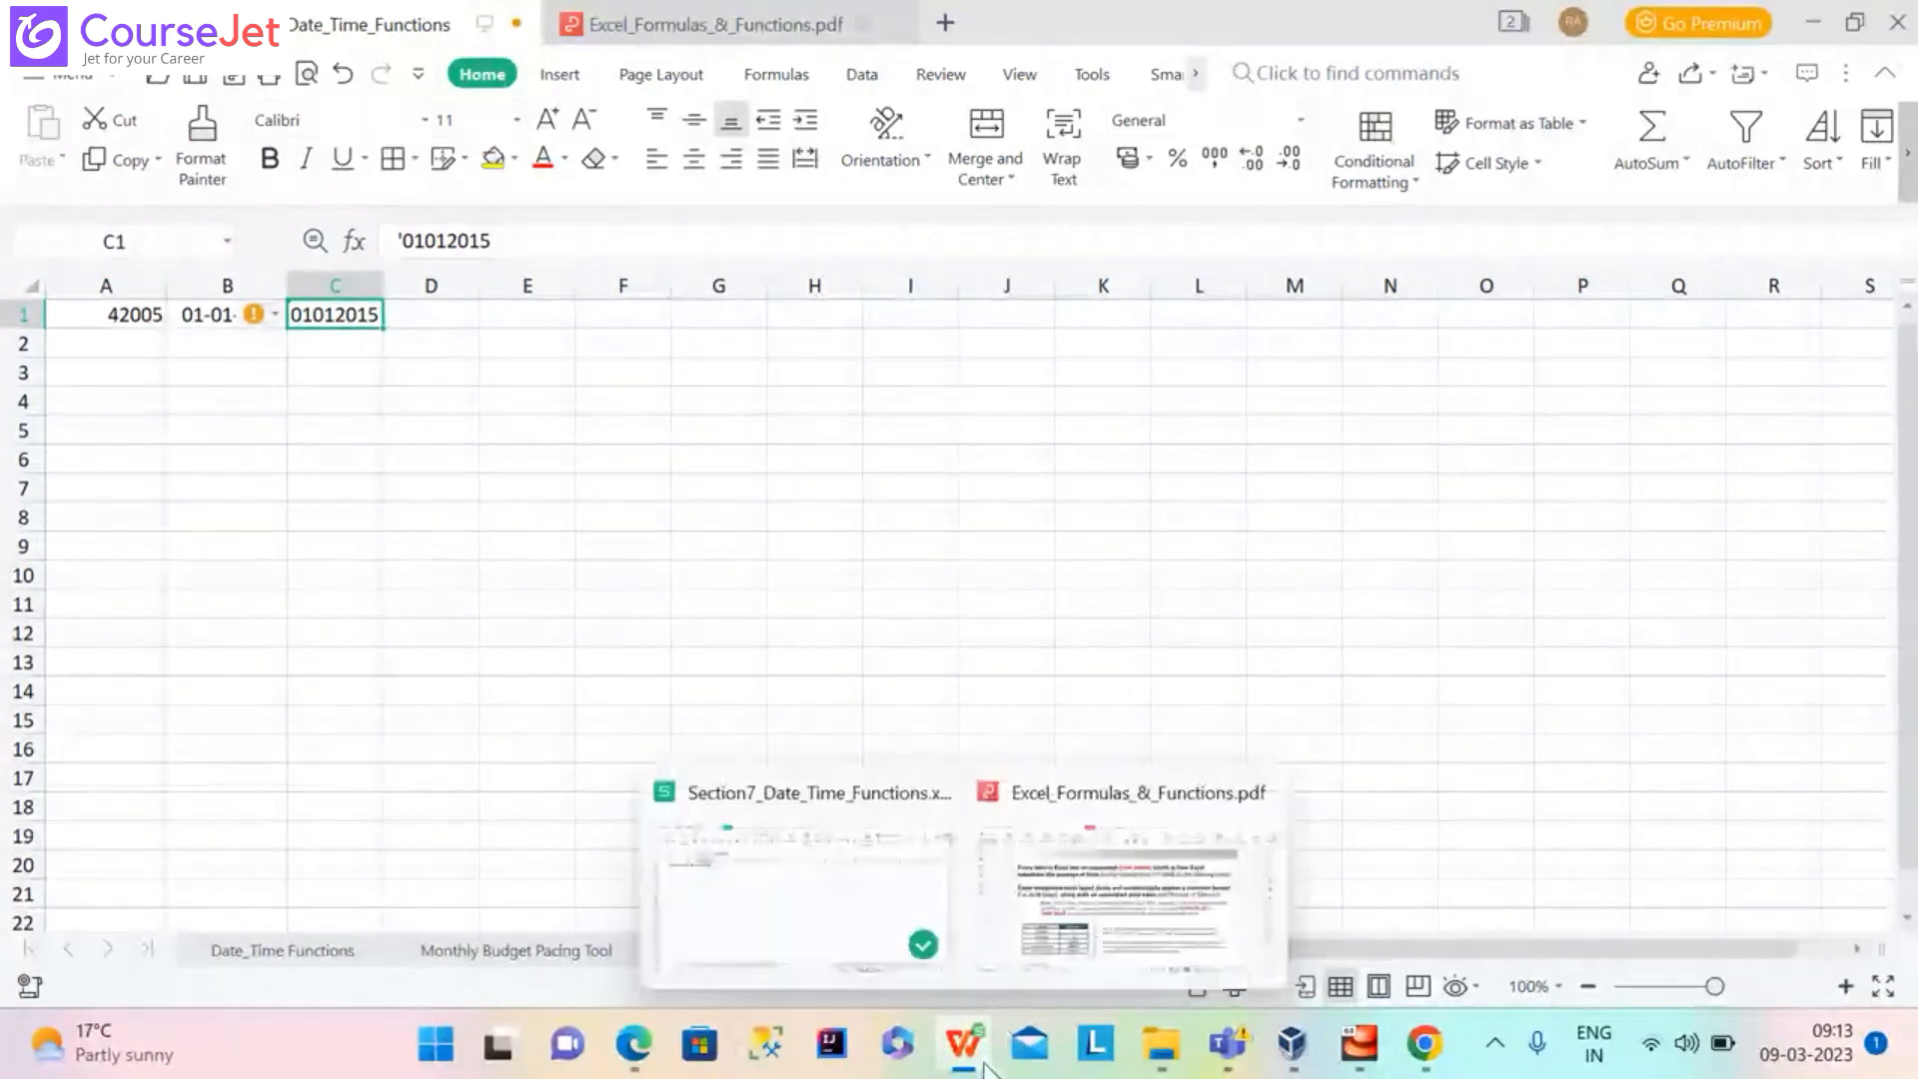
pyautogui.click(1099, 968)
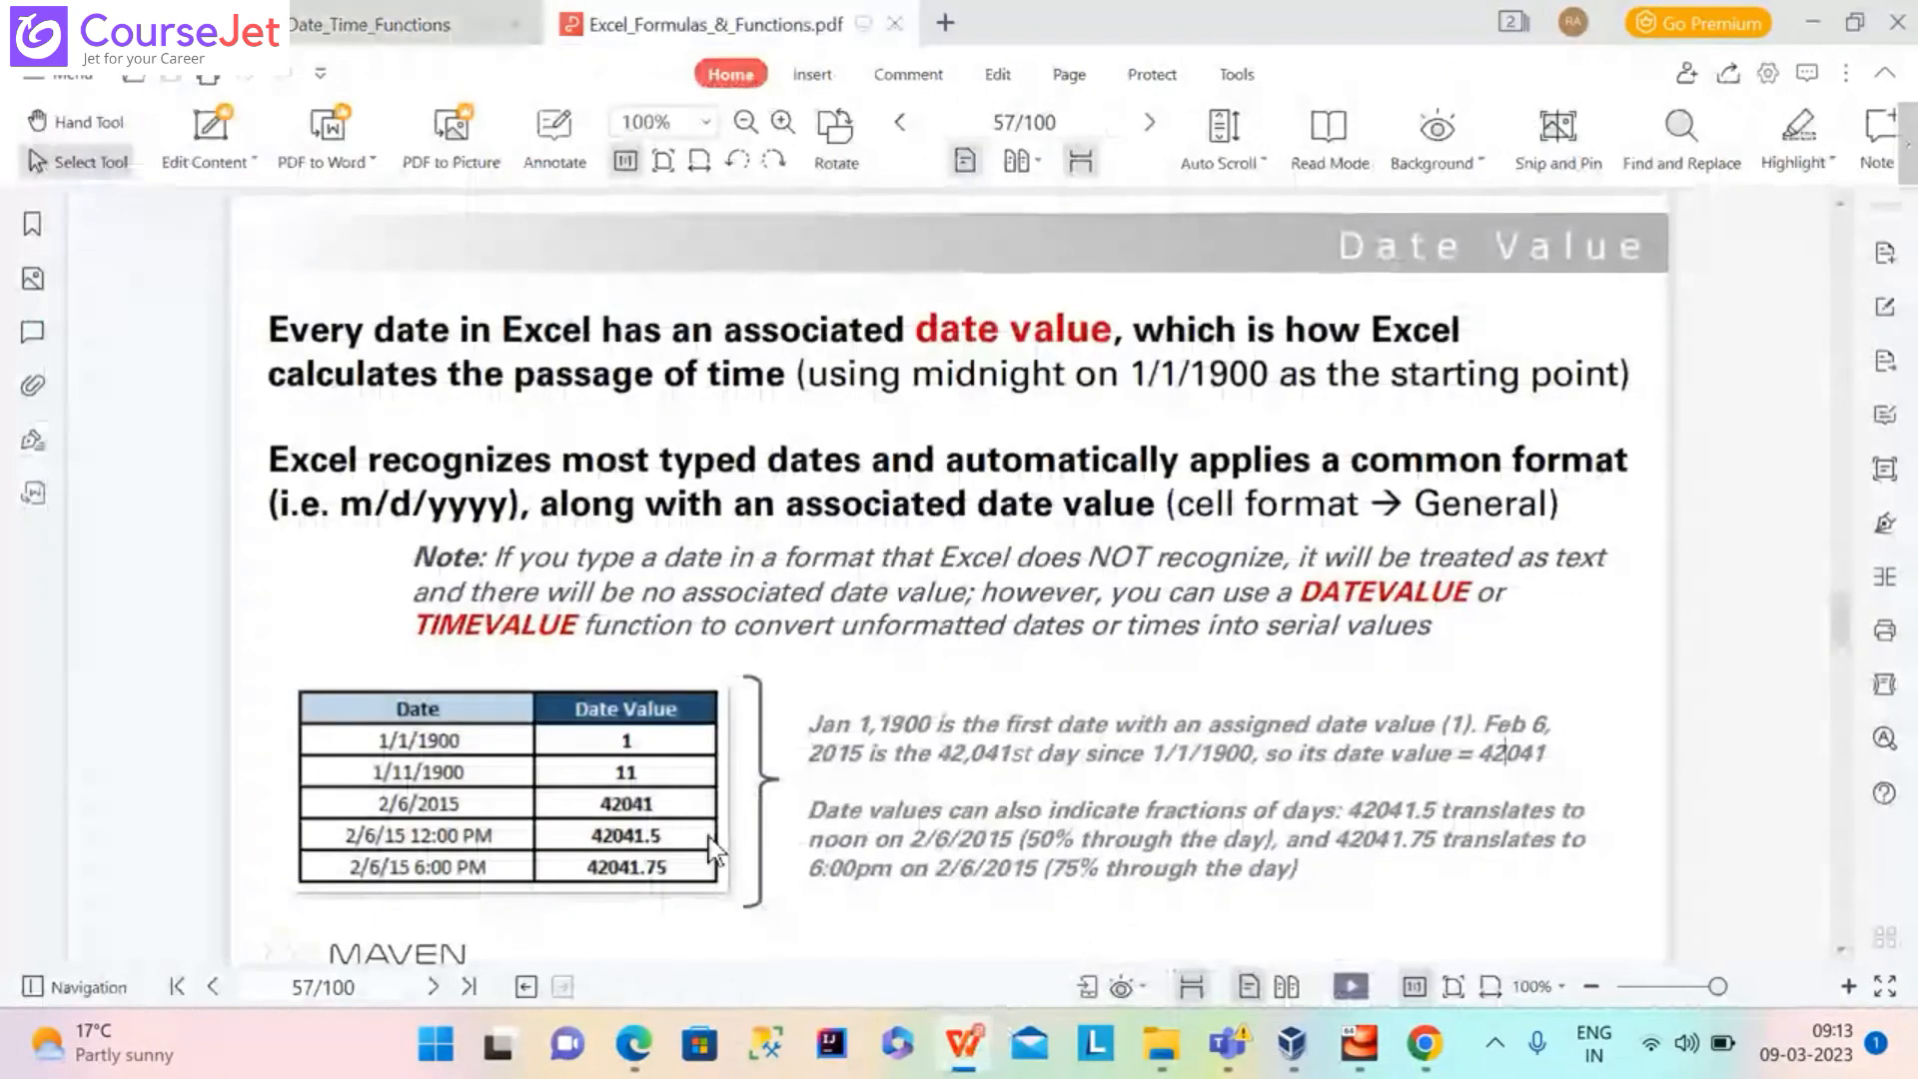
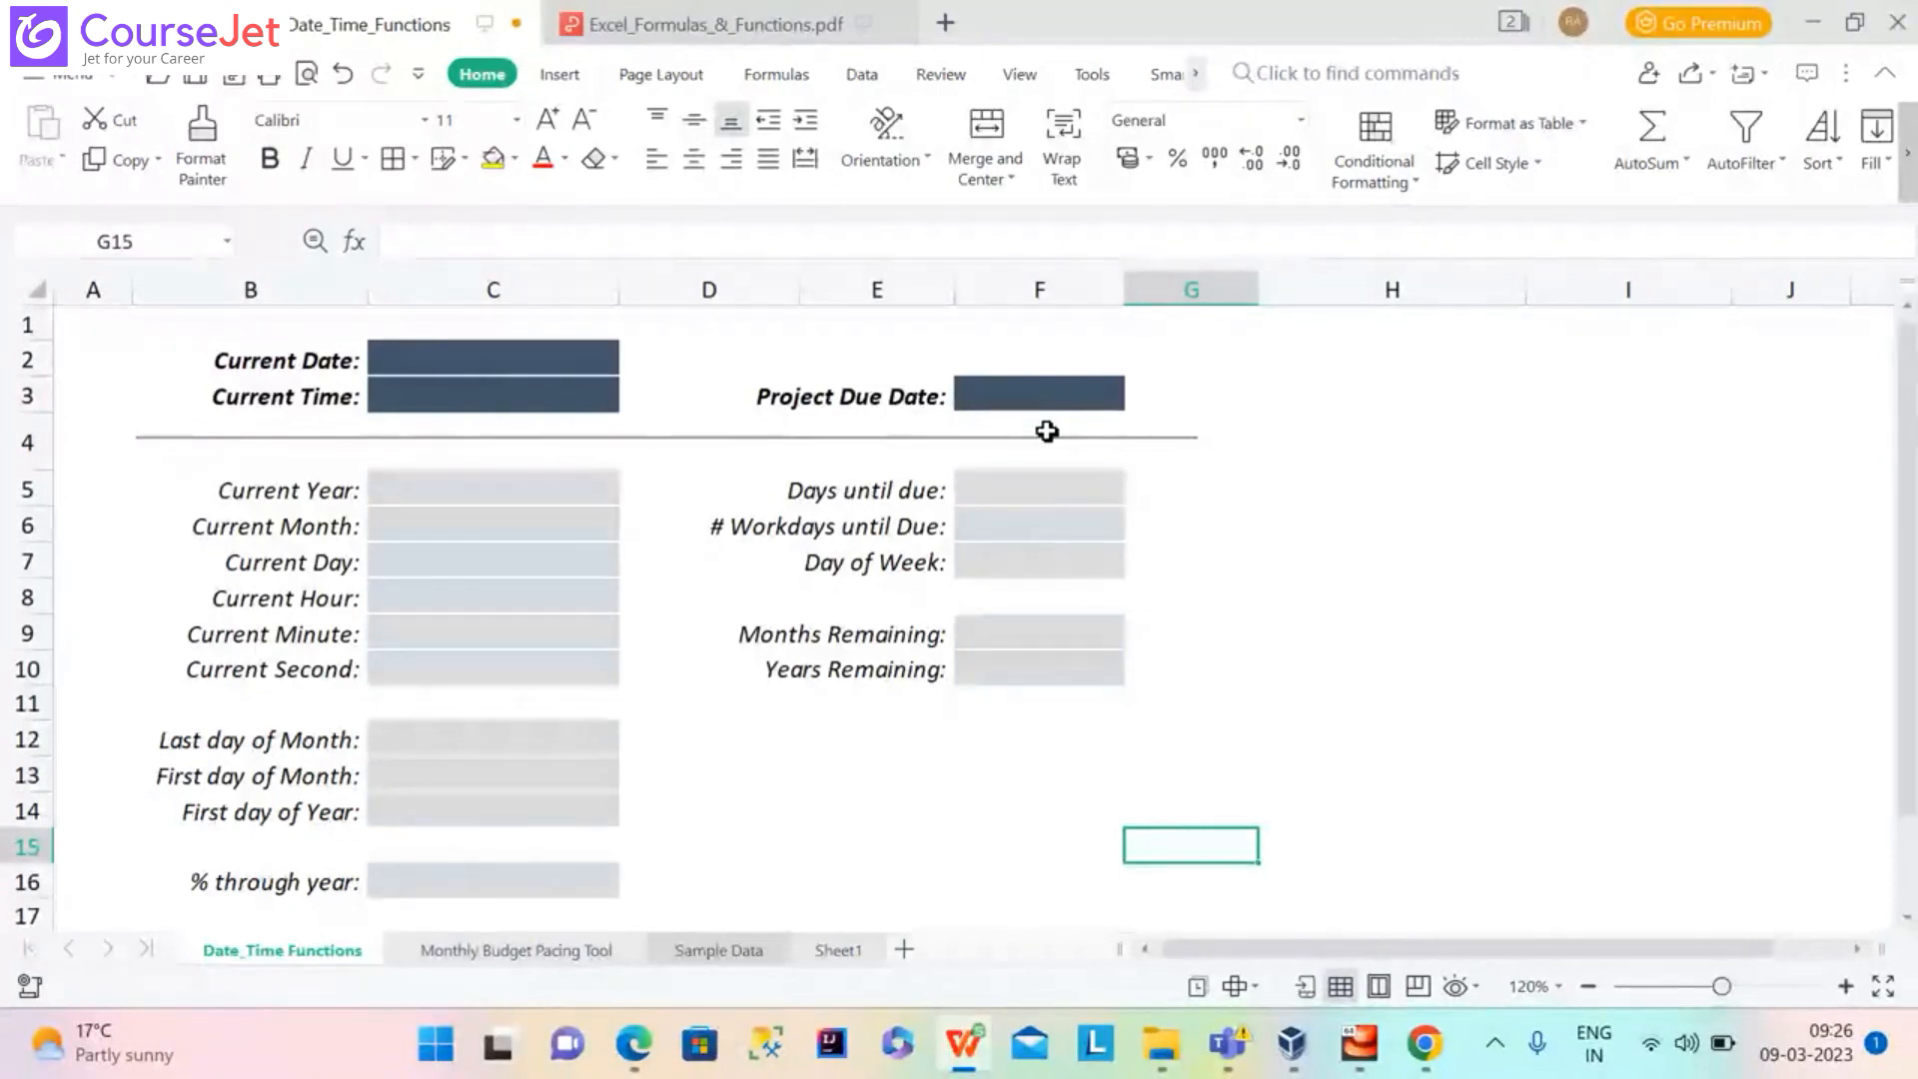
# Look over the Monthly Budget Pacing Tool and Sample Data sheets and return to the Date_Time Functions sheet
pyautogui.click(524, 950)
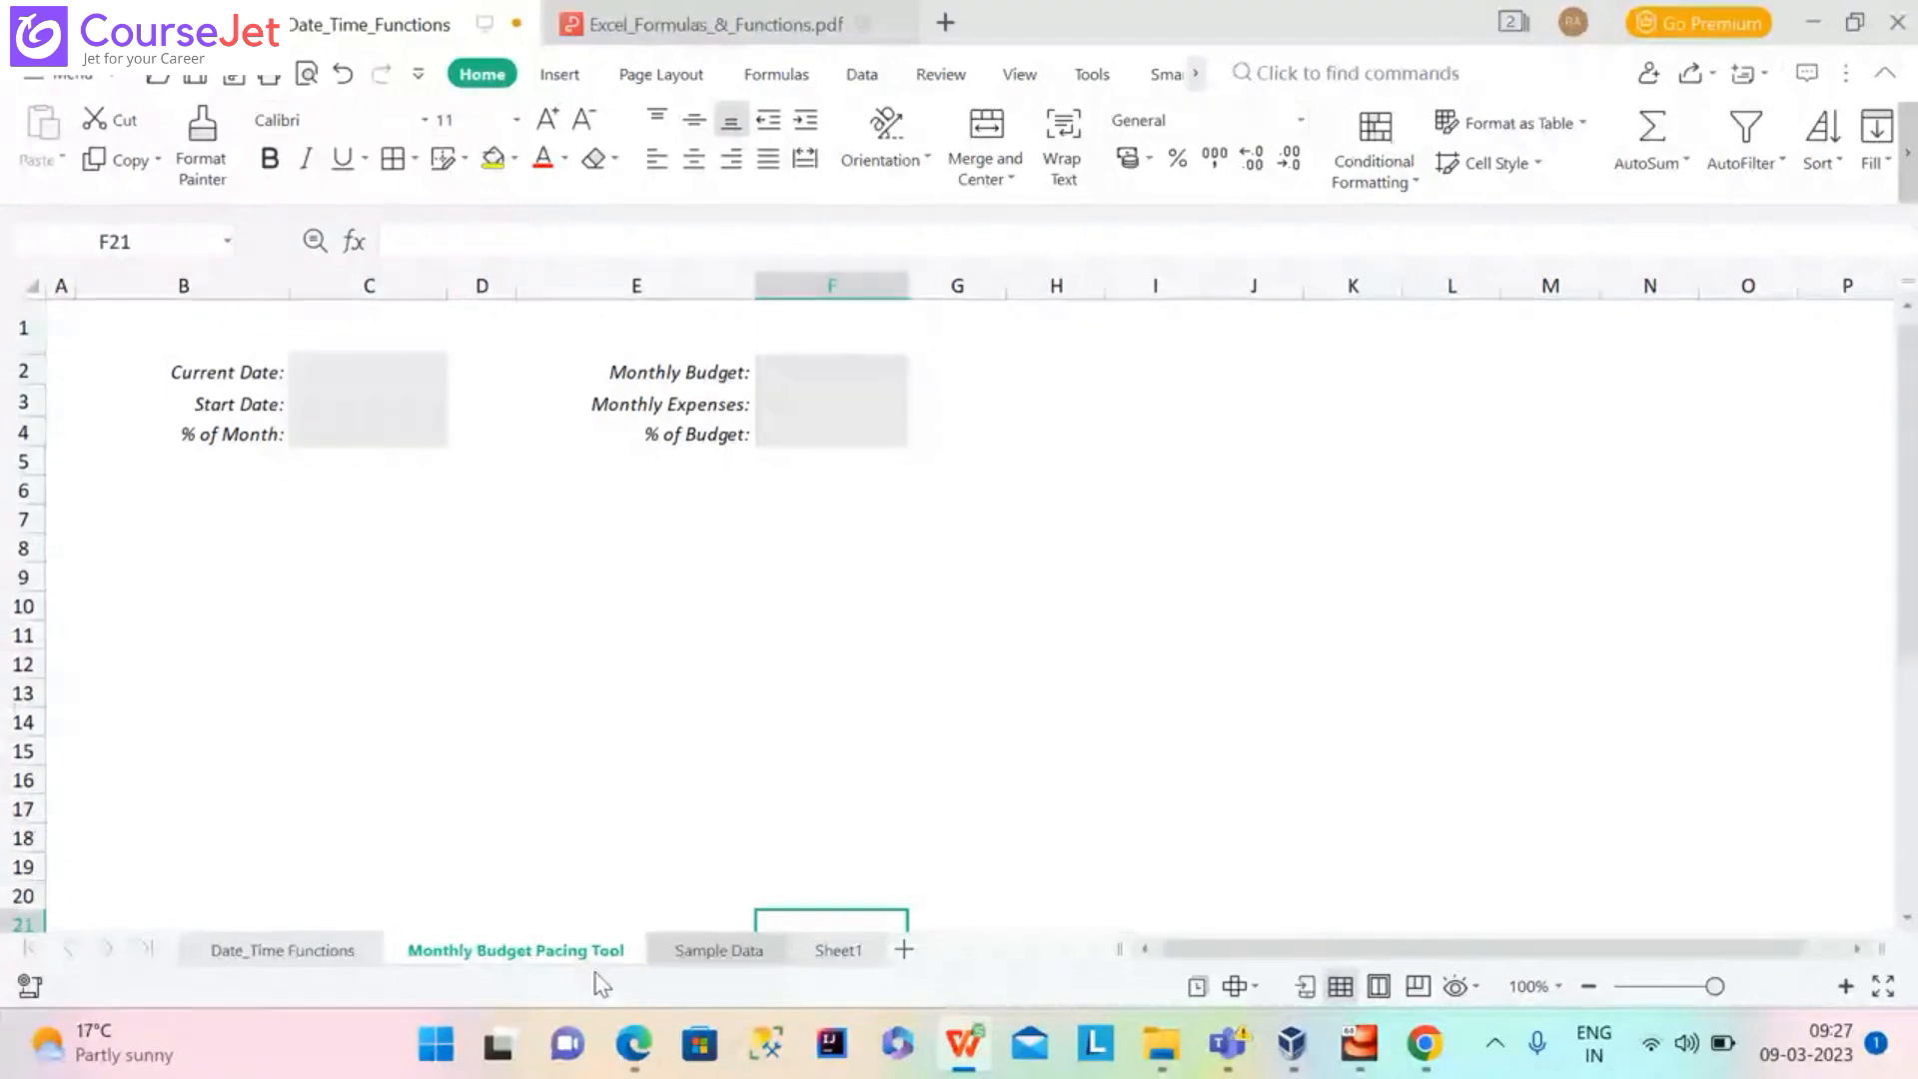
pyautogui.click(707, 957)
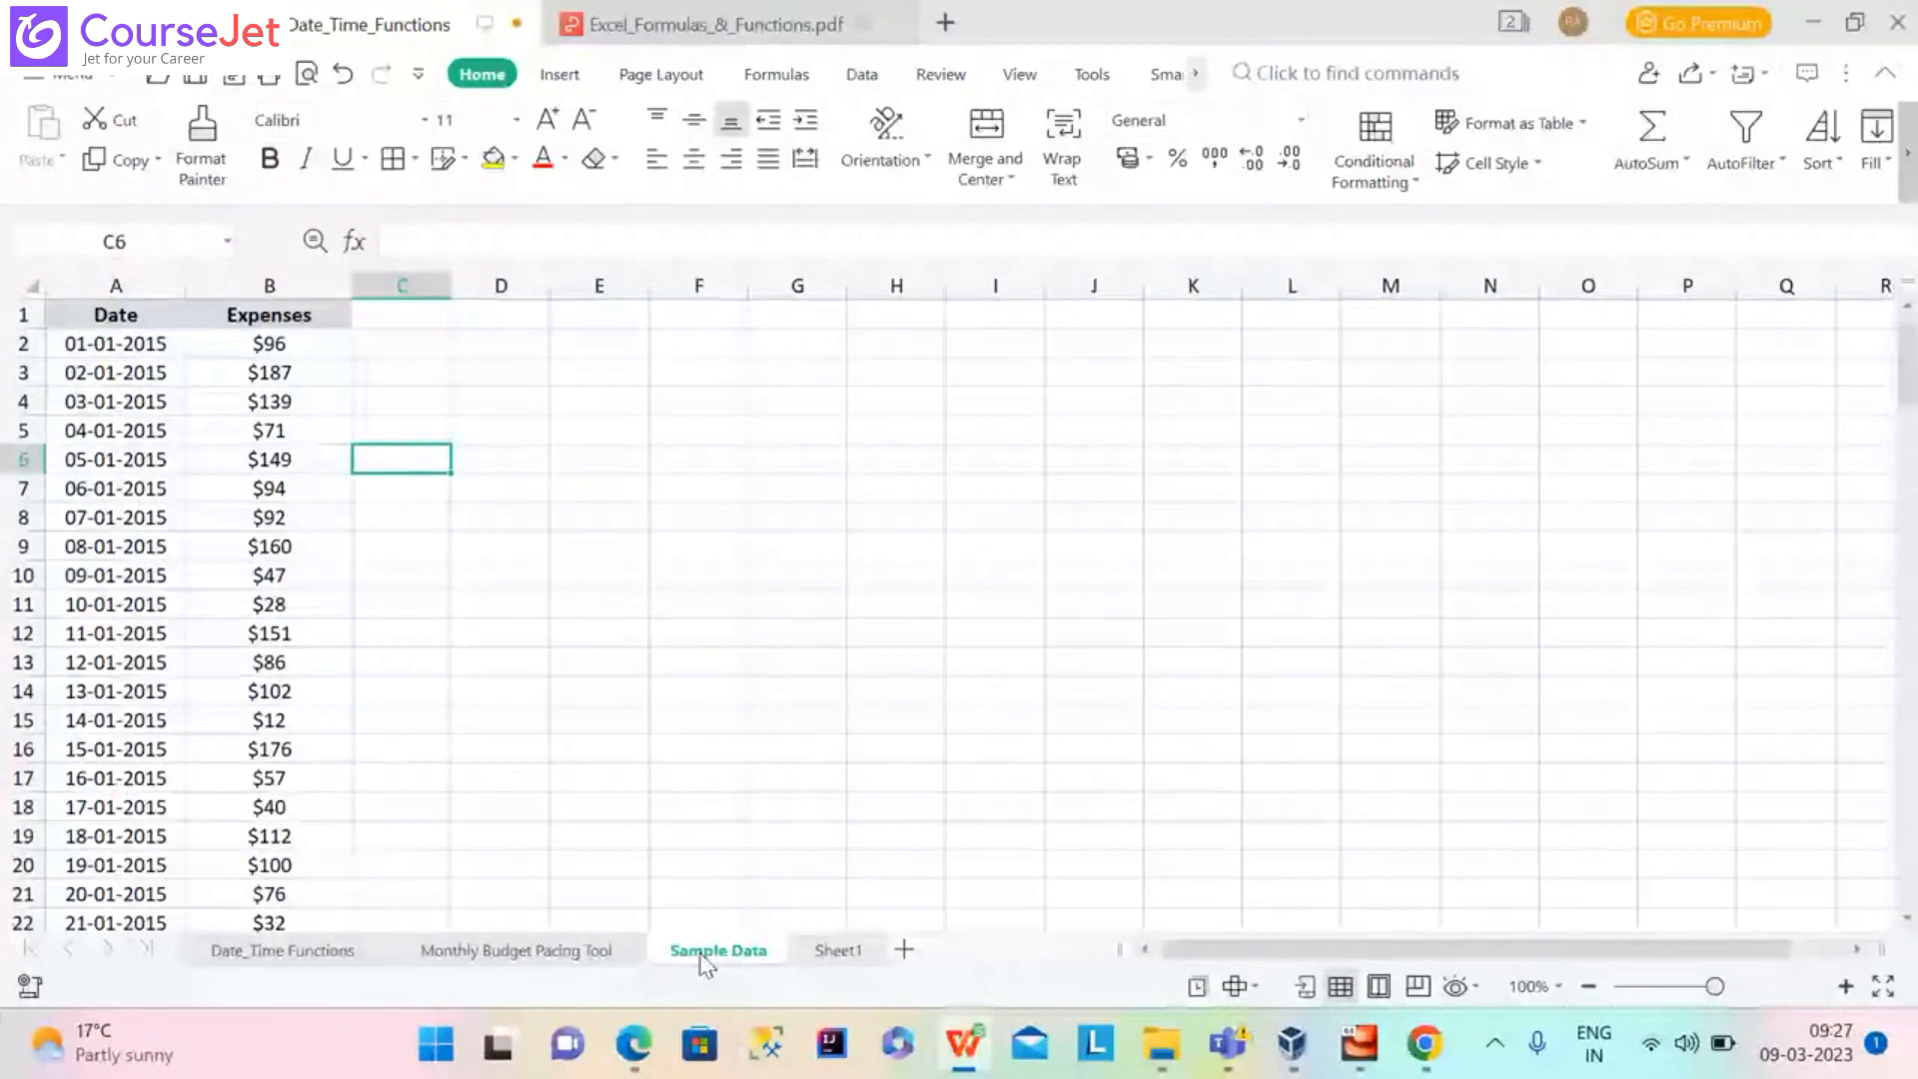
pyautogui.click(492, 950)
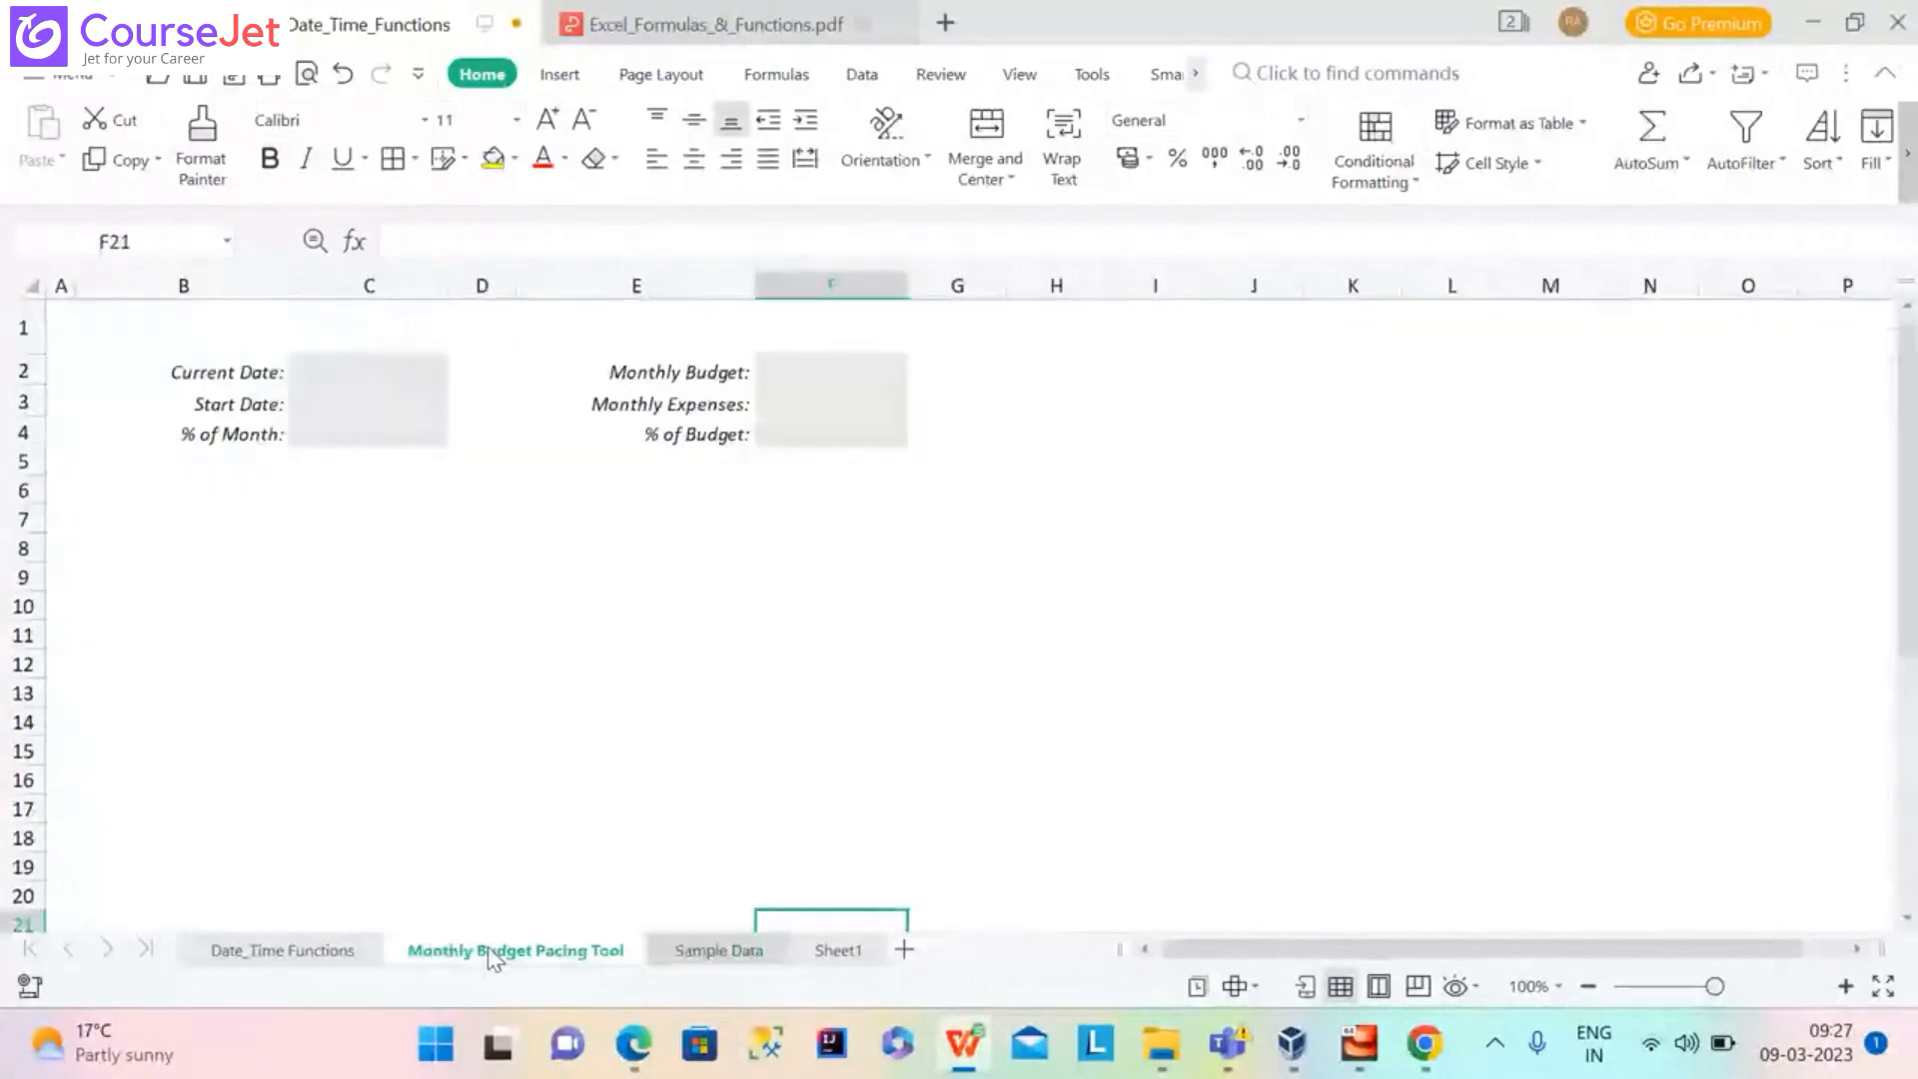
pyautogui.click(313, 951)
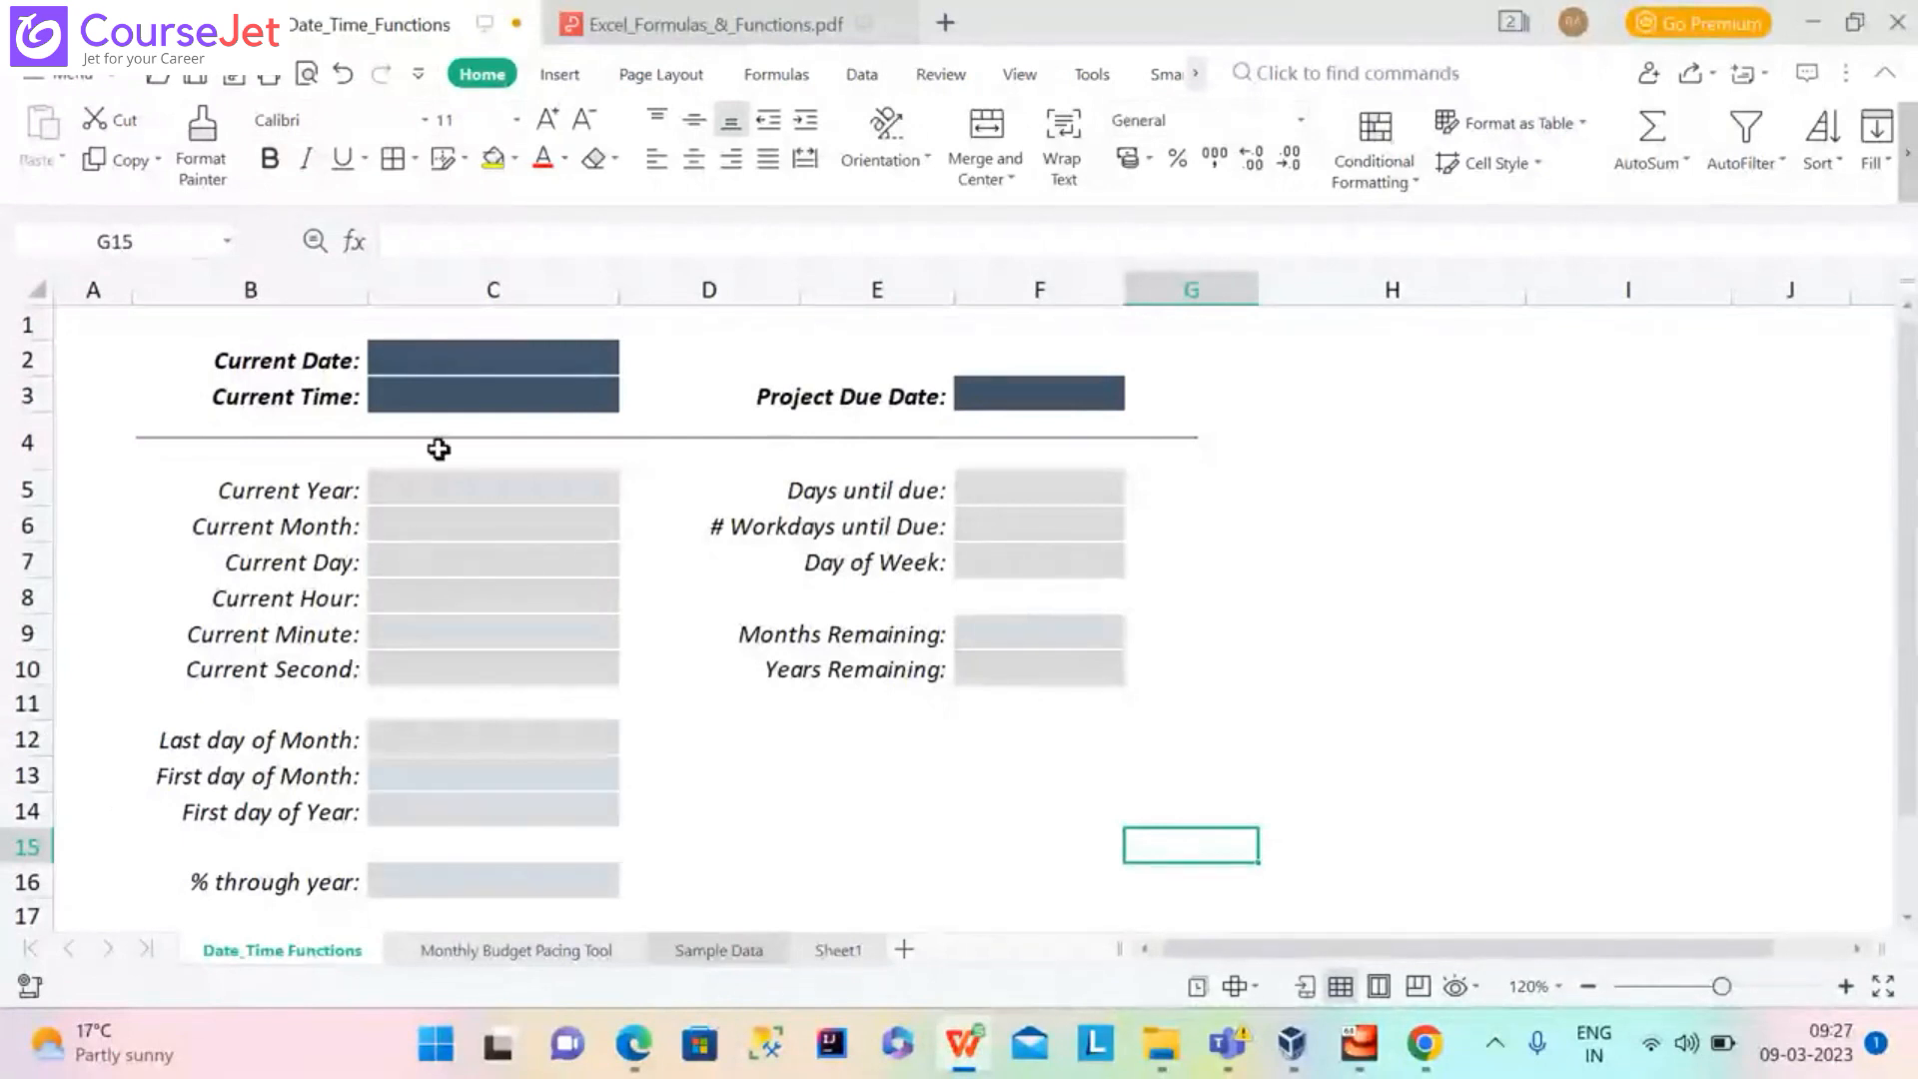
# Enter =TODAY() in cell C2 as the Current Date
pyautogui.click(446, 373)
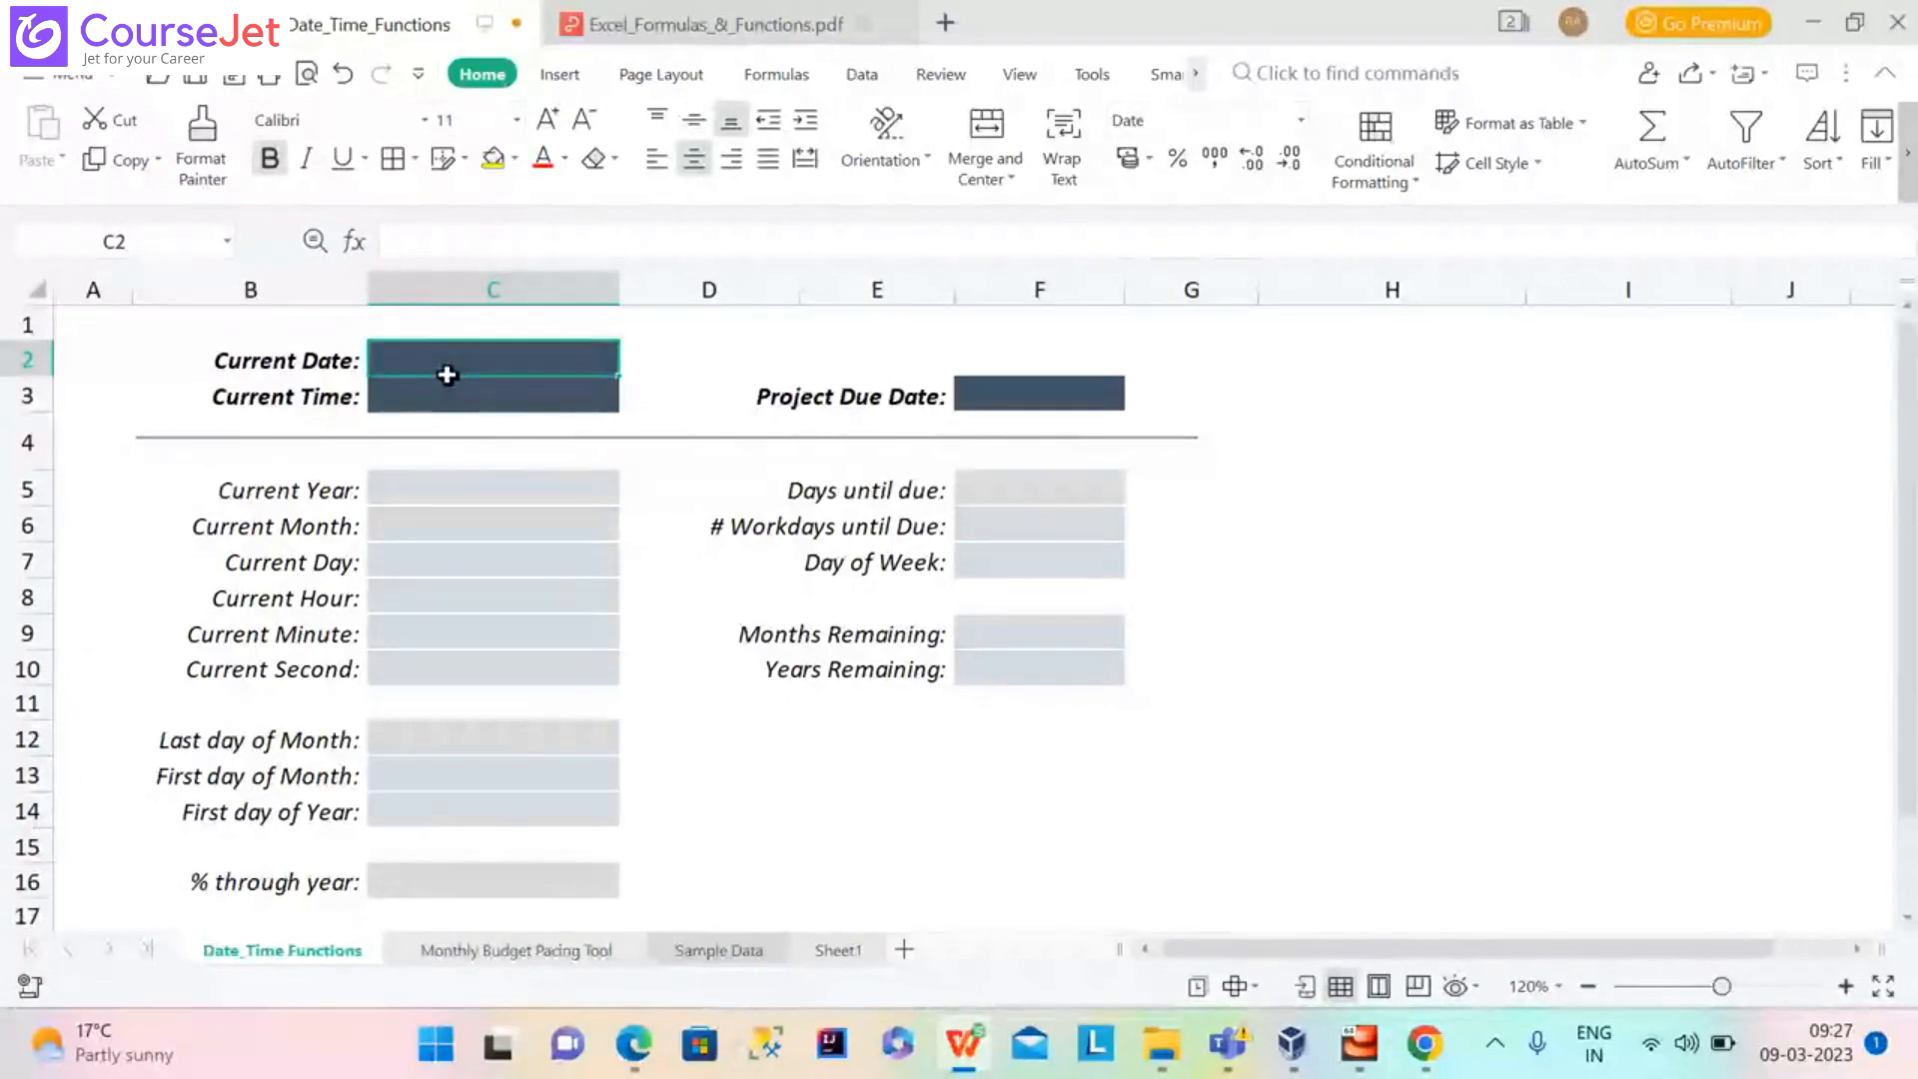
pyautogui.write('=')
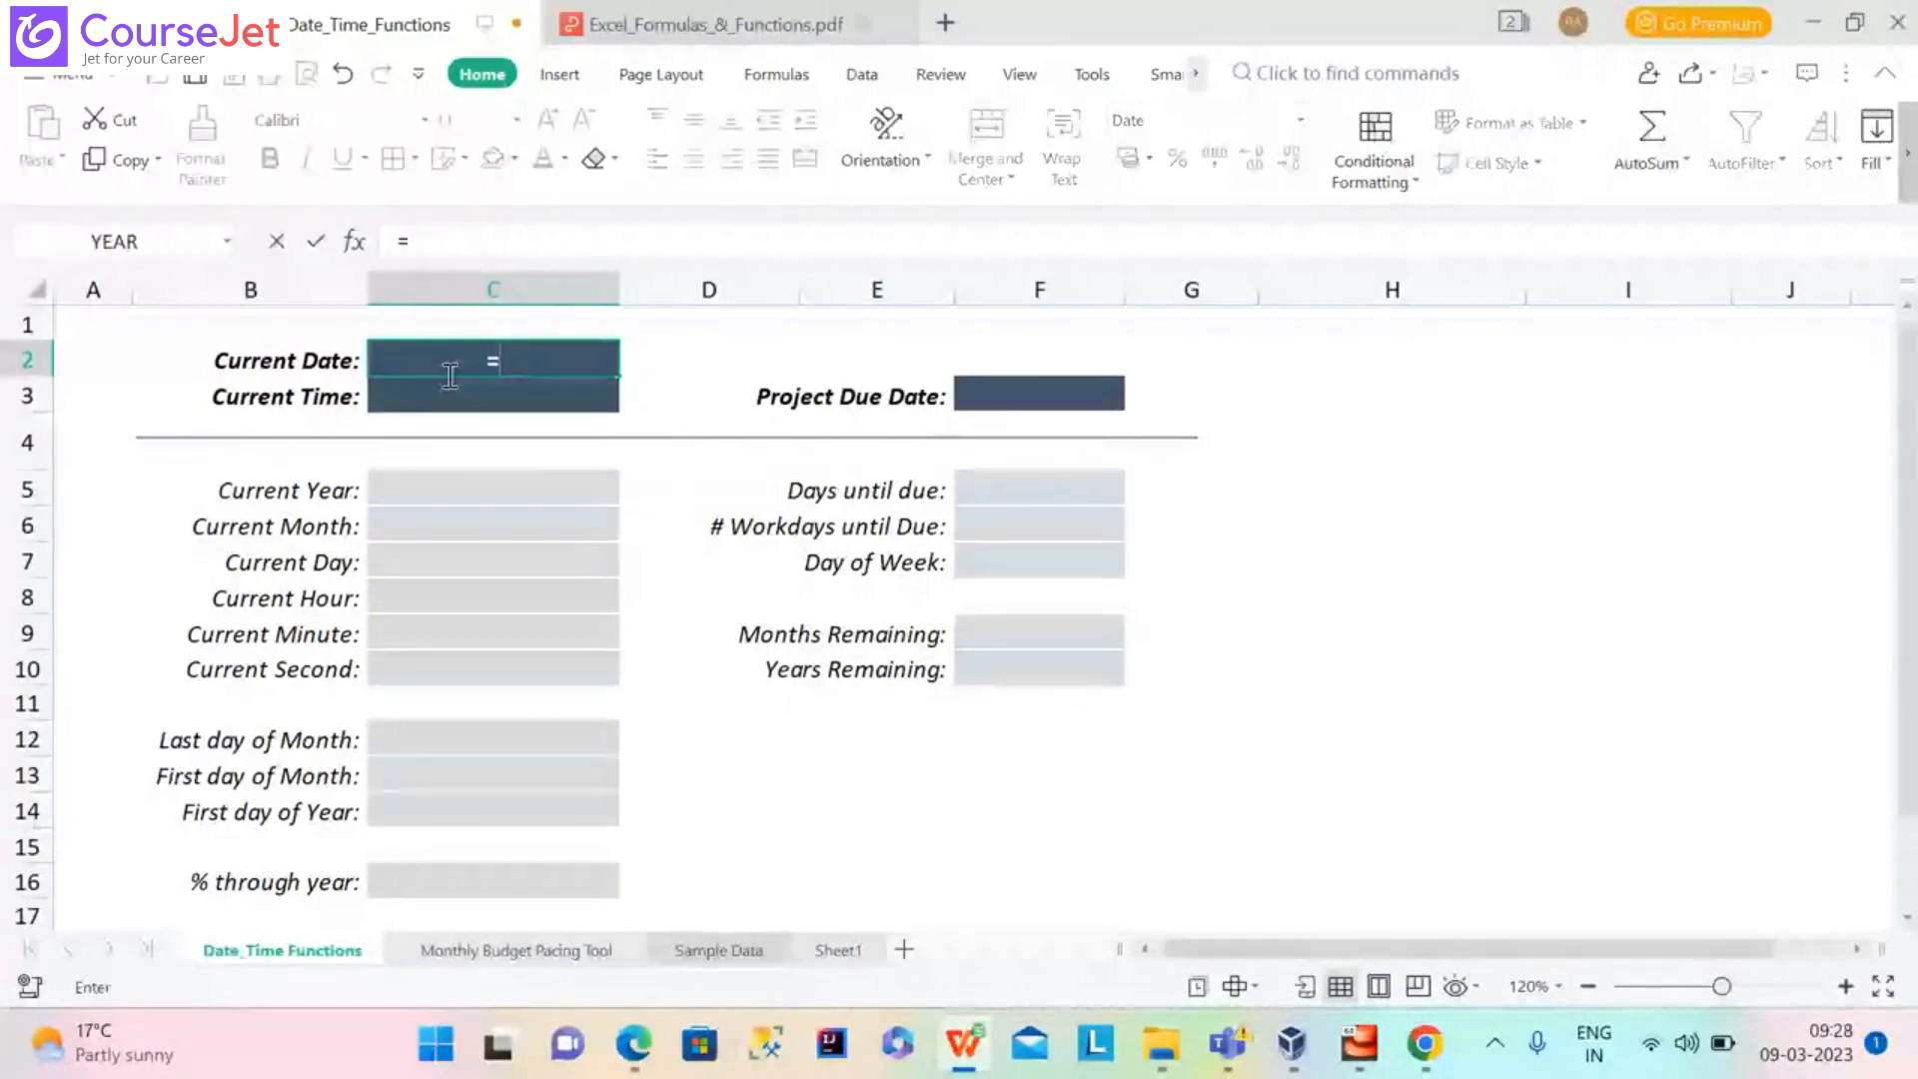
pyautogui.write('TODAY')
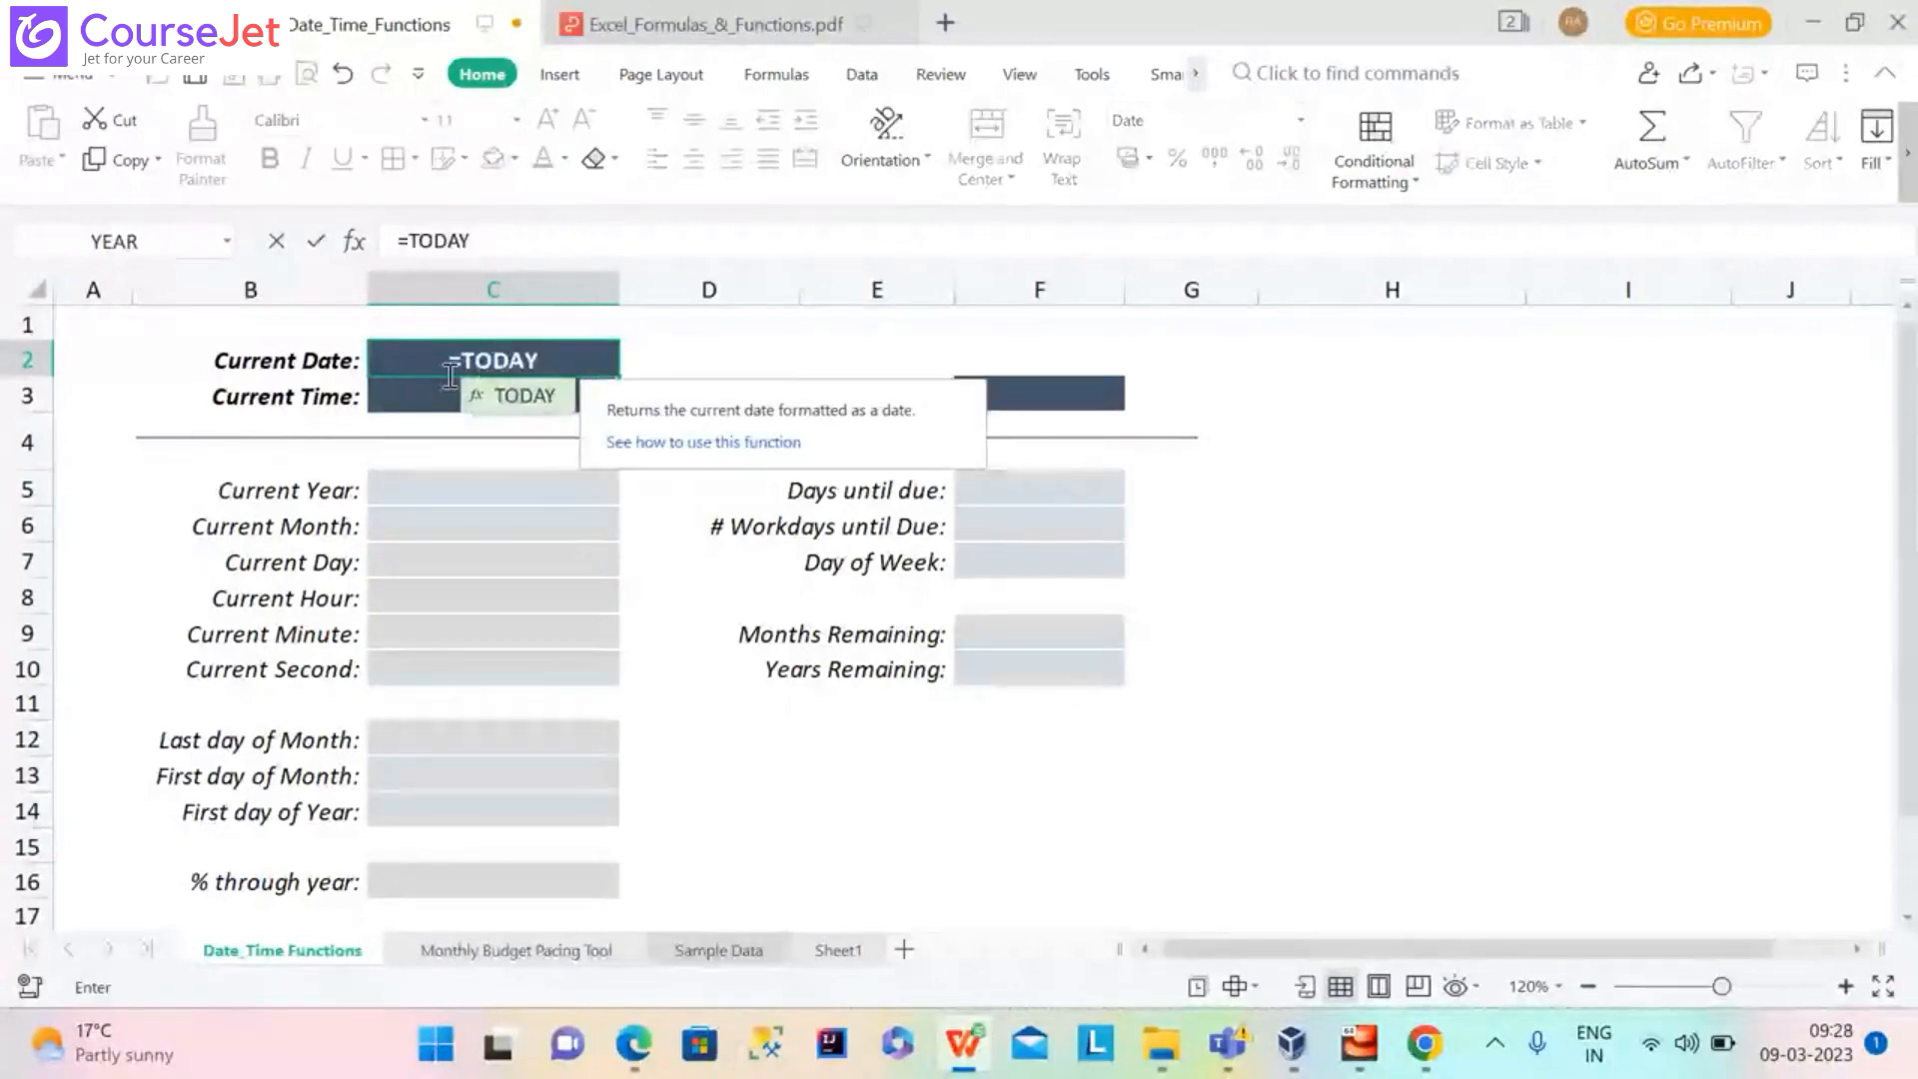
pyautogui.write('(')
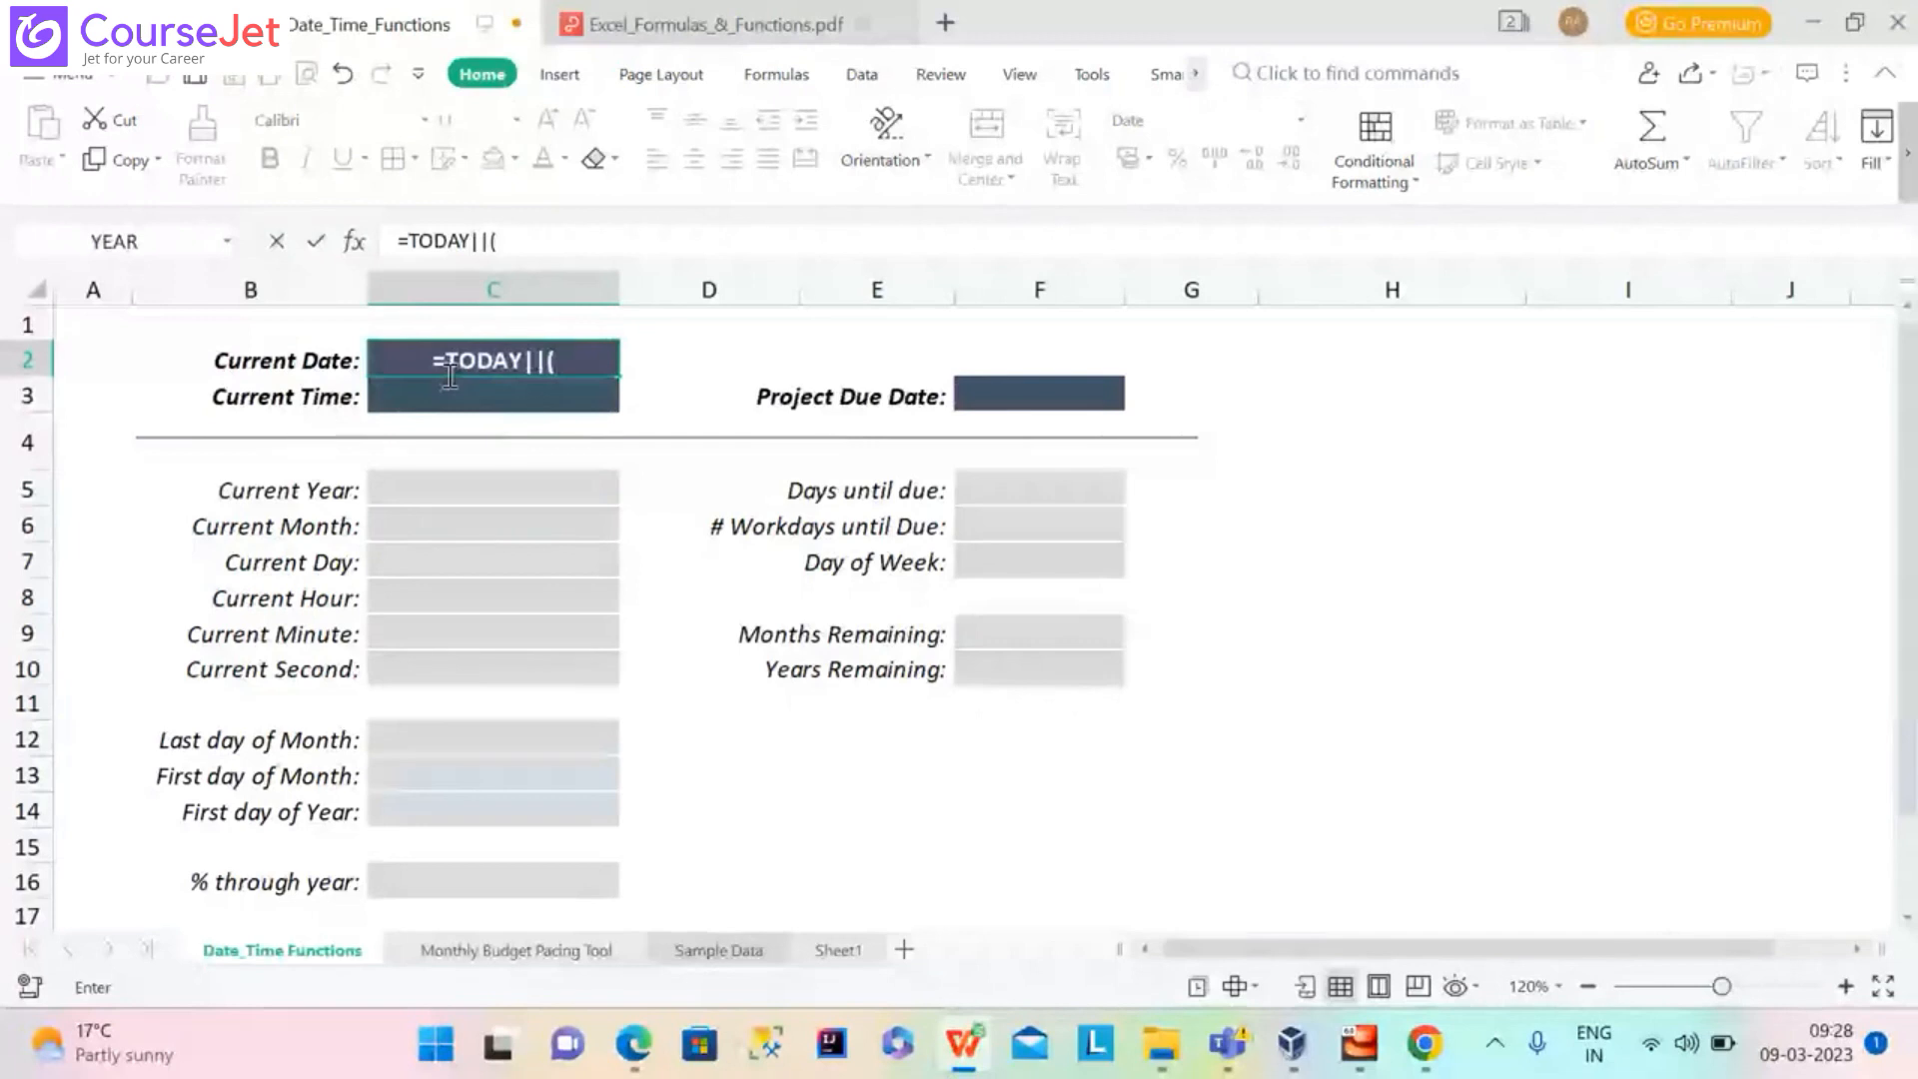
pyautogui.press('BackSpace')
pyautogui.write('()')
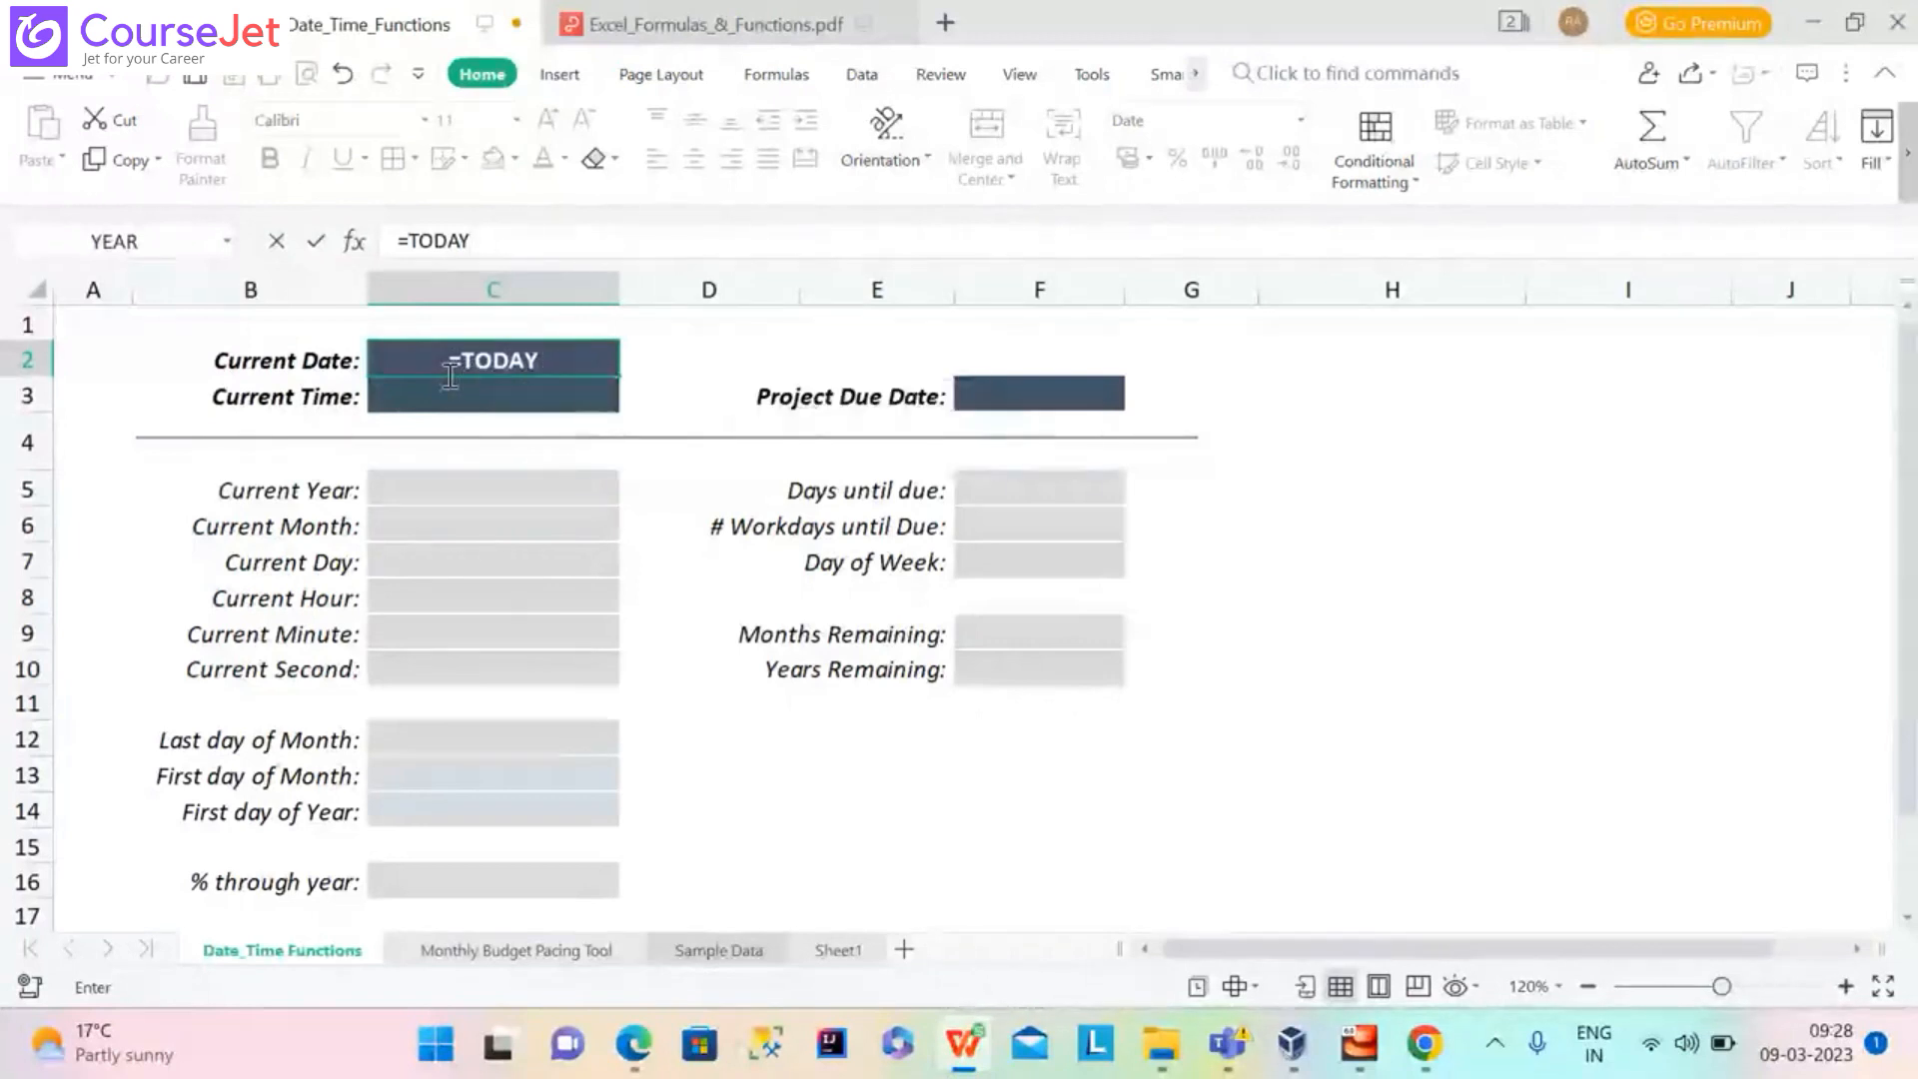
pyautogui.press('Return')
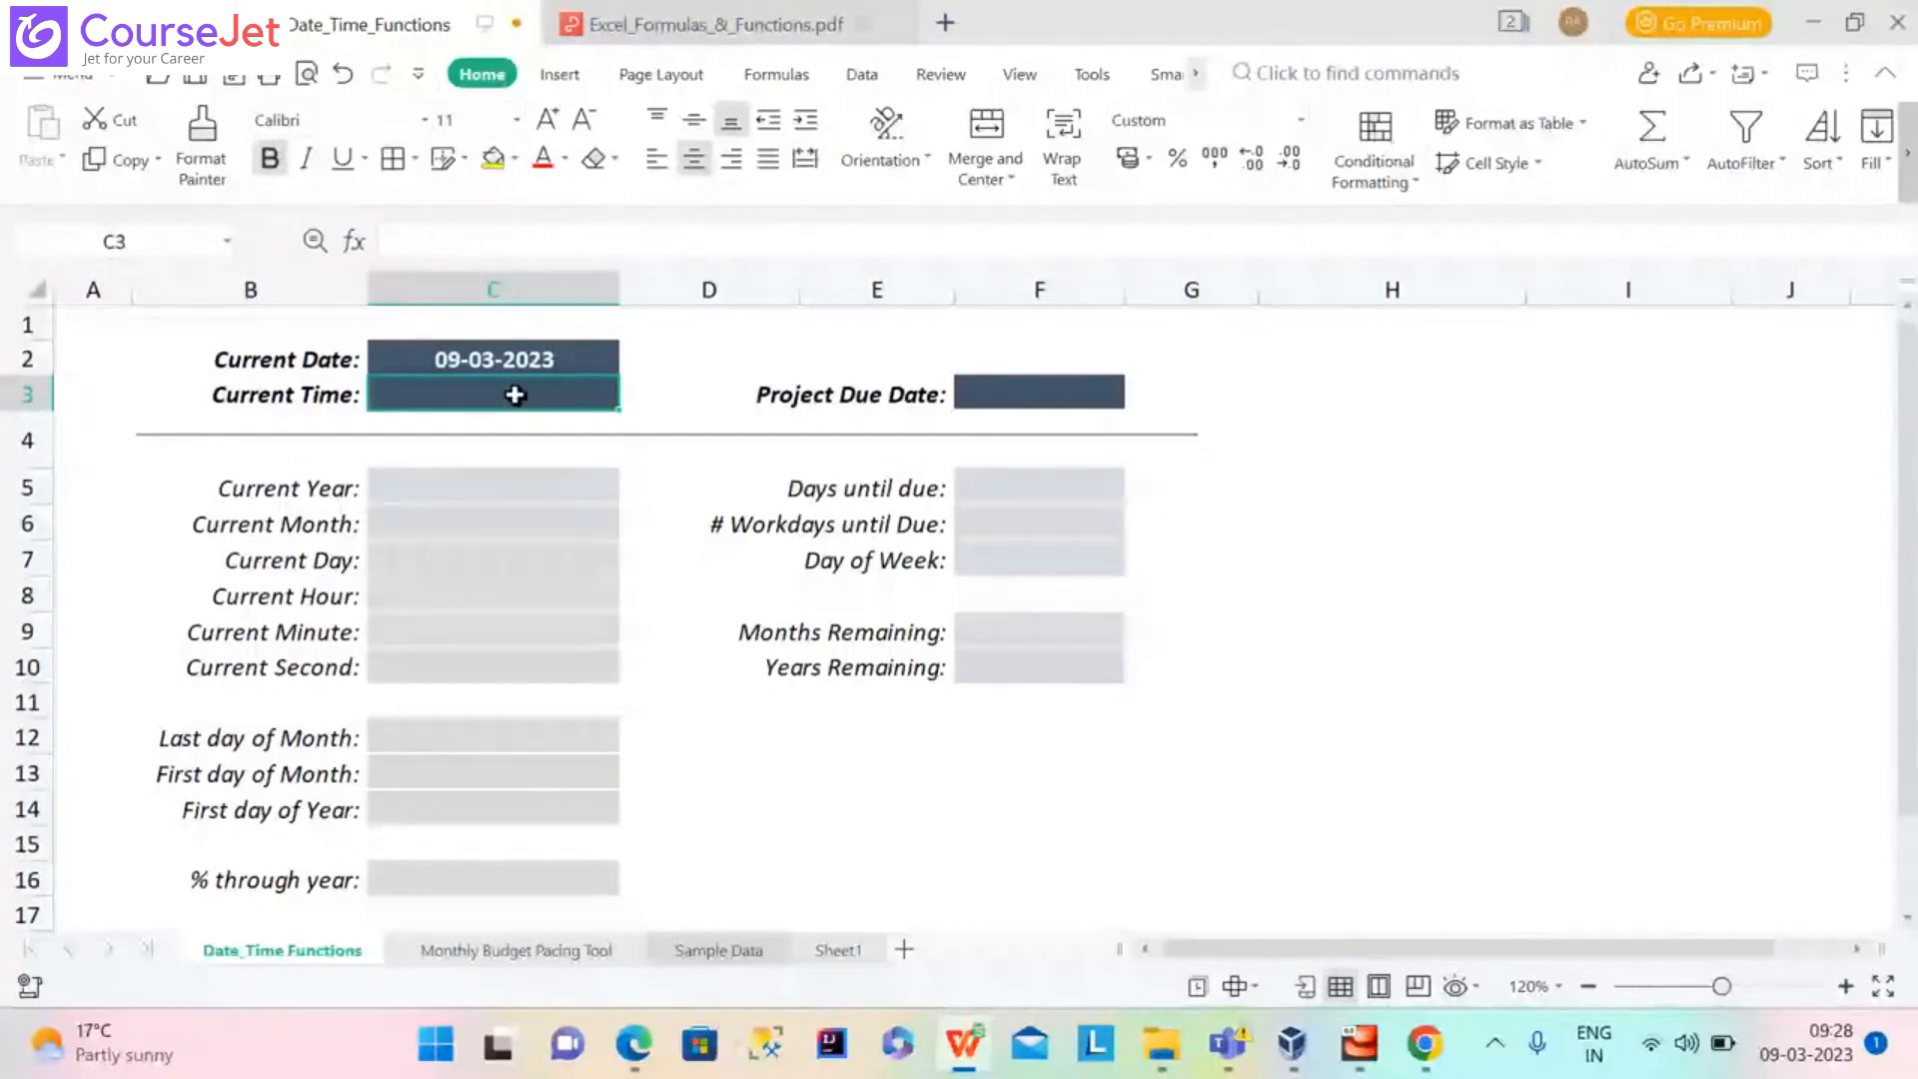
# Enter =NOW() in cell C3 as the Current Time
pyautogui.write('=NOW')
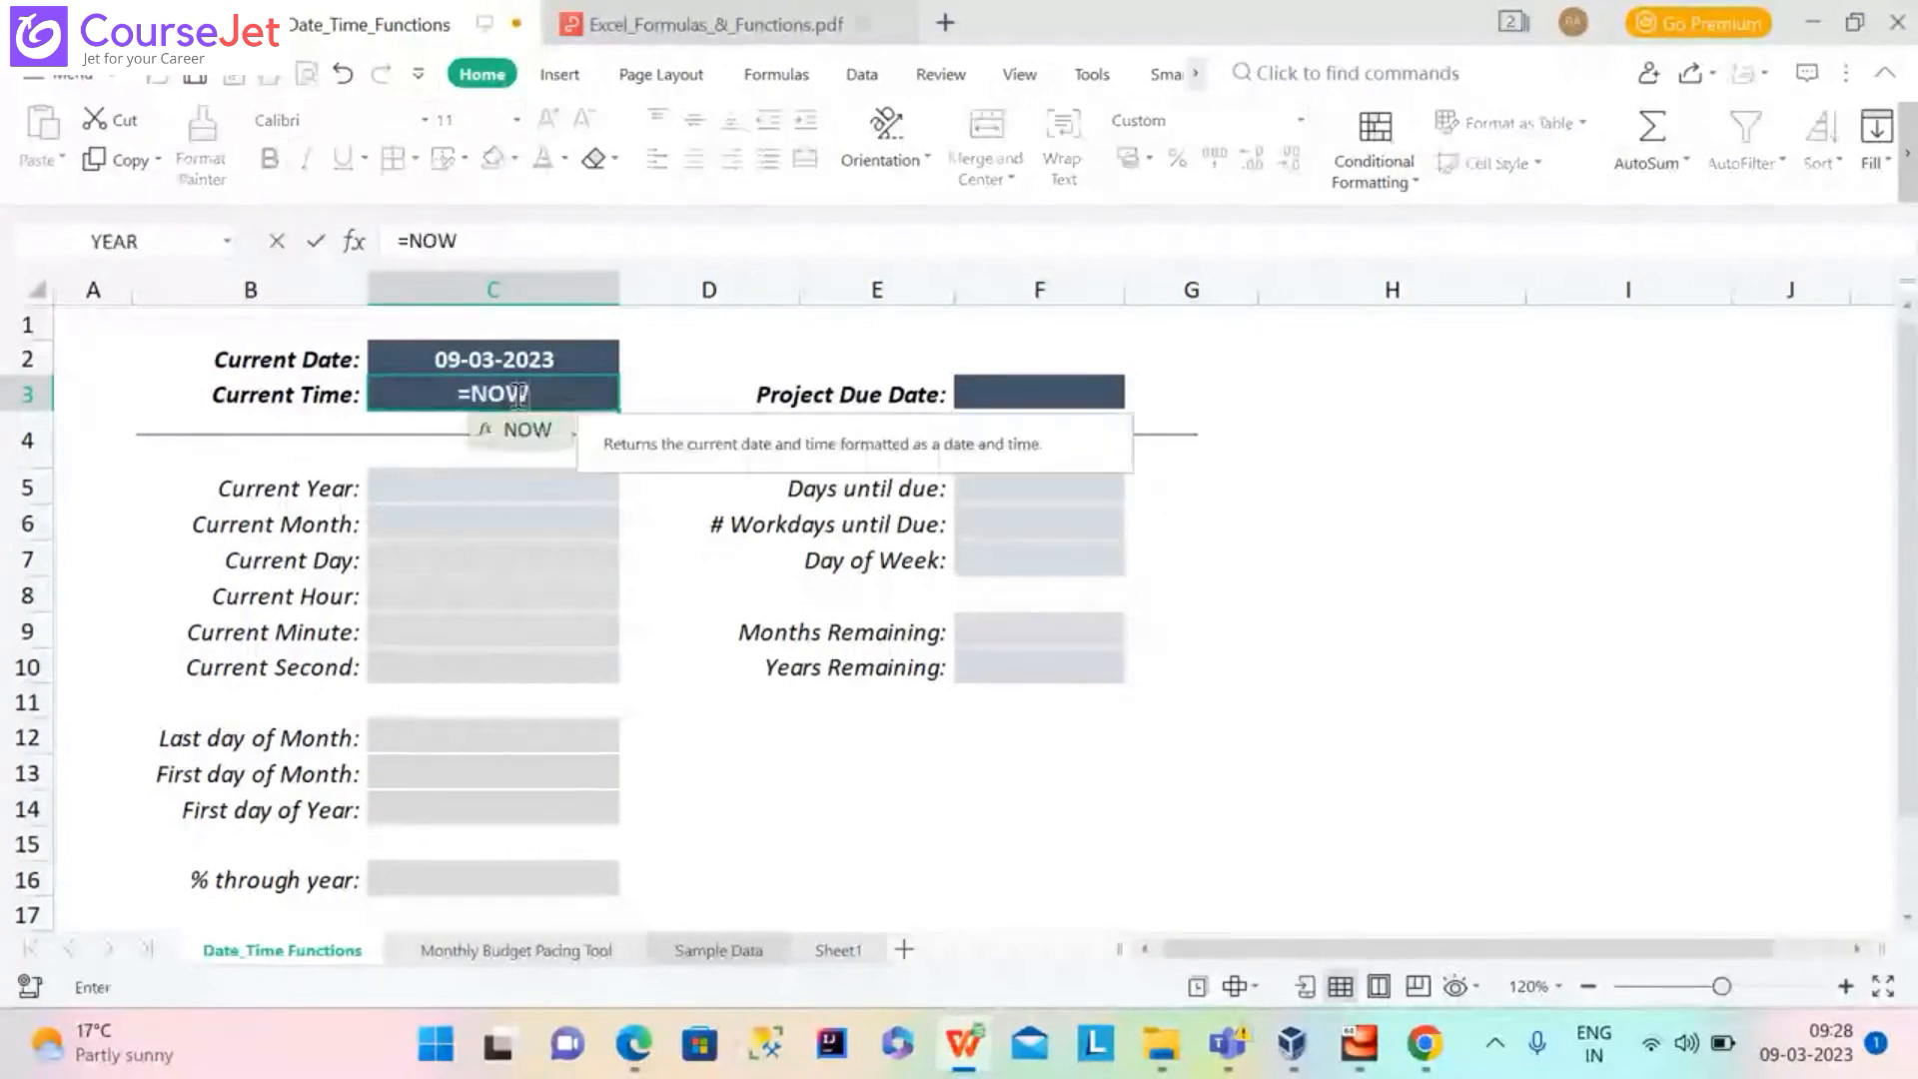
pyautogui.write('()')
pyautogui.press('Return')
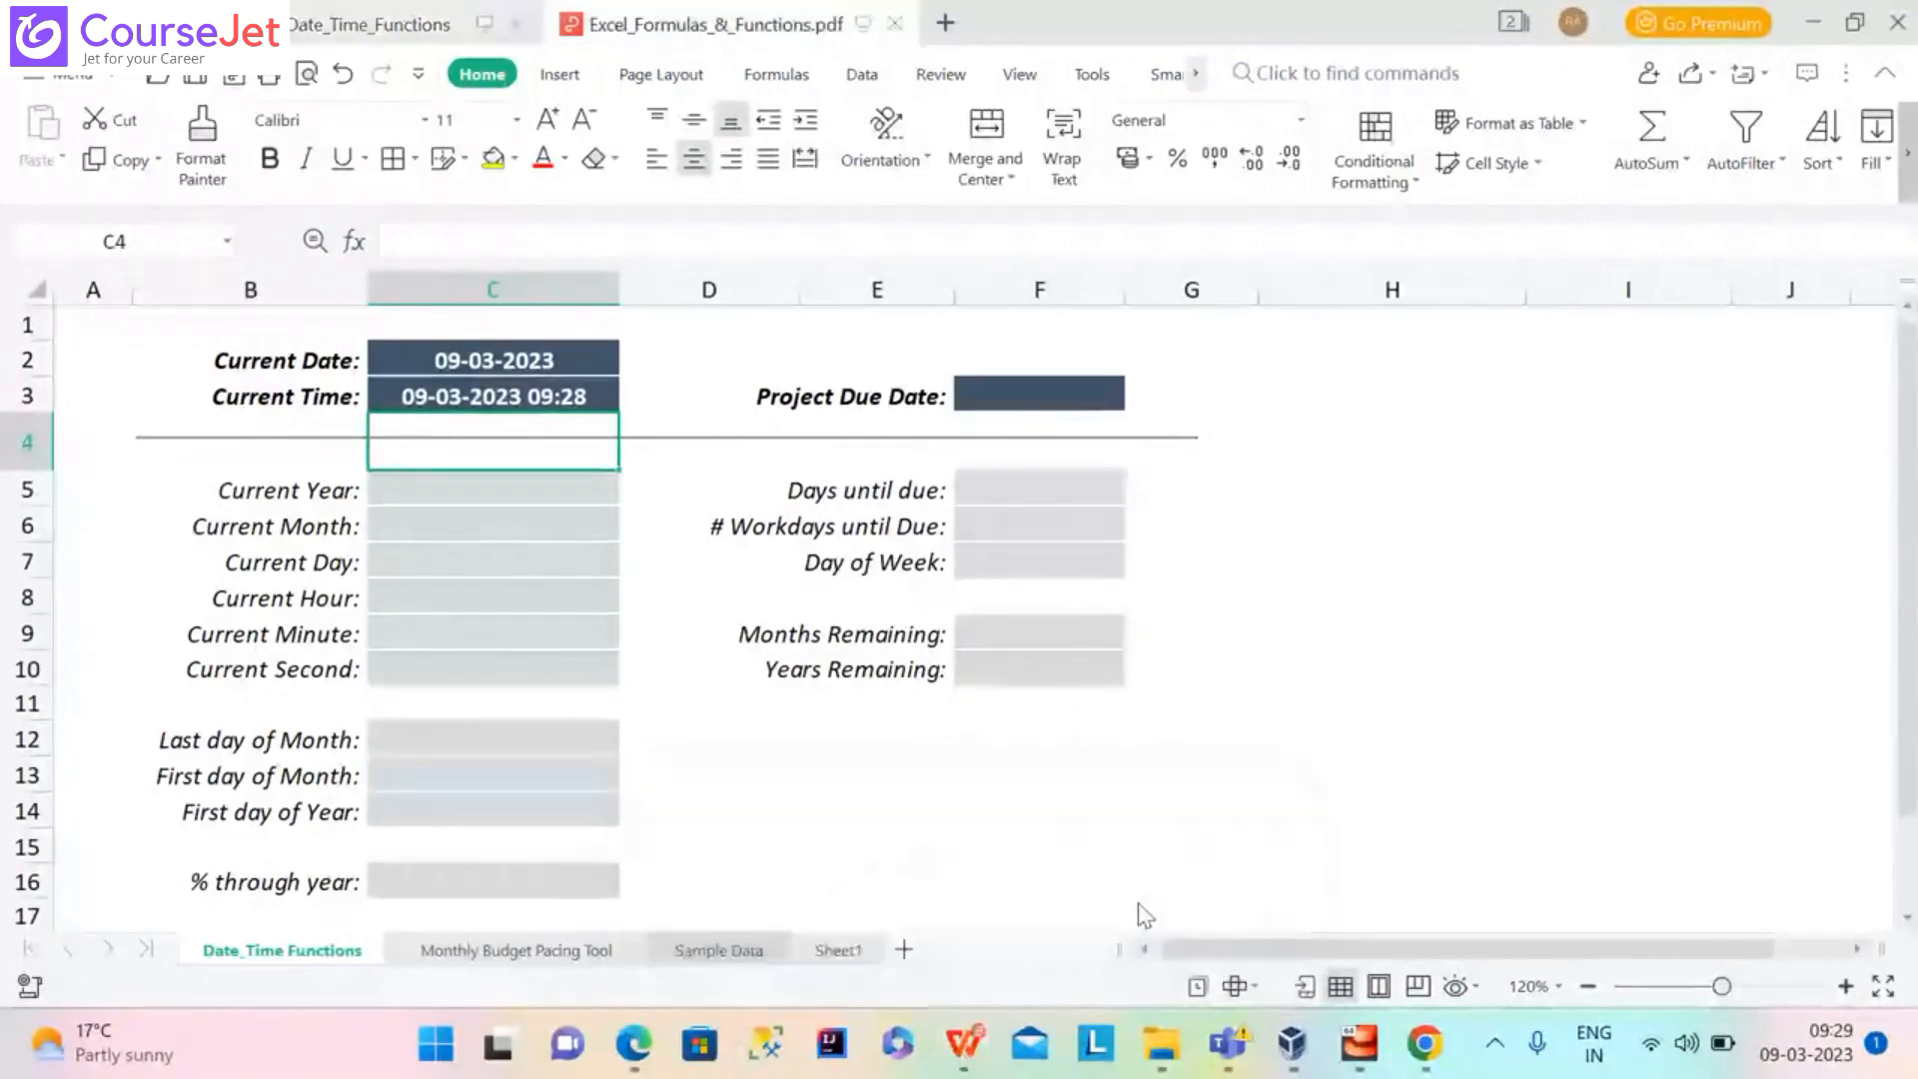
# Return to the PDF guide and advance to the Serialization Formulas page
pyautogui.hotkey('ctrl', 'Tab')
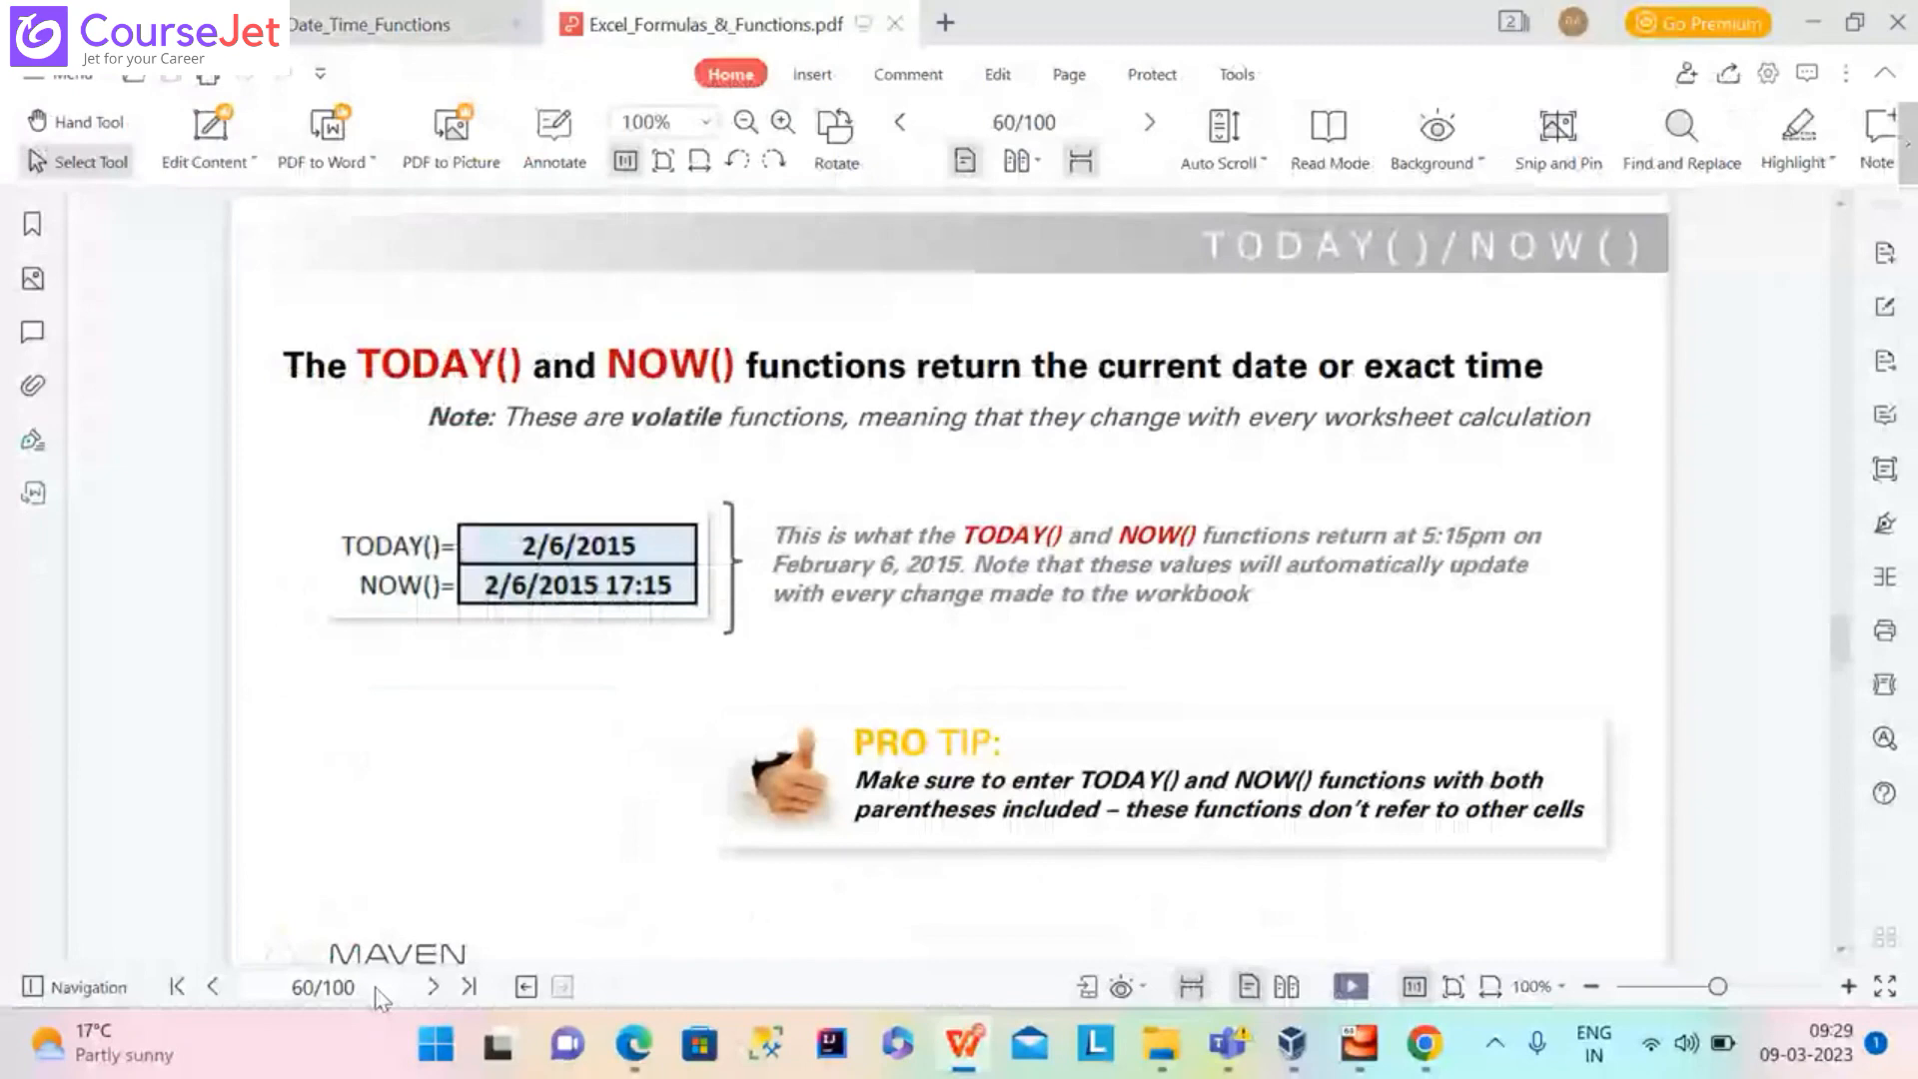
pyautogui.click(433, 987)
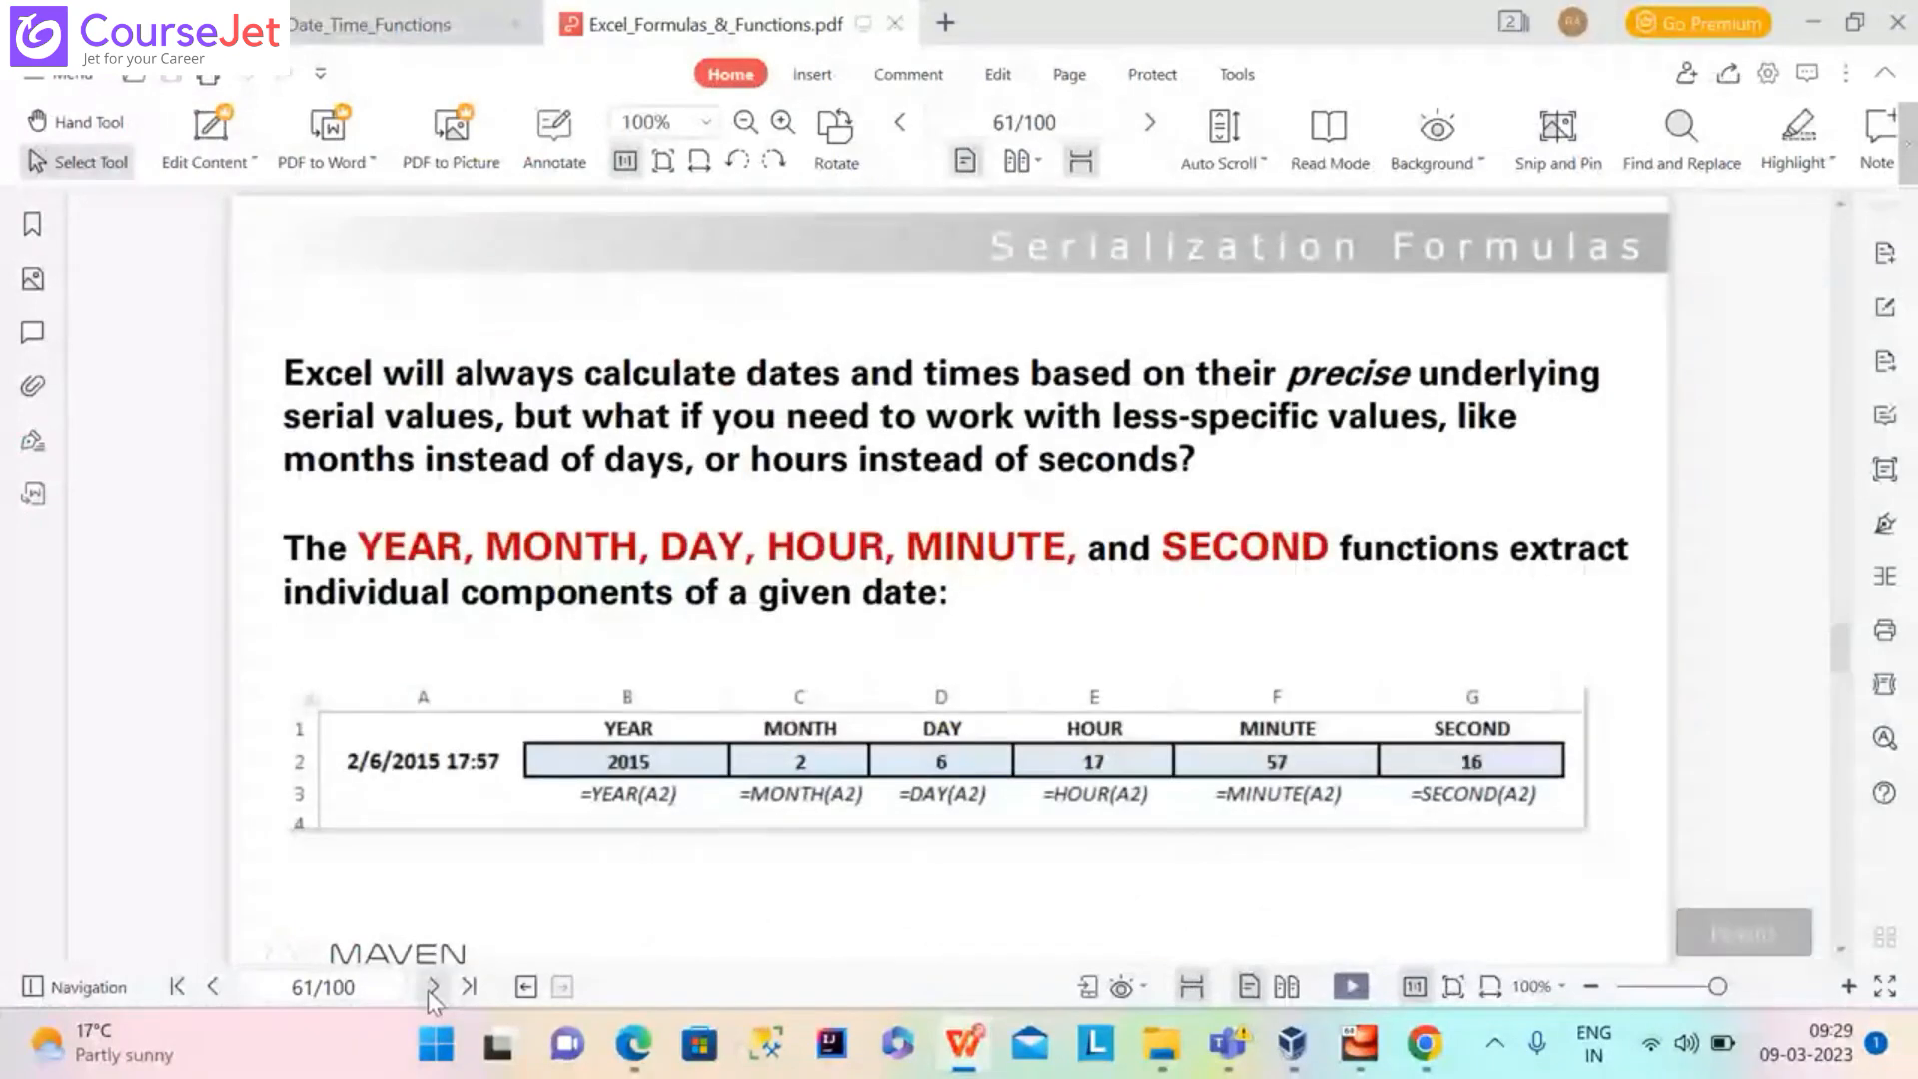
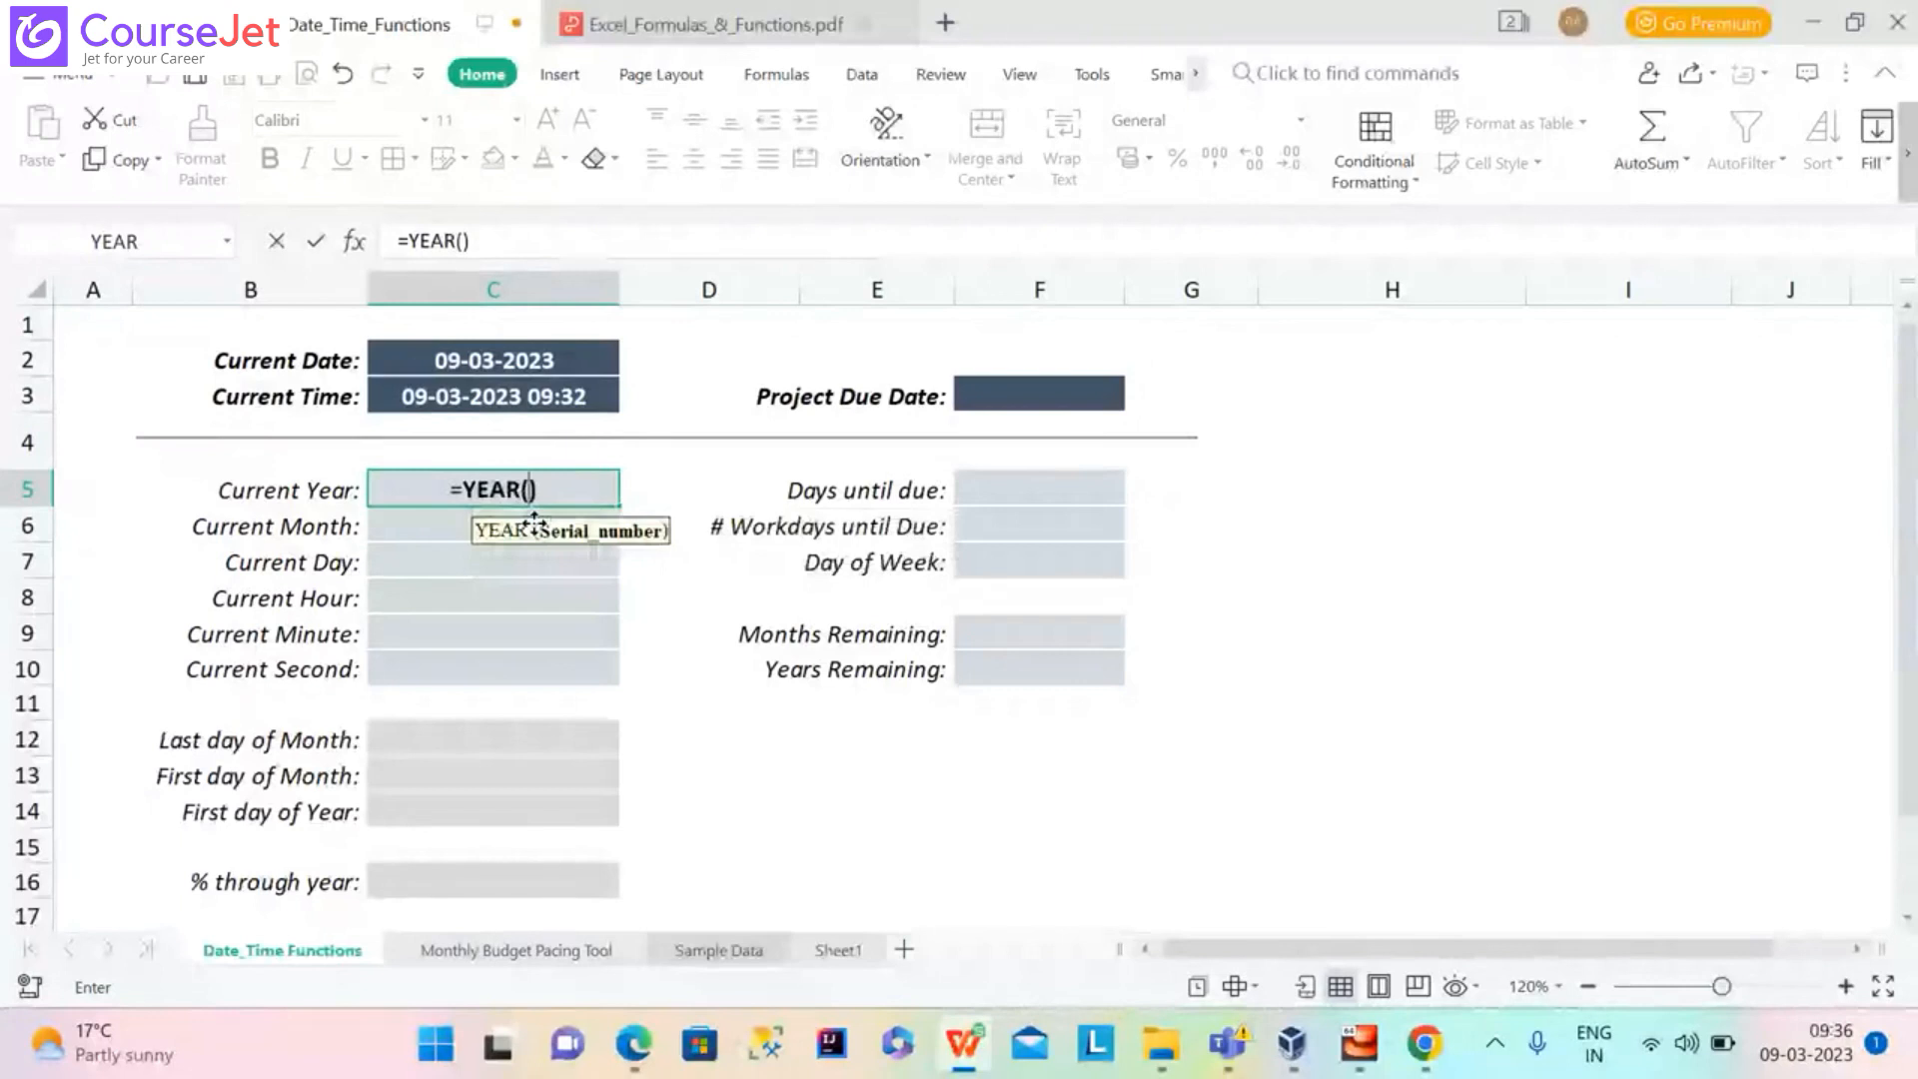
# Complete the Current Year formula in cell C5 as =YEAR(C3), referencing the Current Time cell
pyautogui.click(456, 404)
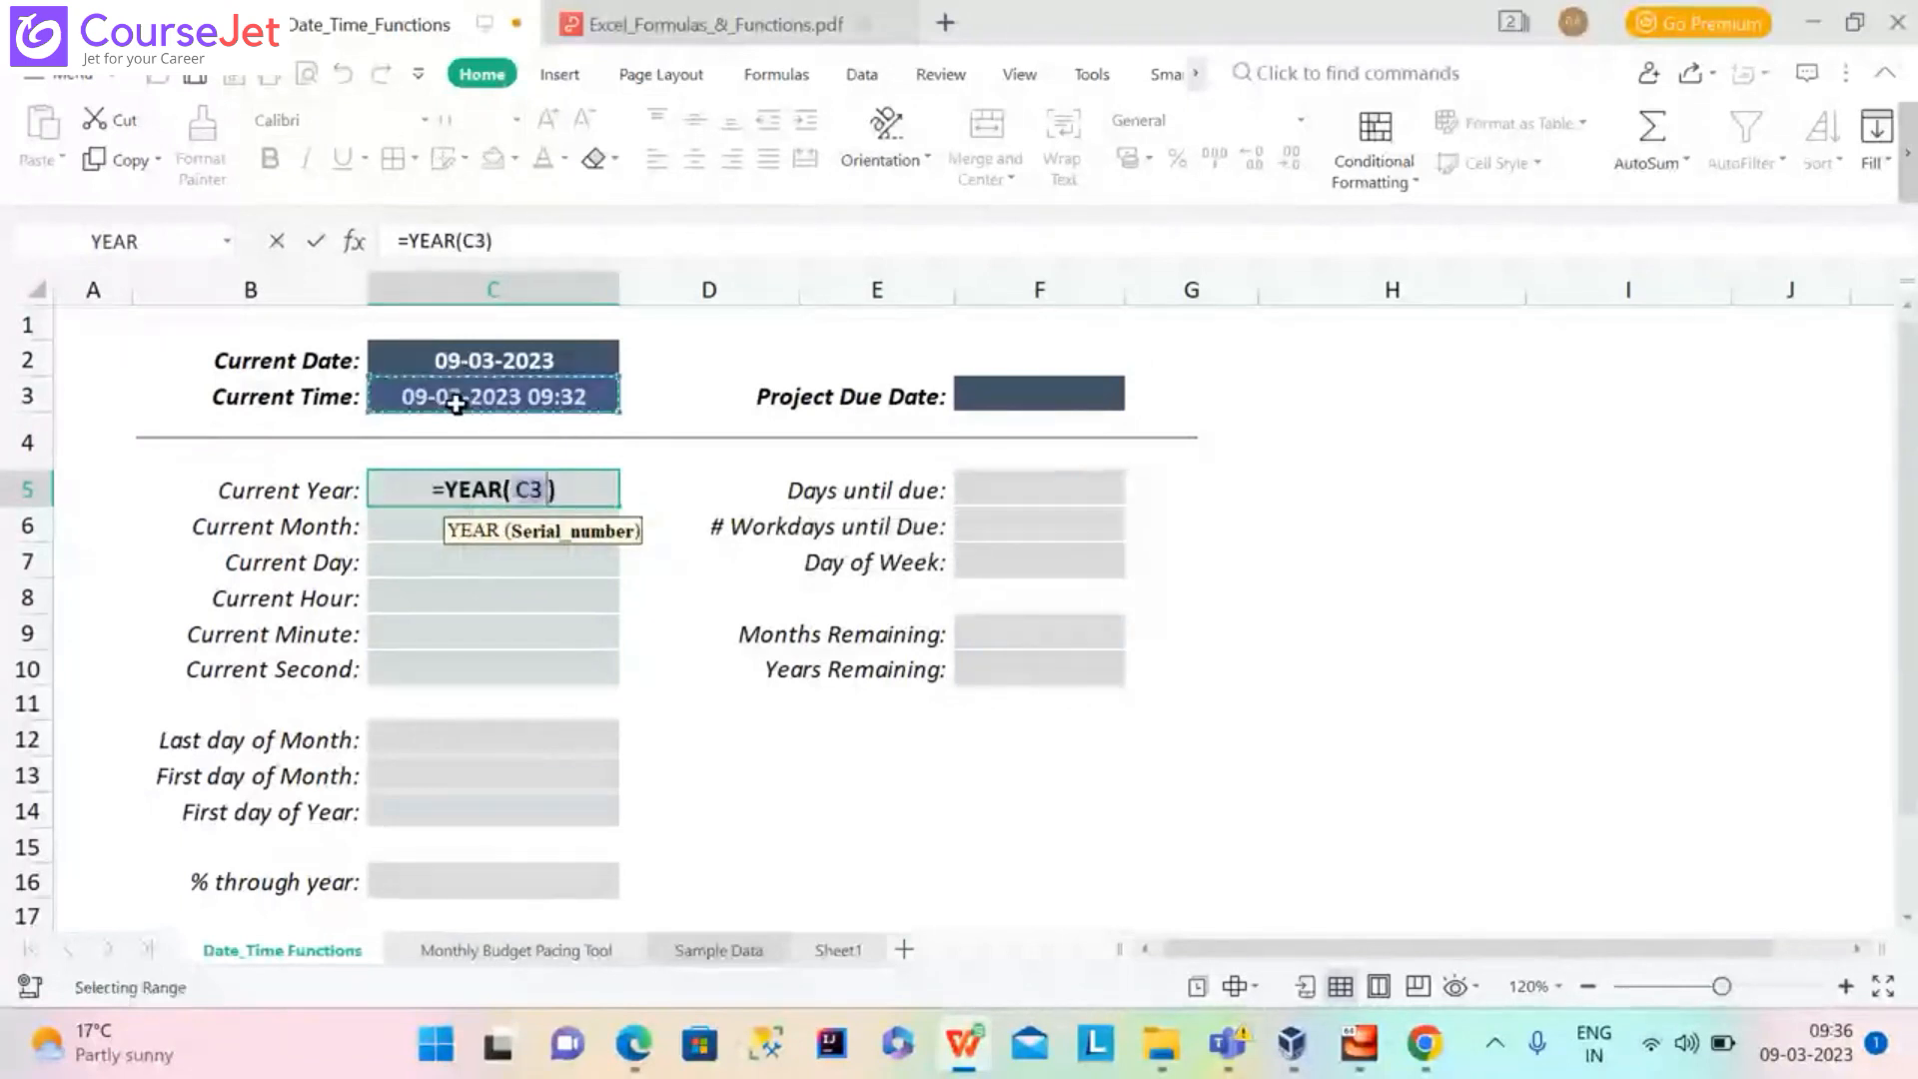
pyautogui.press('Return')
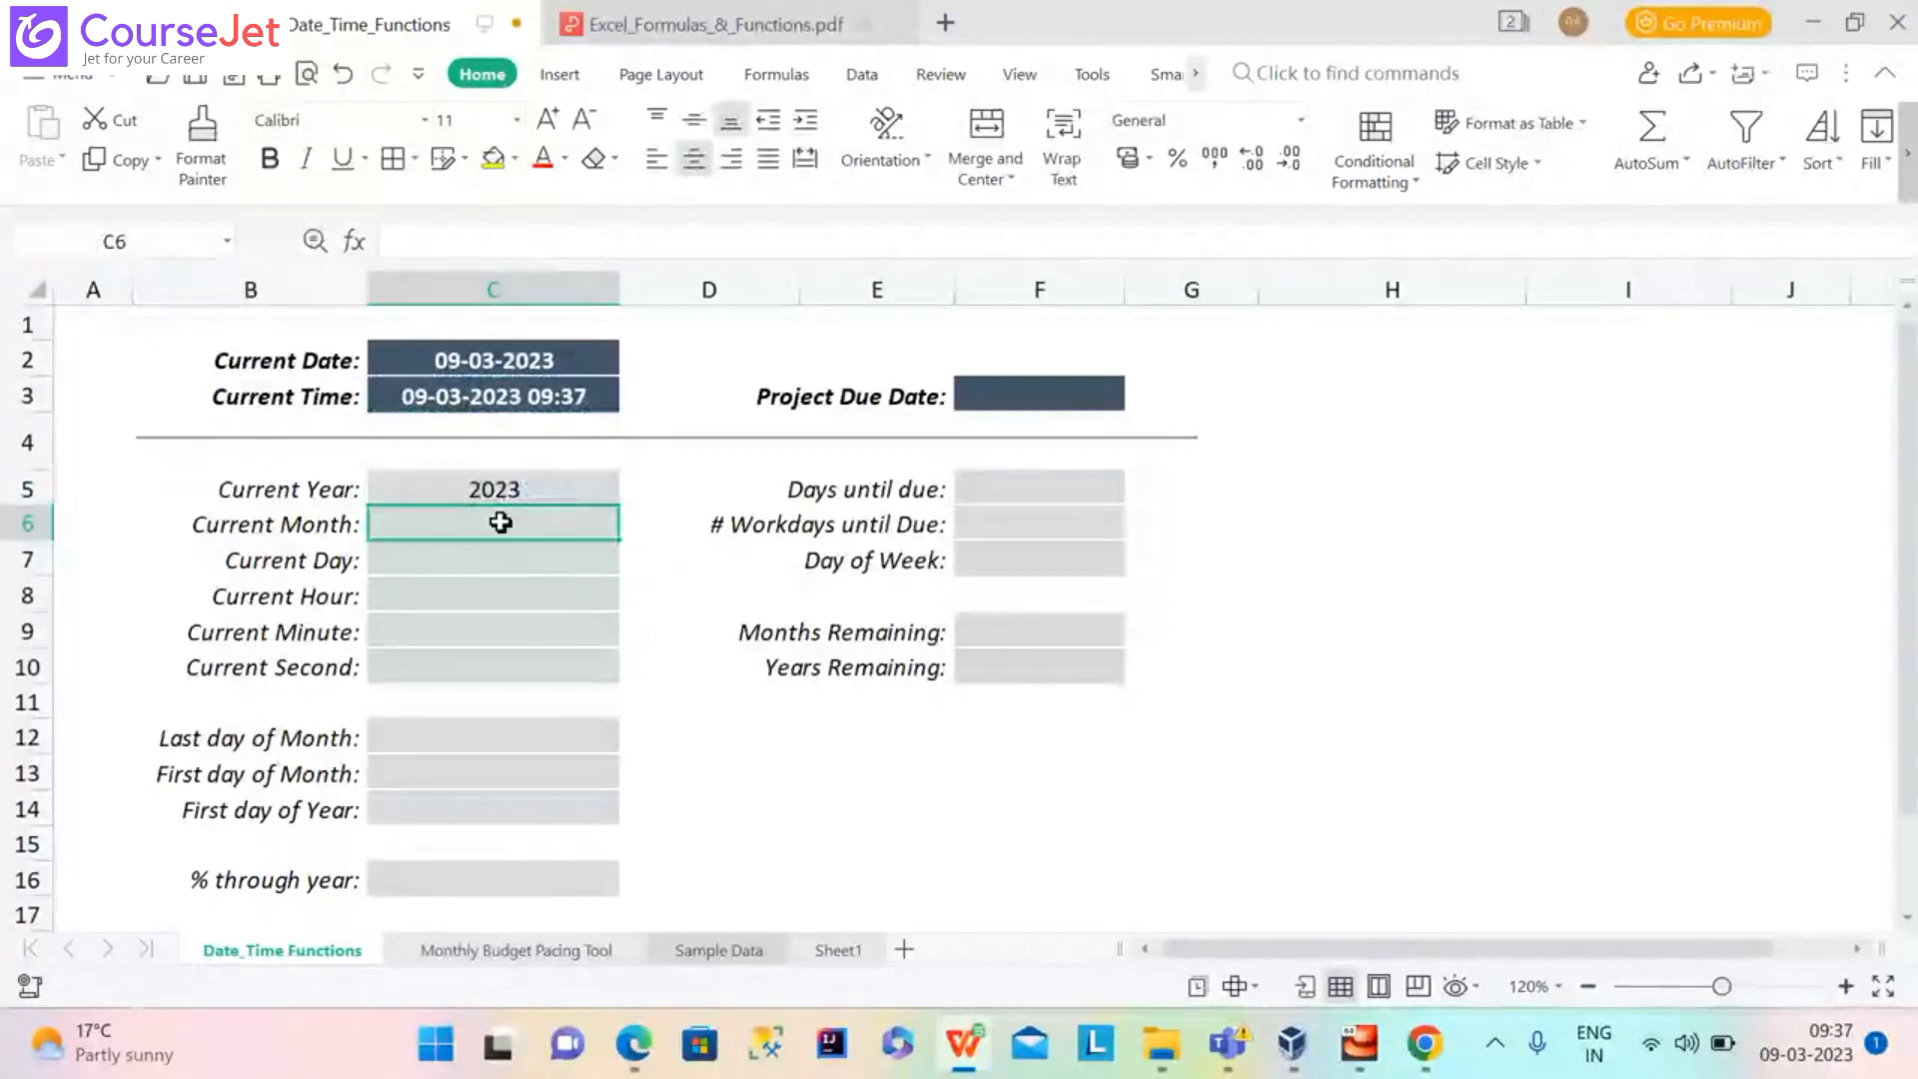
# Enter =MONTH(C3) in cell C6 to return the Current Month from the Current Time cell
pyautogui.write('=MONTH')
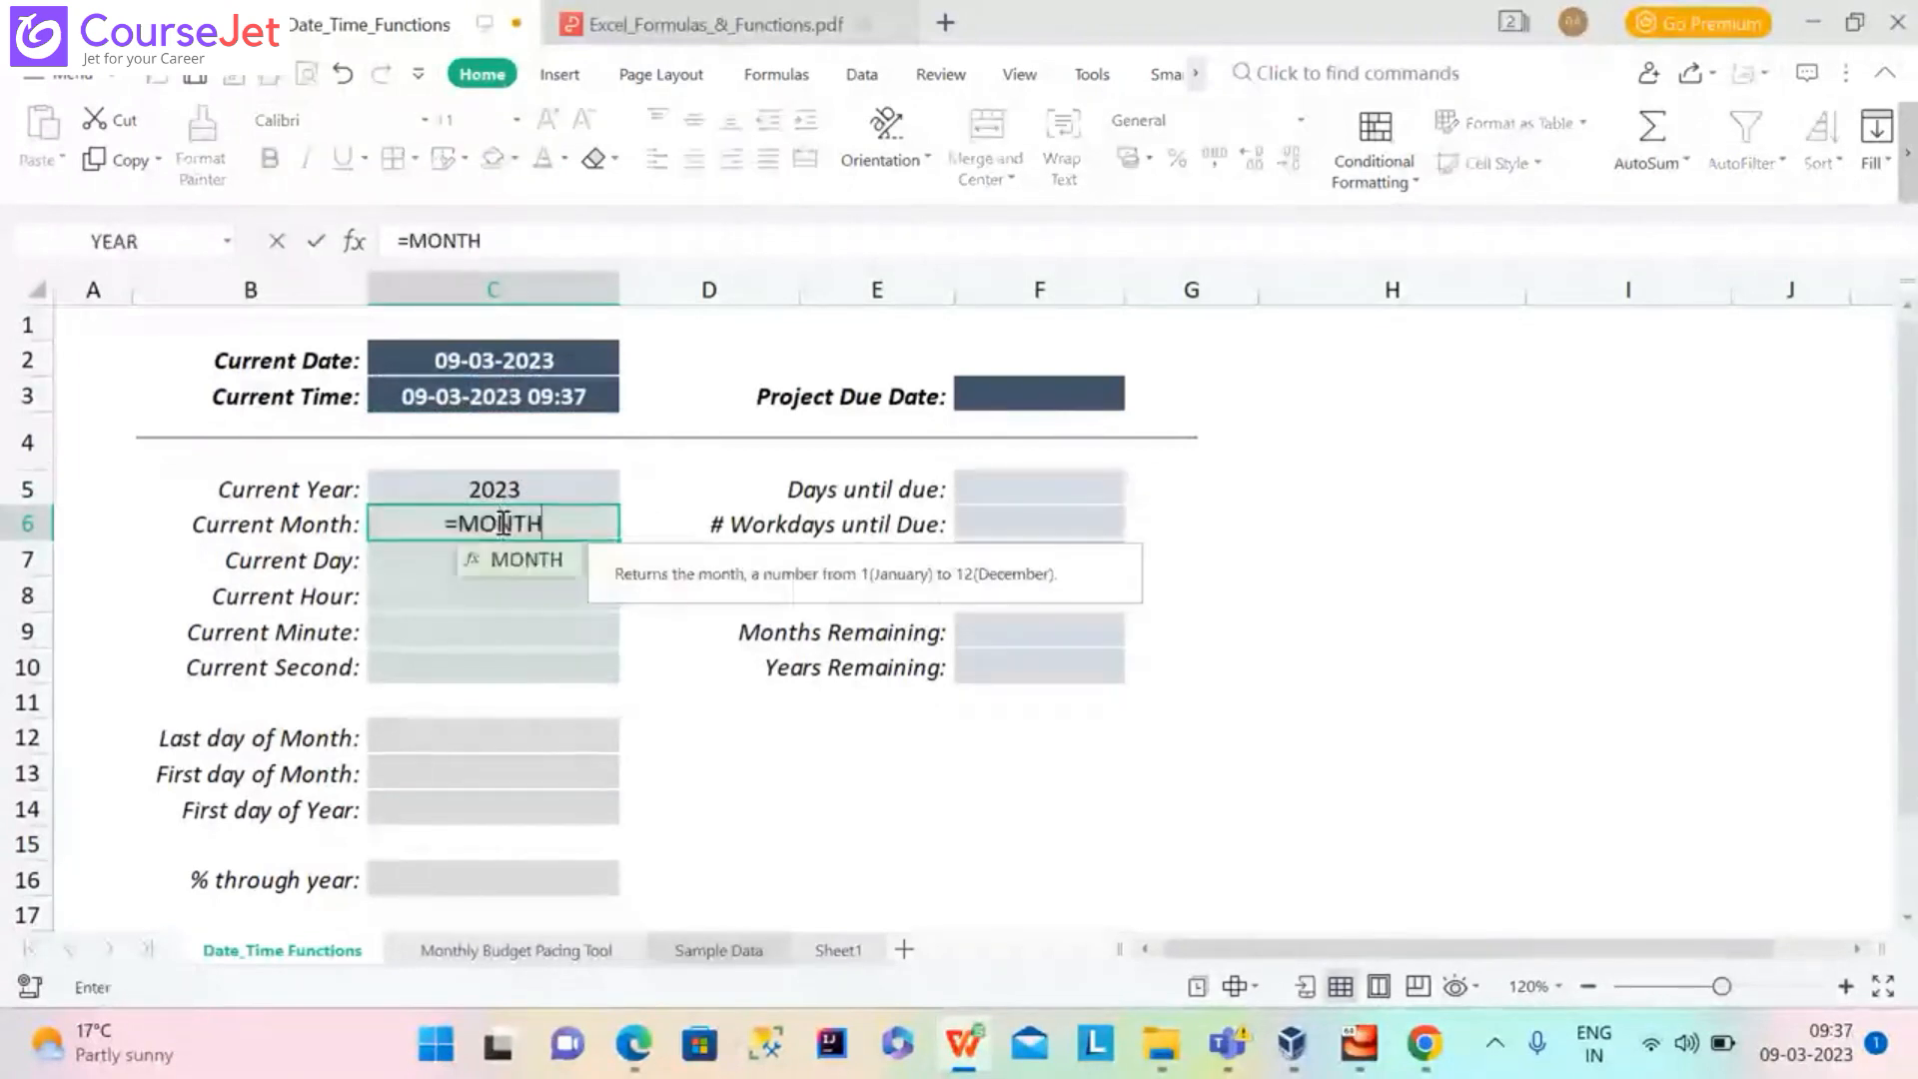
pyautogui.doubleClick(514, 553)
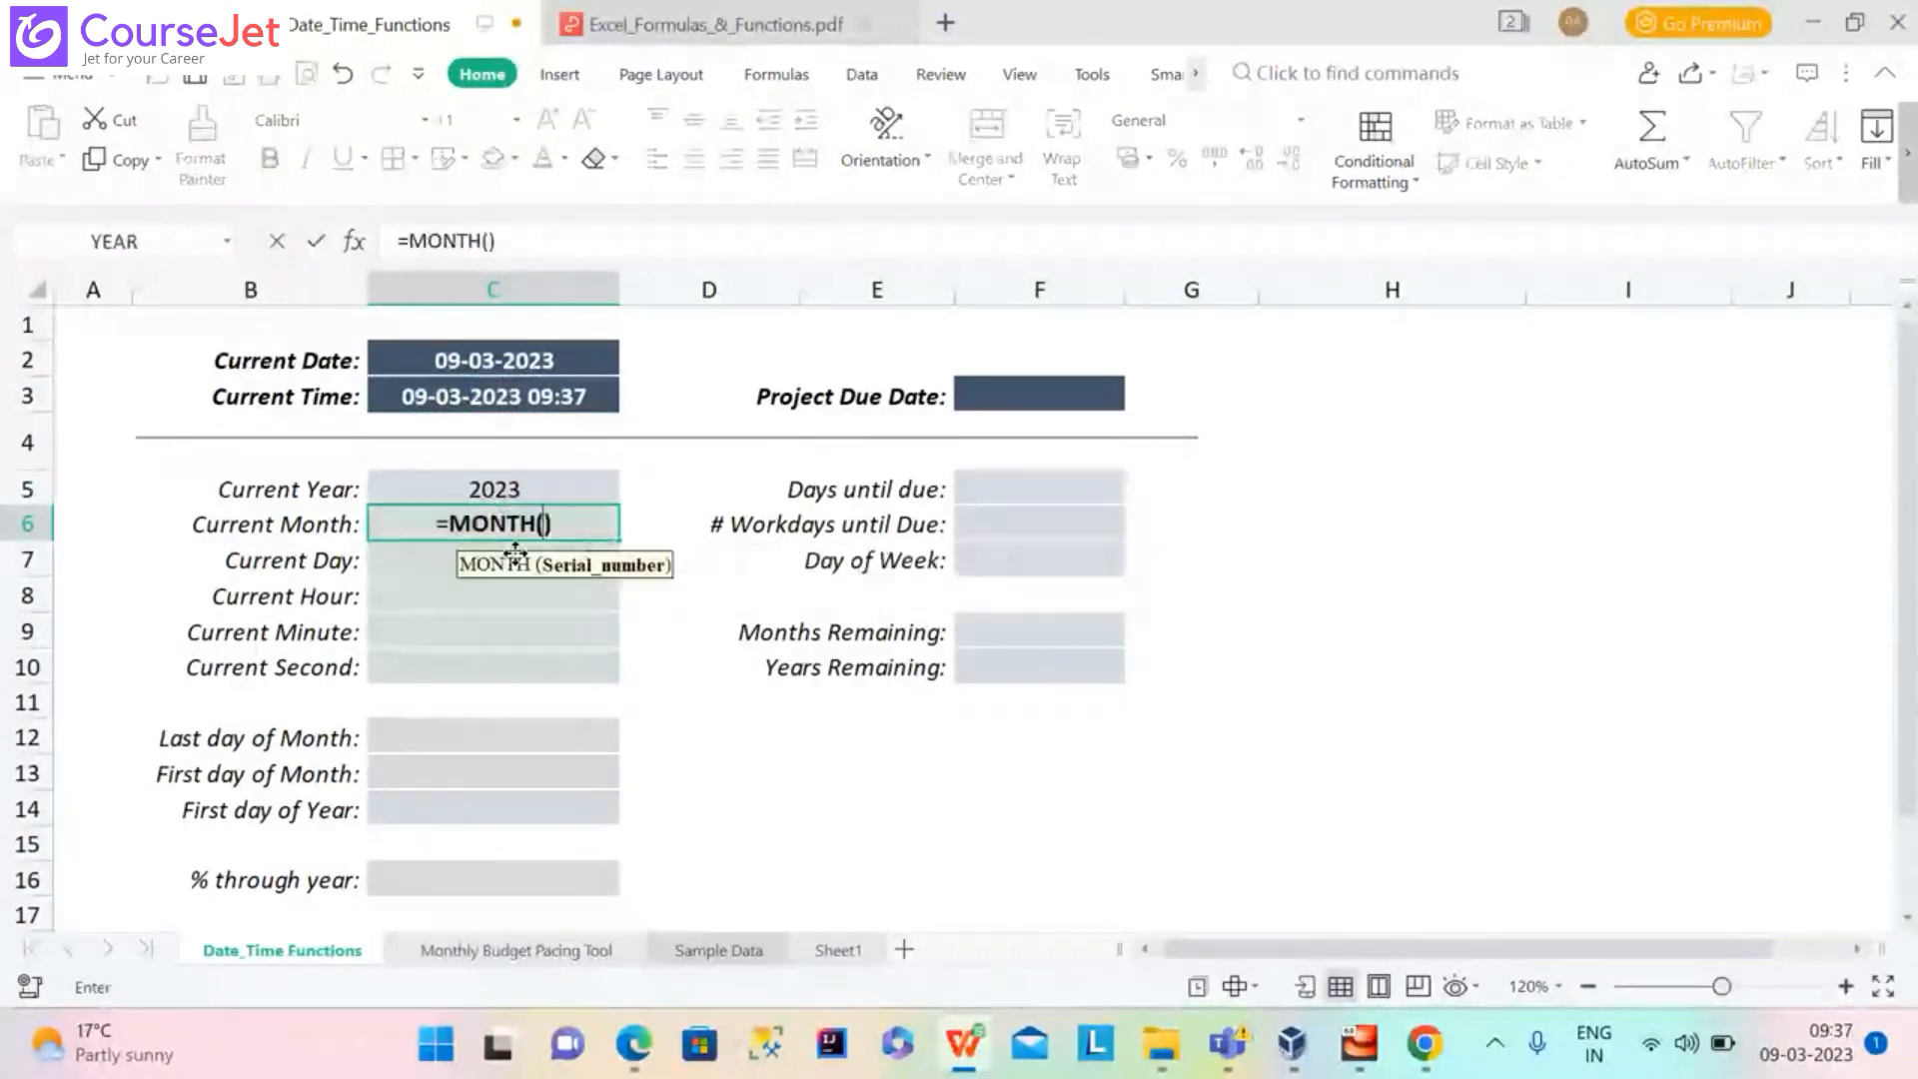
pyautogui.click(472, 397)
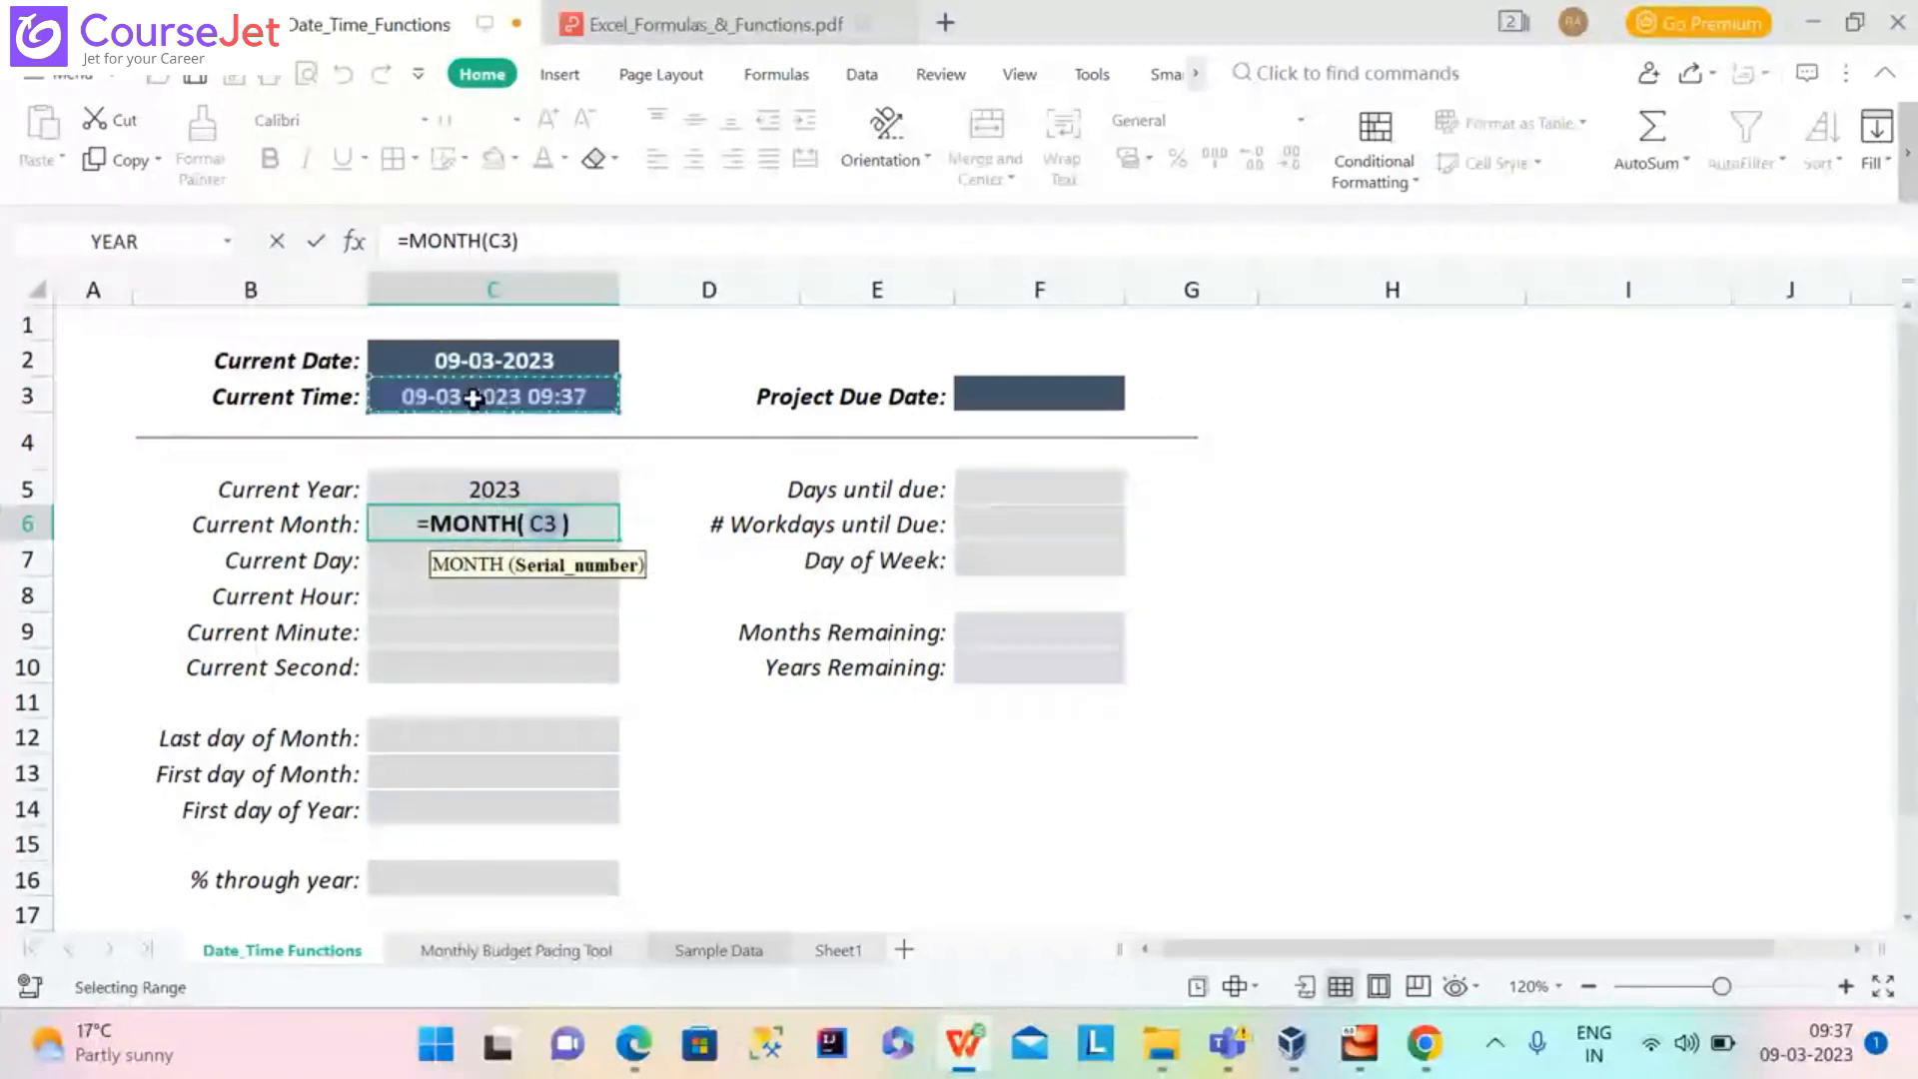
pyautogui.press('Return')
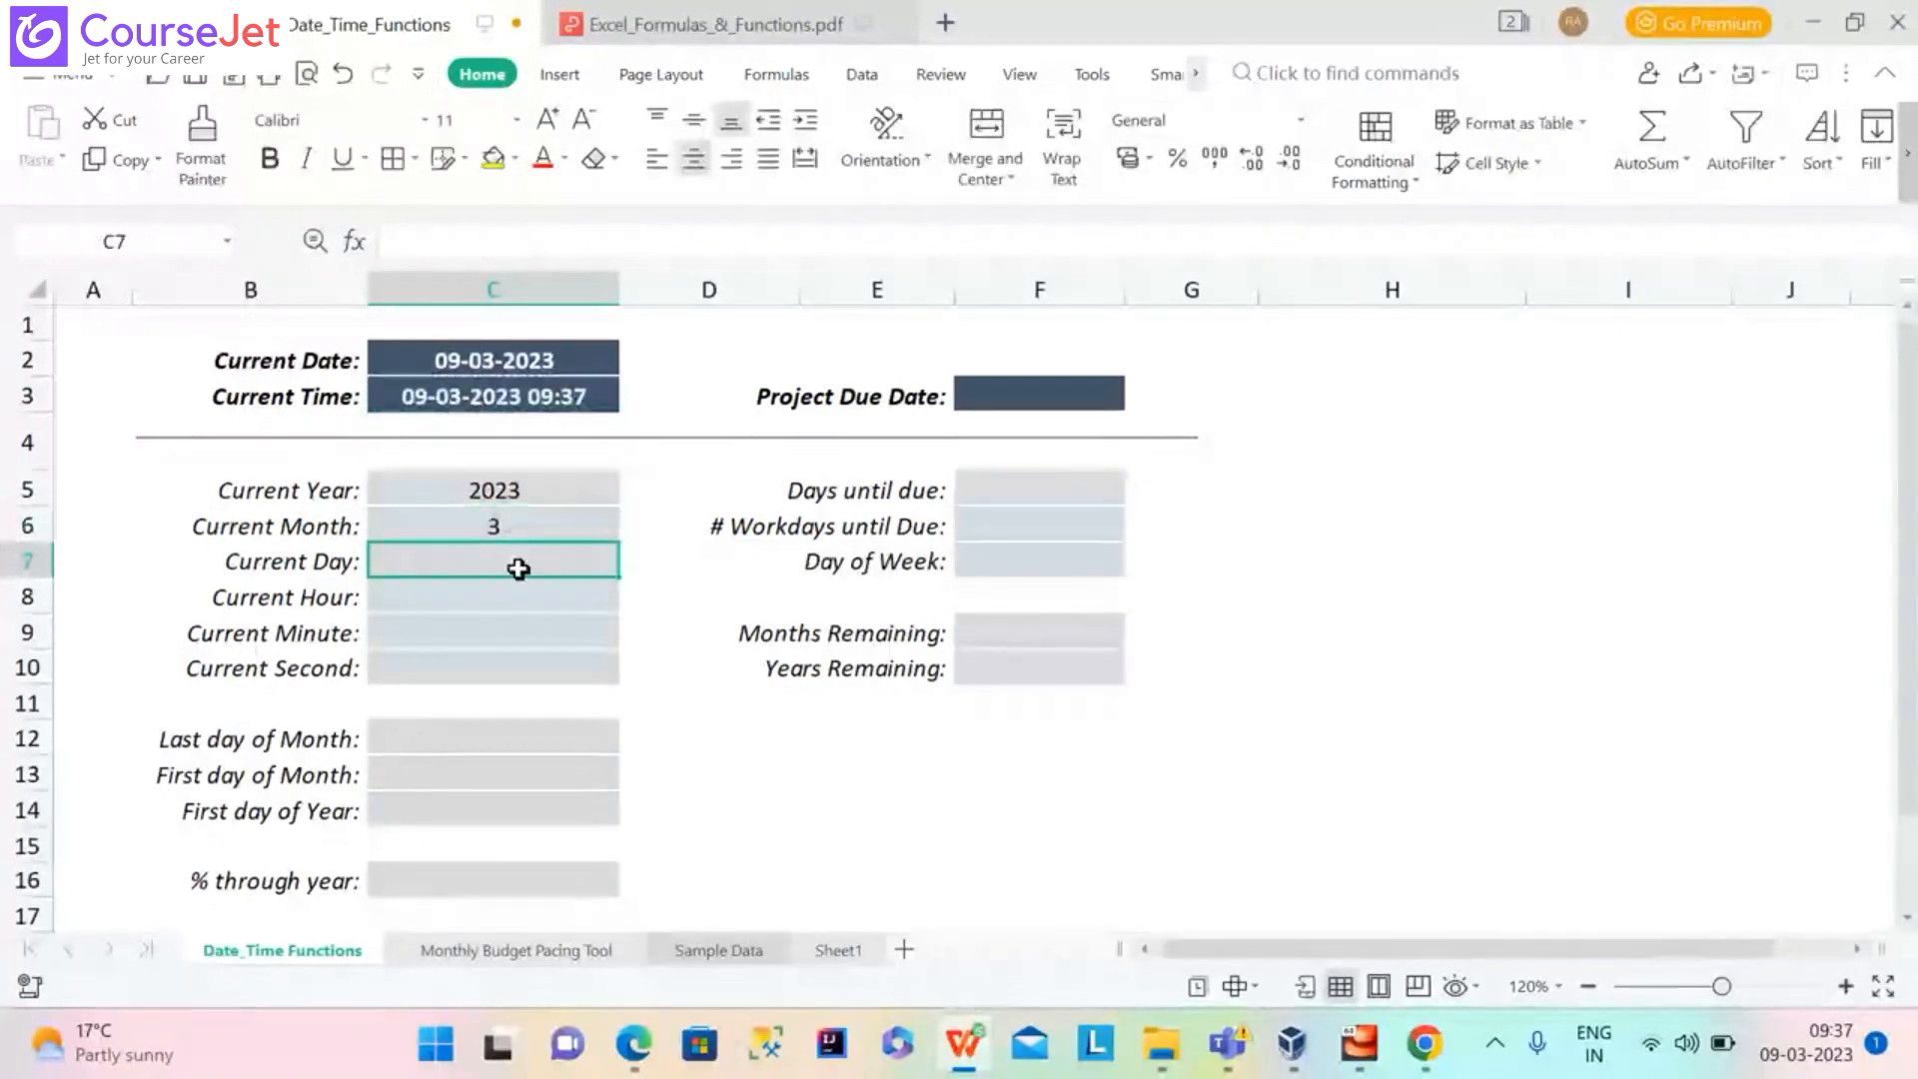
# Enter =DAY(C3) in cell C7 to return the Current Day from the Current Time cell
pyautogui.write('=DAY')
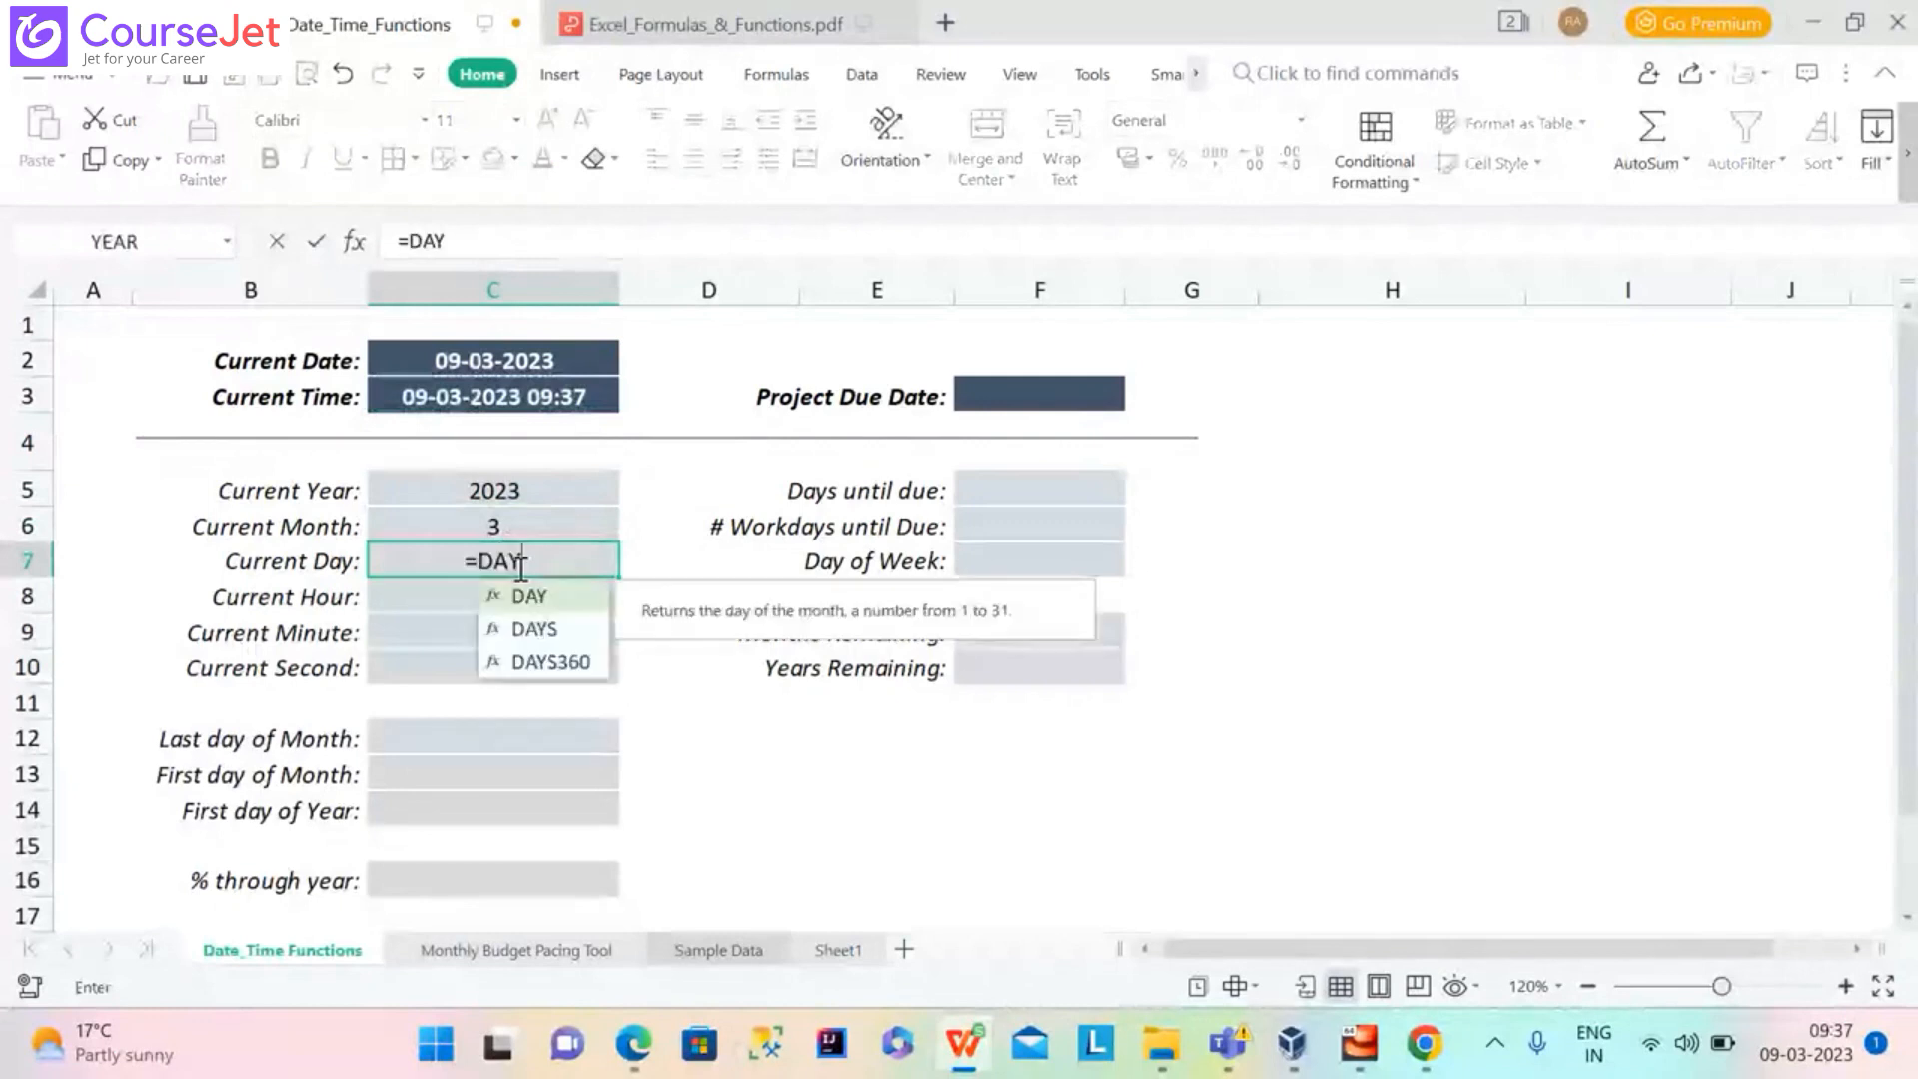
pyautogui.write('(')
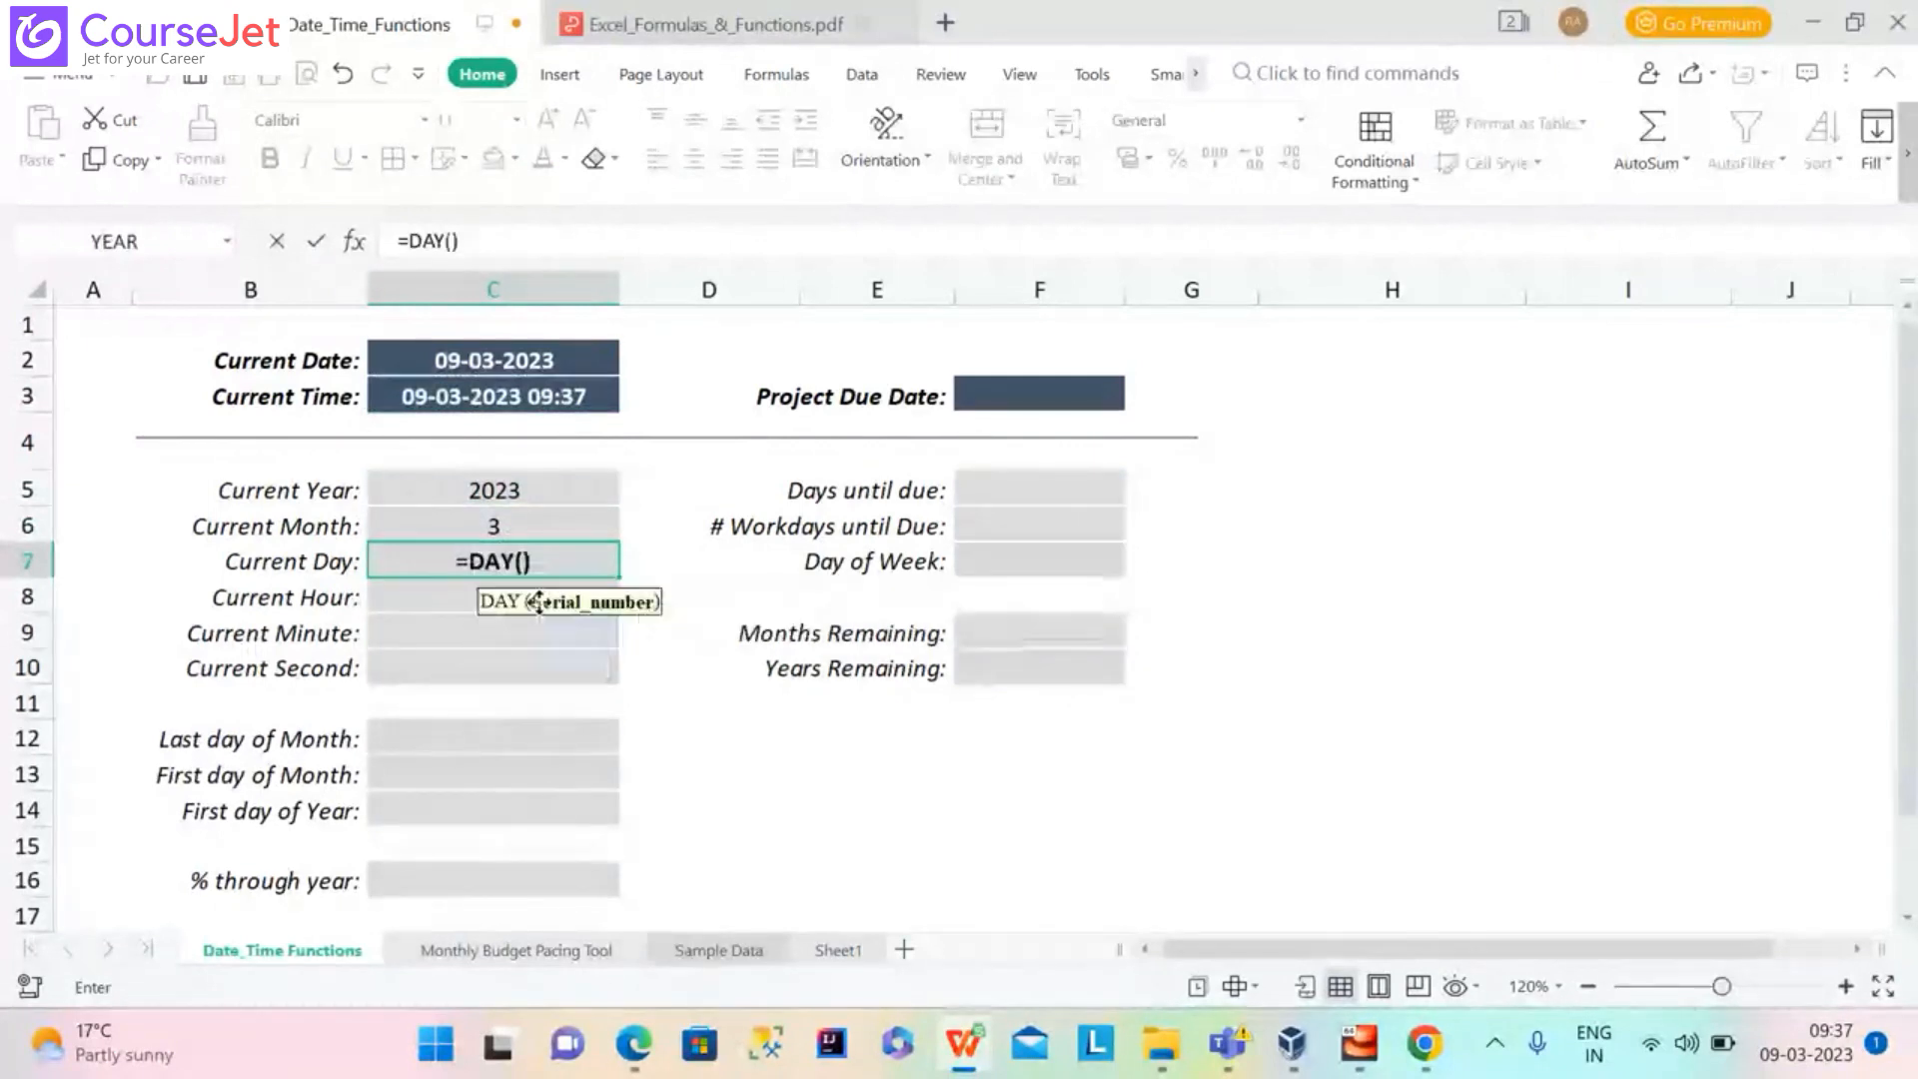
pyautogui.click(491, 391)
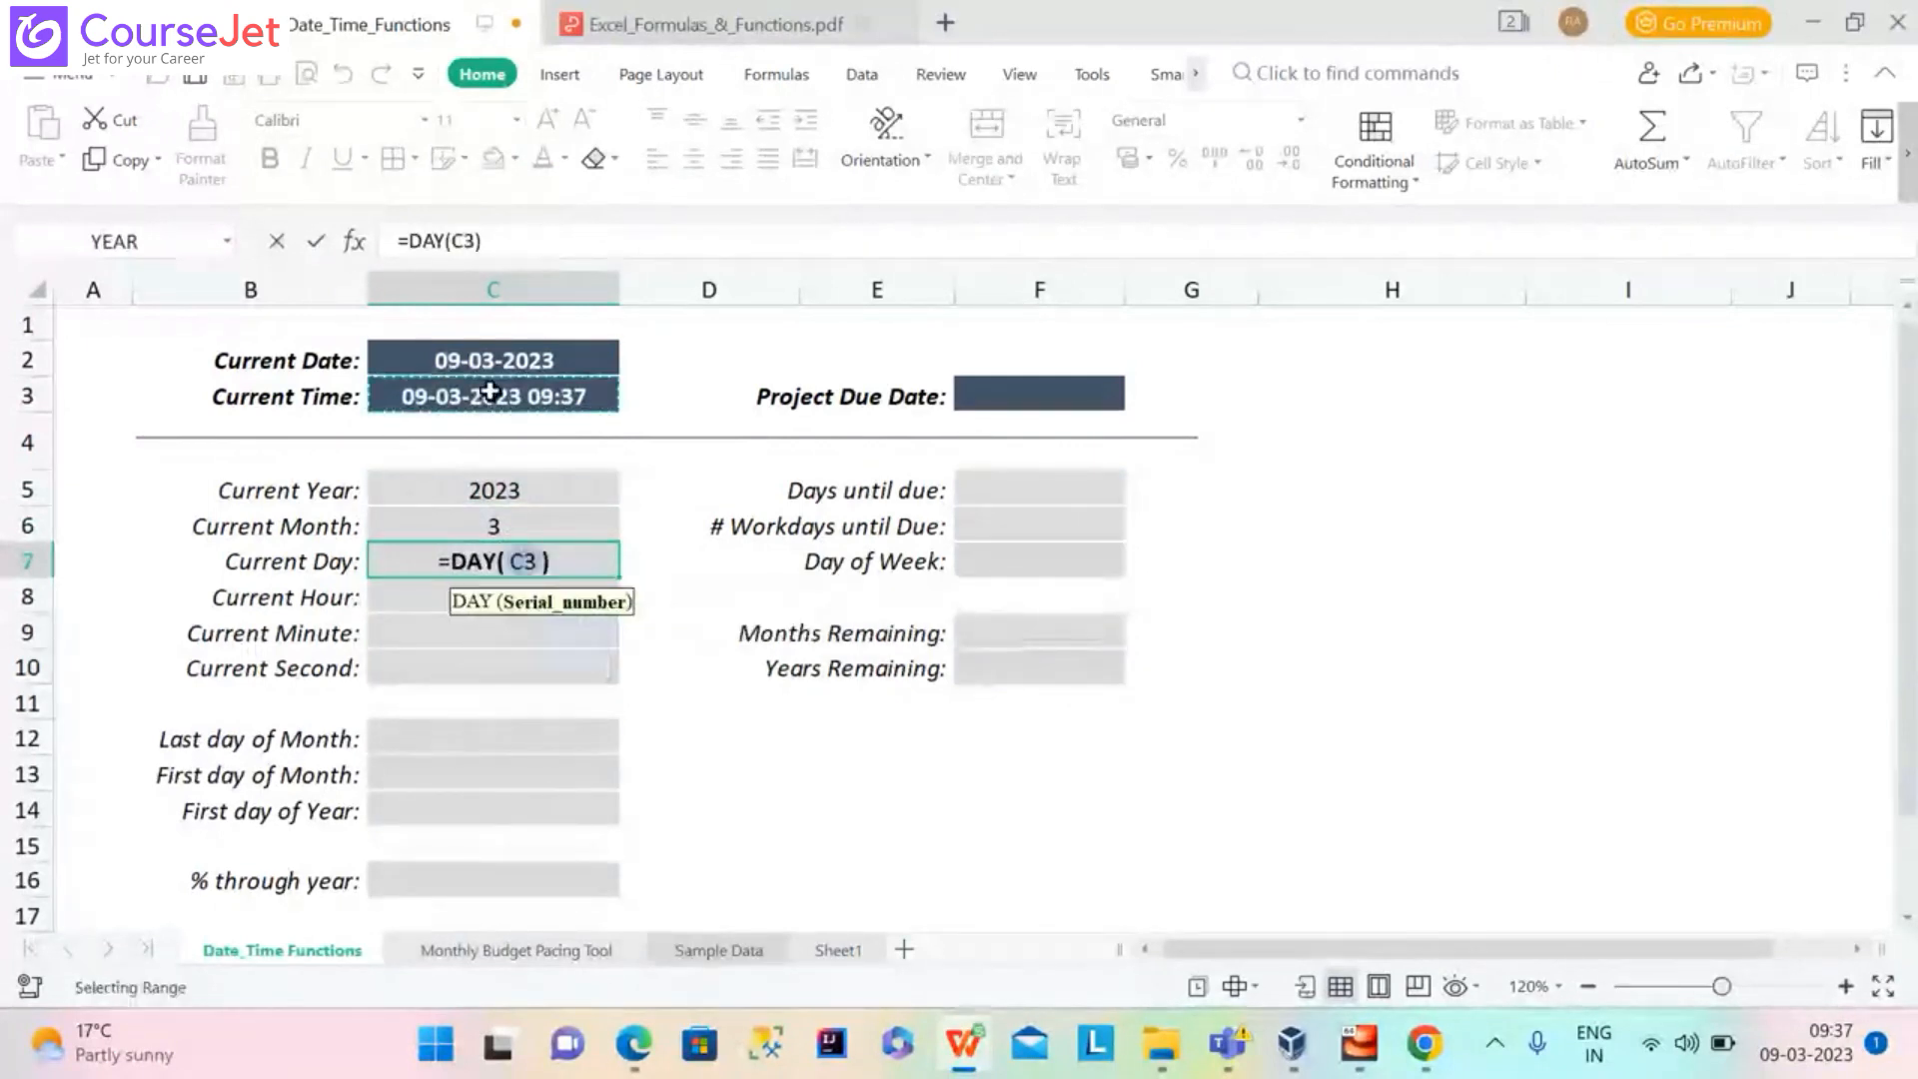
pyautogui.press('Return')
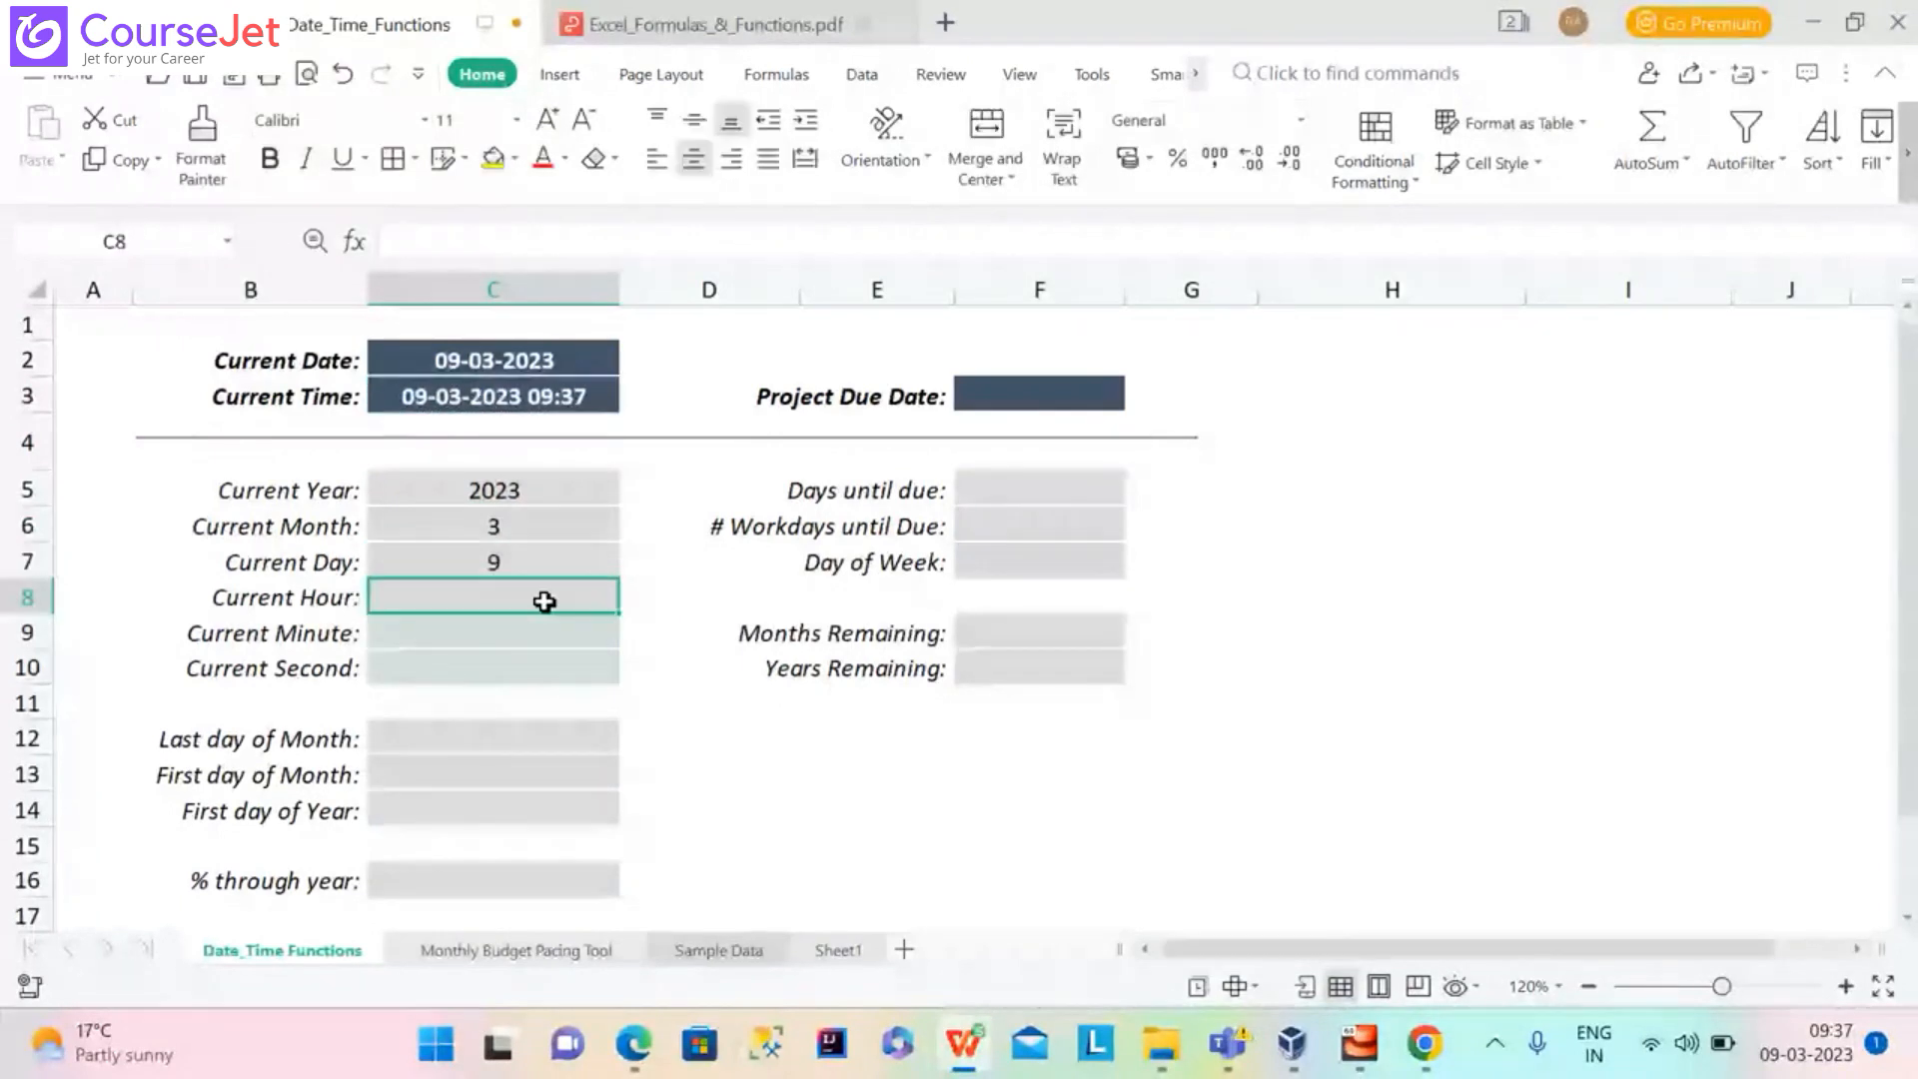
# Enter =HOUR(C3) in cell C8 to return the Current Hour from the Current Time cell
pyautogui.write('=HOUR')
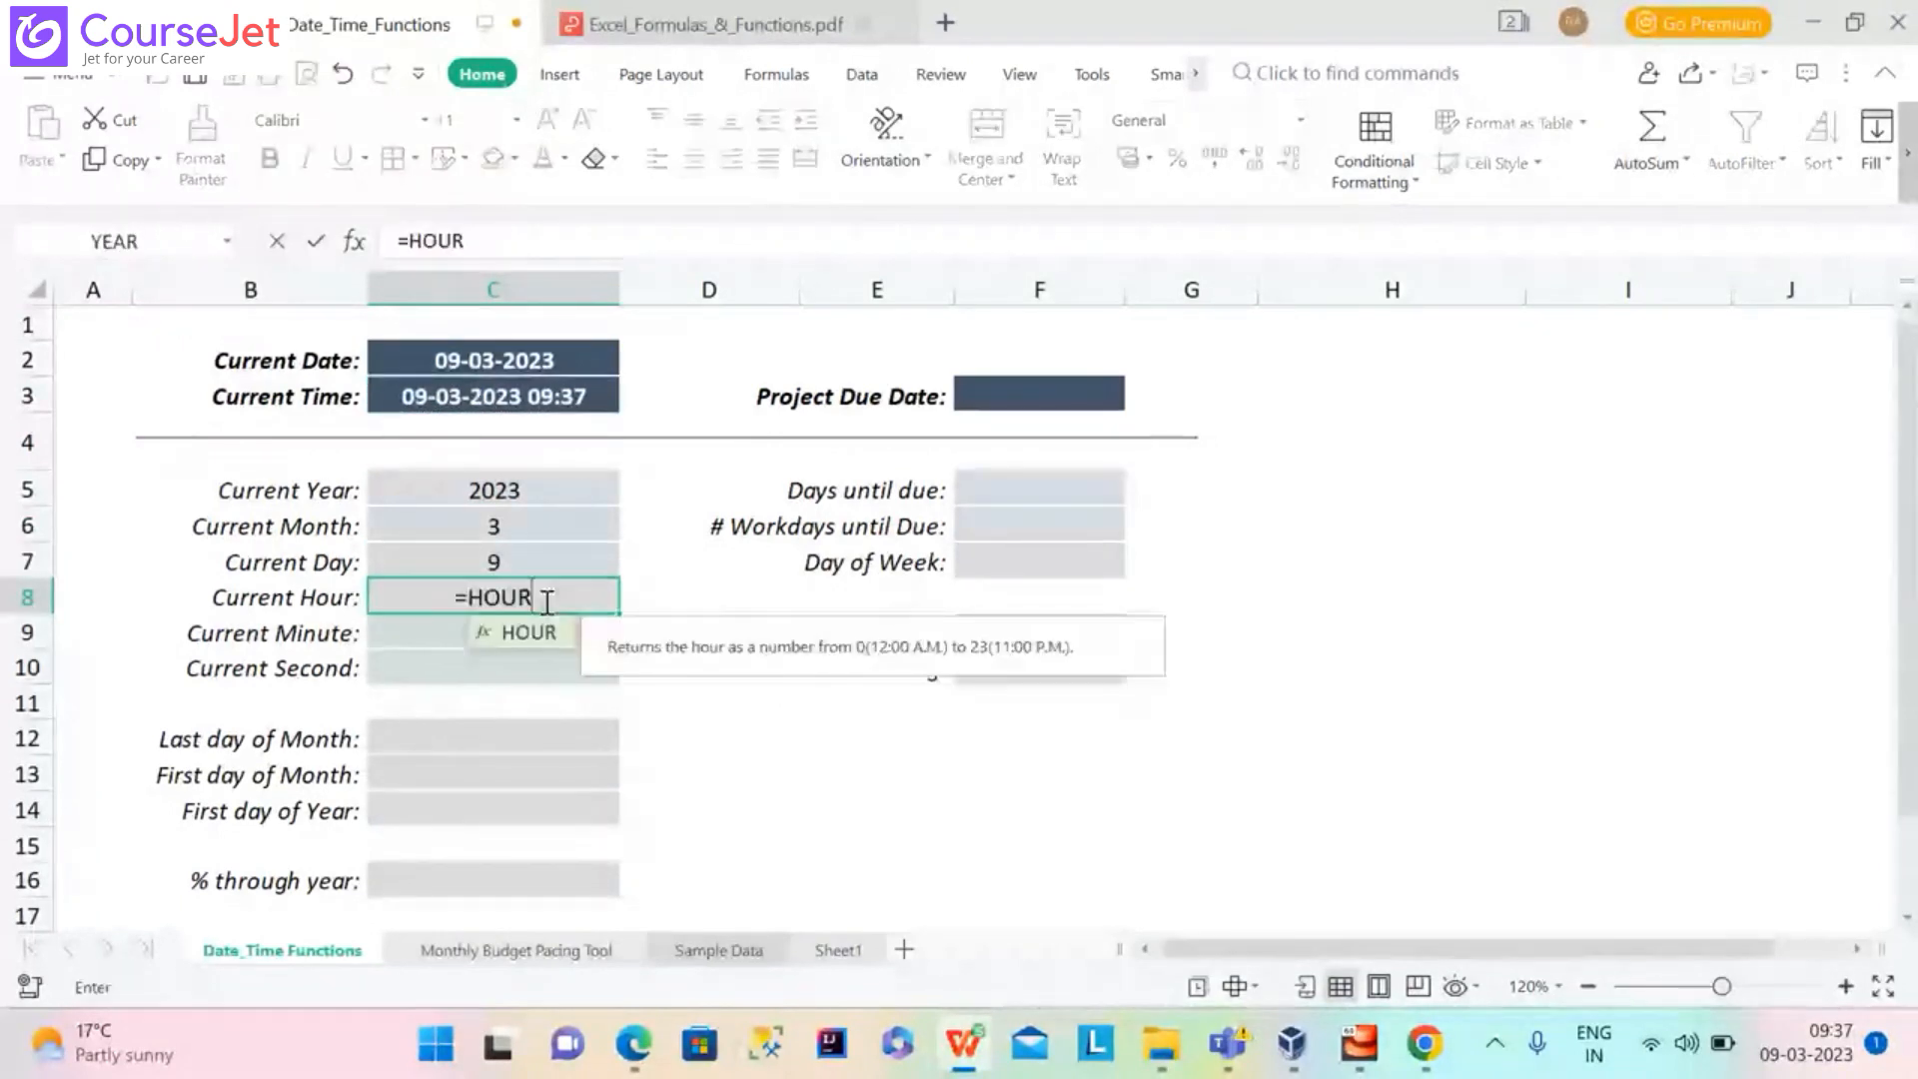
pyautogui.doubleClick(512, 633)
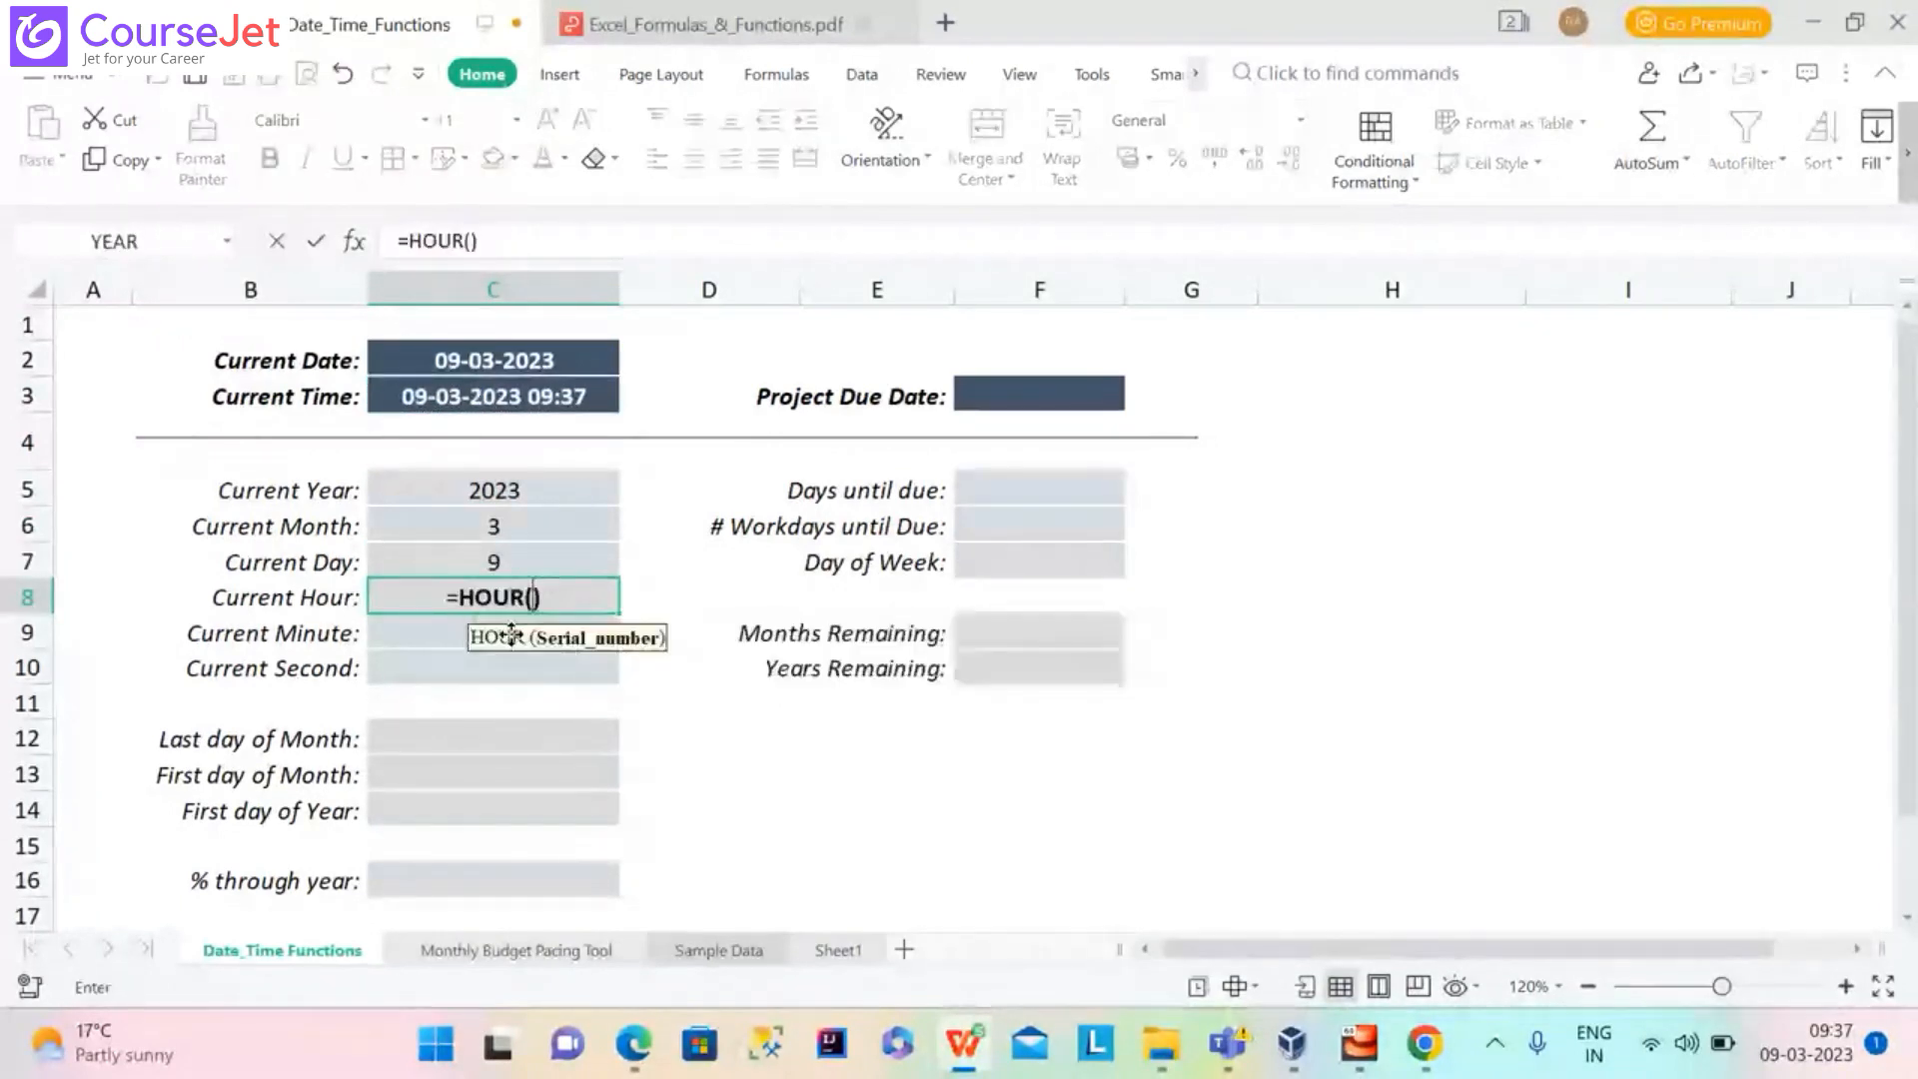
pyautogui.click(501, 396)
pyautogui.press('Return')
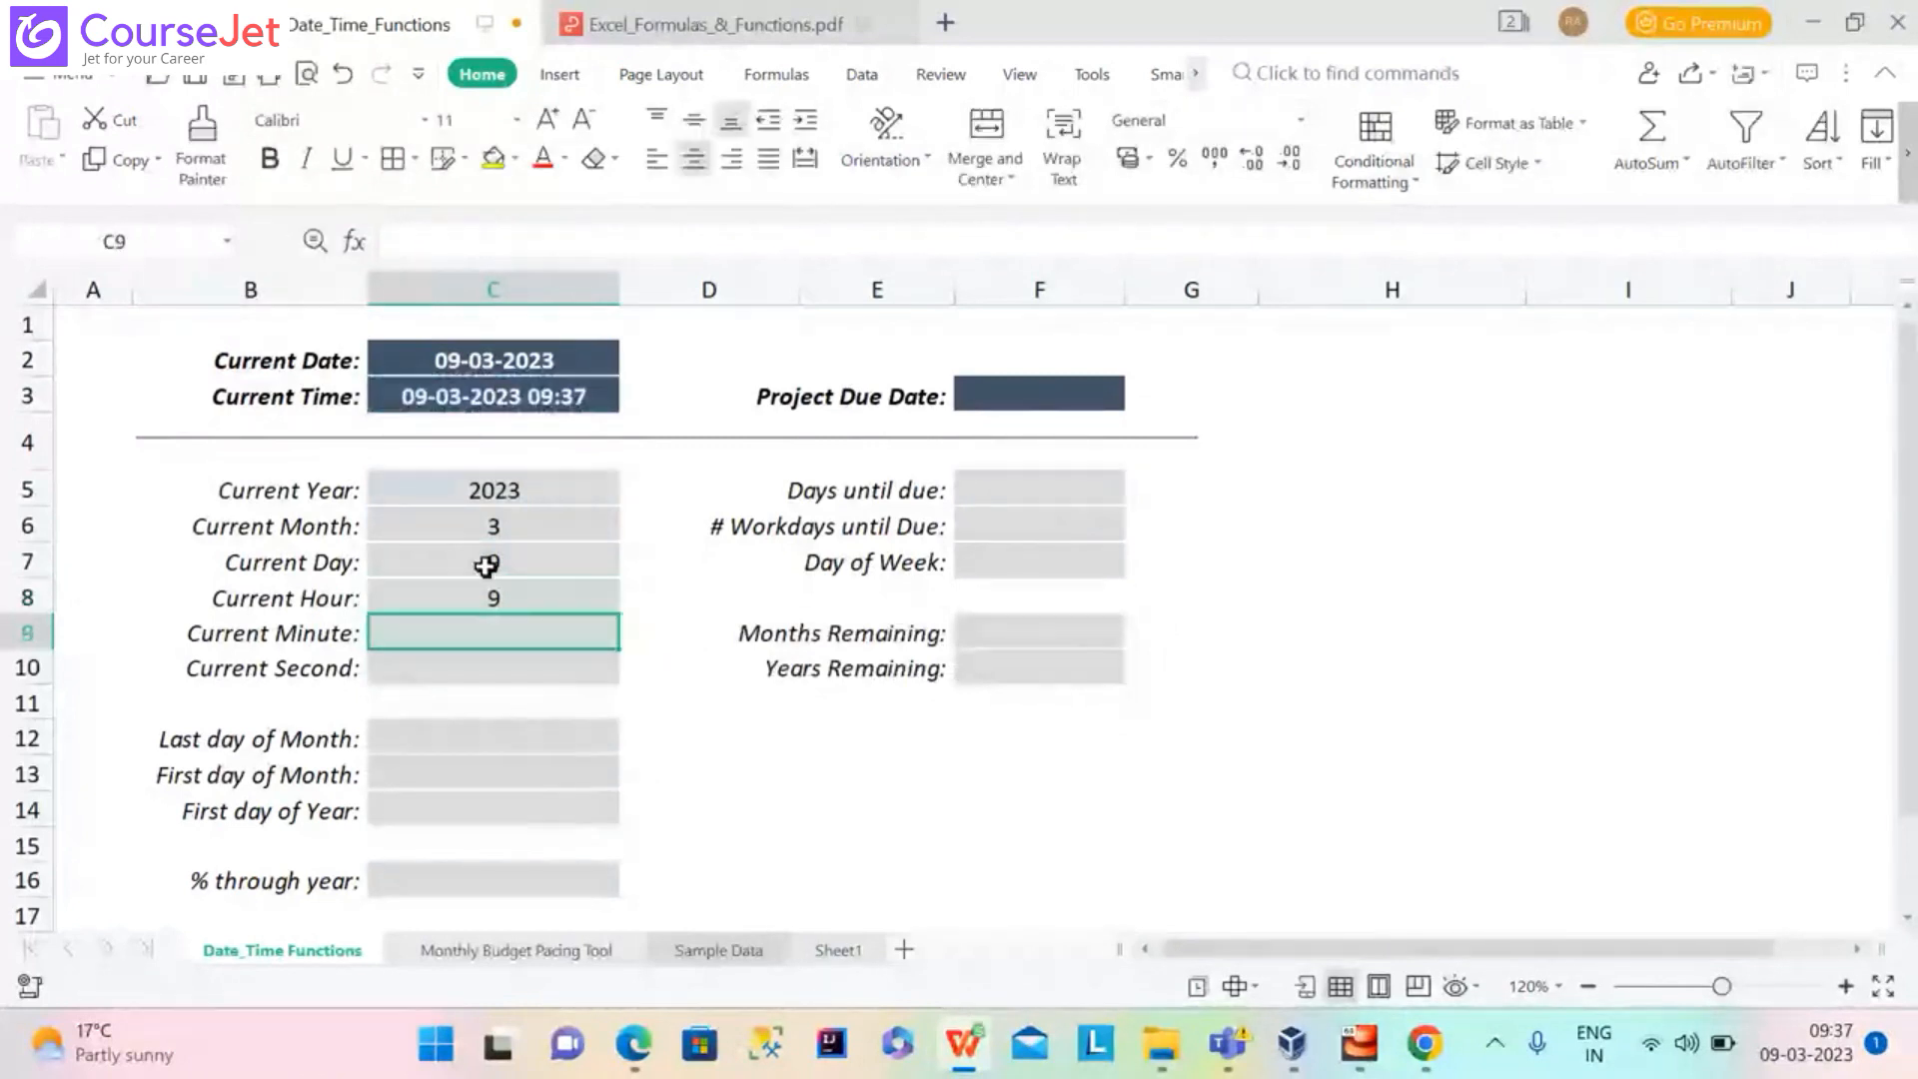
# Fill Current Minute in cell C9 with the MINUTE function applied to the Current Time cell
pyautogui.write('=')
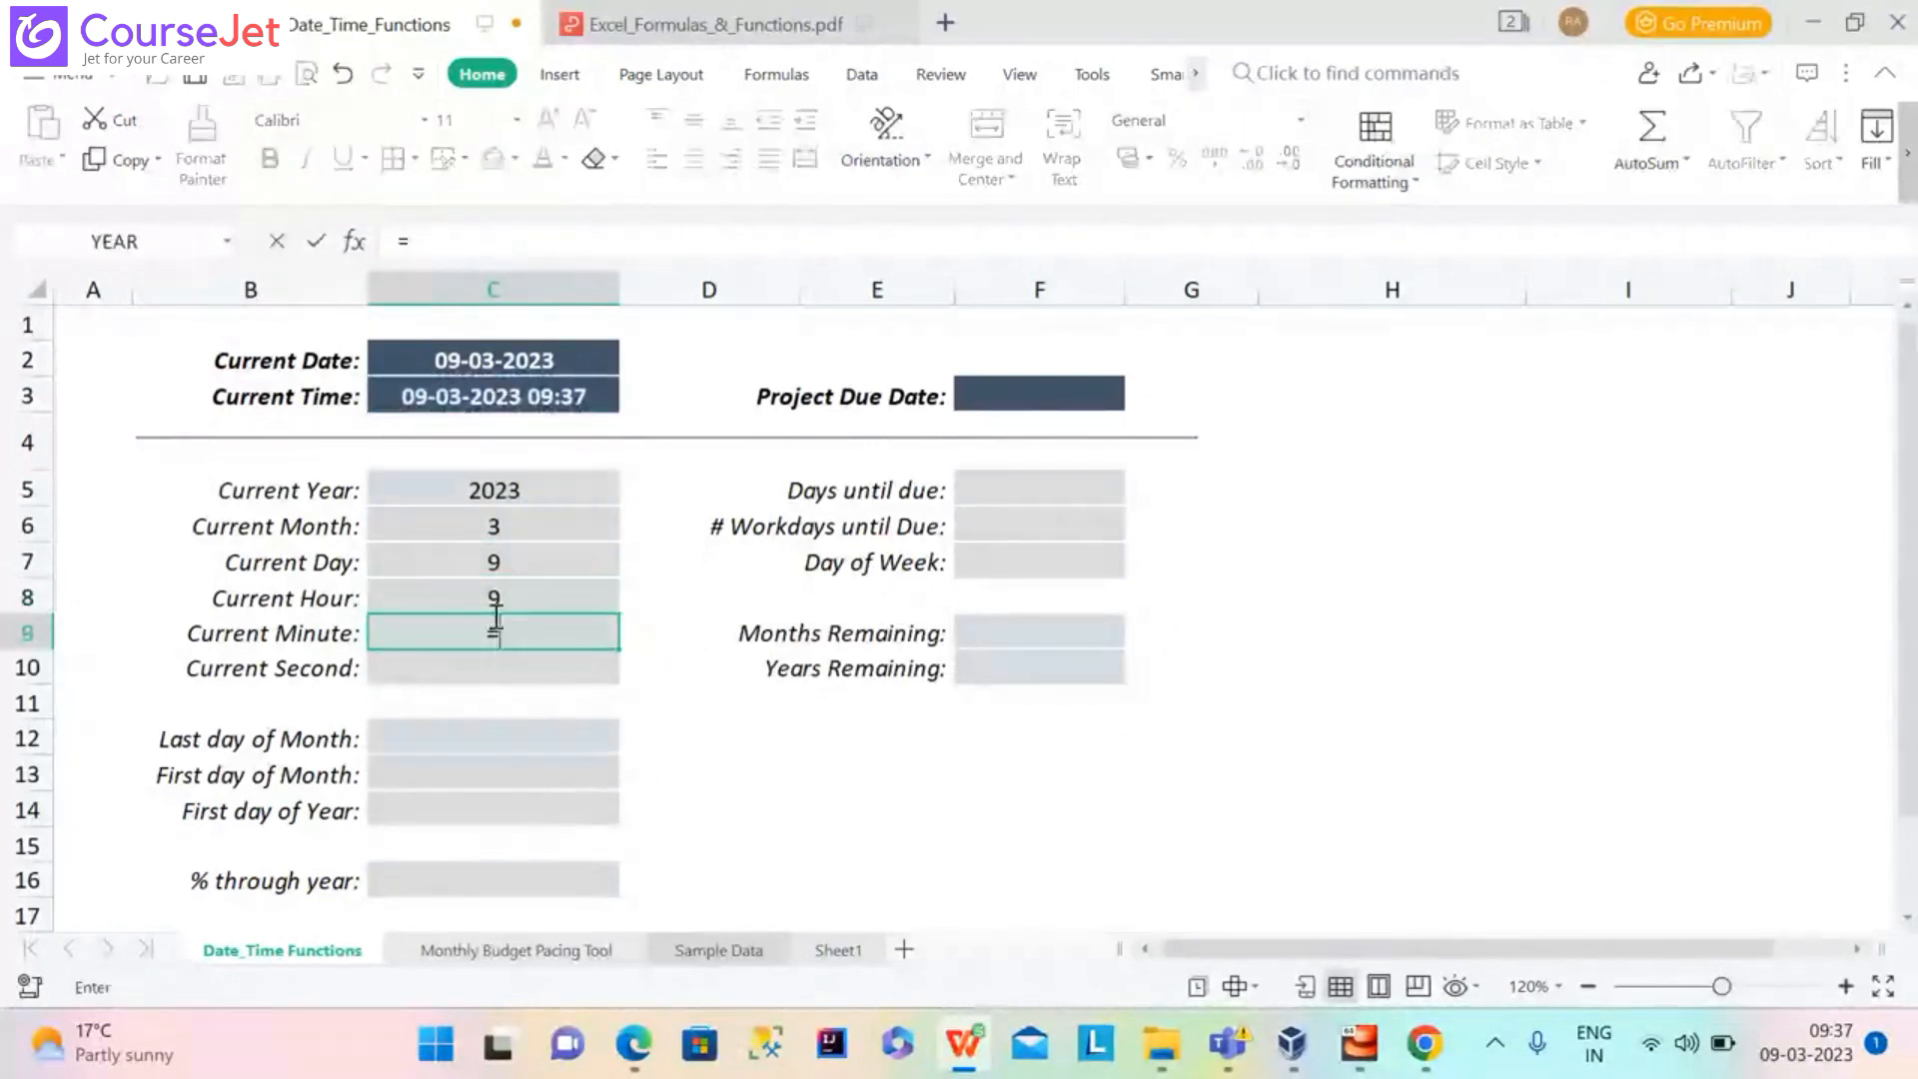
pyautogui.write('MINU')
pyautogui.doubleClick(546, 683)
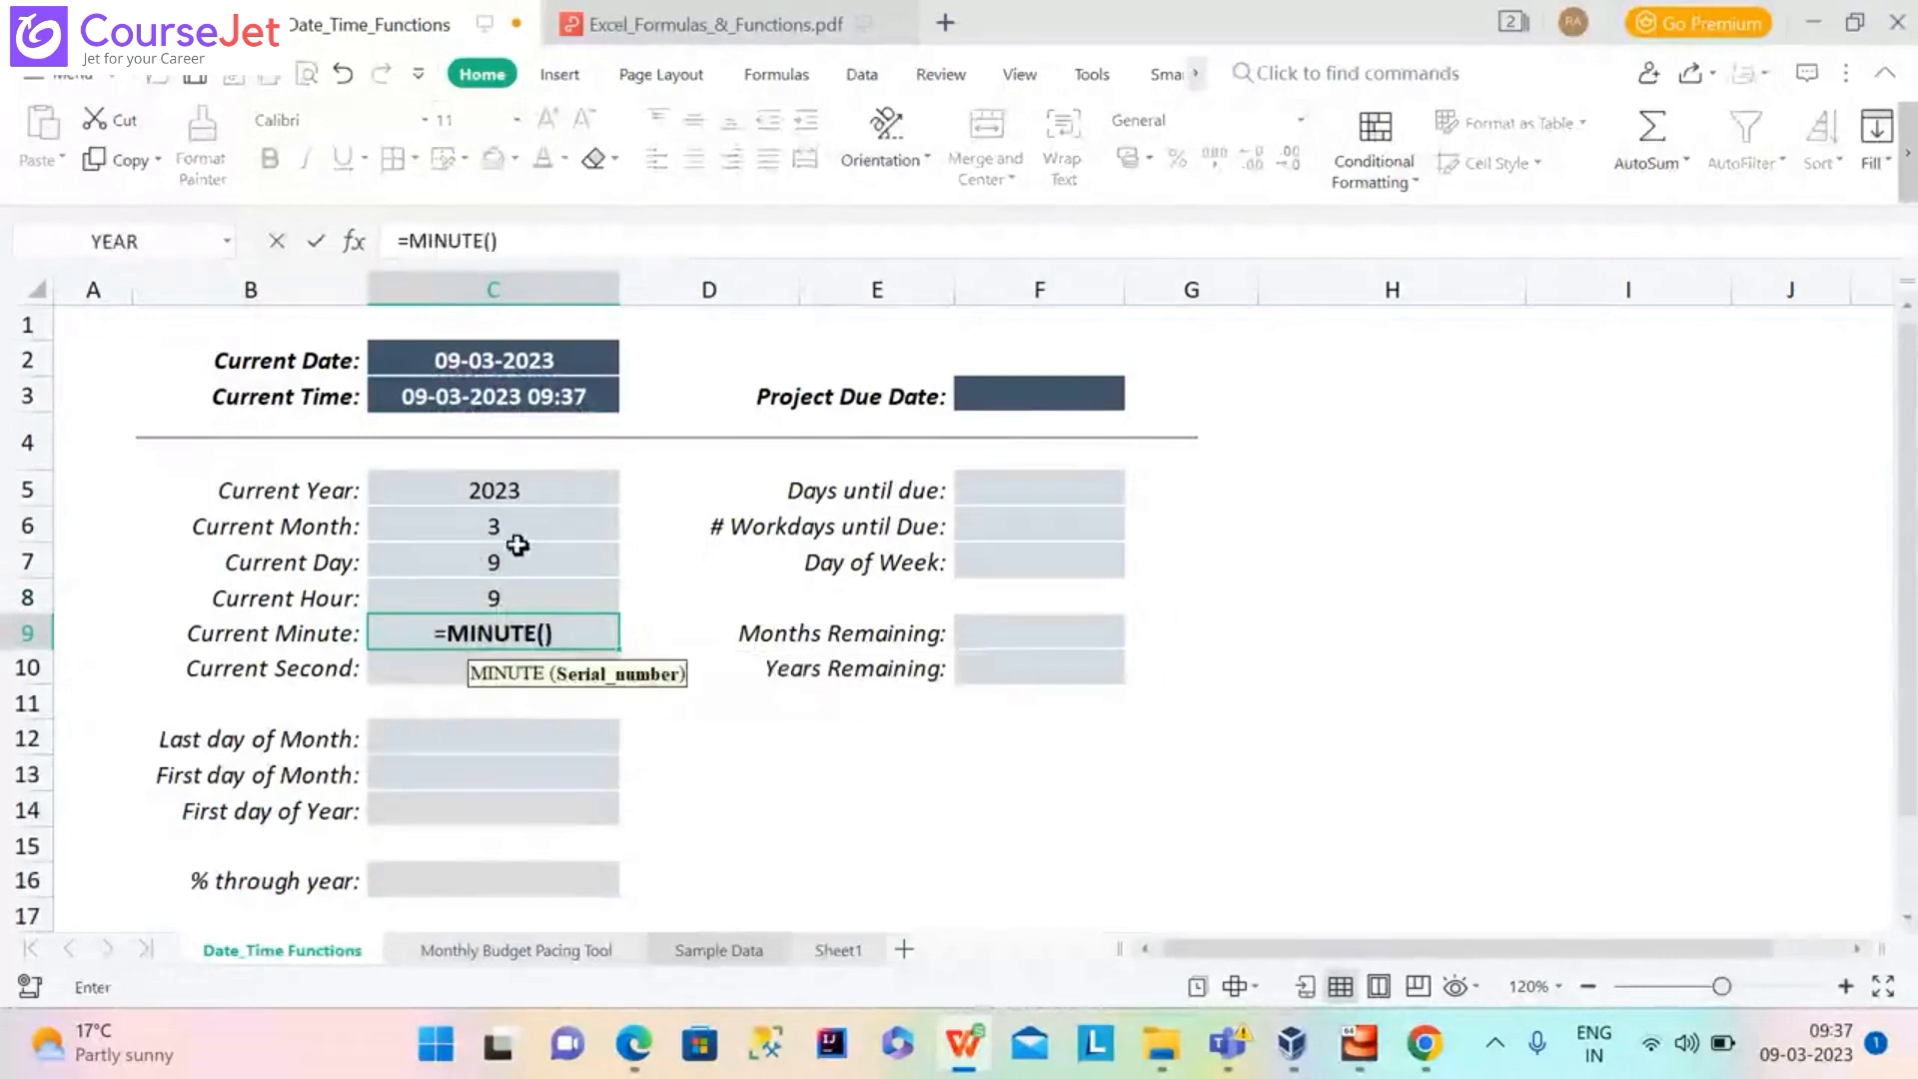
pyautogui.press('Return')
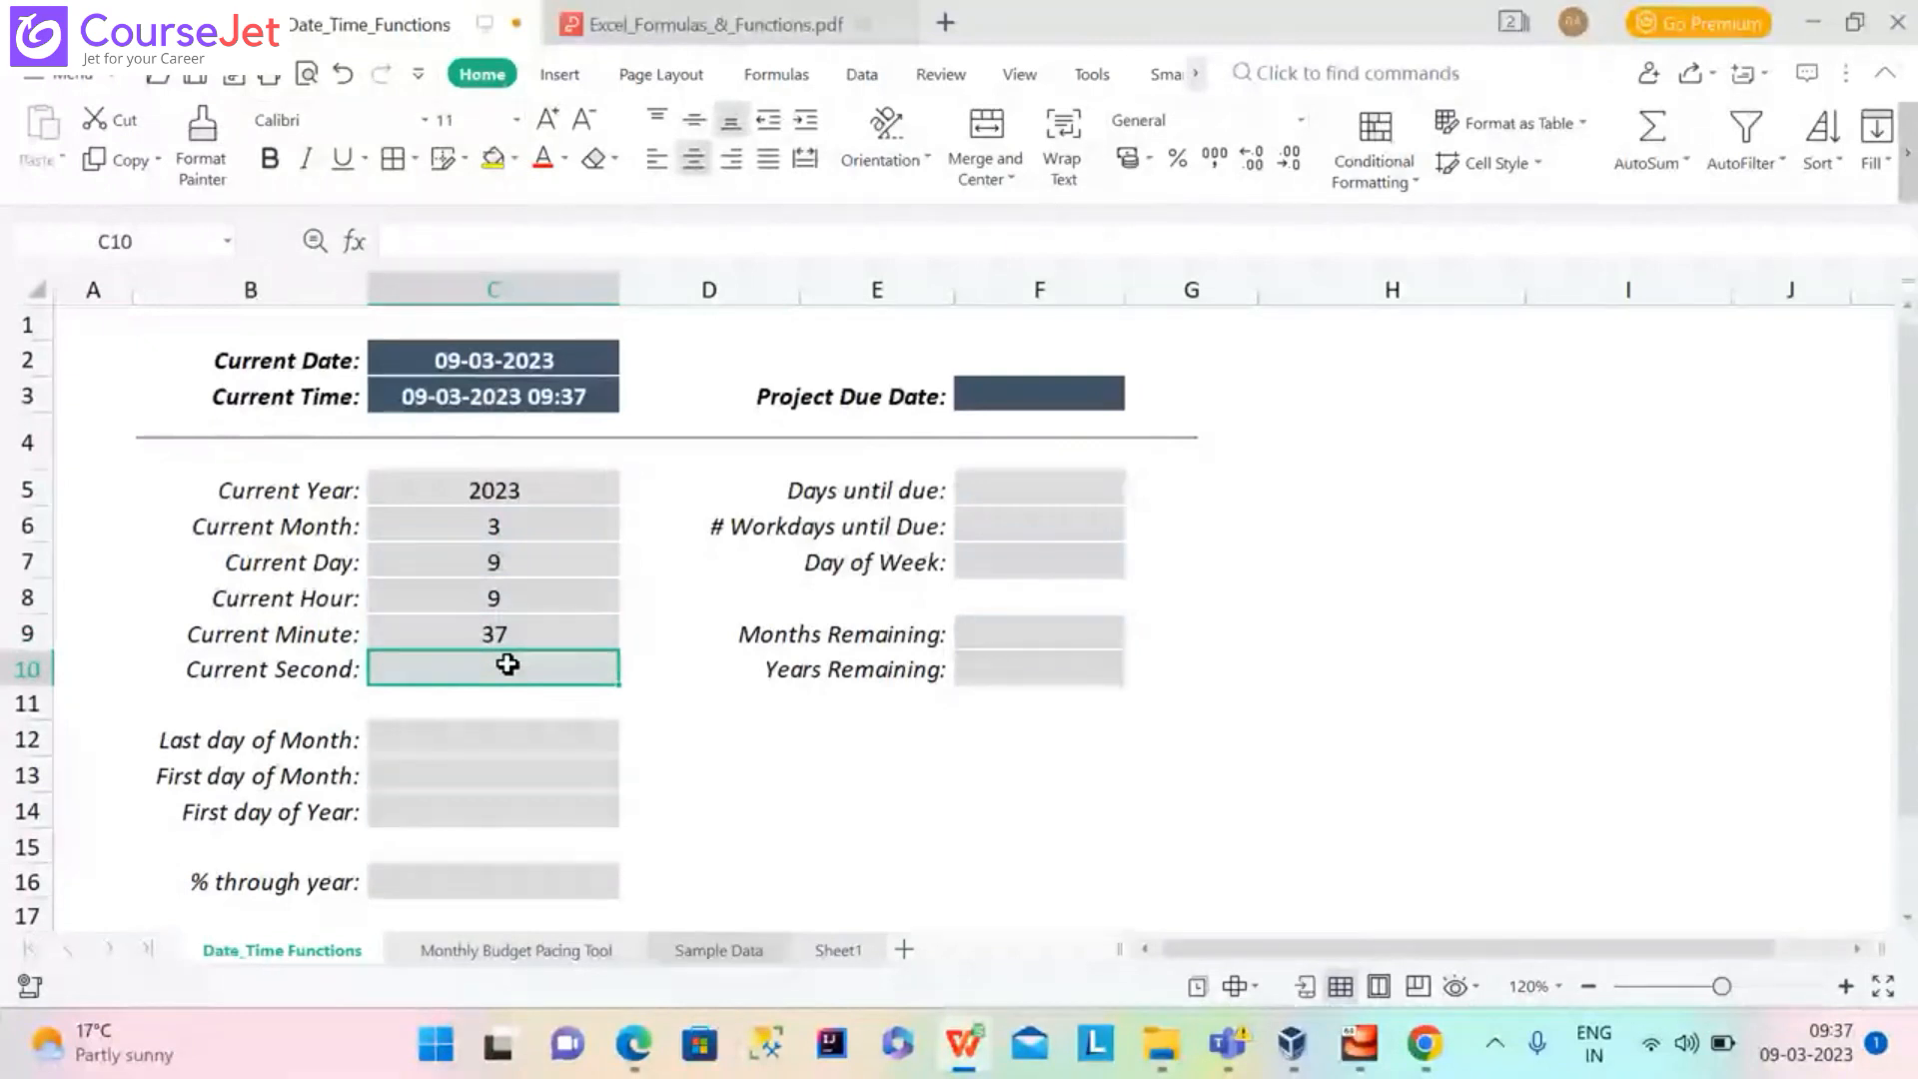
# Enter =SECOND(C3) in cell C10 to return the Current Second from the Current Time cell
pyautogui.write('=SECO')
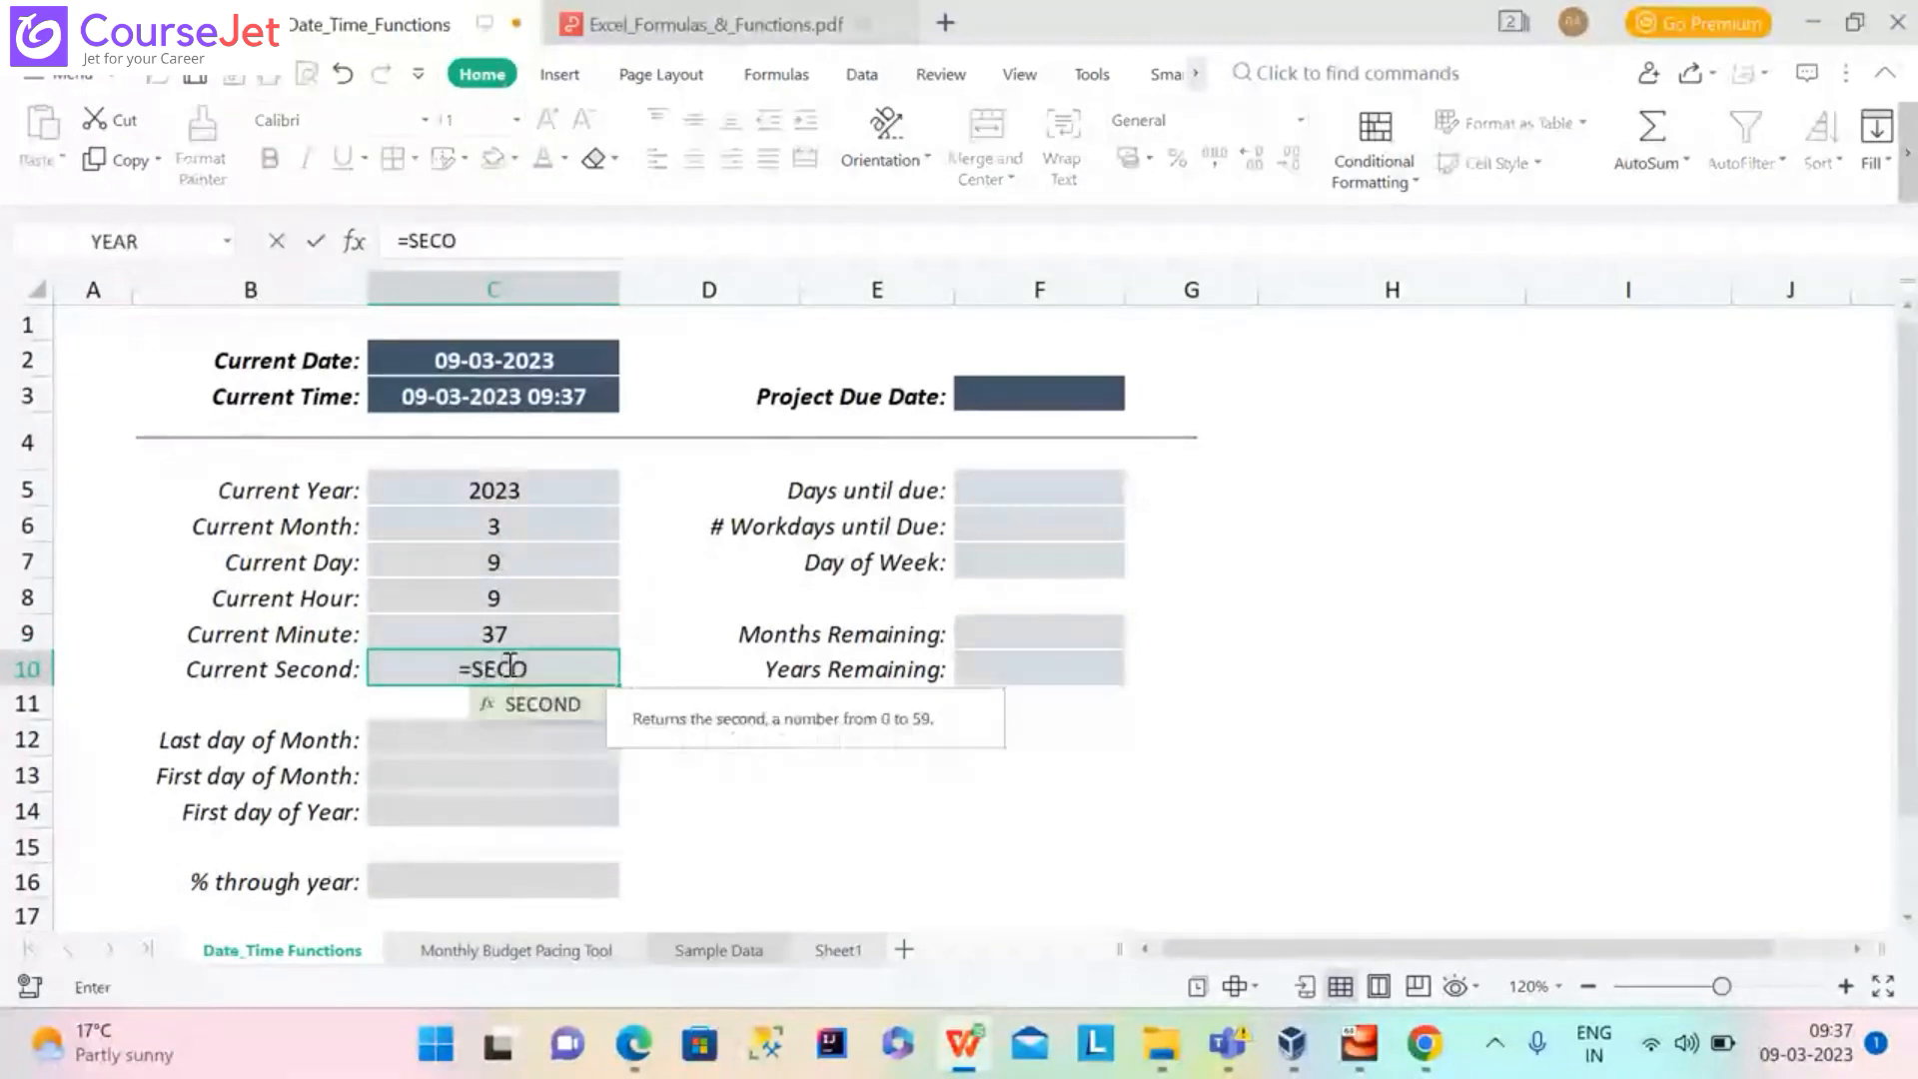
pyautogui.doubleClick(559, 711)
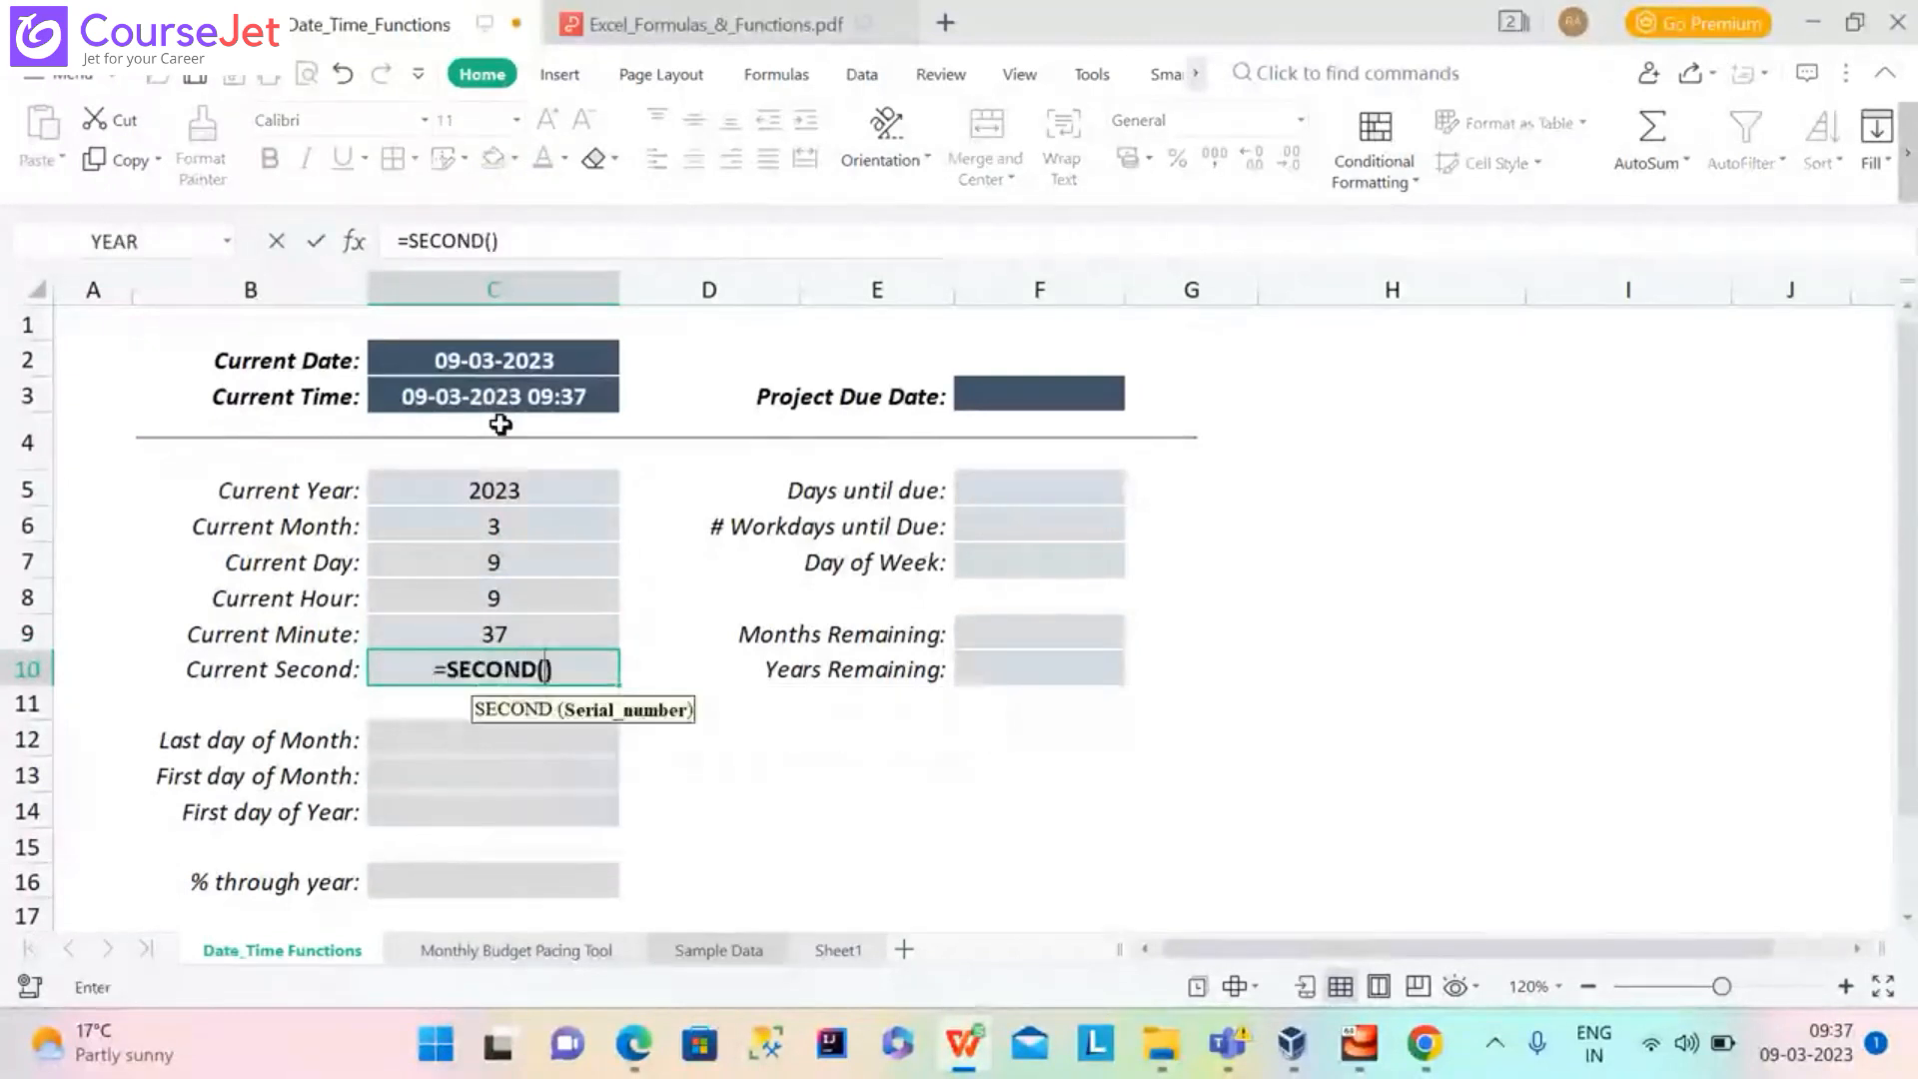
pyautogui.click(500, 395)
pyautogui.press('Return')
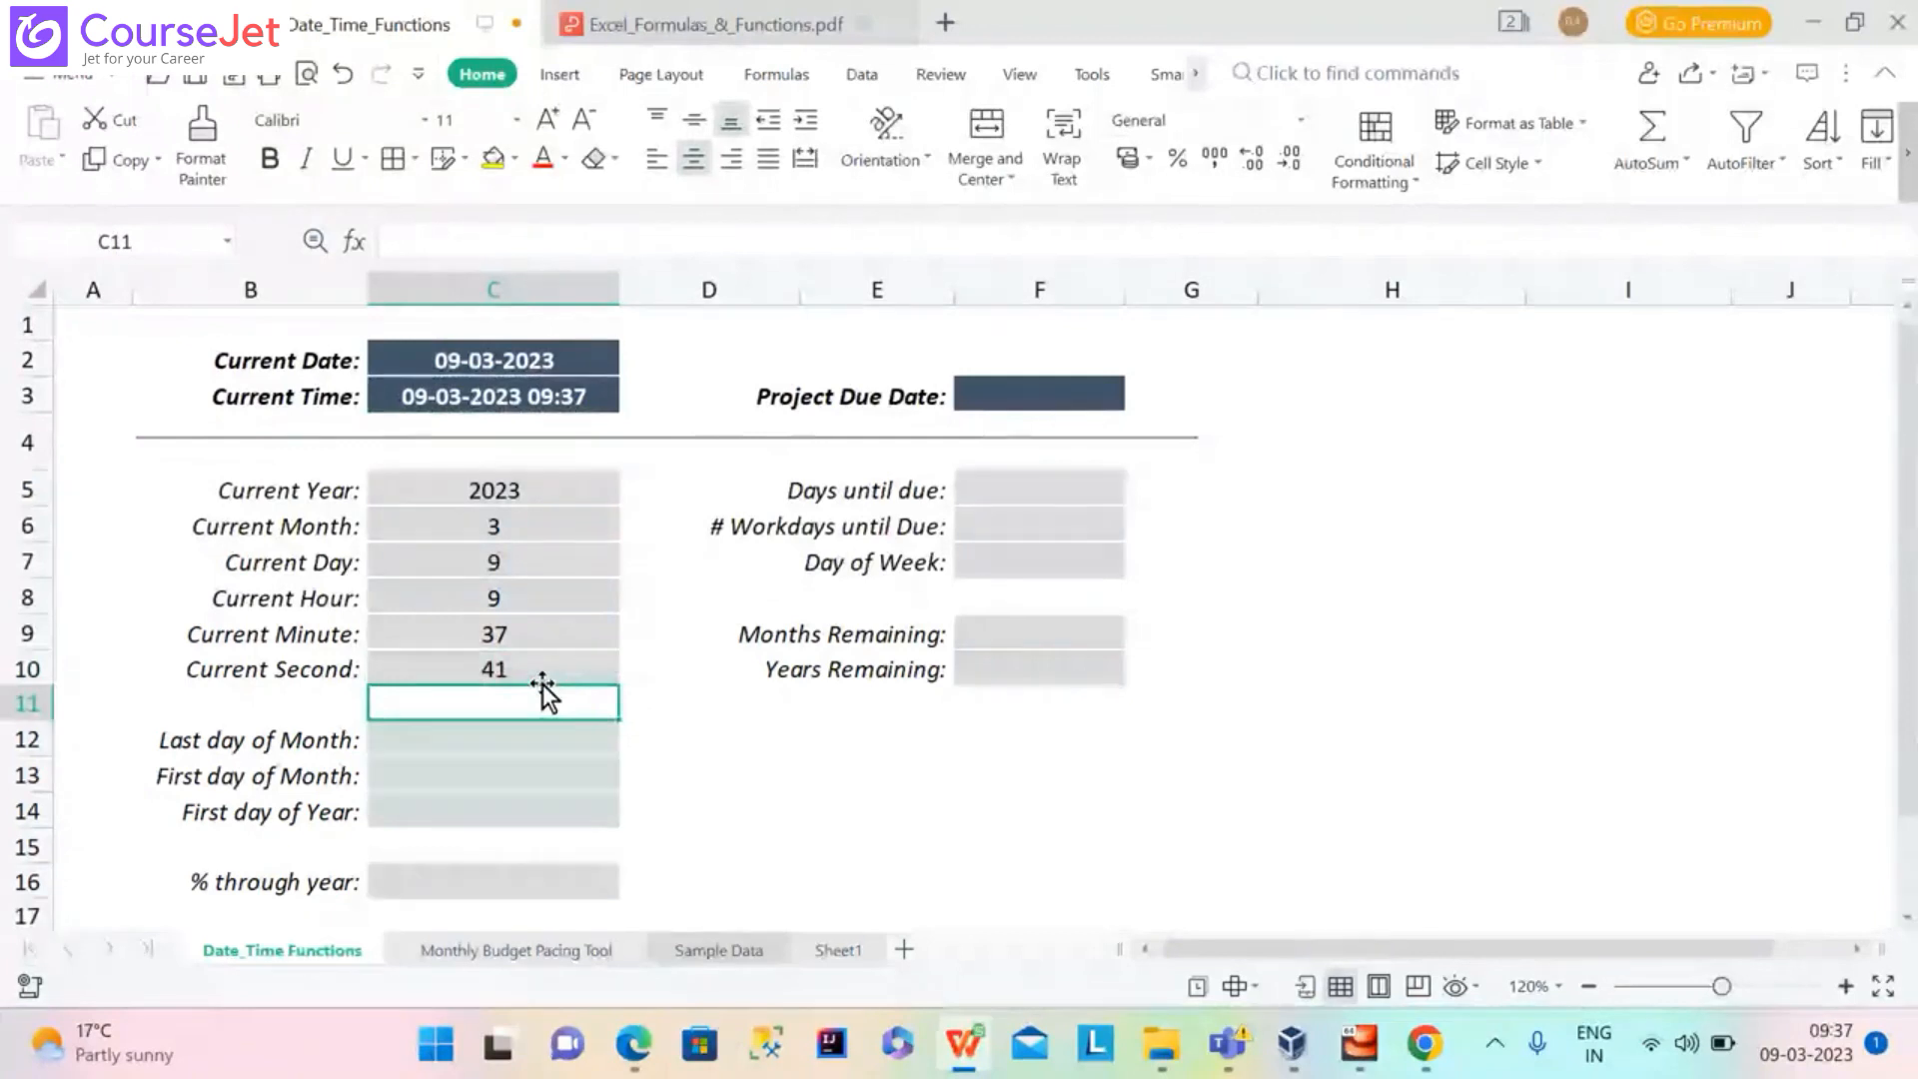
# Enter =EOMONTH($C$2,0) in cell C12 for the Last day of Month, with an absolute reference to the Current Date
pyautogui.click(495, 743)
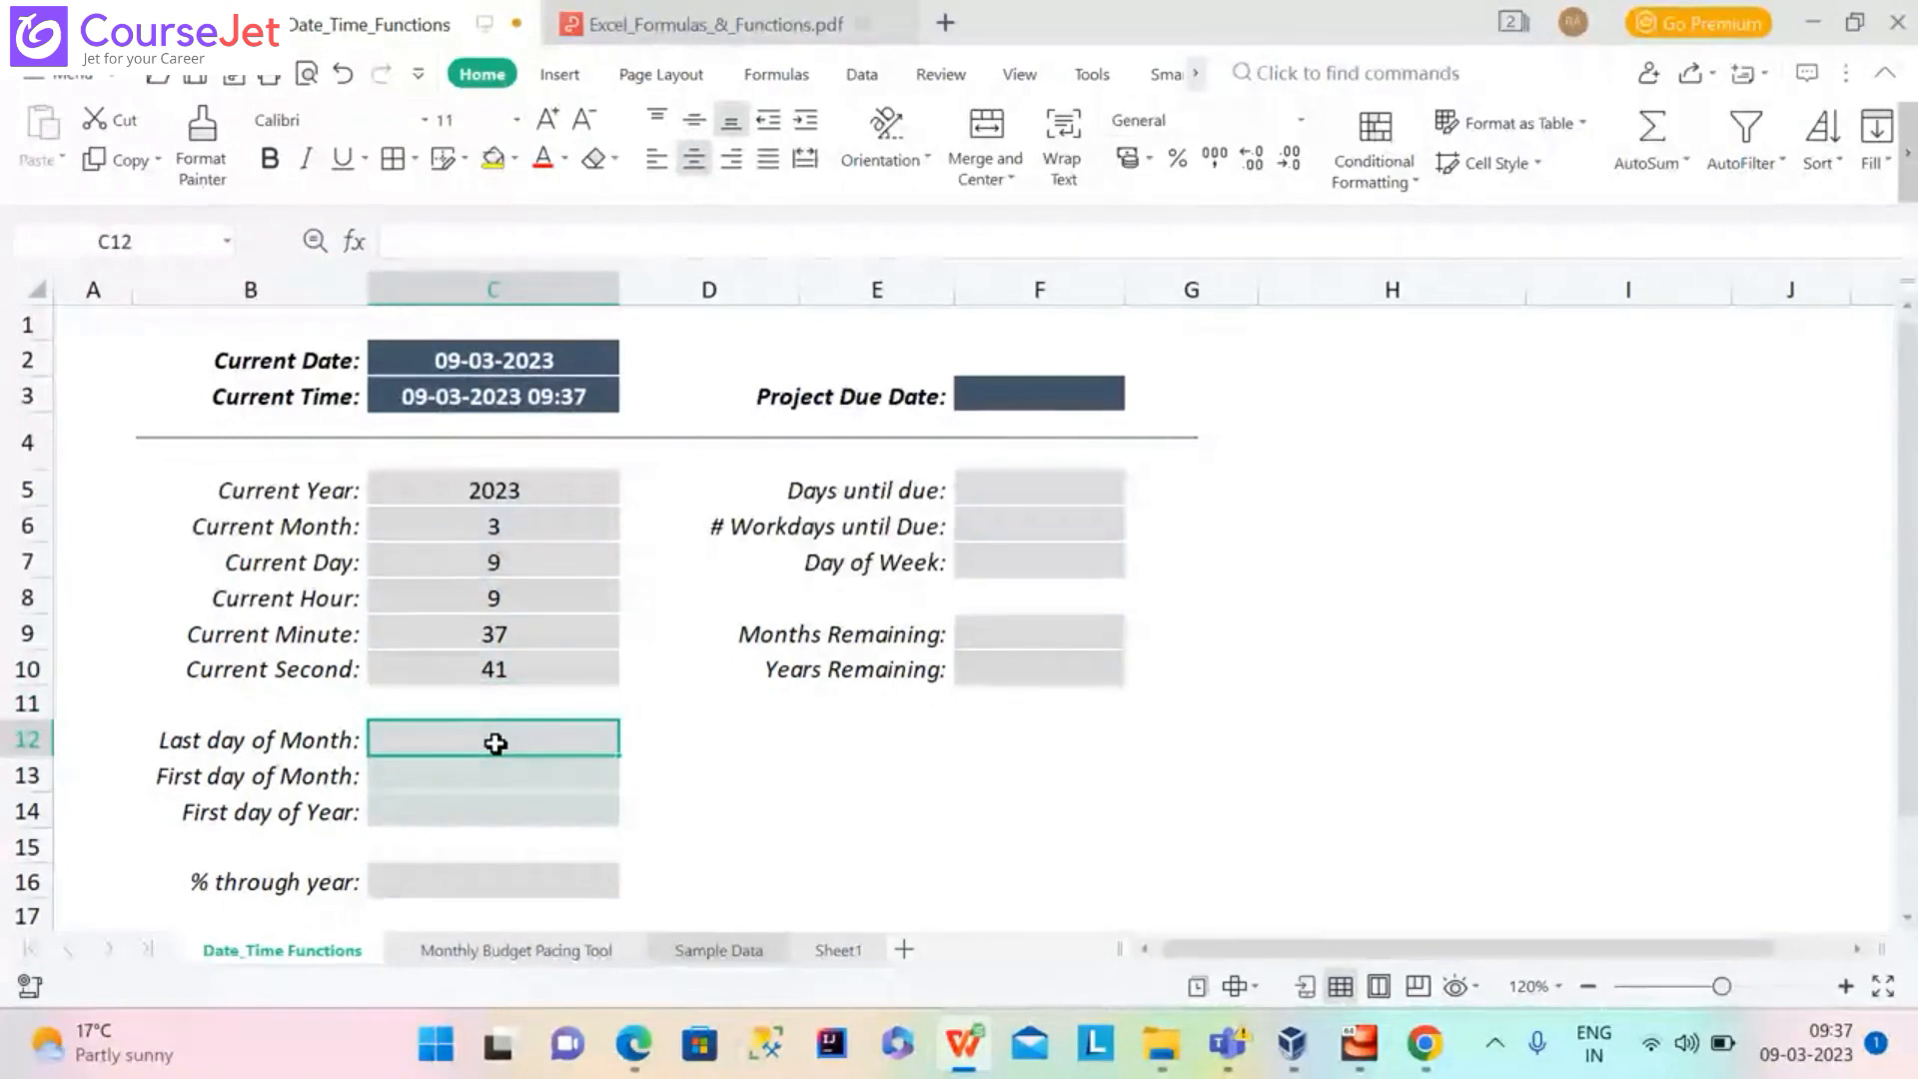
pyautogui.write('=E')
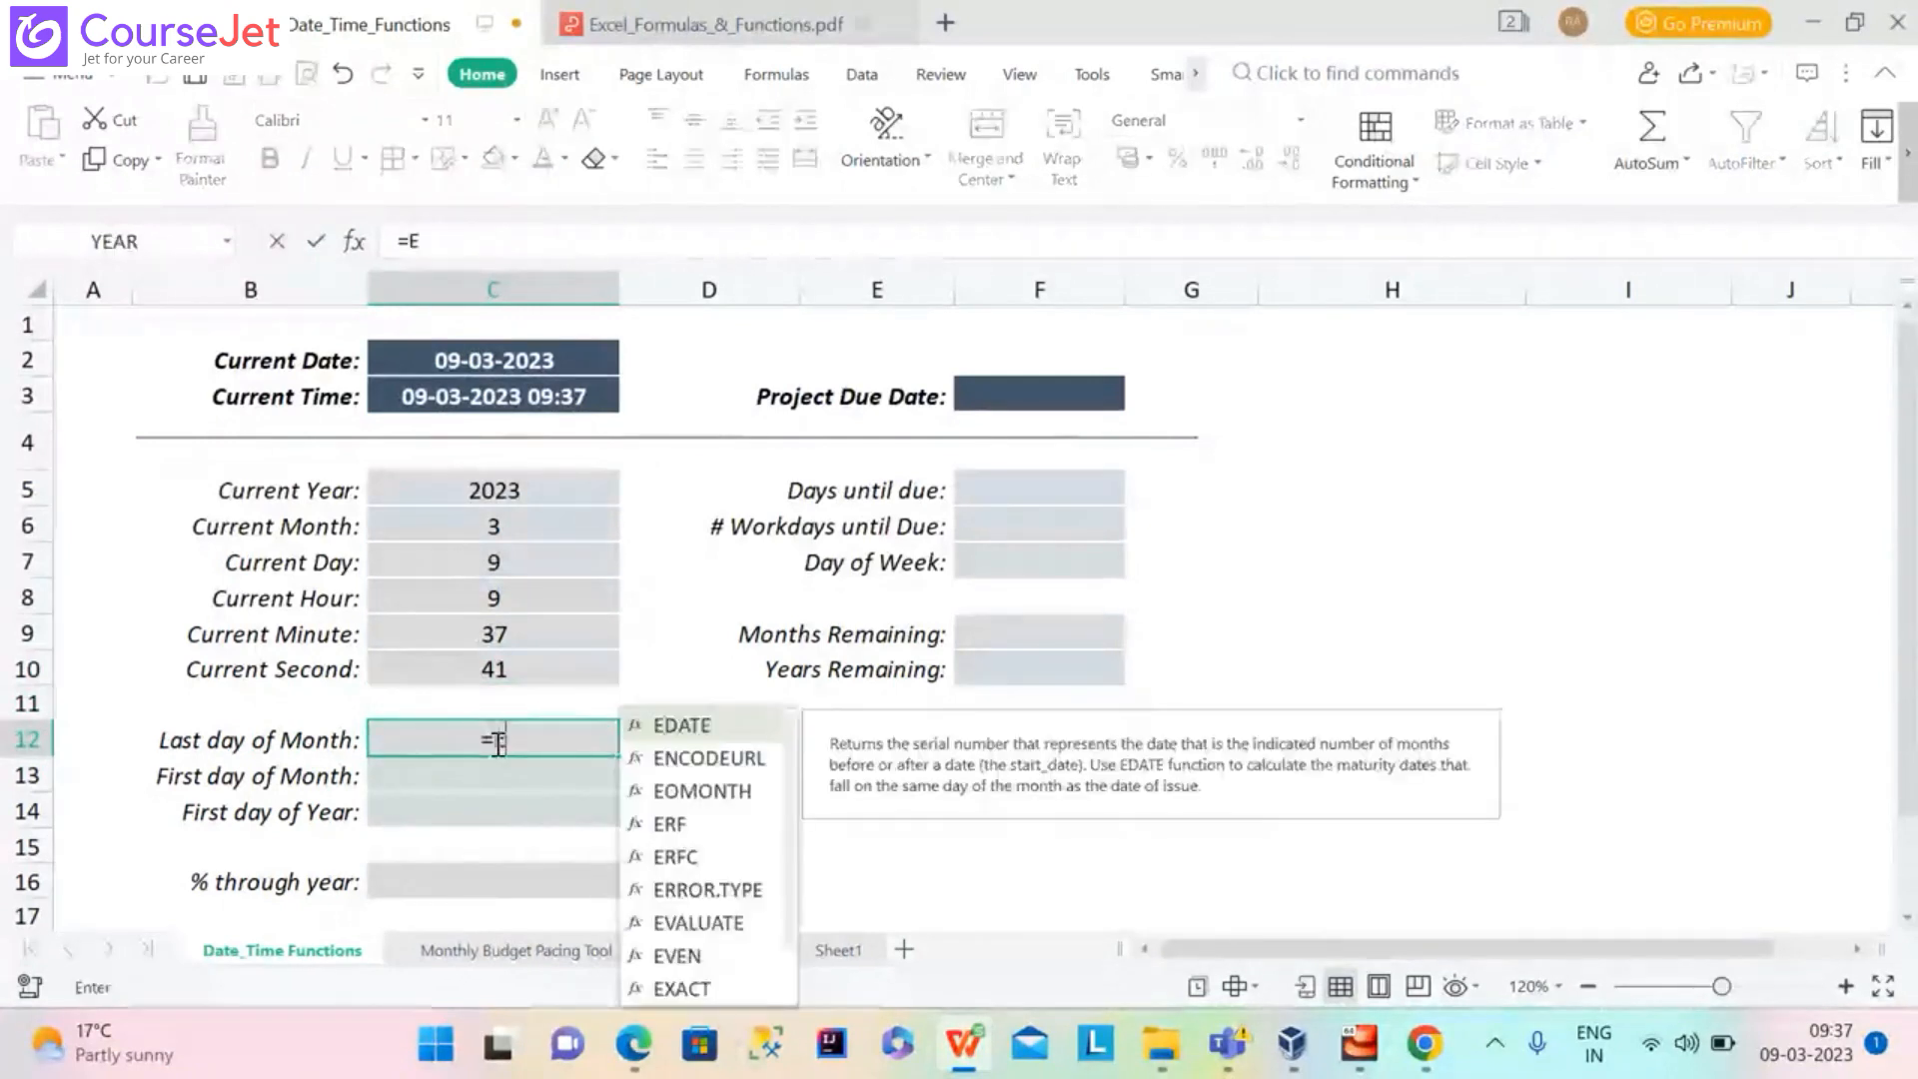
pyautogui.write('OMON')
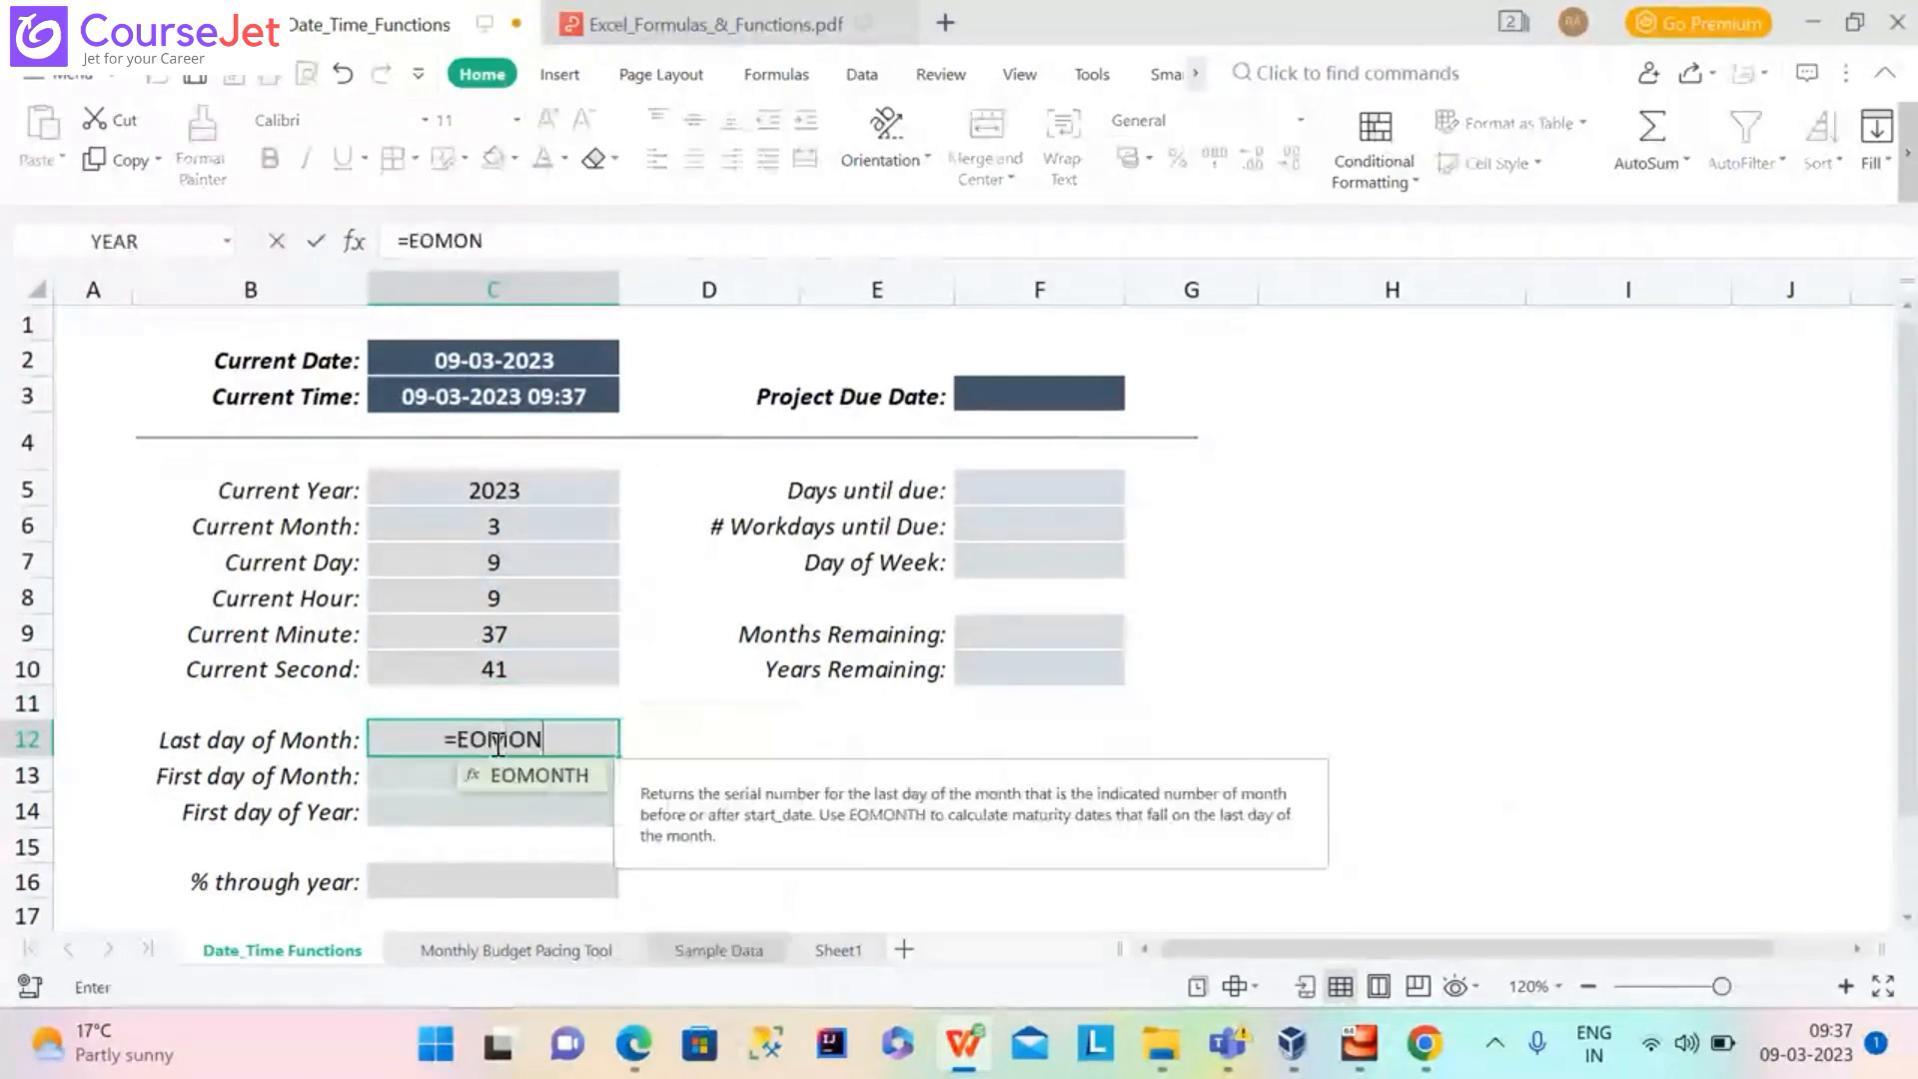
pyautogui.doubleClick(584, 780)
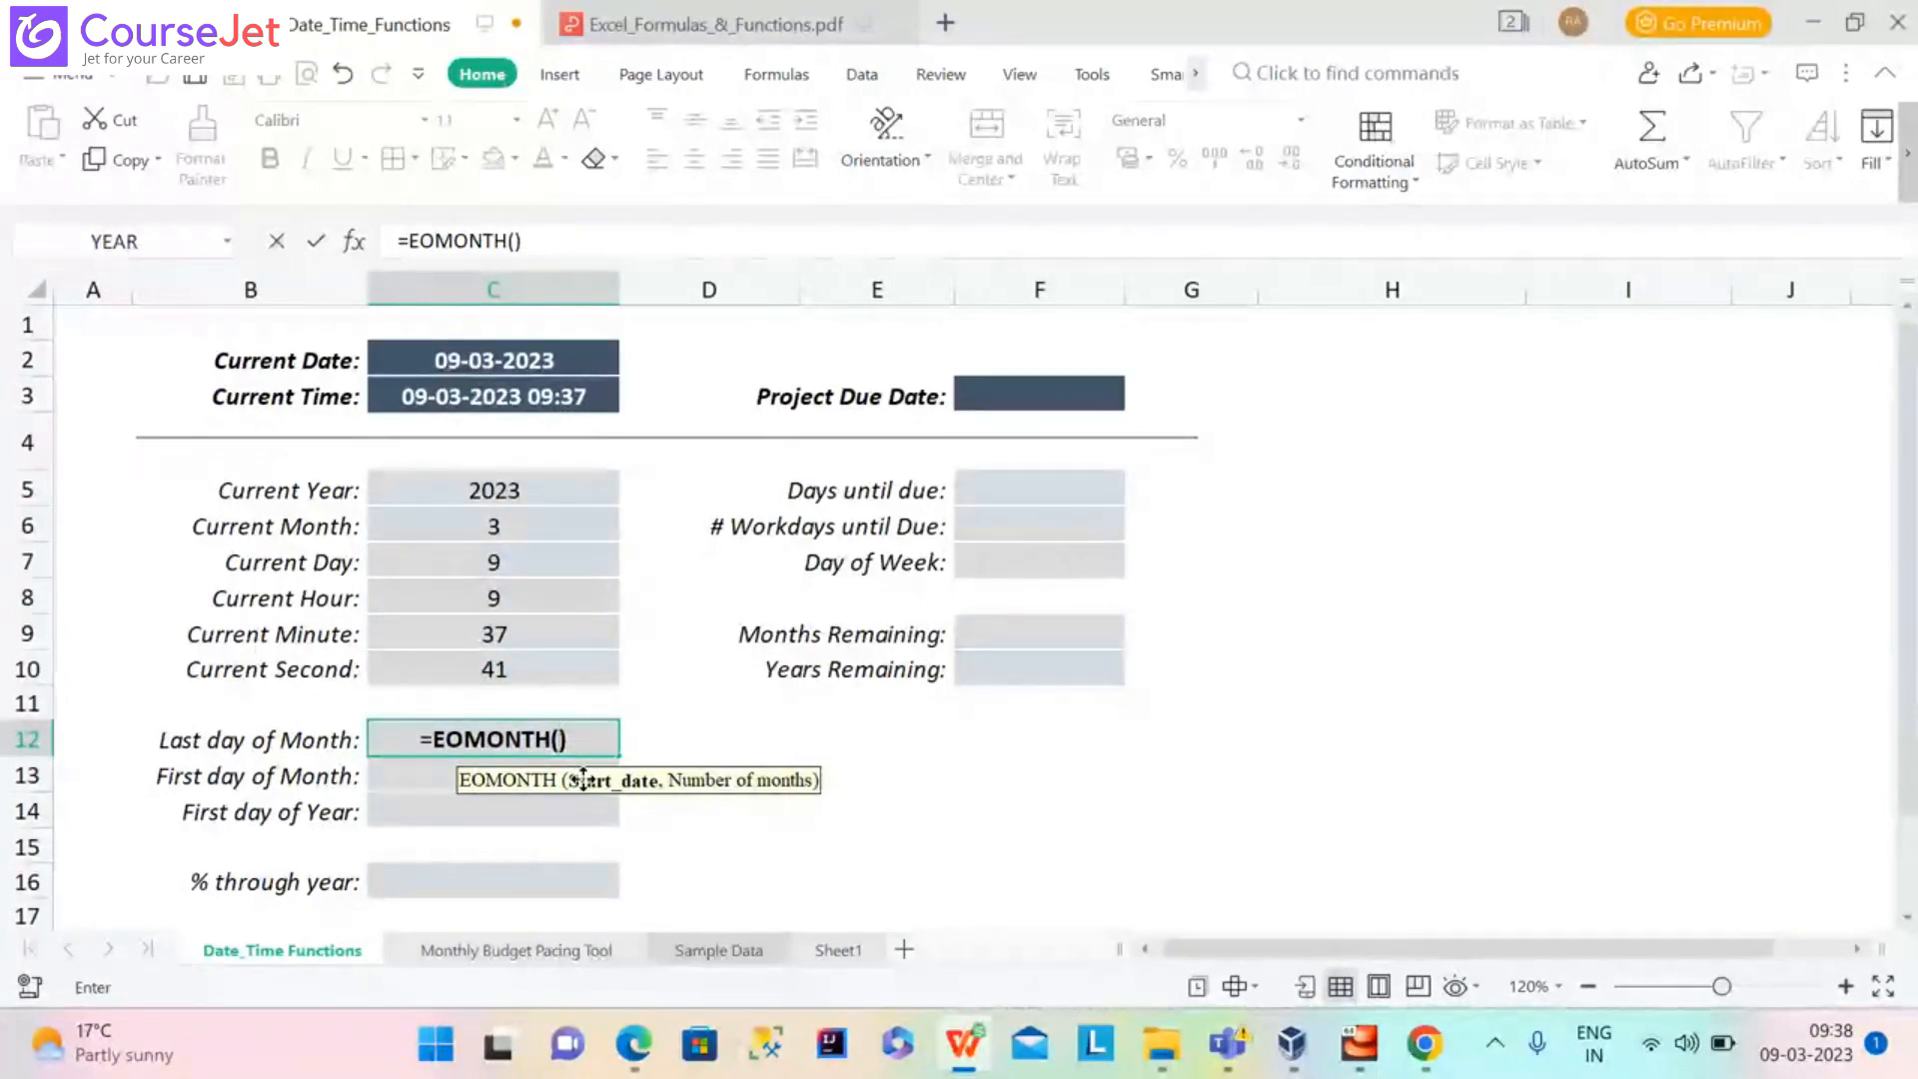
pyautogui.click(494, 363)
pyautogui.click(494, 362)
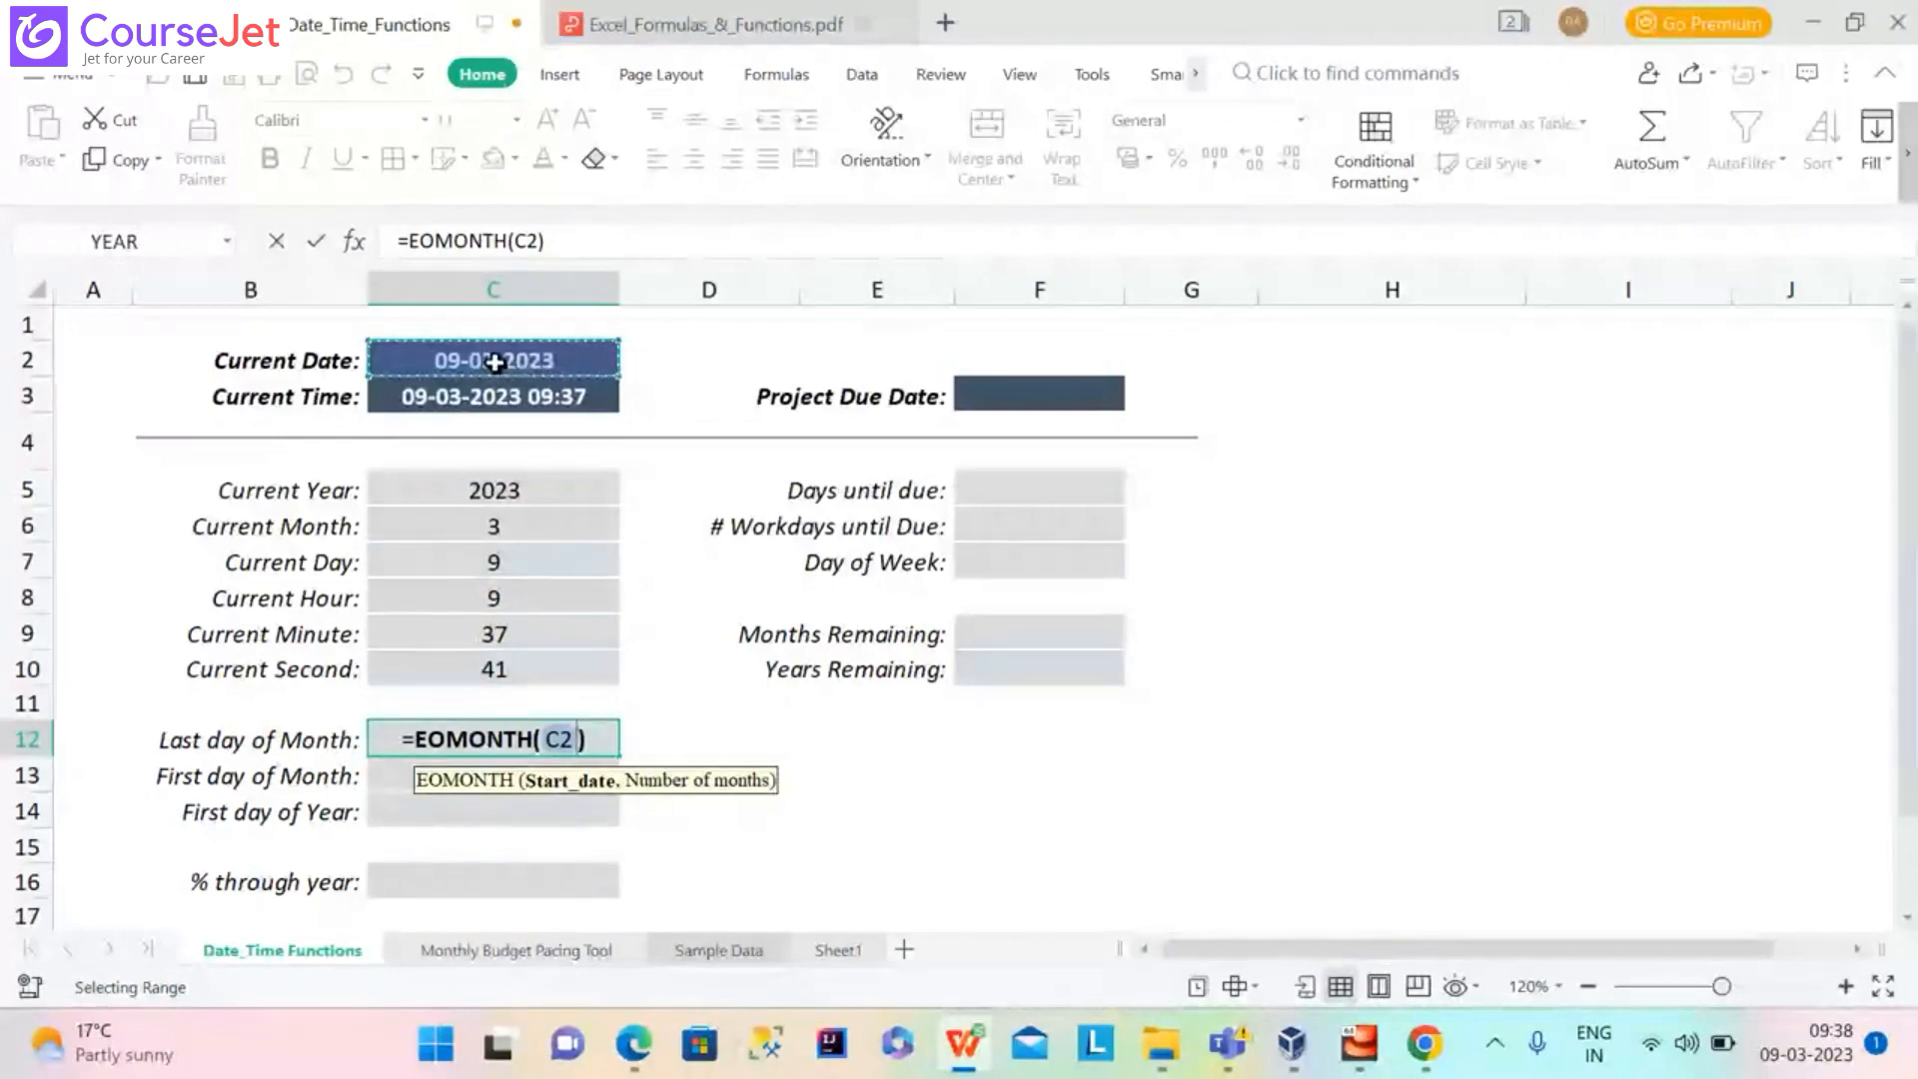
pyautogui.press('F4')
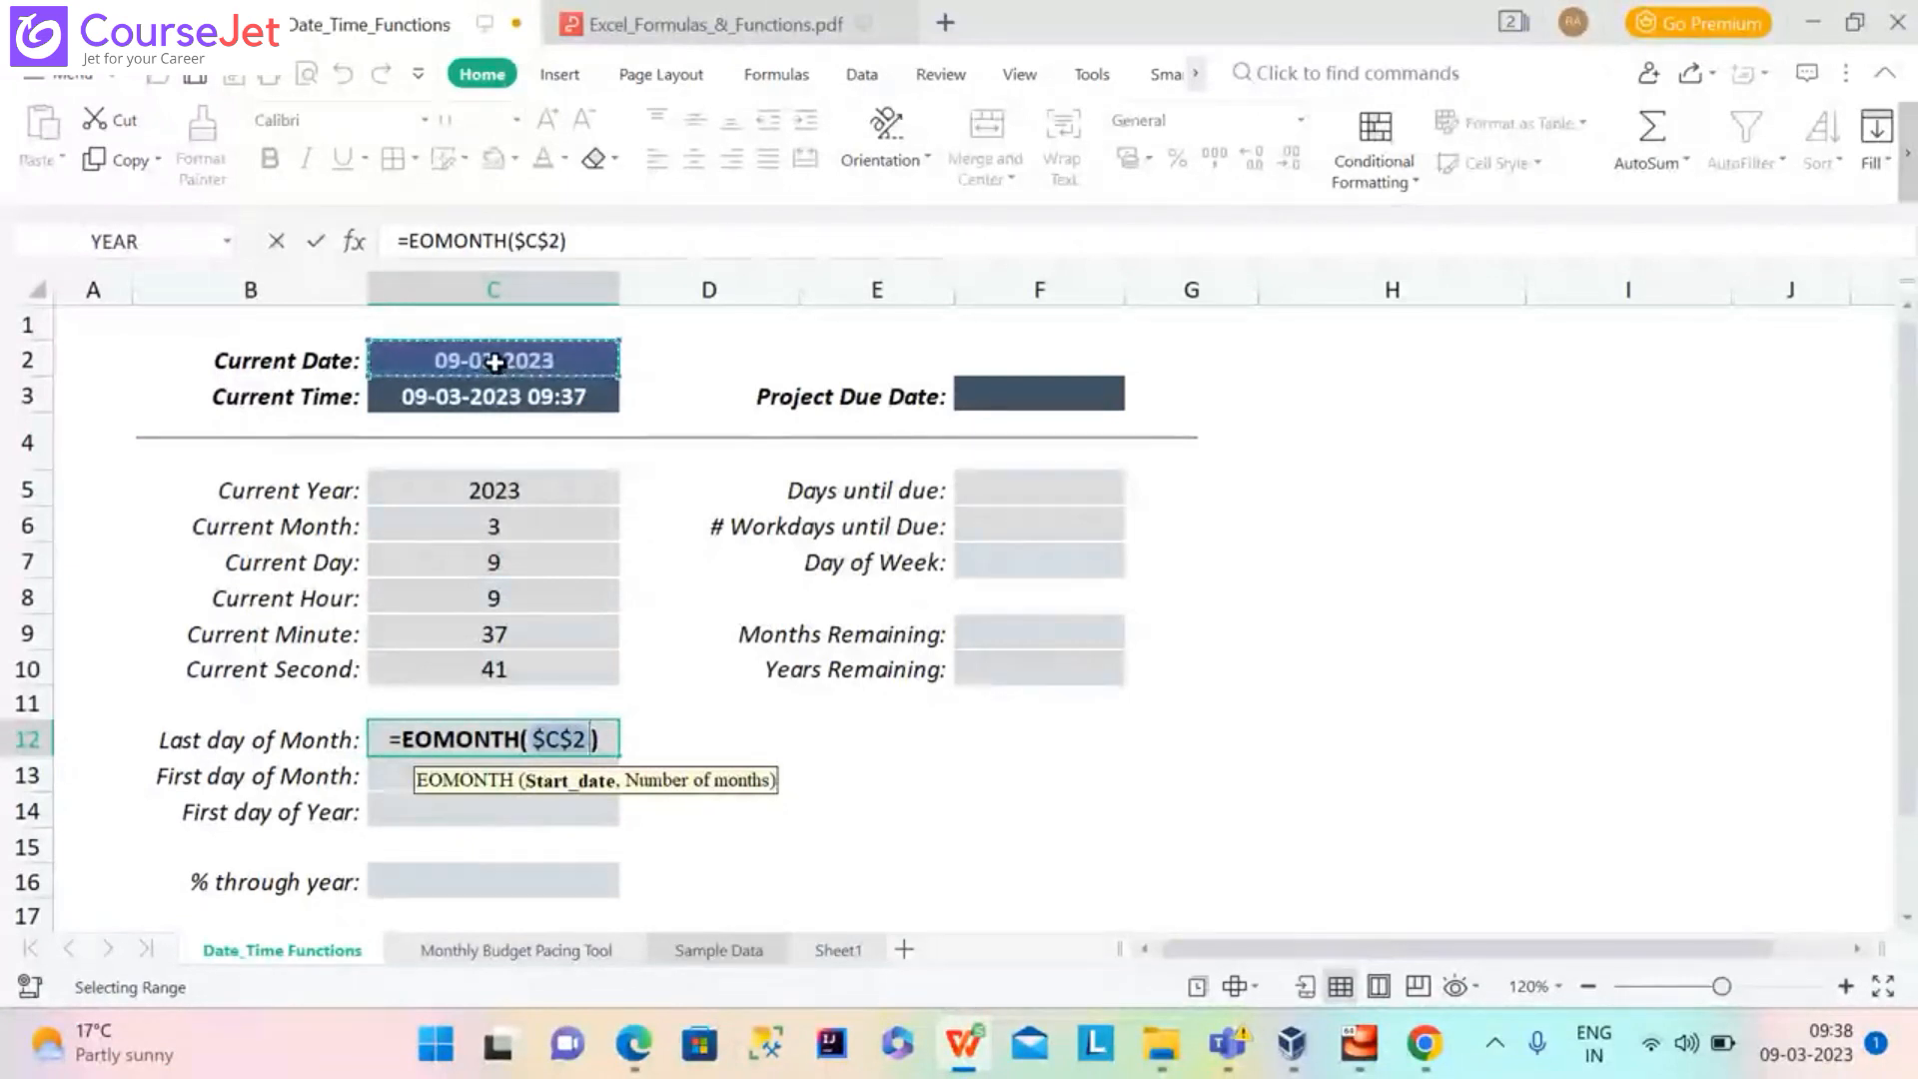
pyautogui.write(',')
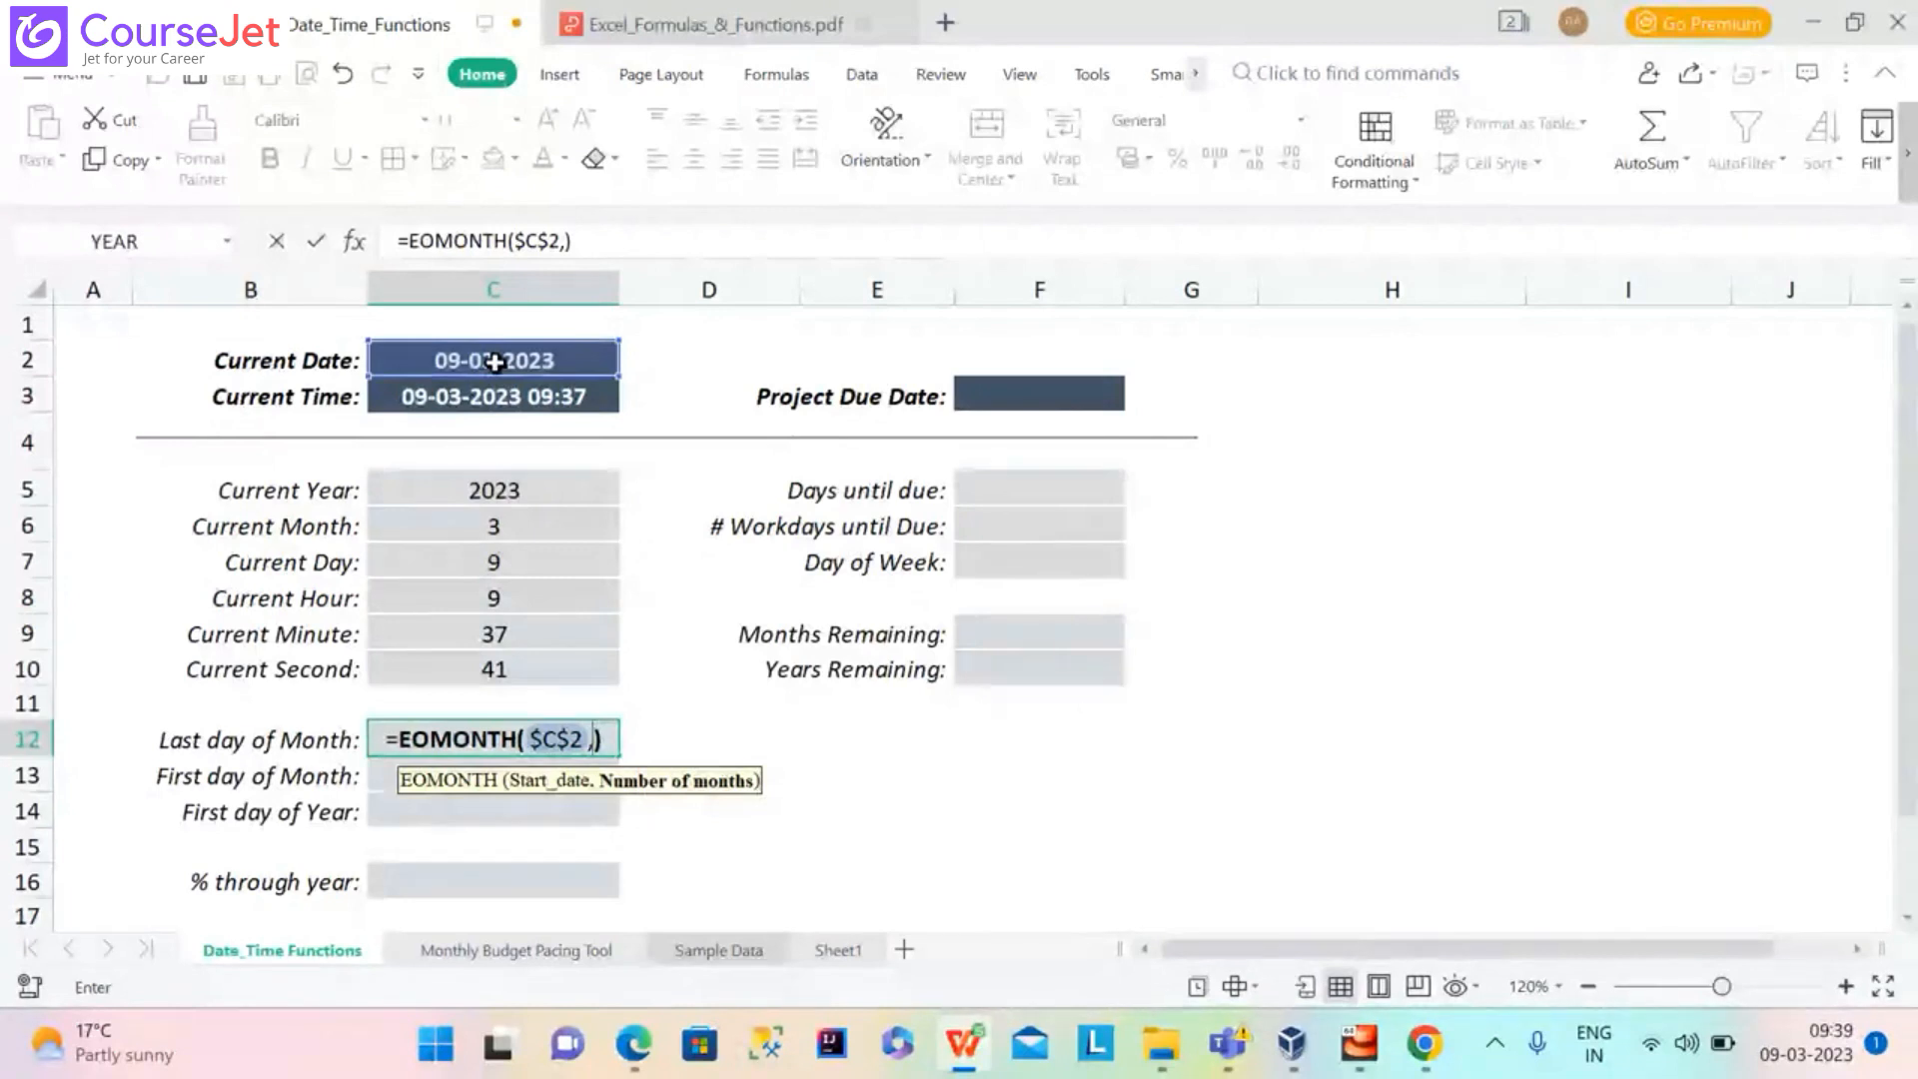
pyautogui.write('0')
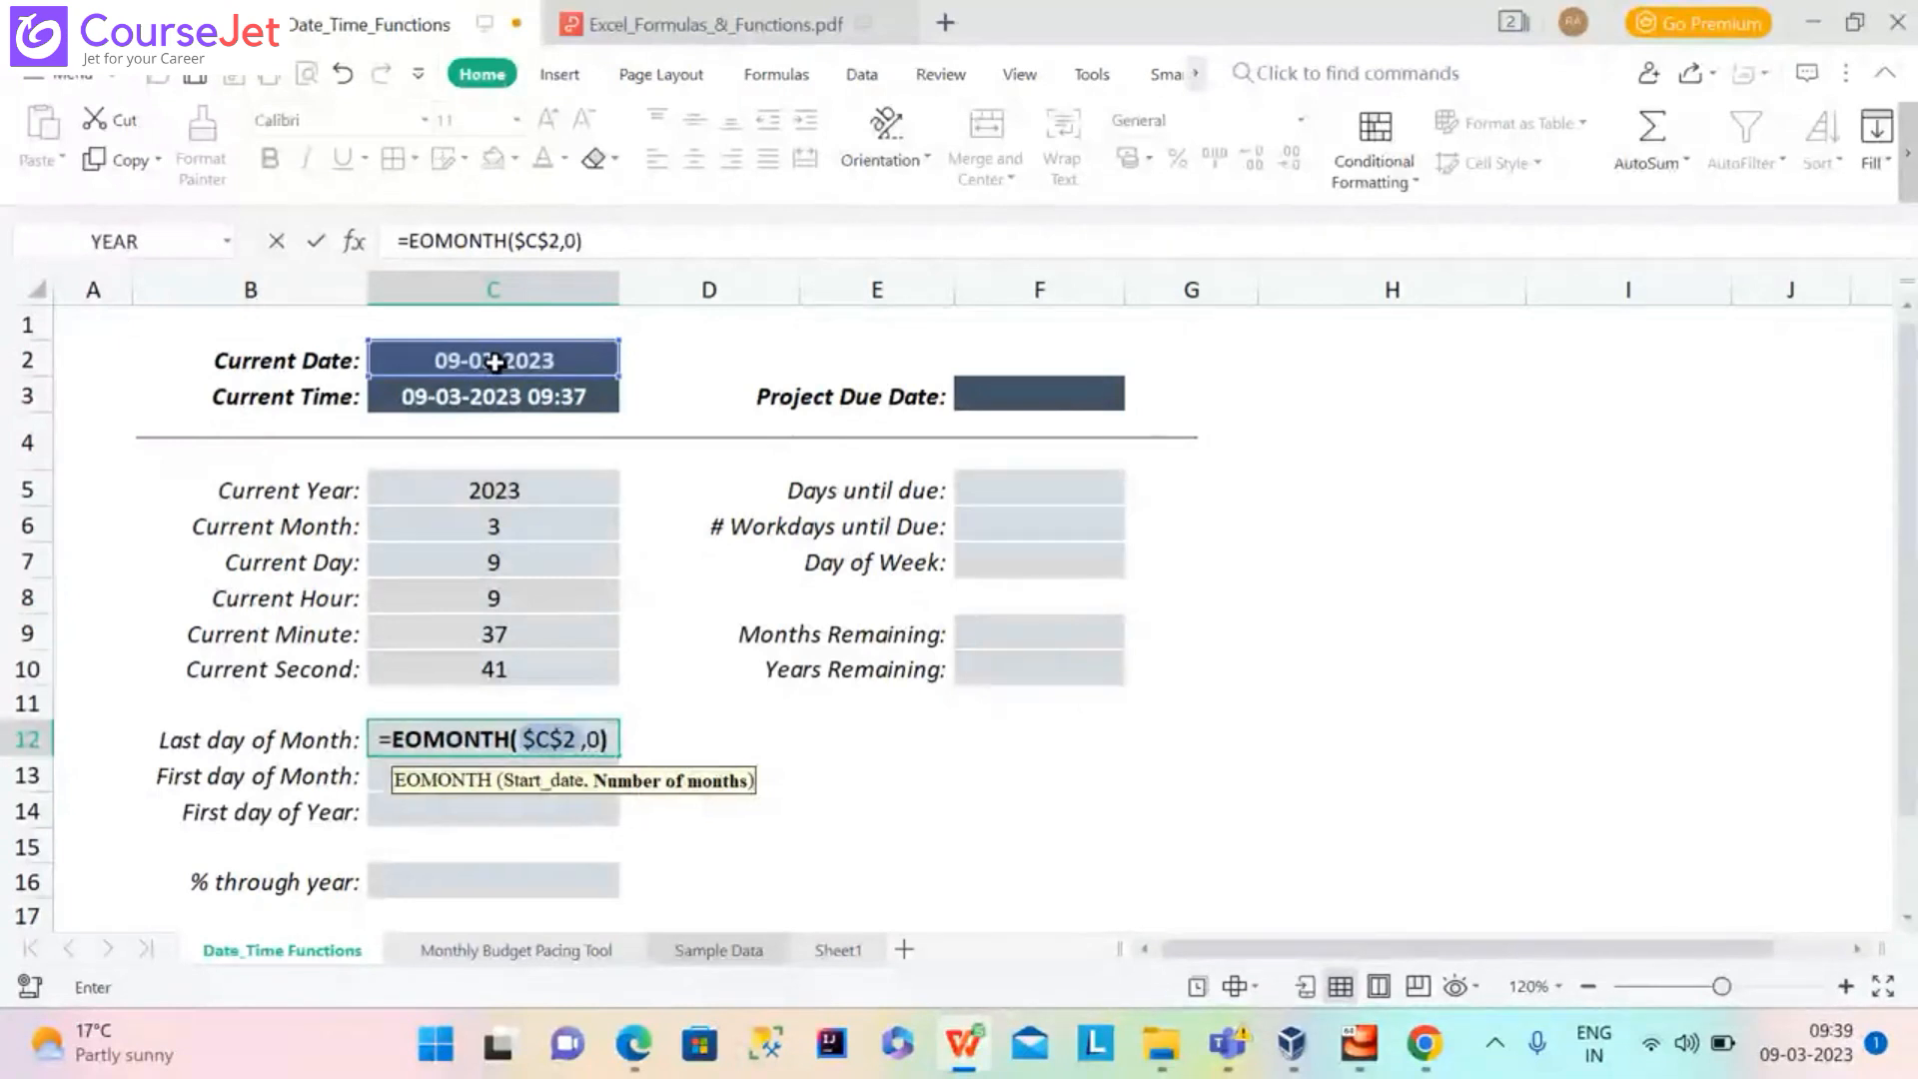
pyautogui.press('Return')
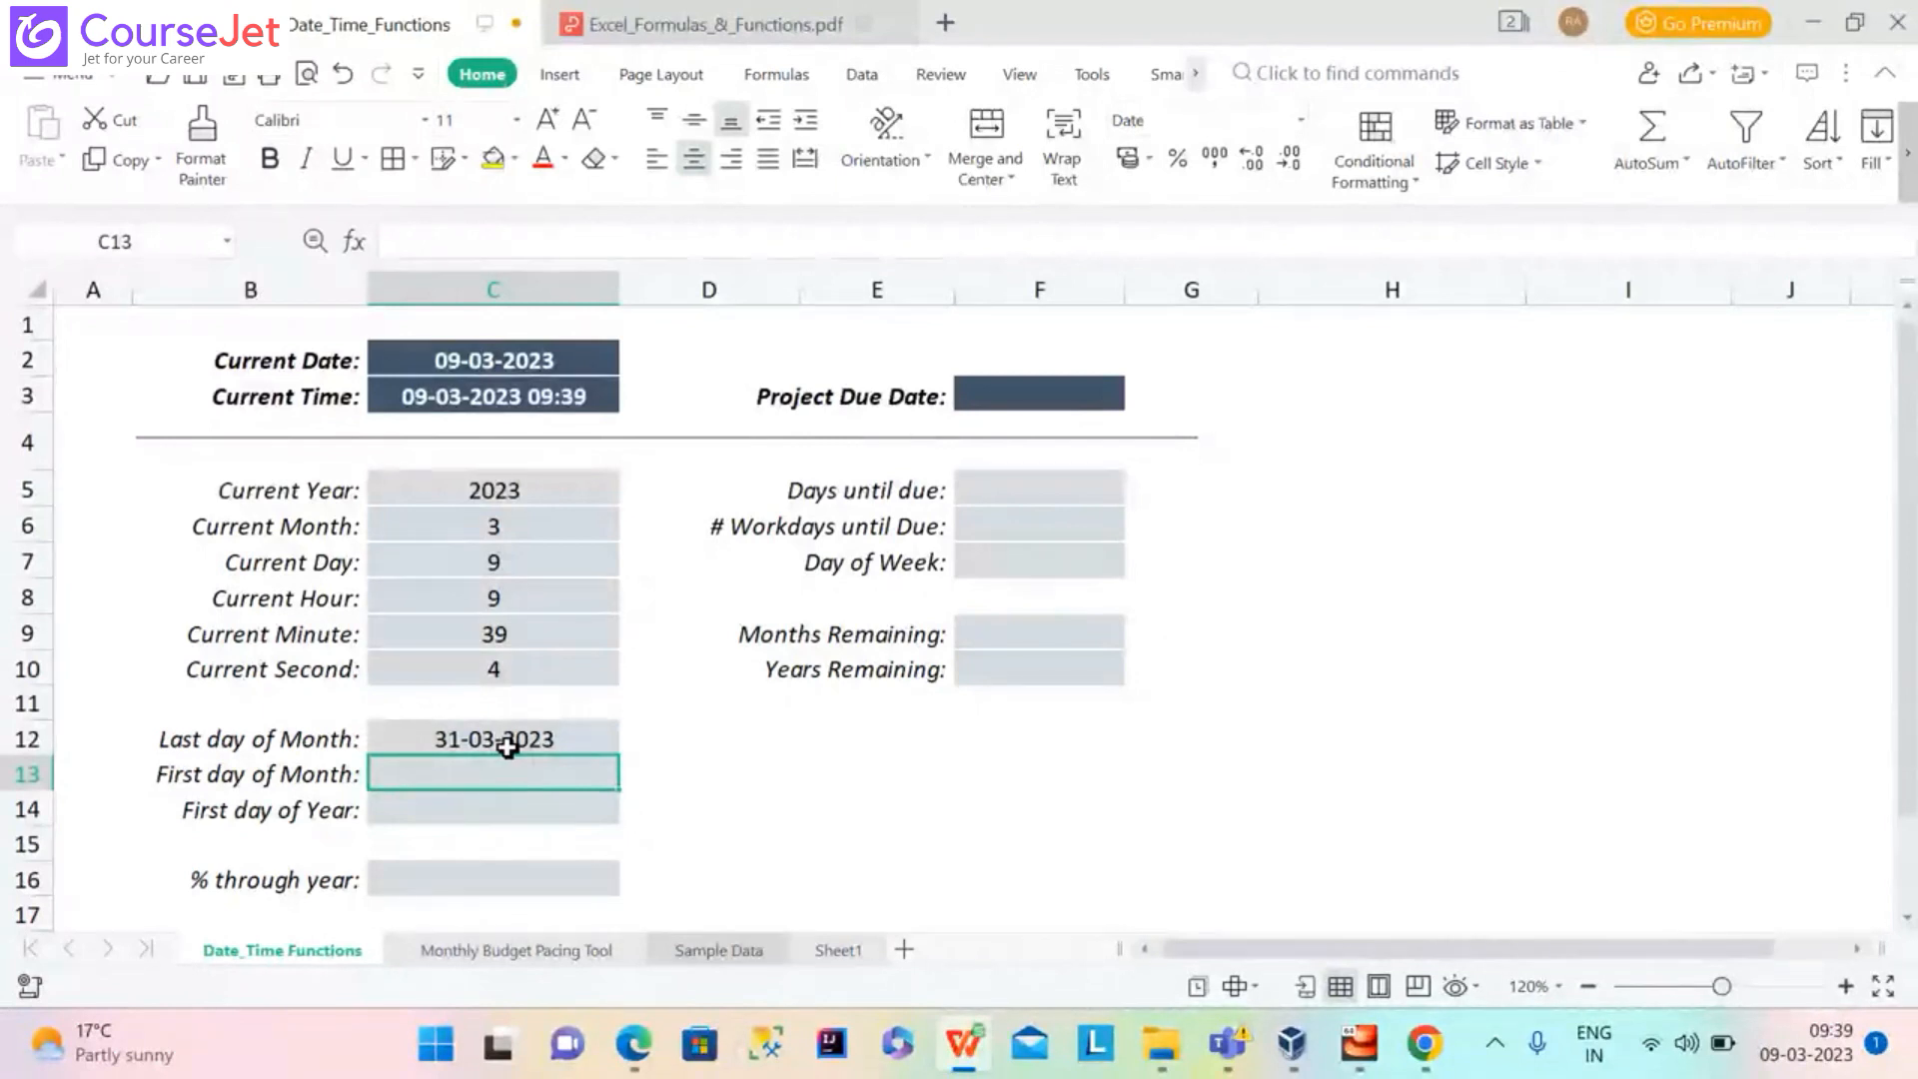
# Enter =EOMONTH($C$2,1) in cell C13 for the First day of Month, with an absolute reference to the Current Date
pyautogui.write('=')
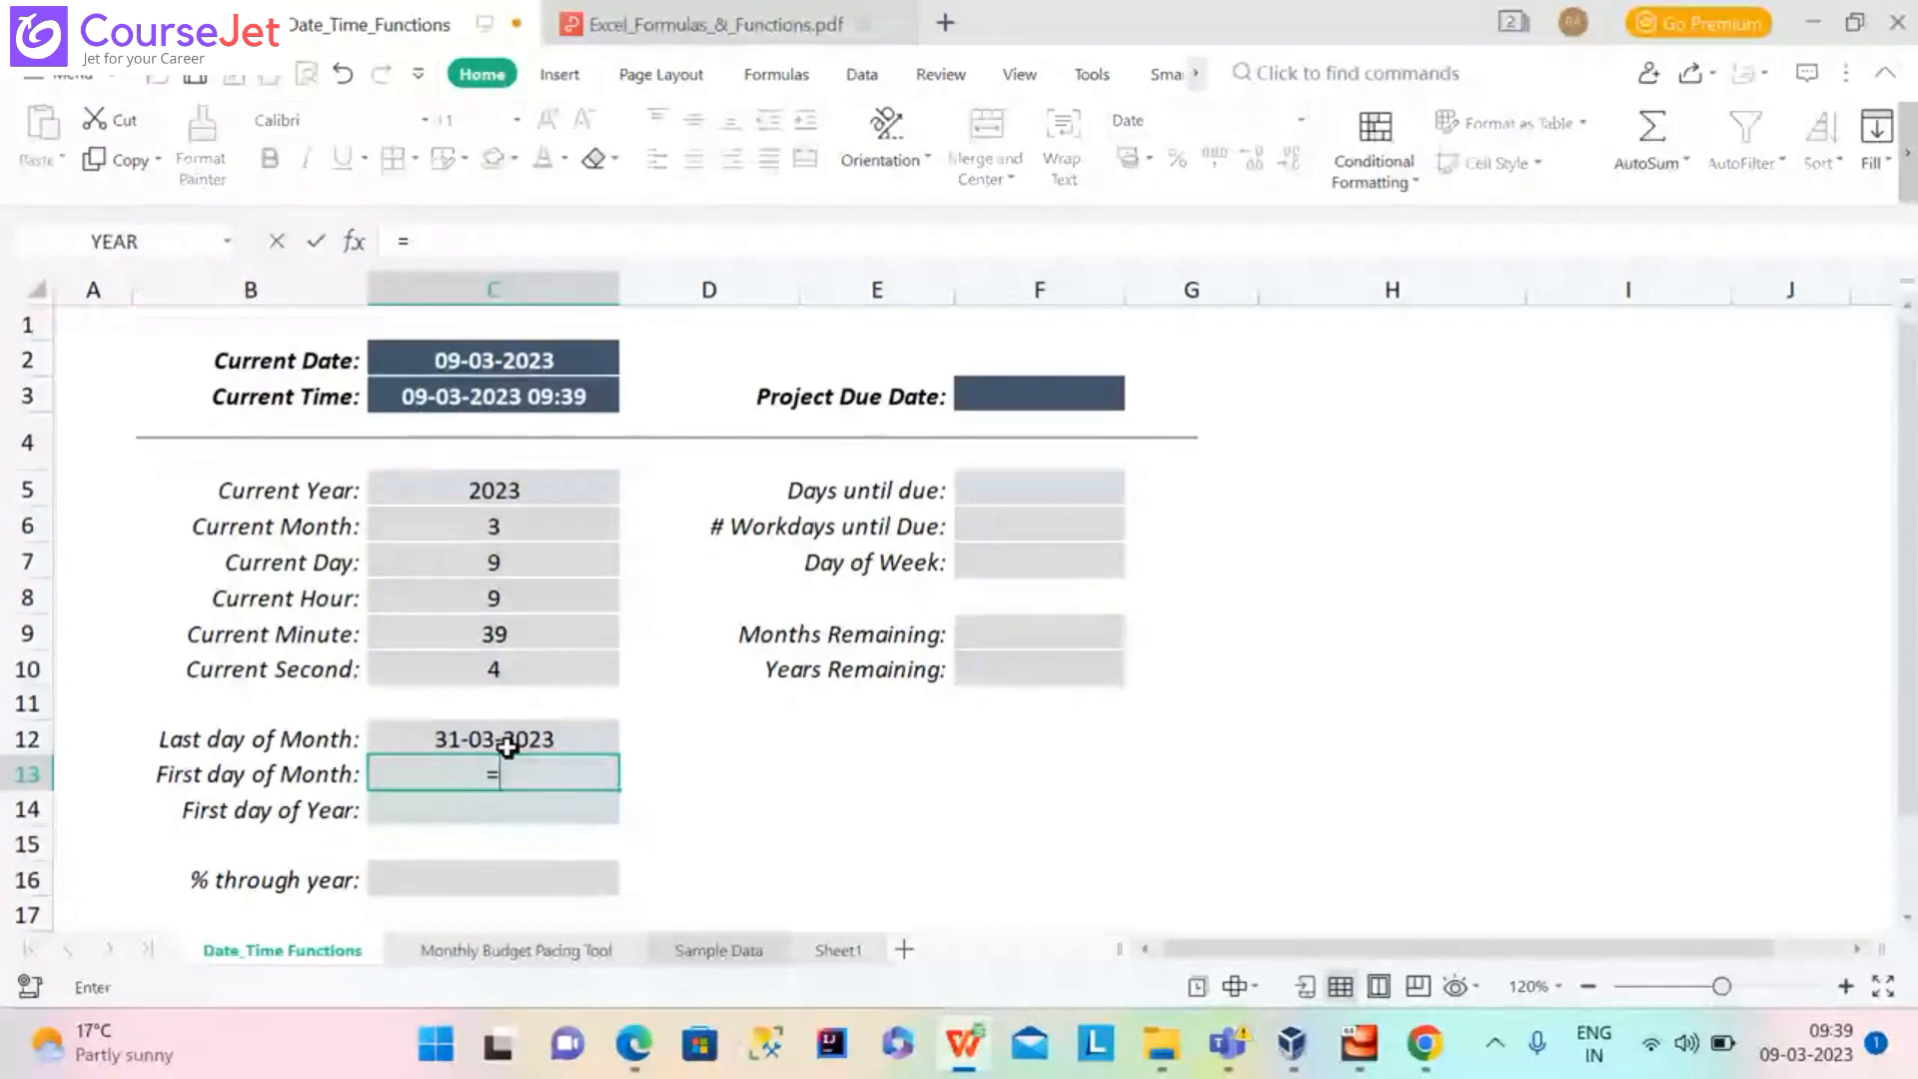
pyautogui.write('E')
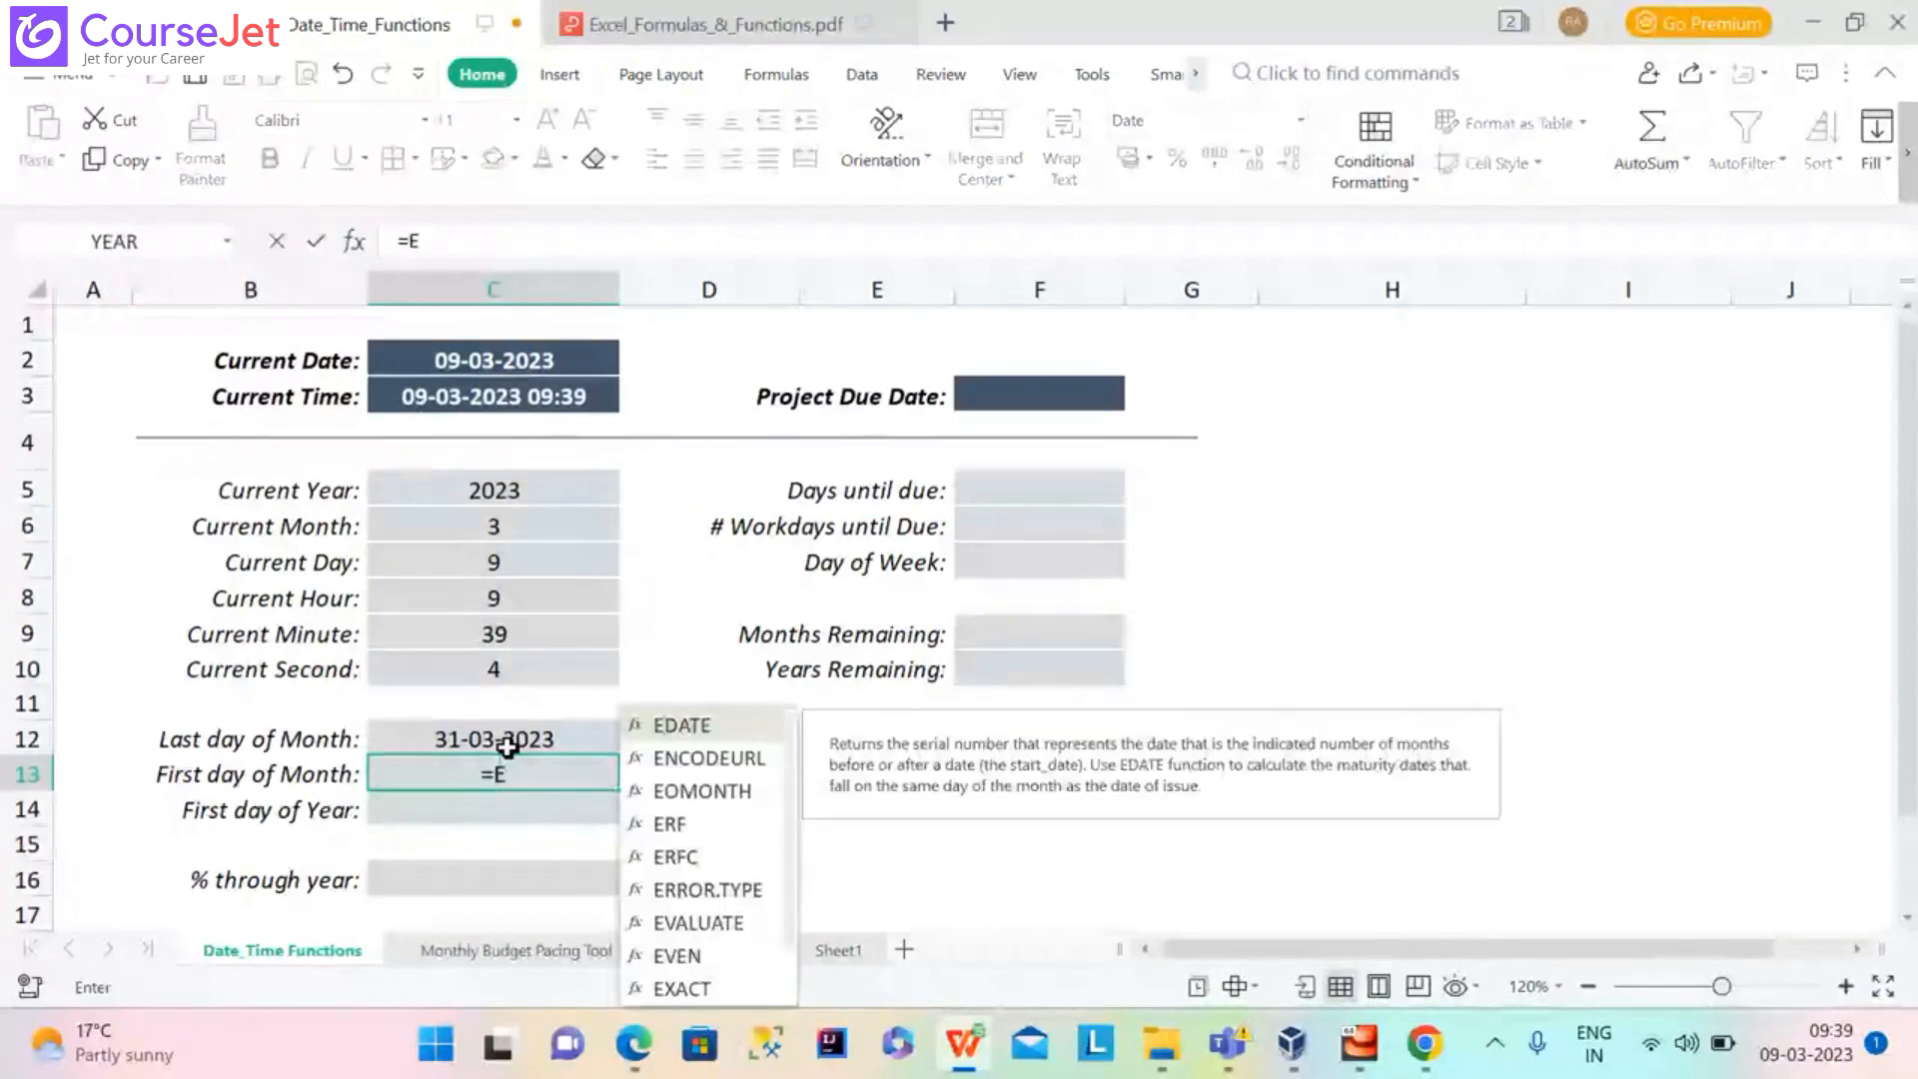
pyautogui.write('OM')
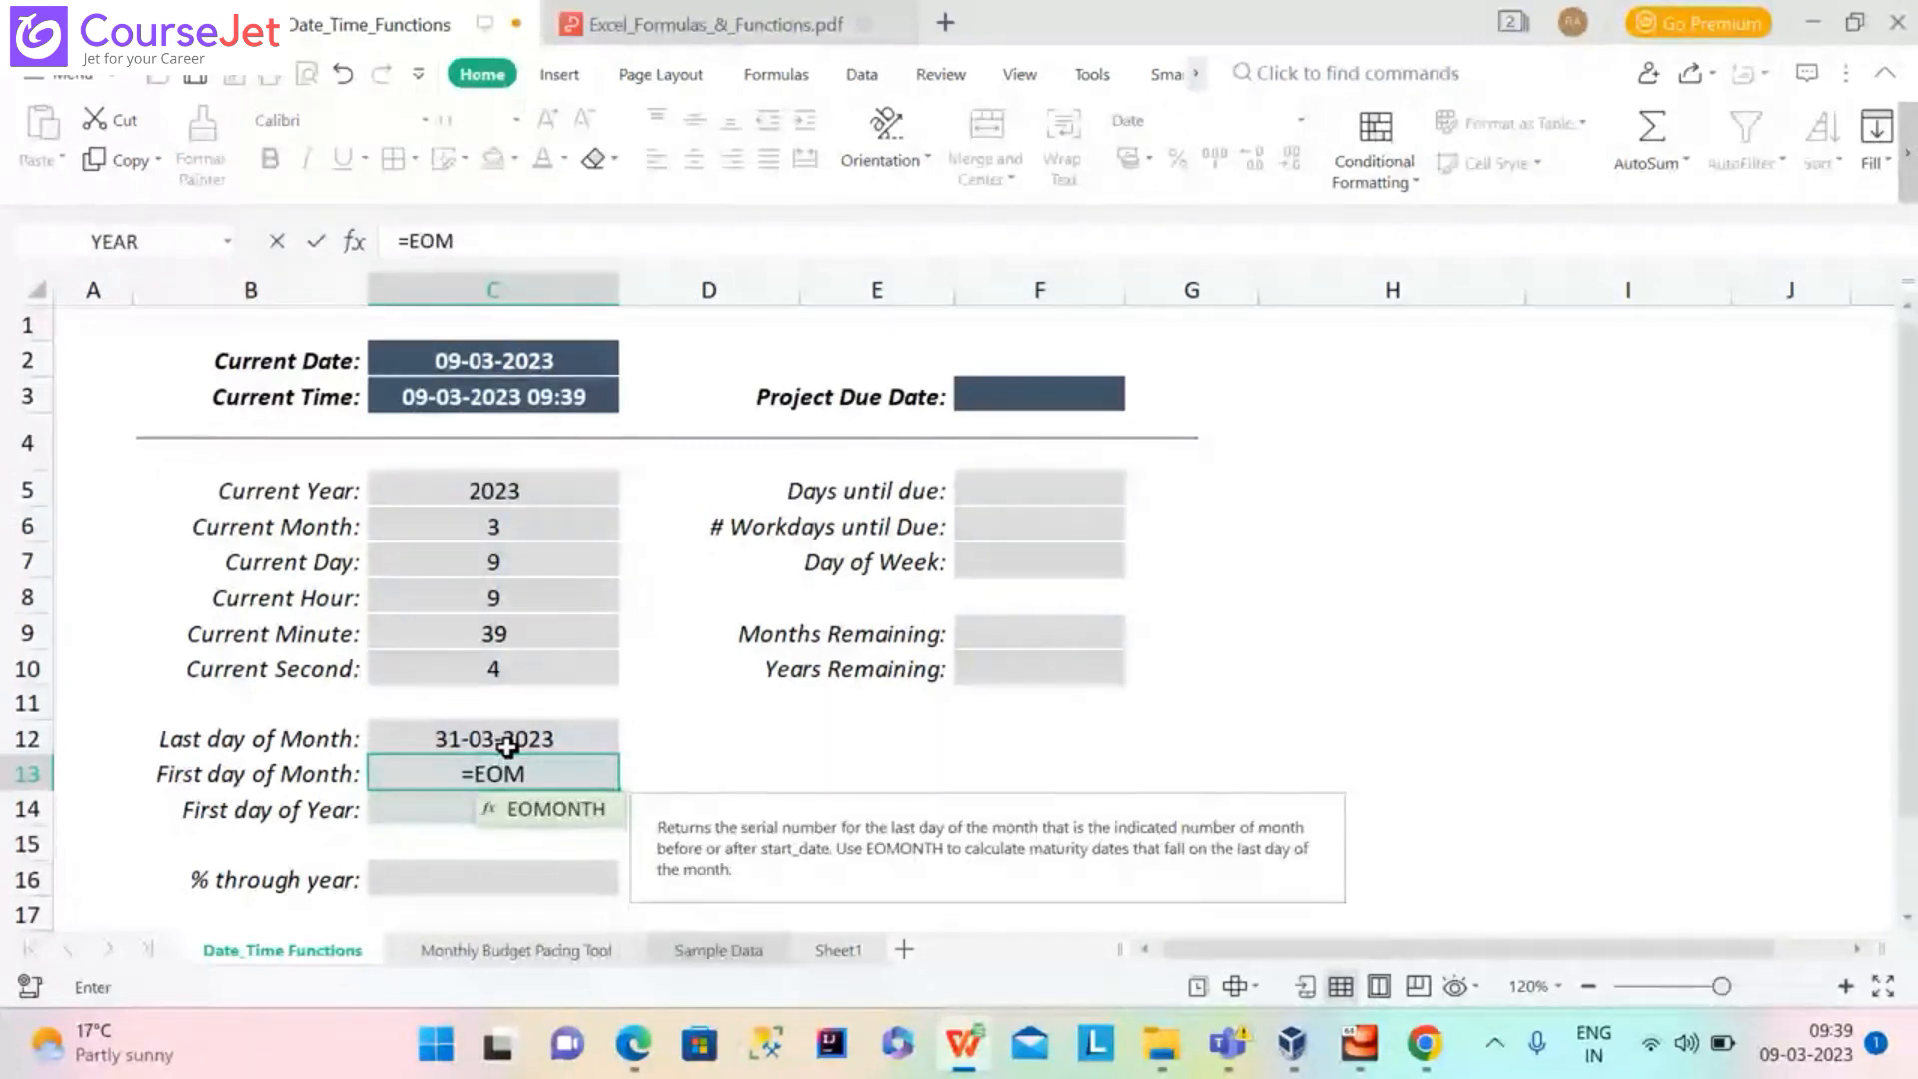
pyautogui.write('O')
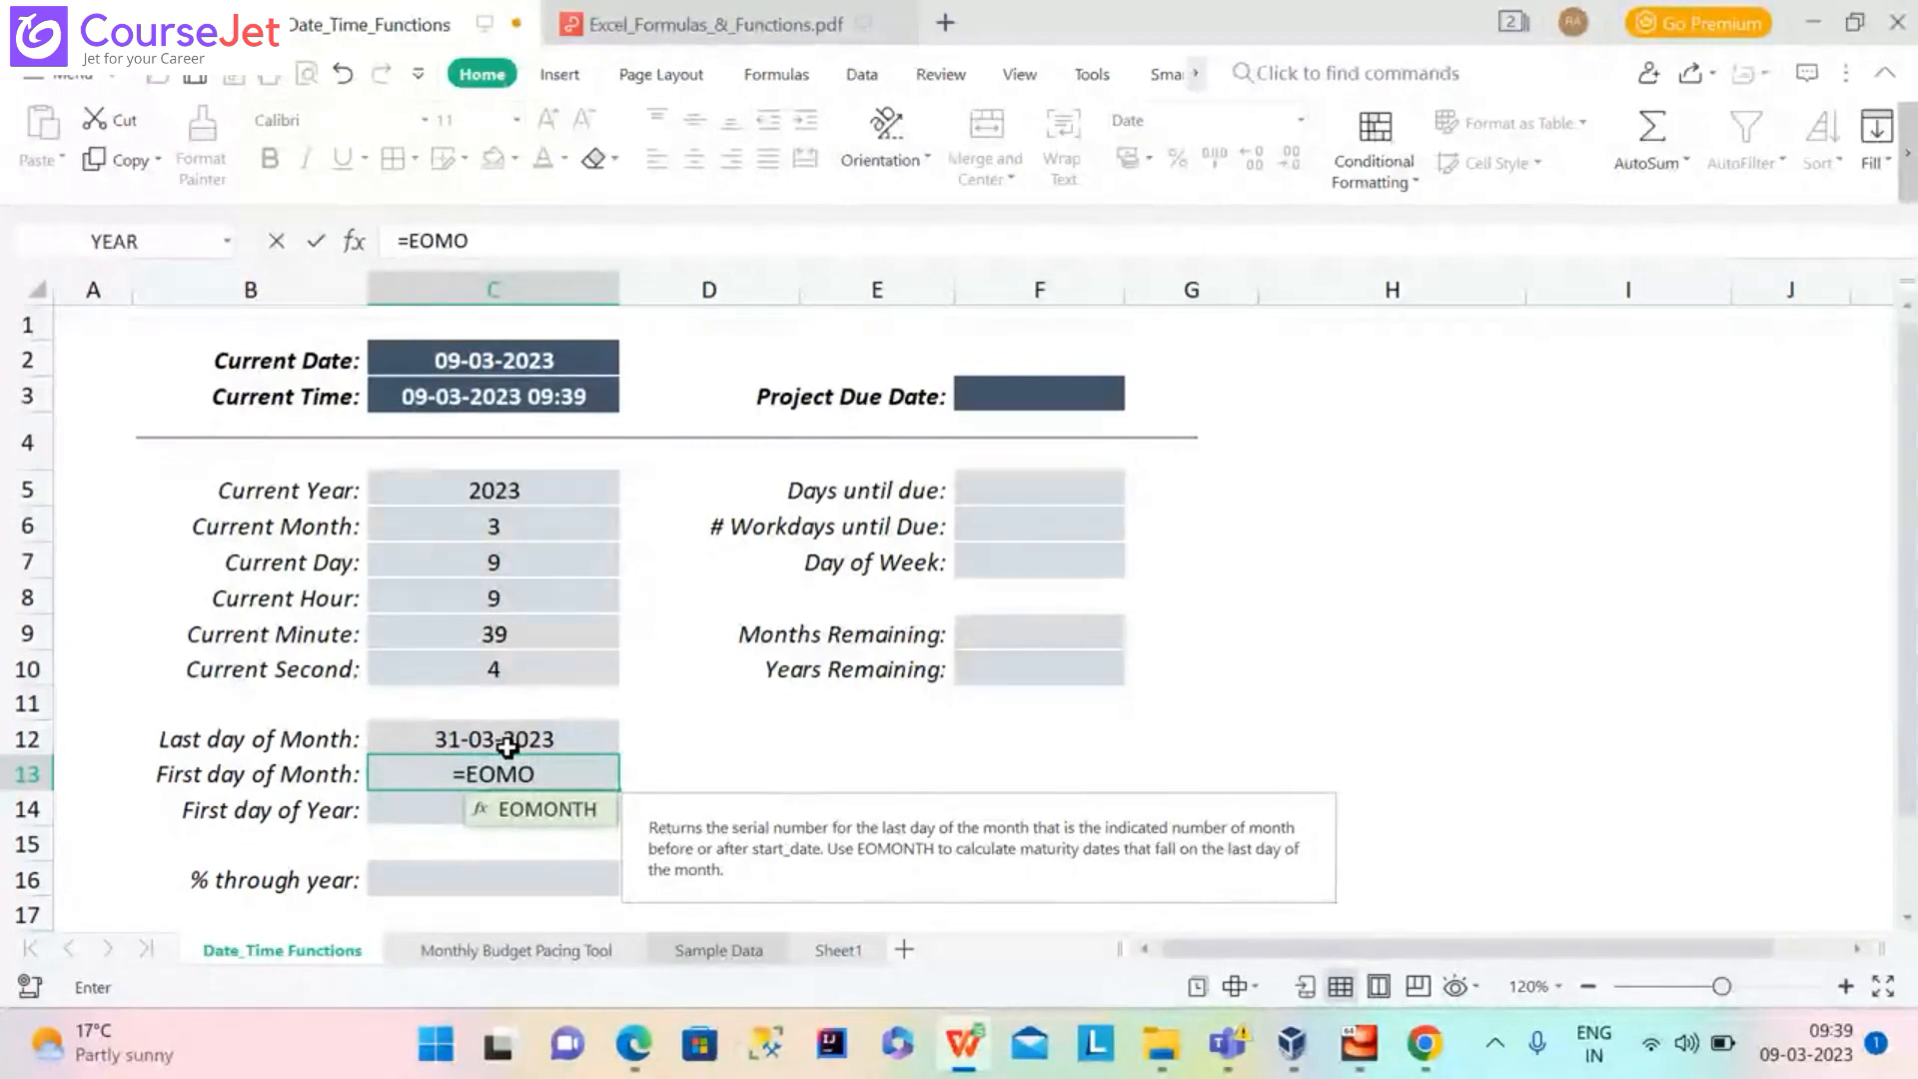
pyautogui.click(529, 809)
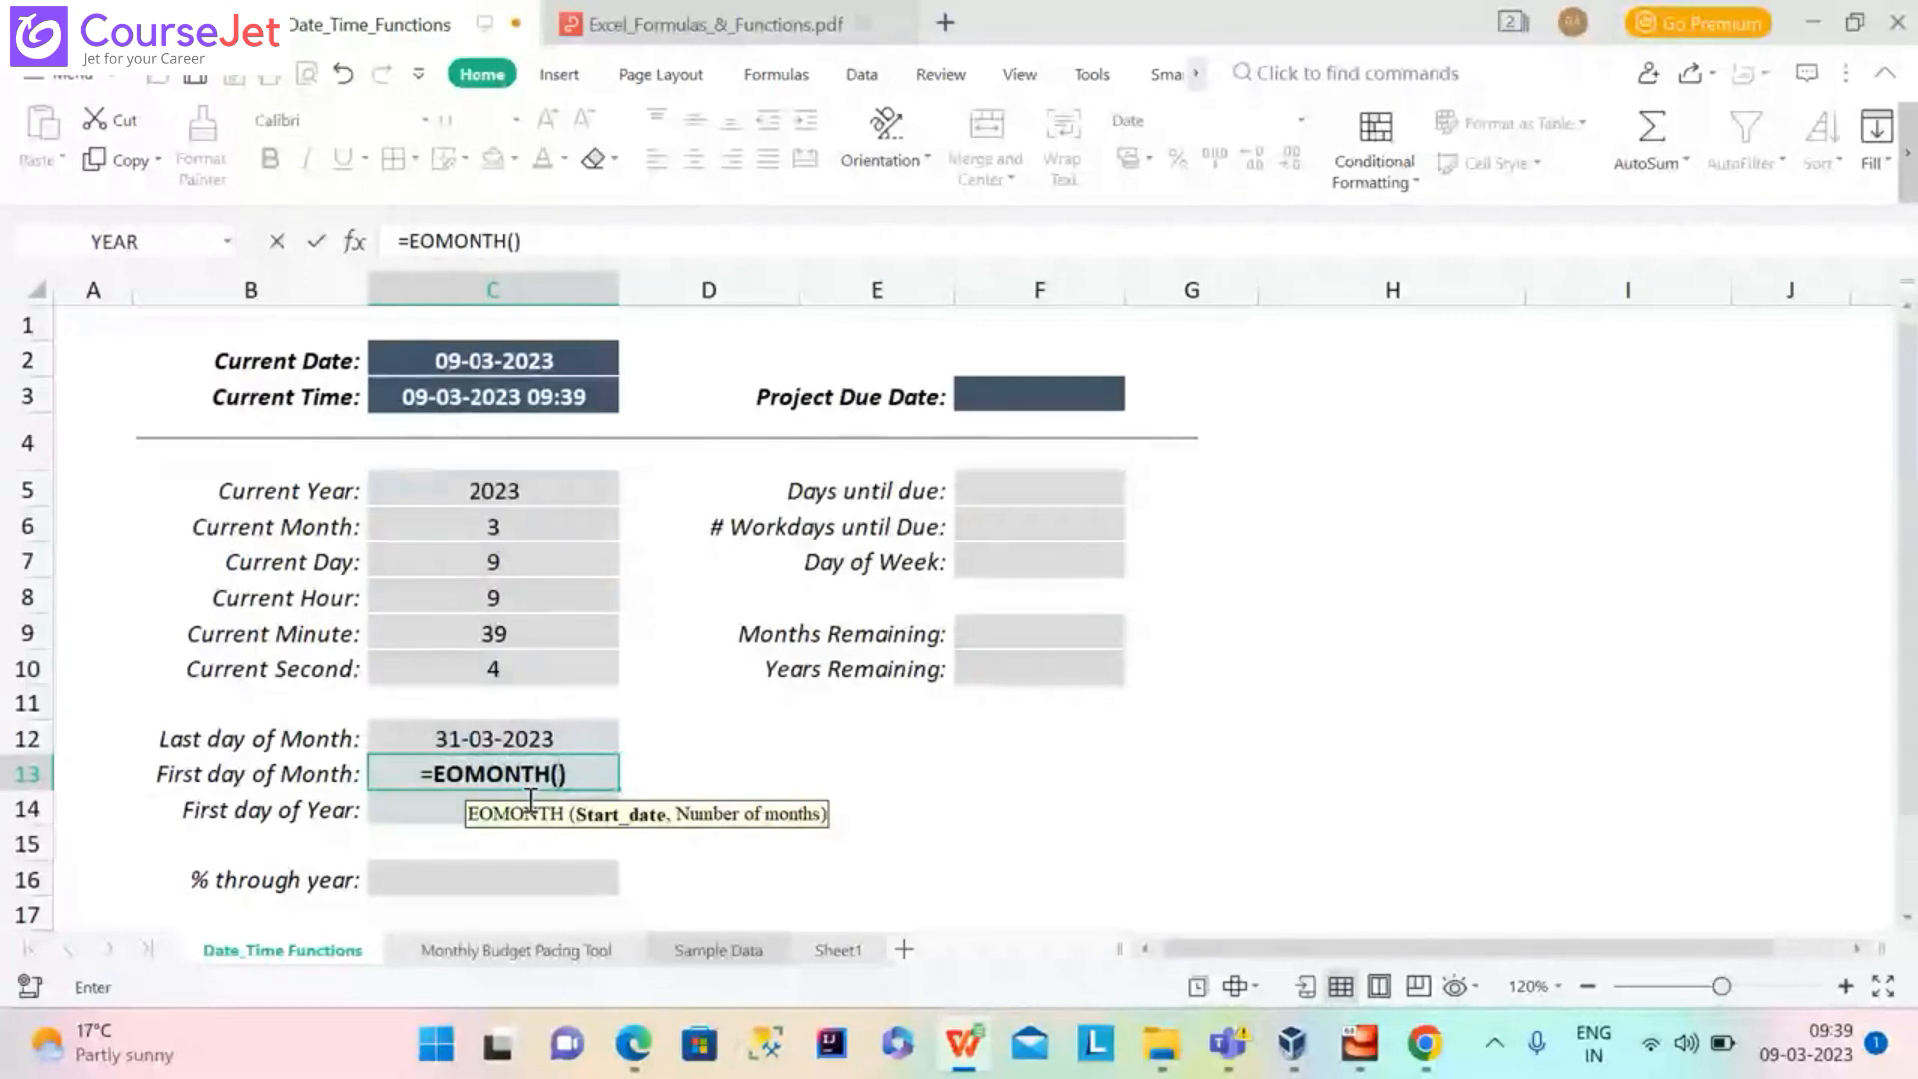
pyautogui.click(461, 366)
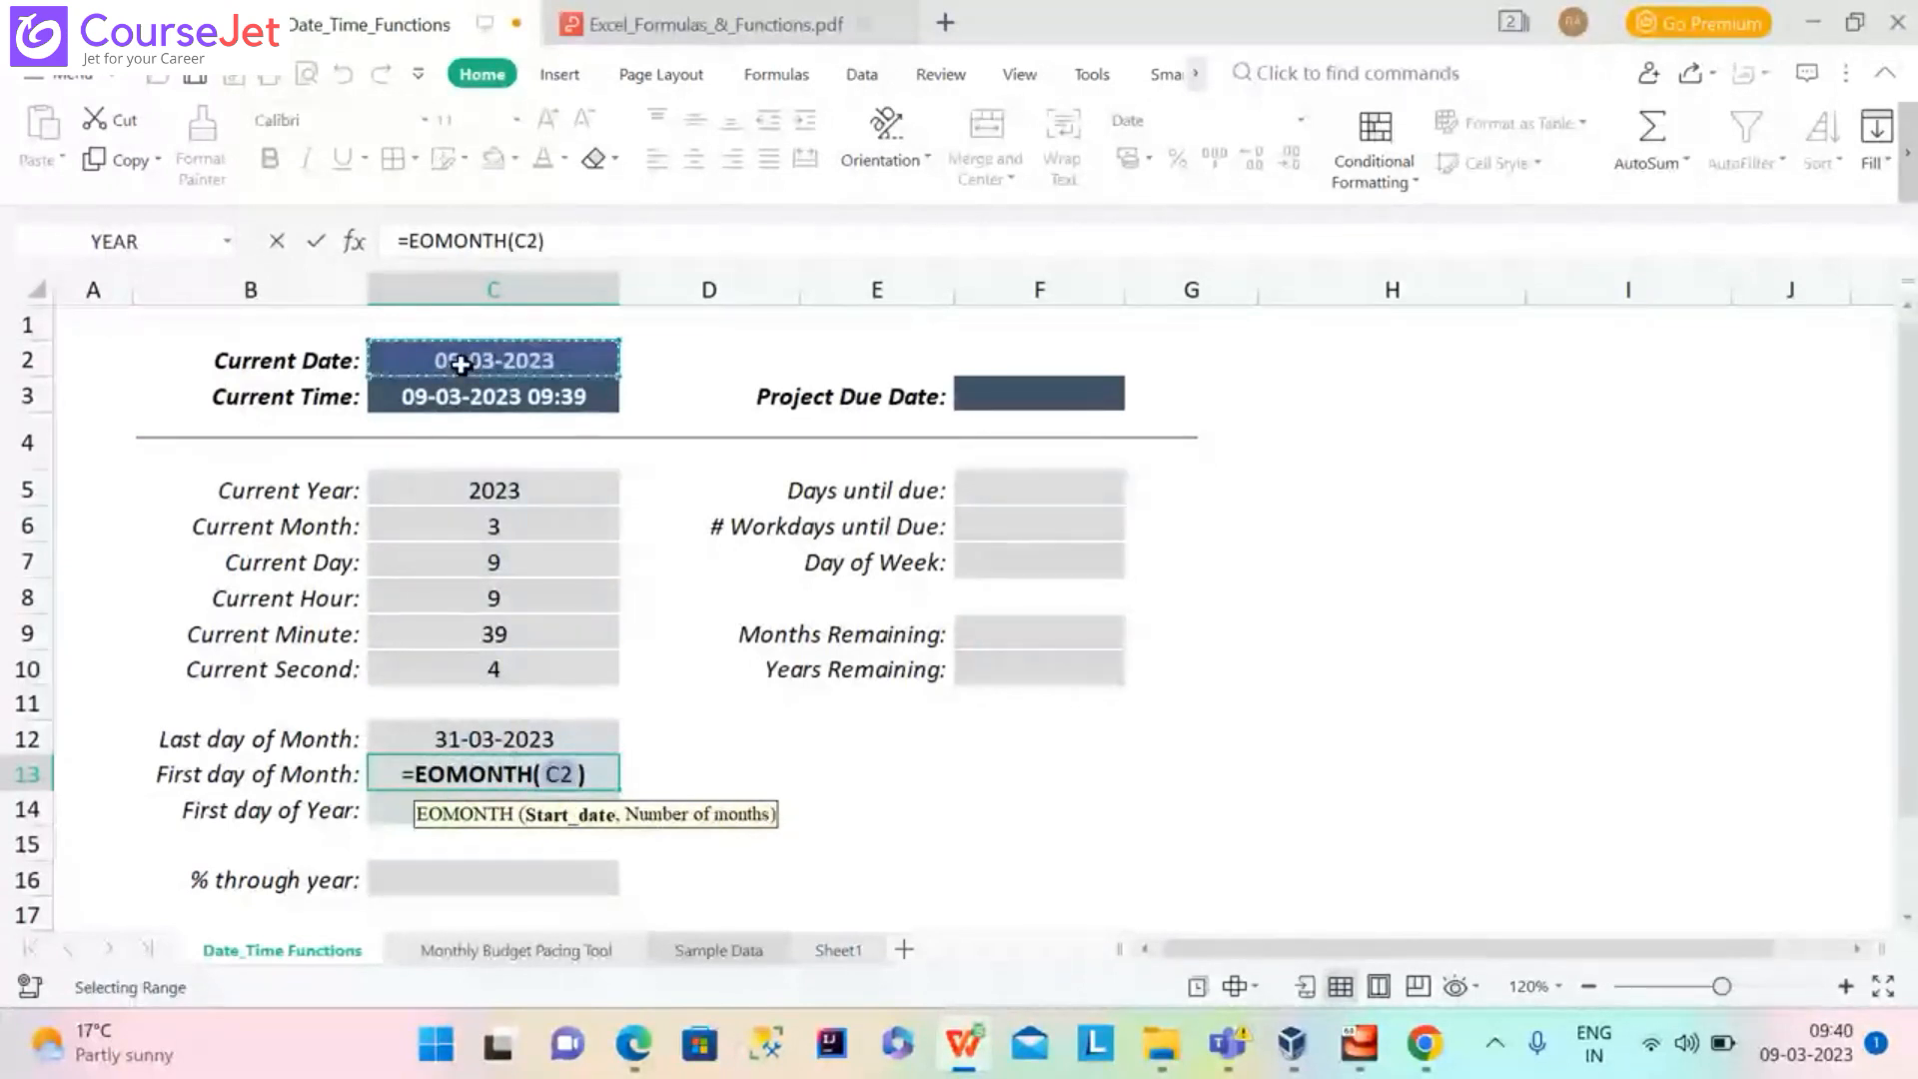
pyautogui.press('F4')
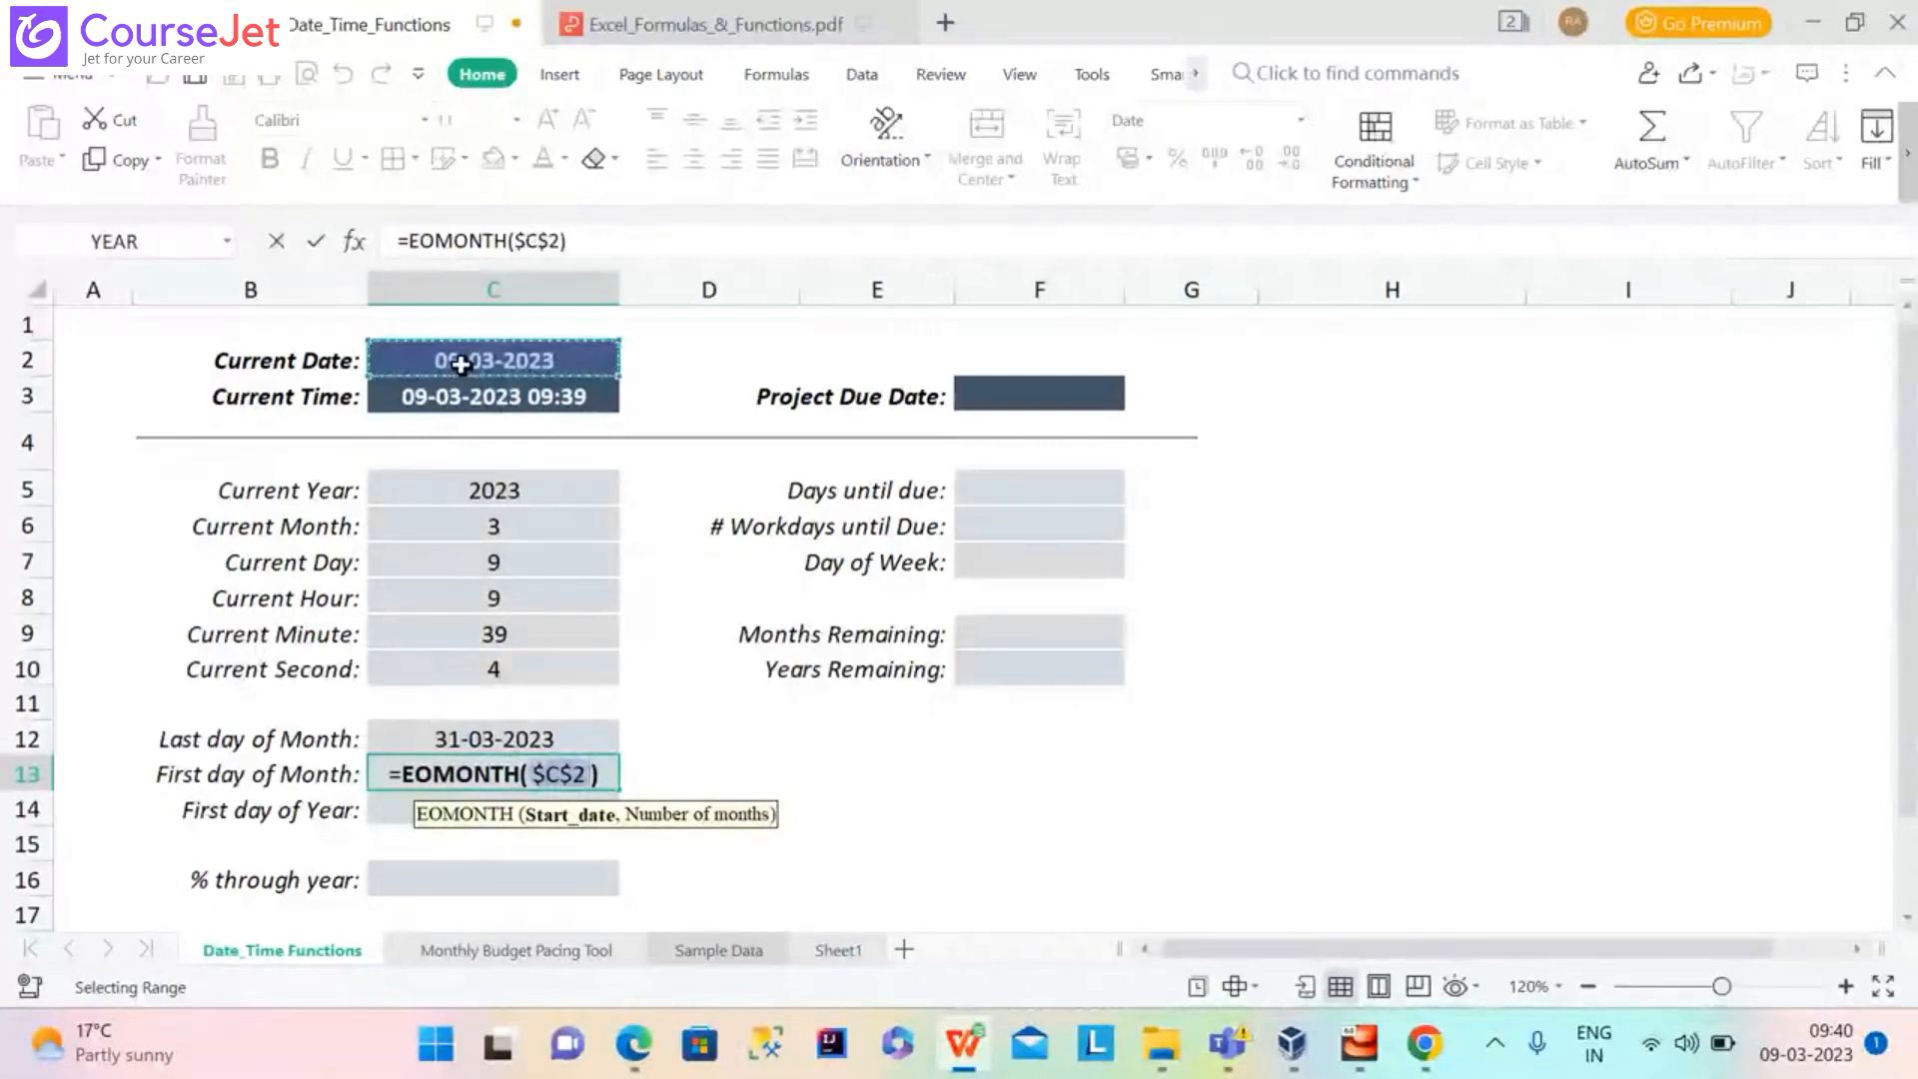
pyautogui.write(',')
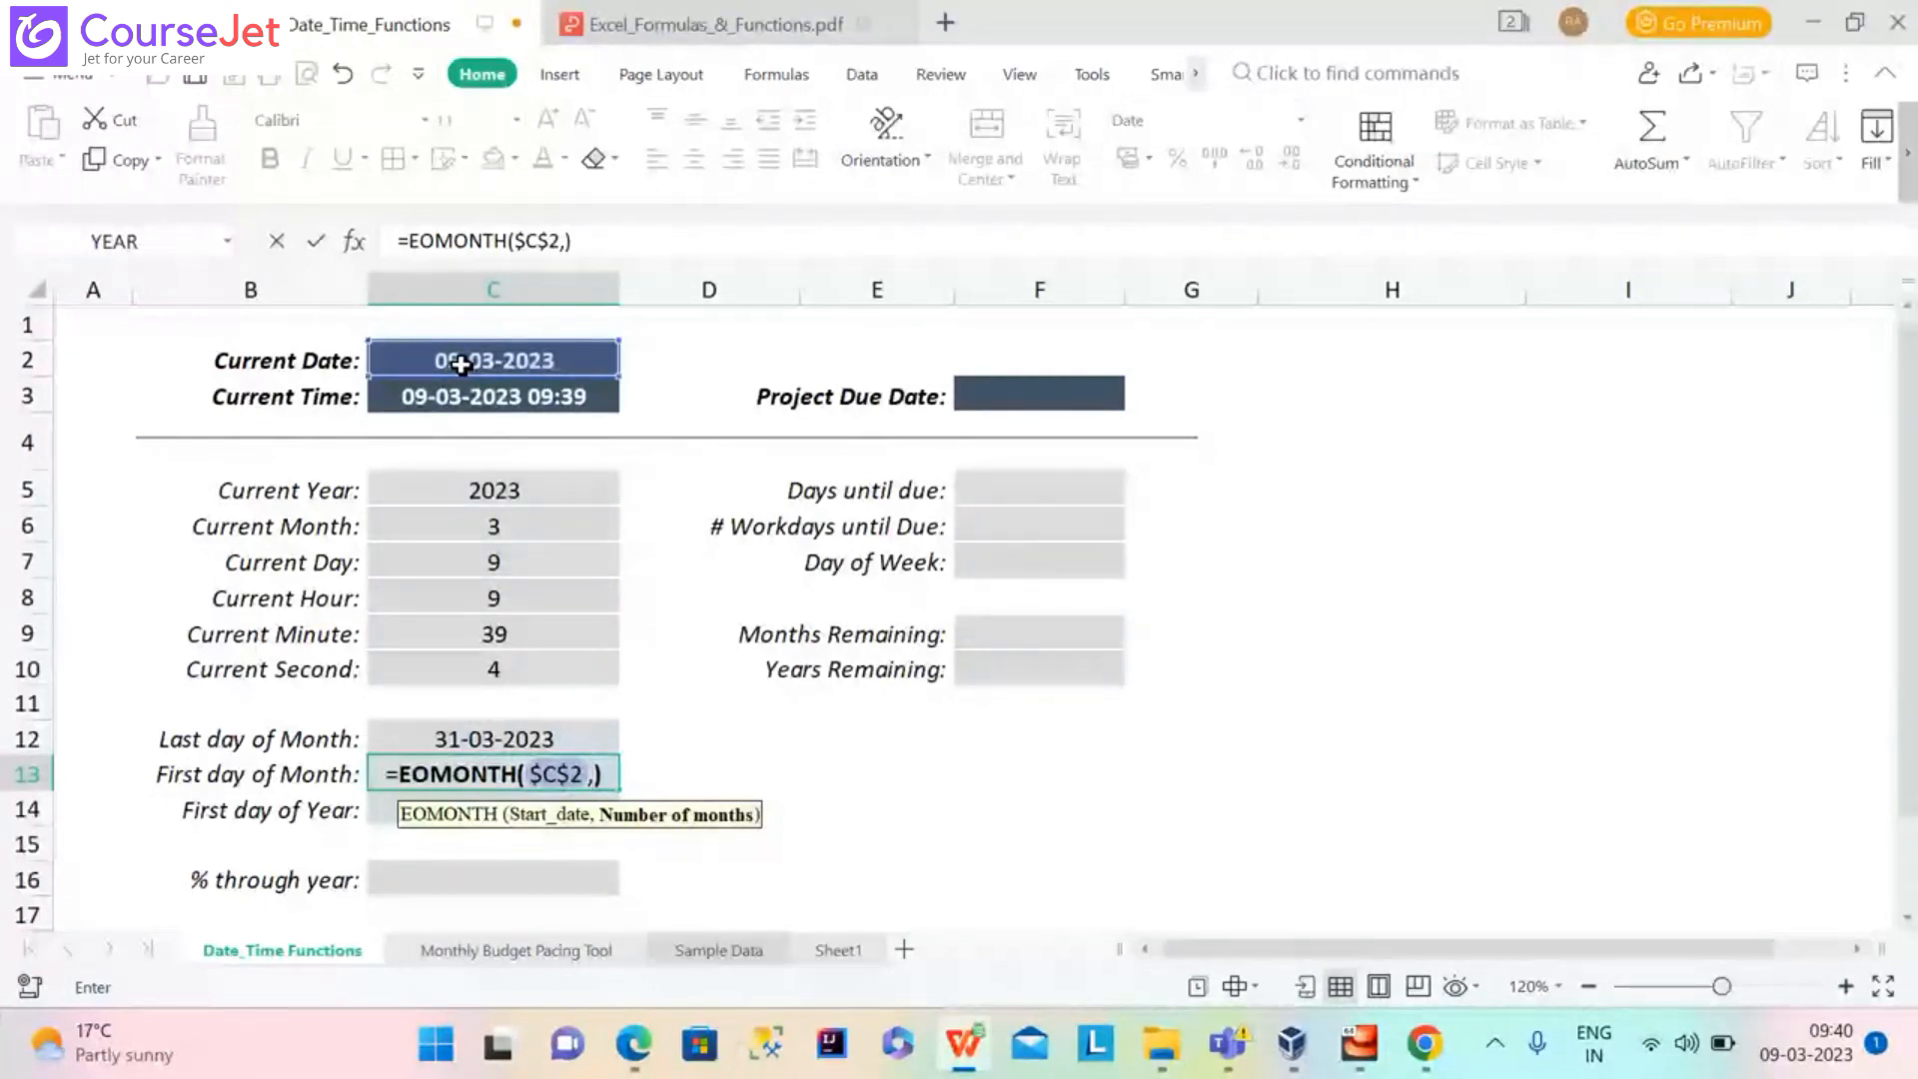
pyautogui.write('1')
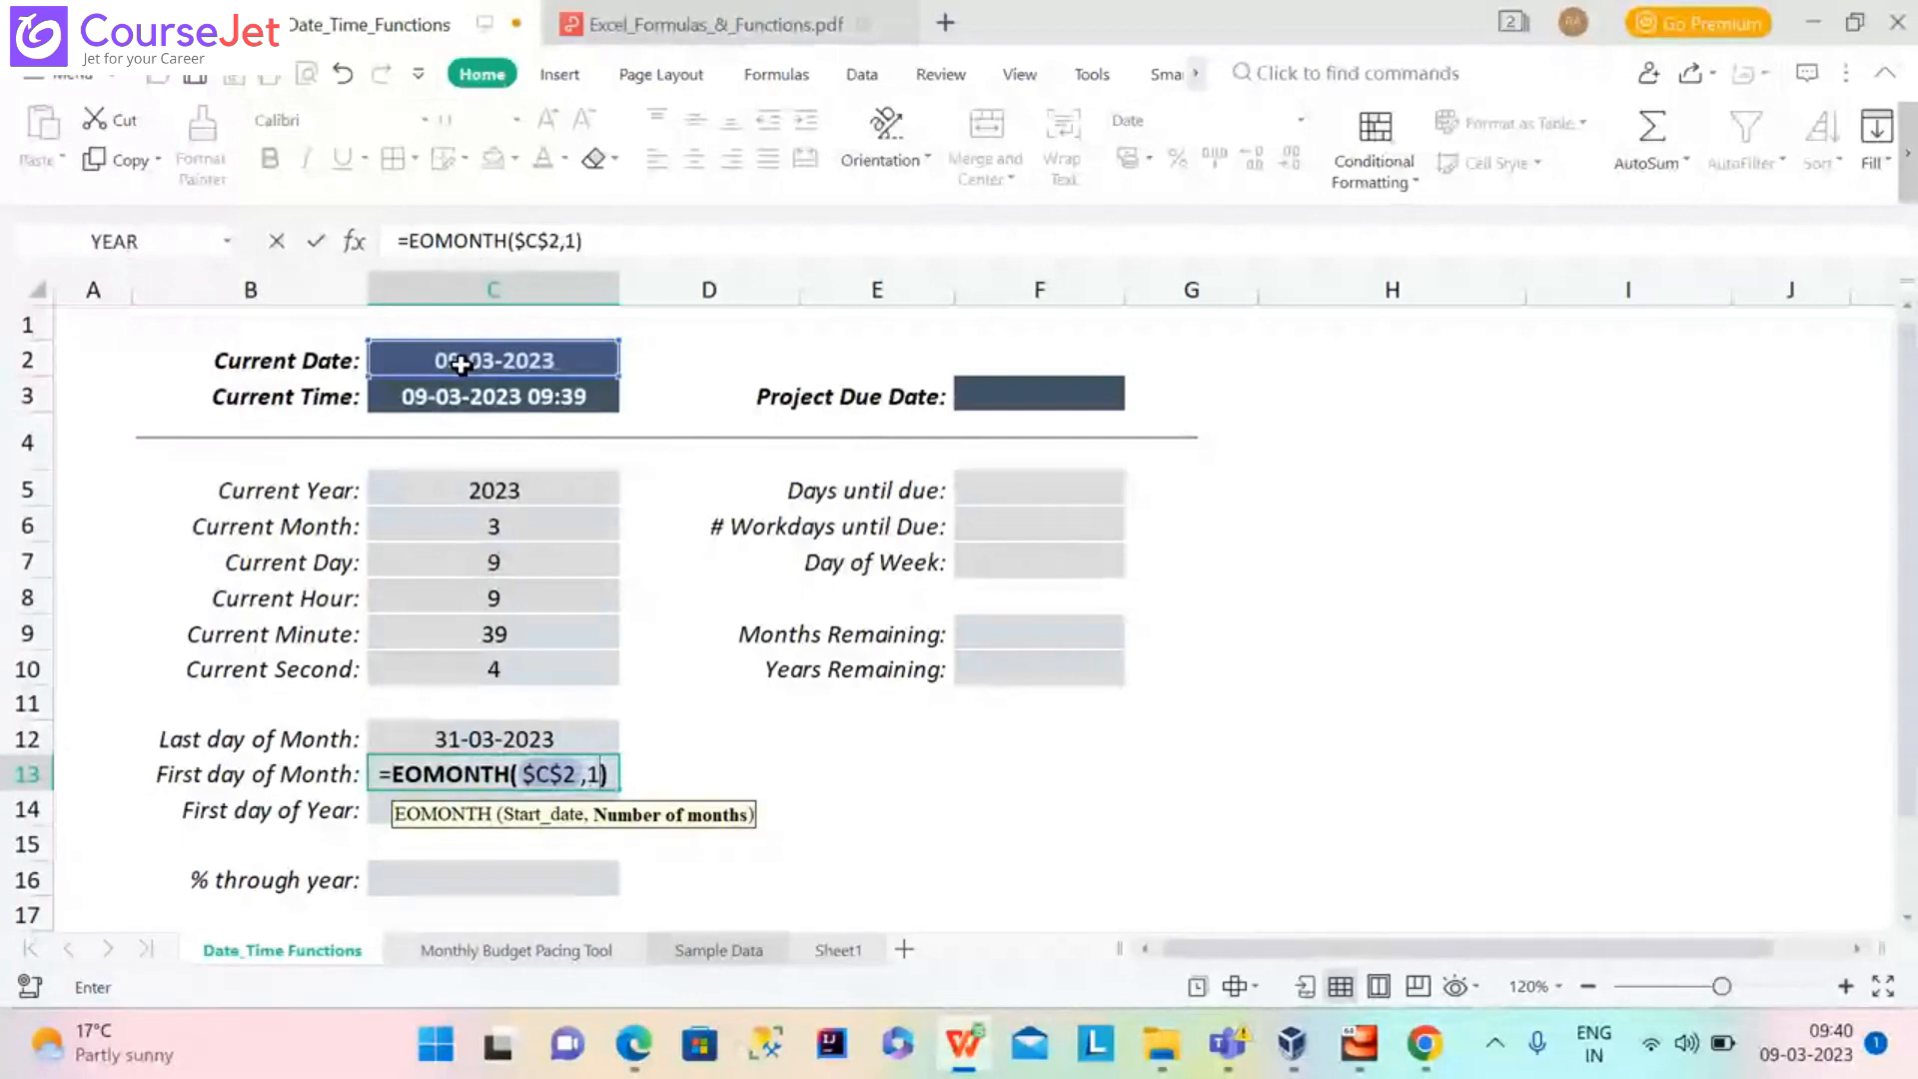
pyautogui.press('Return')
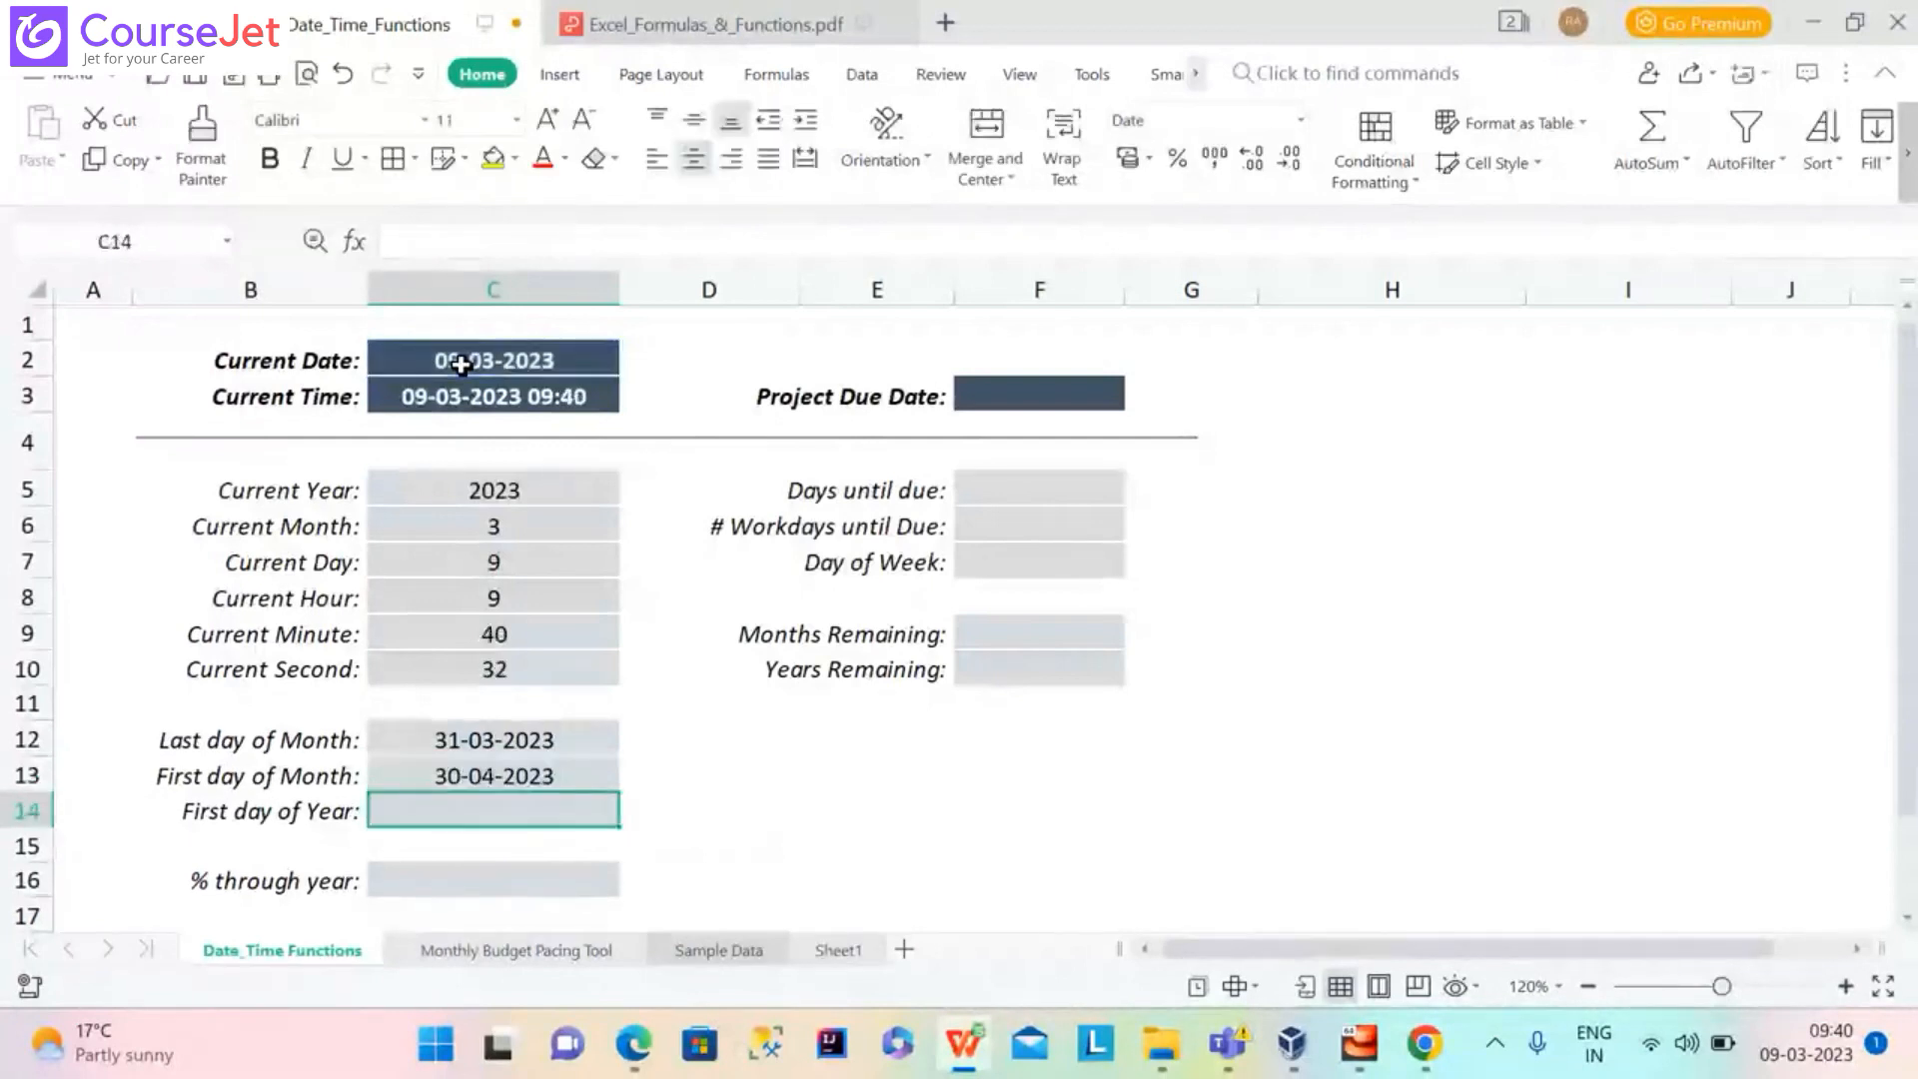
# Evaluate the First day of Month formula in cell C13 stage by stage with Evaluate Formula, and close the evaluation
pyautogui.click(473, 780)
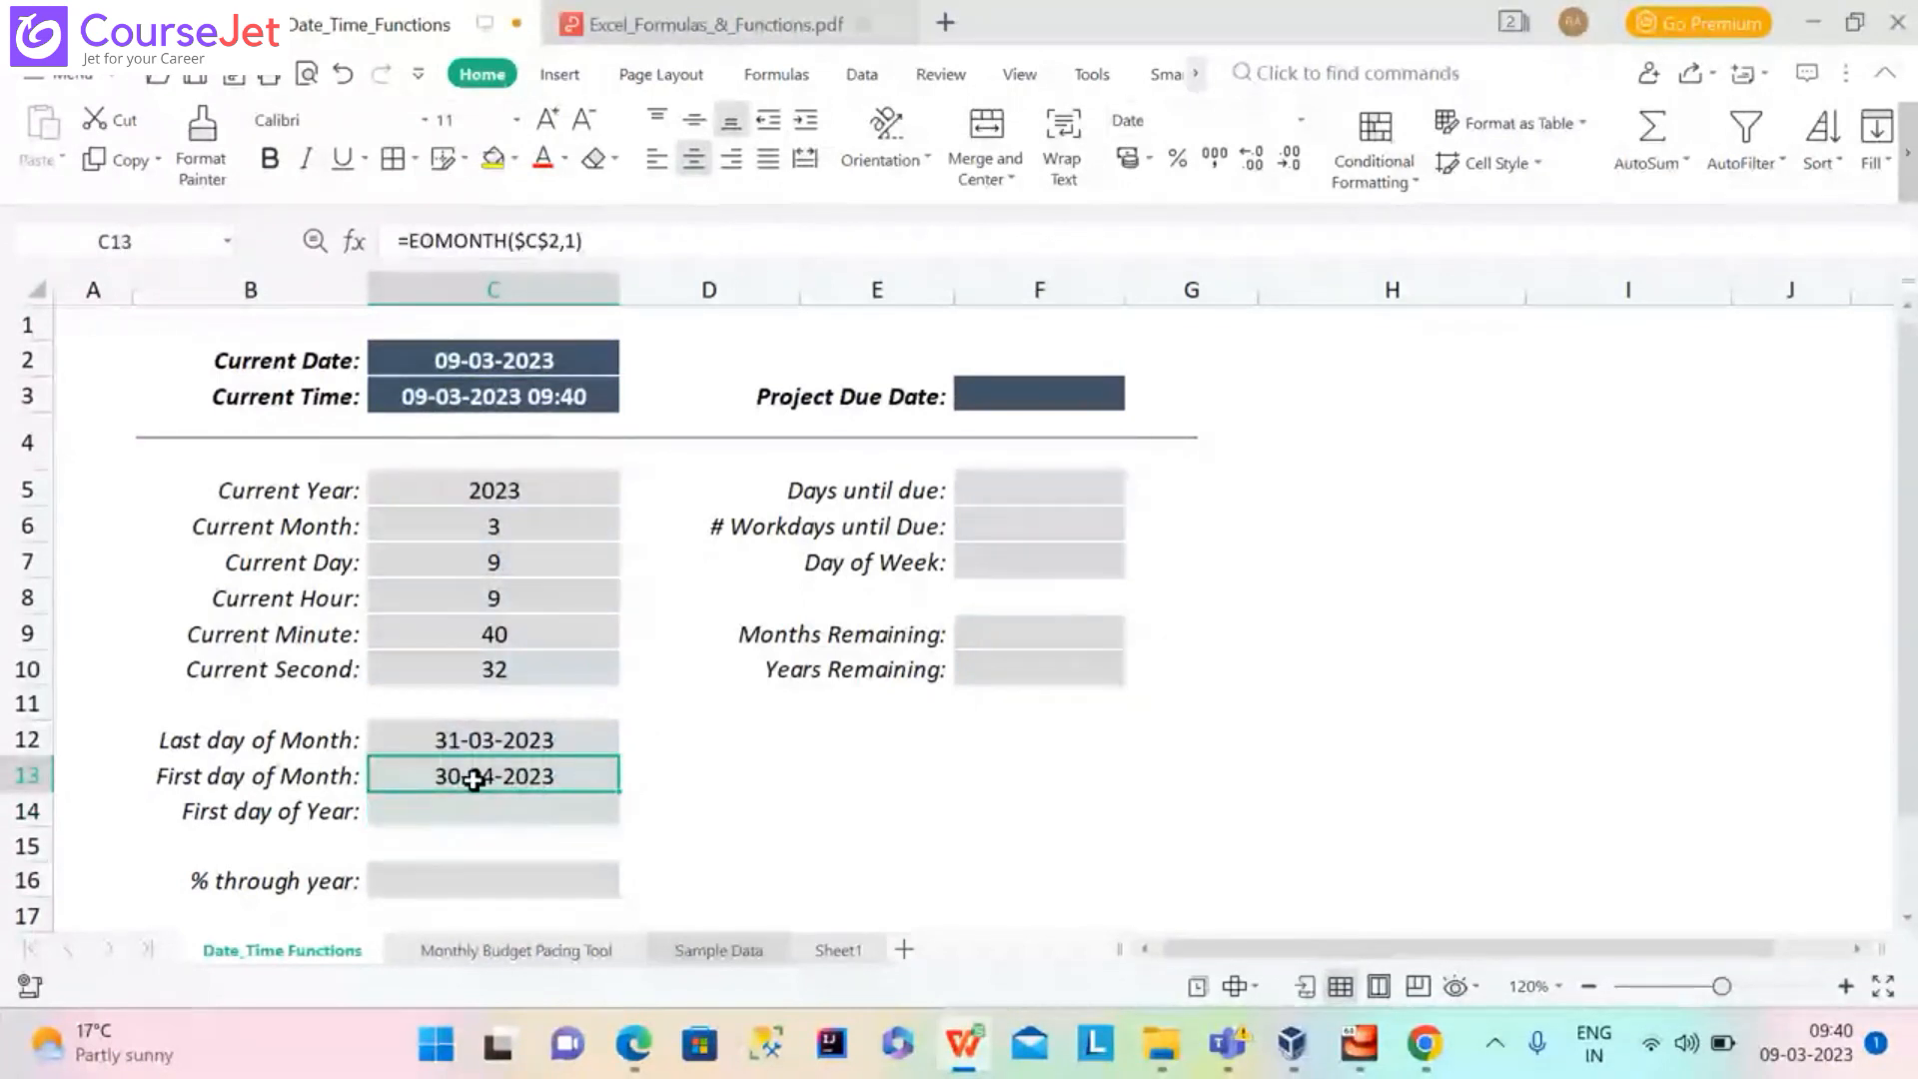
pyautogui.click(1225, 317)
pyautogui.moveTo(1096, 359); pyautogui.dragTo(1074, 395)
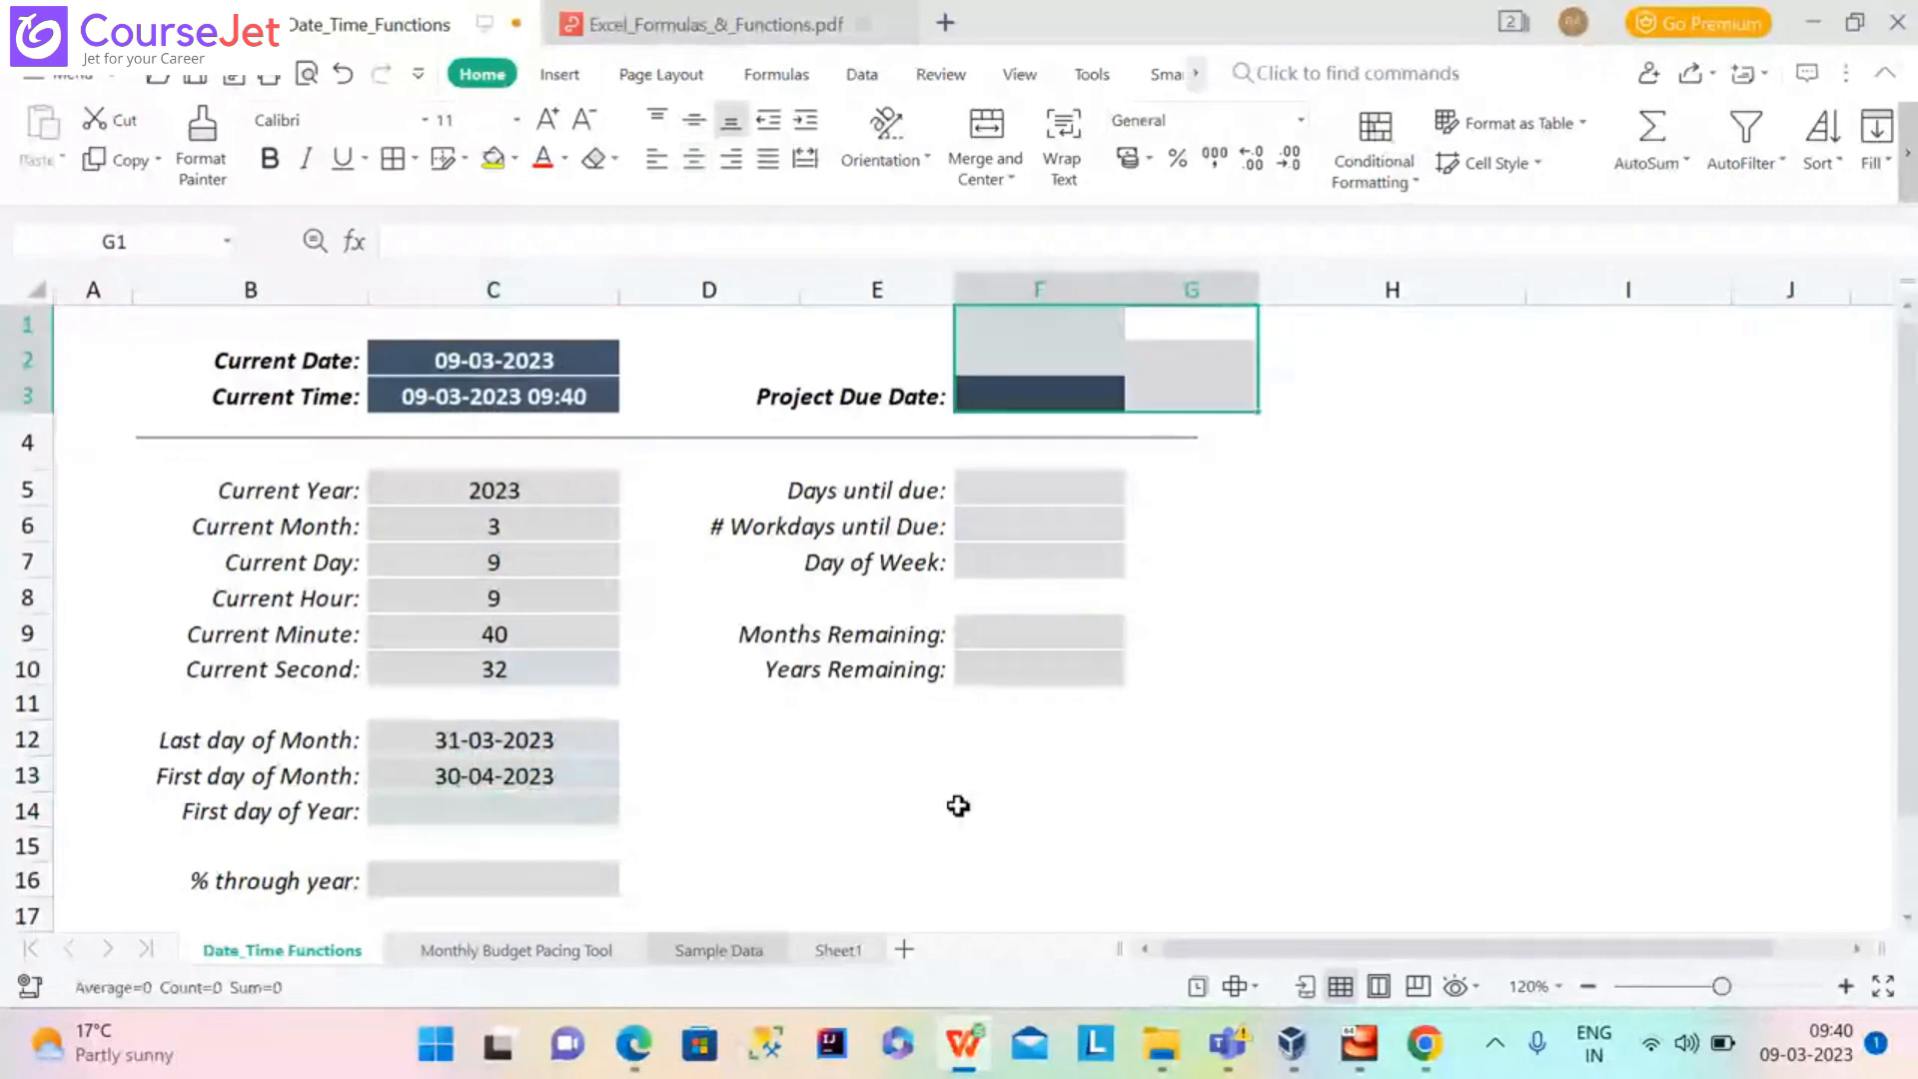
pyautogui.click(1306, 764)
pyautogui.click(479, 773)
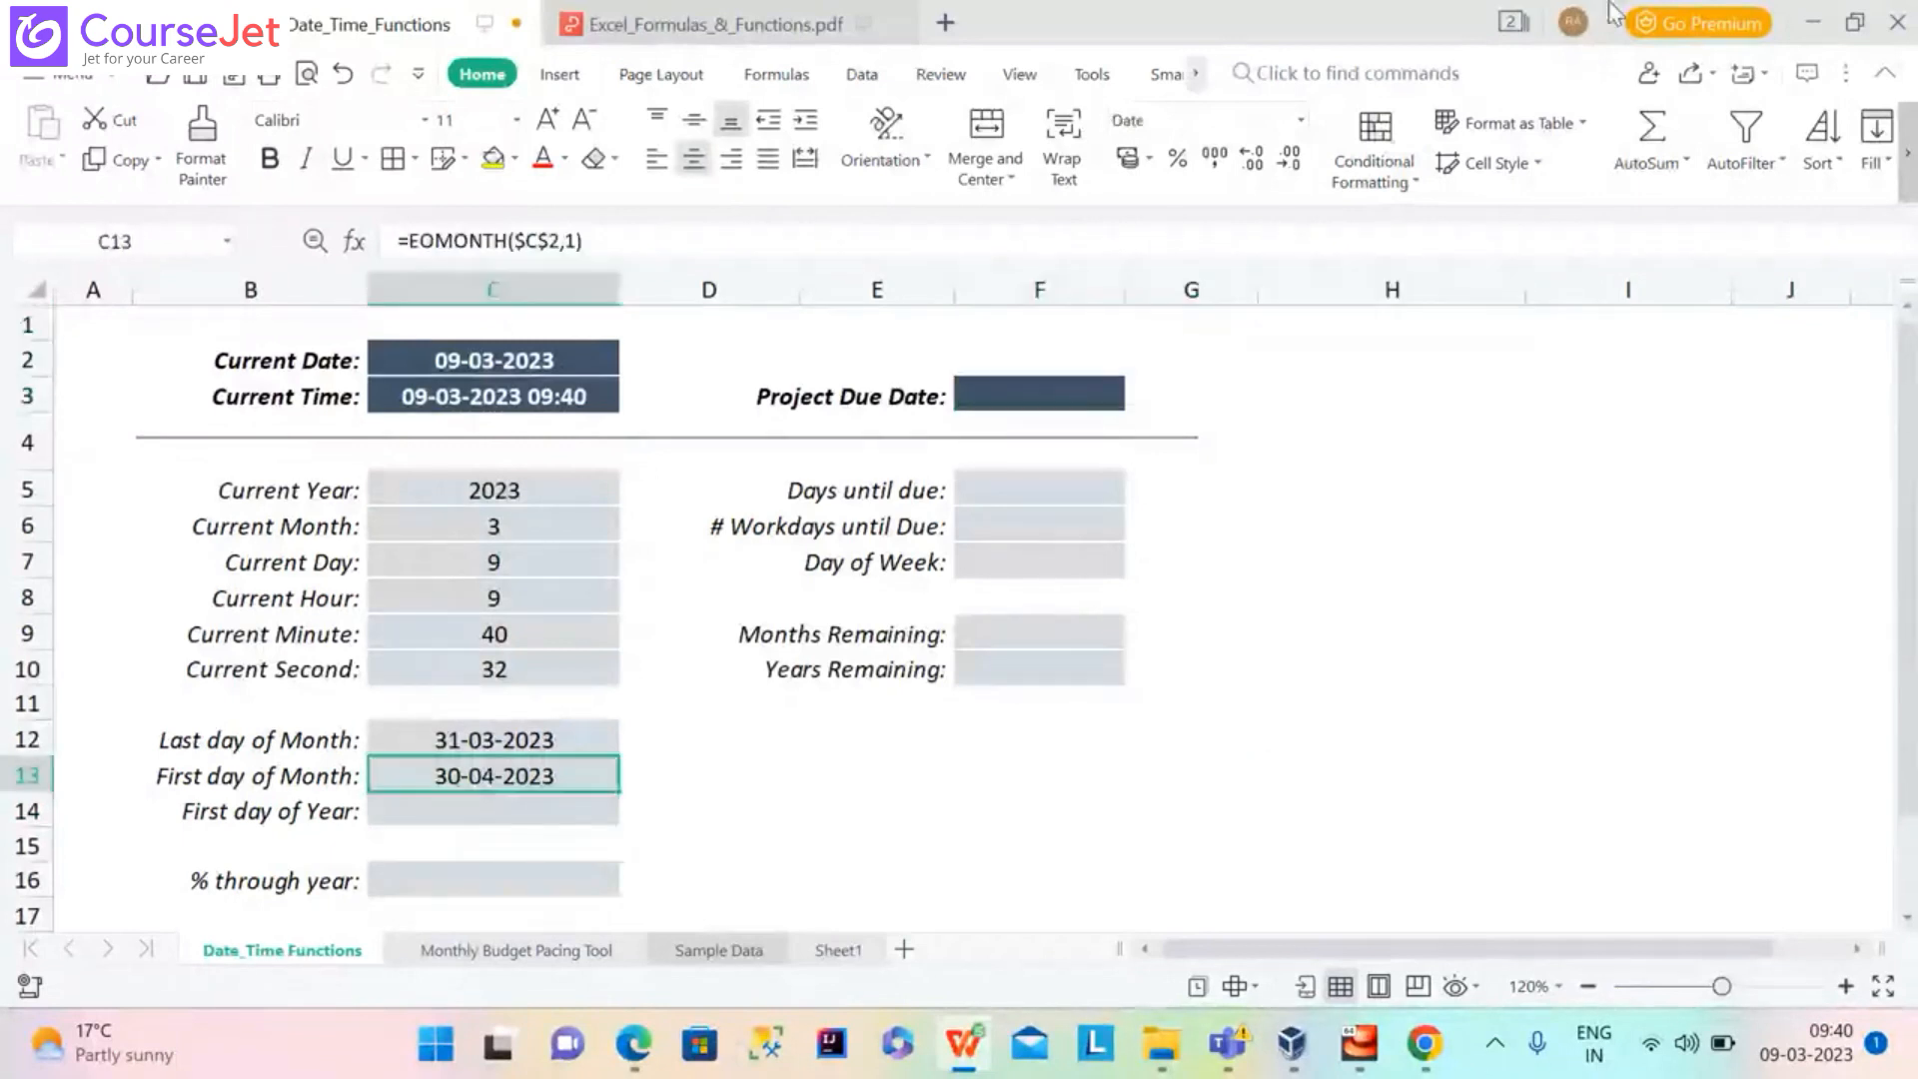
pyautogui.click(776, 74)
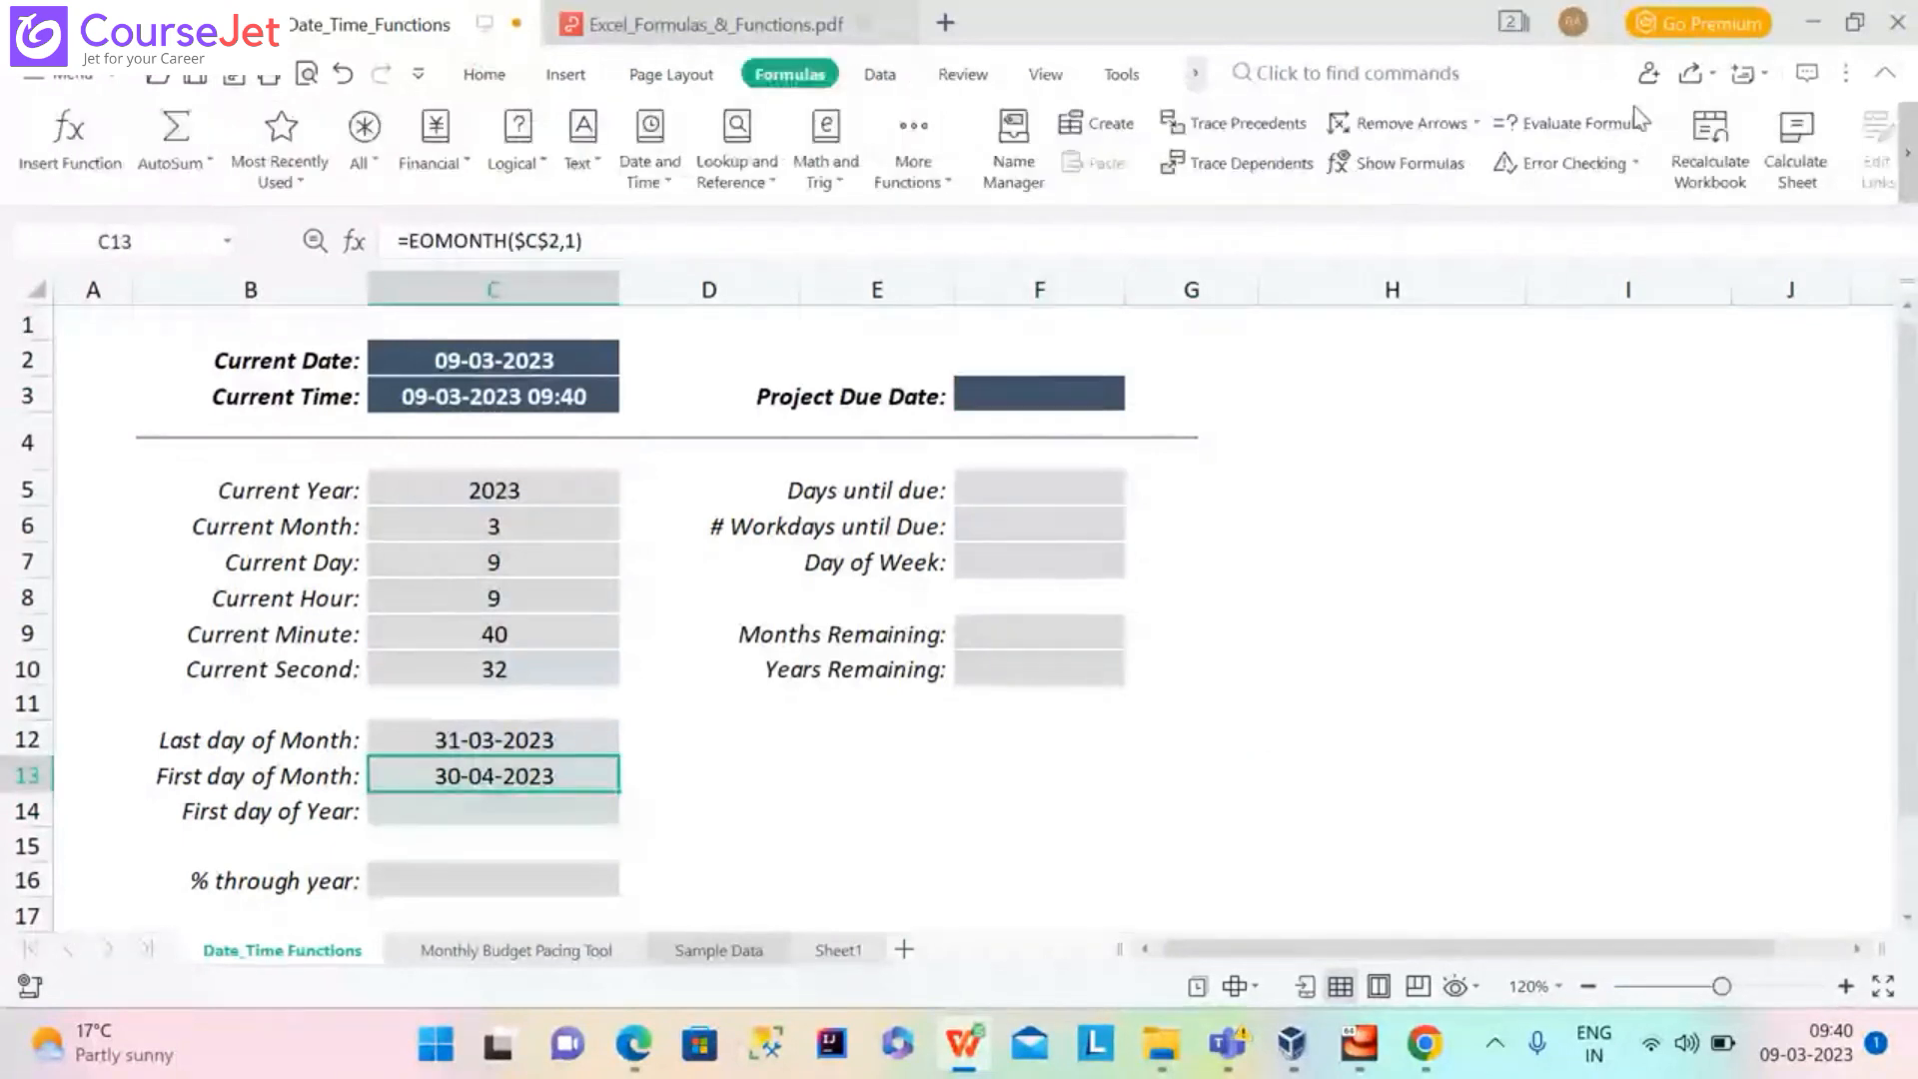
pyautogui.click(1639, 118)
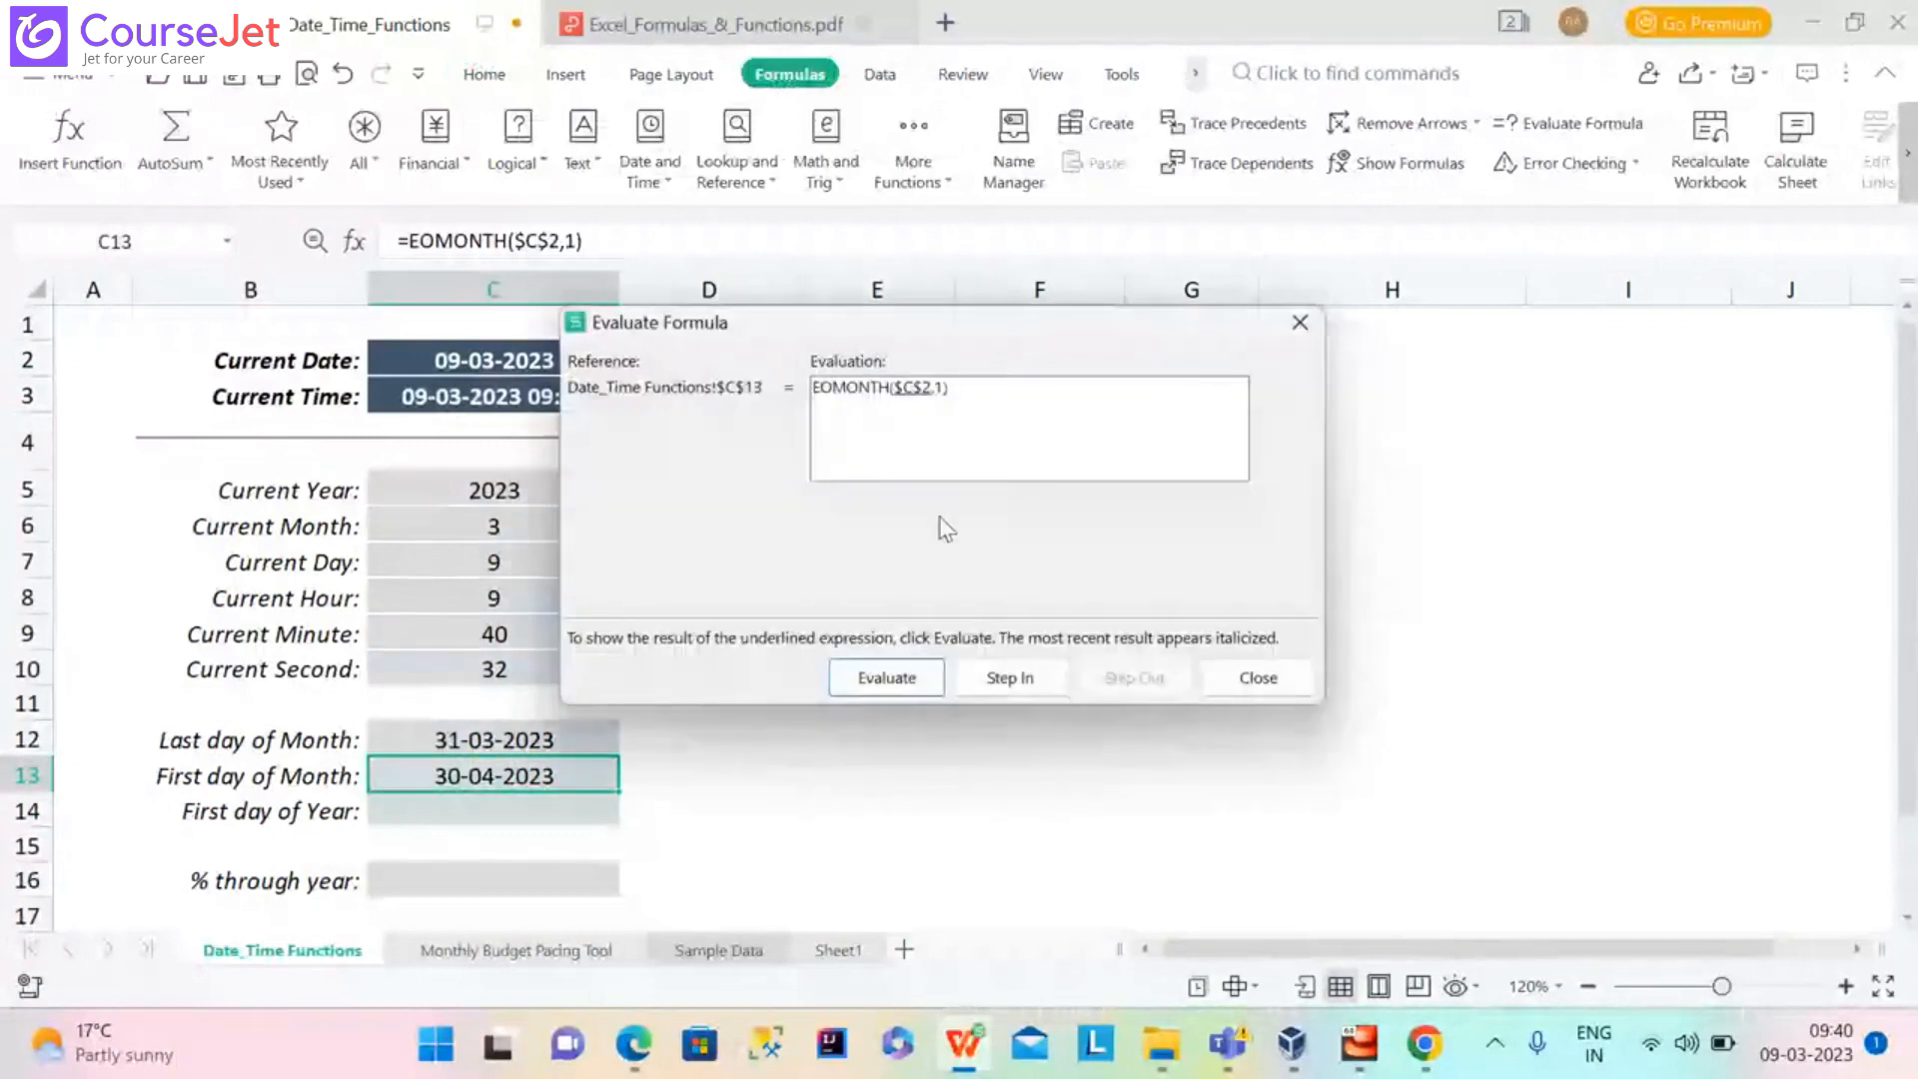
pyautogui.click(908, 686)
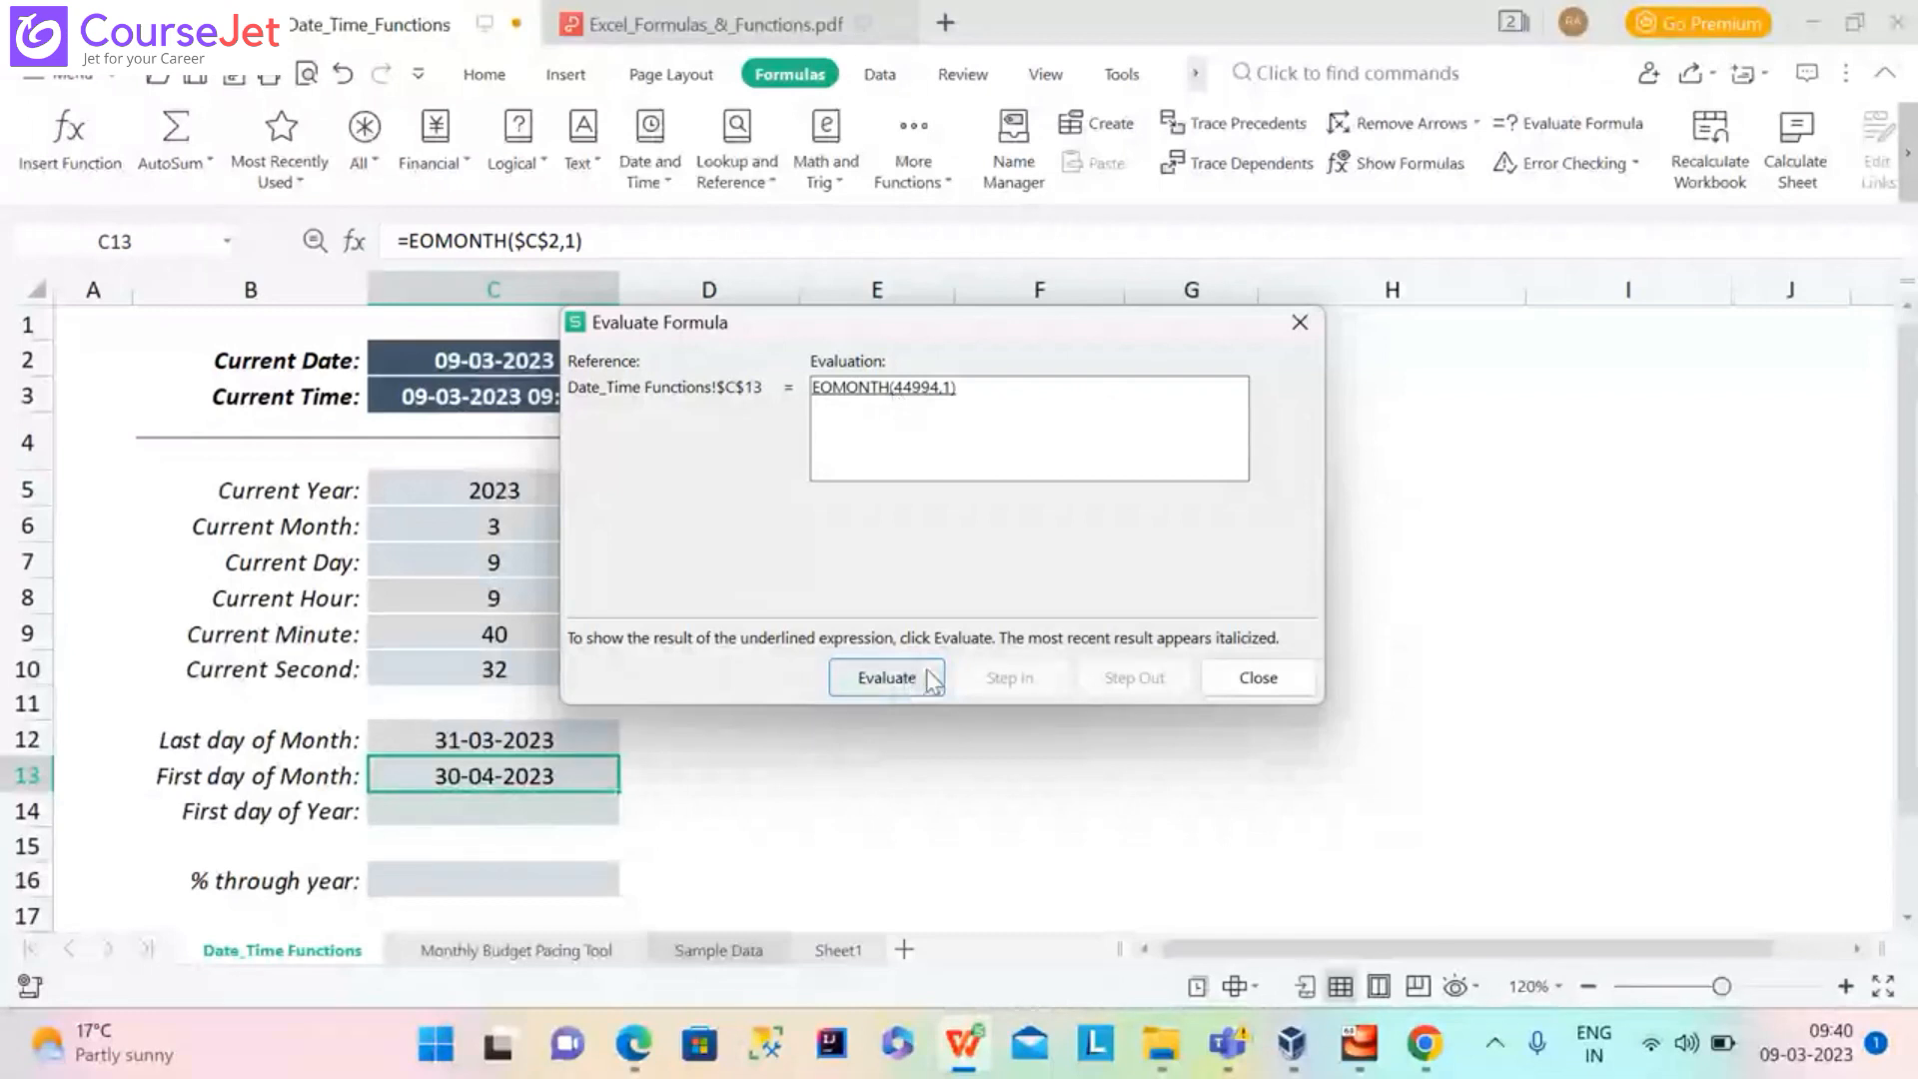
pyautogui.click(933, 682)
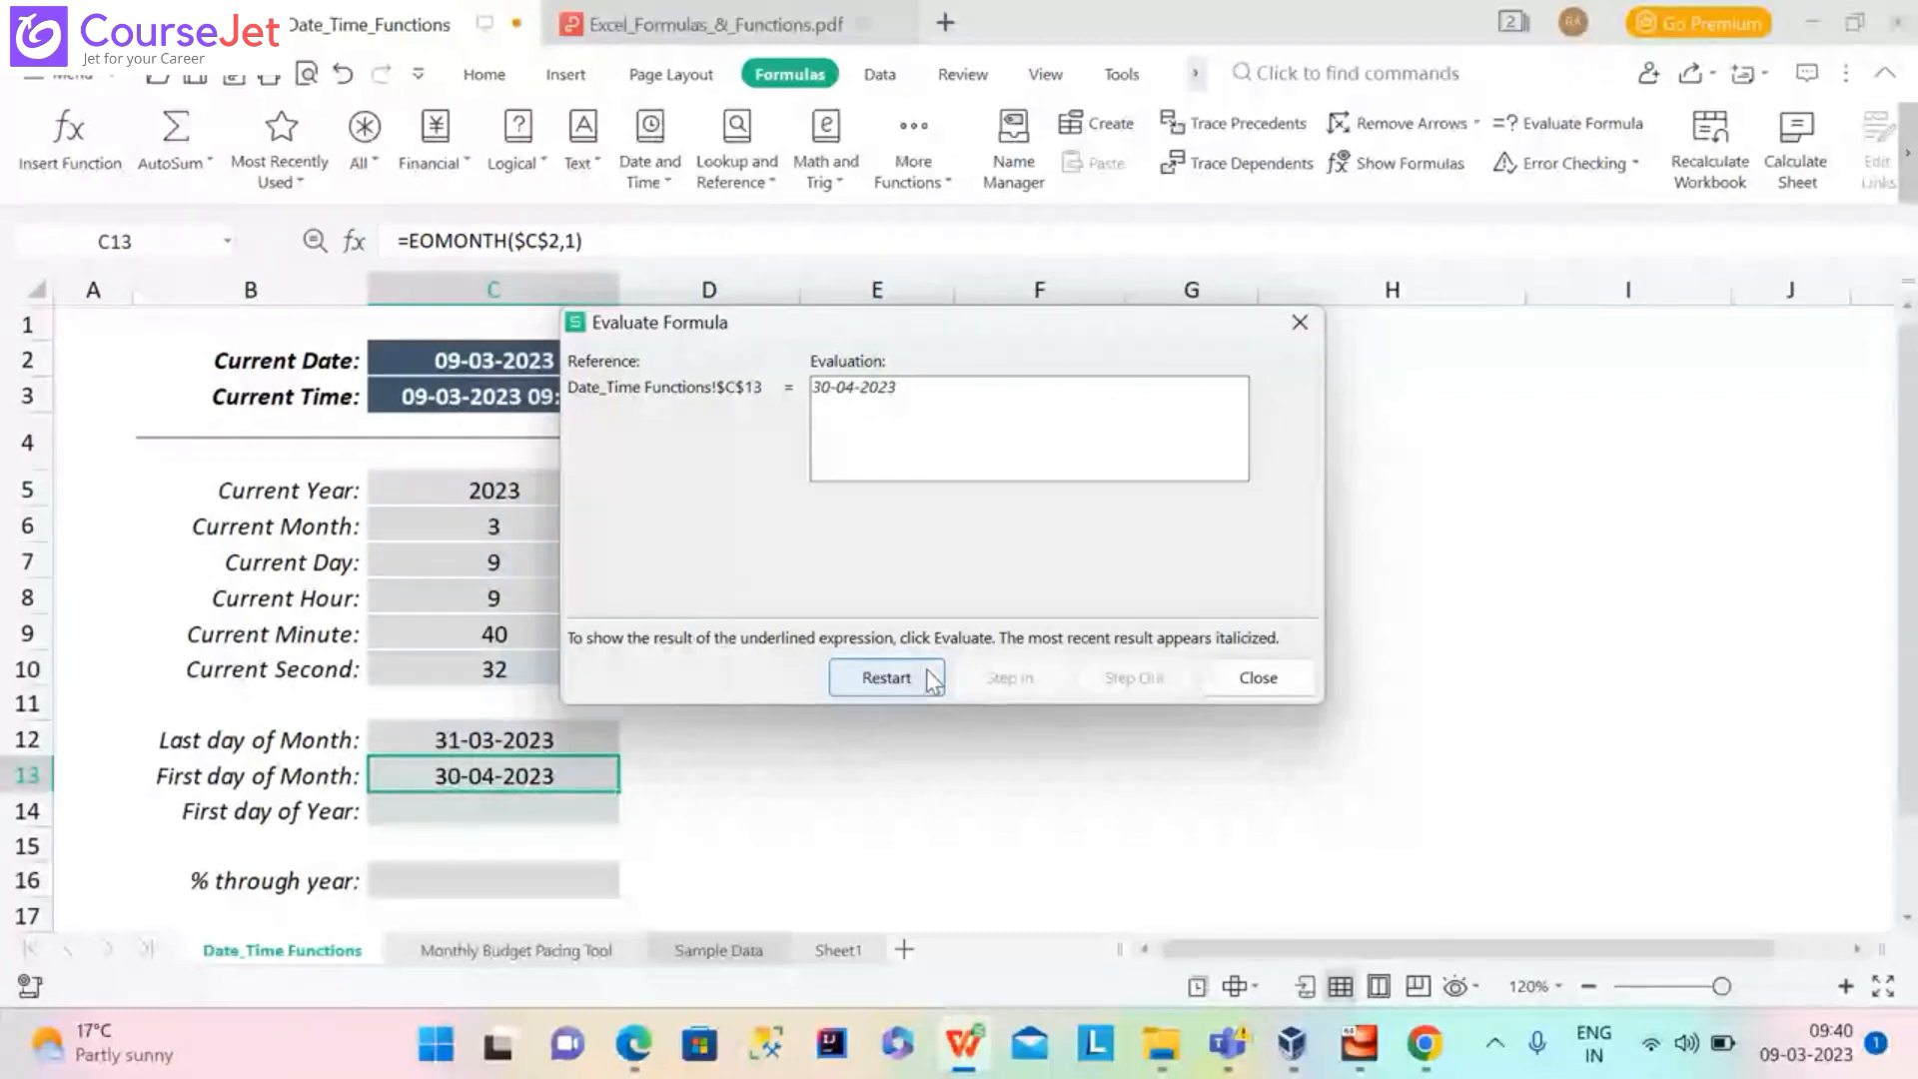
pyautogui.click(1298, 325)
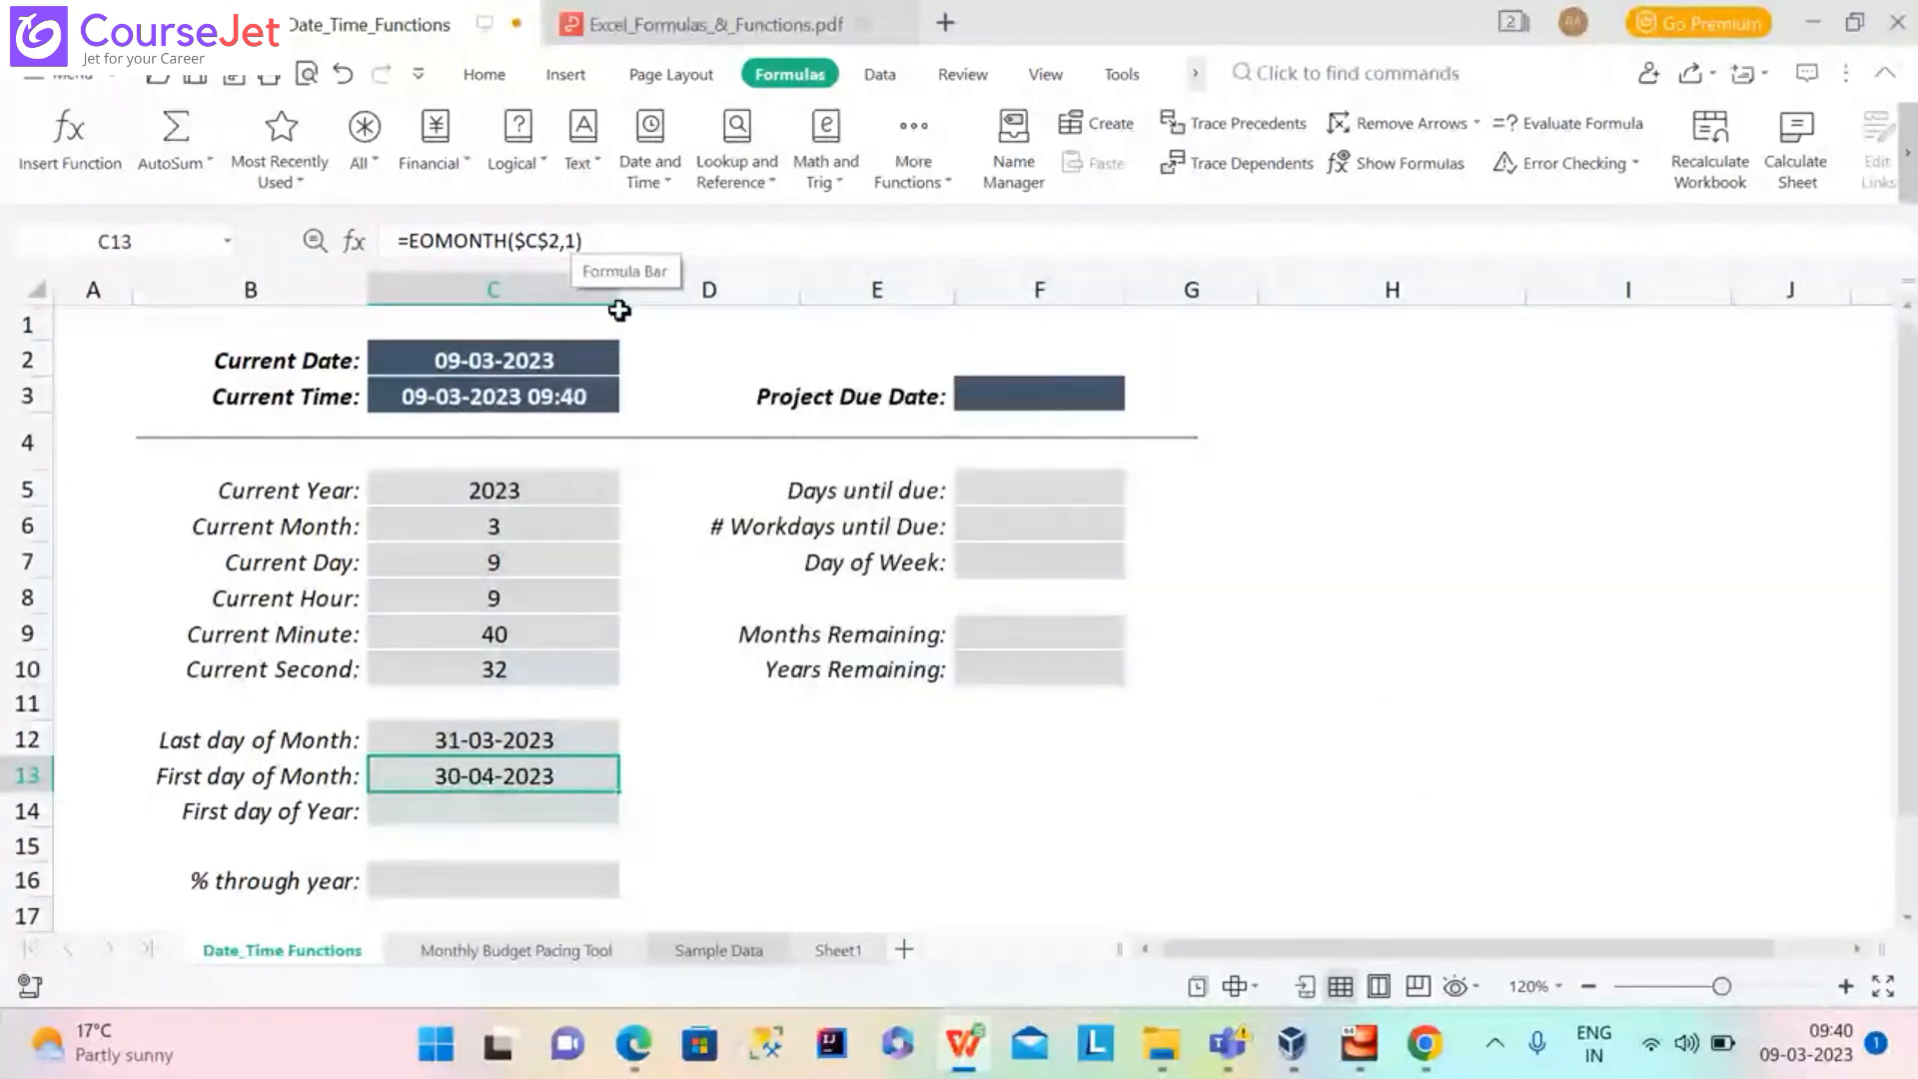
# Change the number of months in the First day of Month formula in cell C13 to -1
pyautogui.click(576, 249)
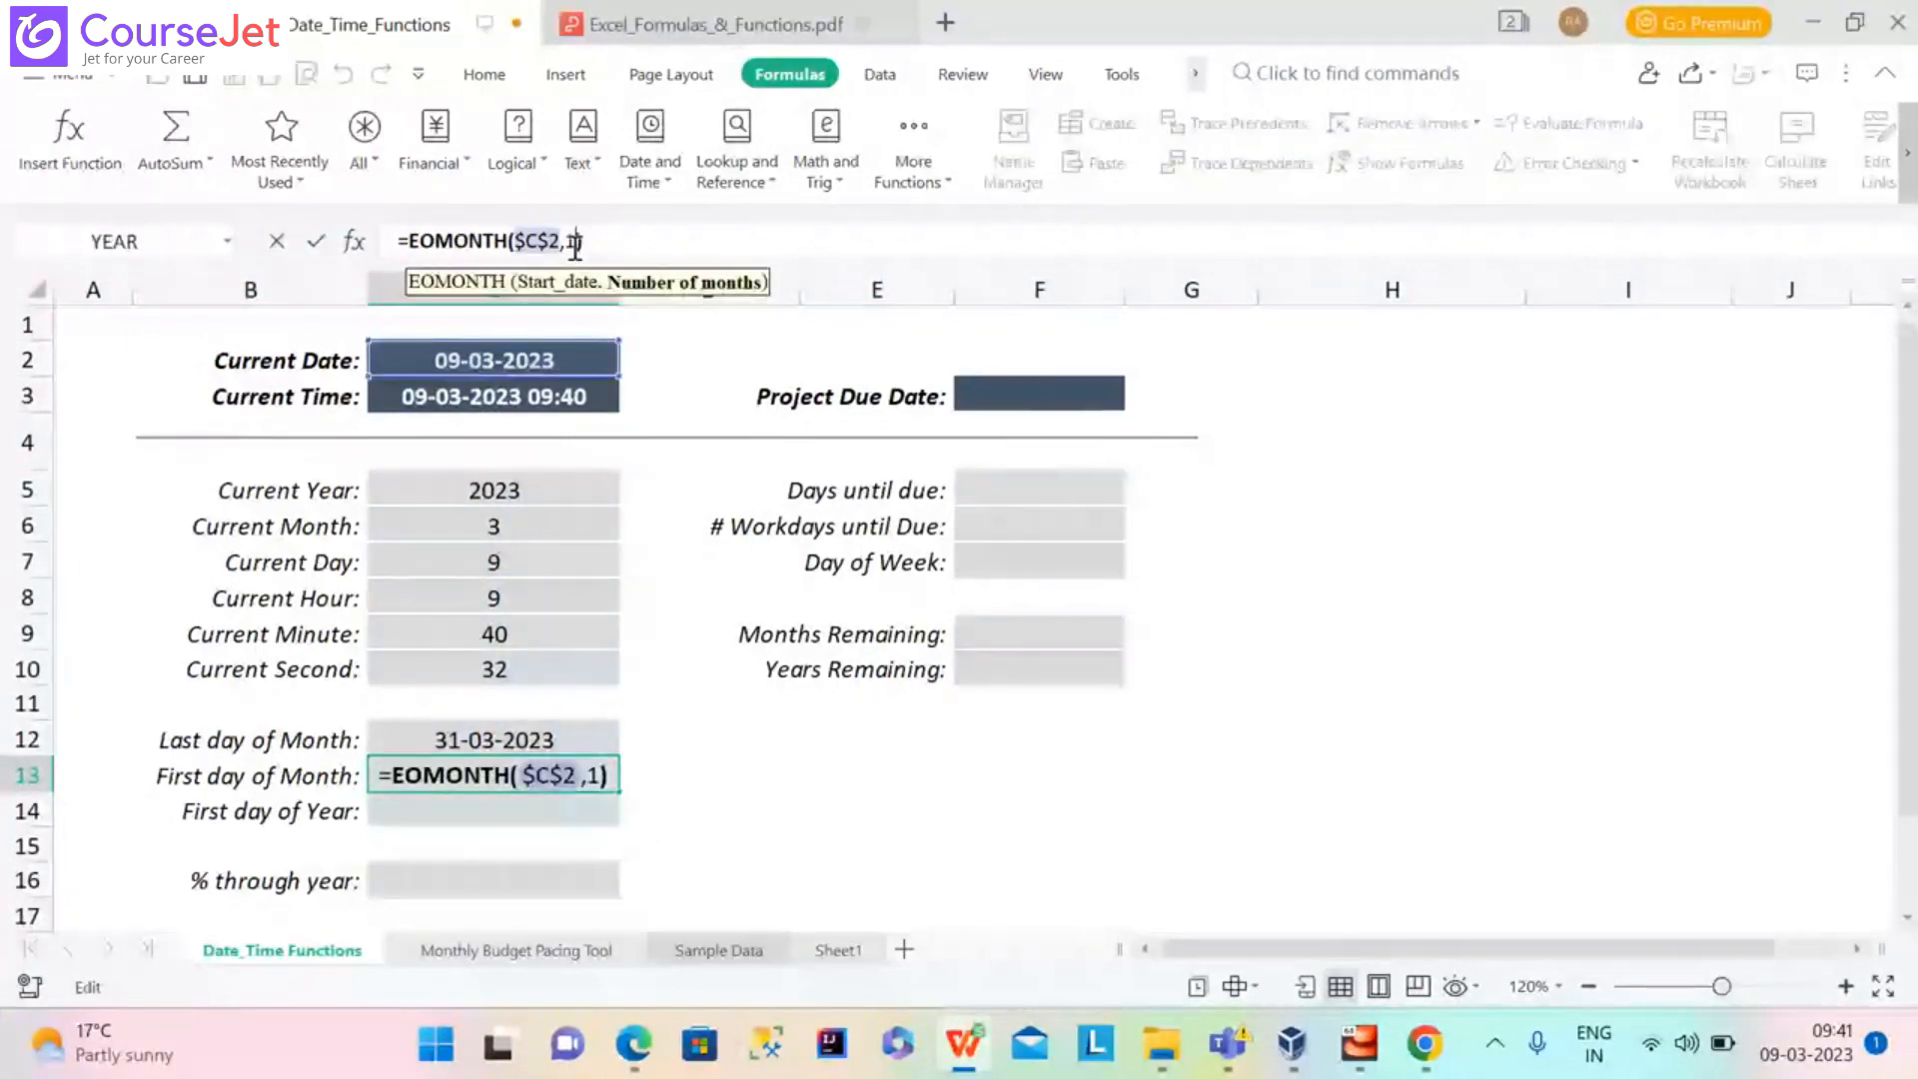
pyautogui.press('BackSpace')
pyautogui.write('-1')
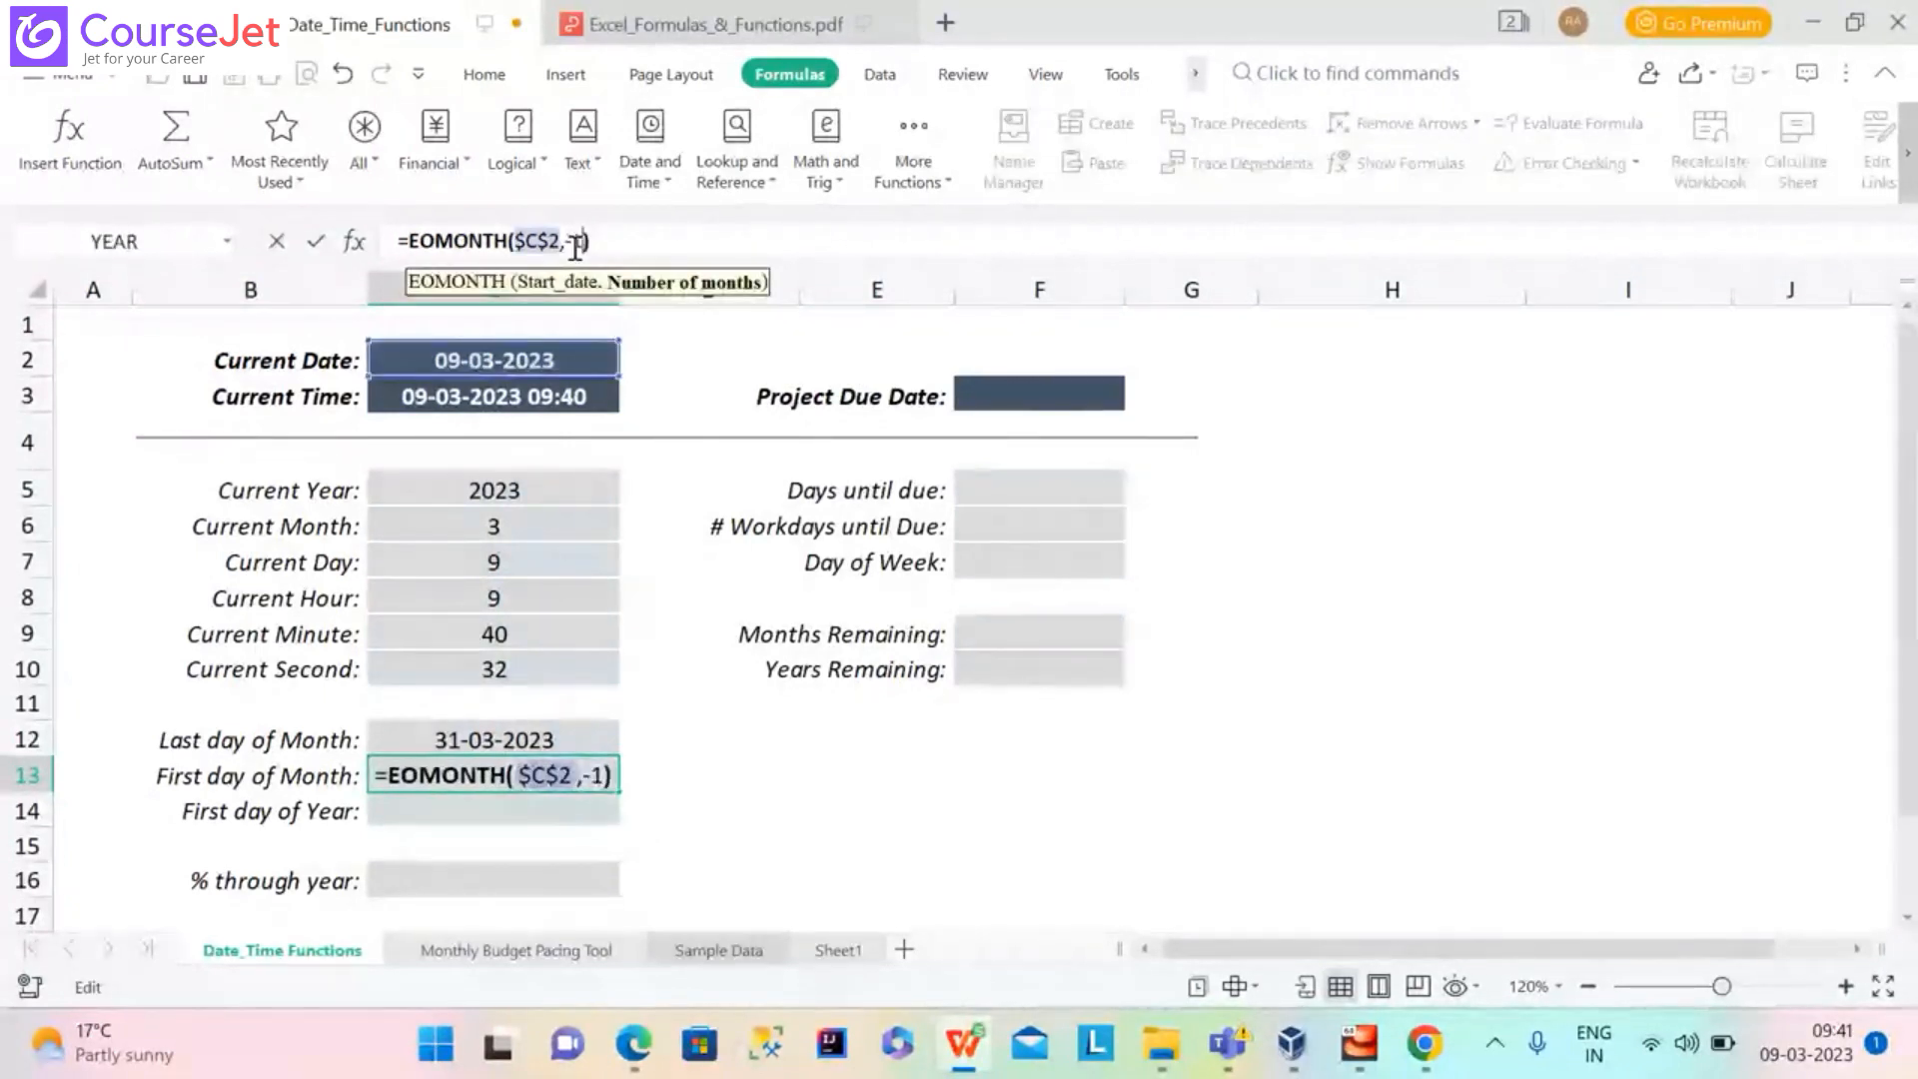
pyautogui.press('Return')
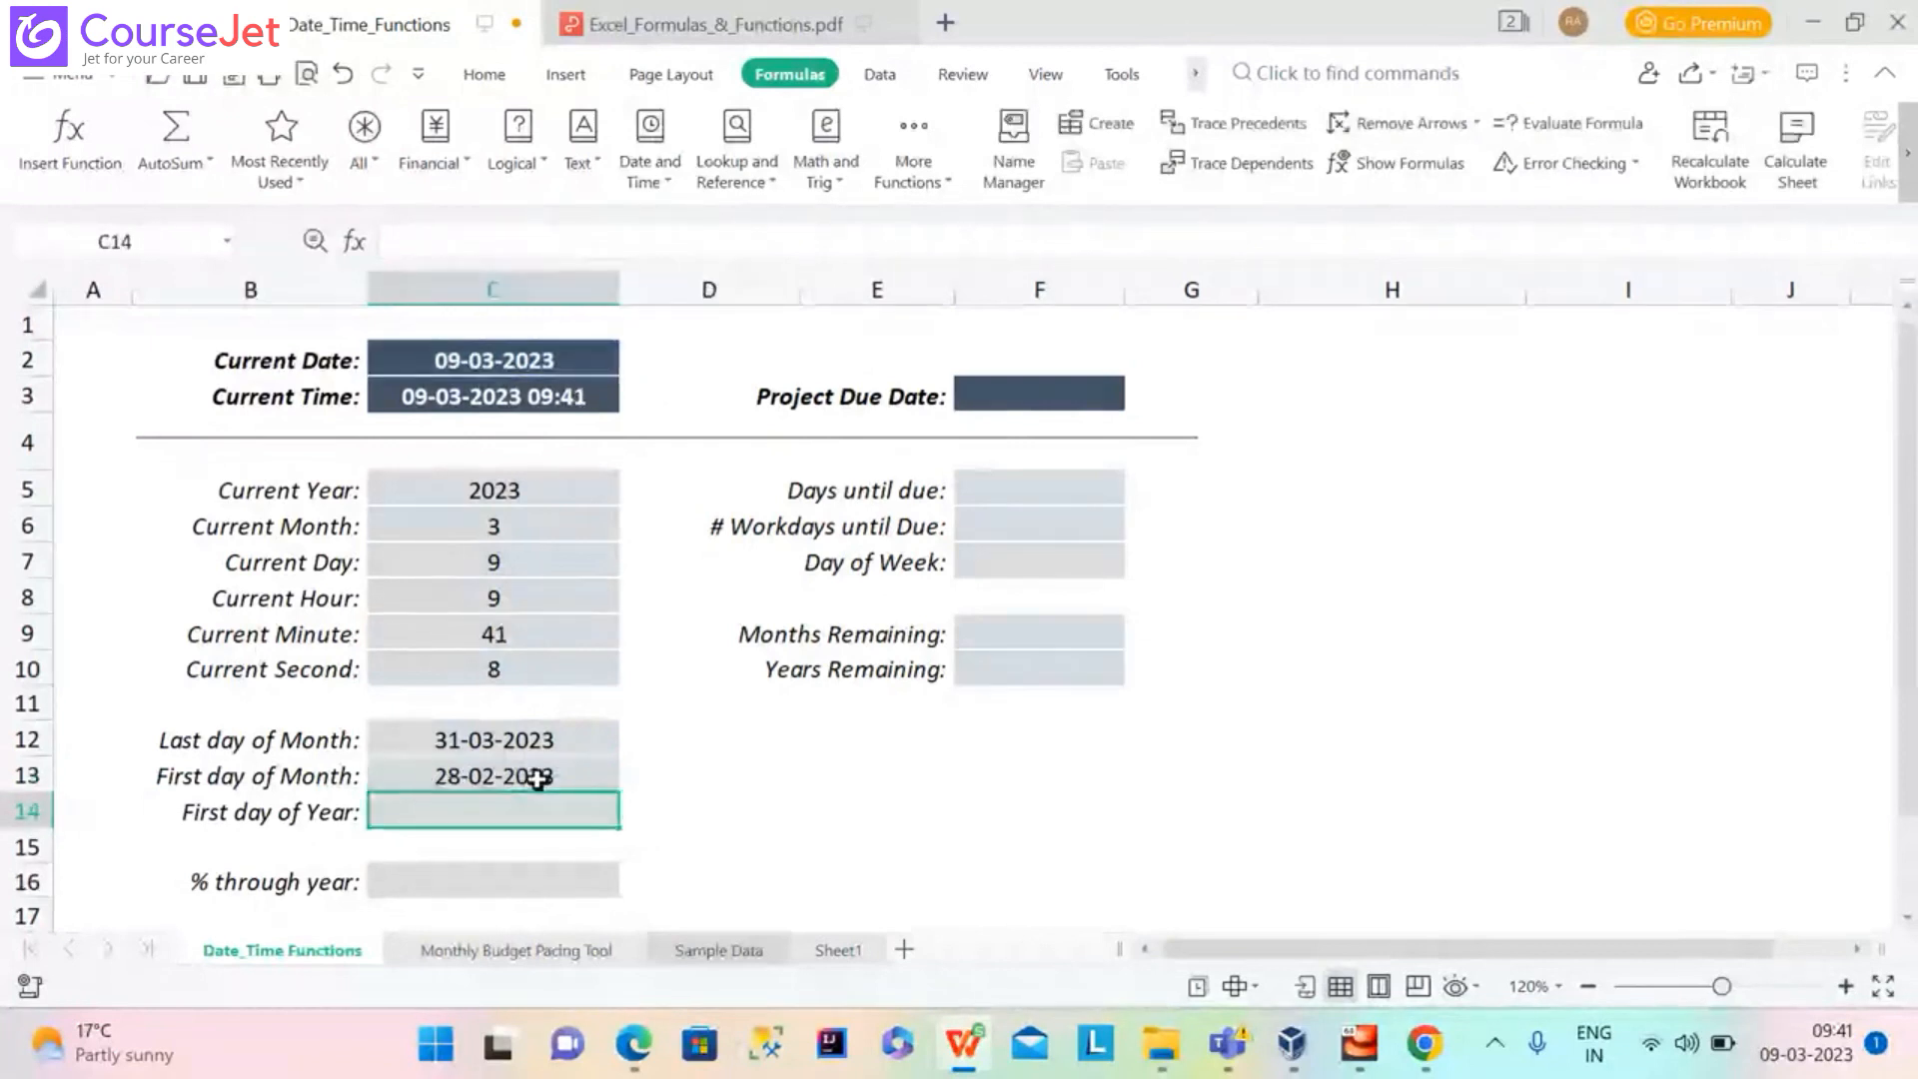
# Append +1 to the First day of Month formula in cell C13, making it =EOMONTH($C$2,-1)+1
pyautogui.click(513, 783)
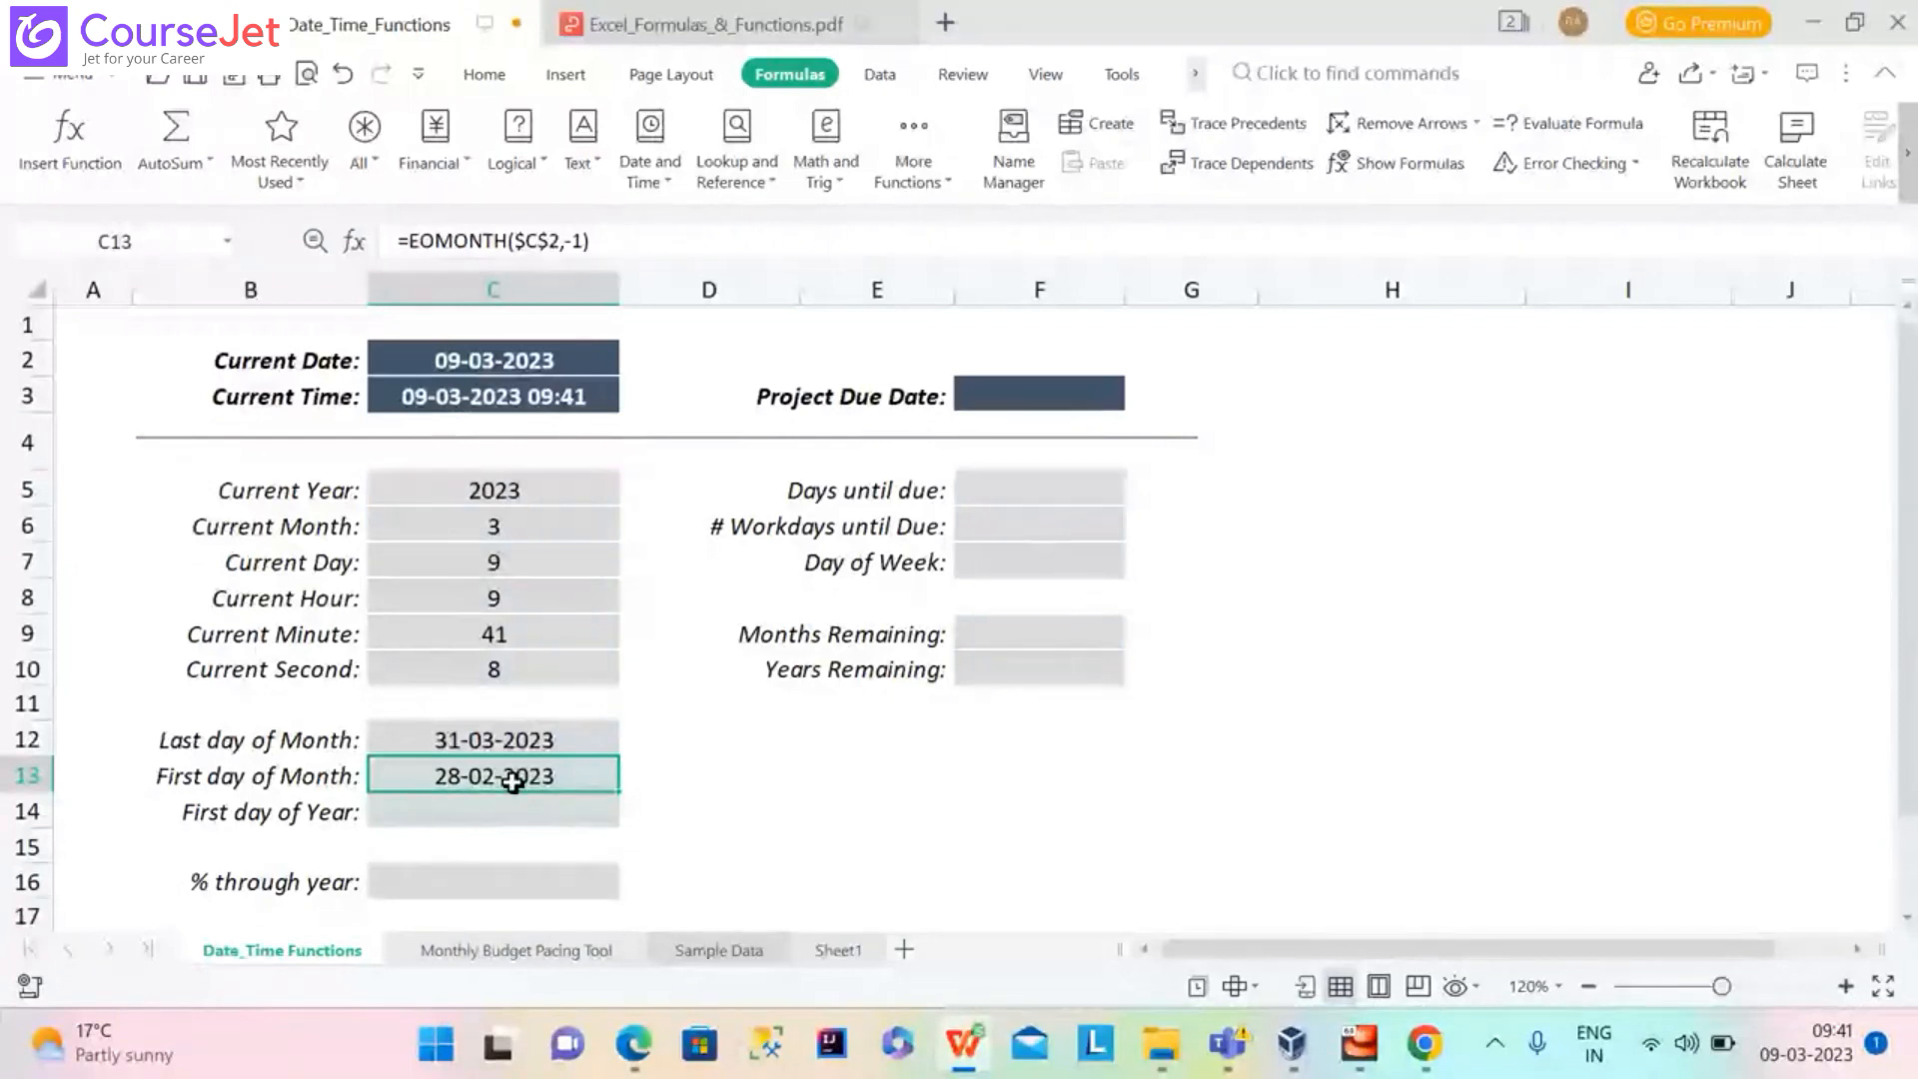
pyautogui.click(622, 238)
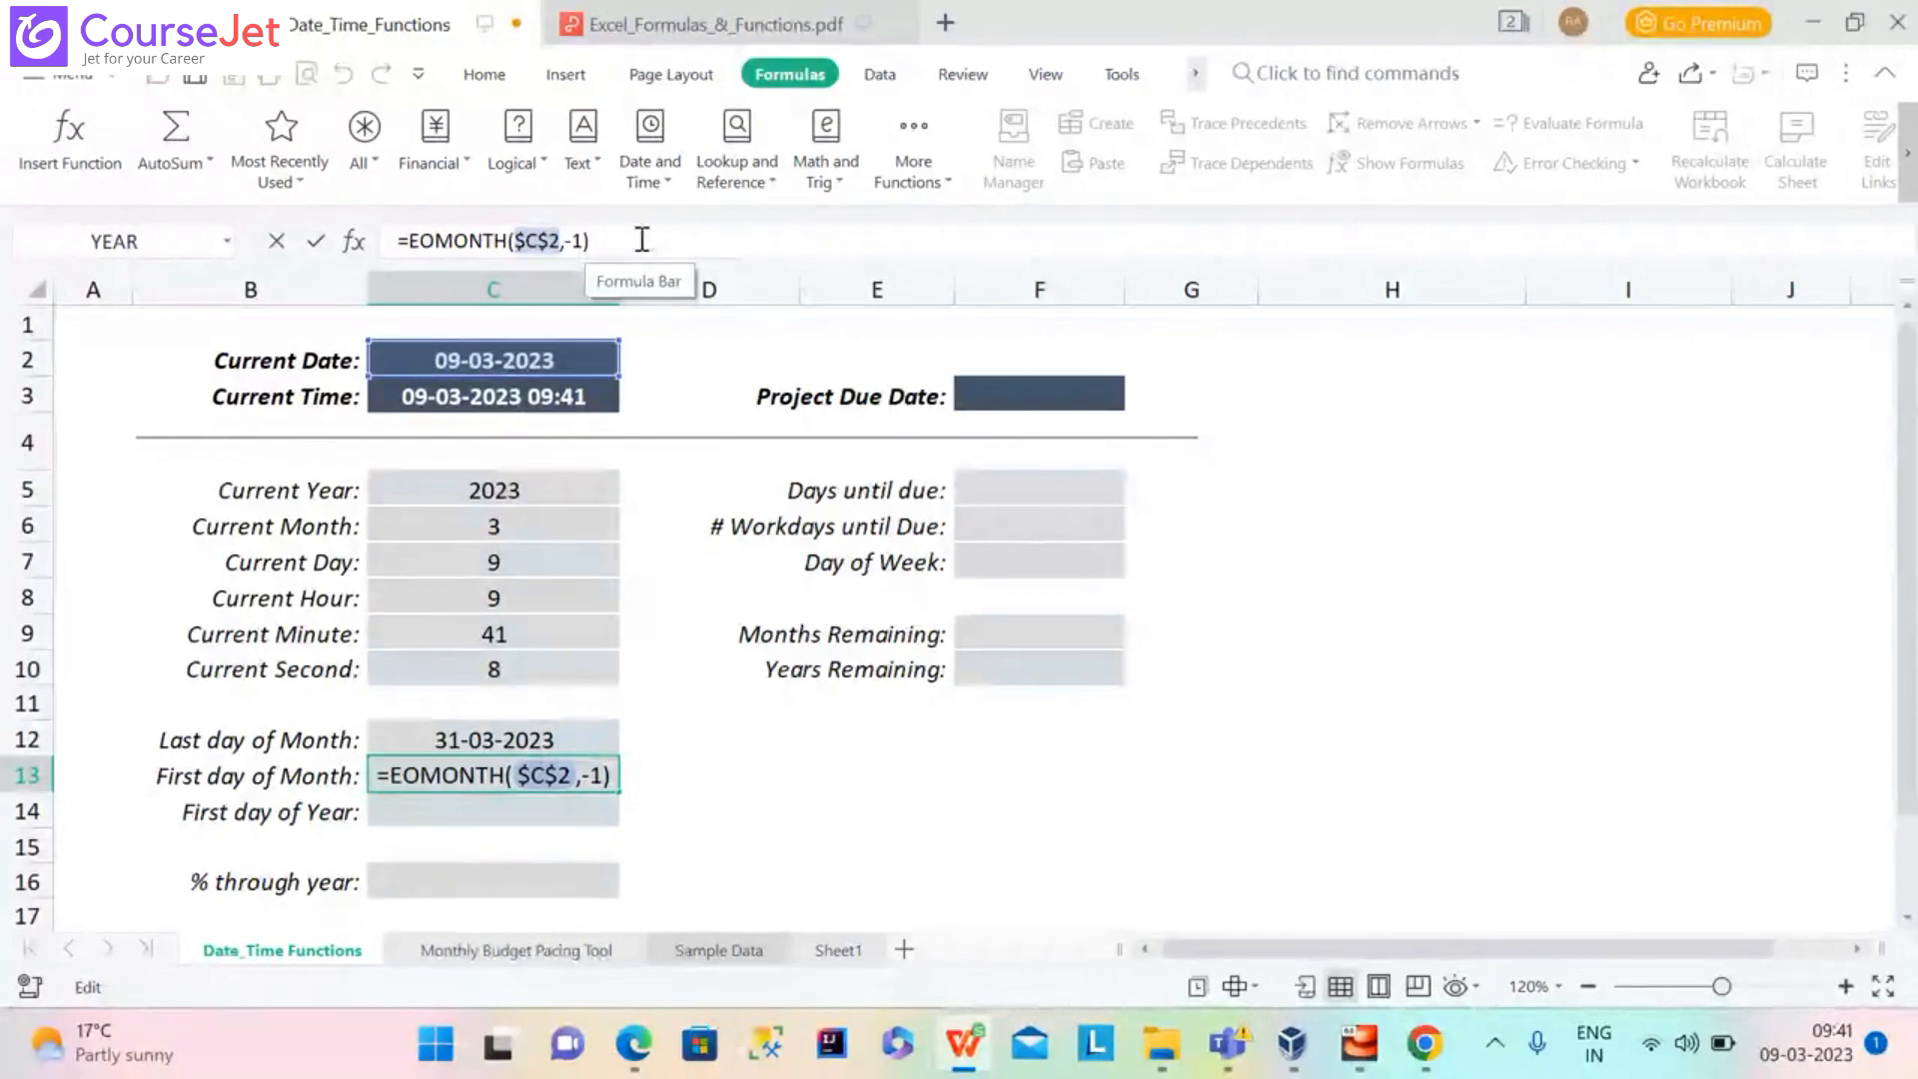
pyautogui.press('Return')
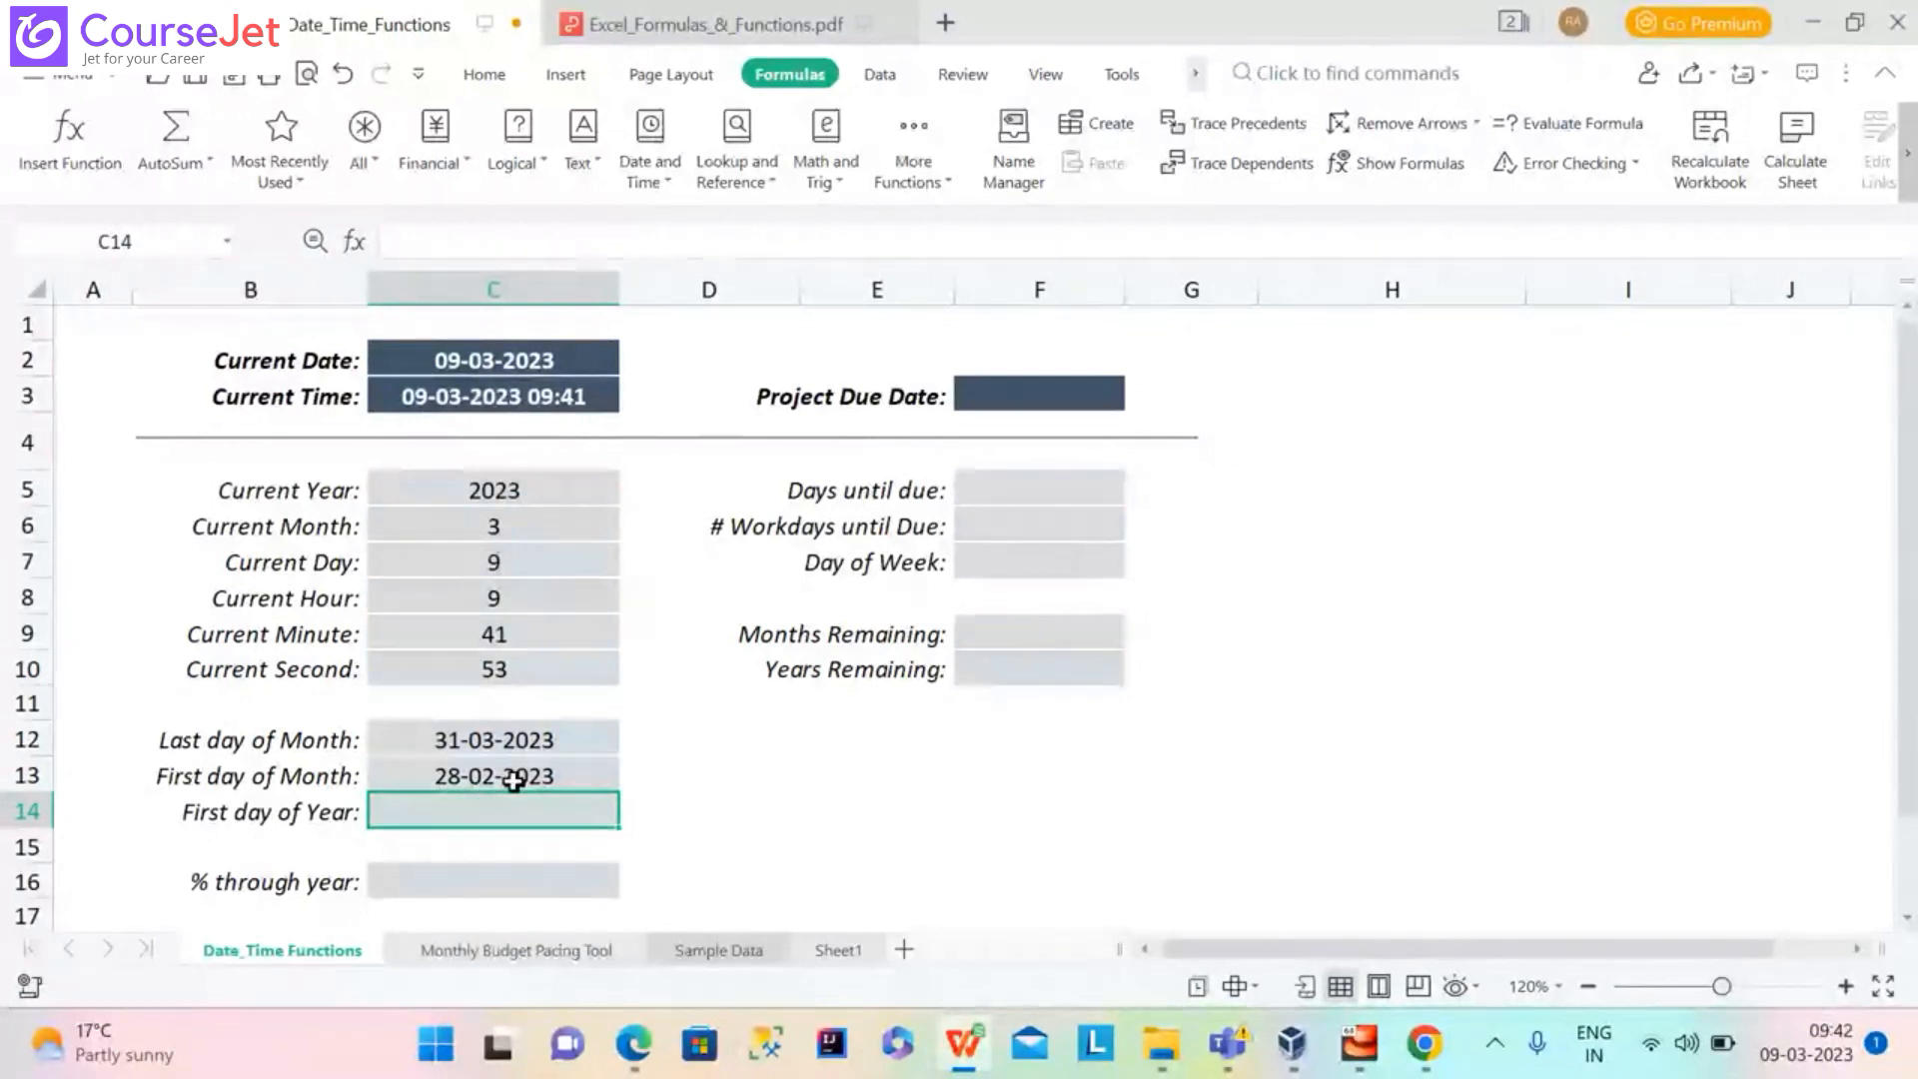
pyautogui.click(513, 782)
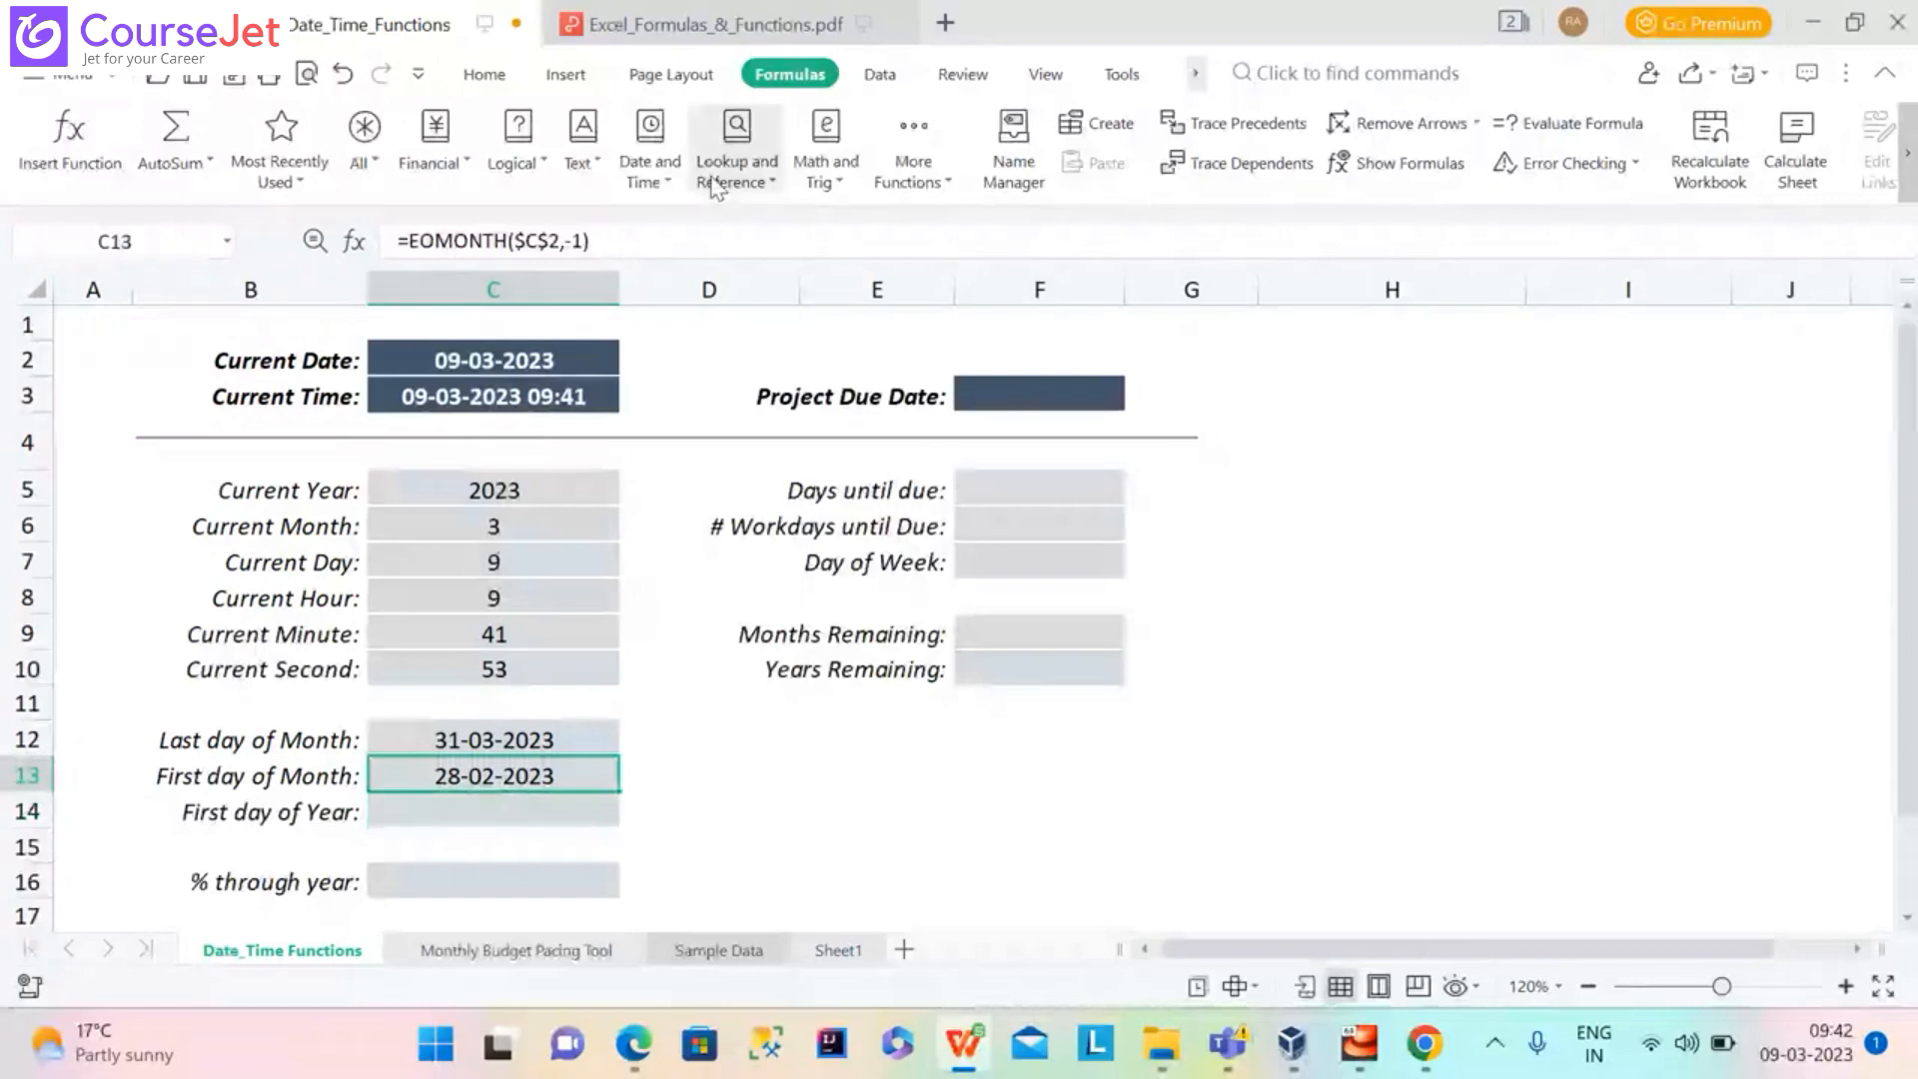
pyautogui.click(647, 238)
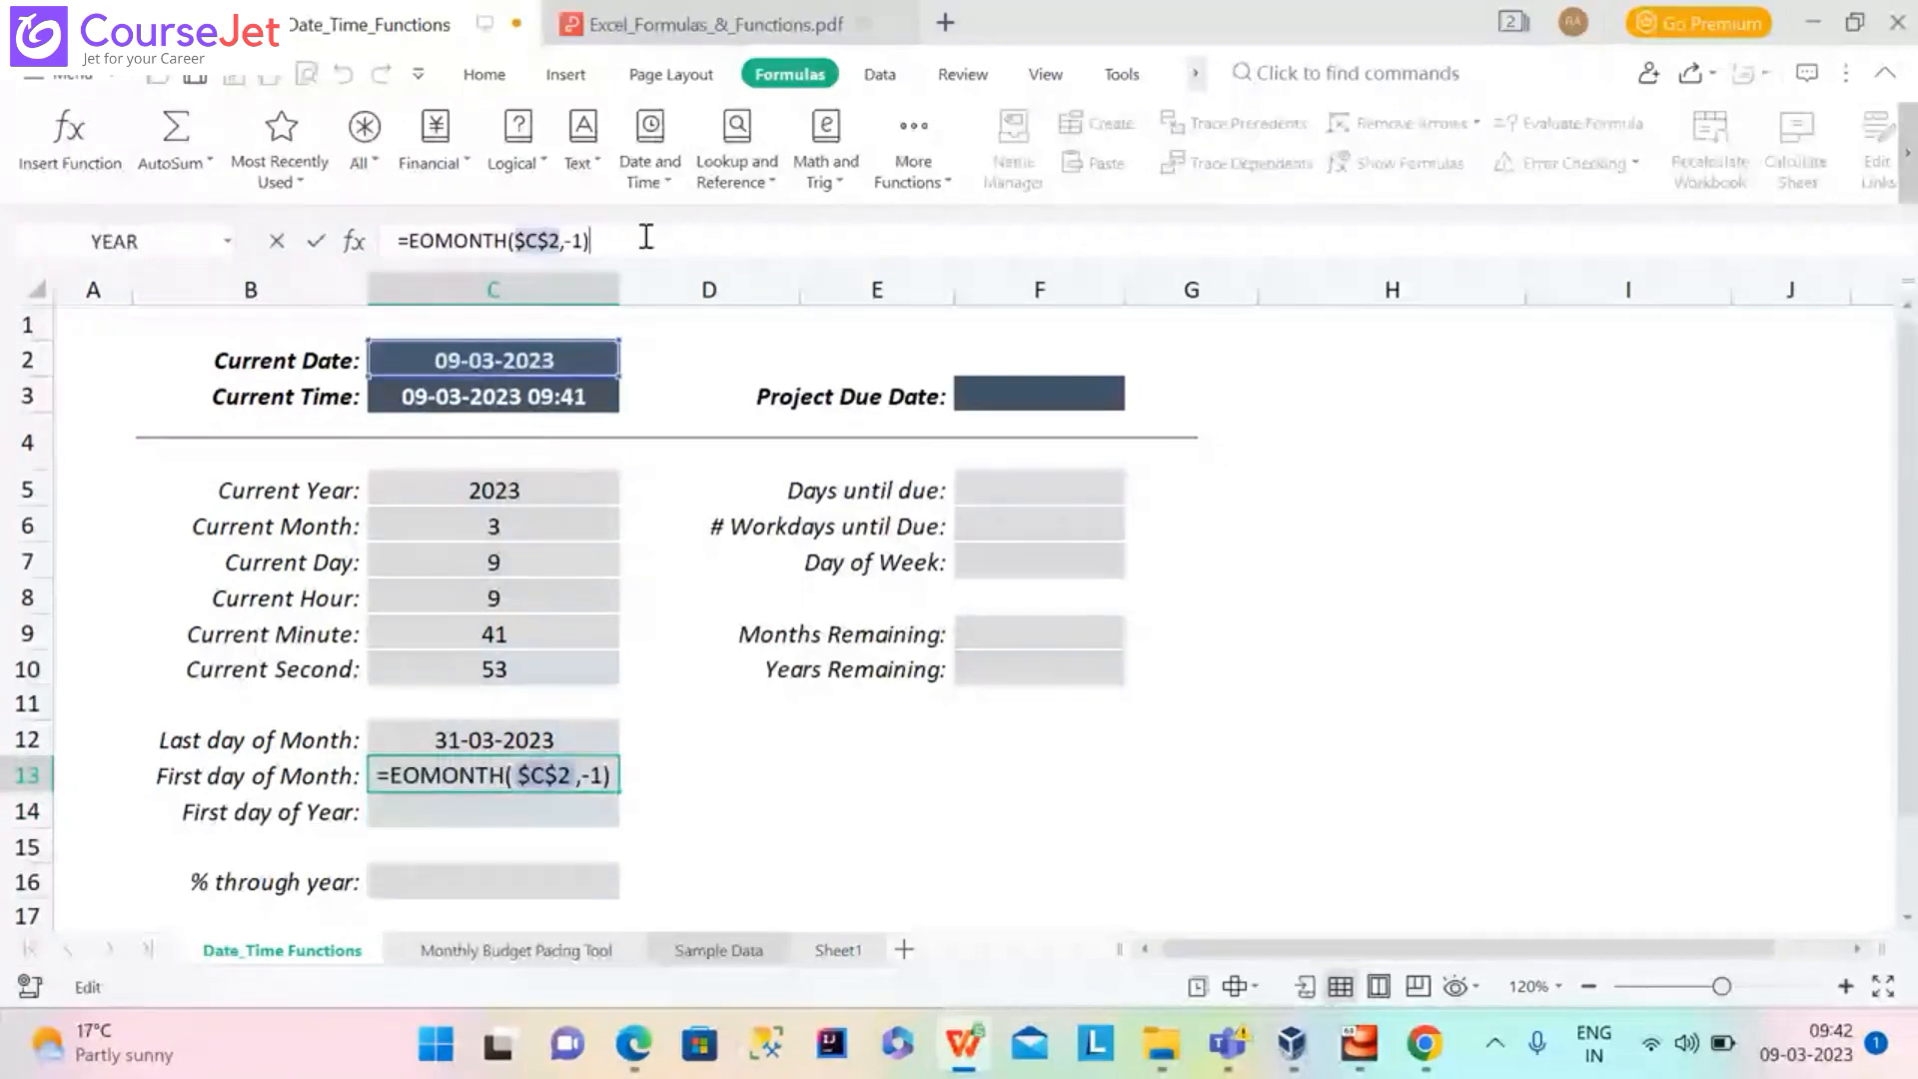
pyautogui.write('+1')
pyautogui.press('Return')
# Copy the full First day of Month formula from cell C13 into the First day of Year cell C14
pyautogui.click(551, 780)
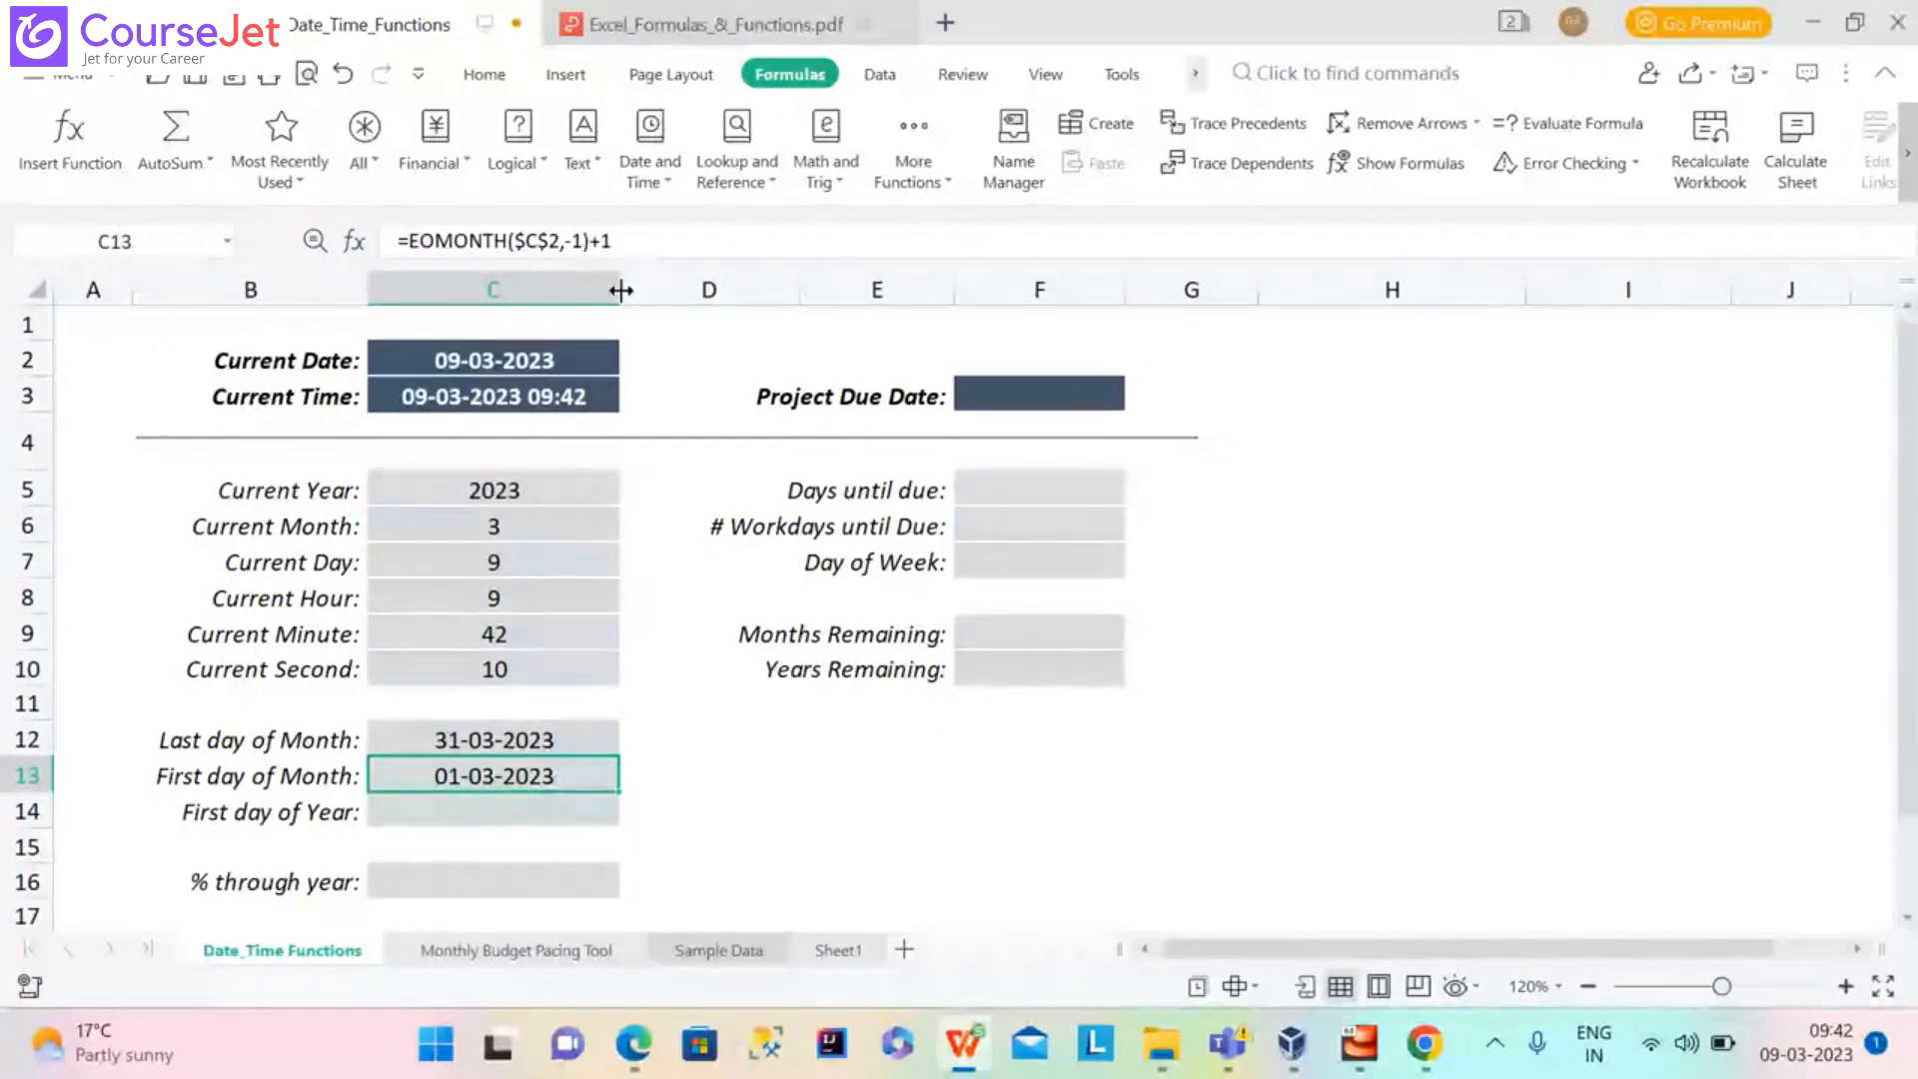
pyautogui.click(651, 236)
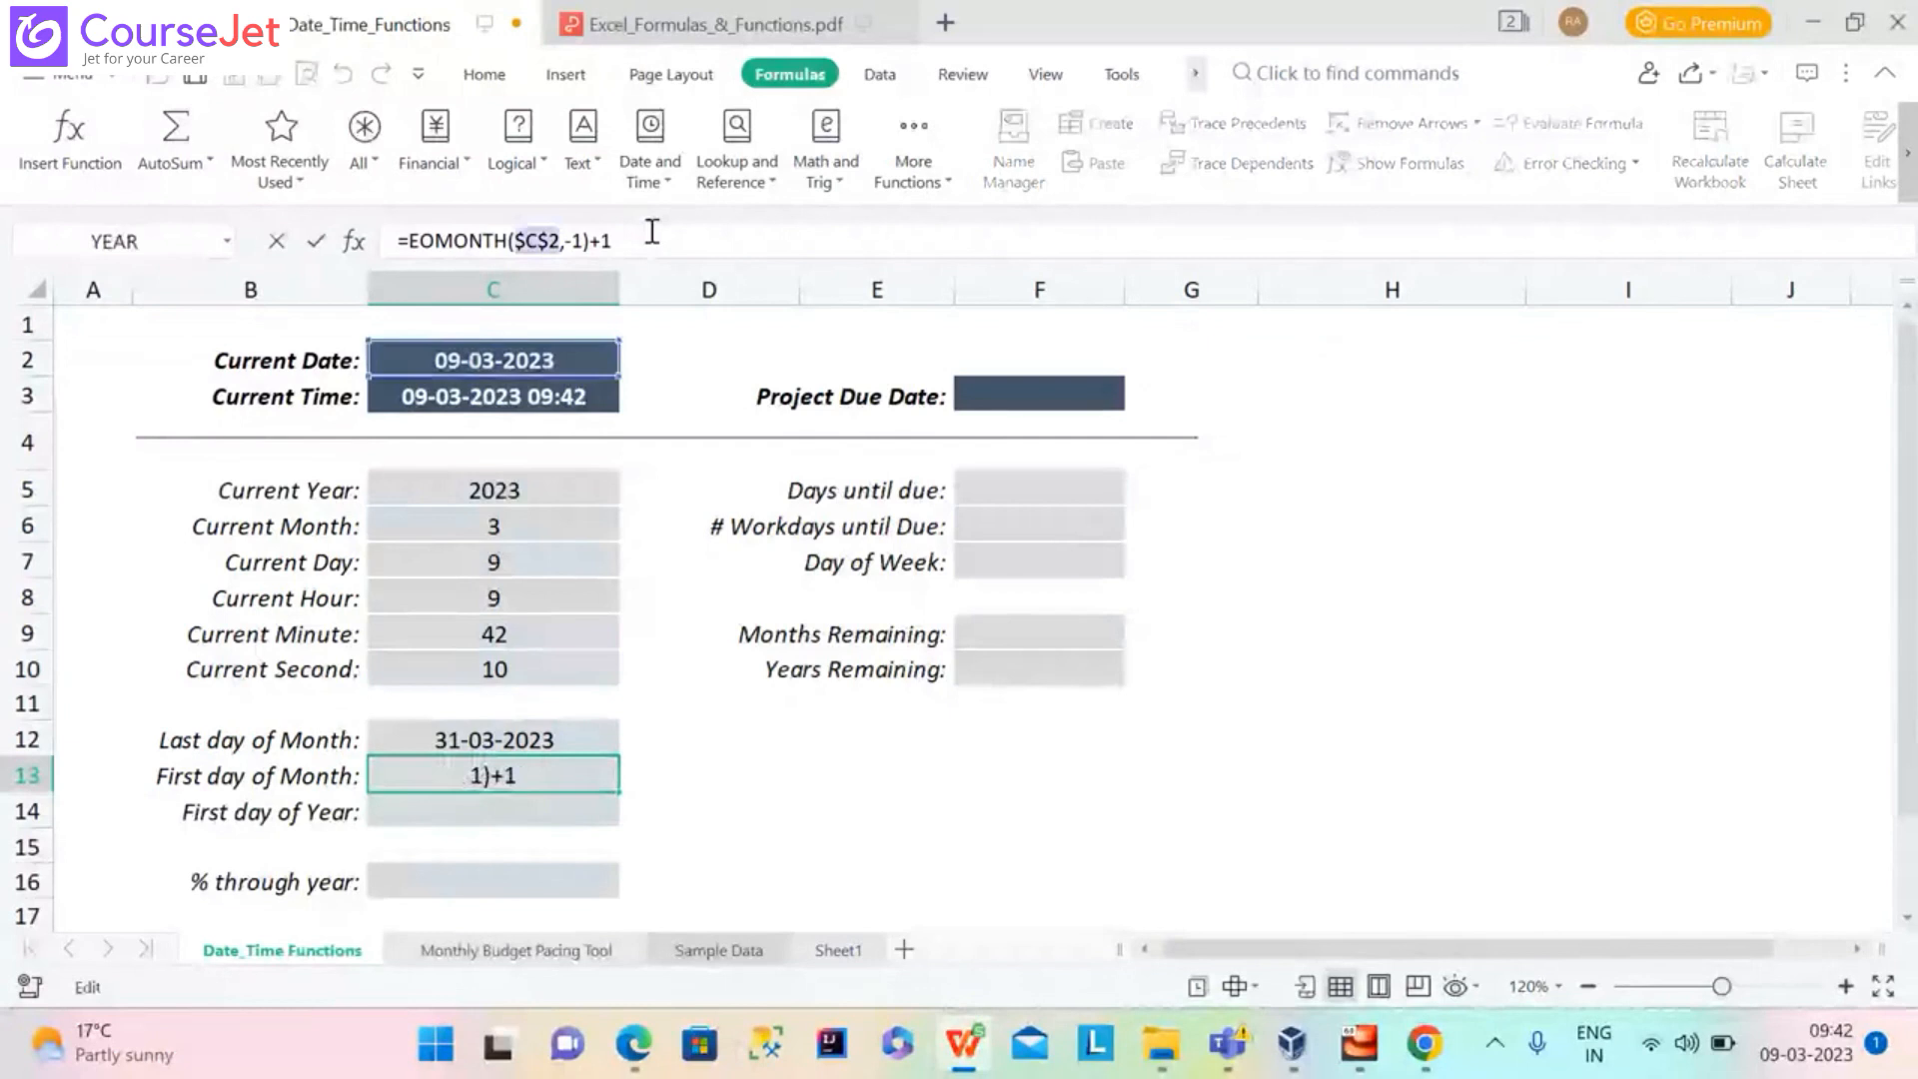
pyautogui.hotkey('ctrl', 'a')
pyautogui.hotkey('ctrl', 'c')
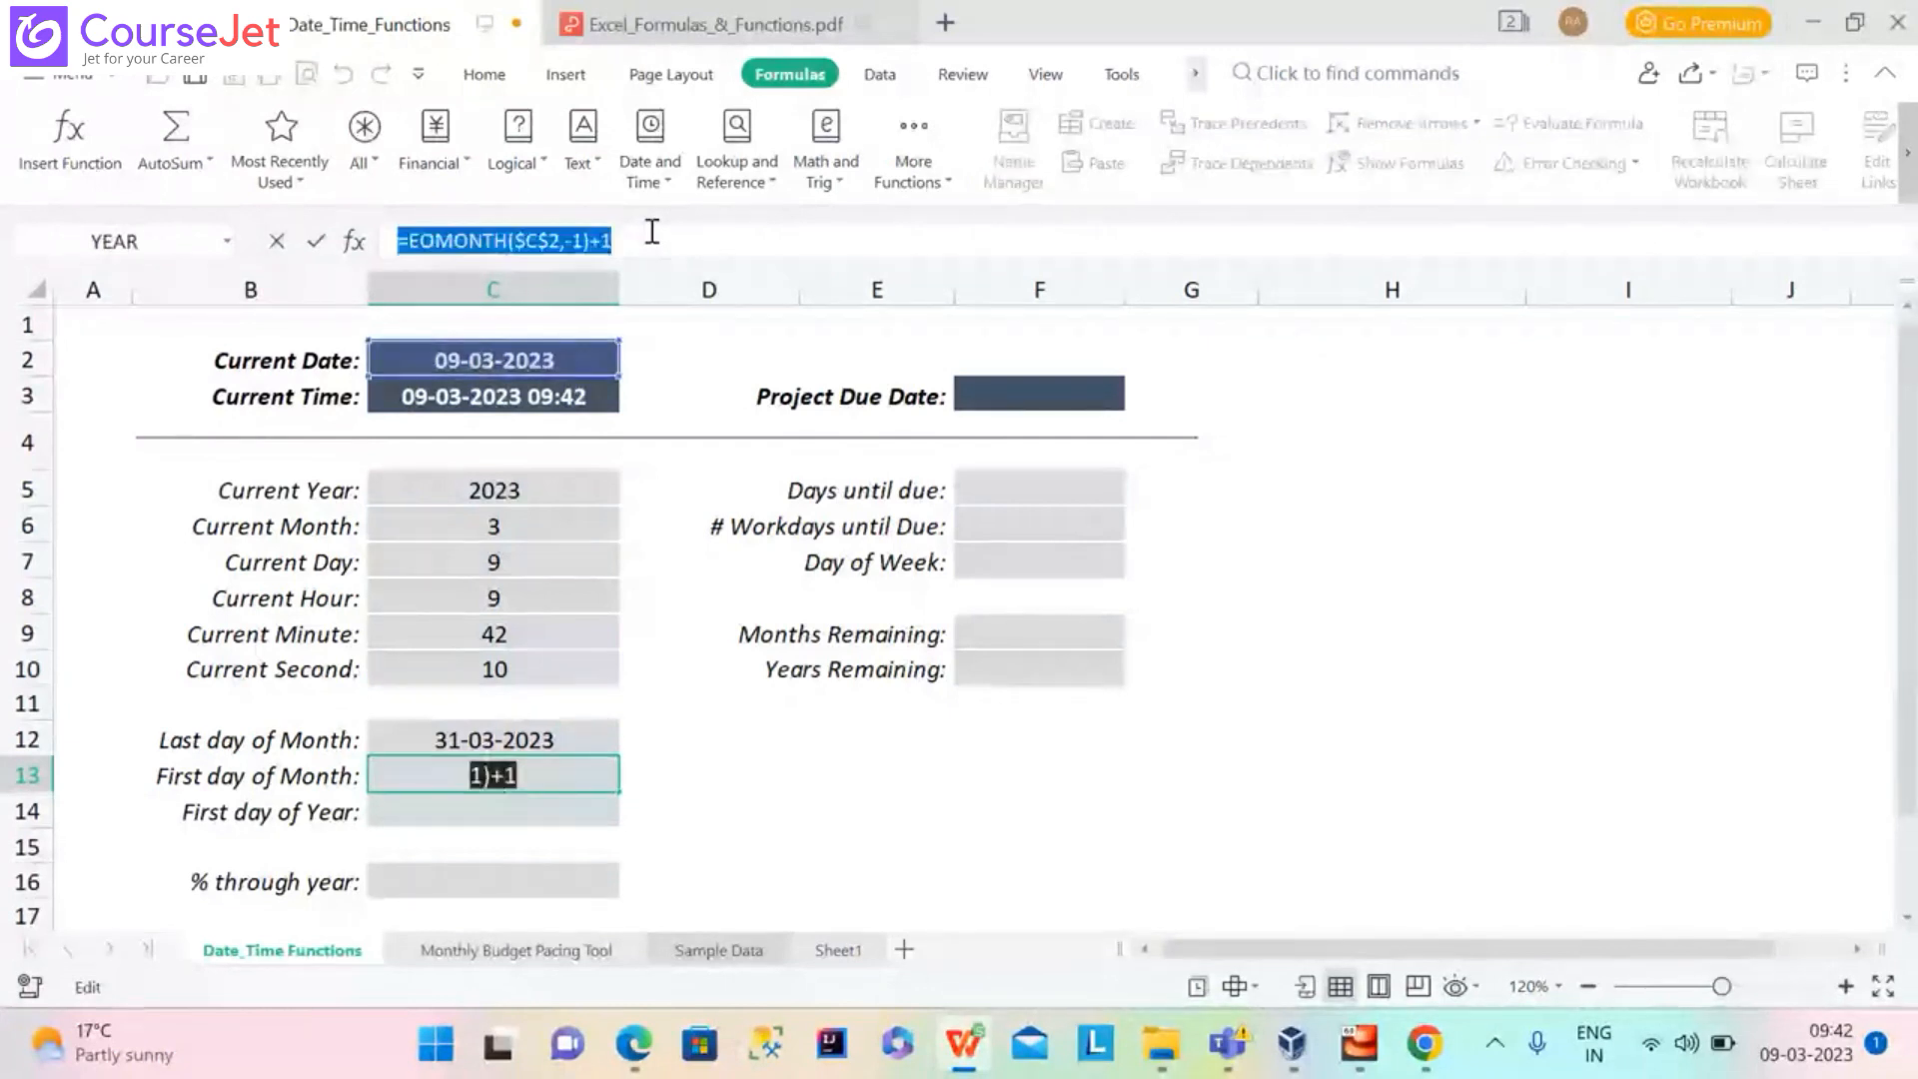
pyautogui.press('Return')
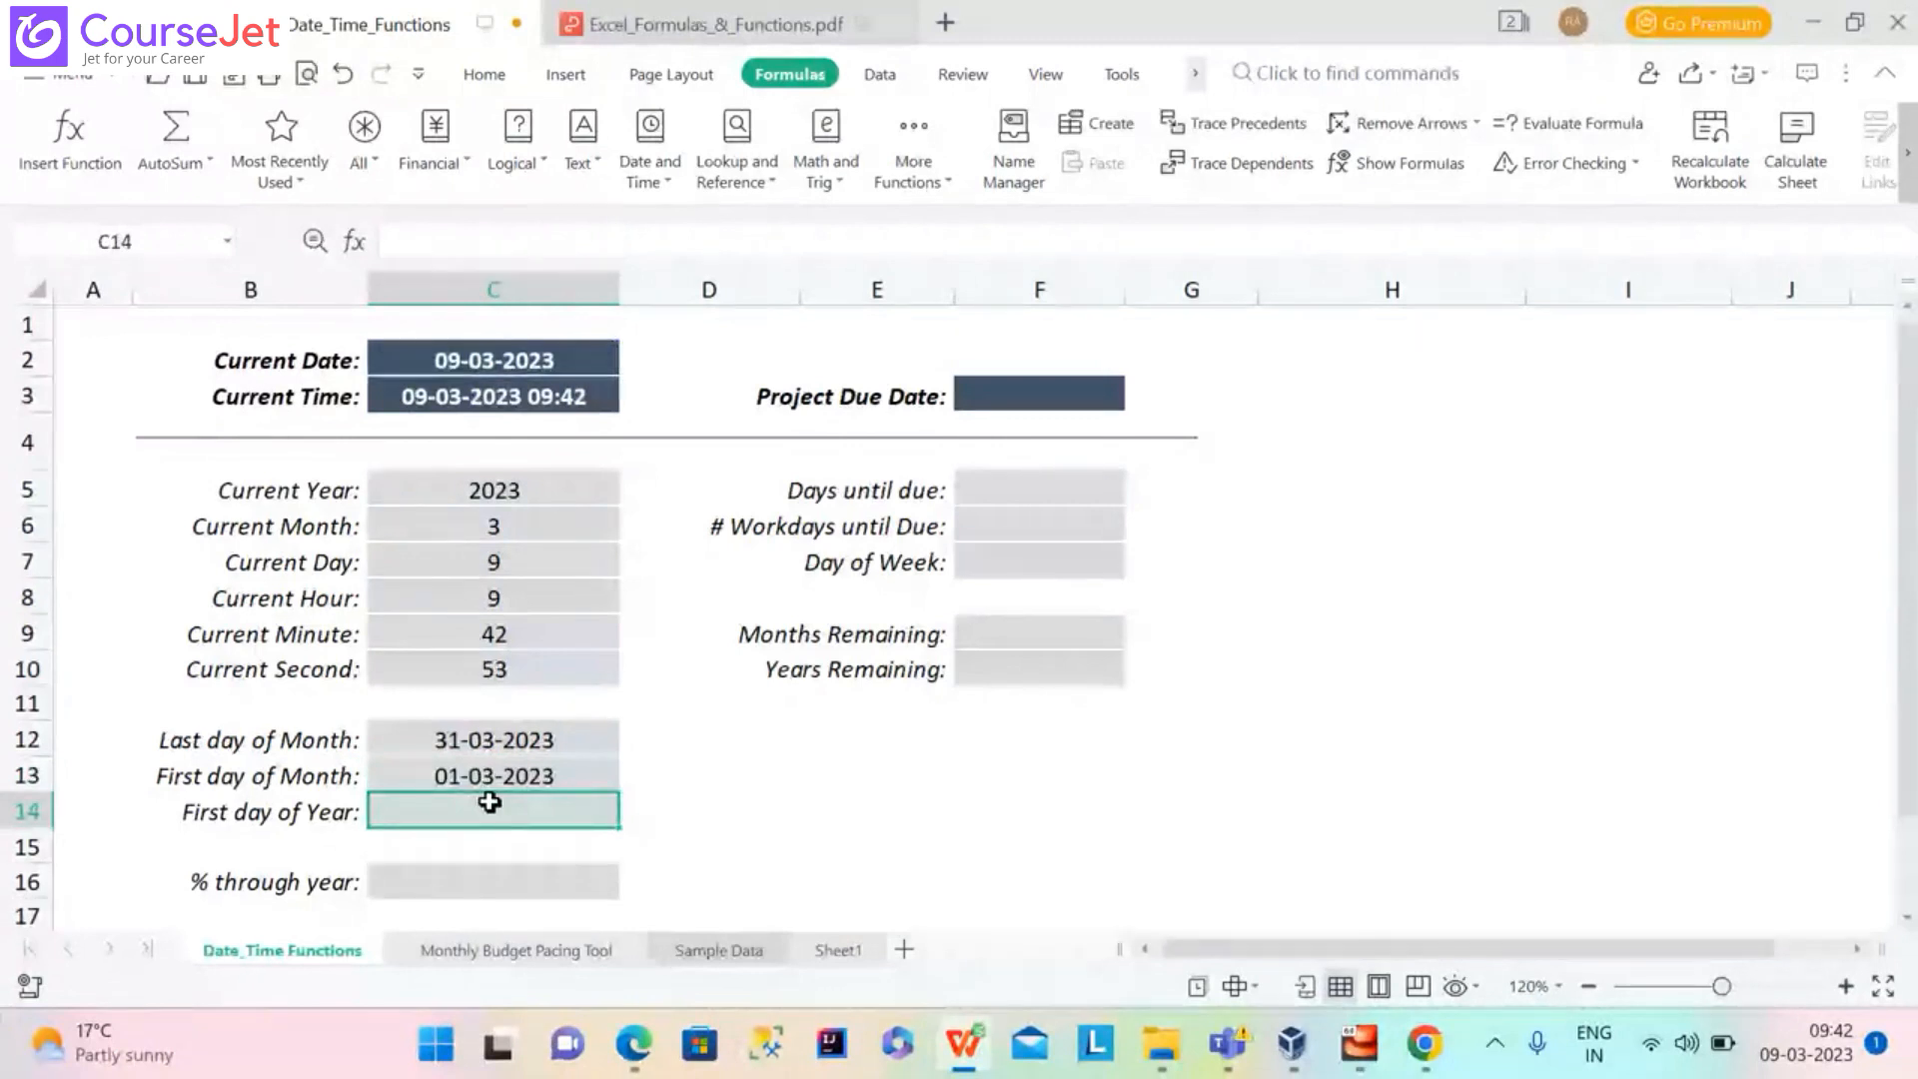
pyautogui.hotkey('ctrl', 'v')
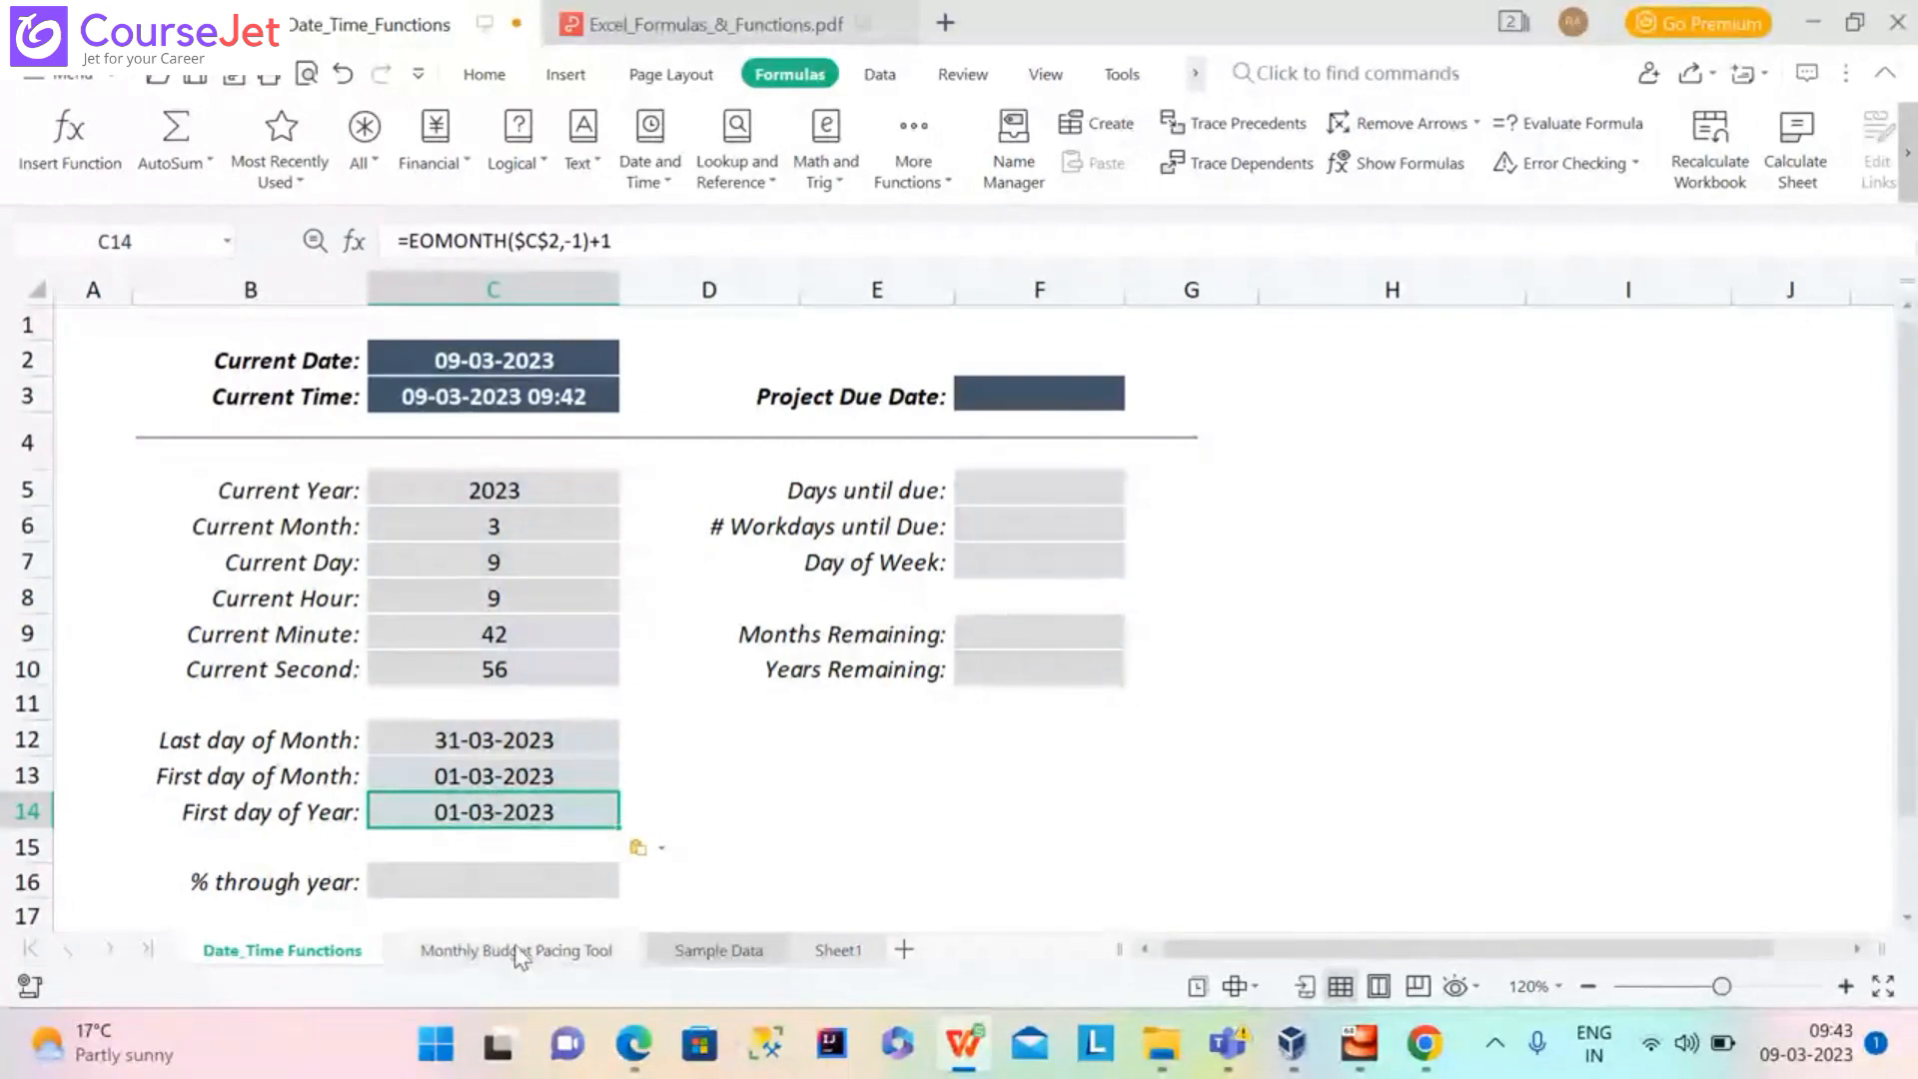
# Change the First day of Year formula in cell C14 to =EOMONTH($C$2,3), removing the added day
pyautogui.click(583, 243)
pyautogui.press('BackSpace')
pyautogui.press('BackSpace')
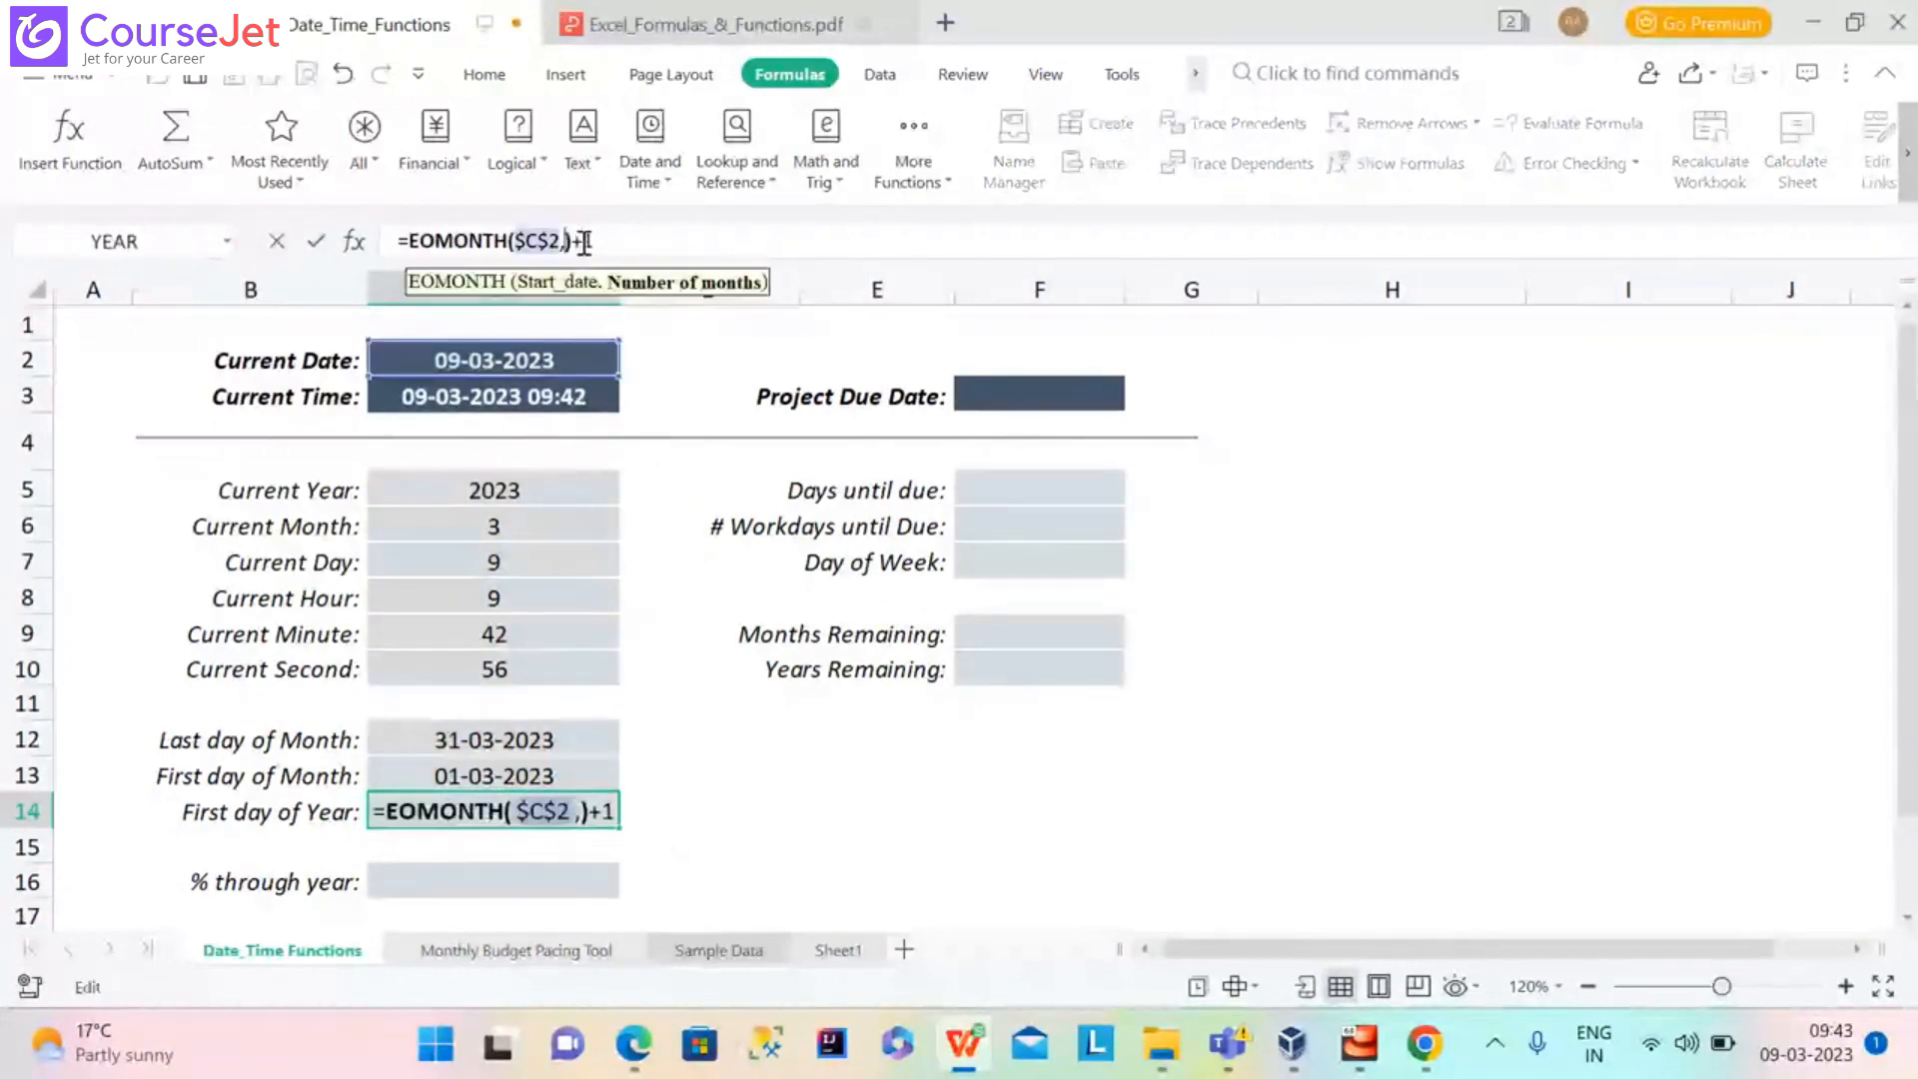
pyautogui.write('3')
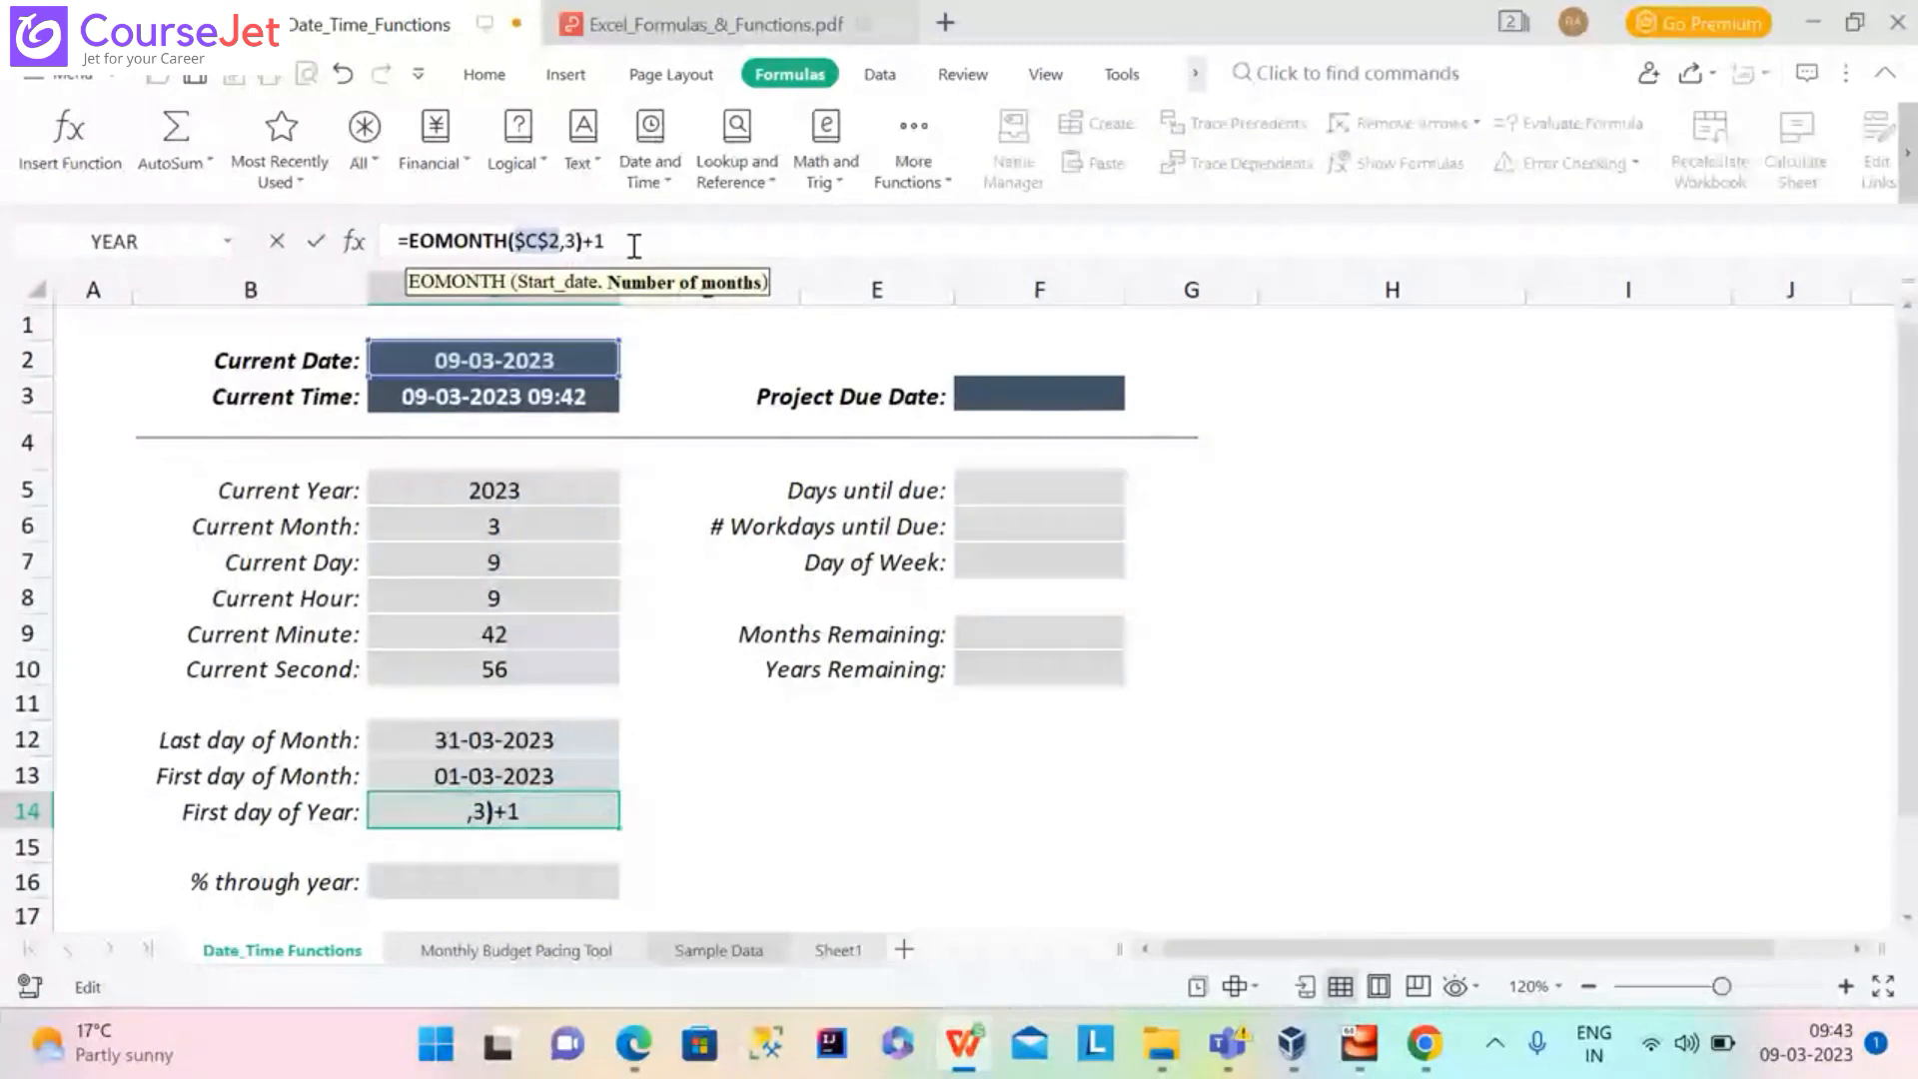
pyautogui.press('BackSpace')
pyautogui.press('BackSpace')
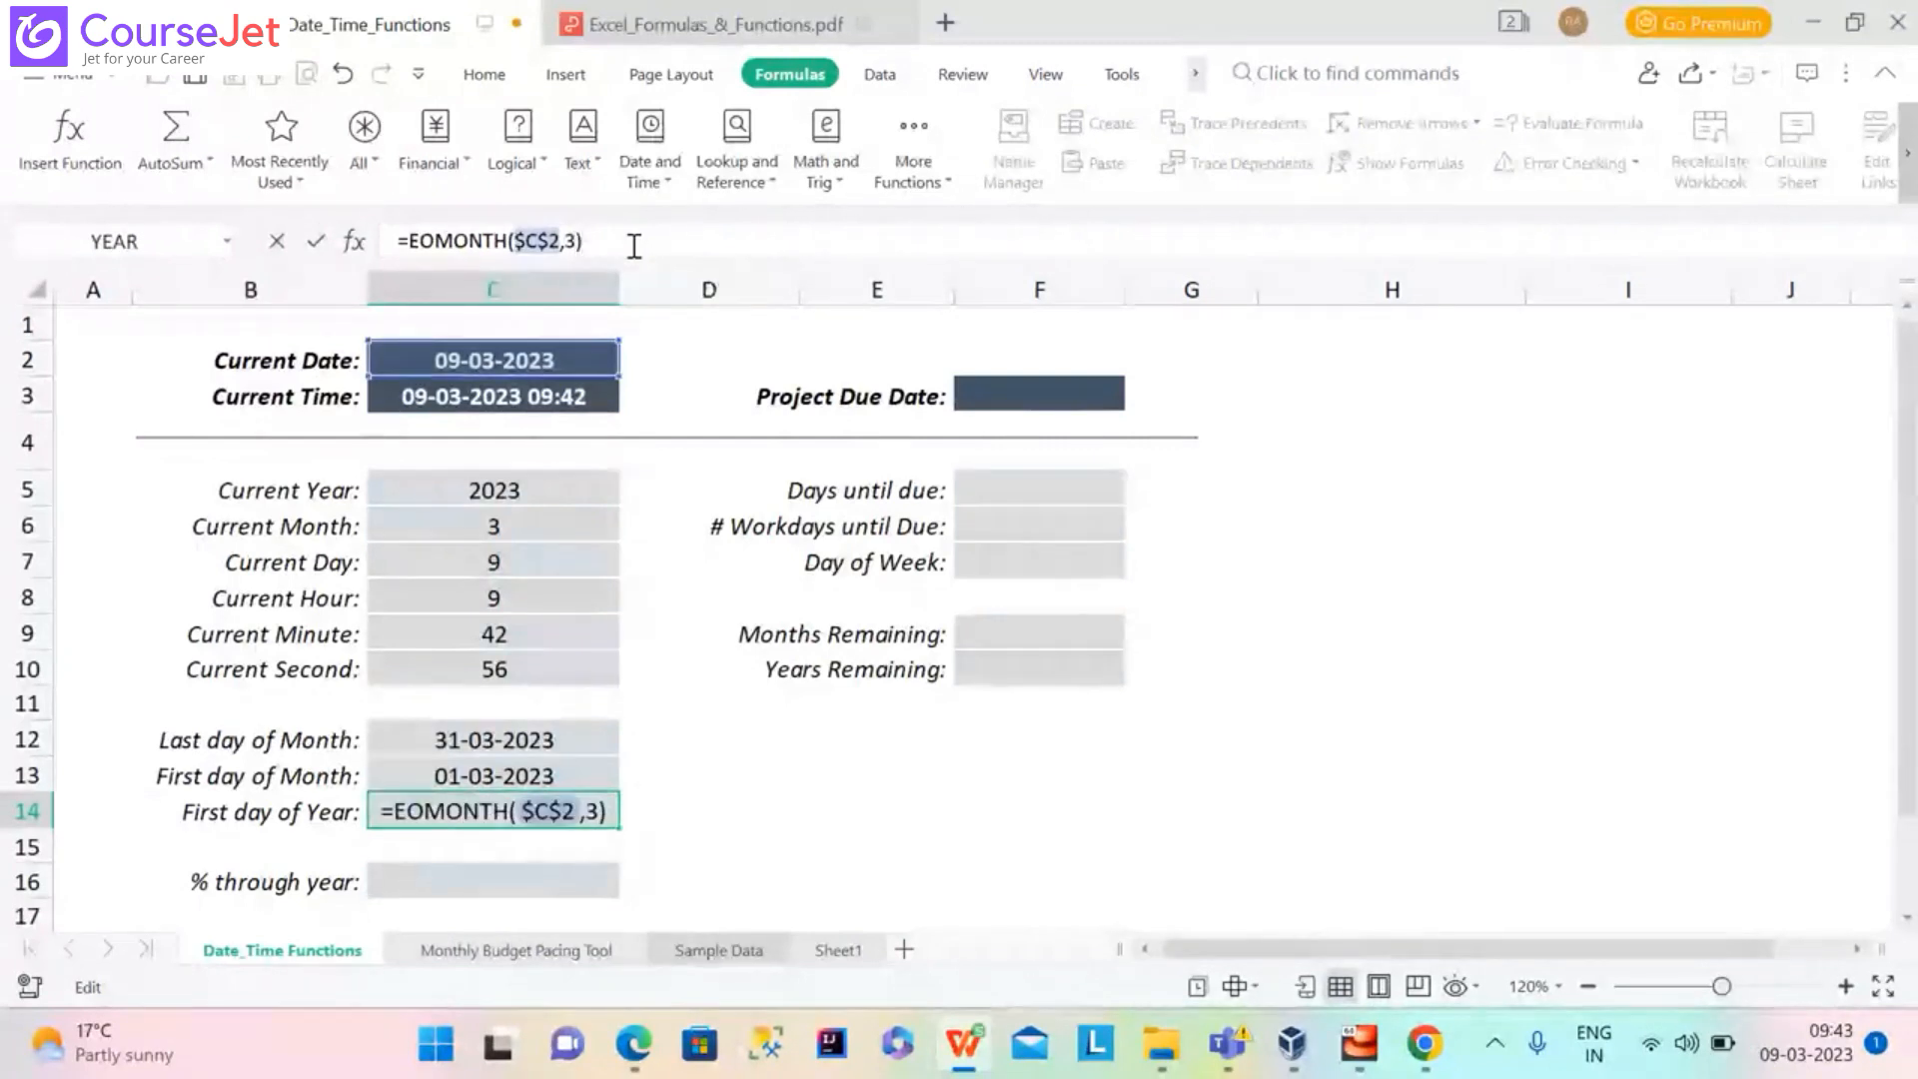
pyautogui.press('Return')
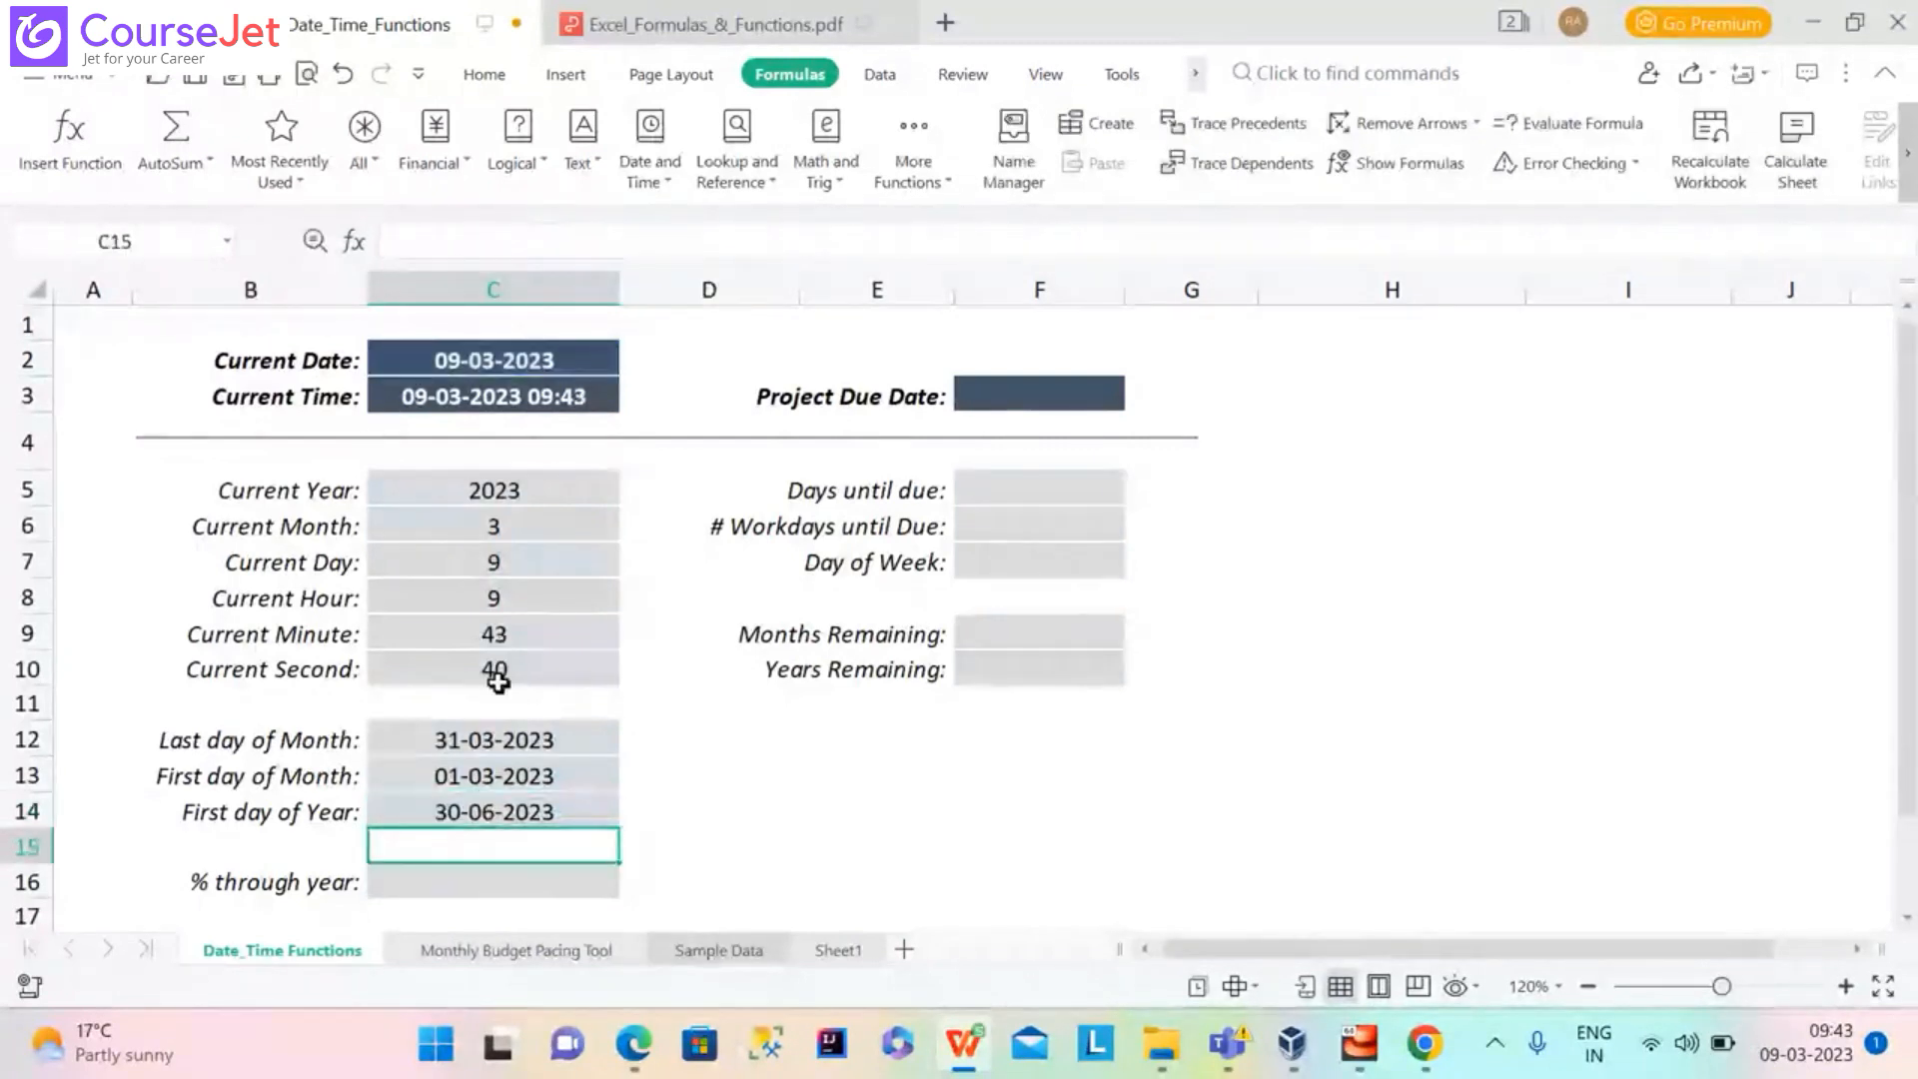
# Change the number of months in the First day of Year formula in cell C14 to -3
pyautogui.click(447, 815)
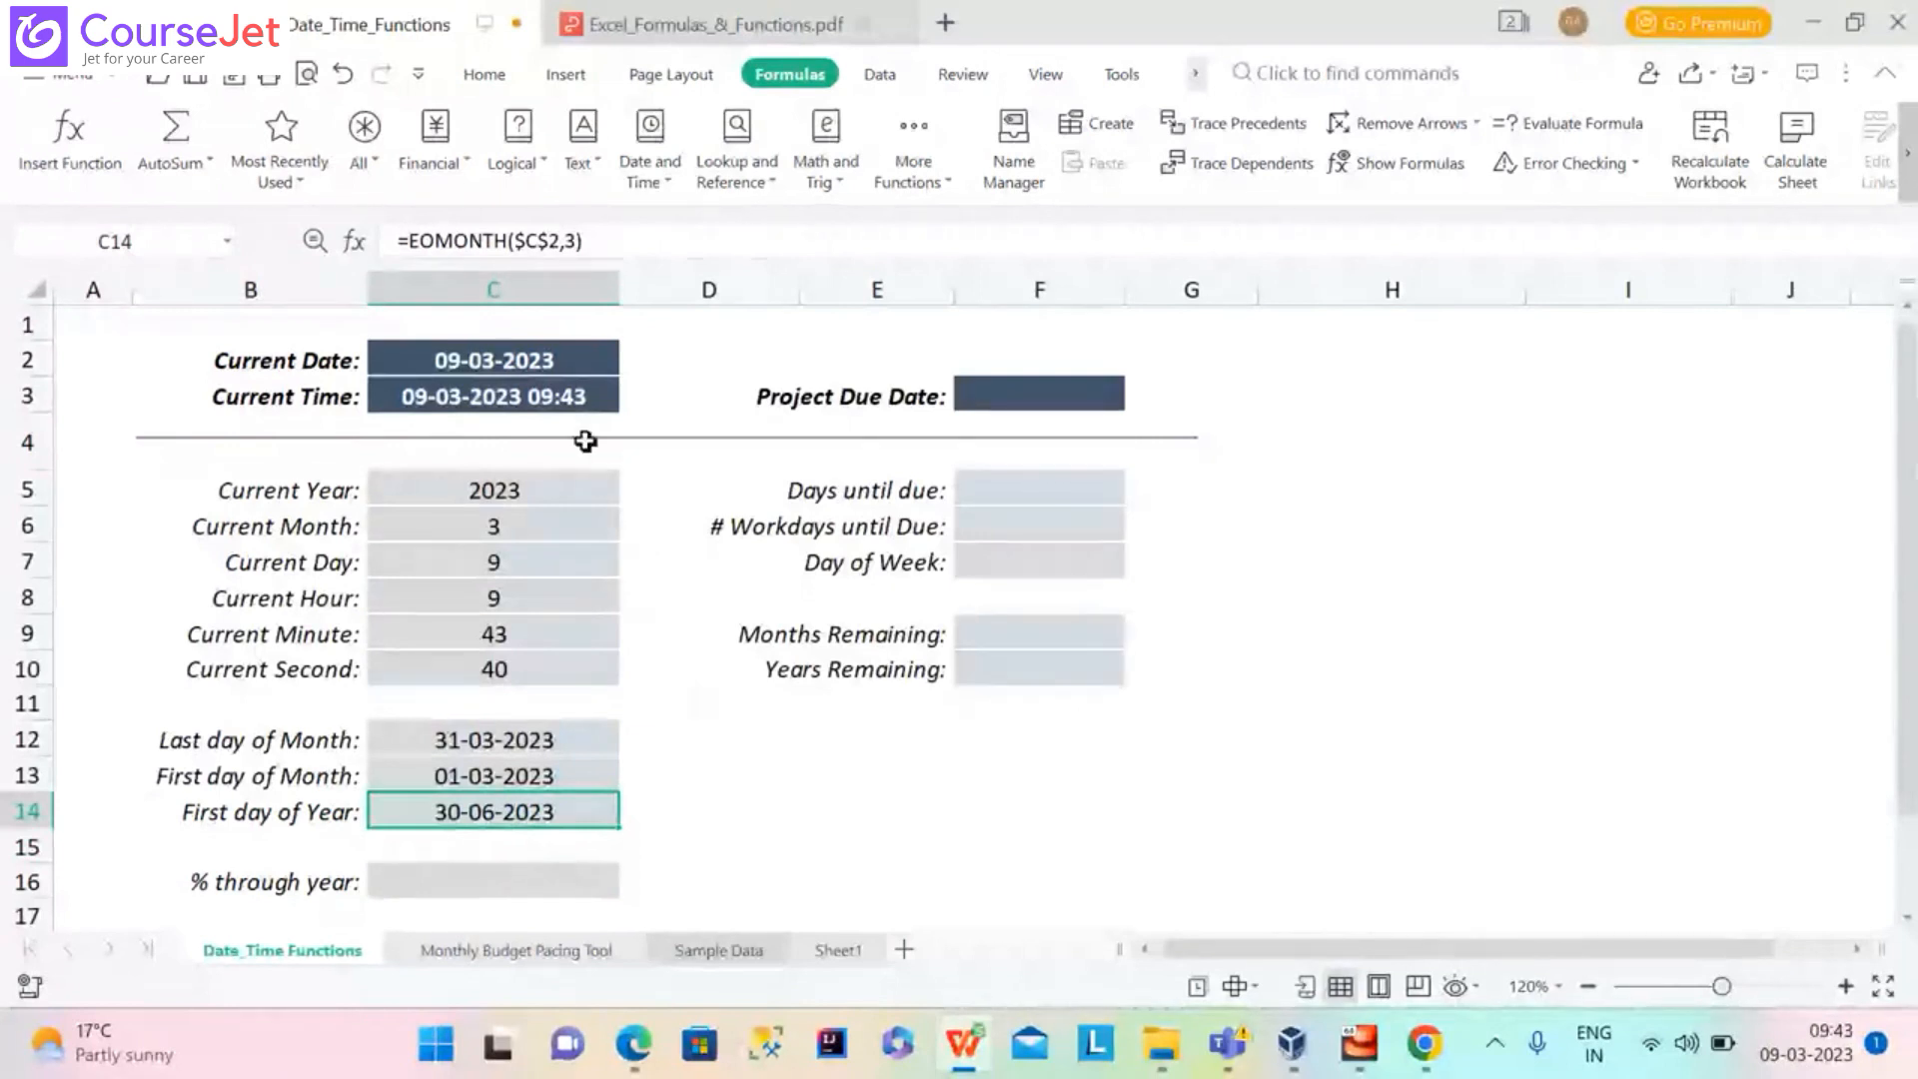
pyautogui.click(568, 242)
pyautogui.write('-')
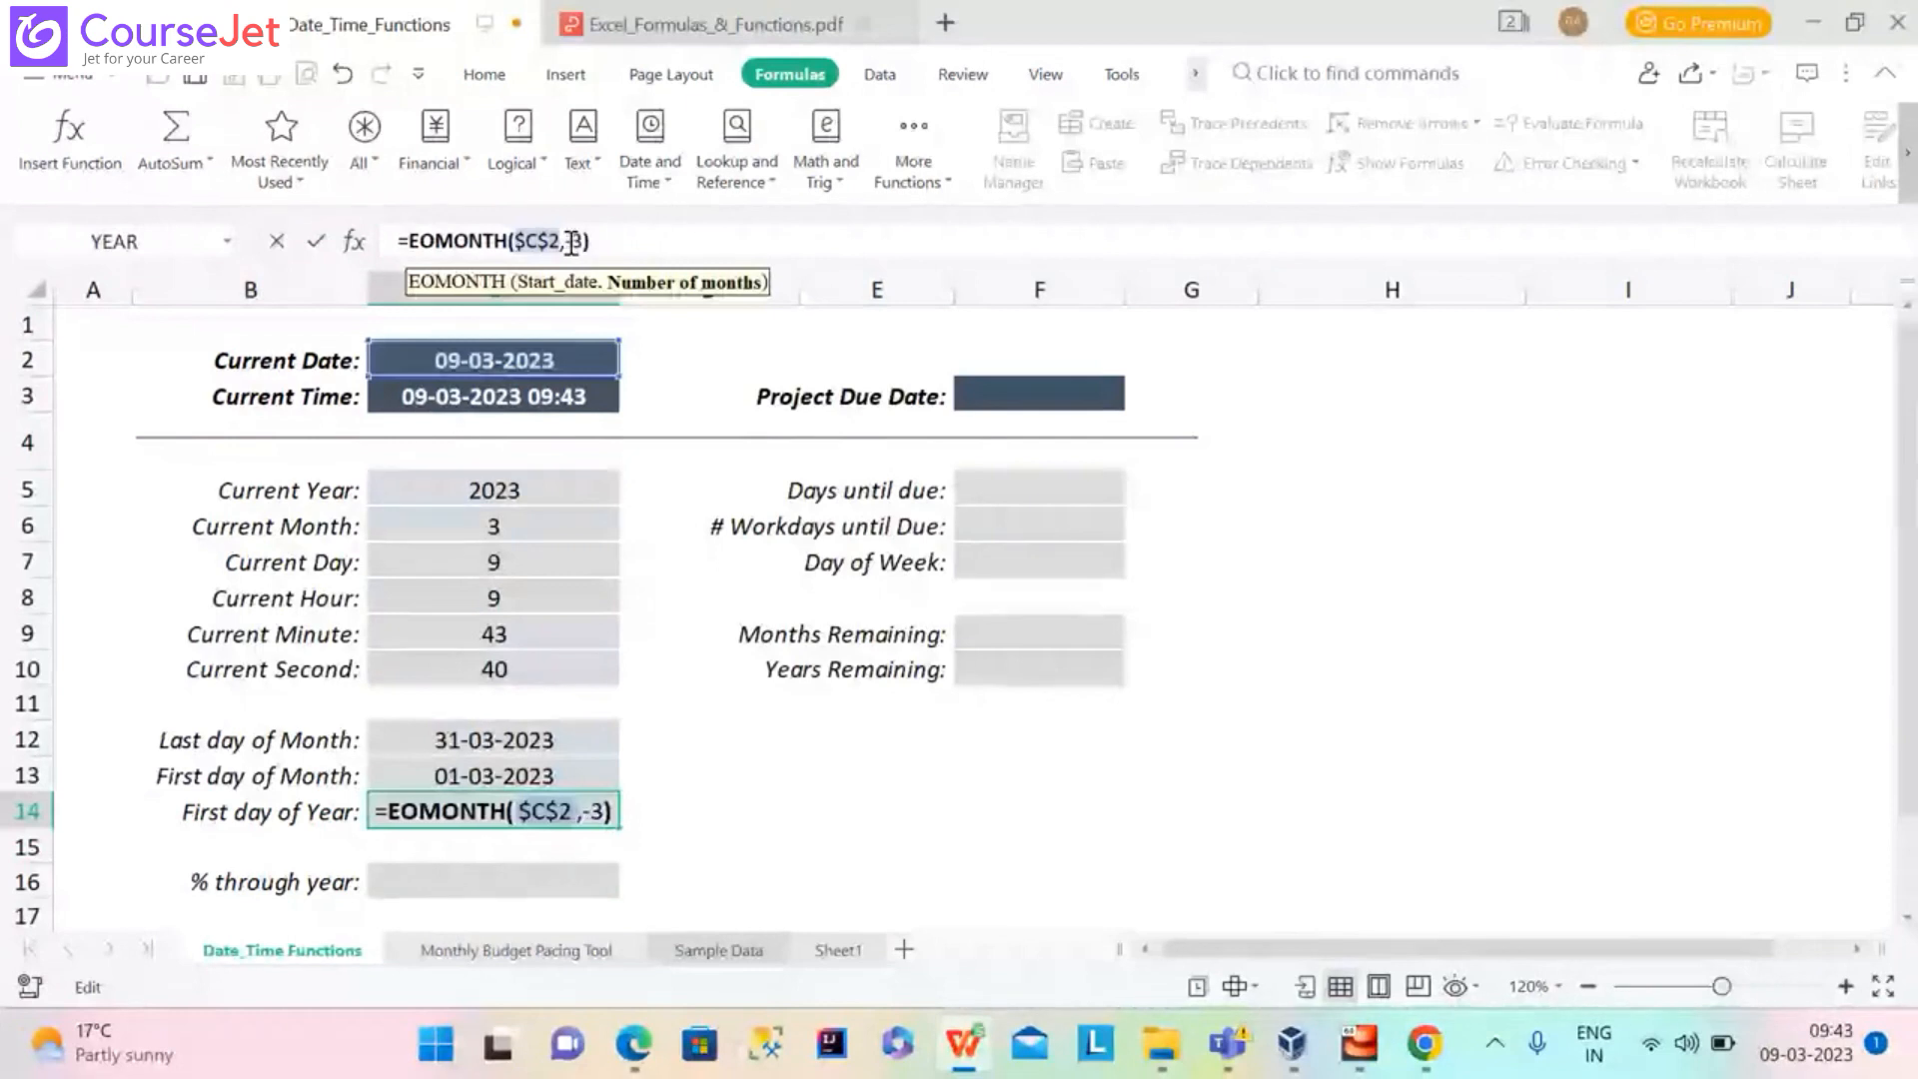
pyautogui.press('Return')
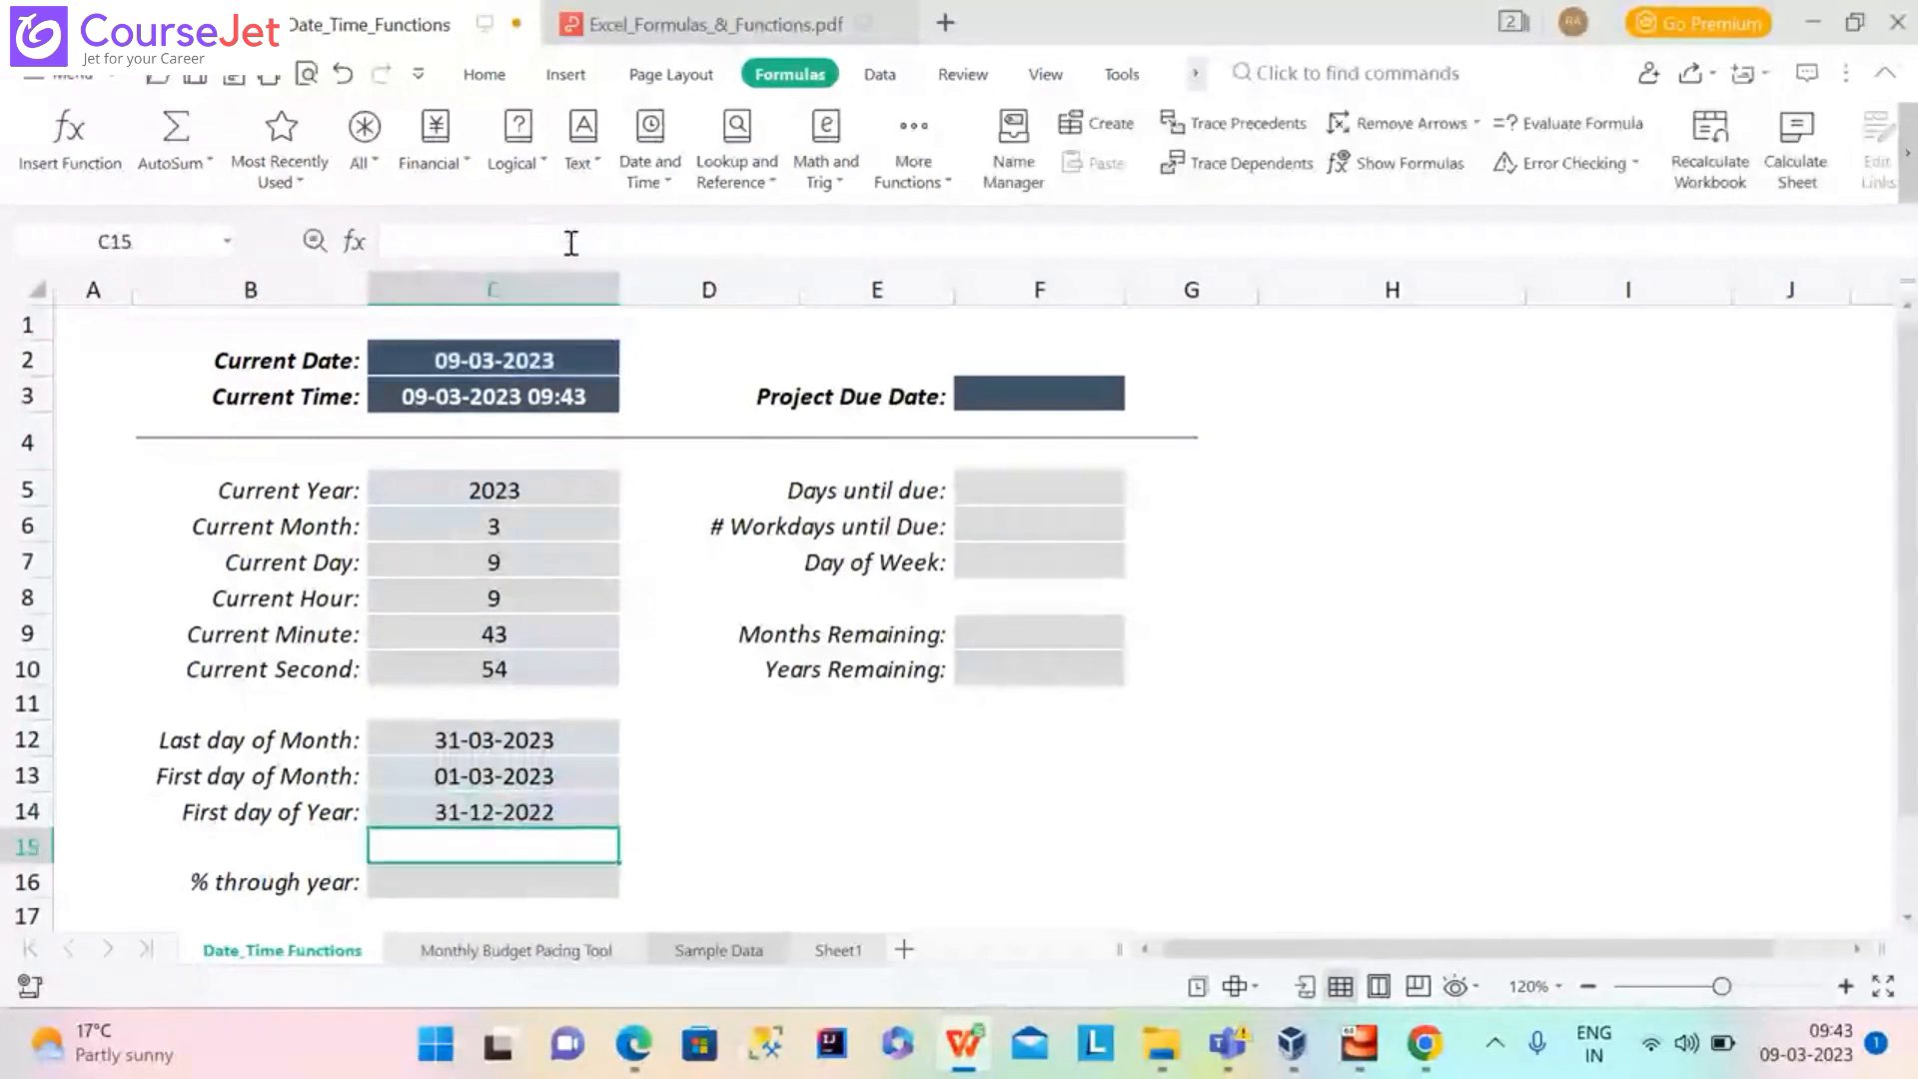
# Append +1 to the First day of Year formula in cell C14, making it =EOMONTH($C$2,-3)+1
pyautogui.click(529, 811)
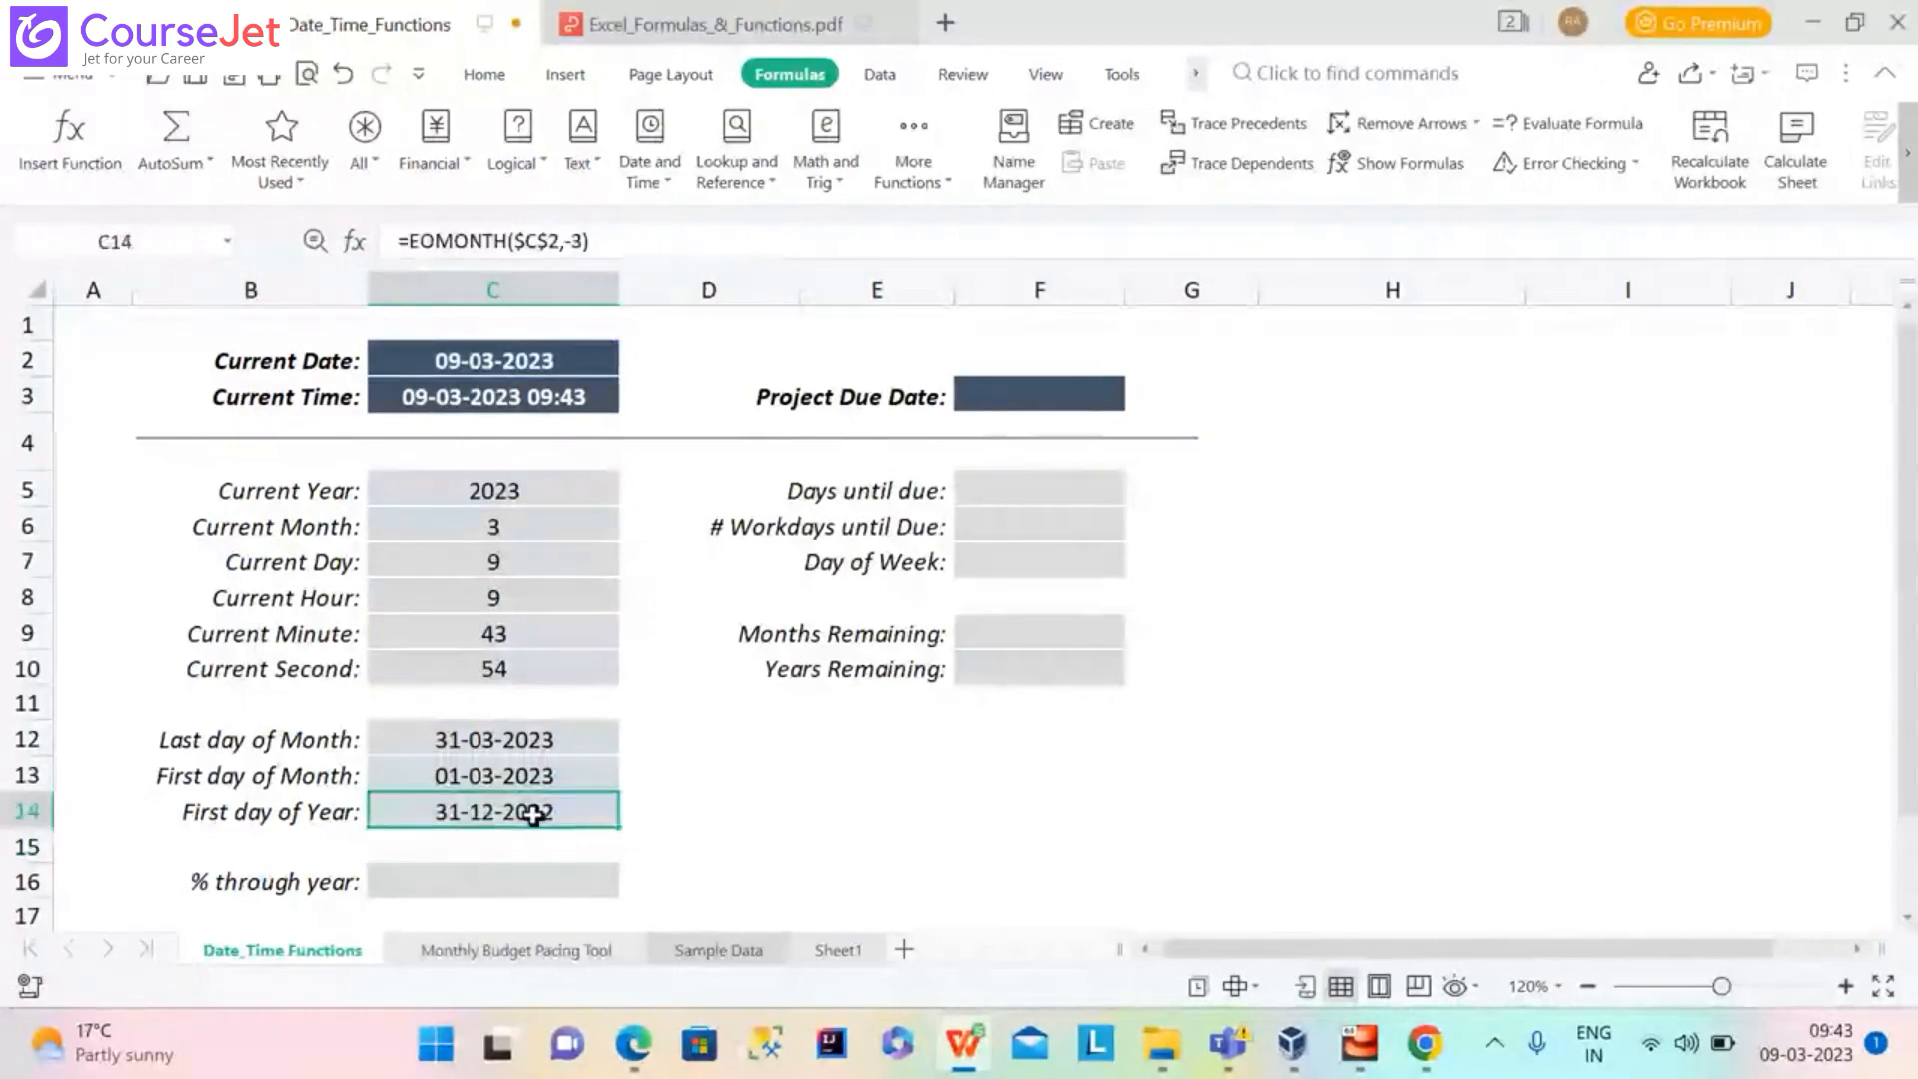
pyautogui.click(654, 243)
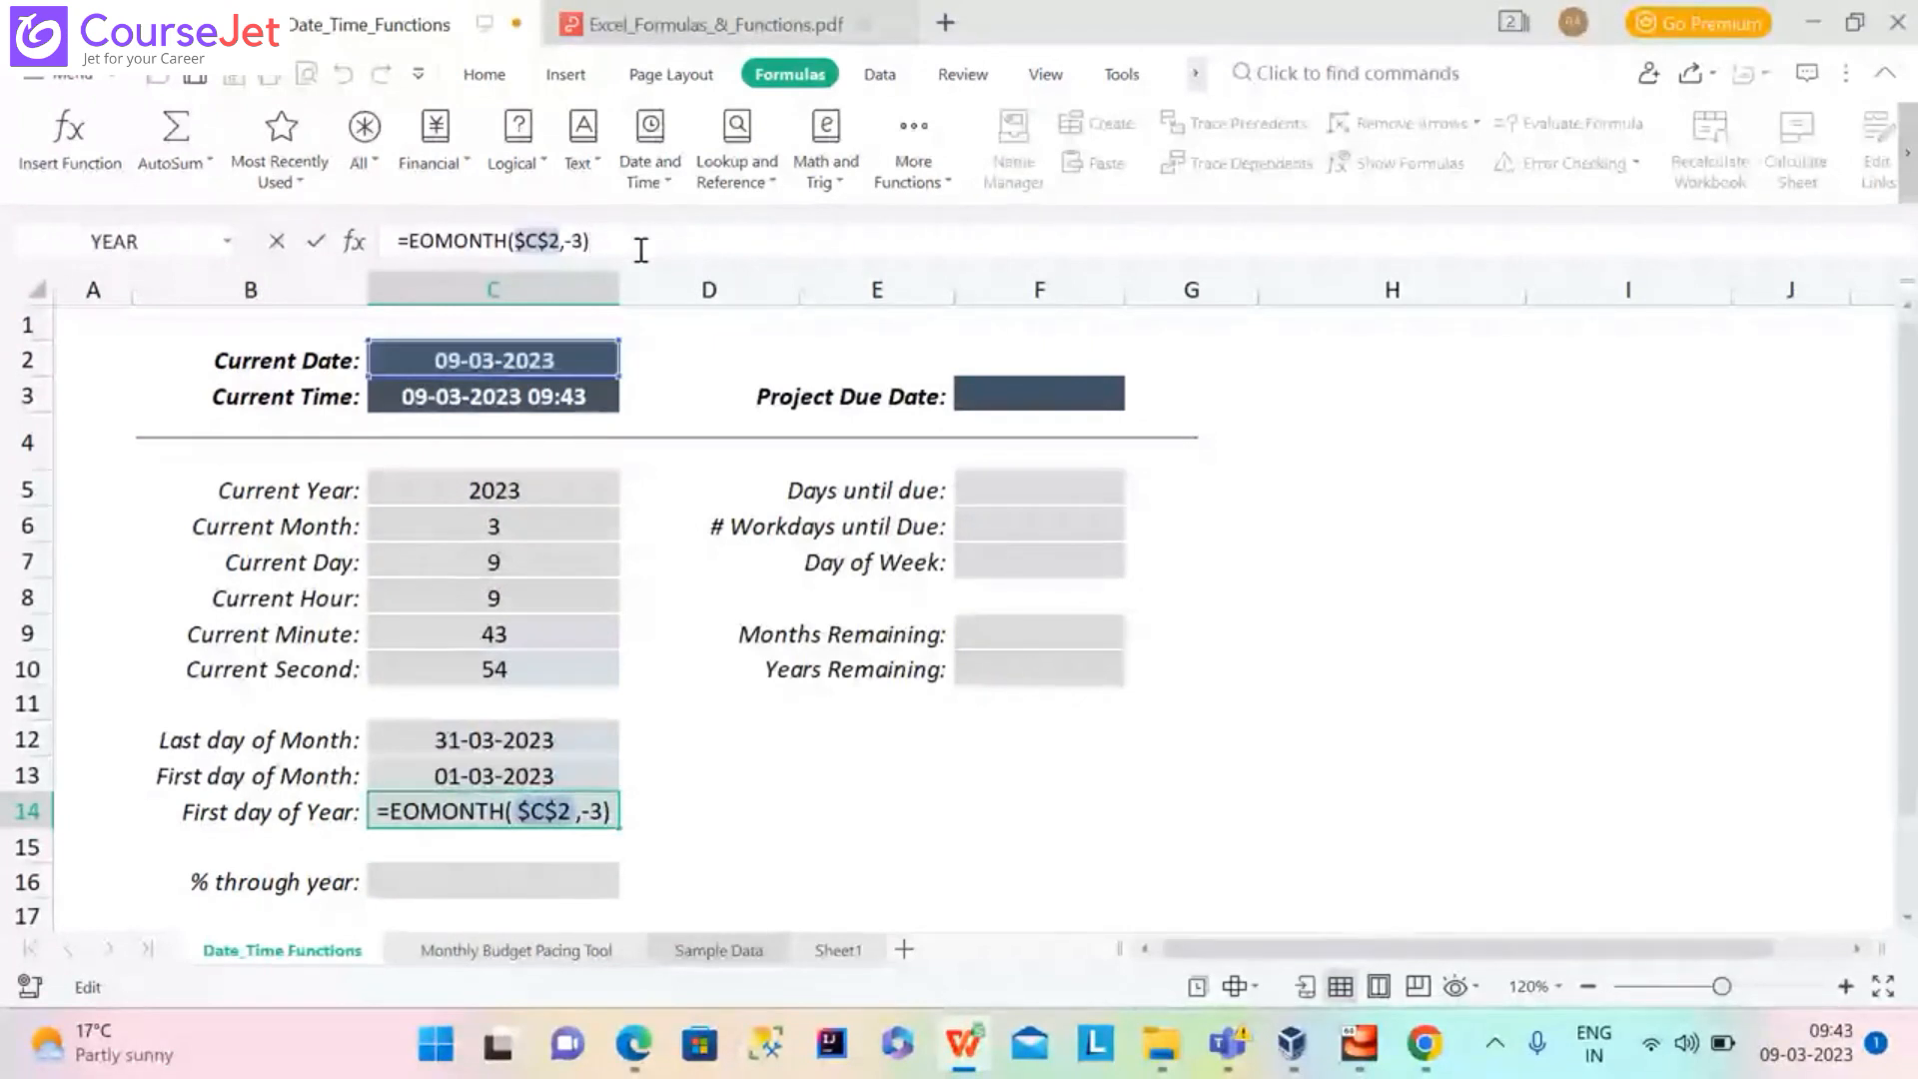
pyautogui.write('+1')
pyautogui.press('Return')
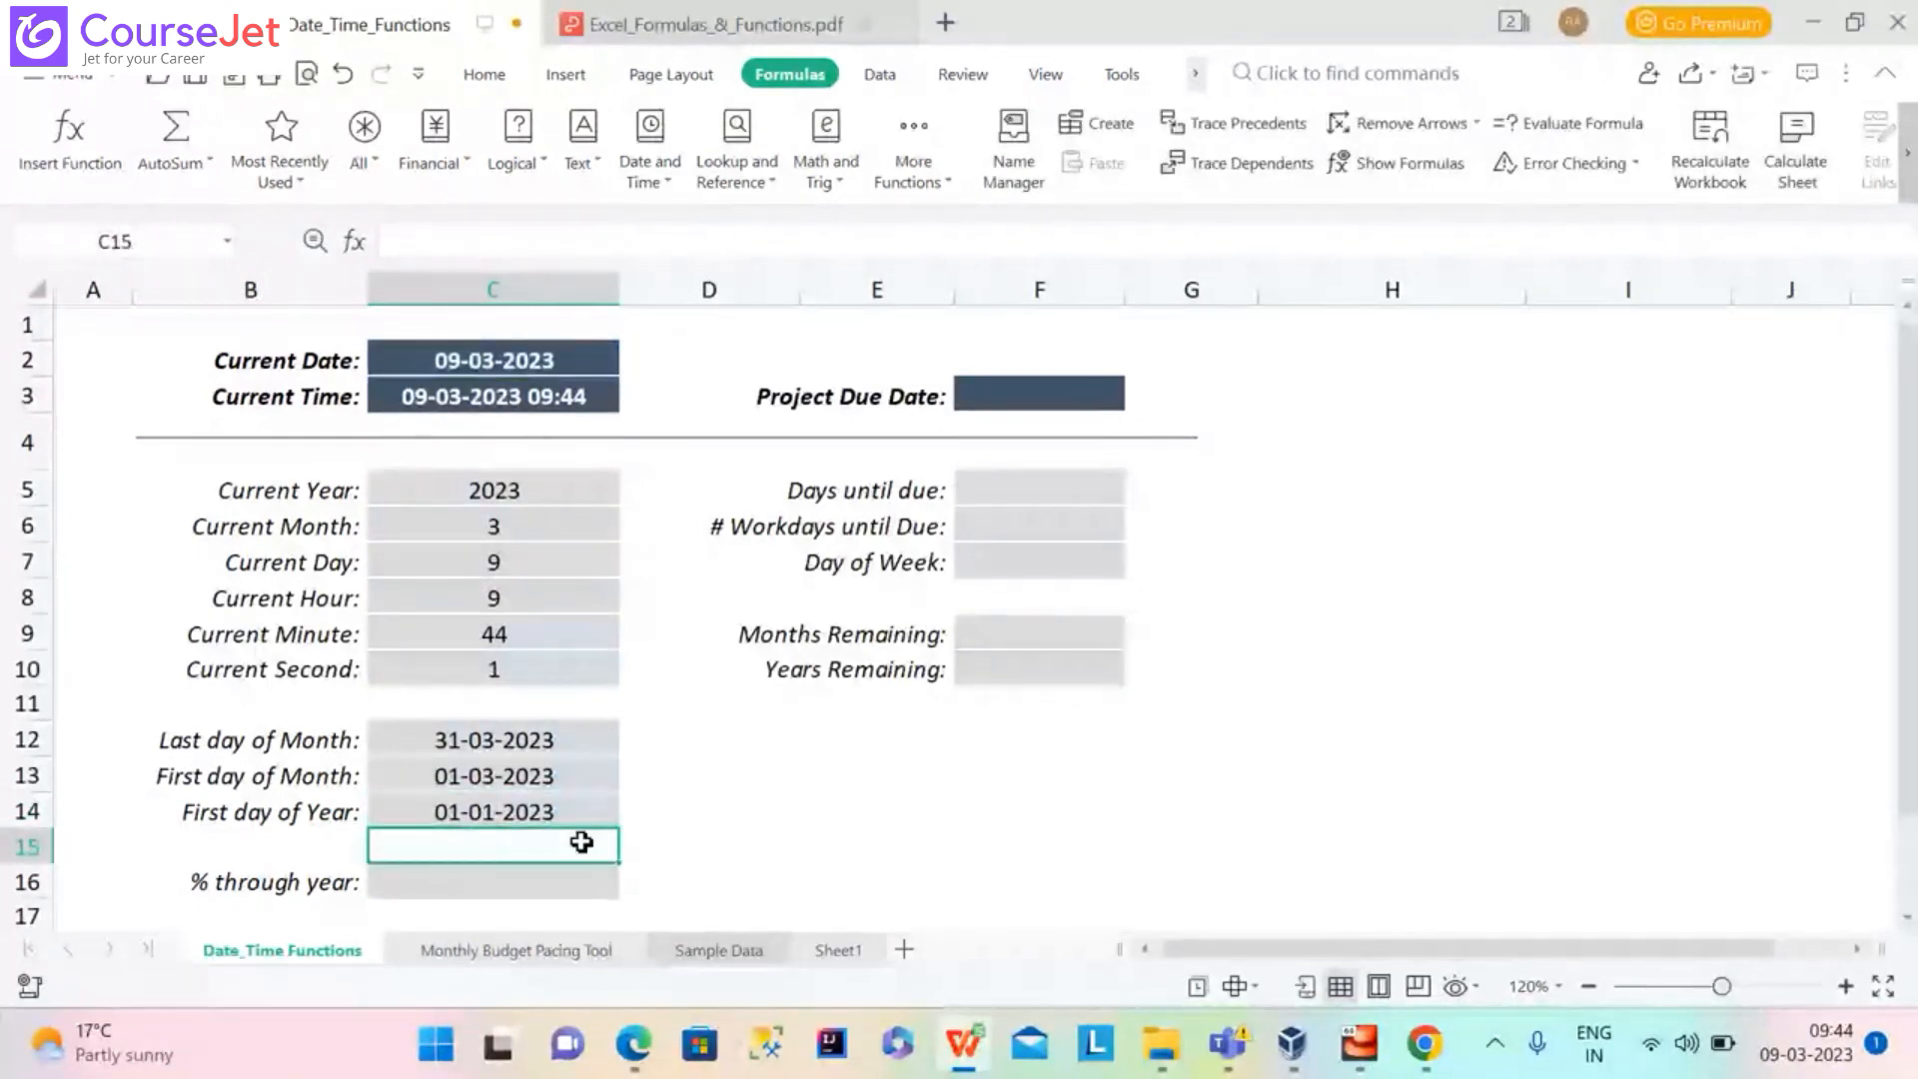
# Remove the +1 from the First day of Year formula in cell C14, leaving =EOMONTH($C$2,-3)
pyautogui.click(557, 810)
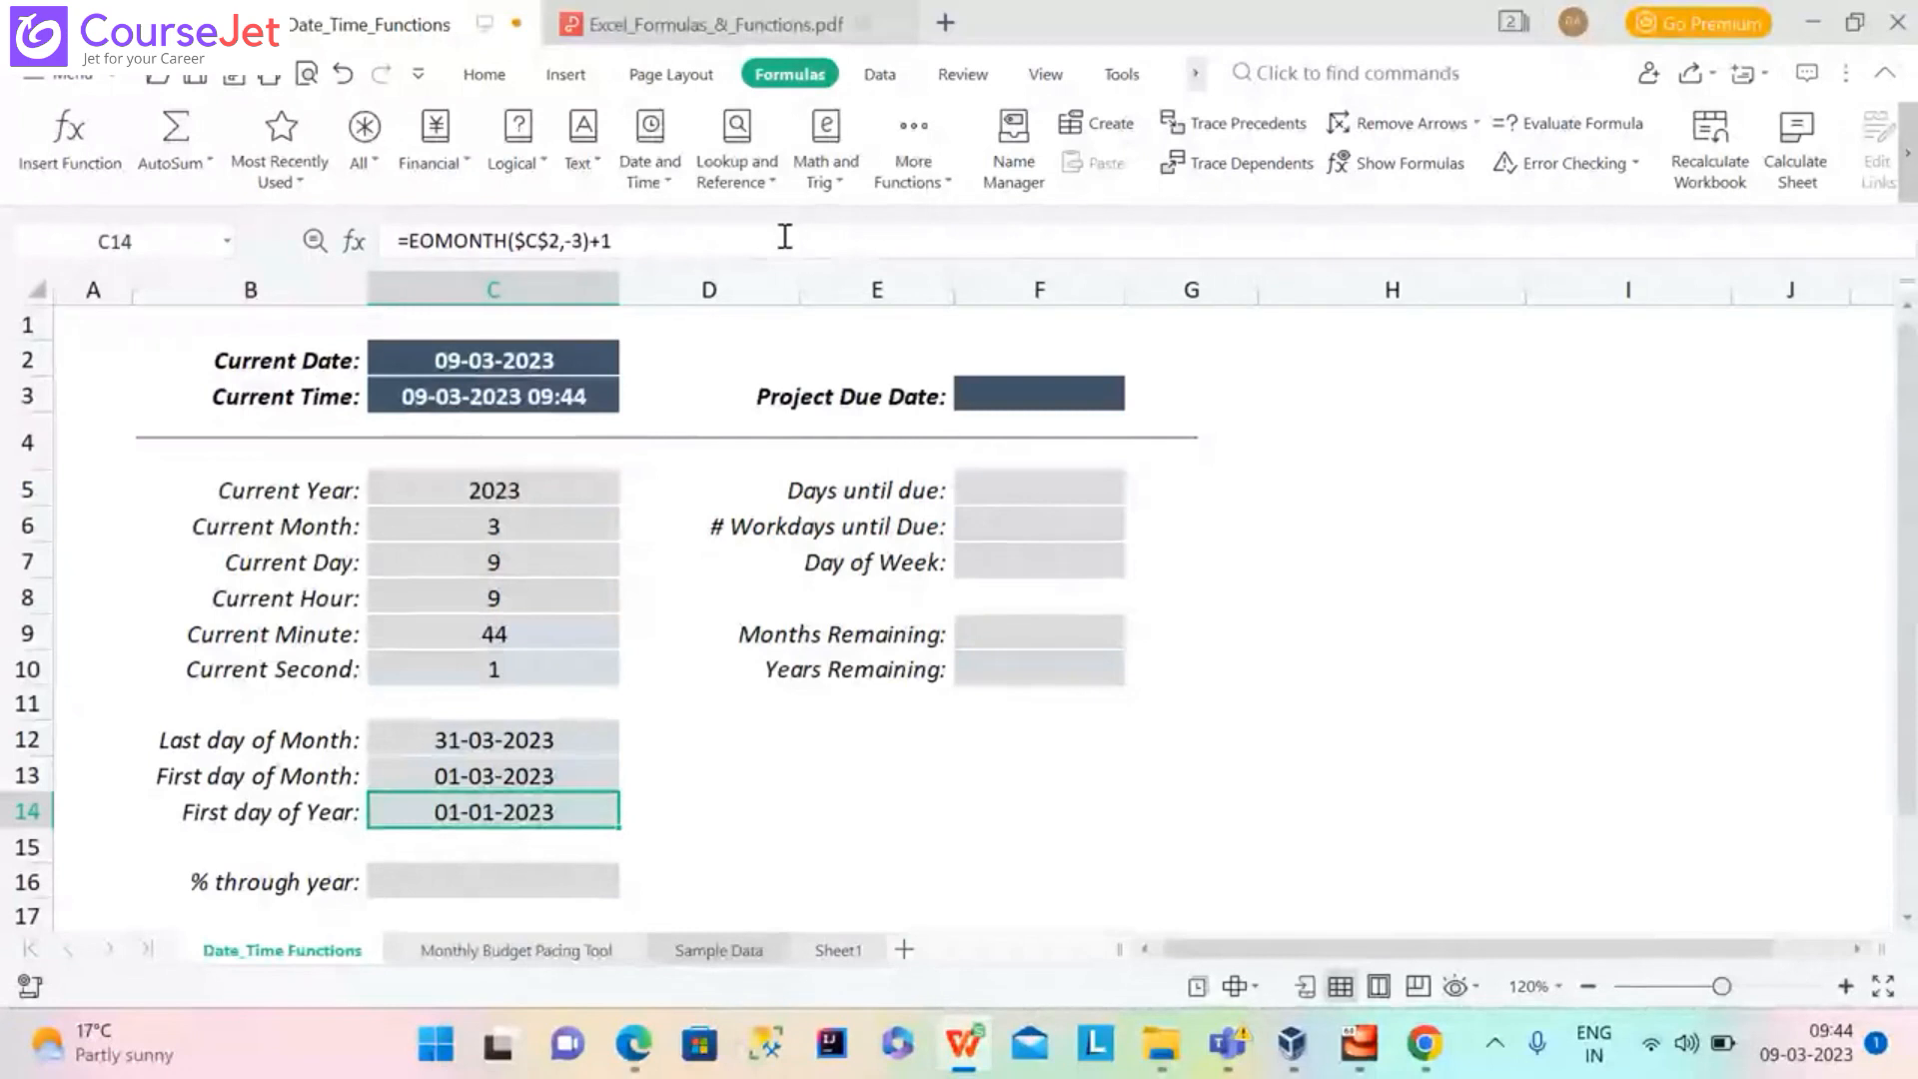
pyautogui.click(648, 239)
pyautogui.press('BackSpace')
pyautogui.press('BackSpace')
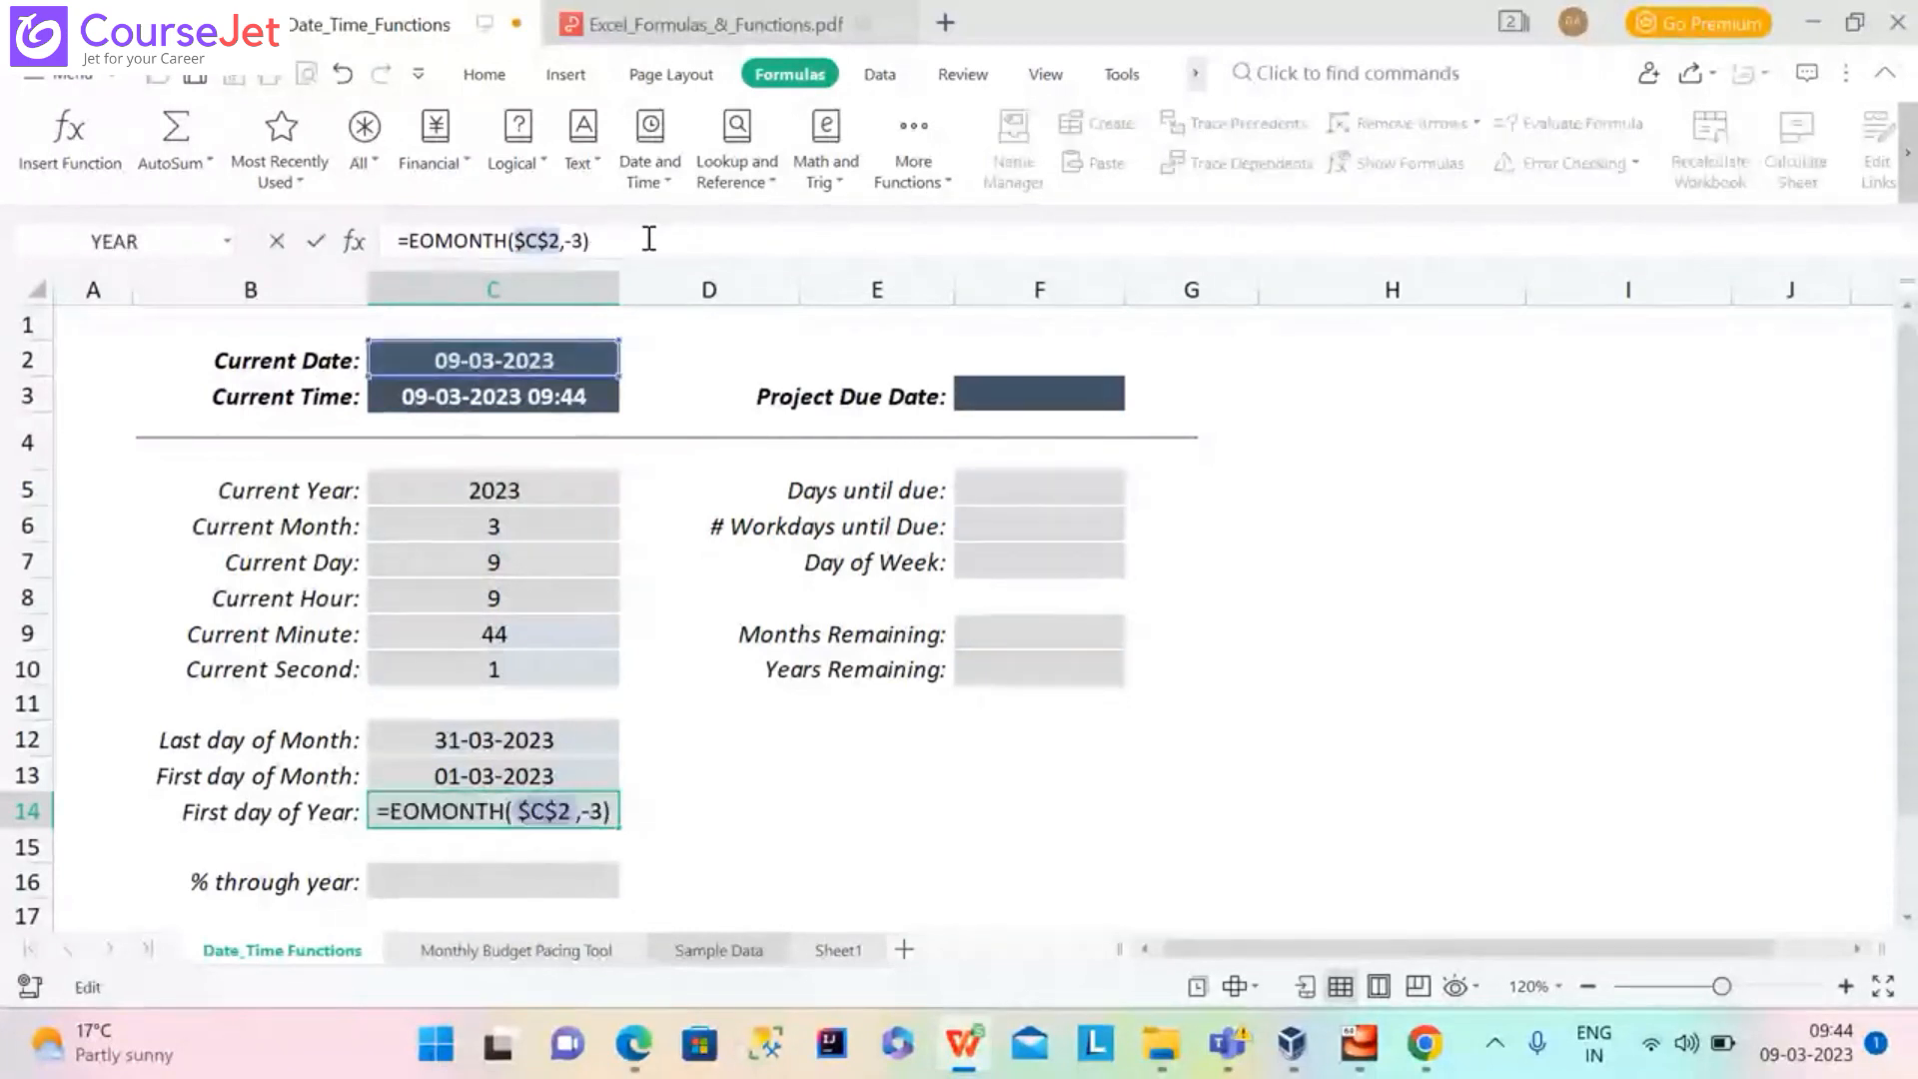
pyautogui.press('Return')
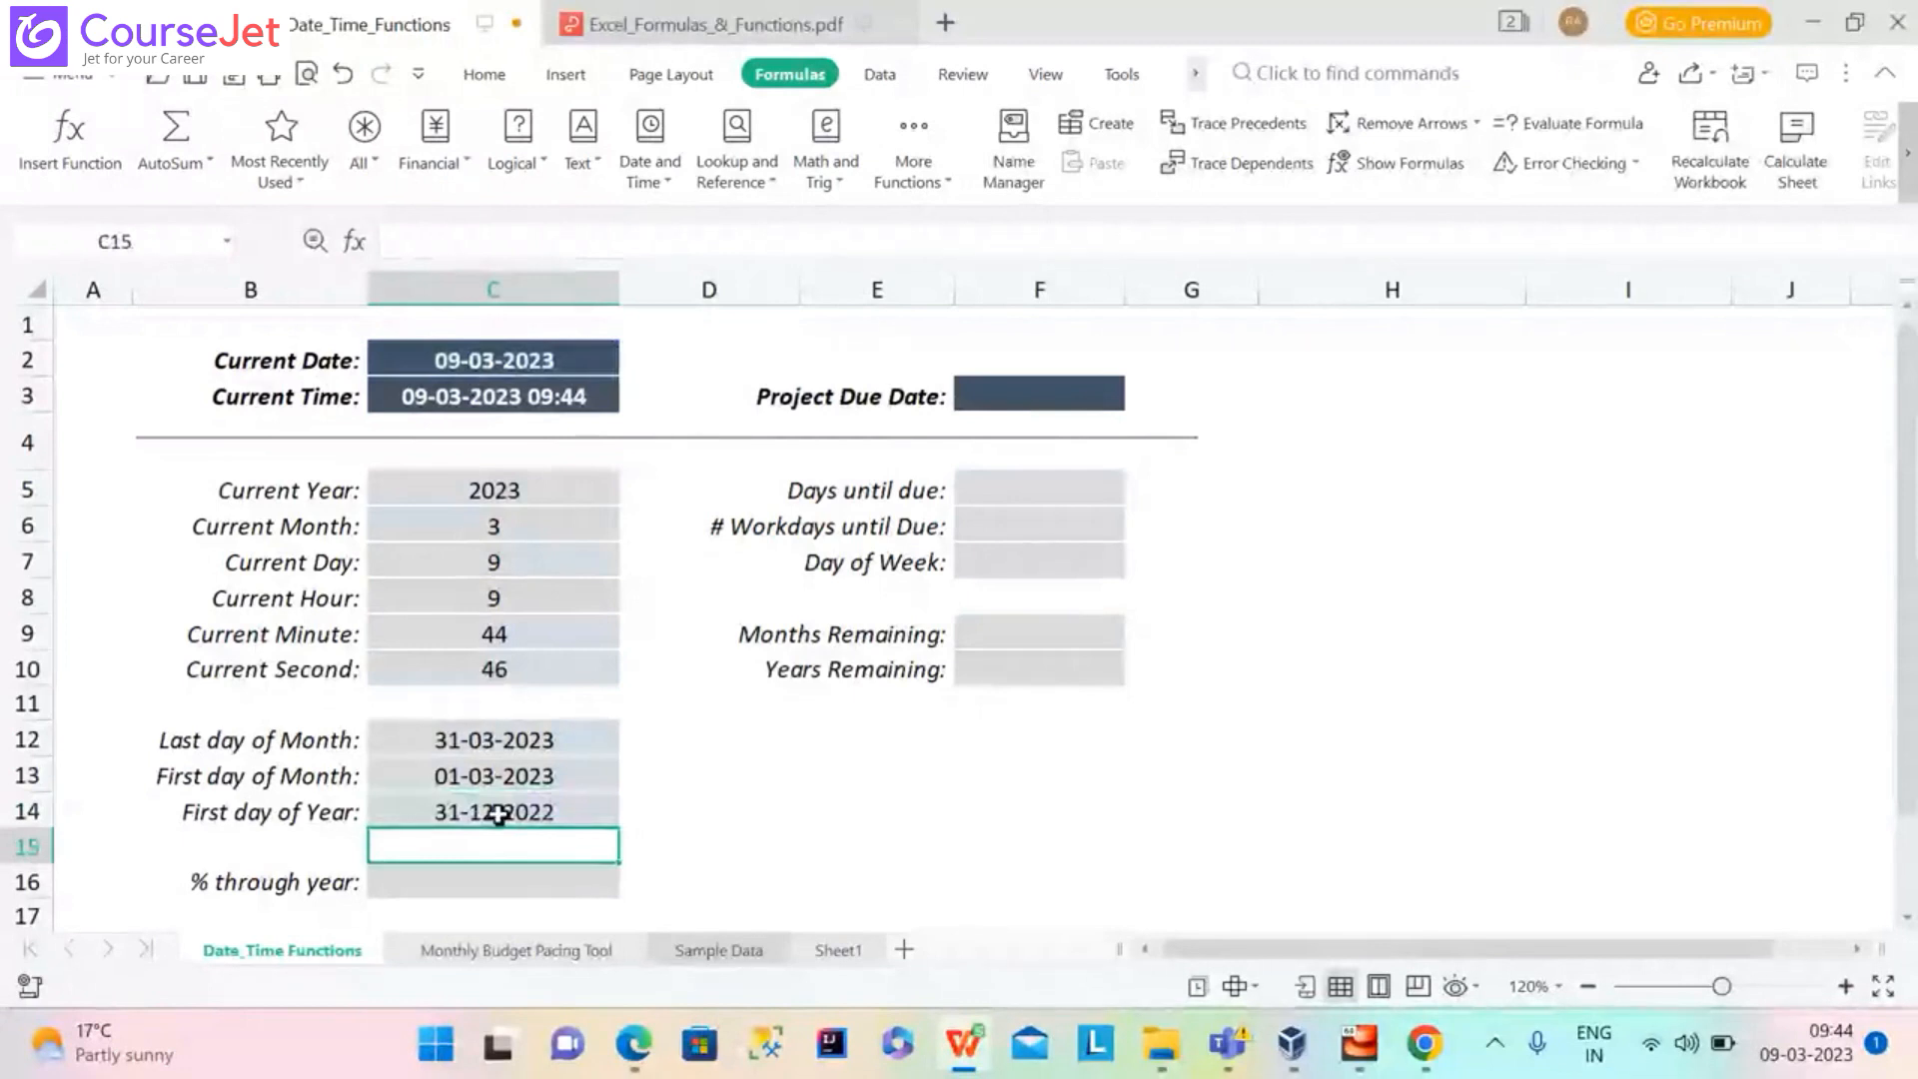
# Restore the +1 at the end of the First day of Year formula in cell C14
pyautogui.click(498, 816)
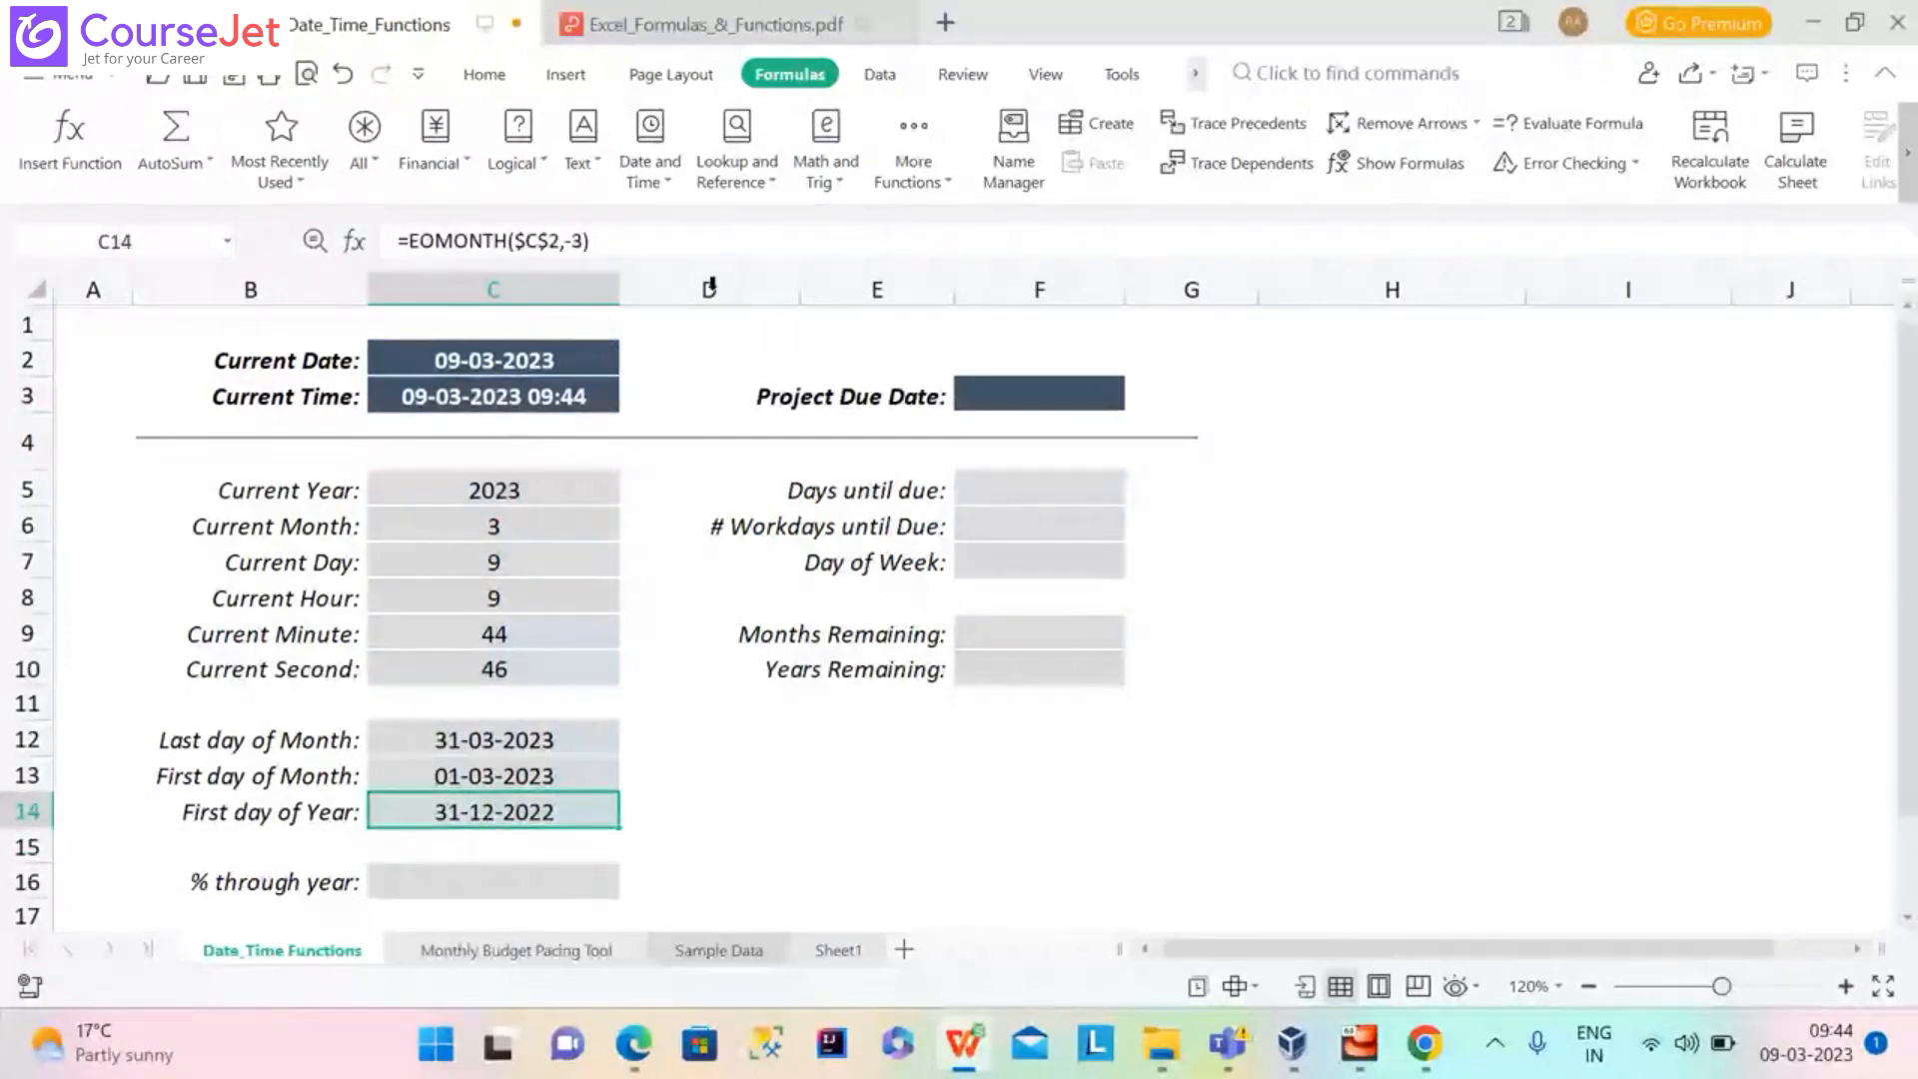
pyautogui.click(662, 246)
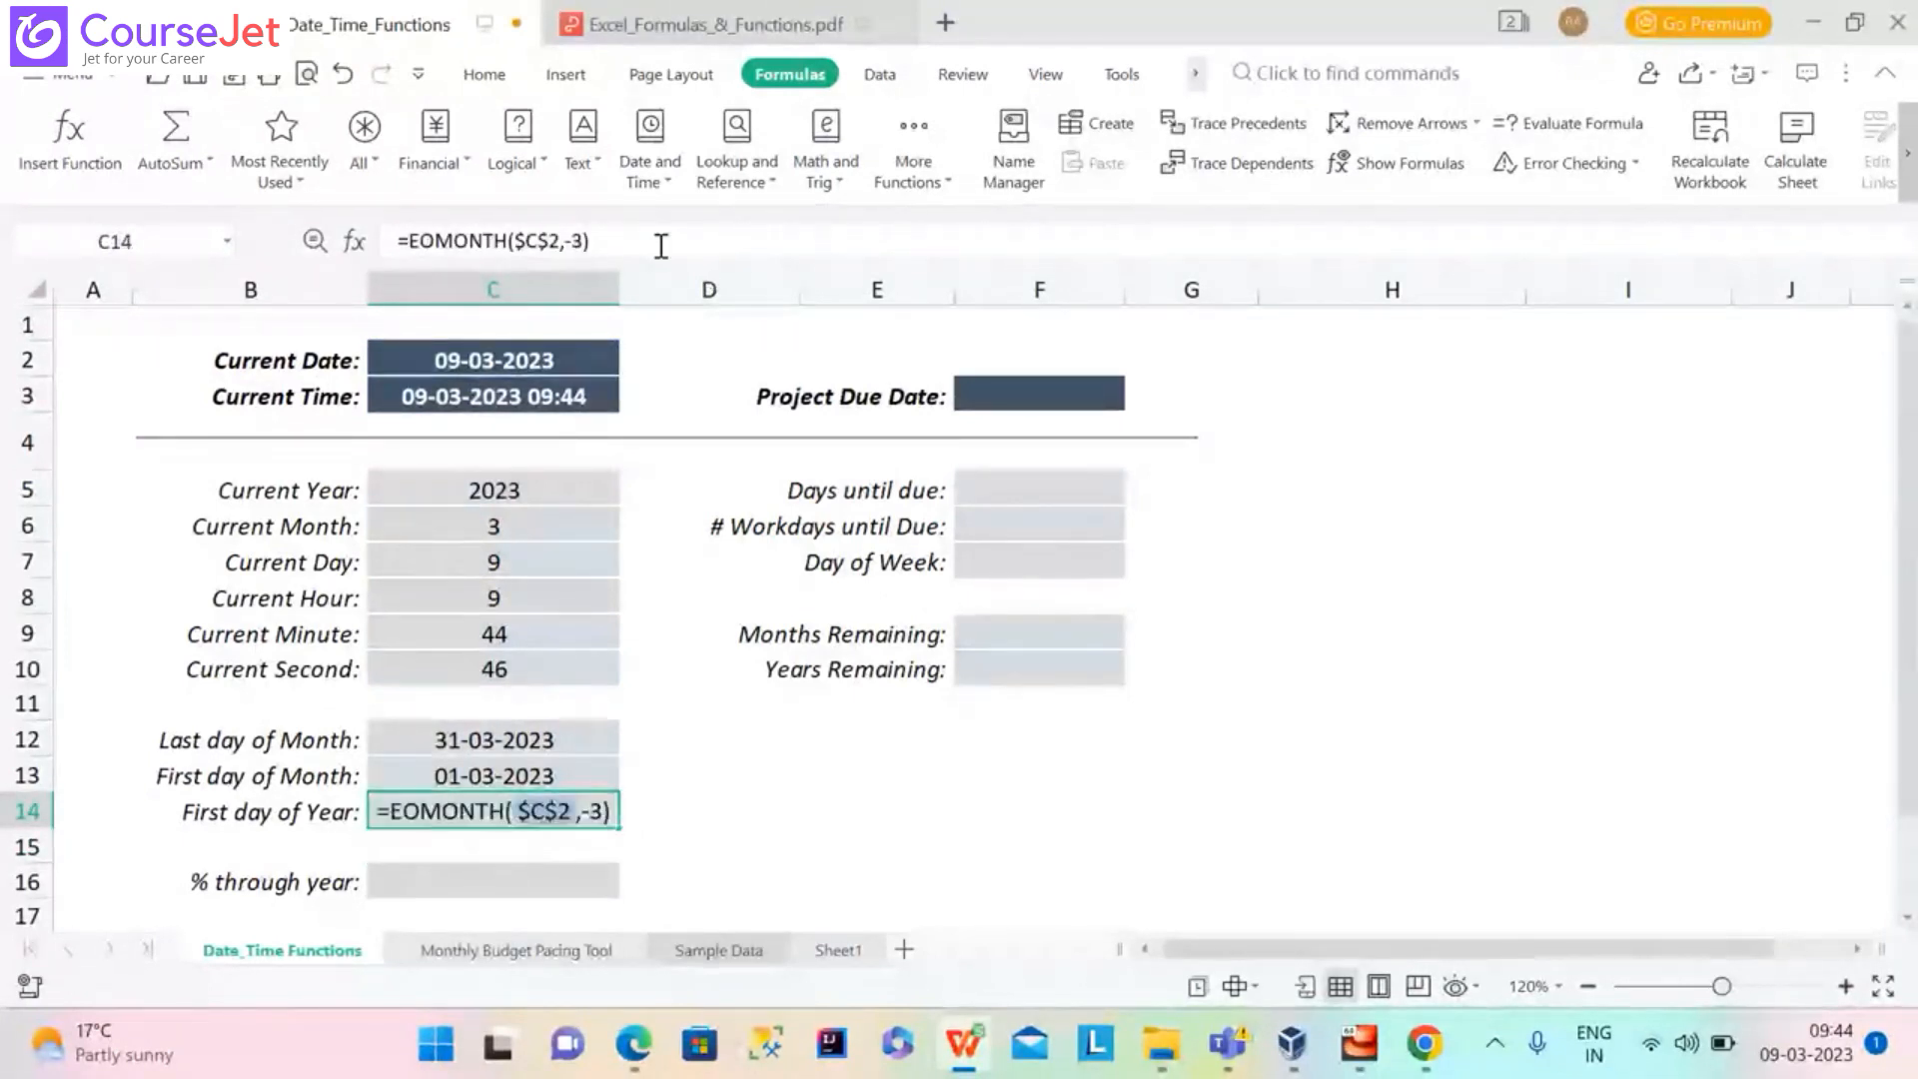
pyautogui.write('+1')
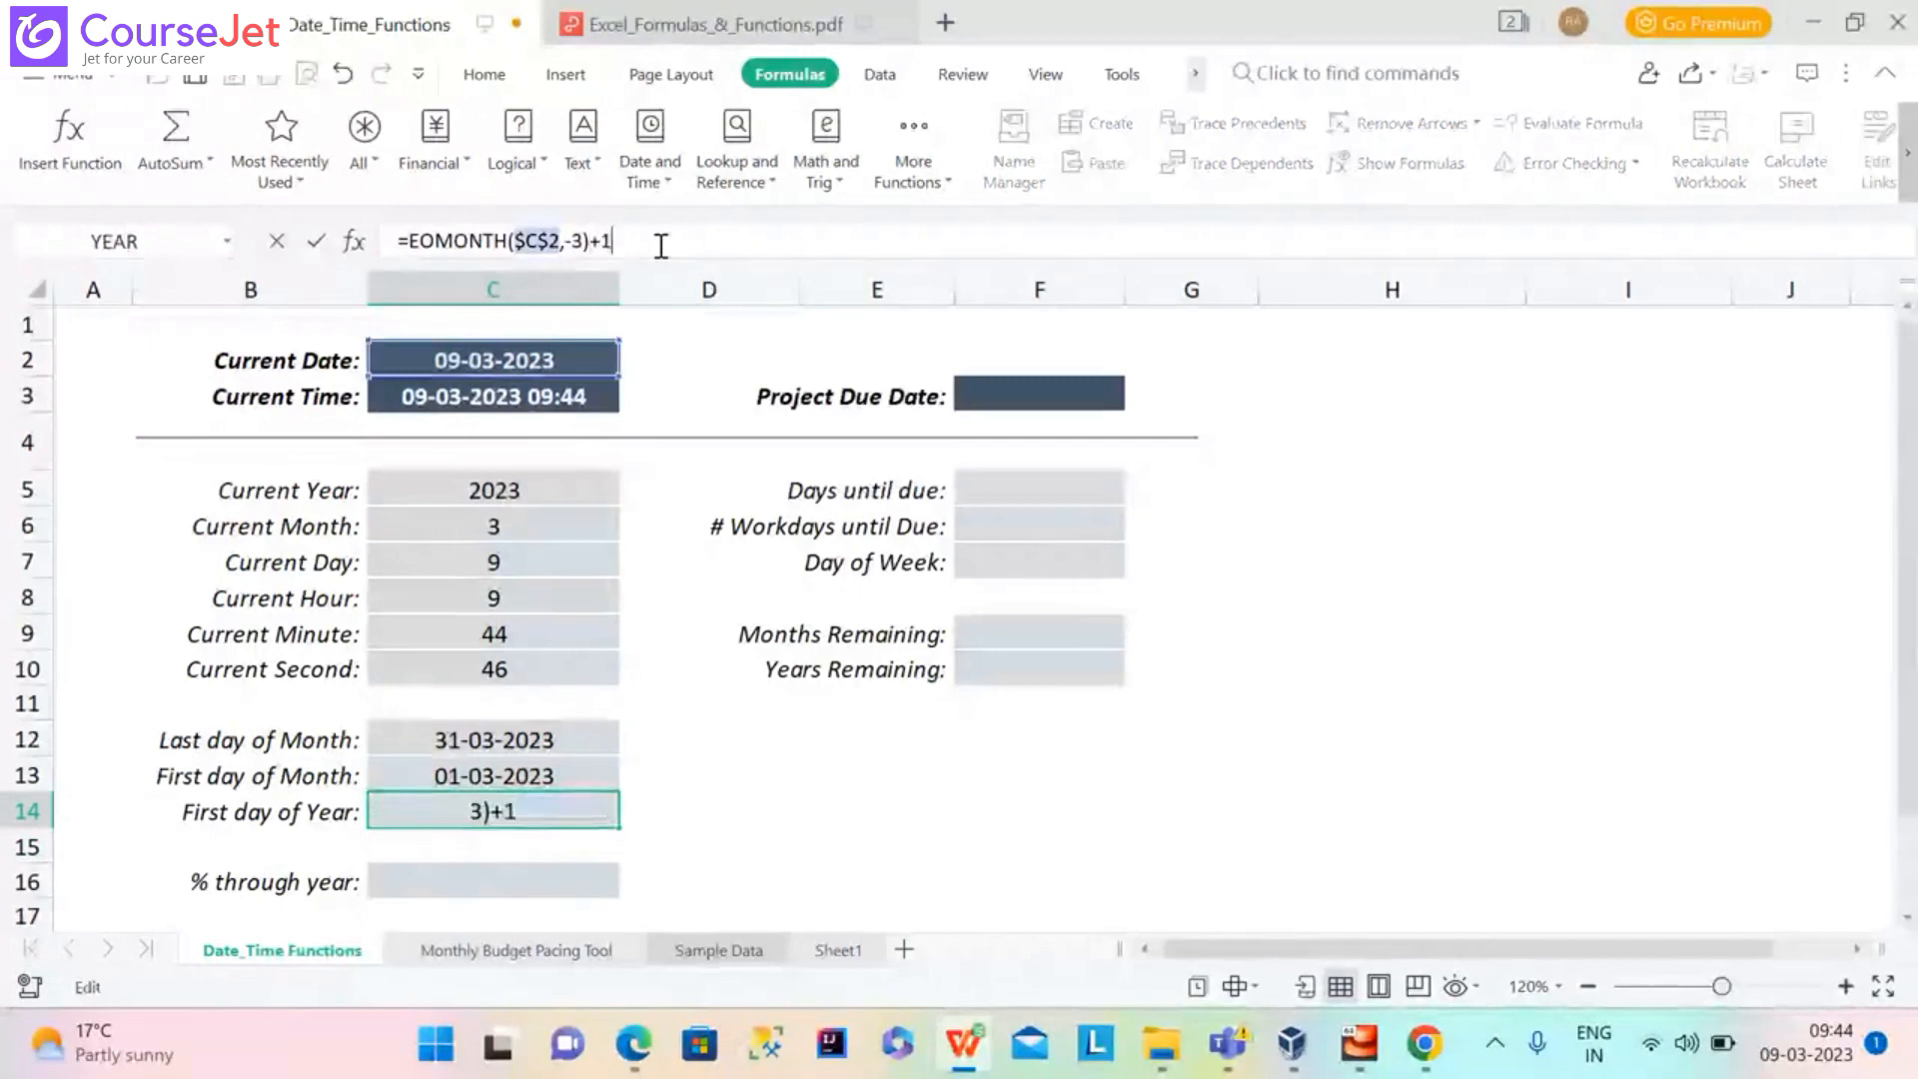
pyautogui.press('Return')
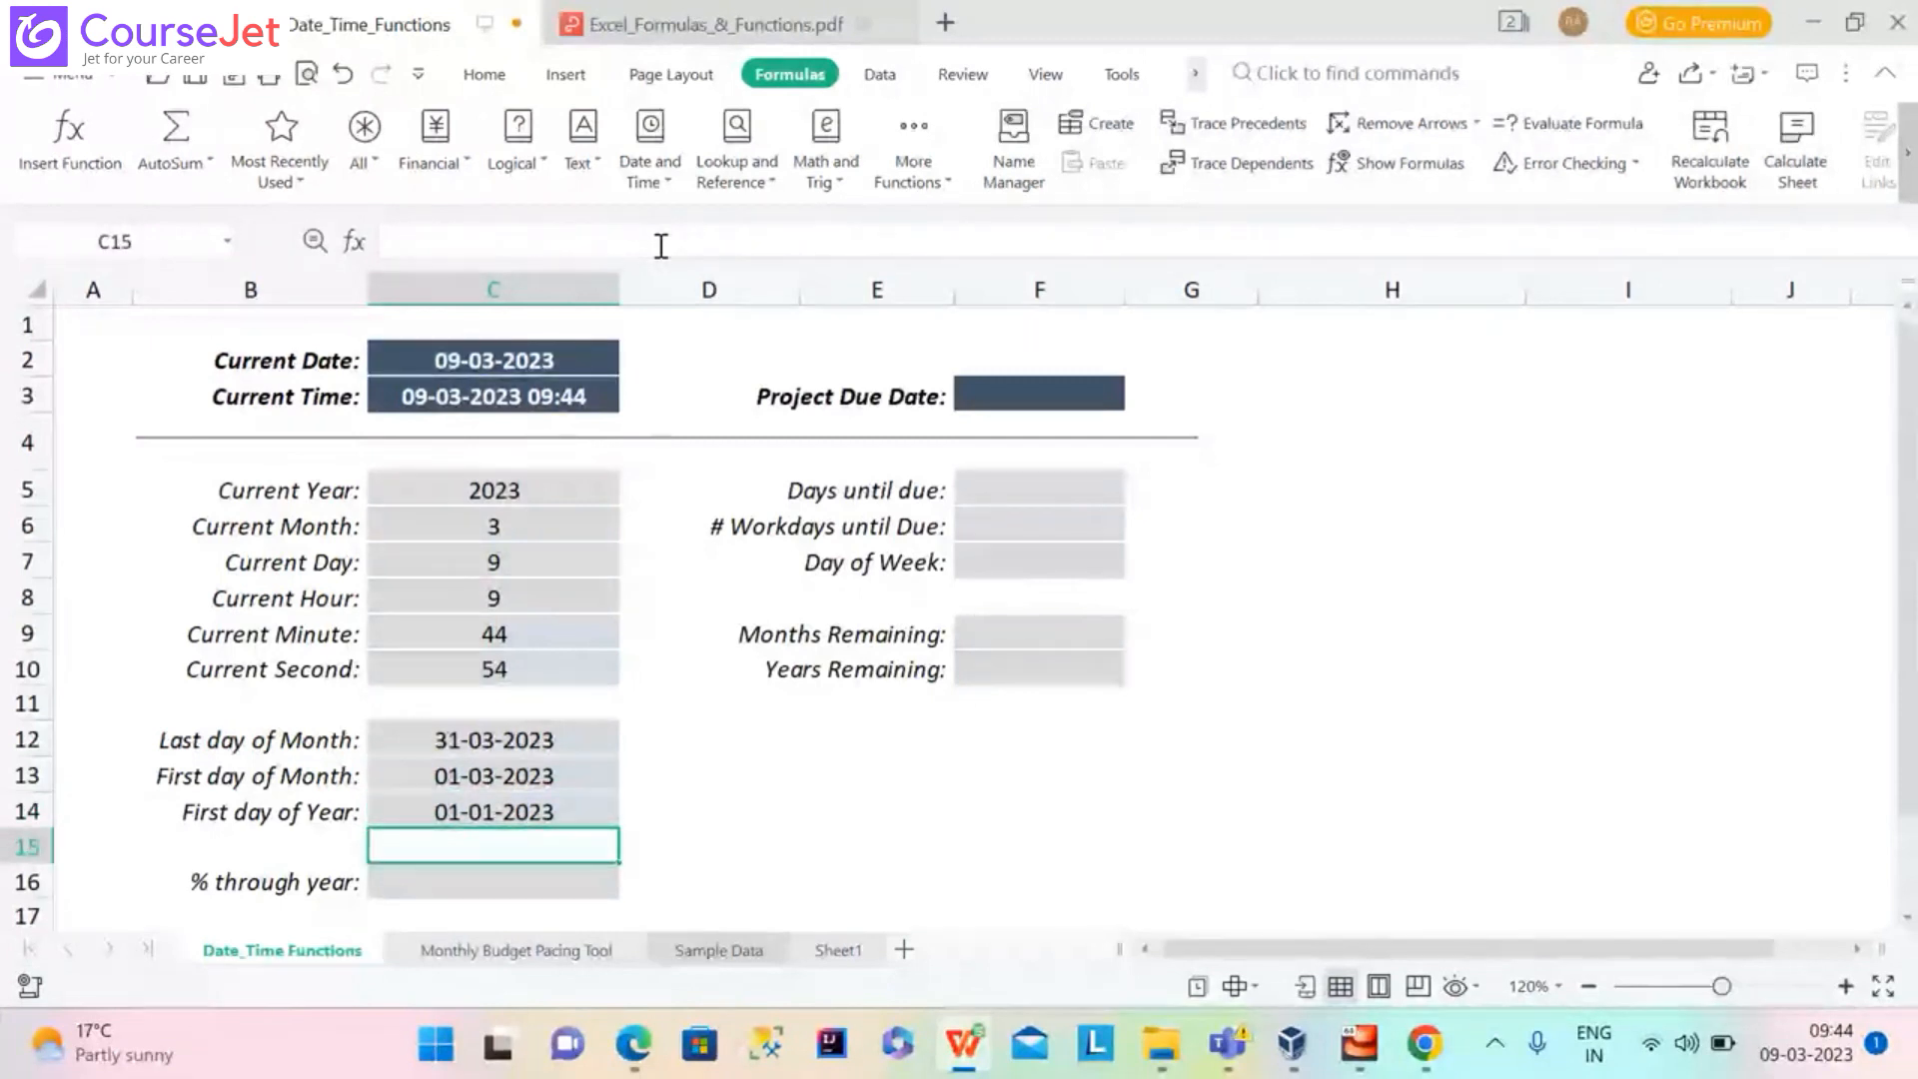
# Review the First day of Year cell C14, and go to page 63 on YEARFRAC in Excel_Formulas_&_Functions.pdf
pyautogui.click(544, 812)
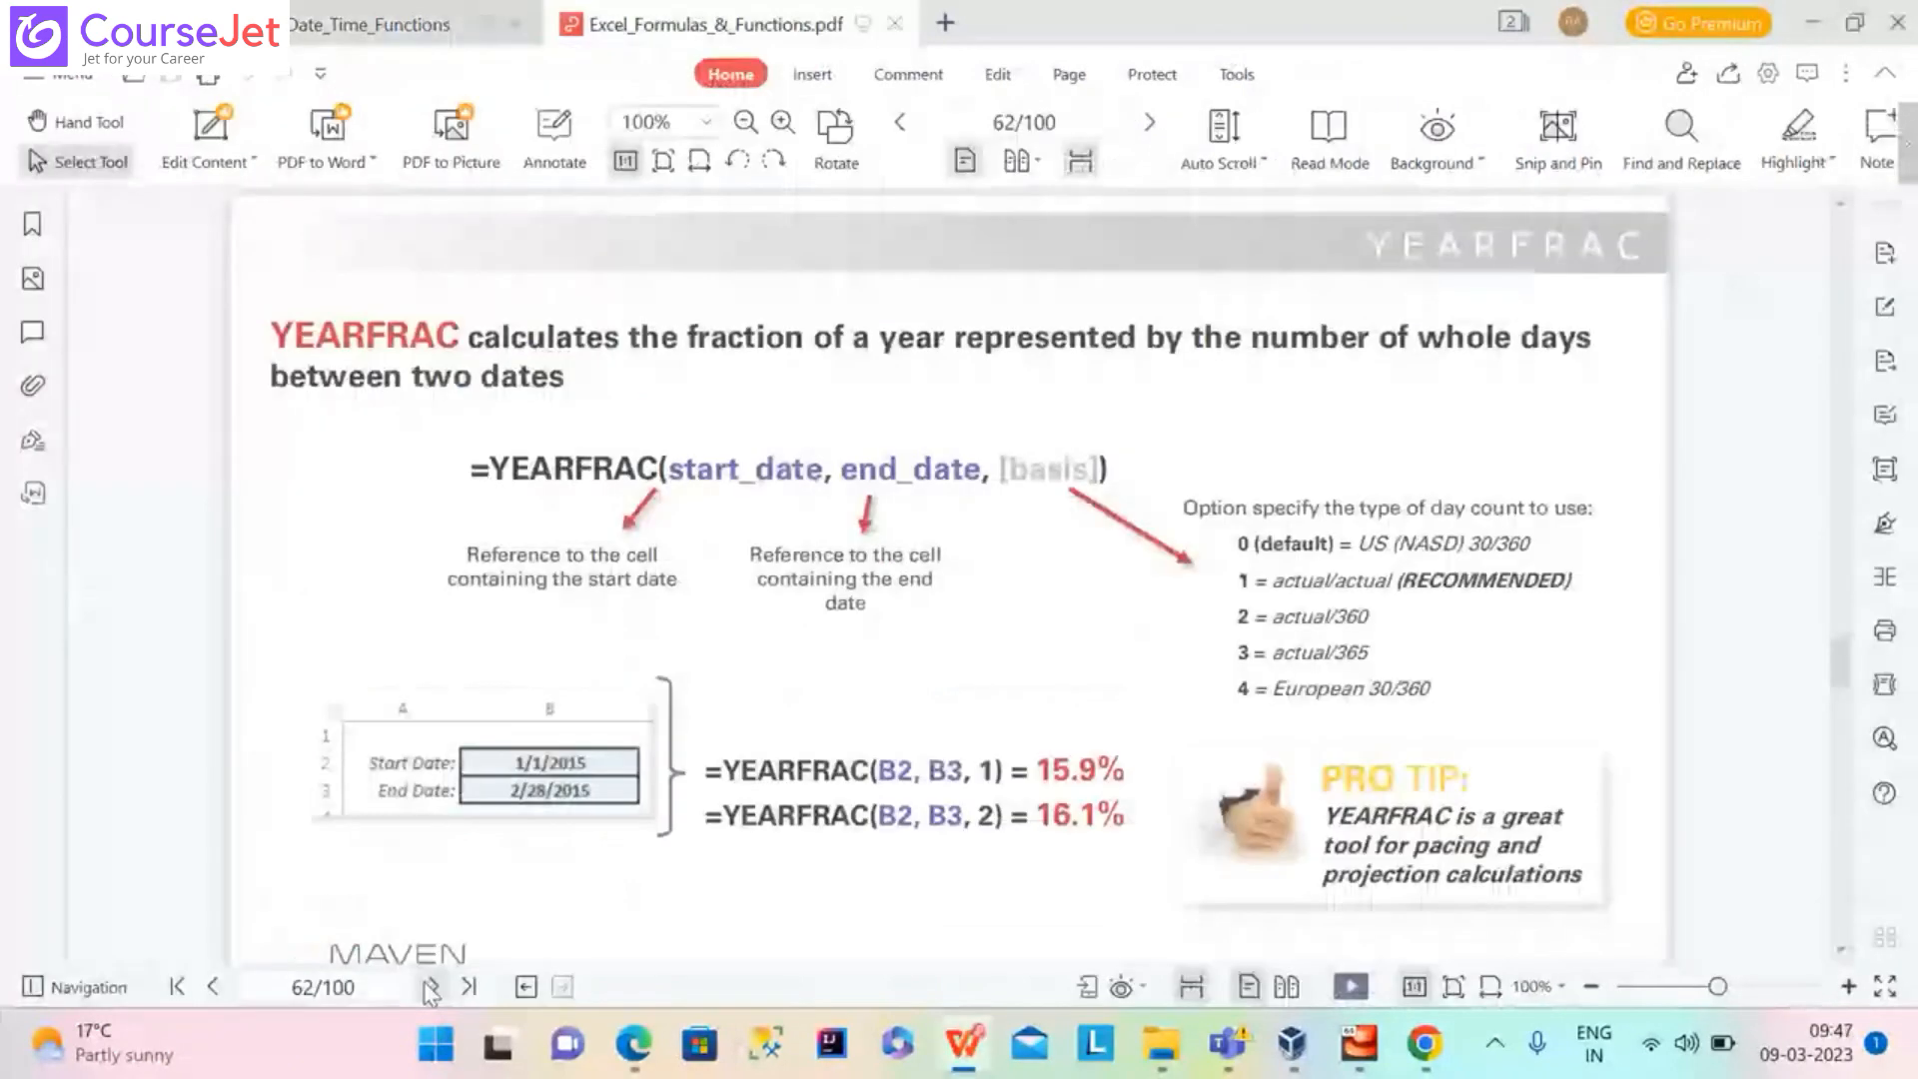
pyautogui.click(430, 987)
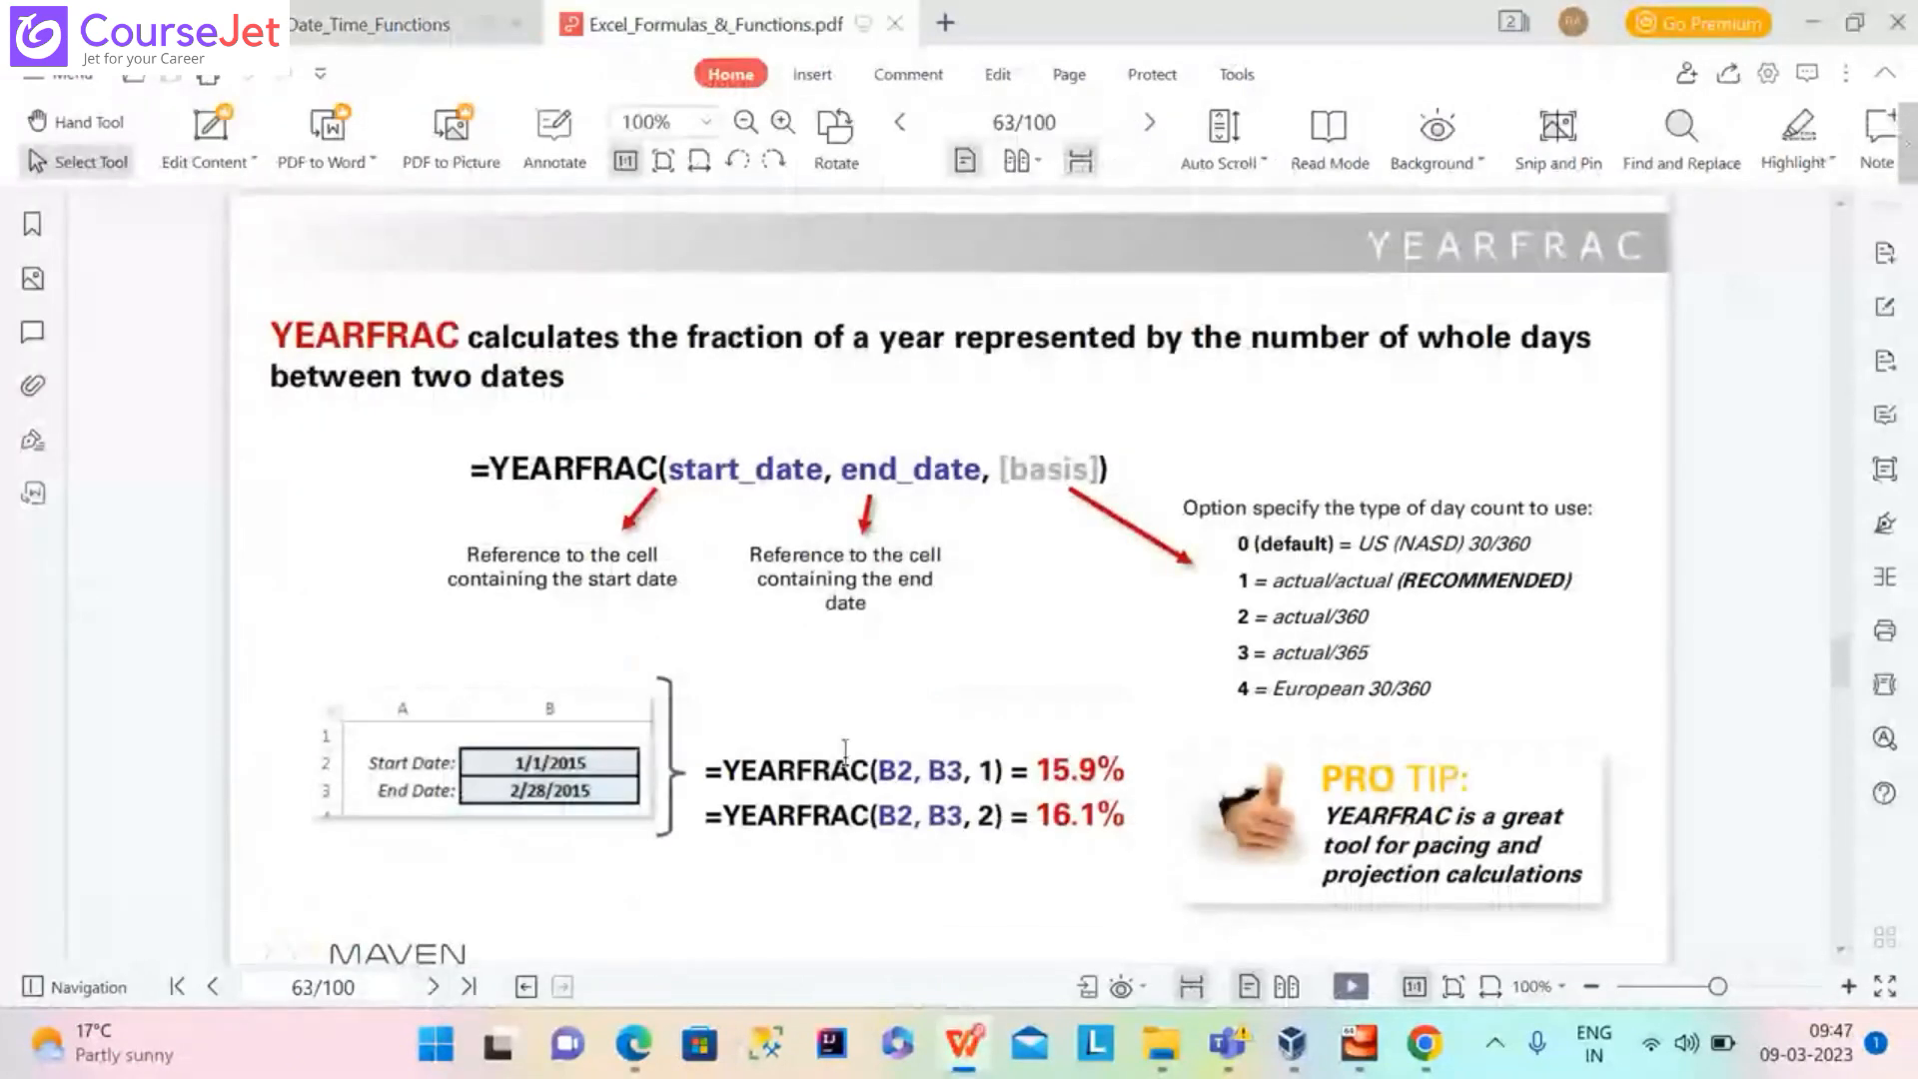
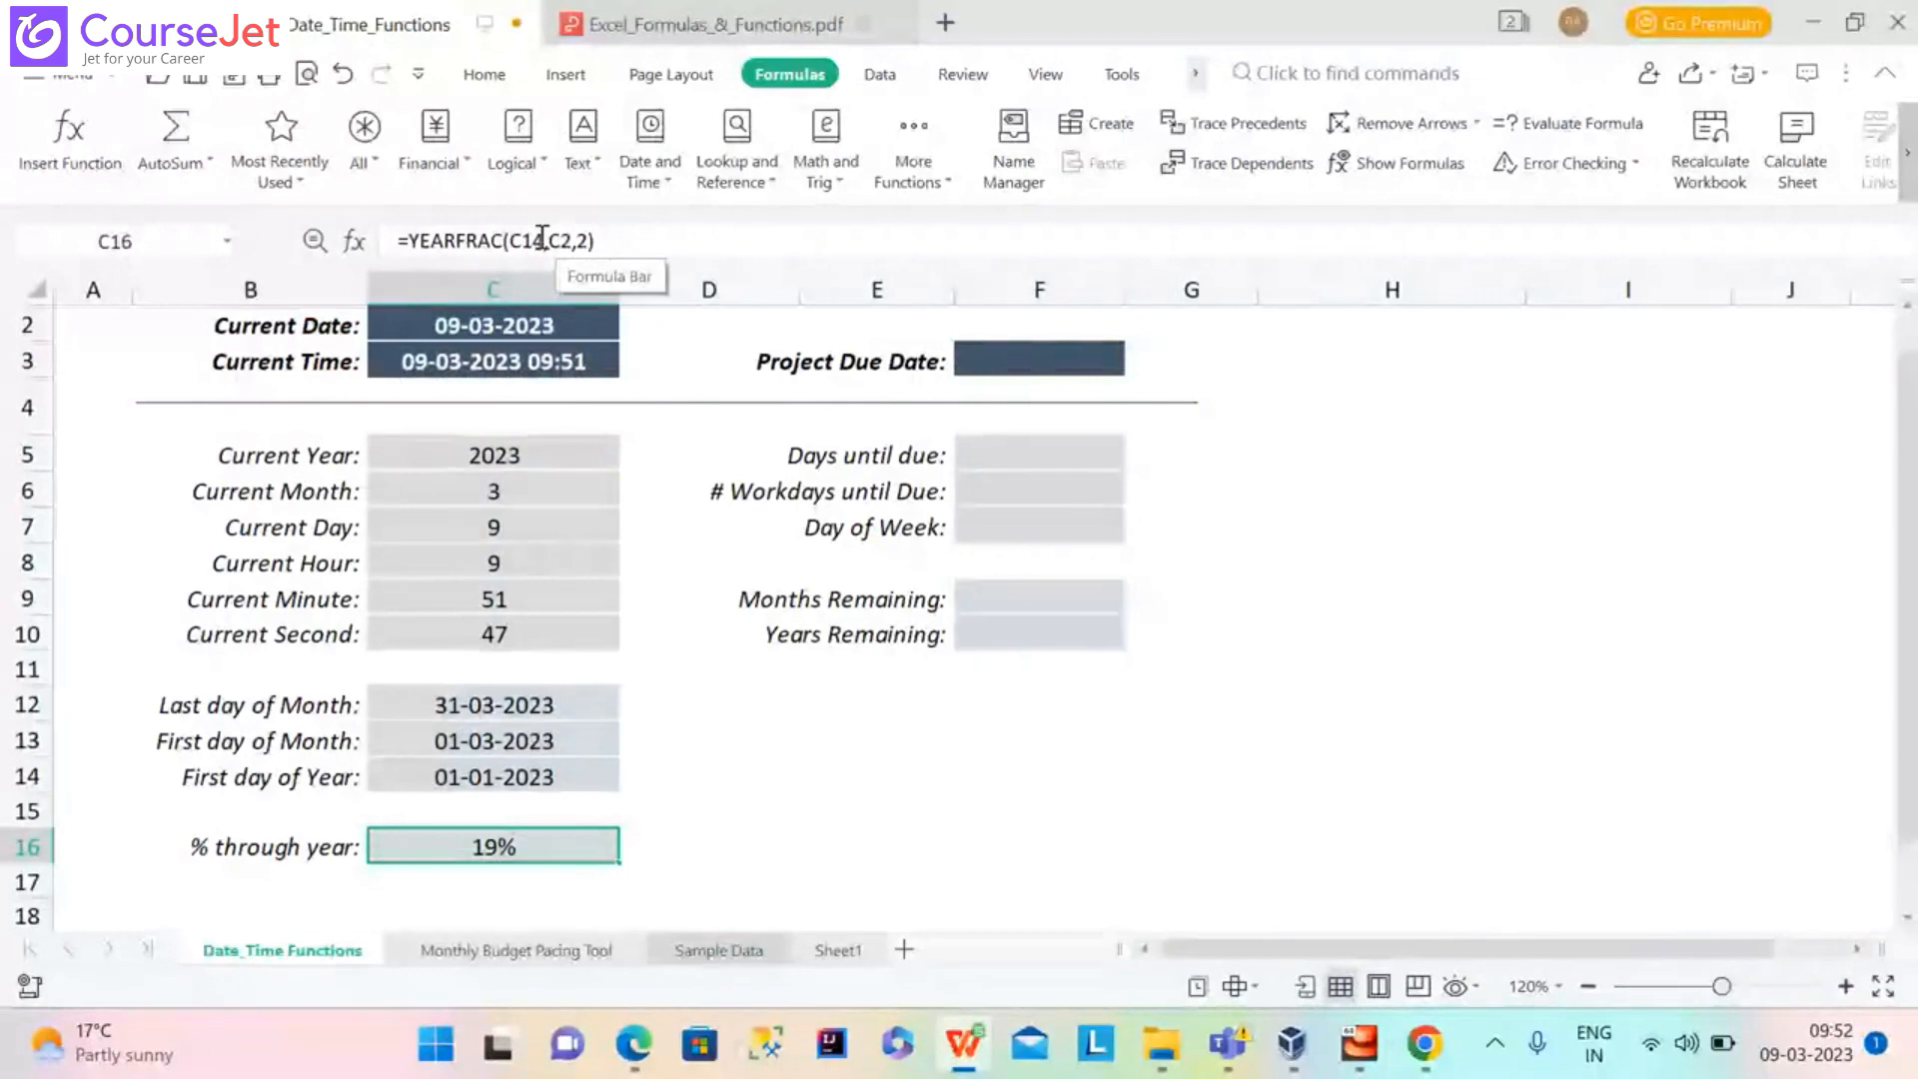
# Try replacing the start date C14 in the % through year YEARFRAC formula in cell C16 with the literal date 02-02-2023
pyautogui.click(545, 240)
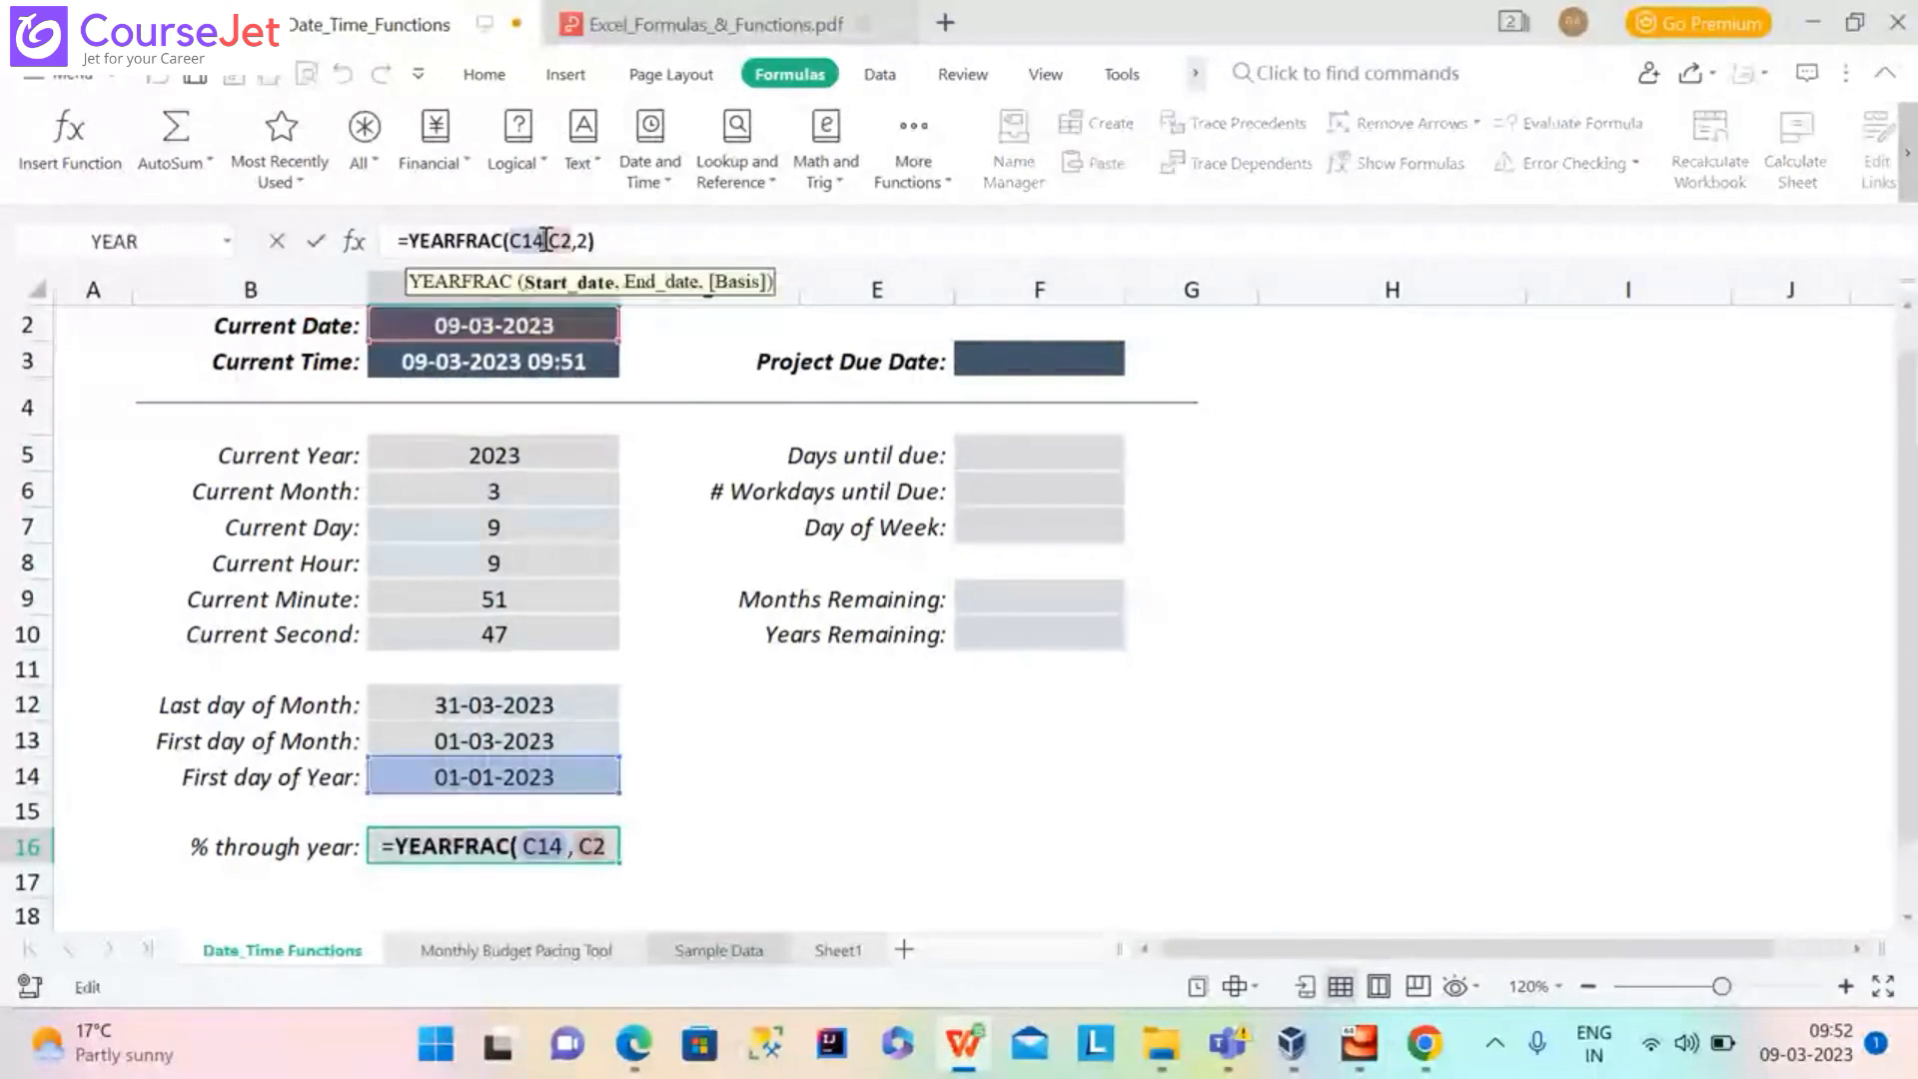
pyautogui.press('BackSpace')
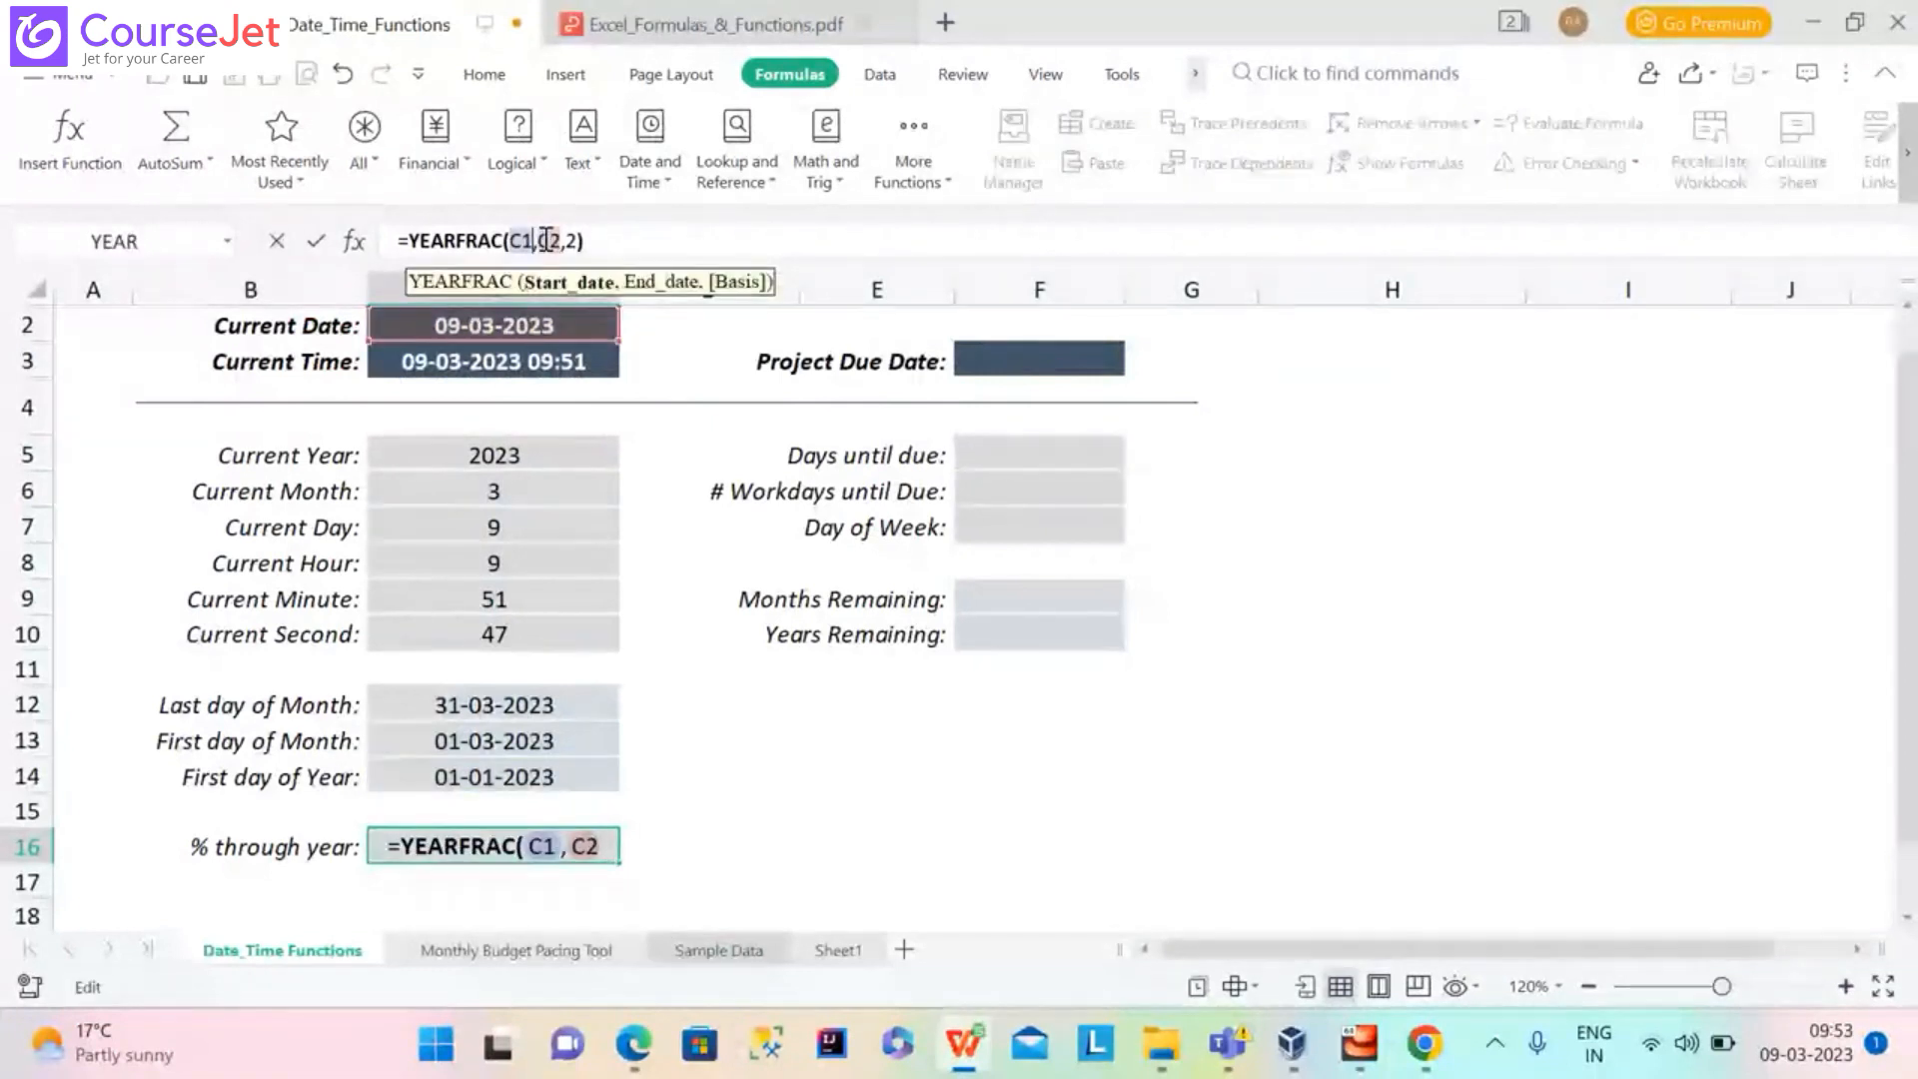
pyautogui.press('BackSpace')
pyautogui.press('BackSpace')
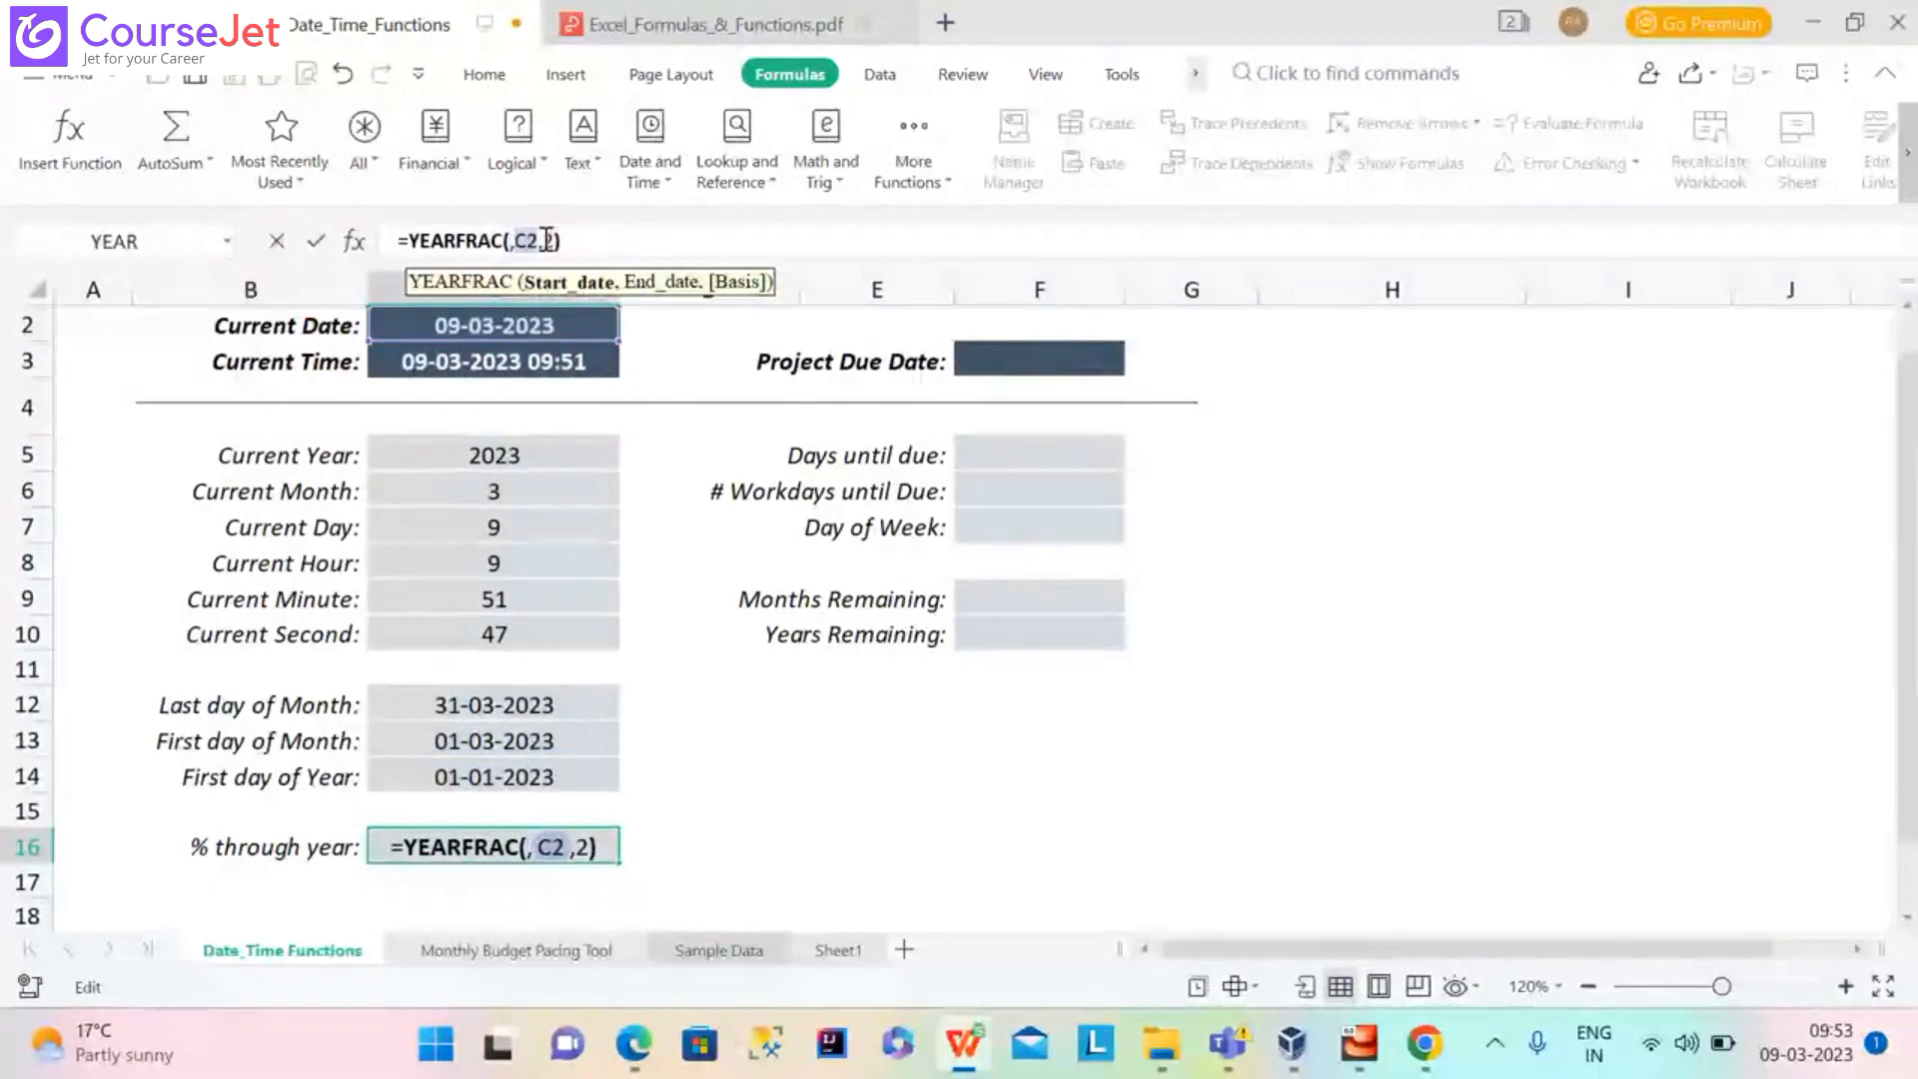
pyautogui.write('02-')
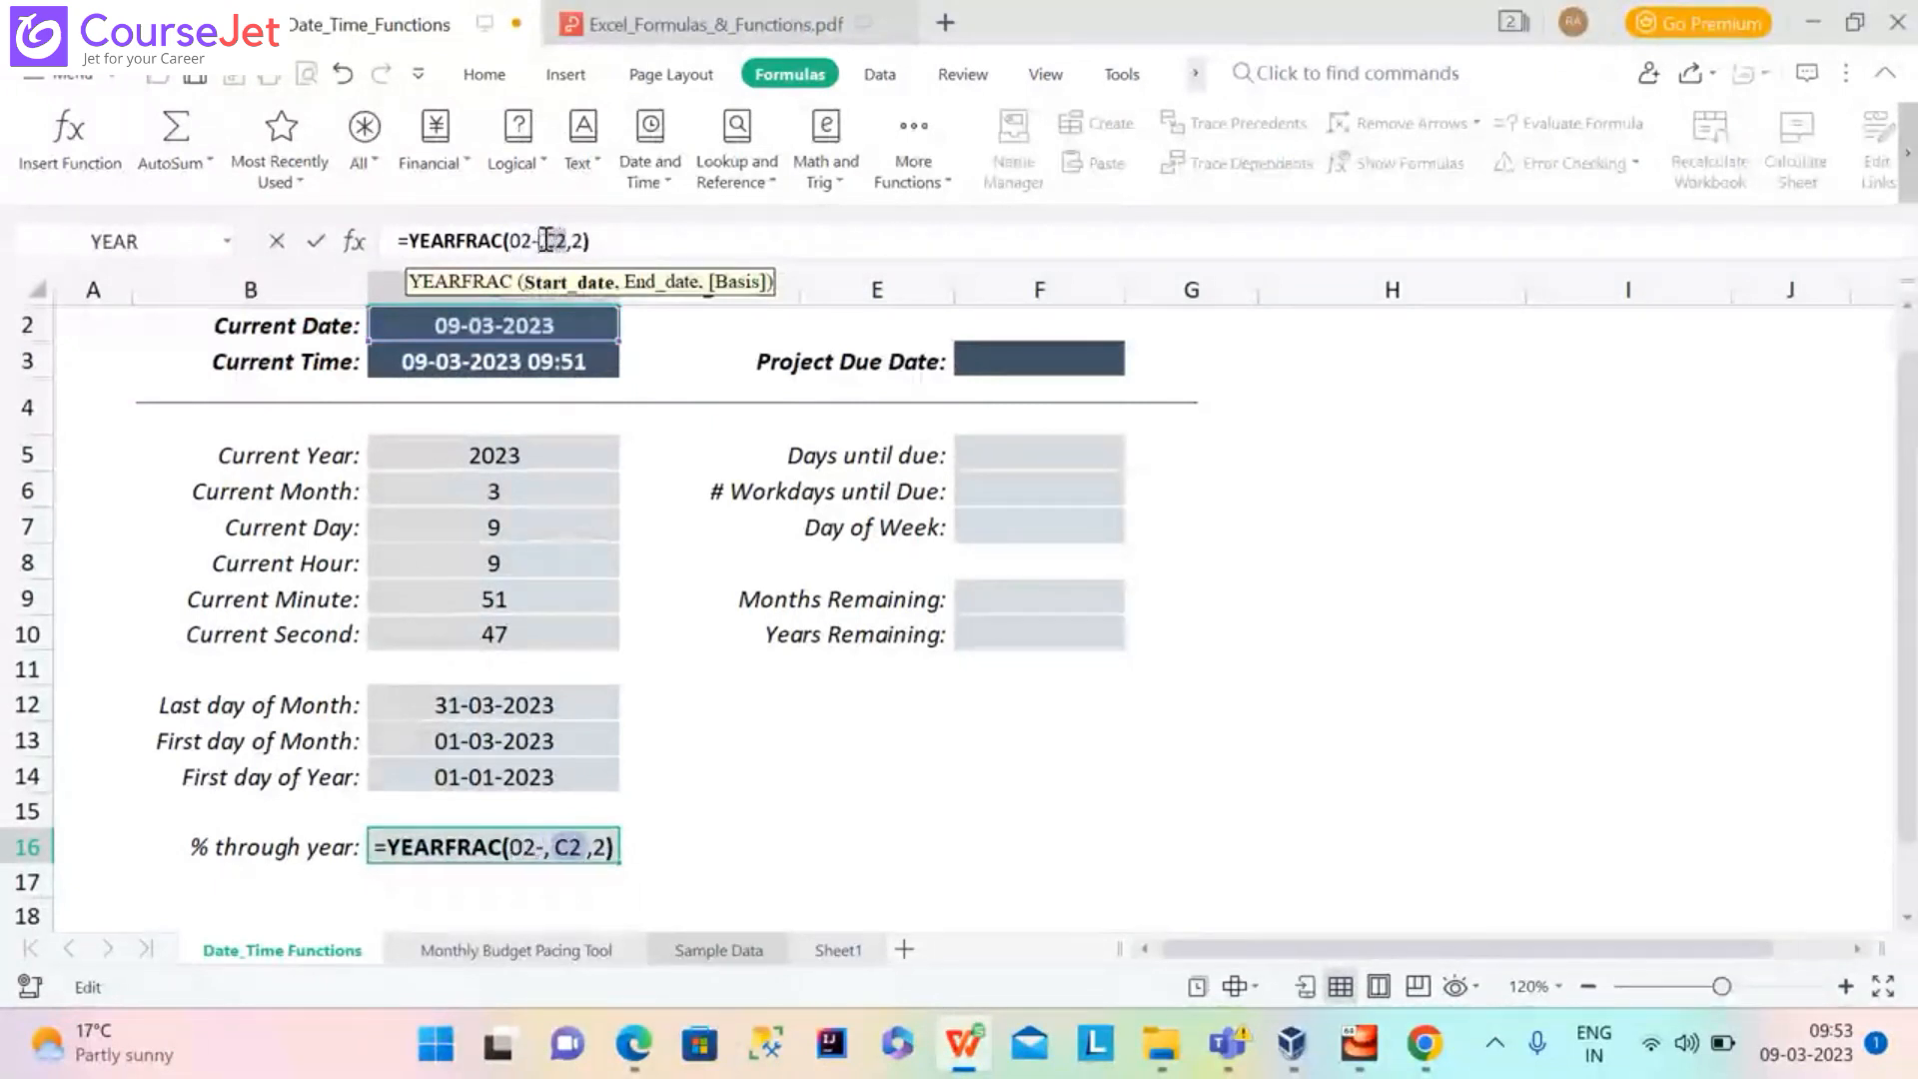
pyautogui.write('023')
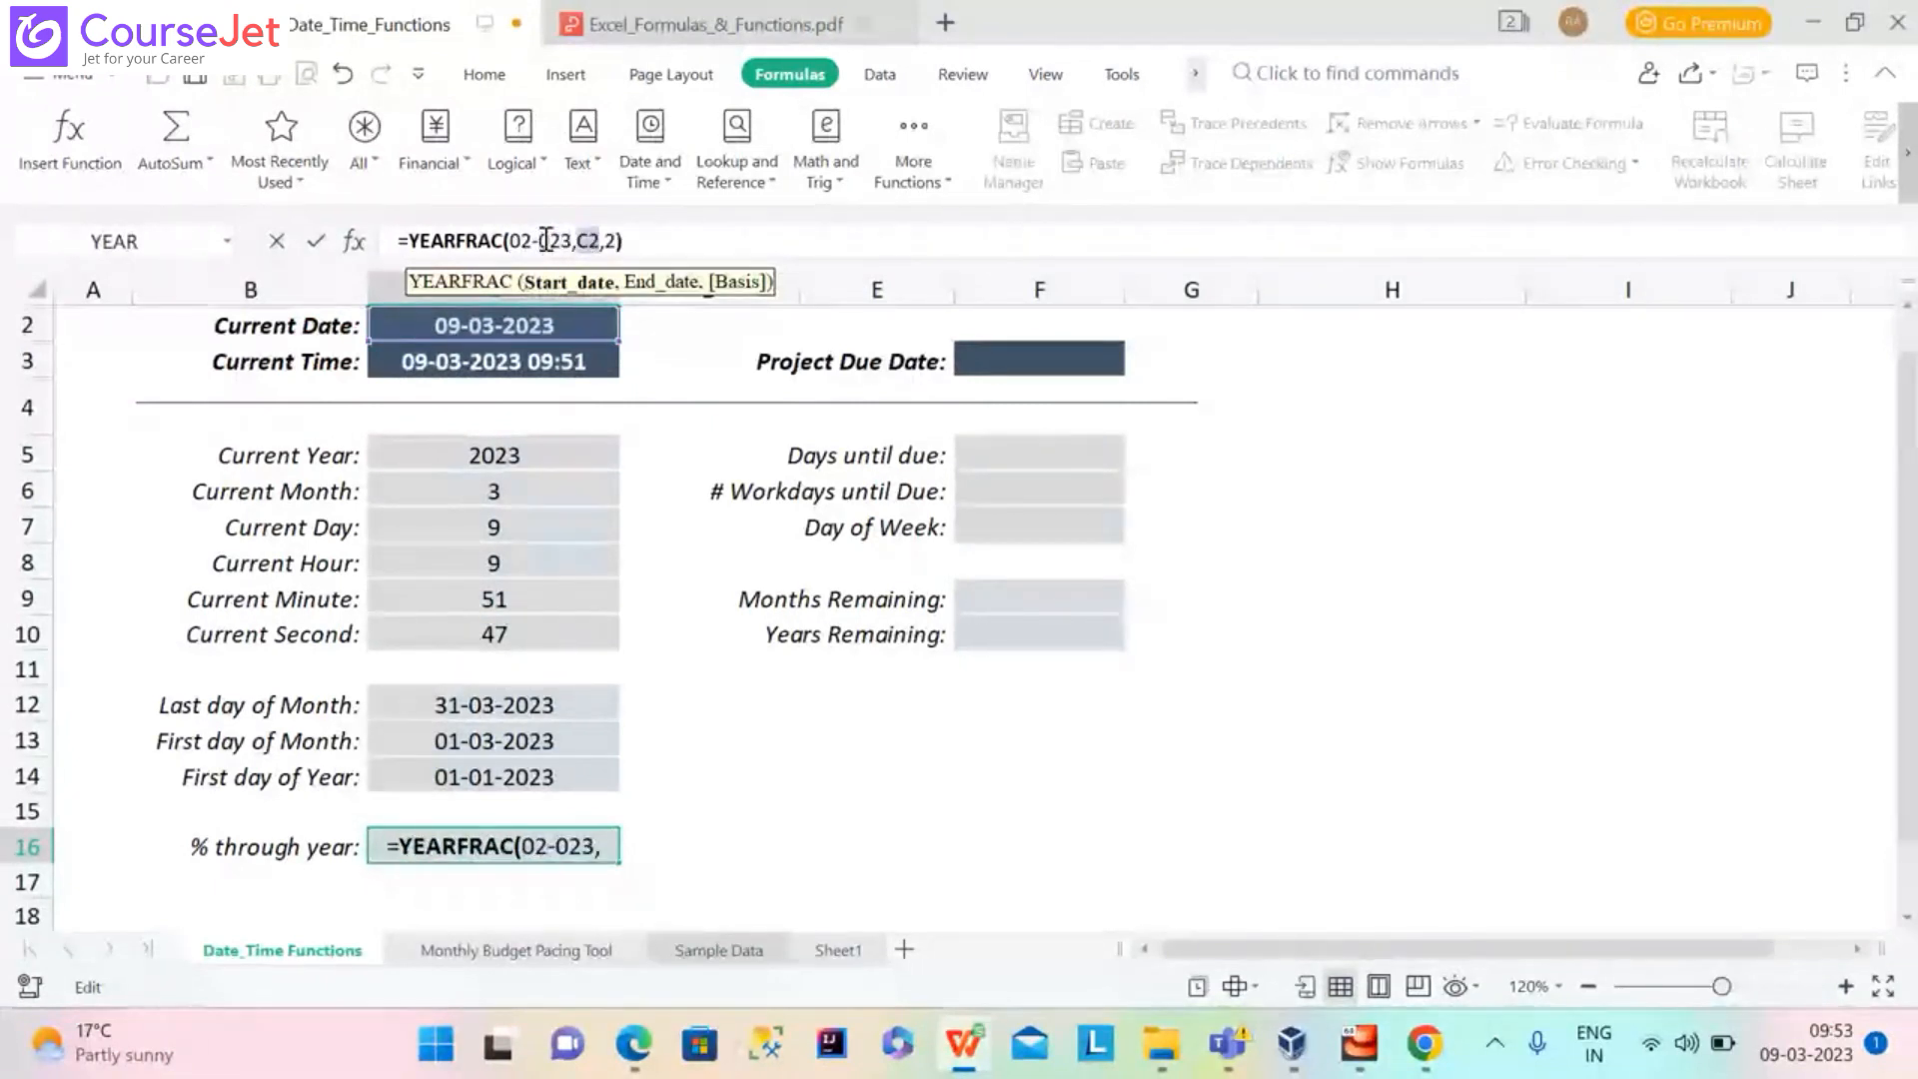
pyautogui.press('BackSpace')
pyautogui.write('-20')
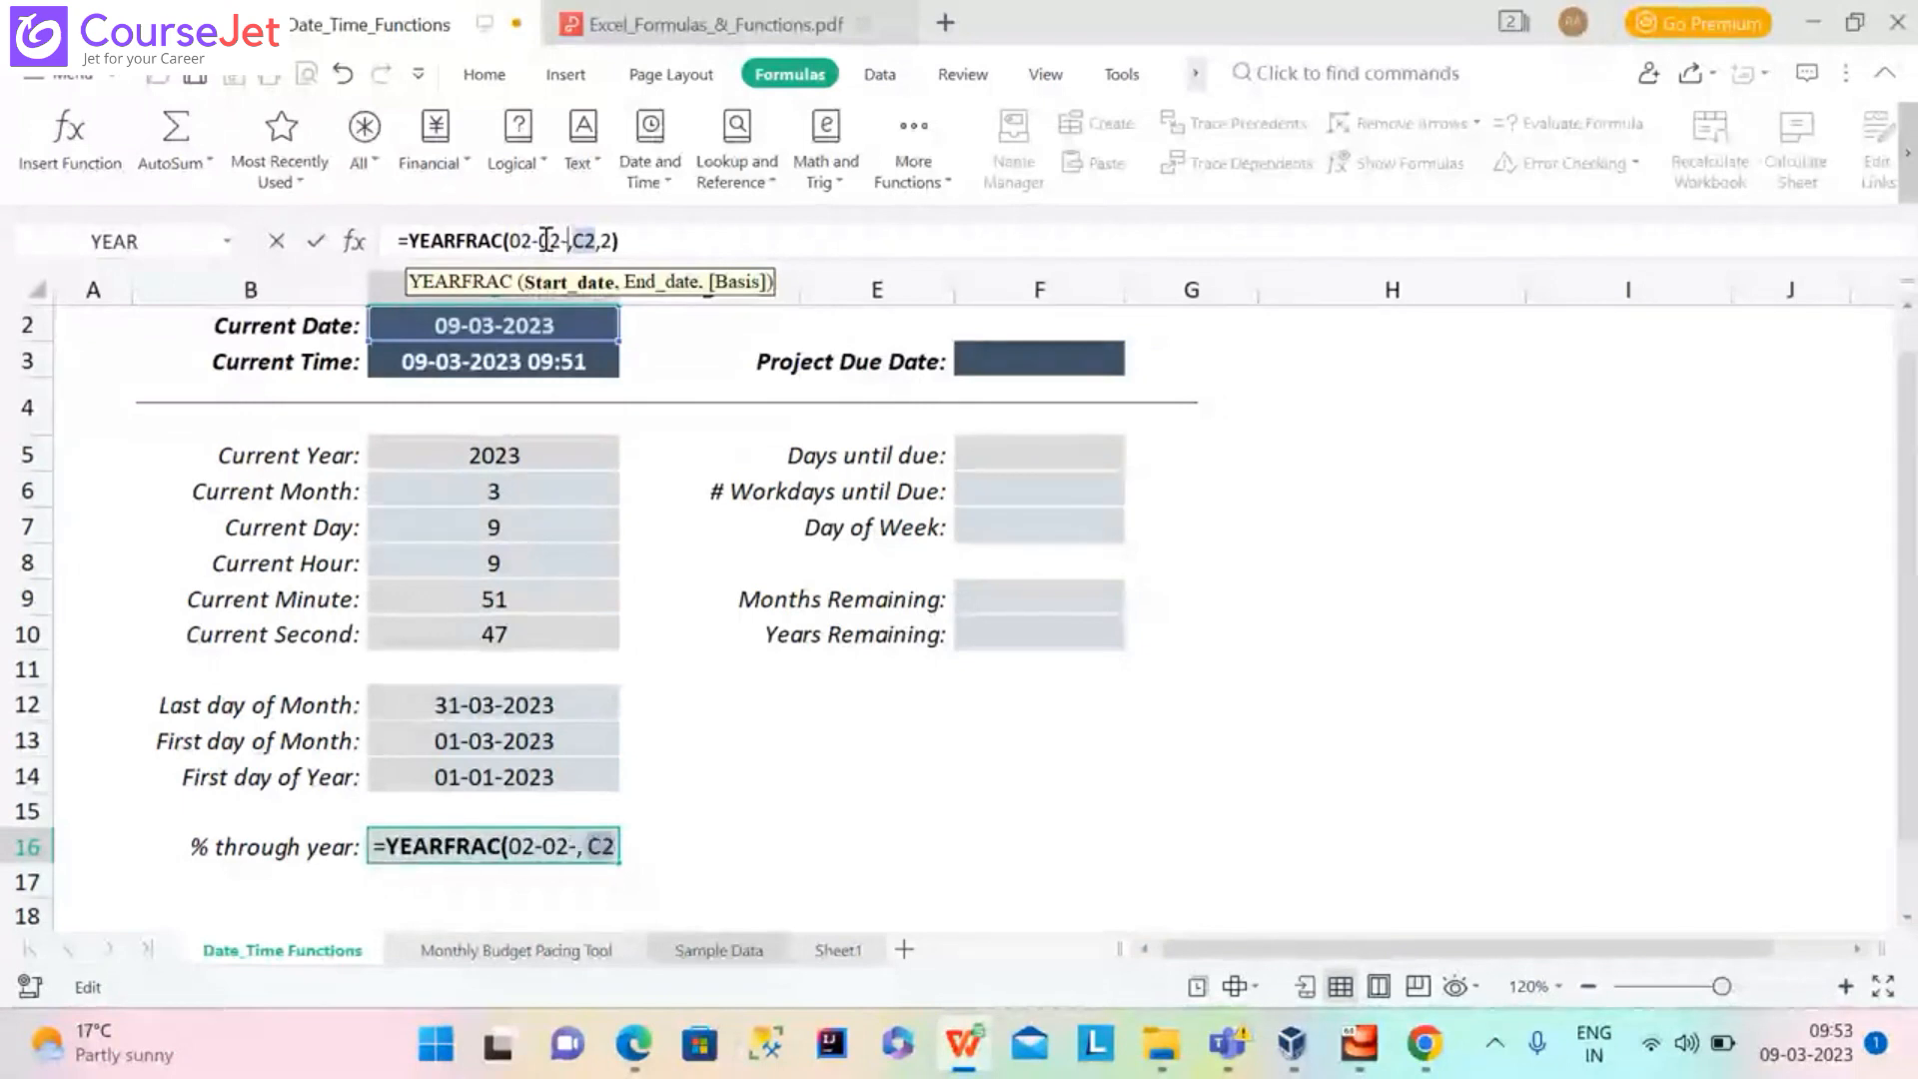
pyautogui.write('23')
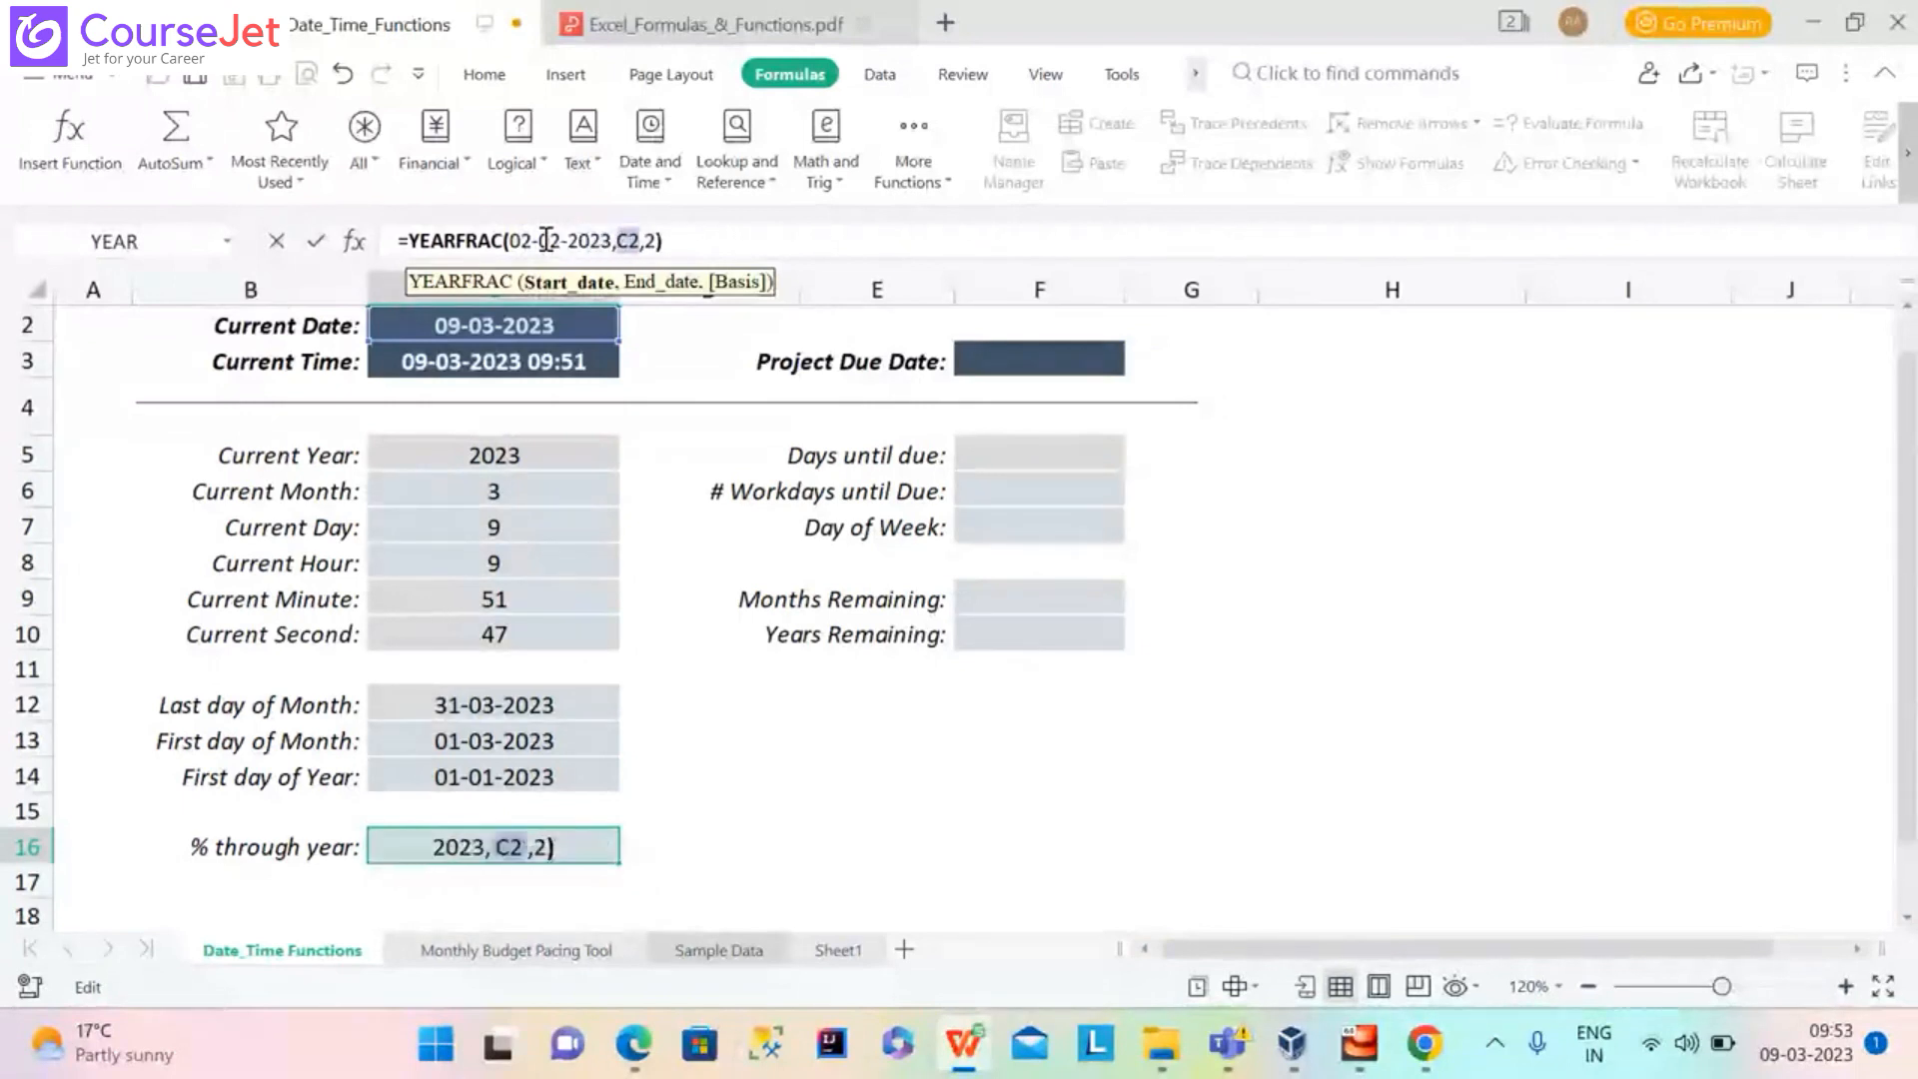
pyautogui.press('Return')
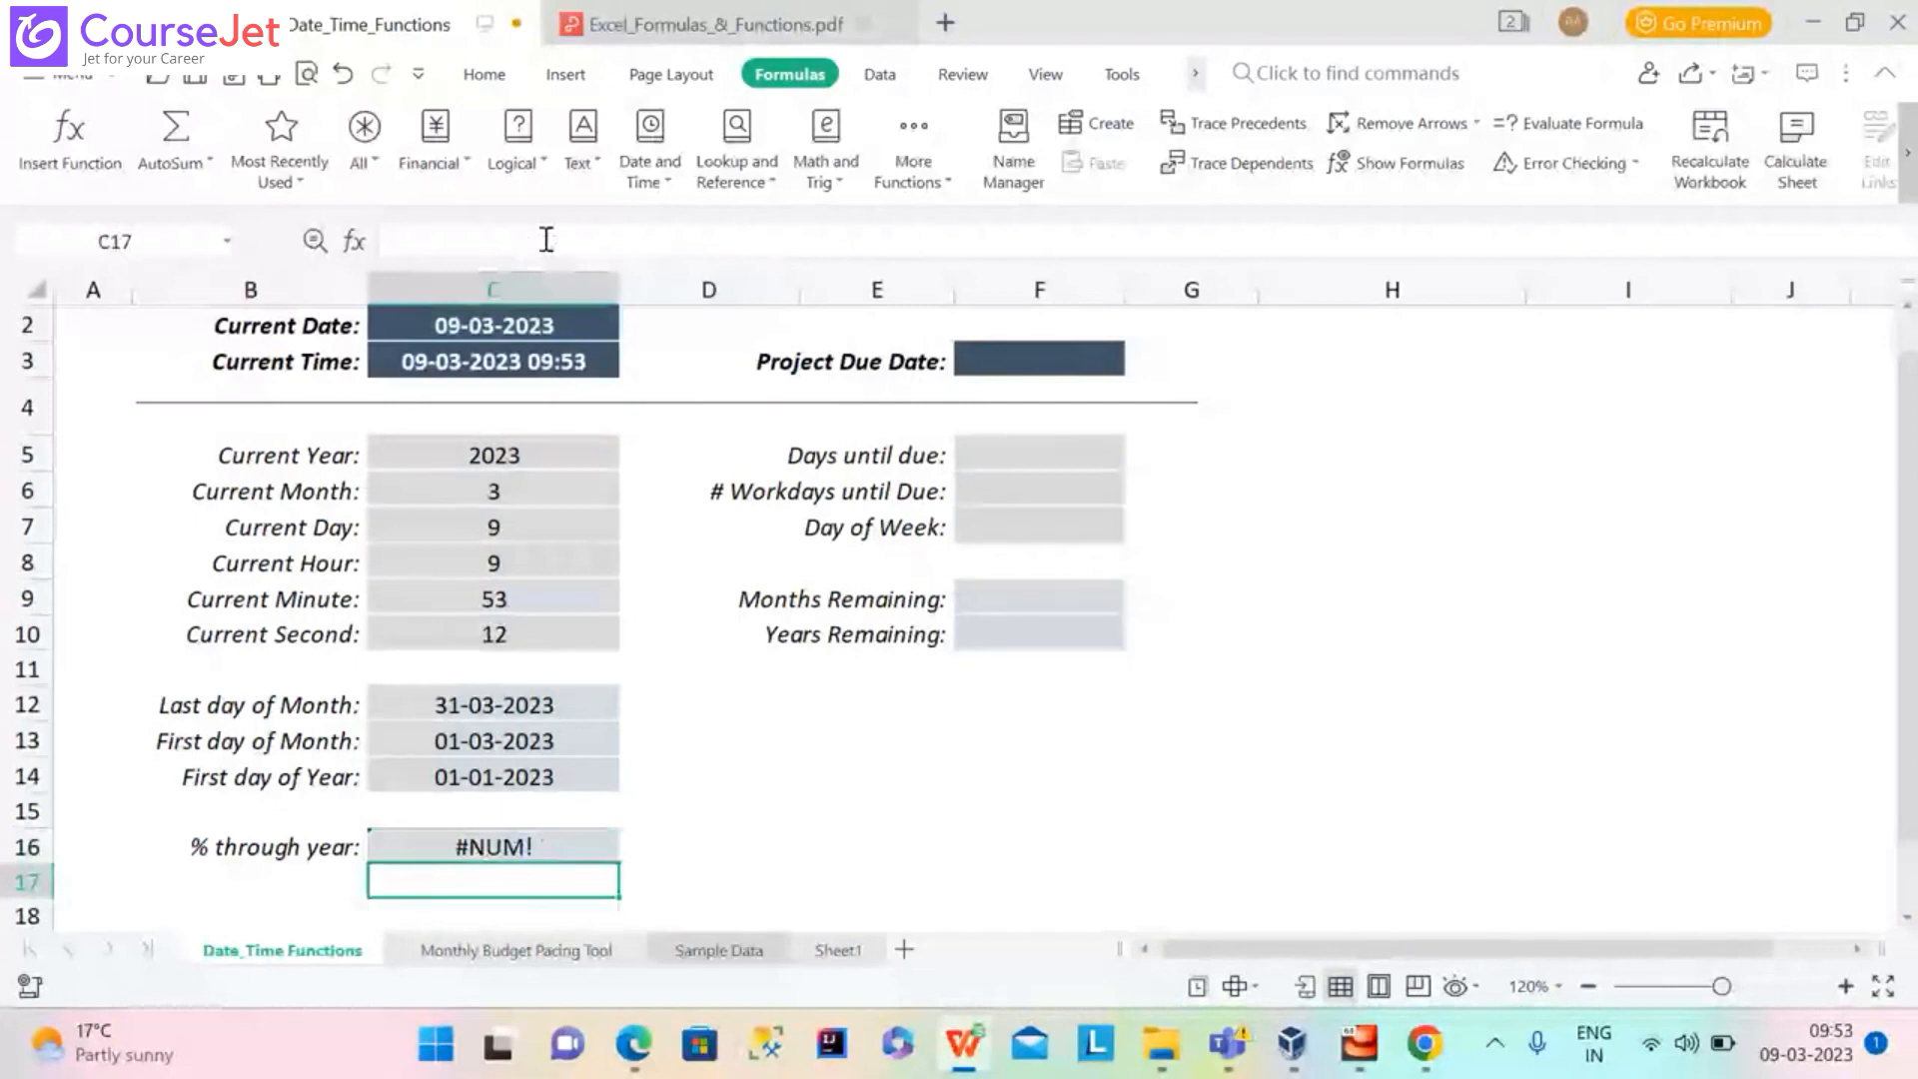
# Try adding leading zeros to the day and month of the literal start date in C16's YEARFRAC formula
pyautogui.click(506, 851)
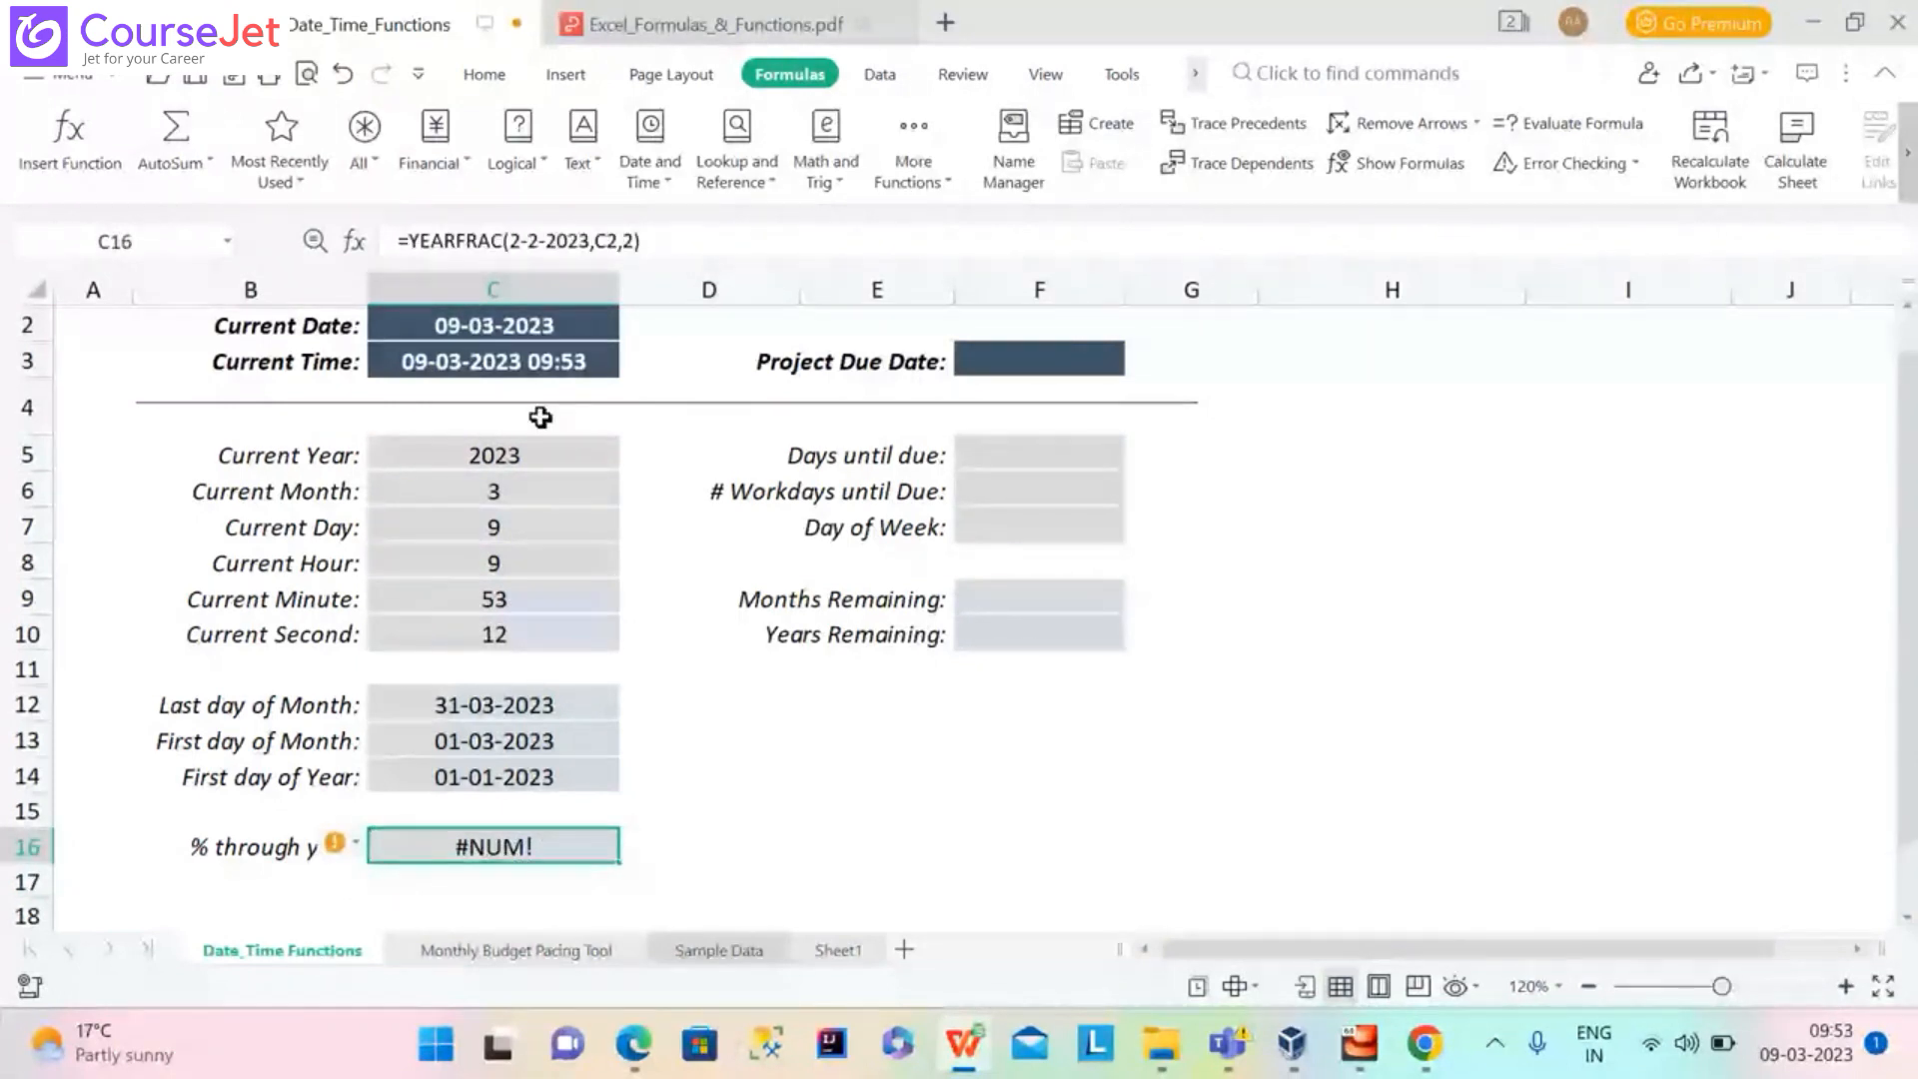
pyautogui.click(513, 239)
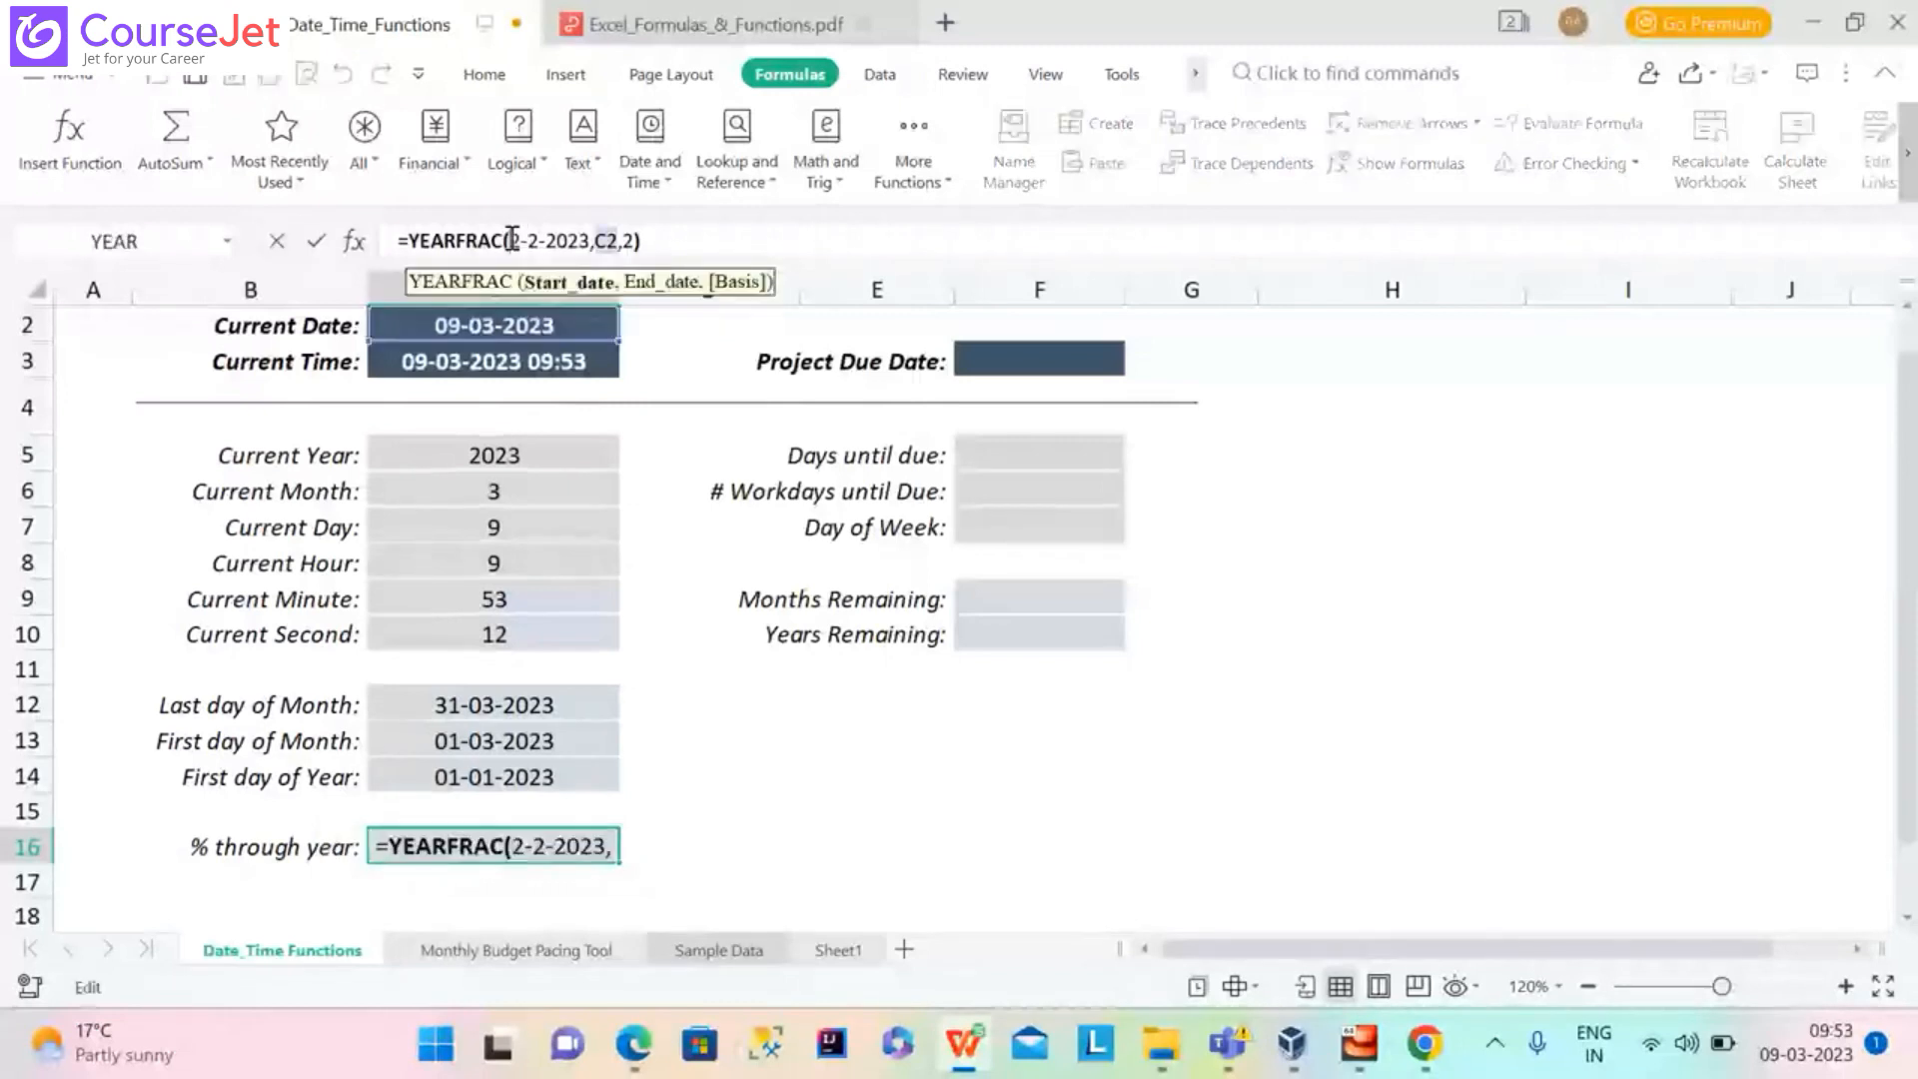
pyautogui.write('0')
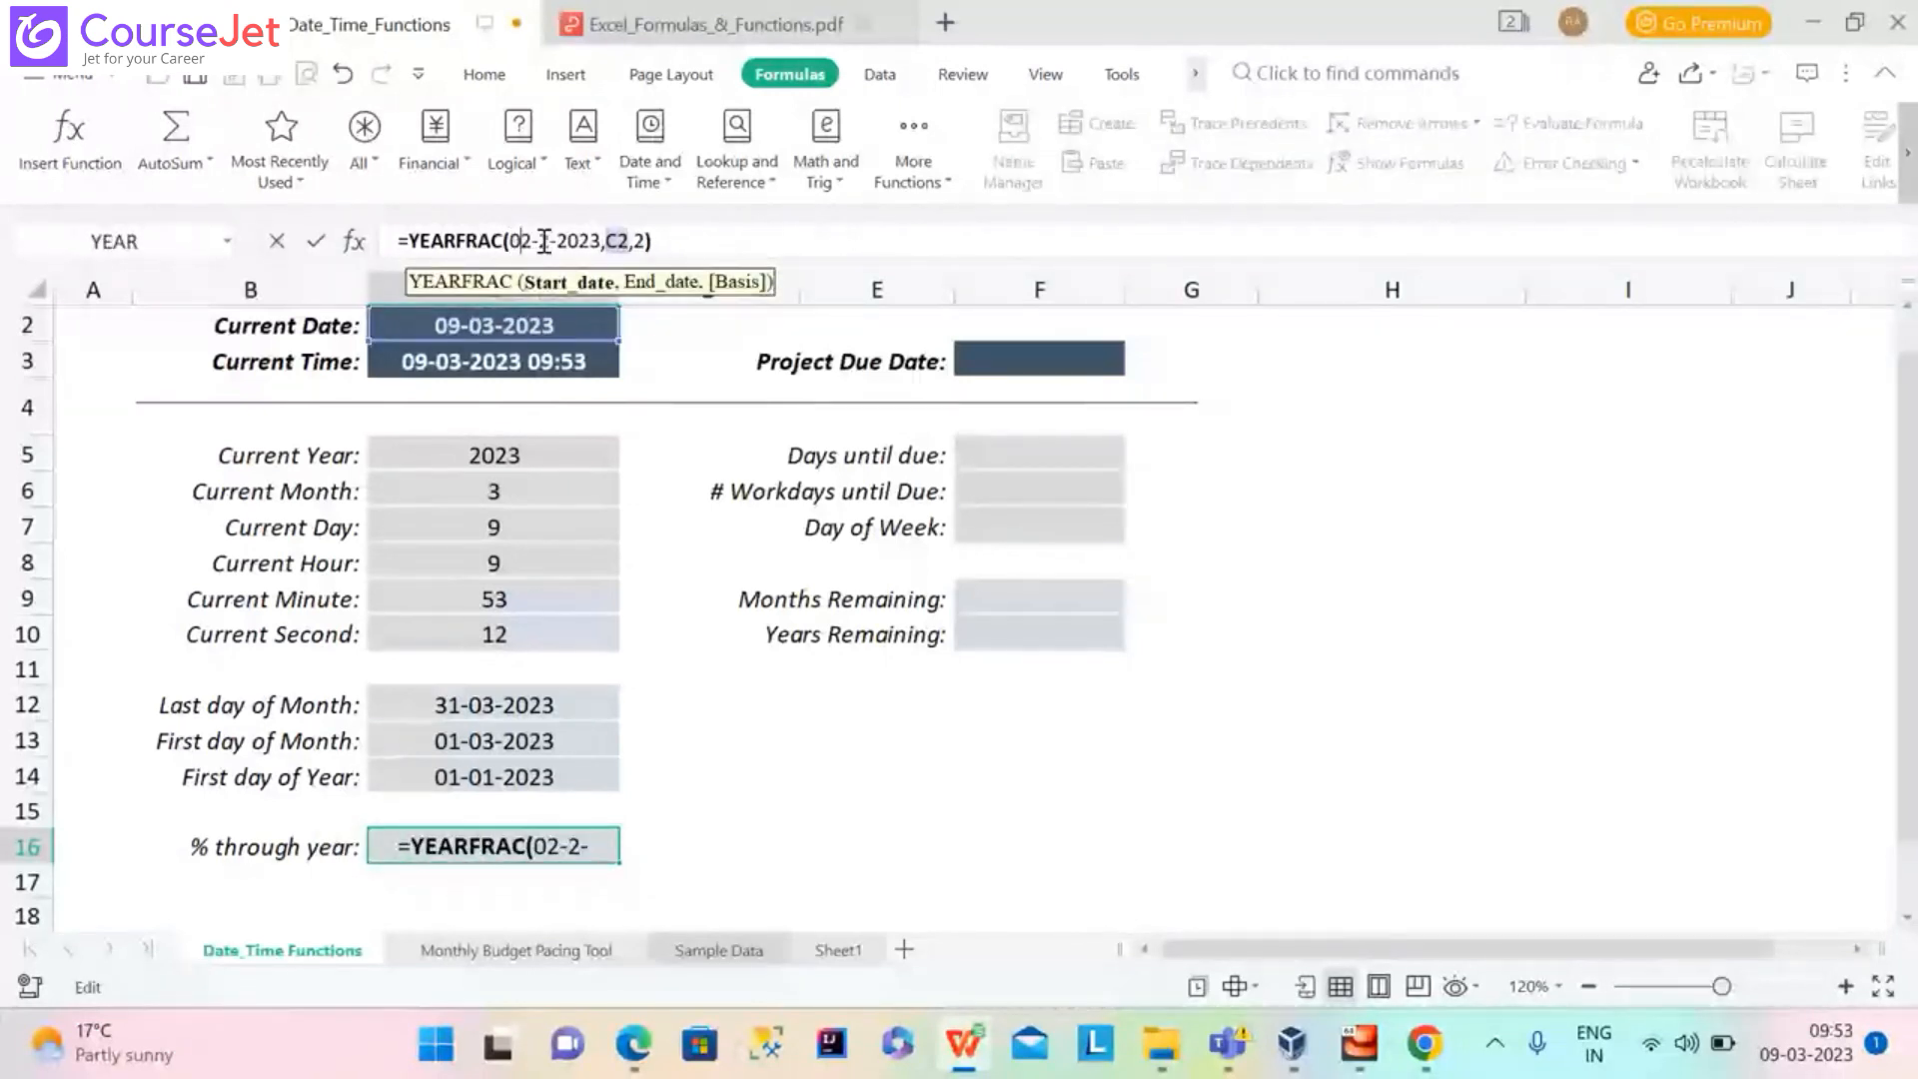
pyautogui.click(544, 241)
pyautogui.write('0')
pyautogui.press('Return')
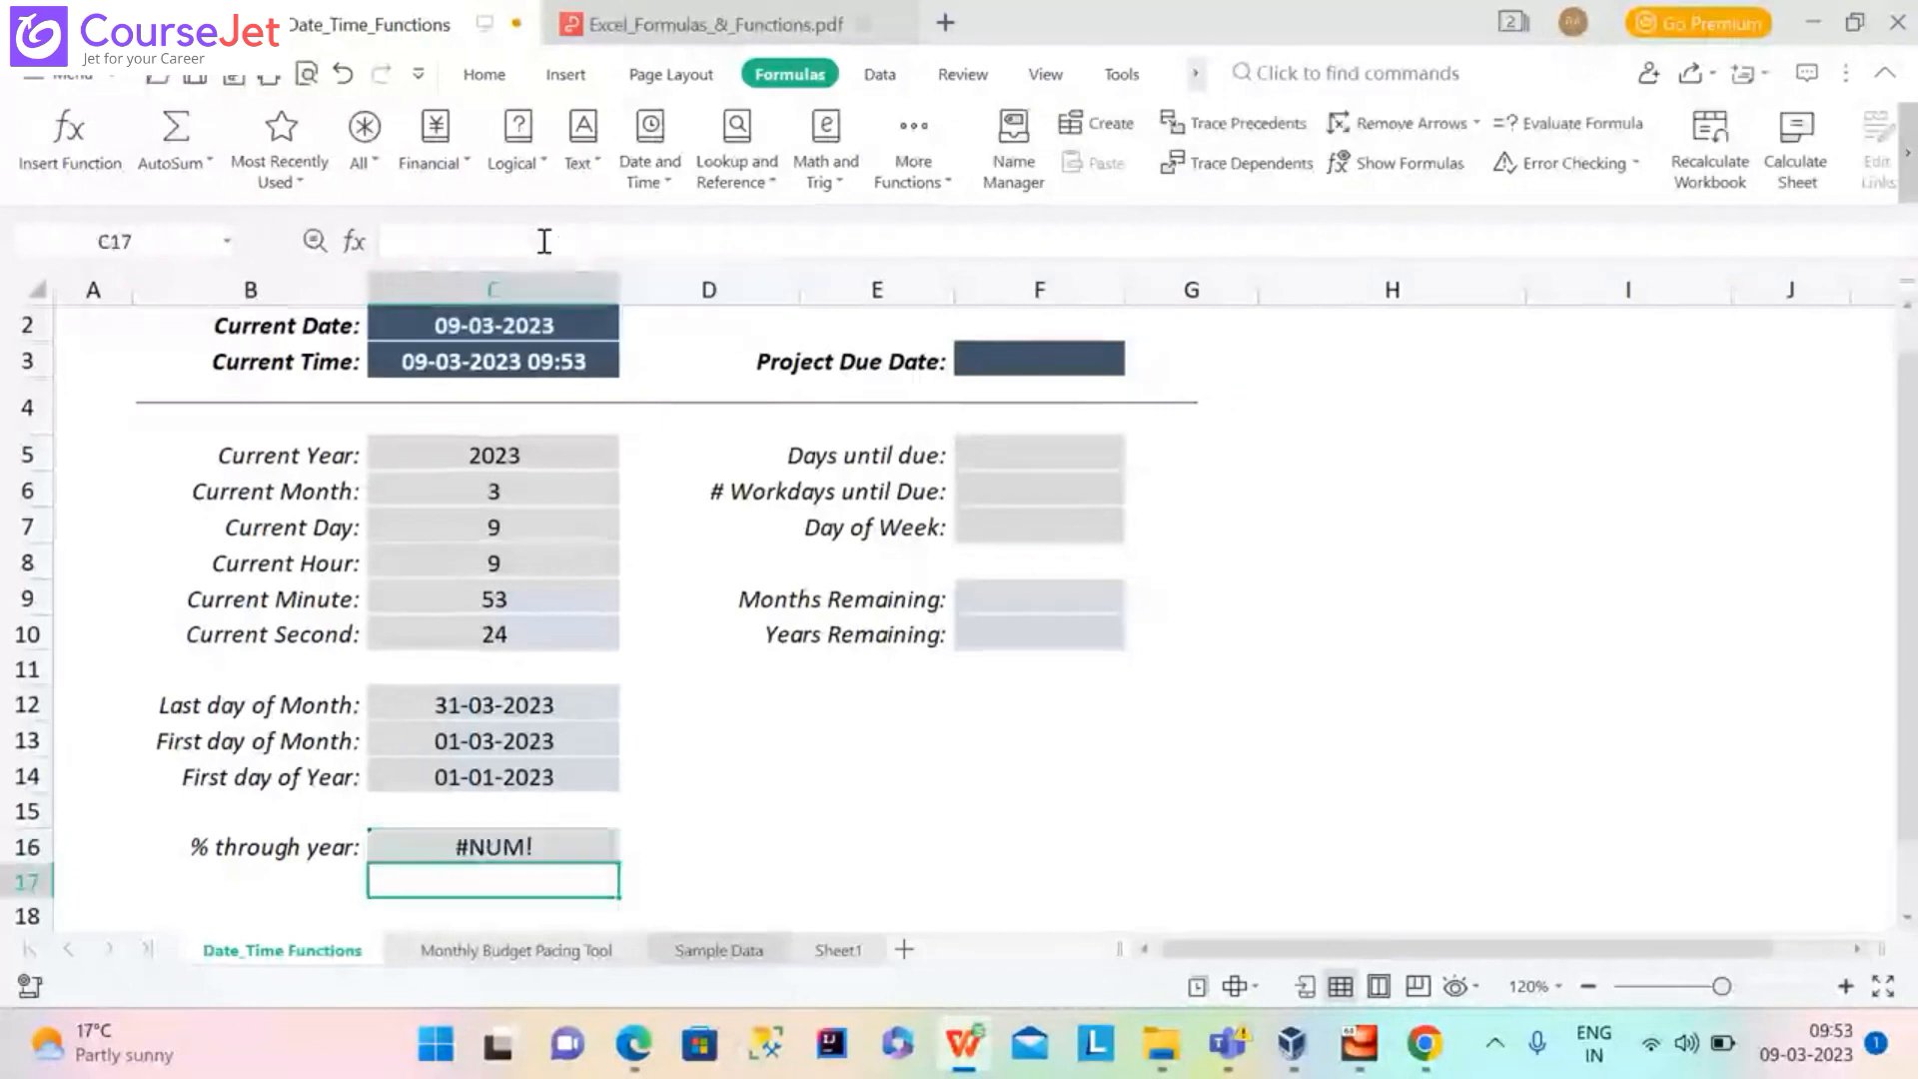
pyautogui.click(528, 855)
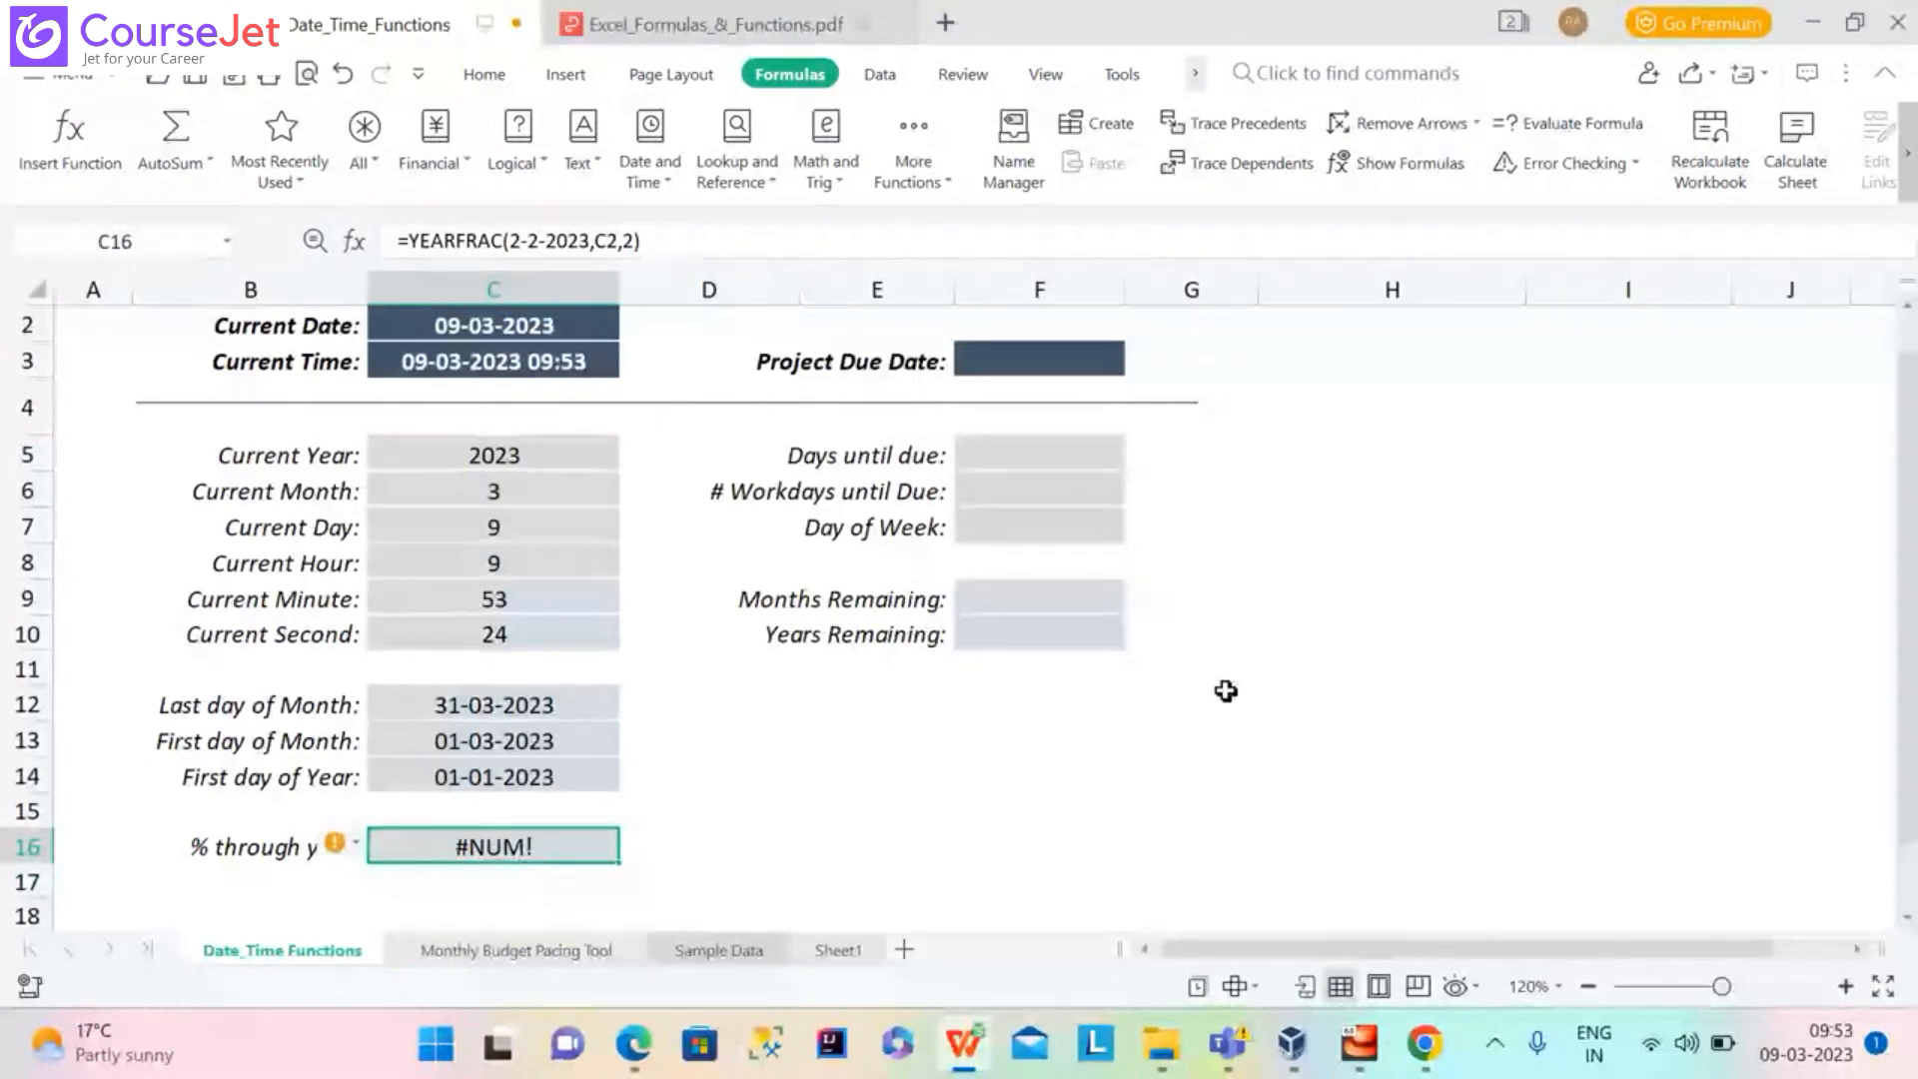
# Enter the date 2/2/2015 in the empty cell F15
pyautogui.doubleClick(1013, 816)
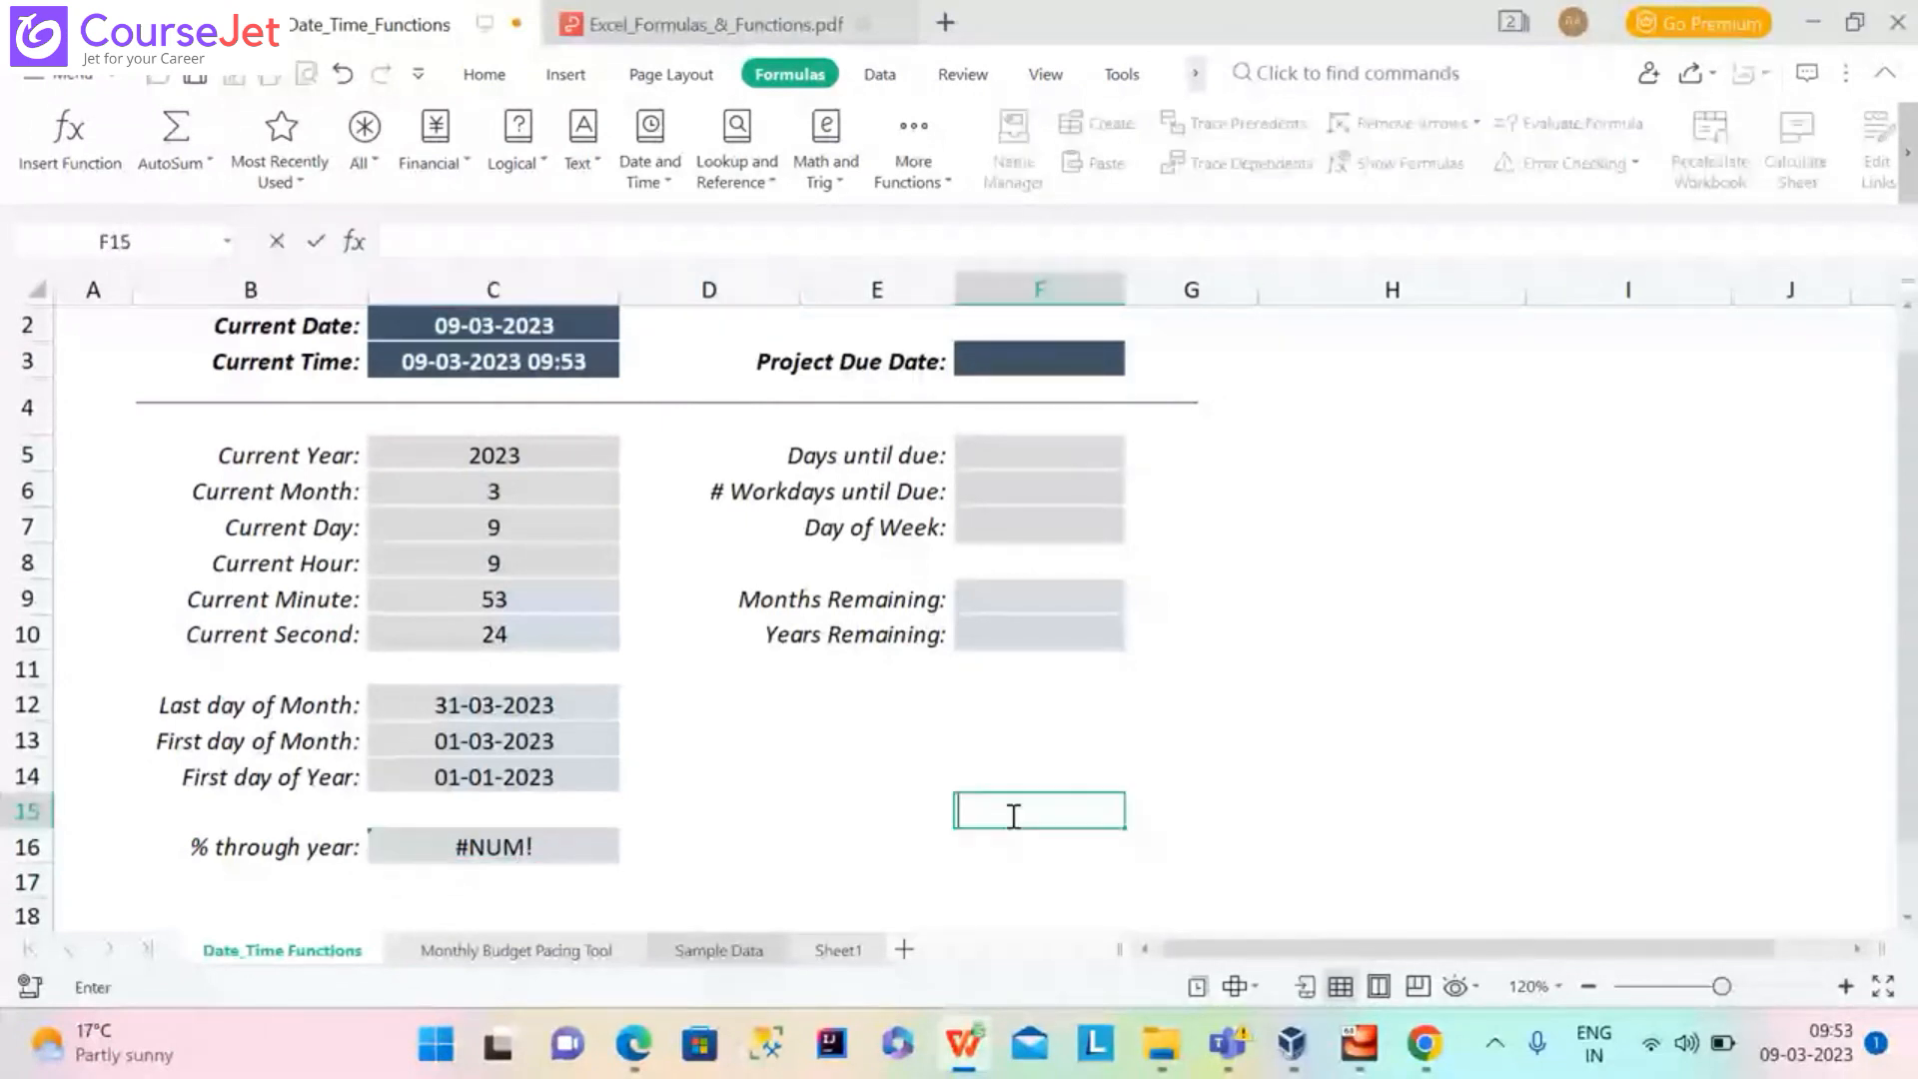
pyautogui.write('2/2/2015')
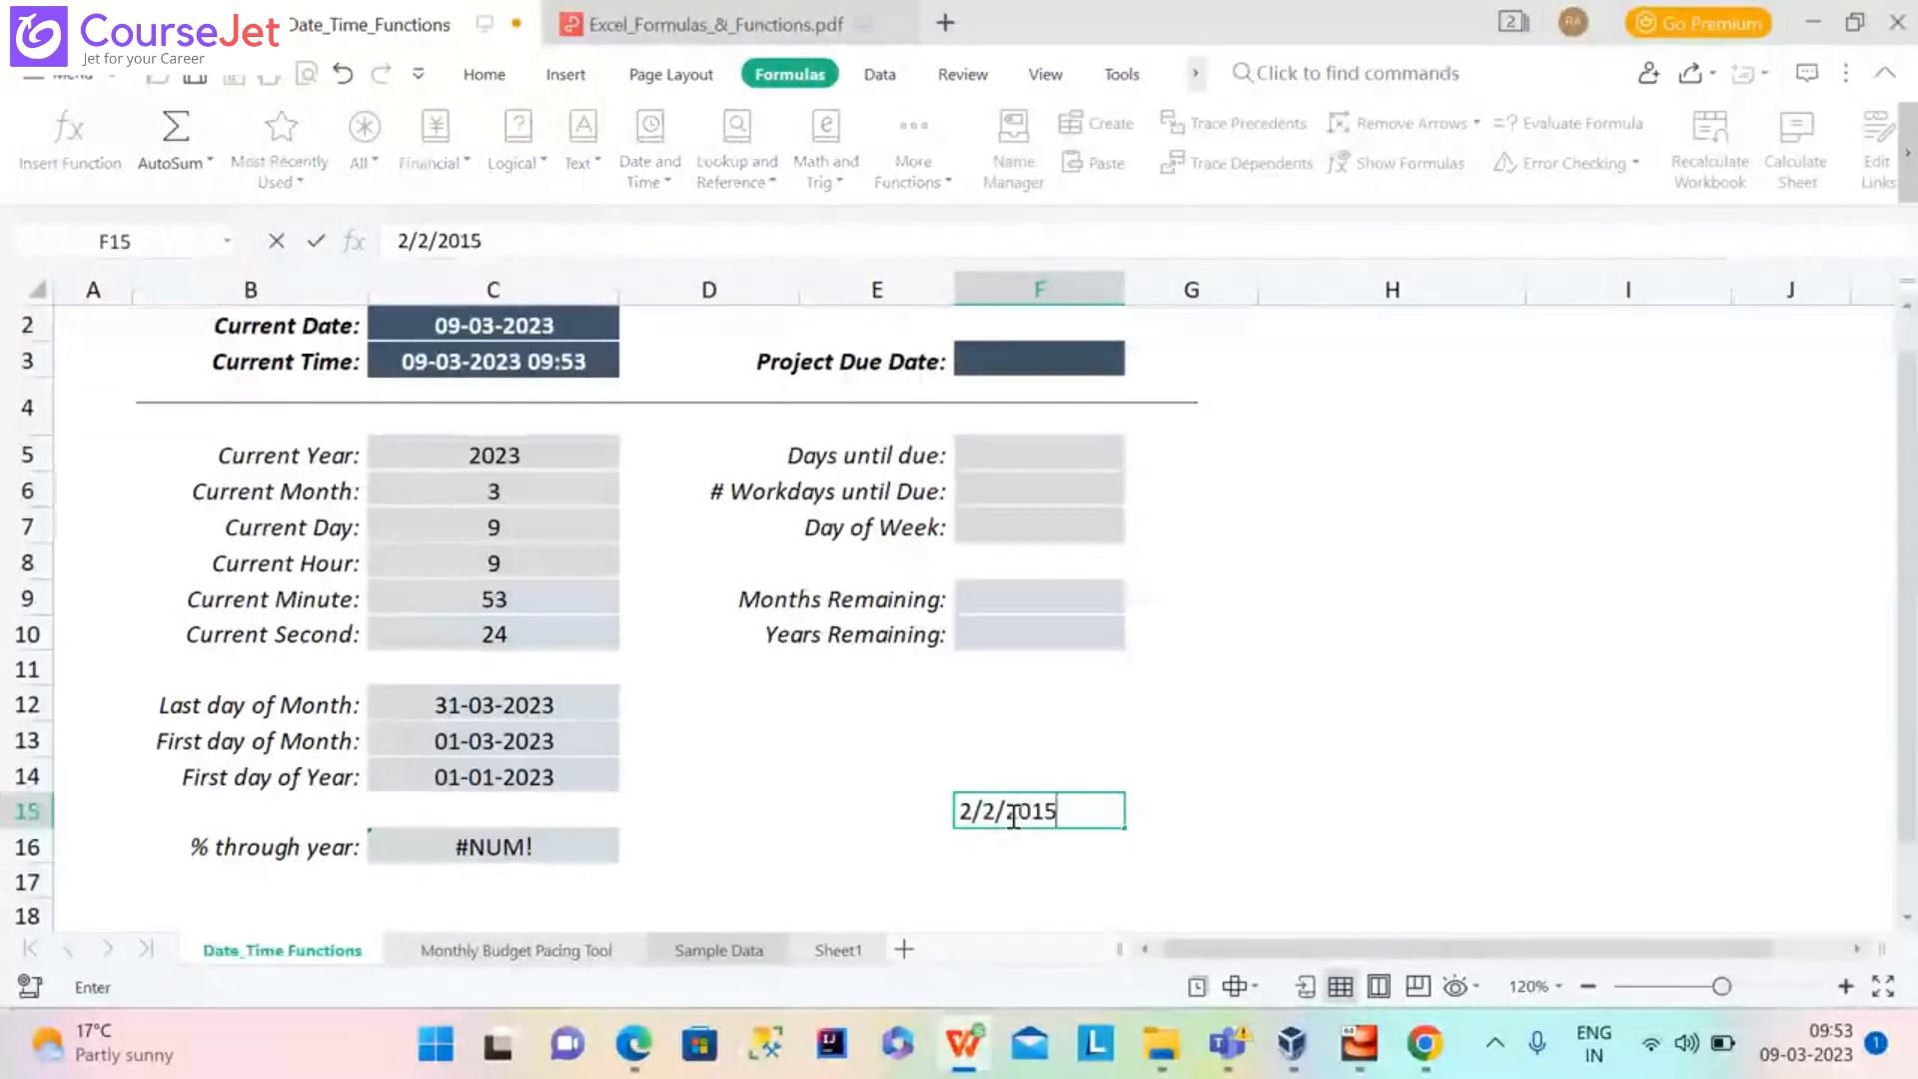
pyautogui.press('Return')
pyautogui.click(1011, 811)
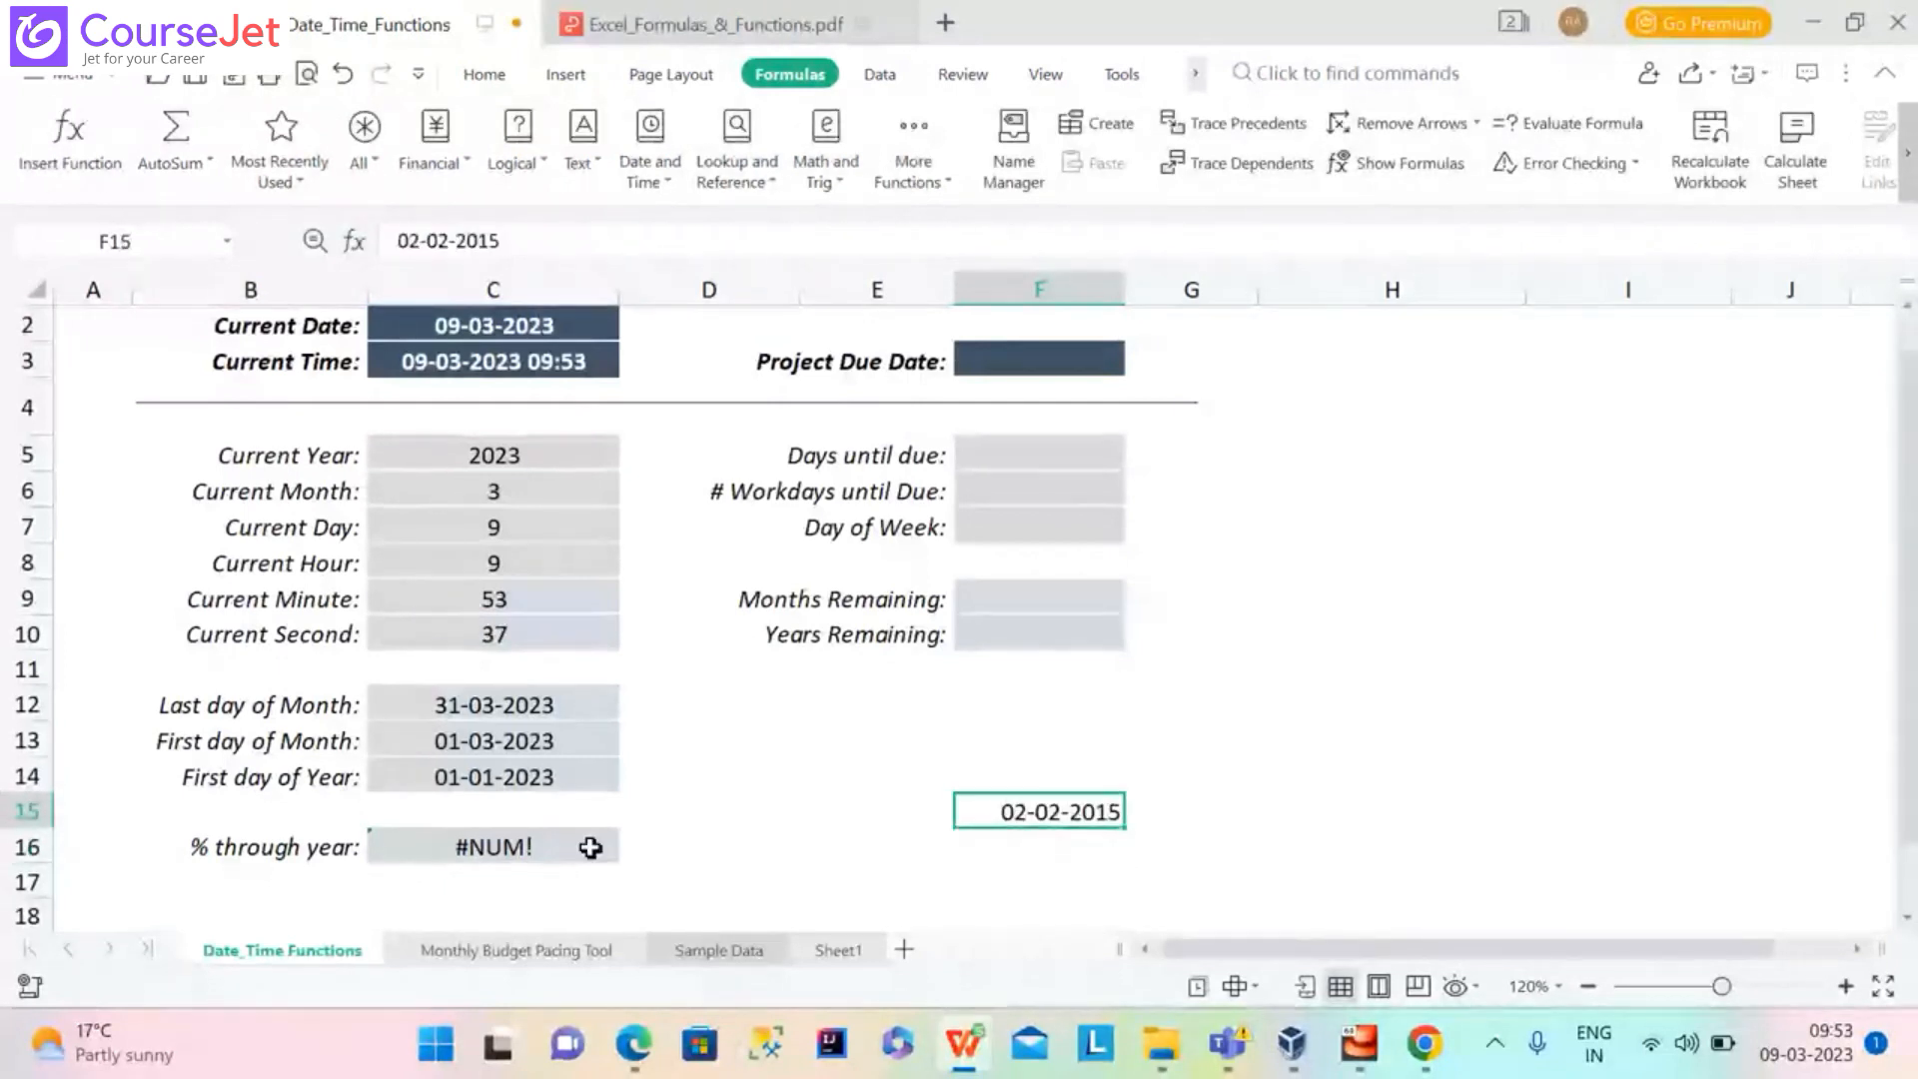
# Replace the literal start date in C16's YEARFRAC formula with a reference to F15, giving =YEARFRAC(F15,C2,2)
pyautogui.click(557, 848)
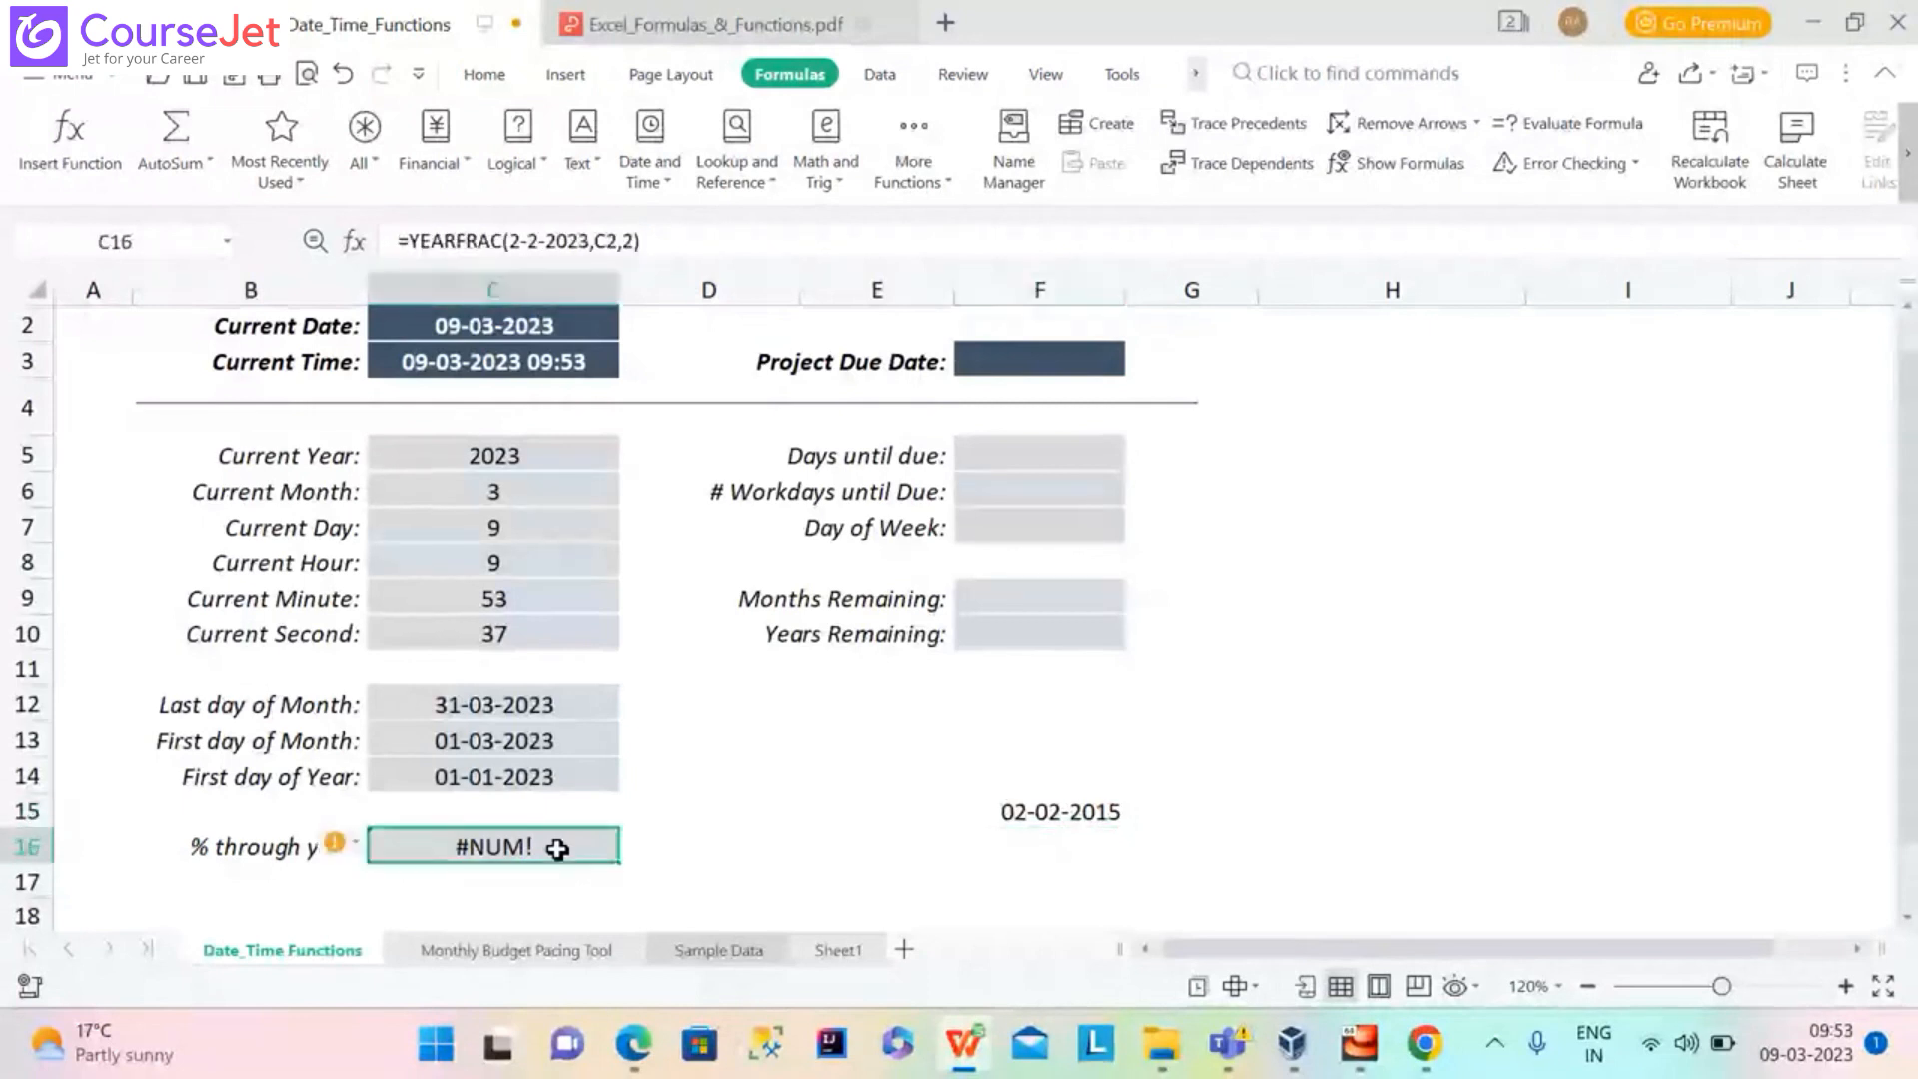
pyautogui.click(587, 241)
pyautogui.press('BackSpace')
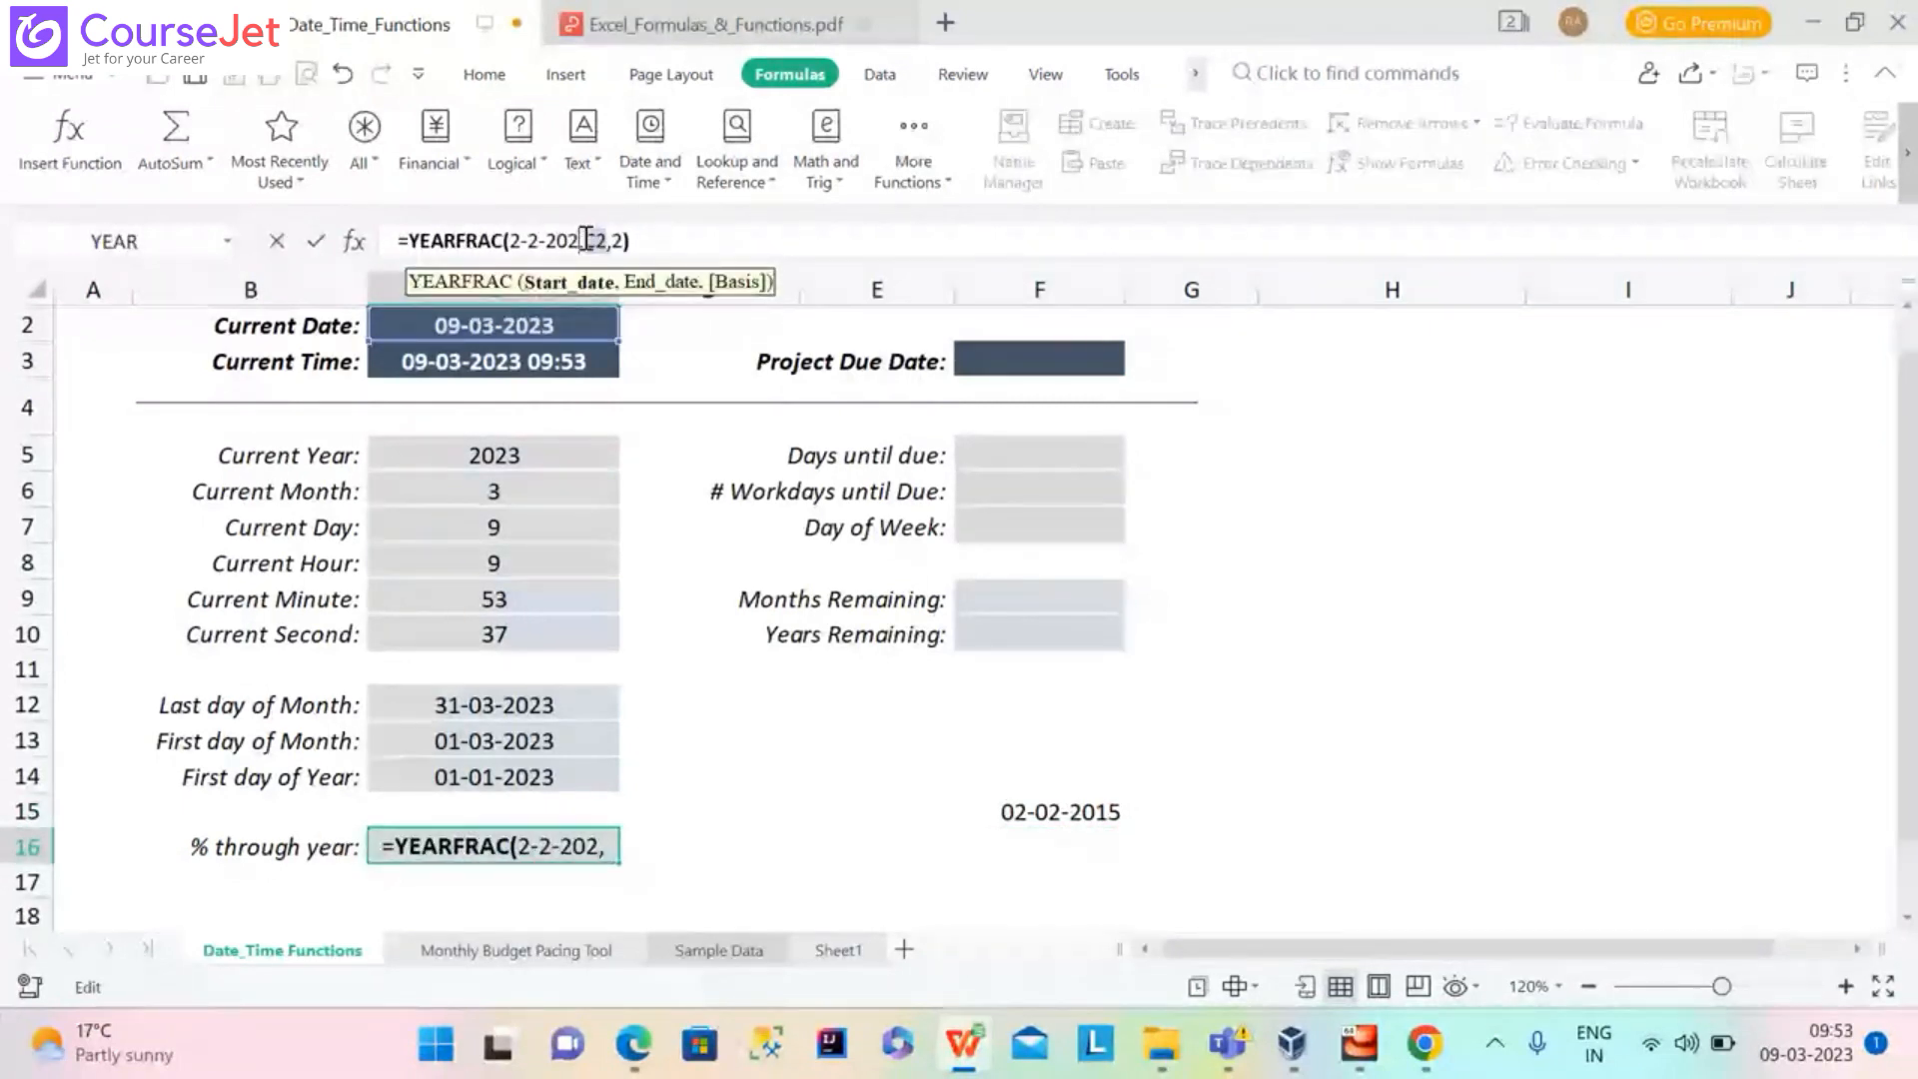
pyautogui.press('BackSpace')
pyautogui.press('BackSpace')
pyautogui.press('BackSpace')
pyautogui.press('BackSpace')
pyautogui.press('BackSpace')
pyautogui.press('BackSpace')
pyautogui.press('BackSpace')
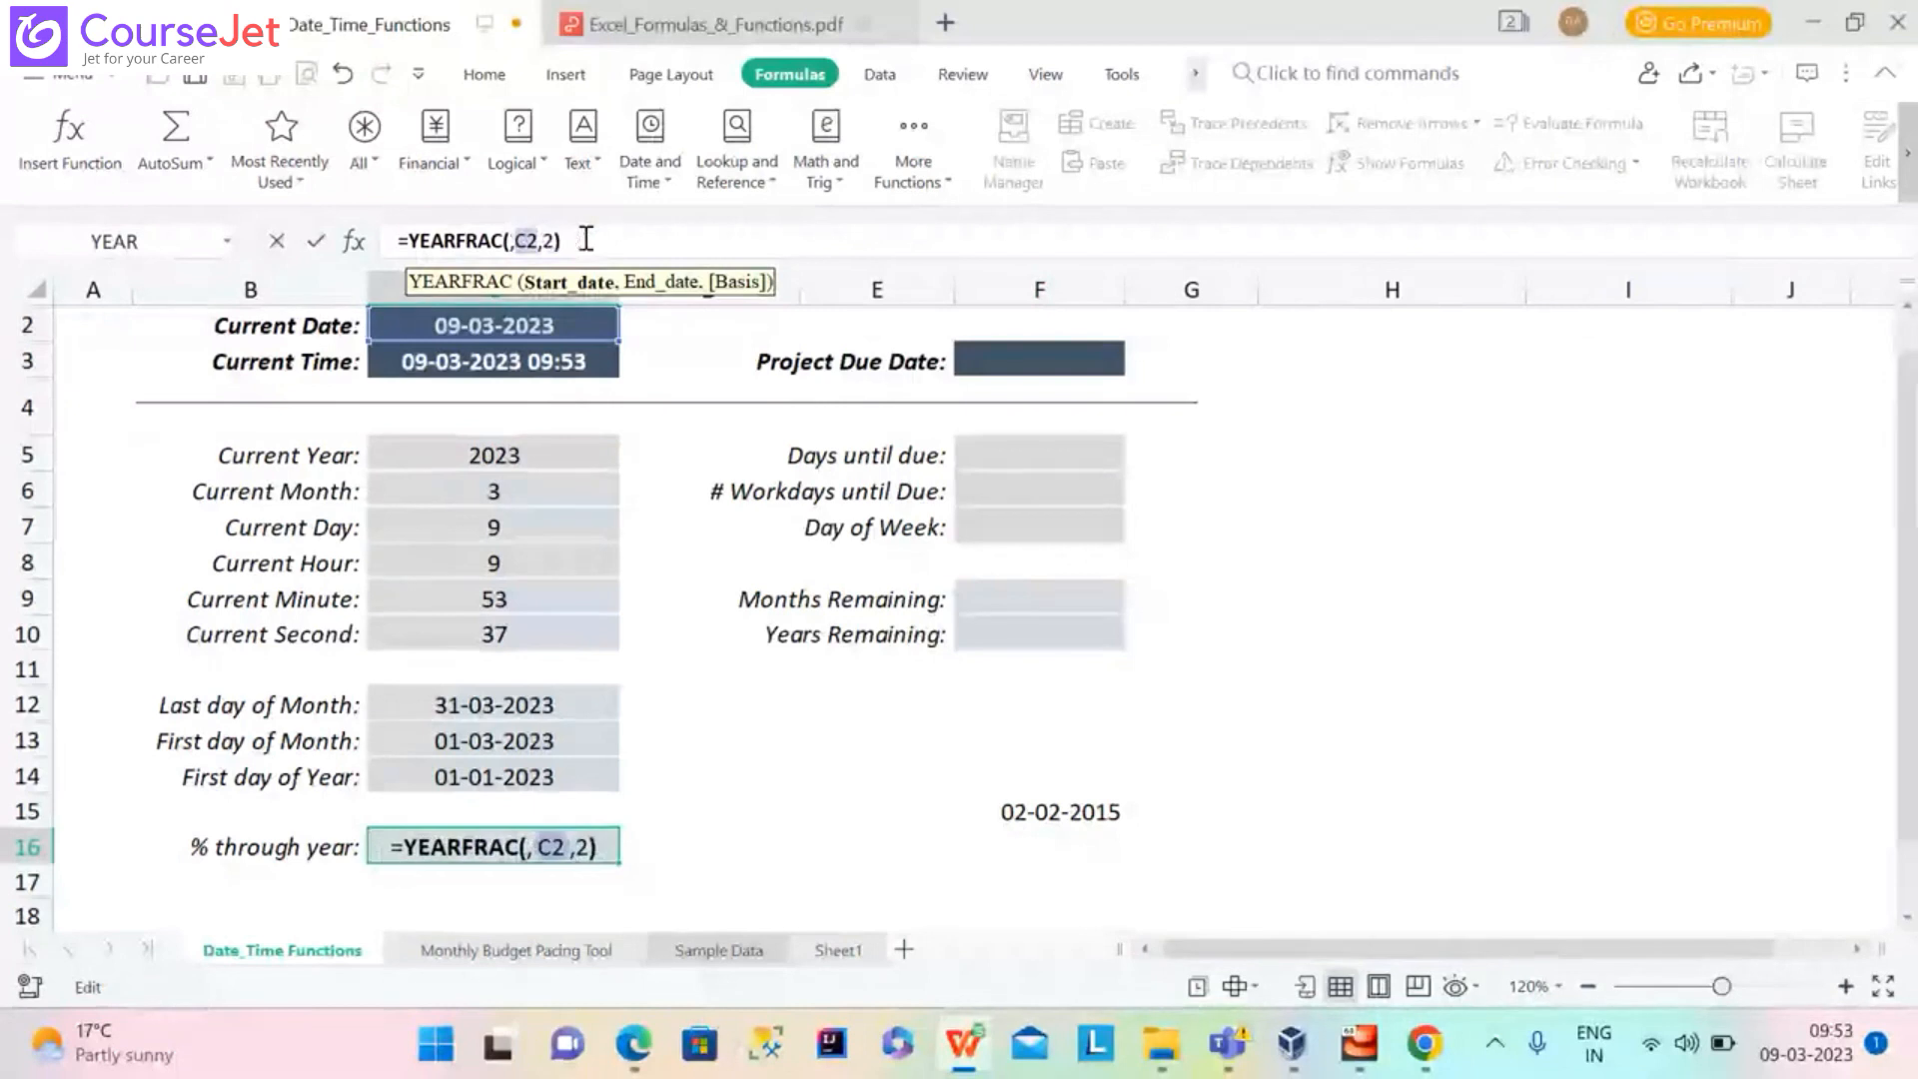
pyautogui.click(1081, 808)
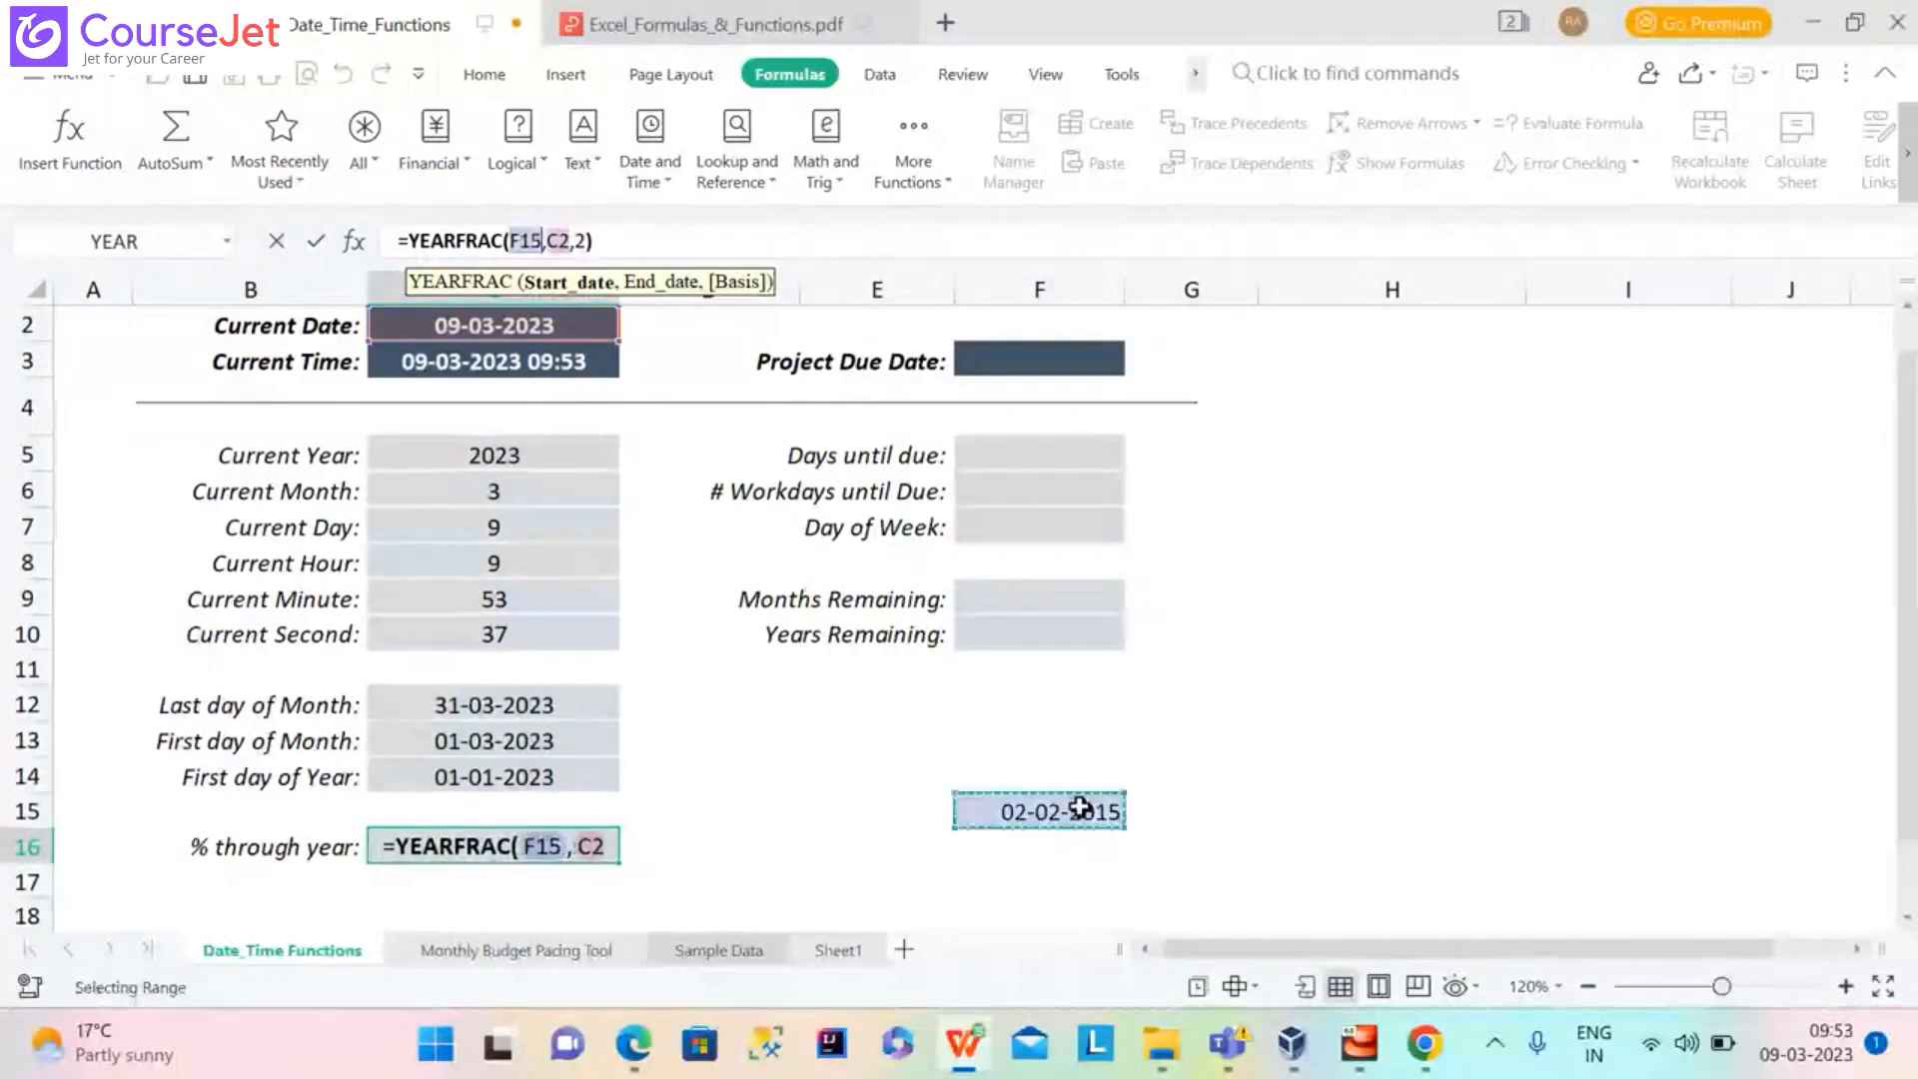
pyautogui.press('Return')
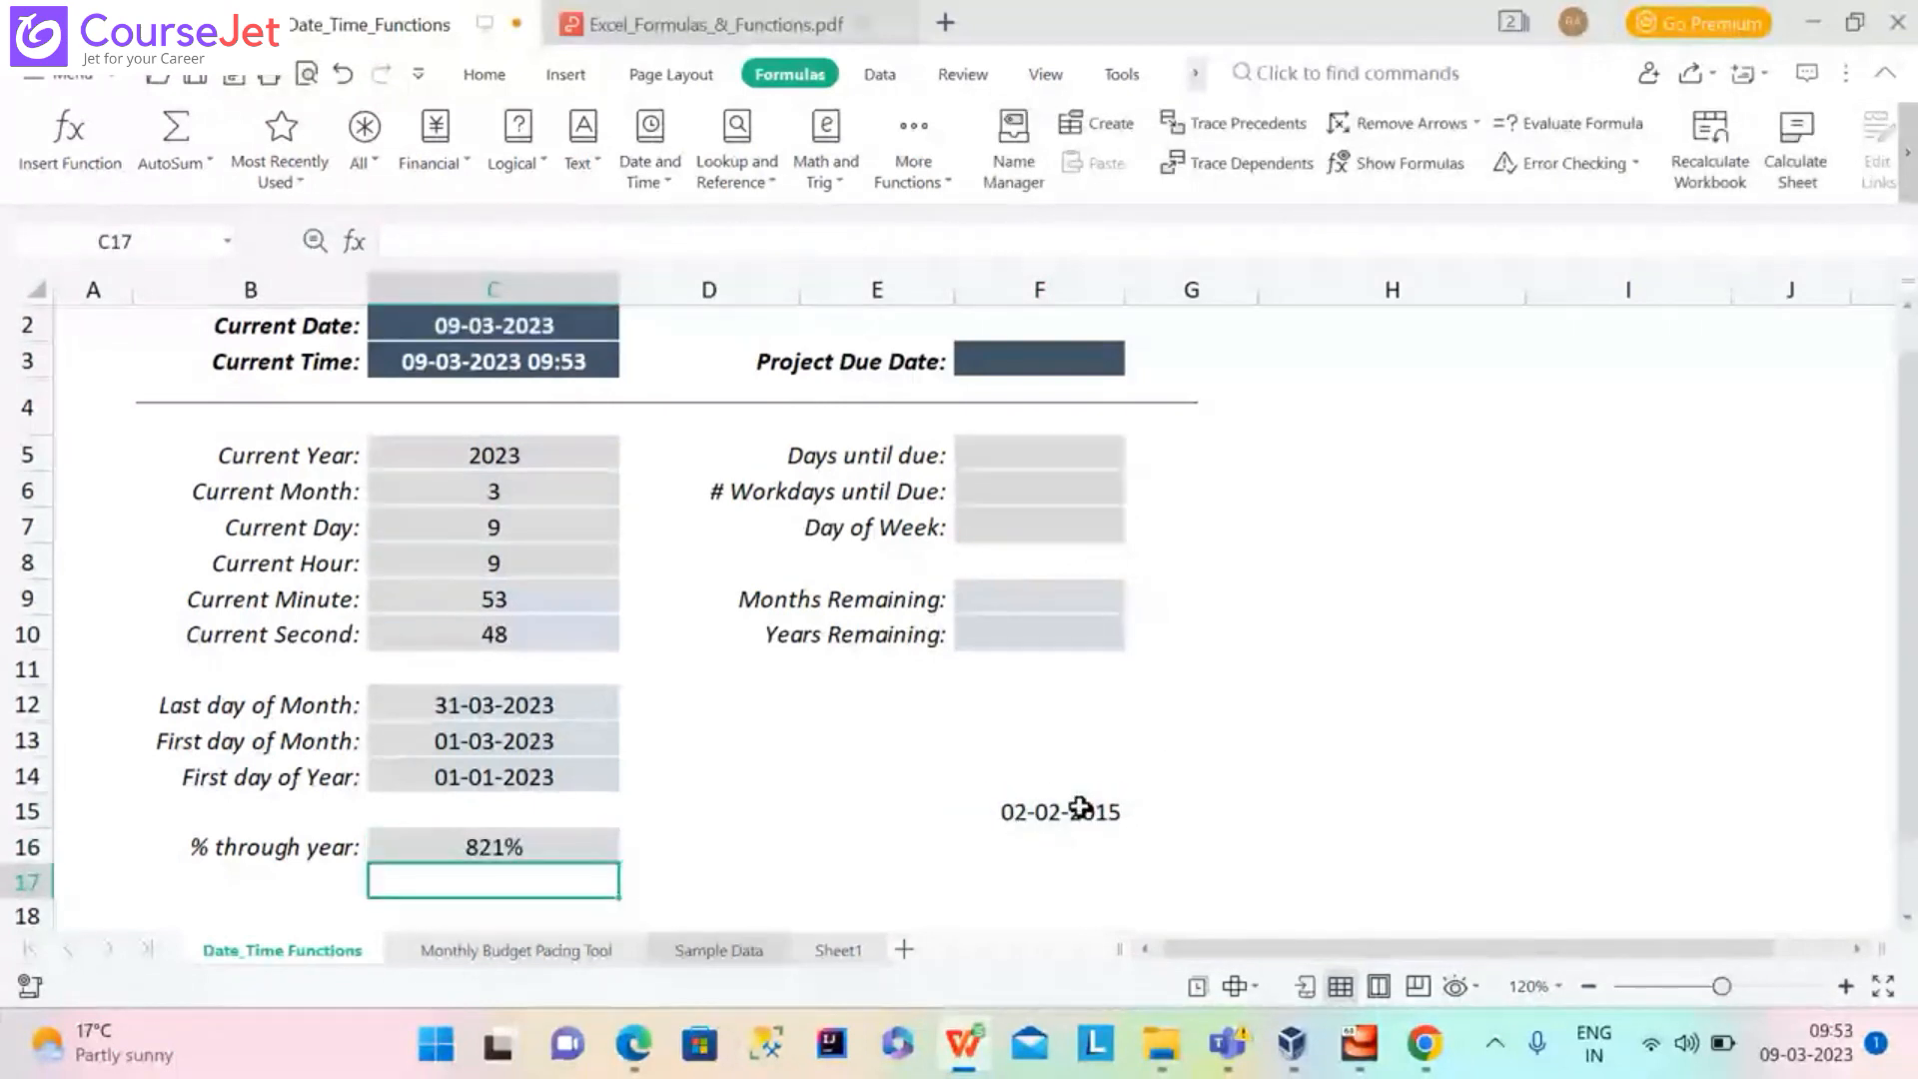
pyautogui.click(519, 850)
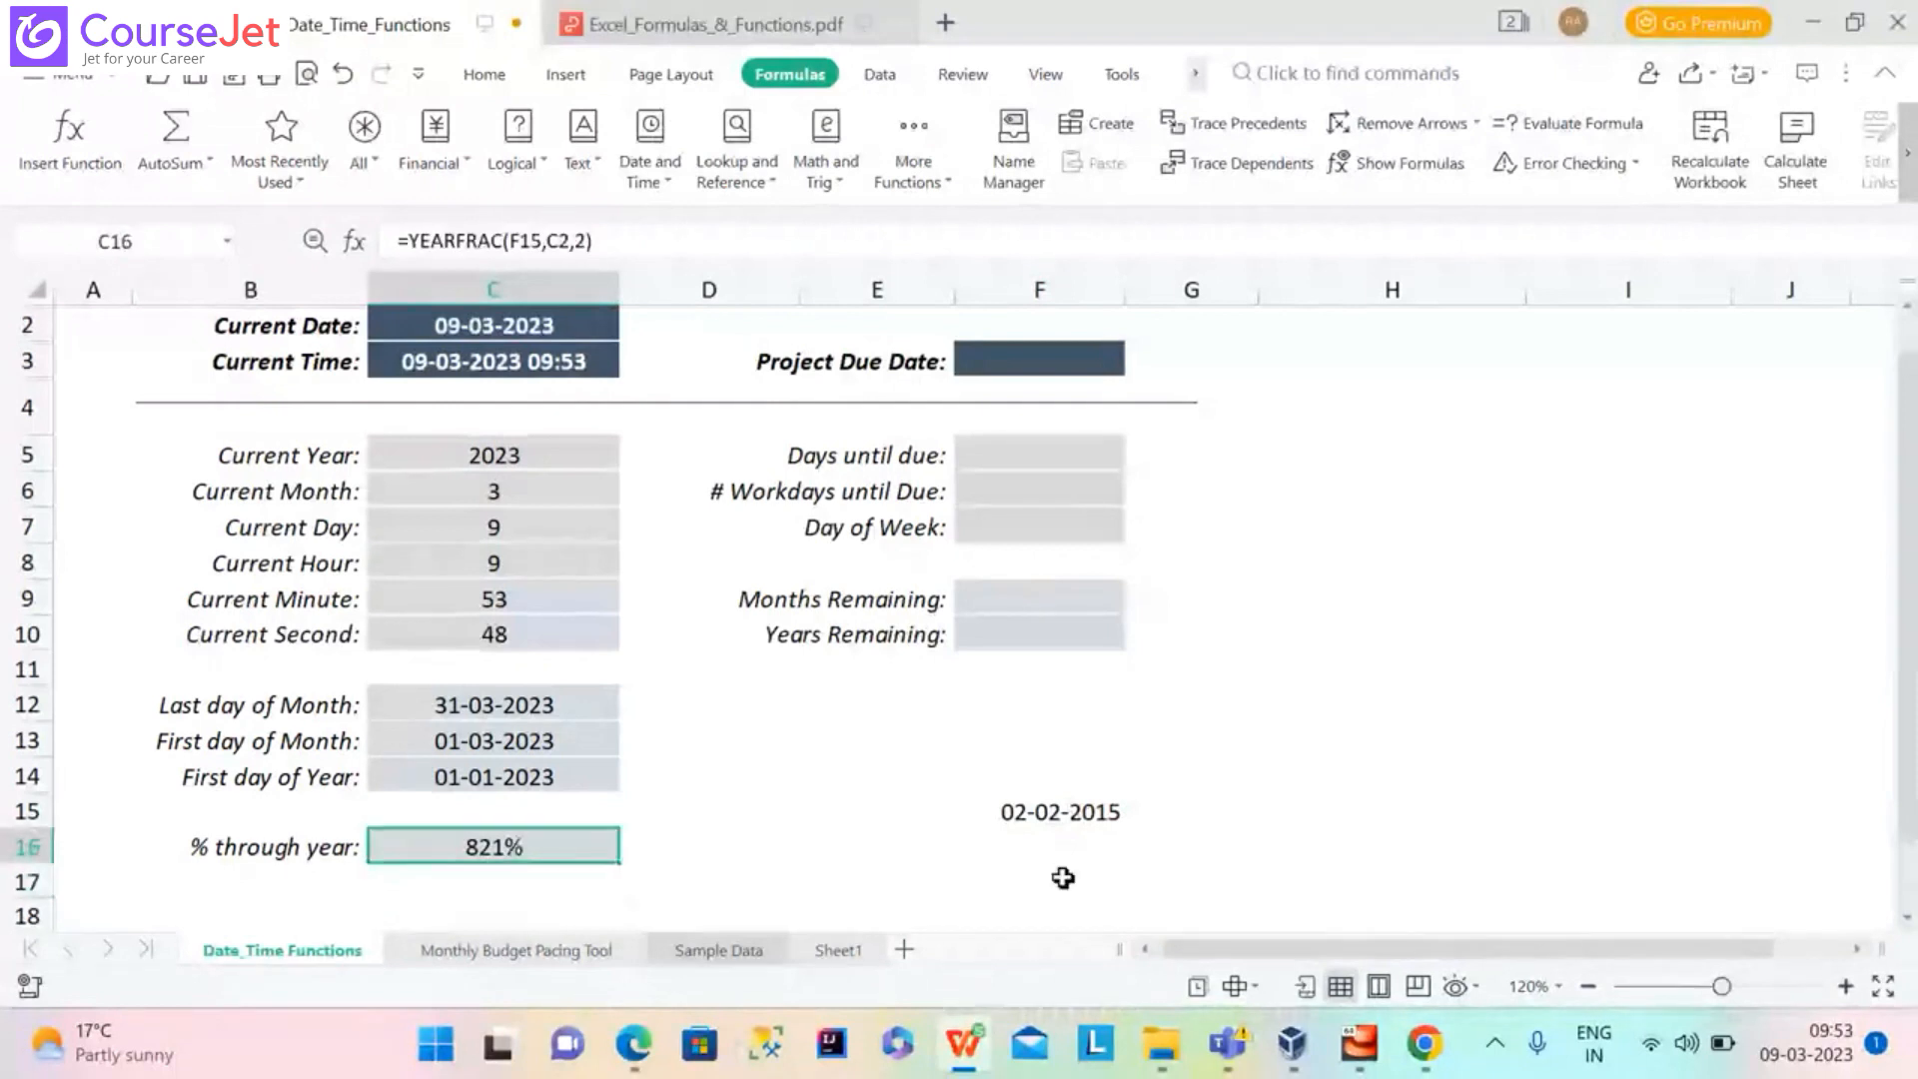
# Change the start date in cell F15 to 02-02-2023 and check the % through year formula in C16
pyautogui.click(1084, 811)
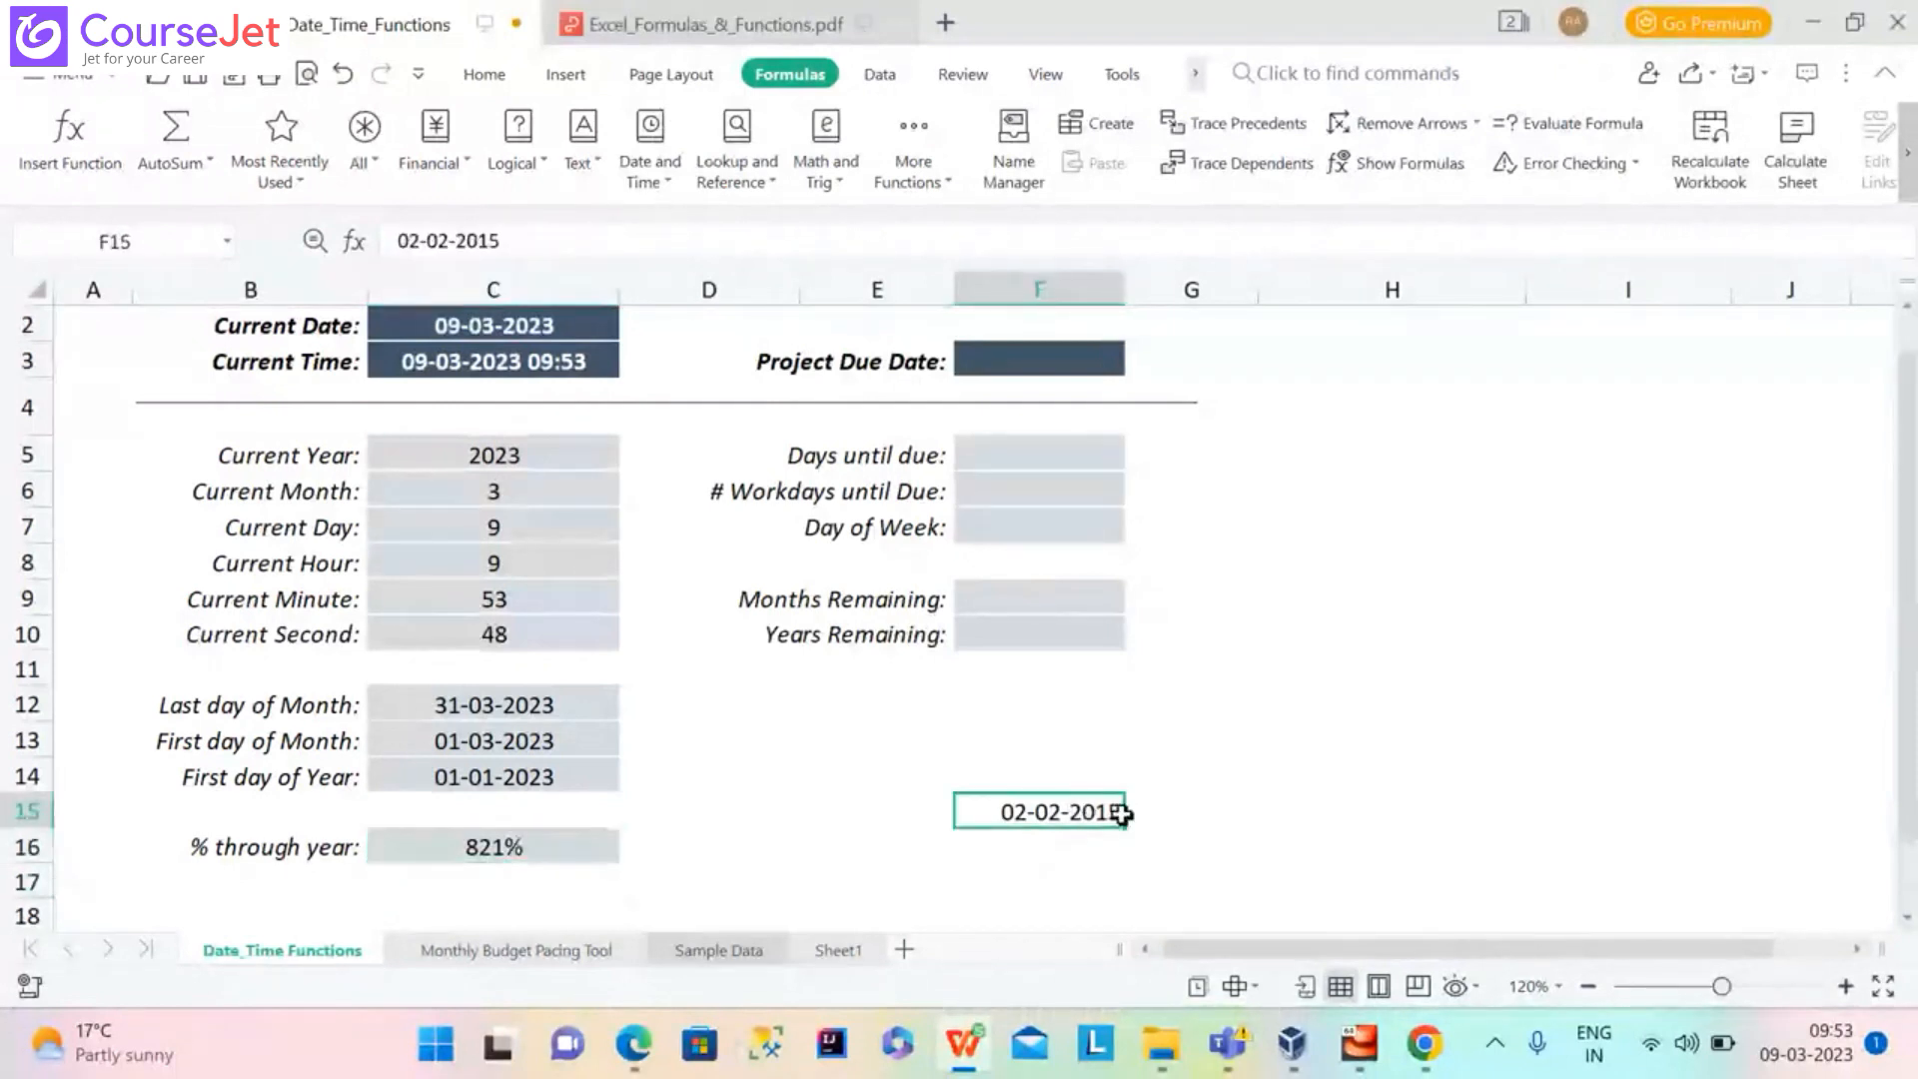
pyautogui.click(522, 242)
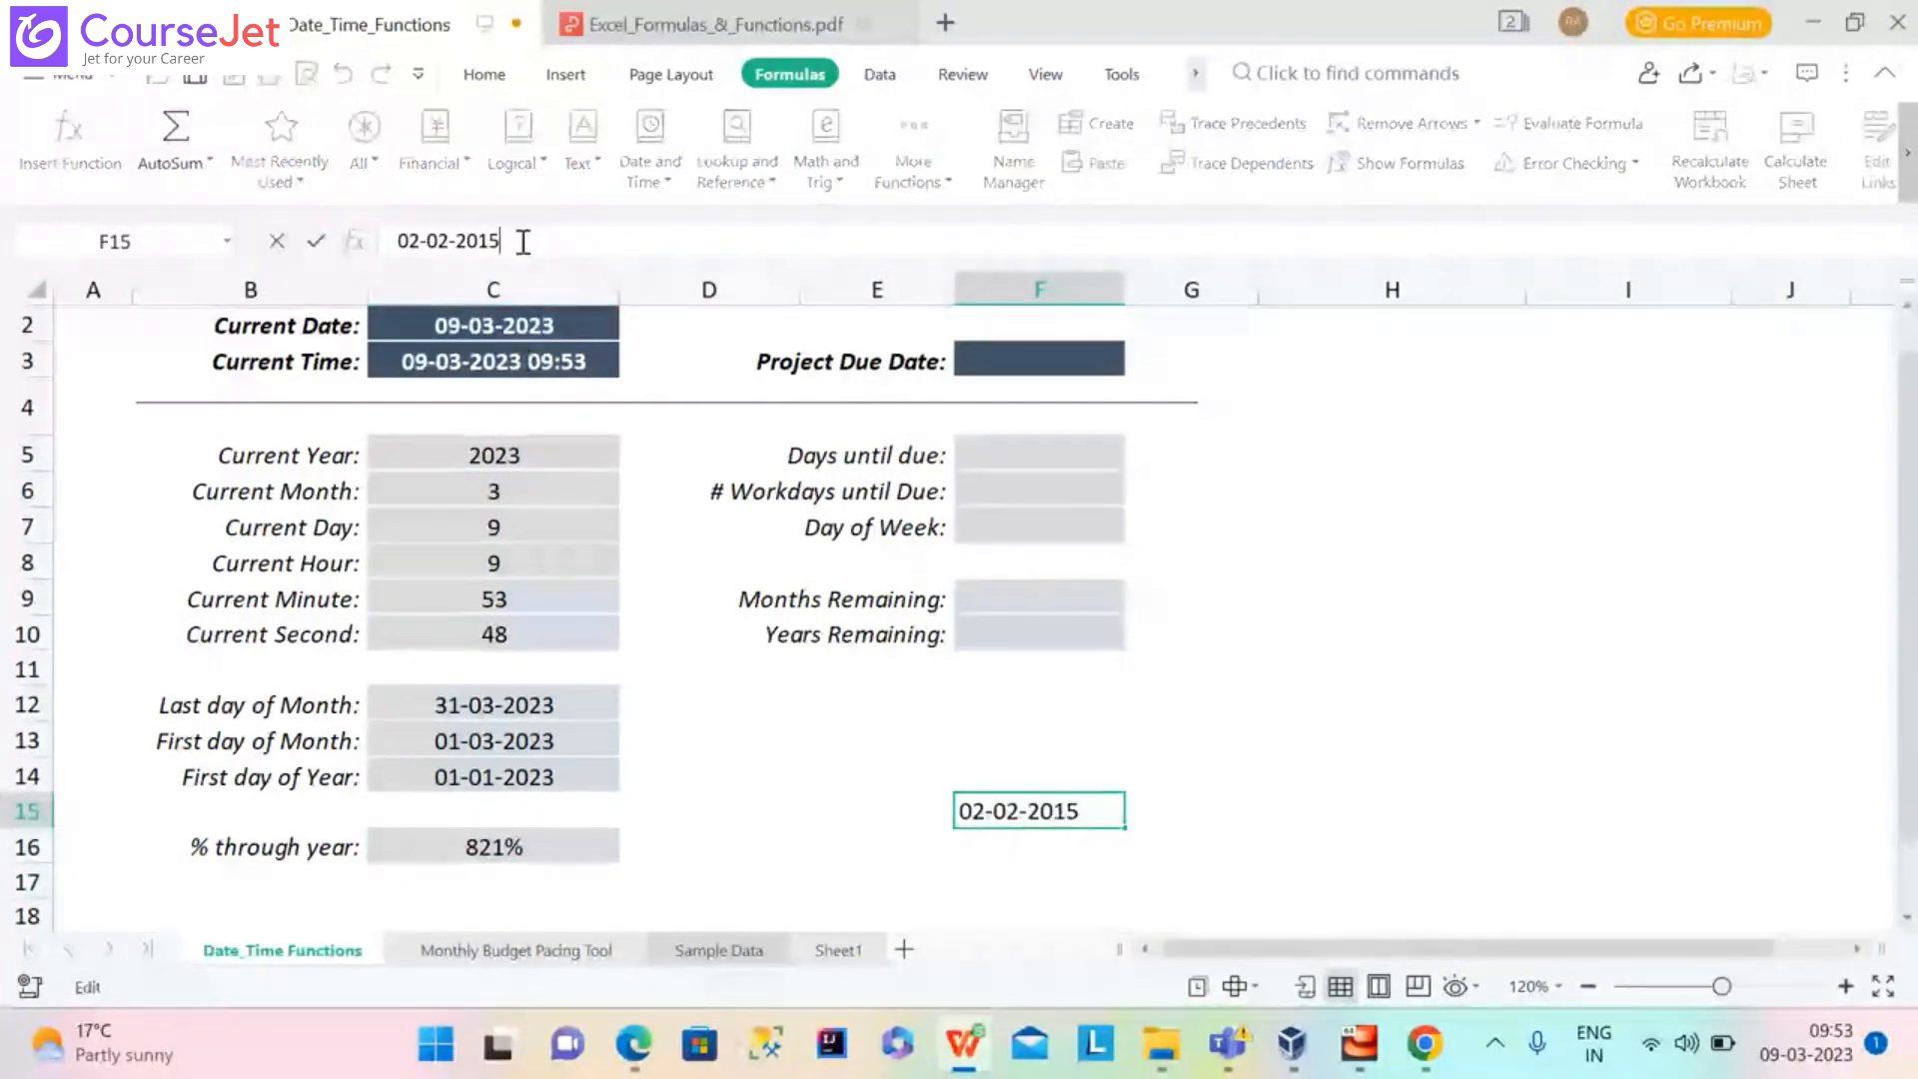
pyautogui.press('BackSpace')
pyautogui.press('BackSpace')
pyautogui.press('BackSpace')
pyautogui.write('02')
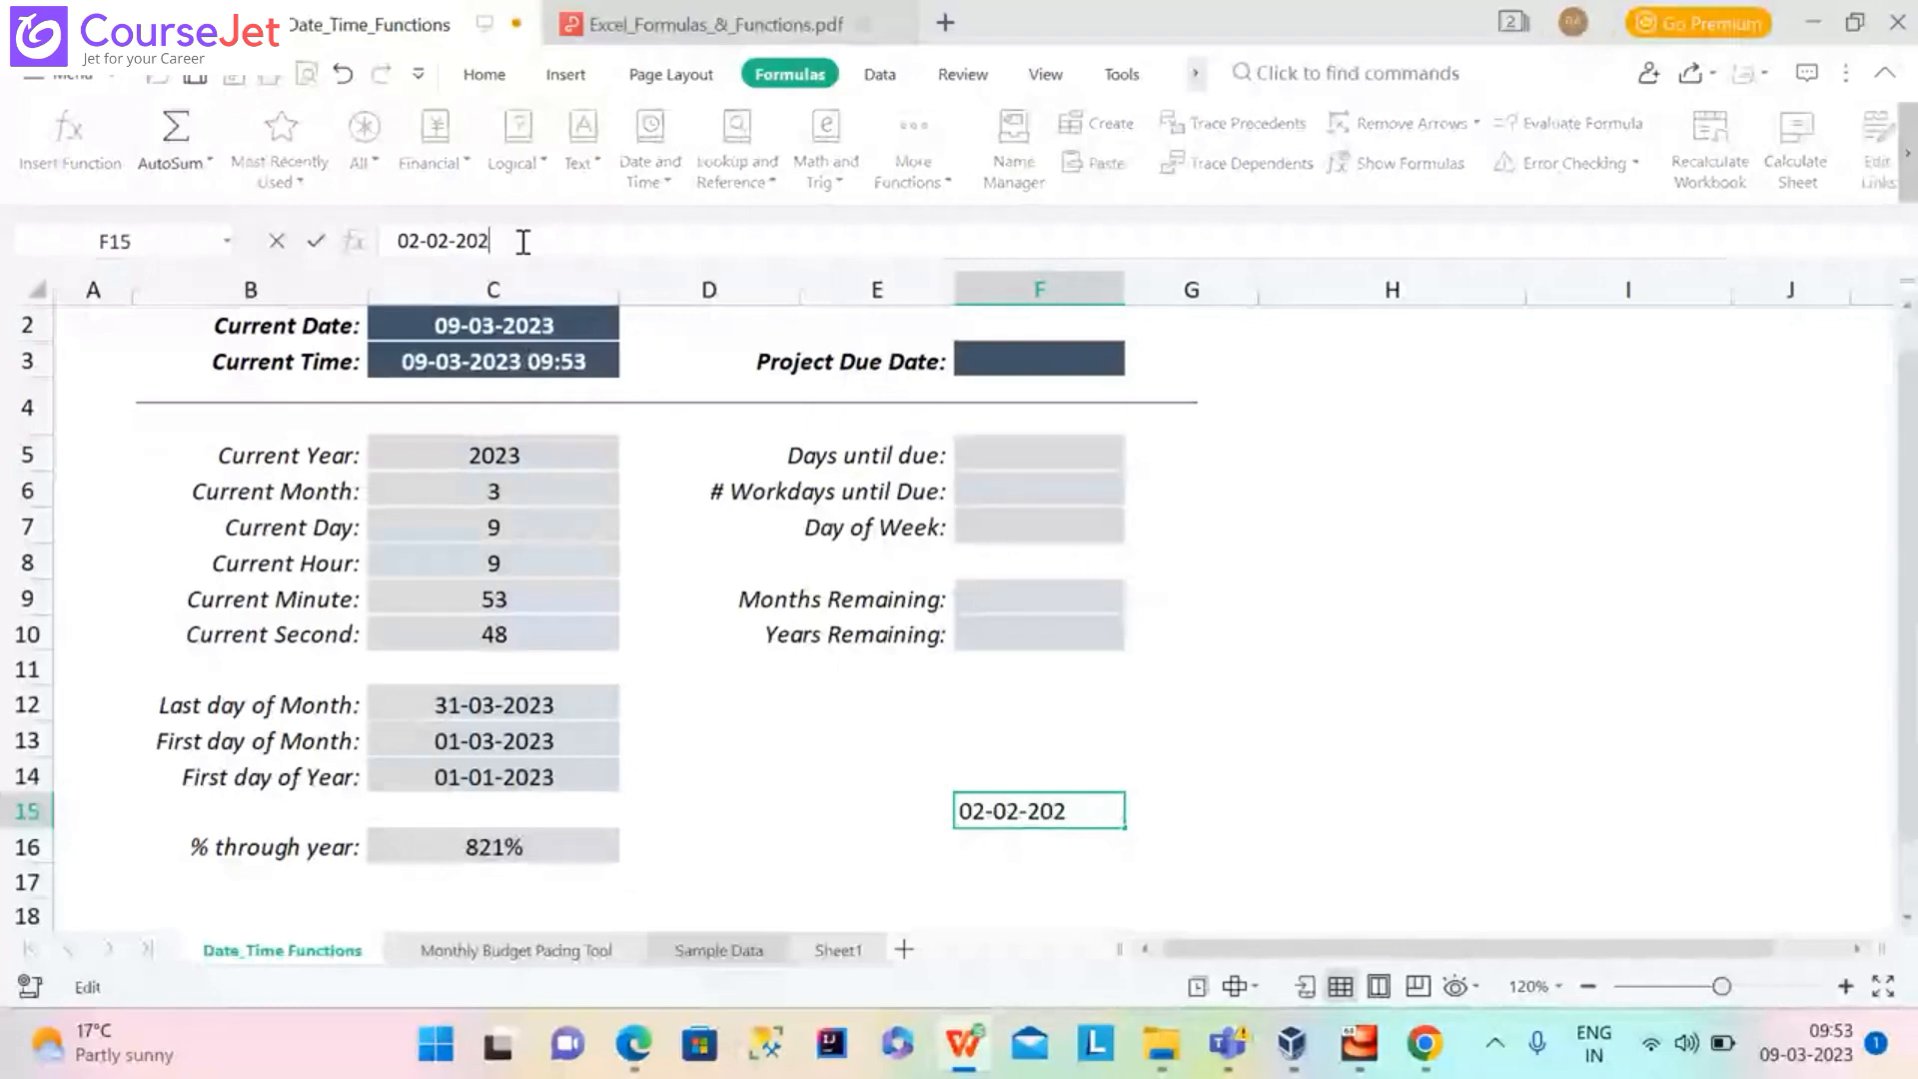
pyautogui.write('3')
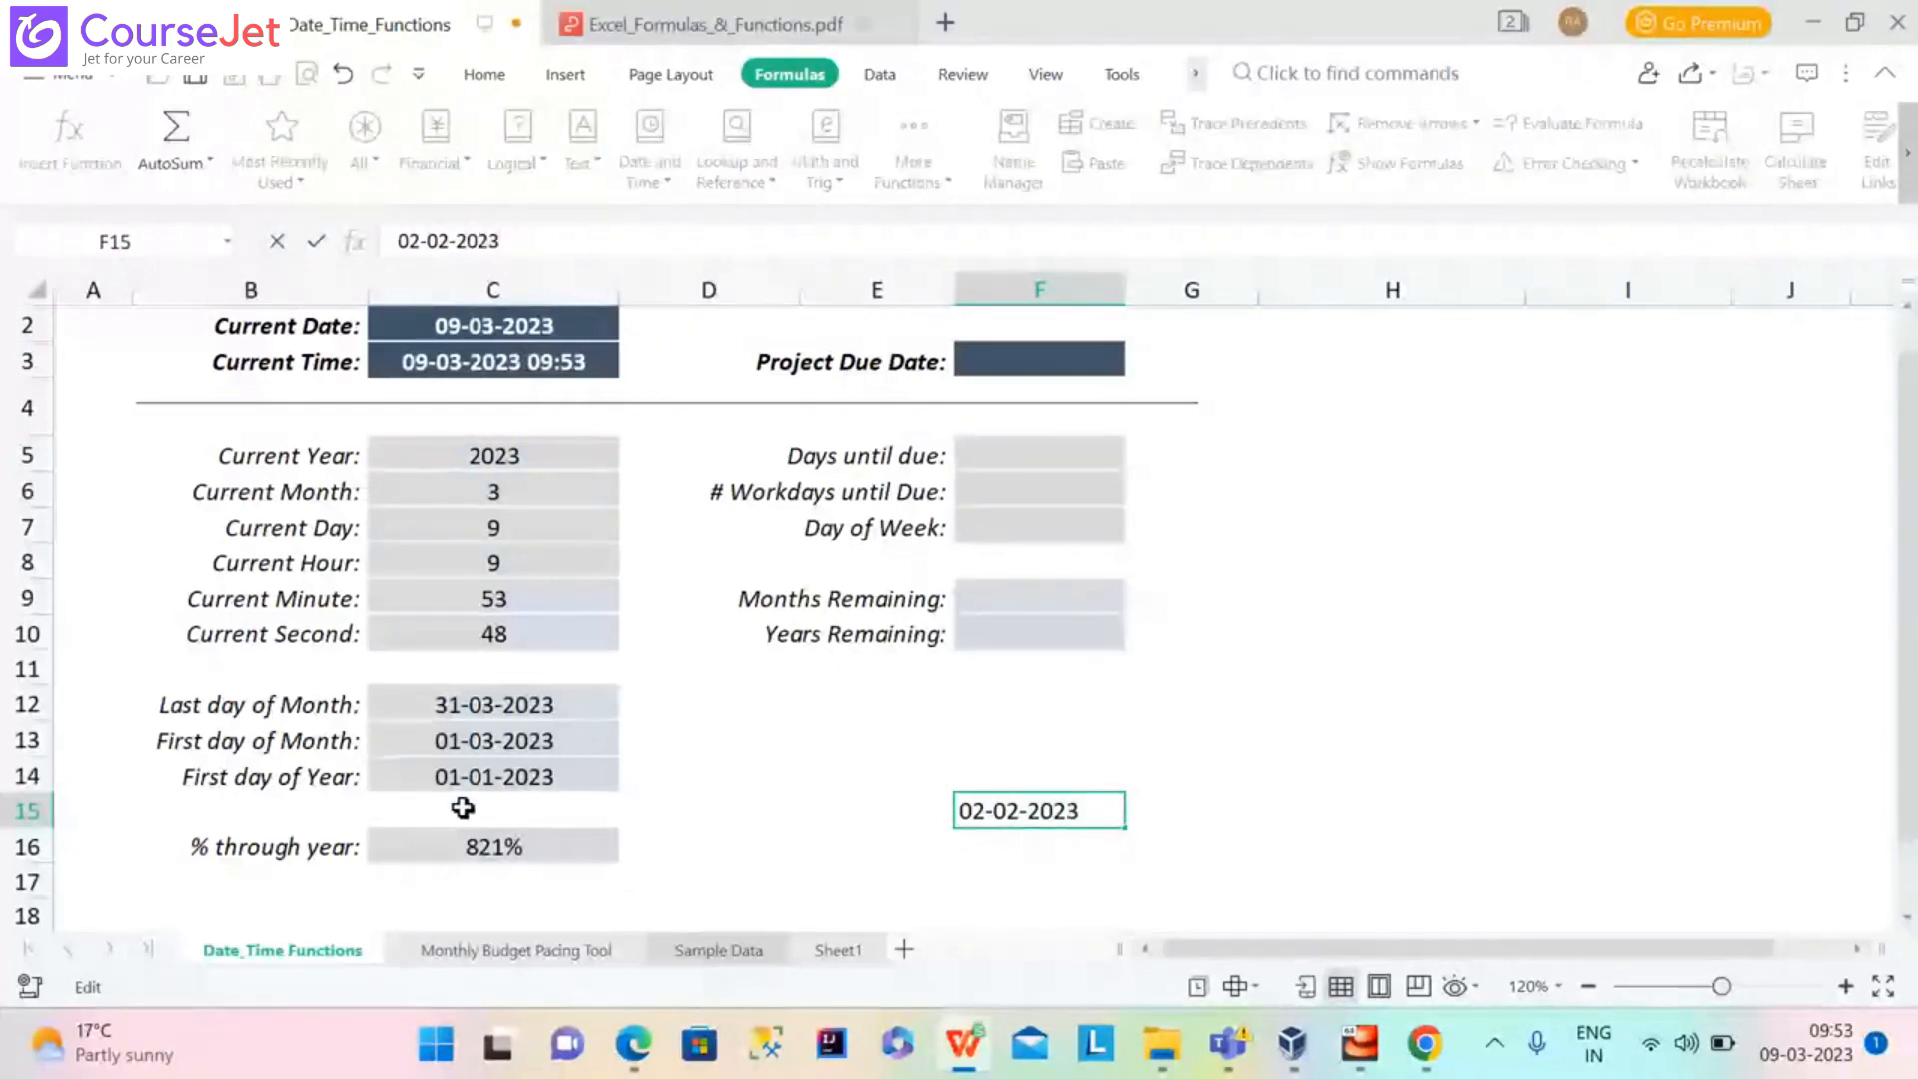
pyautogui.click(453, 847)
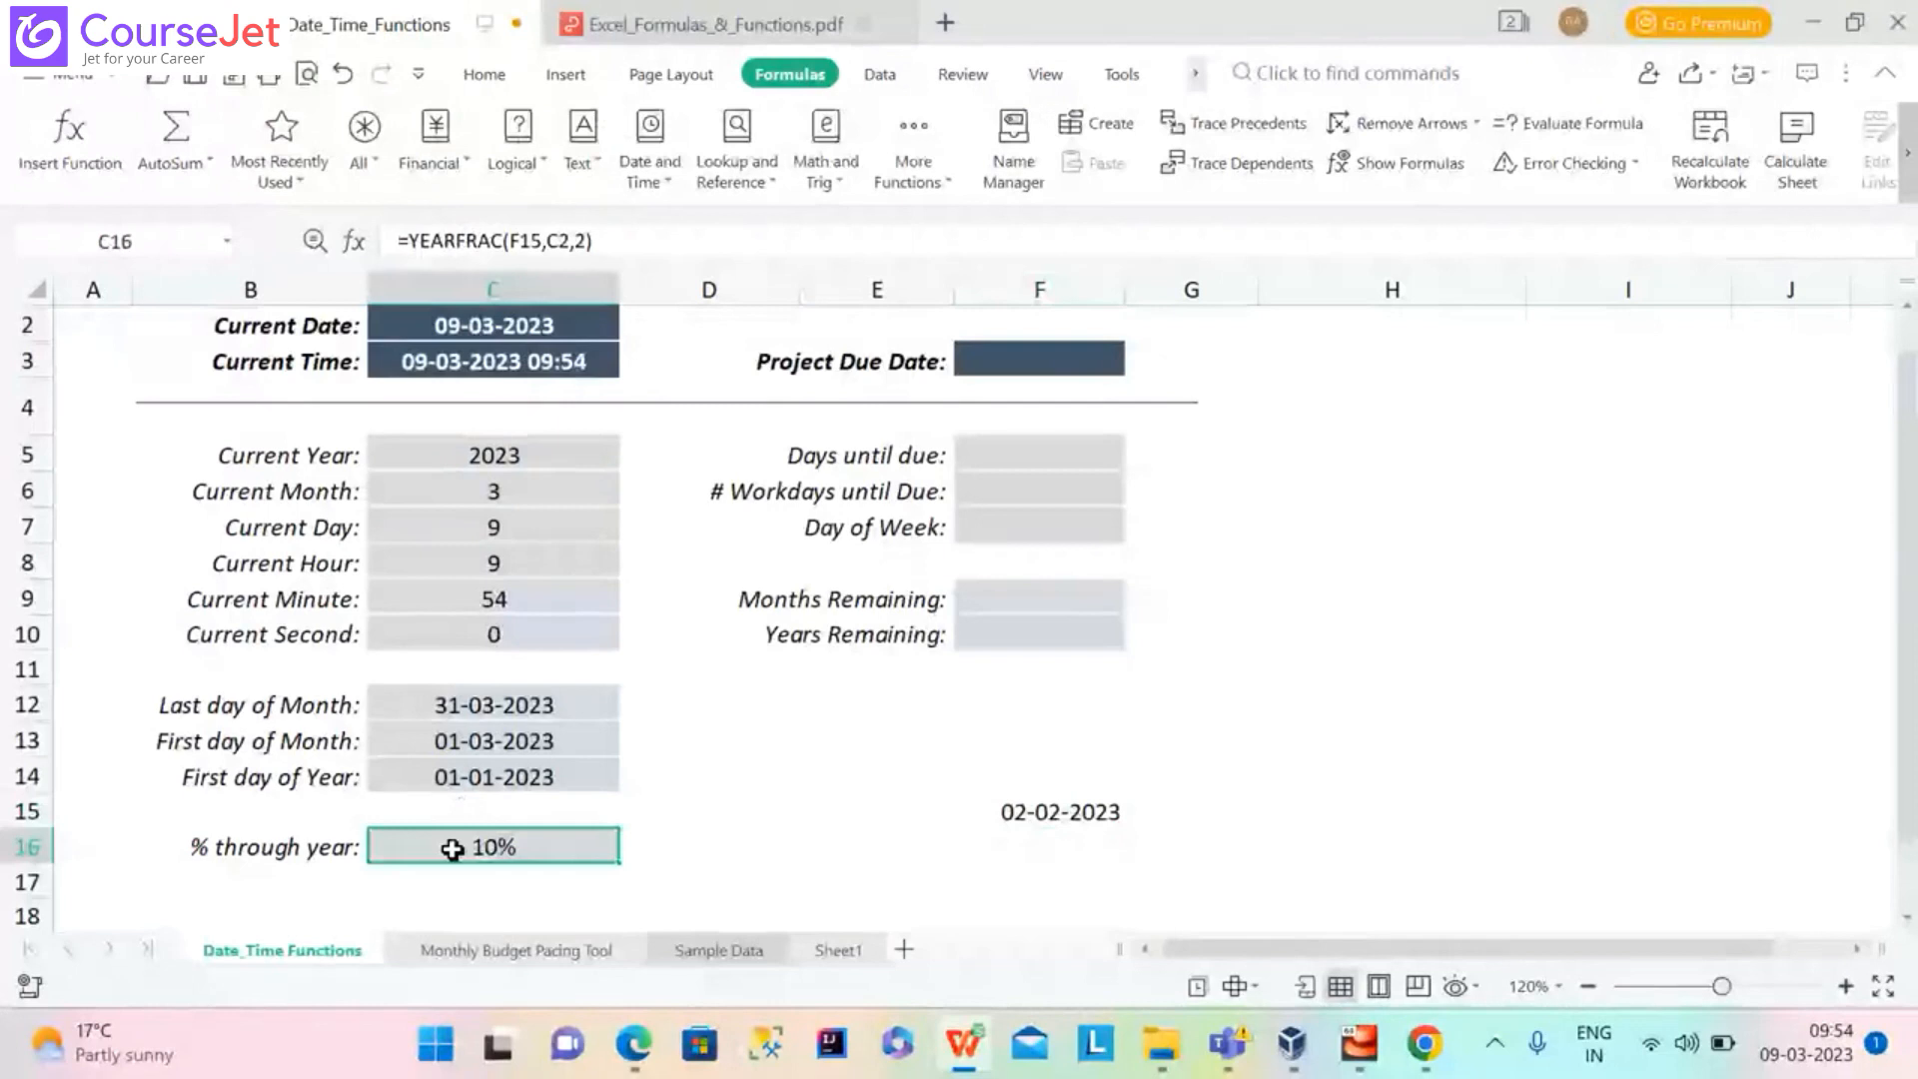
pyautogui.press('Return')
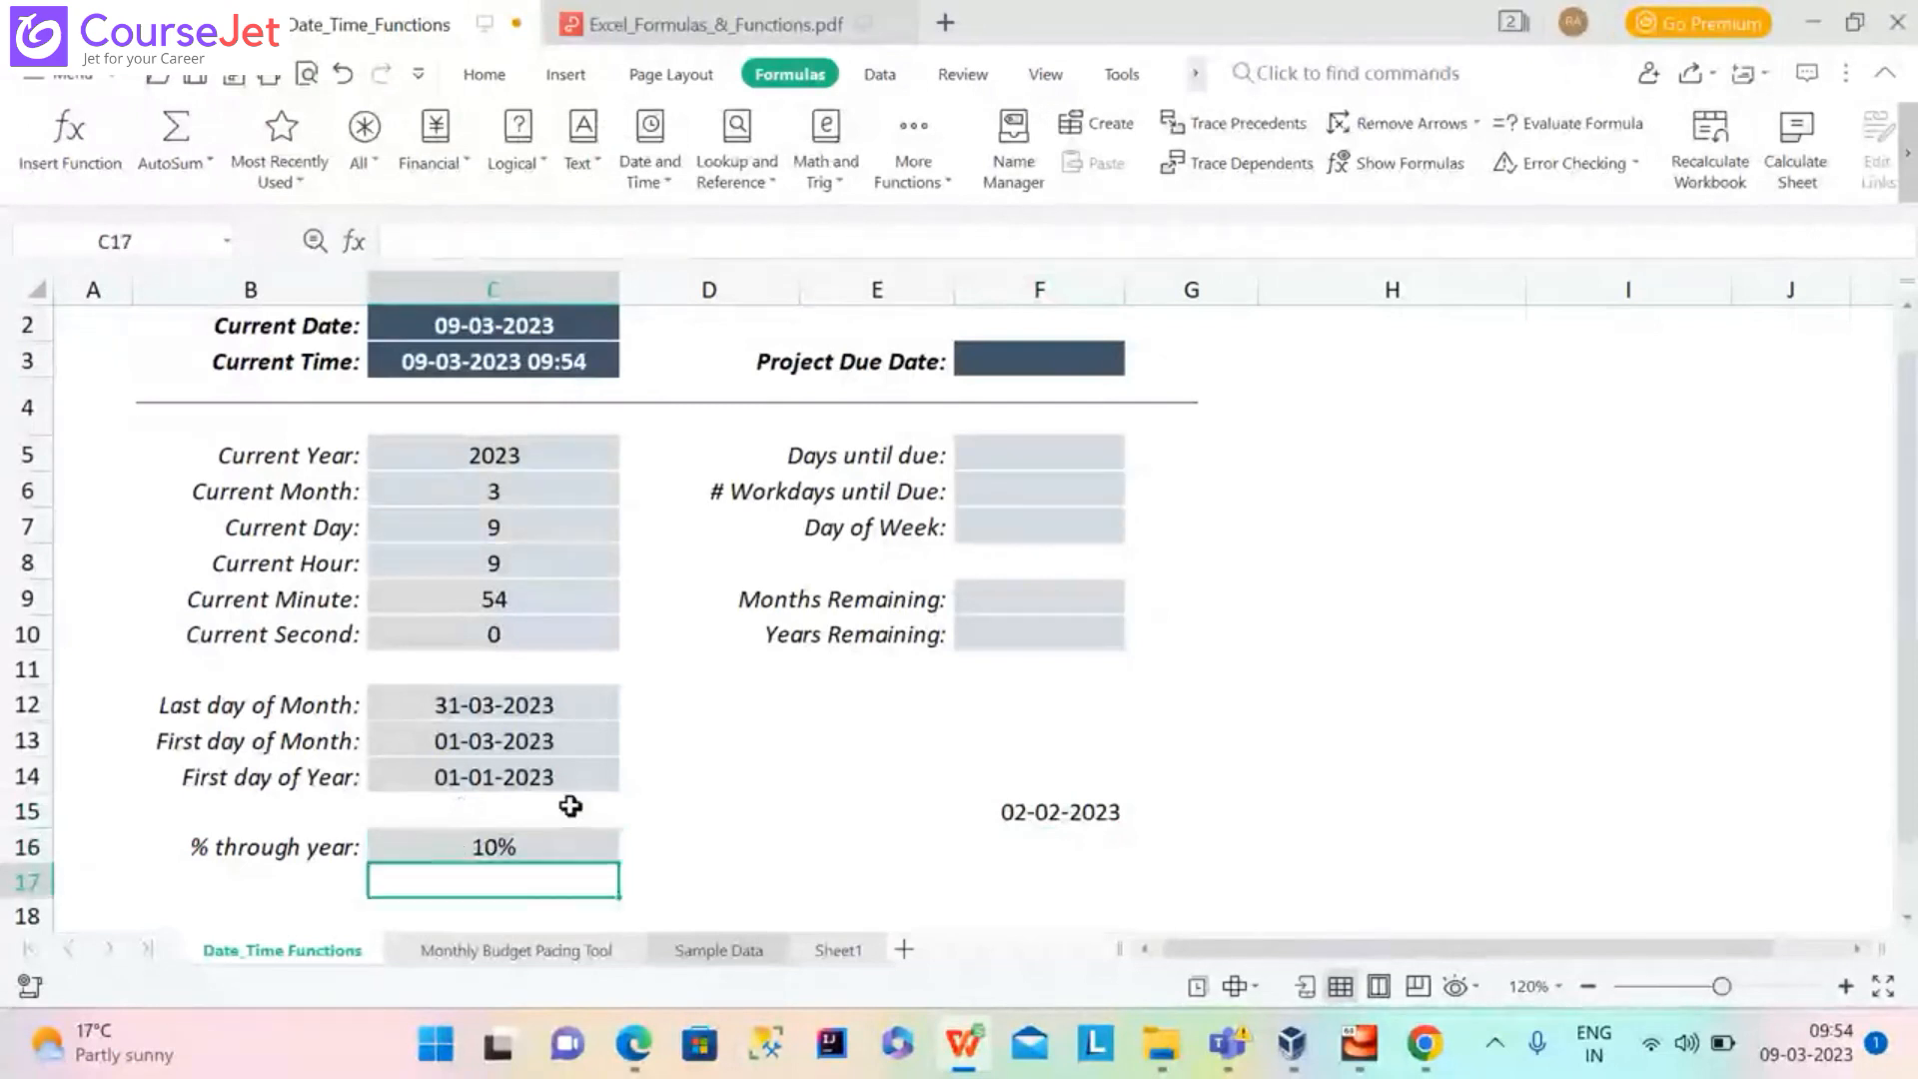
# Evaluate the YEARFRAC formula in C16 until both date references are resolved into serial numbers
pyautogui.click(552, 857)
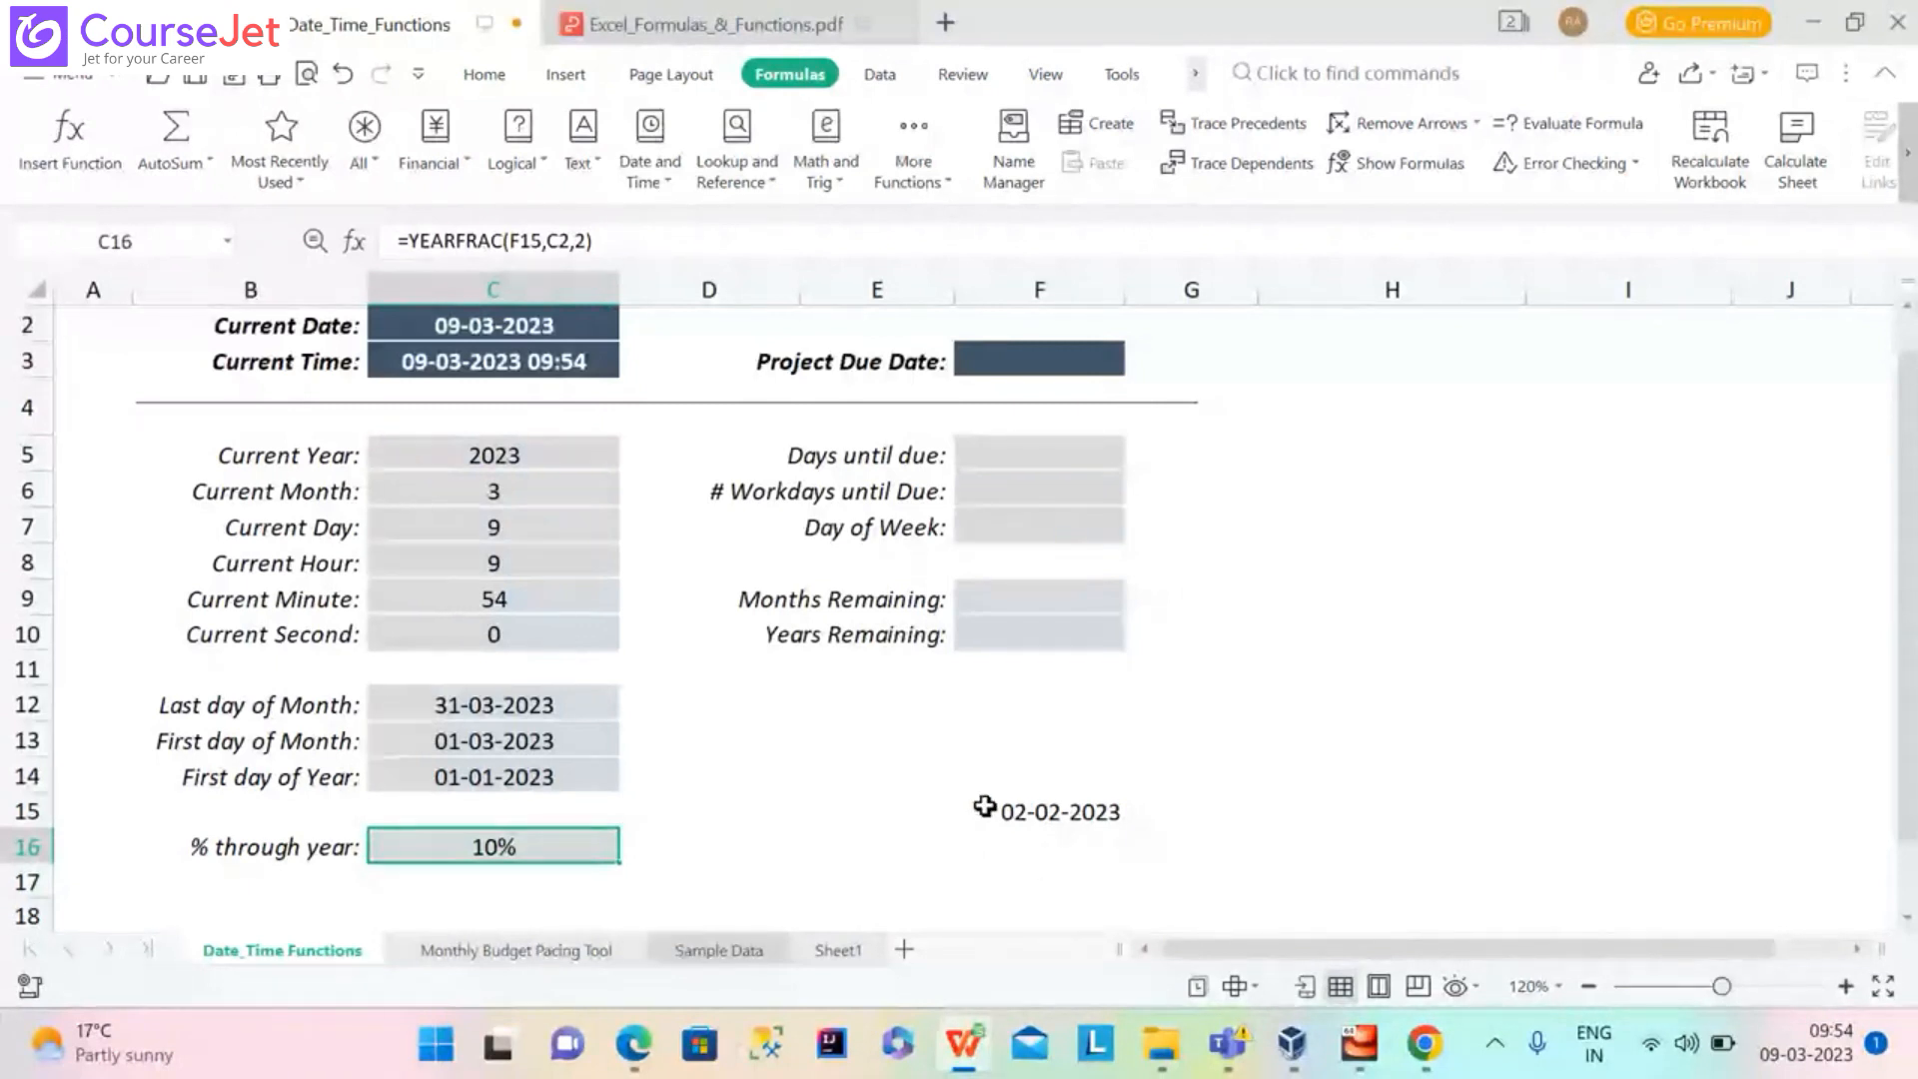
pyautogui.click(1569, 123)
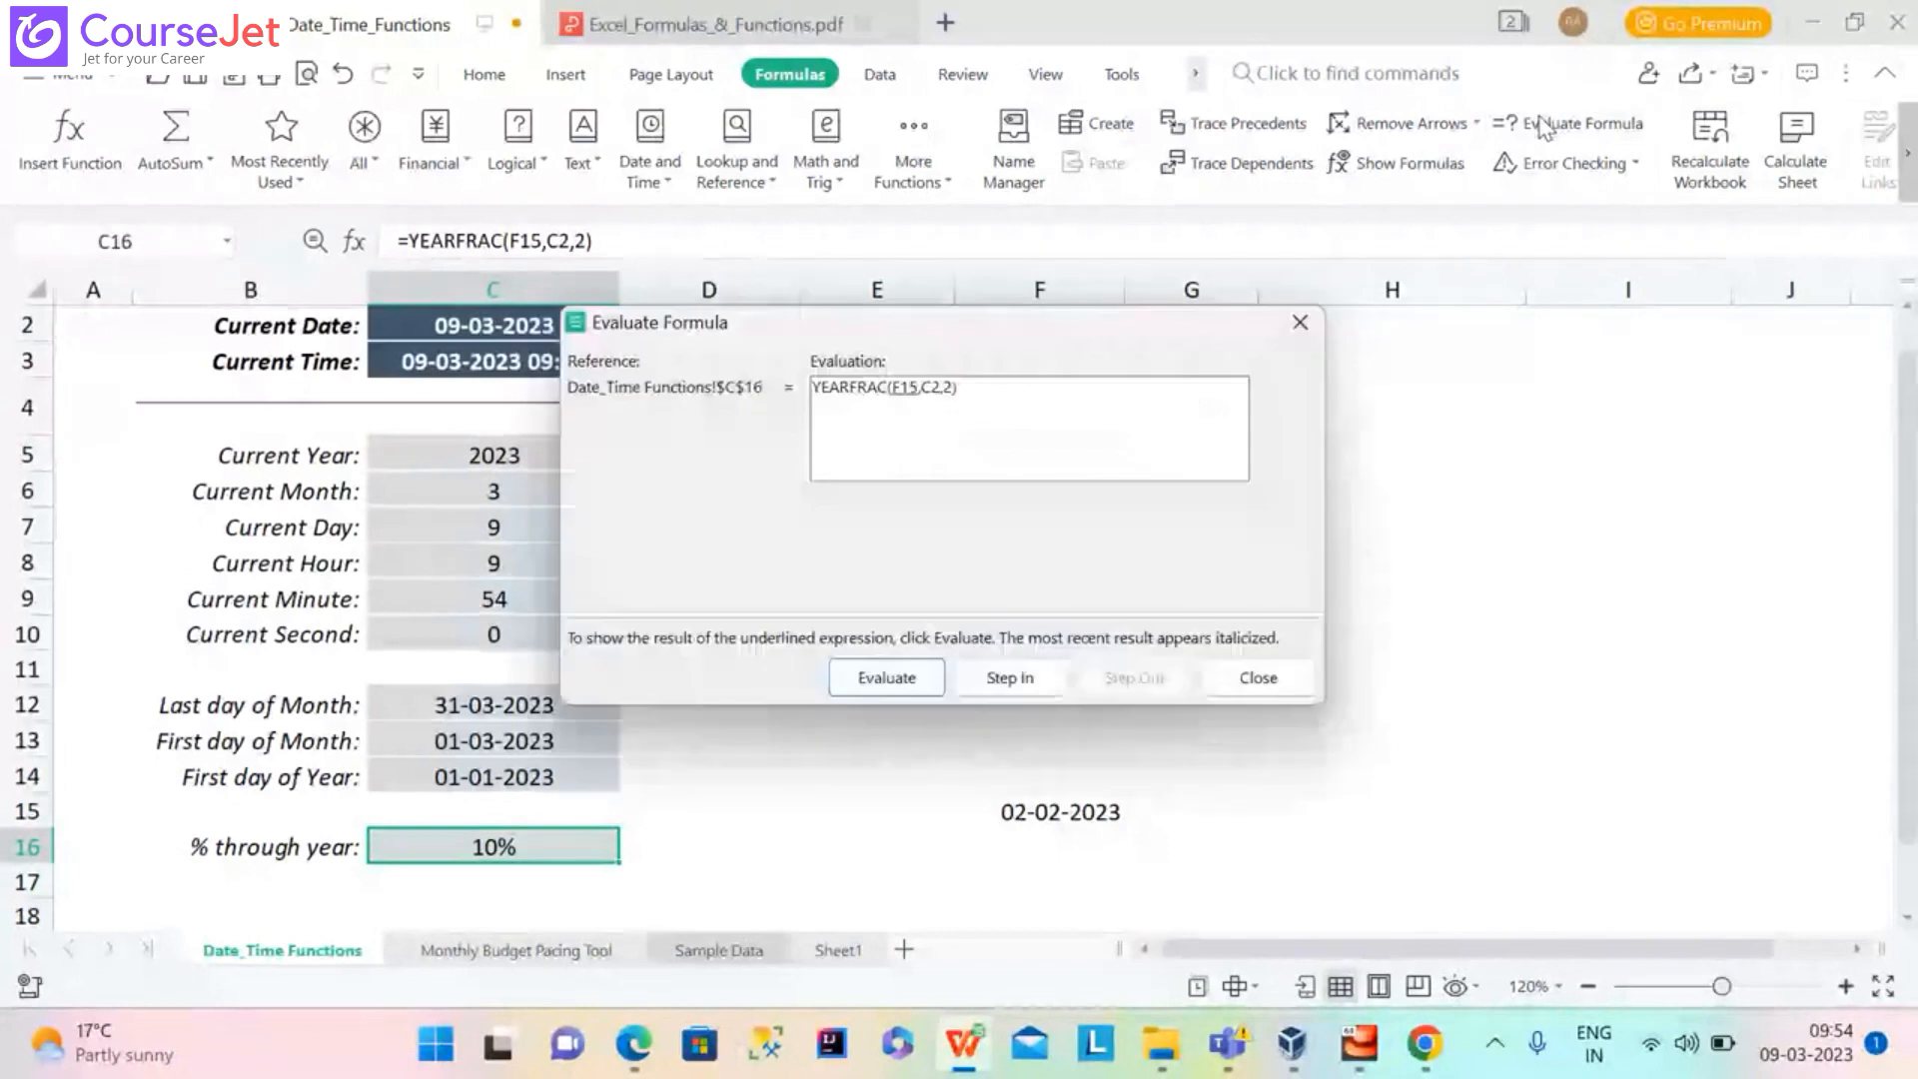
pyautogui.click(886, 677)
pyautogui.click(917, 685)
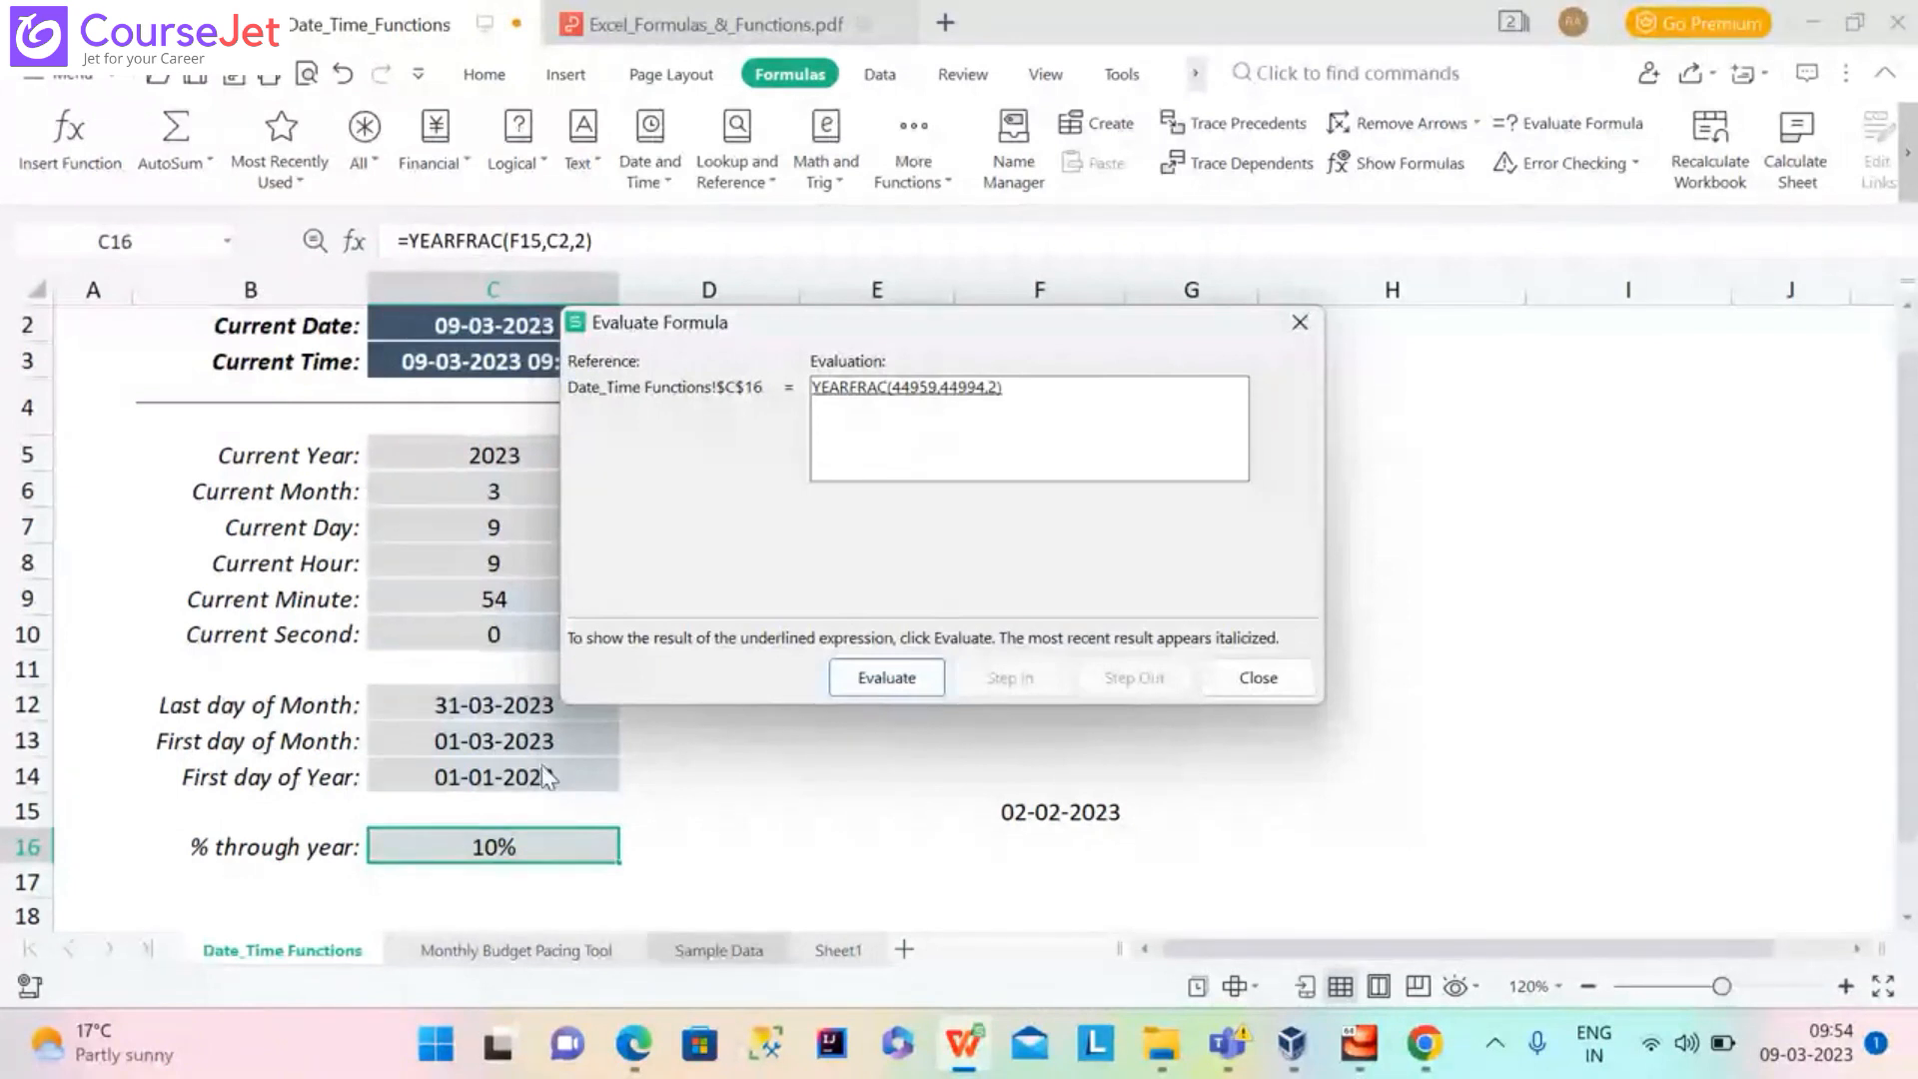
# Switch to the Calculator app and enter the end date's serial number 44994 from the formula evaluation
pyautogui.click(435, 1044)
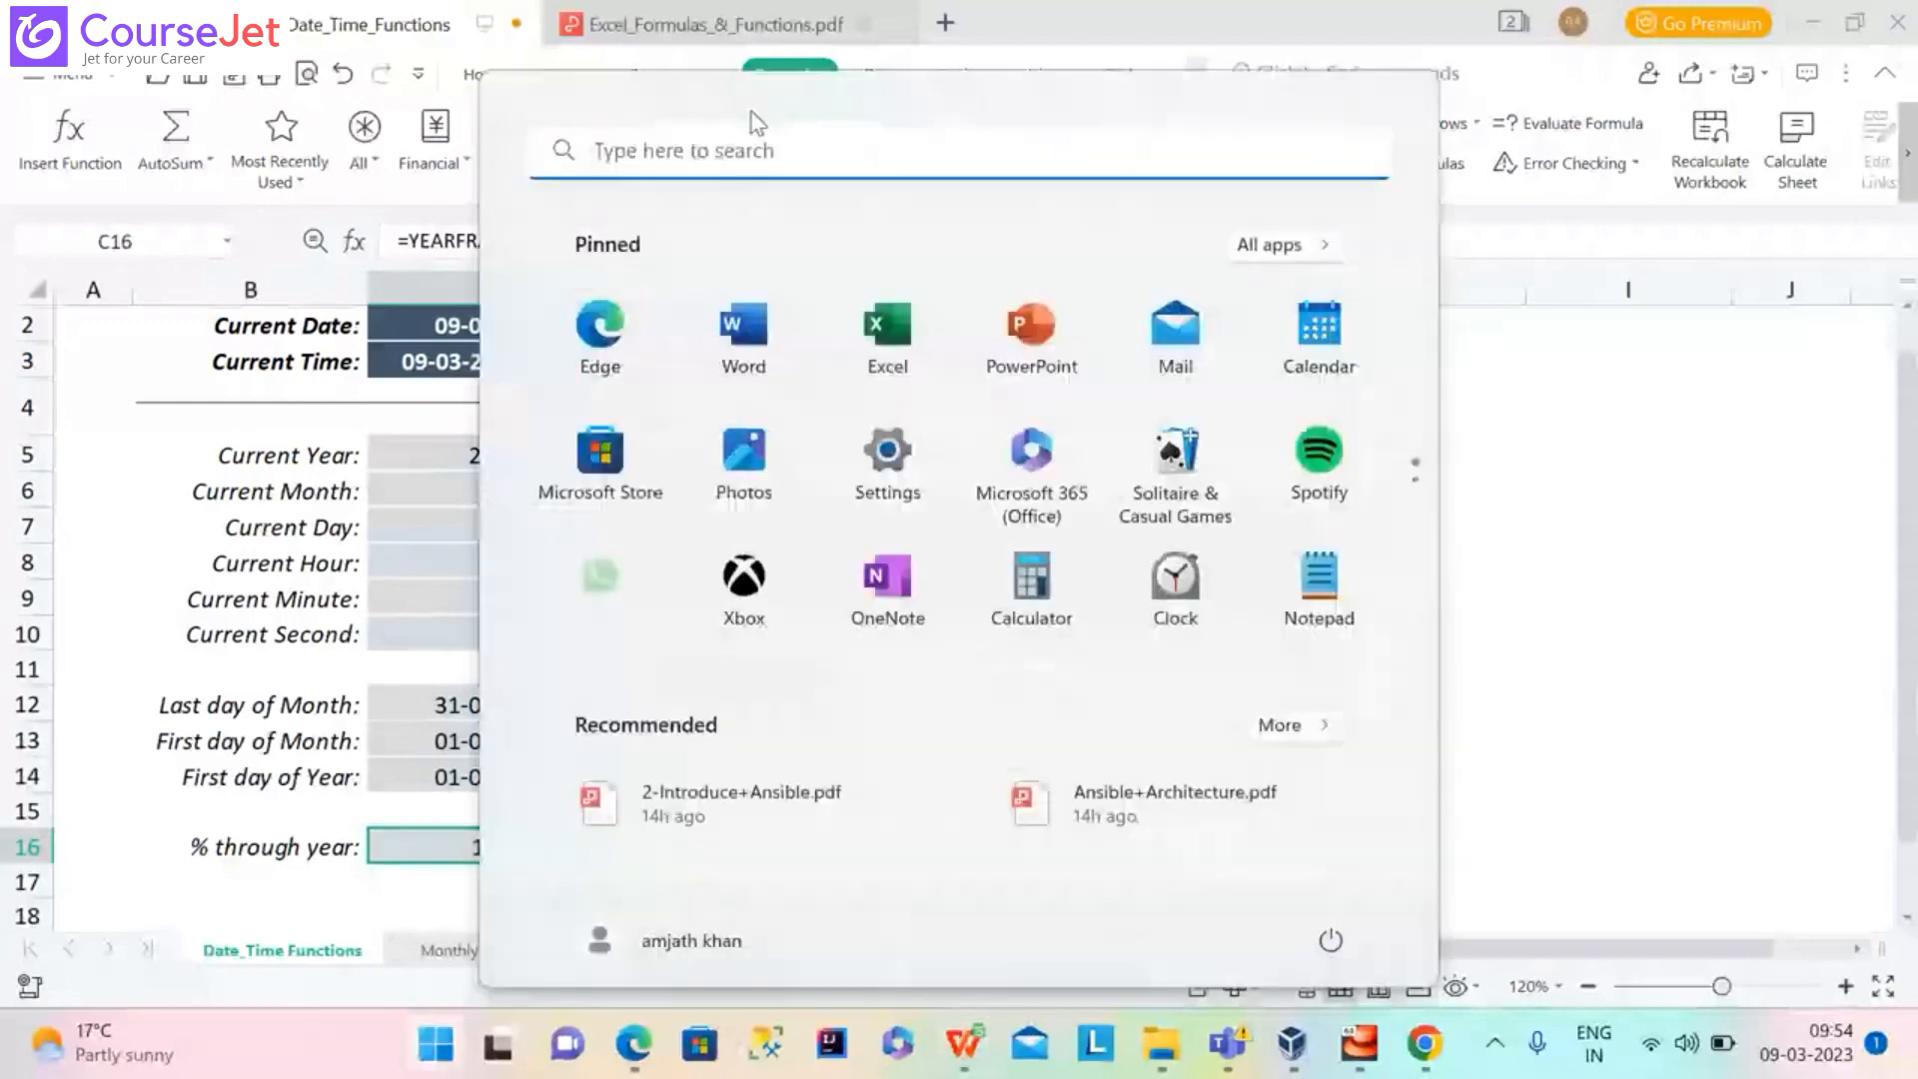
pyautogui.click(728, 150)
pyautogui.write('CA')
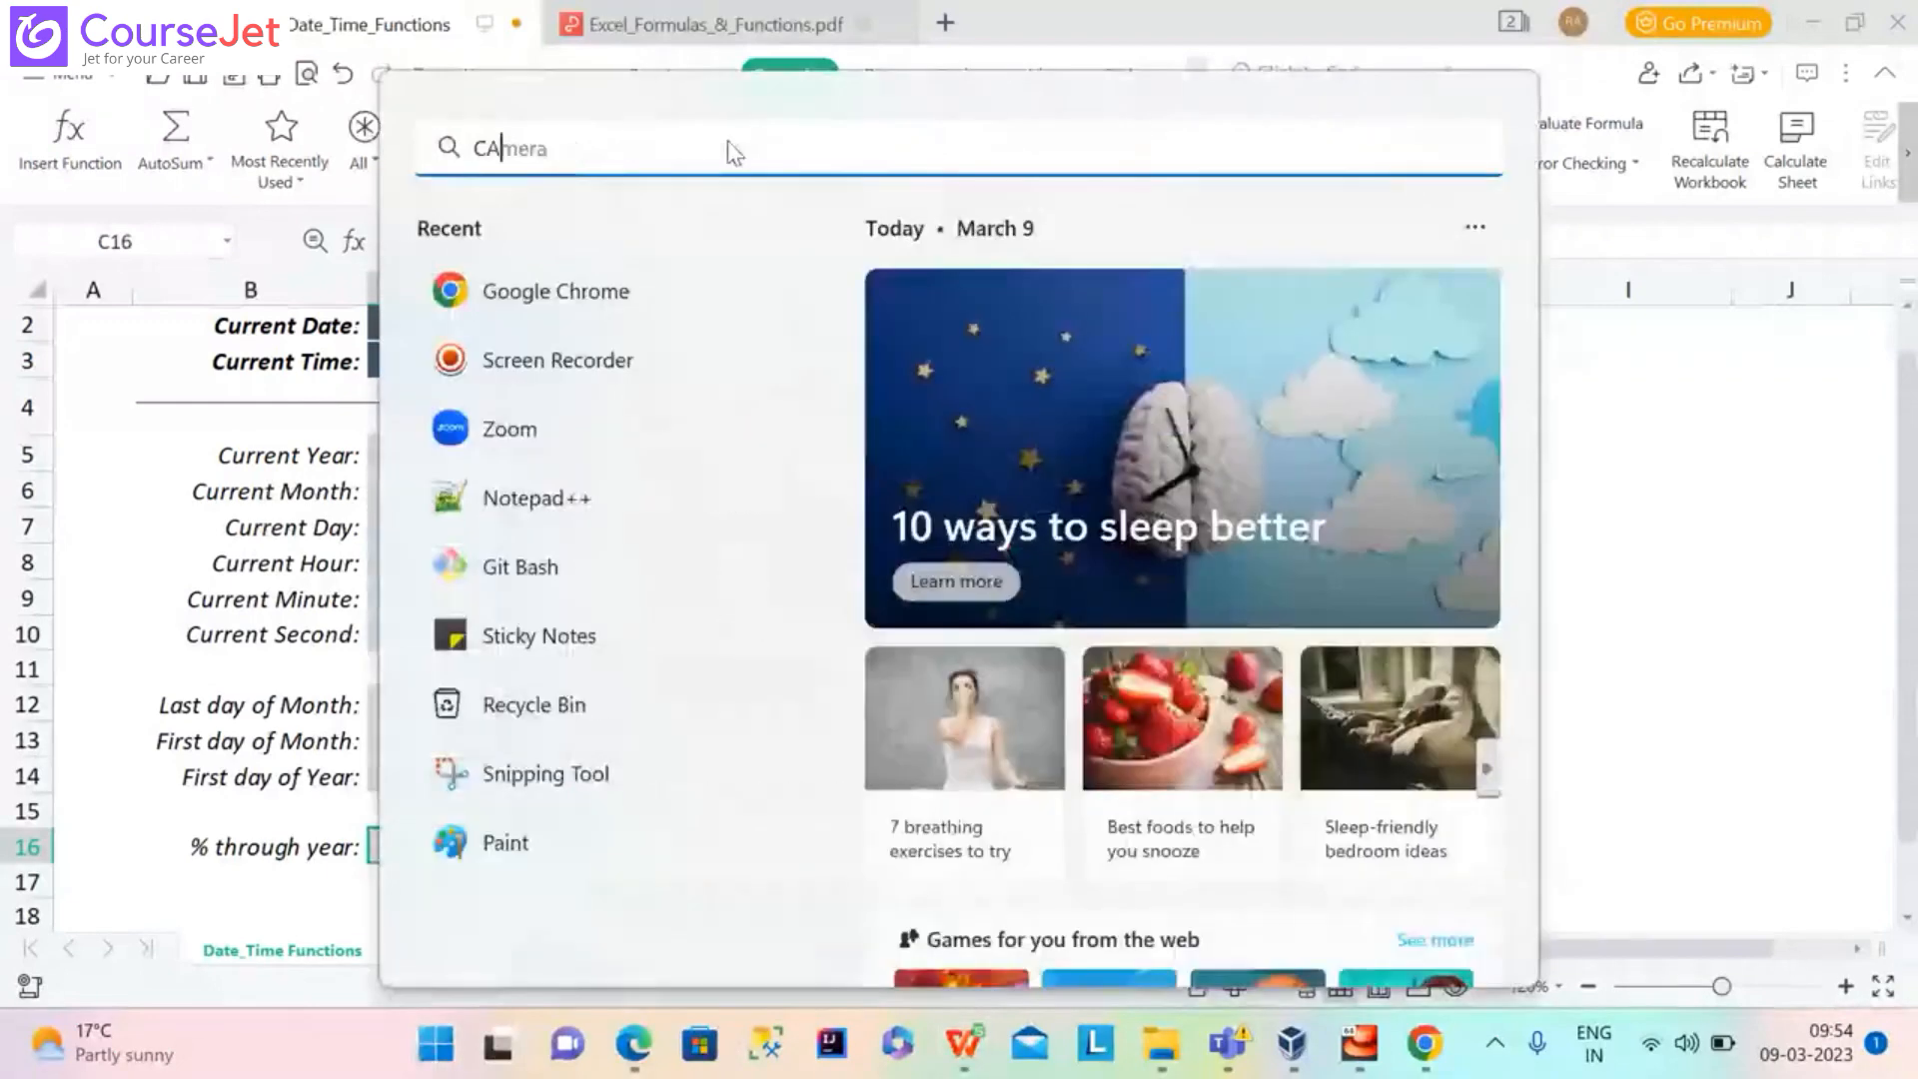
pyautogui.write('L')
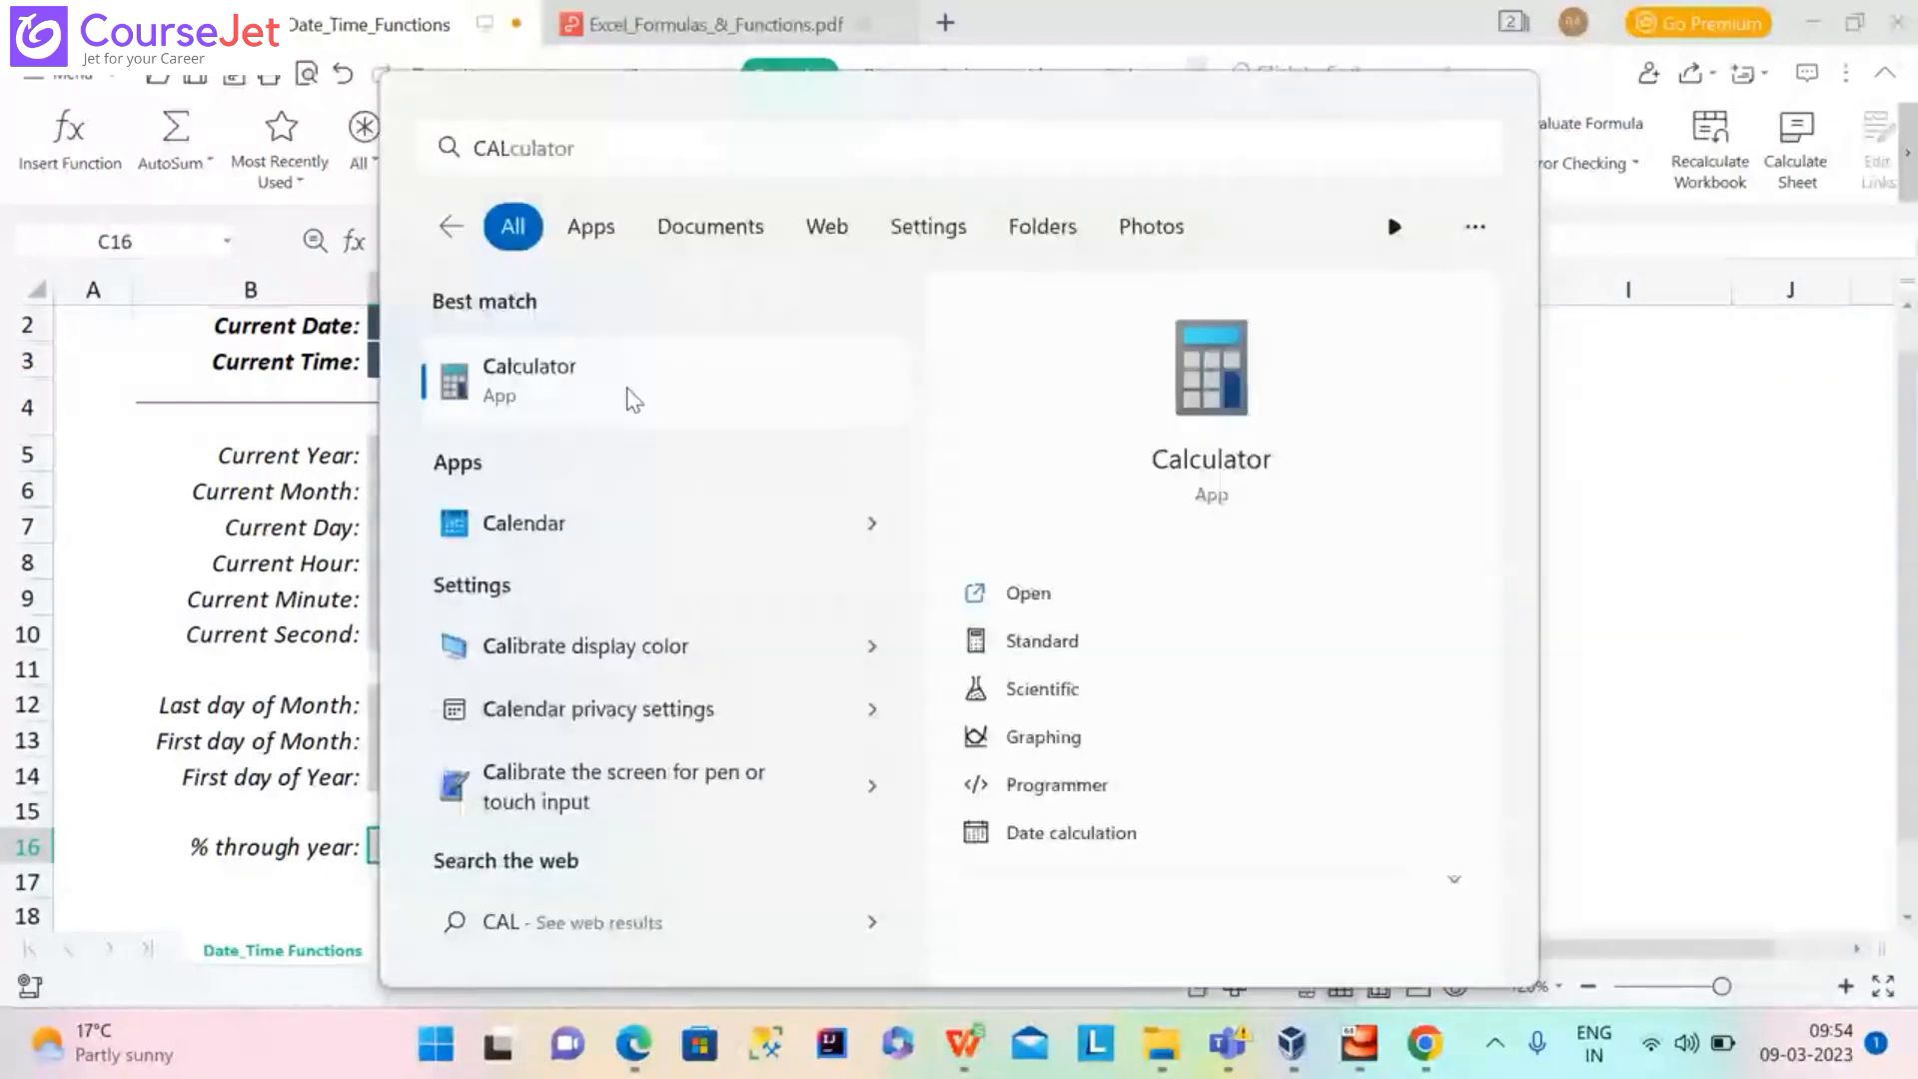
pyautogui.click(633, 400)
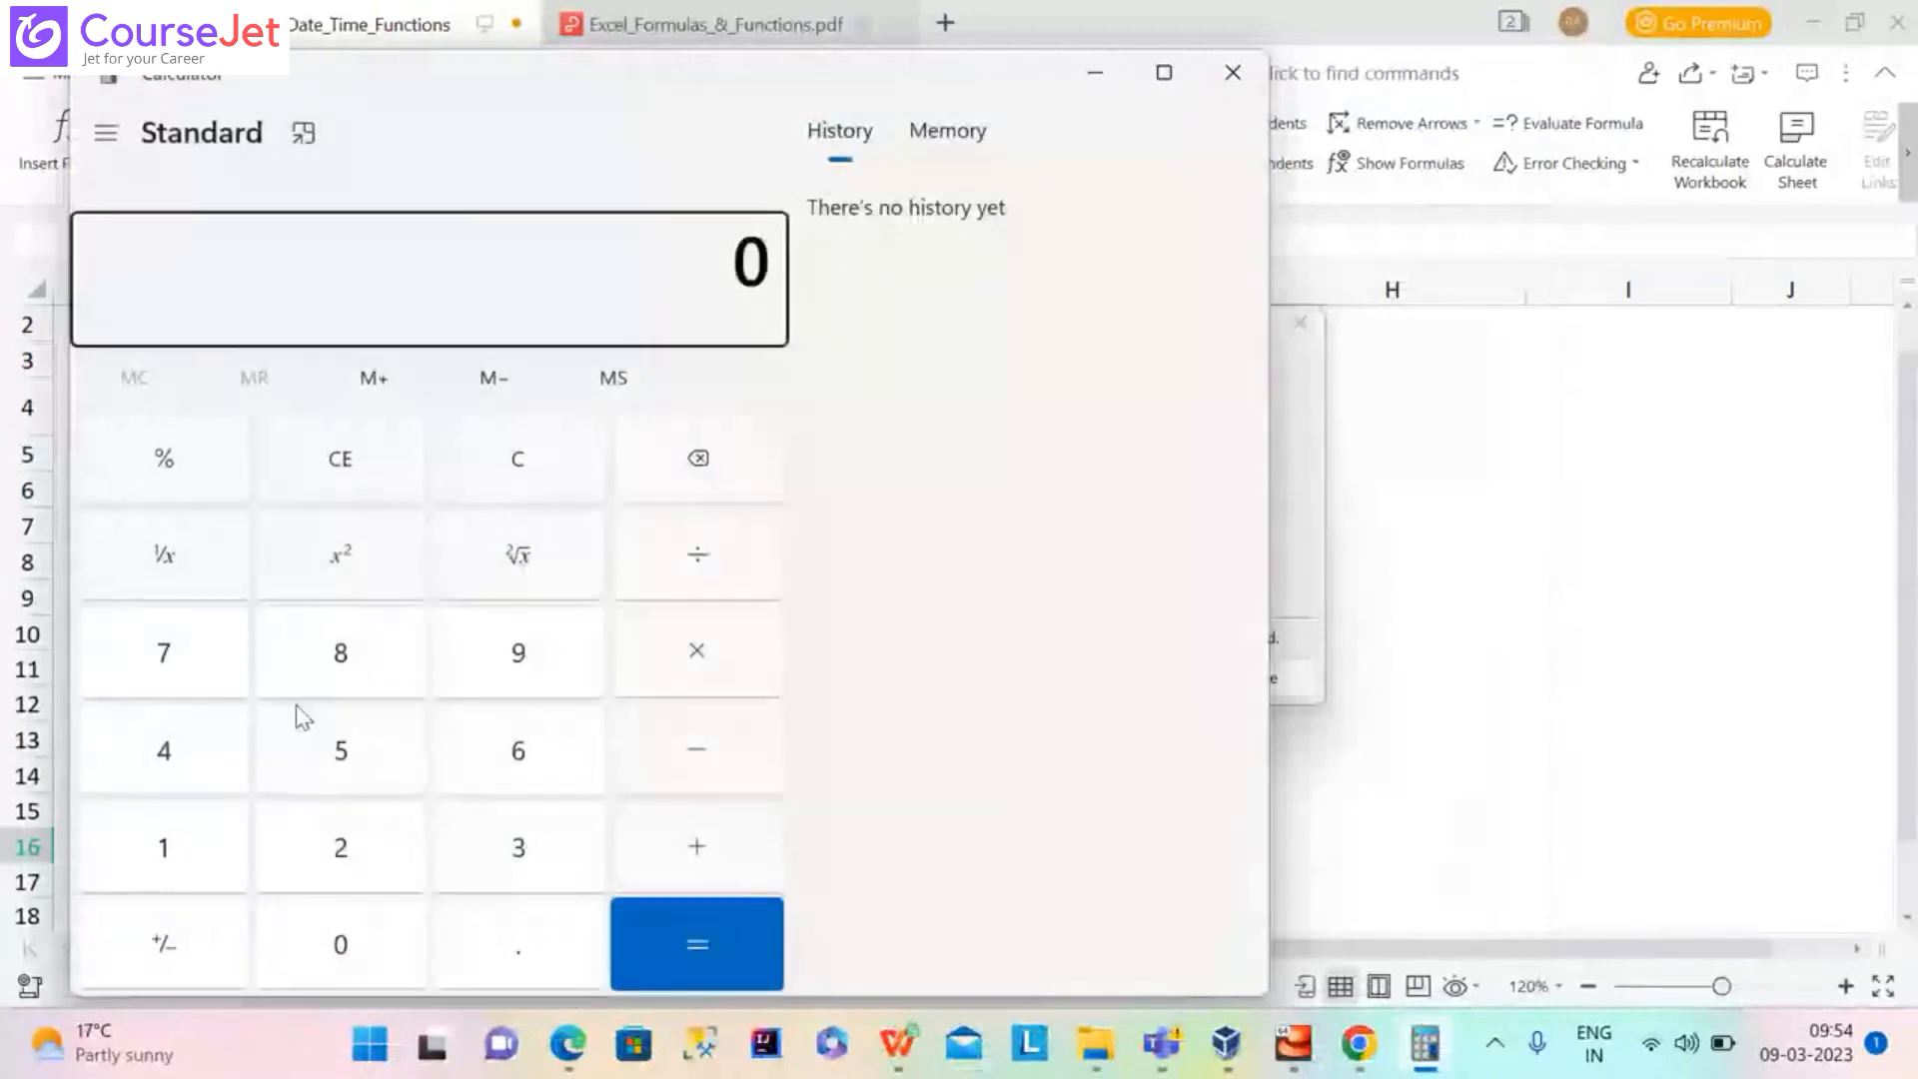
pyautogui.click(164, 749)
pyautogui.click(164, 749)
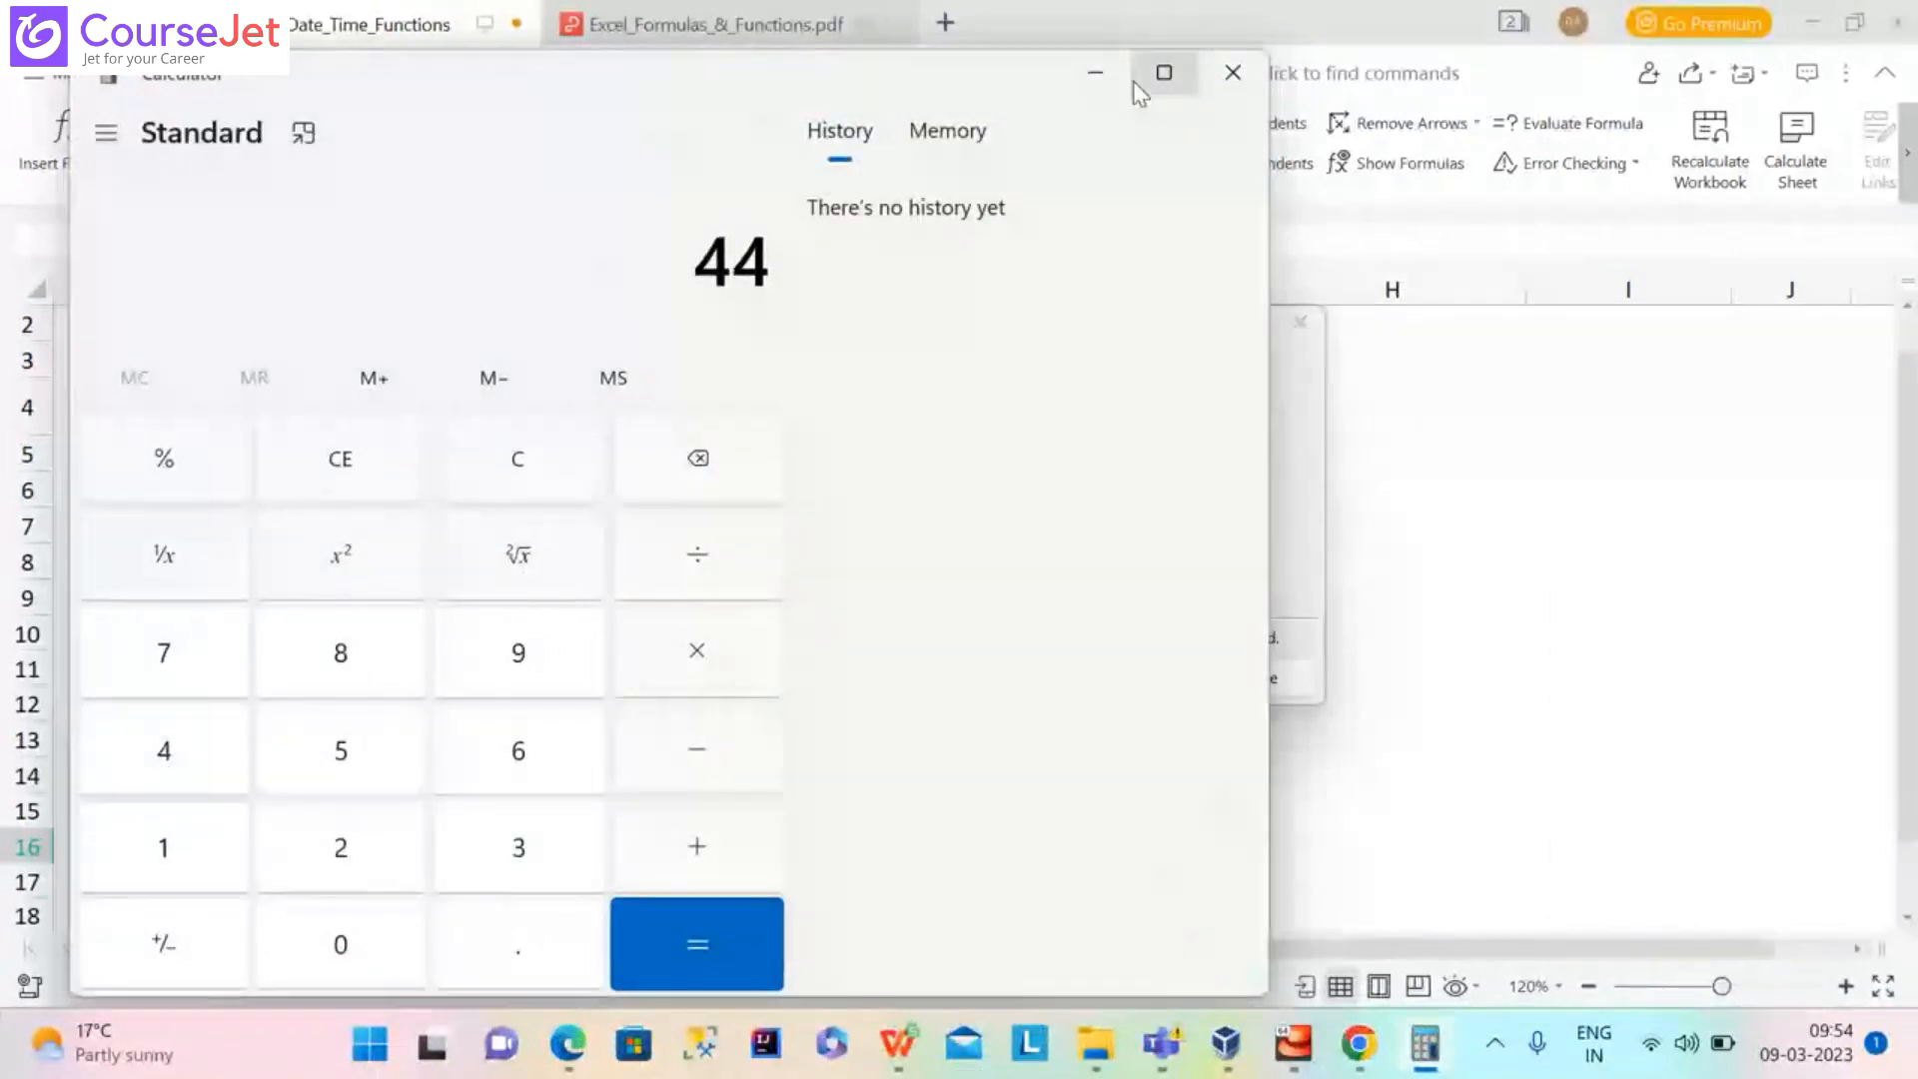
pyautogui.click(1095, 72)
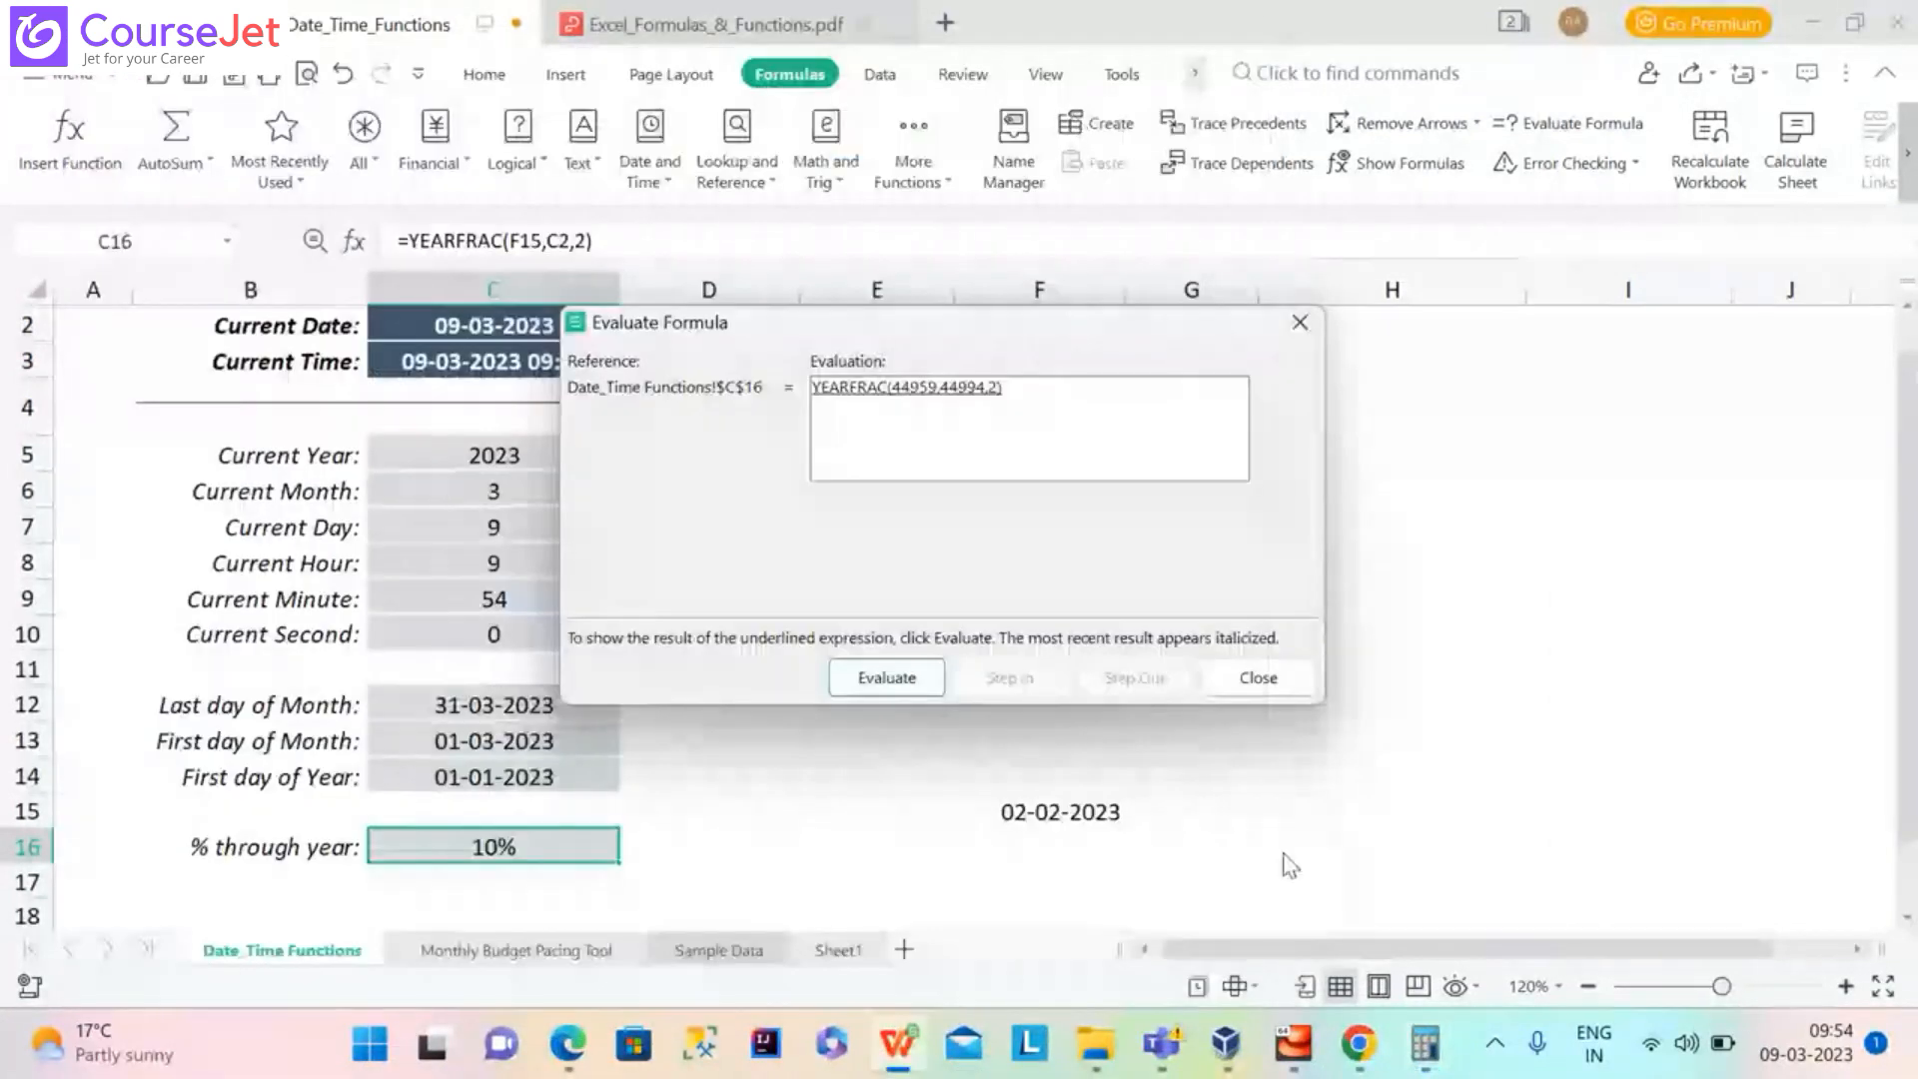
pyautogui.click(1426, 1045)
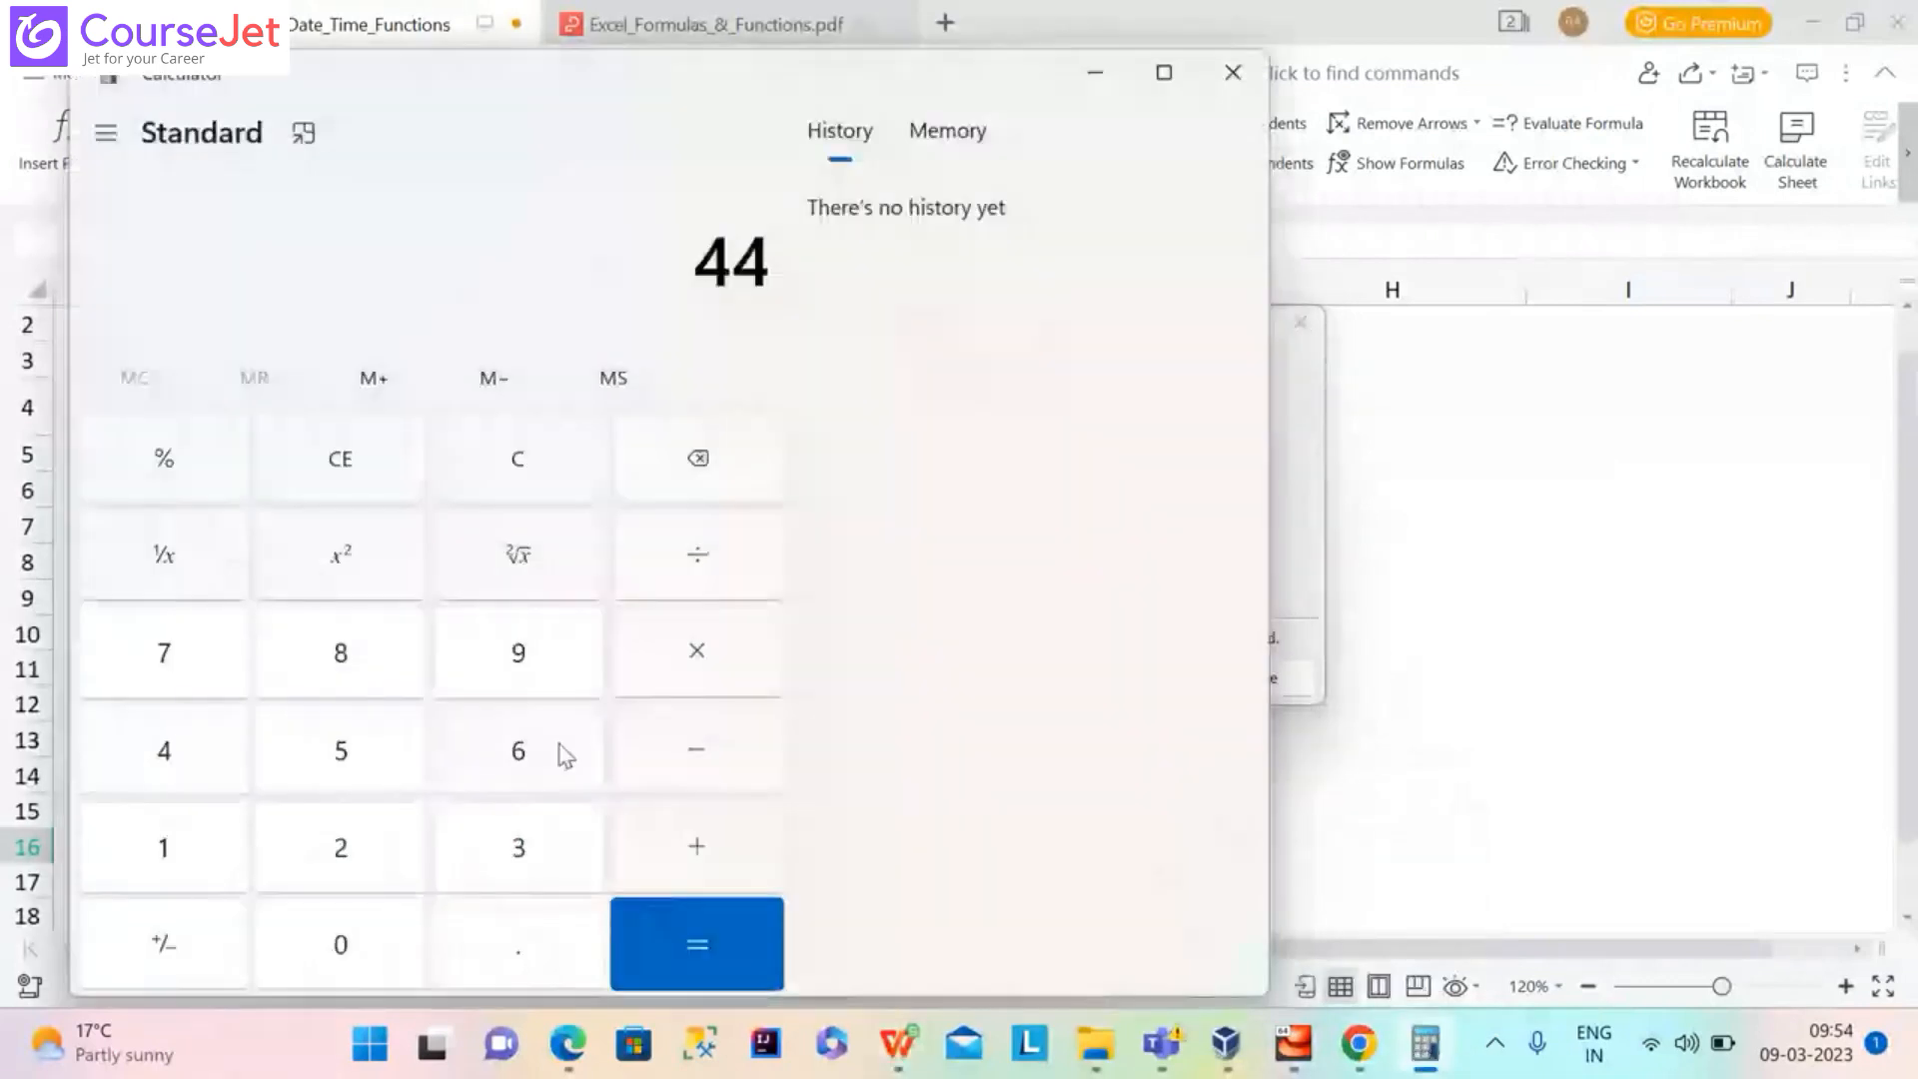
pyautogui.click(529, 658)
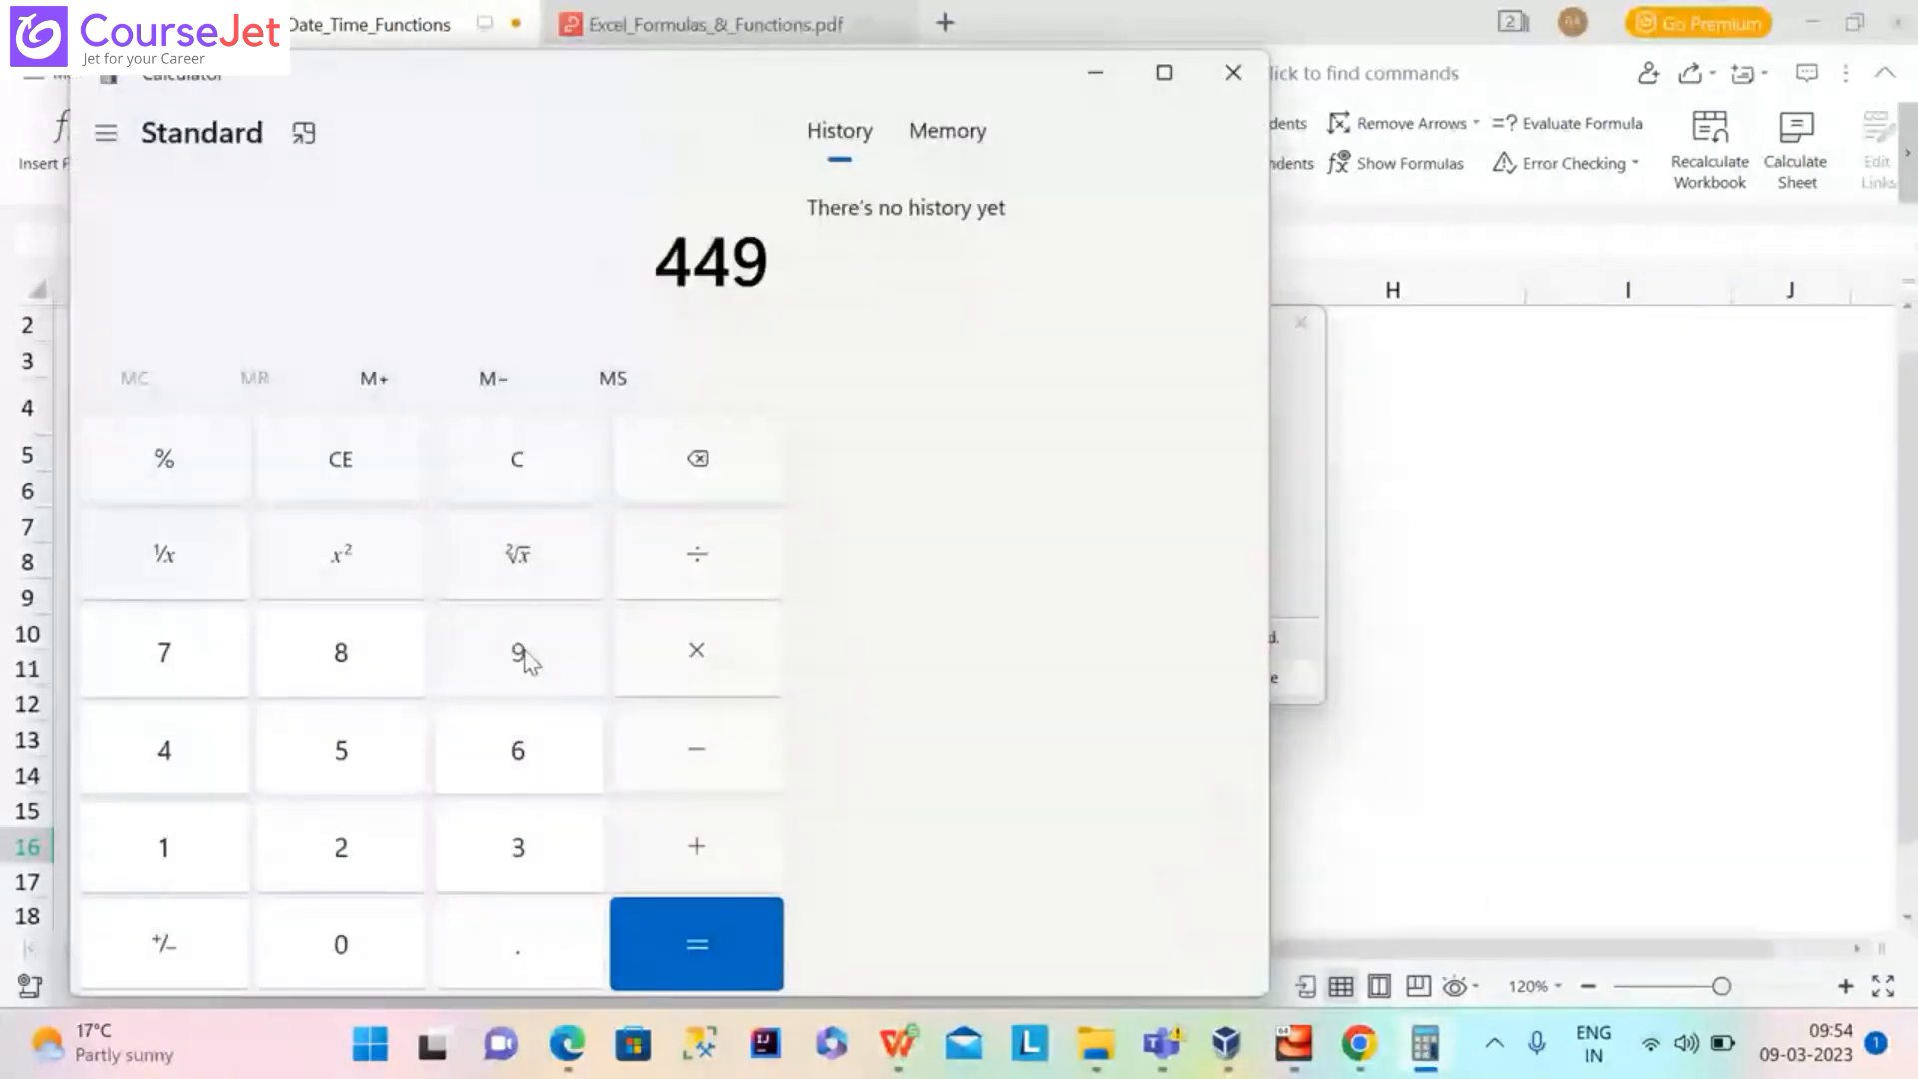
pyautogui.click(529, 657)
pyautogui.click(171, 749)
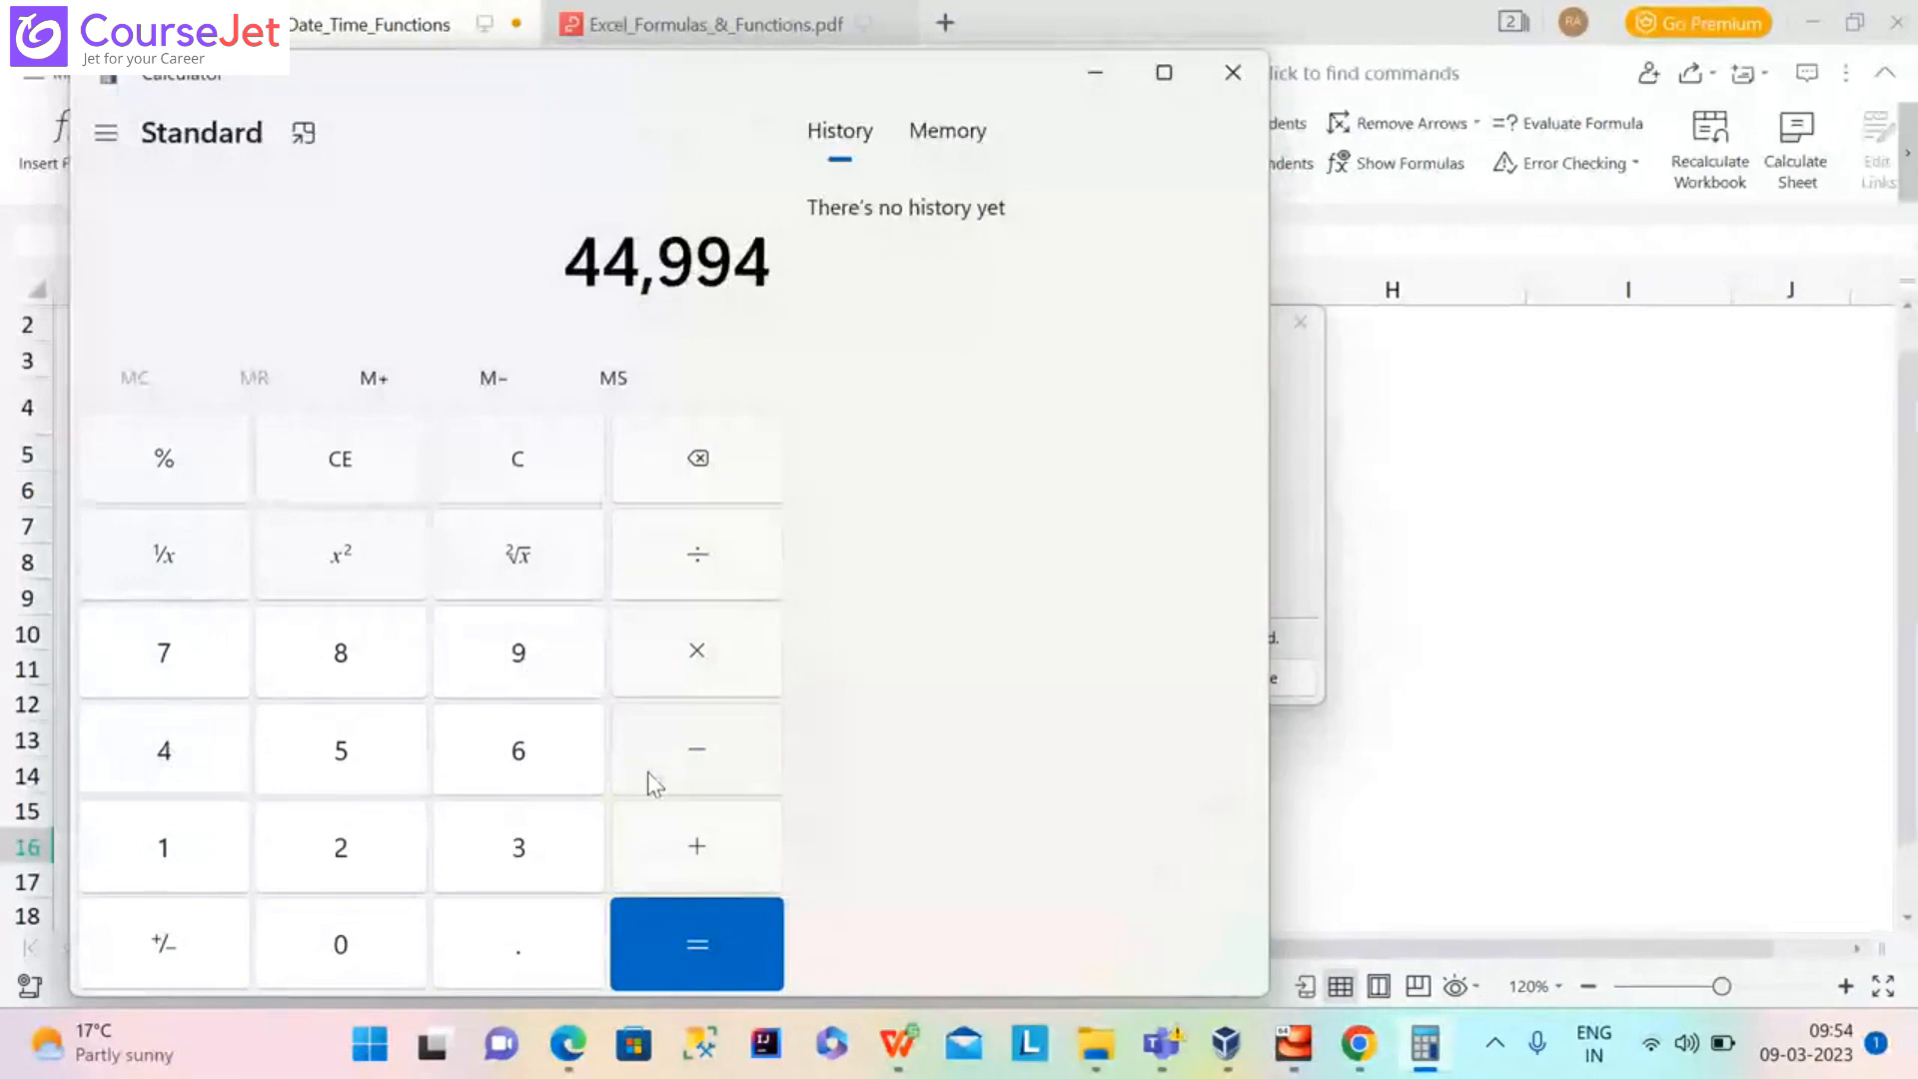
# Subtract the start date's serial number 44959 from the end date's serial number in Calculator
pyautogui.click(711, 757)
pyautogui.click(190, 732)
pyautogui.click(190, 732)
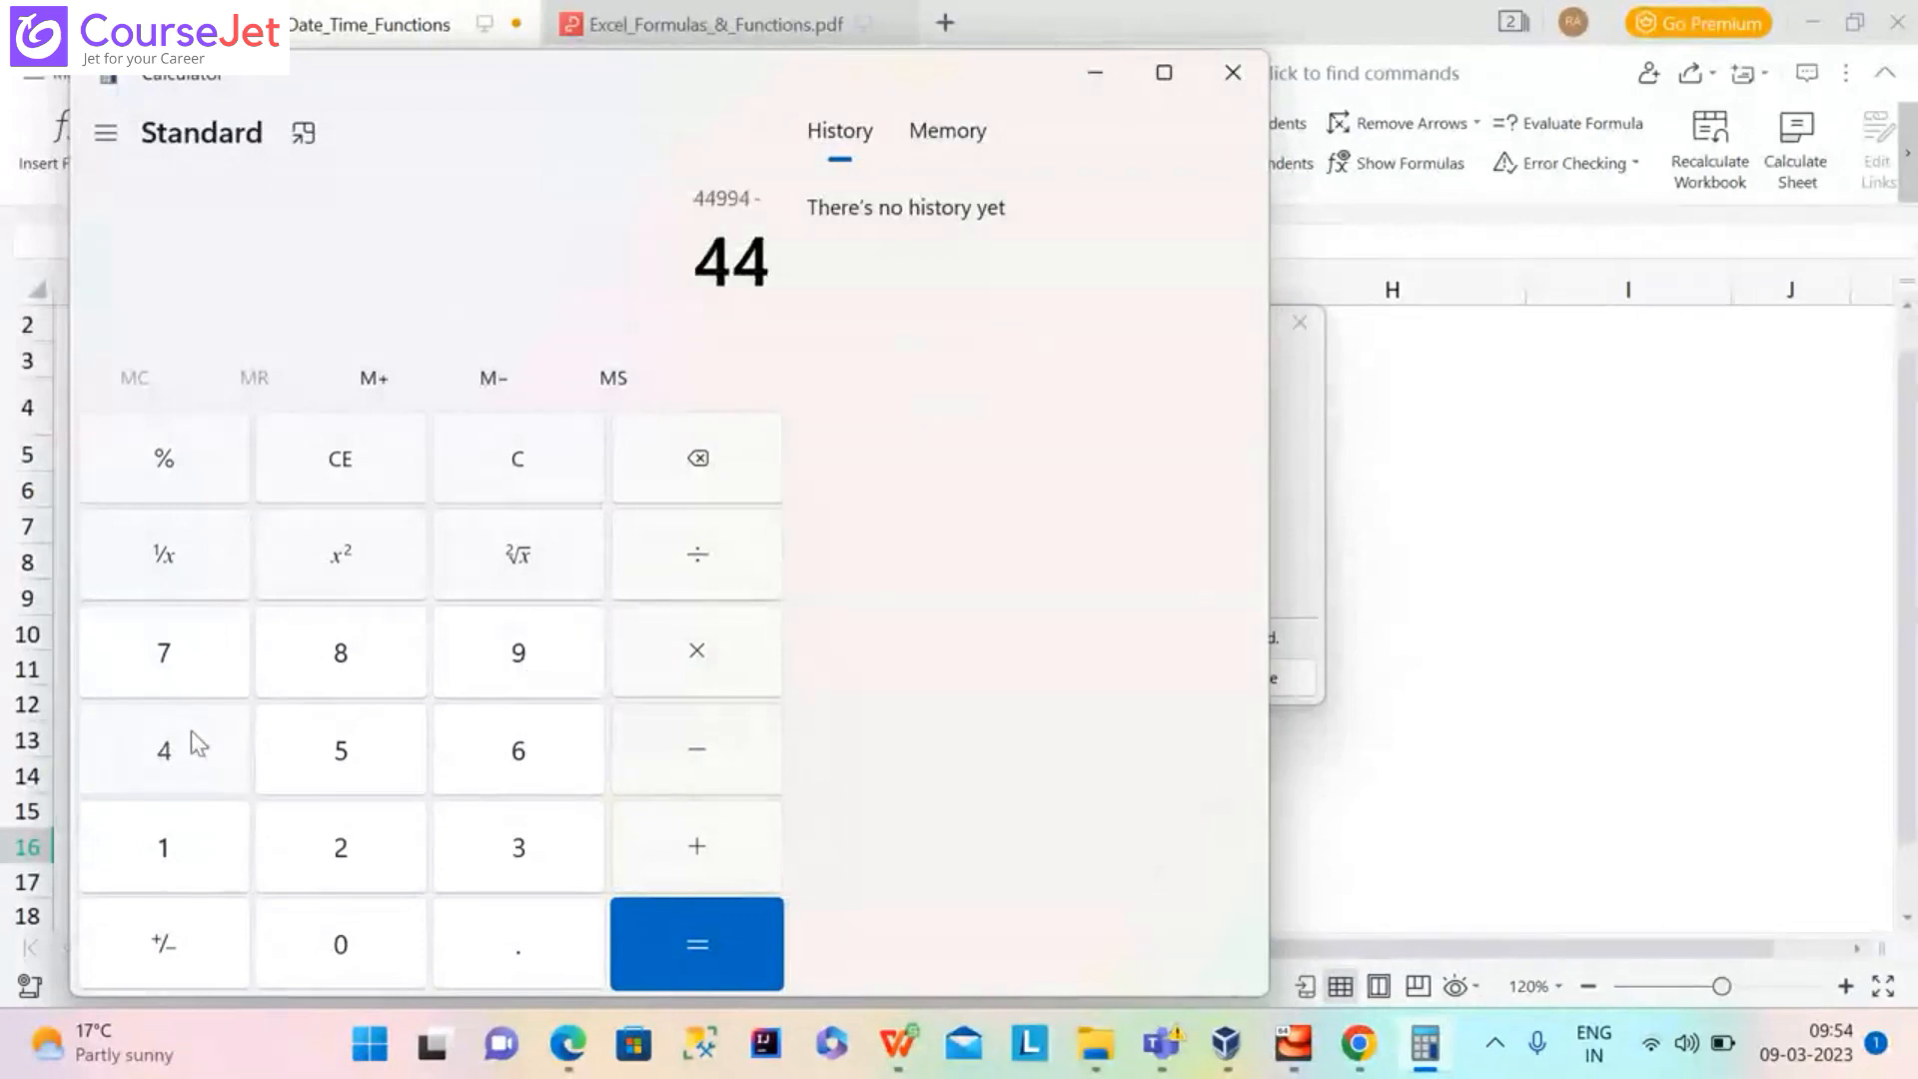
pyautogui.click(1119, 78)
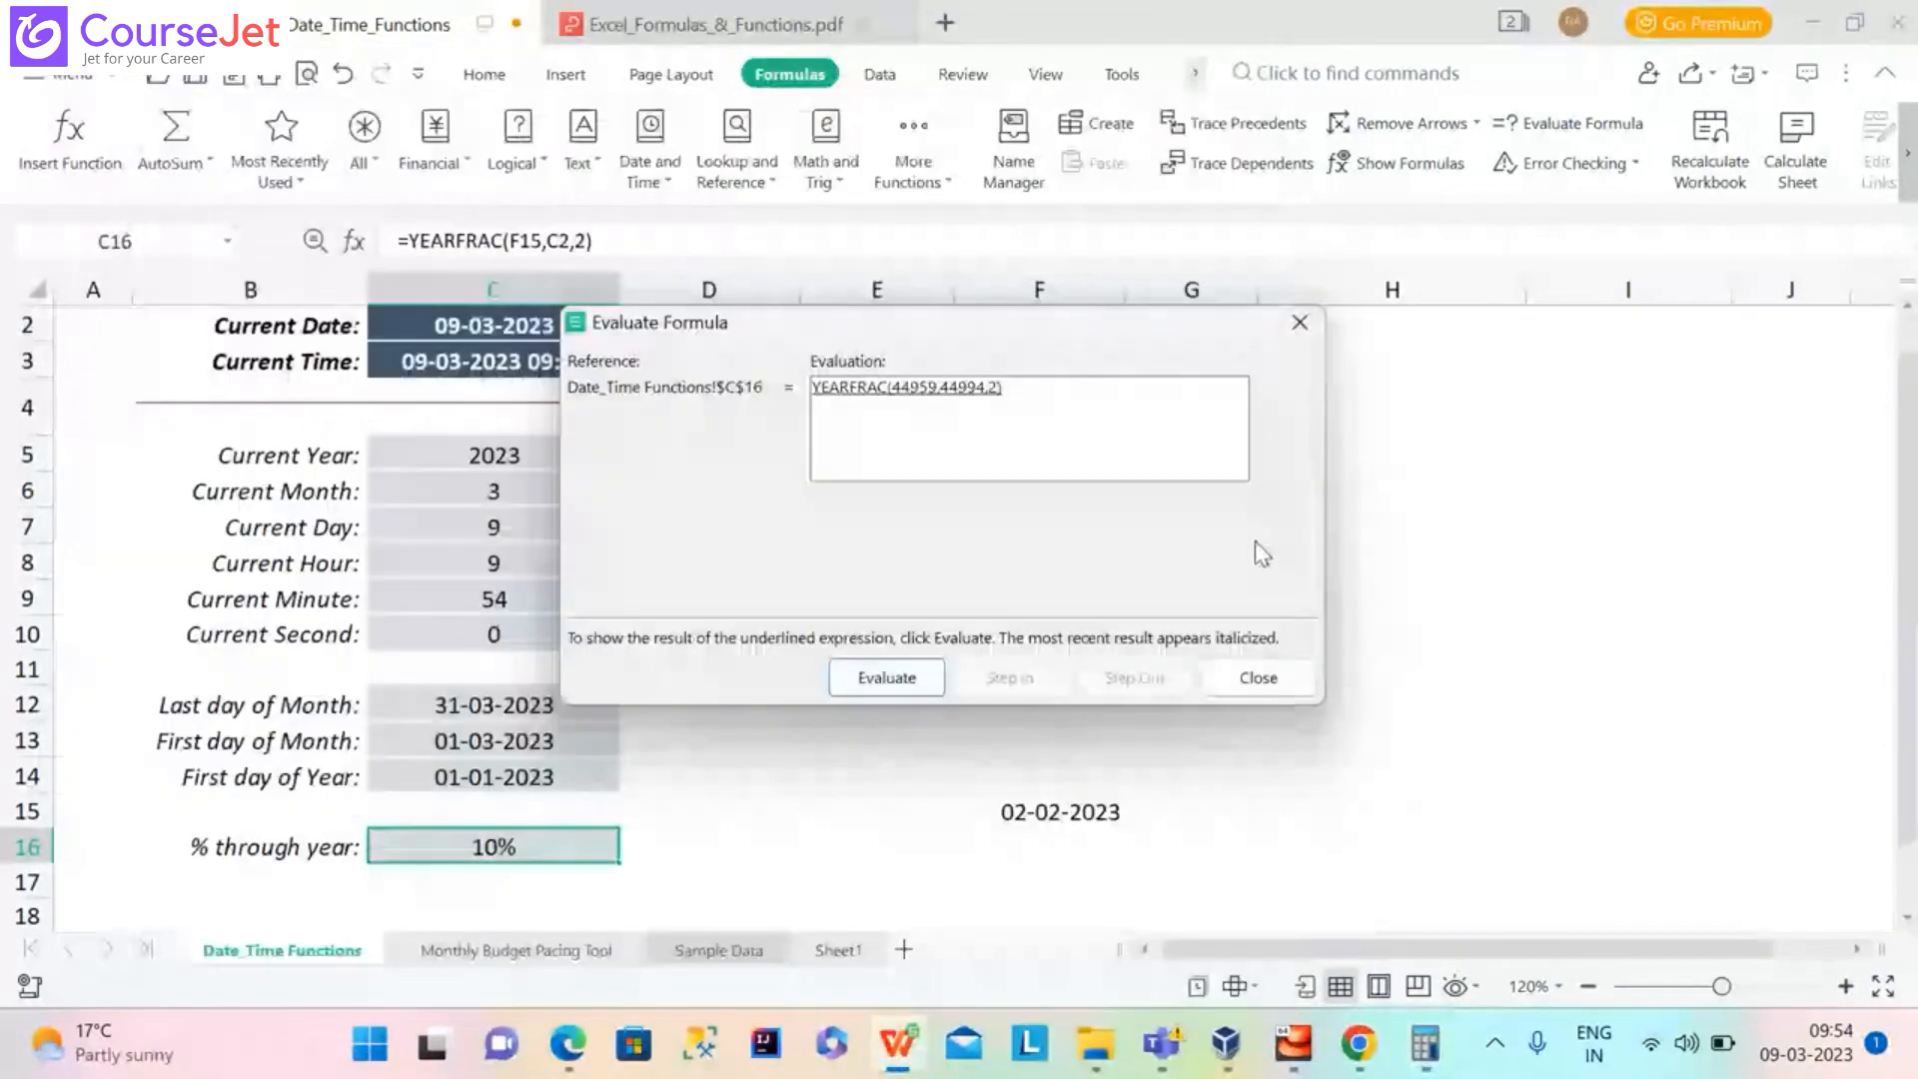
pyautogui.click(1425, 1065)
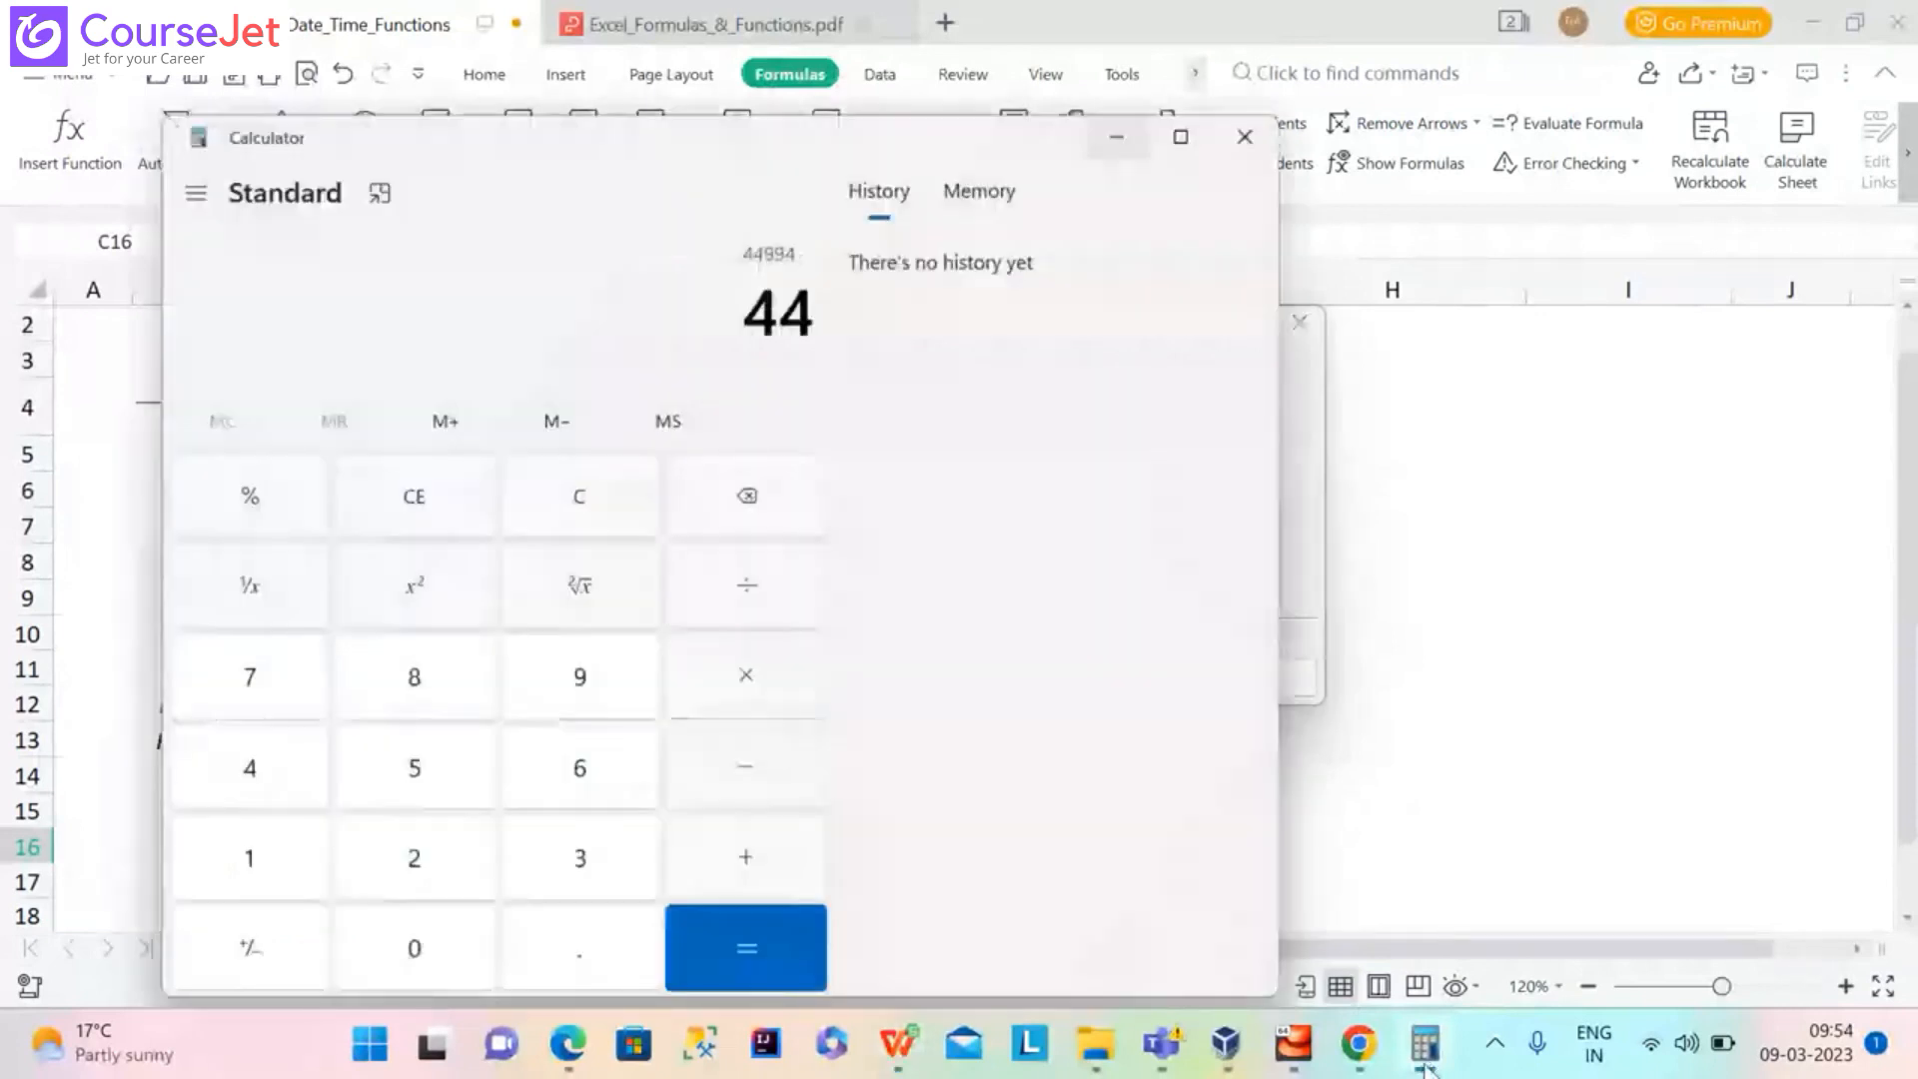
pyautogui.click(519, 628)
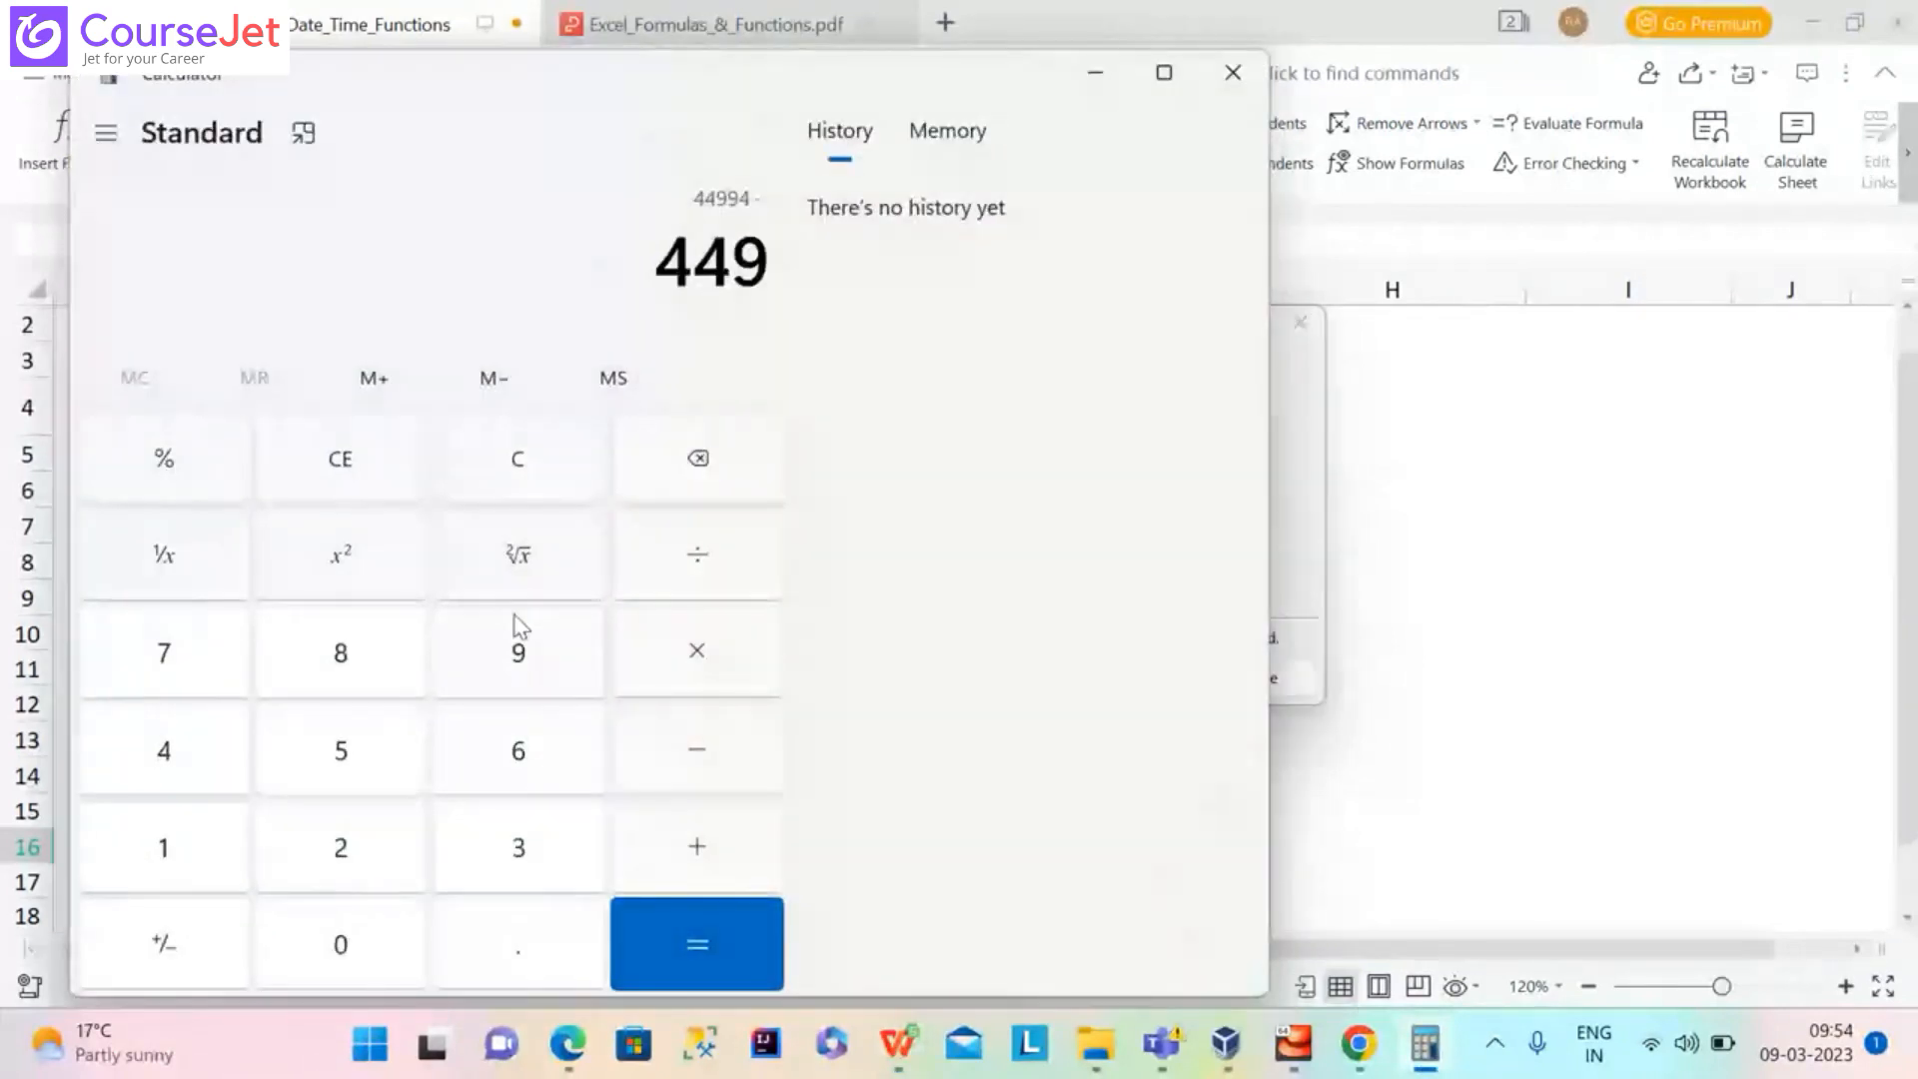
pyautogui.write('59')
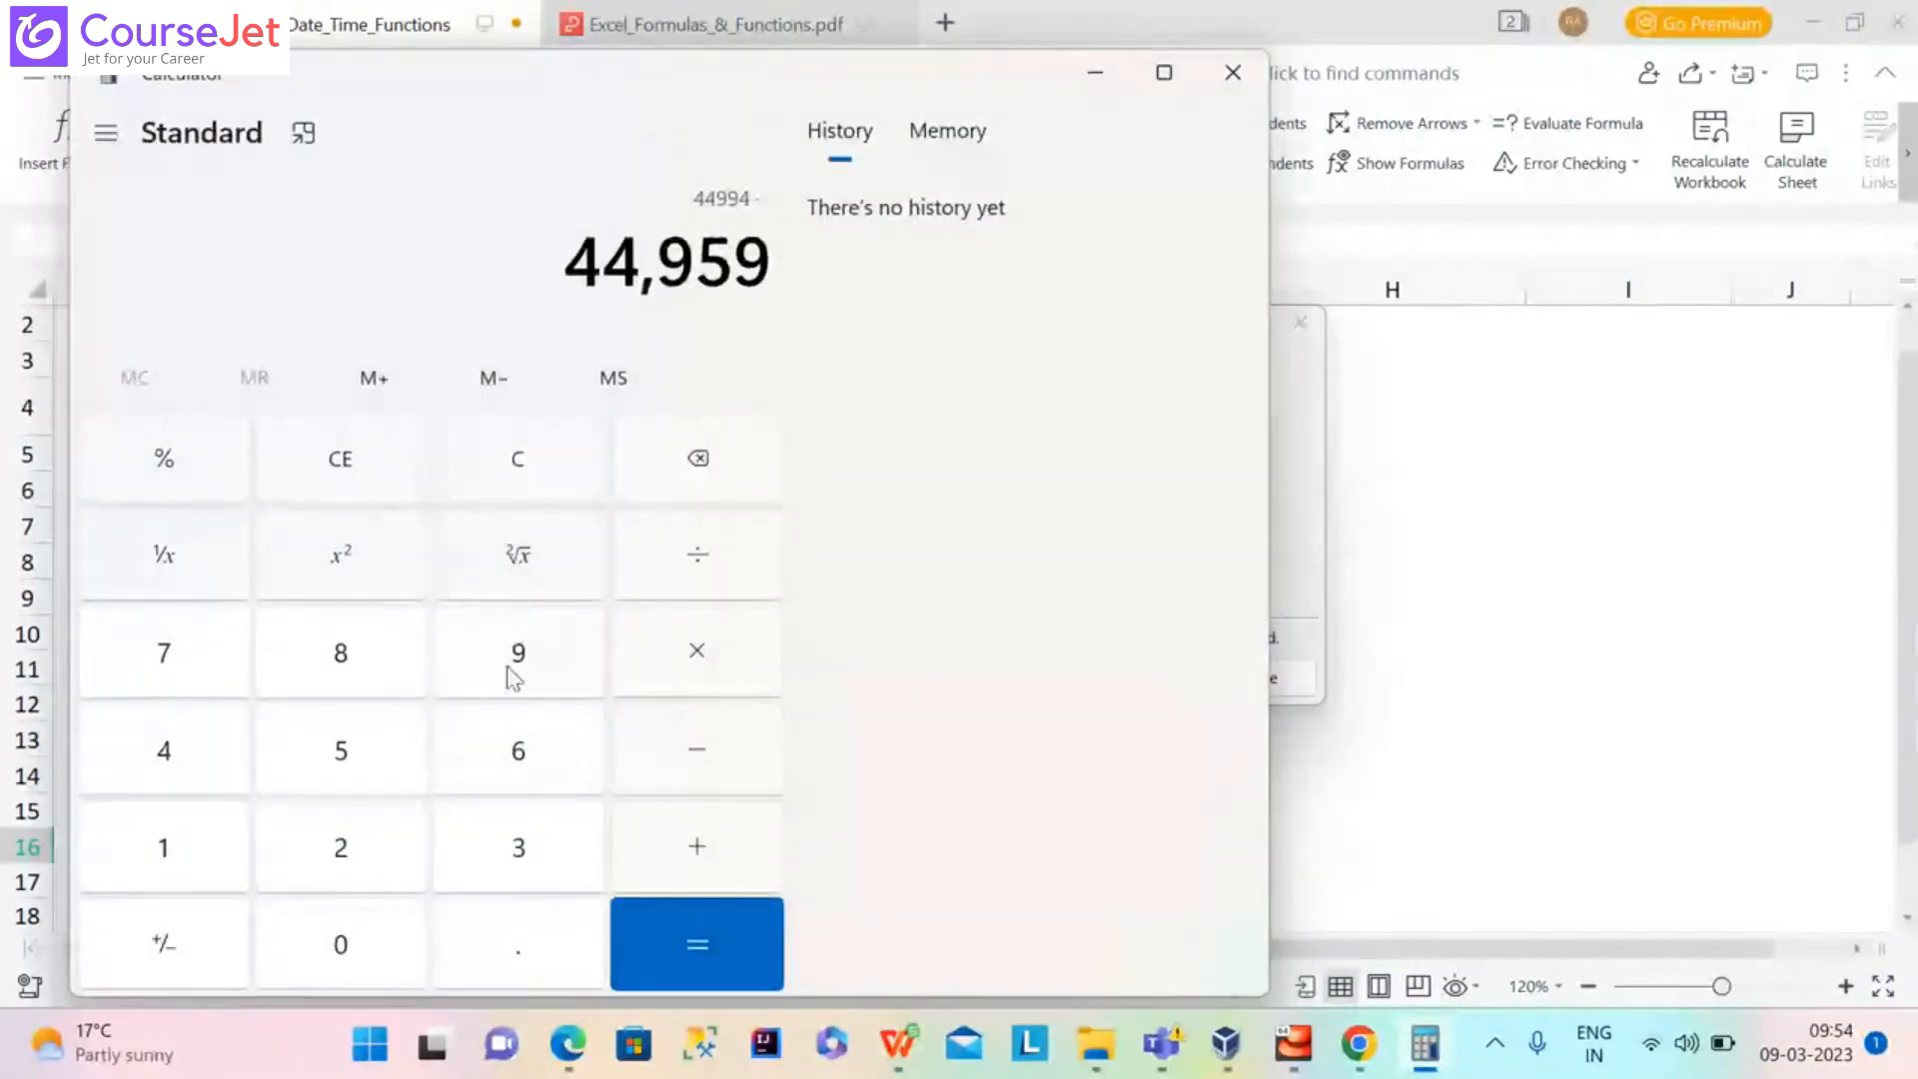
pyautogui.click(777, 957)
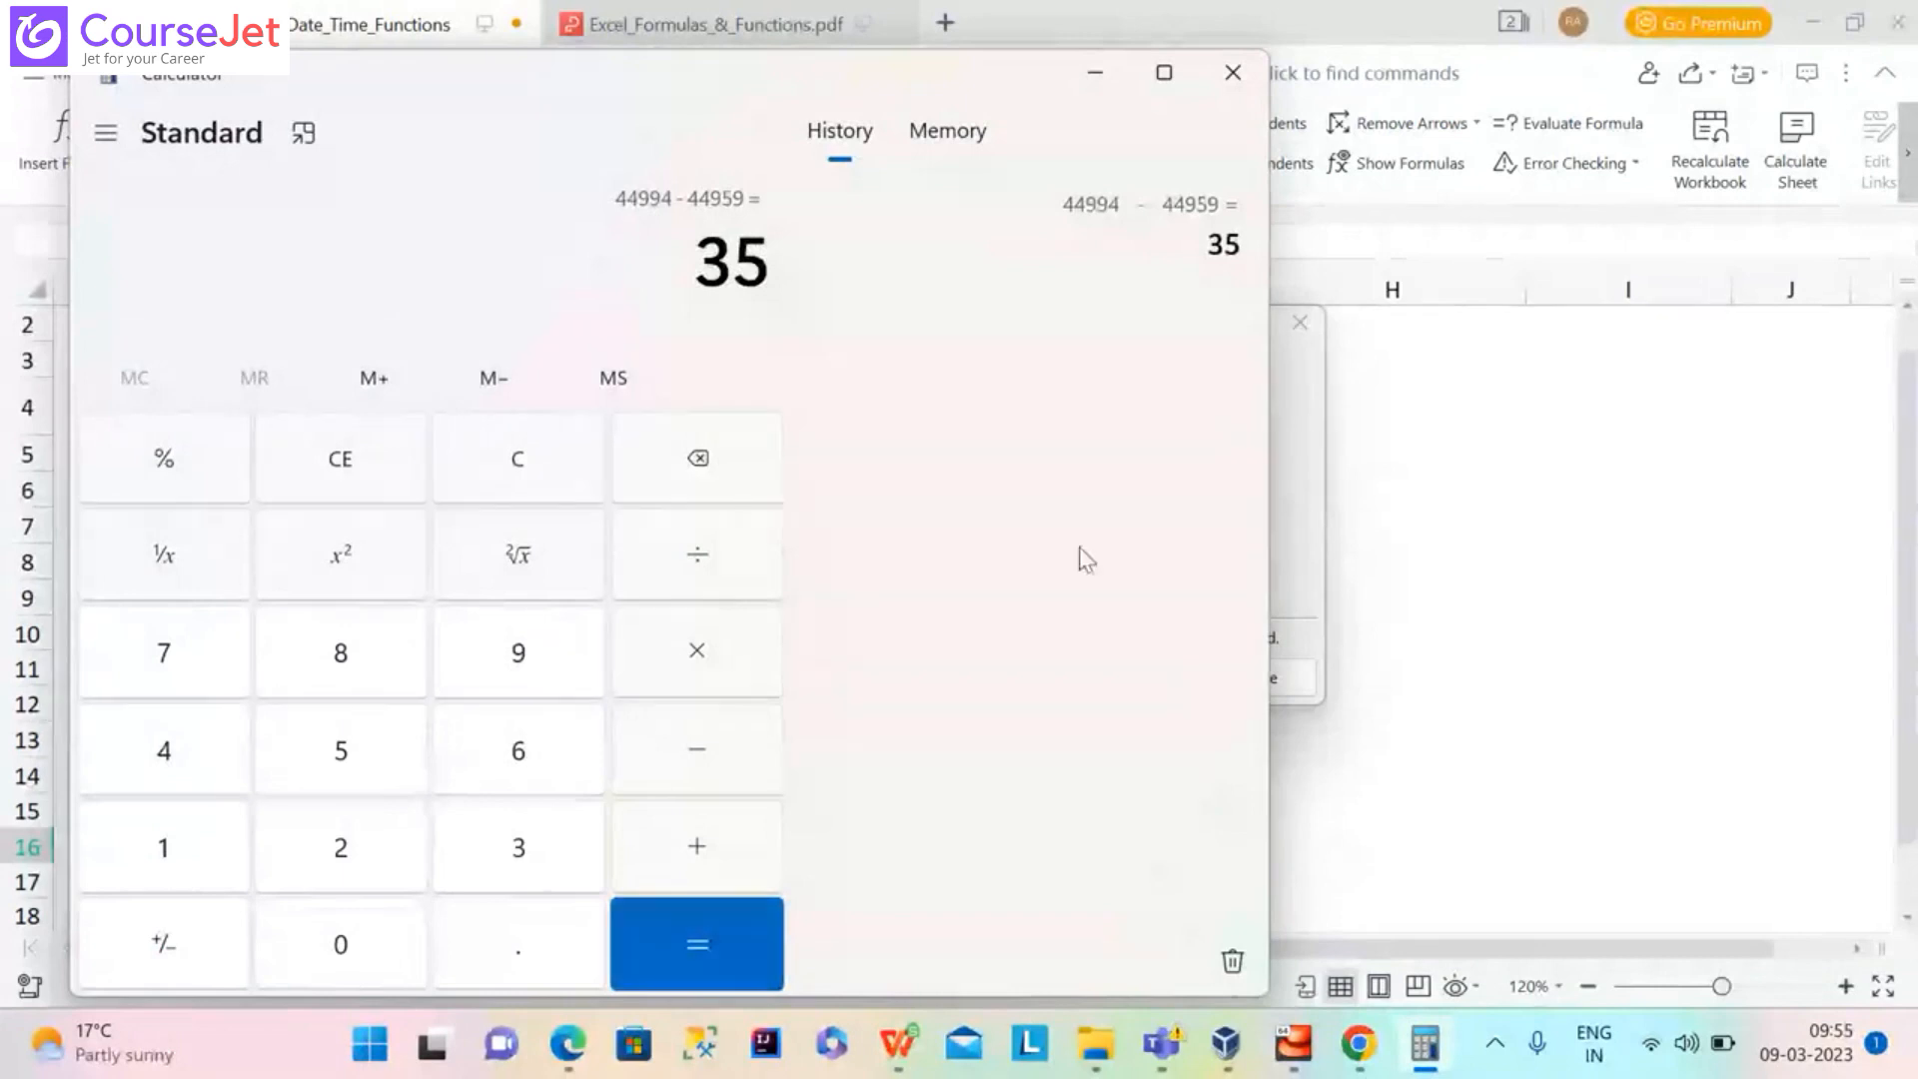
pyautogui.click(1096, 73)
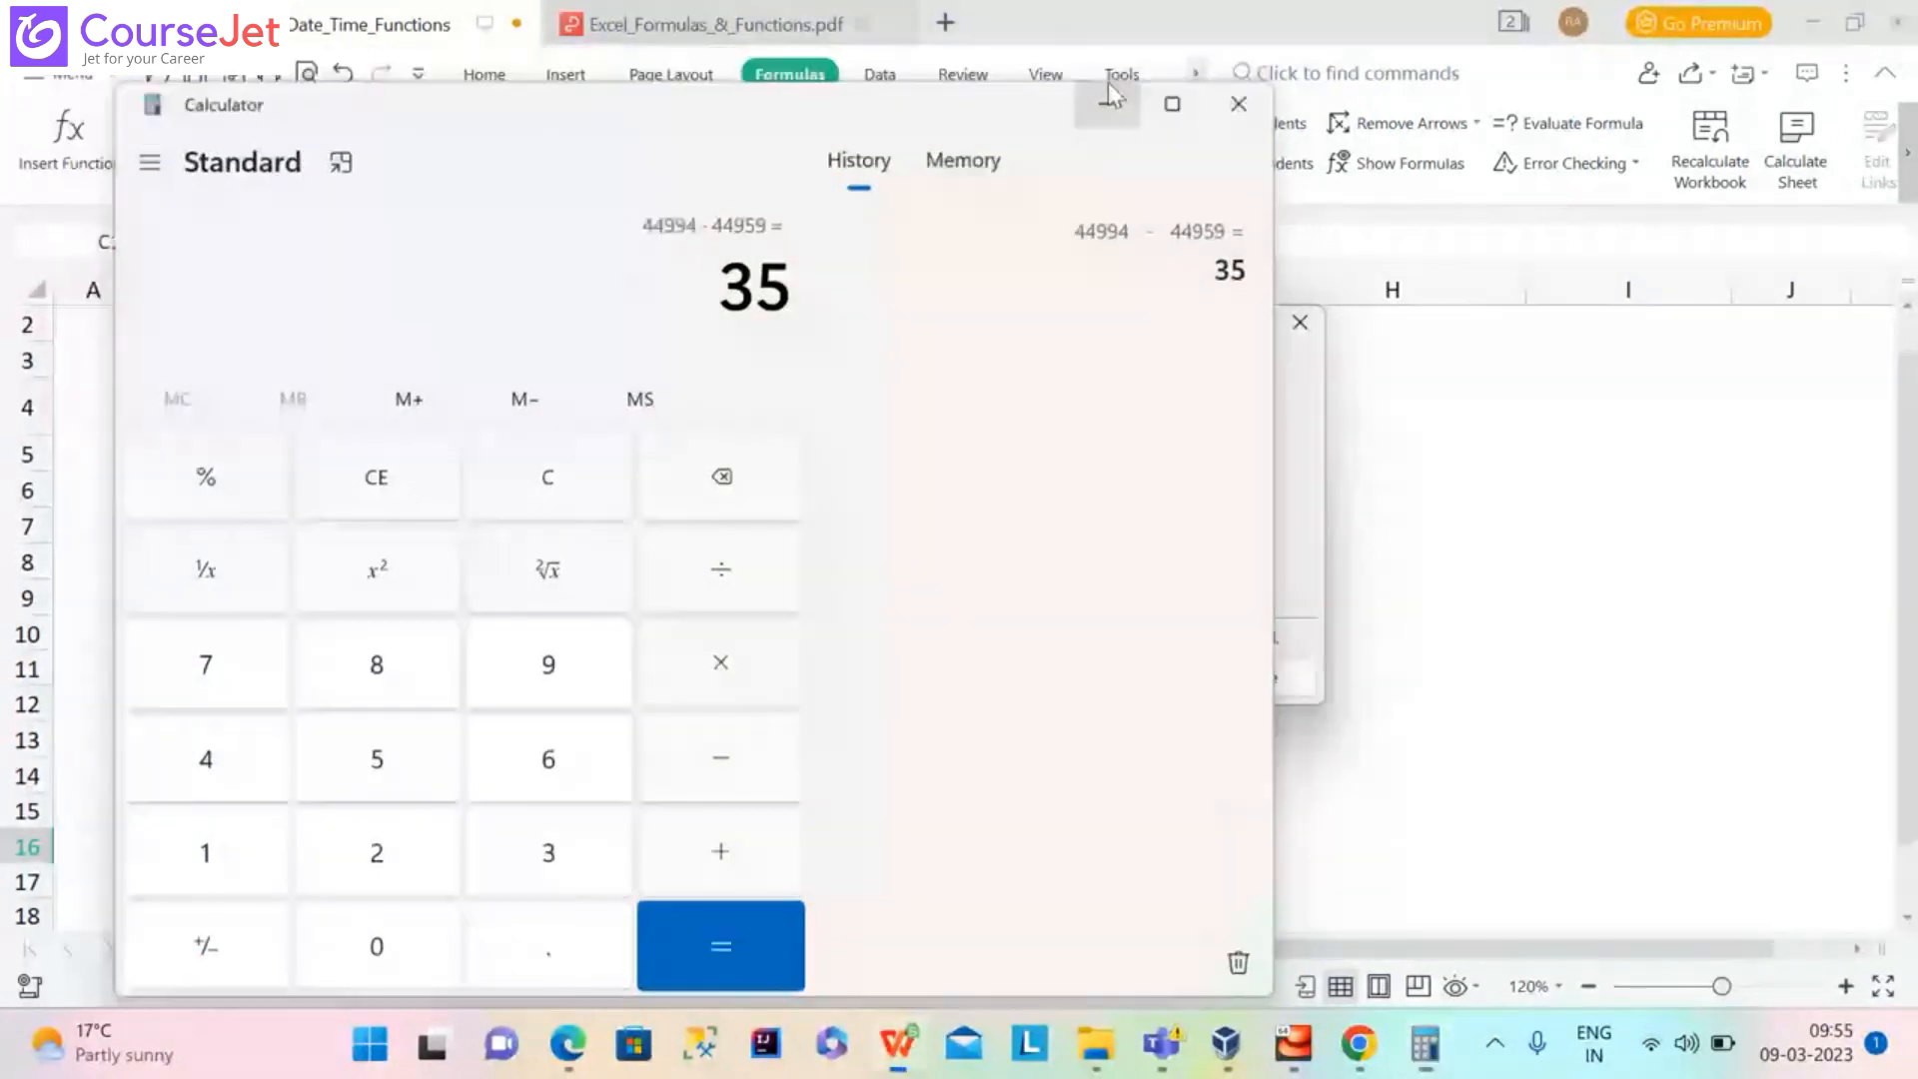
# Divide the difference between the two date serials by 2 in Calculator, and return to the formula evaluation
pyautogui.click(1414, 1055)
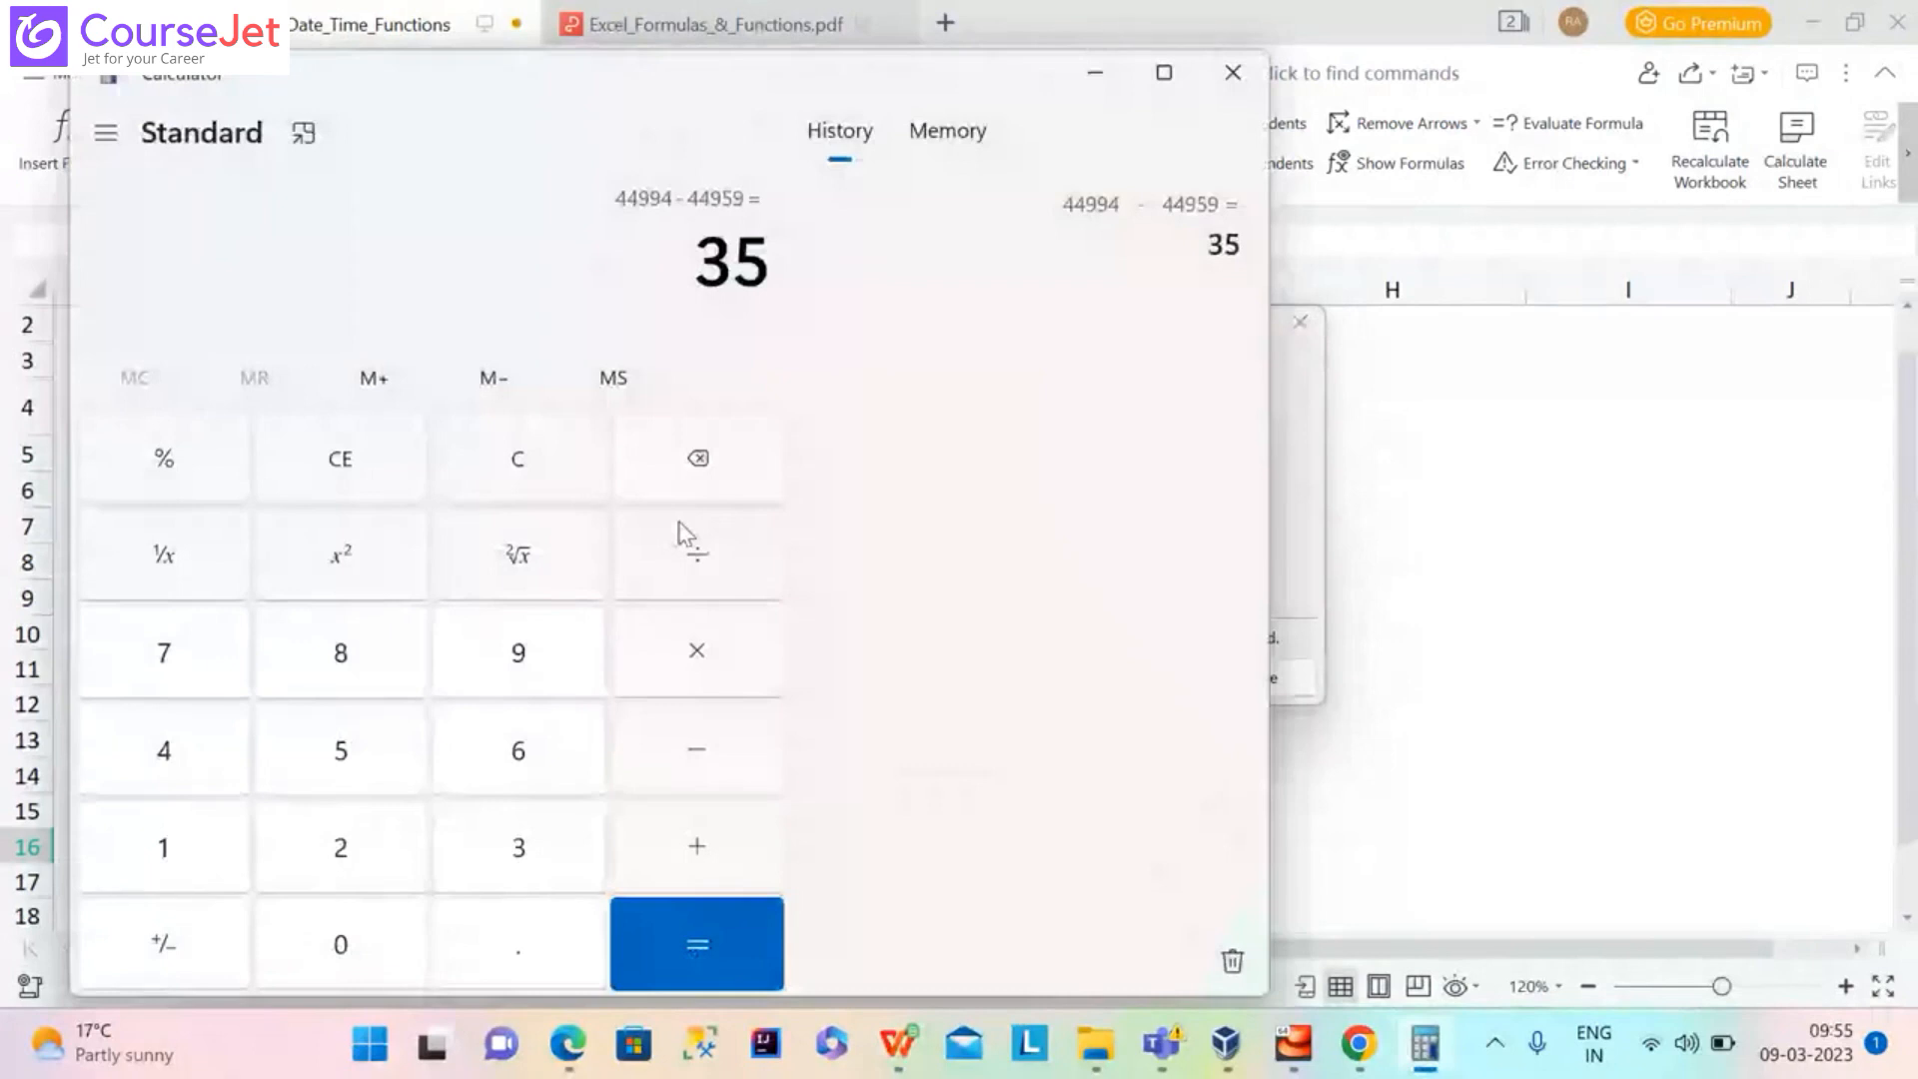
pyautogui.click(689, 550)
pyautogui.click(312, 849)
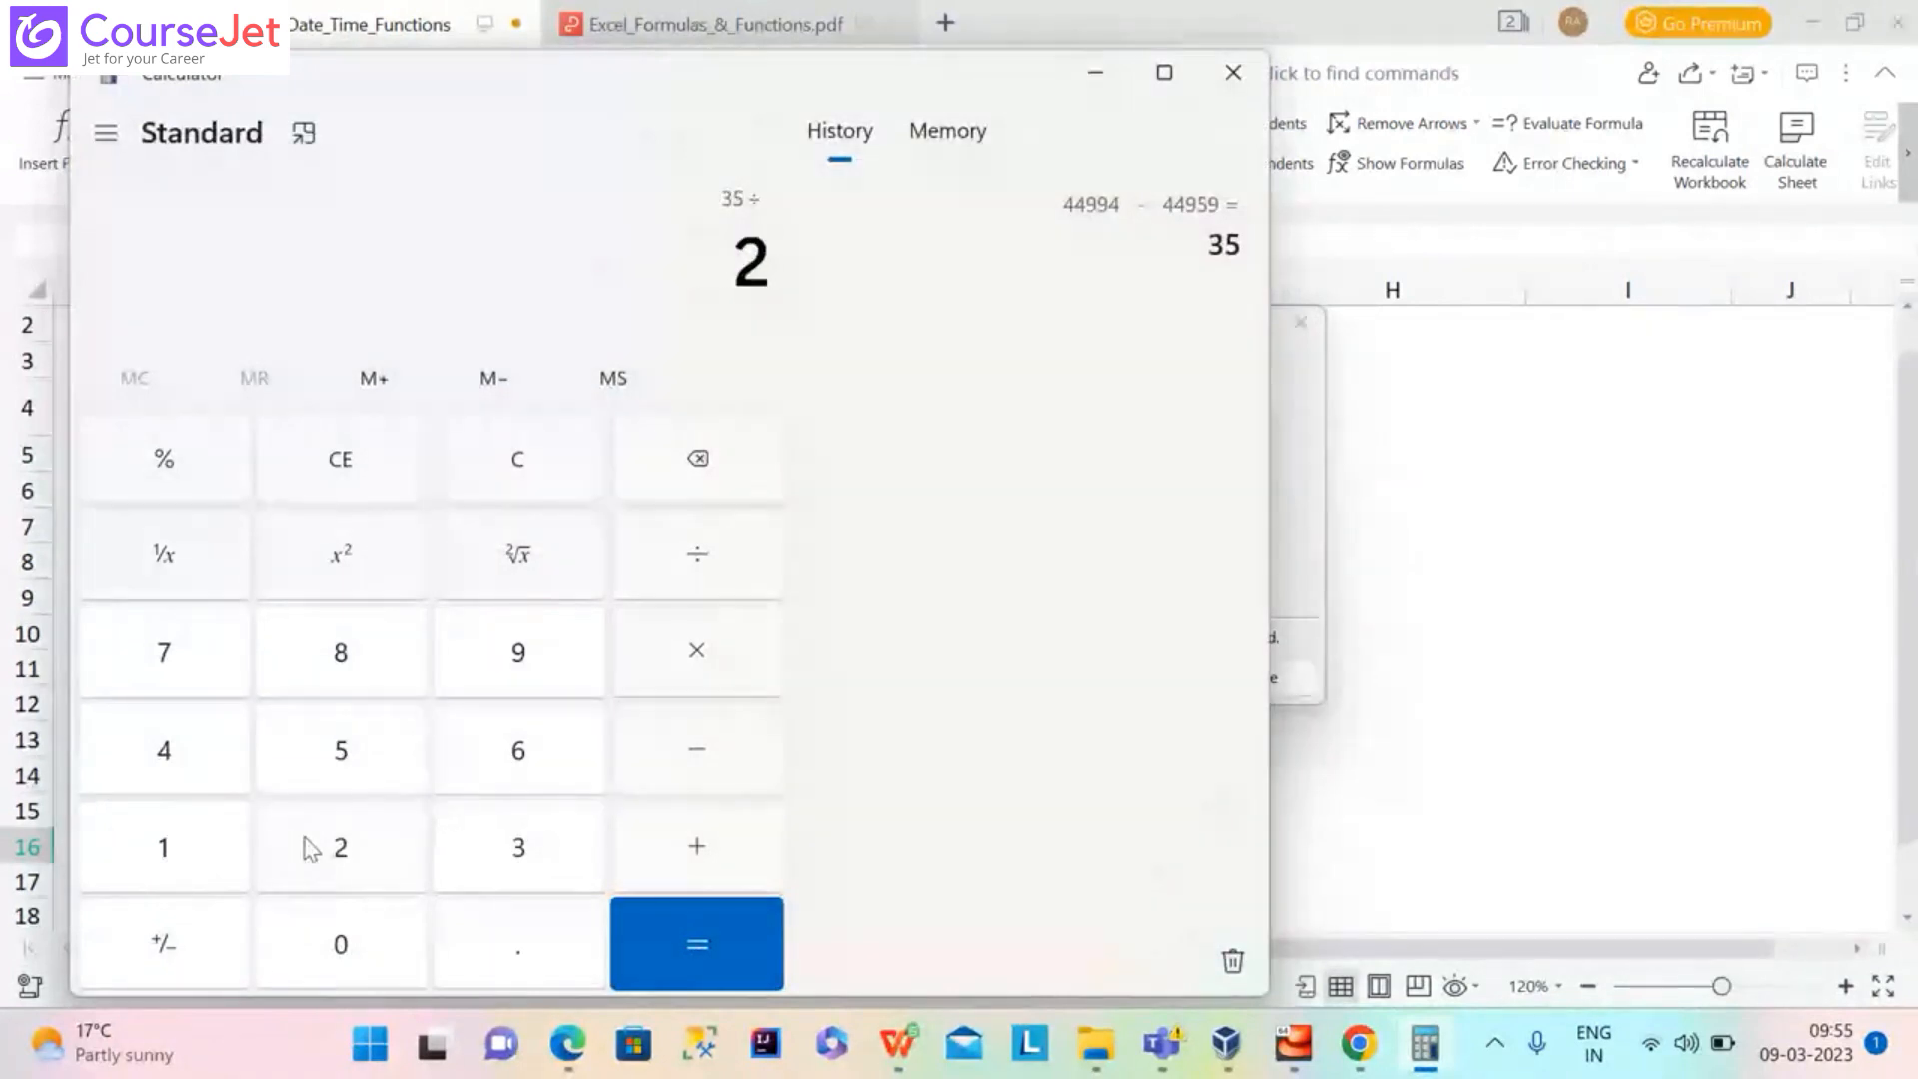
pyautogui.click(648, 987)
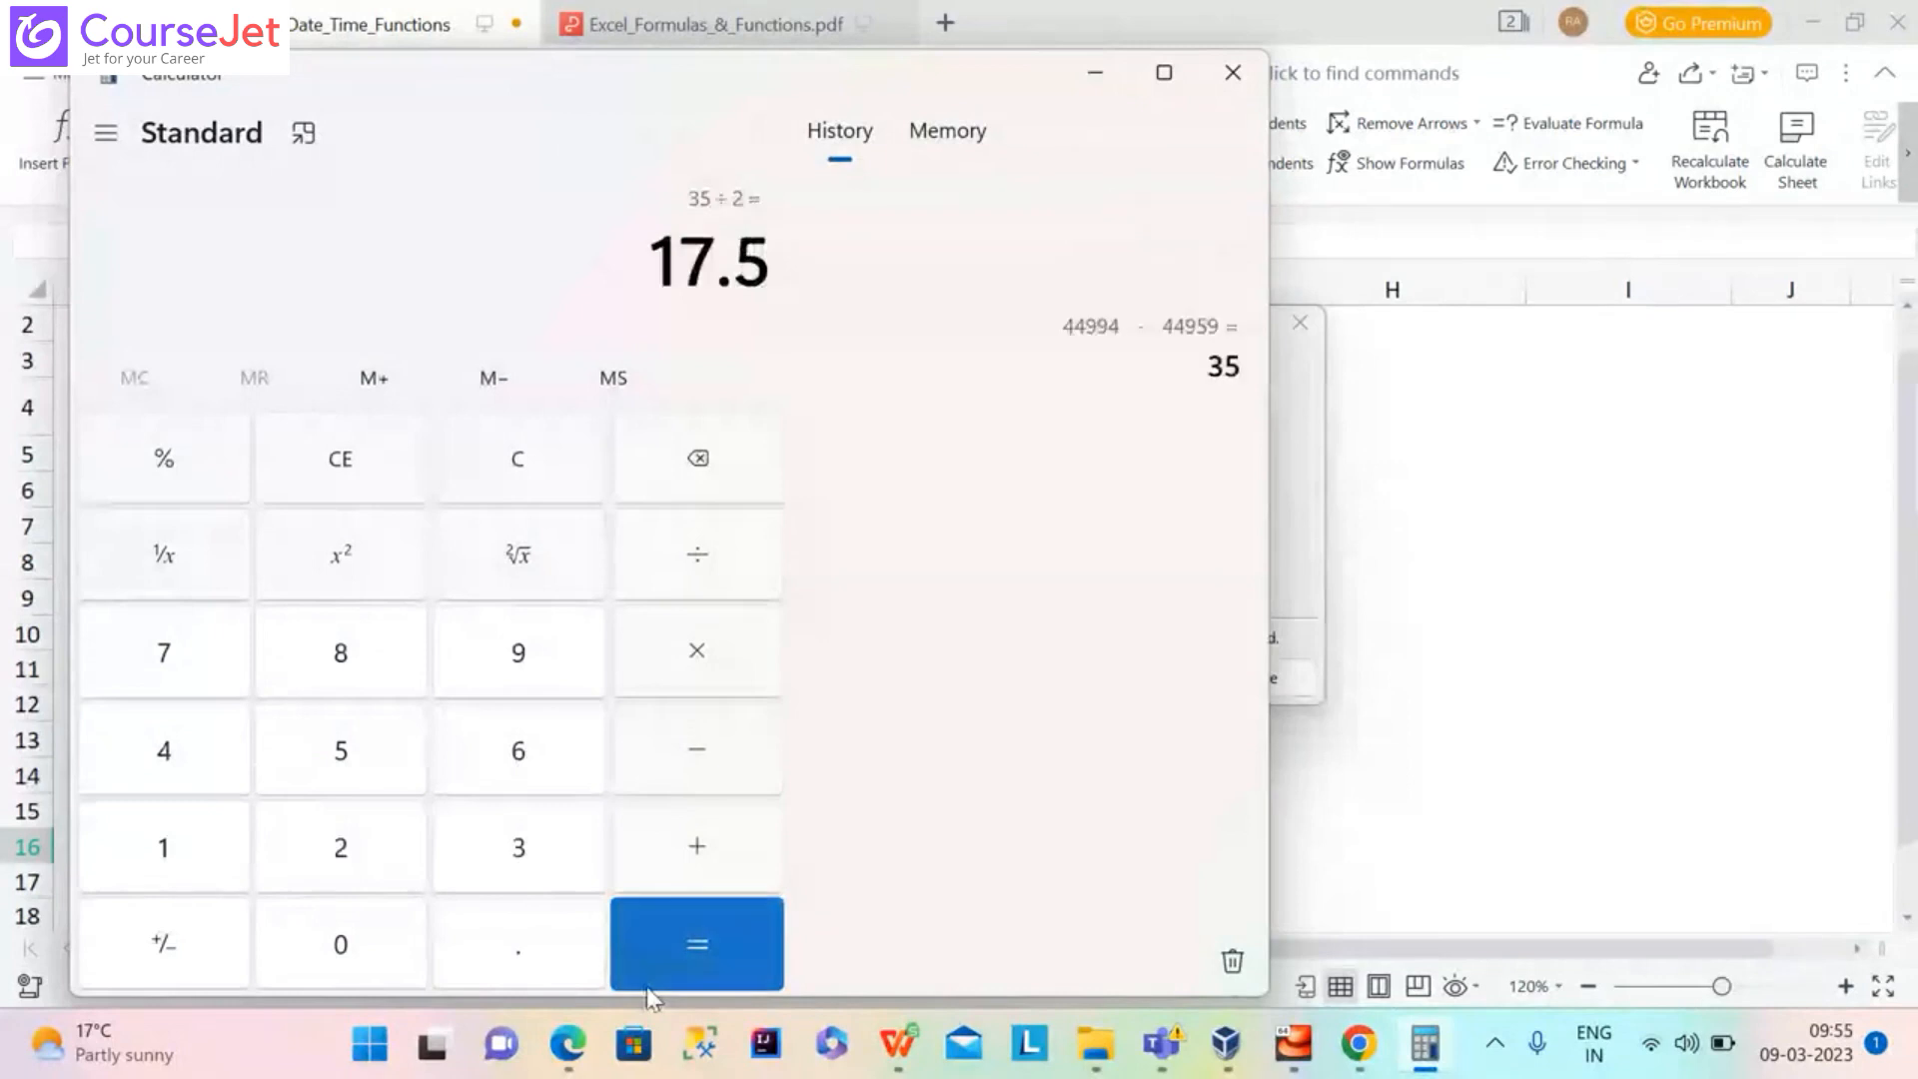
pyautogui.click(1097, 74)
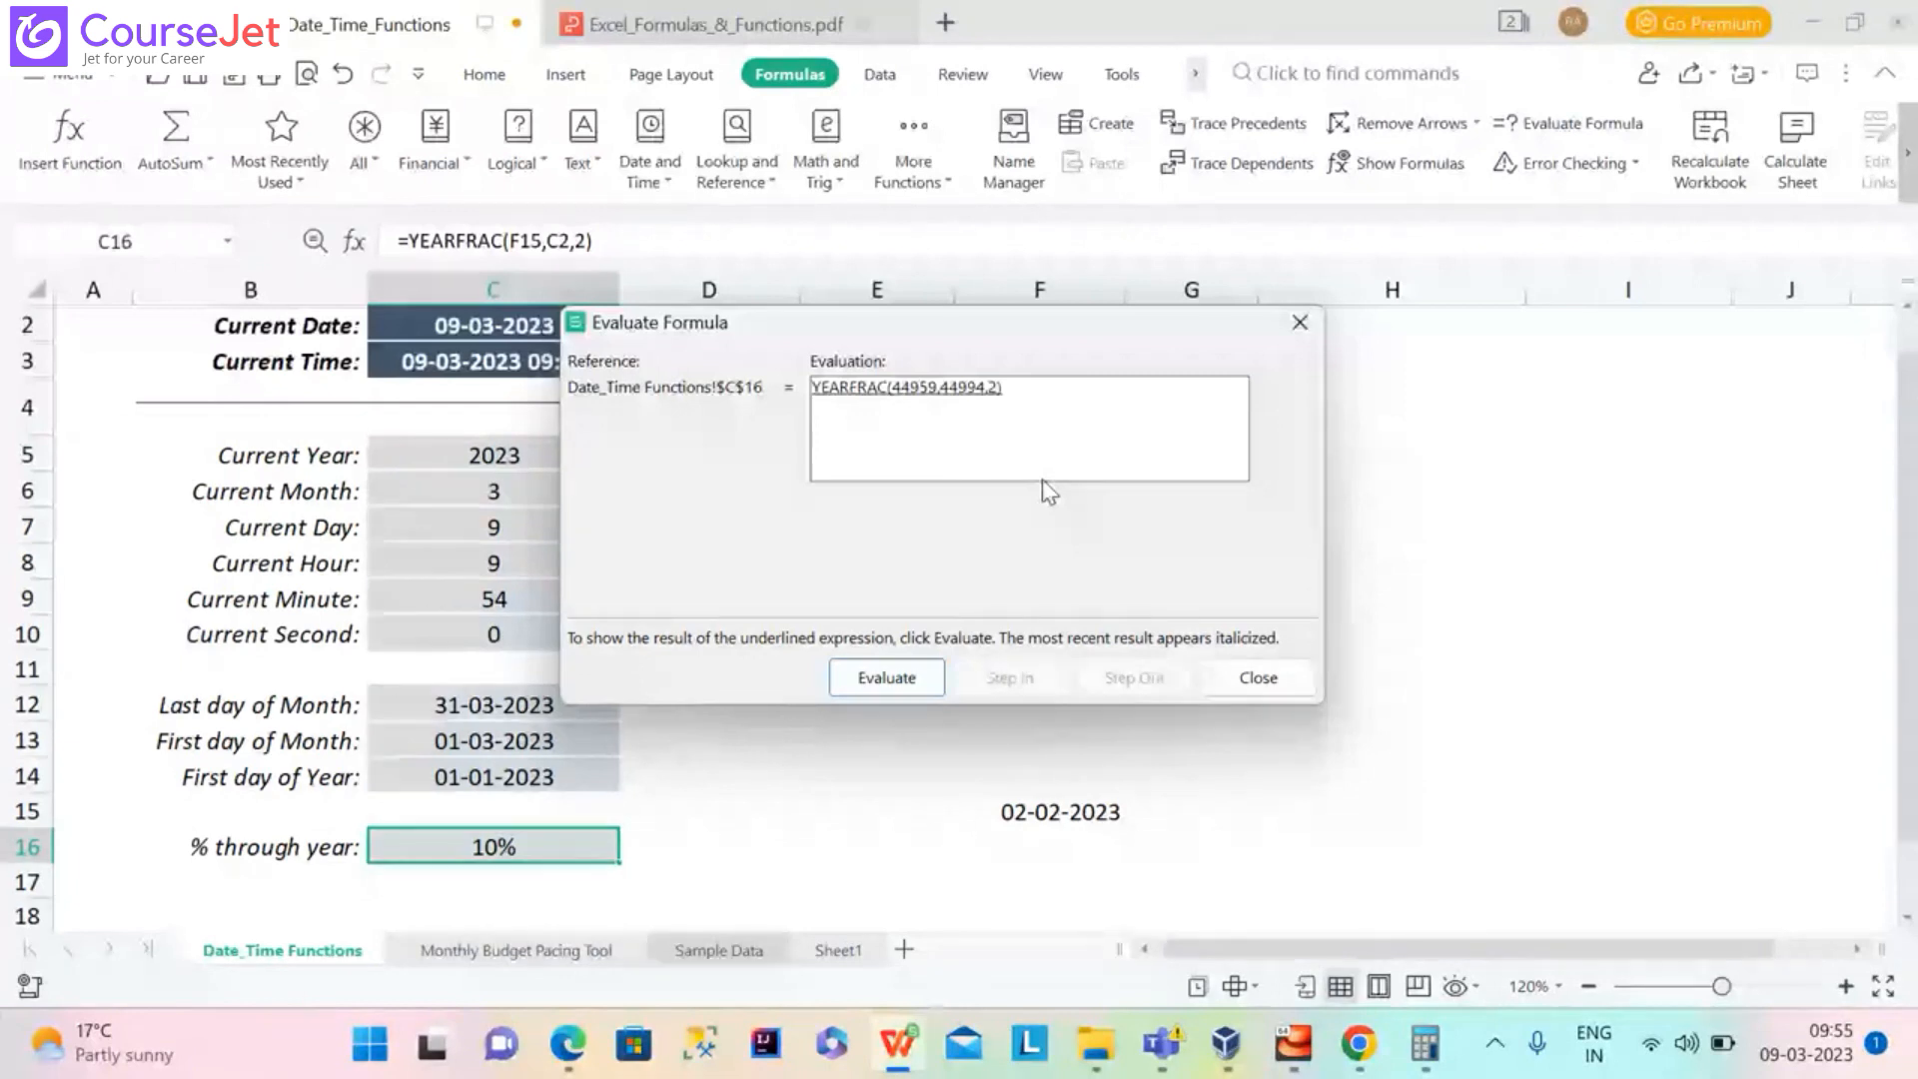
# Switch to Calculator and divide the 35-day difference between the two date serials by 360
pyautogui.click(1426, 1046)
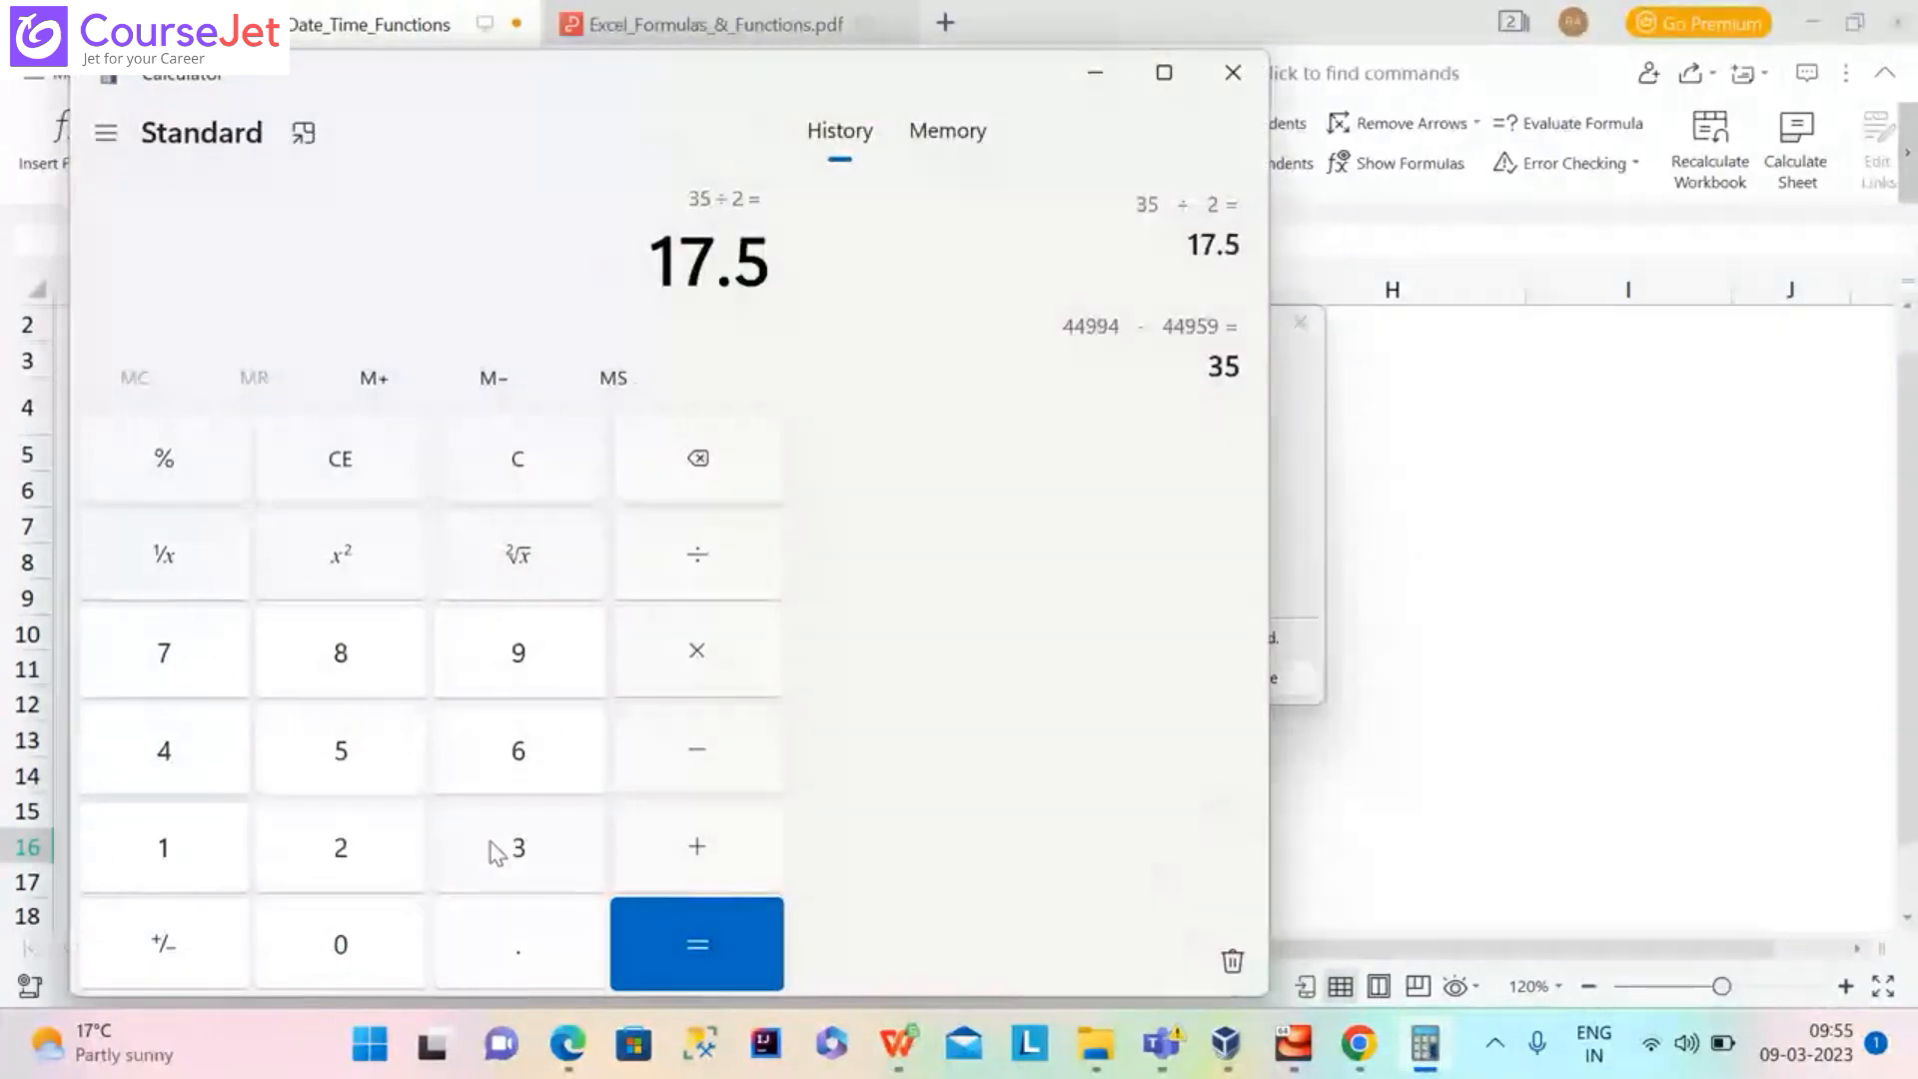
pyautogui.write('35')
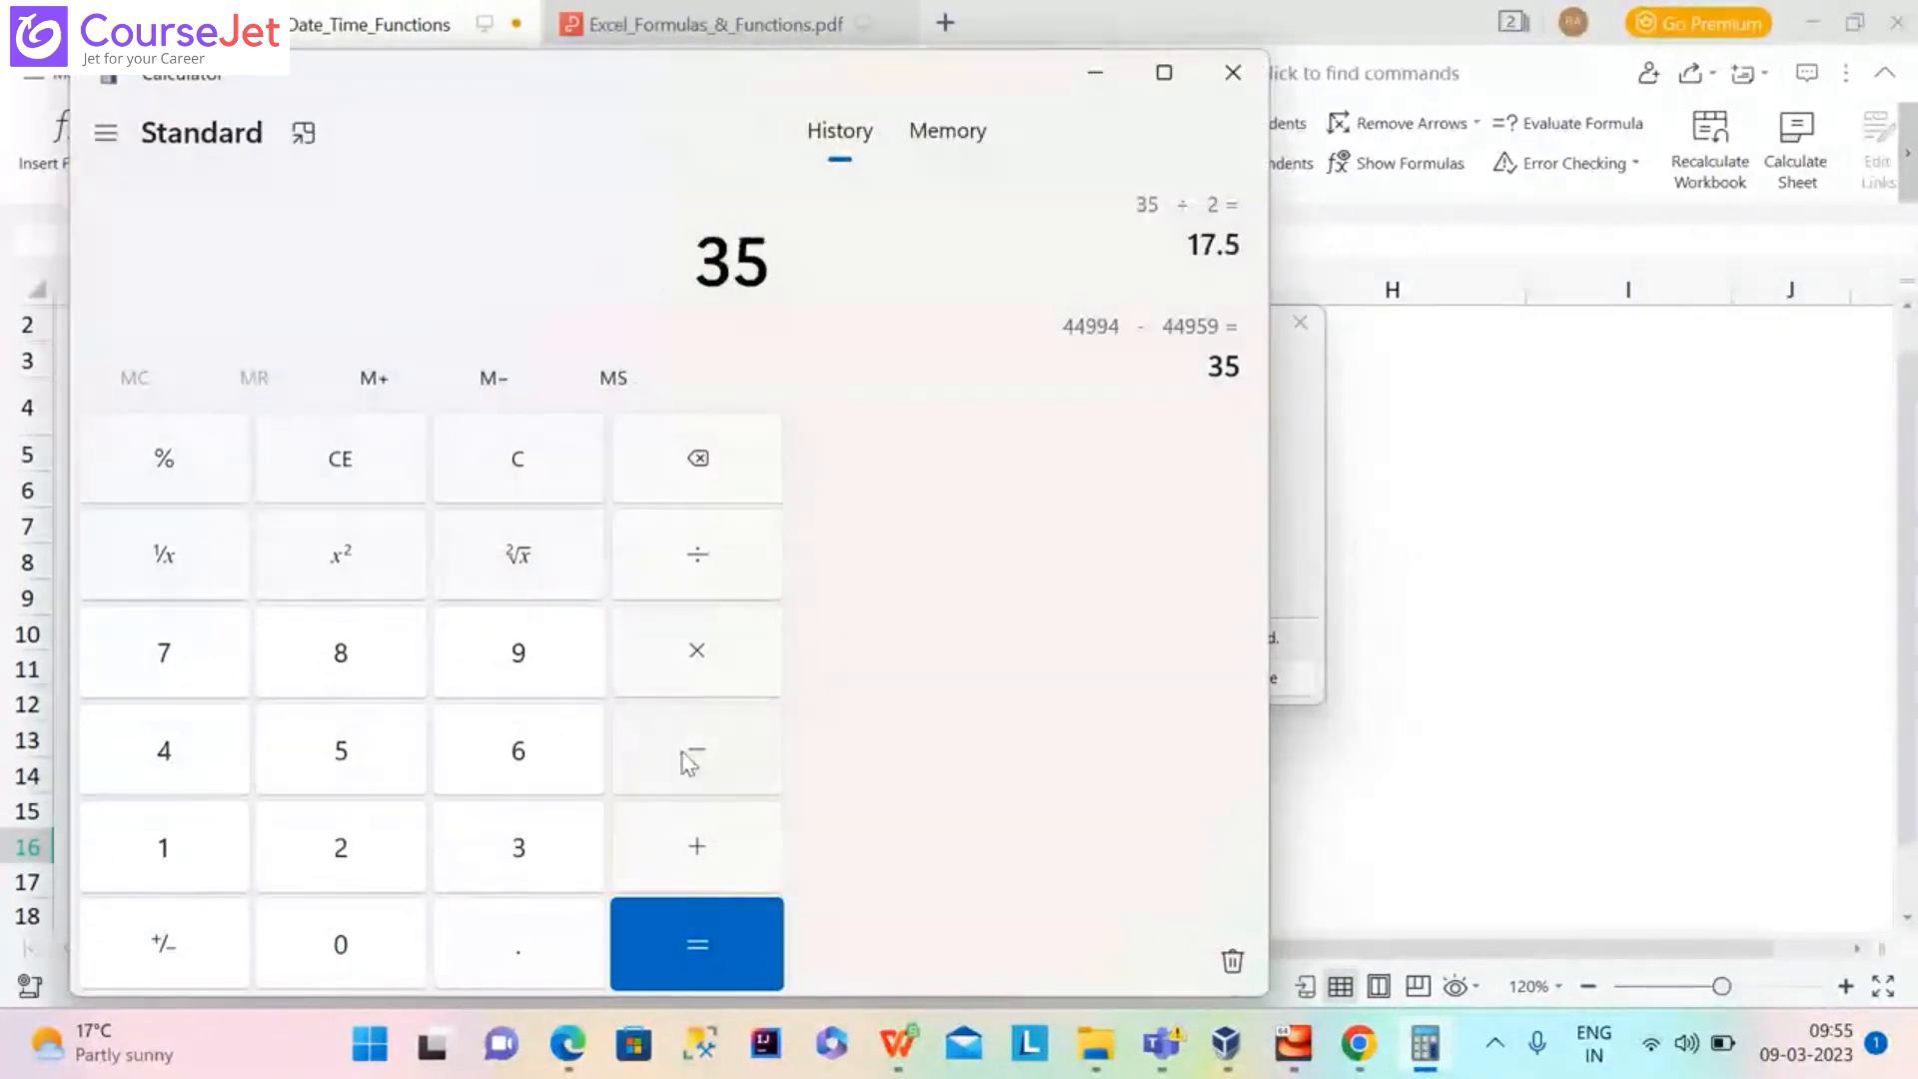
pyautogui.click(688, 763)
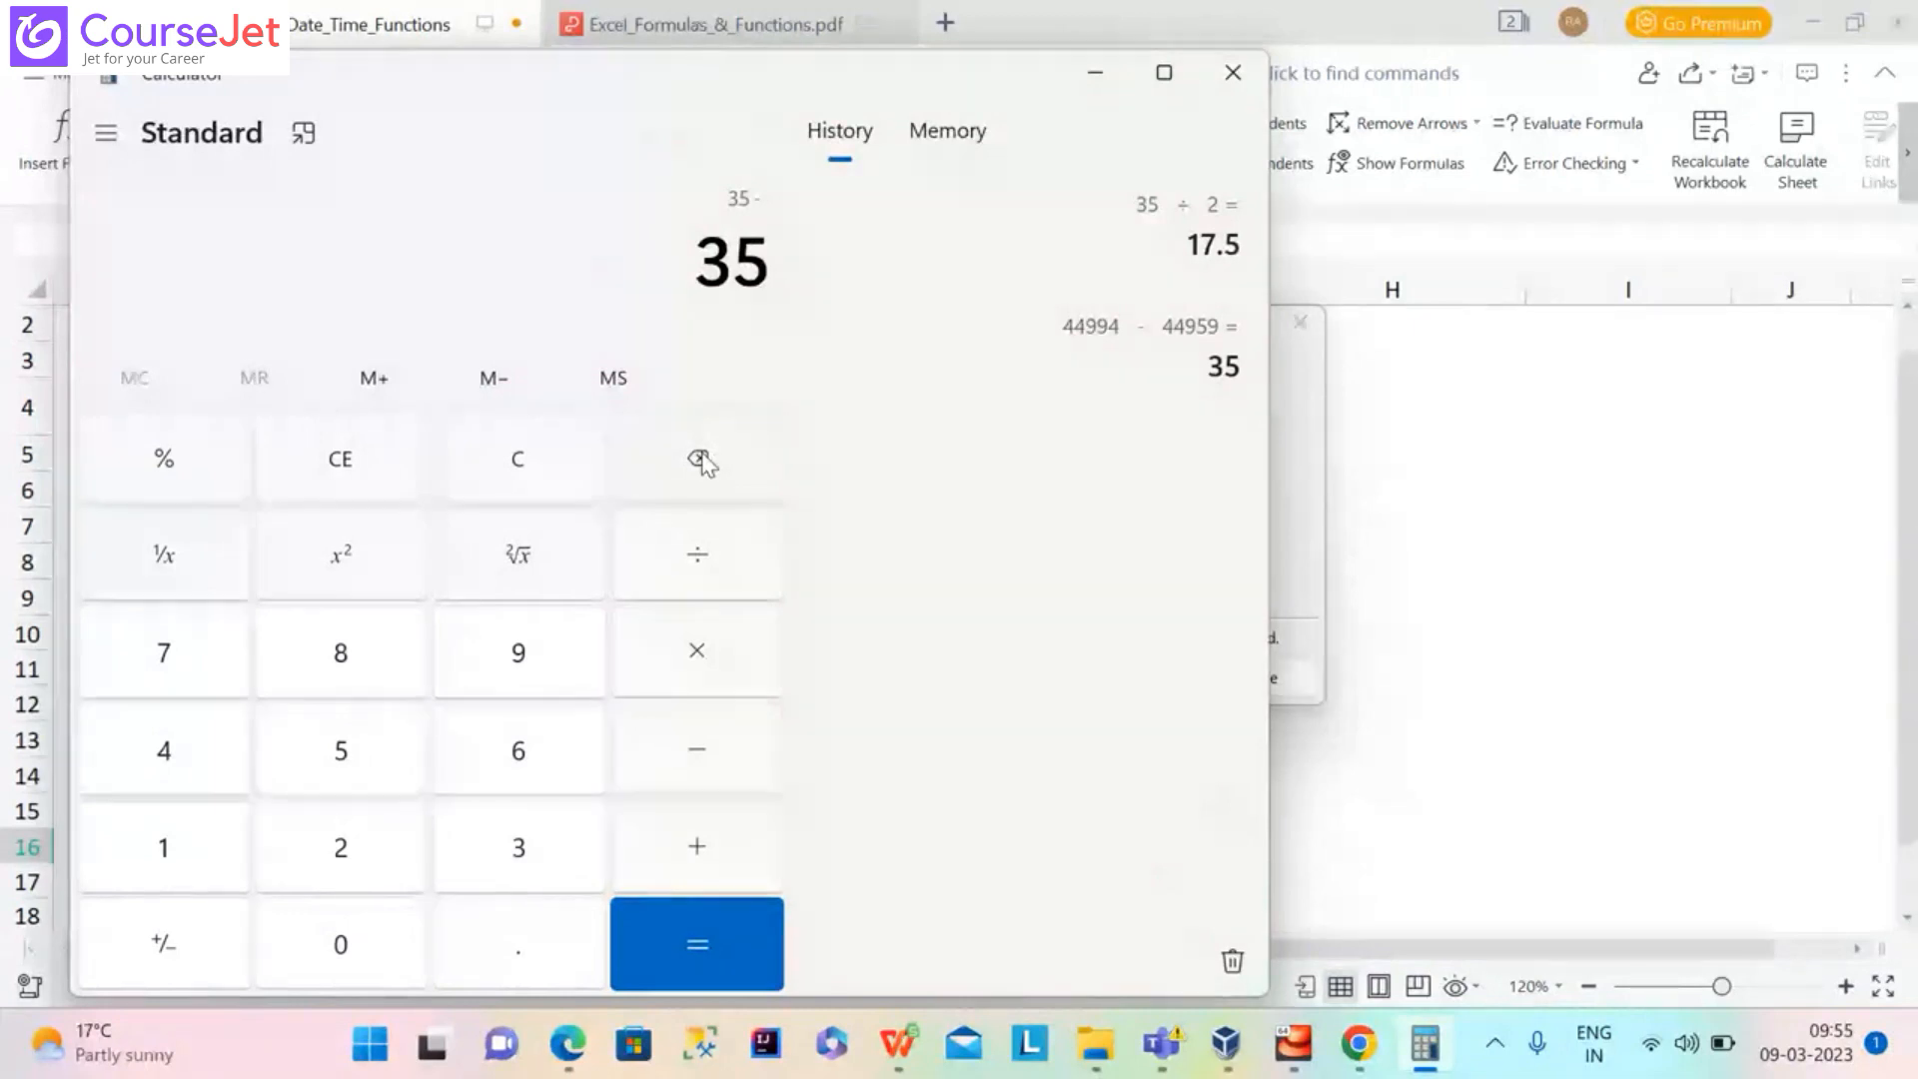
pyautogui.click(693, 567)
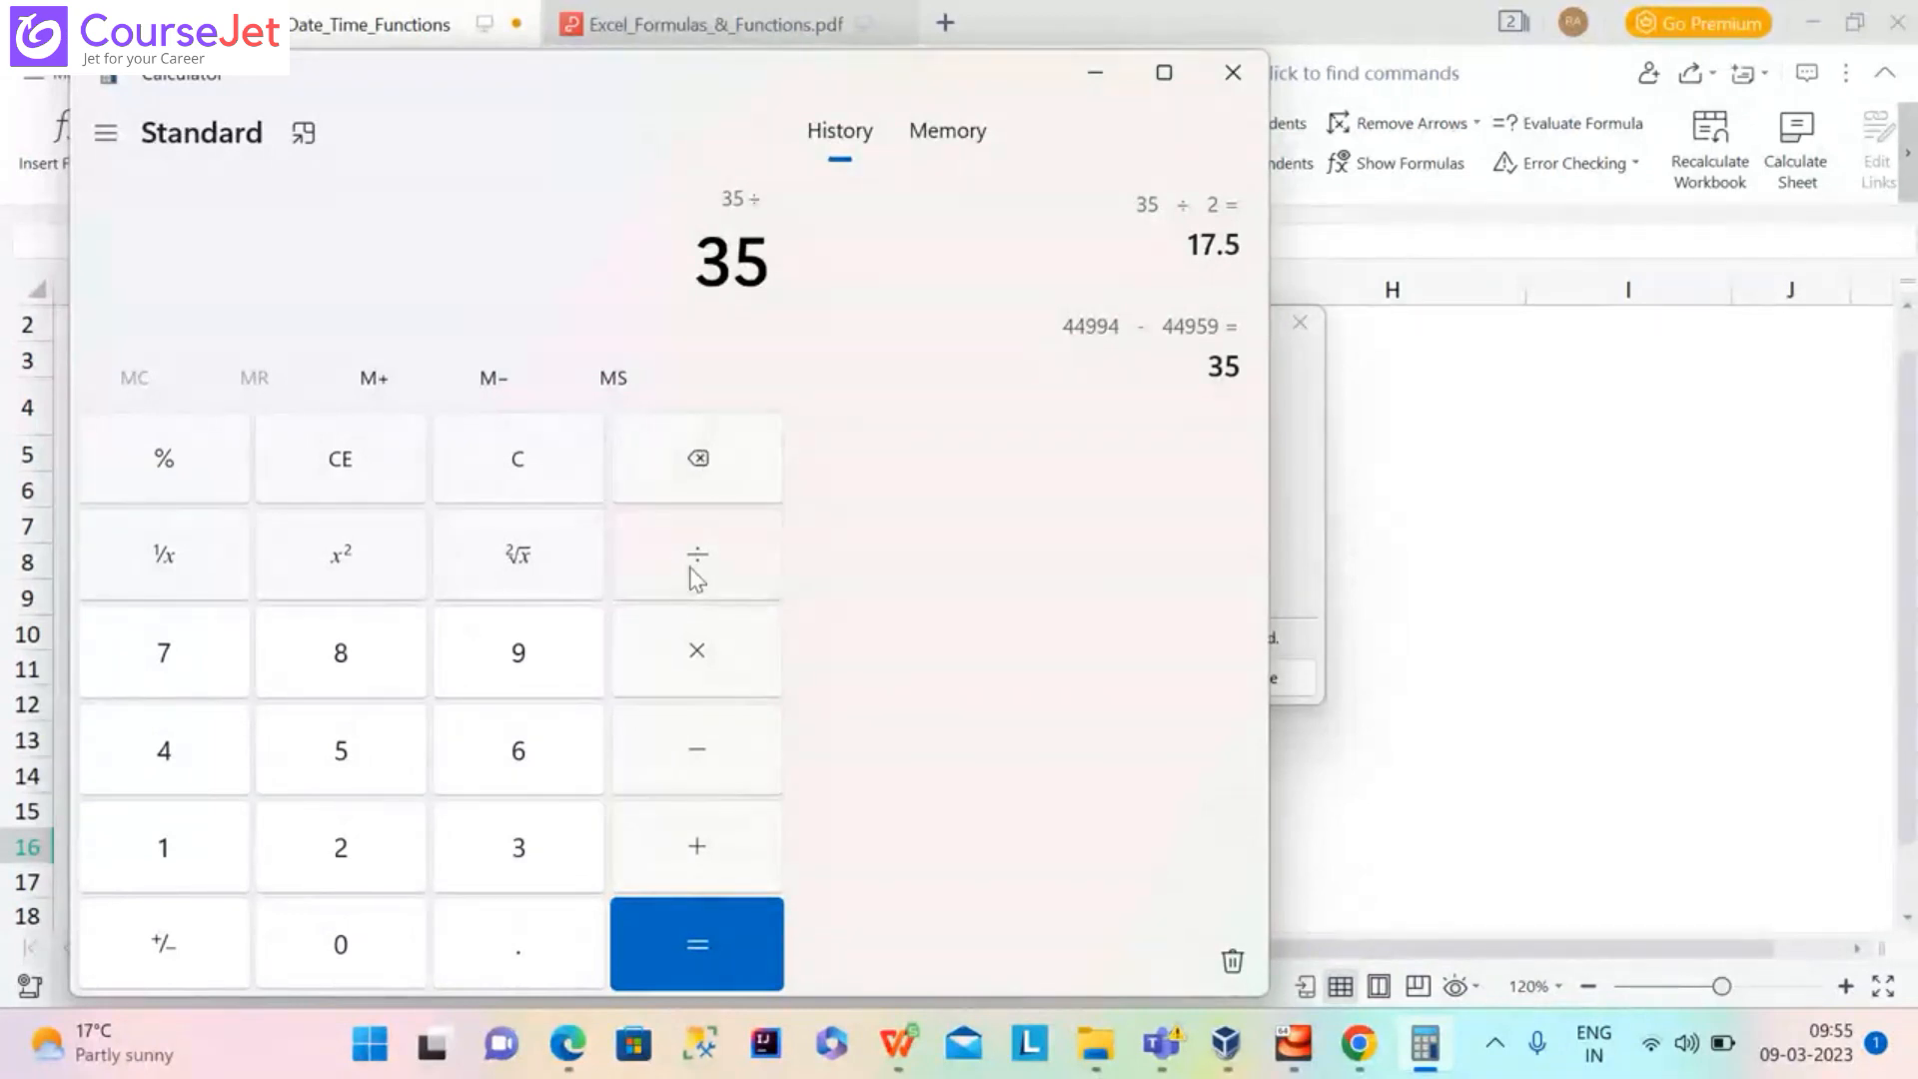
pyautogui.click(527, 843)
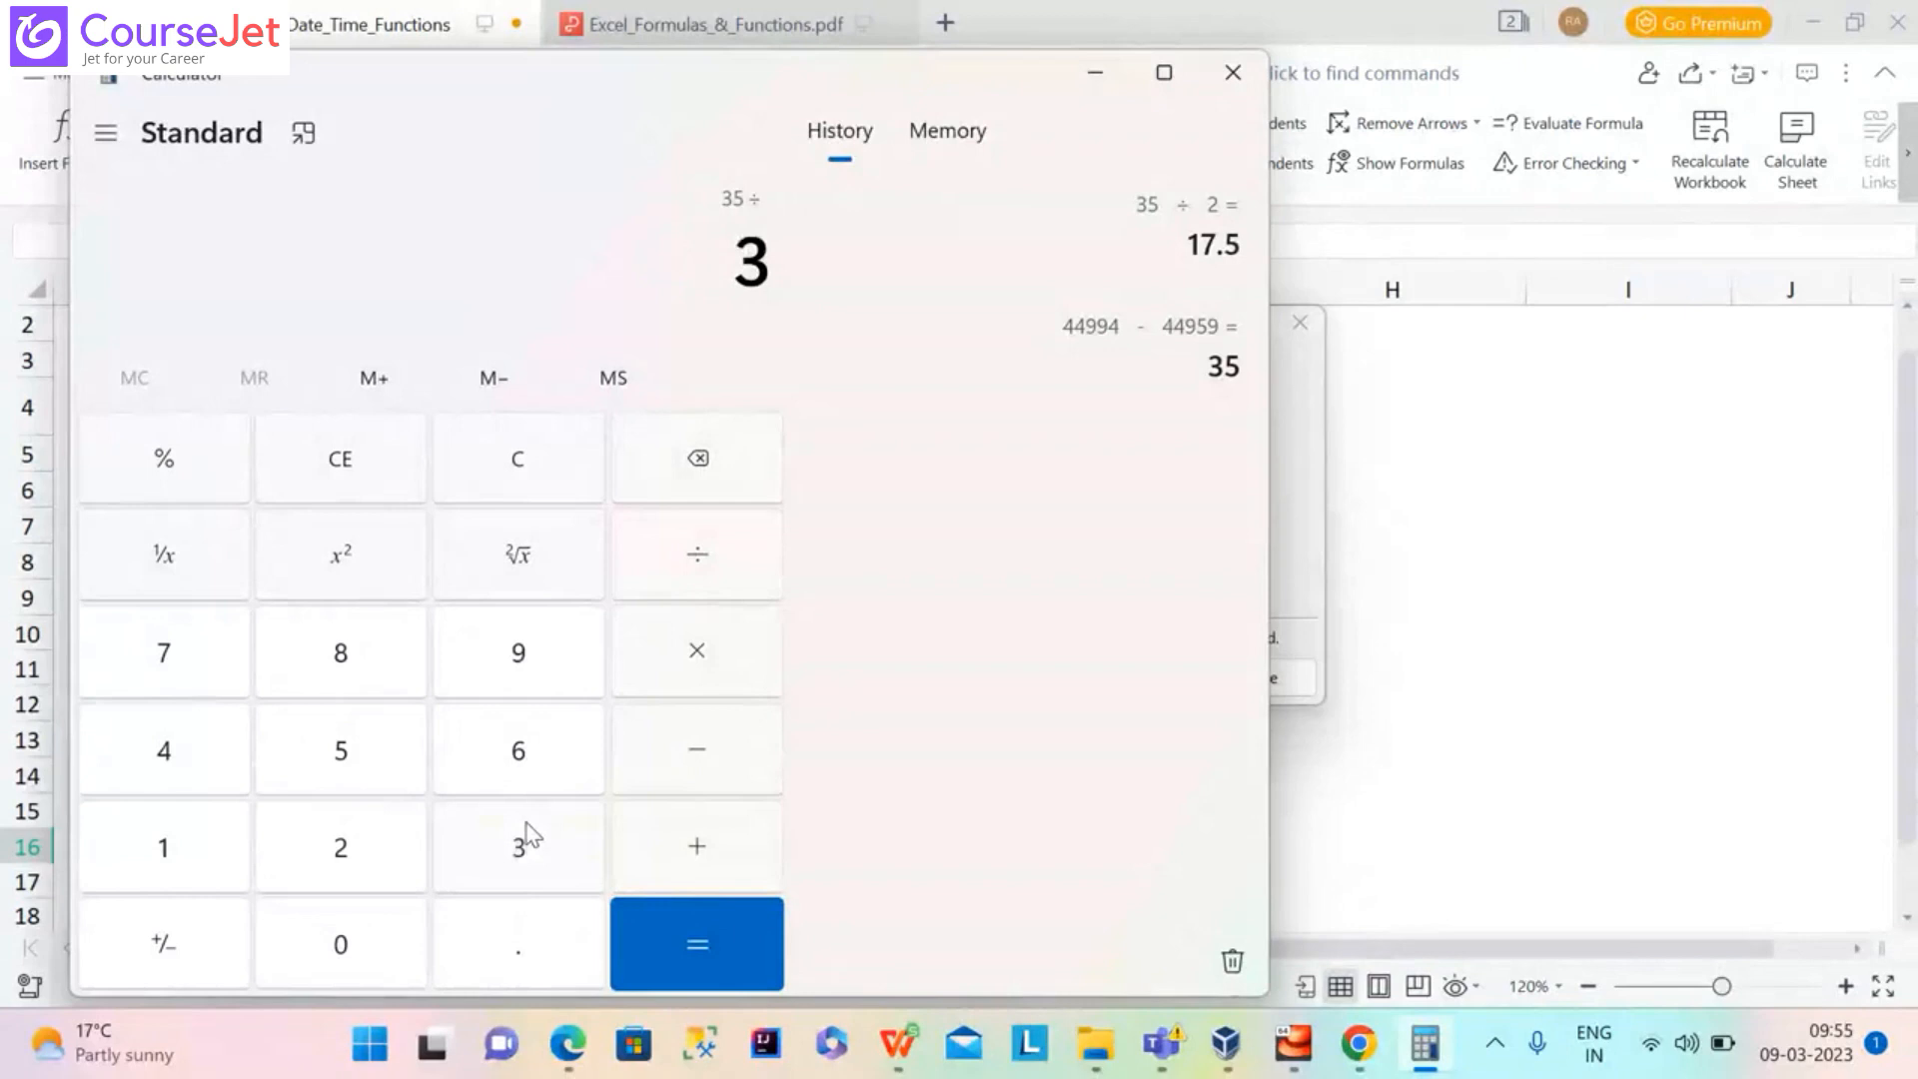
pyautogui.click(528, 769)
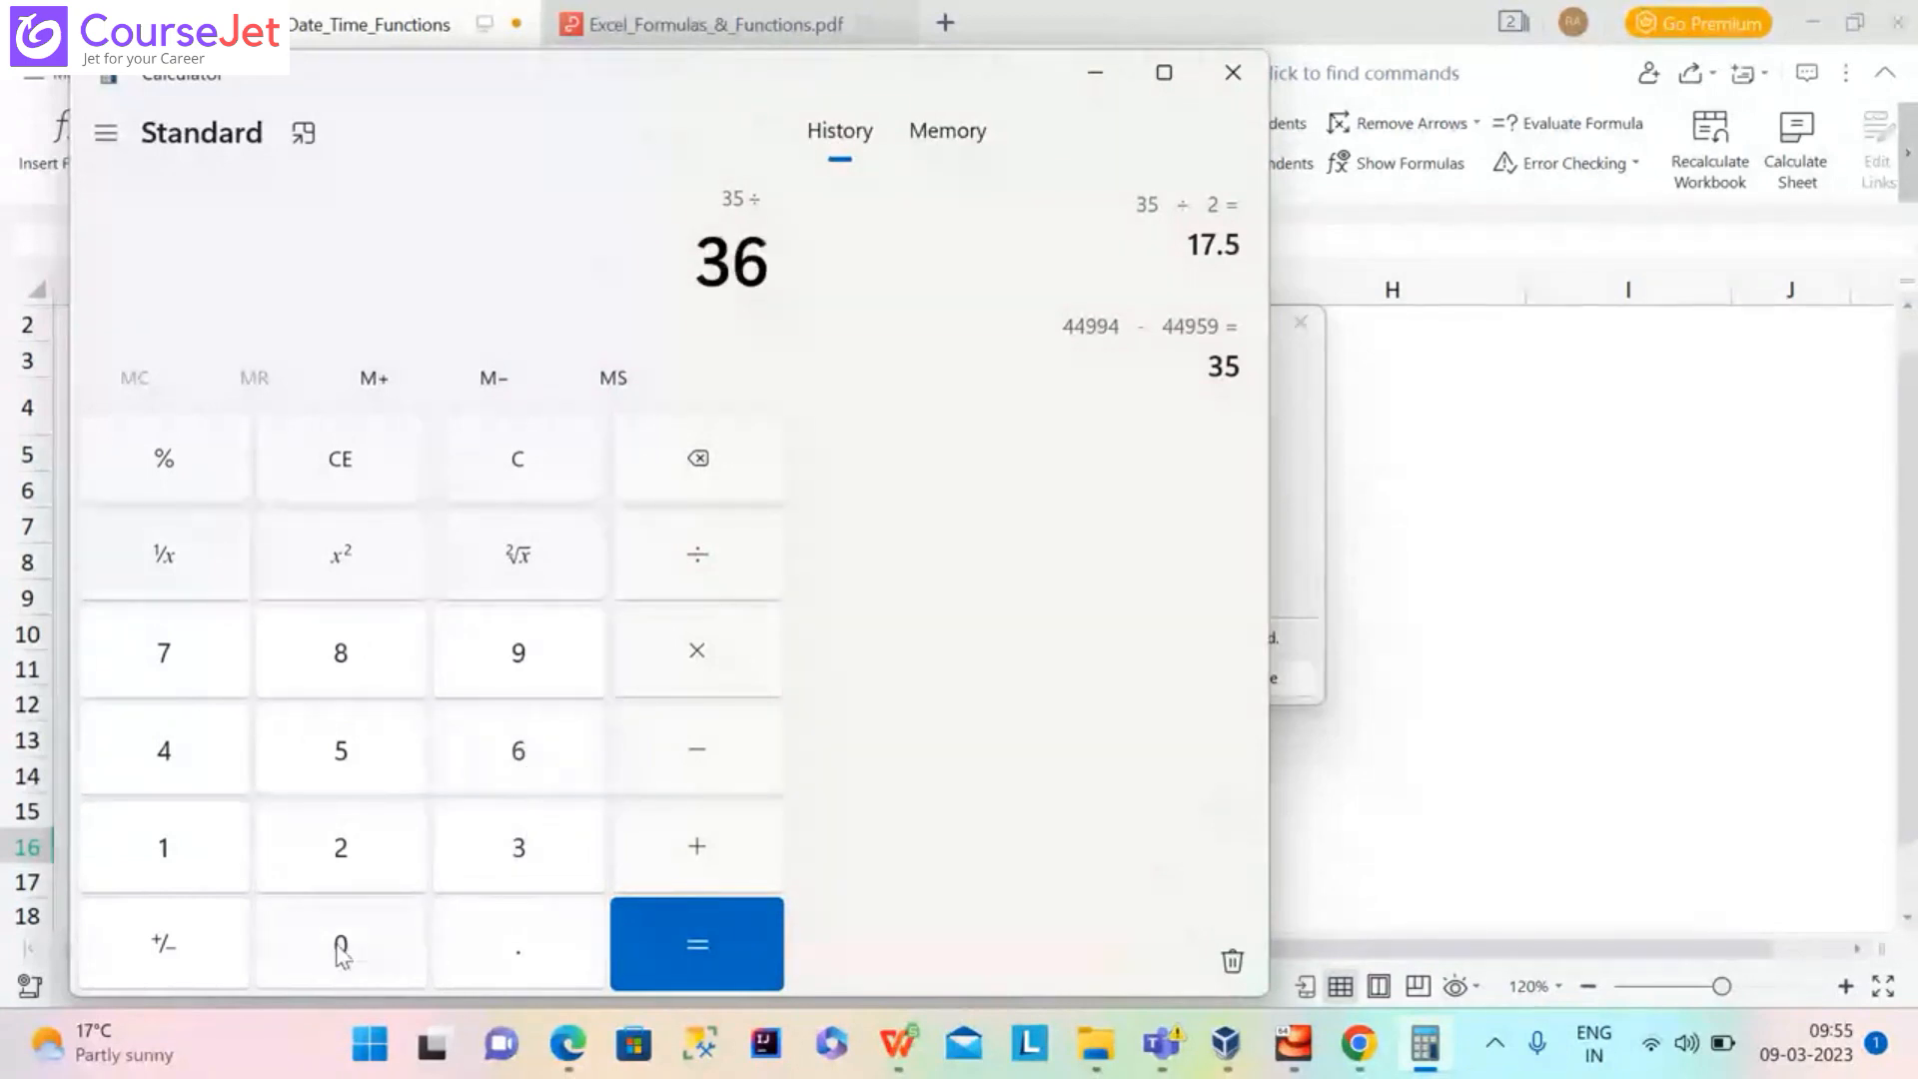
pyautogui.click(340, 951)
pyautogui.click(679, 944)
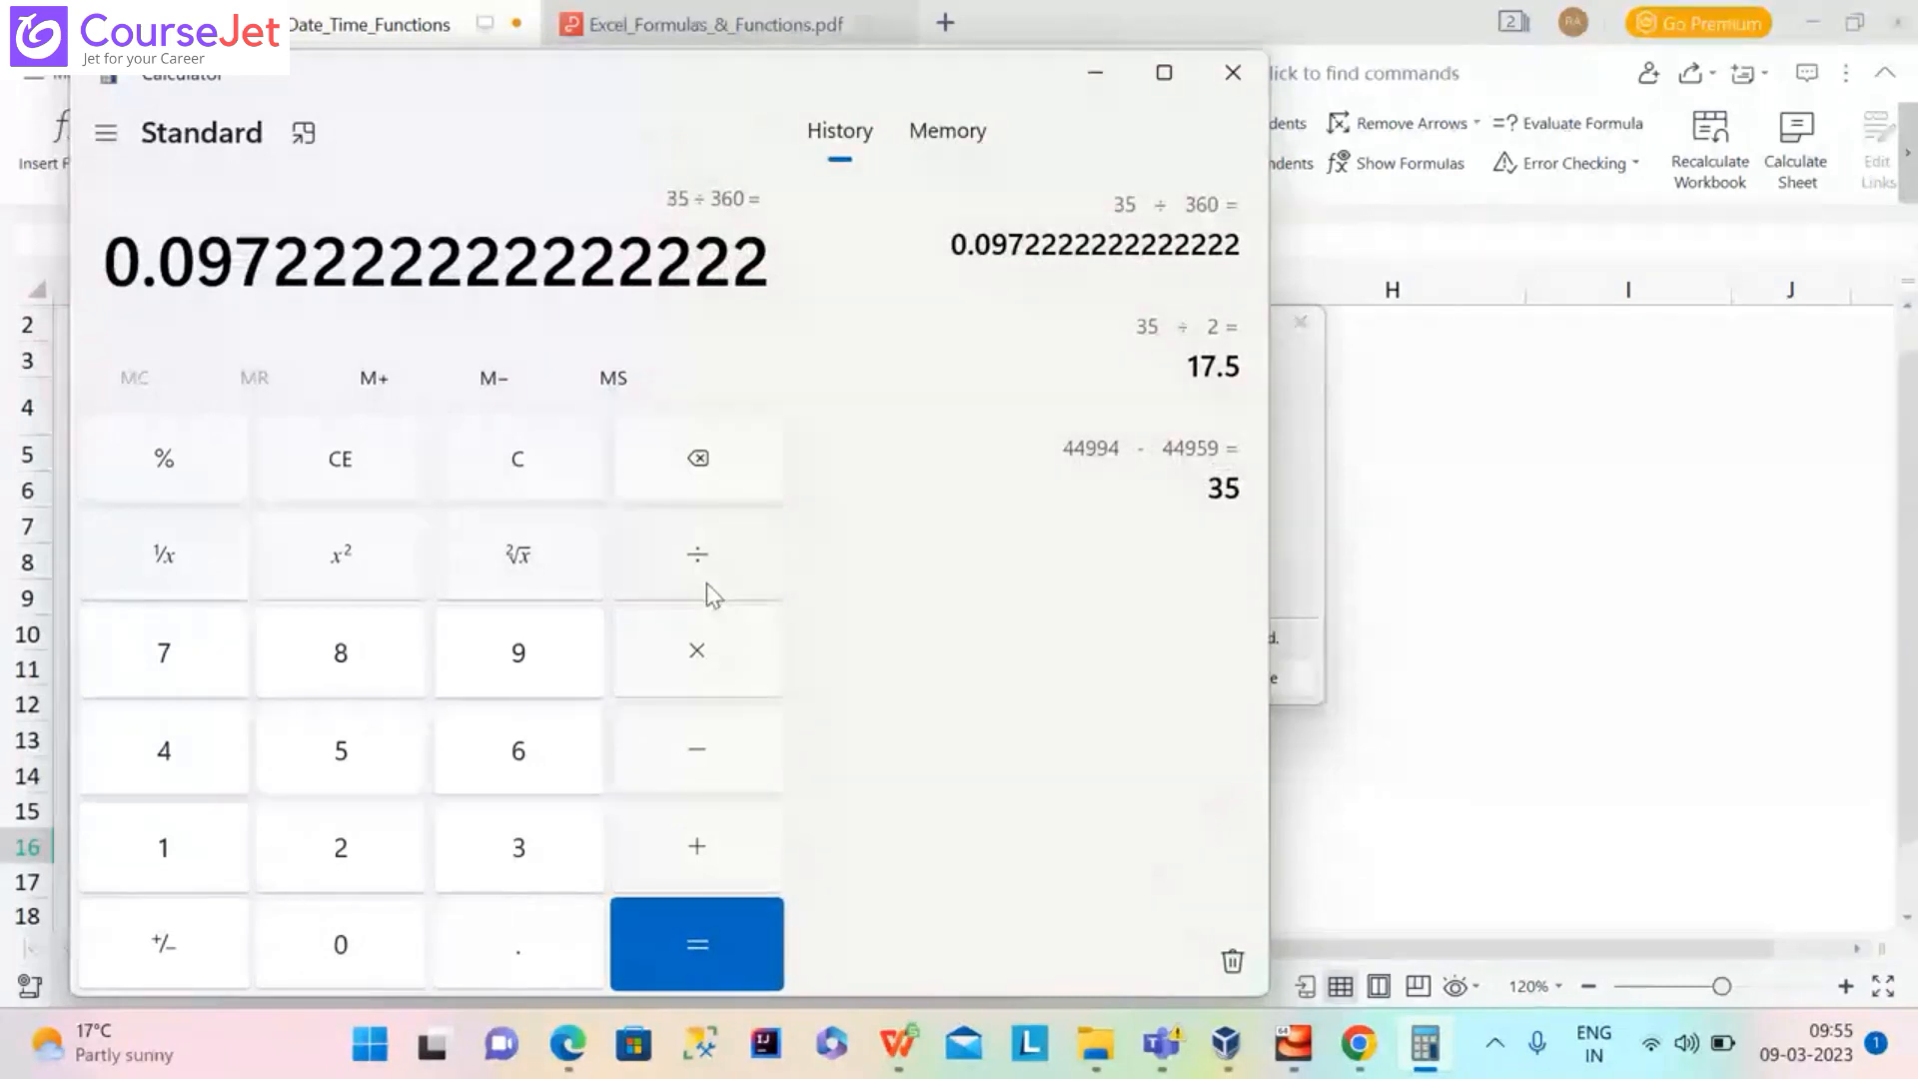
# Multiply the quotient by 100 in Calculator to get a percentage, and return to the formula evaluation
pyautogui.click(698, 634)
pyautogui.click(167, 847)
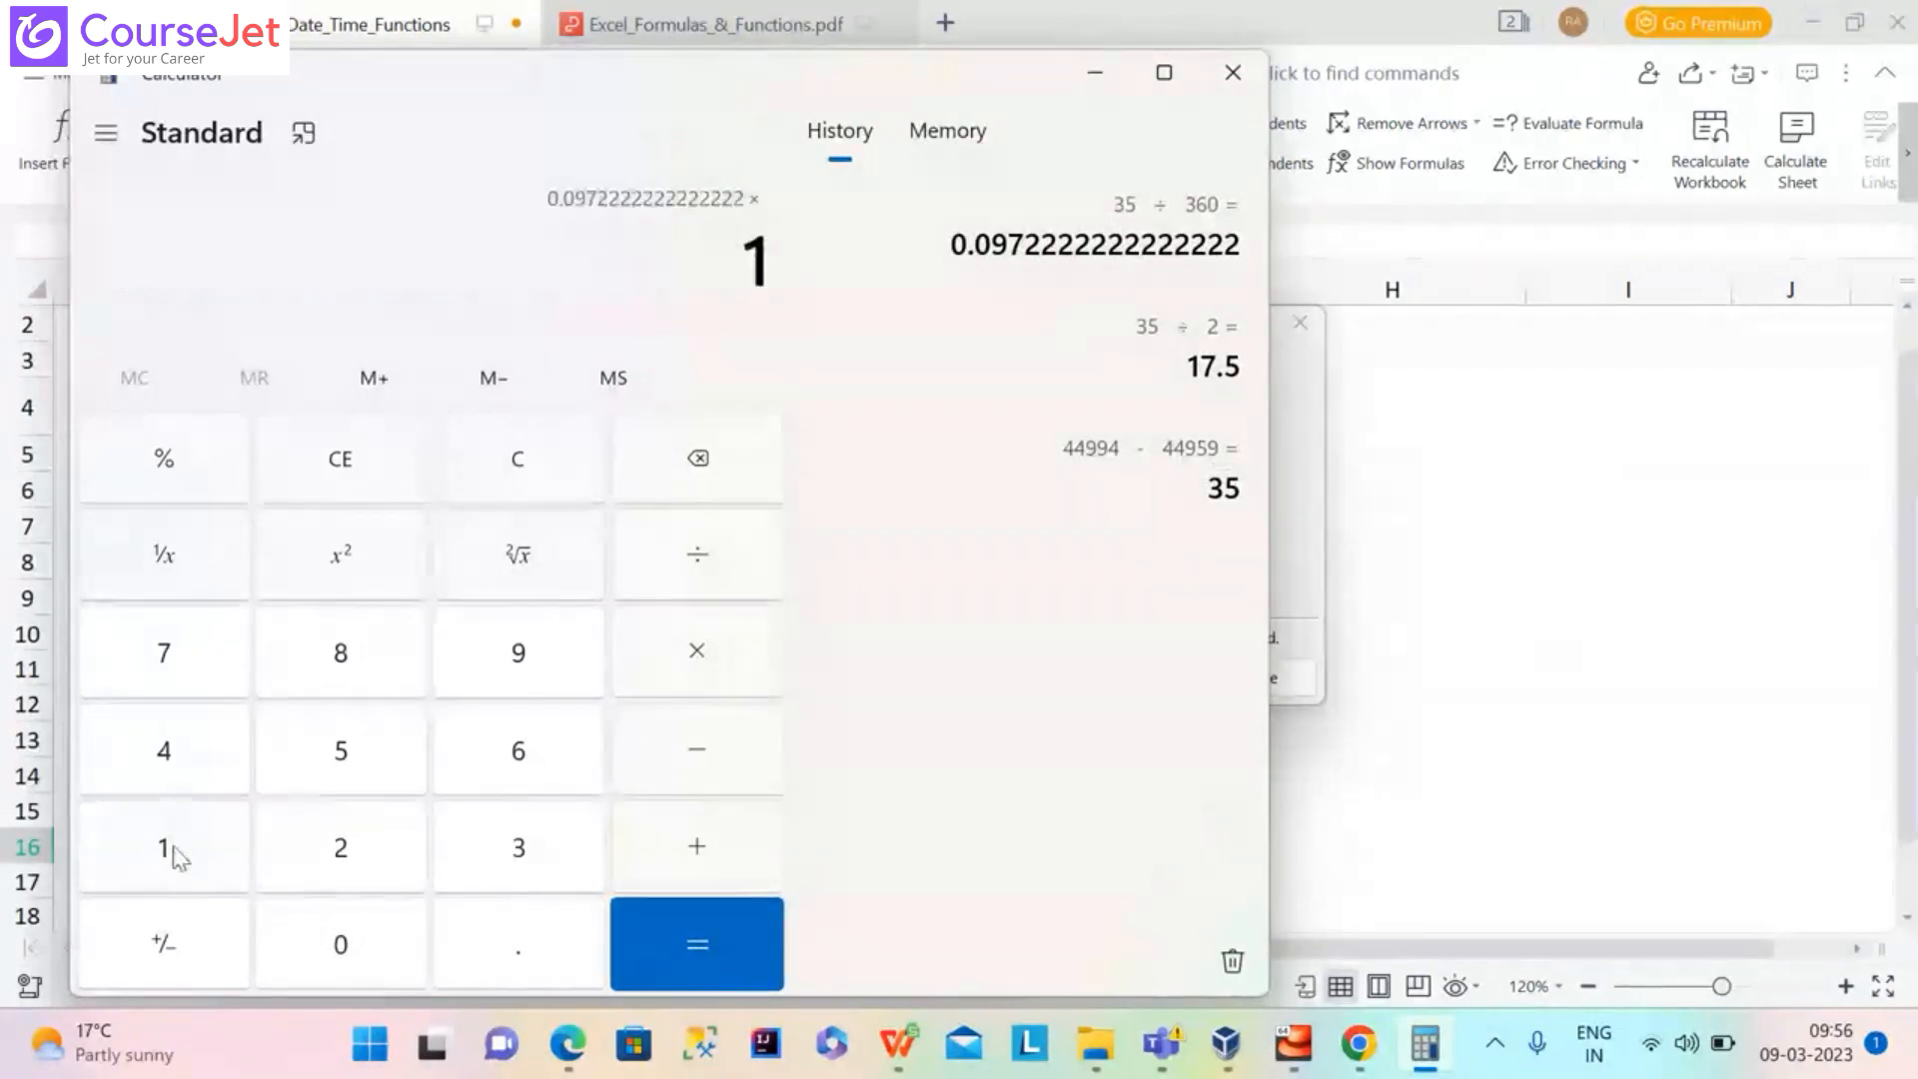
pyautogui.click(340, 934)
pyautogui.click(340, 934)
pyautogui.click(655, 939)
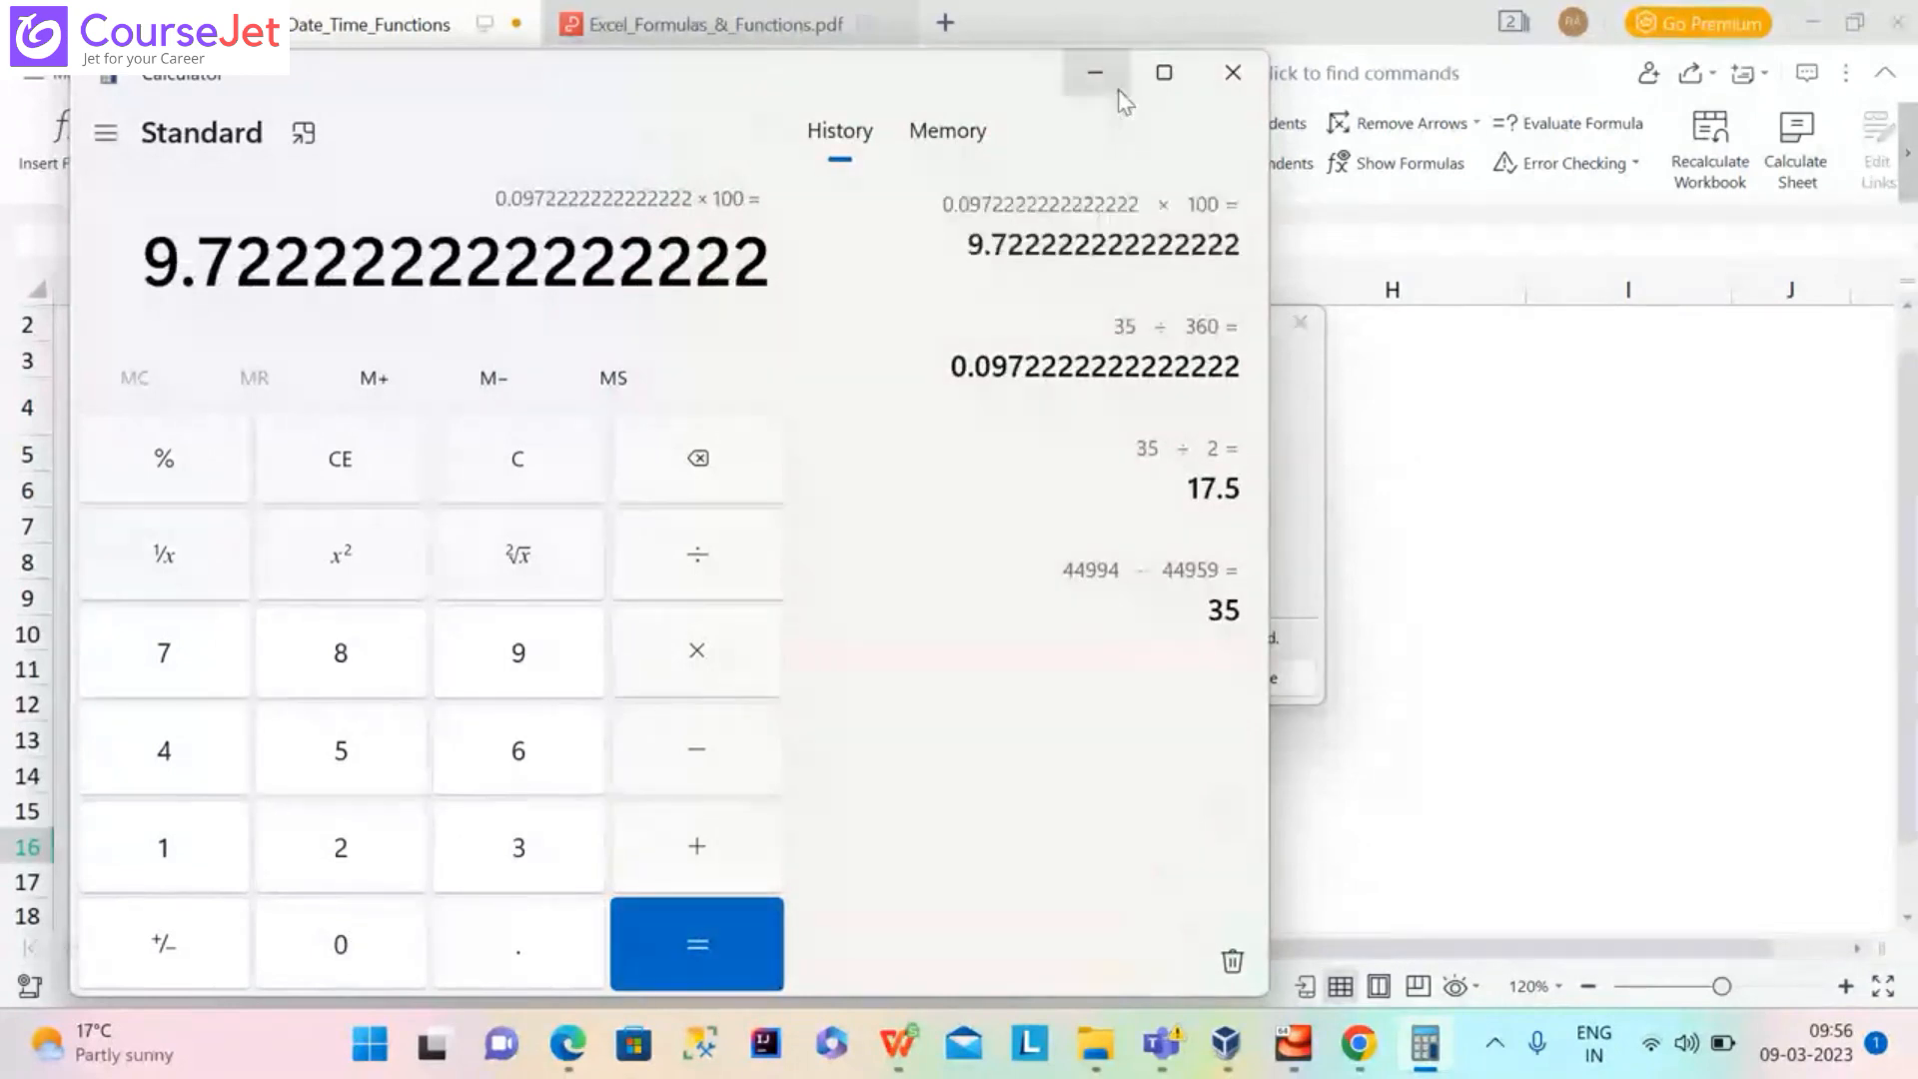
pyautogui.click(1096, 74)
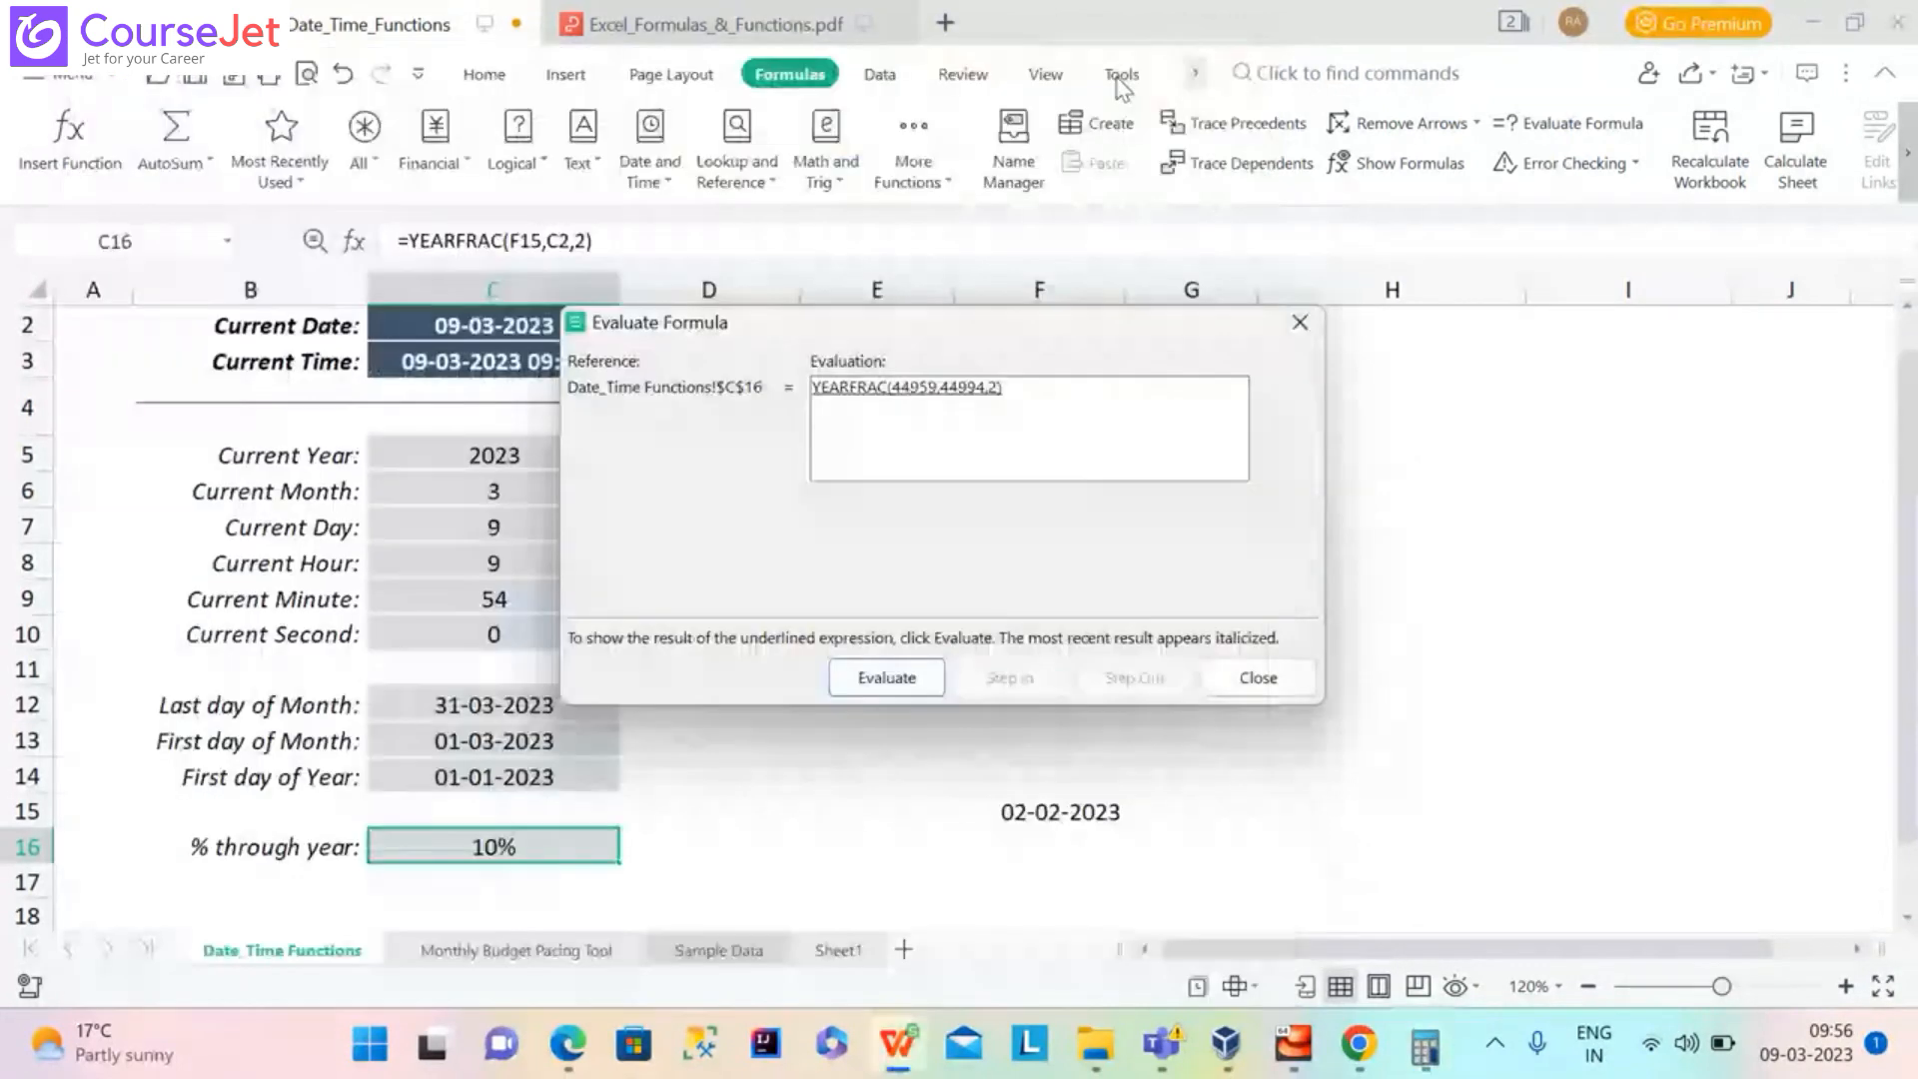
# Consult the YEARFRAC basis options in Excel_Formulas_&_Functions.pdf, and switch to Calculator
pyautogui.moveTo(918, 1056)
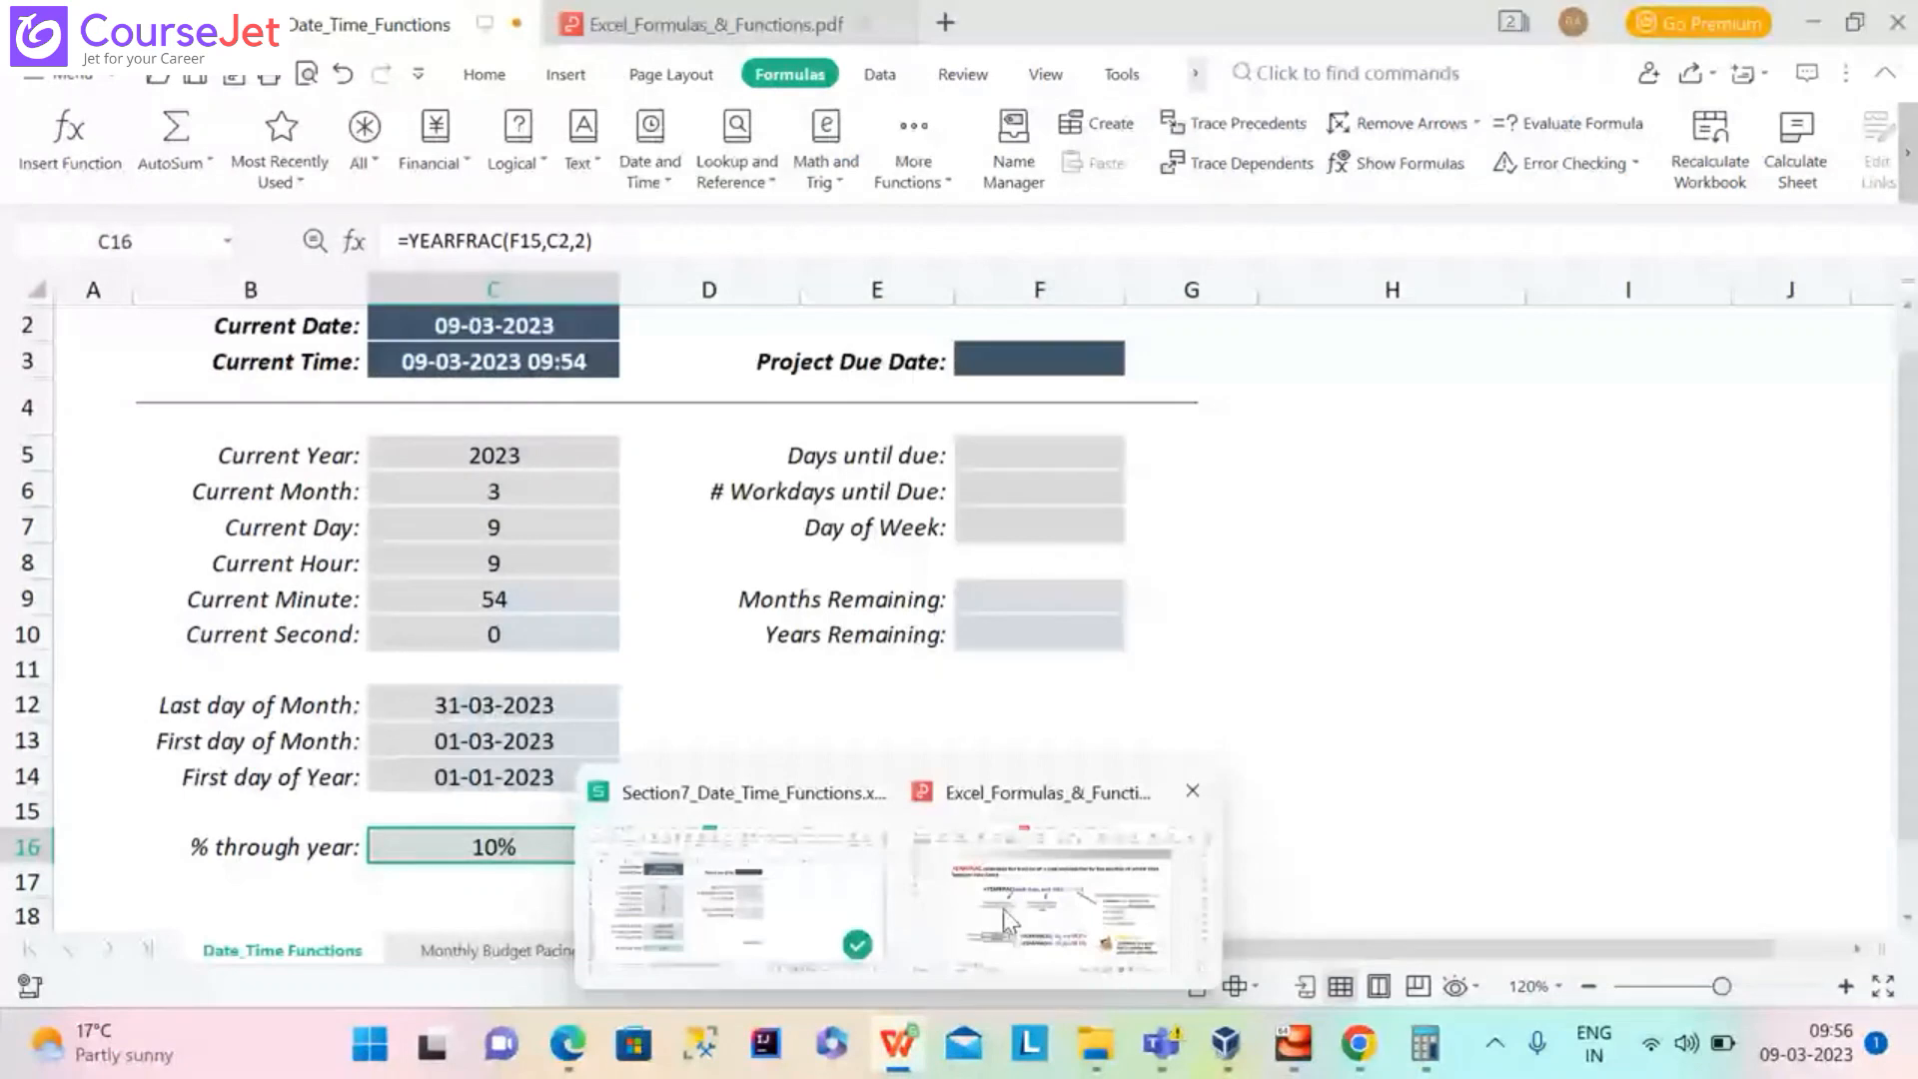
pyautogui.click(1003, 908)
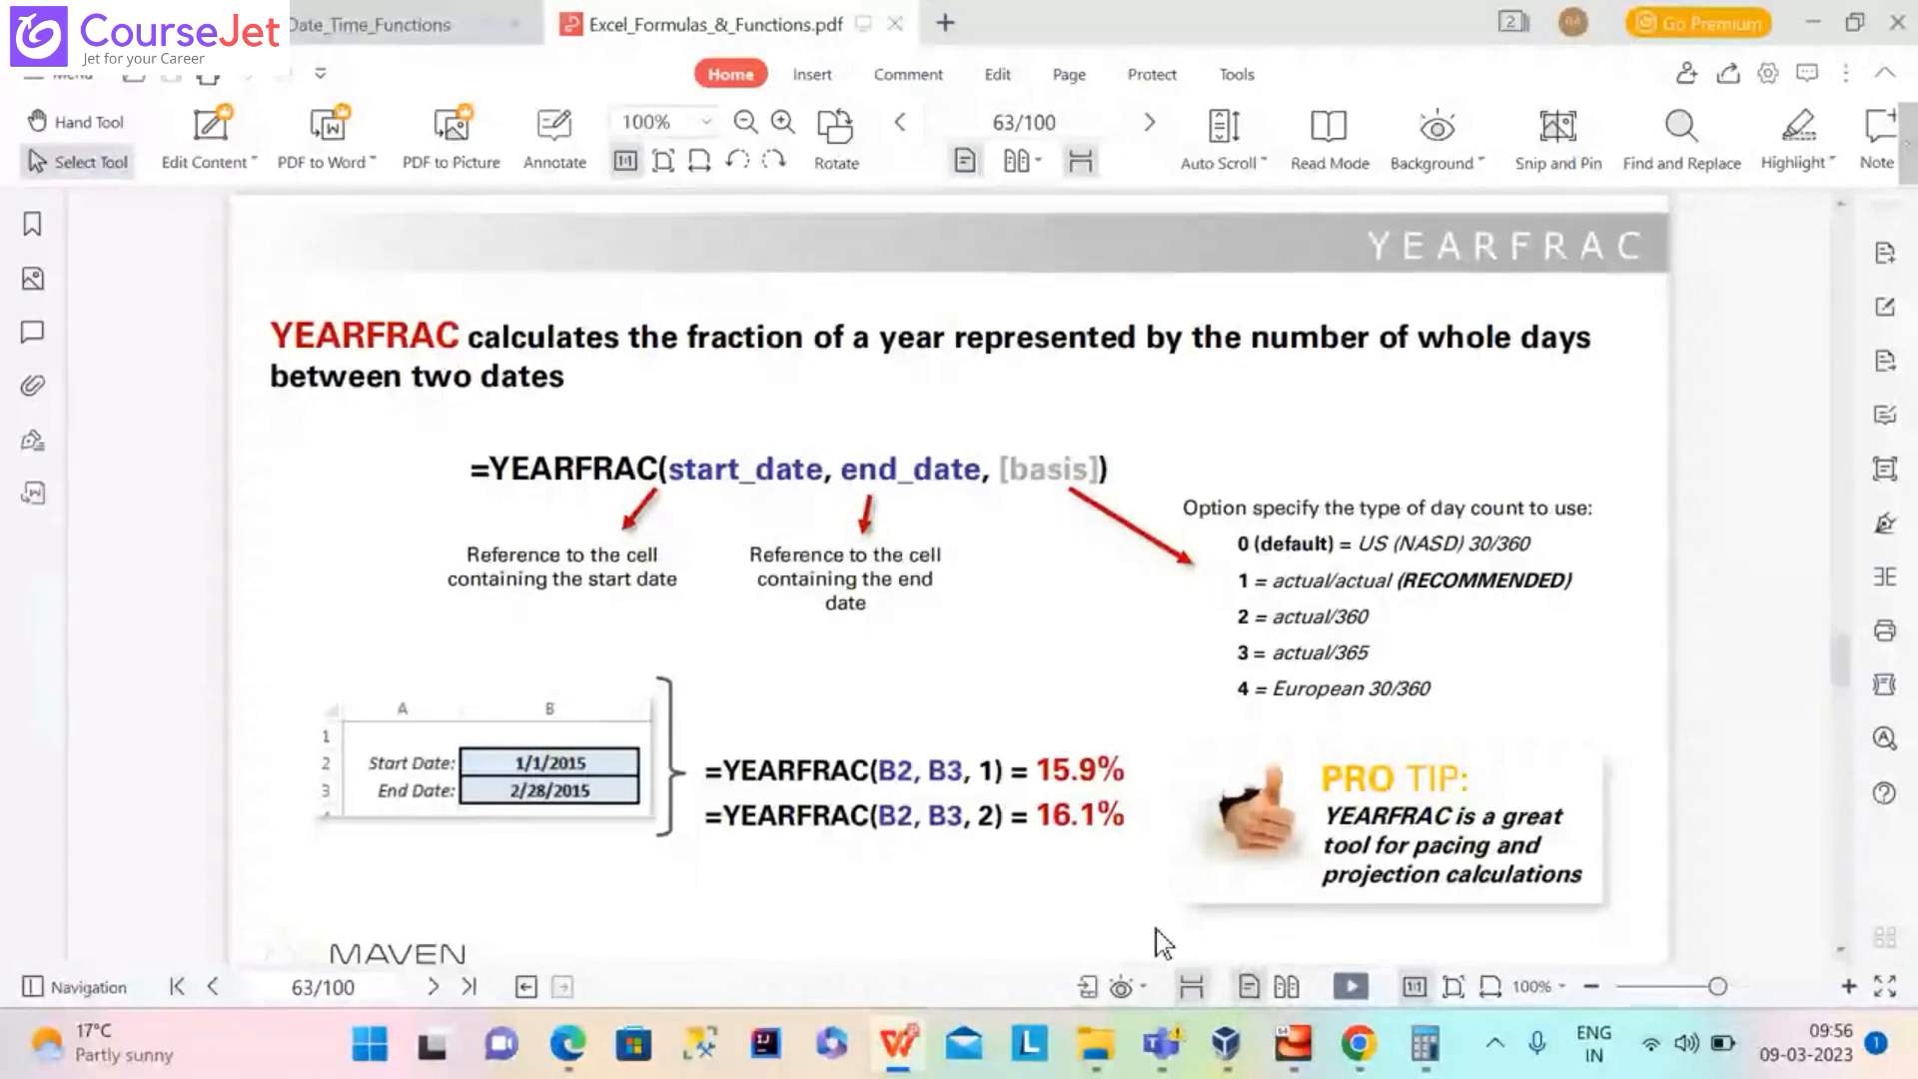
pyautogui.moveTo(1461, 1041)
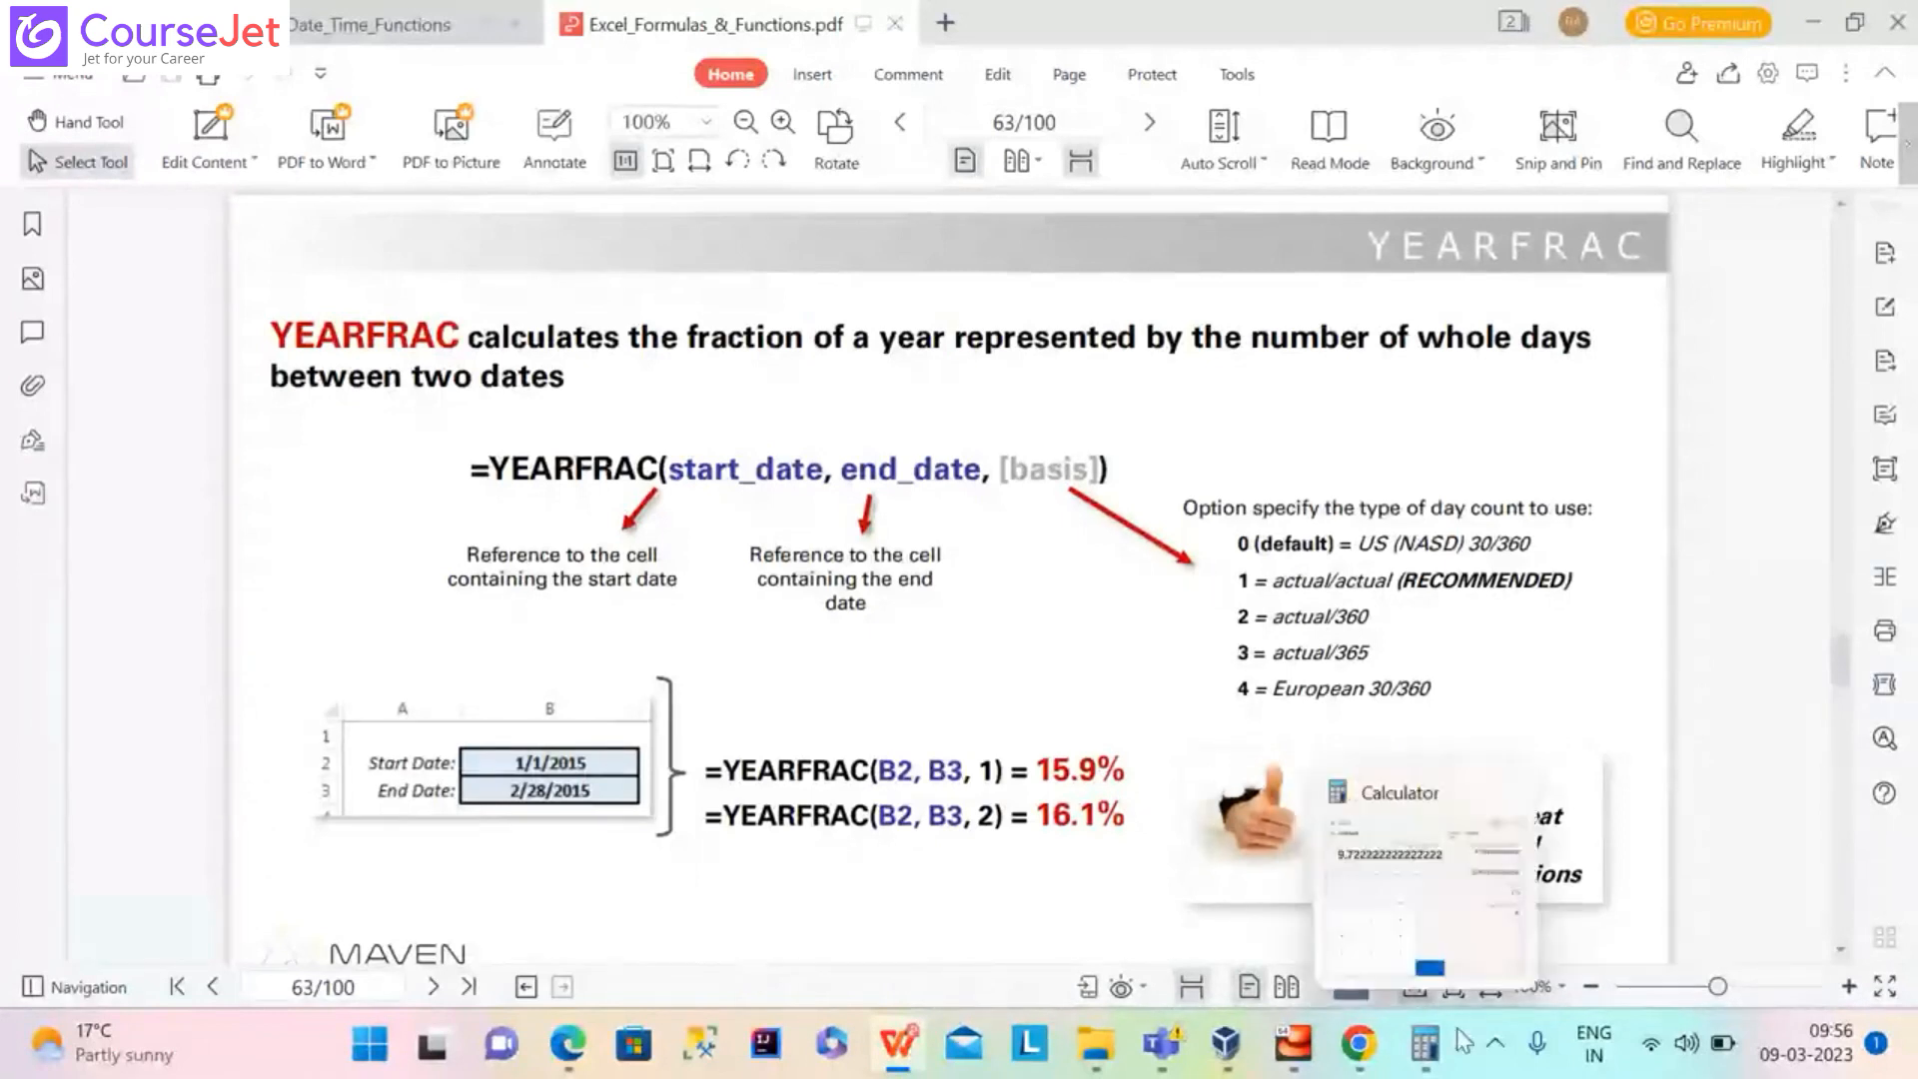
pyautogui.click(1462, 1041)
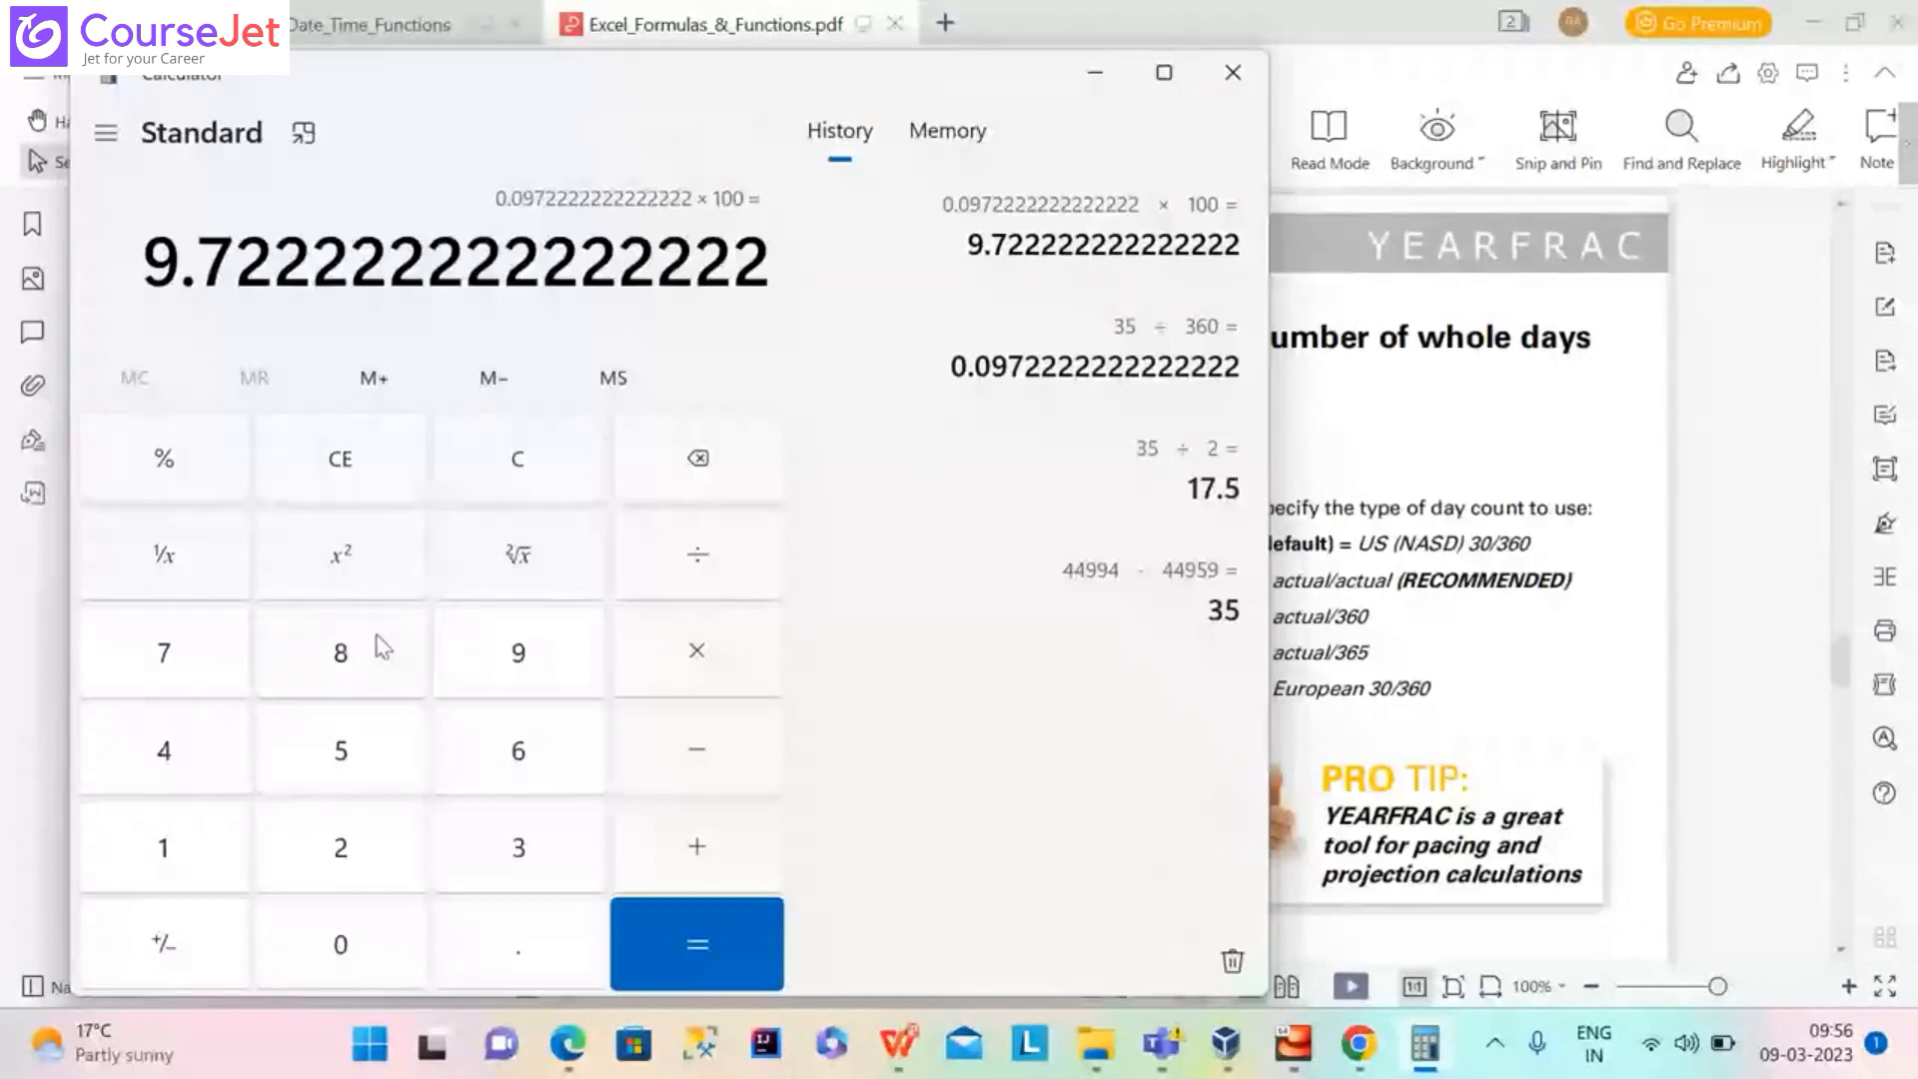
# Divide 35 by 365 in Calculator, and return to the Section7_Date_Time_Functions workbook
pyautogui.click(510, 844)
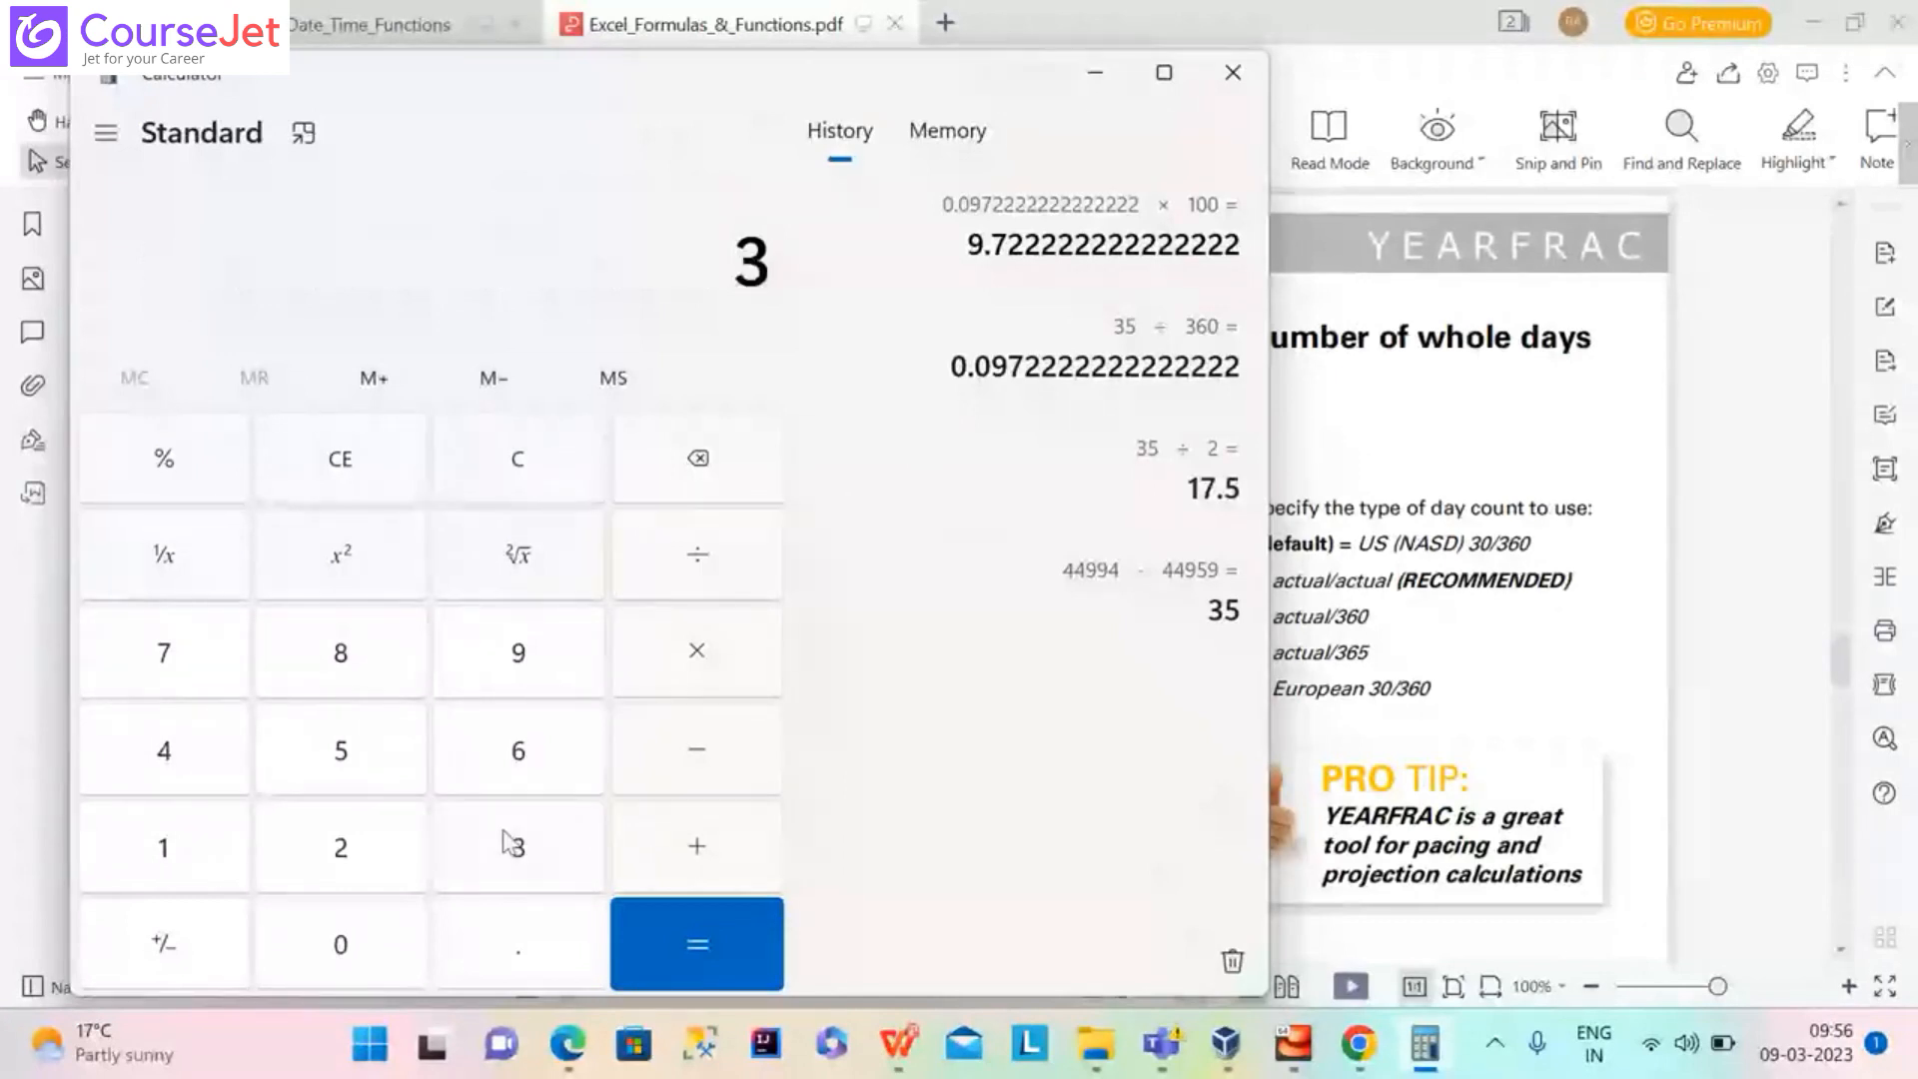
pyautogui.click(344, 771)
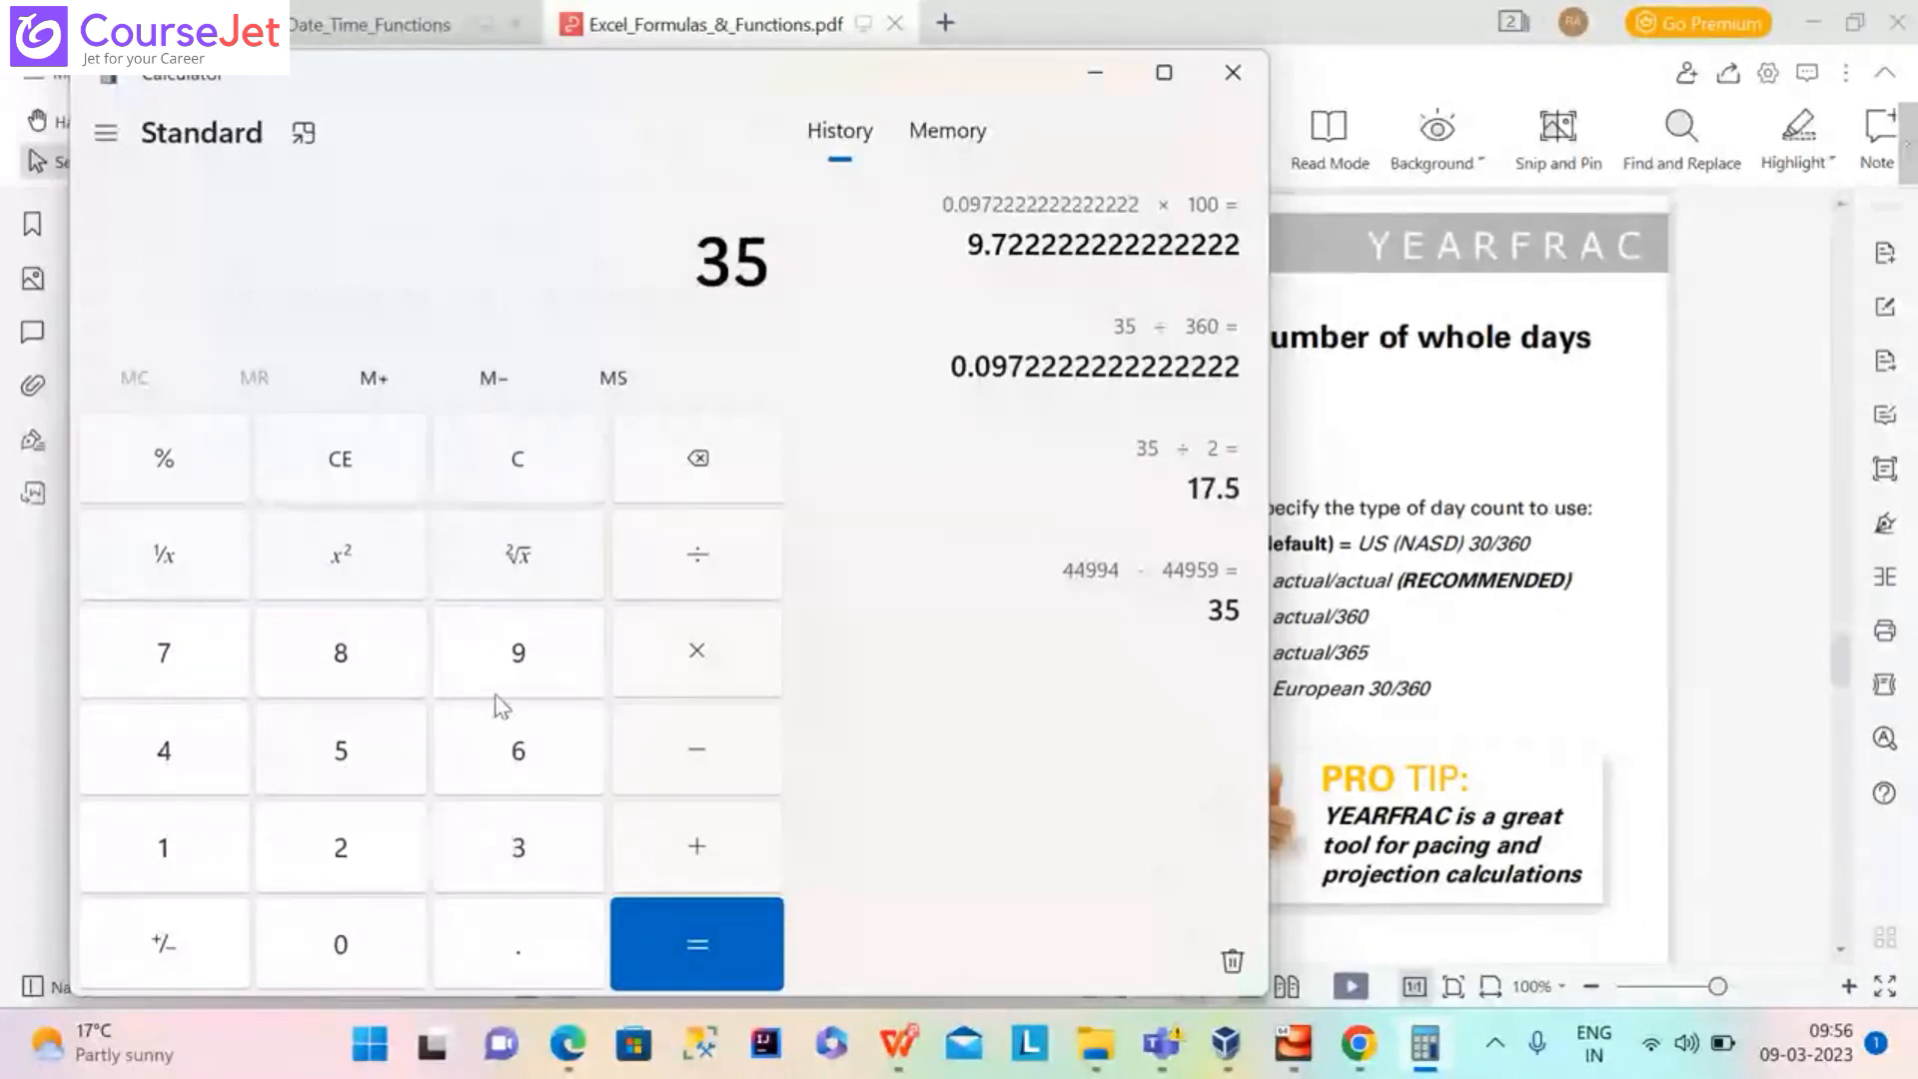
pyautogui.click(766, 552)
pyautogui.click(517, 844)
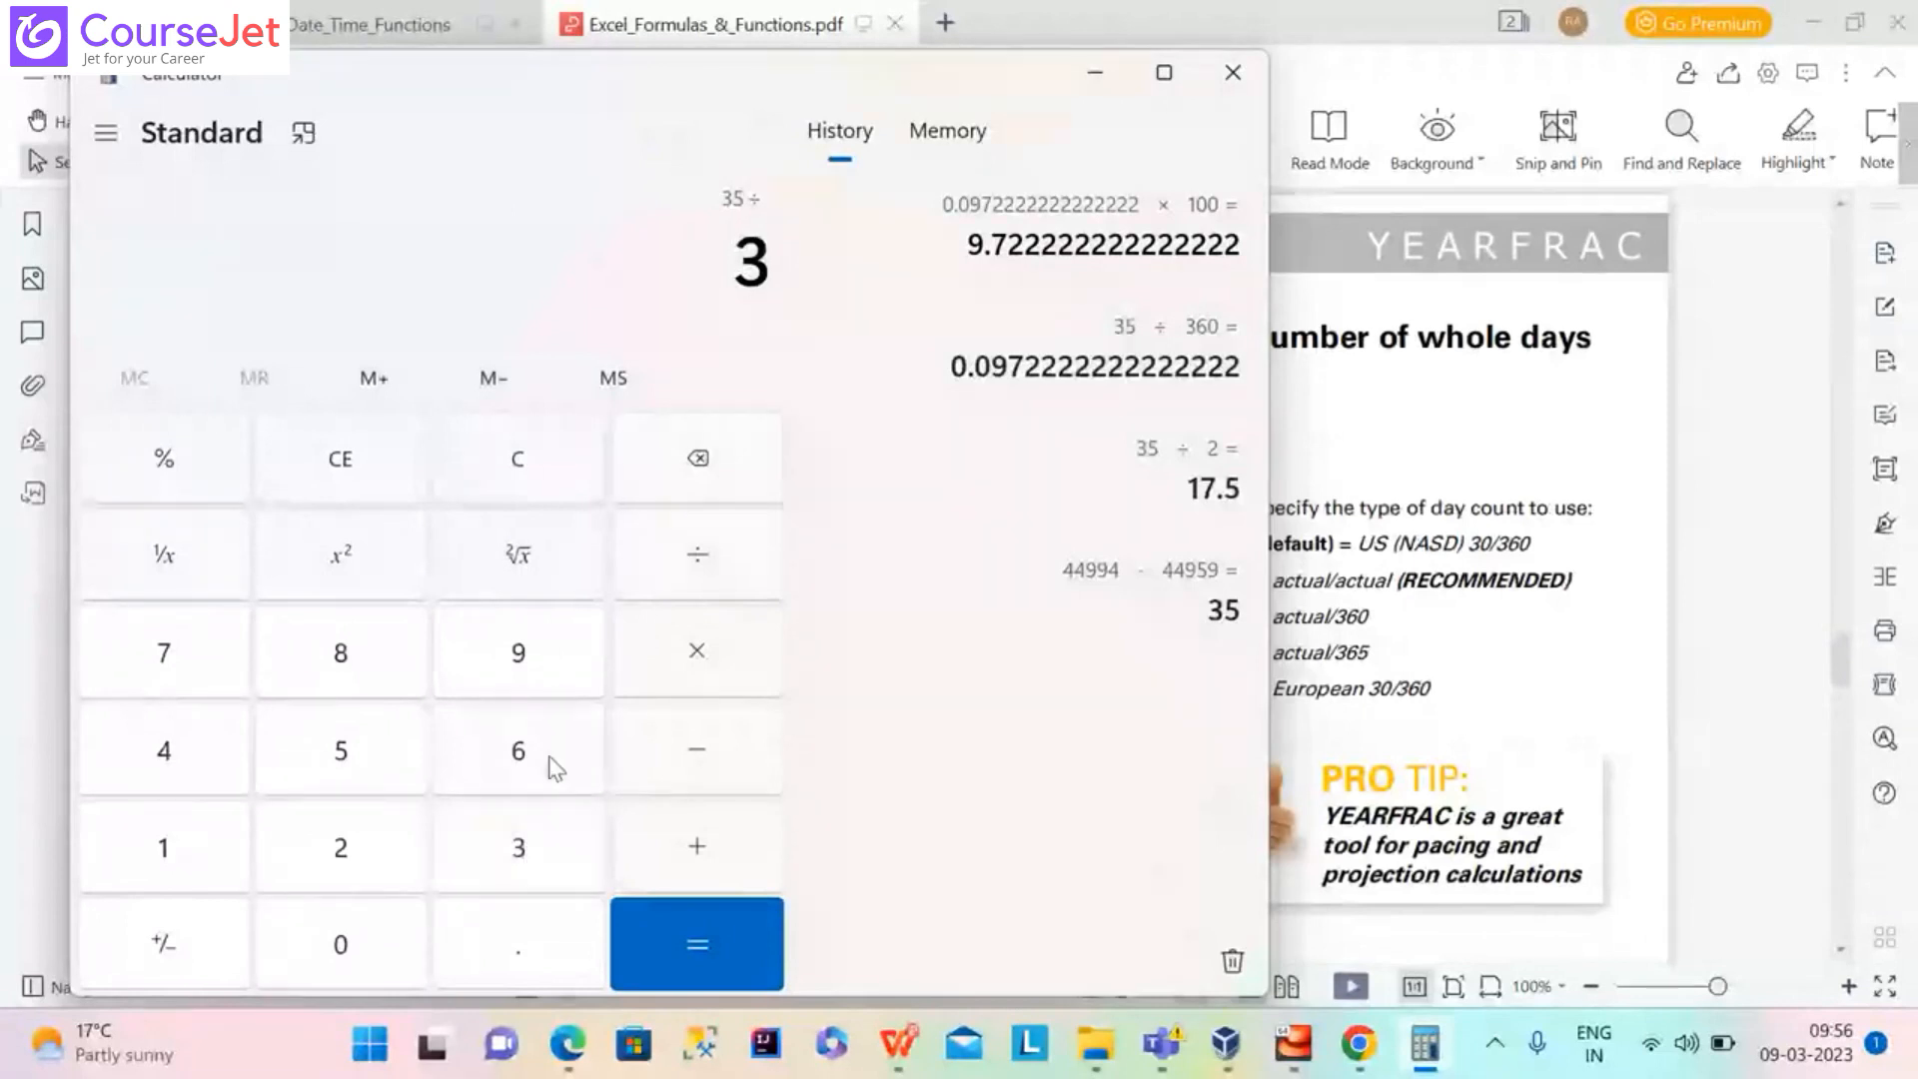
pyautogui.click(520, 751)
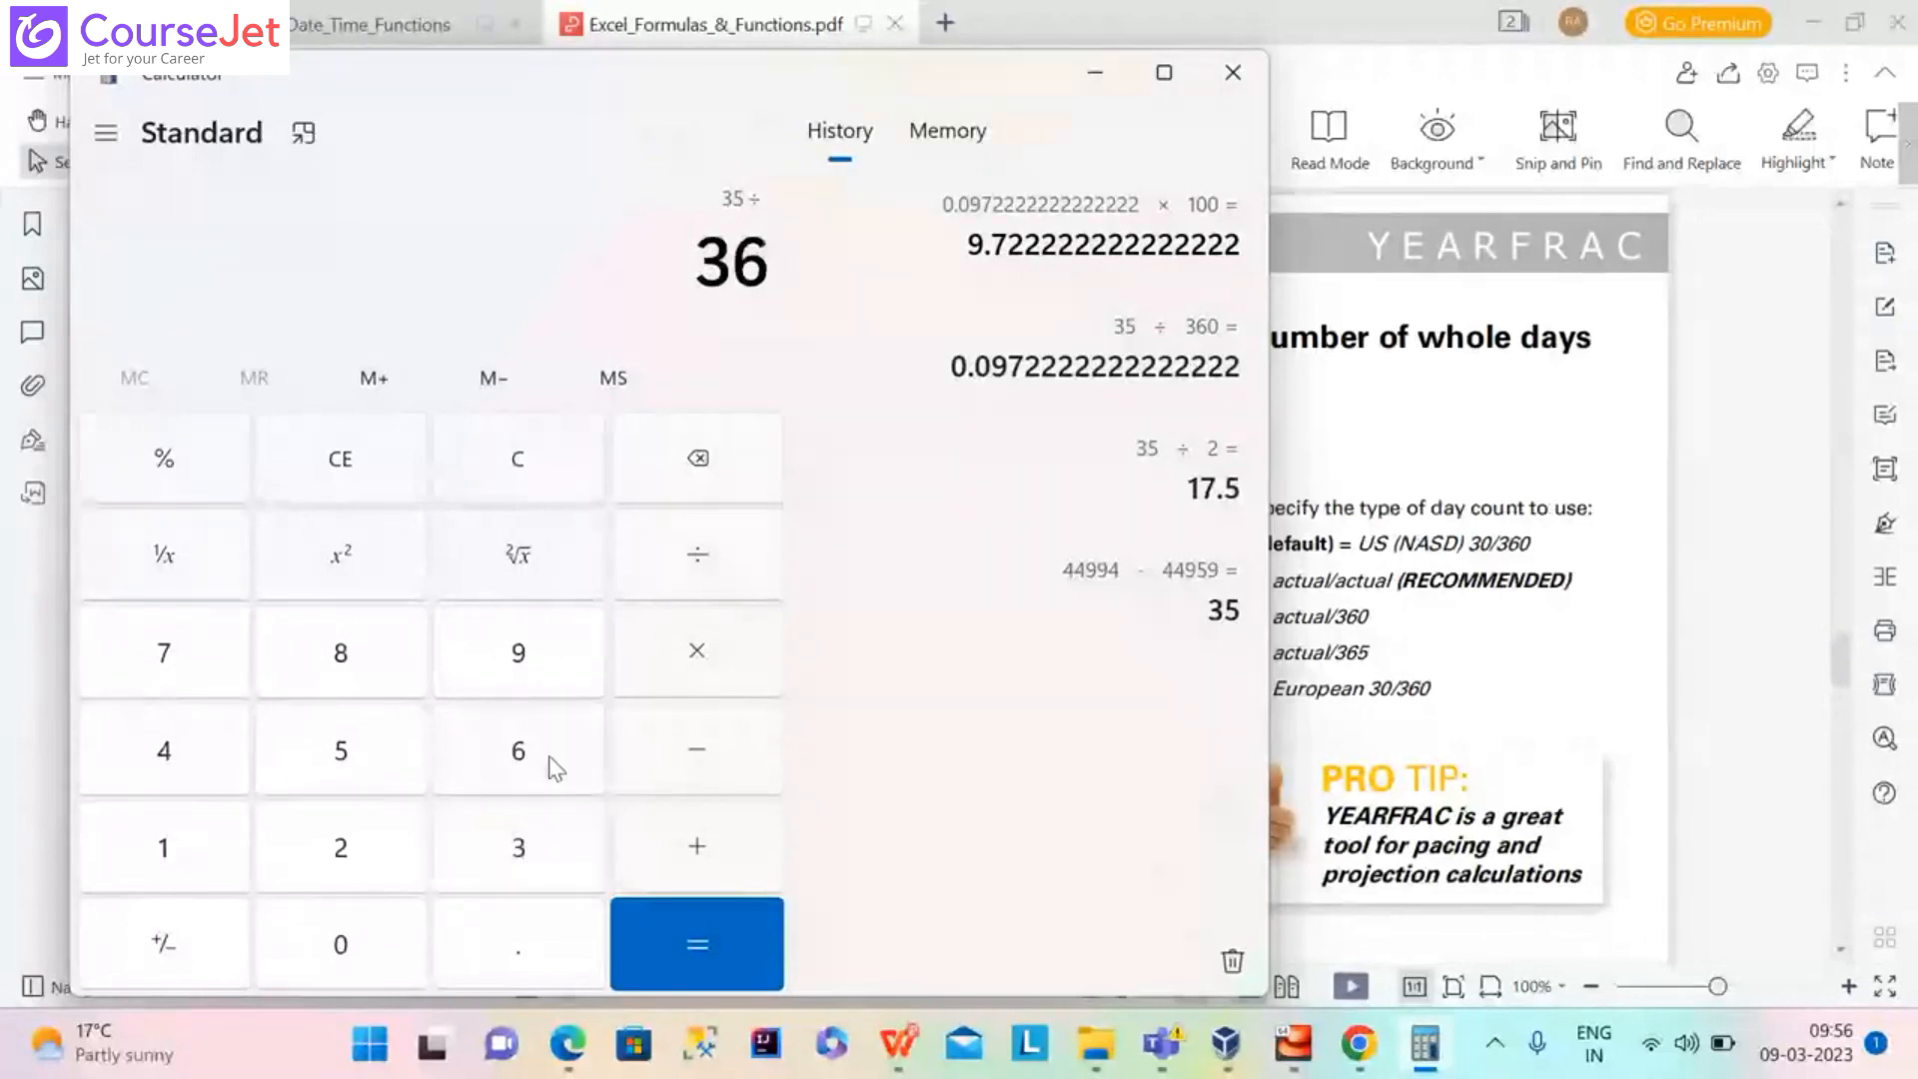
pyautogui.click(352, 767)
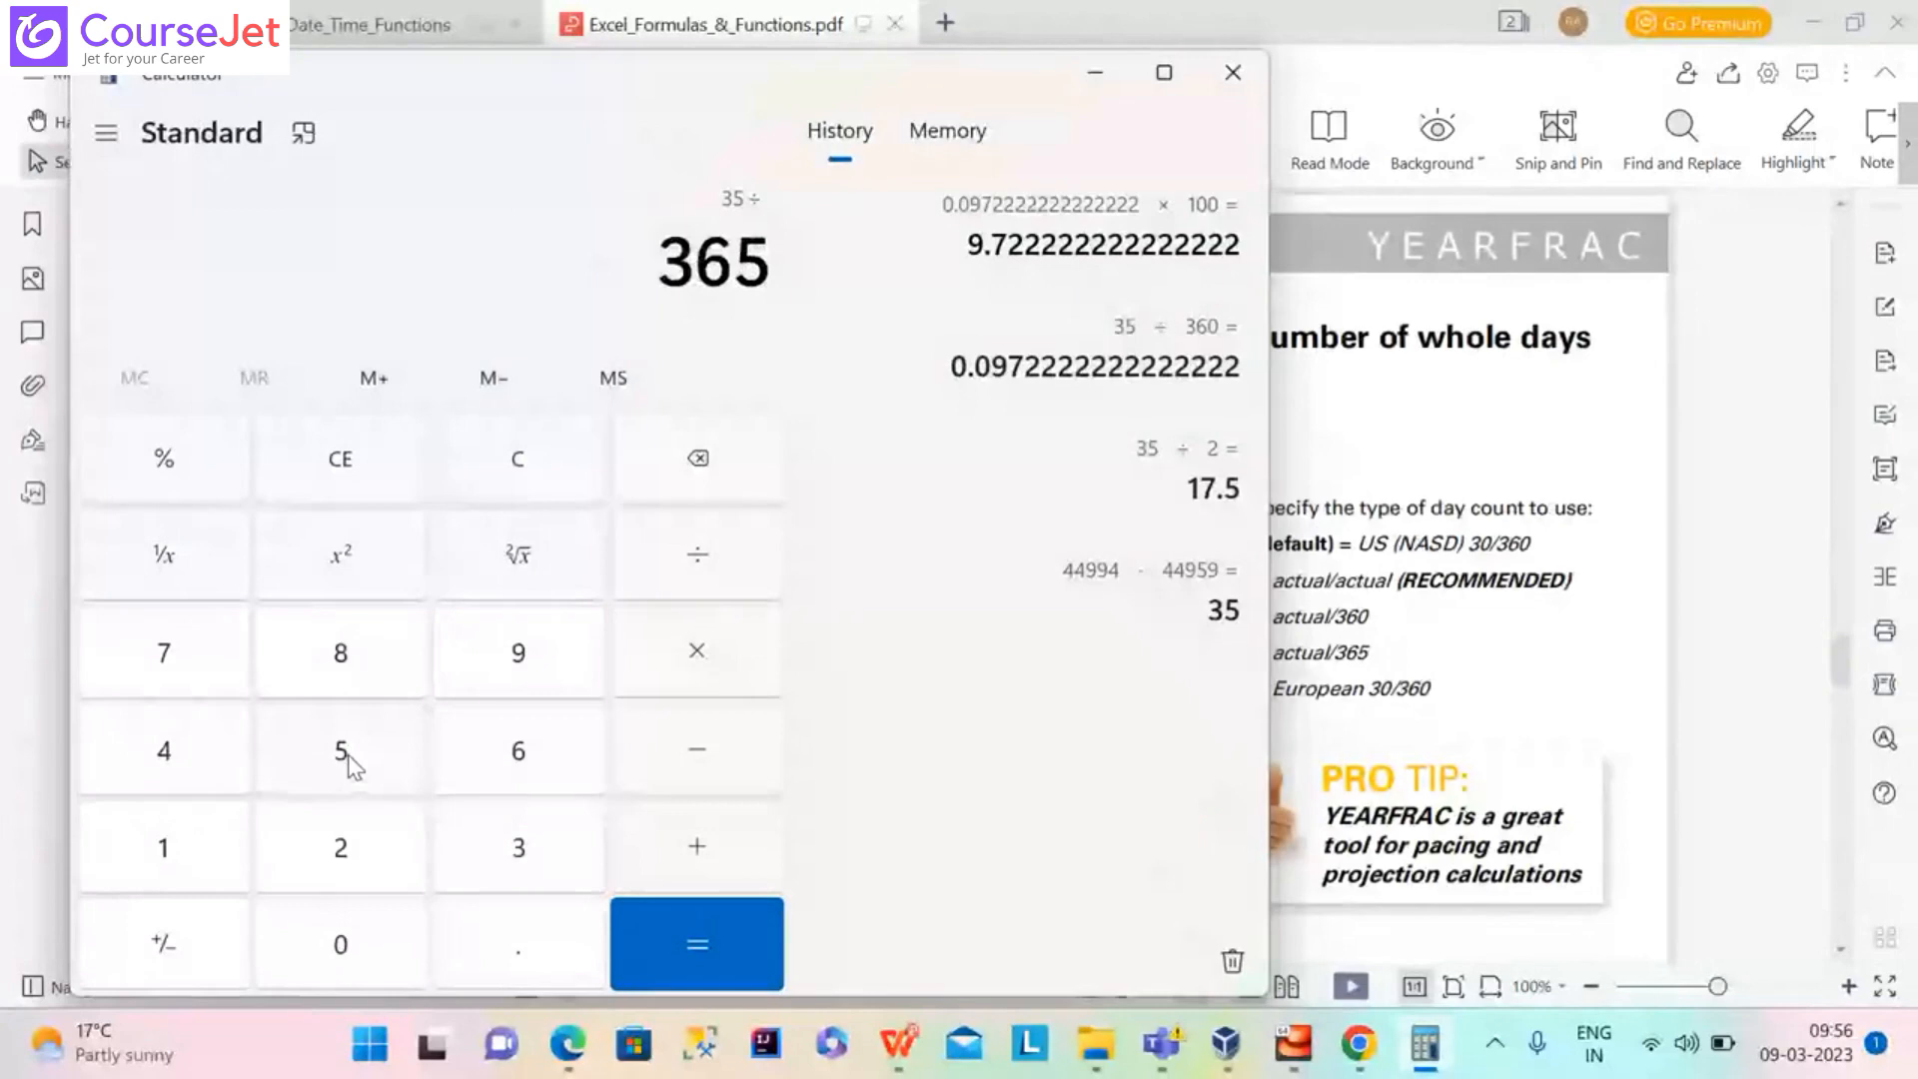
pyautogui.click(717, 937)
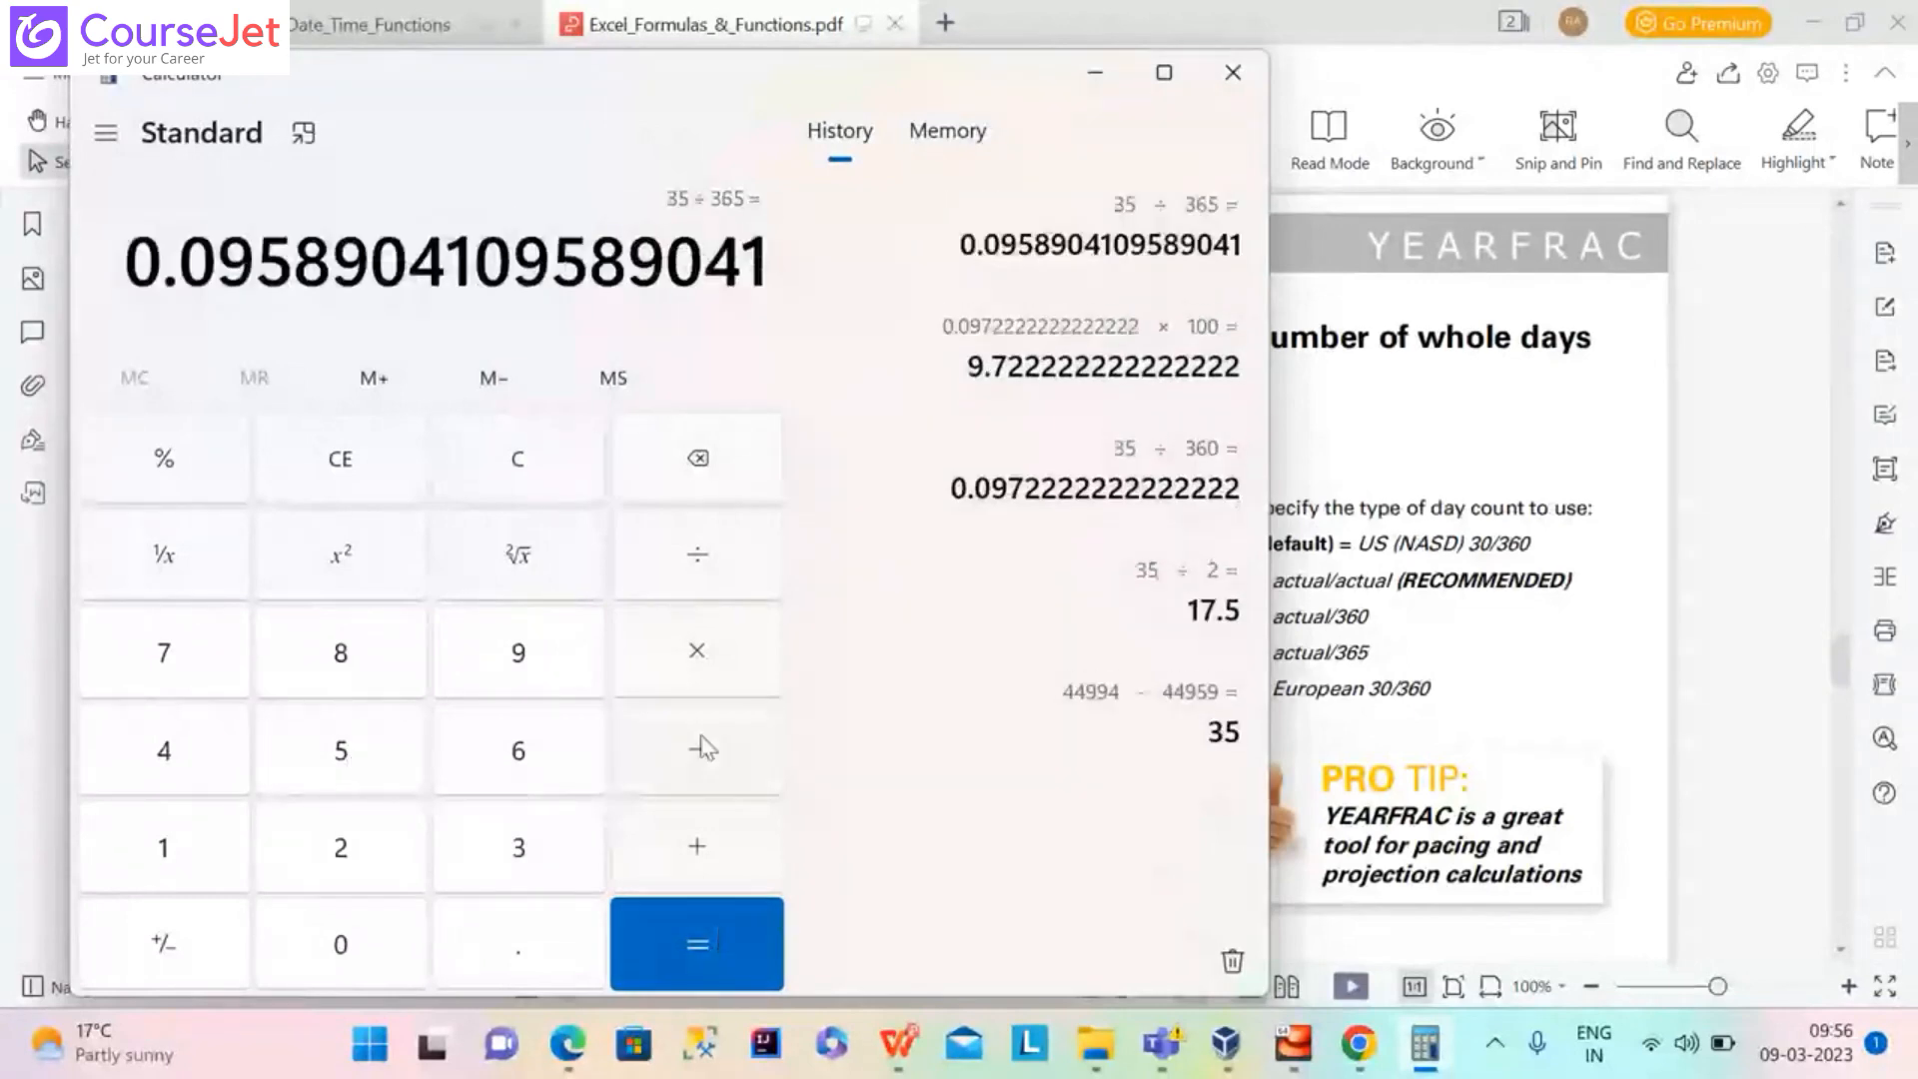
pyautogui.click(1089, 72)
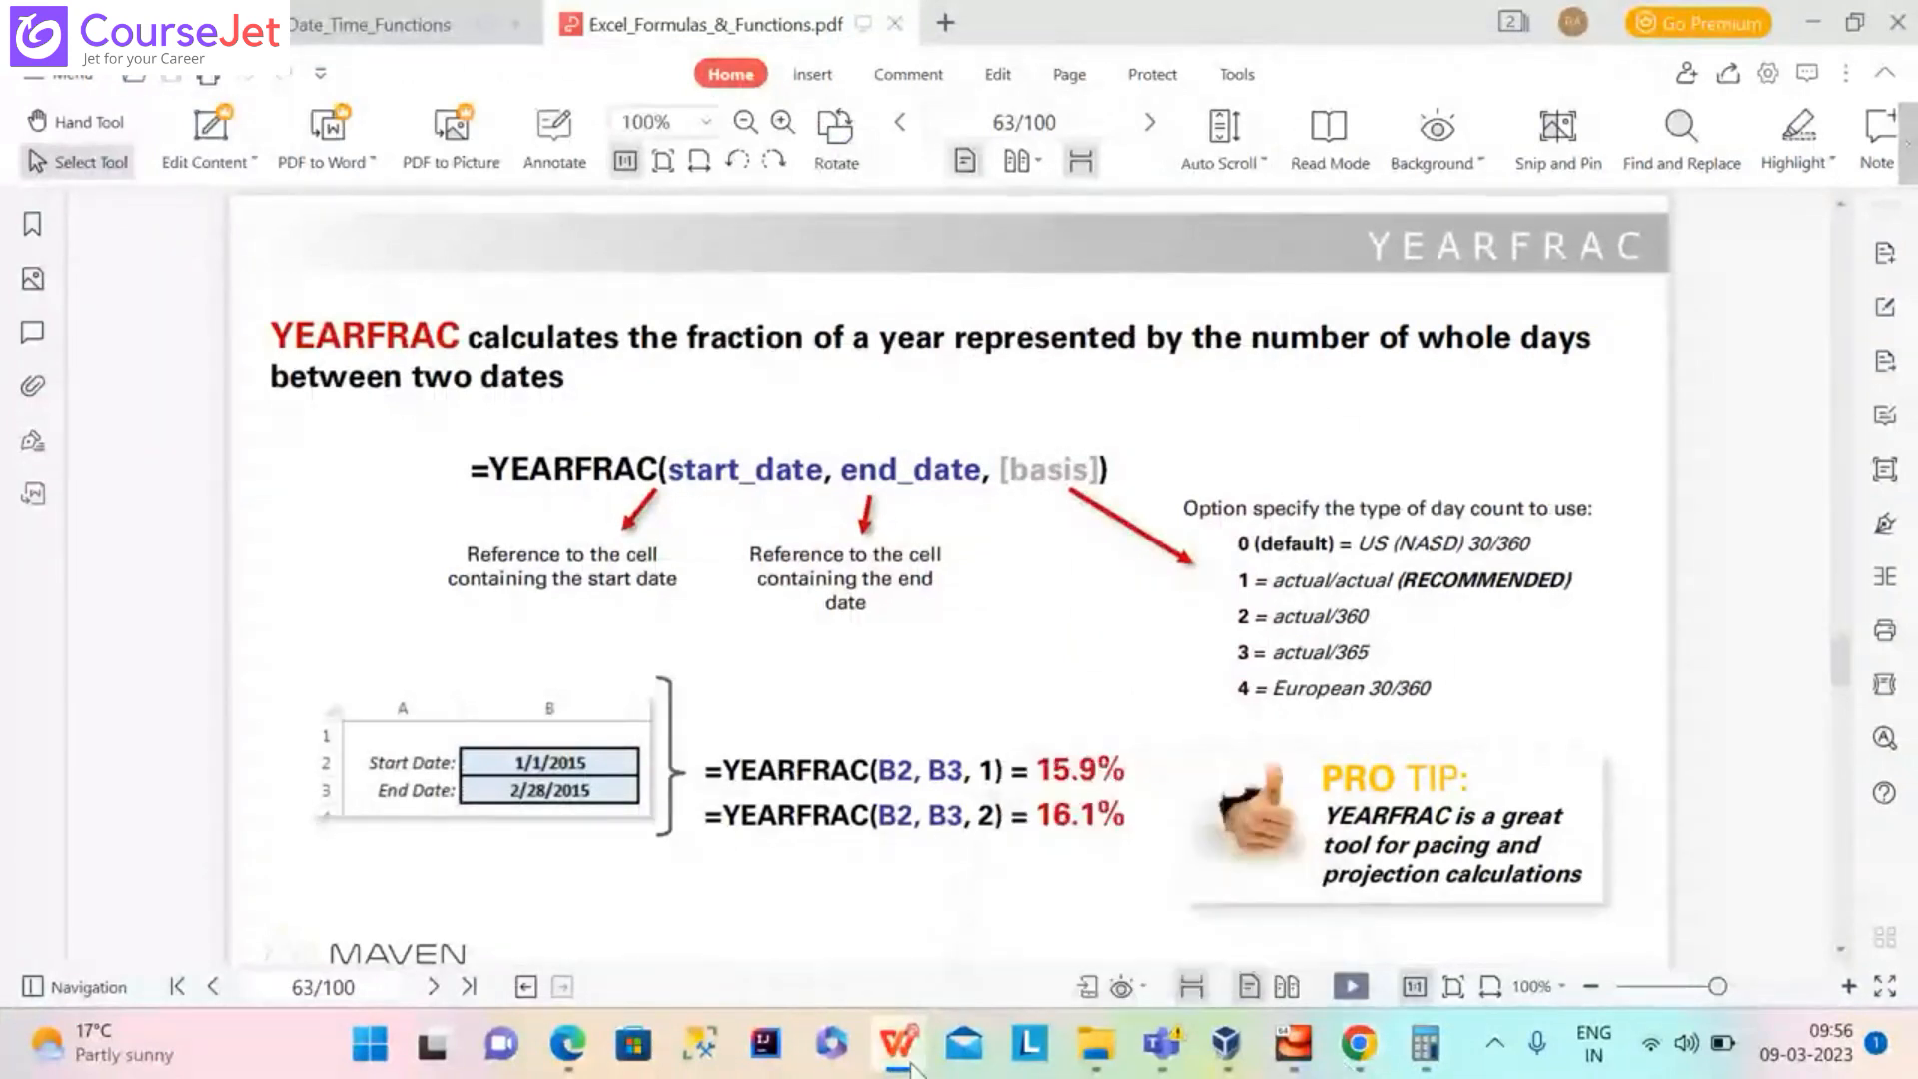
pyautogui.moveTo(911, 1067)
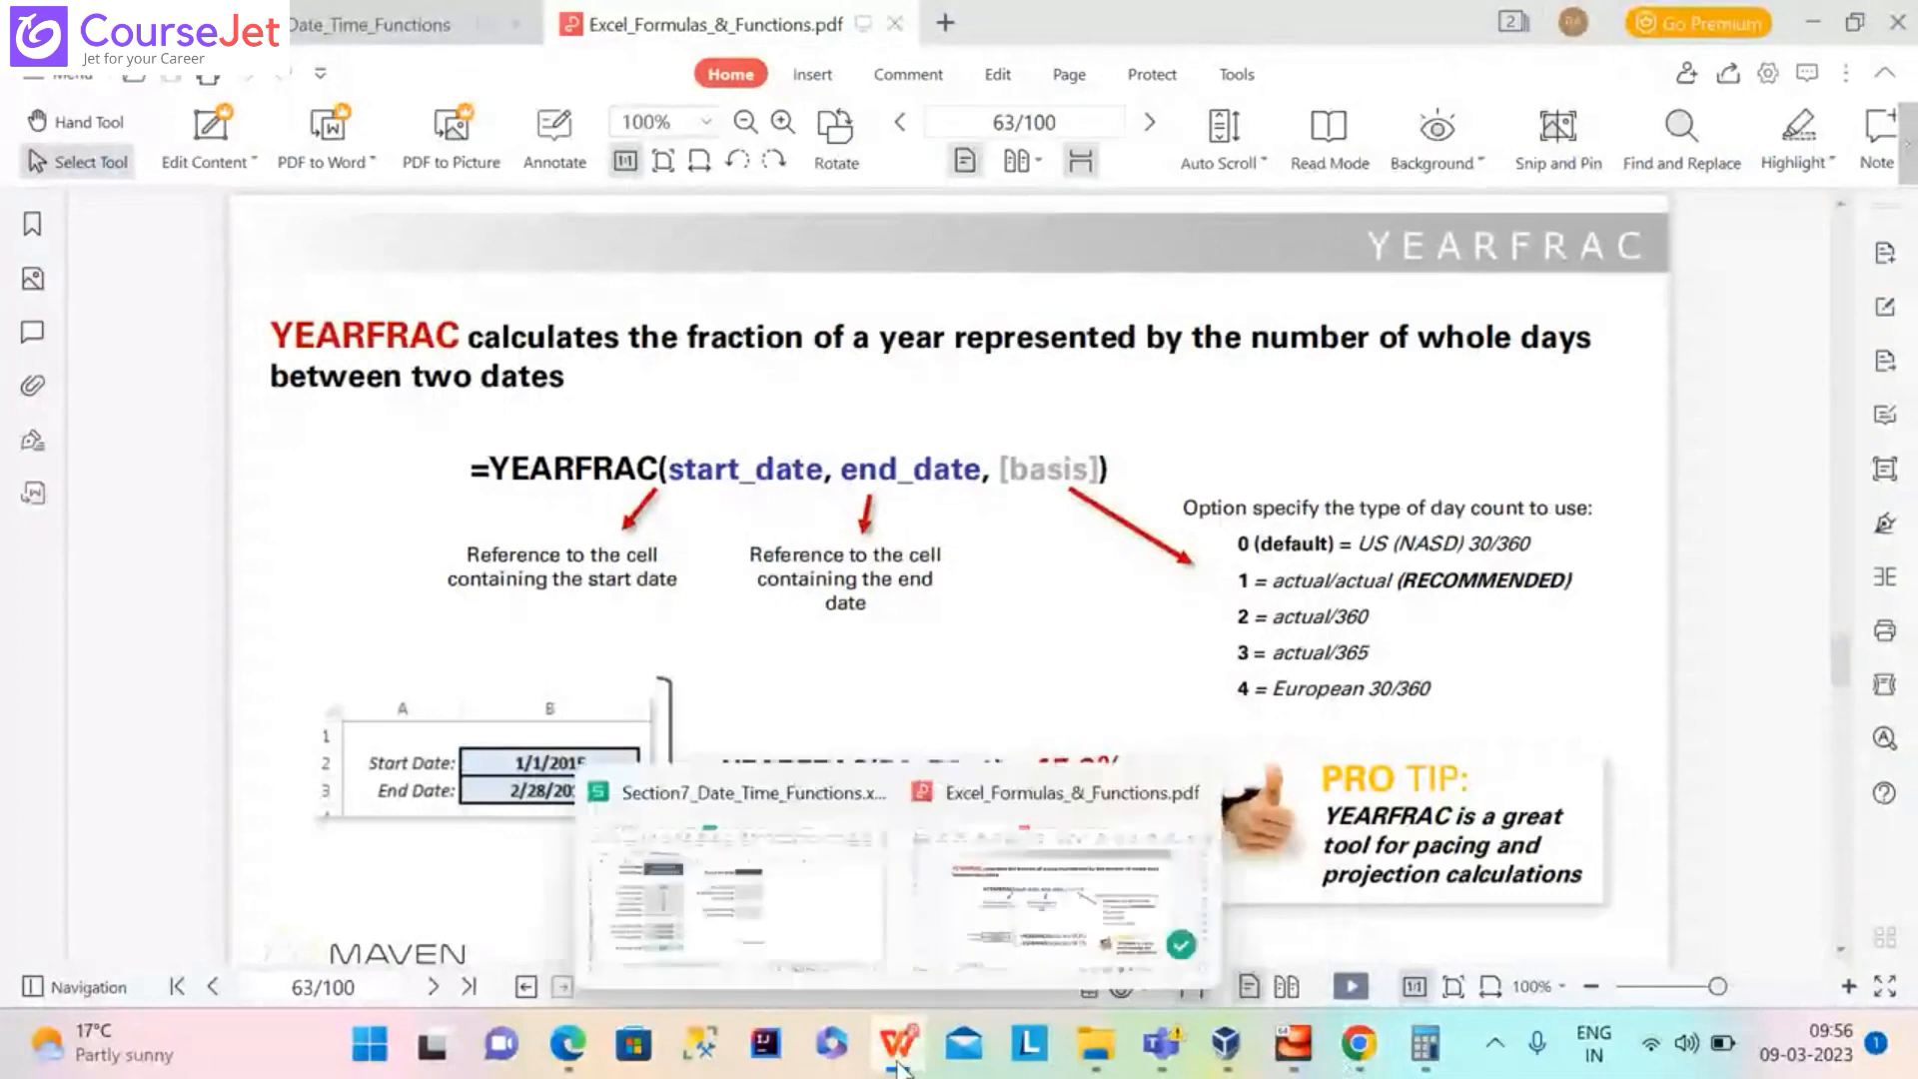
pyautogui.click(779, 859)
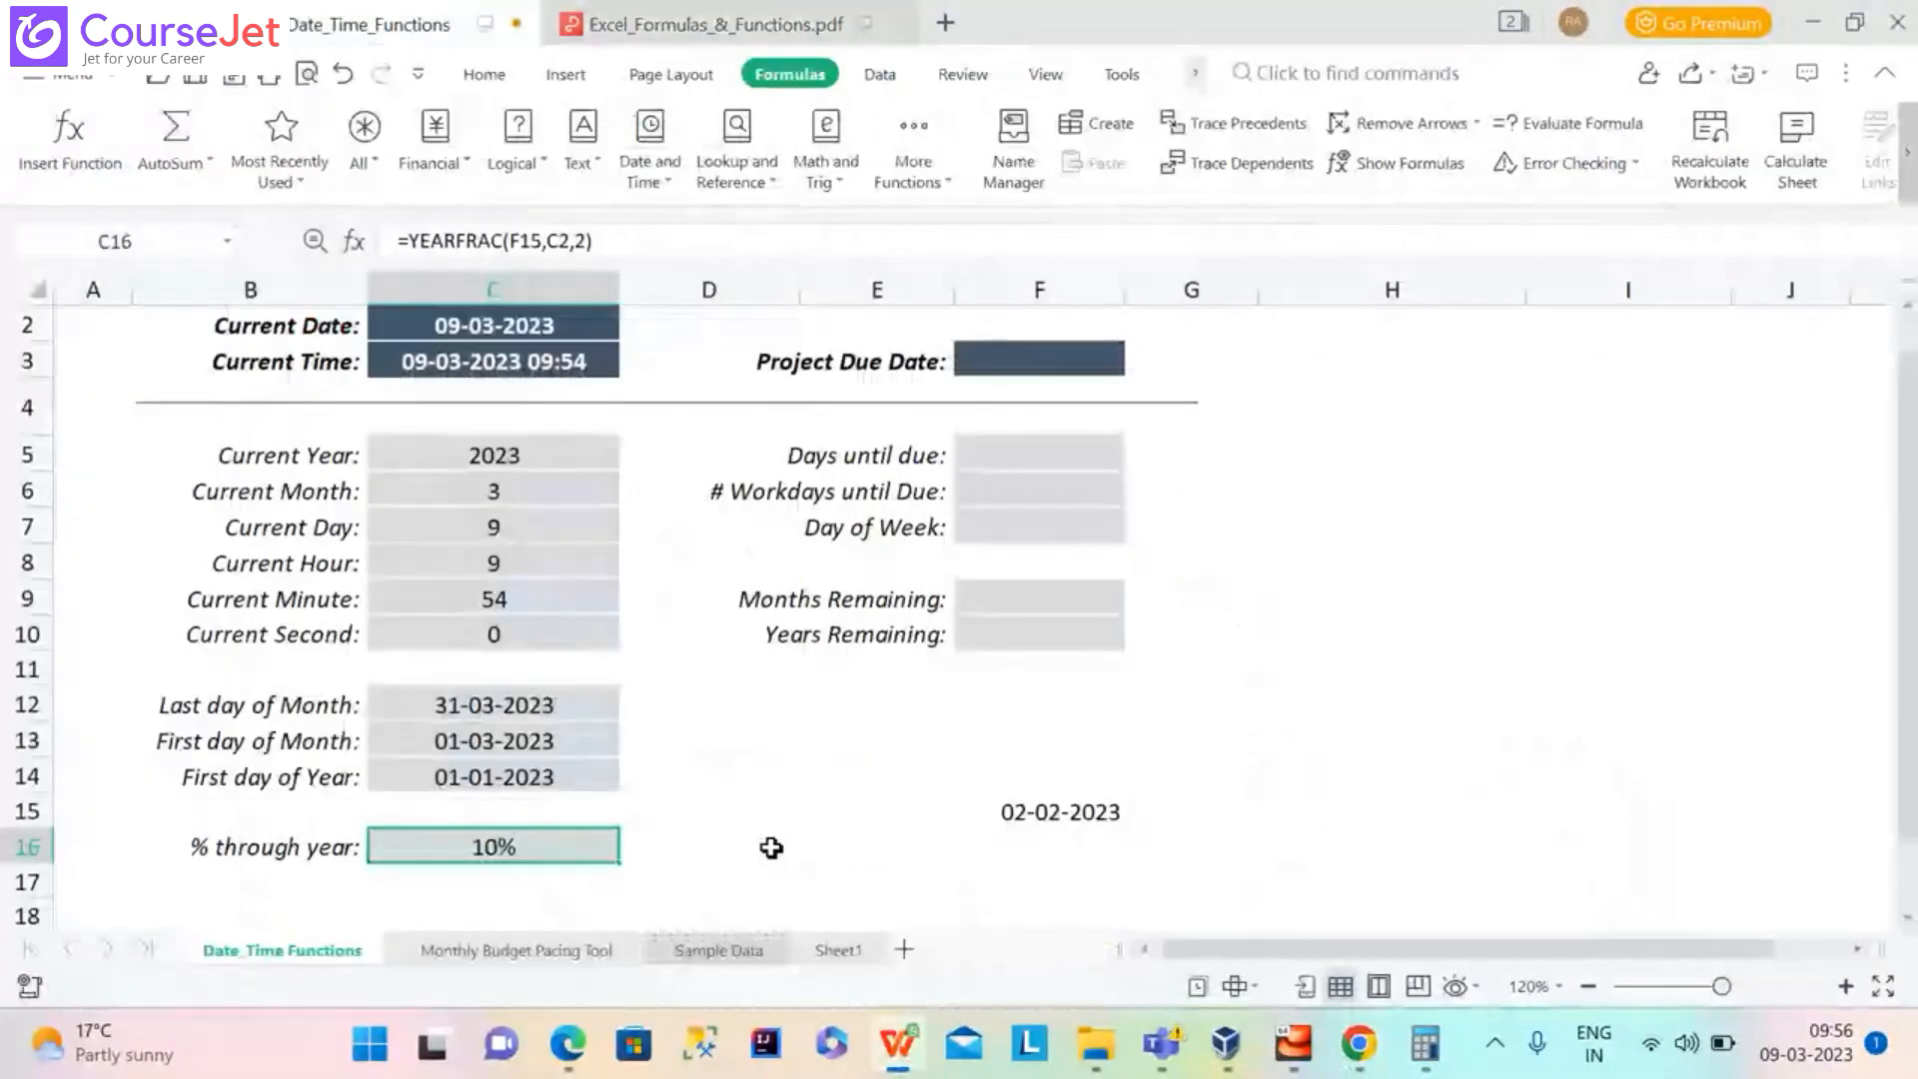
# Set the basis argument of the YEARFRAC formula in C16 to 1
pyautogui.click(587, 242)
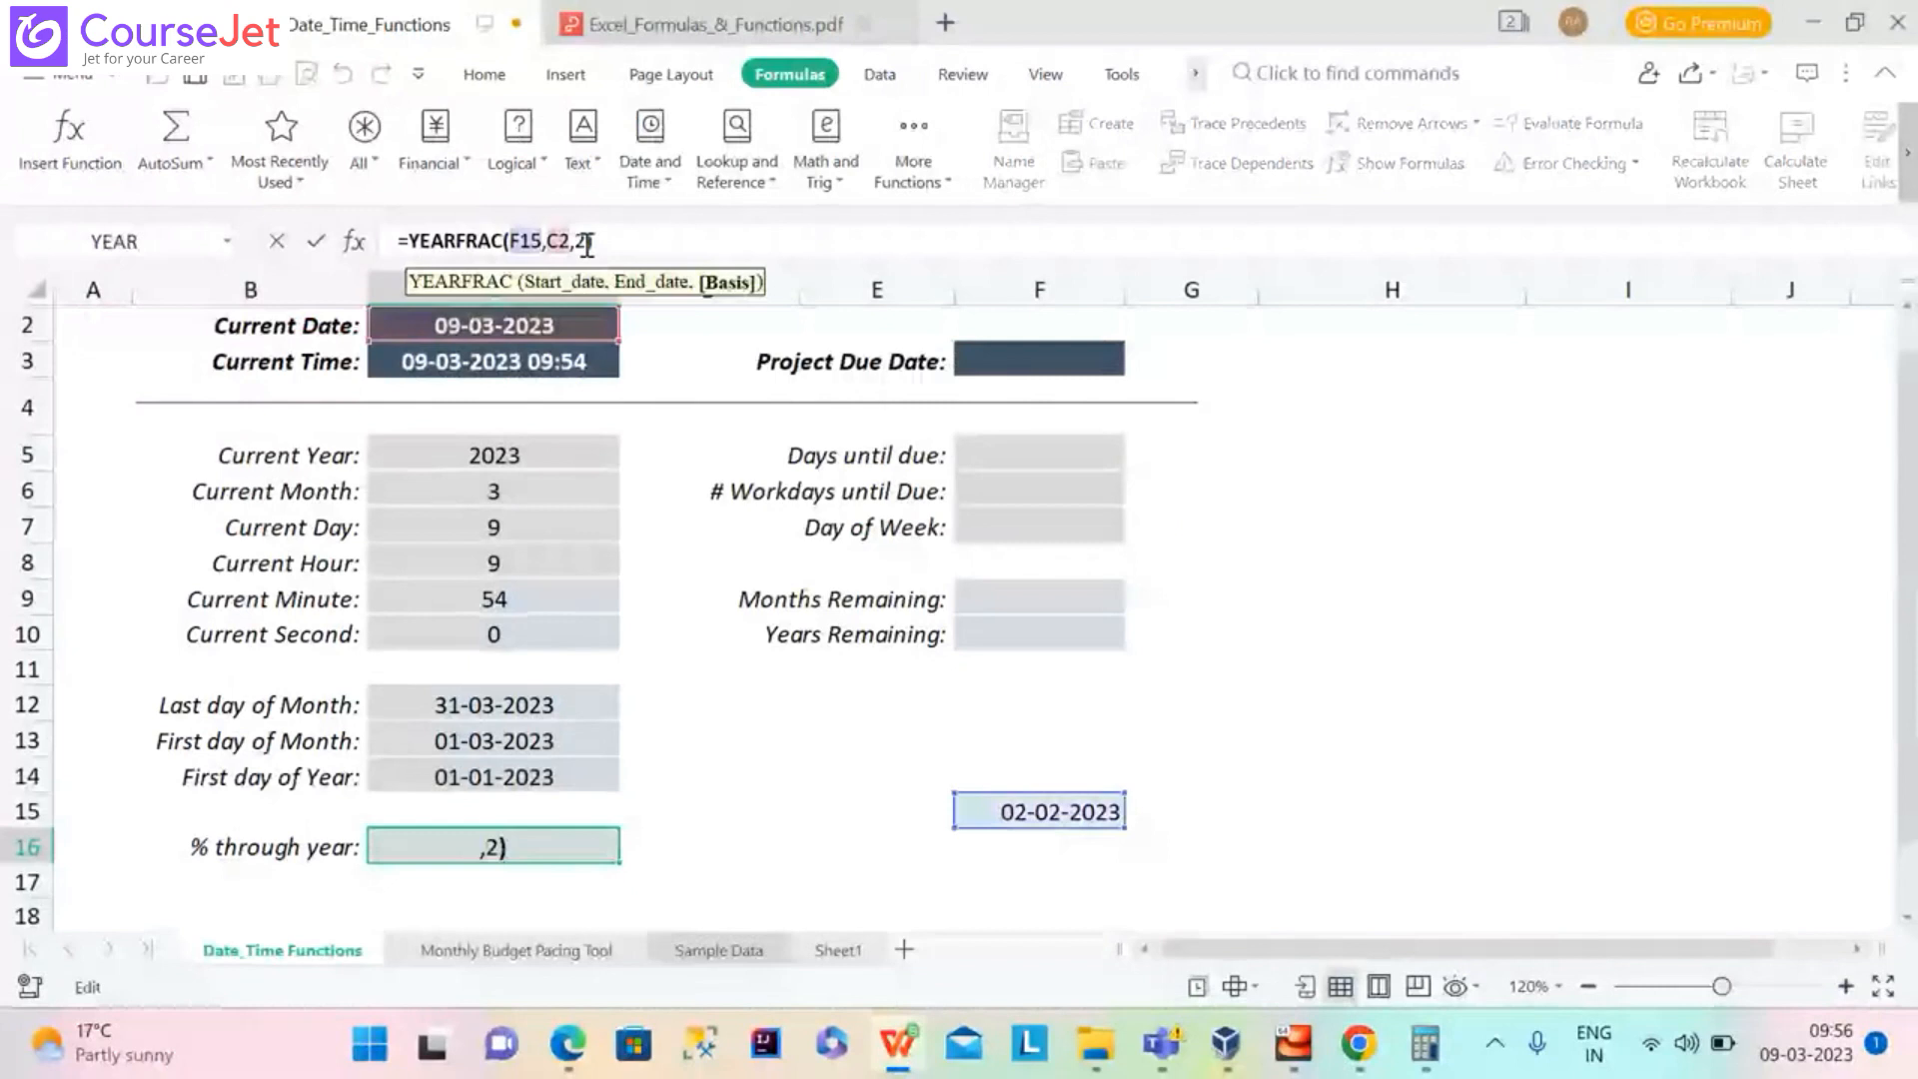
pyautogui.press('BackSpace')
pyautogui.write('1')
pyautogui.press('Return')
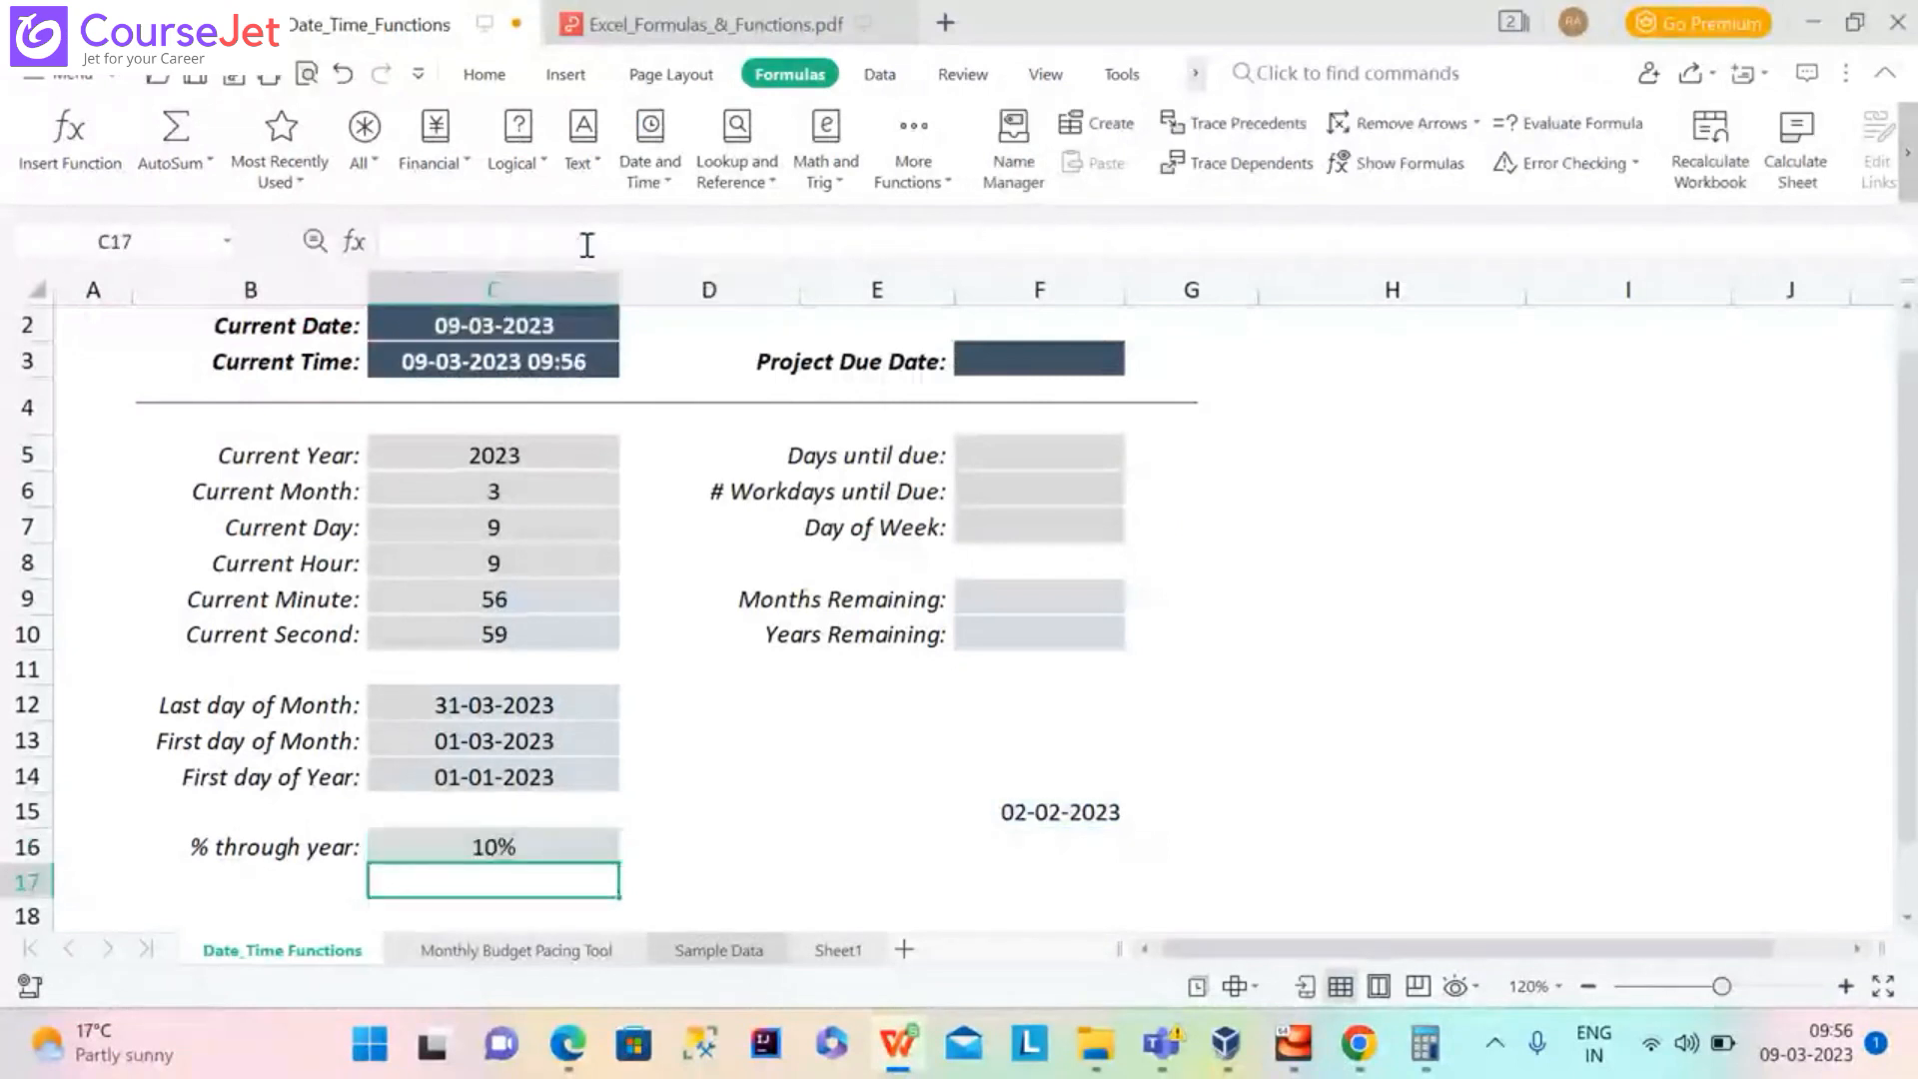
# Change the YEARFRAC basis argument in C16 to 2
pyautogui.click(530, 850)
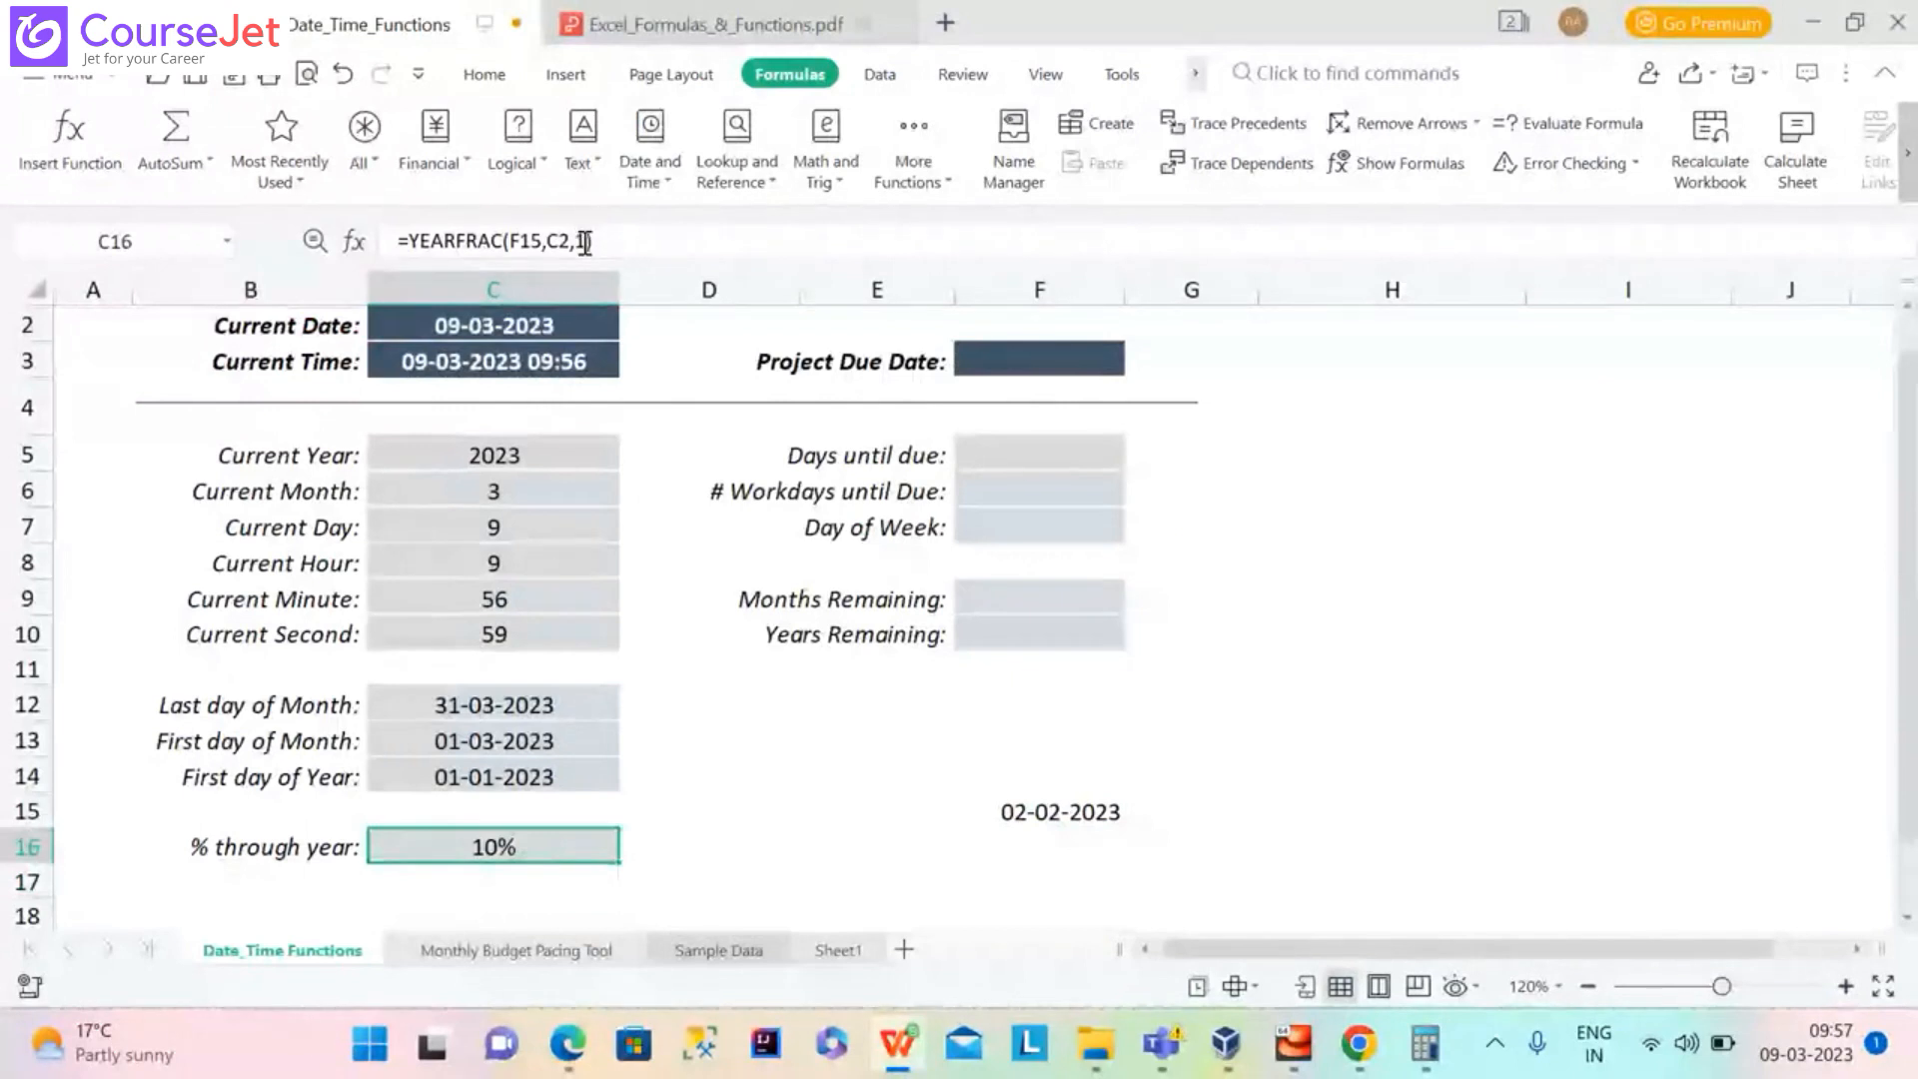
pyautogui.click(586, 243)
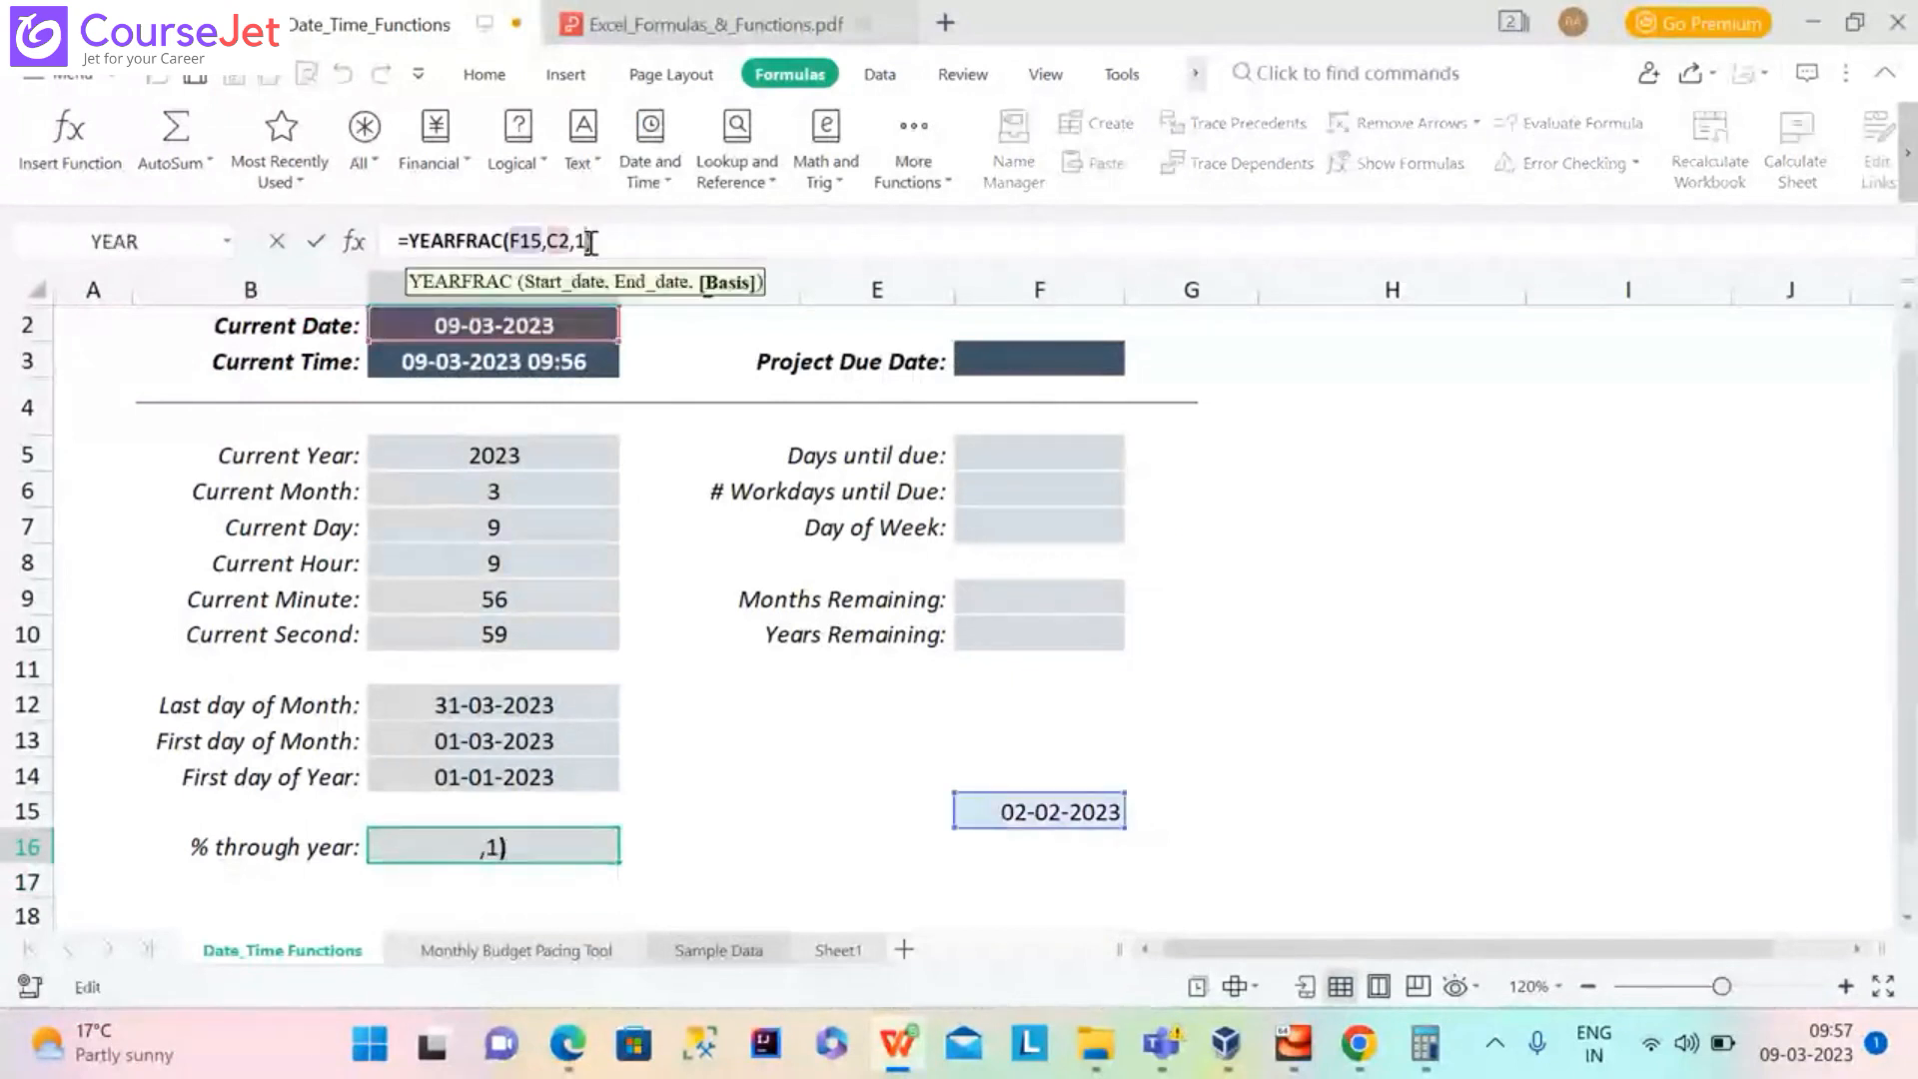
pyautogui.press('BackSpace')
pyautogui.write('2')
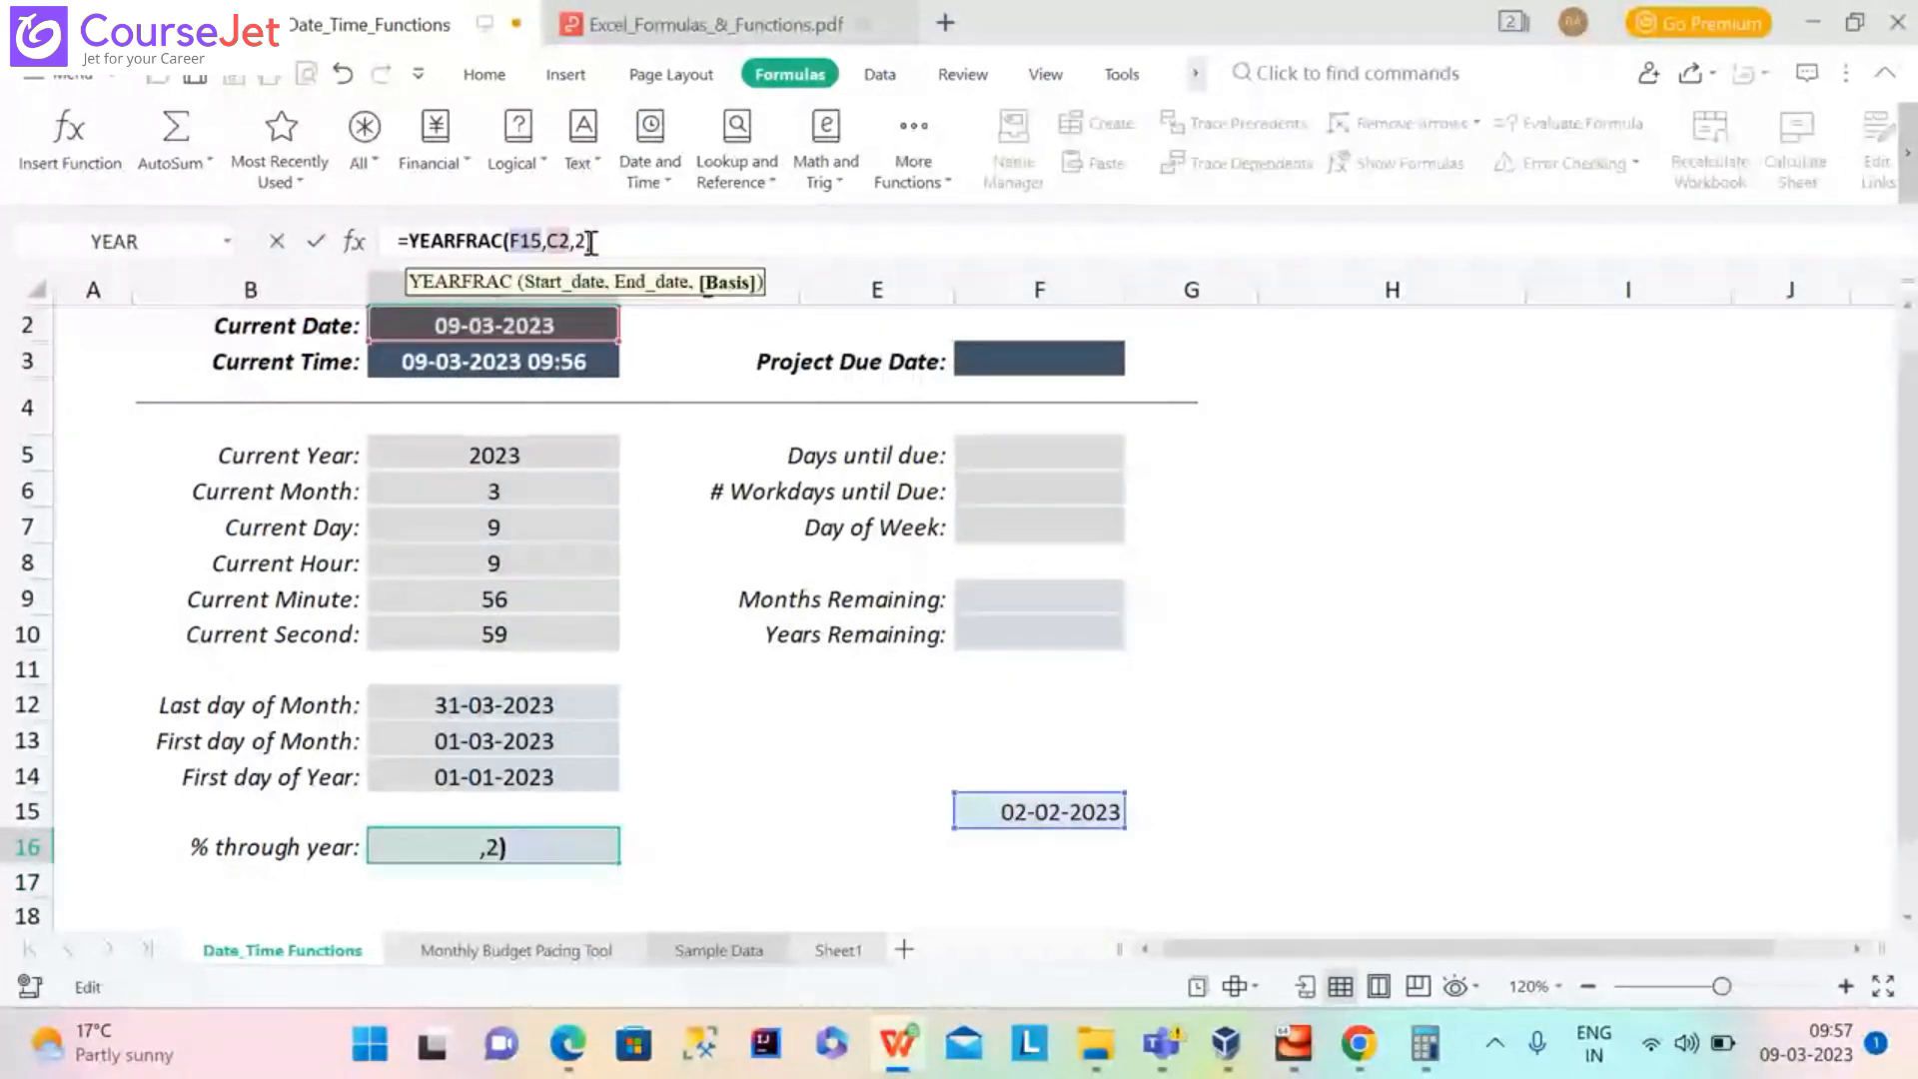
pyautogui.press('Return')
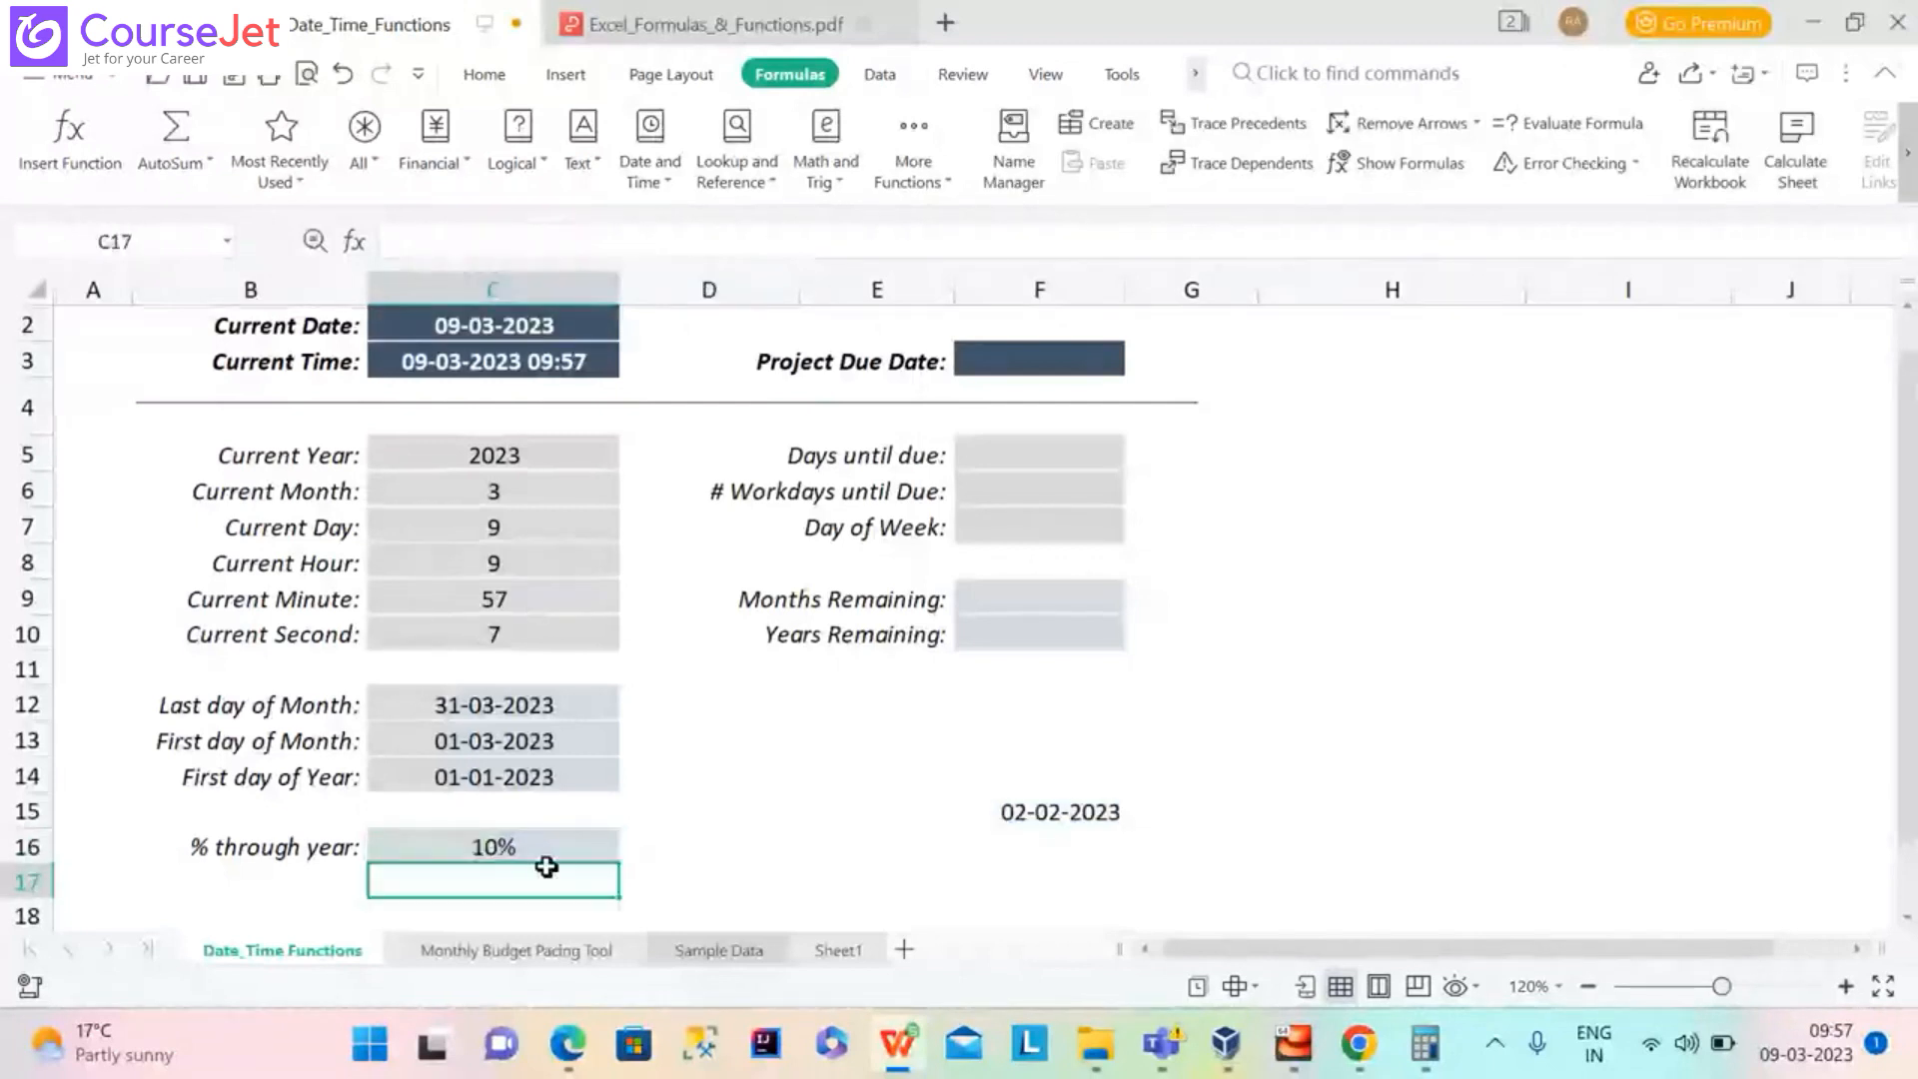
# Change the YEARFRAC basis in C16 to 0, giving =YEARFRAC(F15,C2,0)
pyautogui.click(547, 847)
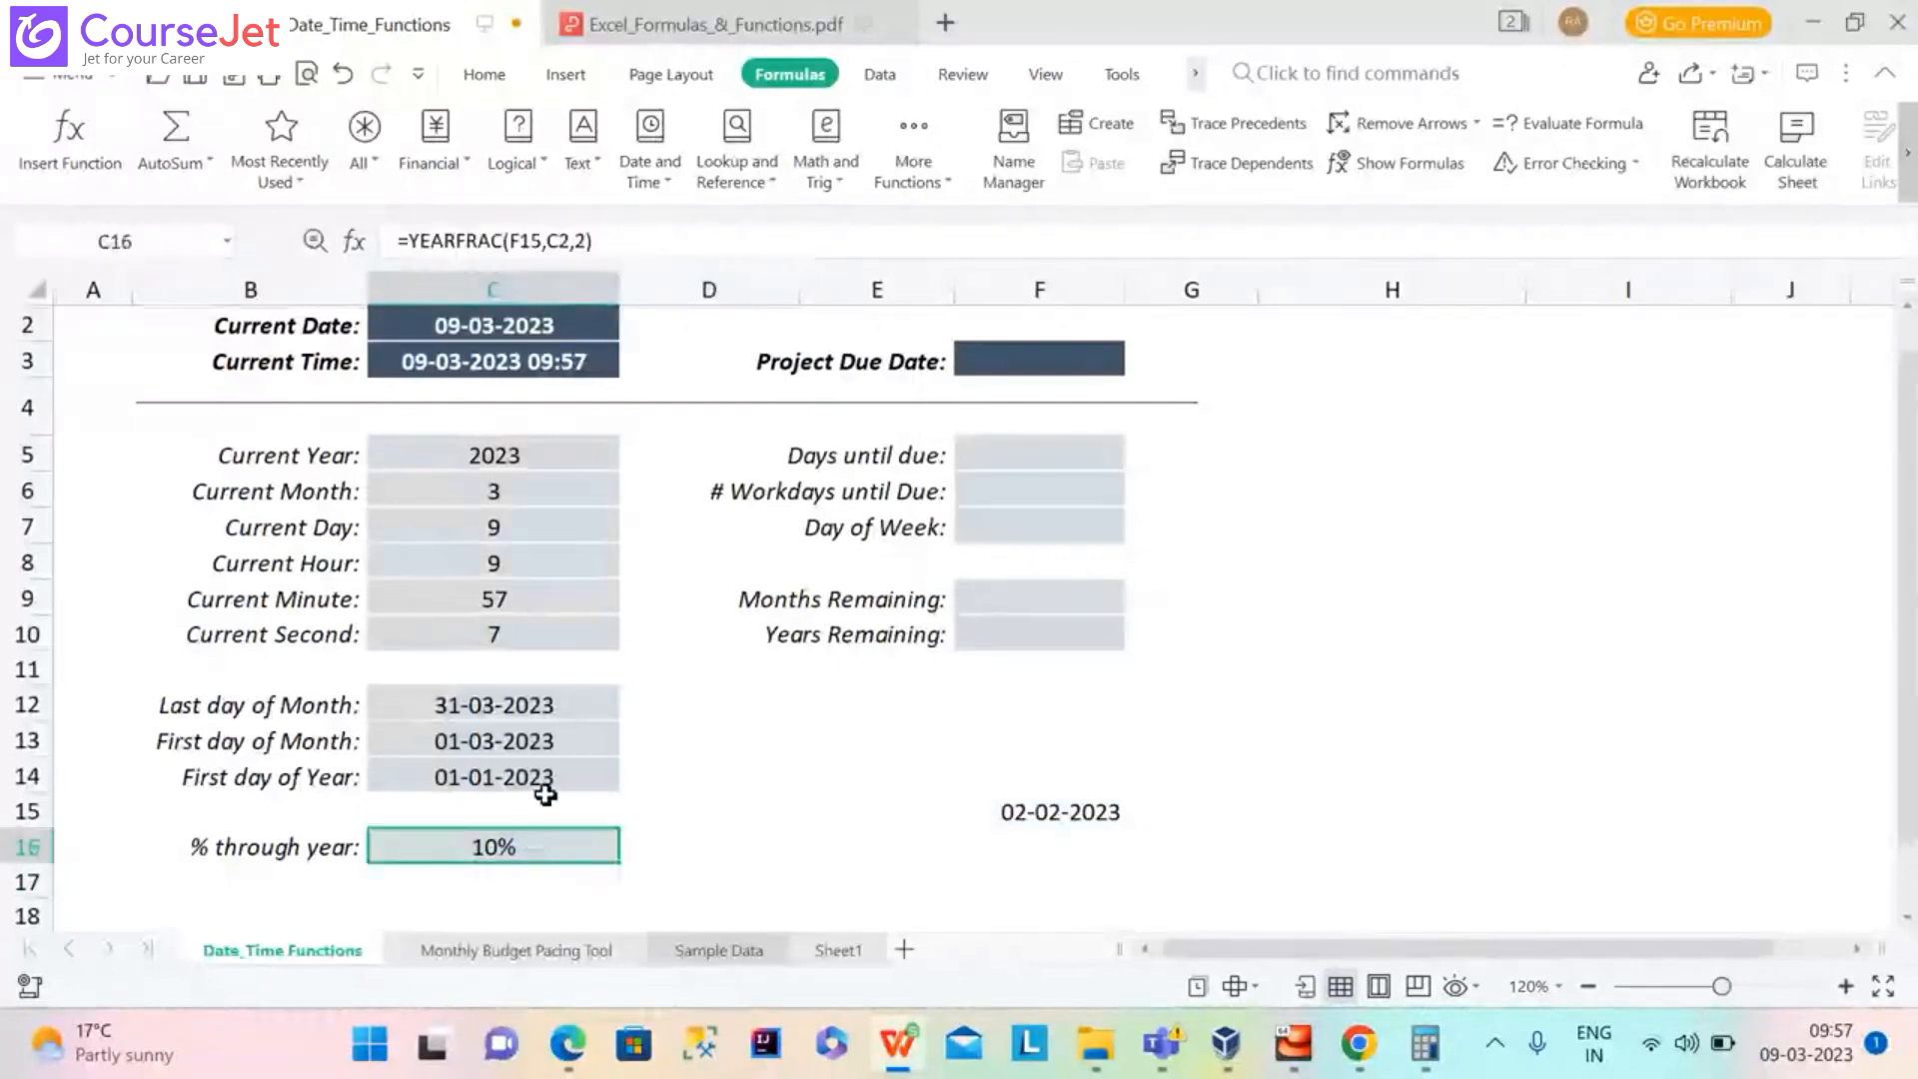
pyautogui.click(585, 236)
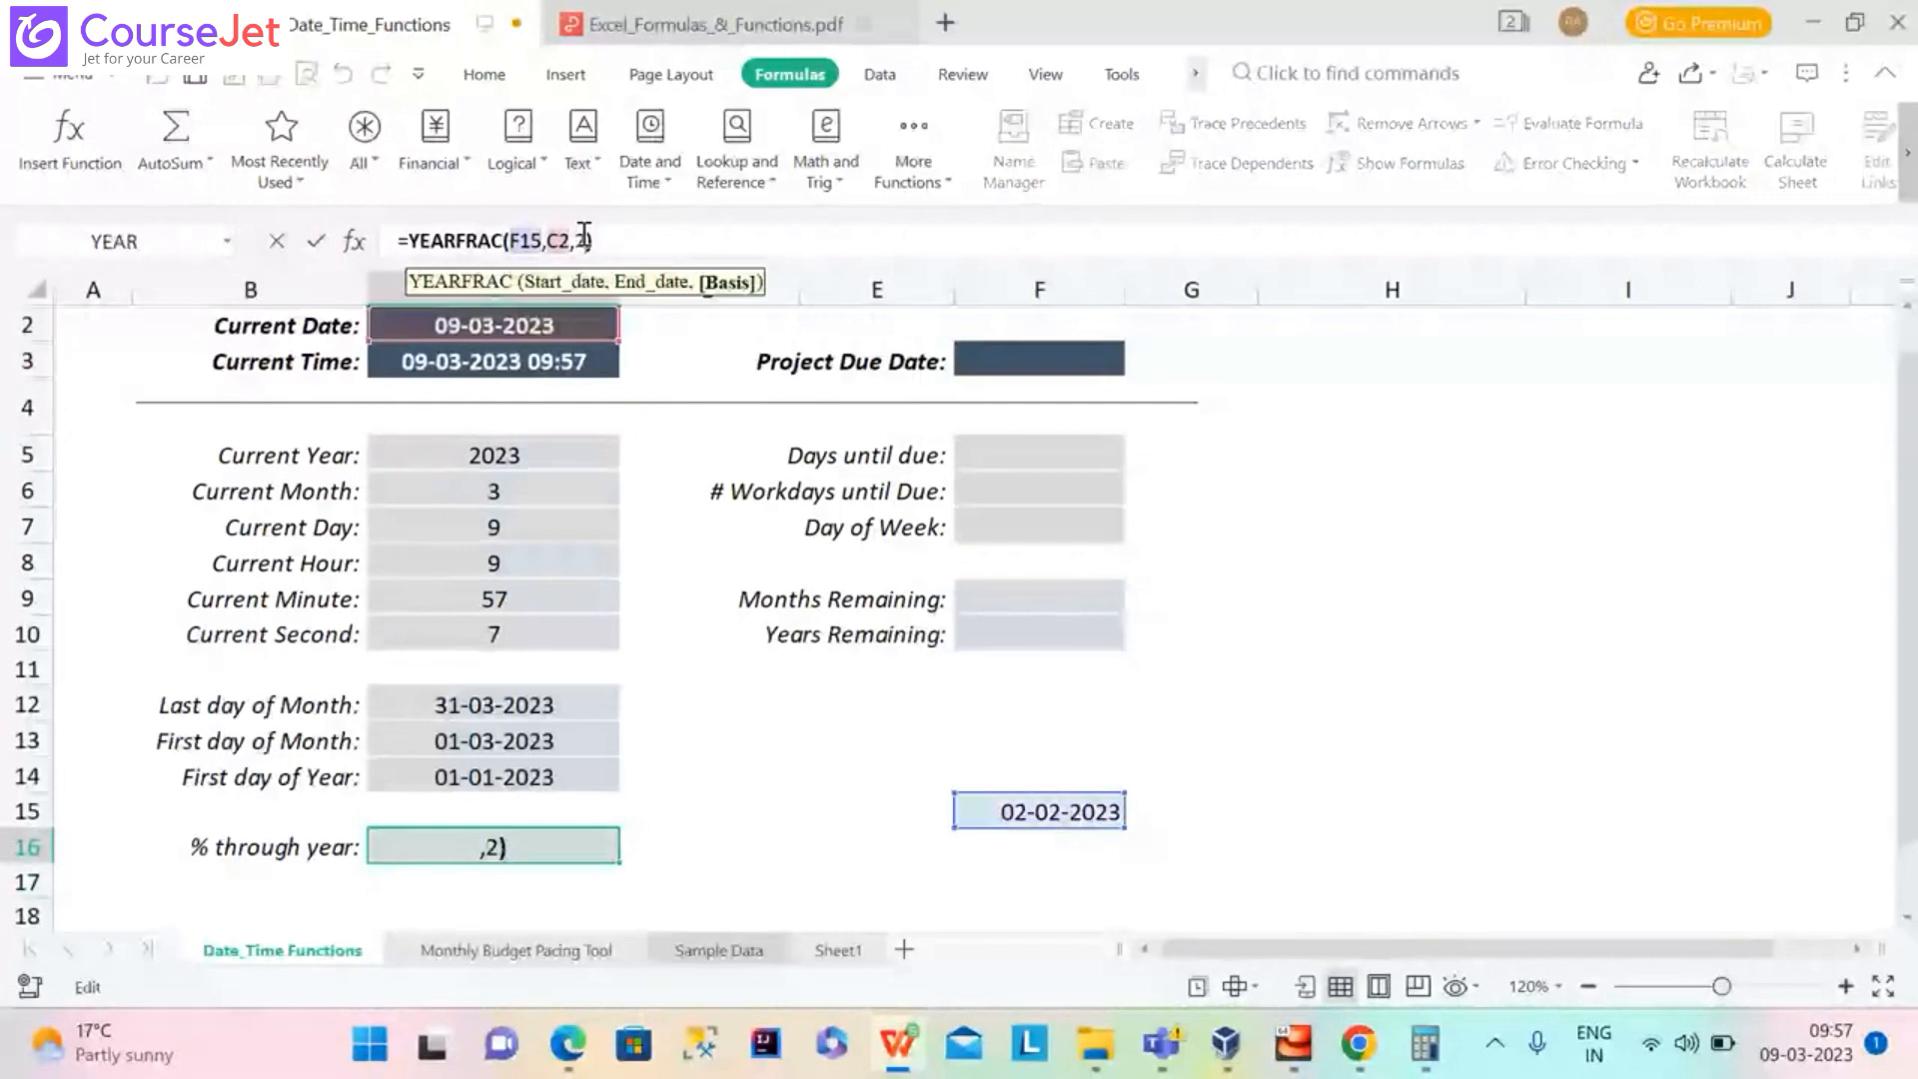
pyautogui.press('BackSpace')
pyautogui.write('0')
pyautogui.press('Return')
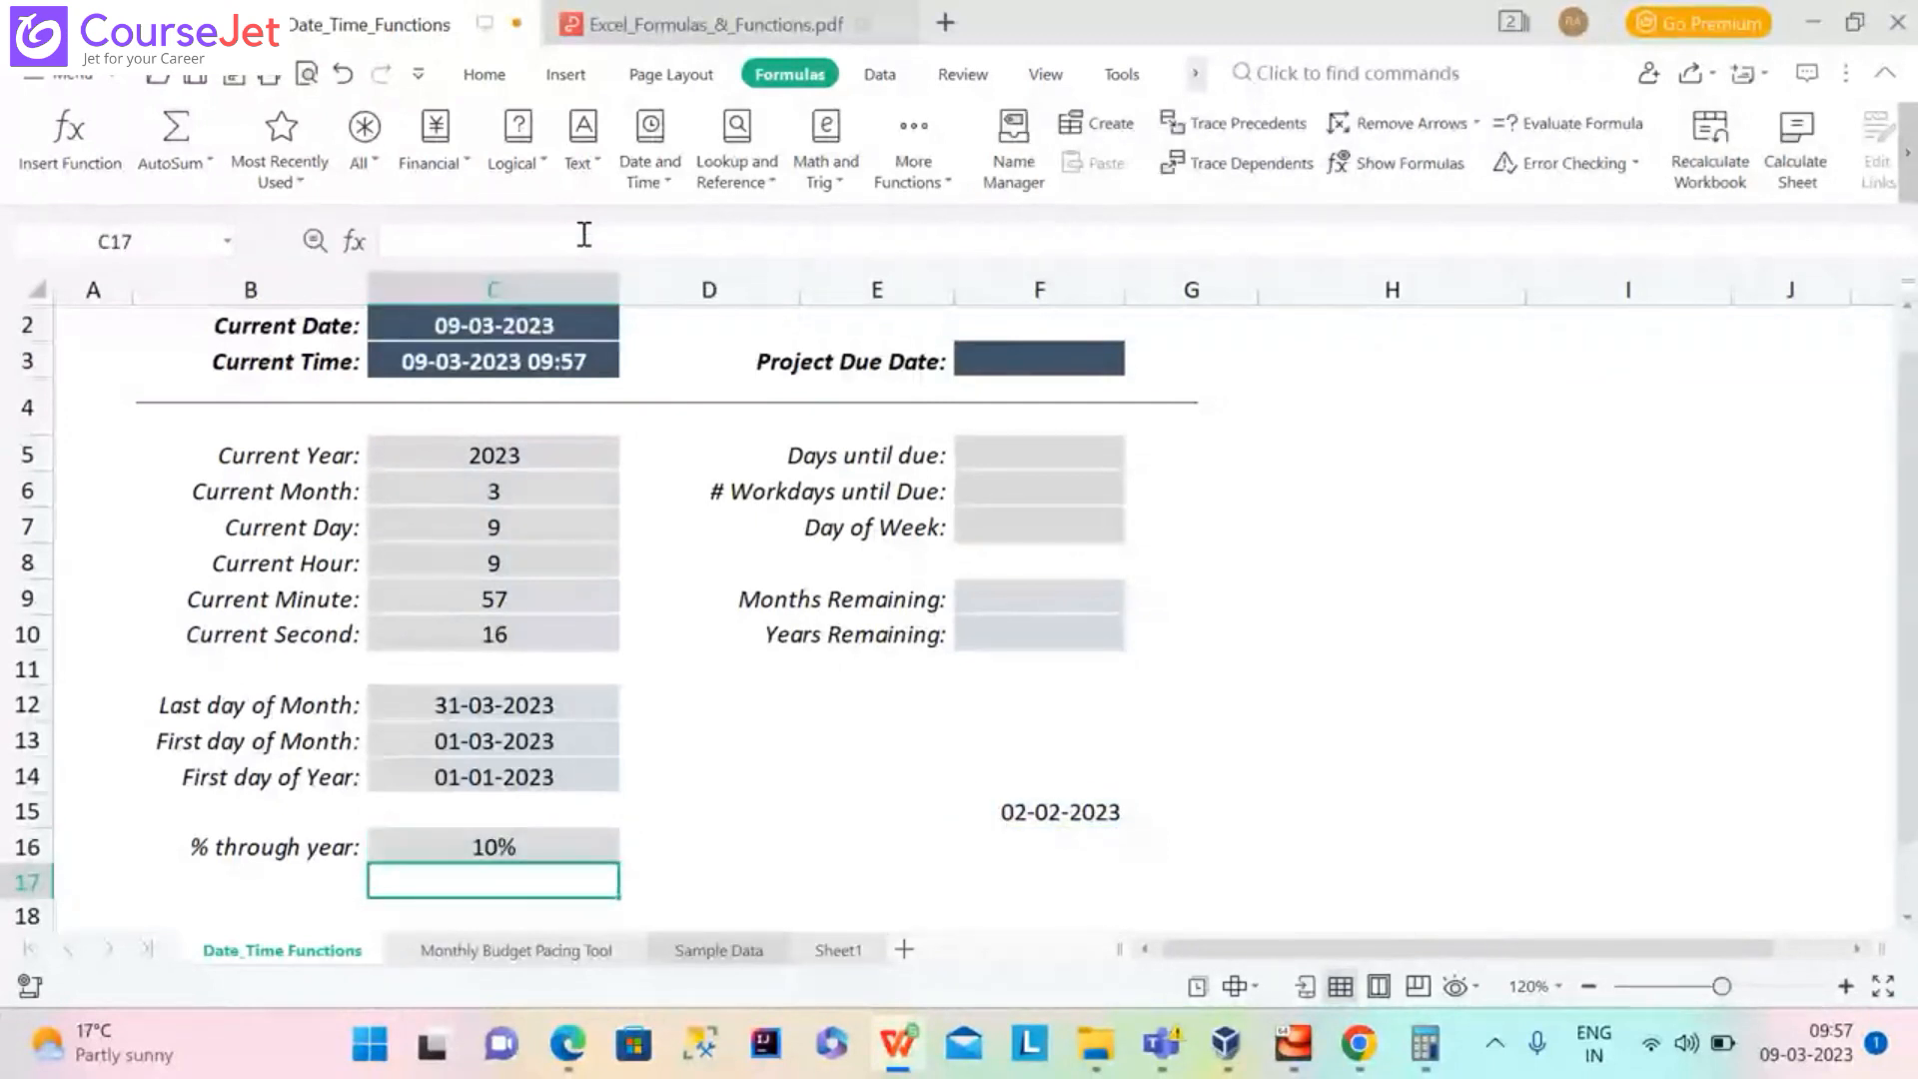
# Change the start date argument of the YEARFRAC formula in C16 to the first day of the year in C14
pyautogui.click(497, 850)
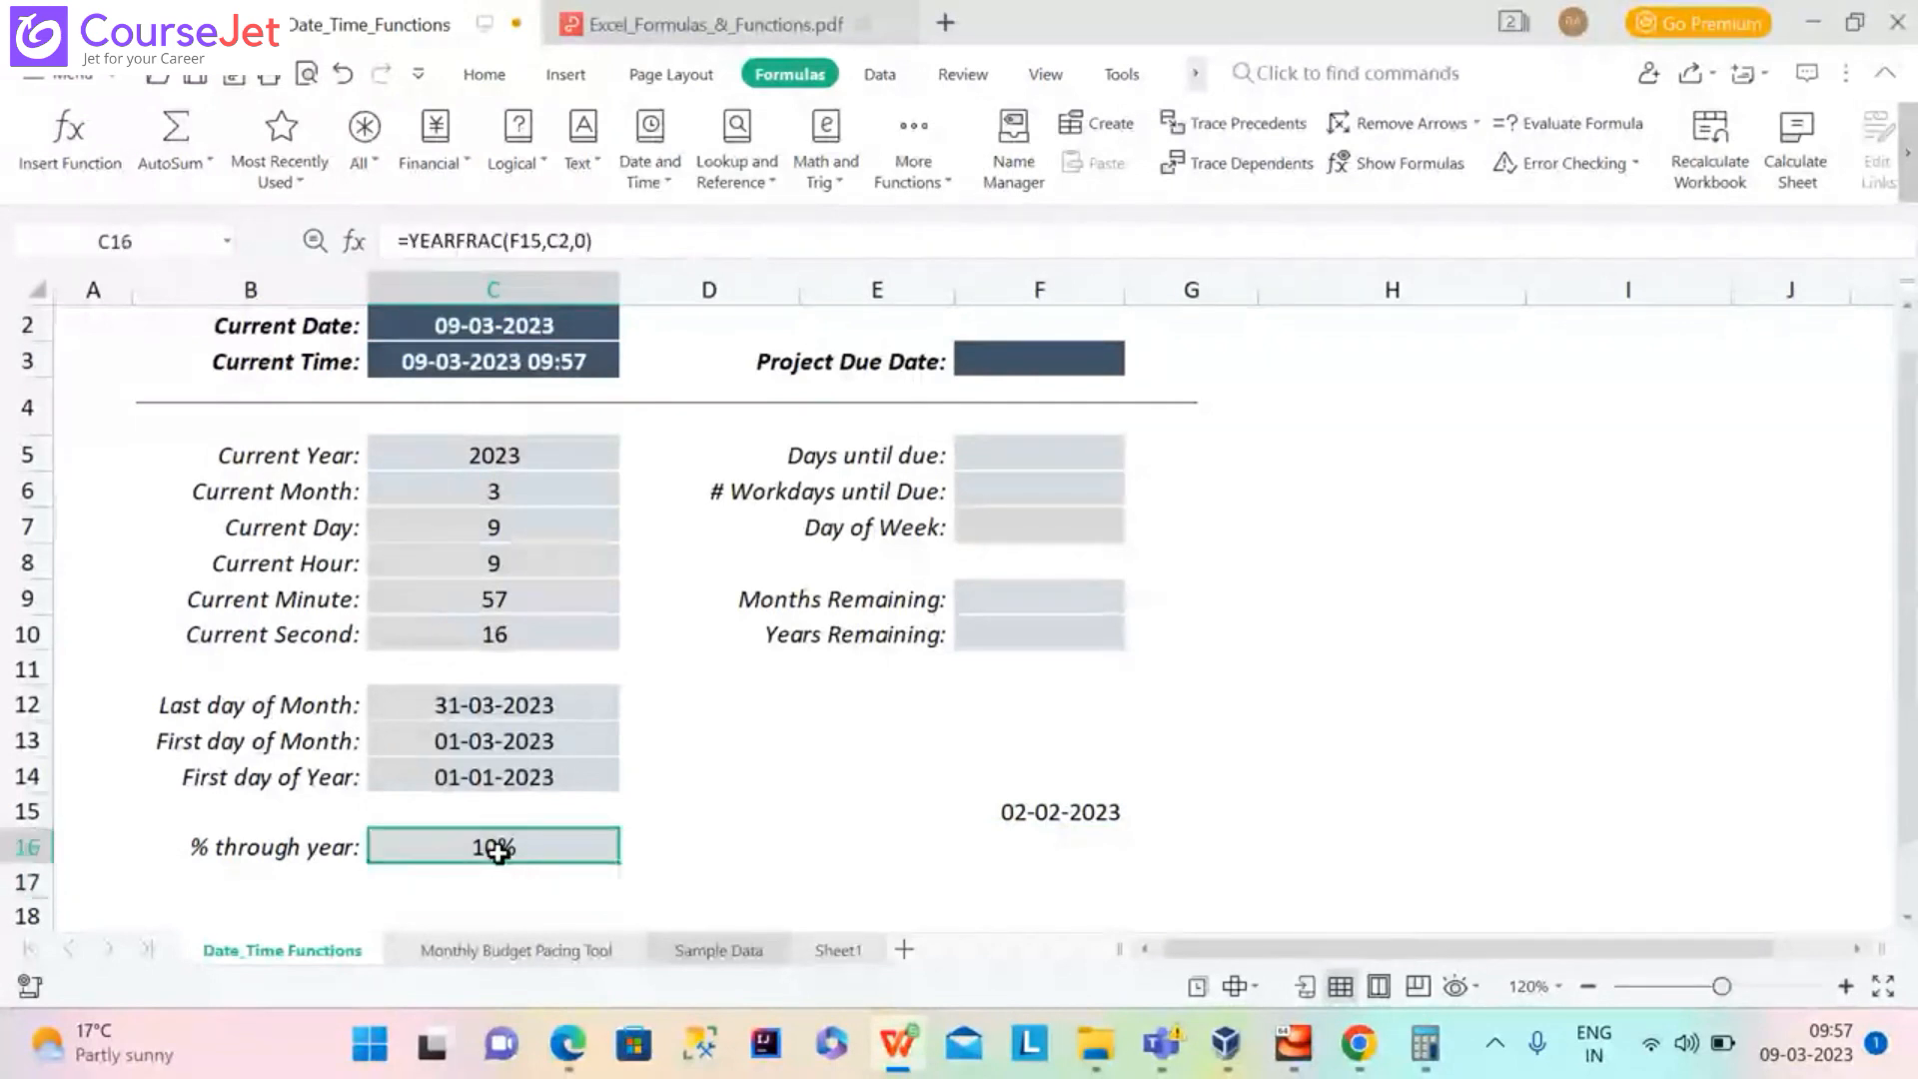
pyautogui.click(533, 241)
pyautogui.press('BackSpace')
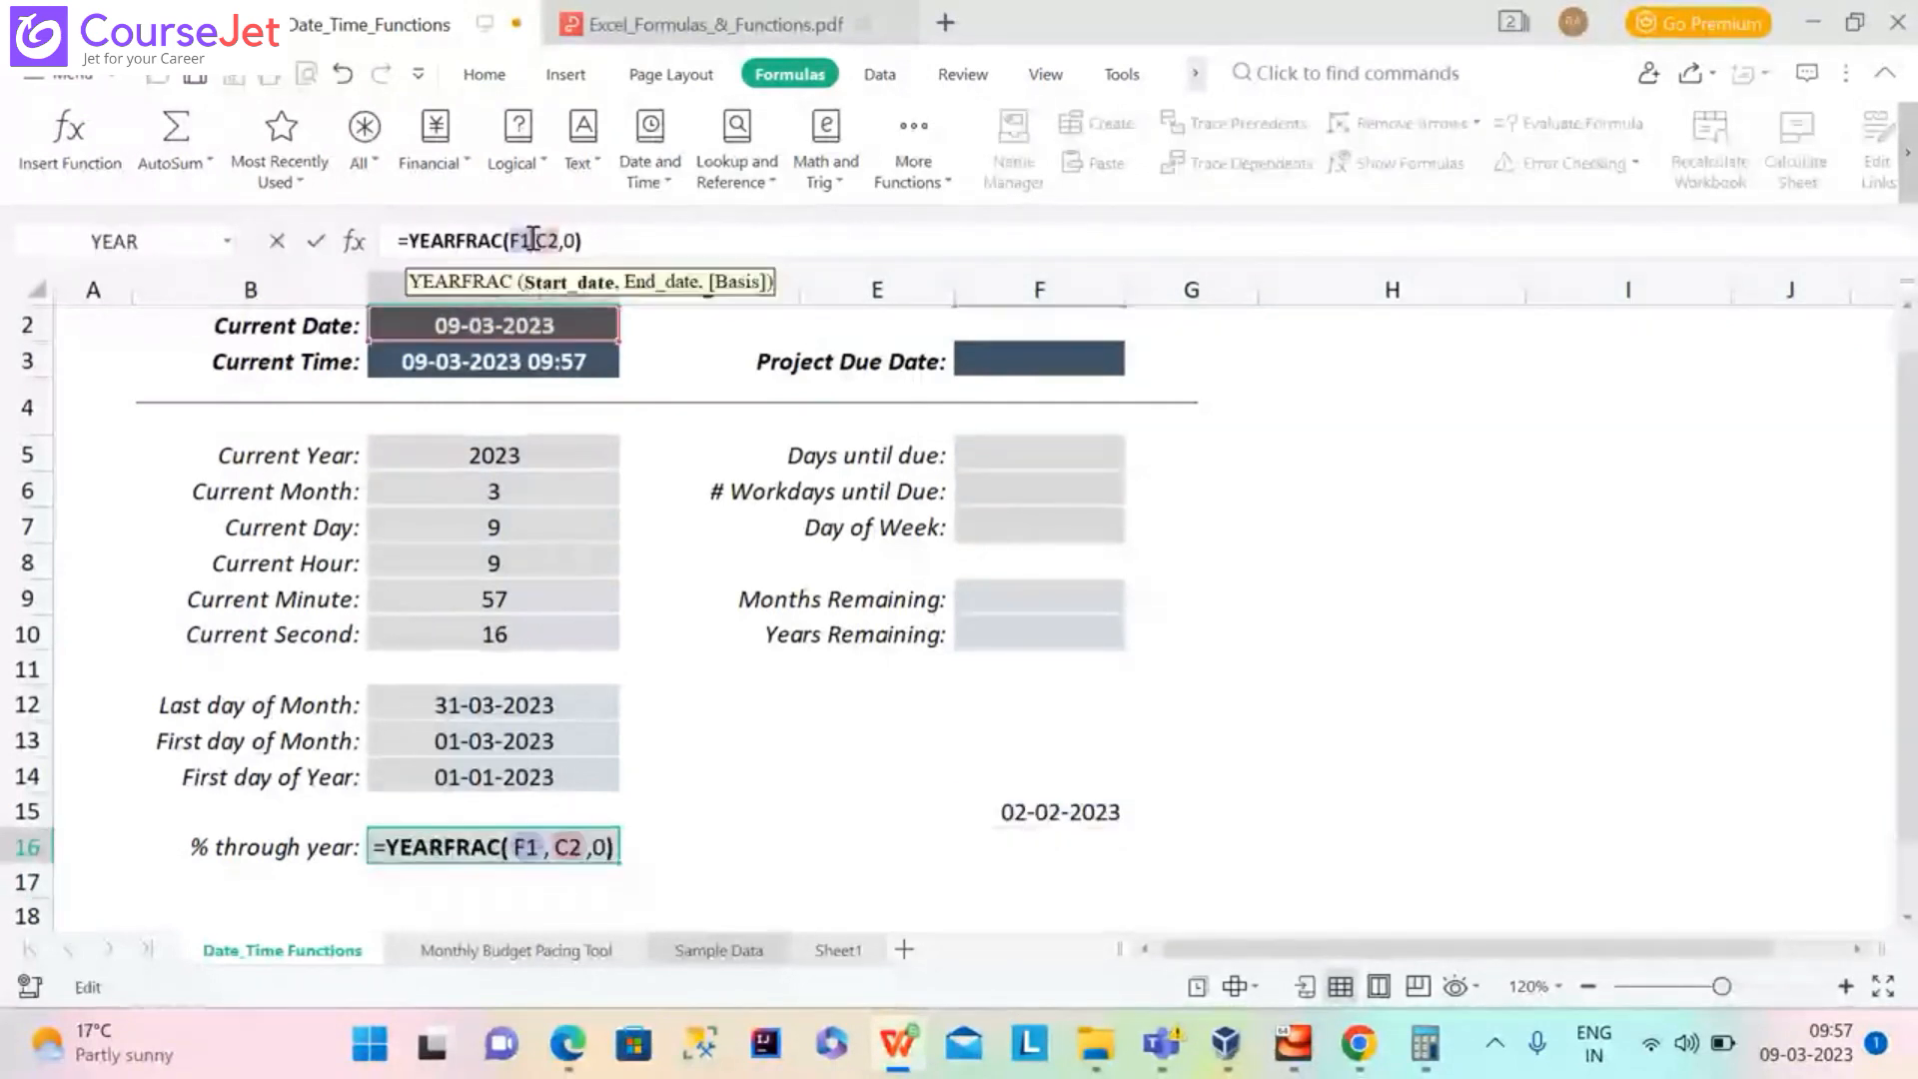
pyautogui.press('BackSpace')
pyautogui.press('BackSpace')
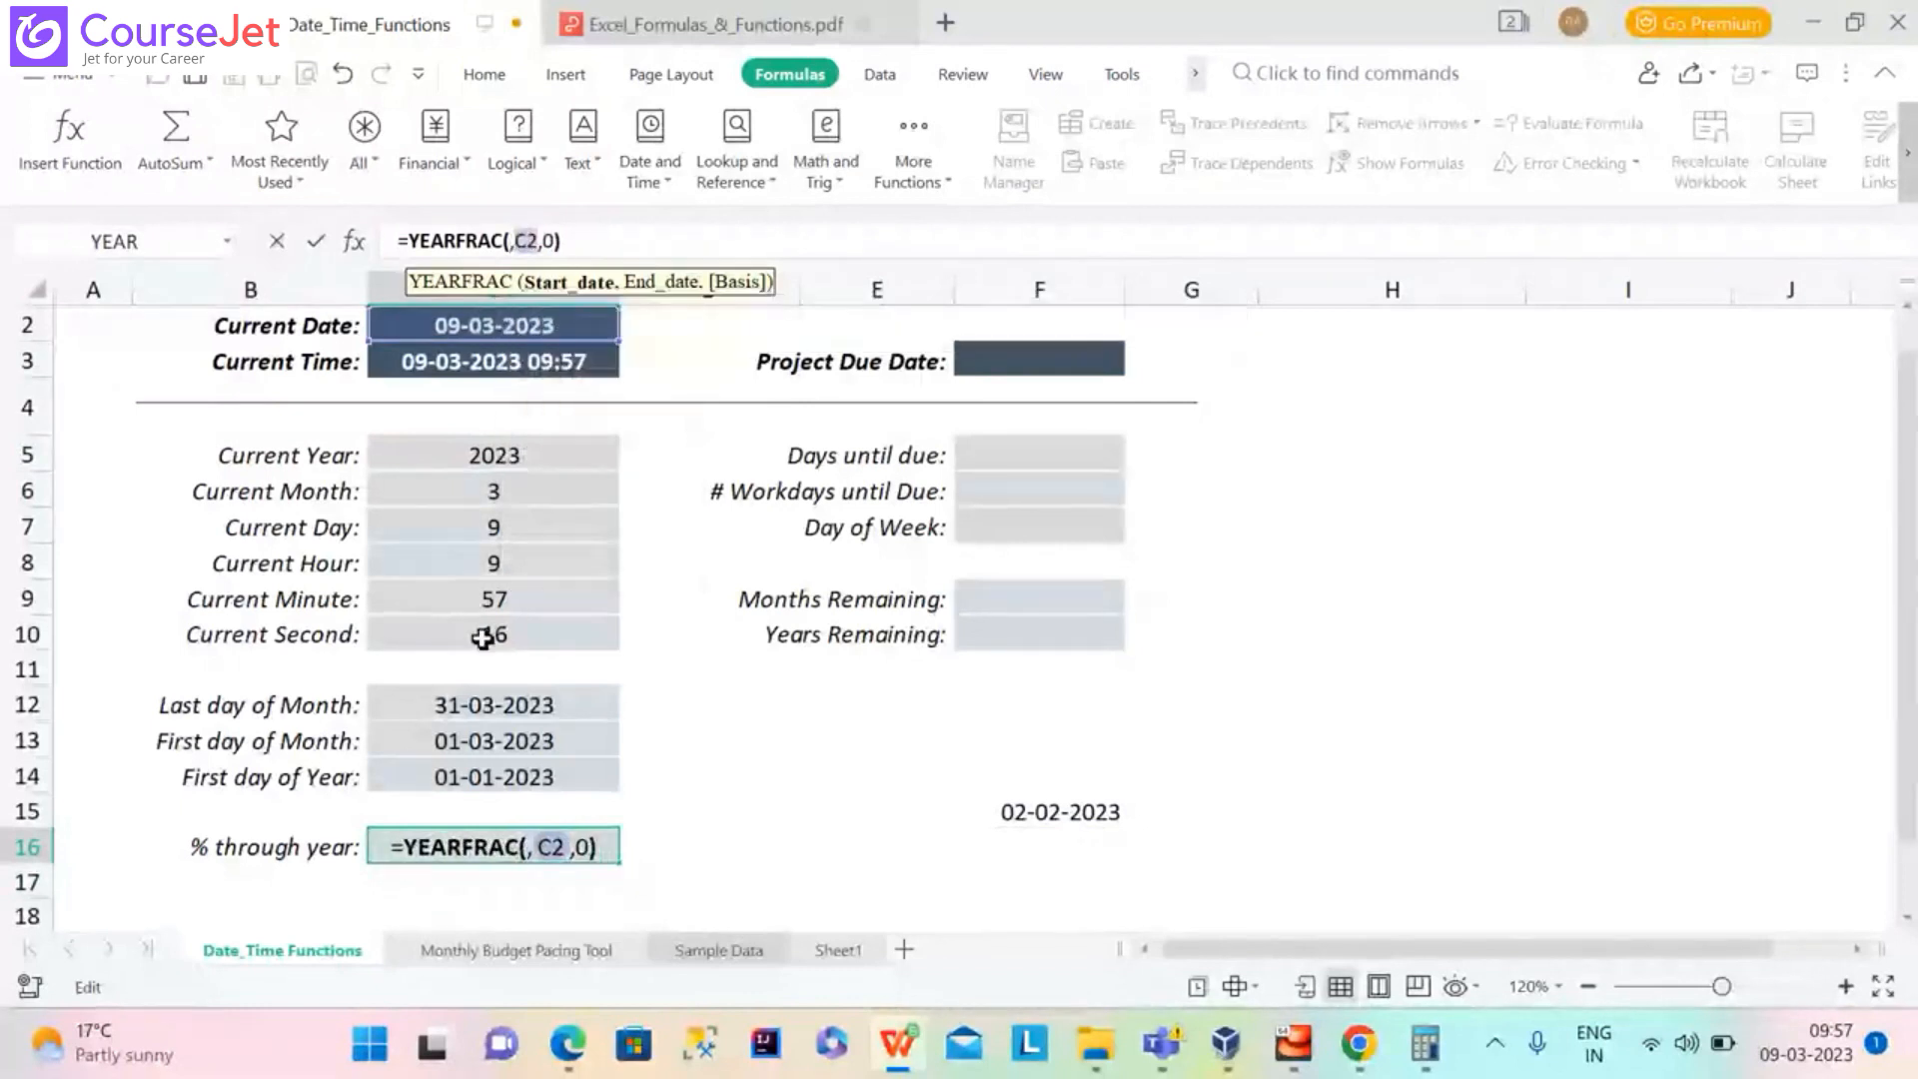
pyautogui.click(489, 778)
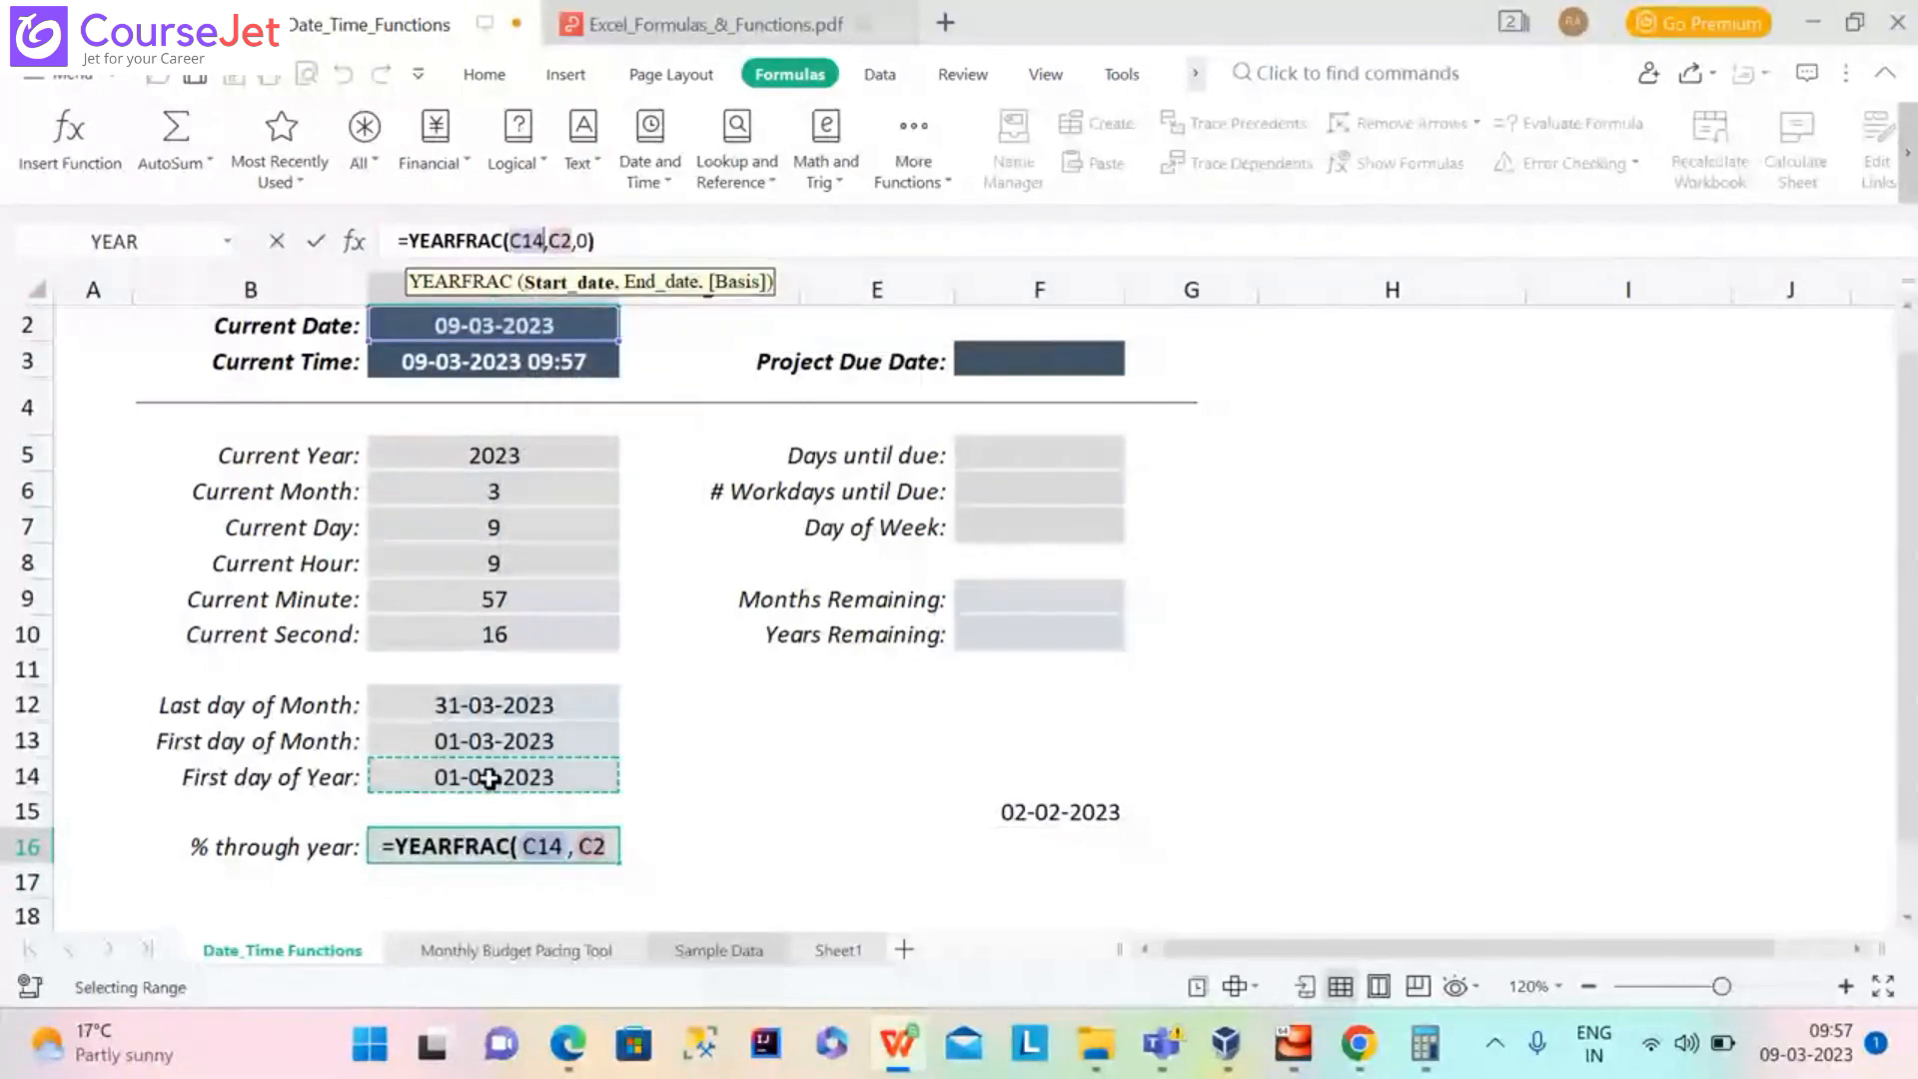
pyautogui.press('Return')
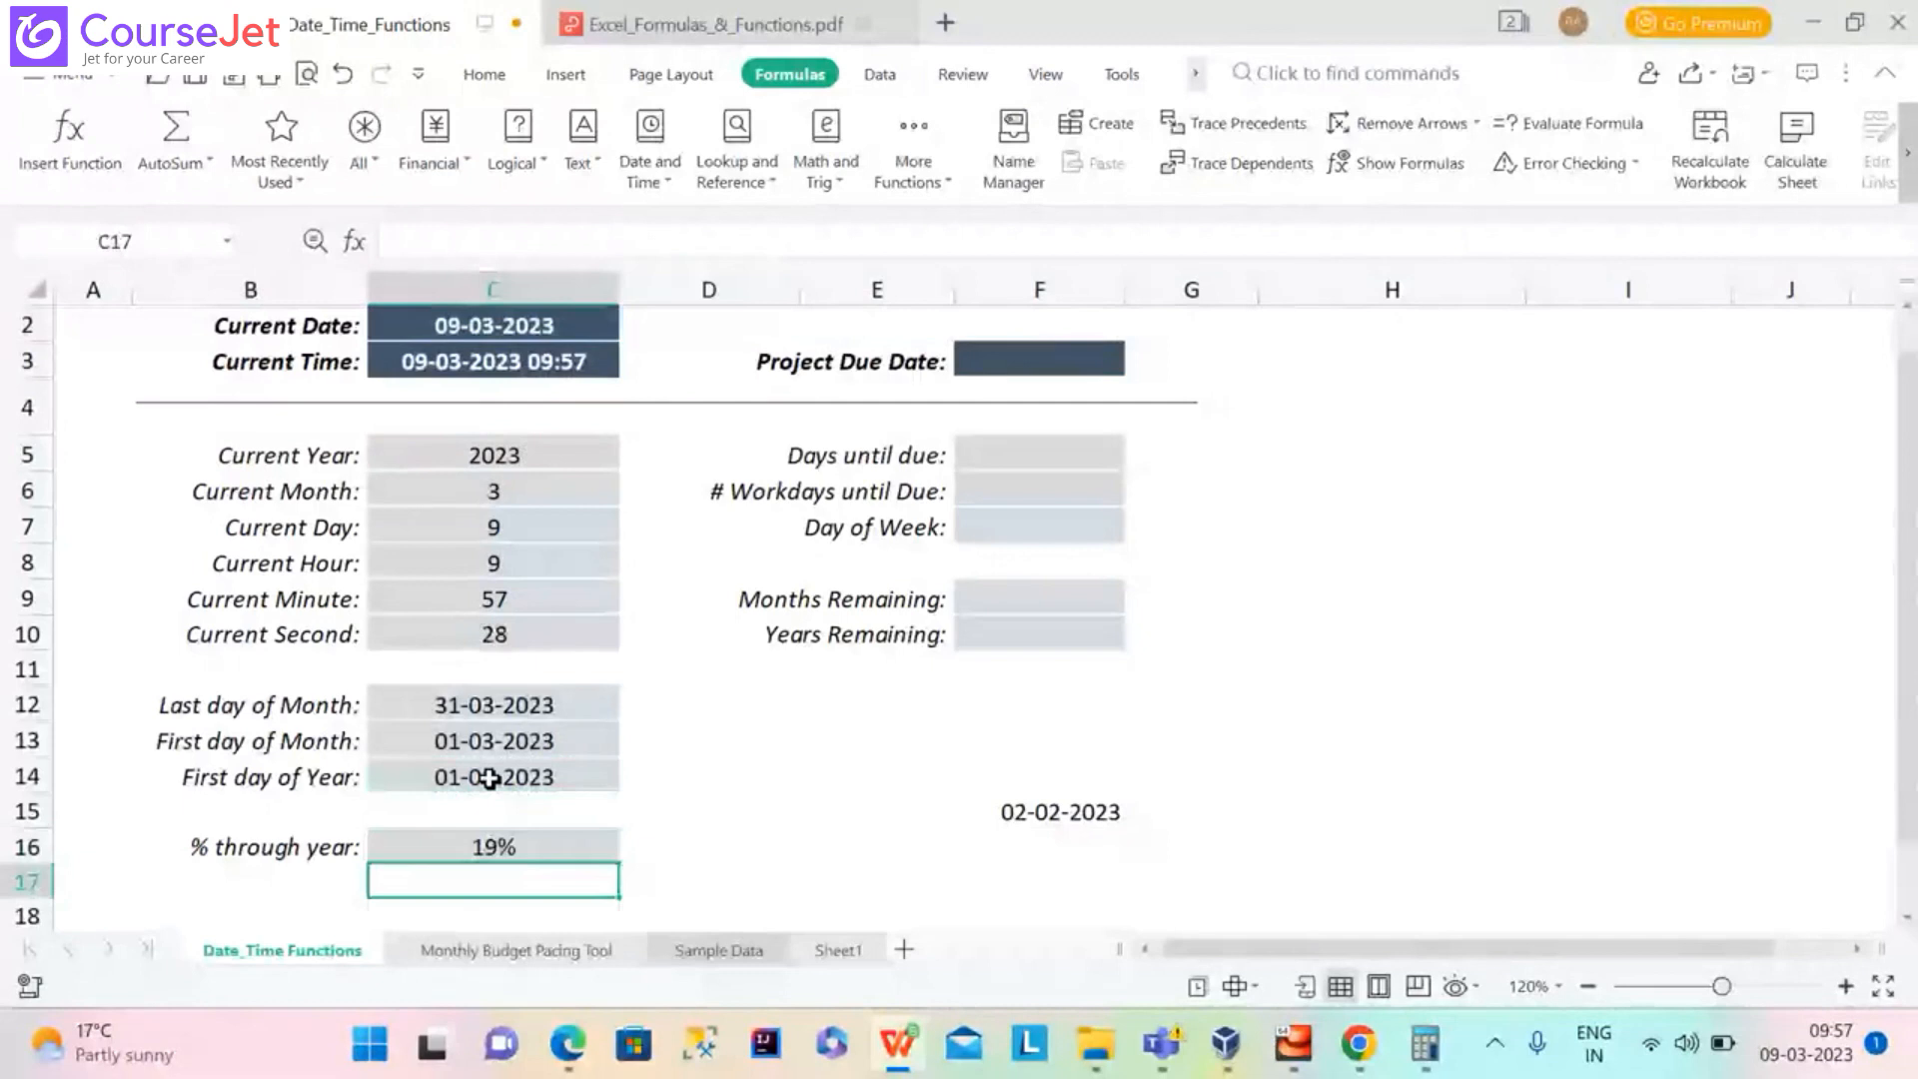
# Set the YEARFRAC basis in C16 to 1, giving =YEARFRAC(C14,C2,1)
pyautogui.click(587, 837)
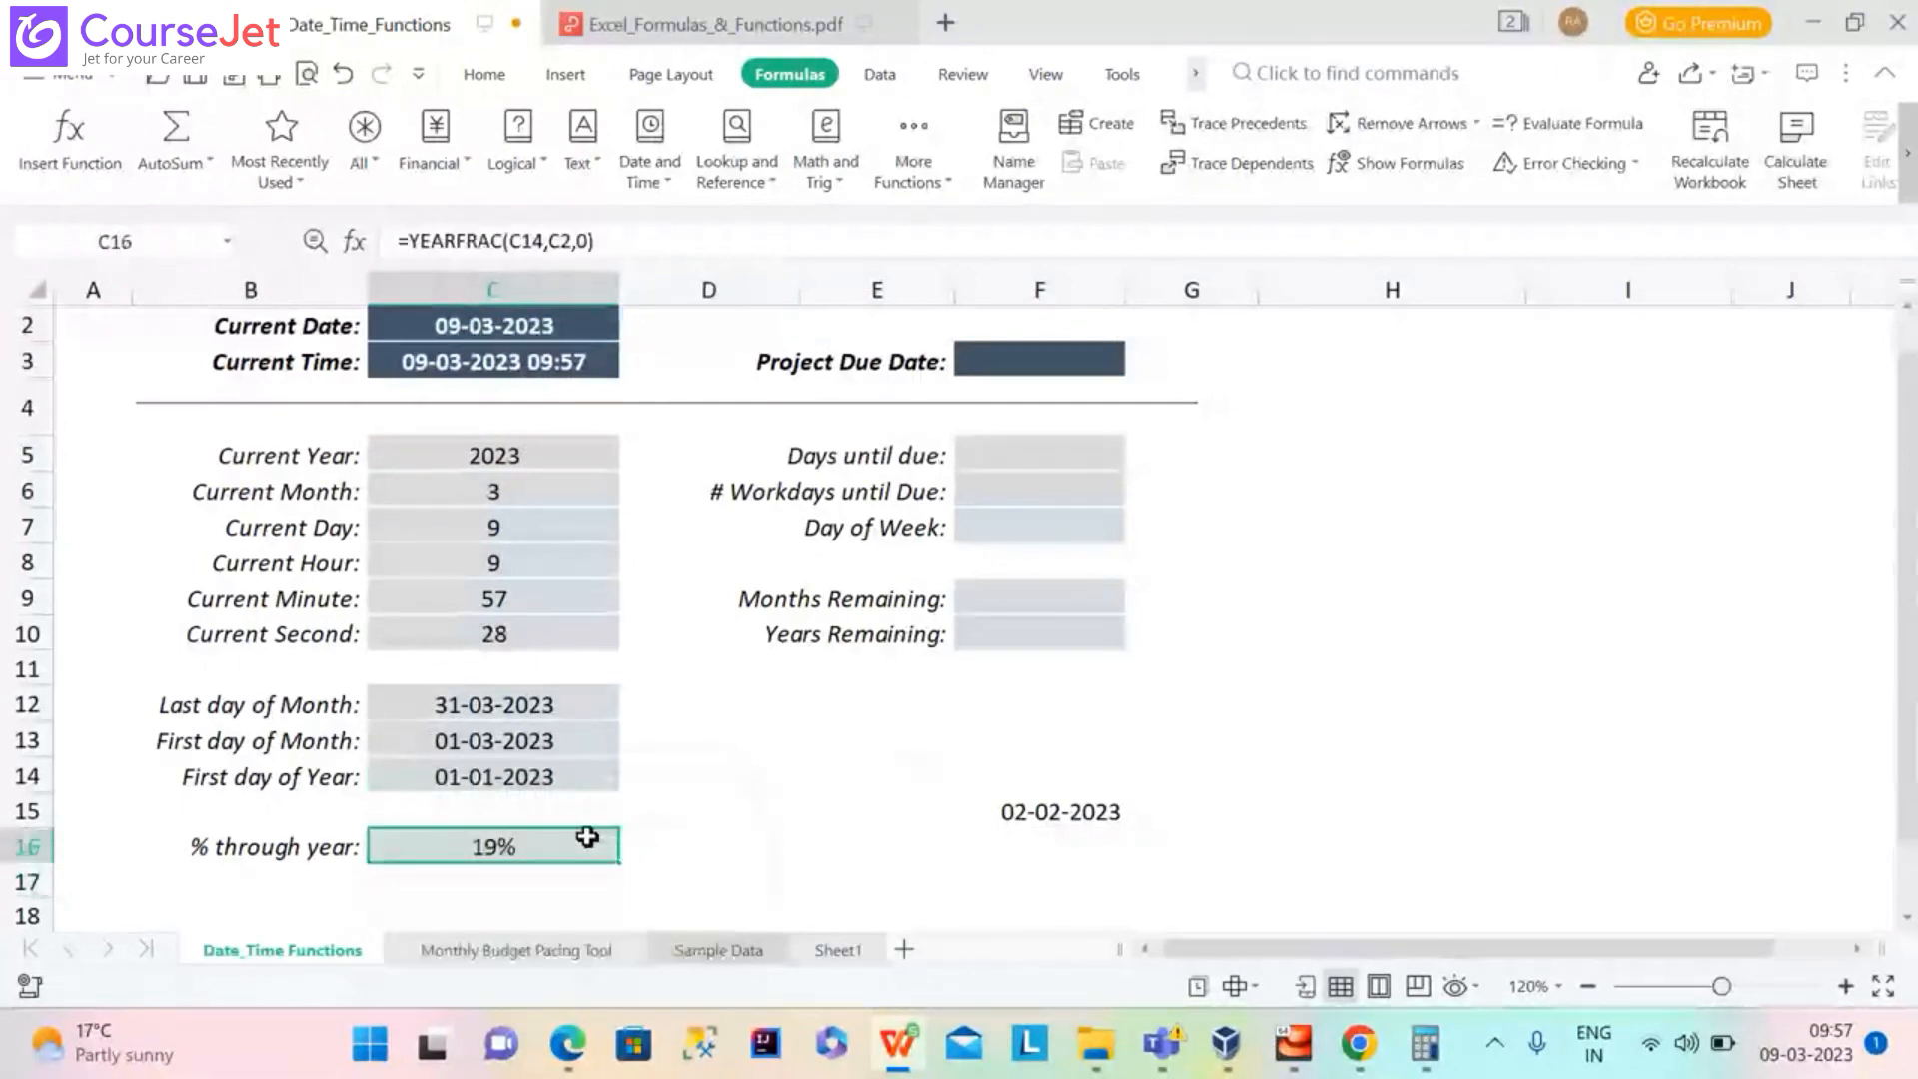
pyautogui.click(589, 238)
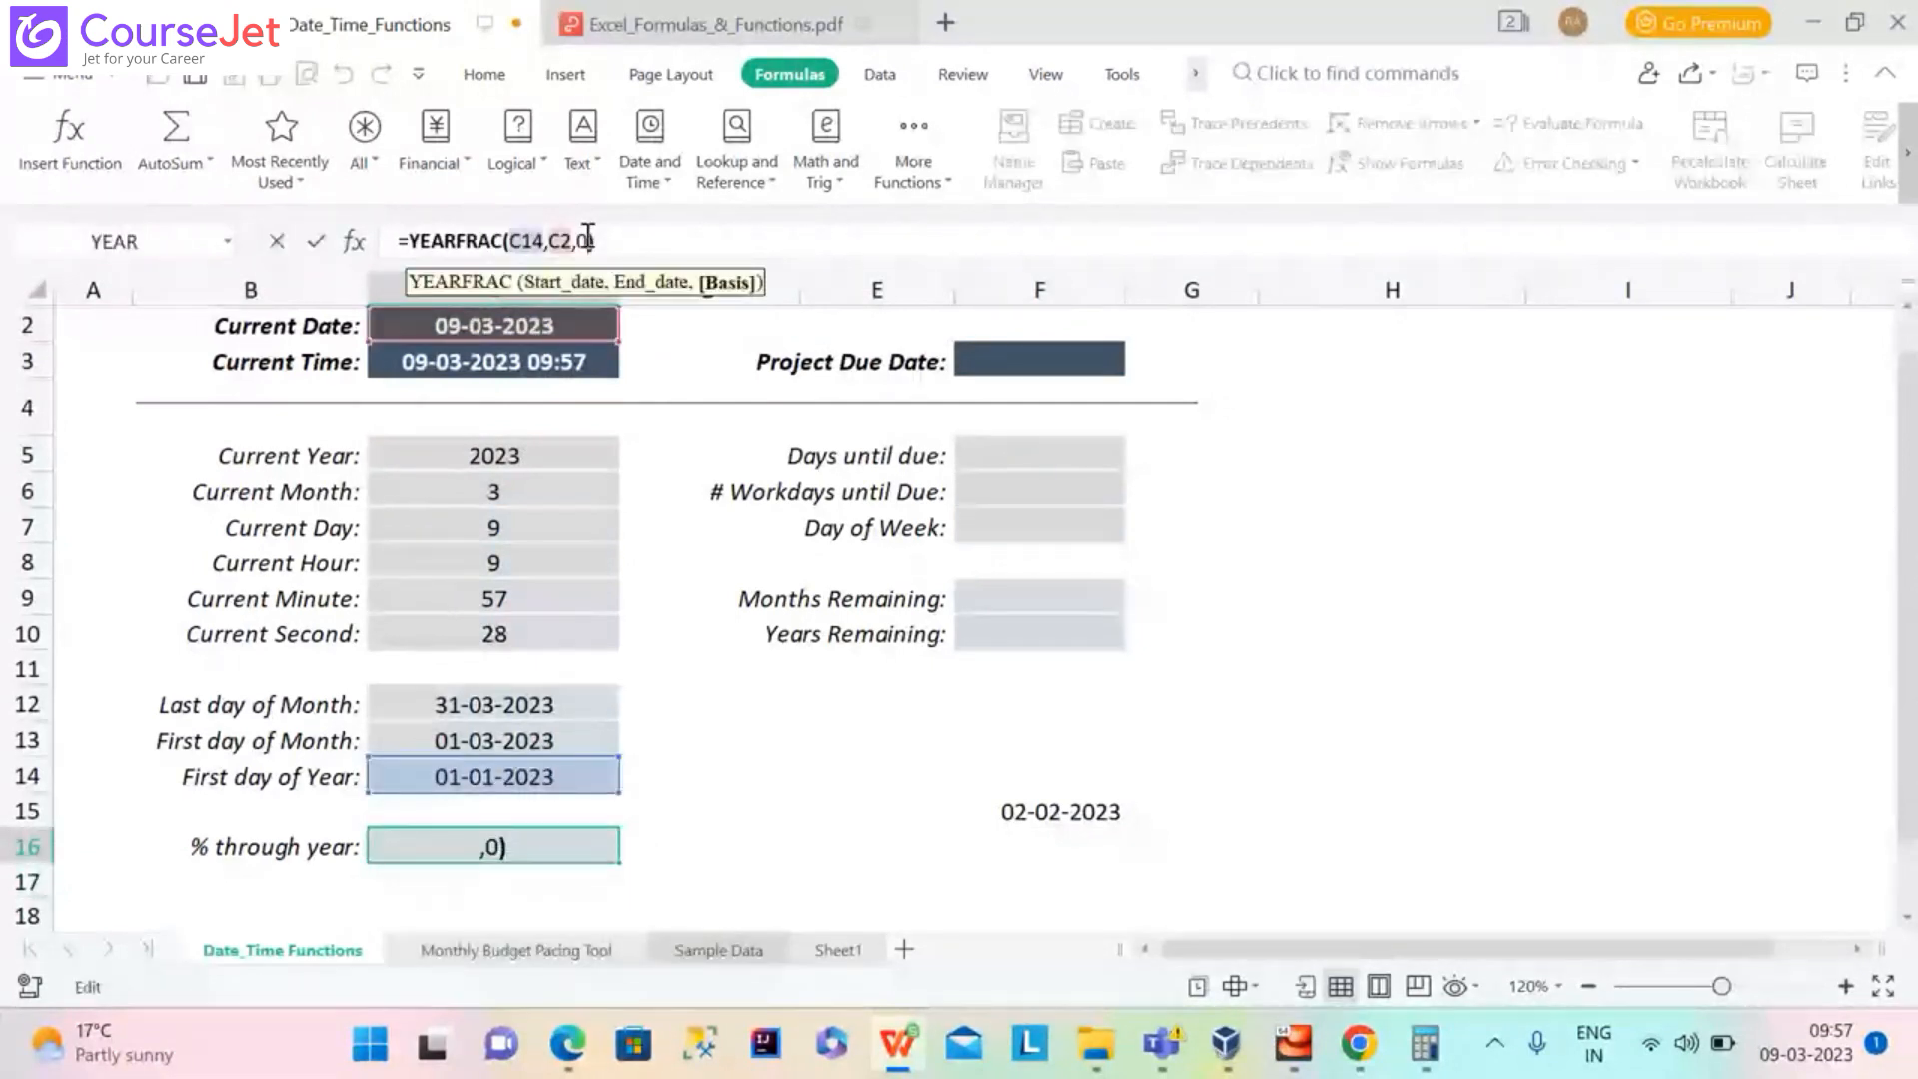
pyautogui.press('Return')
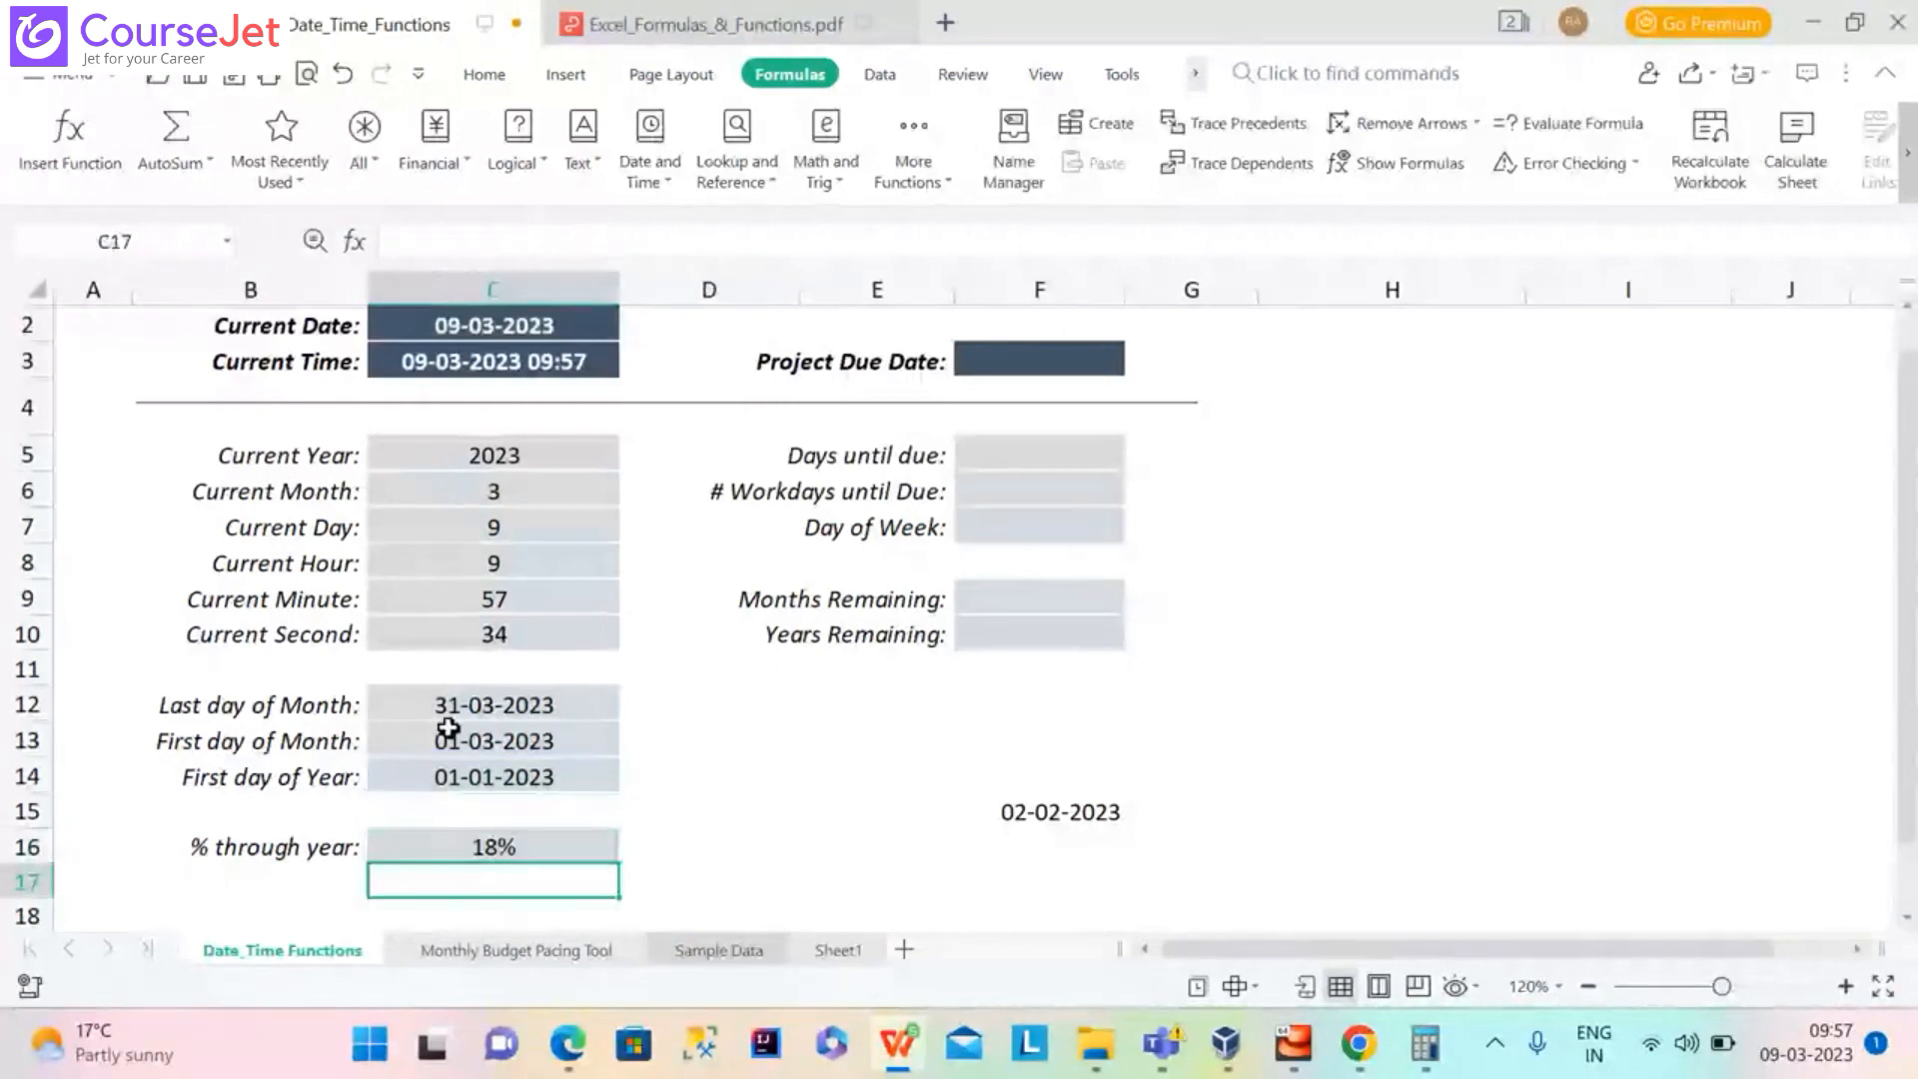
# View the percent-through-year formula in C16 with Evaluate Formula, and close the evaluation without running it
pyautogui.click(468, 847)
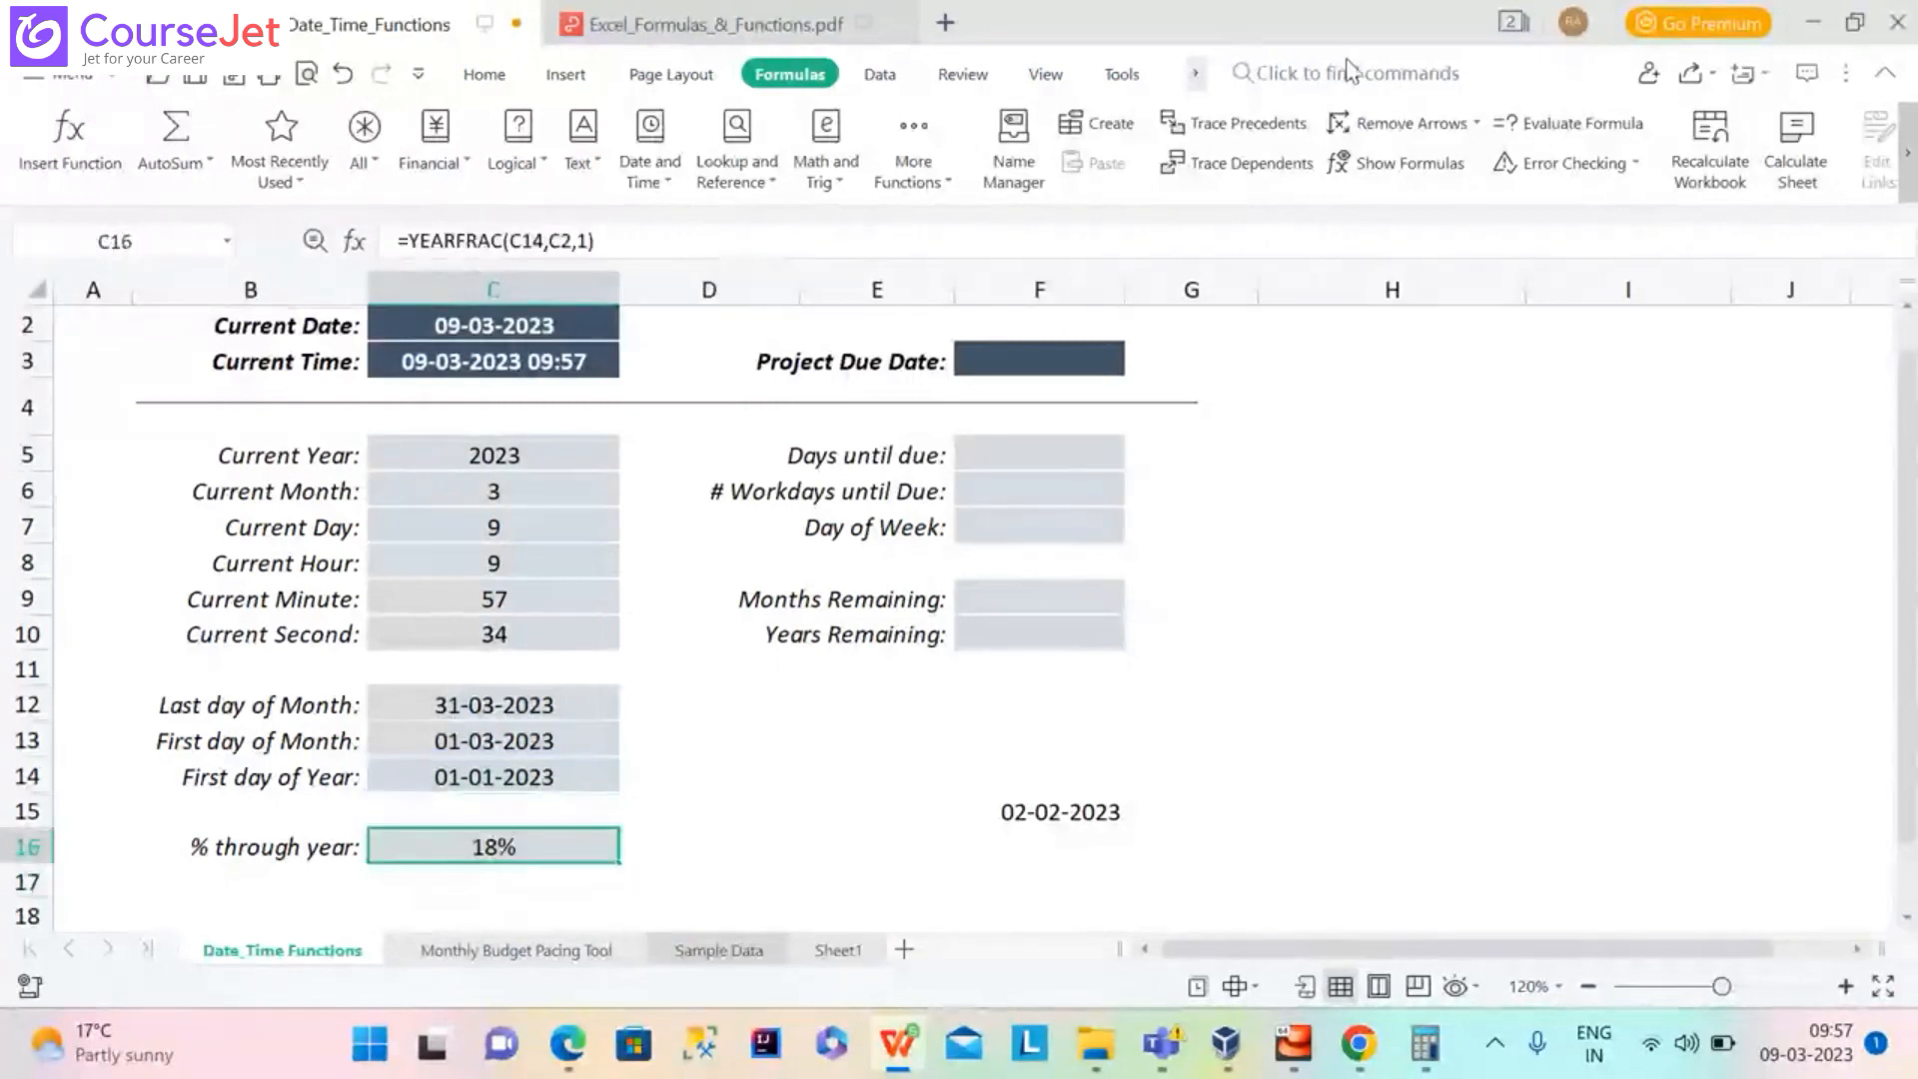
pyautogui.click(1567, 124)
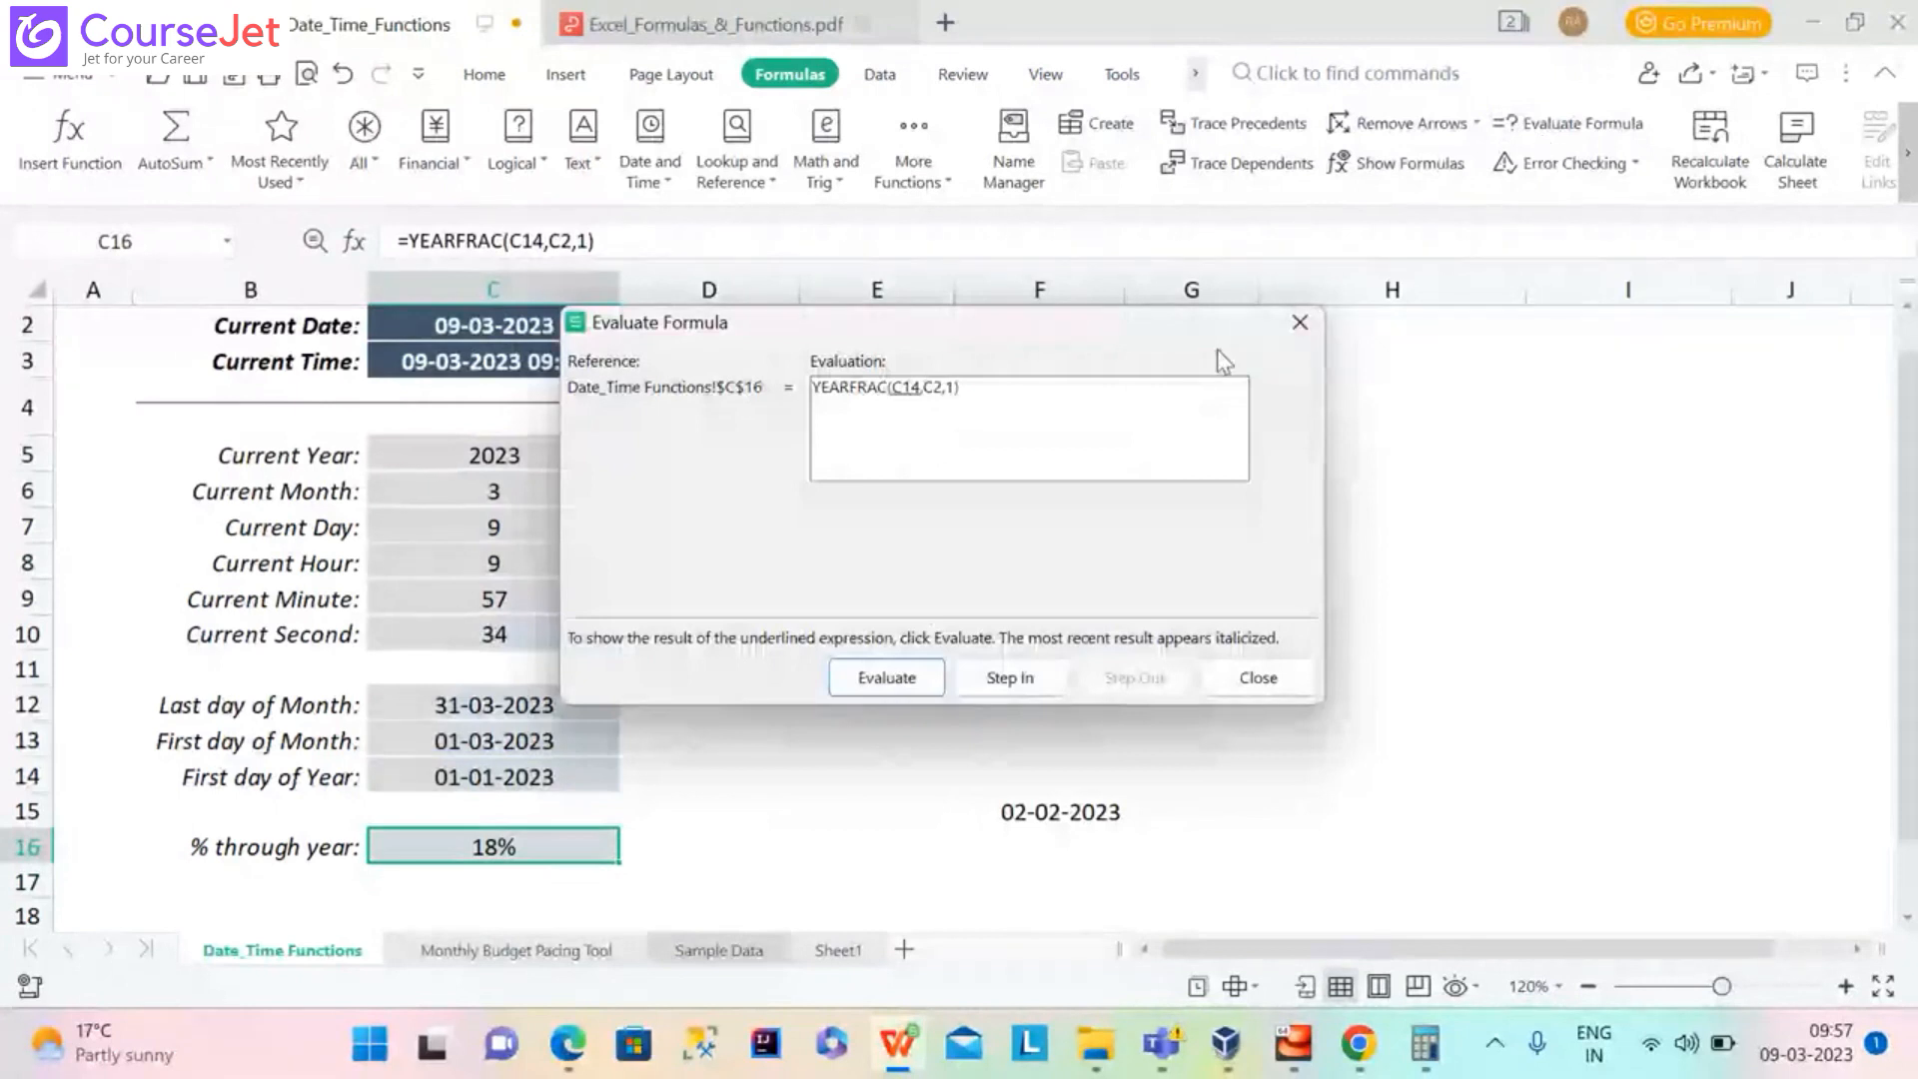
pyautogui.click(1308, 316)
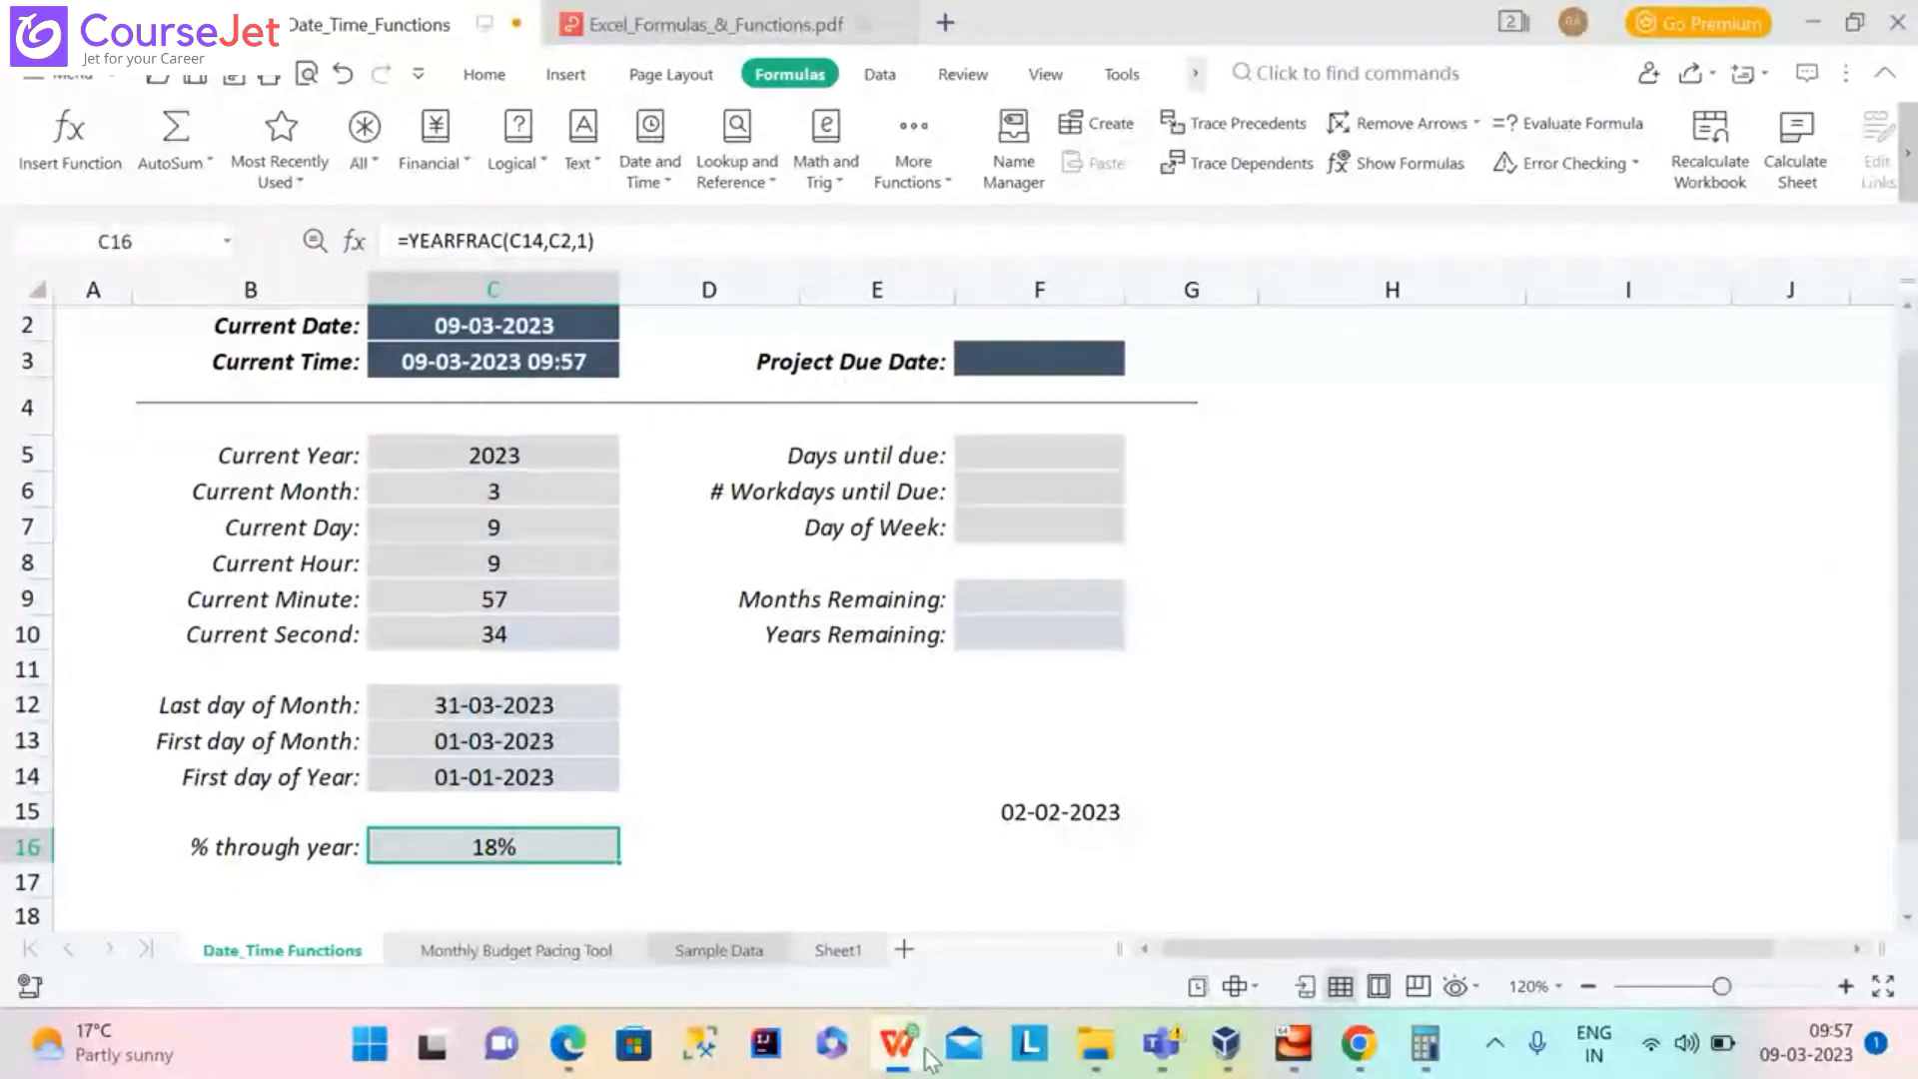
# Switch to Excel_Formulas_&_Functions.pdf and advance from the YEARFRAC page to the WEEKDAY page to read it
pyautogui.moveTo(929, 1057)
pyautogui.click(992, 886)
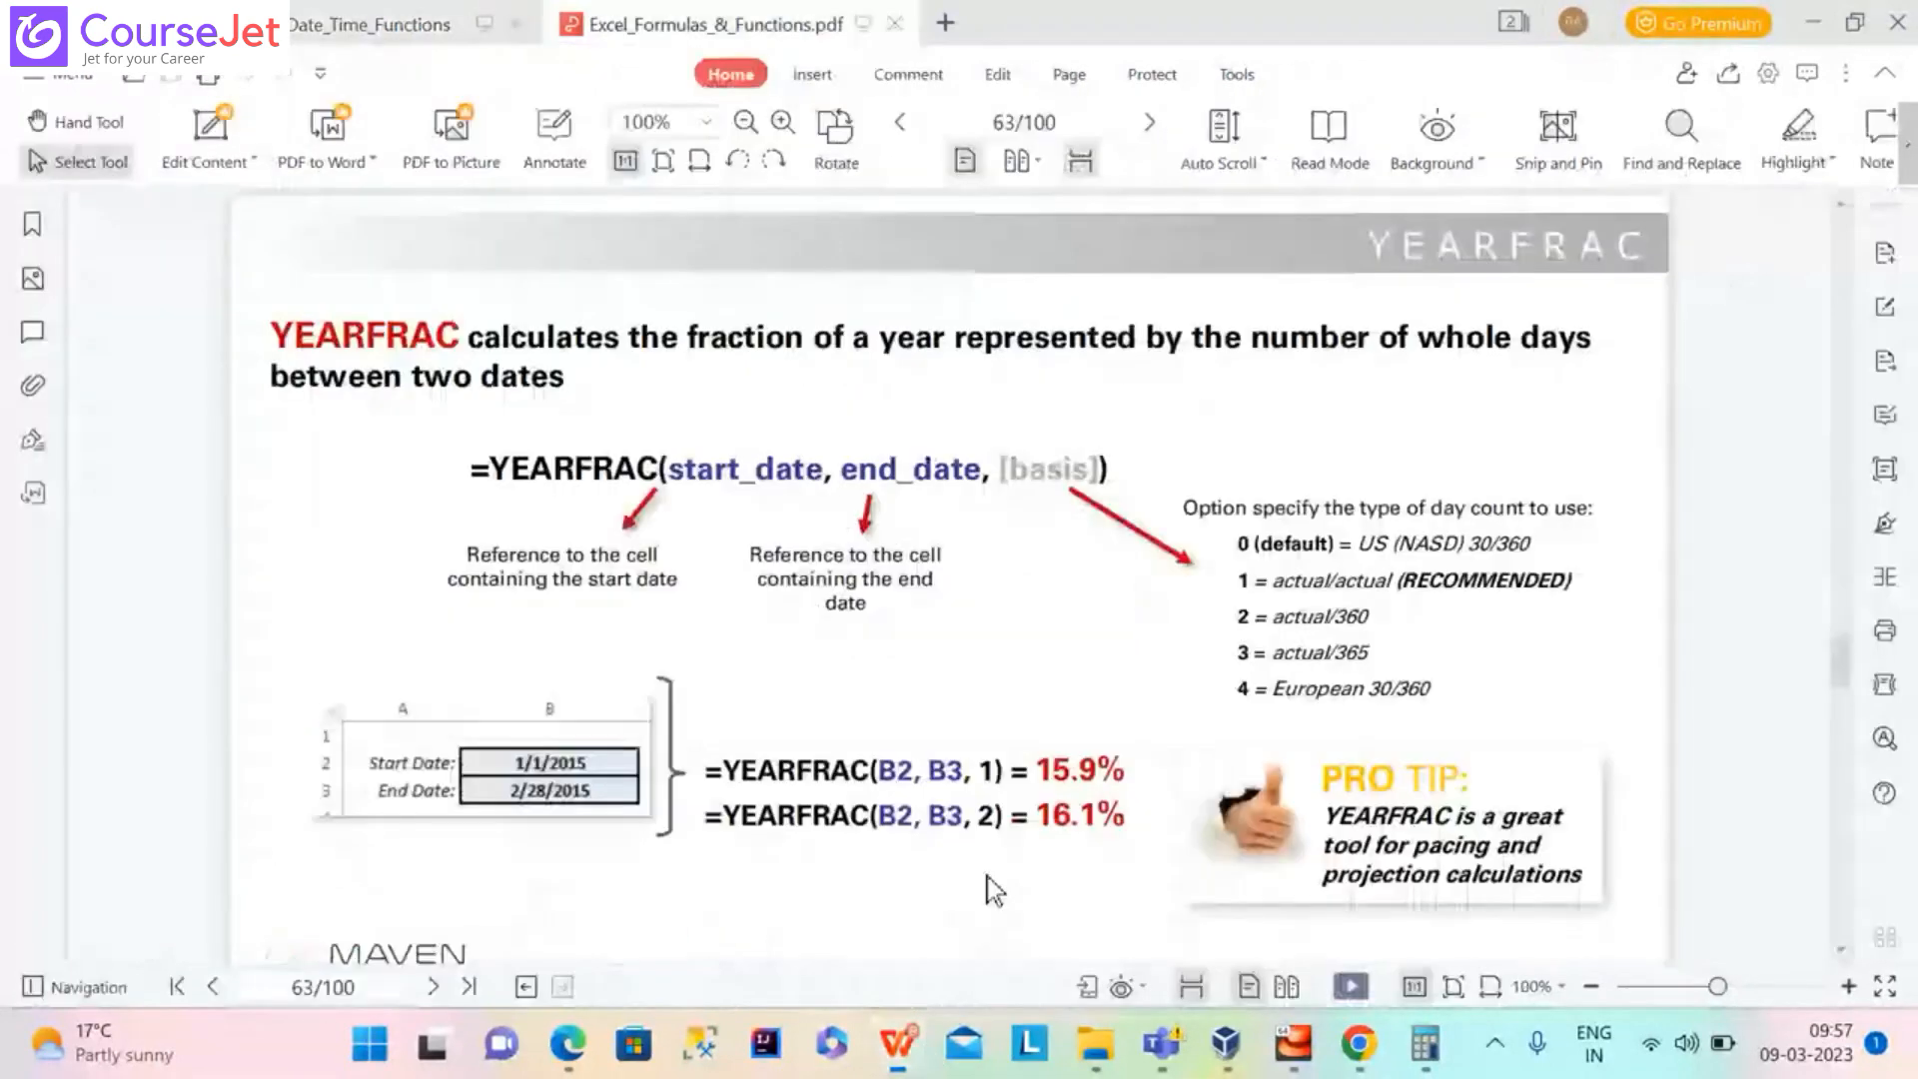
pyautogui.click(436, 987)
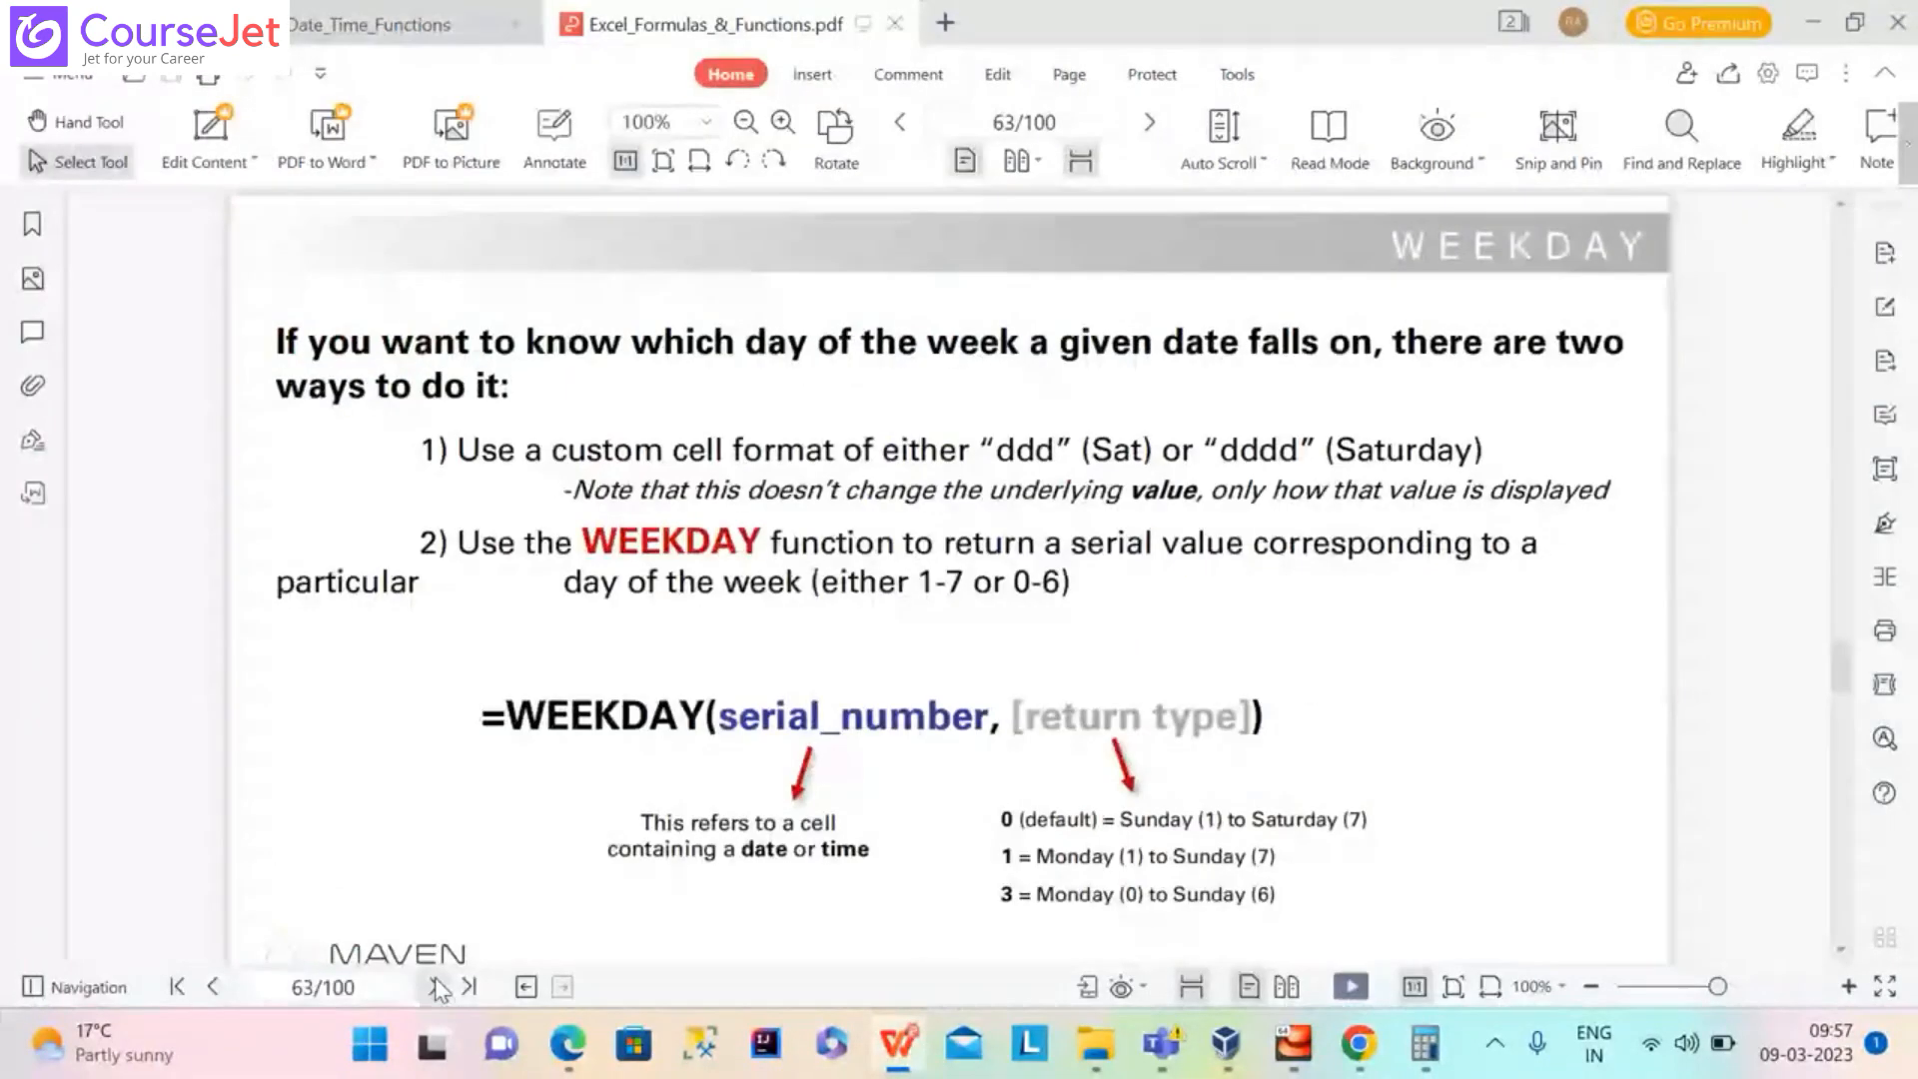
pyautogui.click(436, 987)
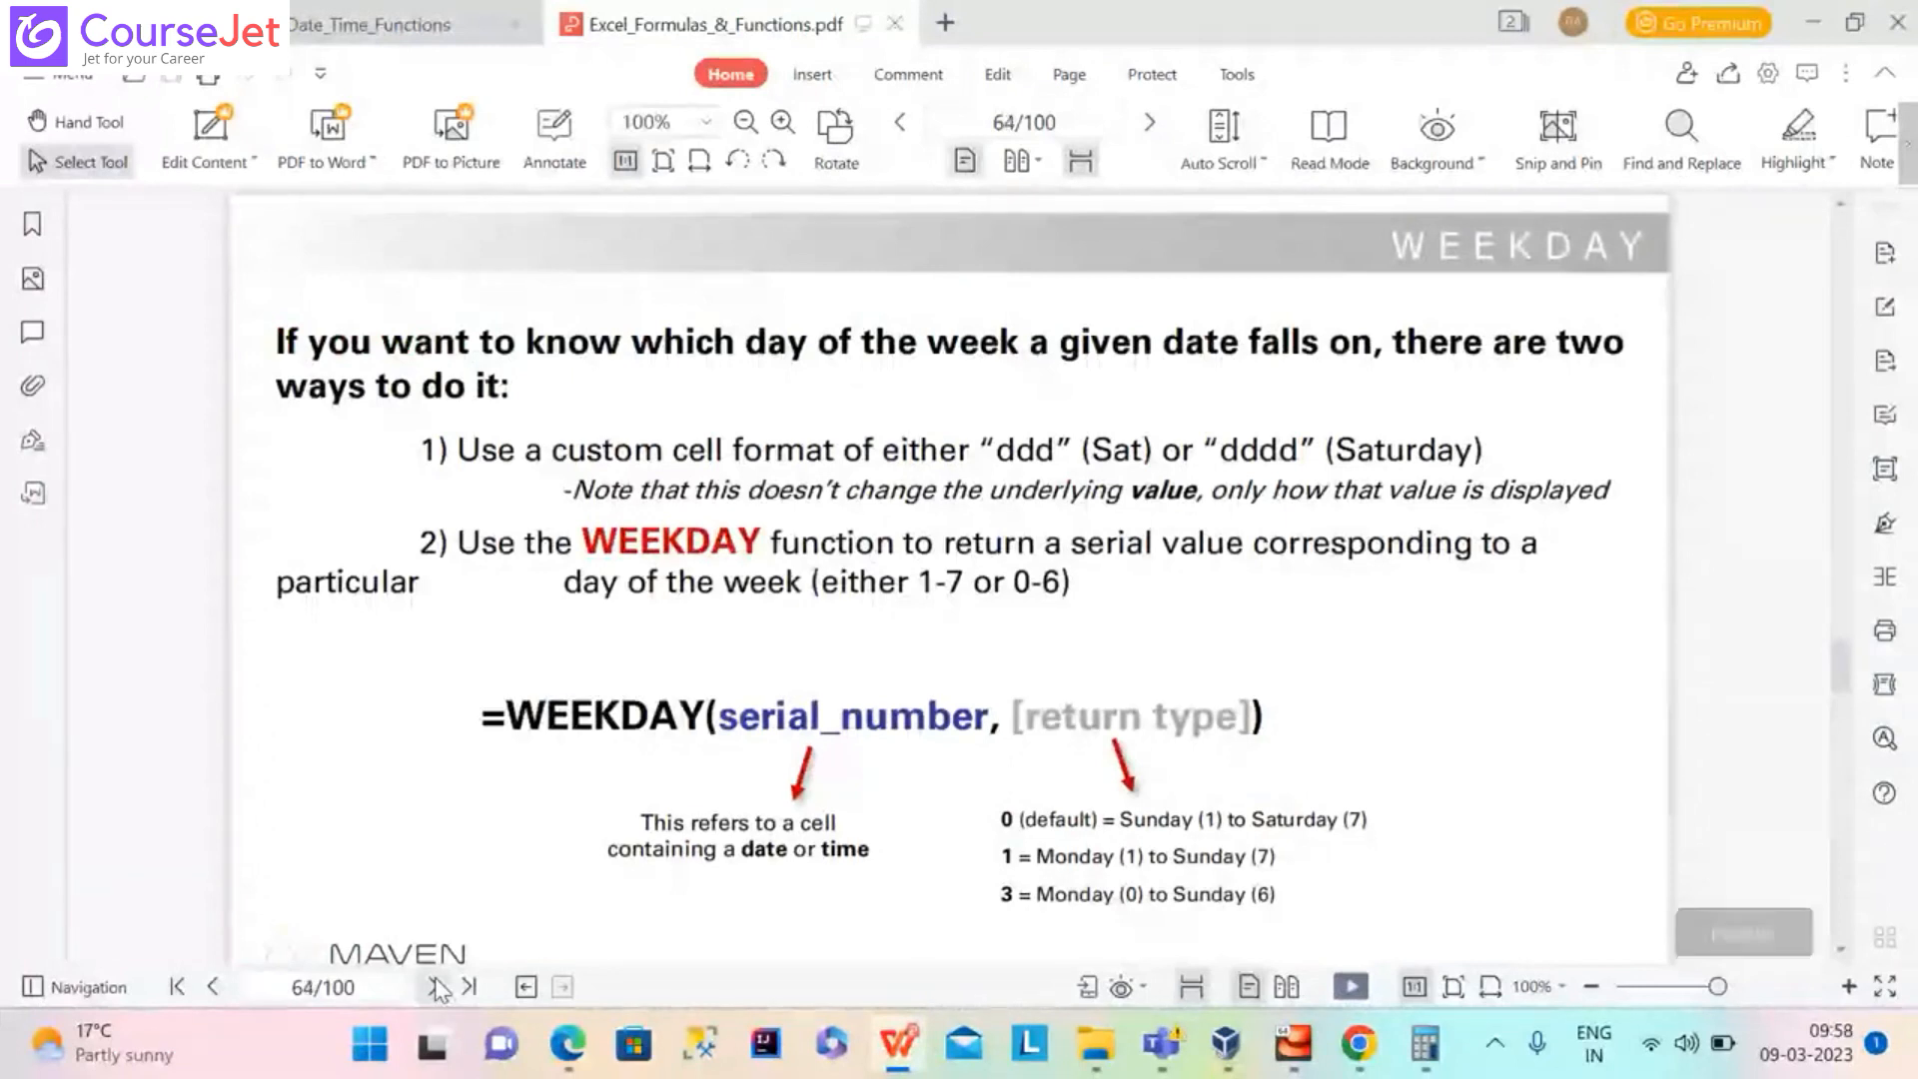
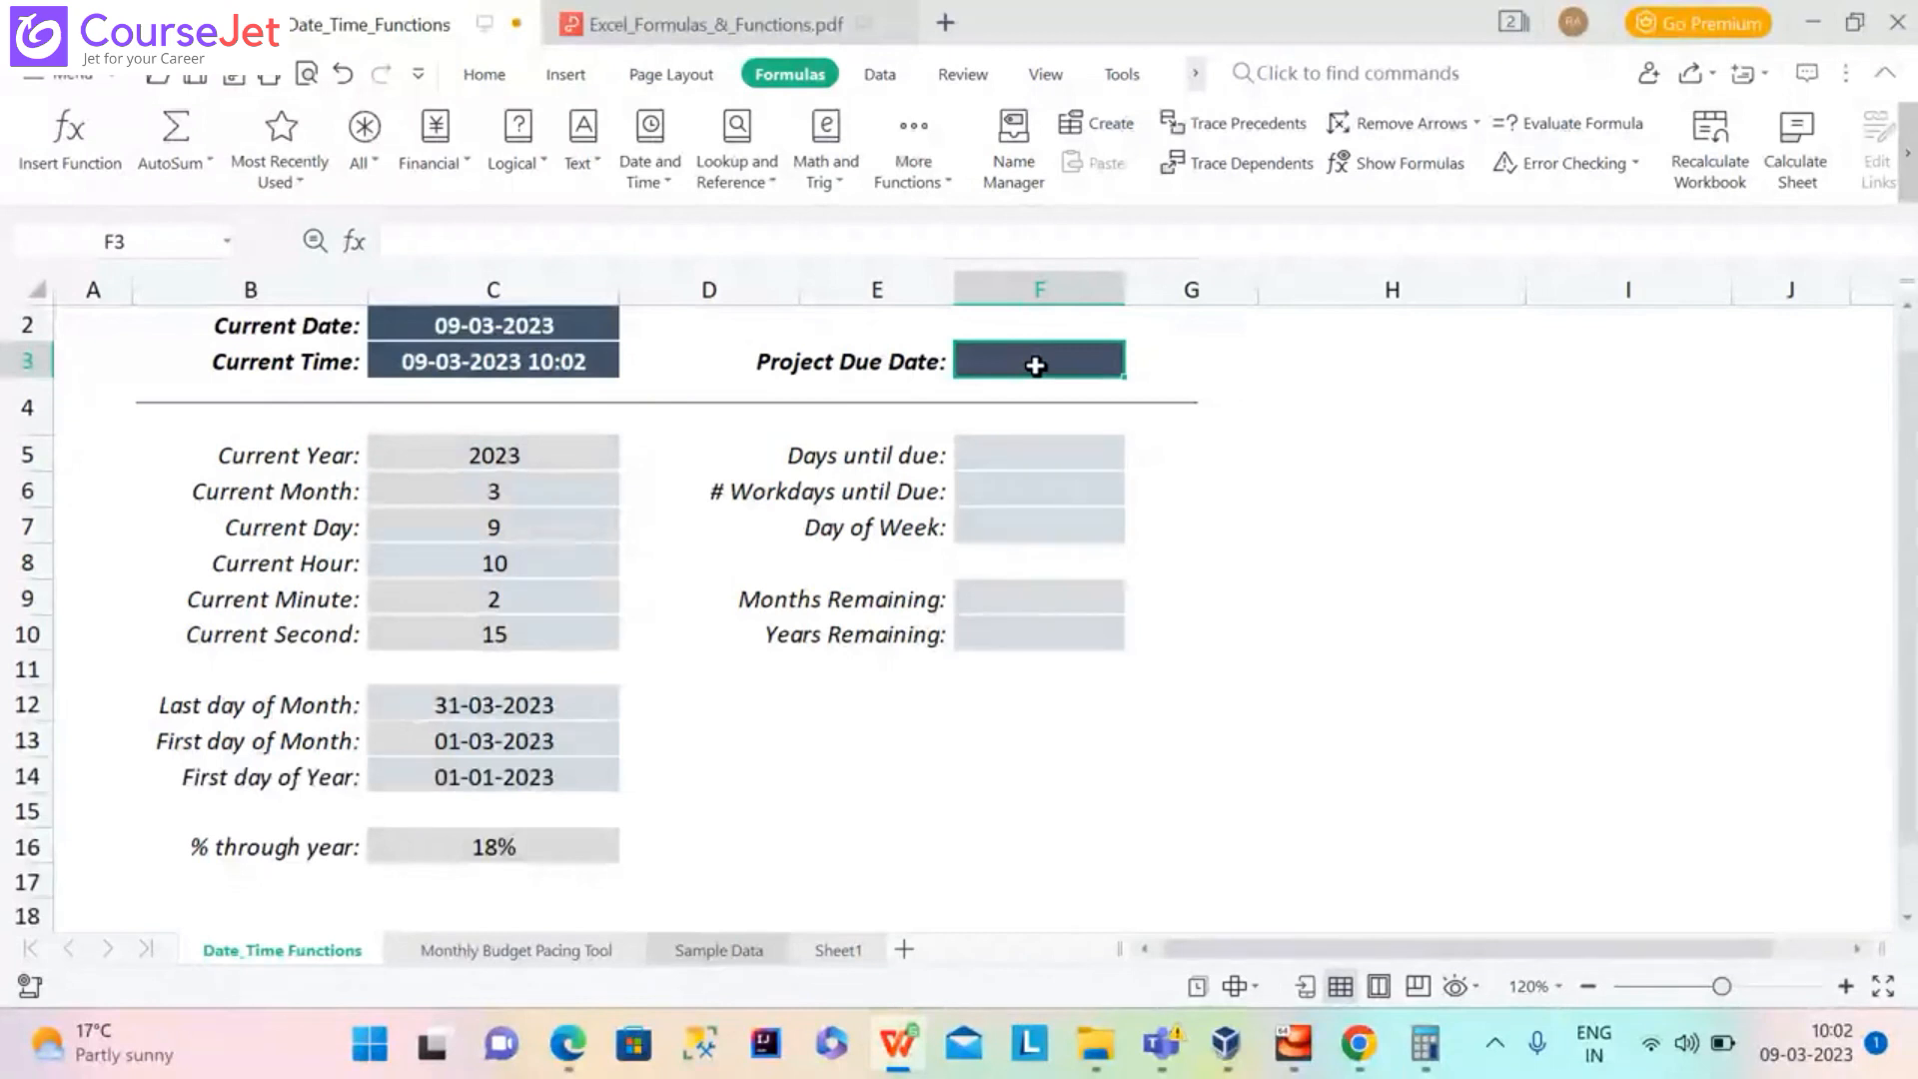
pyautogui.write('05')
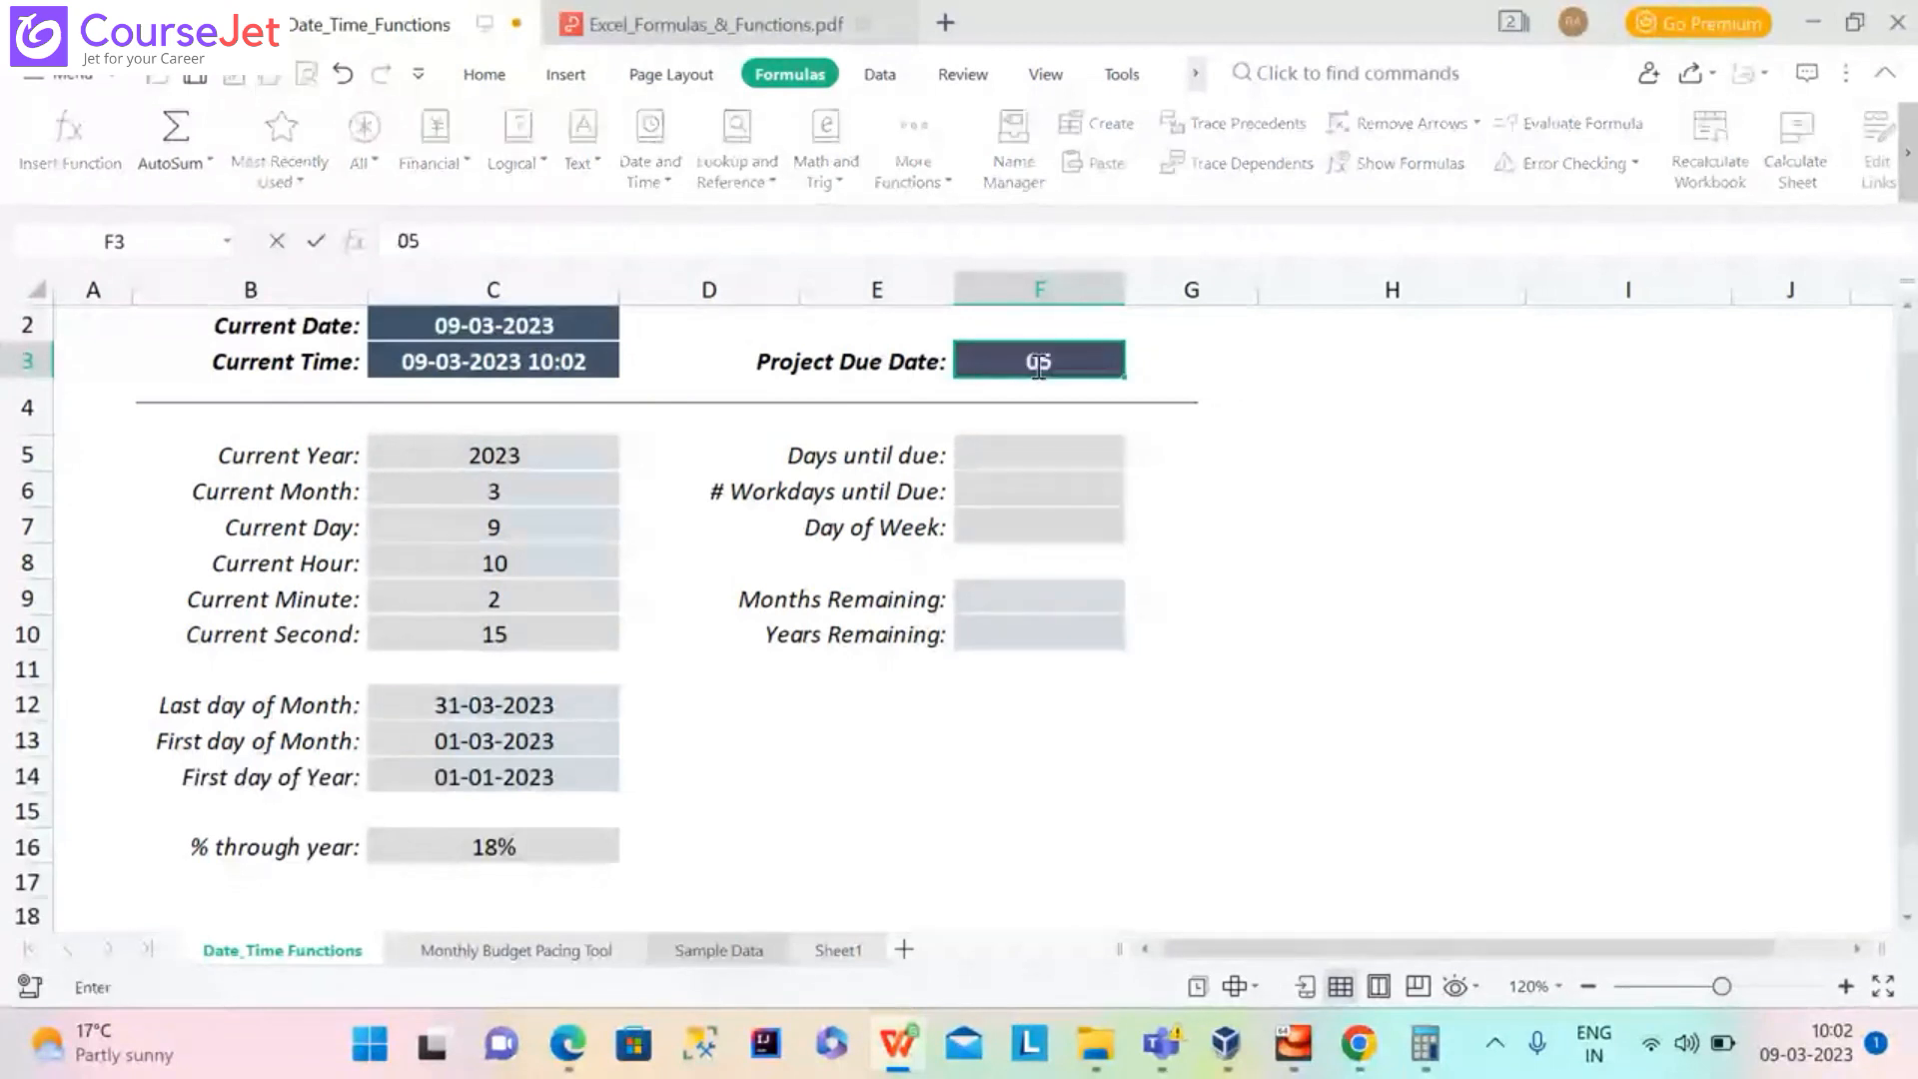
pyautogui.write('-0')
pyautogui.press('BackSpace')
pyautogui.press('BackSpace')
pyautogui.press('BackSpace')
pyautogui.press('BackSpace')
# Enter 9/5/2023 as the Project Due Date in F3
pyautogui.write('9/5/201')
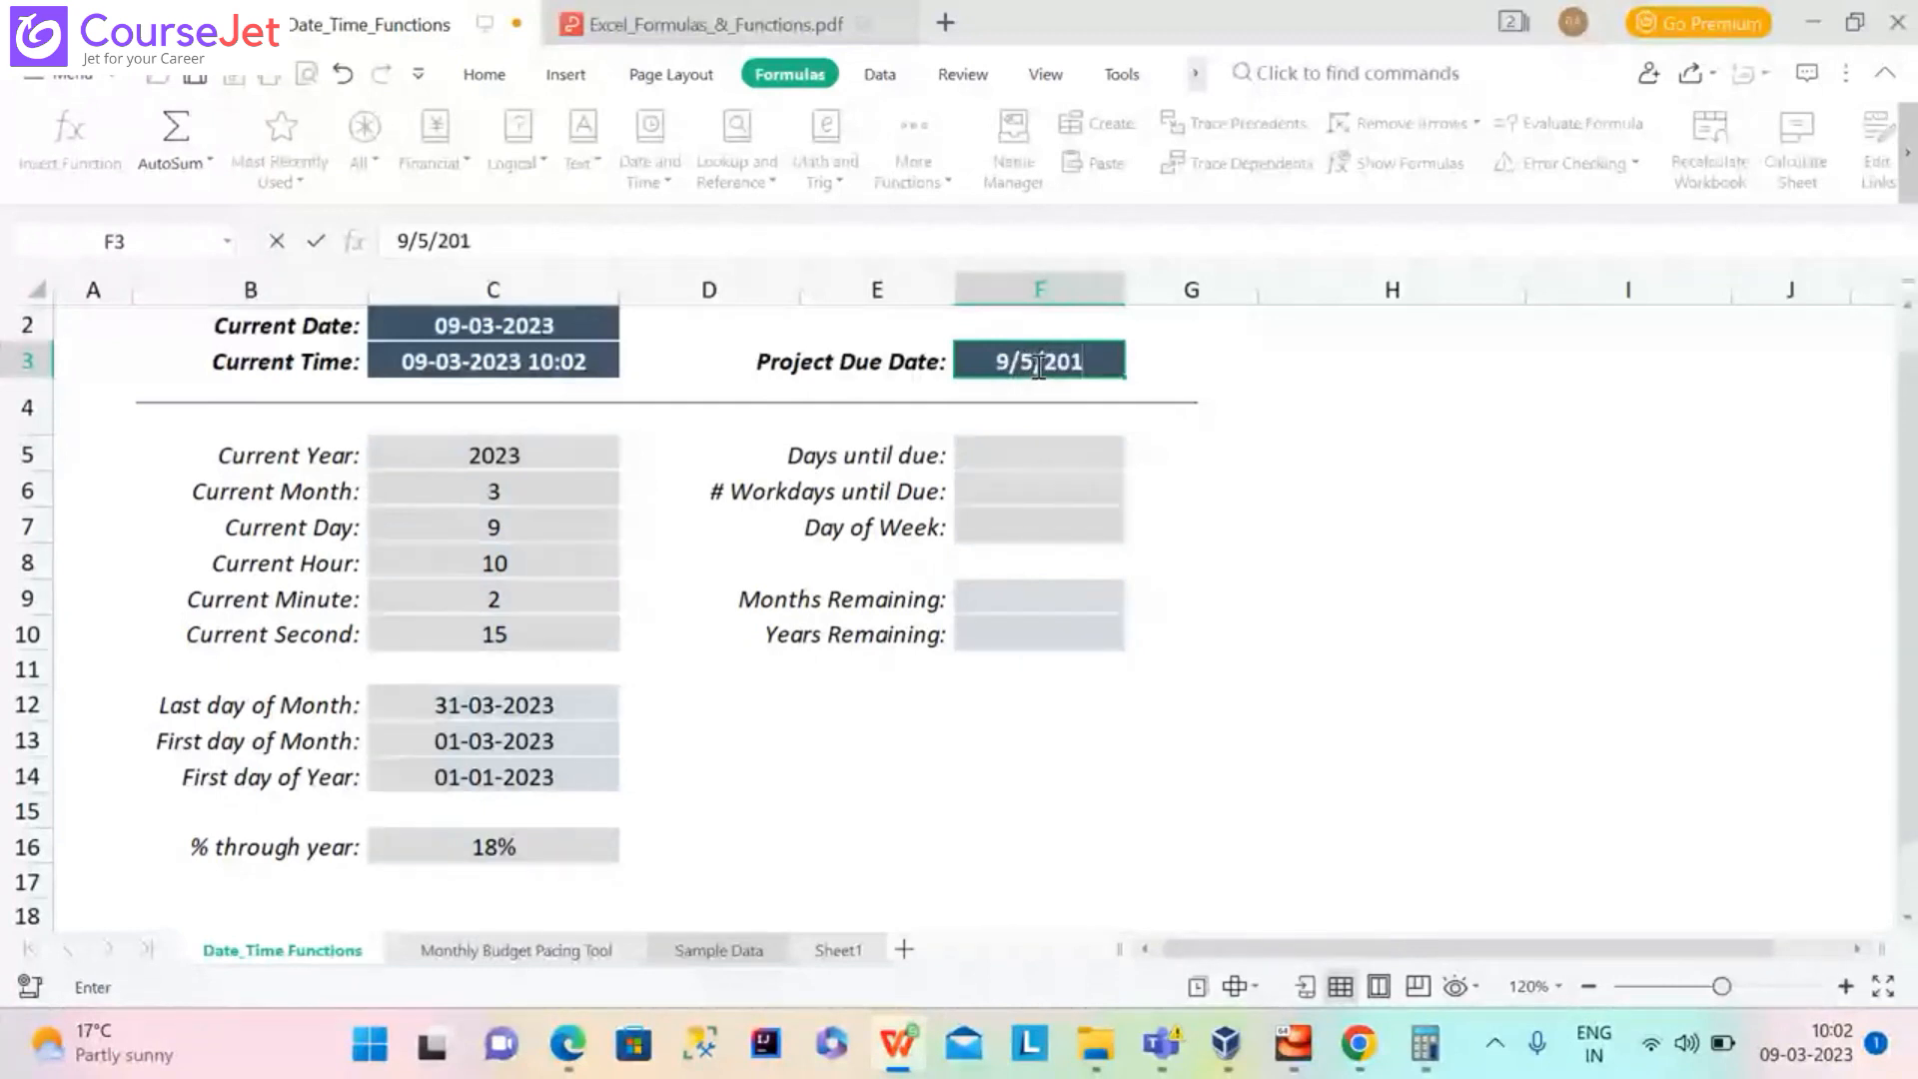
pyautogui.press('BackSpace')
pyautogui.write('23')
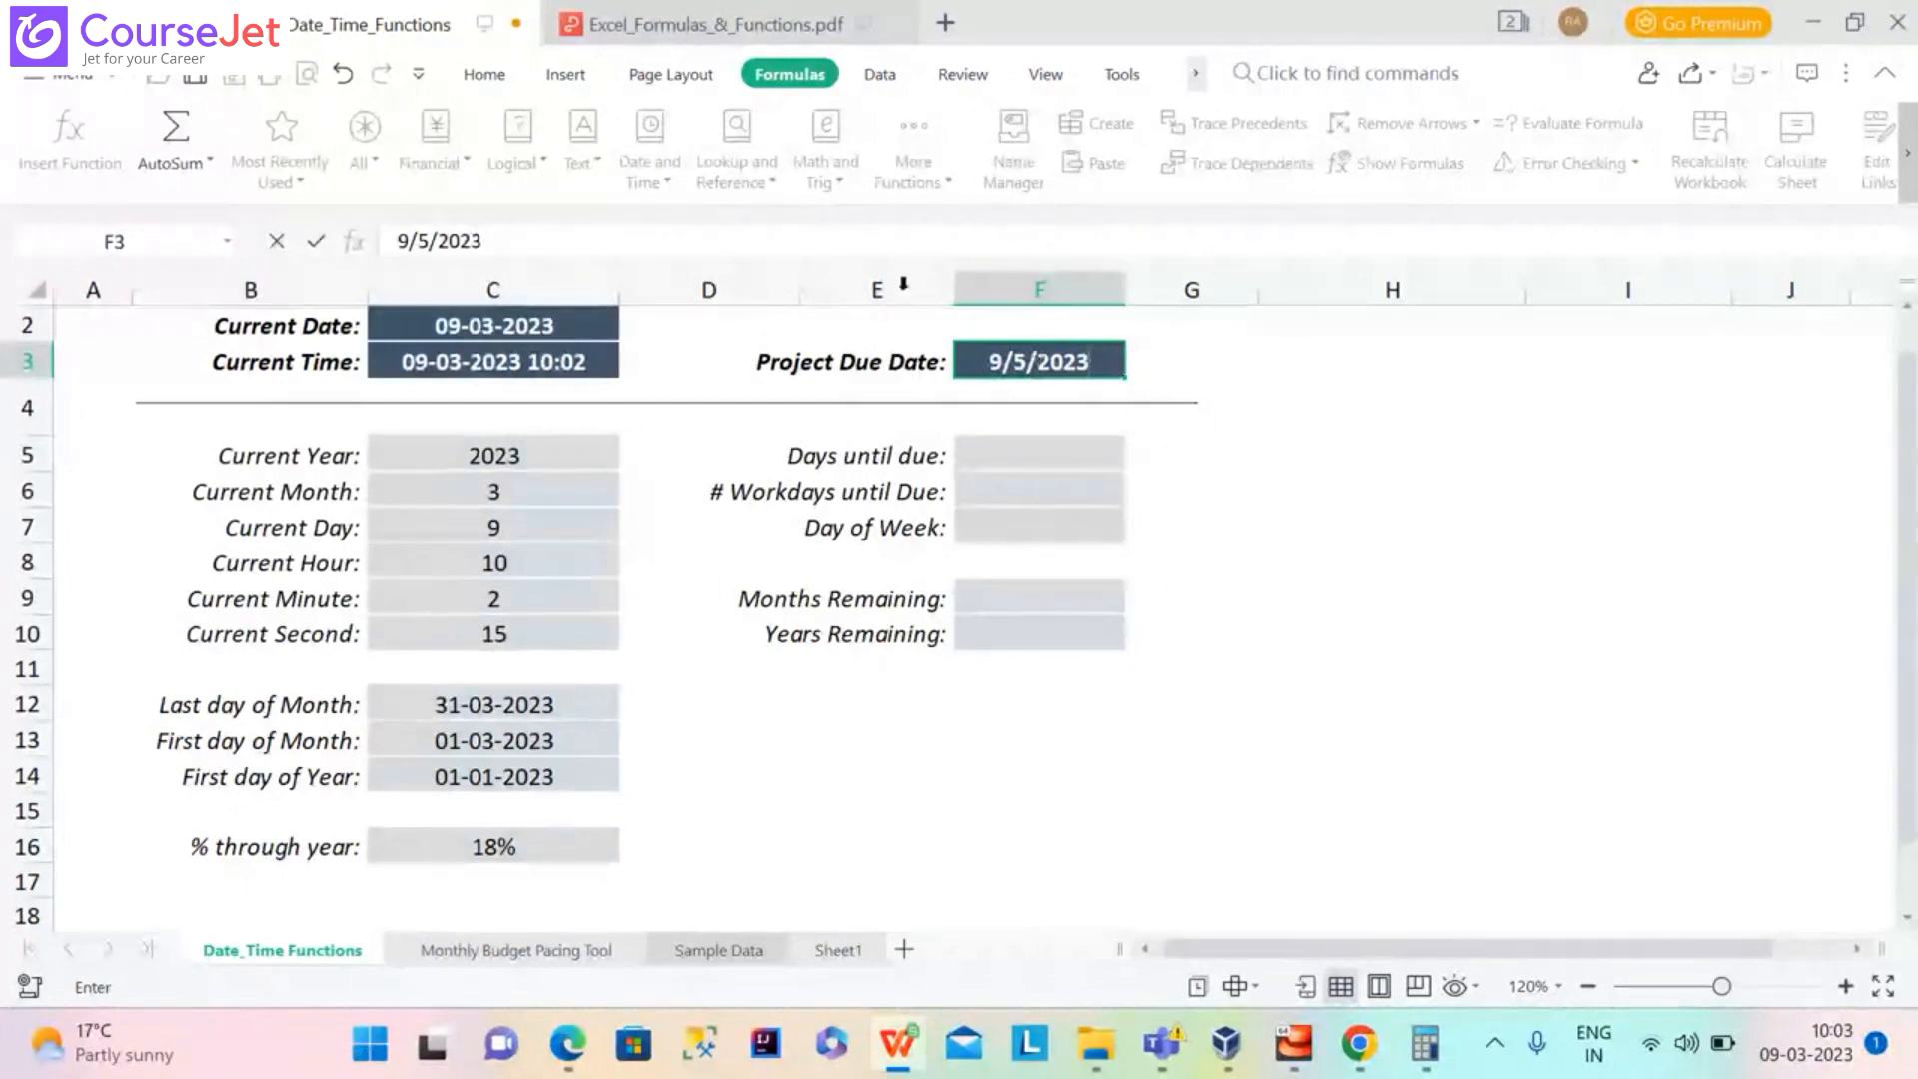
# Start the Days until due formula in F5 by subtracting from the project due date, with =F3- as its beginning
pyautogui.click(1016, 457)
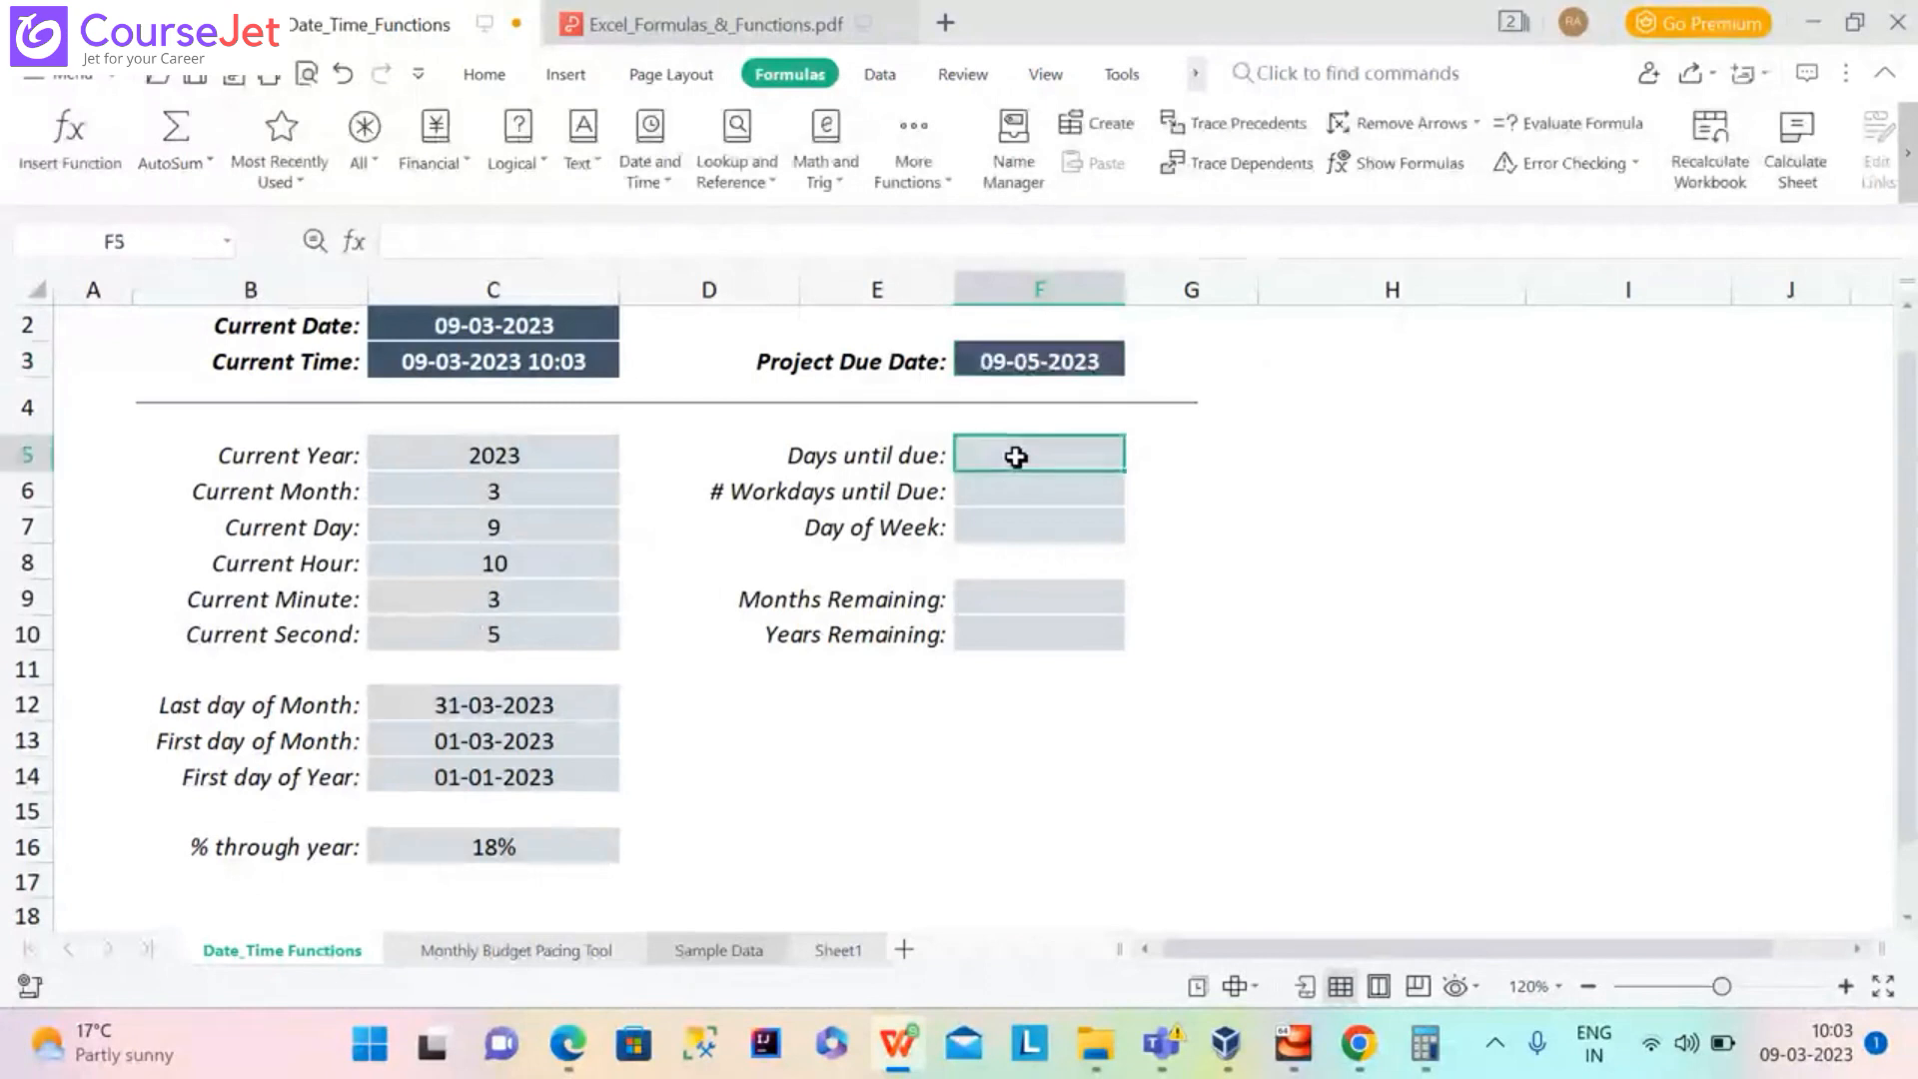
pyautogui.write('=')
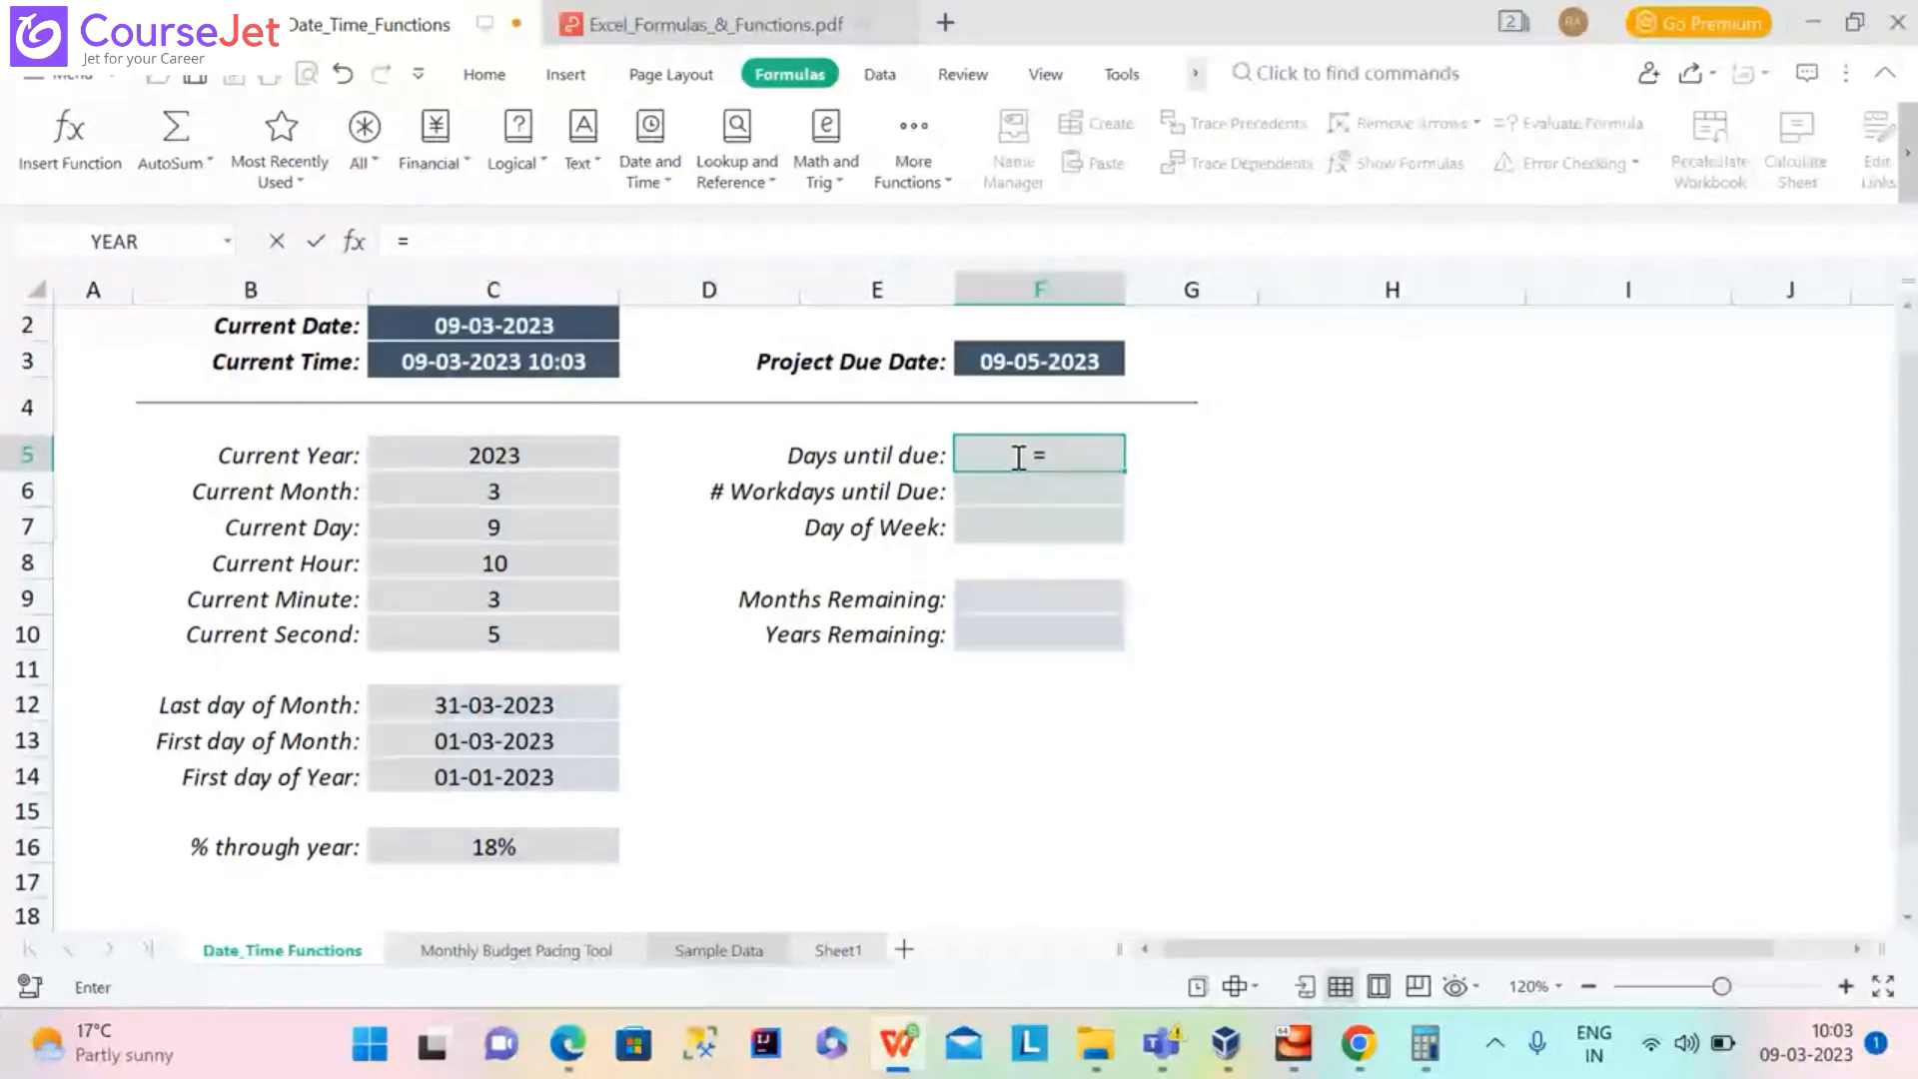
pyautogui.click(1044, 364)
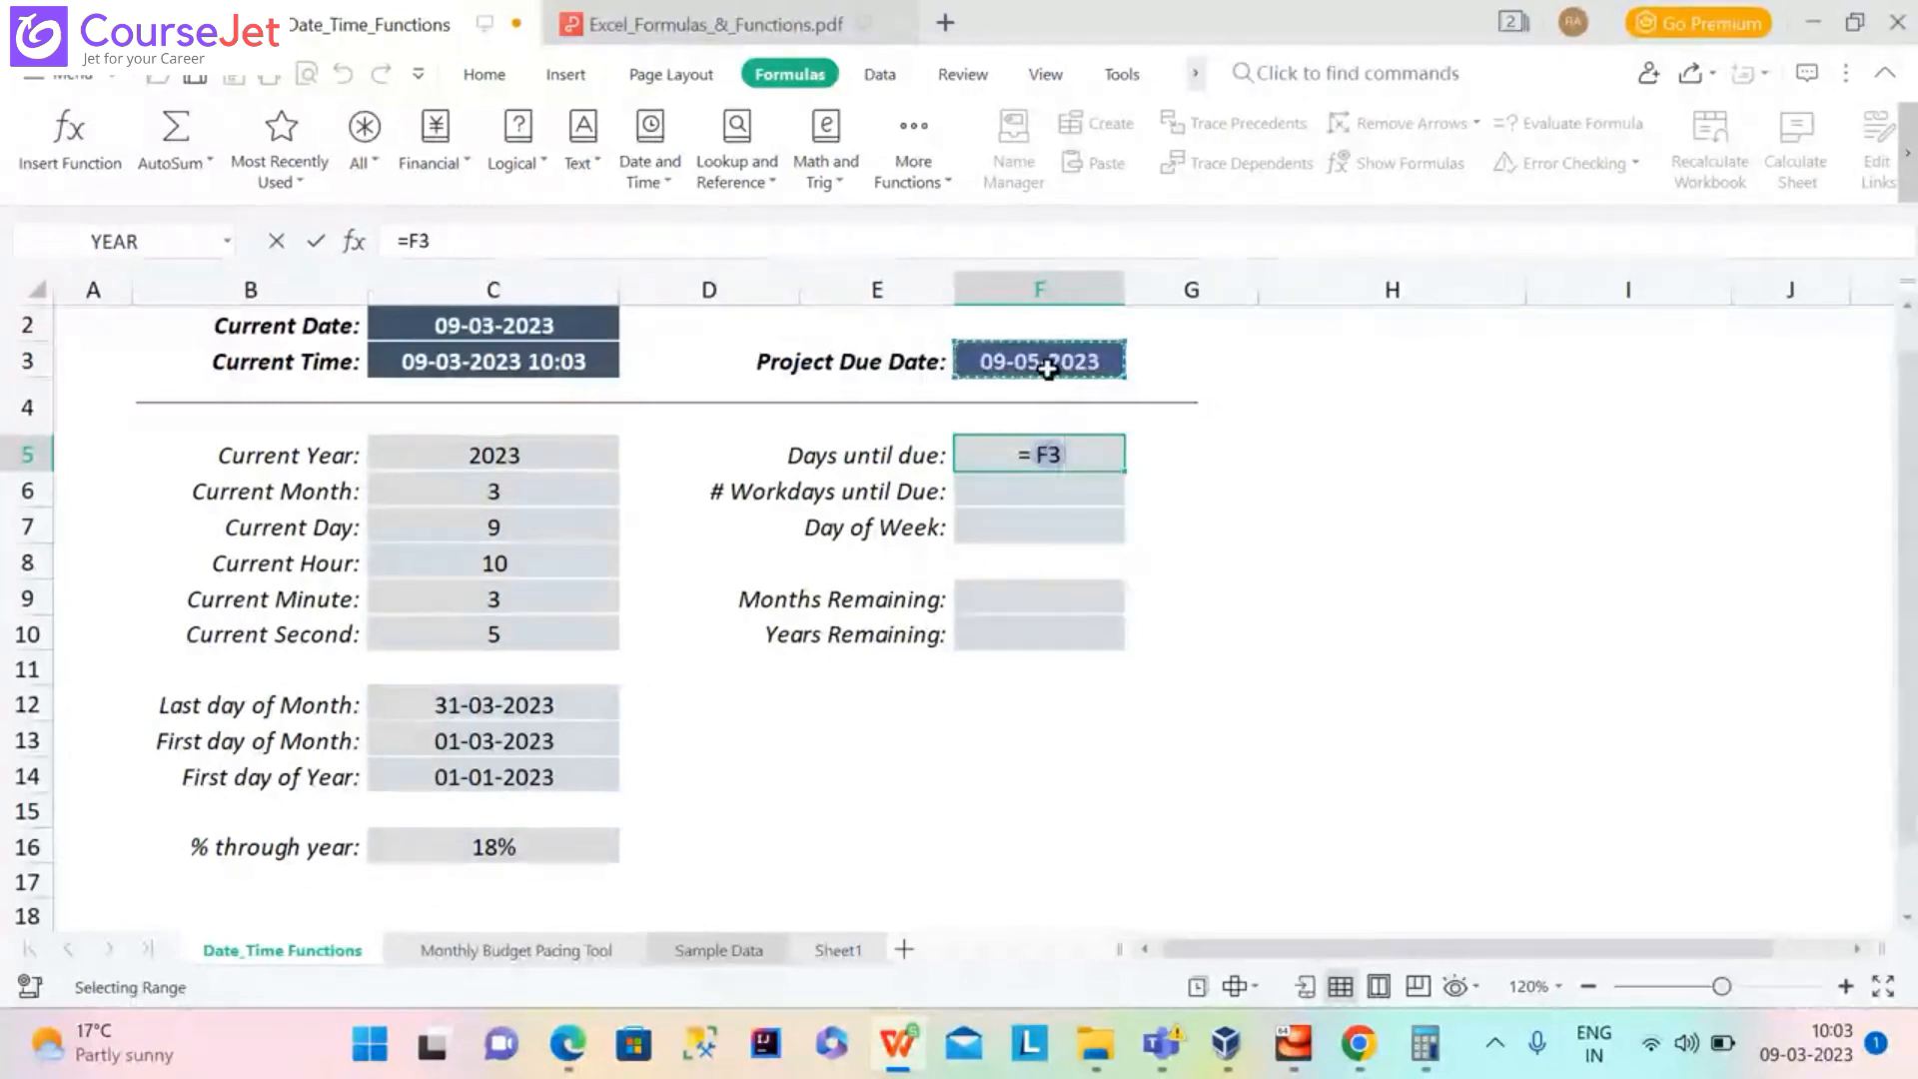
pyautogui.write('-')
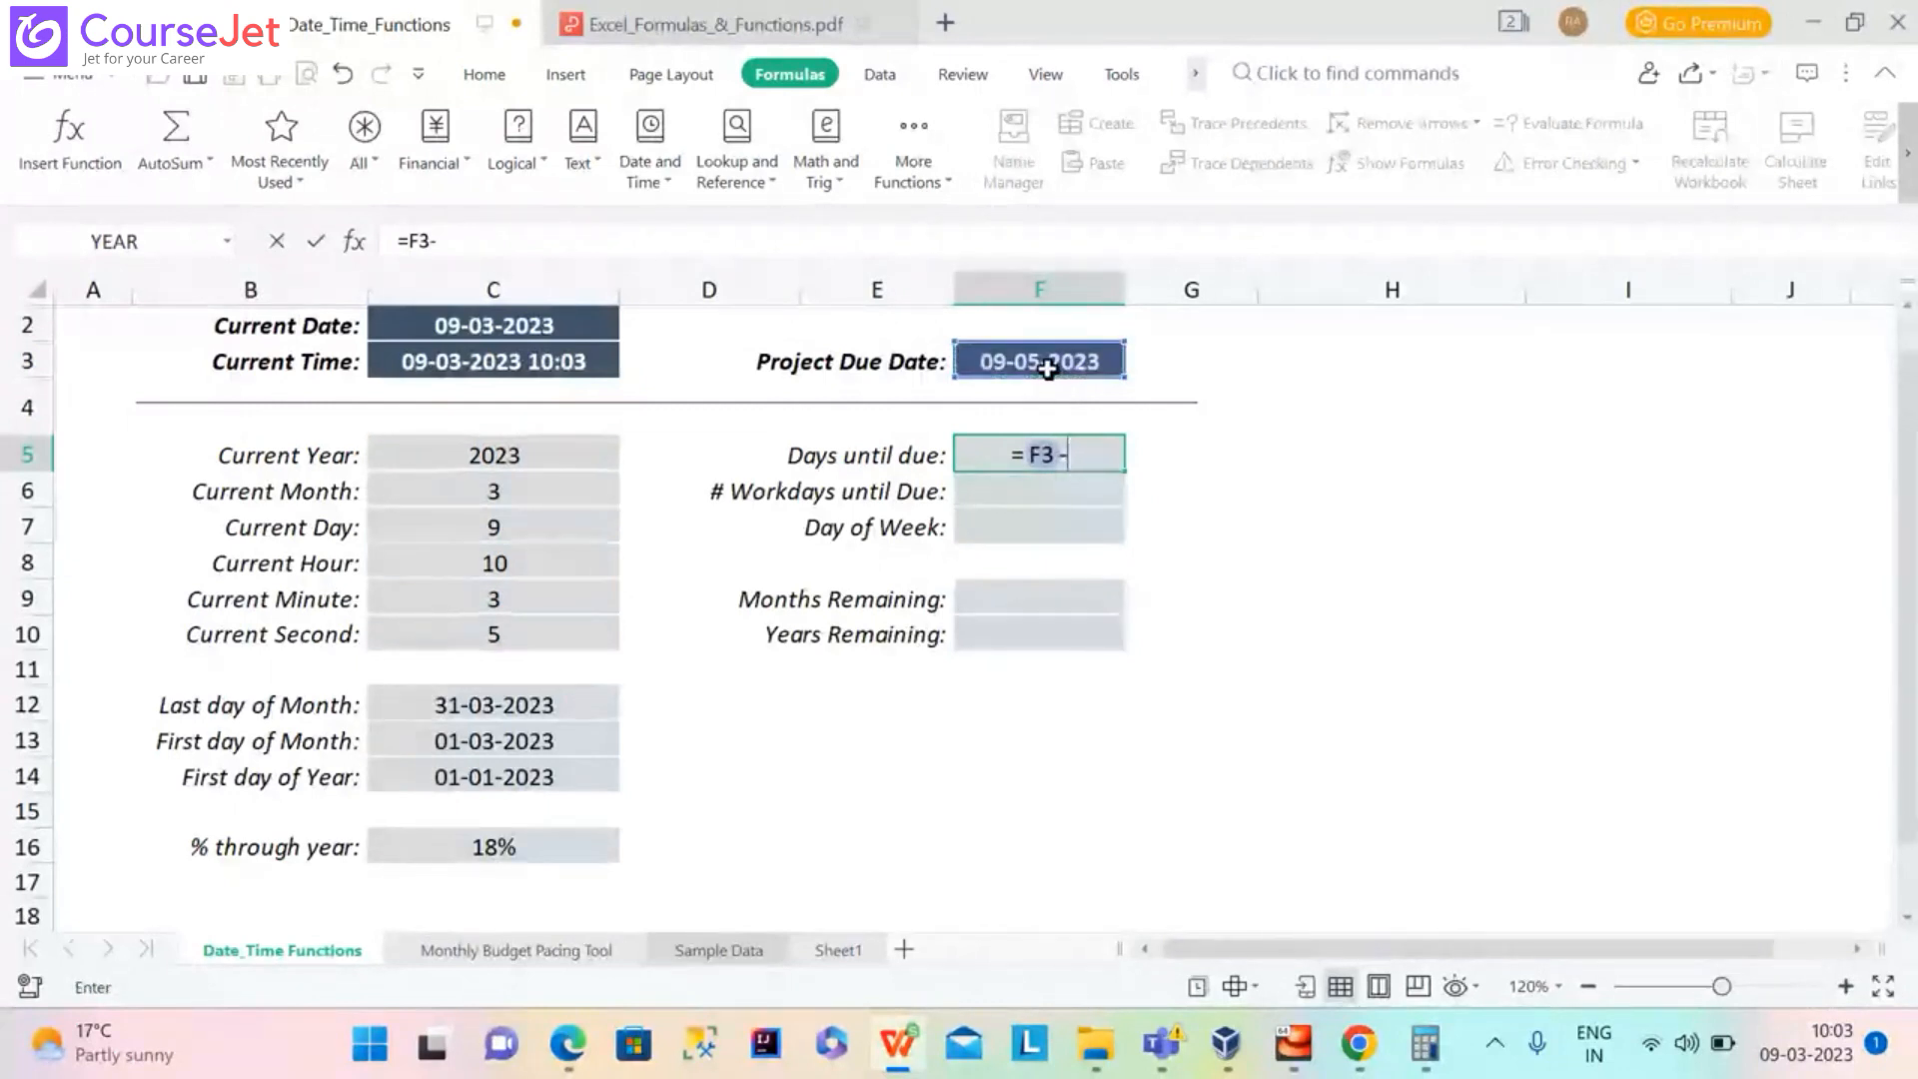
# Finish the days-until-due formula in F5 as =F3-C2, subtracting the current date from the project due date
pyautogui.click(519, 323)
pyautogui.press('Return')
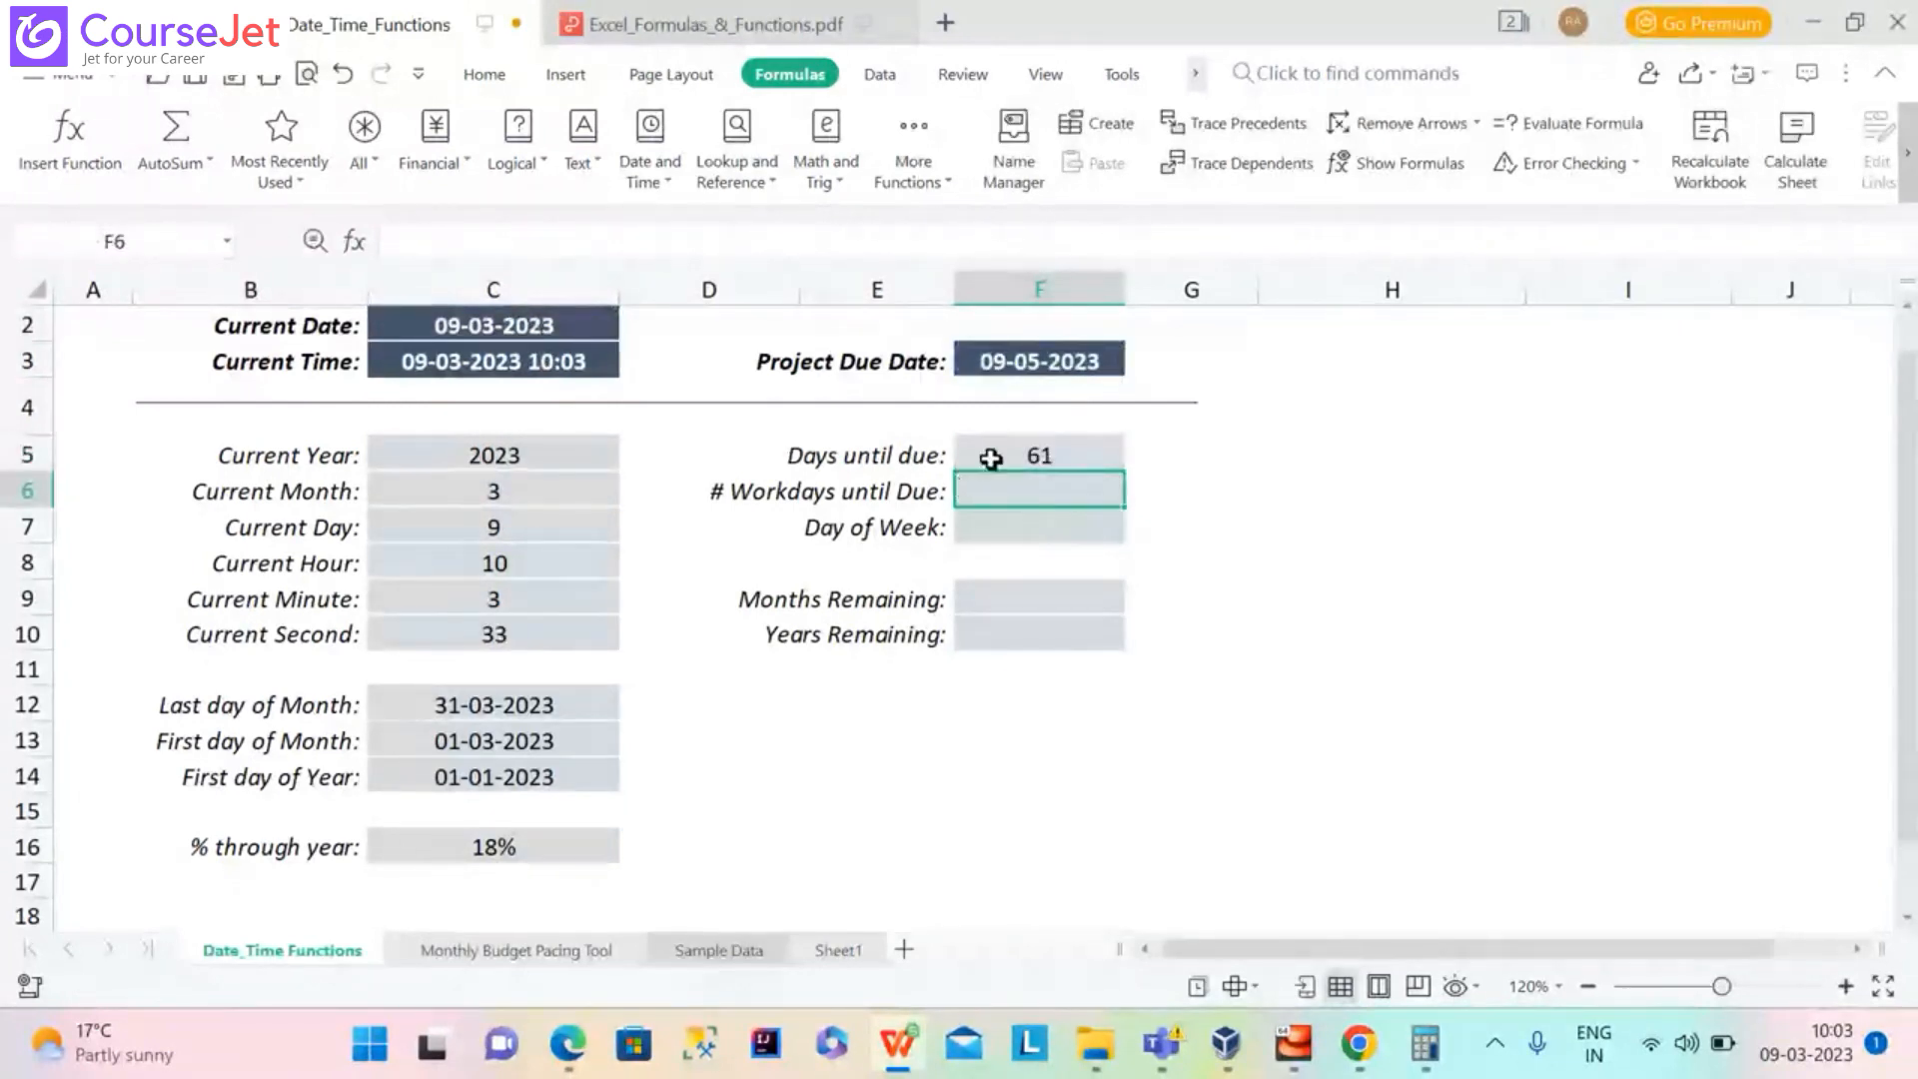
pyautogui.click(1026, 464)
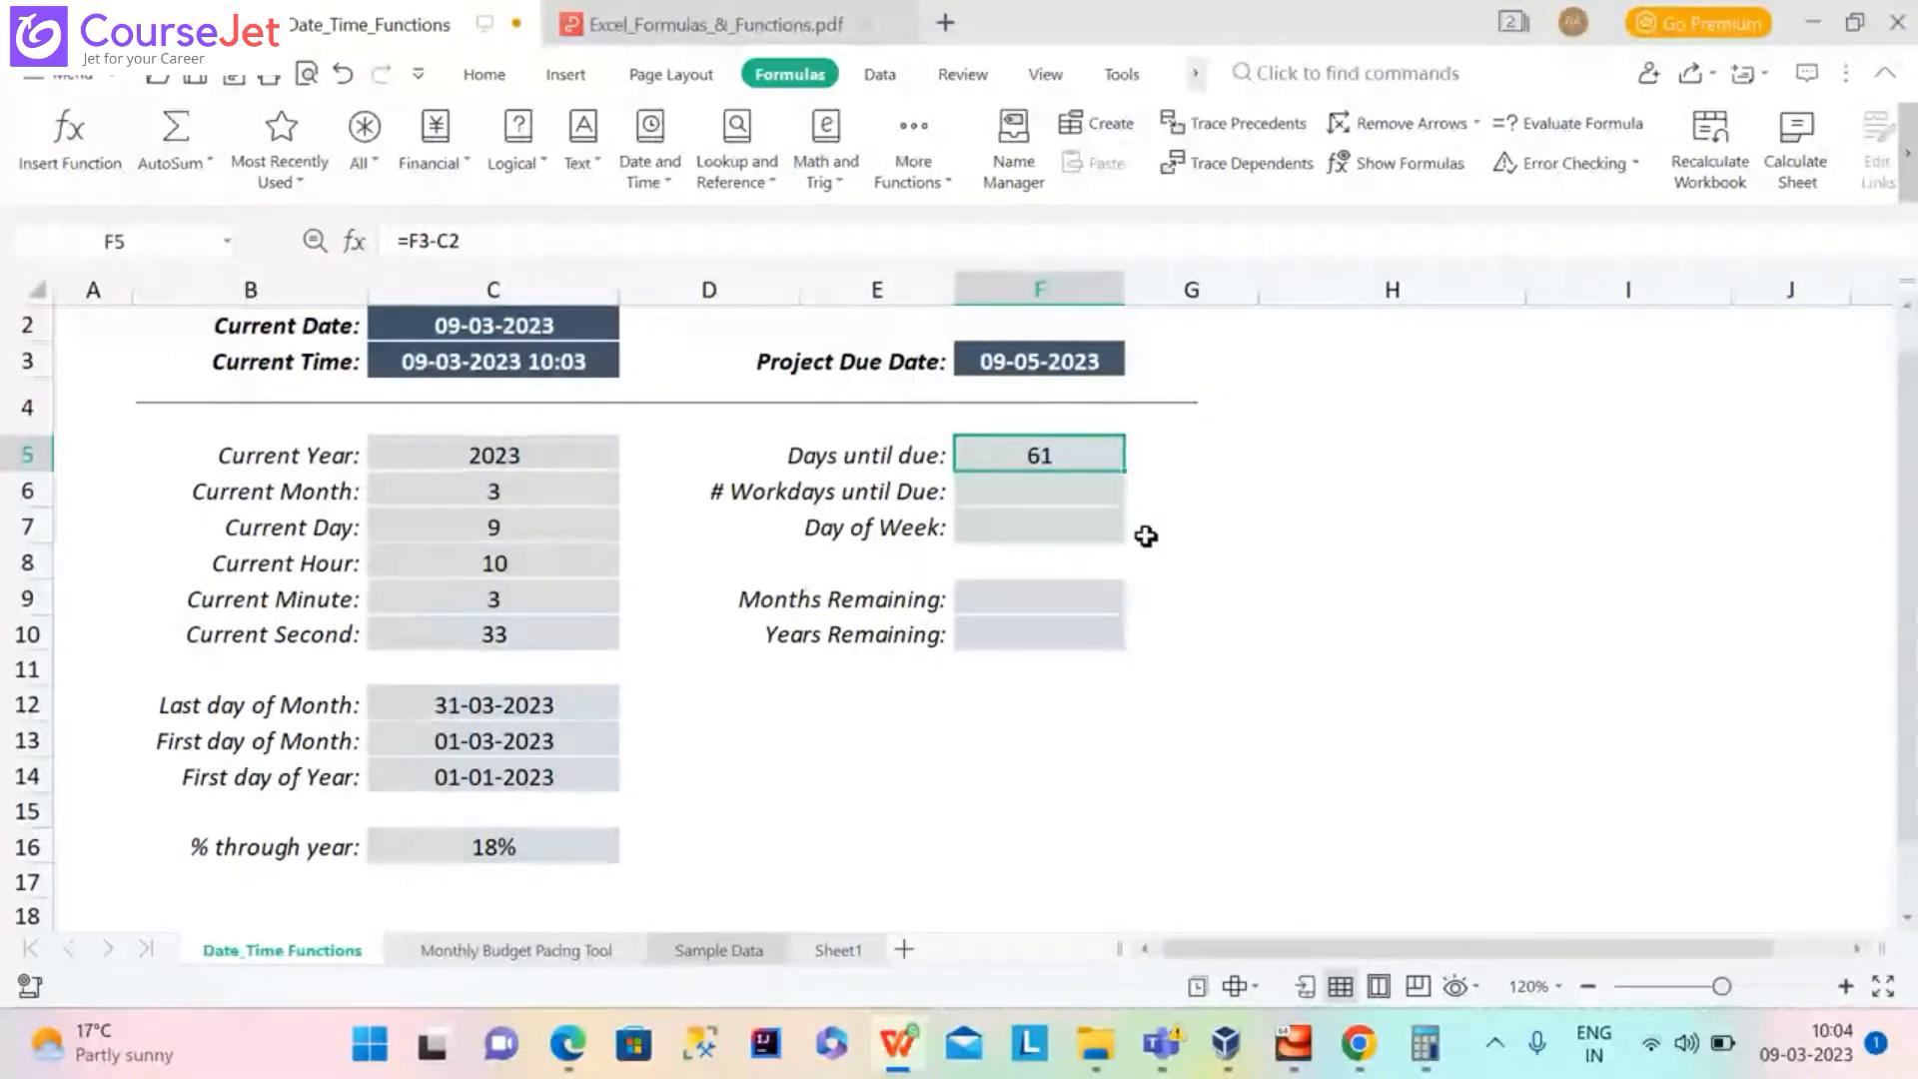
# Enter =NETWORKDAYS(C2,F3) in F6 to count the workdays until the project due date
pyautogui.click(1067, 490)
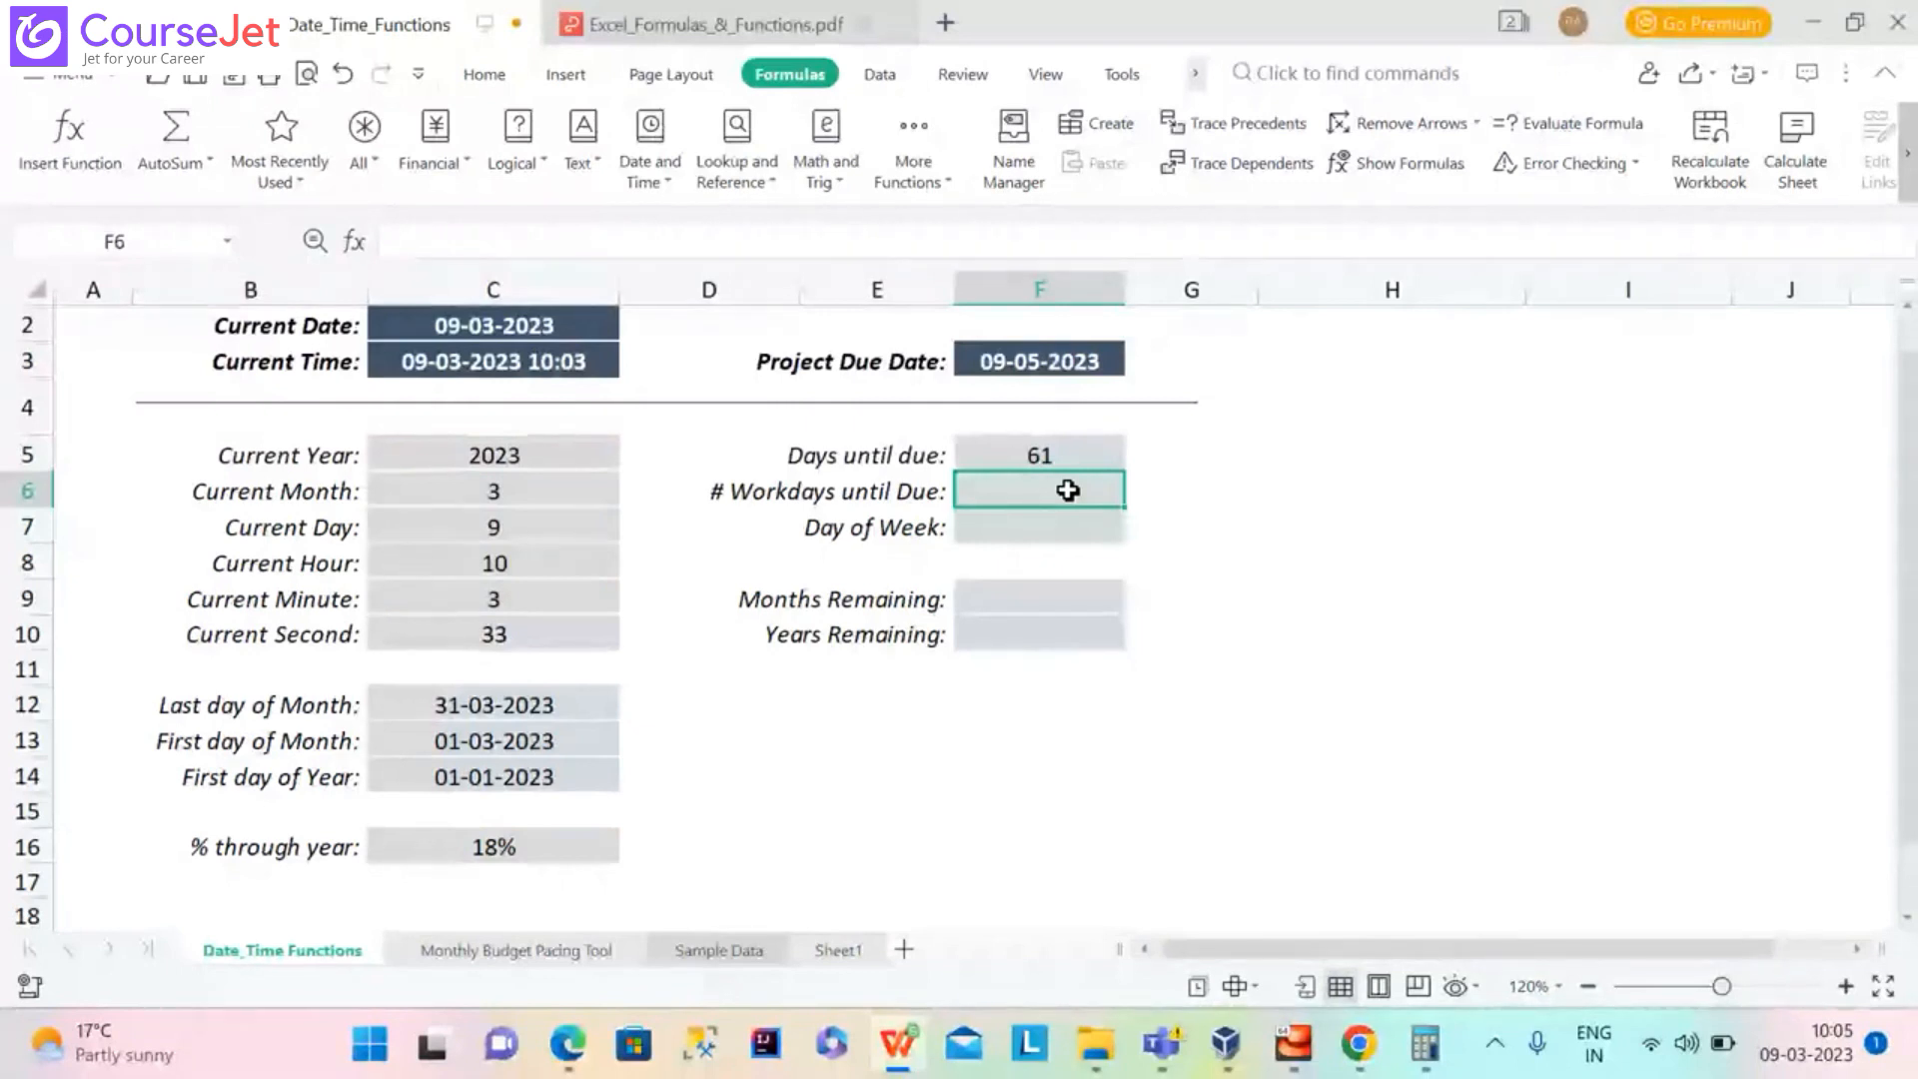
pyautogui.write('=')
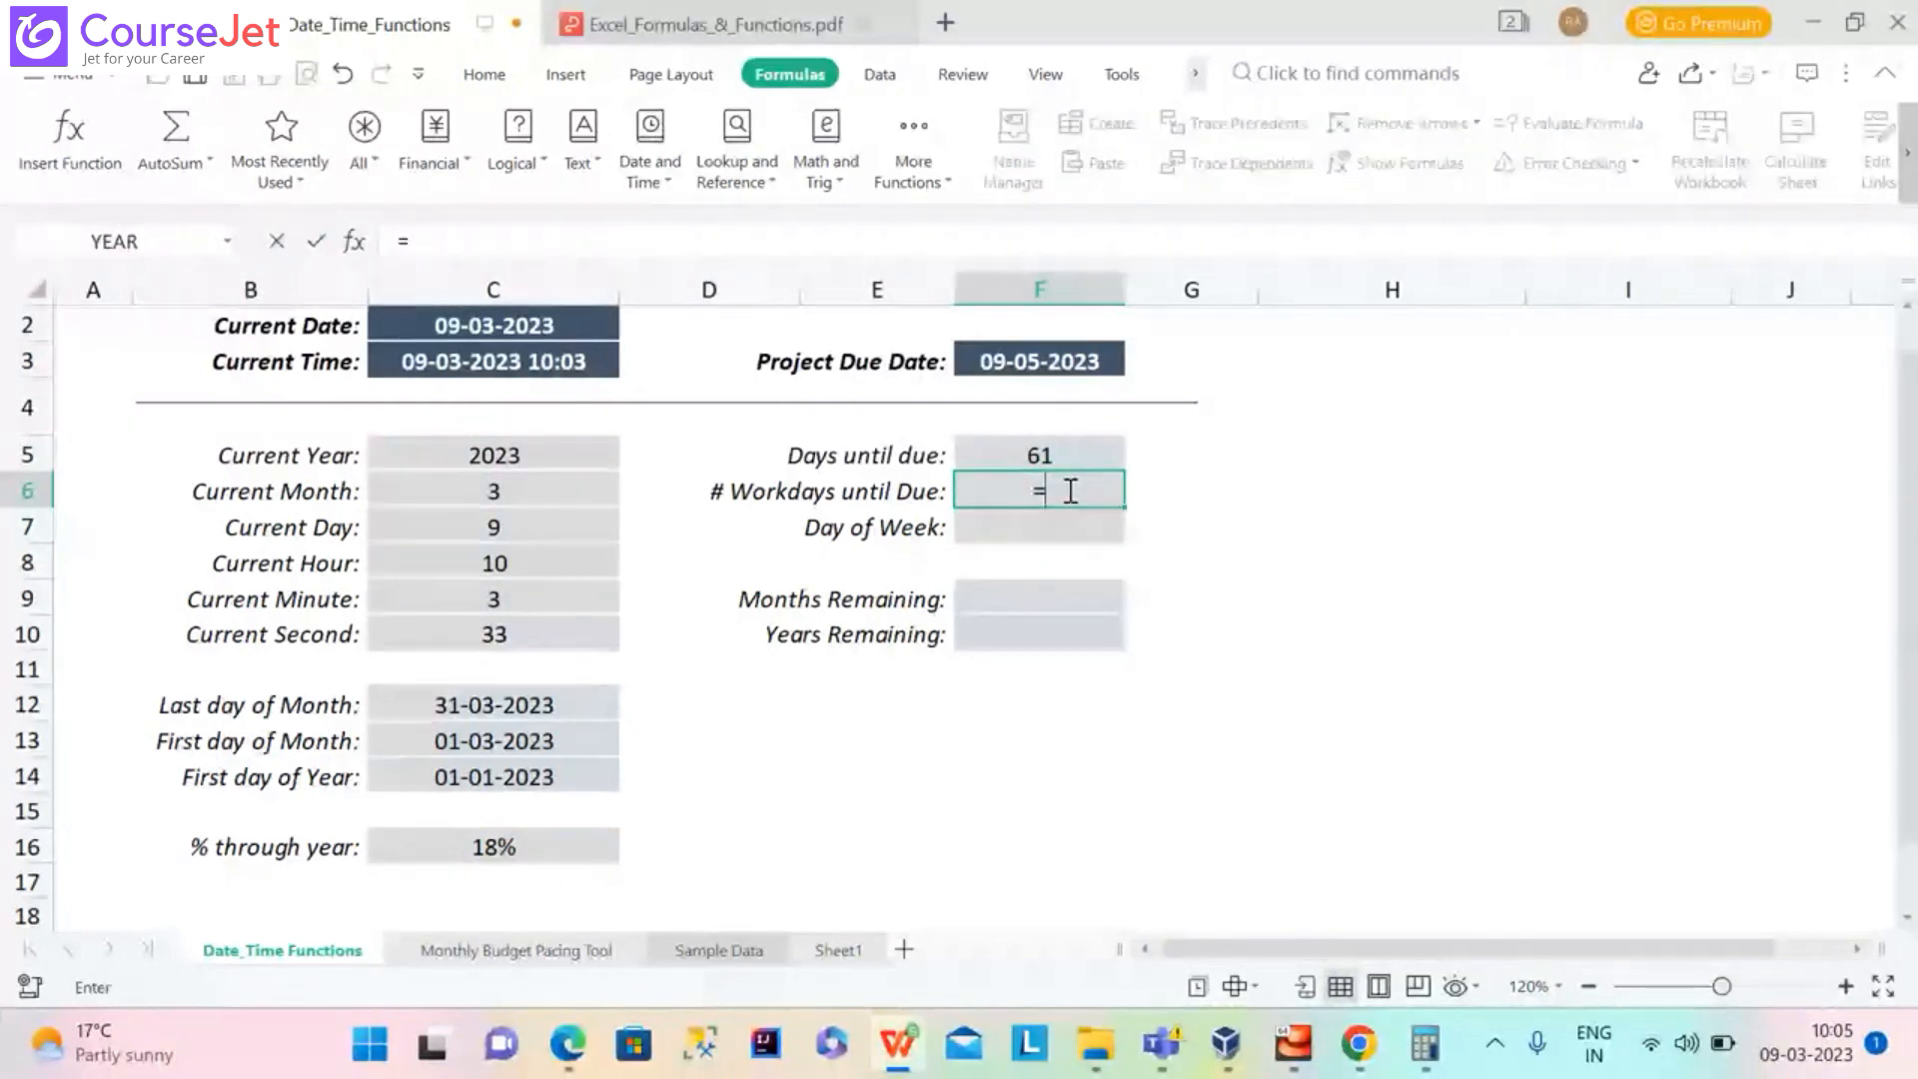
pyautogui.write('NETWORK')
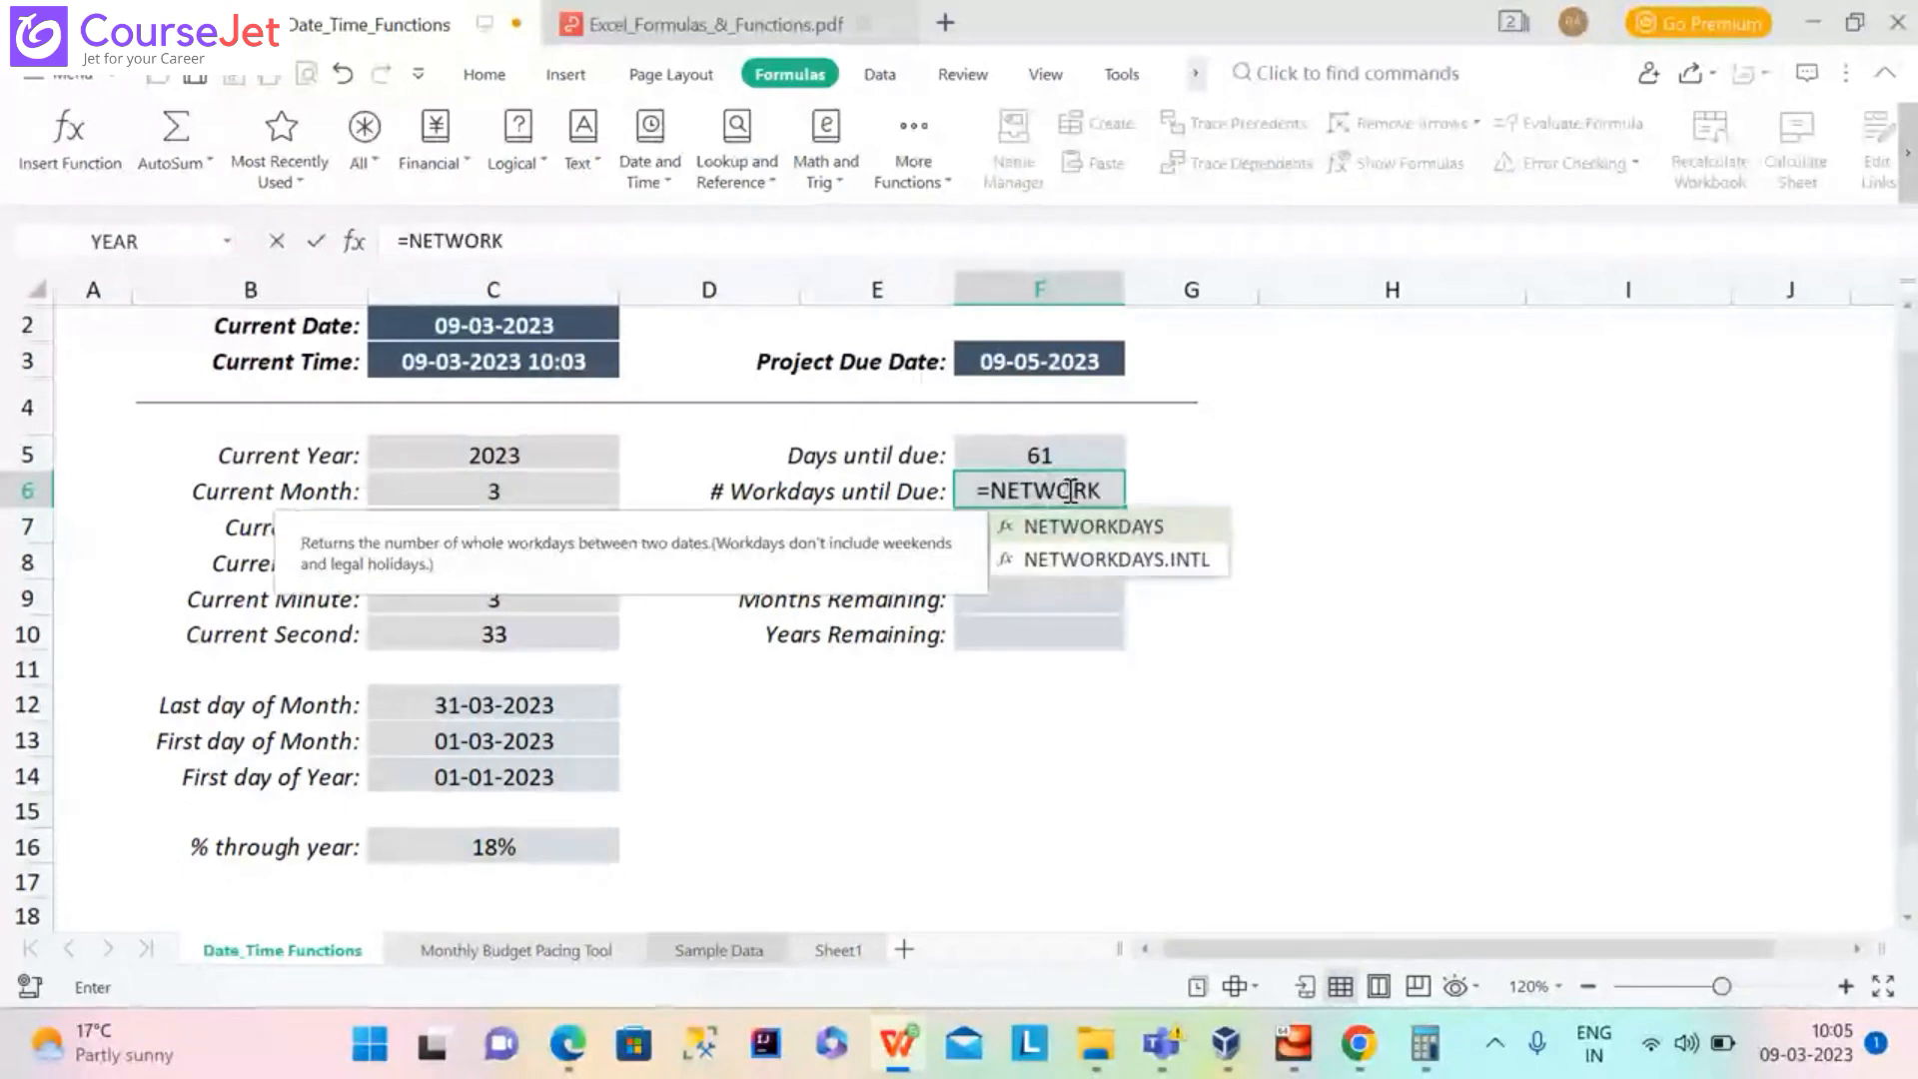
pyautogui.write('DAYS')
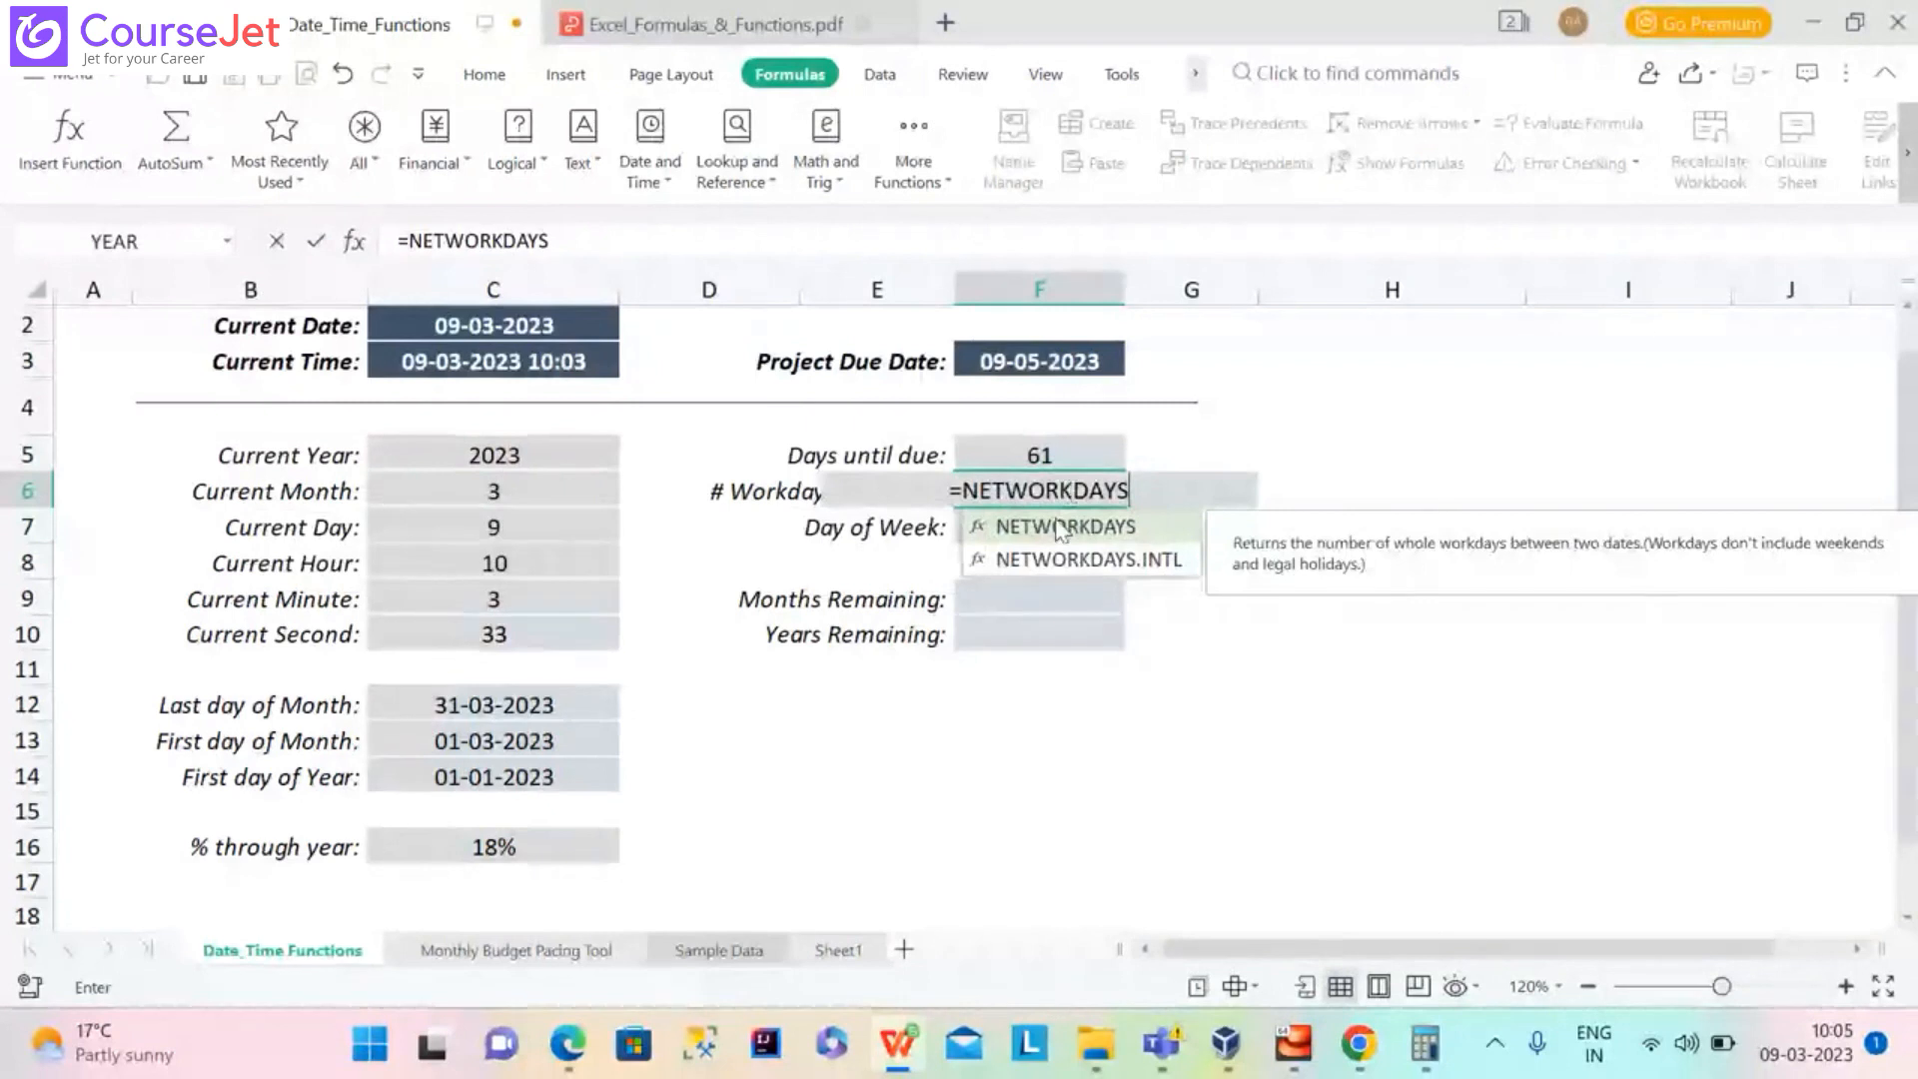
pyautogui.doubleClick(1055, 520)
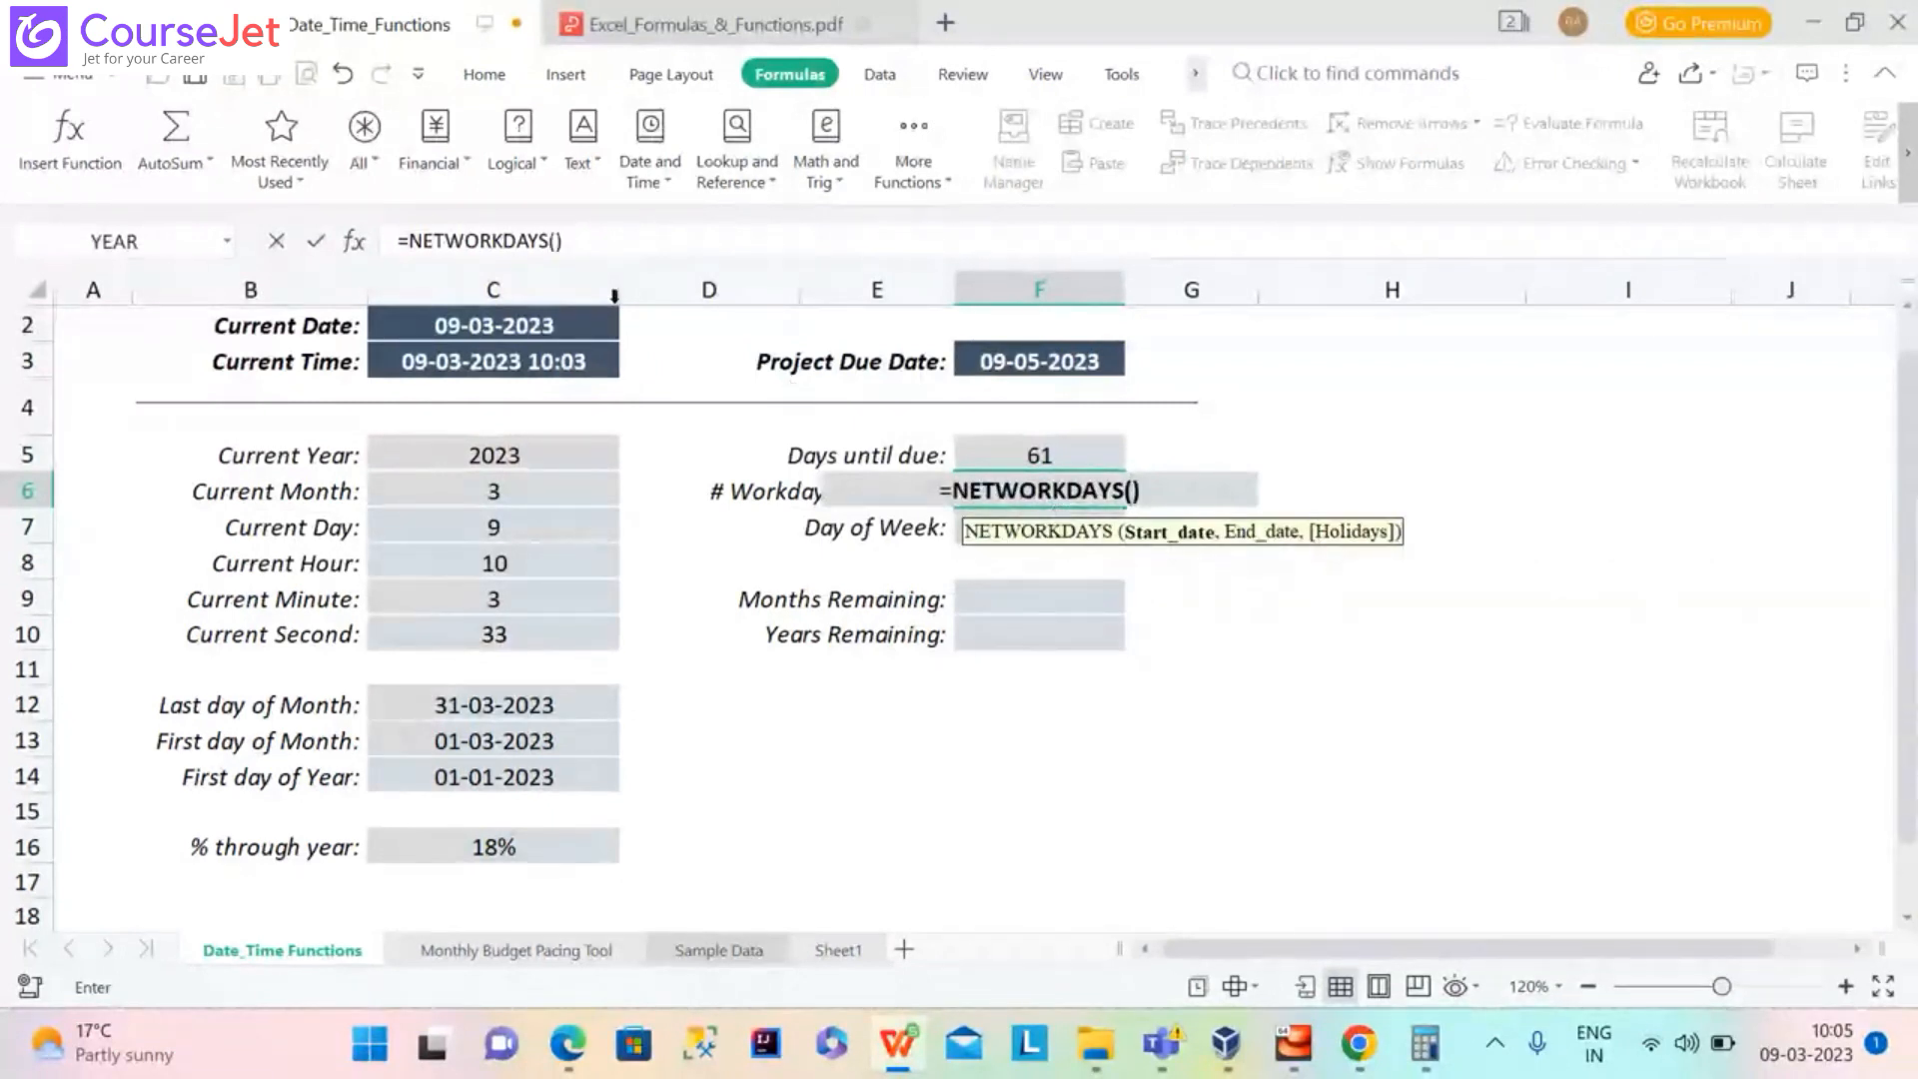
pyautogui.click(565, 325)
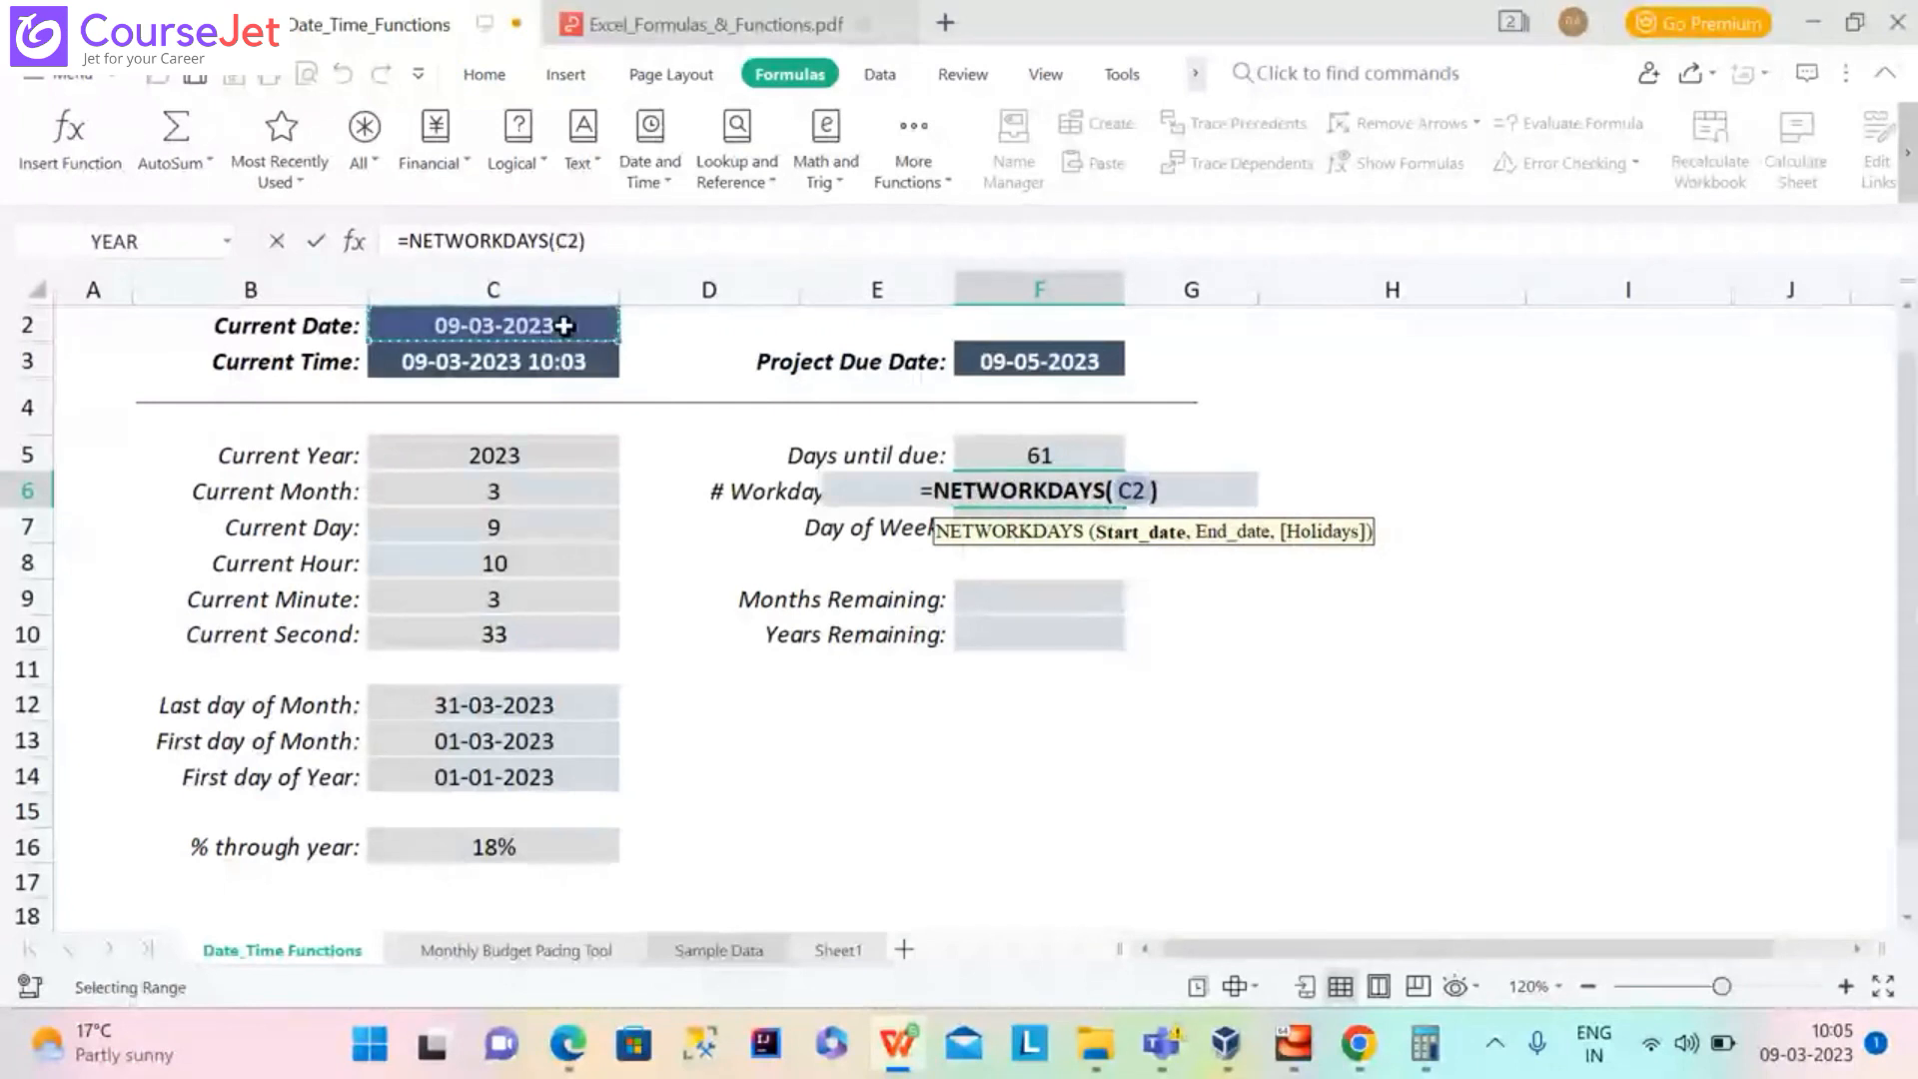
pyautogui.write(',')
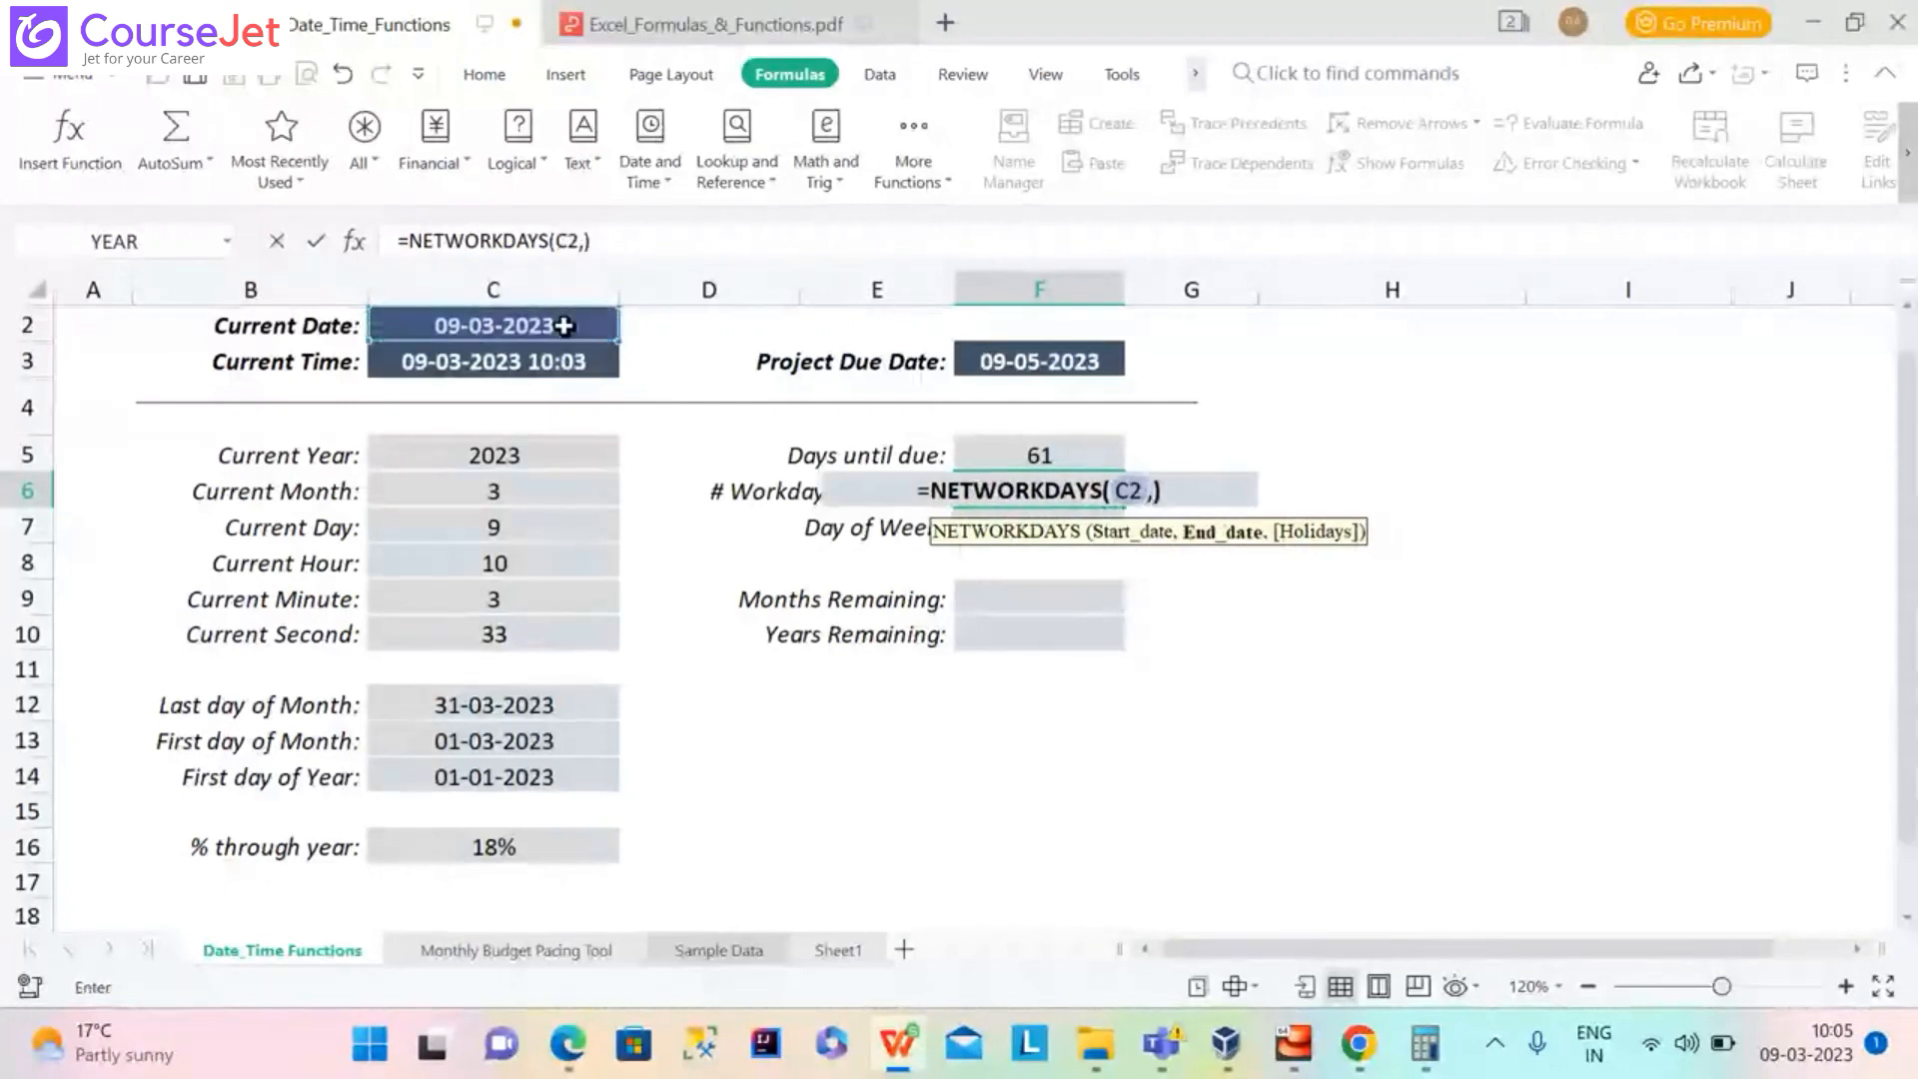
pyautogui.click(1082, 372)
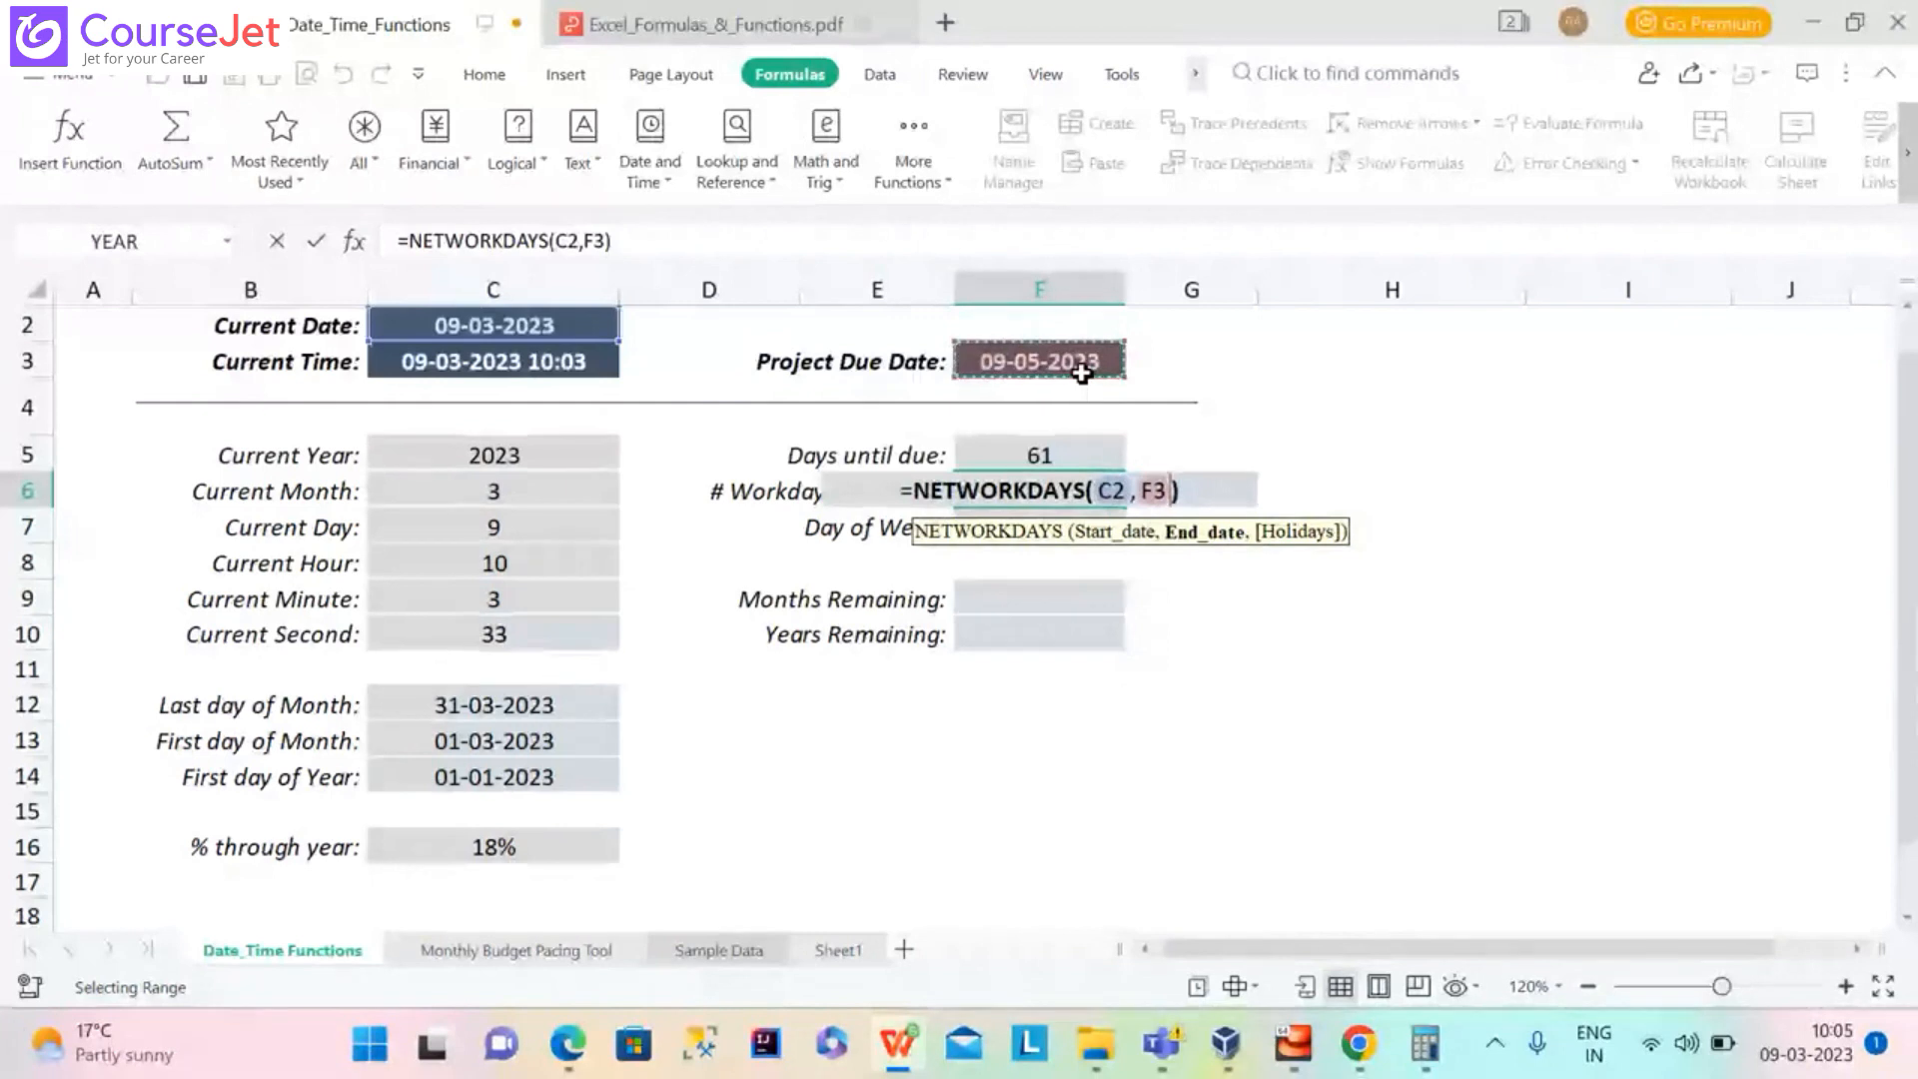
pyautogui.press('Return')
# Add 3 as the holidays argument of the NETWORKDAYS formula in F6
pyautogui.click(1061, 498)
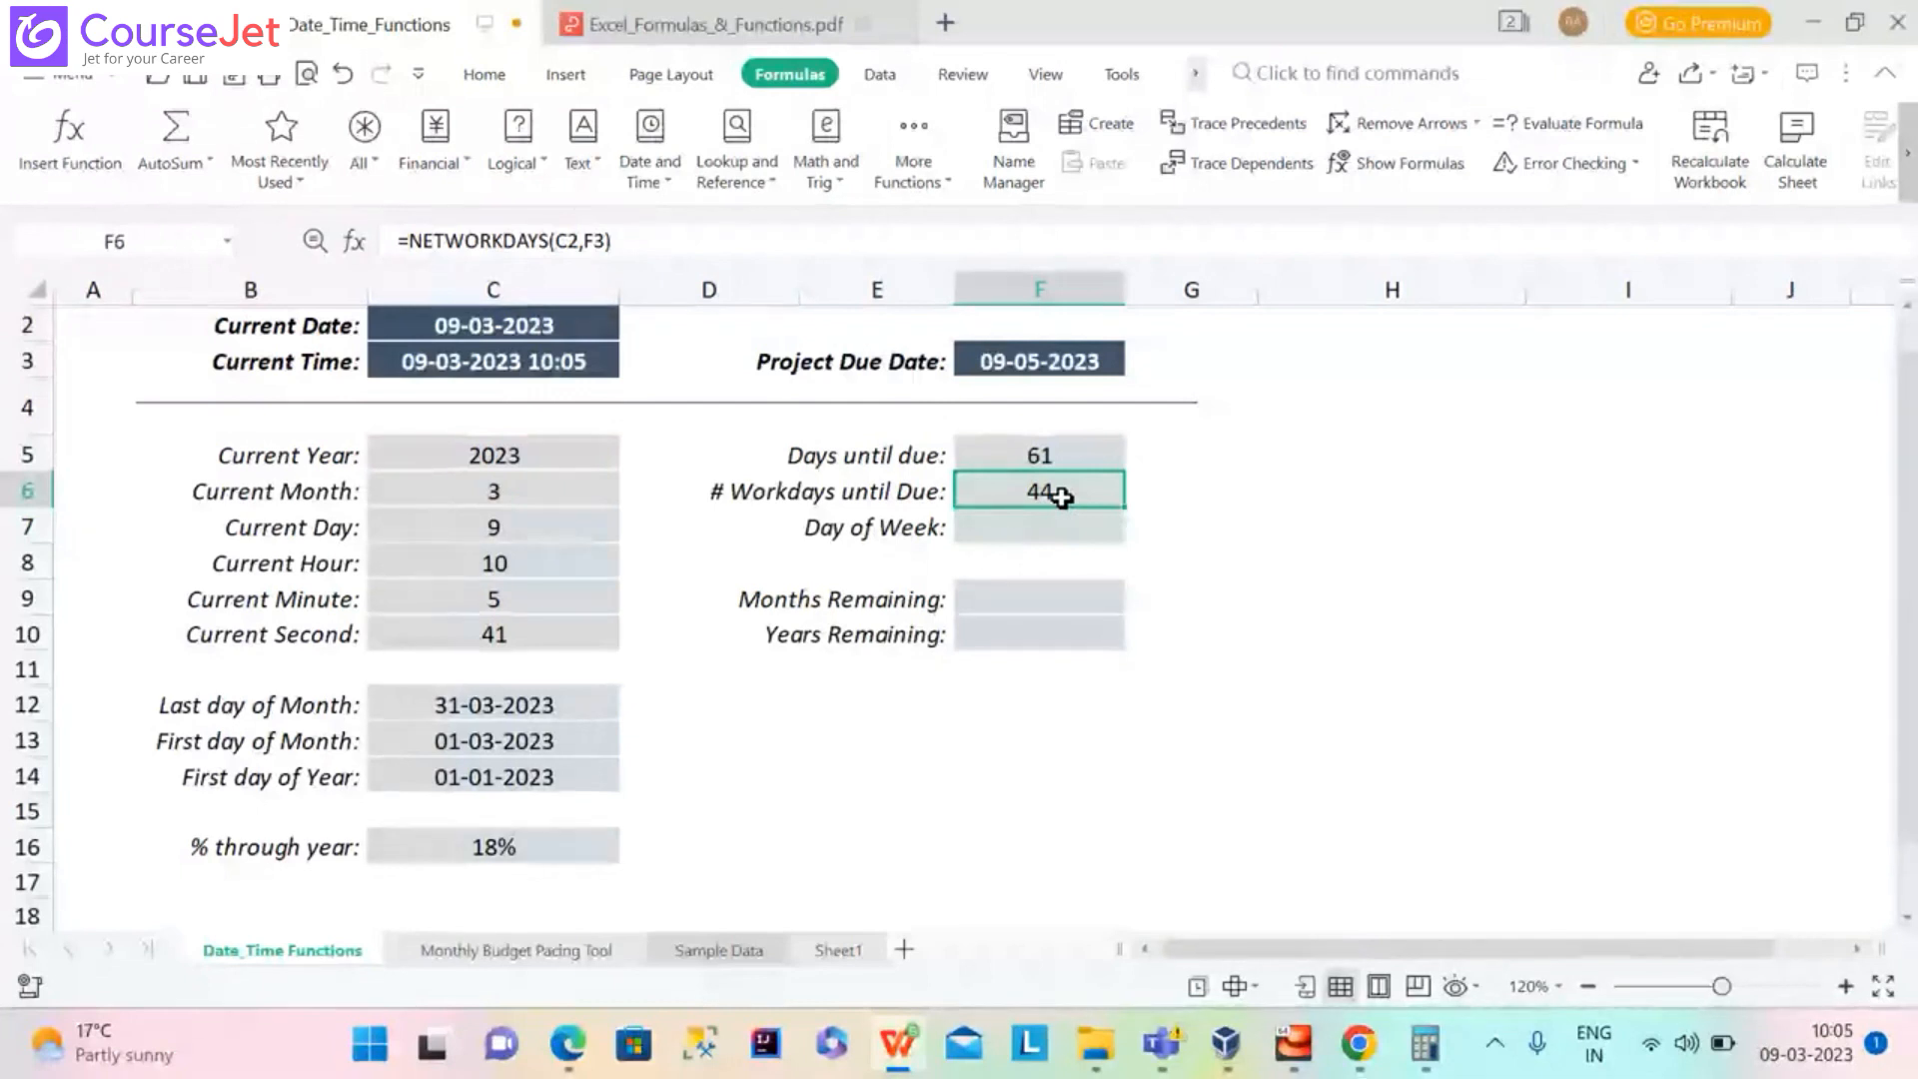
pyautogui.click(605, 240)
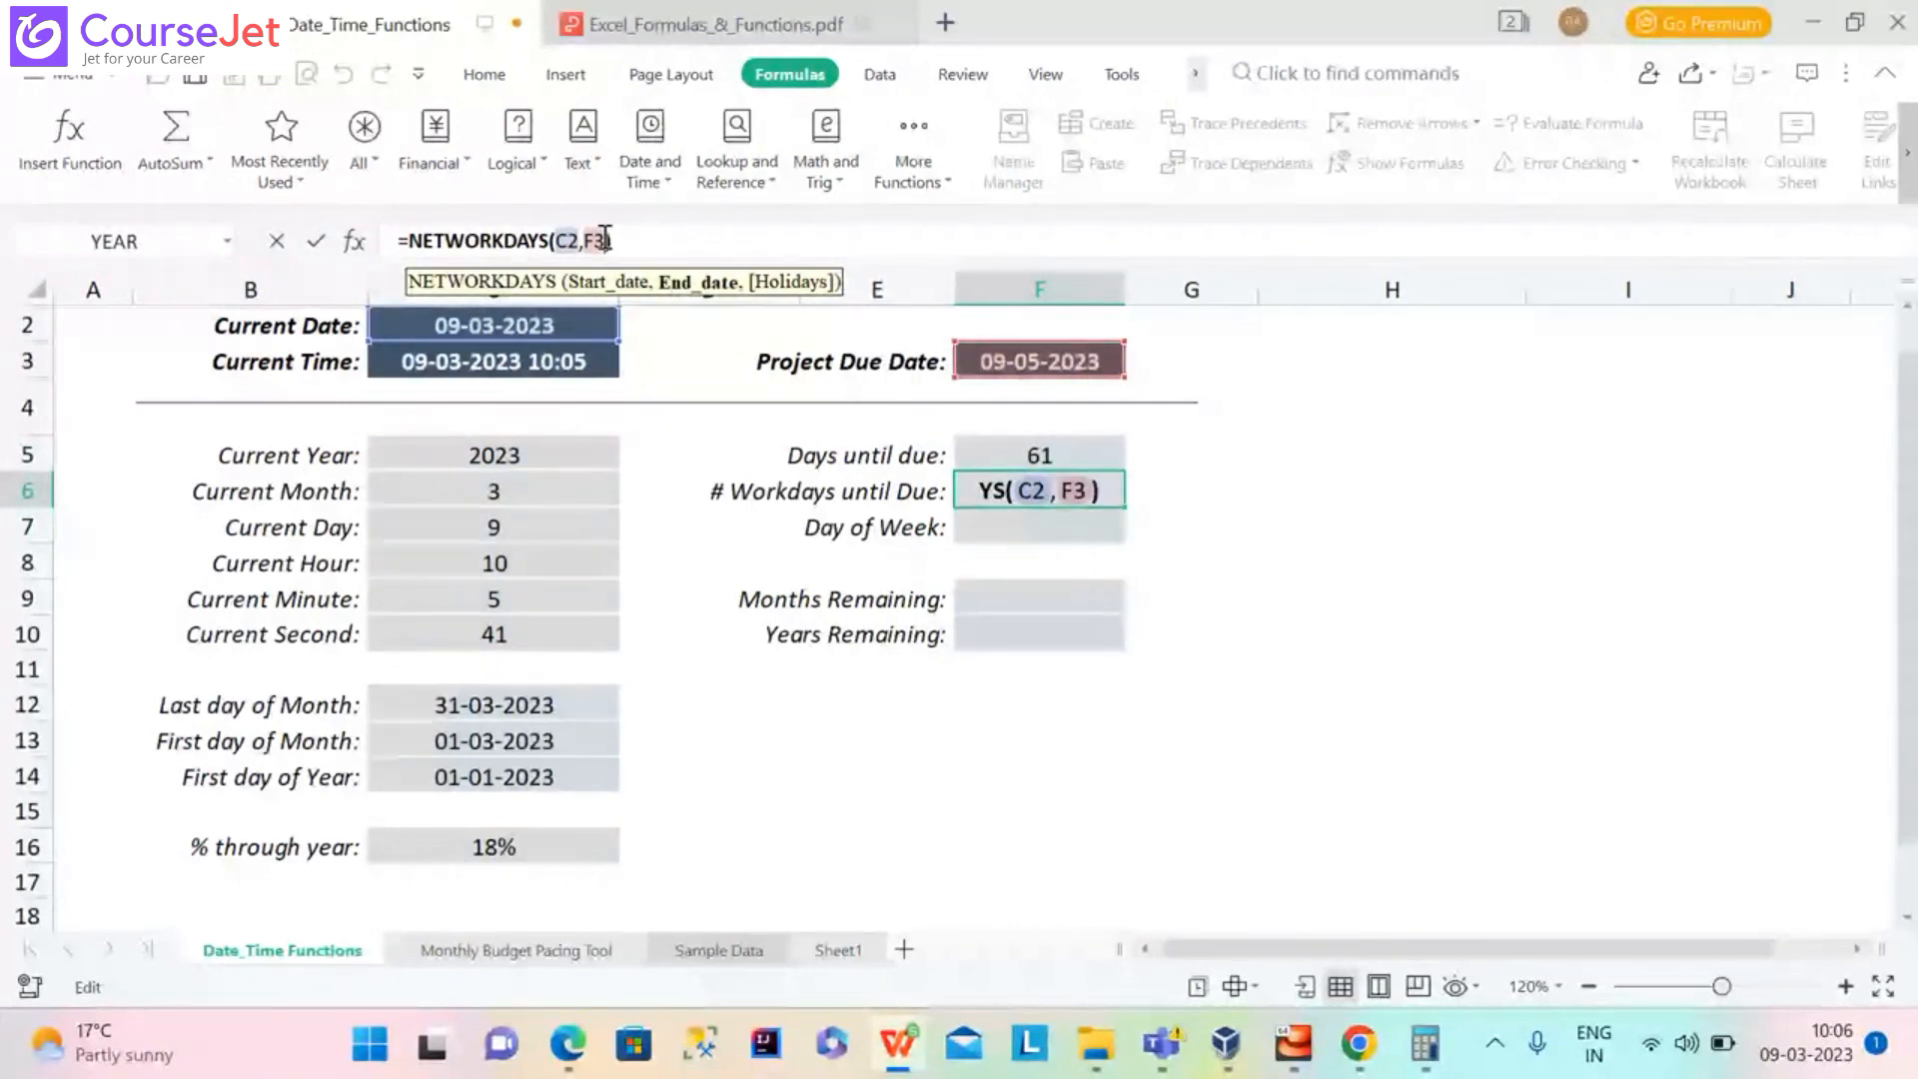
pyautogui.write(',')
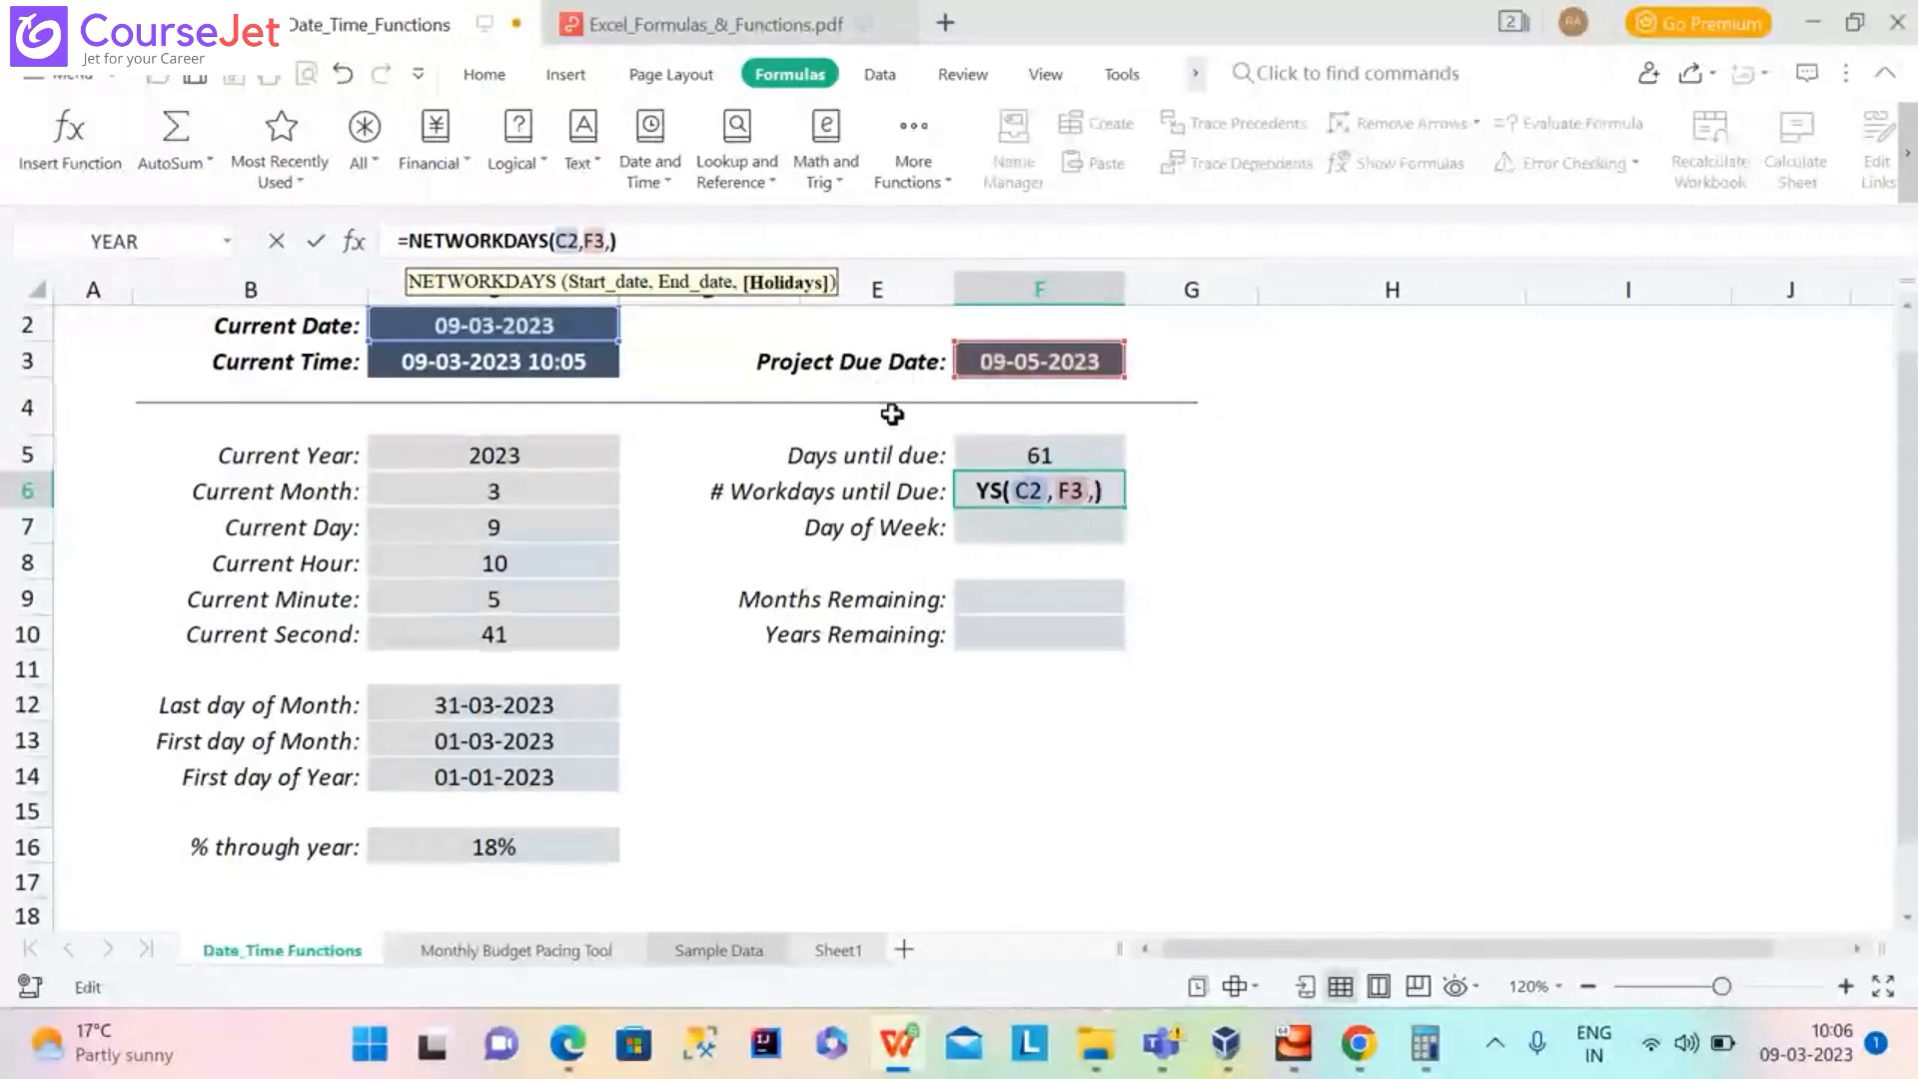
pyautogui.write('3')
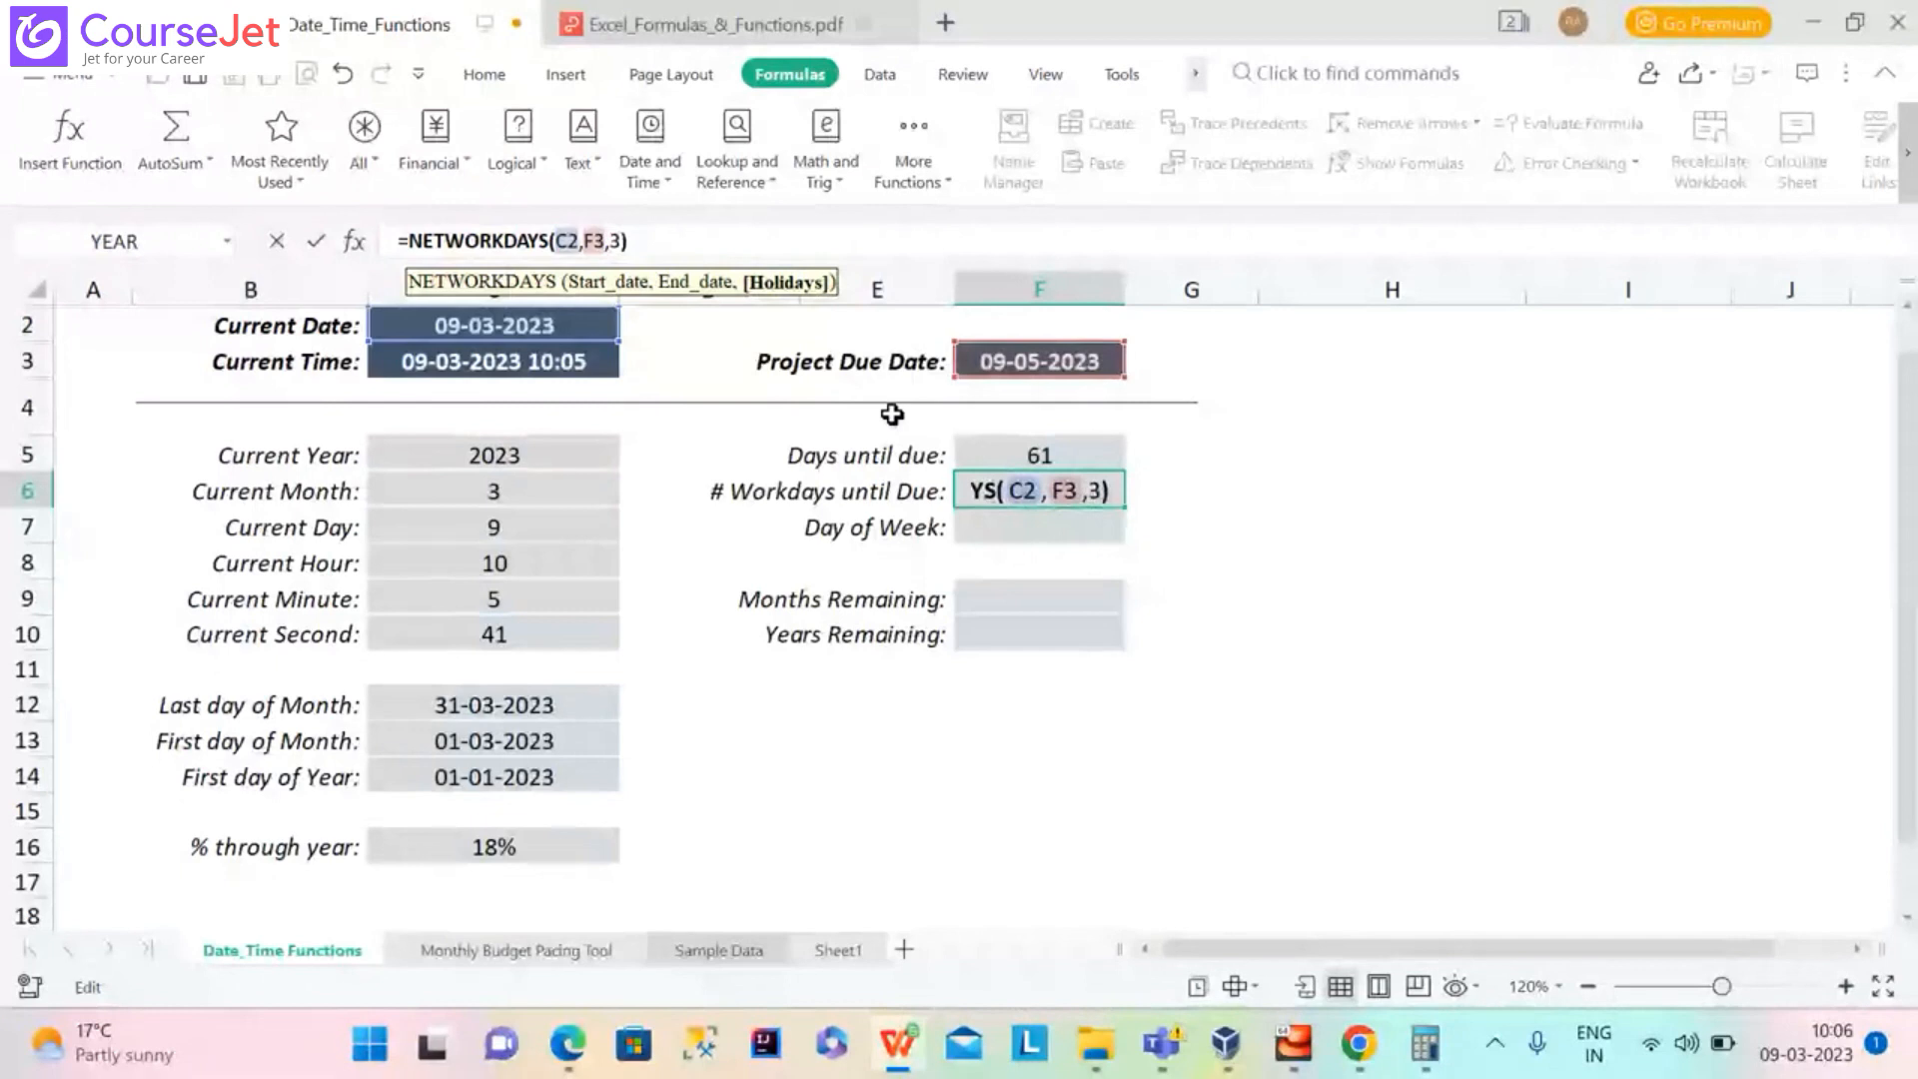
pyautogui.press('Return')
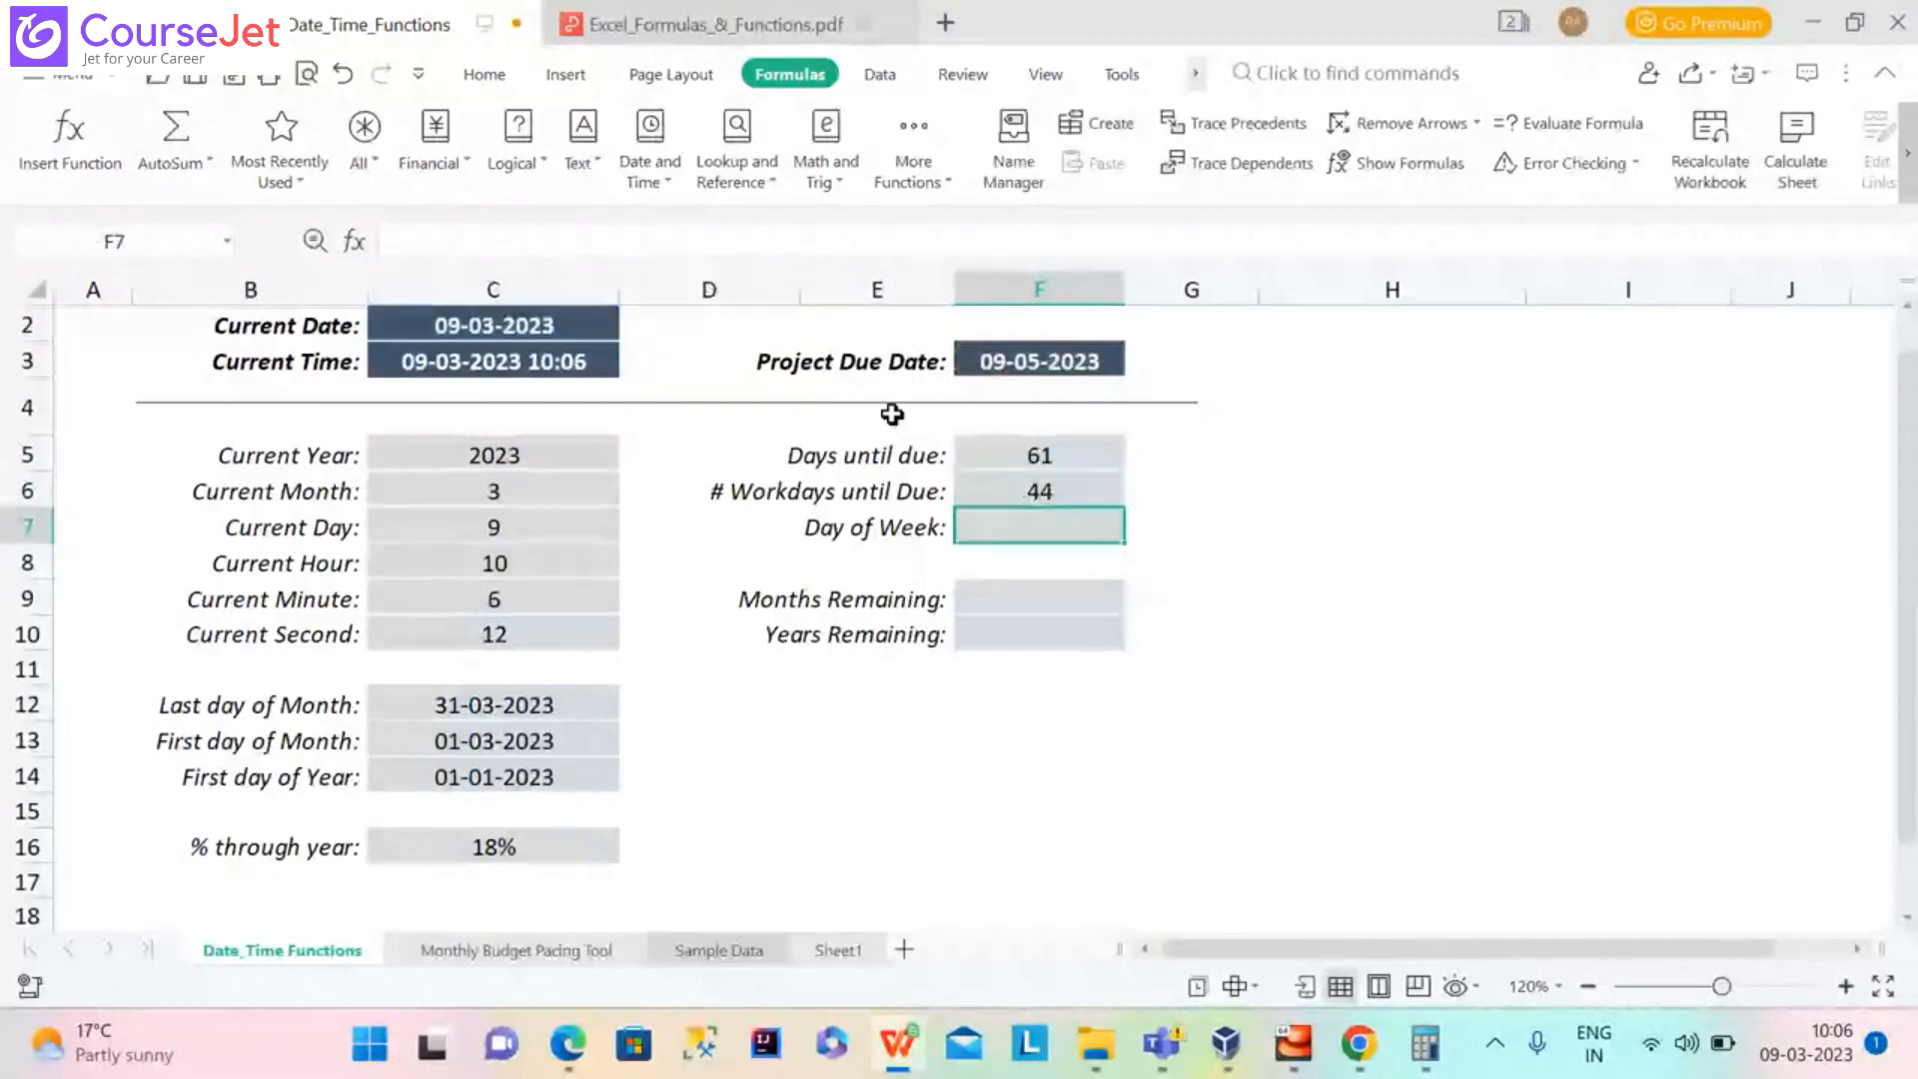
# Change the holidays argument of the workdays formula in F6 to 4
pyautogui.click(1106, 478)
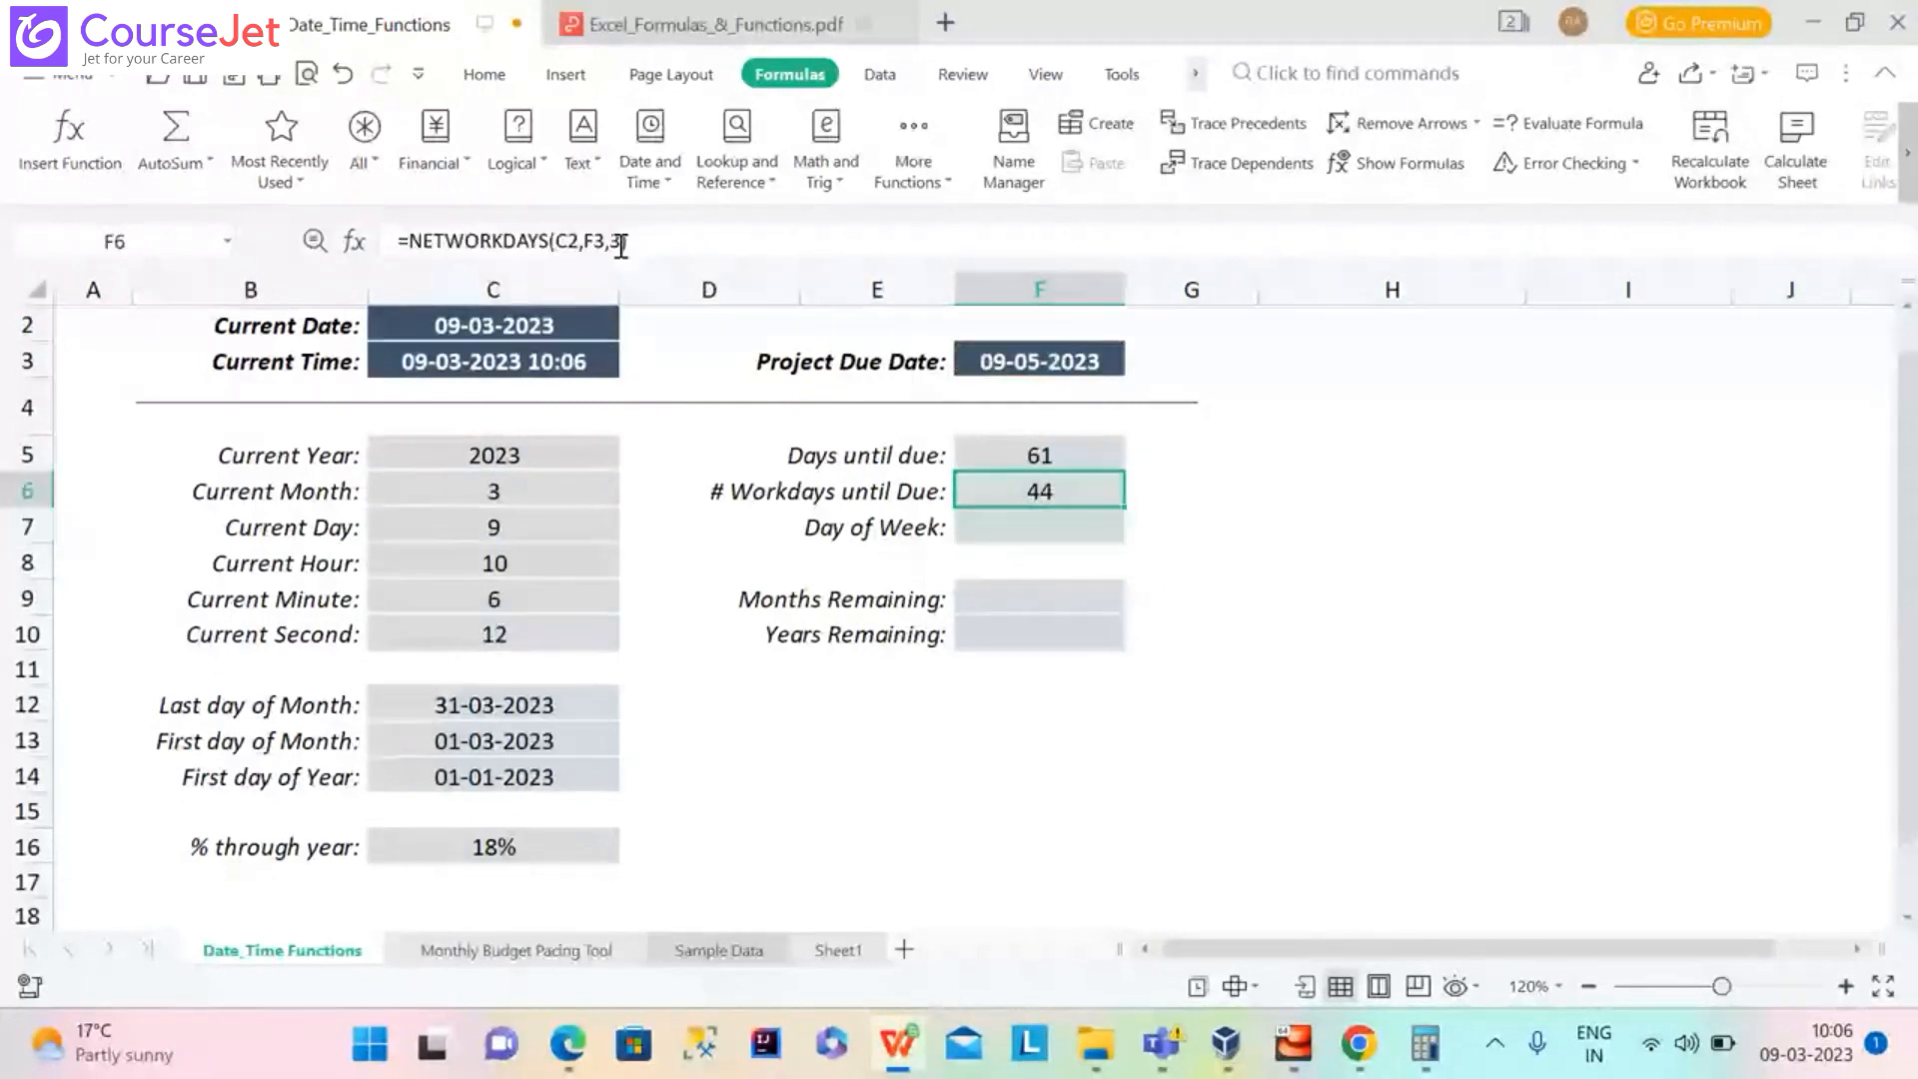
pyautogui.click(621, 246)
pyautogui.press('BackSpace')
pyautogui.write('4')
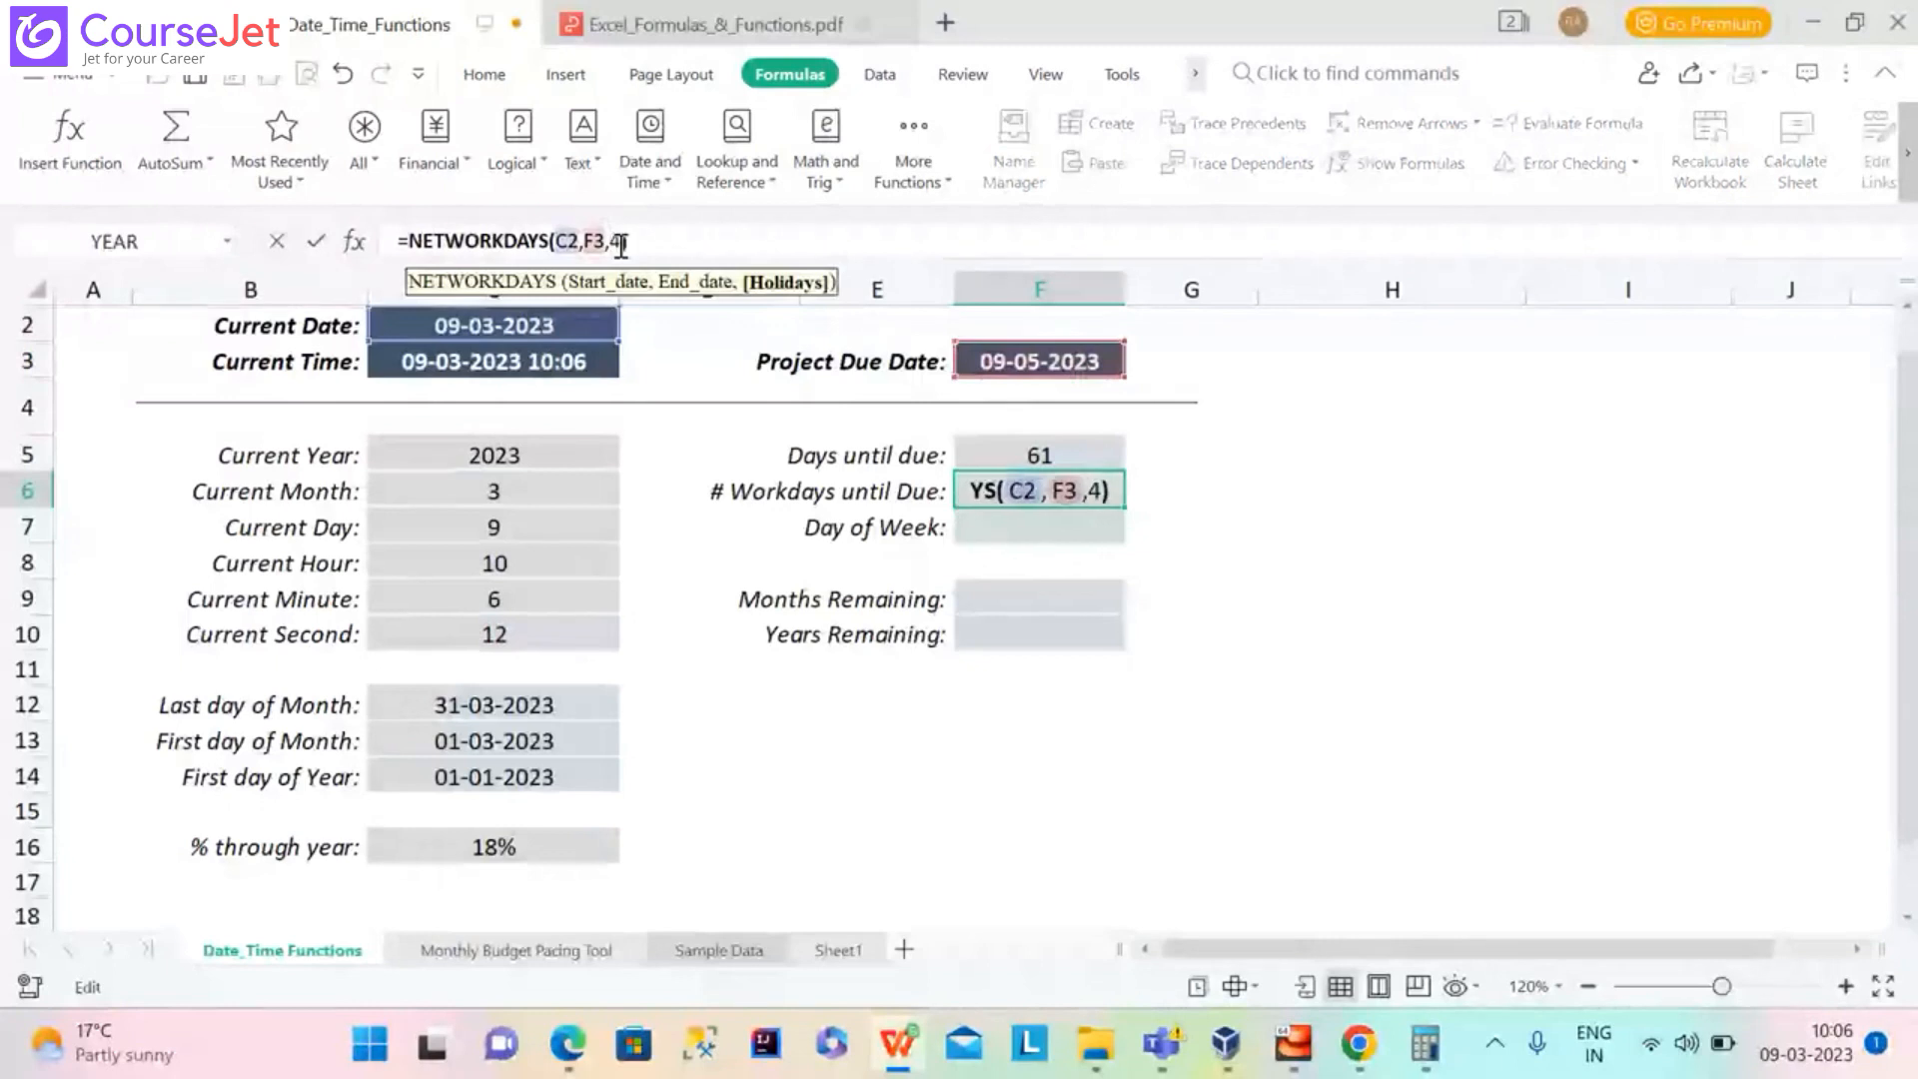
pyautogui.press('Return')
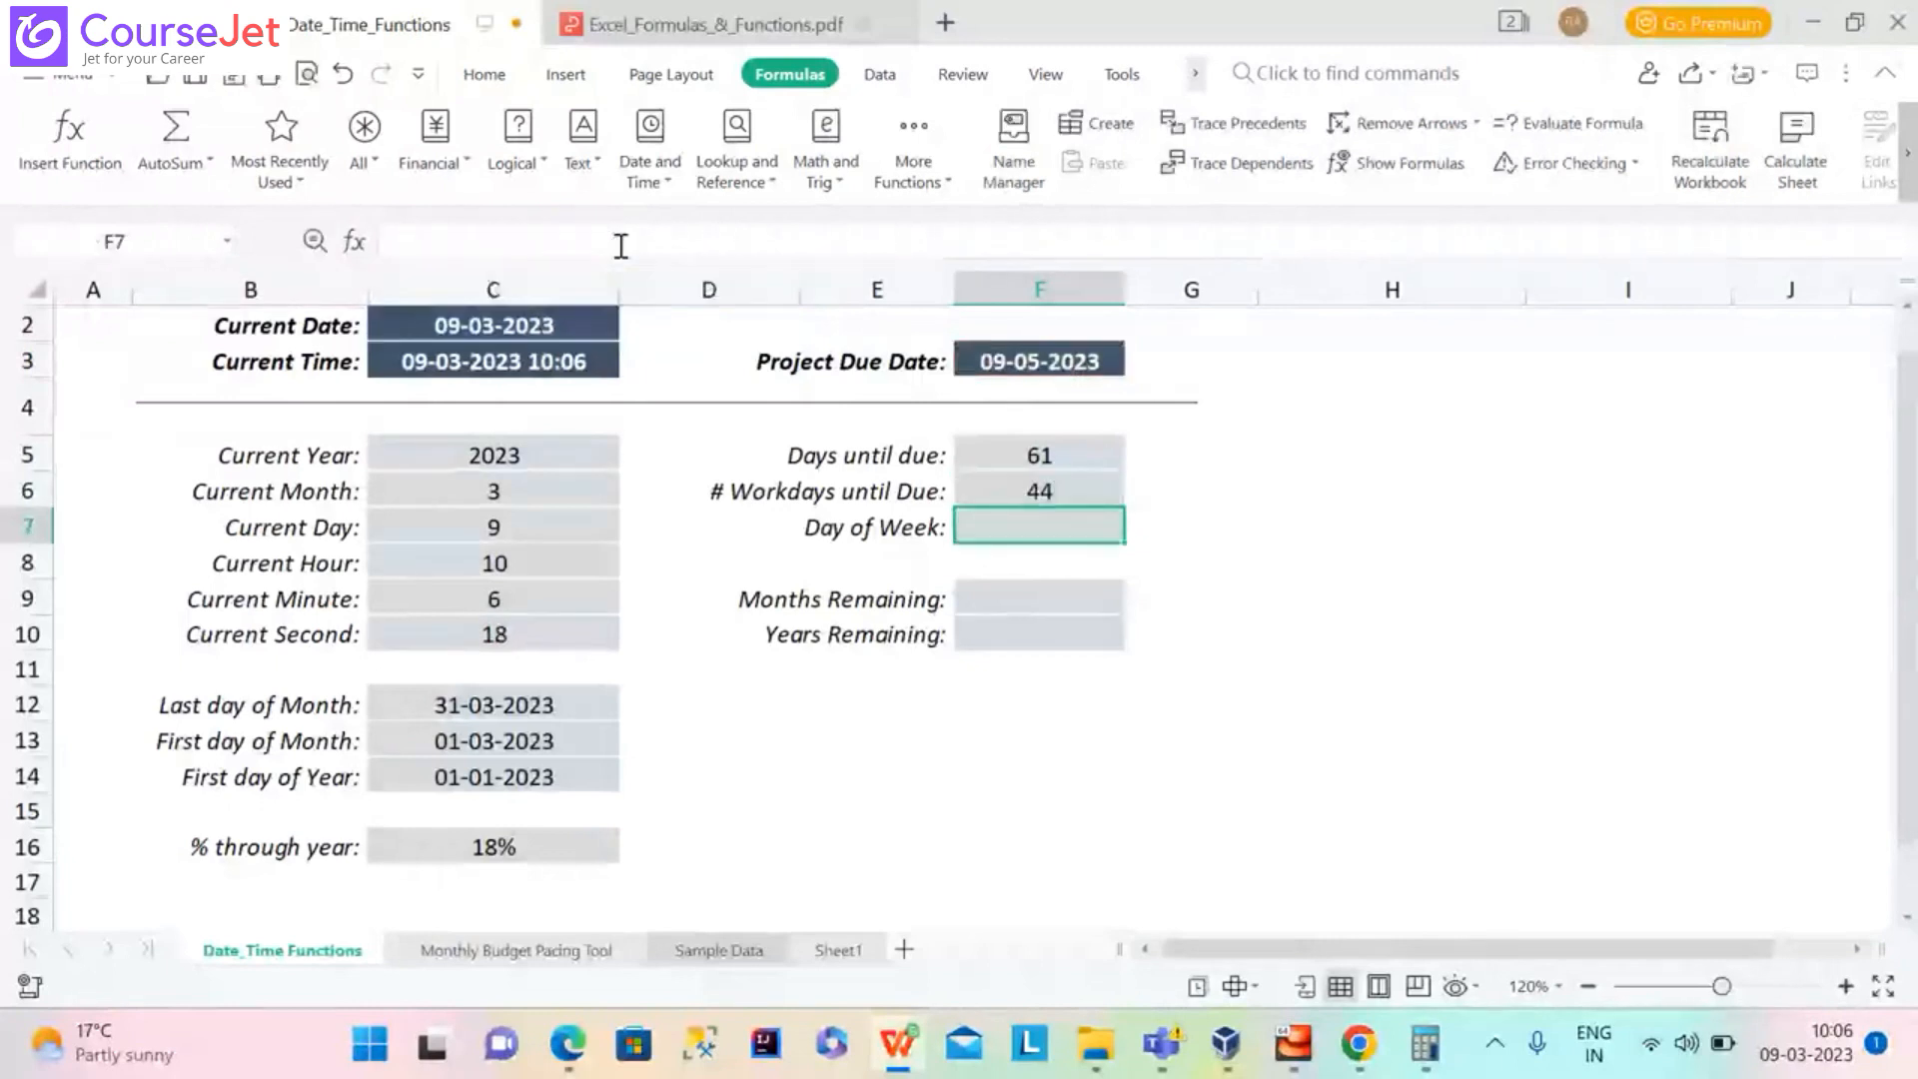
# Check the NETWORKDAYS syntax in Excel_Formulas_&_Functions.pdf and return to the date functions workbook
pyautogui.click(1048, 495)
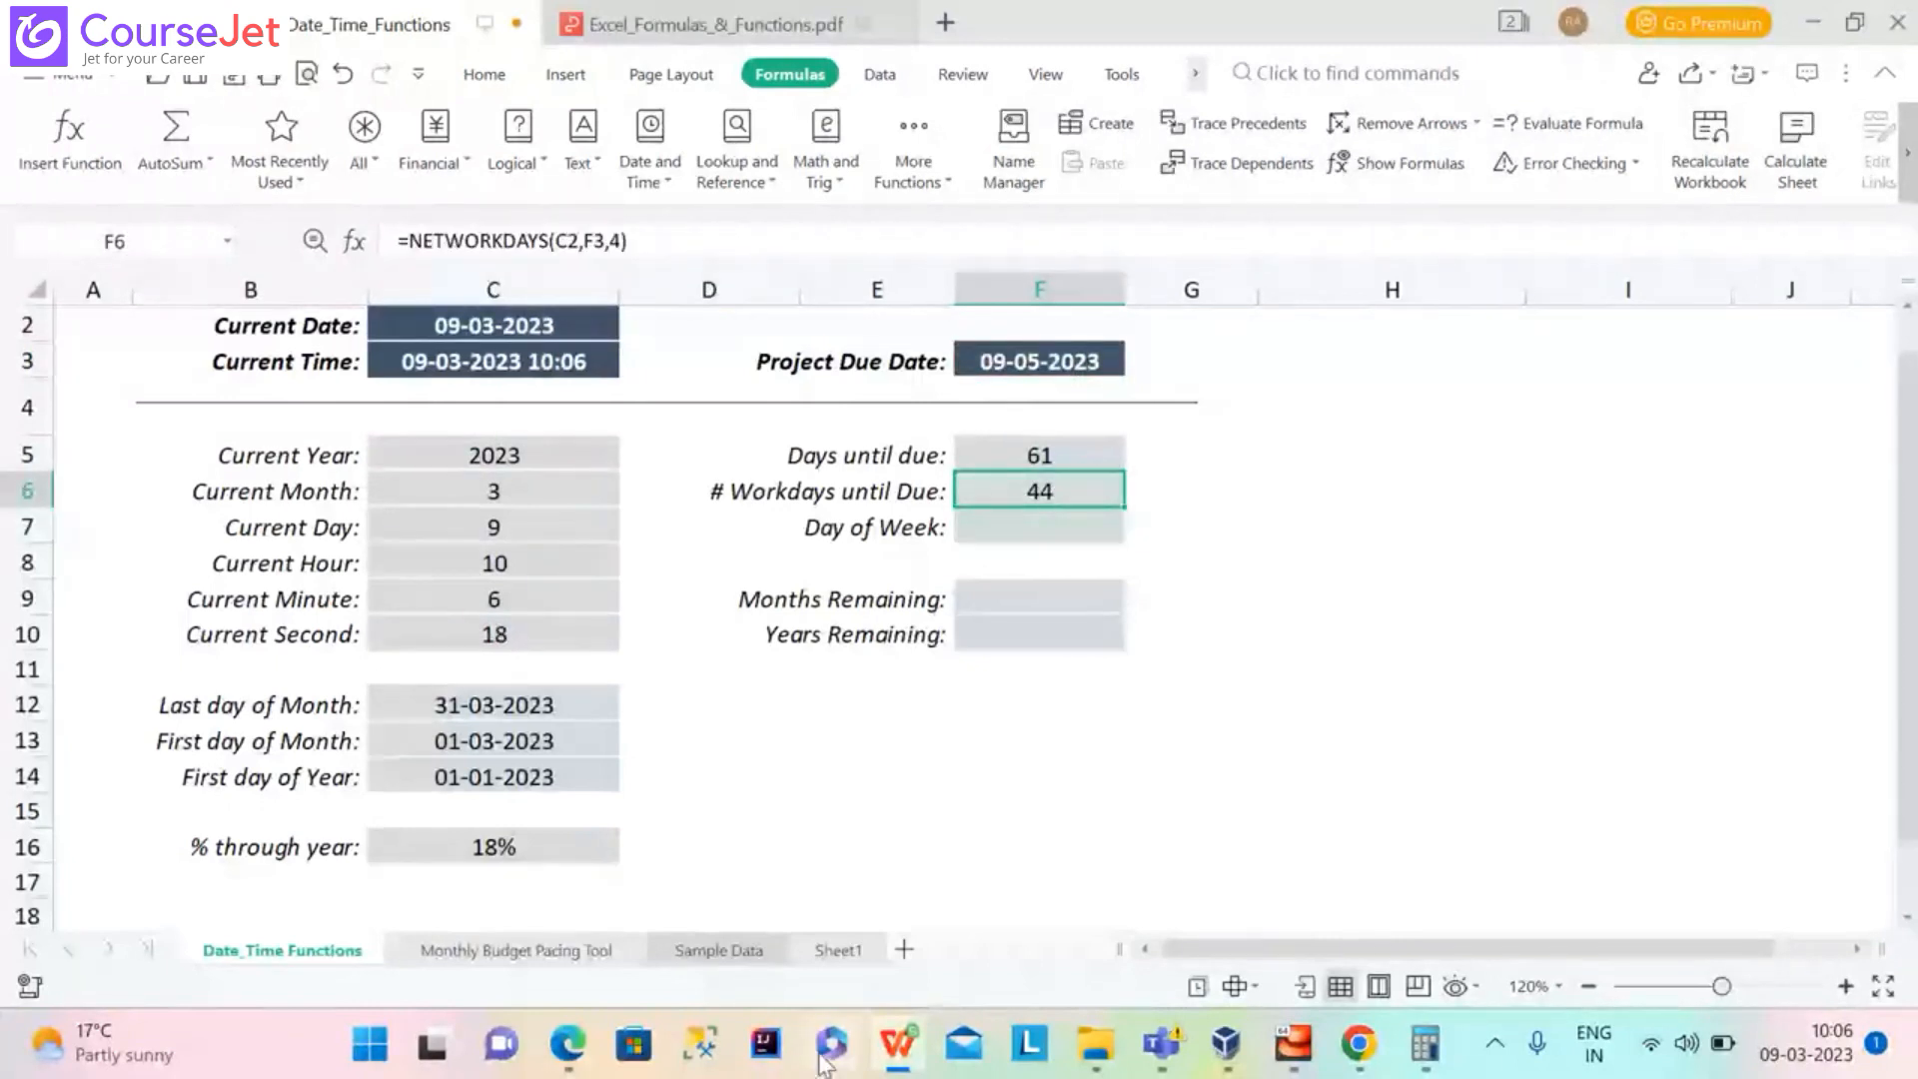
pyautogui.moveTo(898, 1044)
pyautogui.click(915, 897)
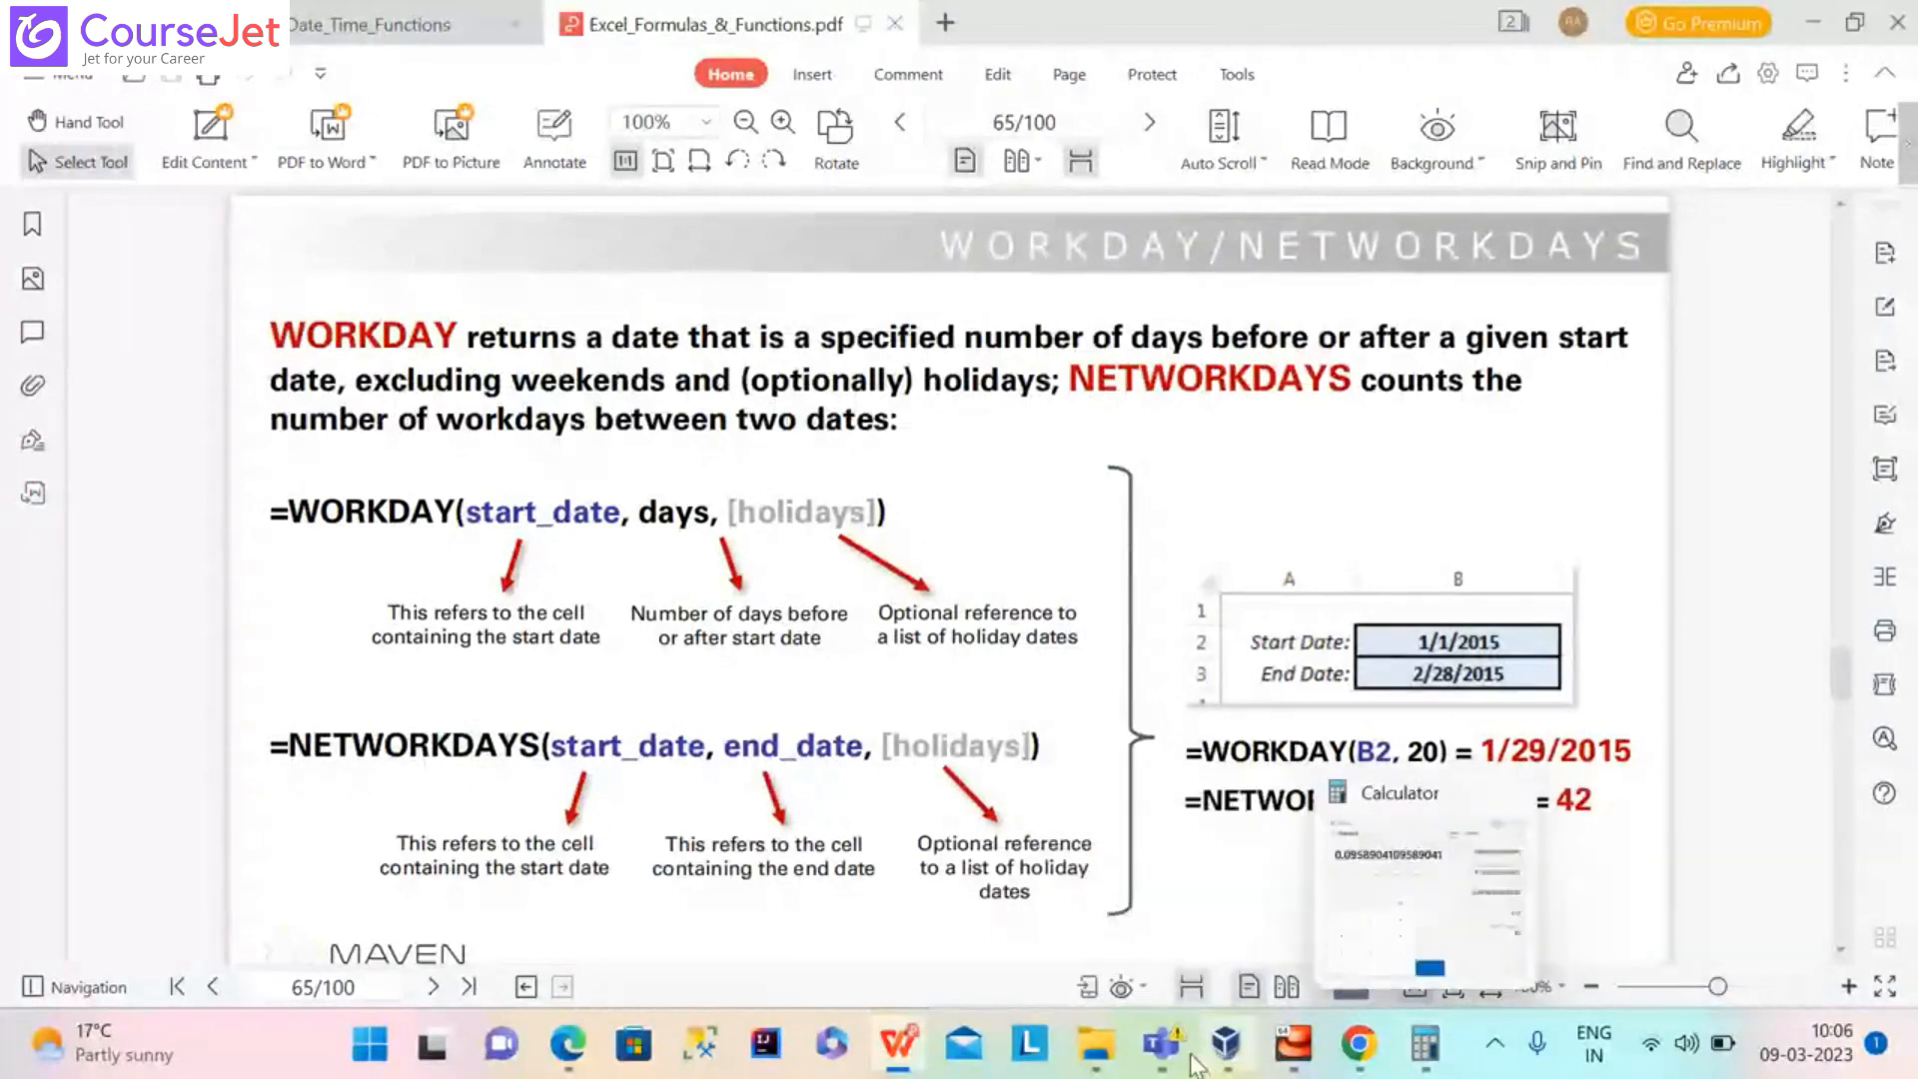
pyautogui.moveTo(913, 1049)
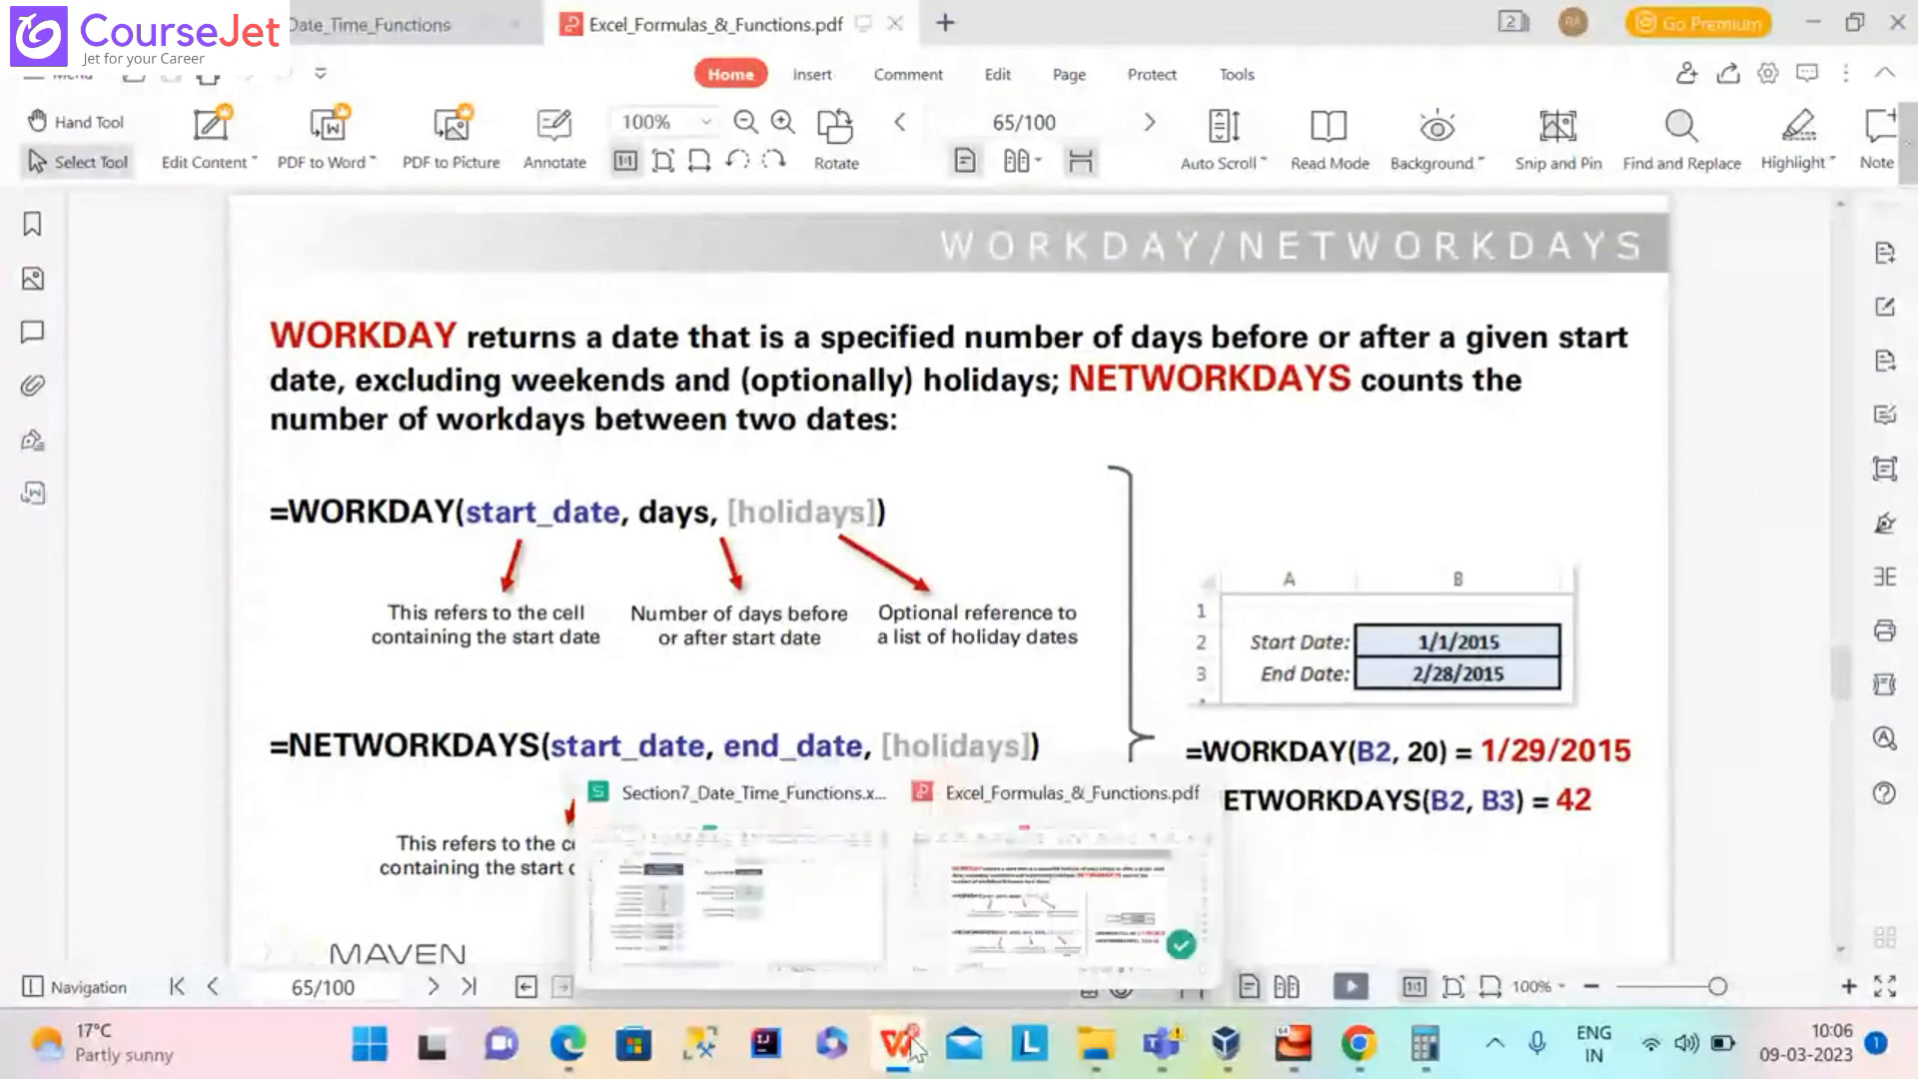
pyautogui.click(838, 923)
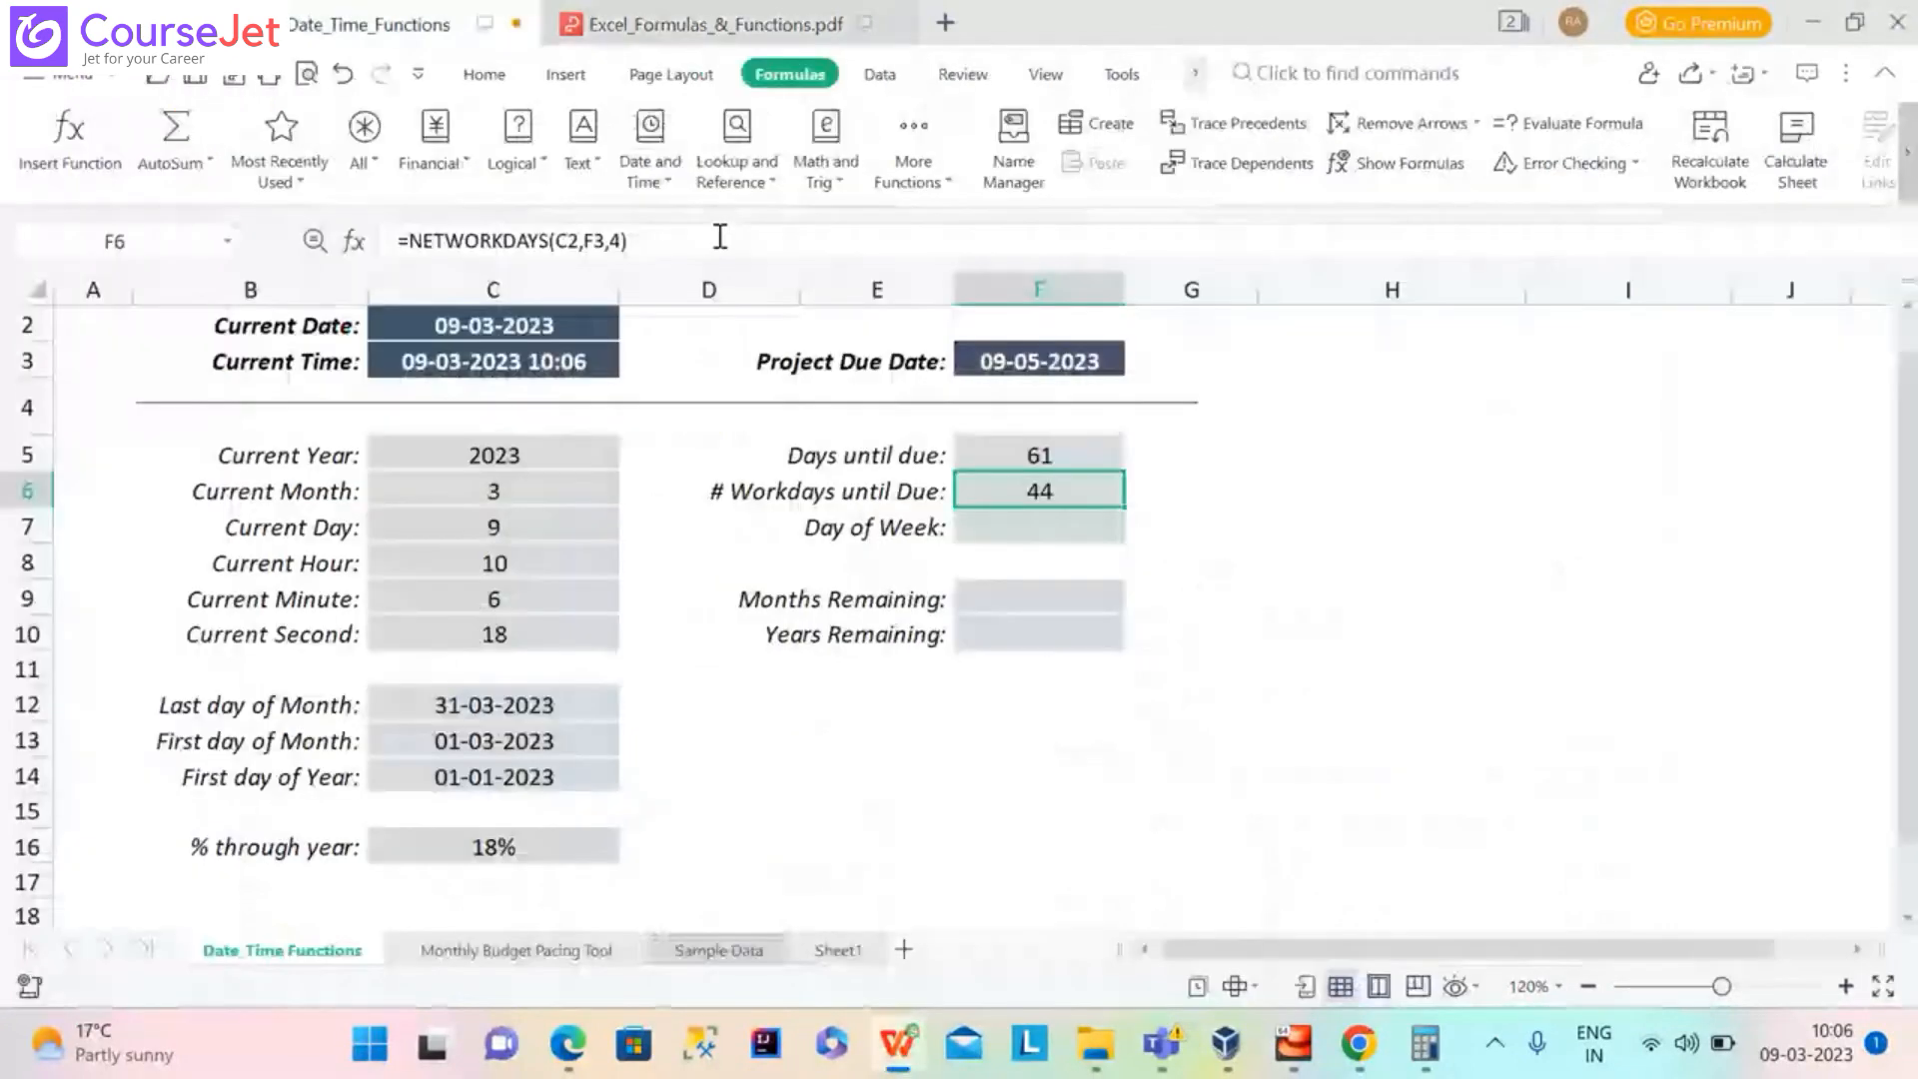
# Try to replace the holidays argument in F6's NETWORKDAYS formula with the date 19-04
pyautogui.click(620, 243)
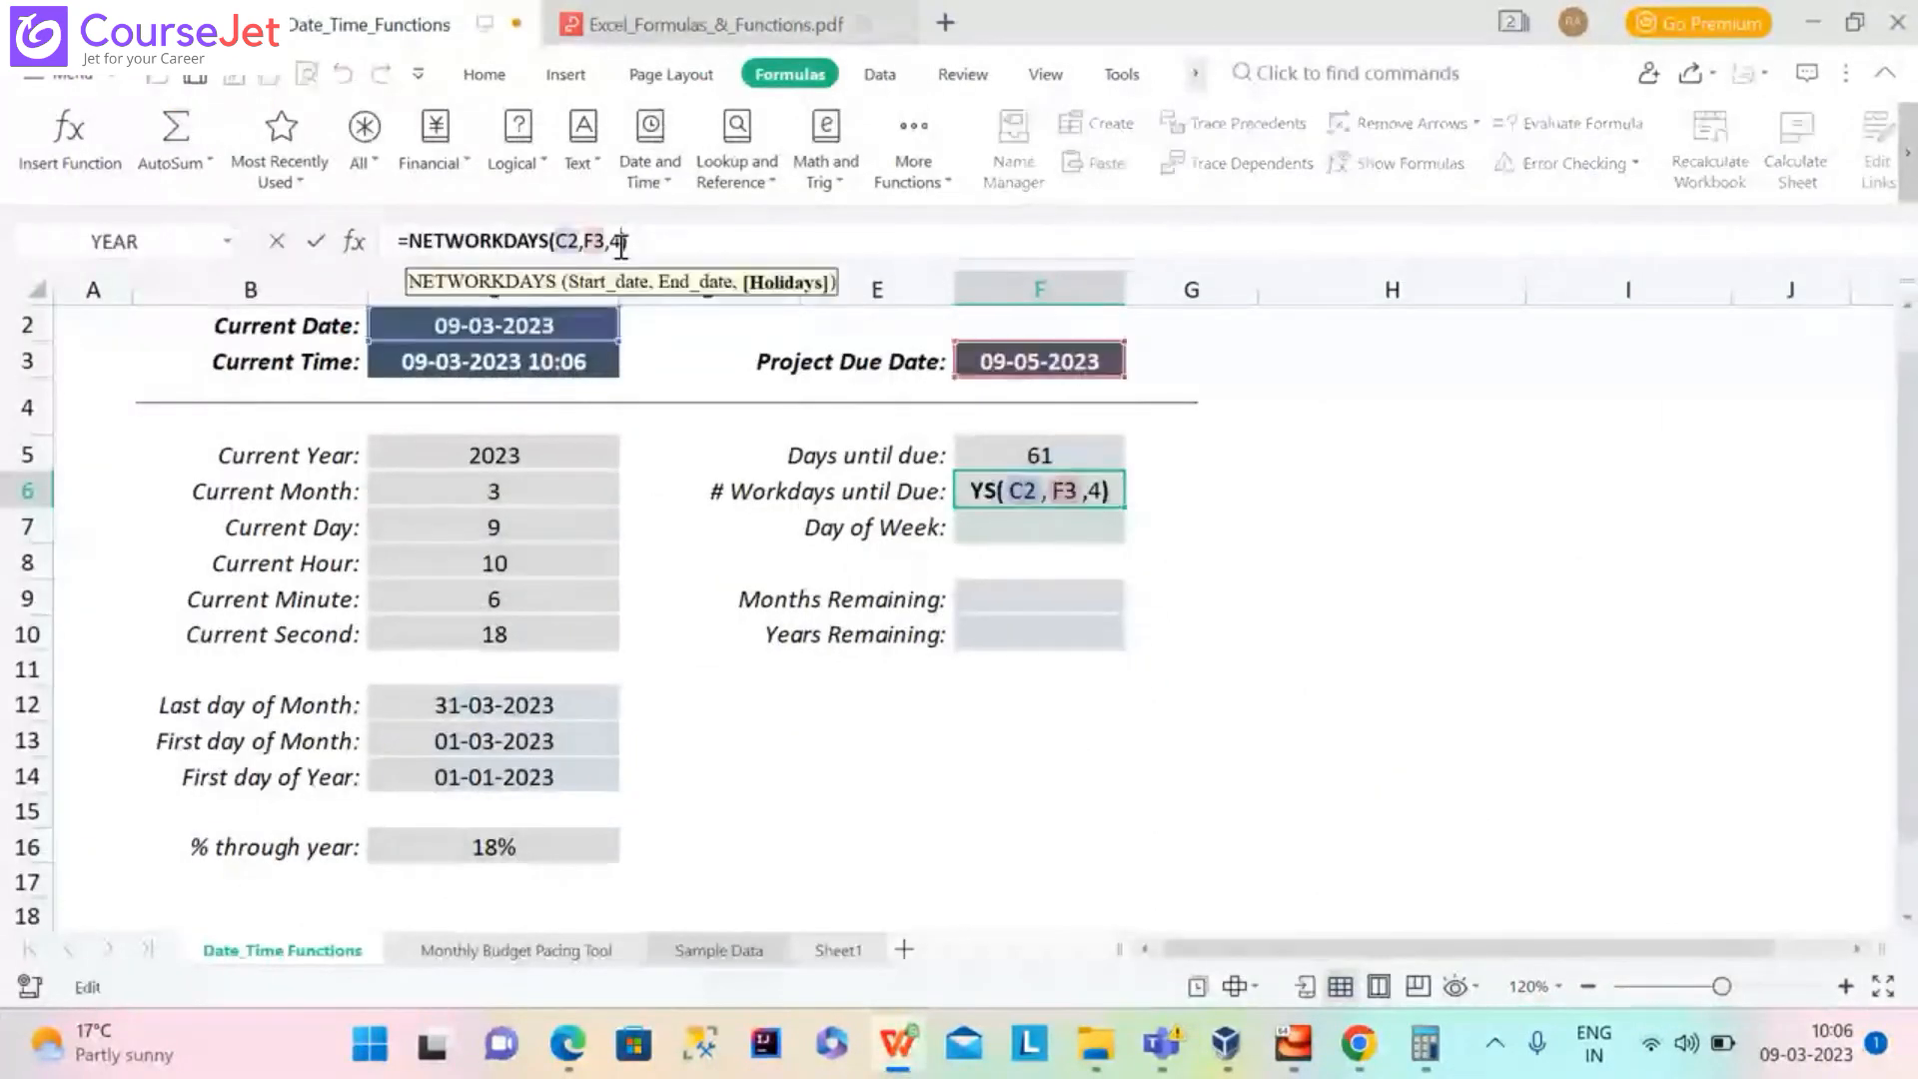
pyautogui.press('BackSpace')
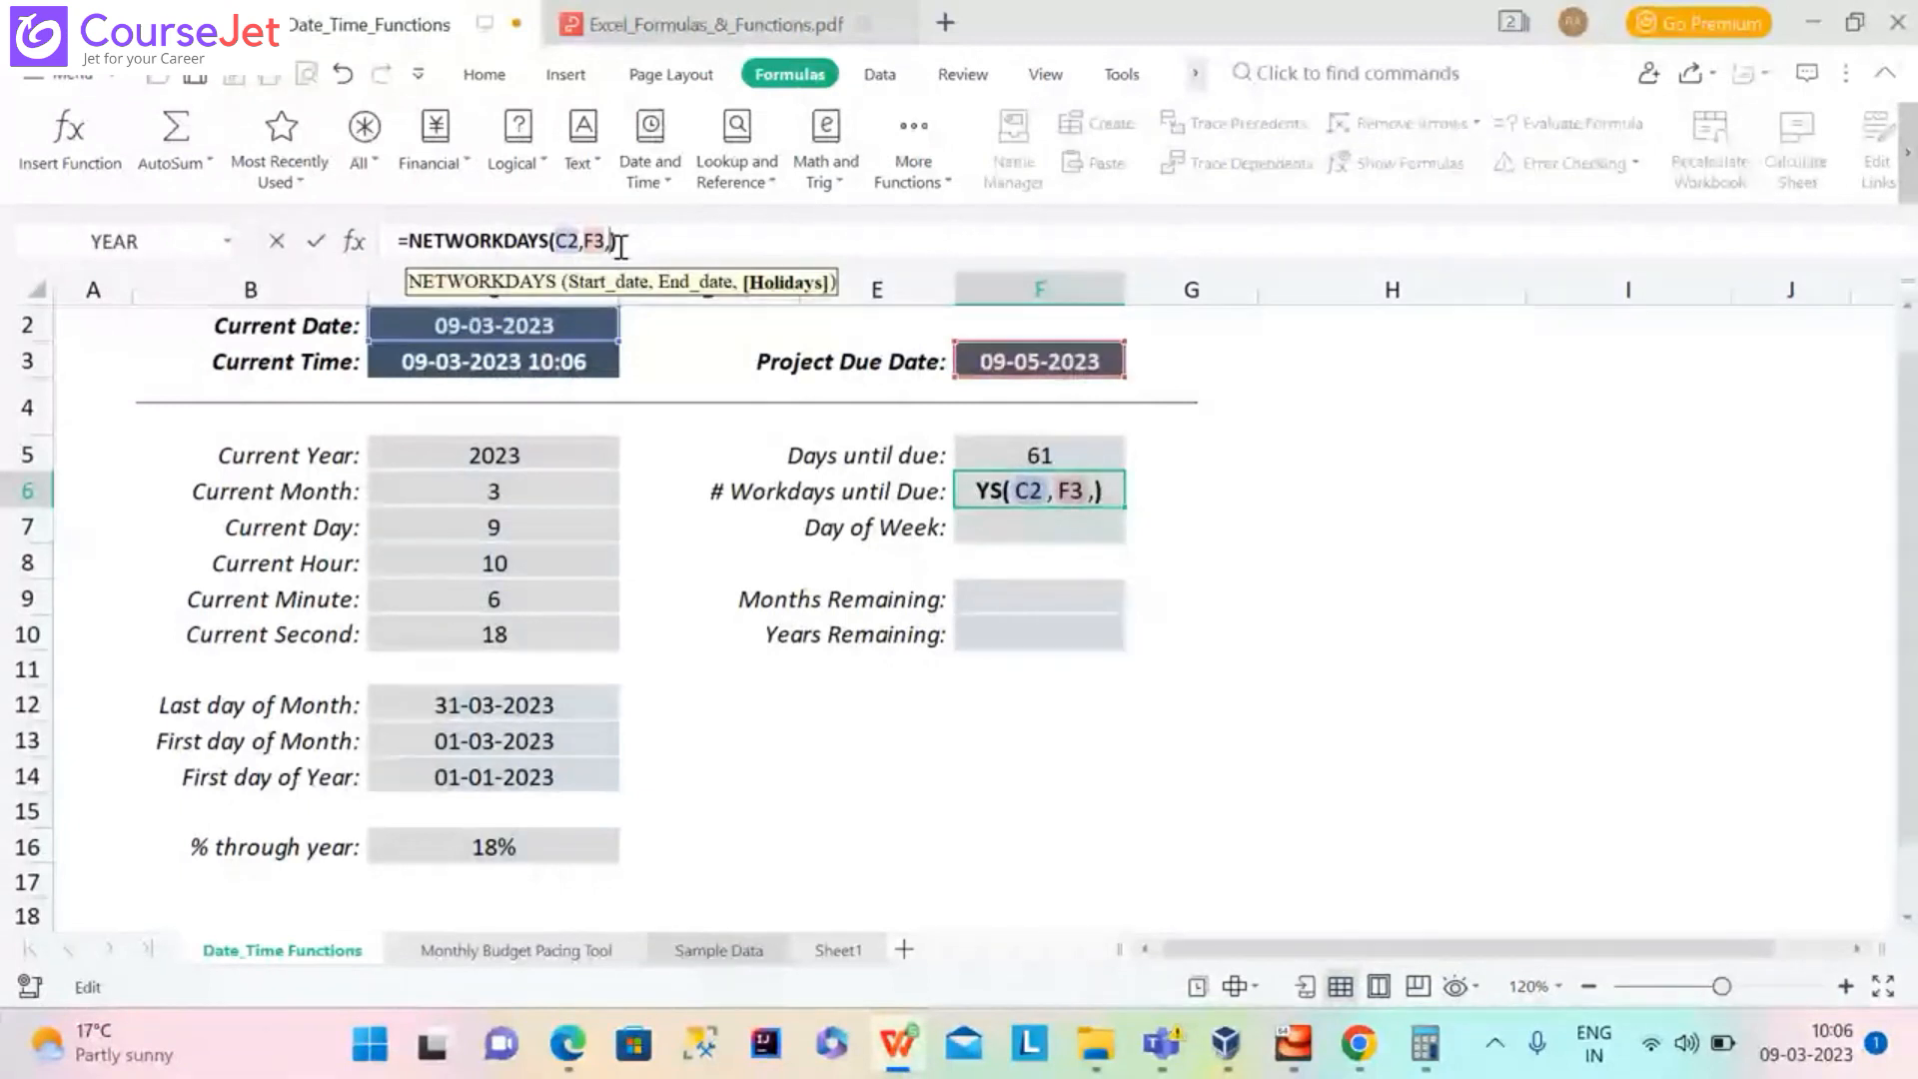
pyautogui.write('19-0')
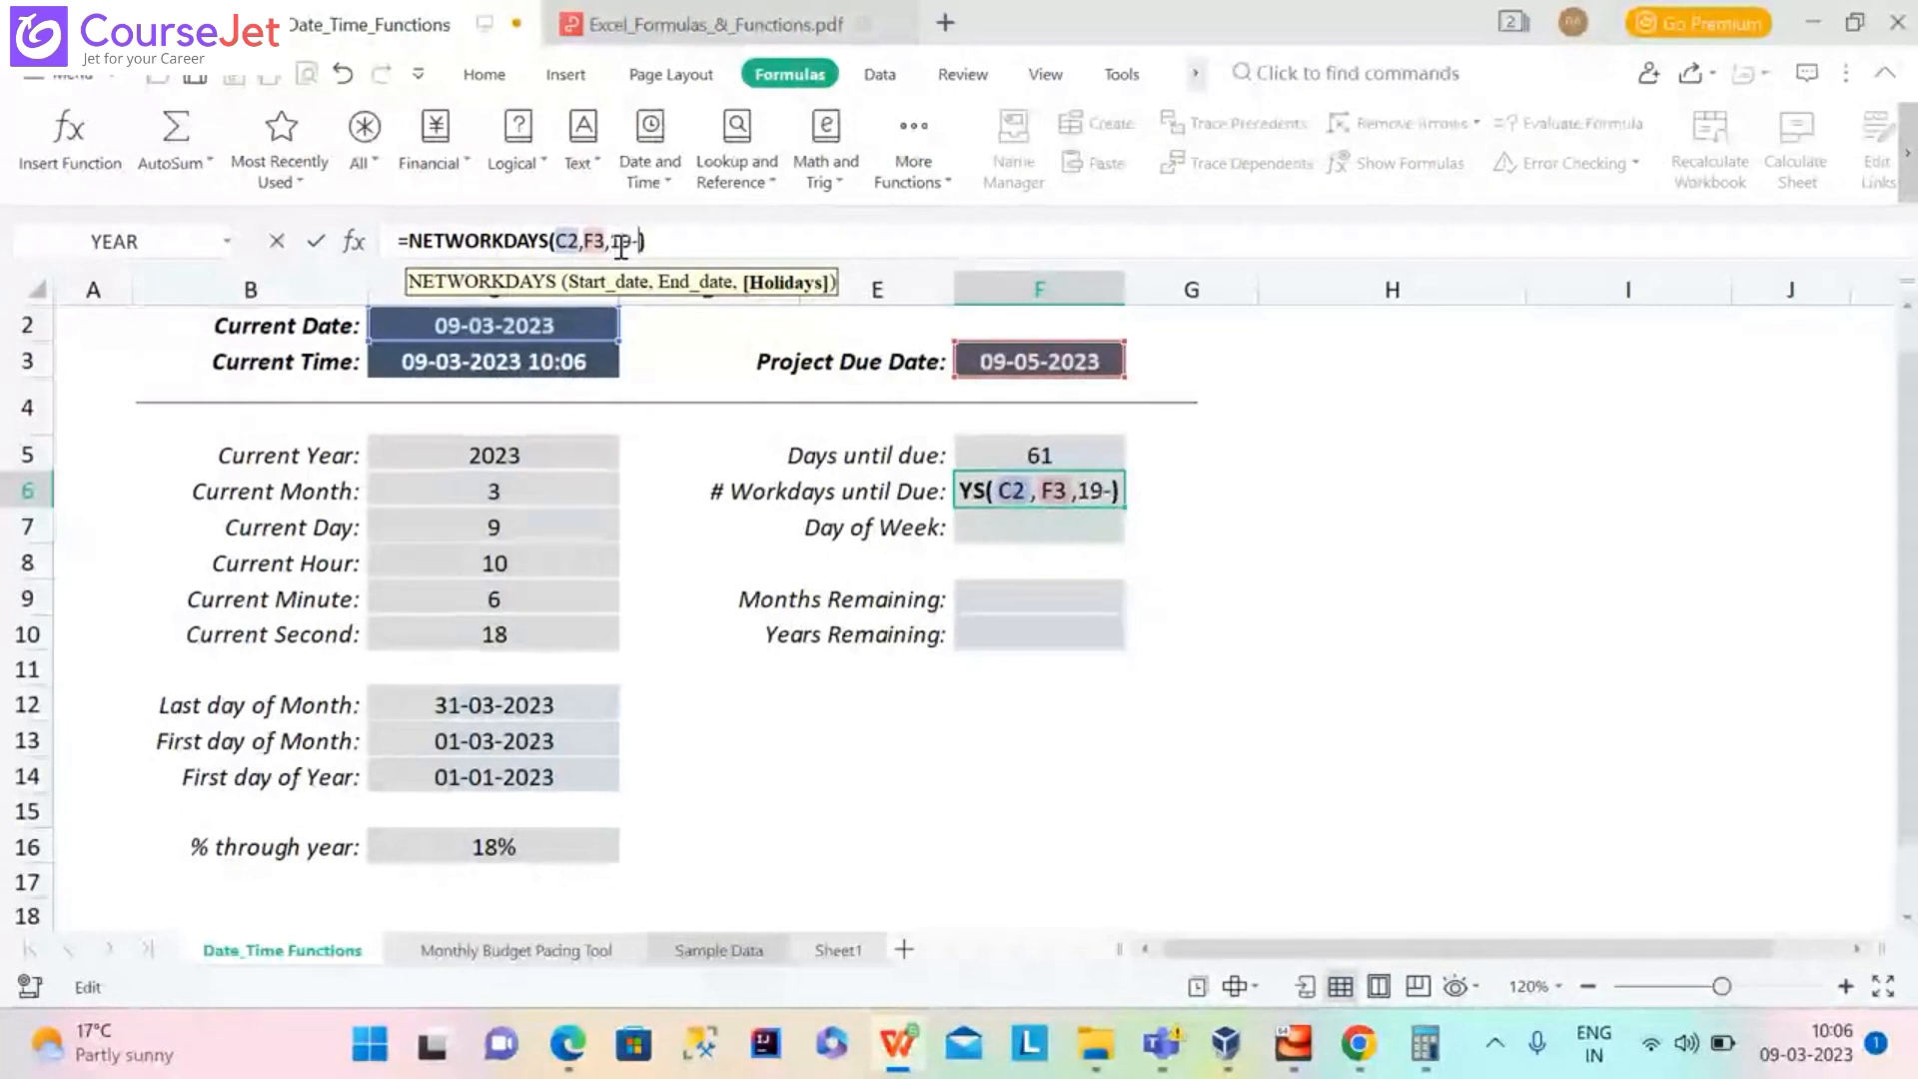
pyautogui.write('4')
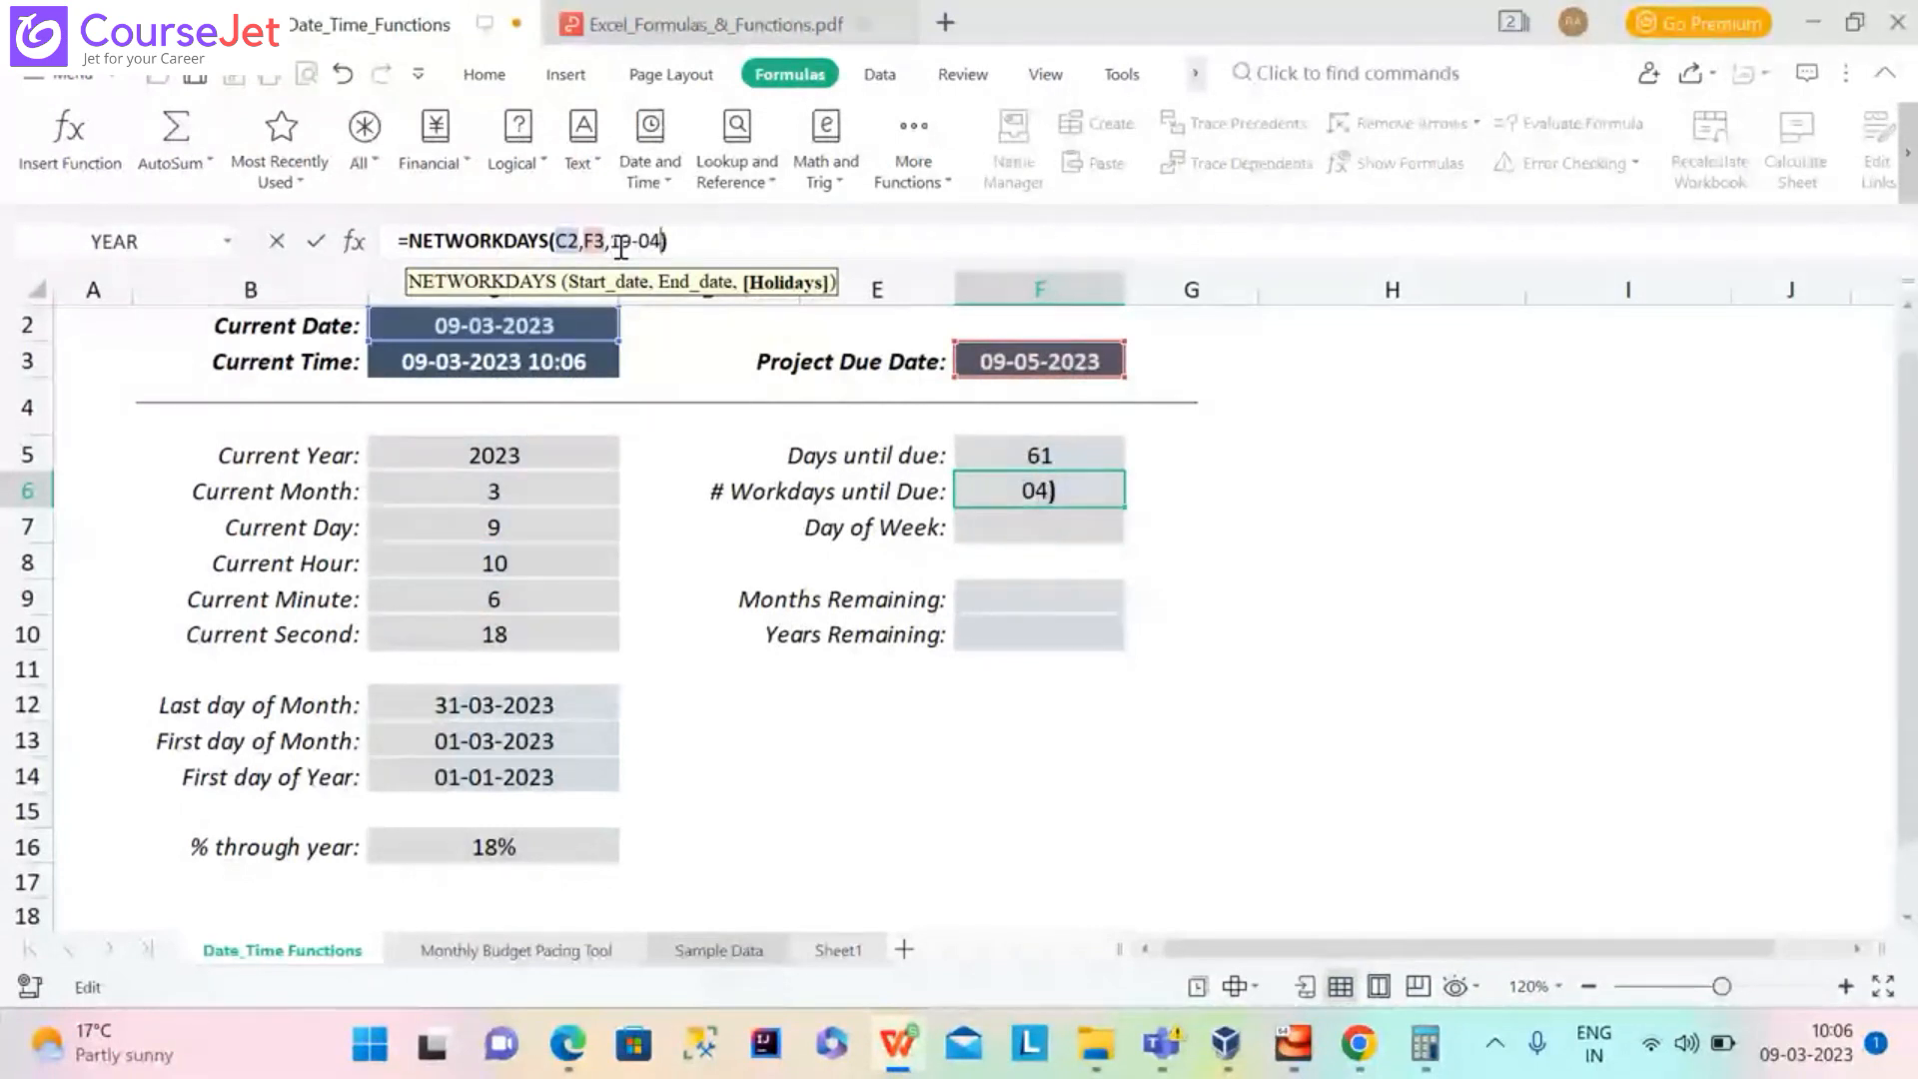
pyautogui.press('BackSpace')
pyautogui.press('BackSpace')
pyautogui.press('BackSpace')
pyautogui.press('BackSpace')
pyautogui.press('BackSpace')
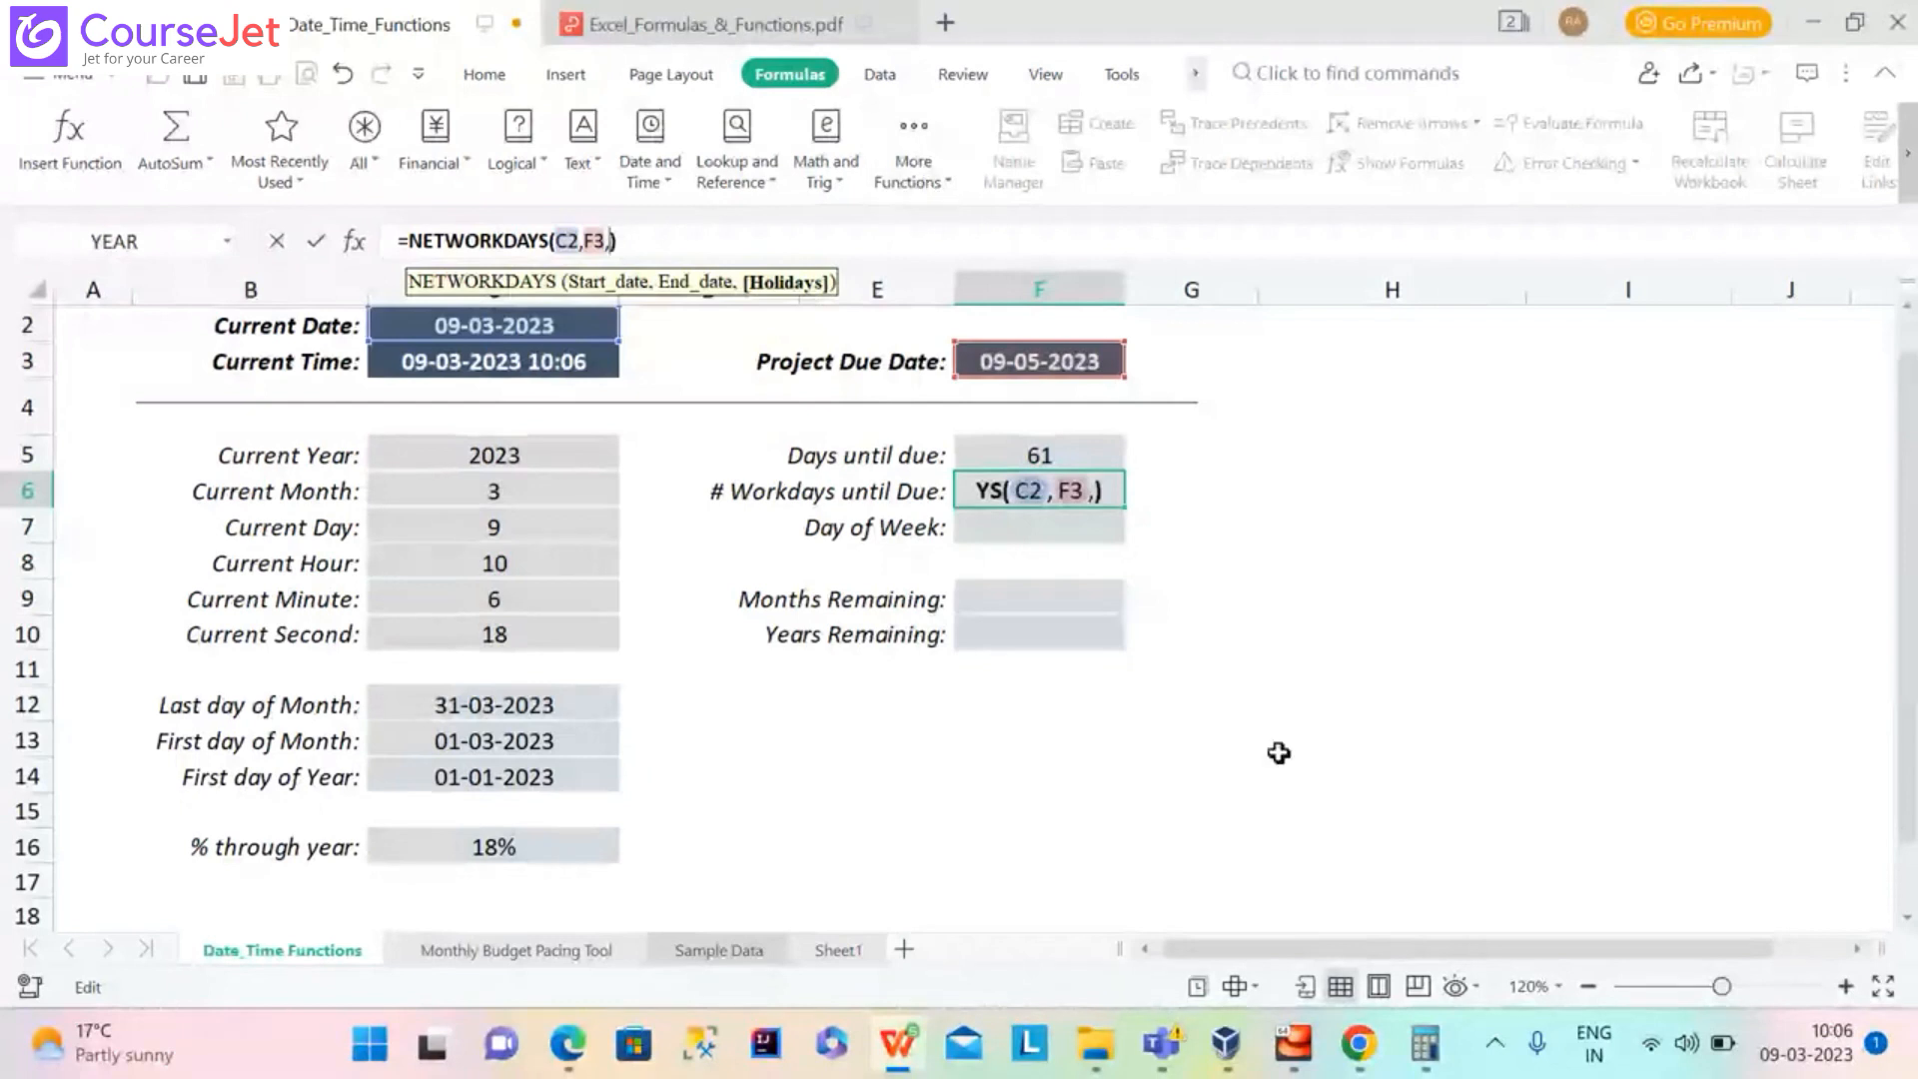
# Try to use cell F14 with the date 19/4/2023 as the holidays argument in F6's NETWORKDAYS formula
pyautogui.click(1059, 771)
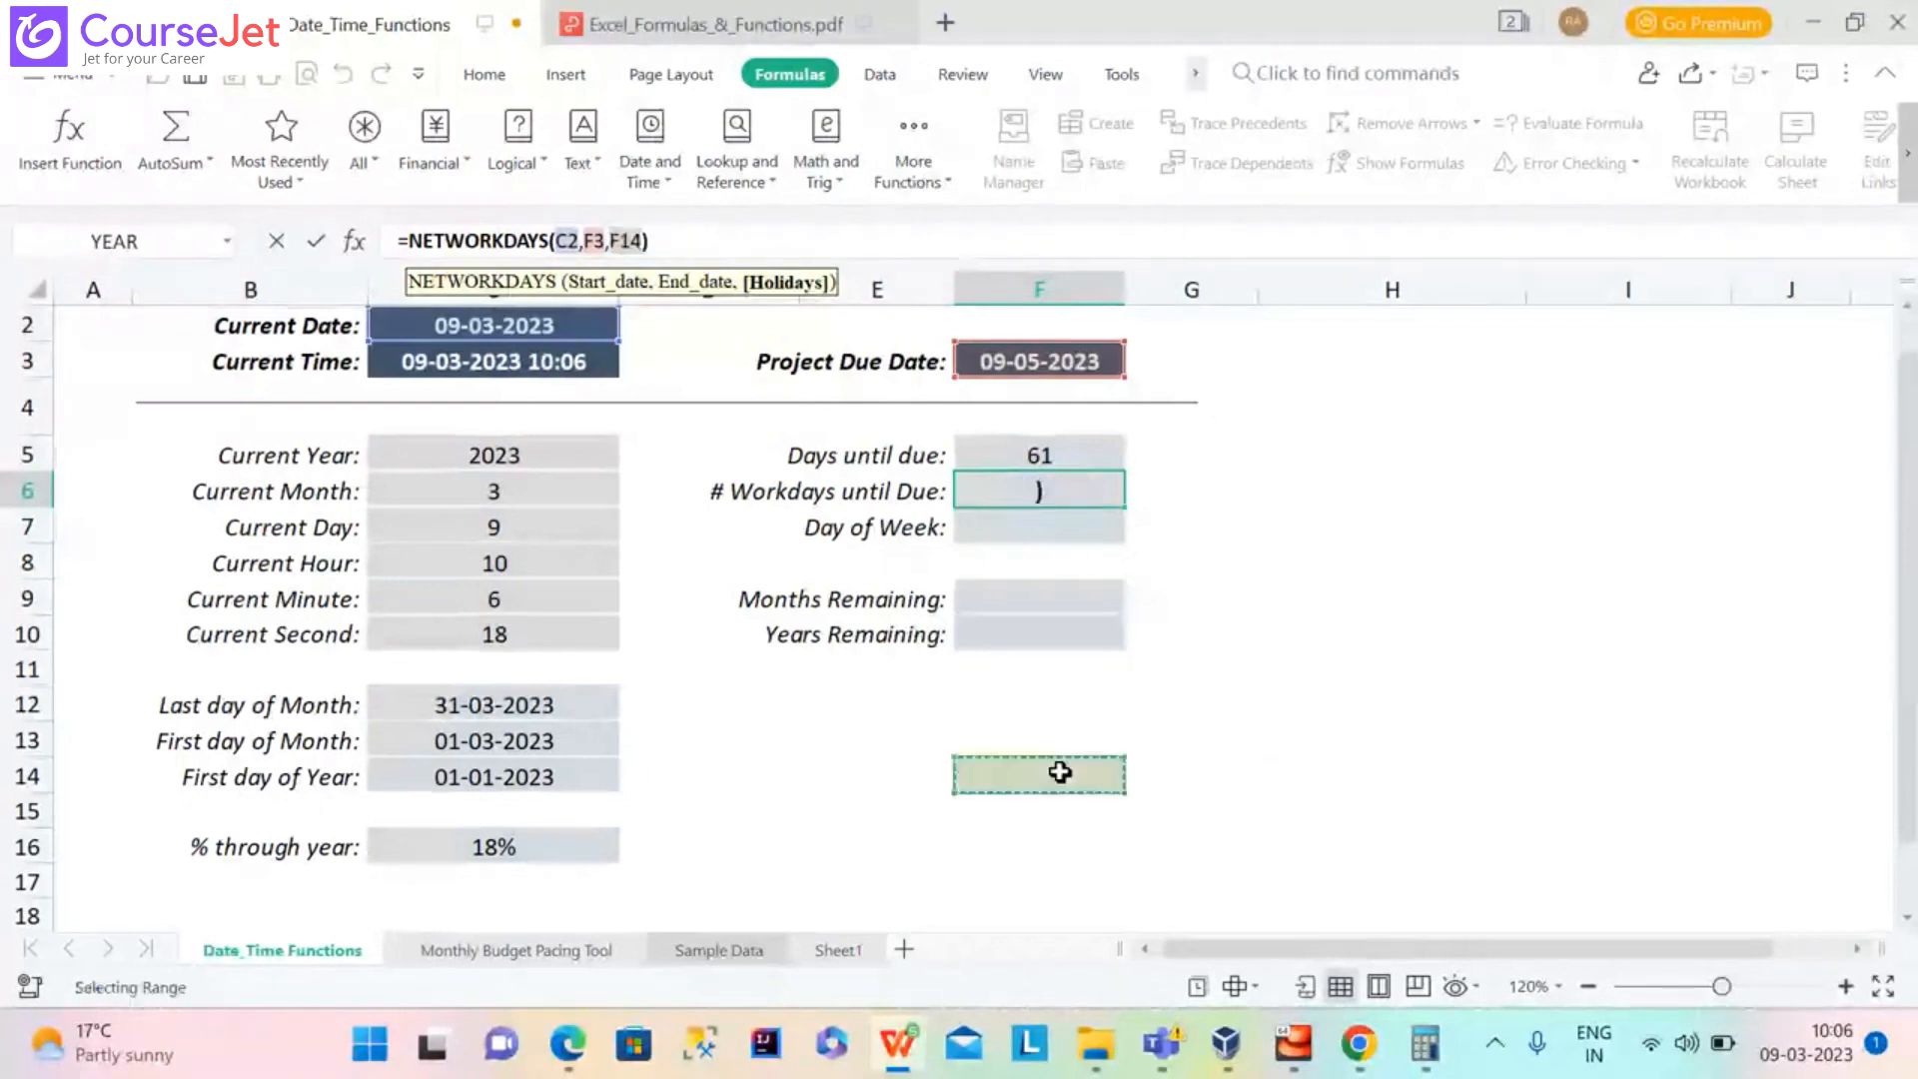
pyautogui.write('19/4/20')
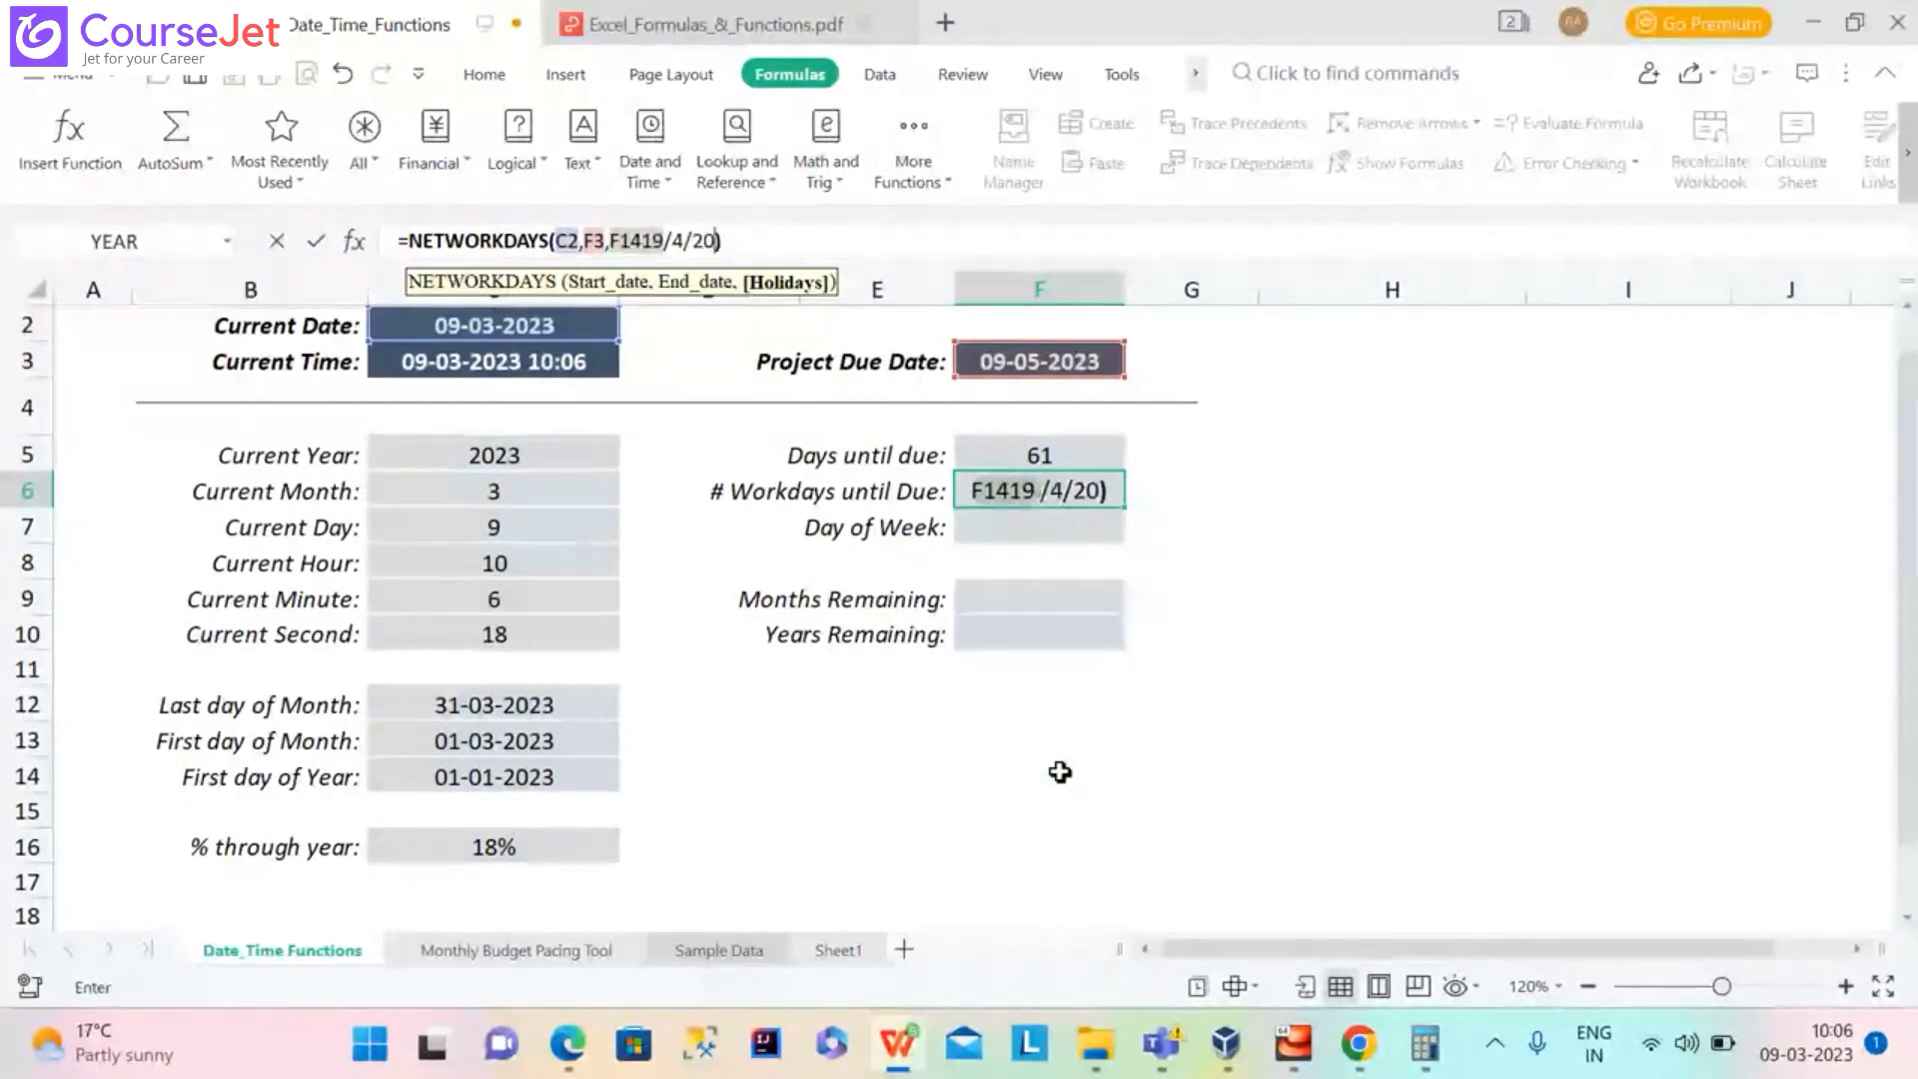
pyautogui.write('23')
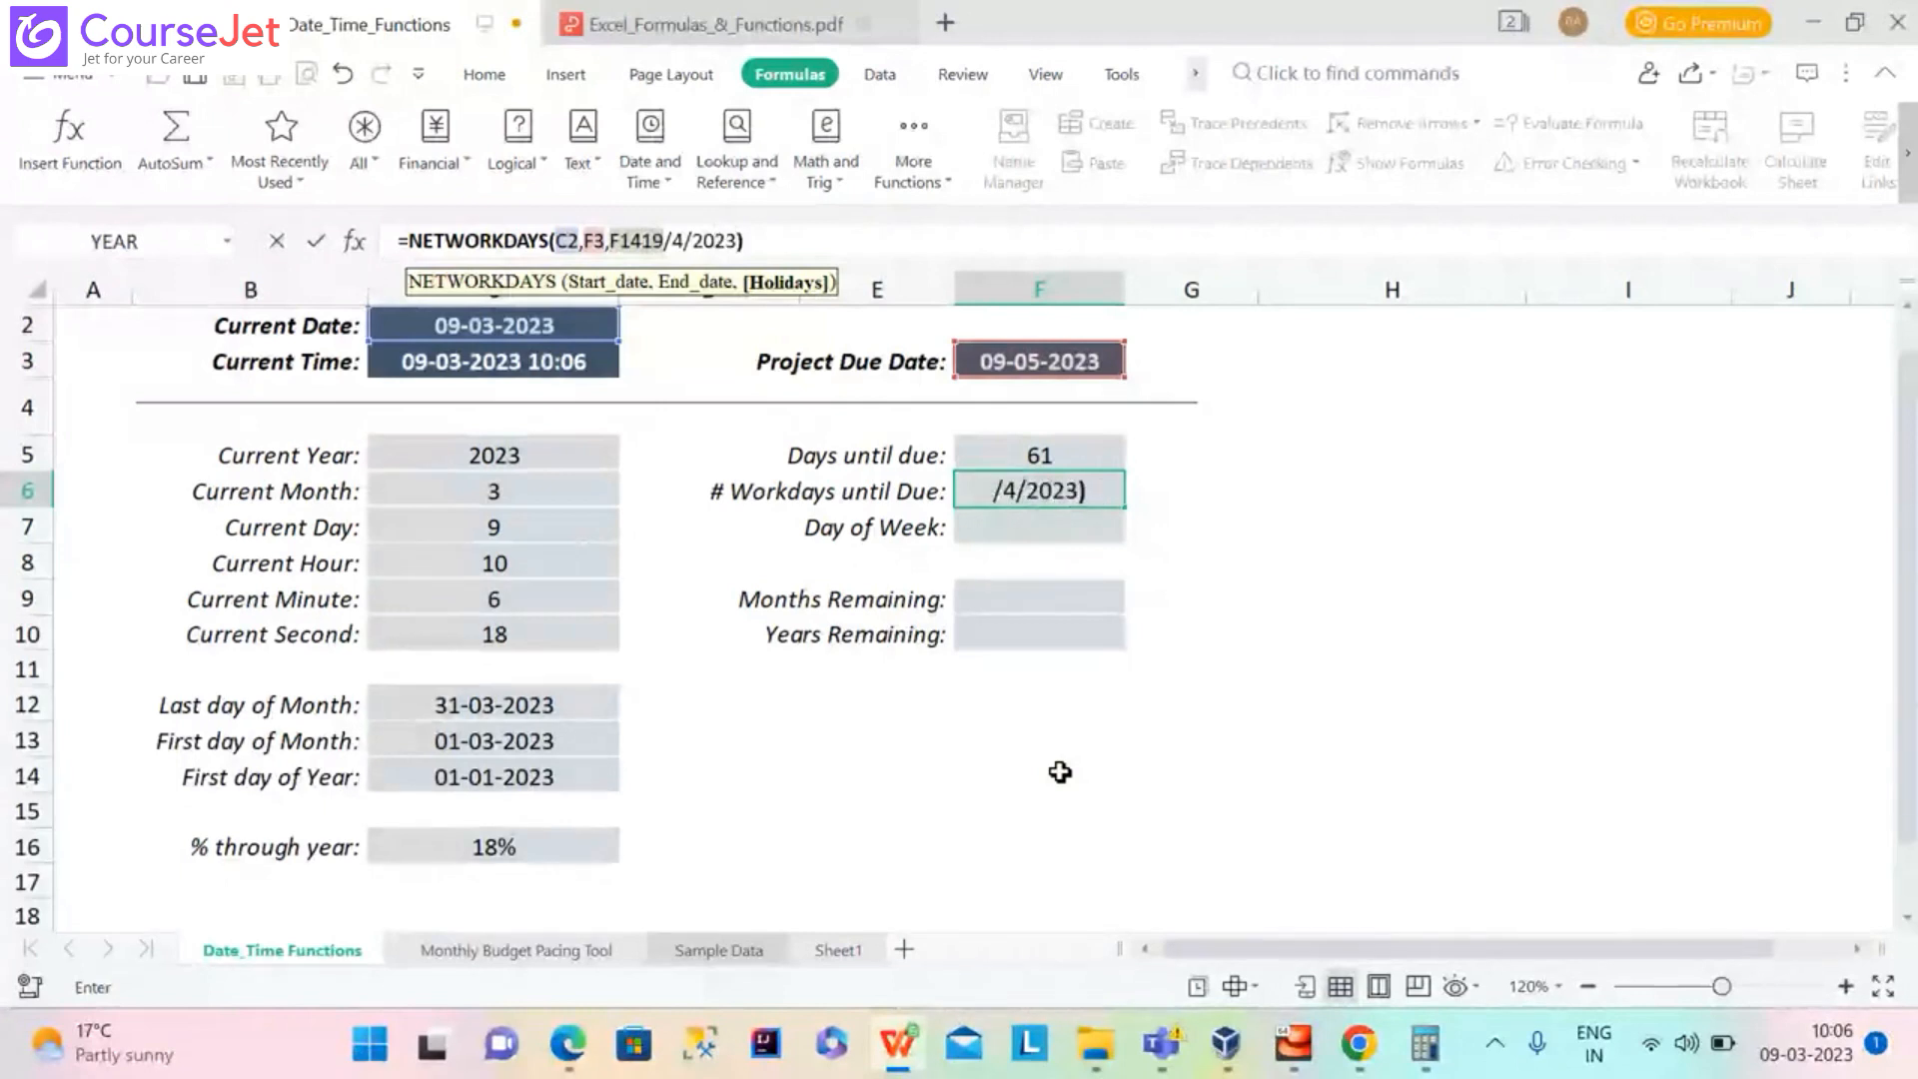
pyautogui.press('BackSpace')
pyautogui.press('BackSpace')
pyautogui.press('BackSpace')
pyautogui.press('BackSpace')
pyautogui.press('BackSpace')
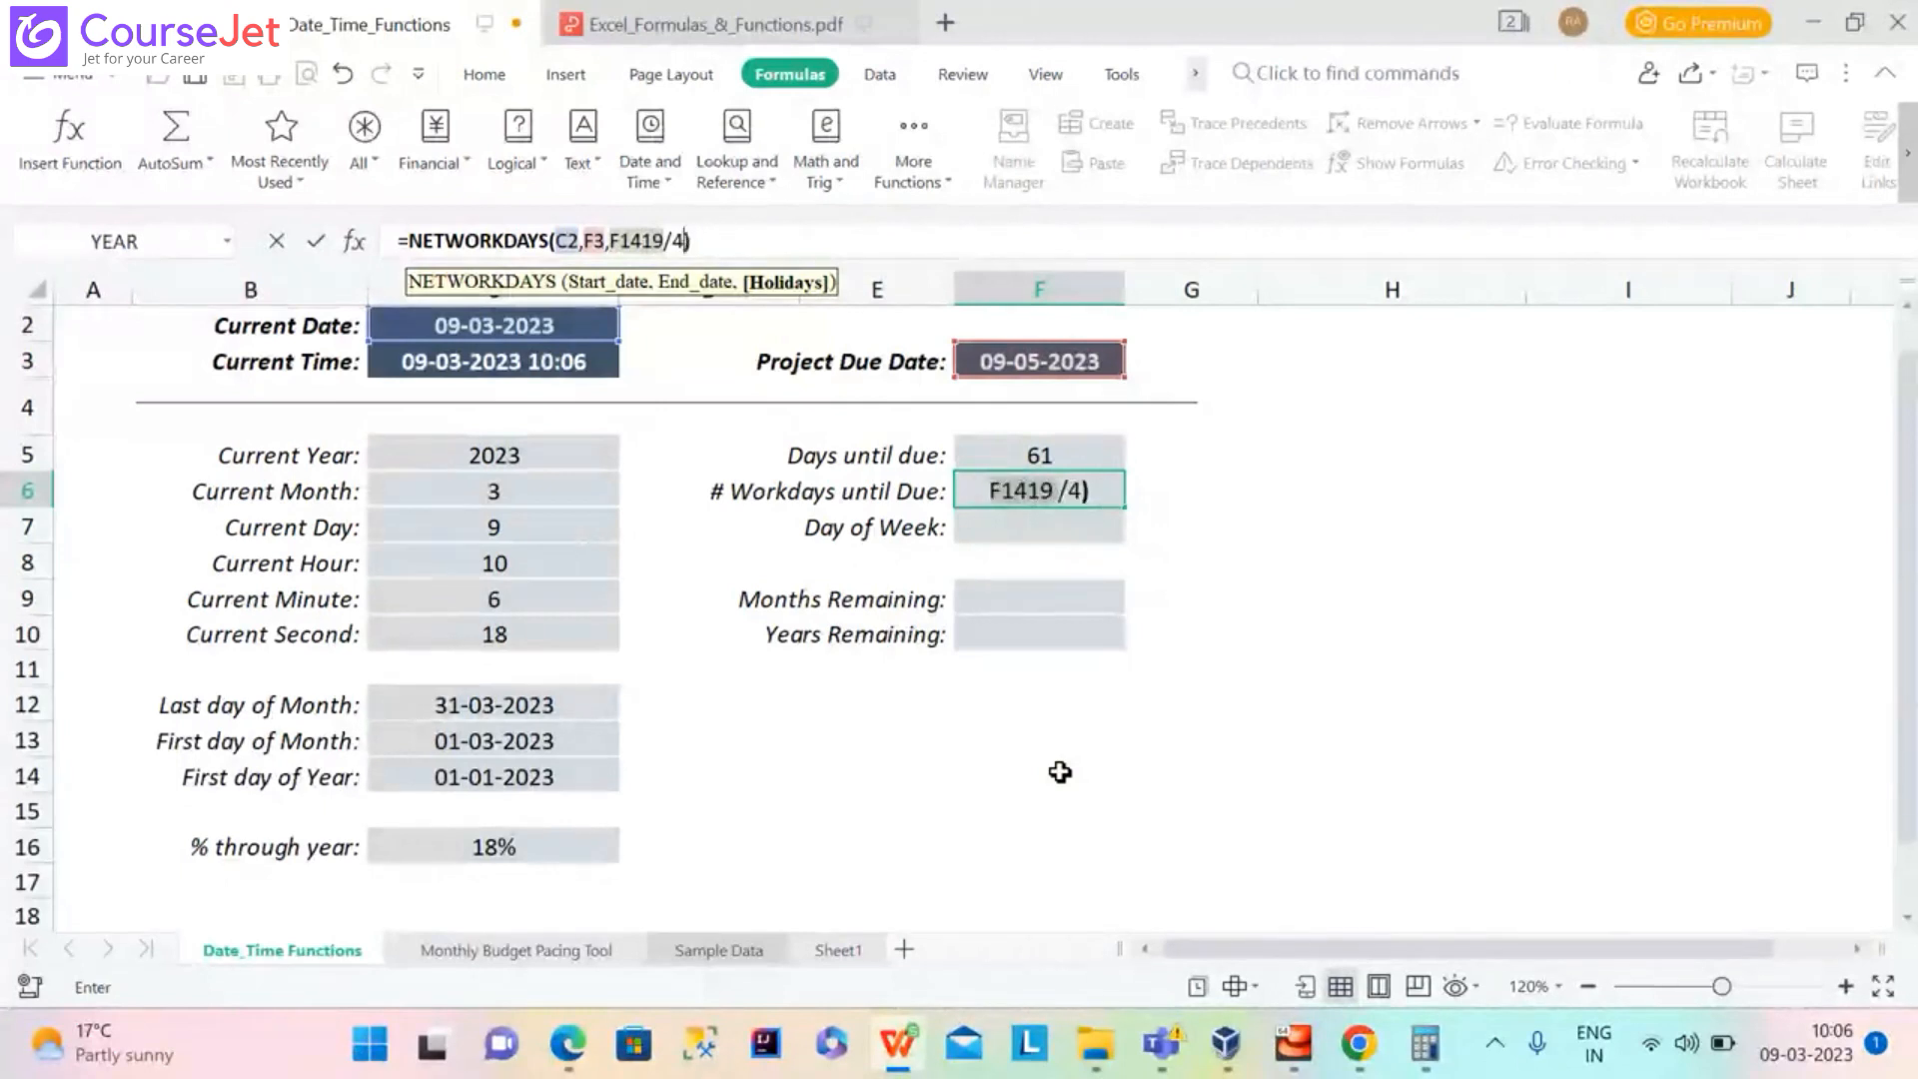
pyautogui.press('BackSpace')
pyautogui.press('BackSpace')
pyautogui.press('BackSpace')
pyautogui.press('BackSpace')
pyautogui.write('.')
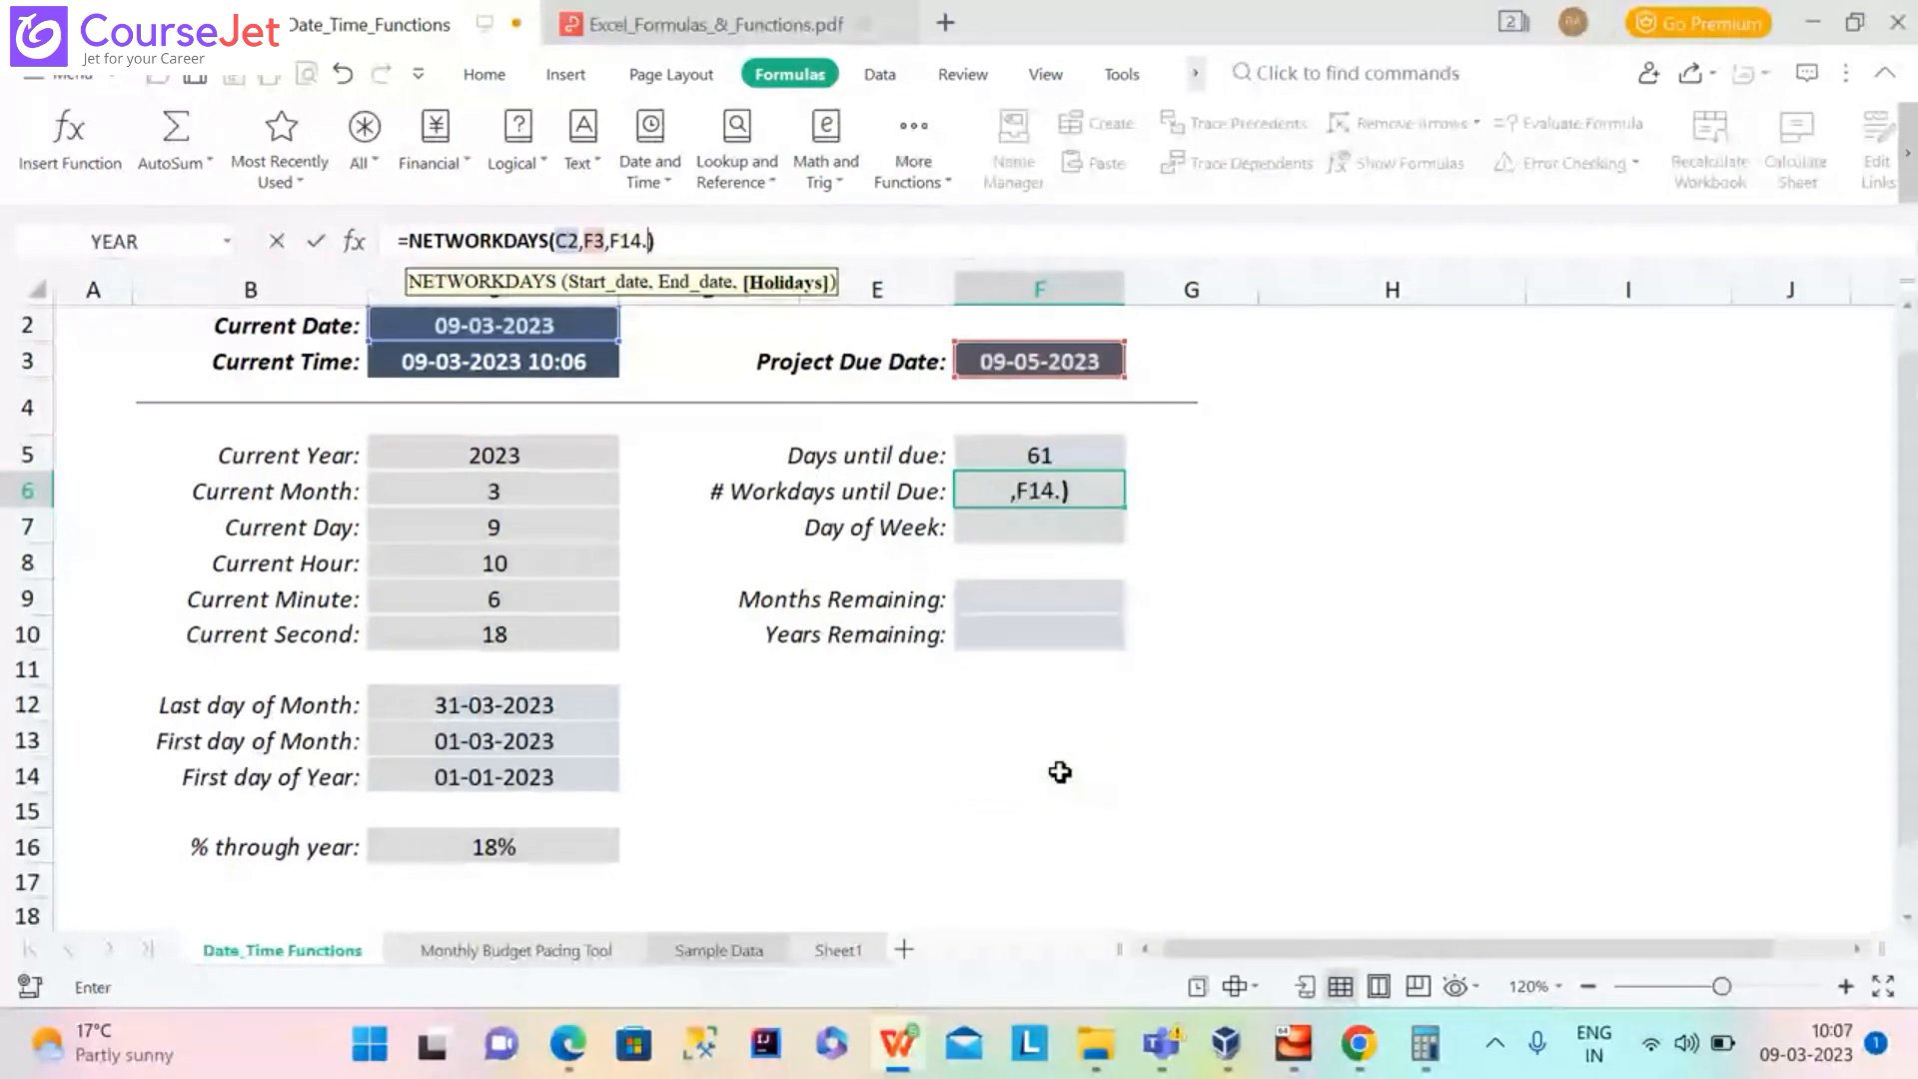
pyautogui.press('BackSpace')
pyautogui.write(',')
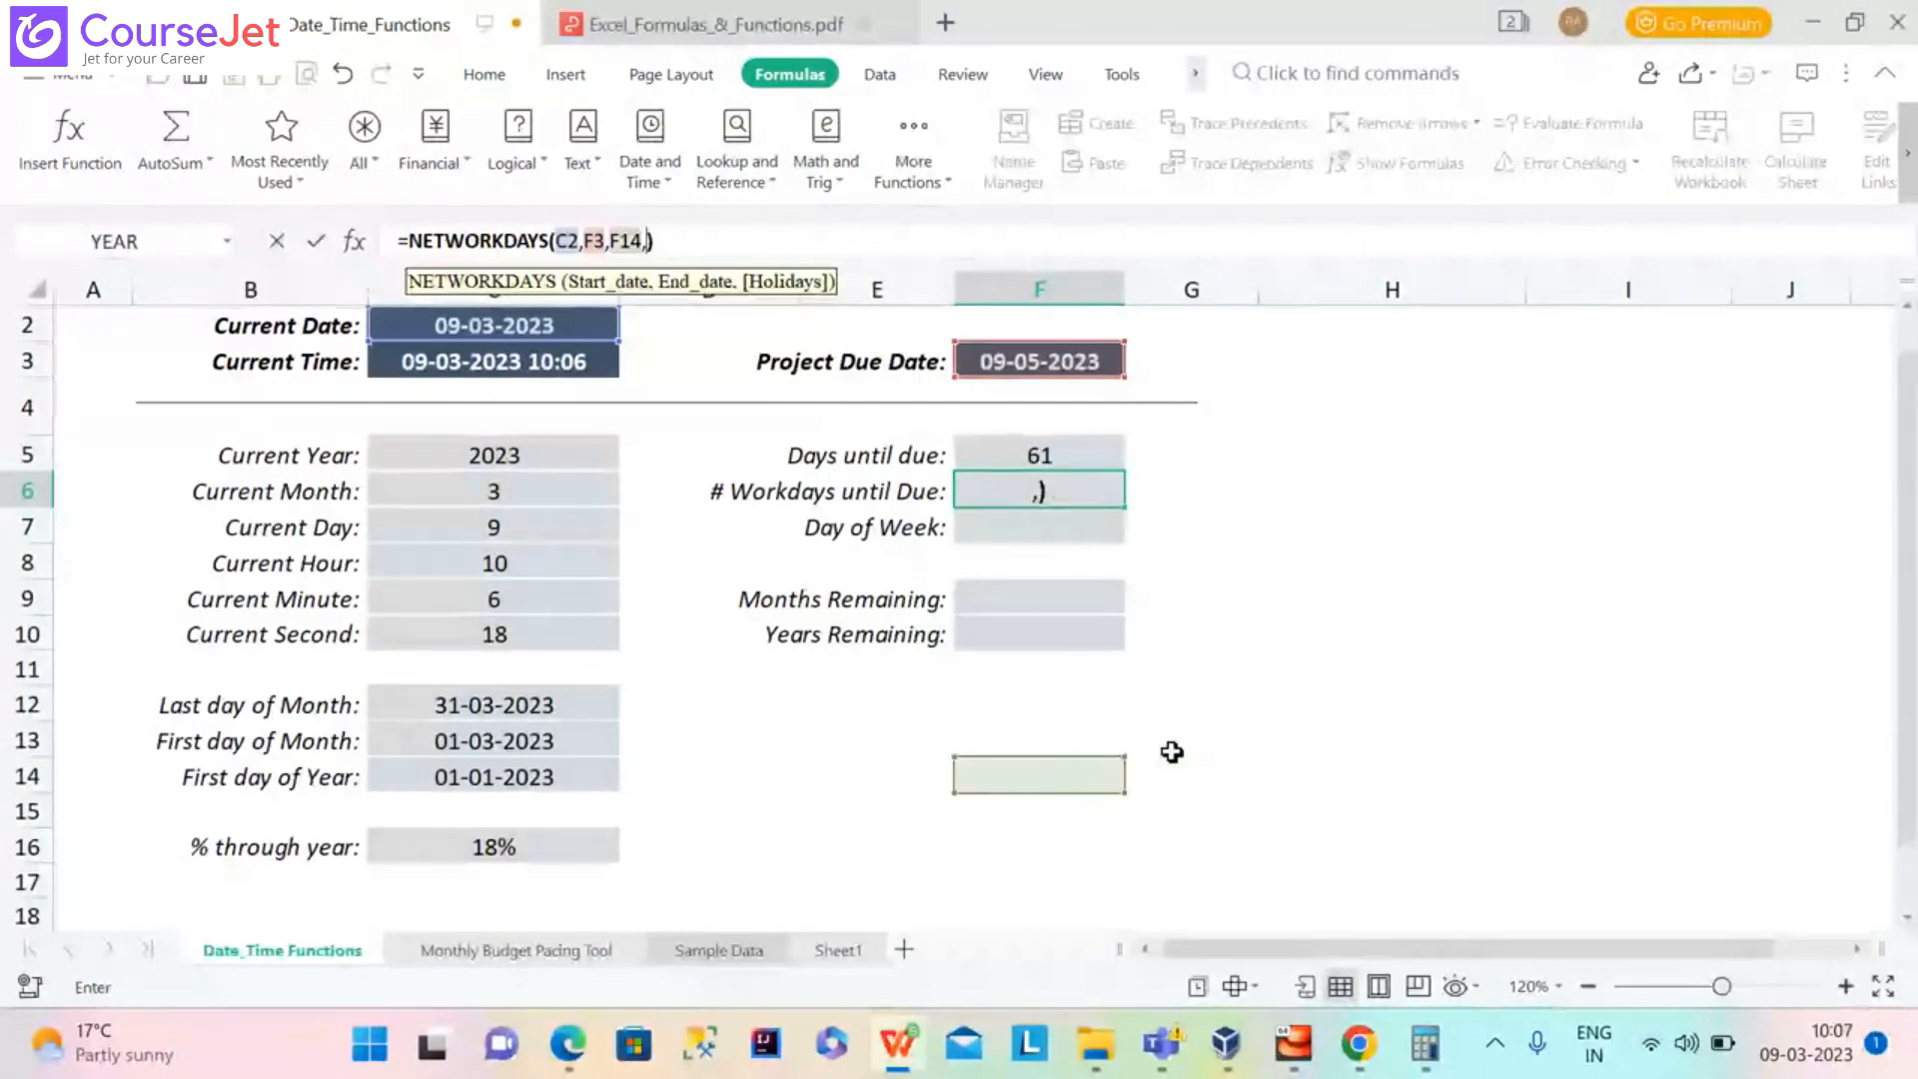
pyautogui.press('BackSpace')
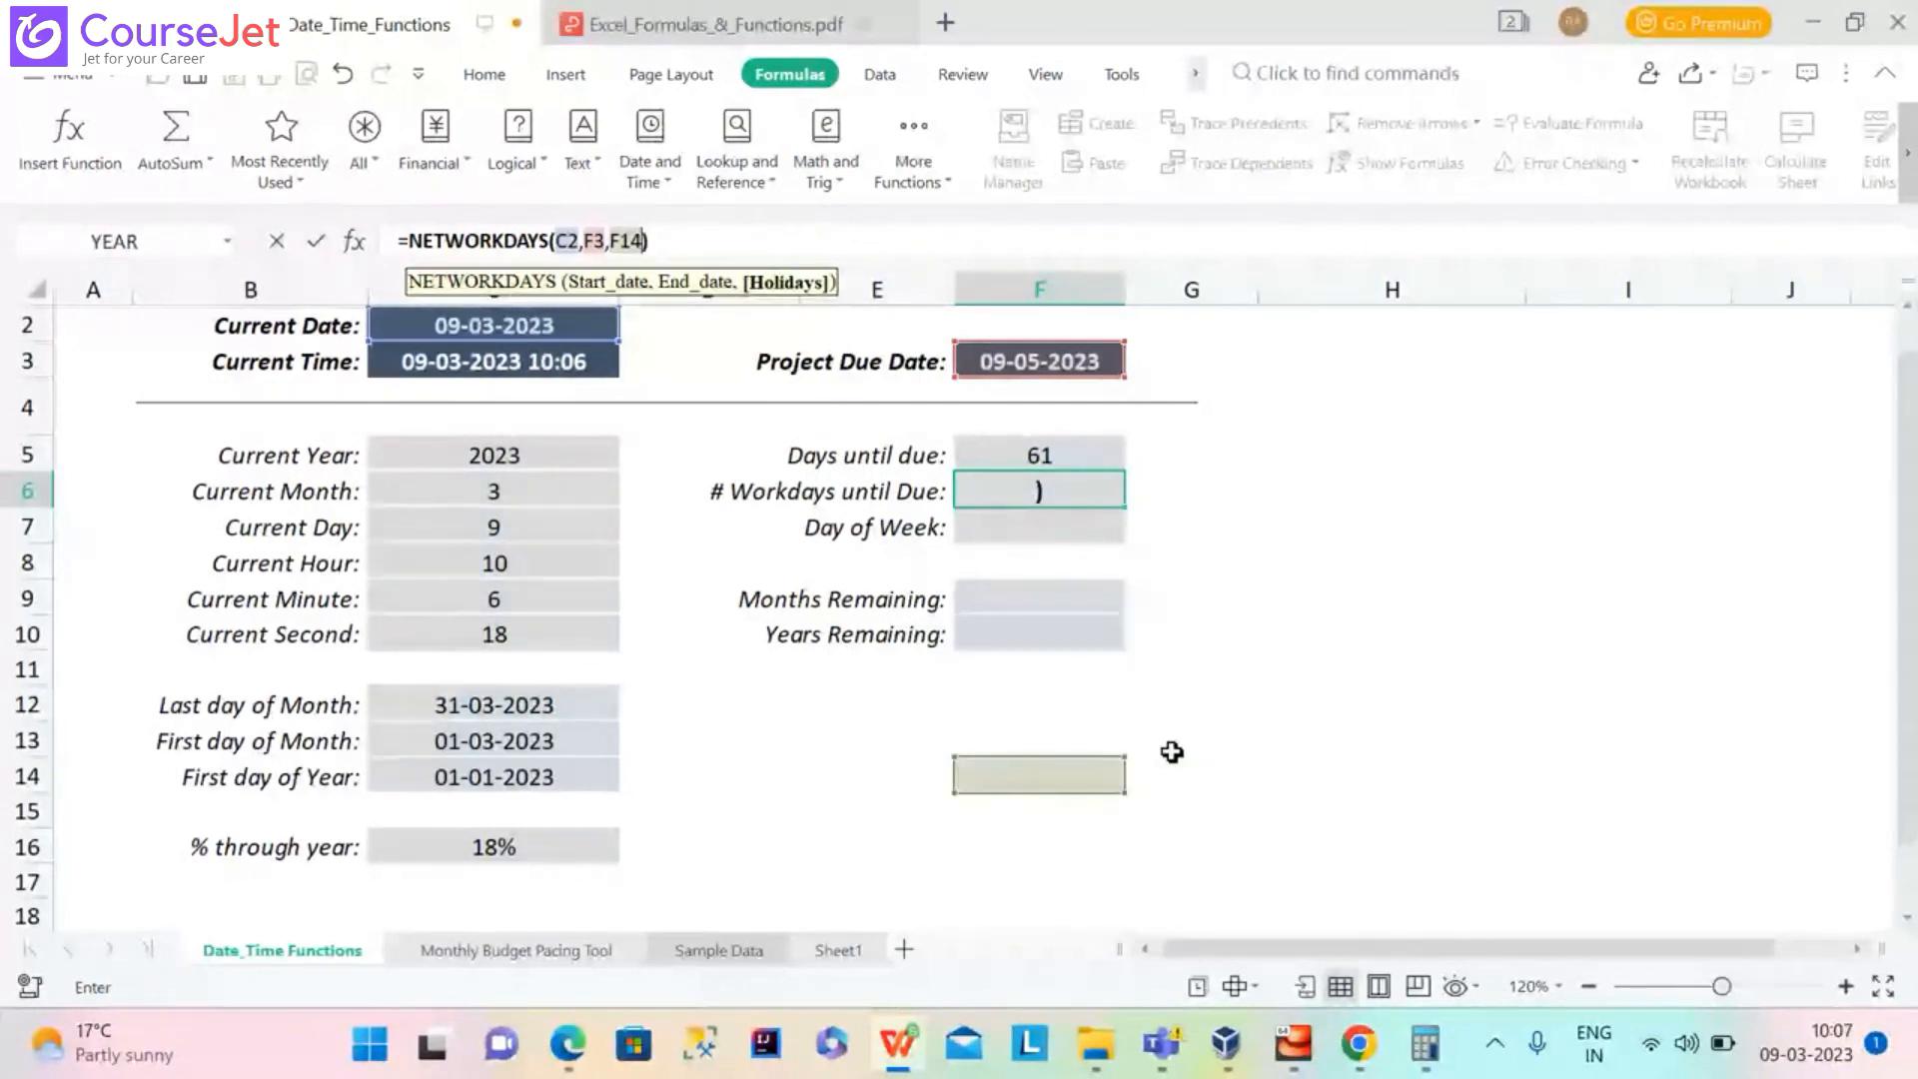
# Remove the holidays argument from F6's formula, leaving =NETWORKDAYS(C2,F3), and finish editing
pyautogui.press('BackSpace')
pyautogui.press('BackSpace')
pyautogui.press('BackSpace')
pyautogui.press('BackSpace')
pyautogui.click(1206, 784)
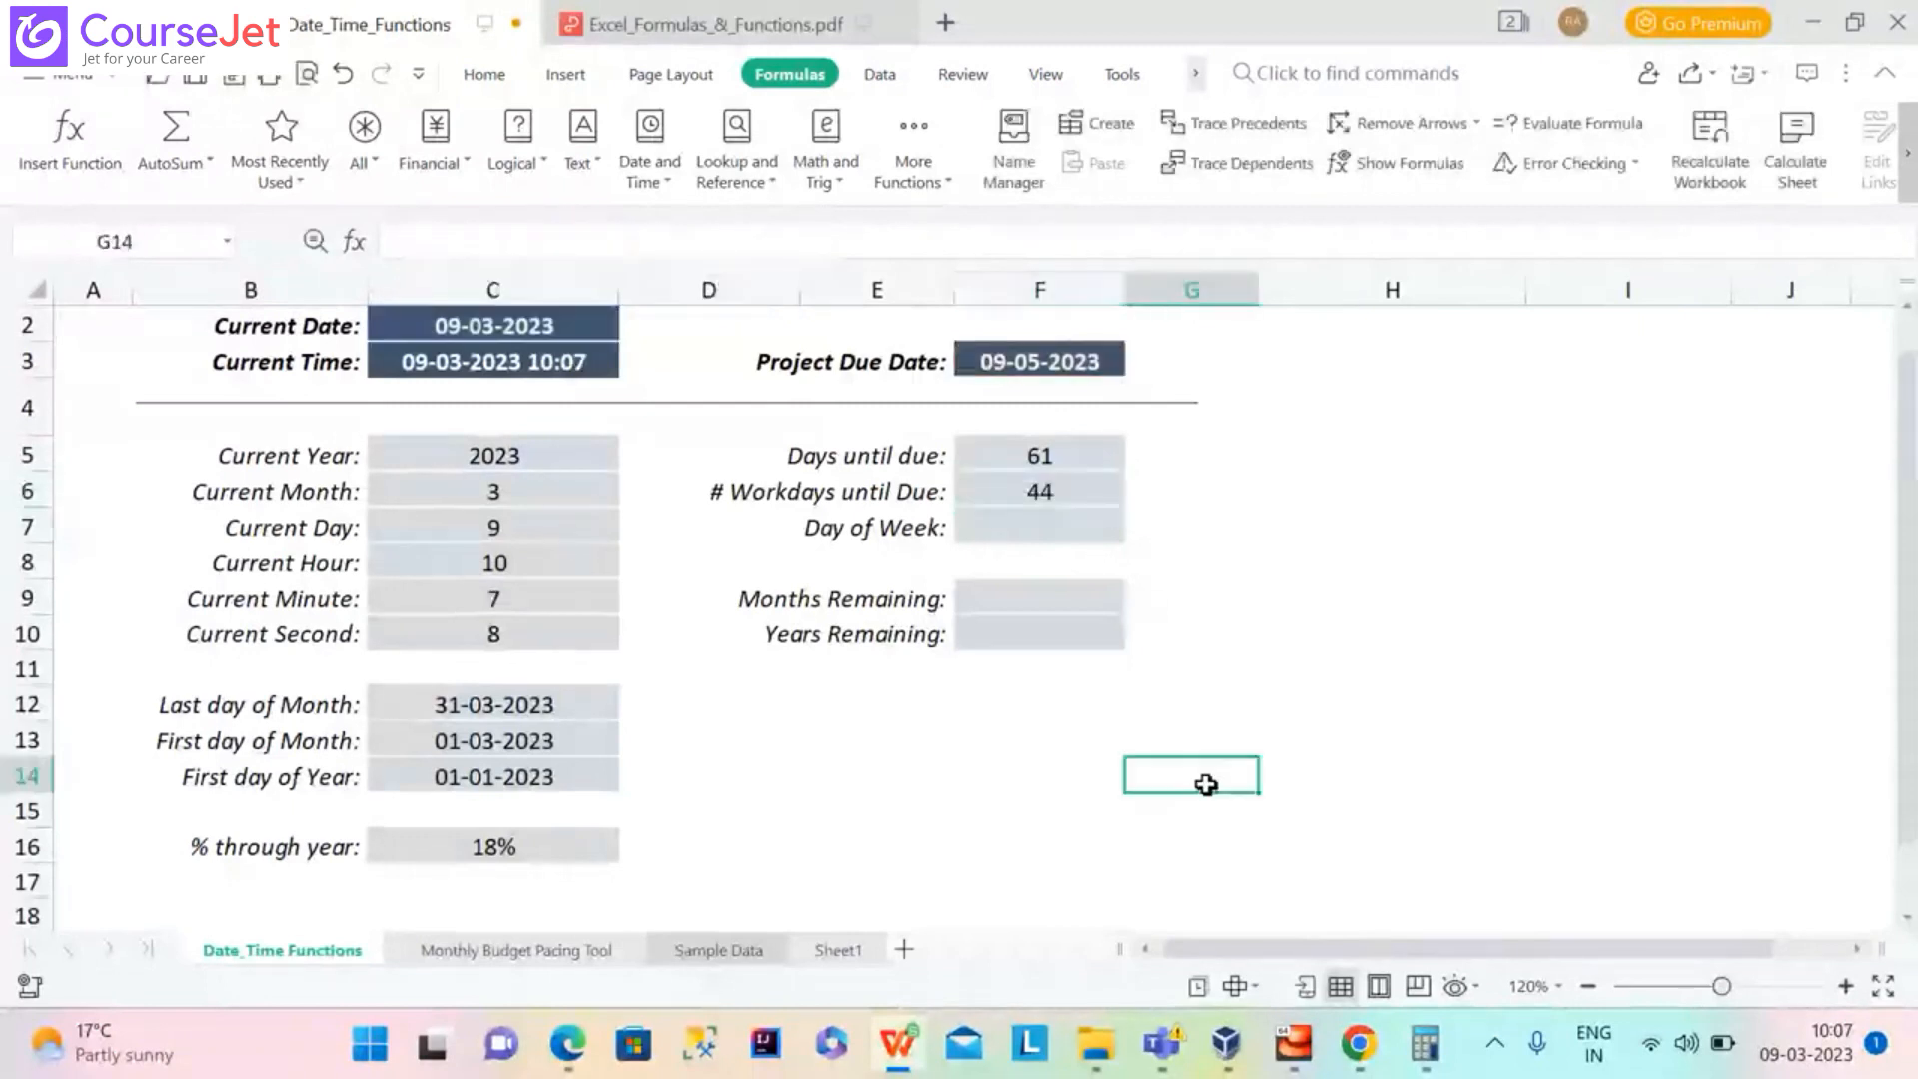
# Enter the date 19/04/2023 in F12 and add F12 as the holidays argument of F6's NETWORKDAYS formula
pyautogui.click(1009, 717)
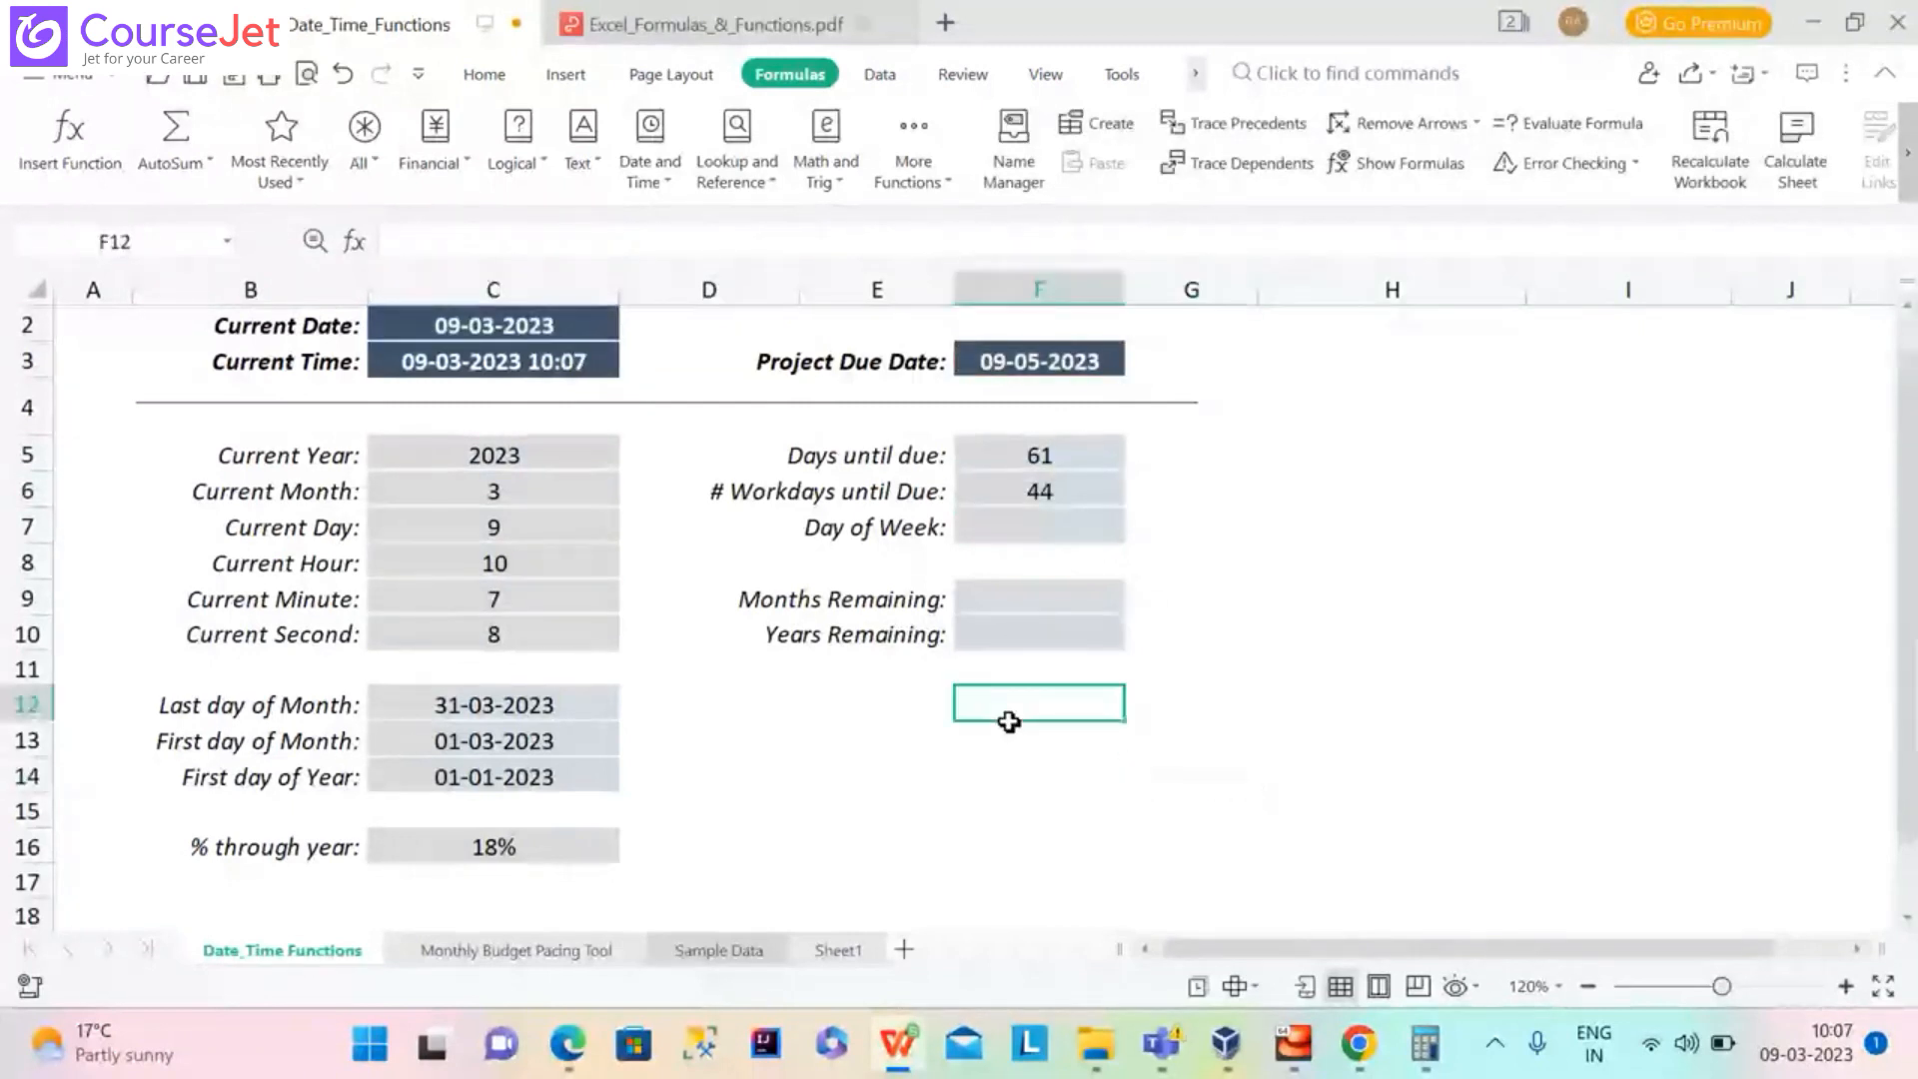
pyautogui.write('19/')
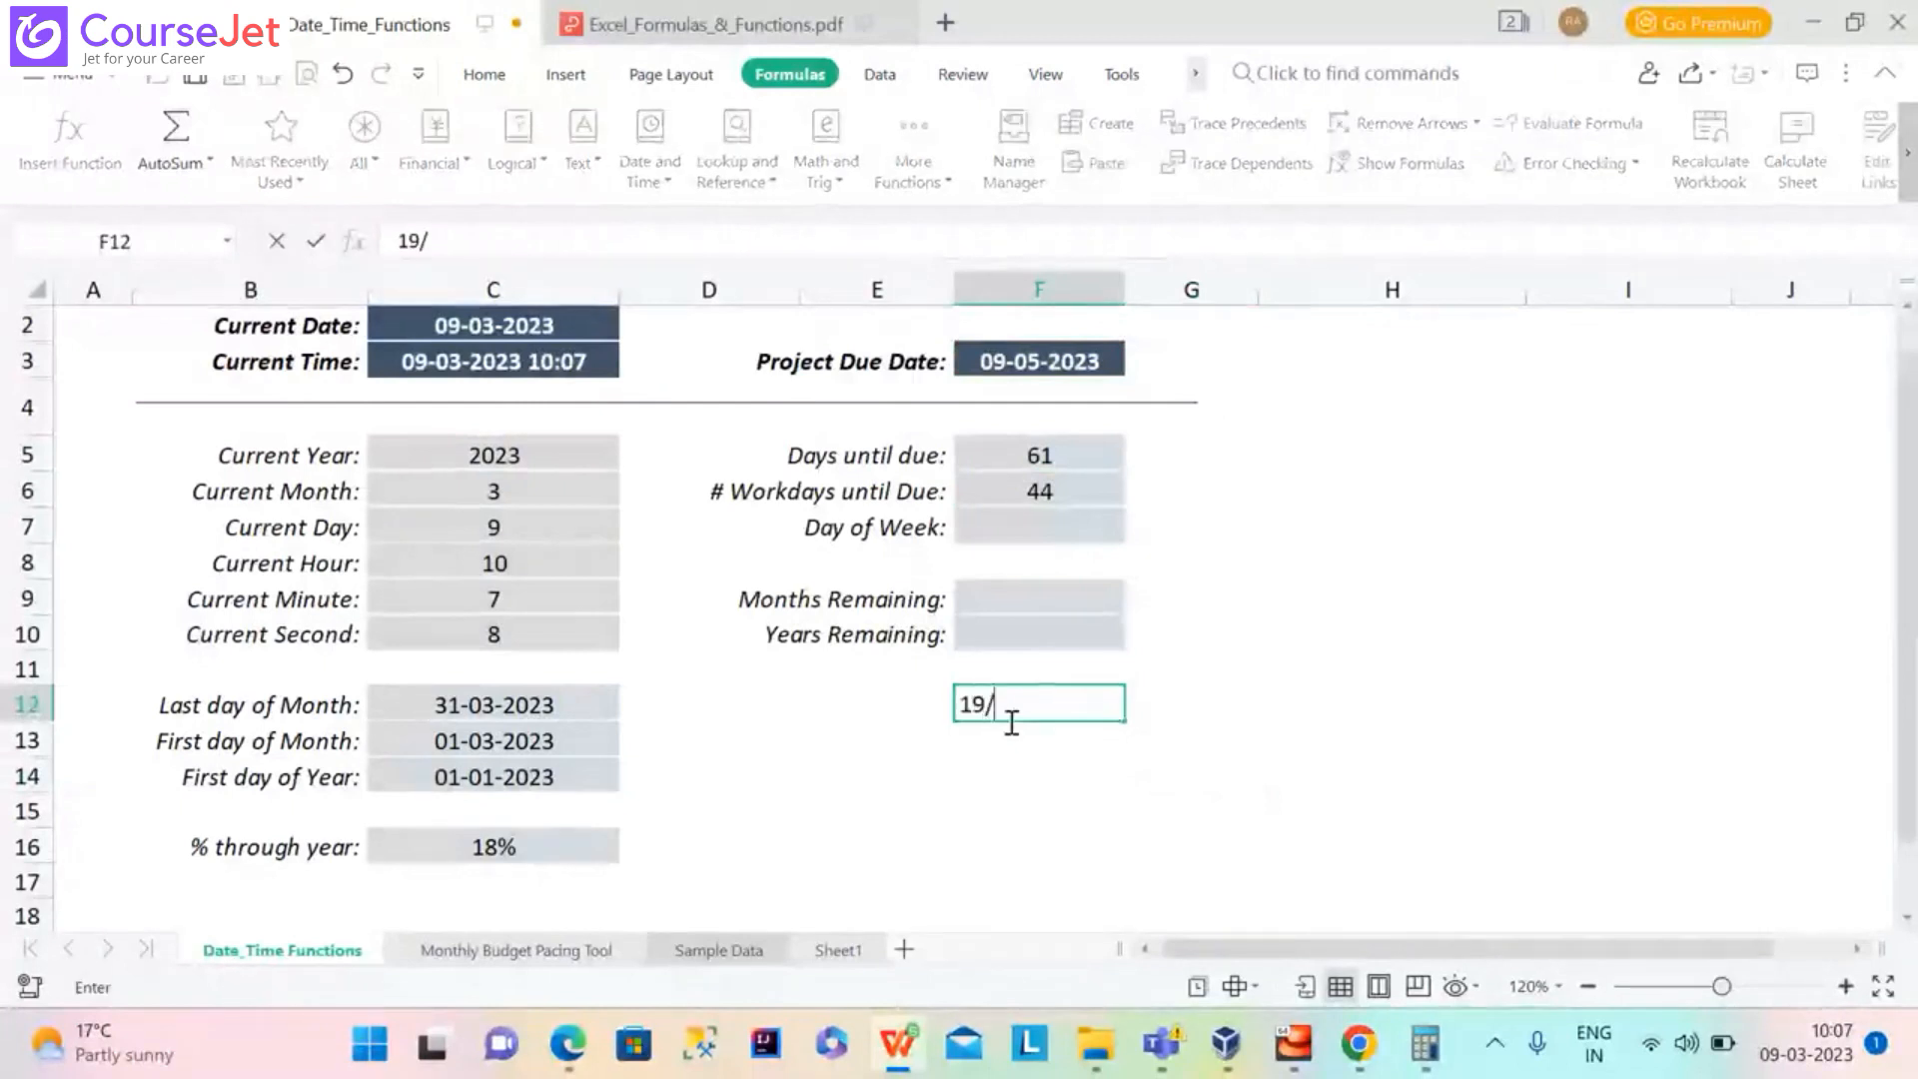
pyautogui.write('04/2023')
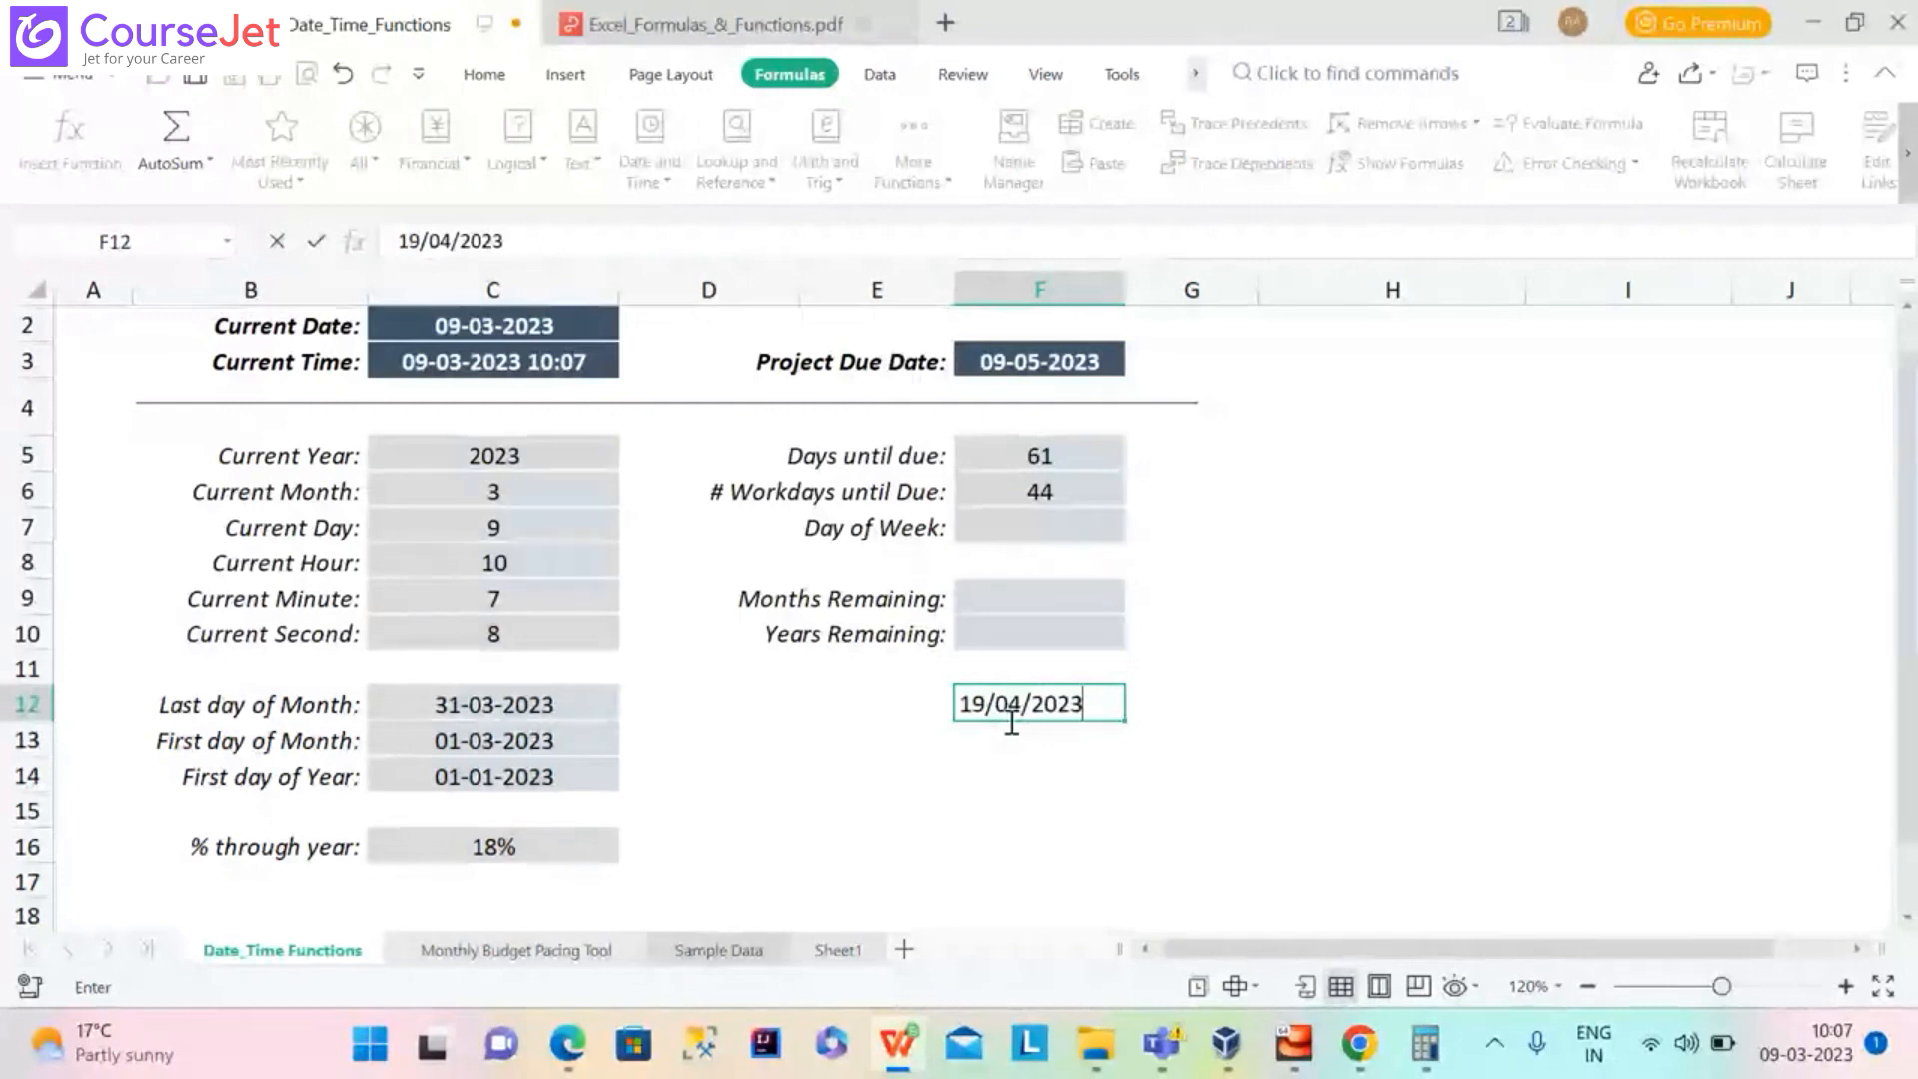
pyautogui.click(1016, 494)
pyautogui.click(603, 243)
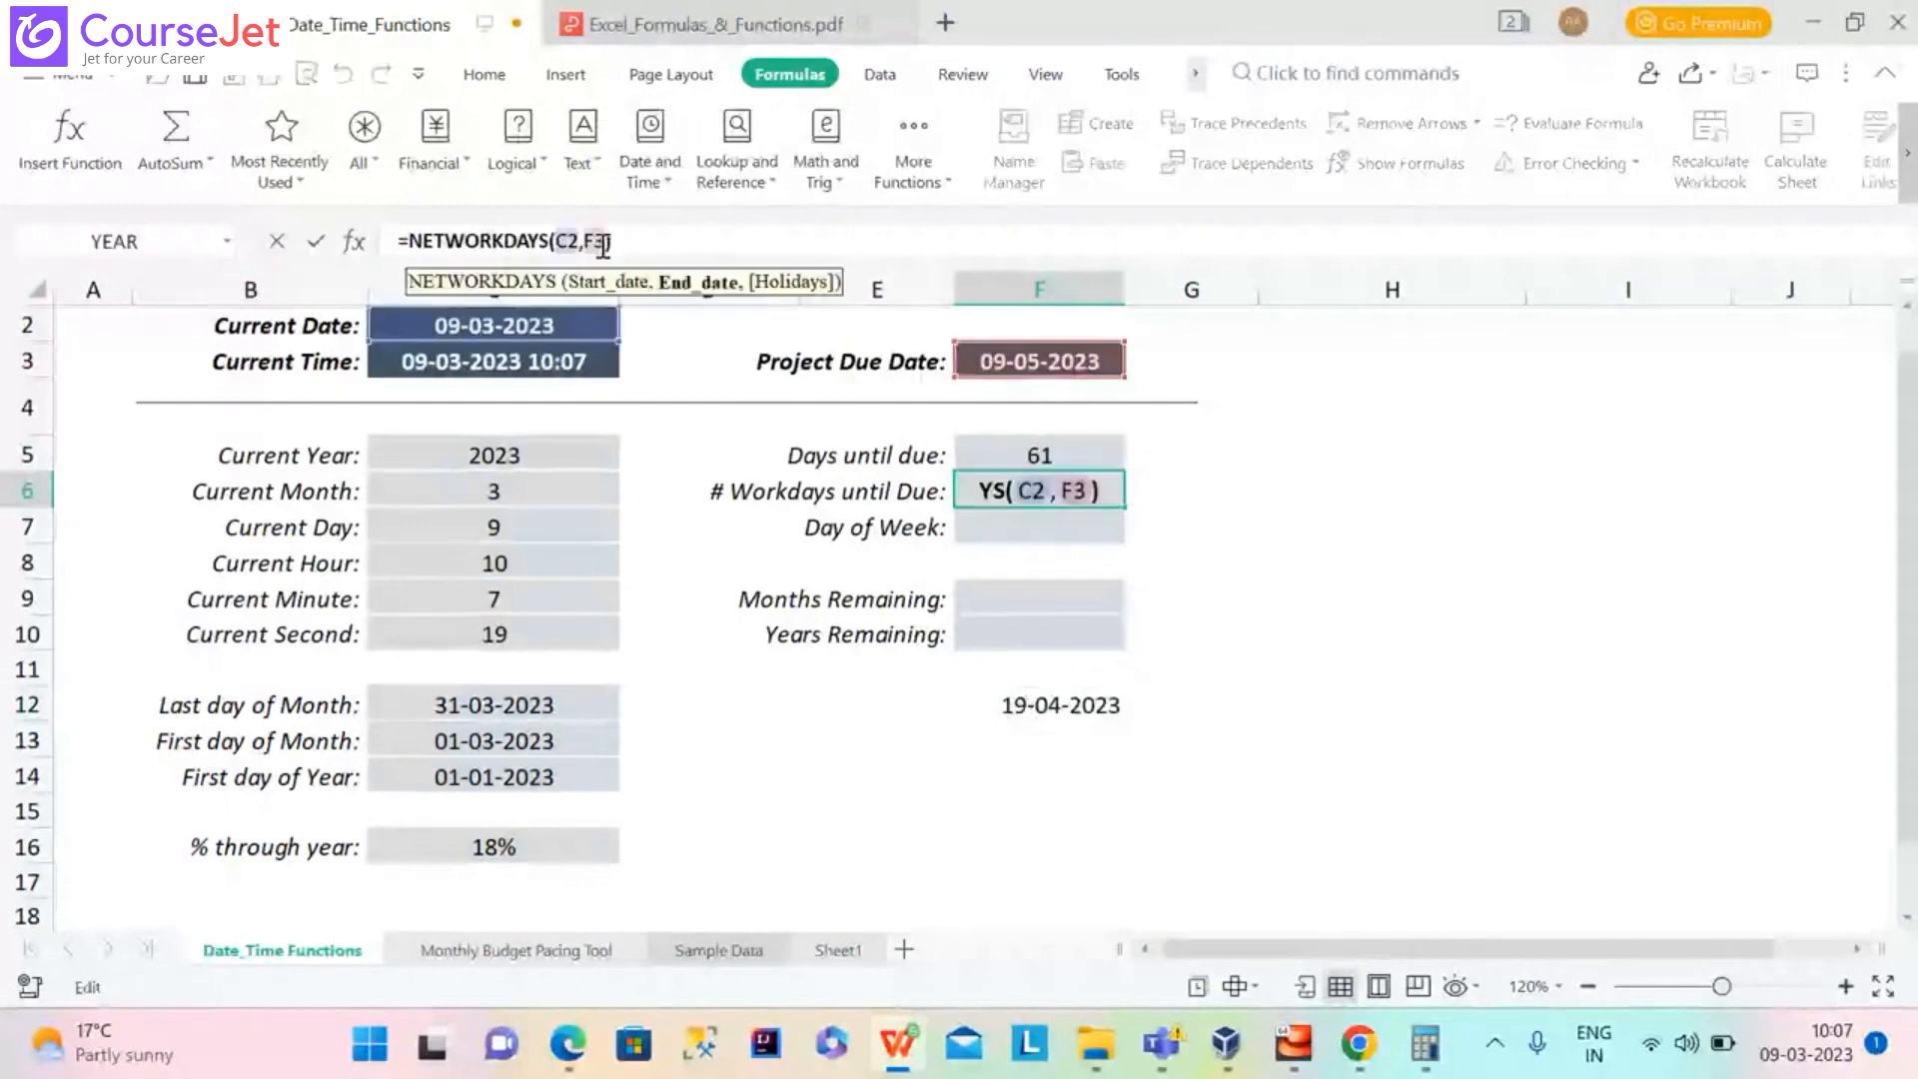
pyautogui.write(',')
pyautogui.click(1121, 704)
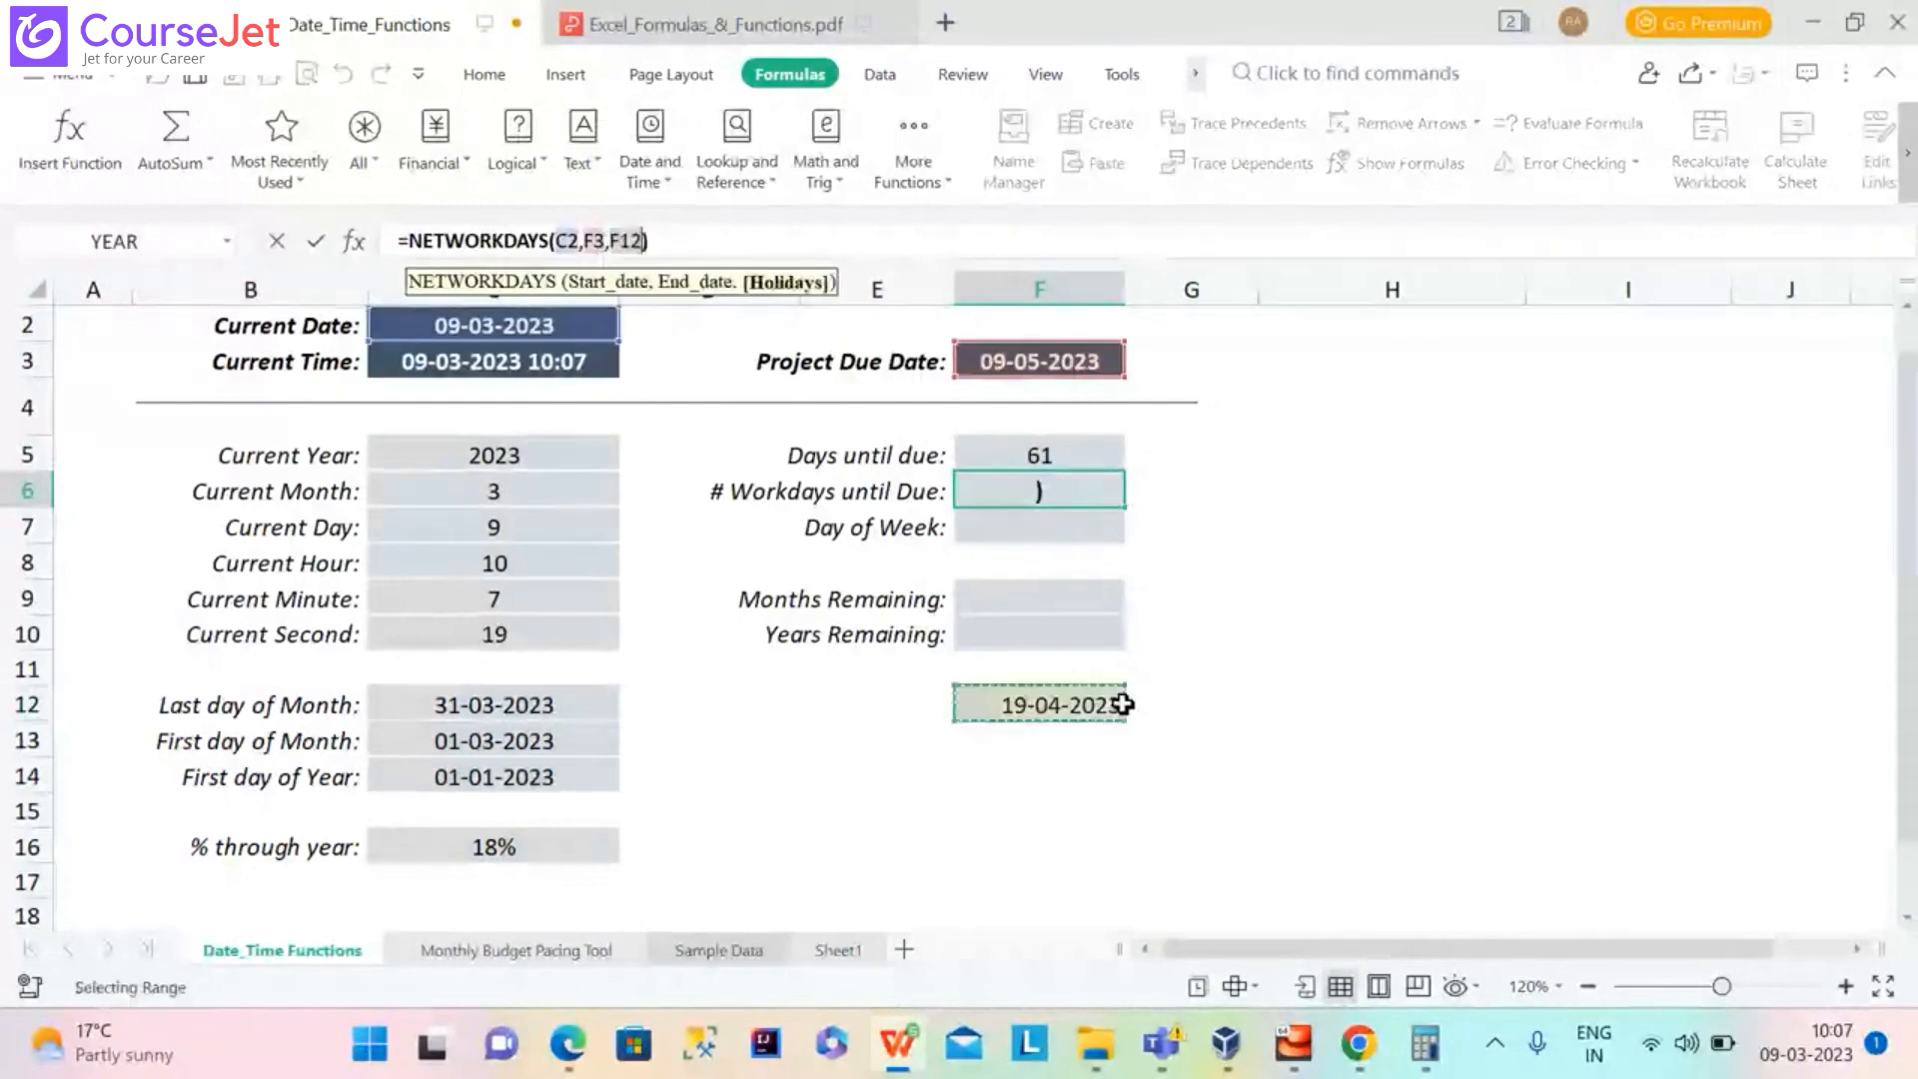
pyautogui.press('Return')
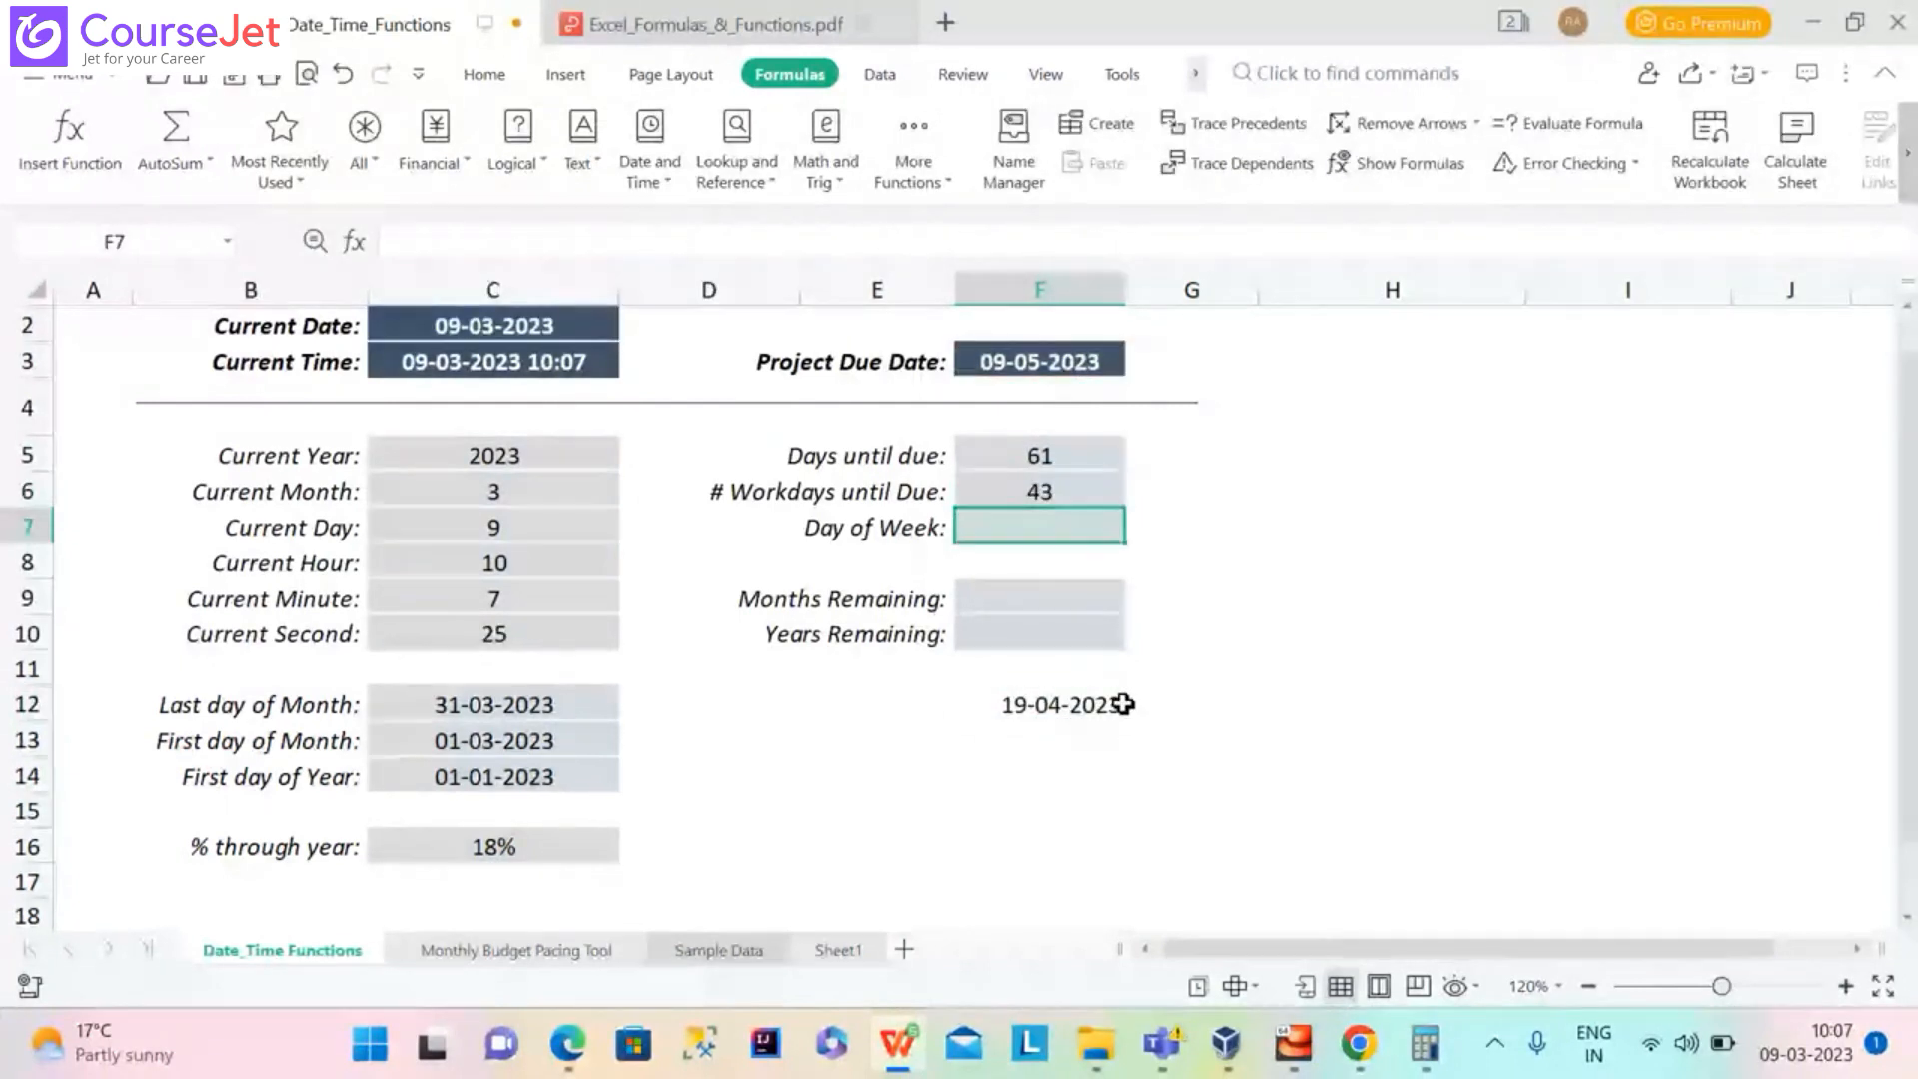
# Remove the F12 holidays argument from F6's NETWORKDAYS formula and clear the holiday date from F12
pyautogui.click(1028, 494)
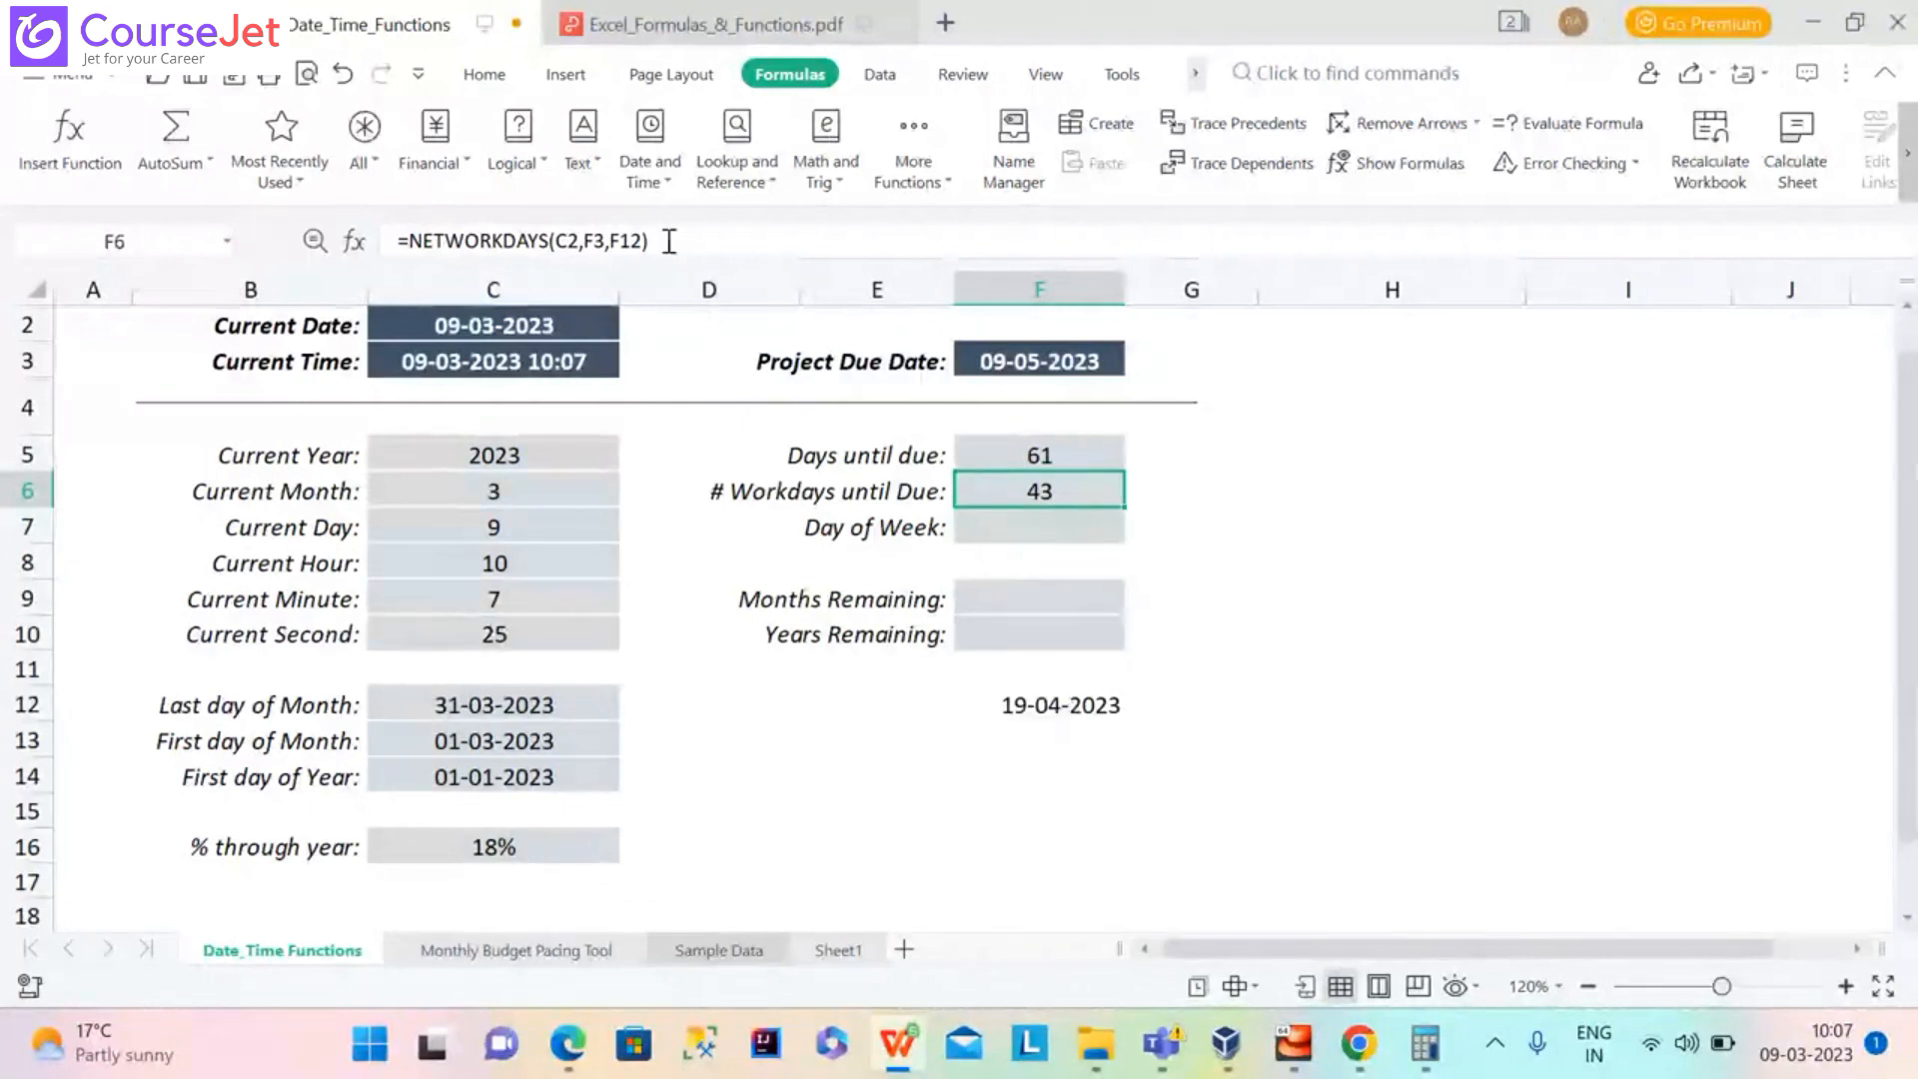
pyautogui.click(643, 239)
pyautogui.press('BackSpace')
pyautogui.press('BackSpace')
pyautogui.press('BackSpace')
pyautogui.press('BackSpace')
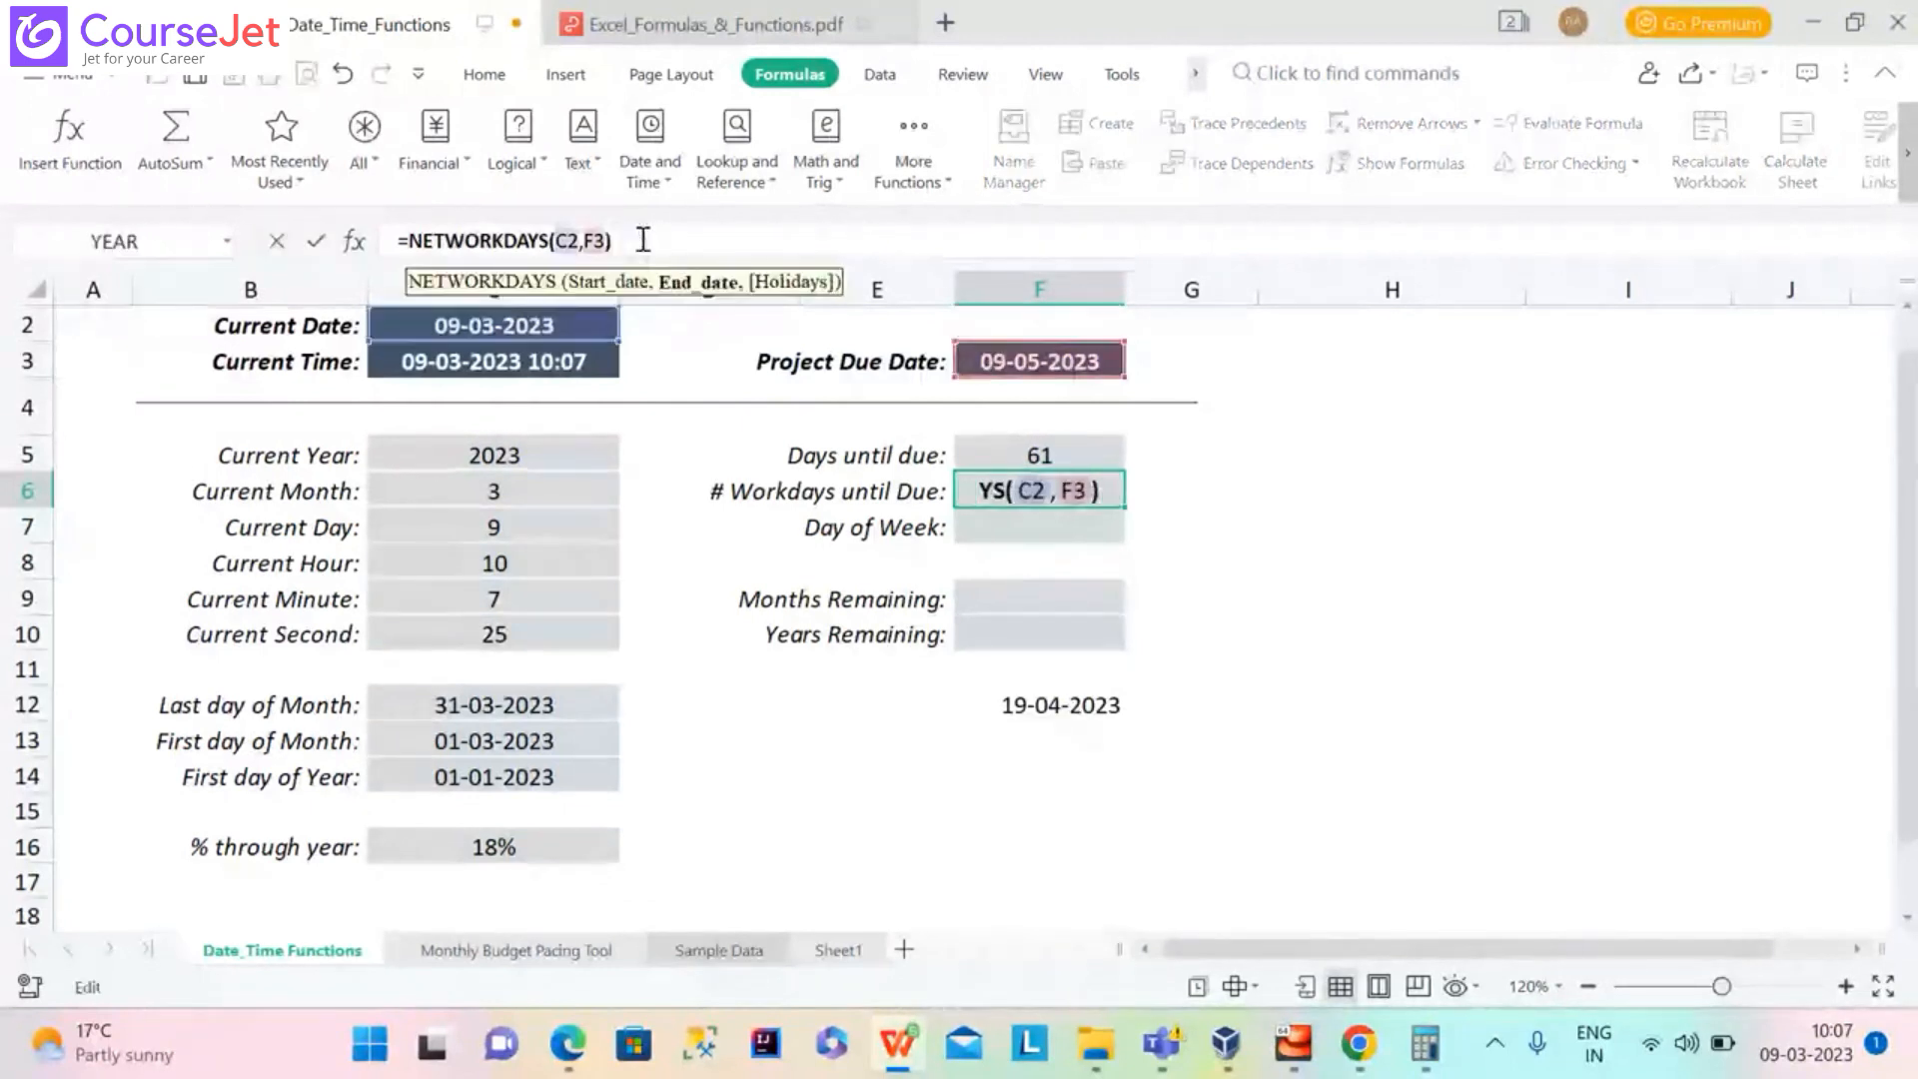
pyautogui.press('Return')
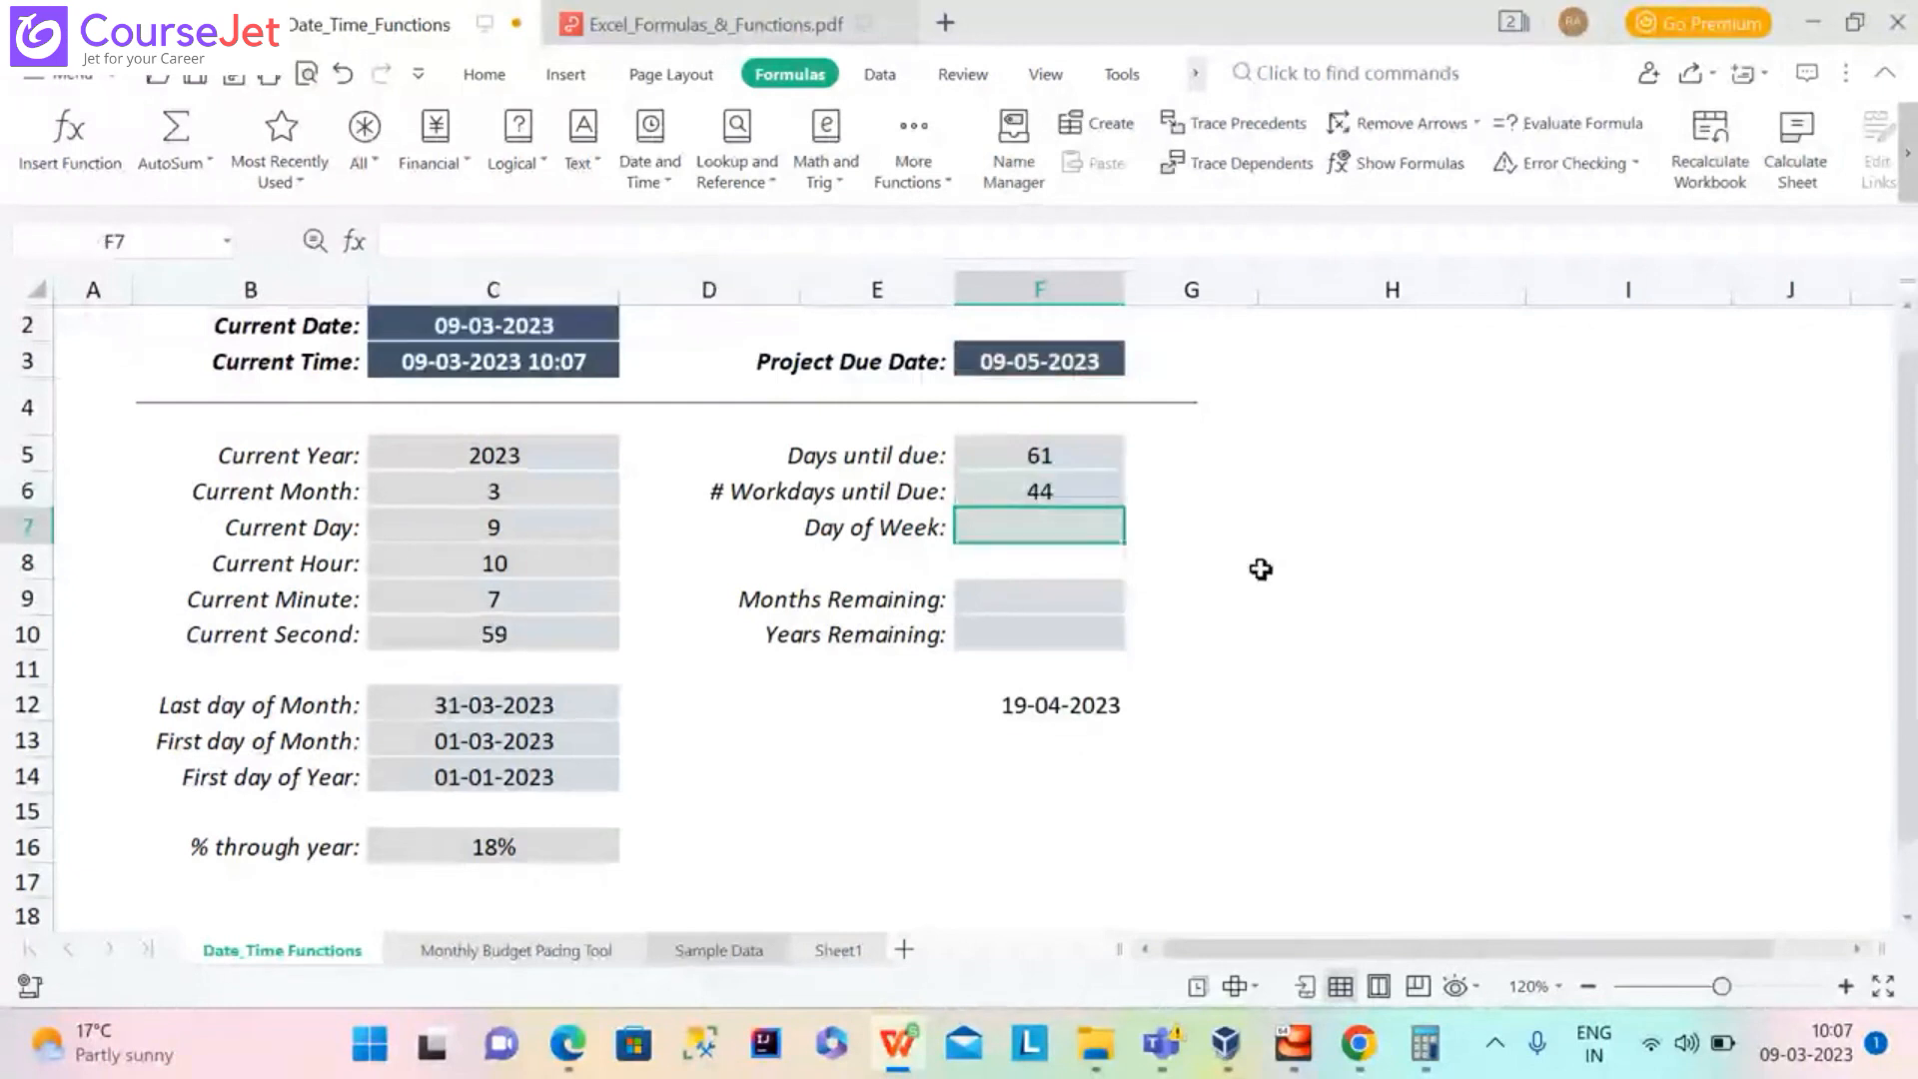
pyautogui.click(1044, 710)
pyautogui.press('Delete')
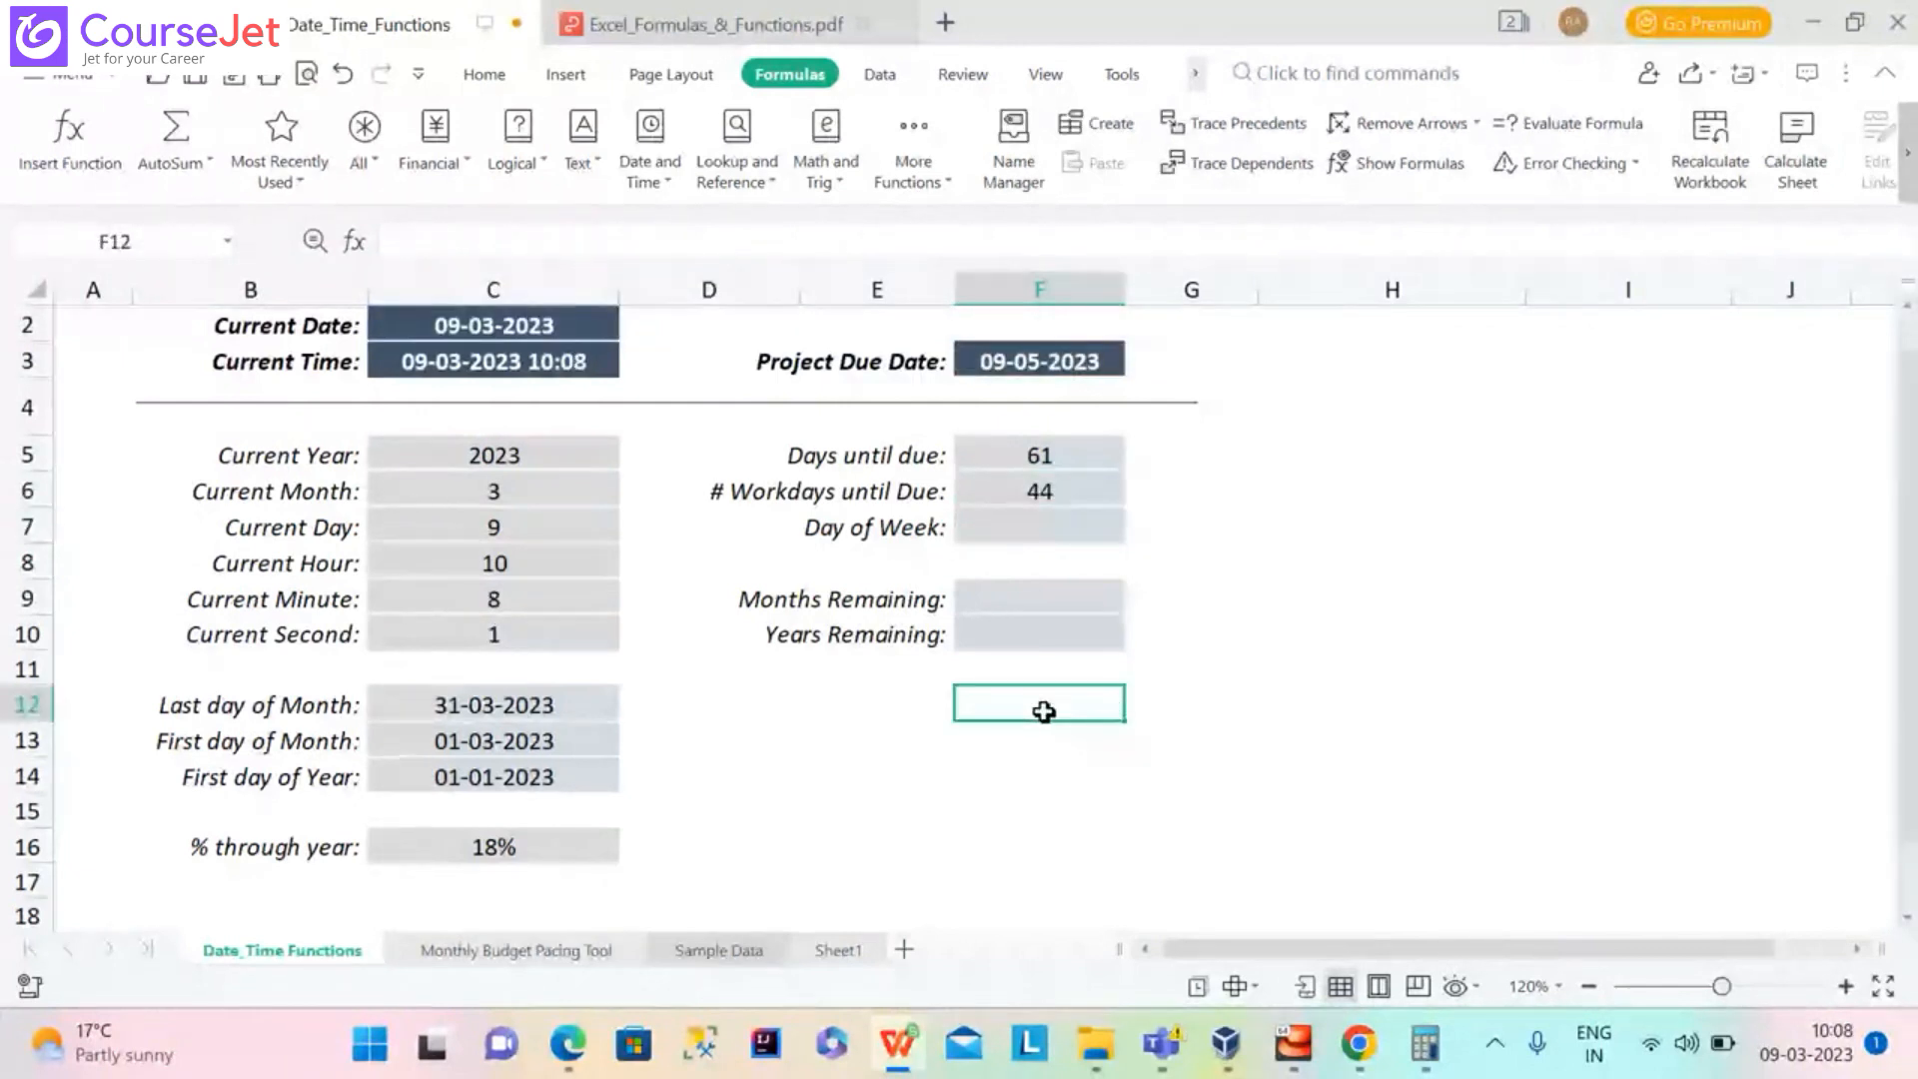
# Enter =WEEKDAY(F3) in F7 to calculate the day of the week of the project due date
pyautogui.click(1045, 522)
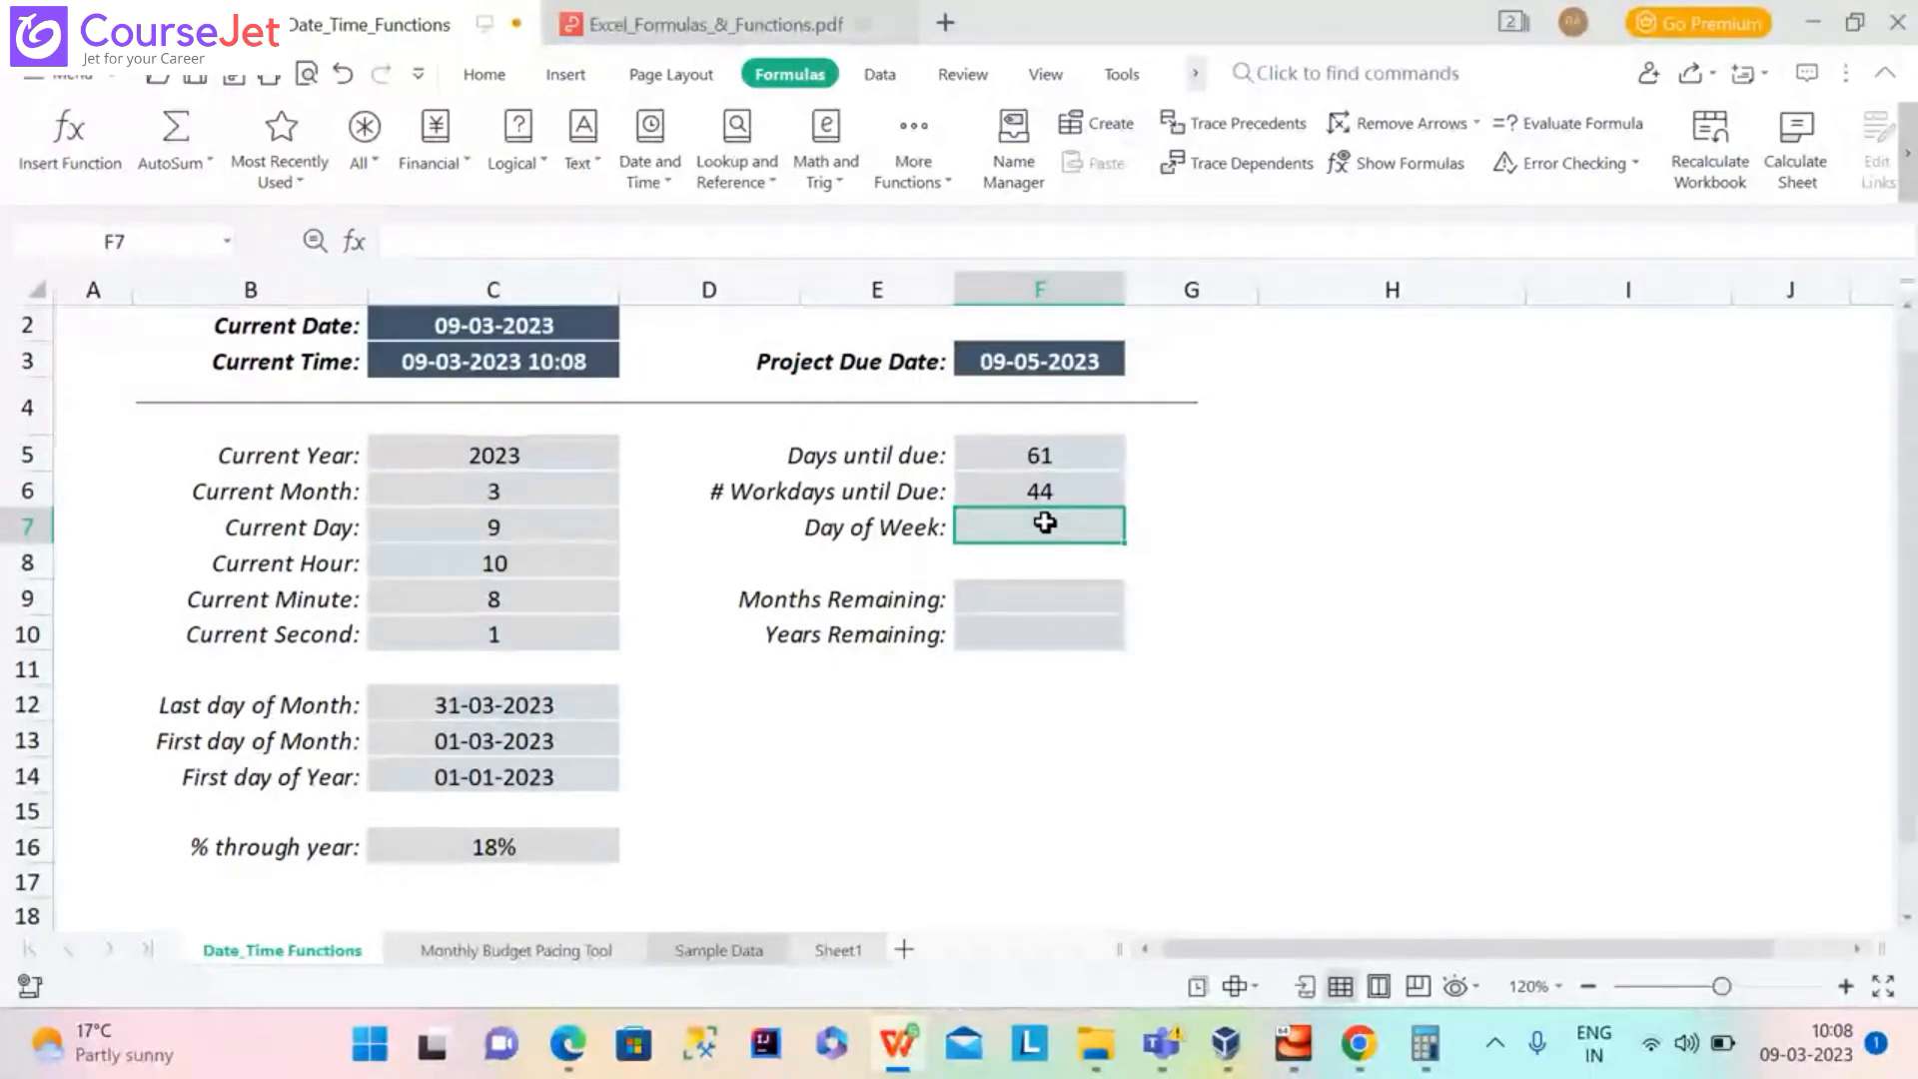
pyautogui.write('=')
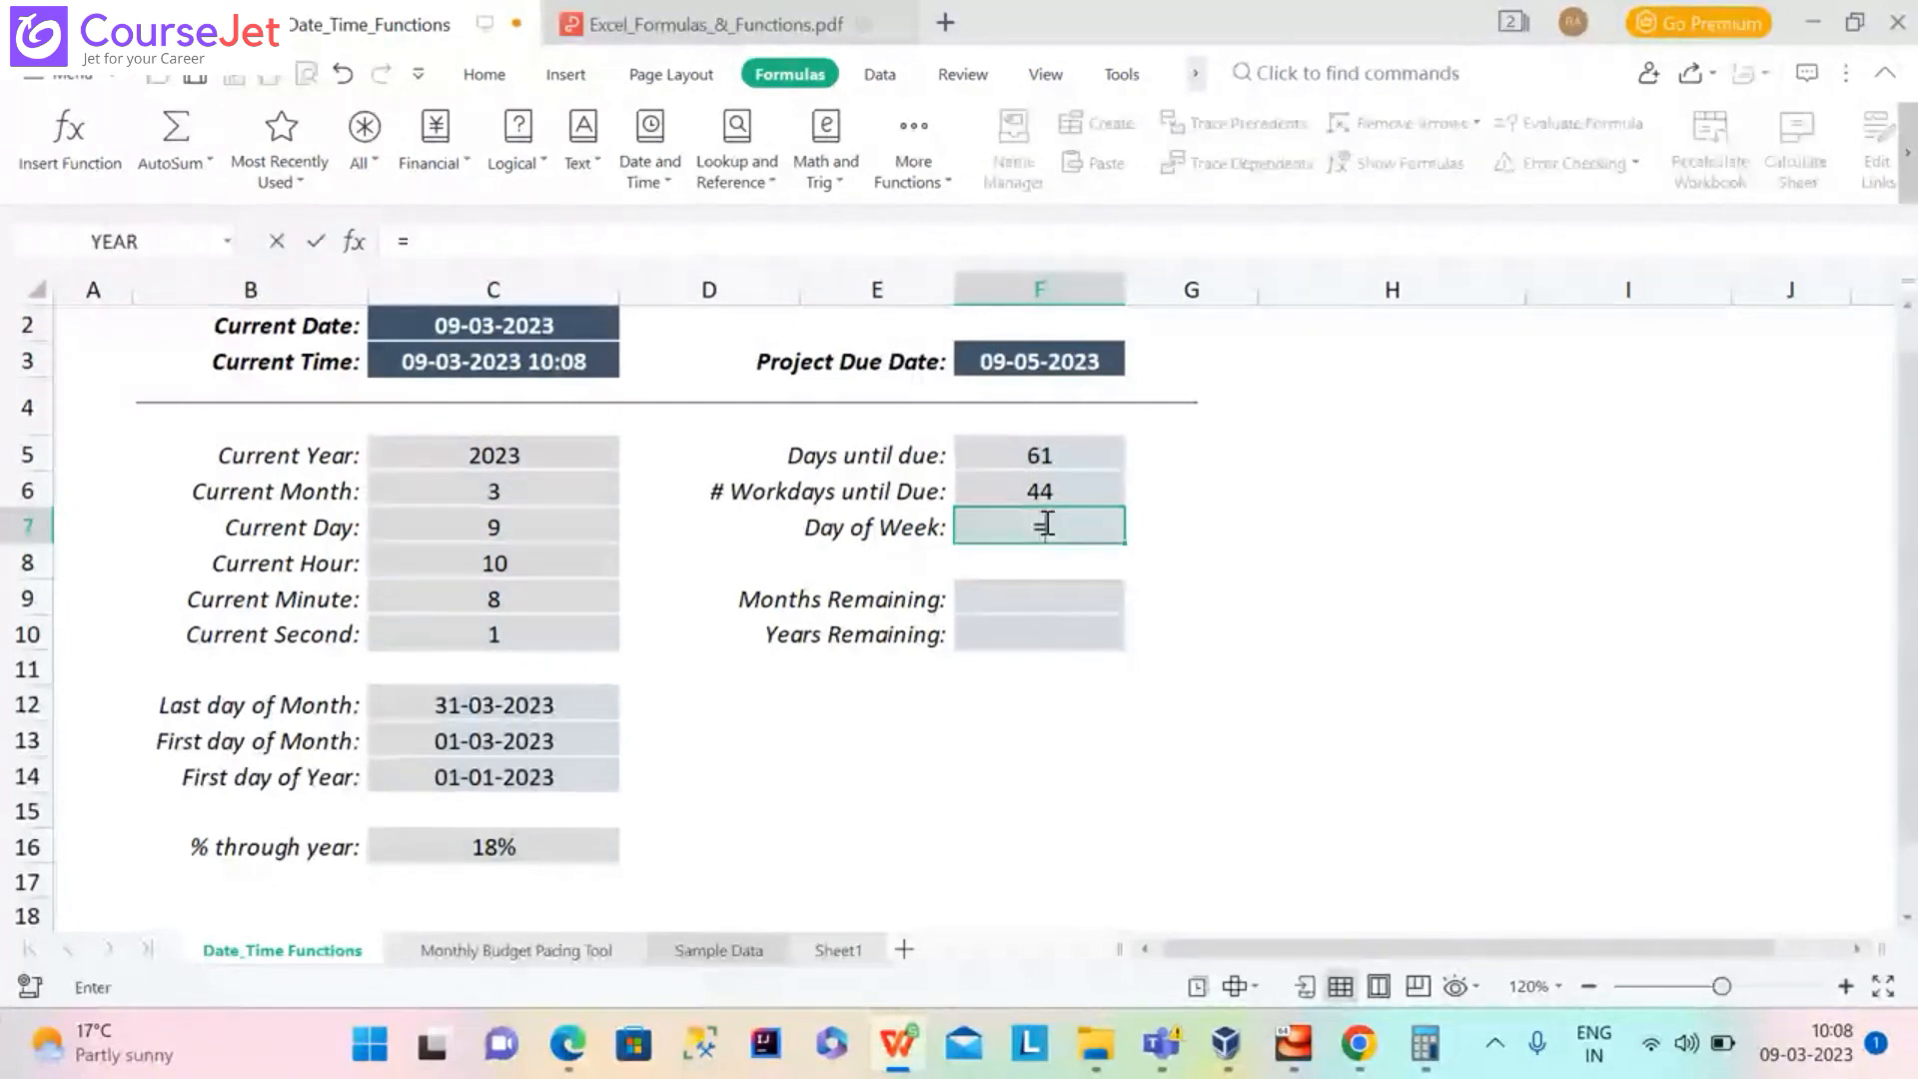
pyautogui.write('WEEK')
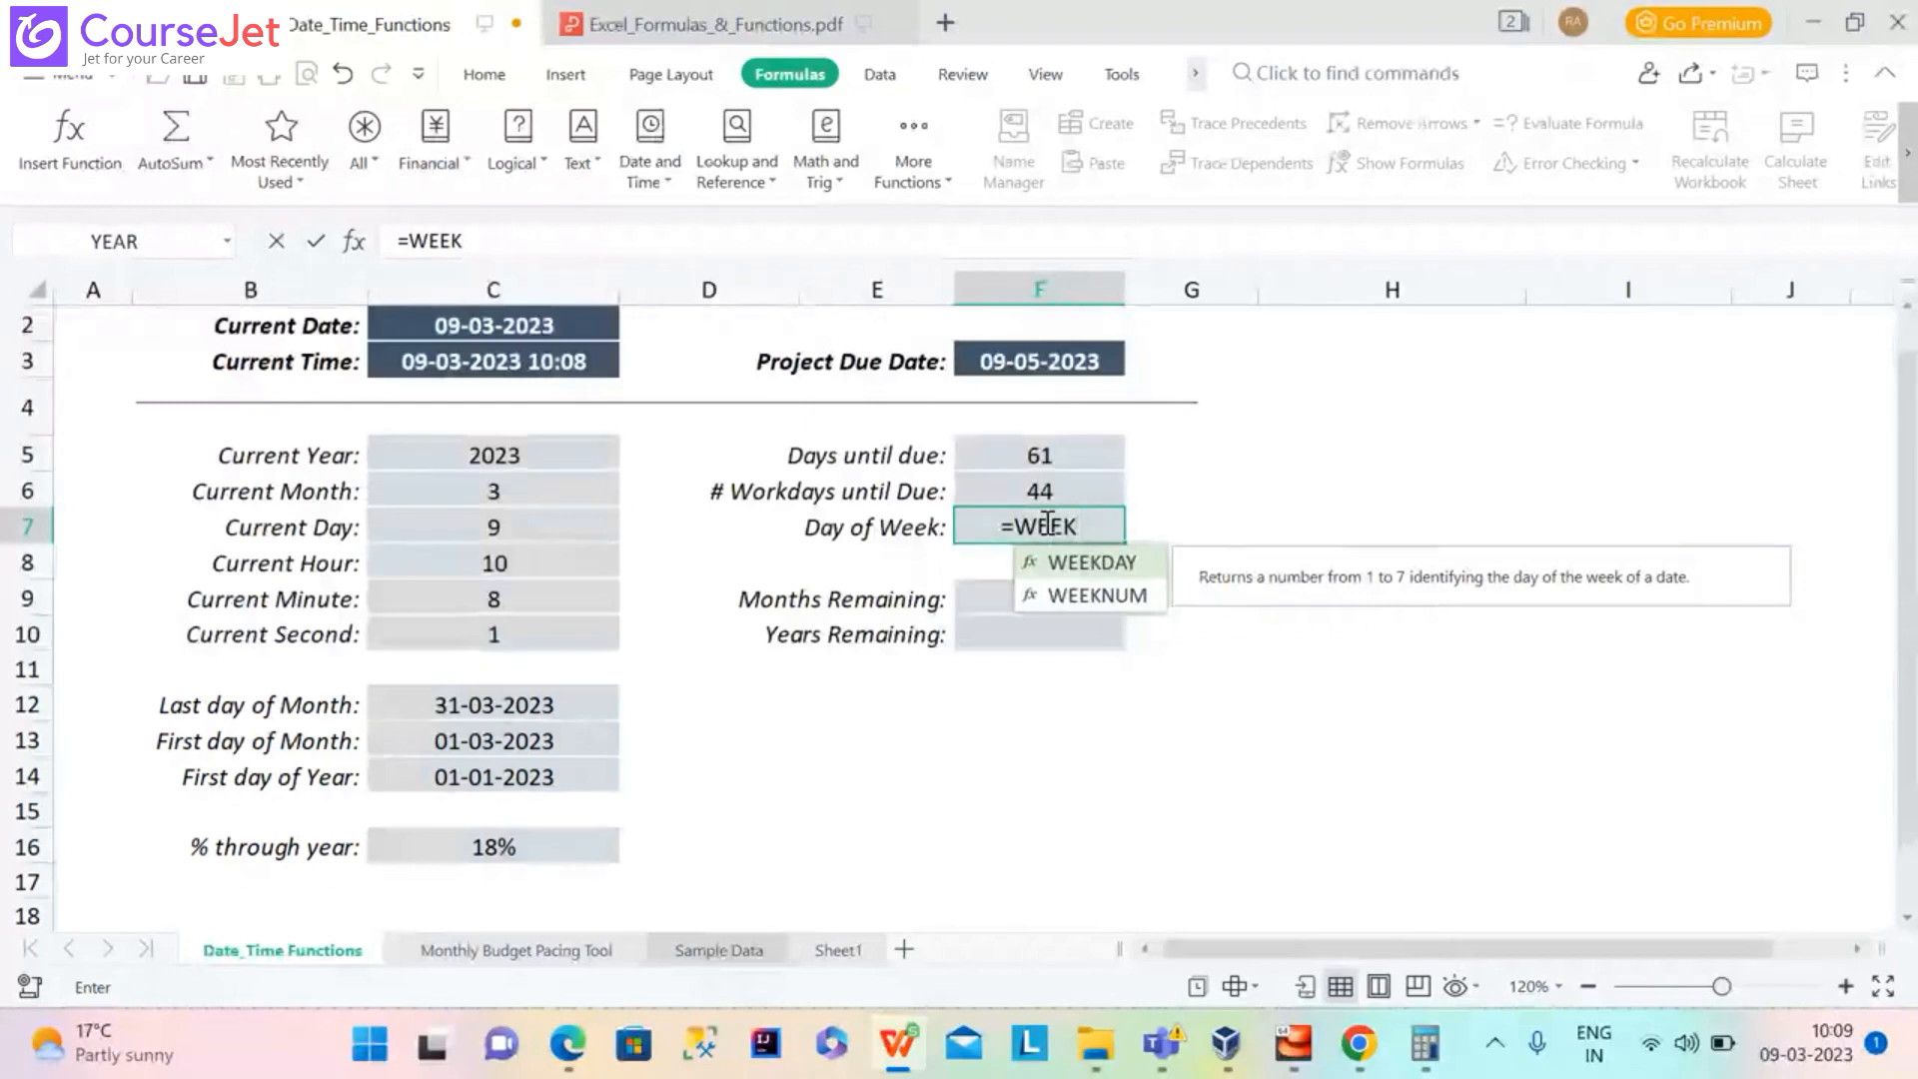
pyautogui.doubleClick(1131, 565)
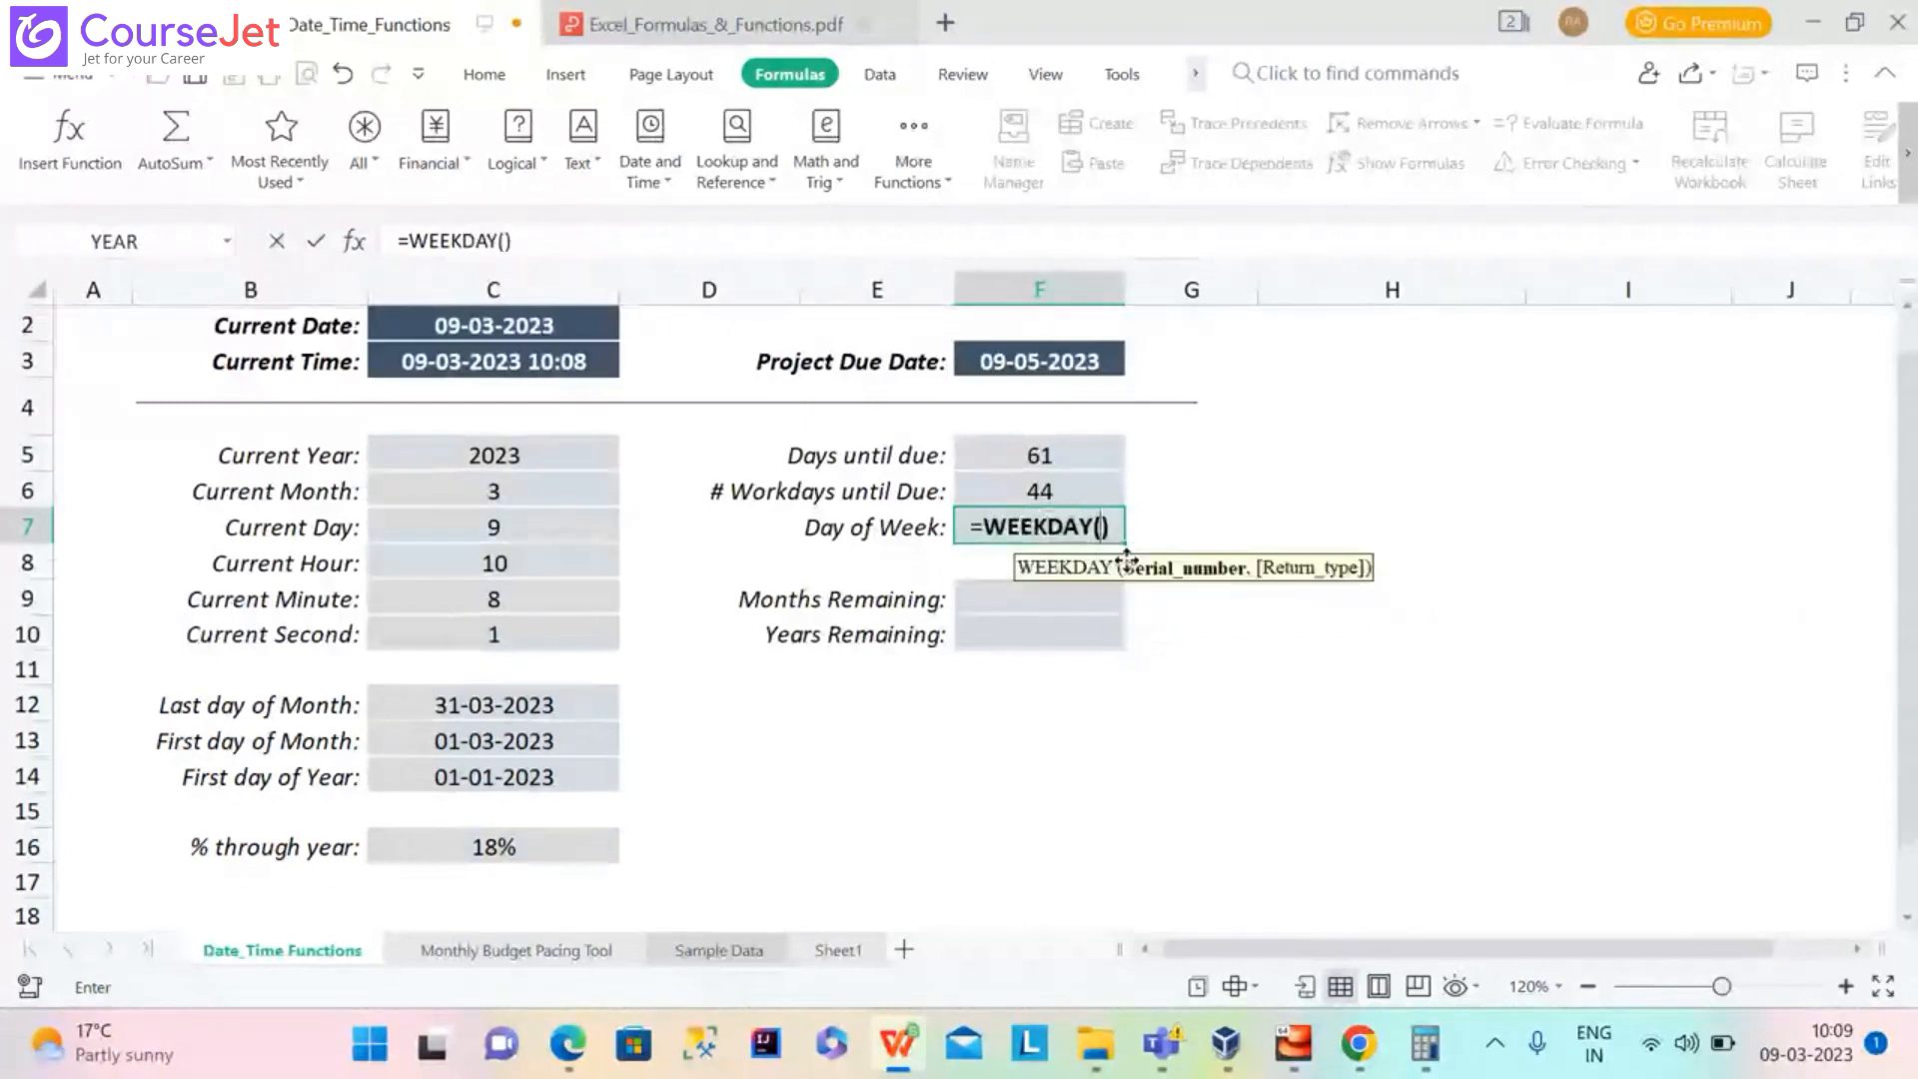
pyautogui.click(1004, 355)
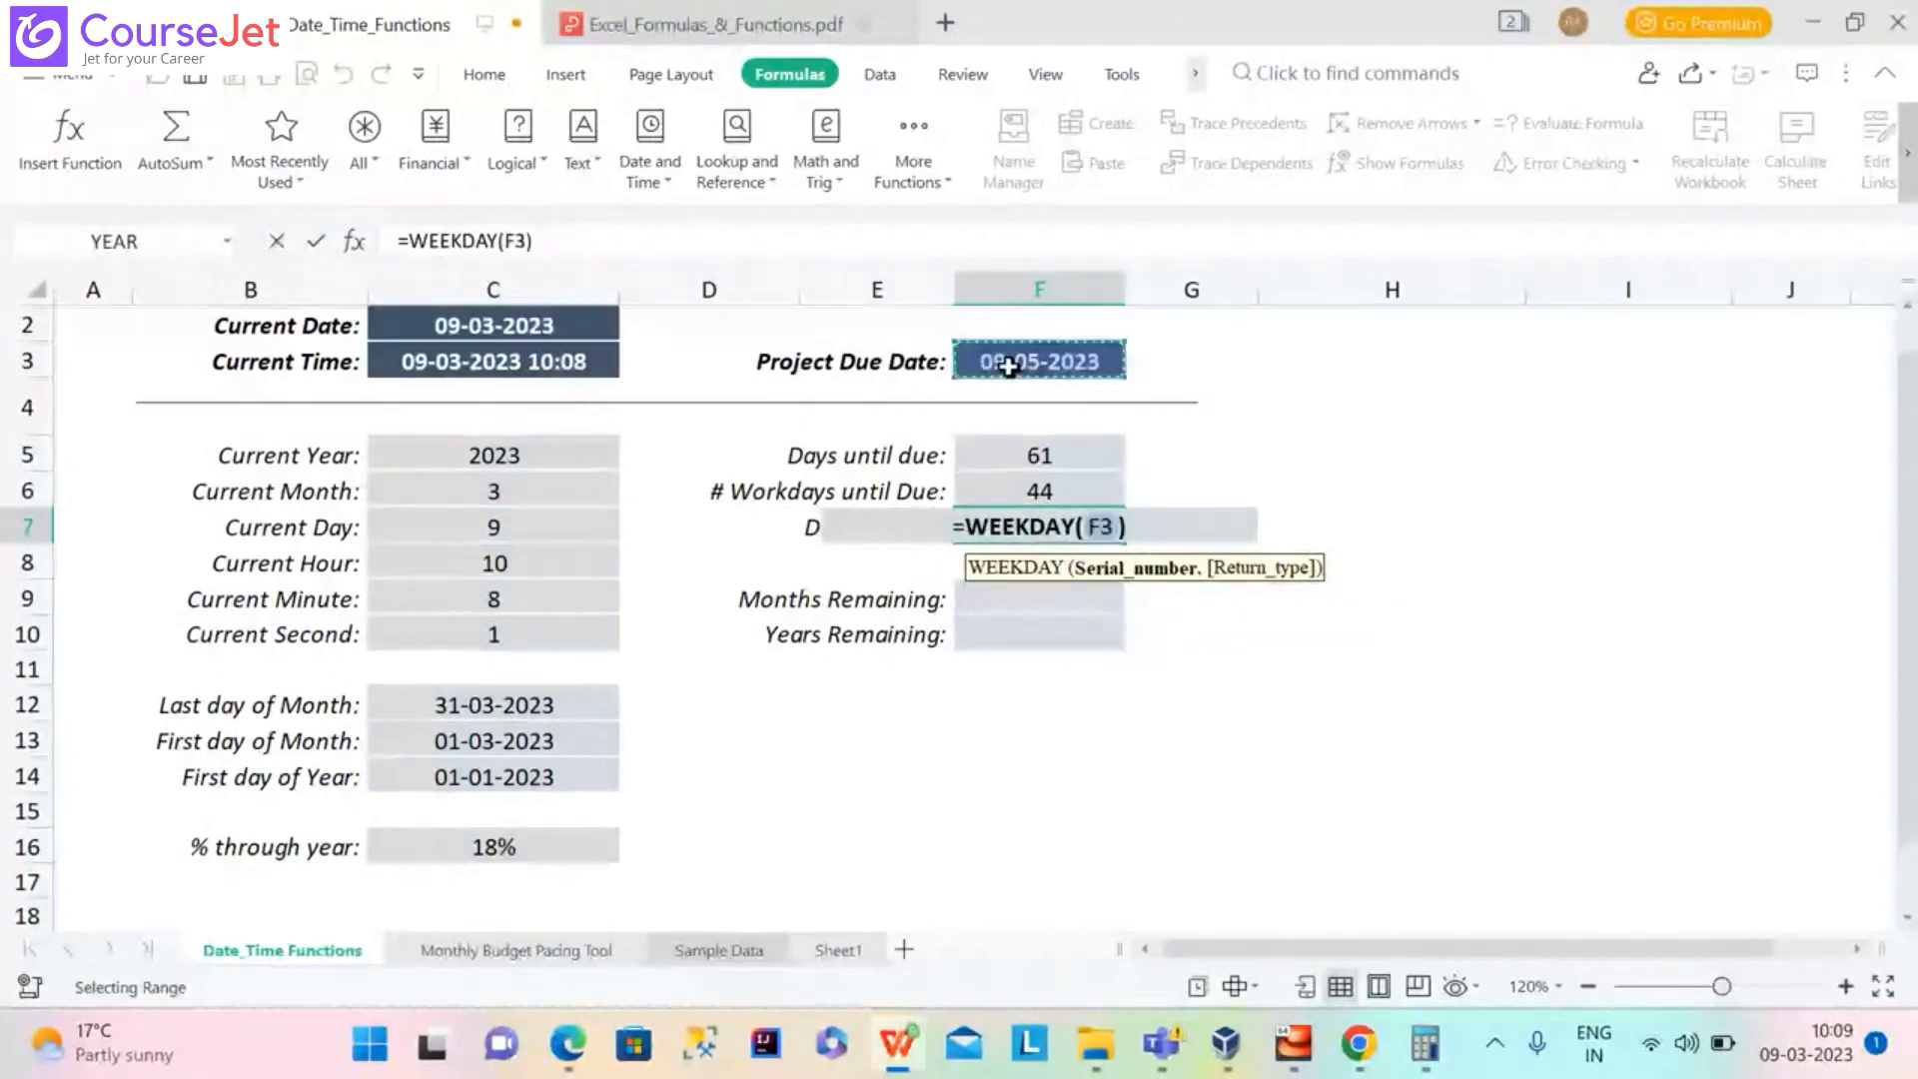
pyautogui.press('Return')
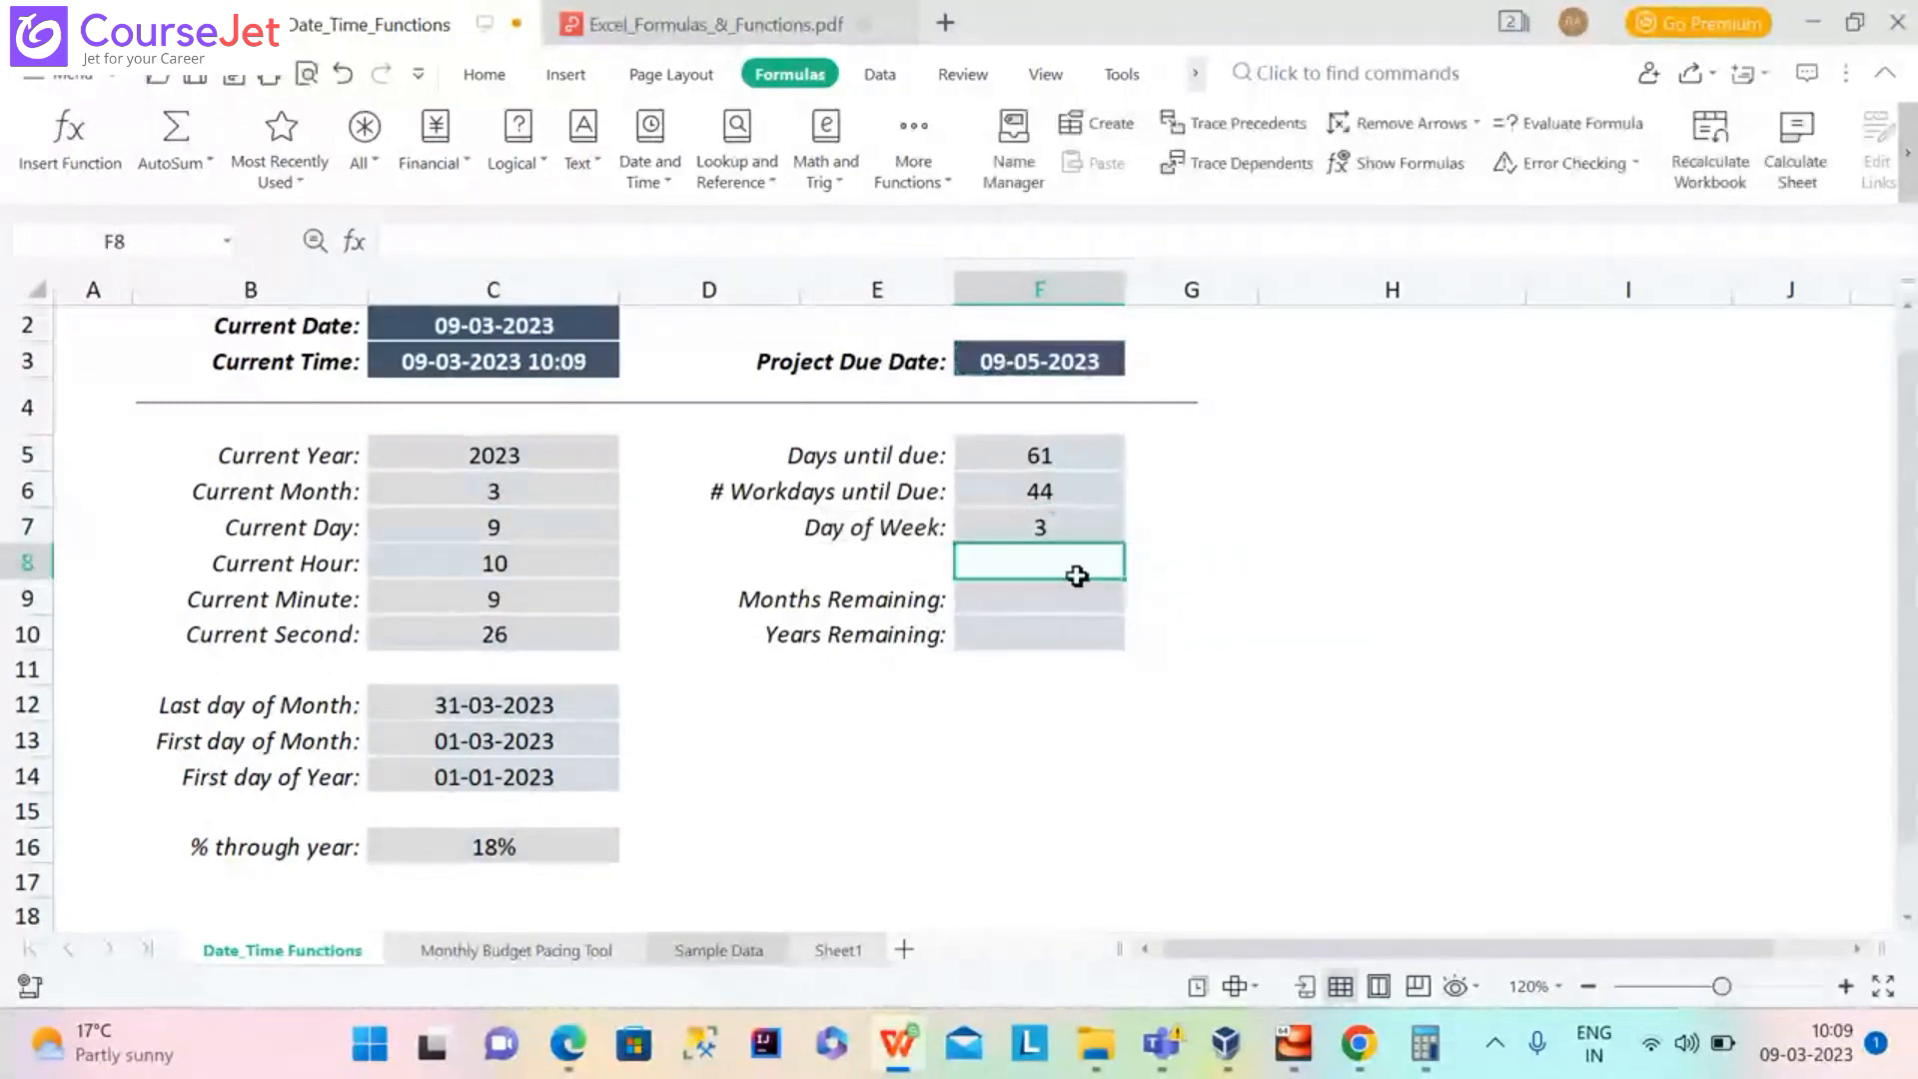
# Check F7's weekday number against May 2023 in the system calendar and return to the worksheet
pyautogui.click(1044, 531)
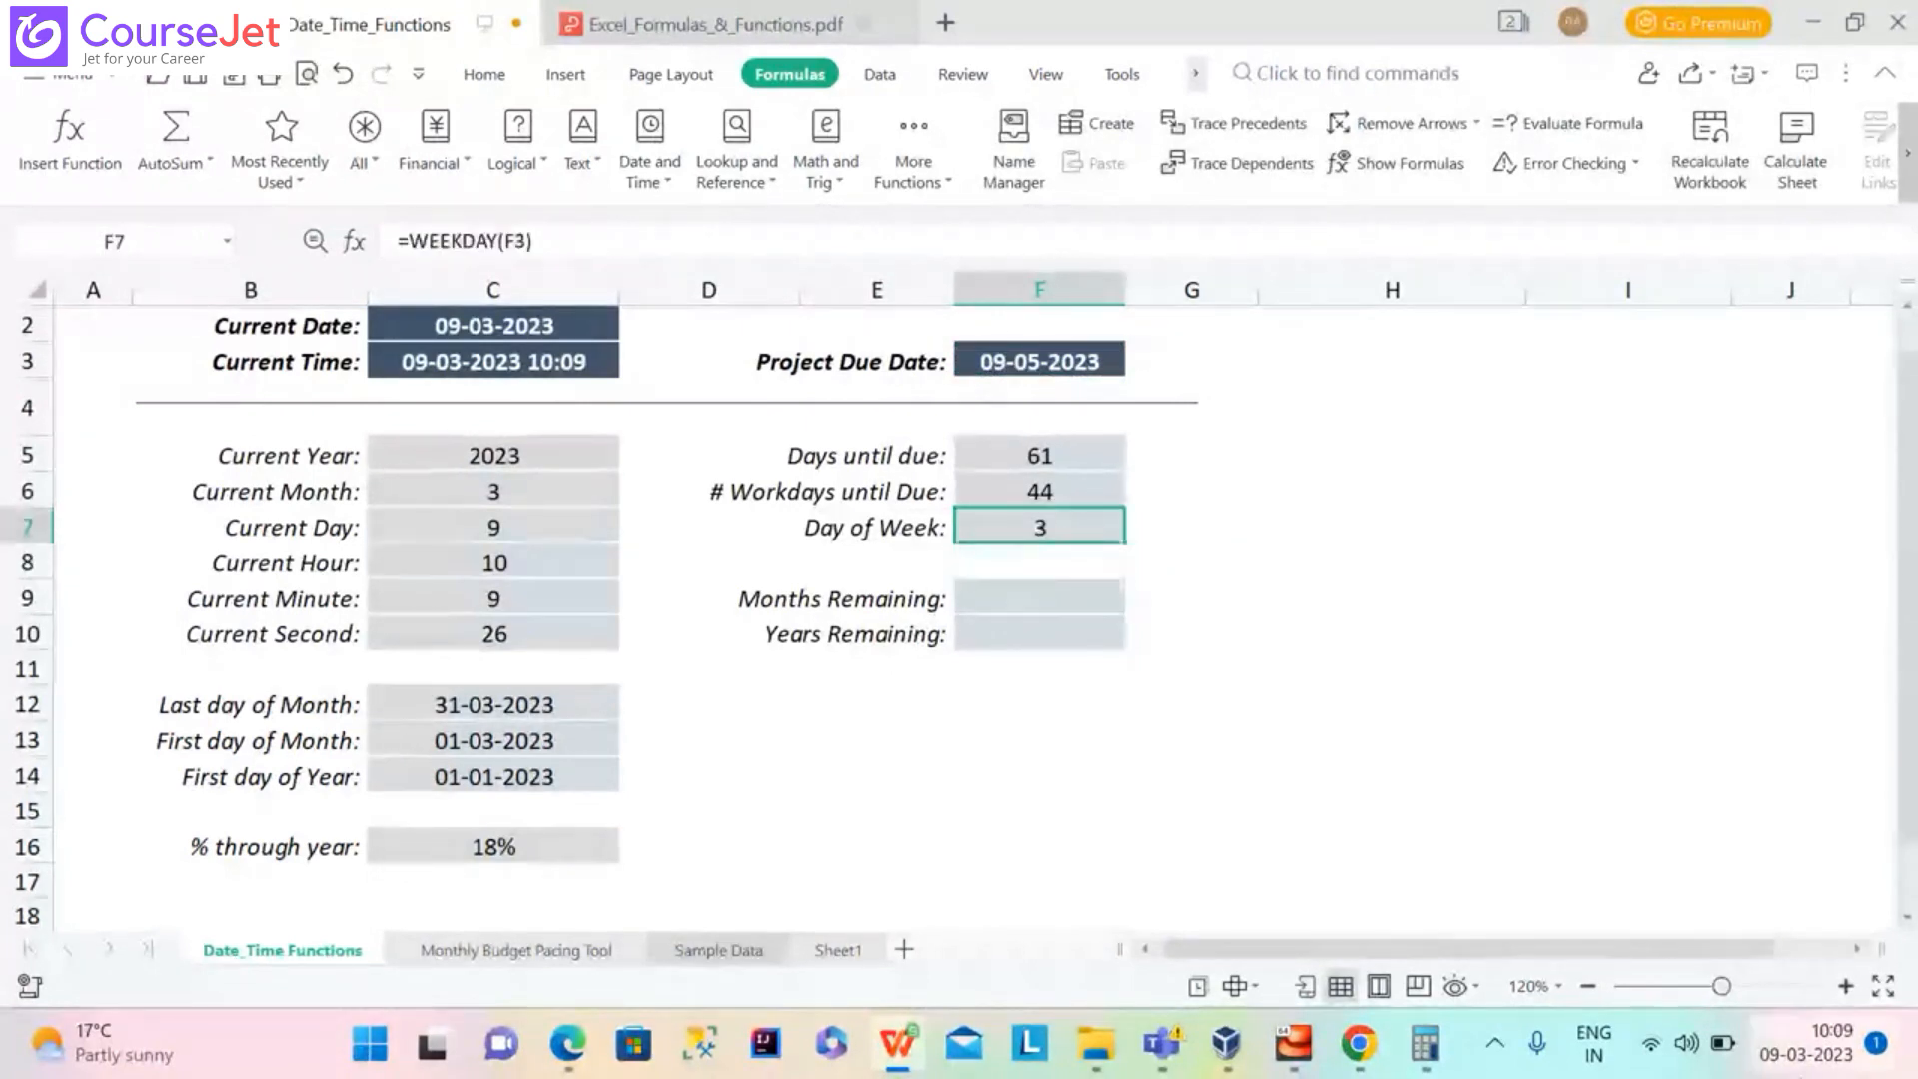
pyautogui.click(1806, 1044)
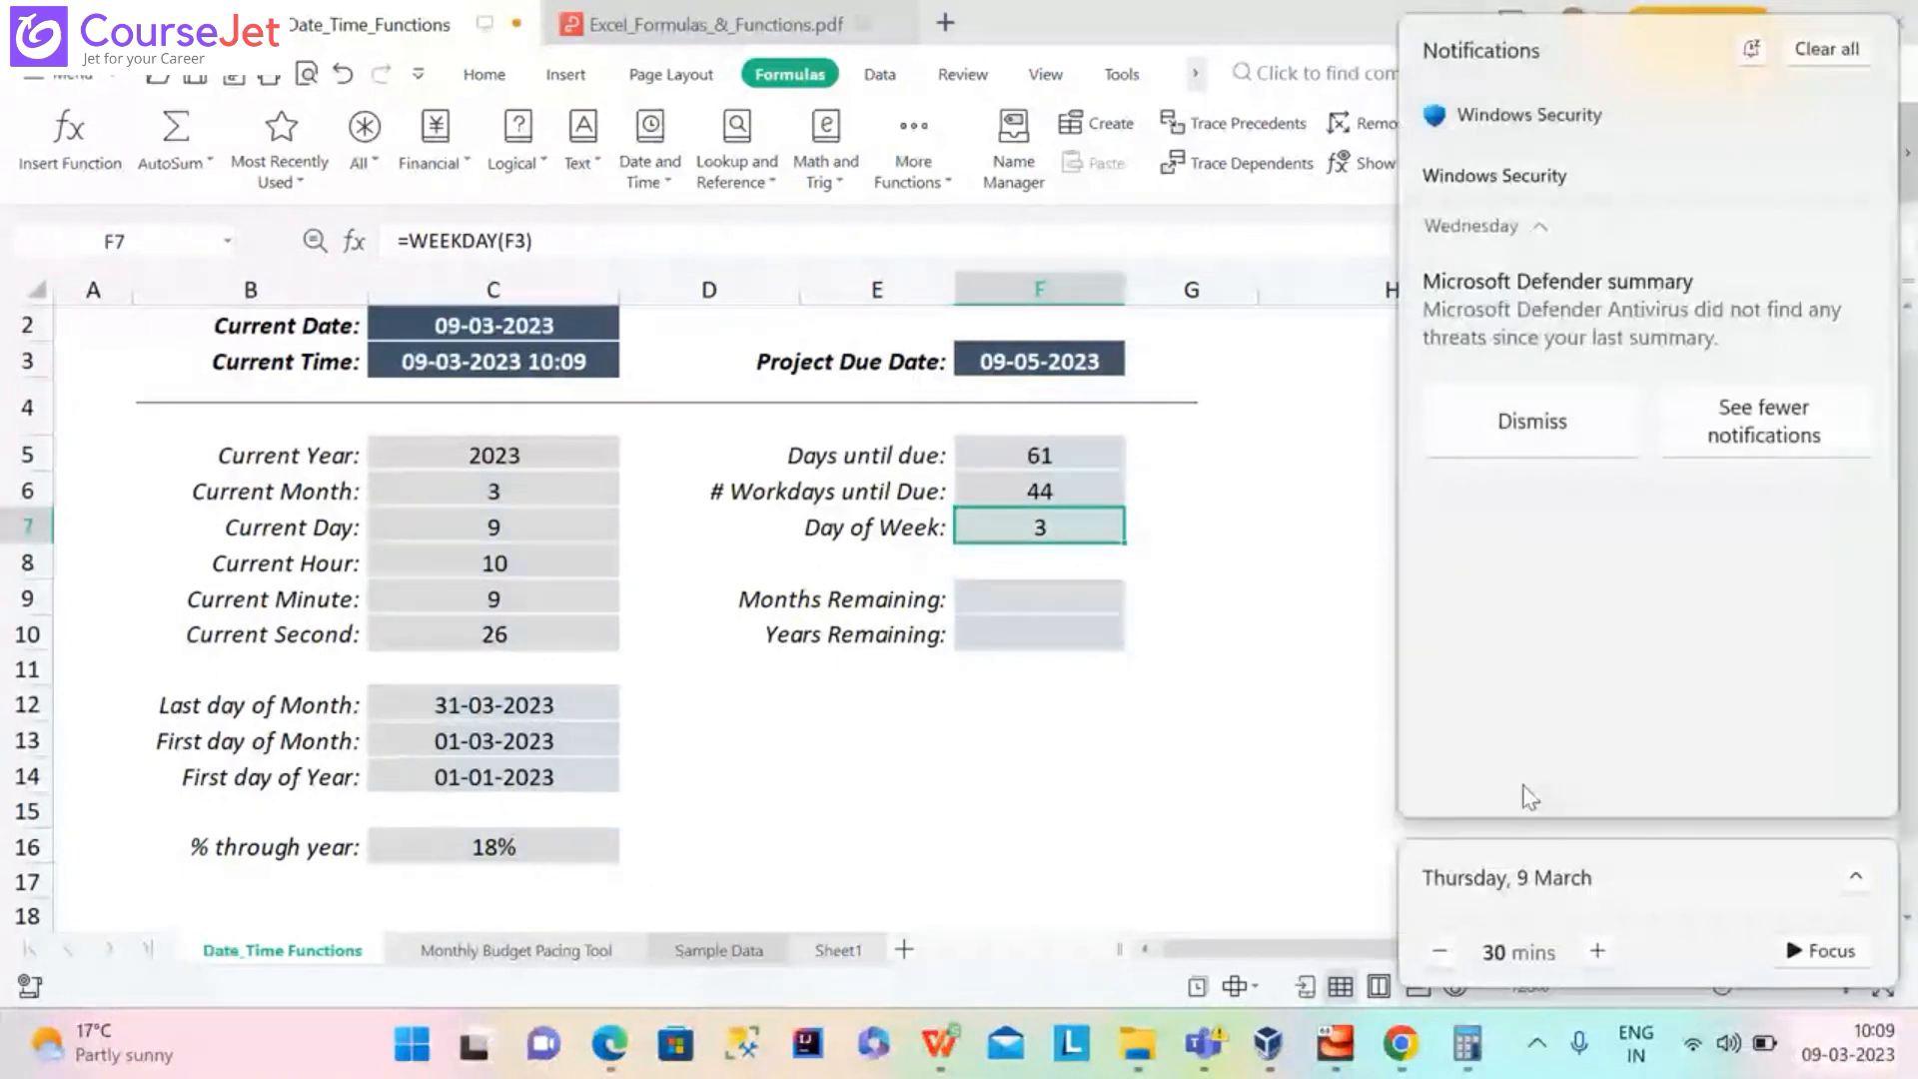
pyautogui.click(1856, 884)
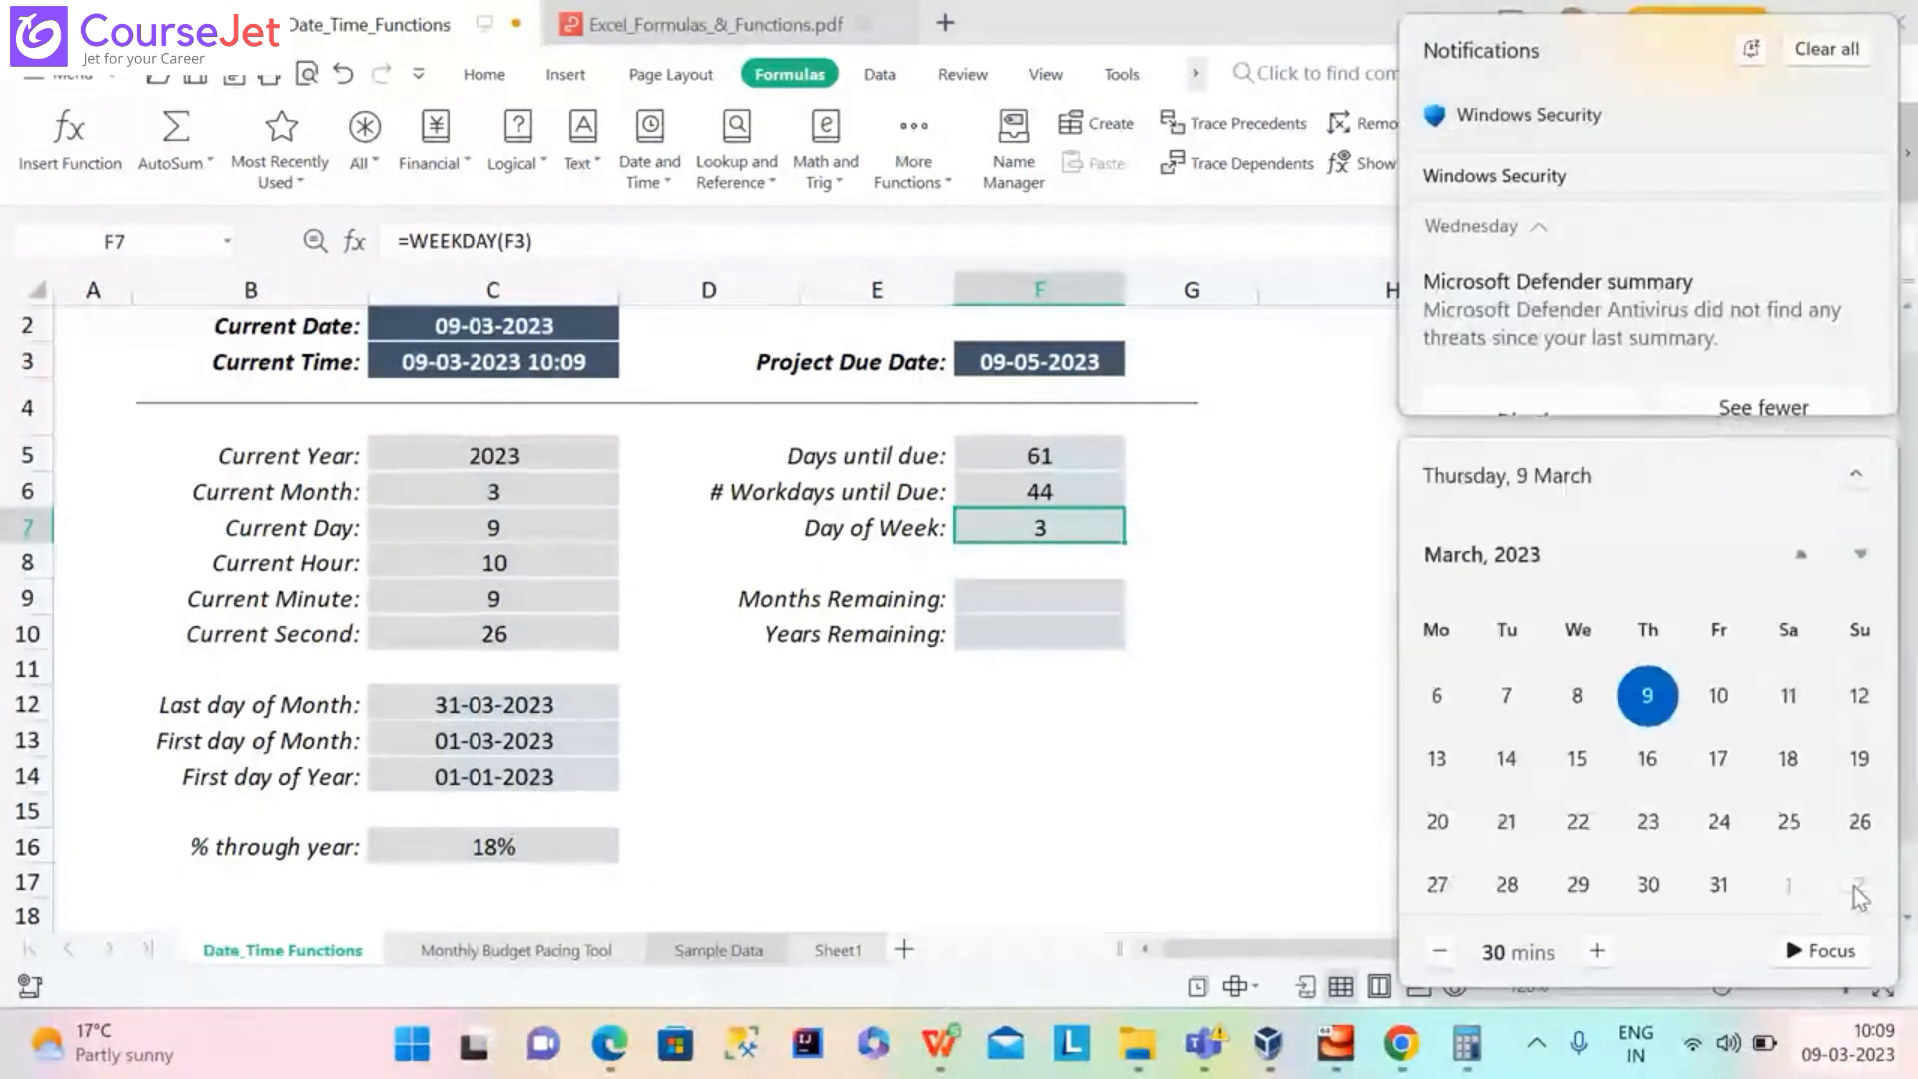
pyautogui.click(1851, 560)
pyautogui.click(1850, 559)
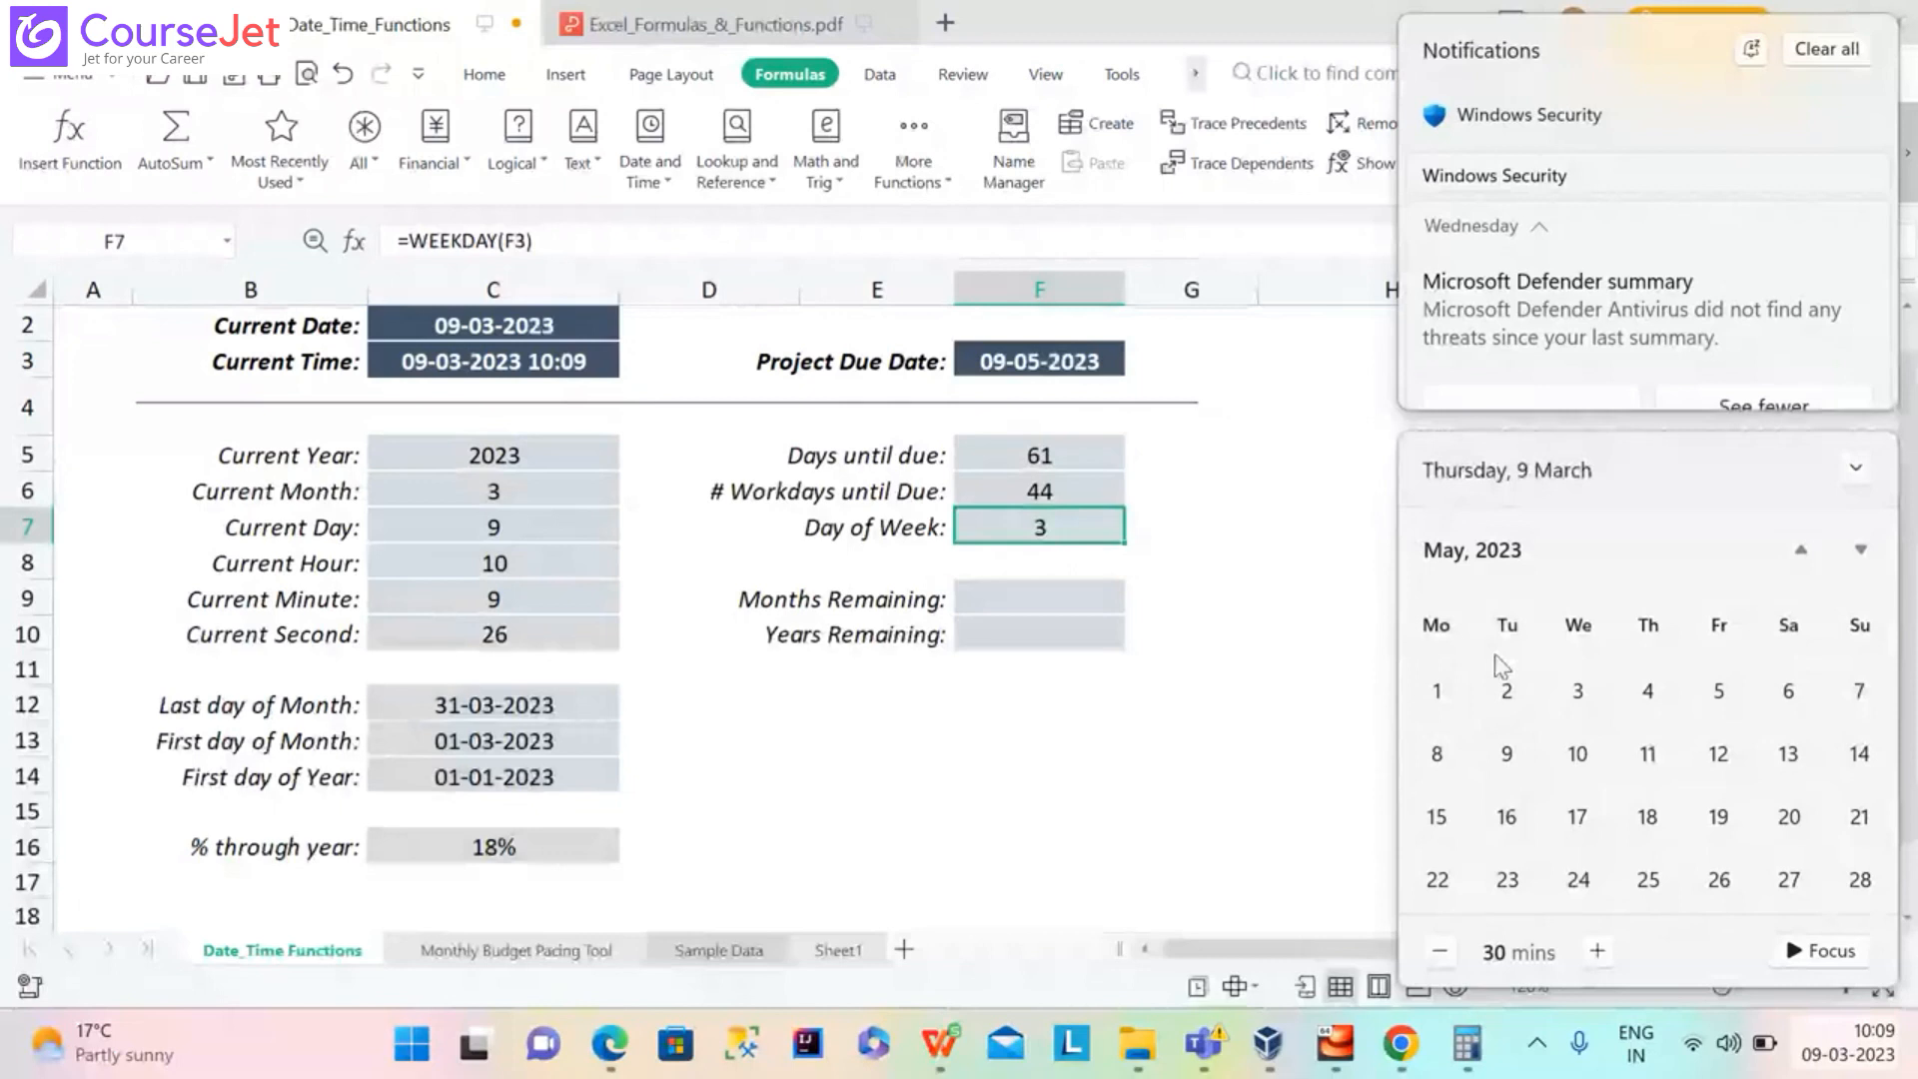
pyautogui.click(1308, 635)
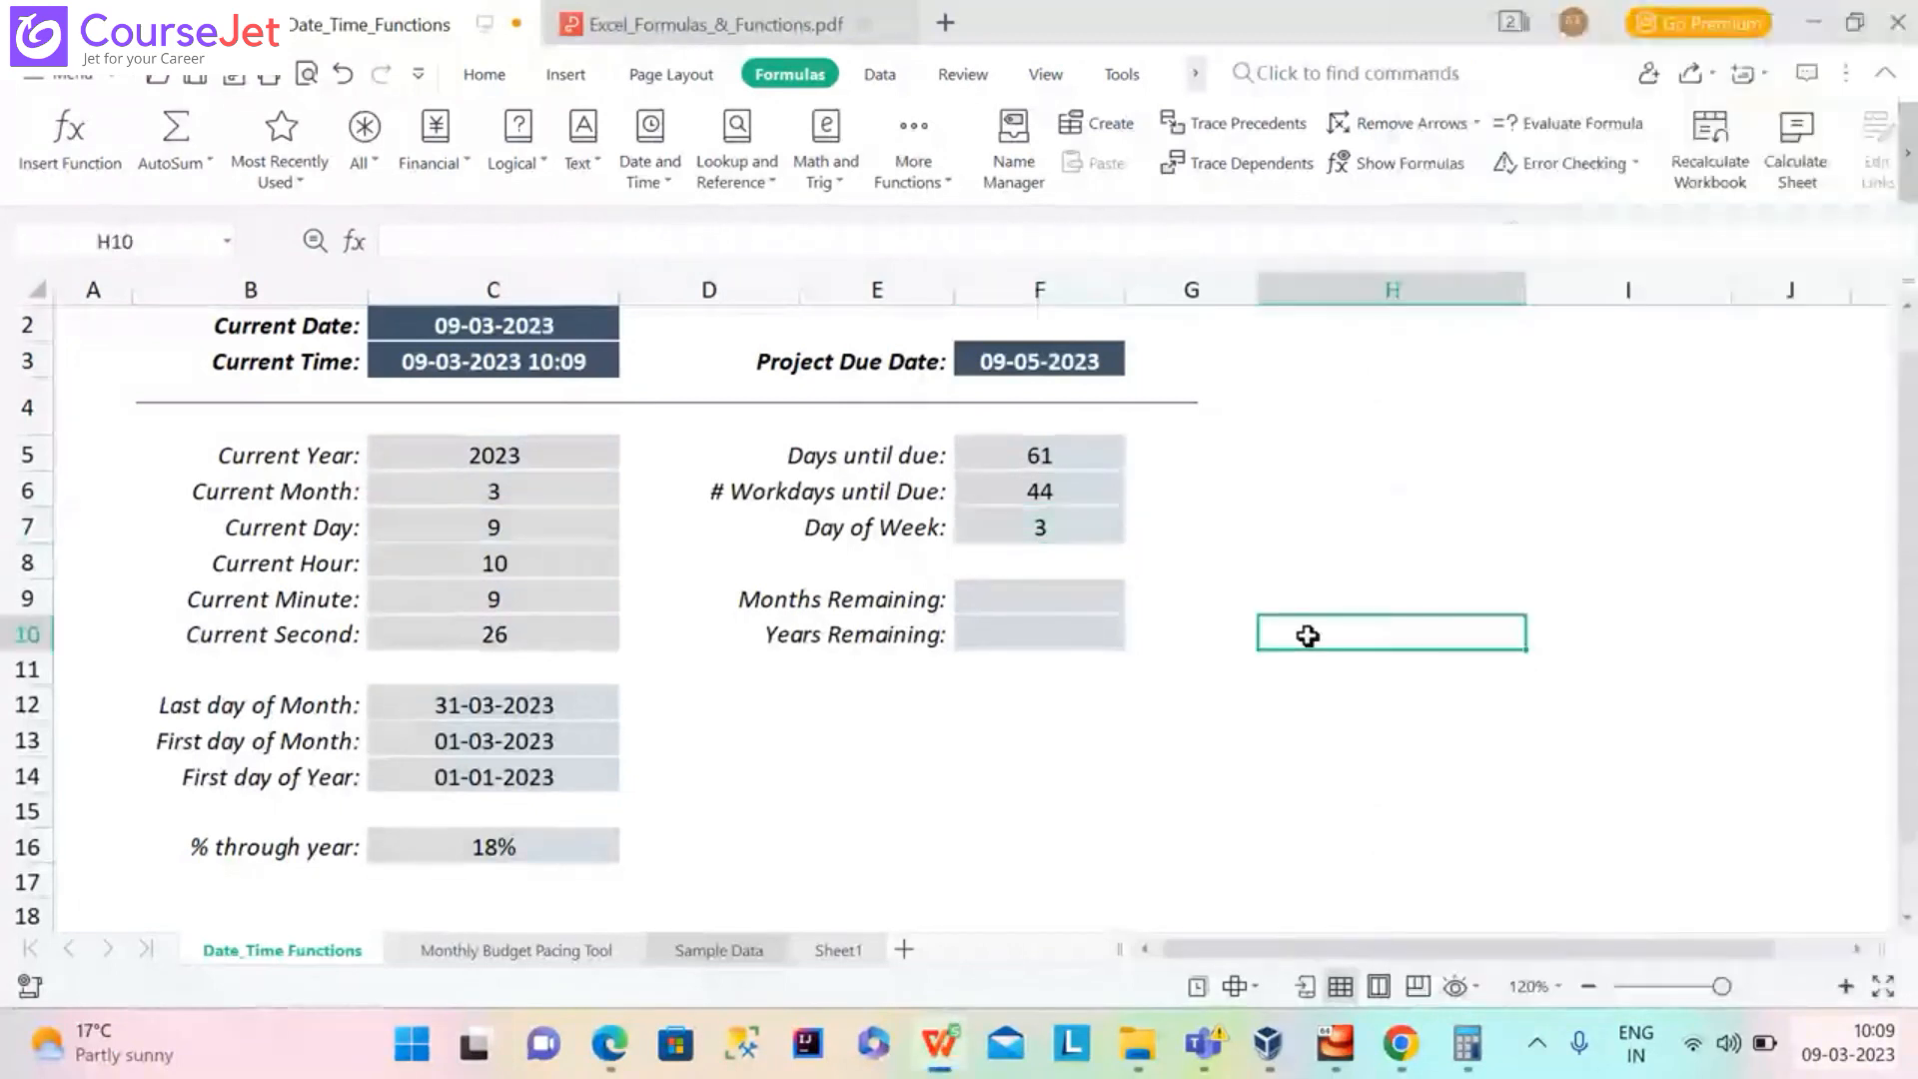
# Look up the DATEDIF syntax and unit options in Excel_Formulas_&_Functions.pdf and return to the date functions workbook
pyautogui.click(1000, 599)
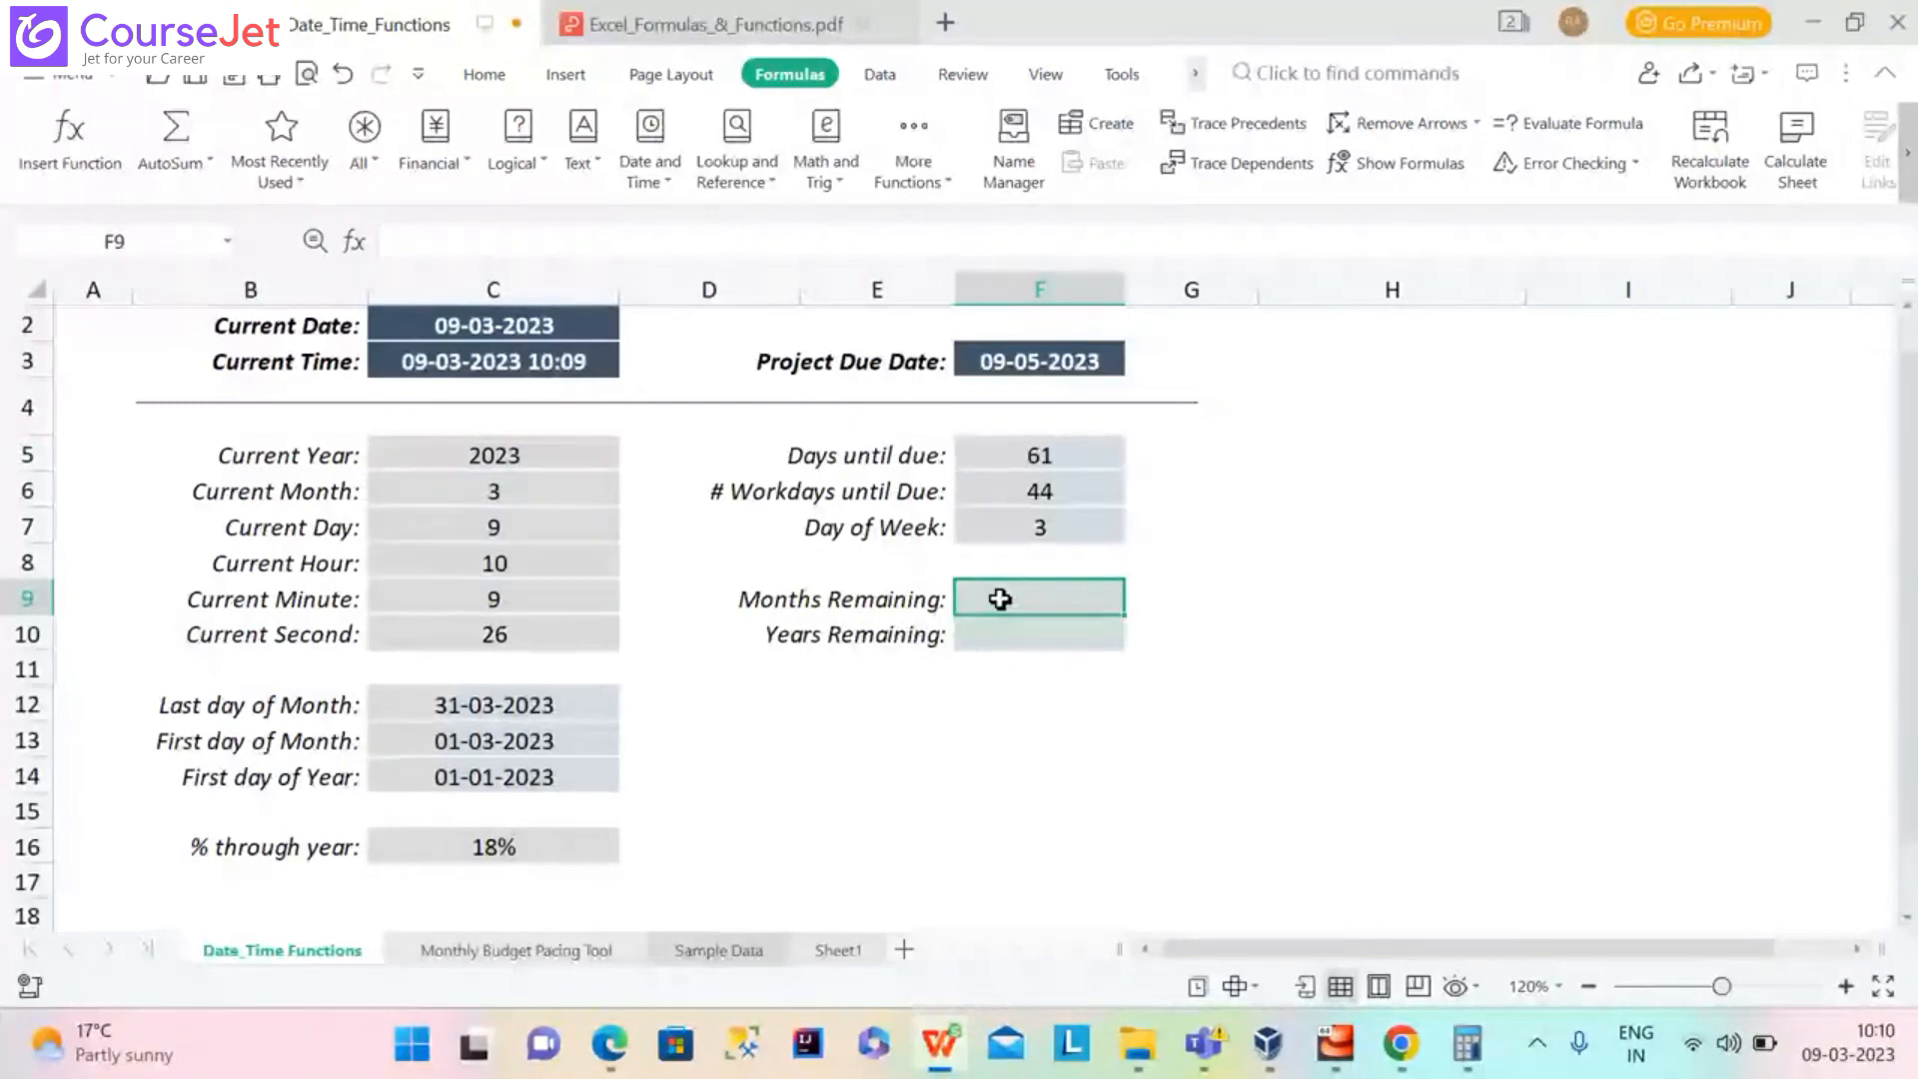
pyautogui.moveTo(944, 1065)
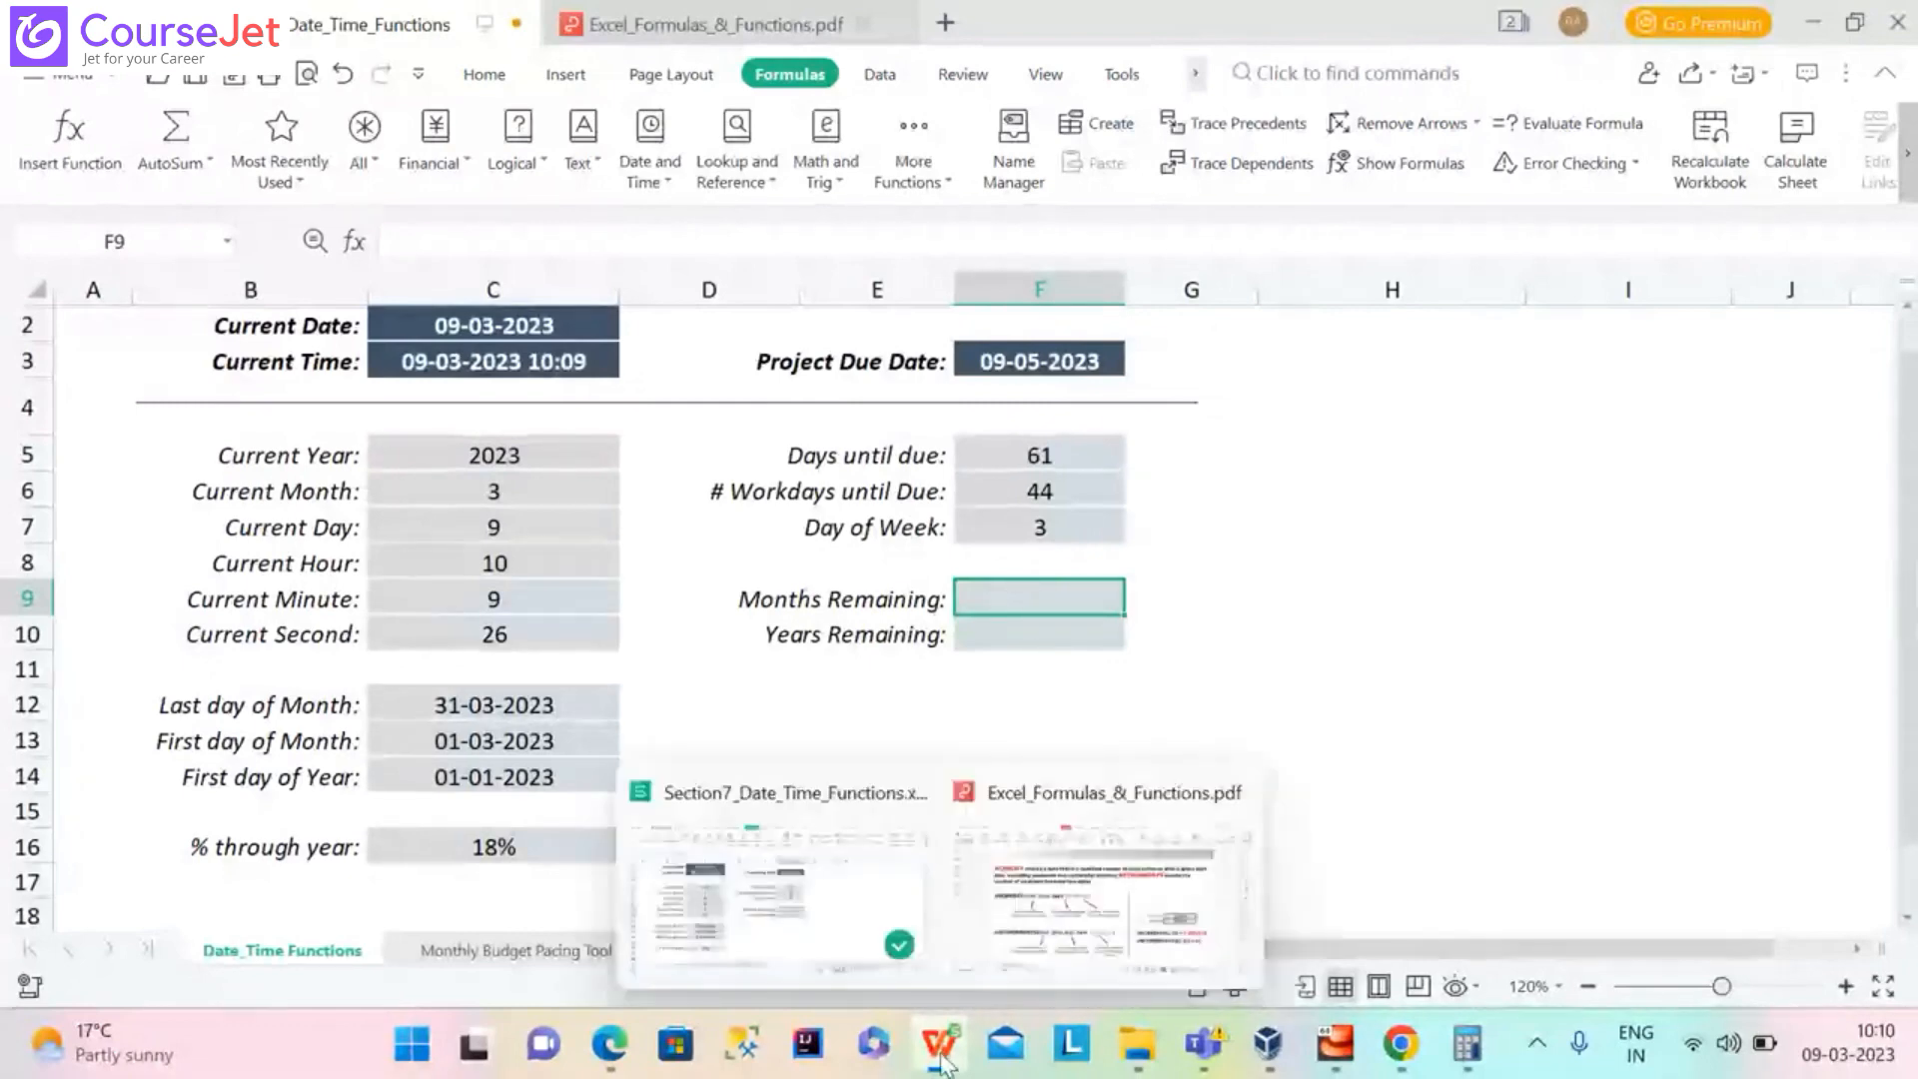
pyautogui.click(1067, 892)
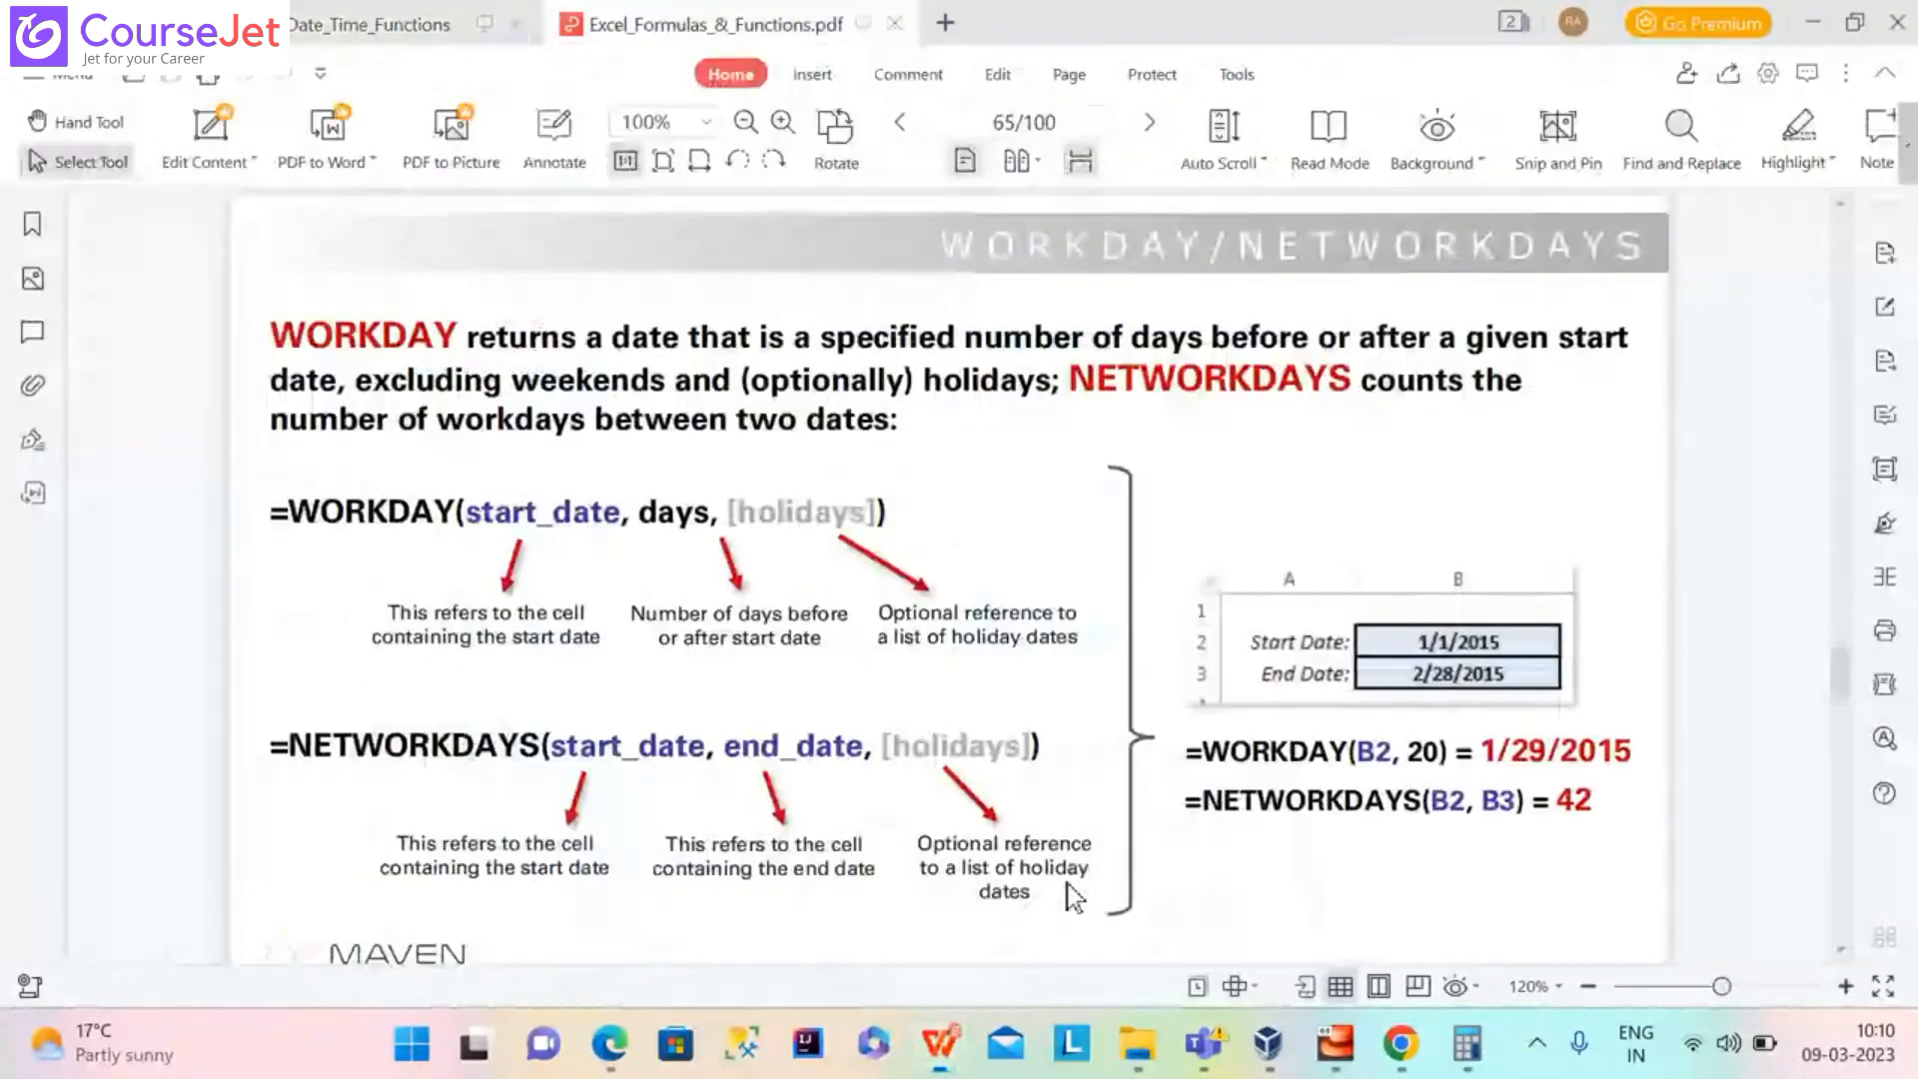
pyautogui.click(430, 987)
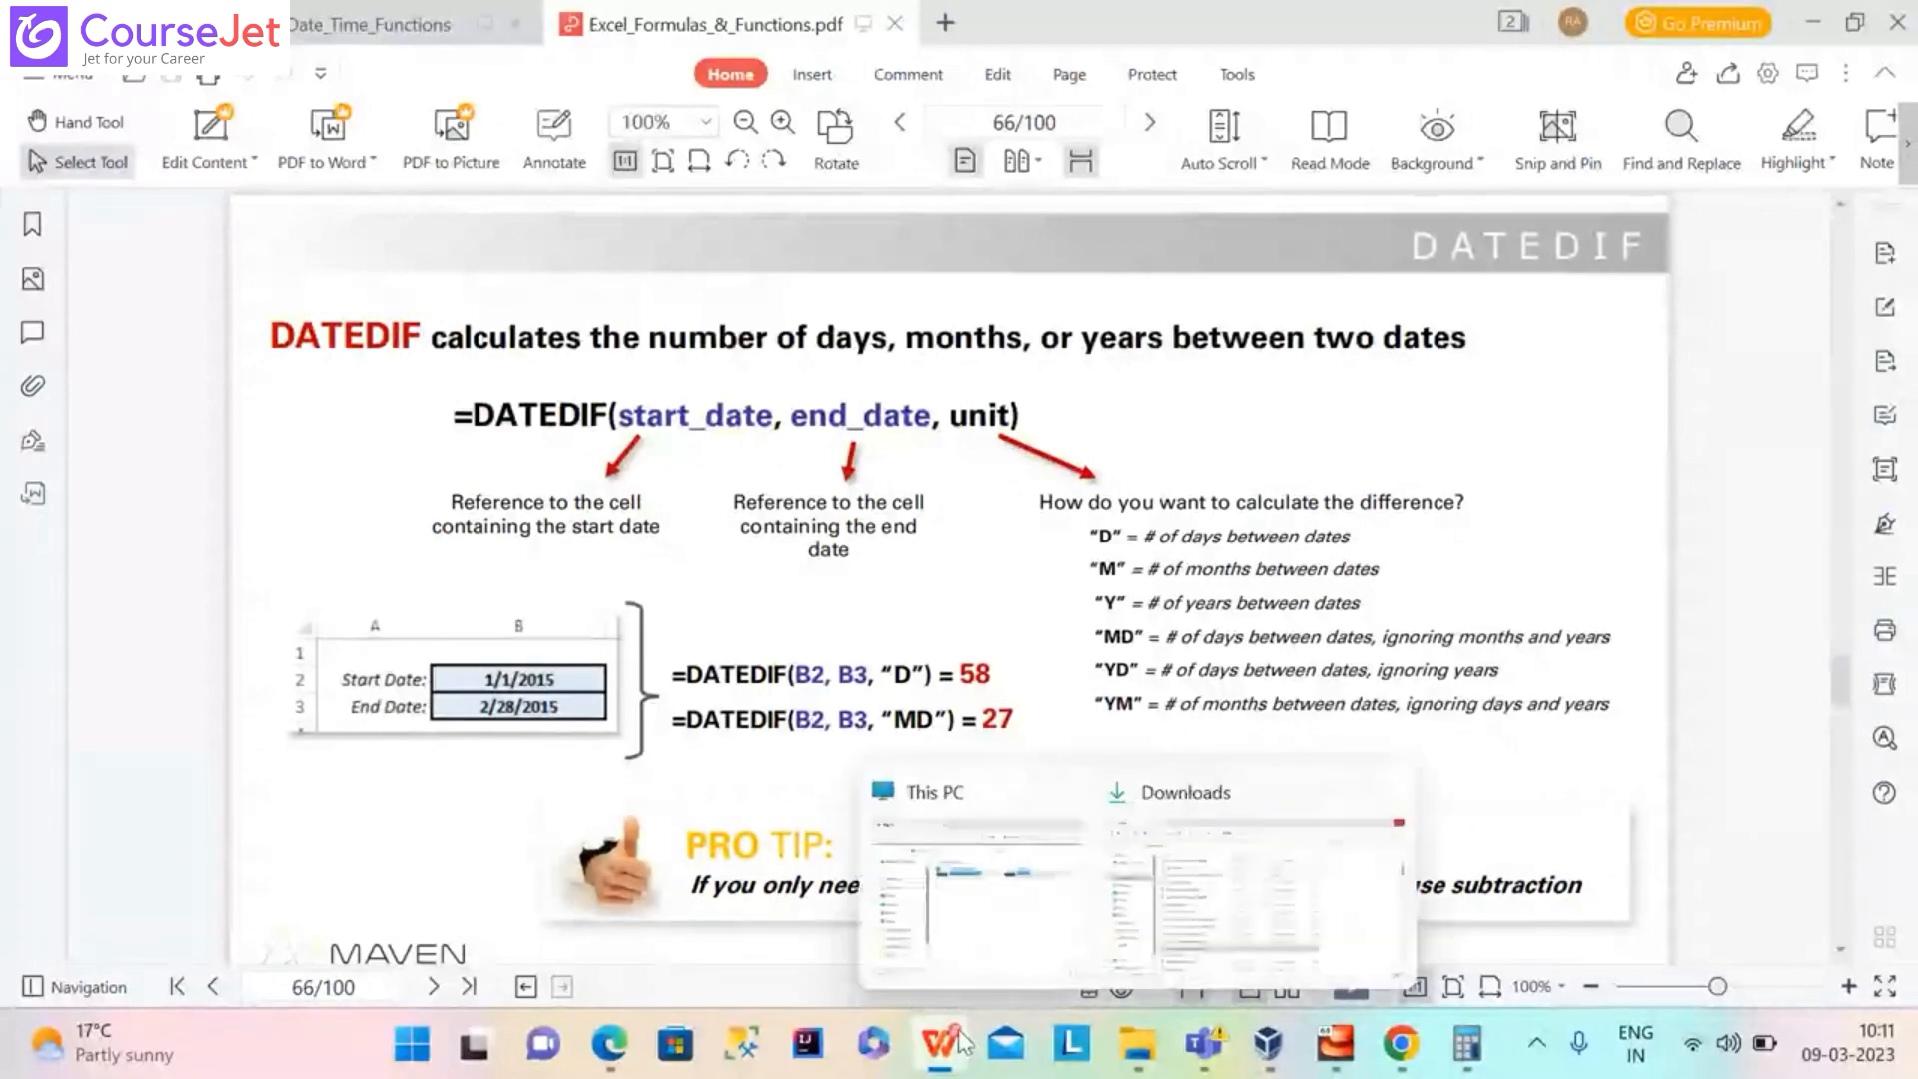
pyautogui.moveTo(962, 1042)
pyautogui.click(853, 818)
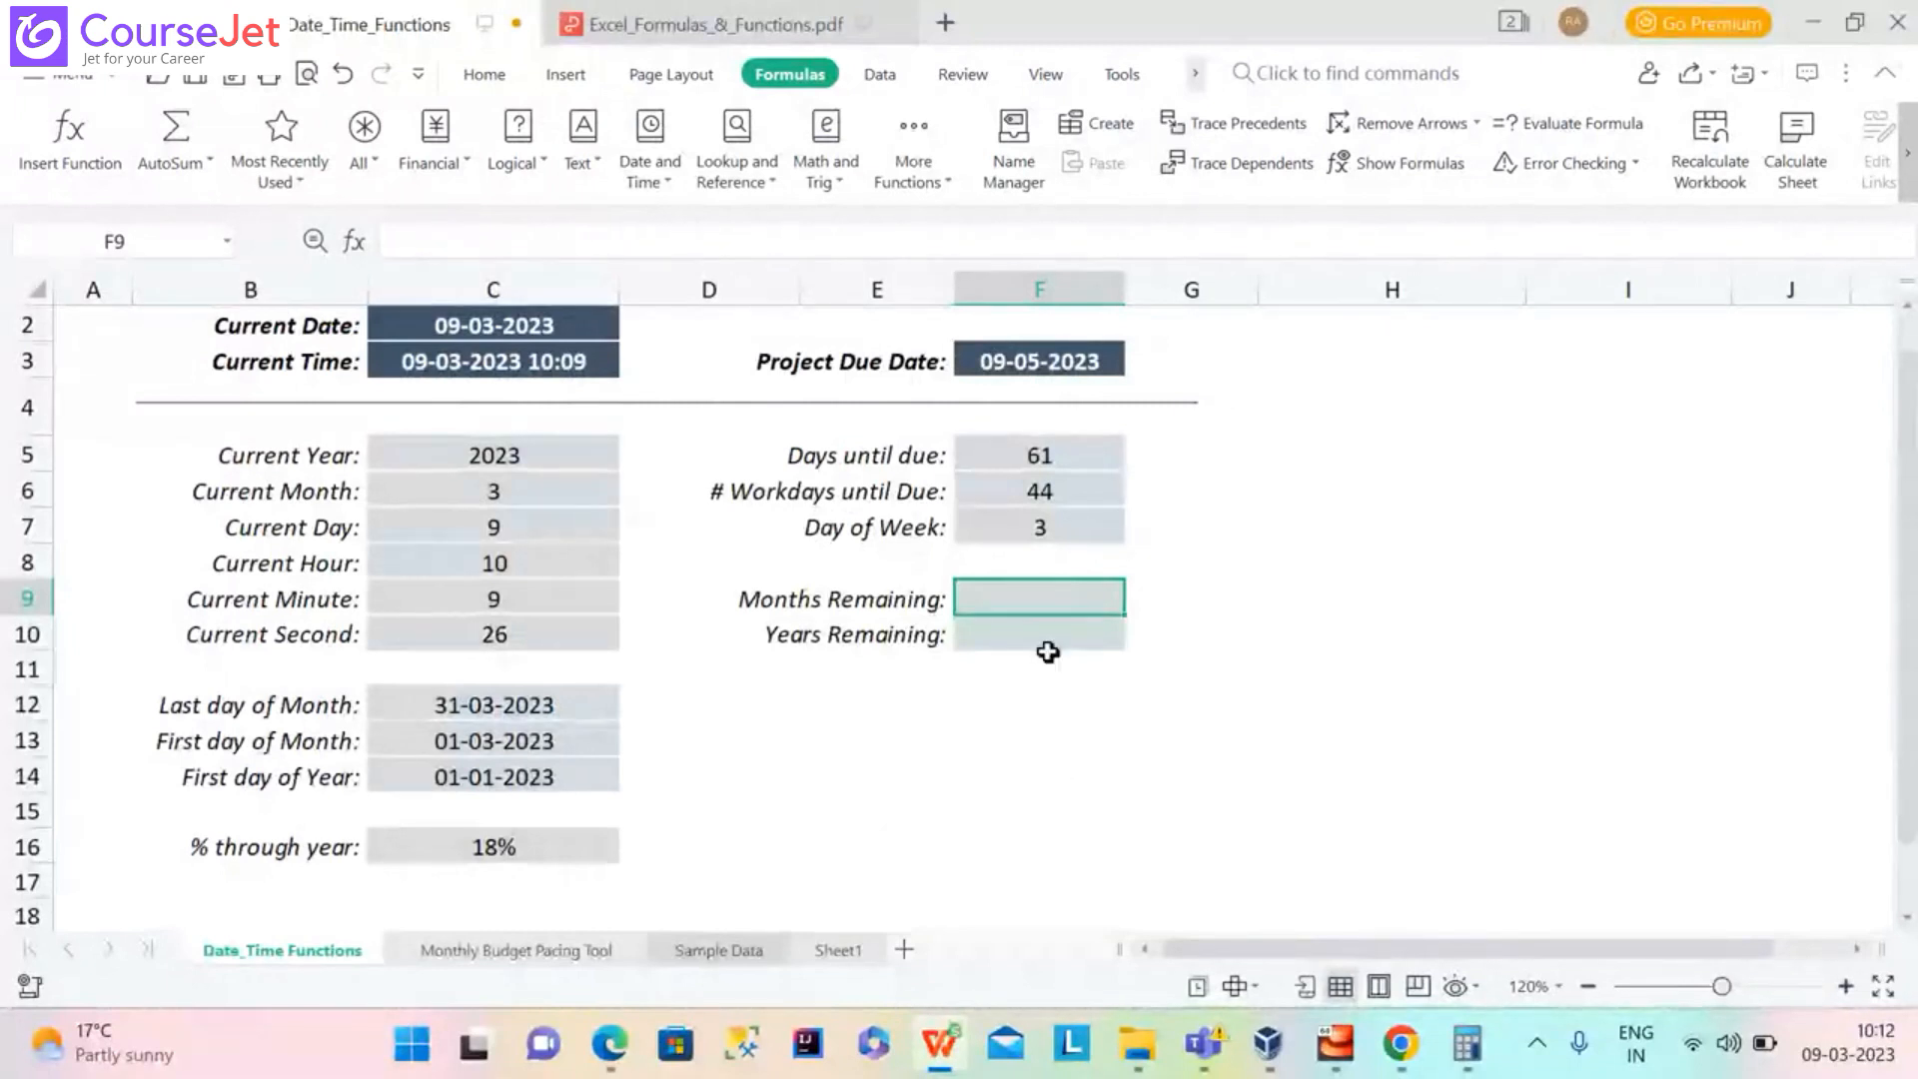
# Enter =DATEDIF(C2,F3,"M") in F9 to calculate the months remaining until the project due date
pyautogui.write('=DAT')
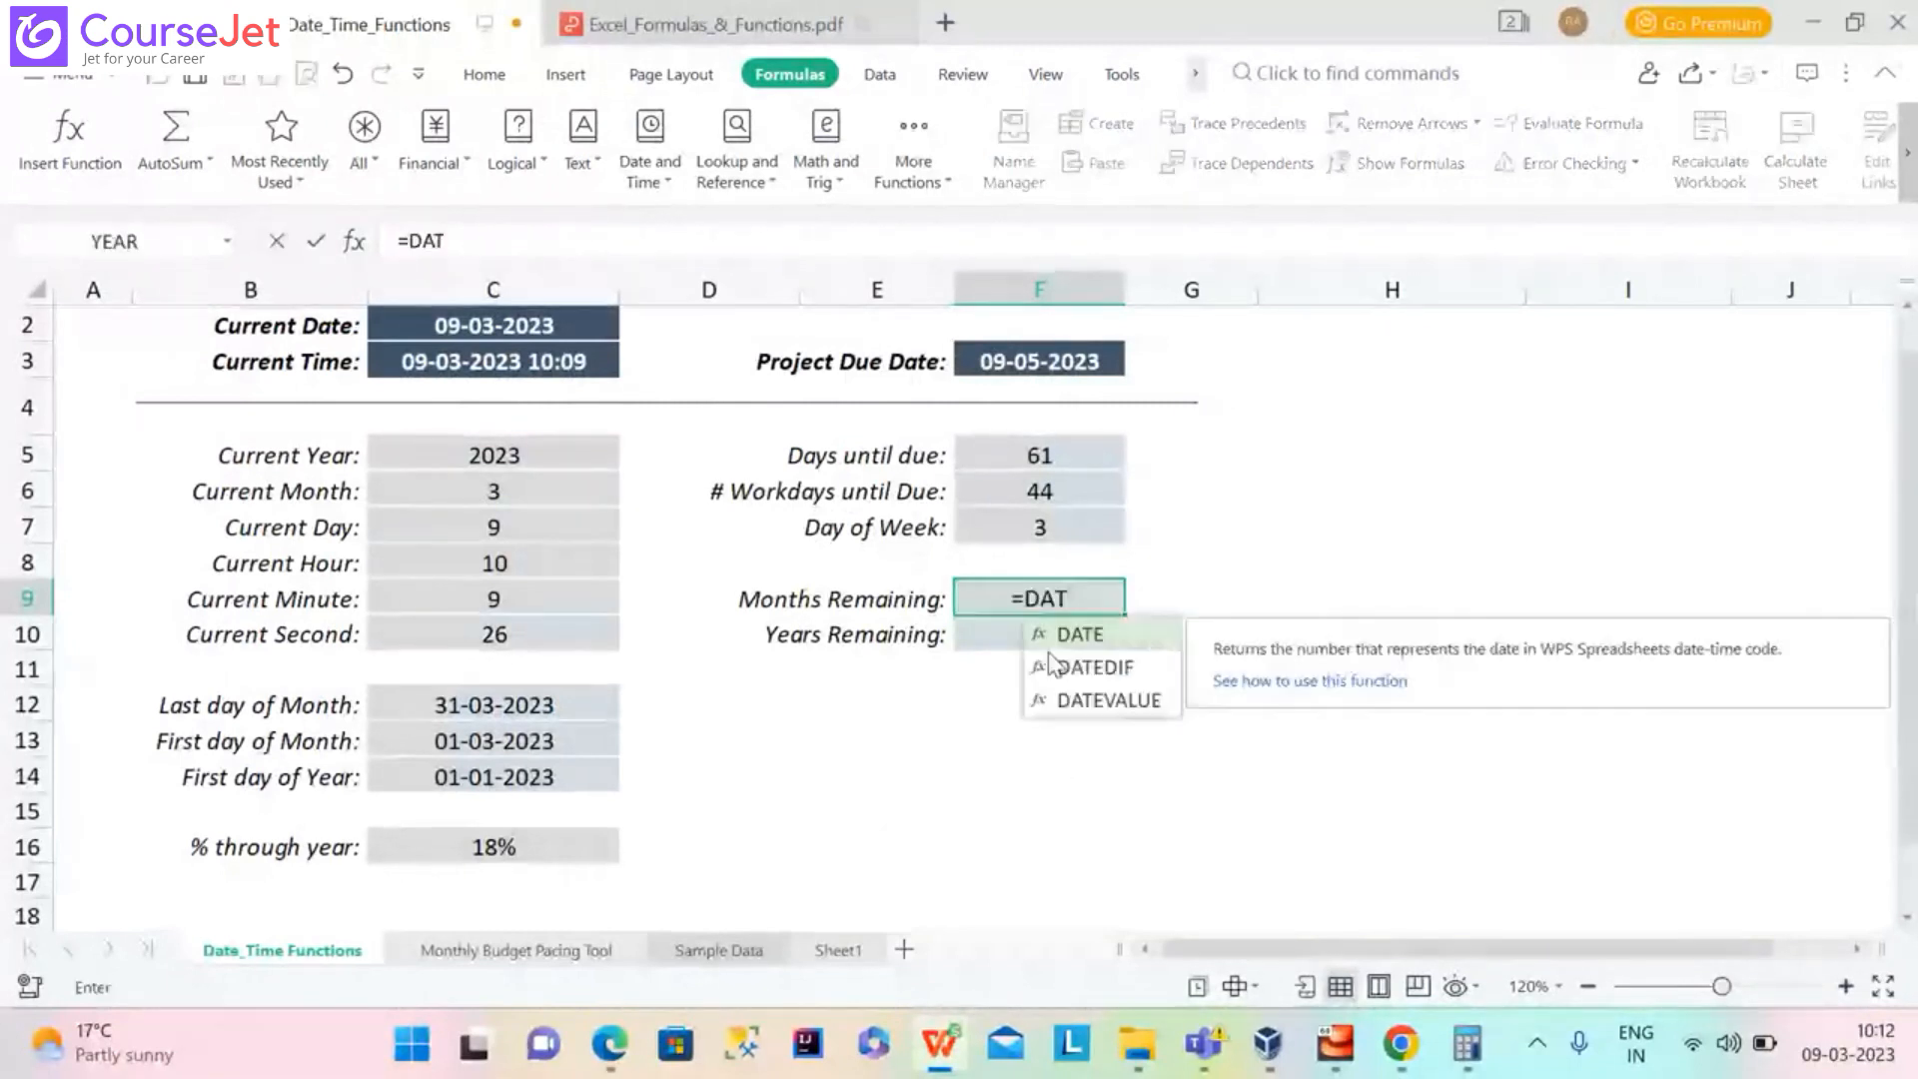
pyautogui.write('EDIF')
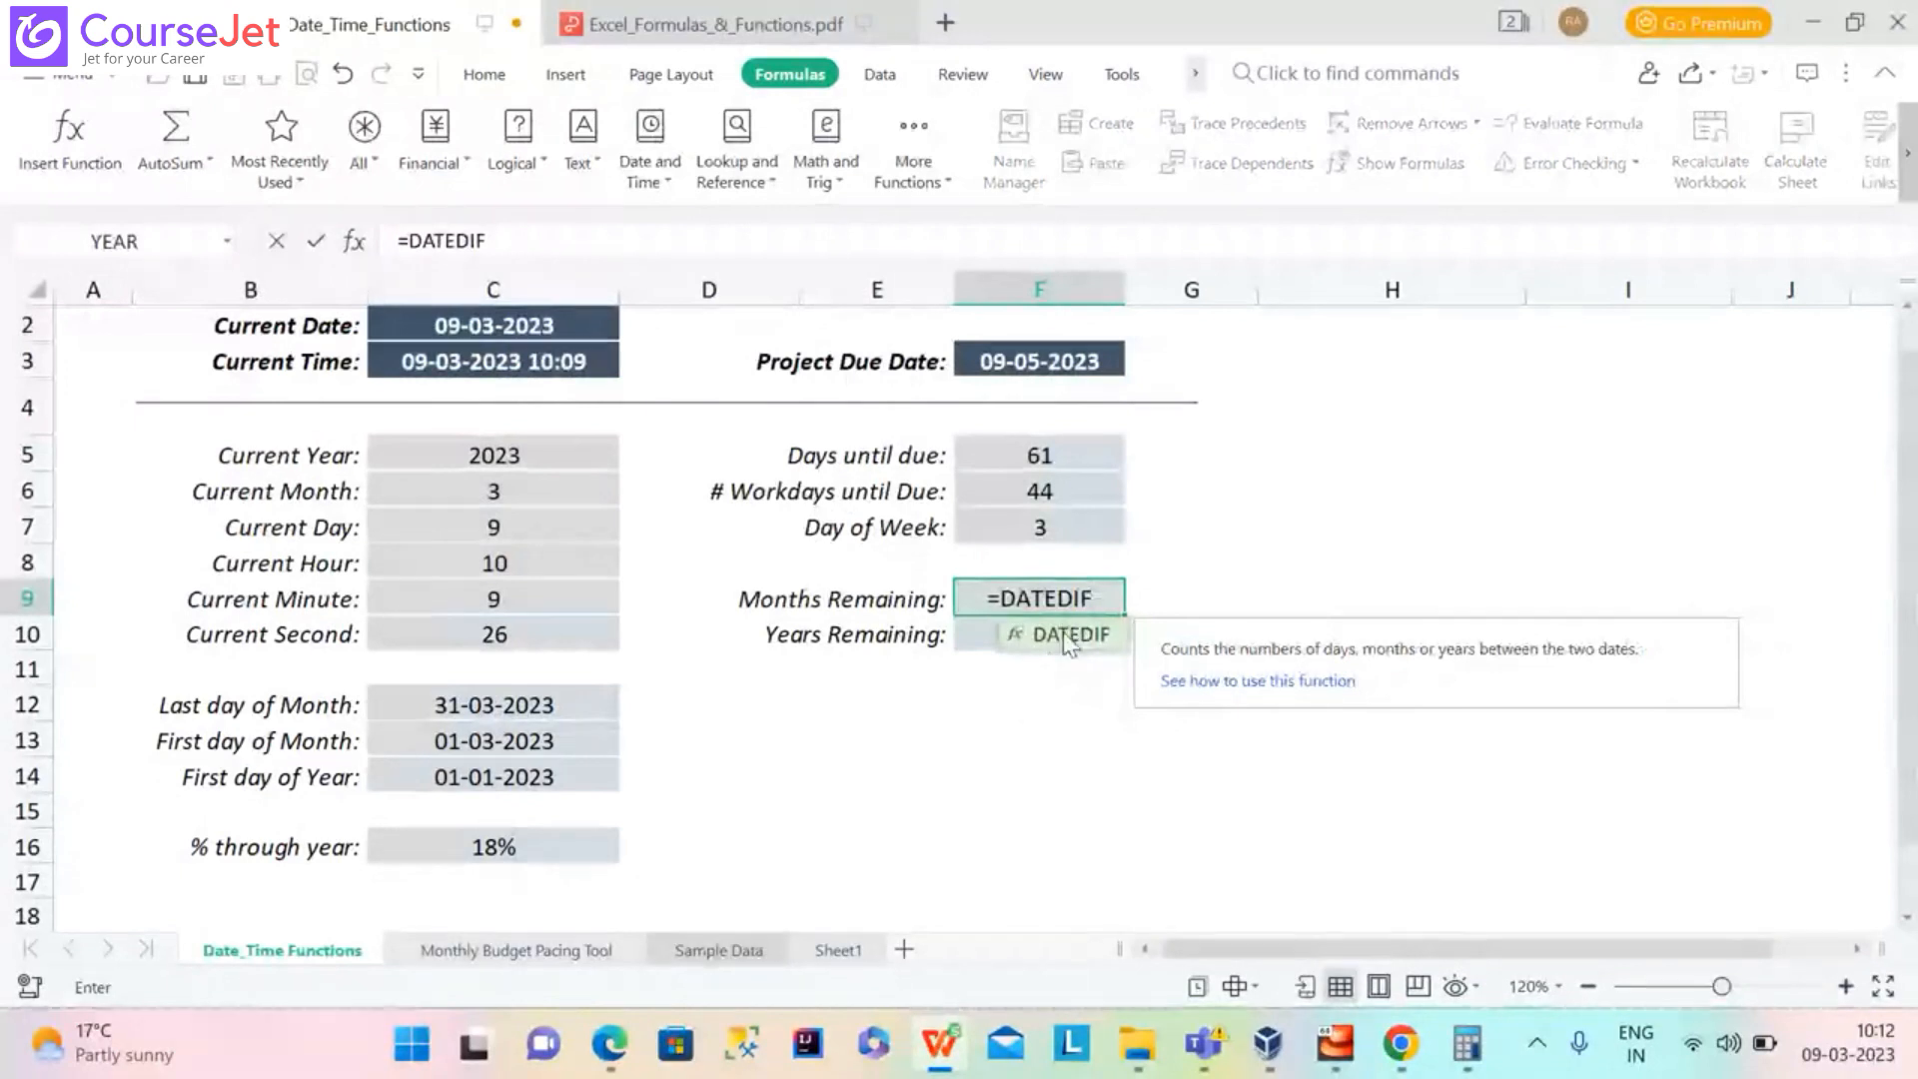
pyautogui.doubleClick(1069, 638)
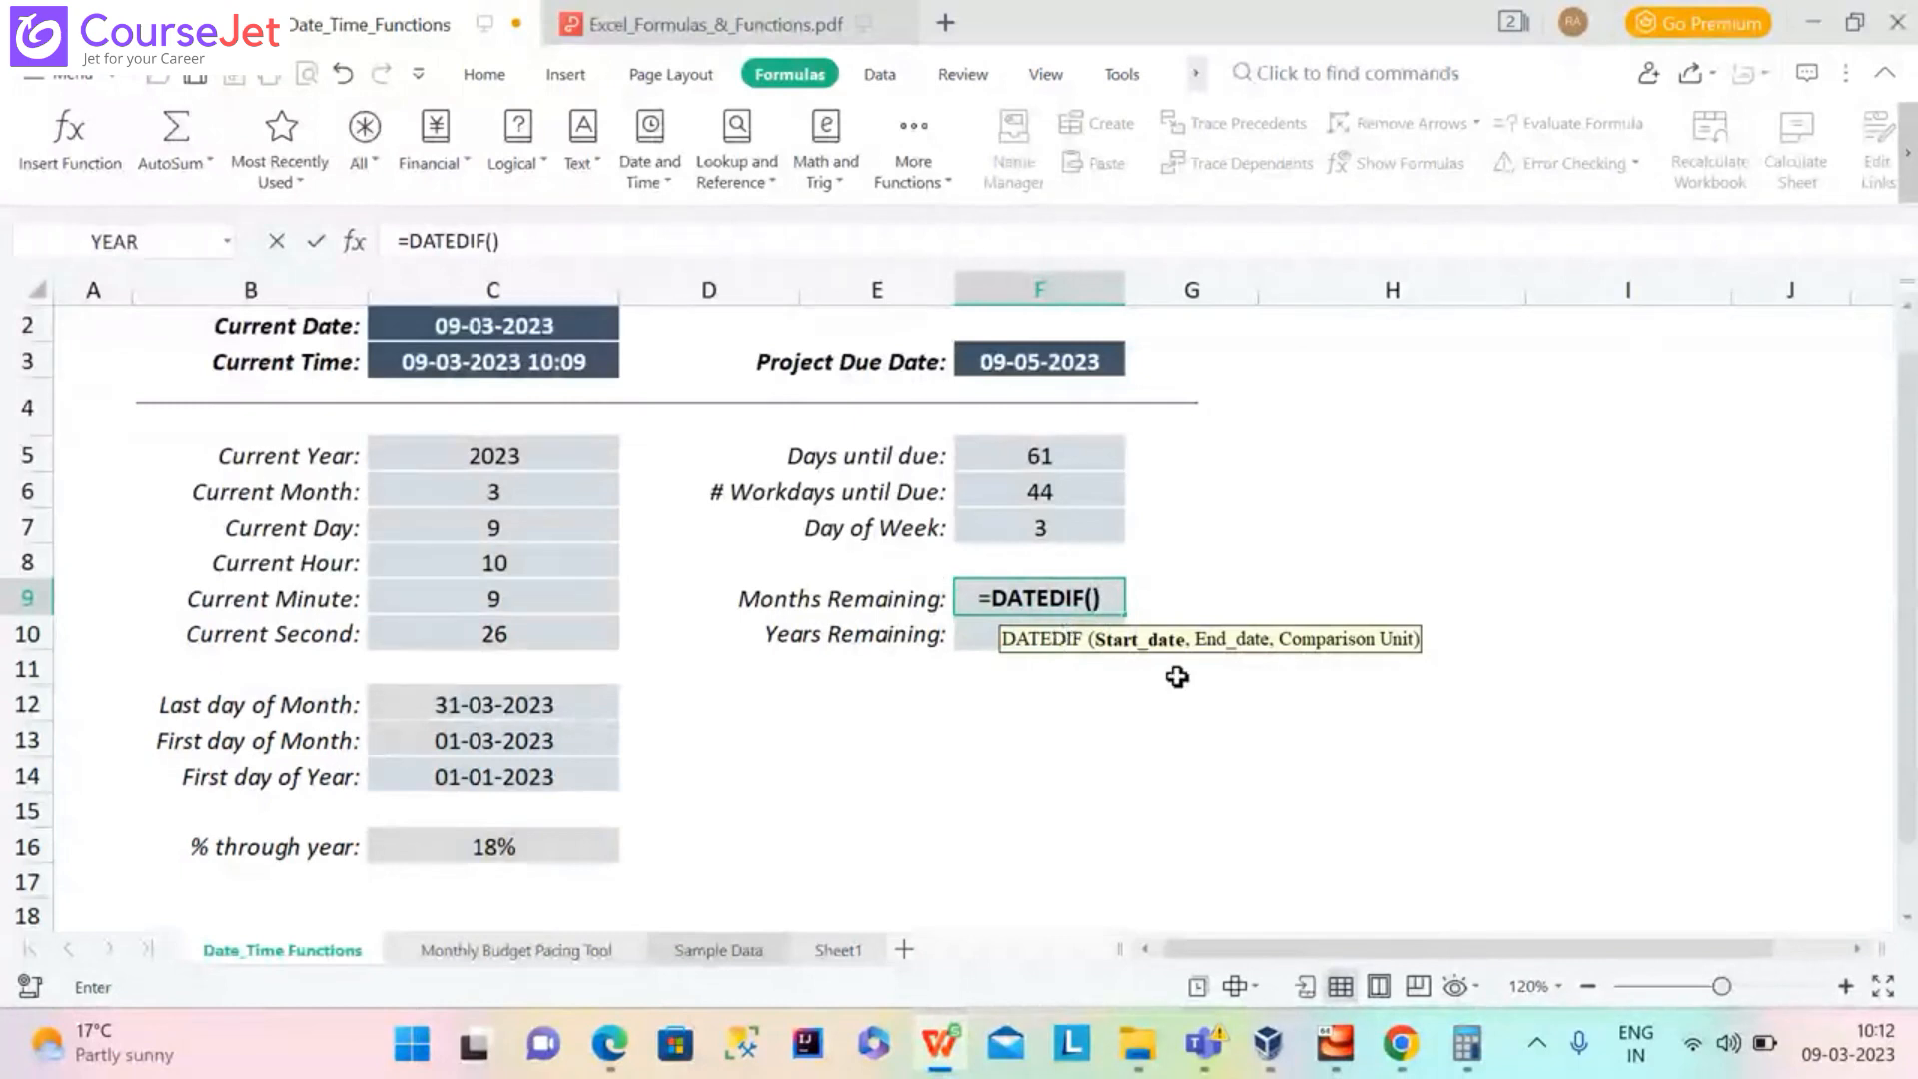
pyautogui.click(571, 321)
pyautogui.write(',')
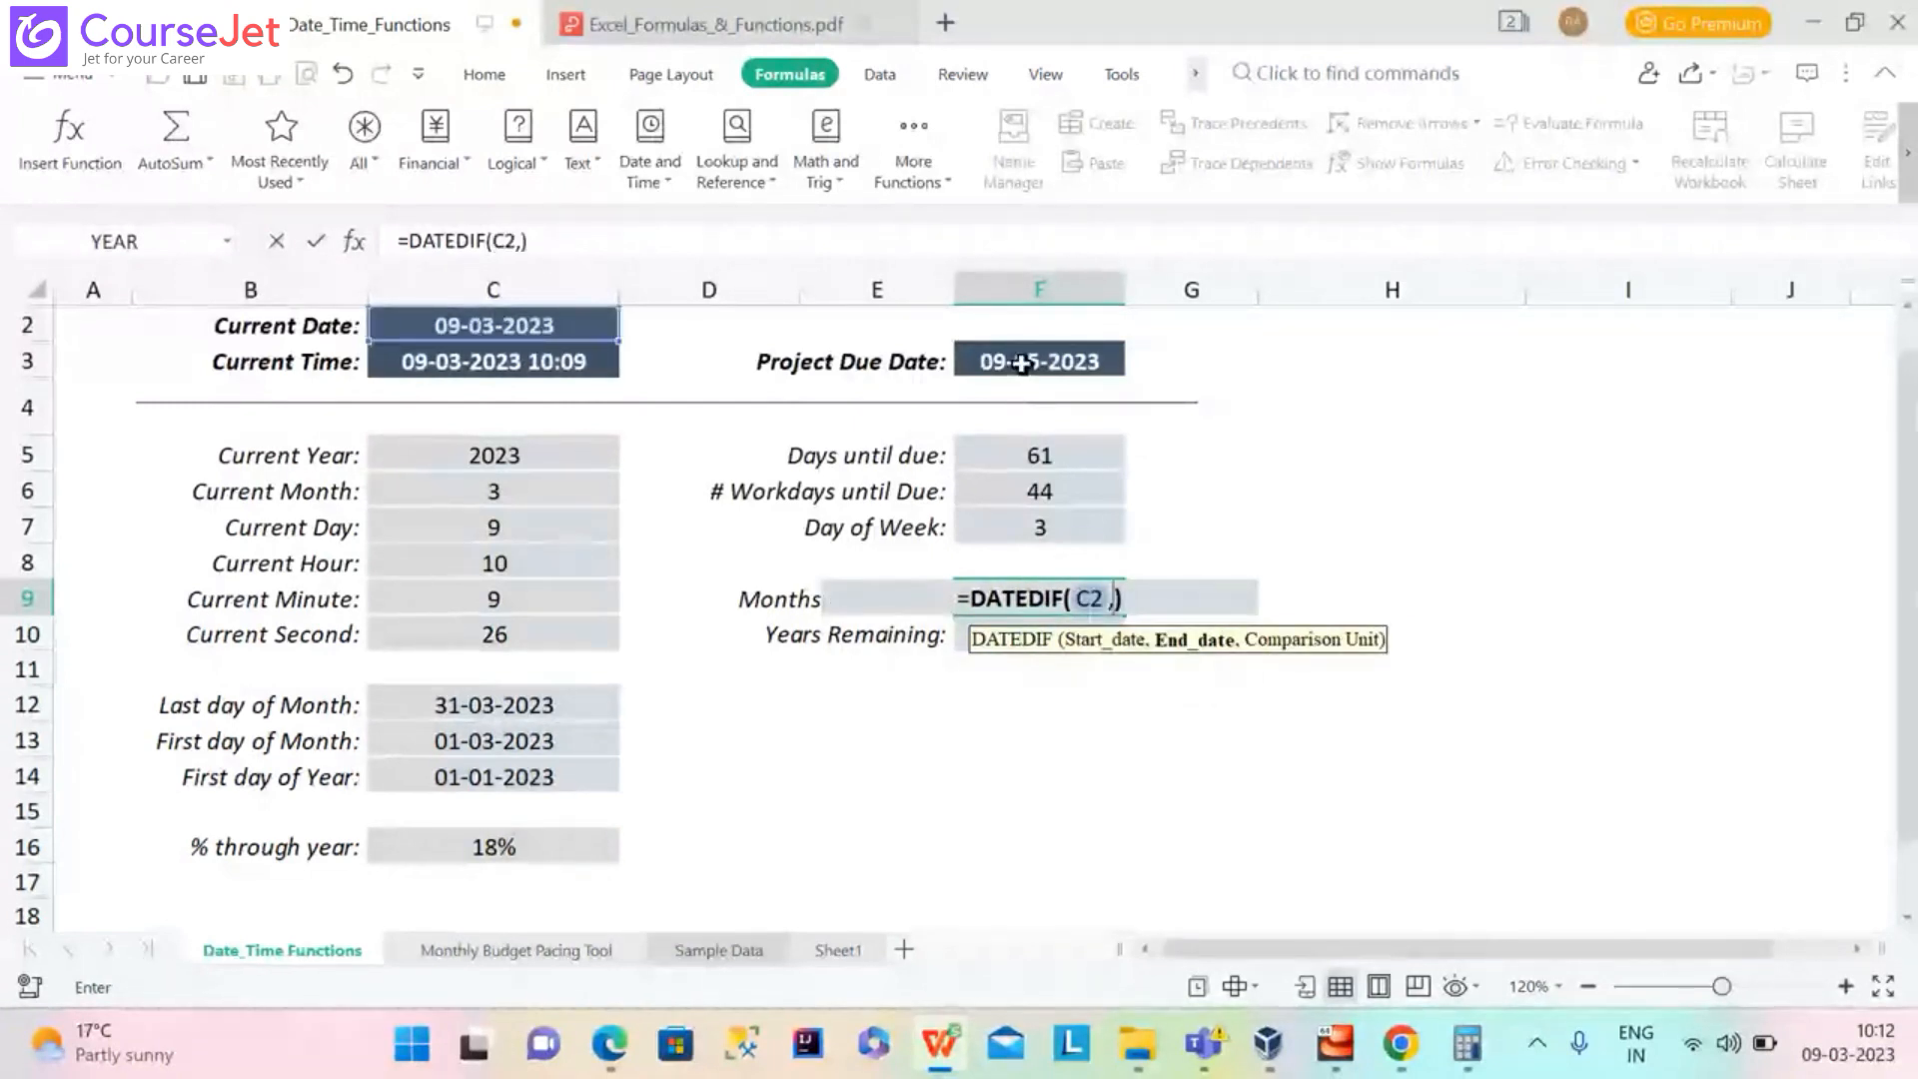
pyautogui.click(1021, 362)
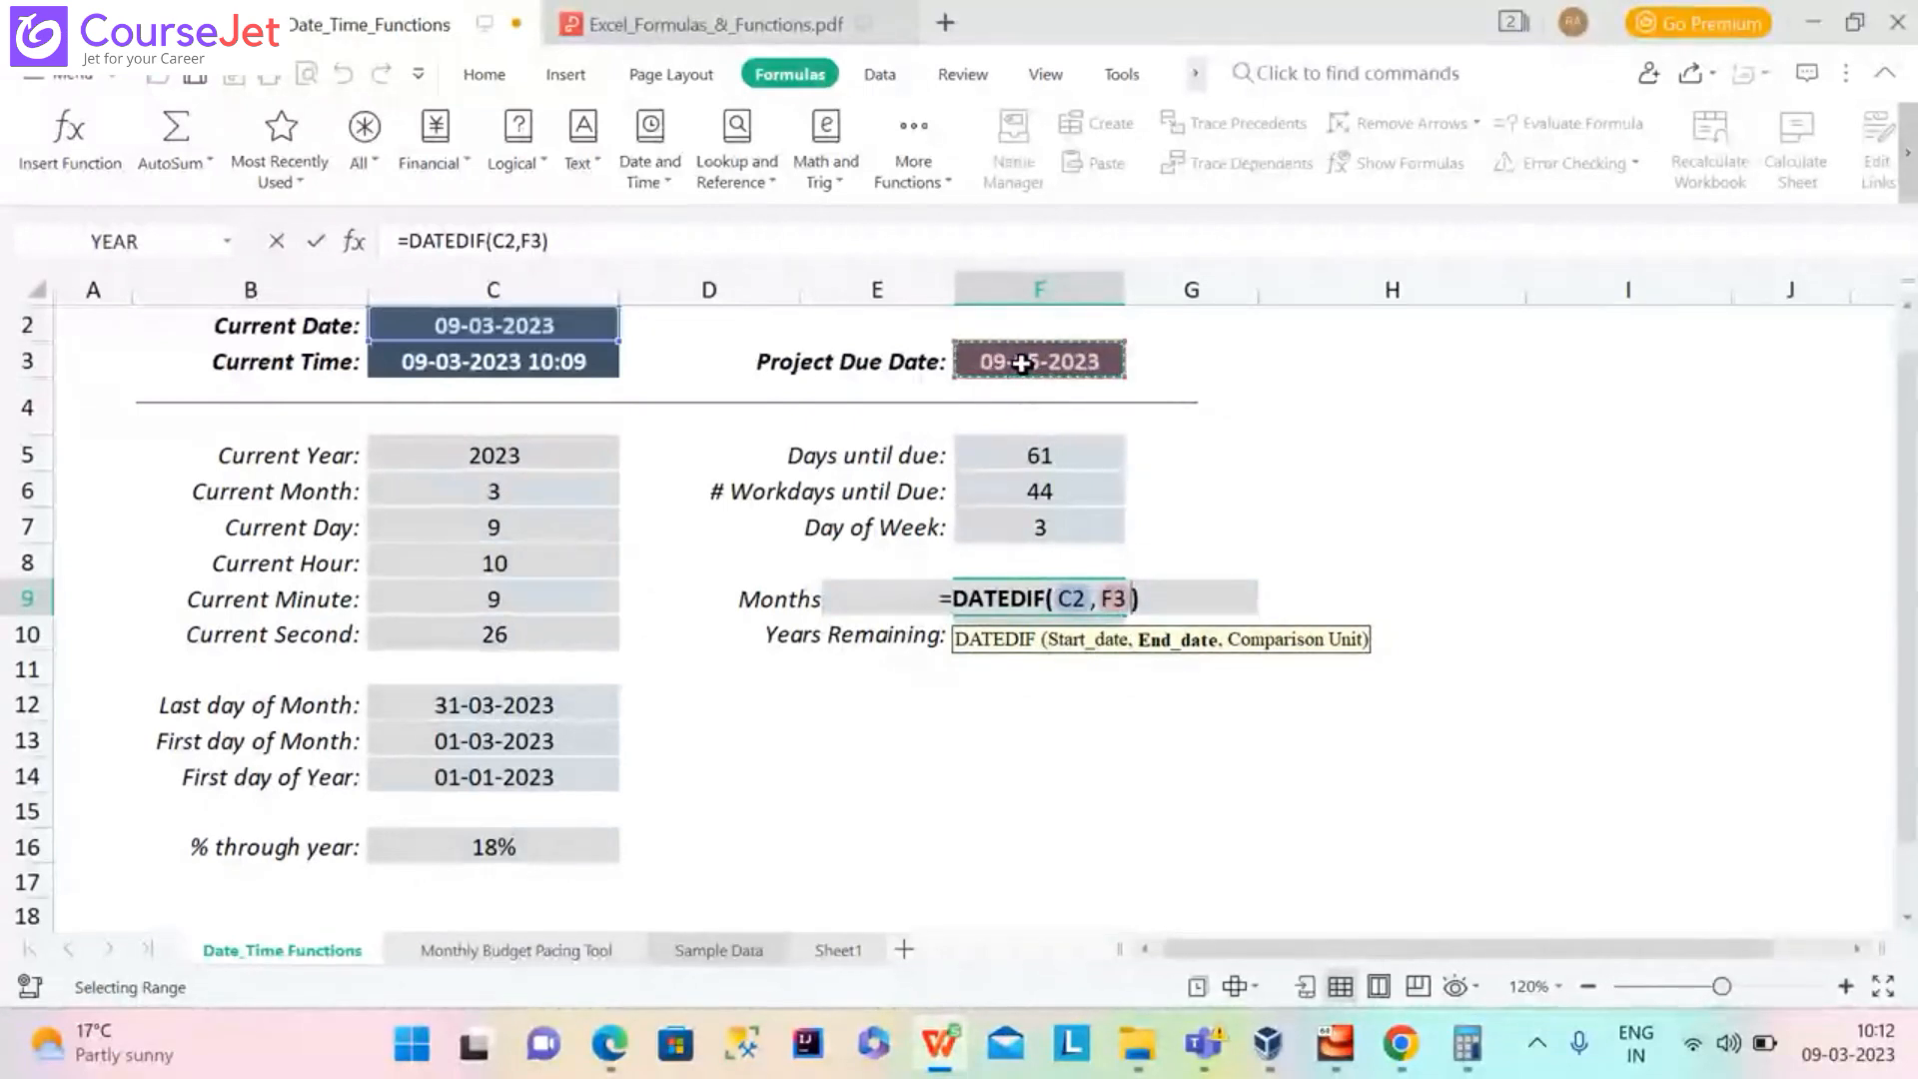
pyautogui.write(',"')
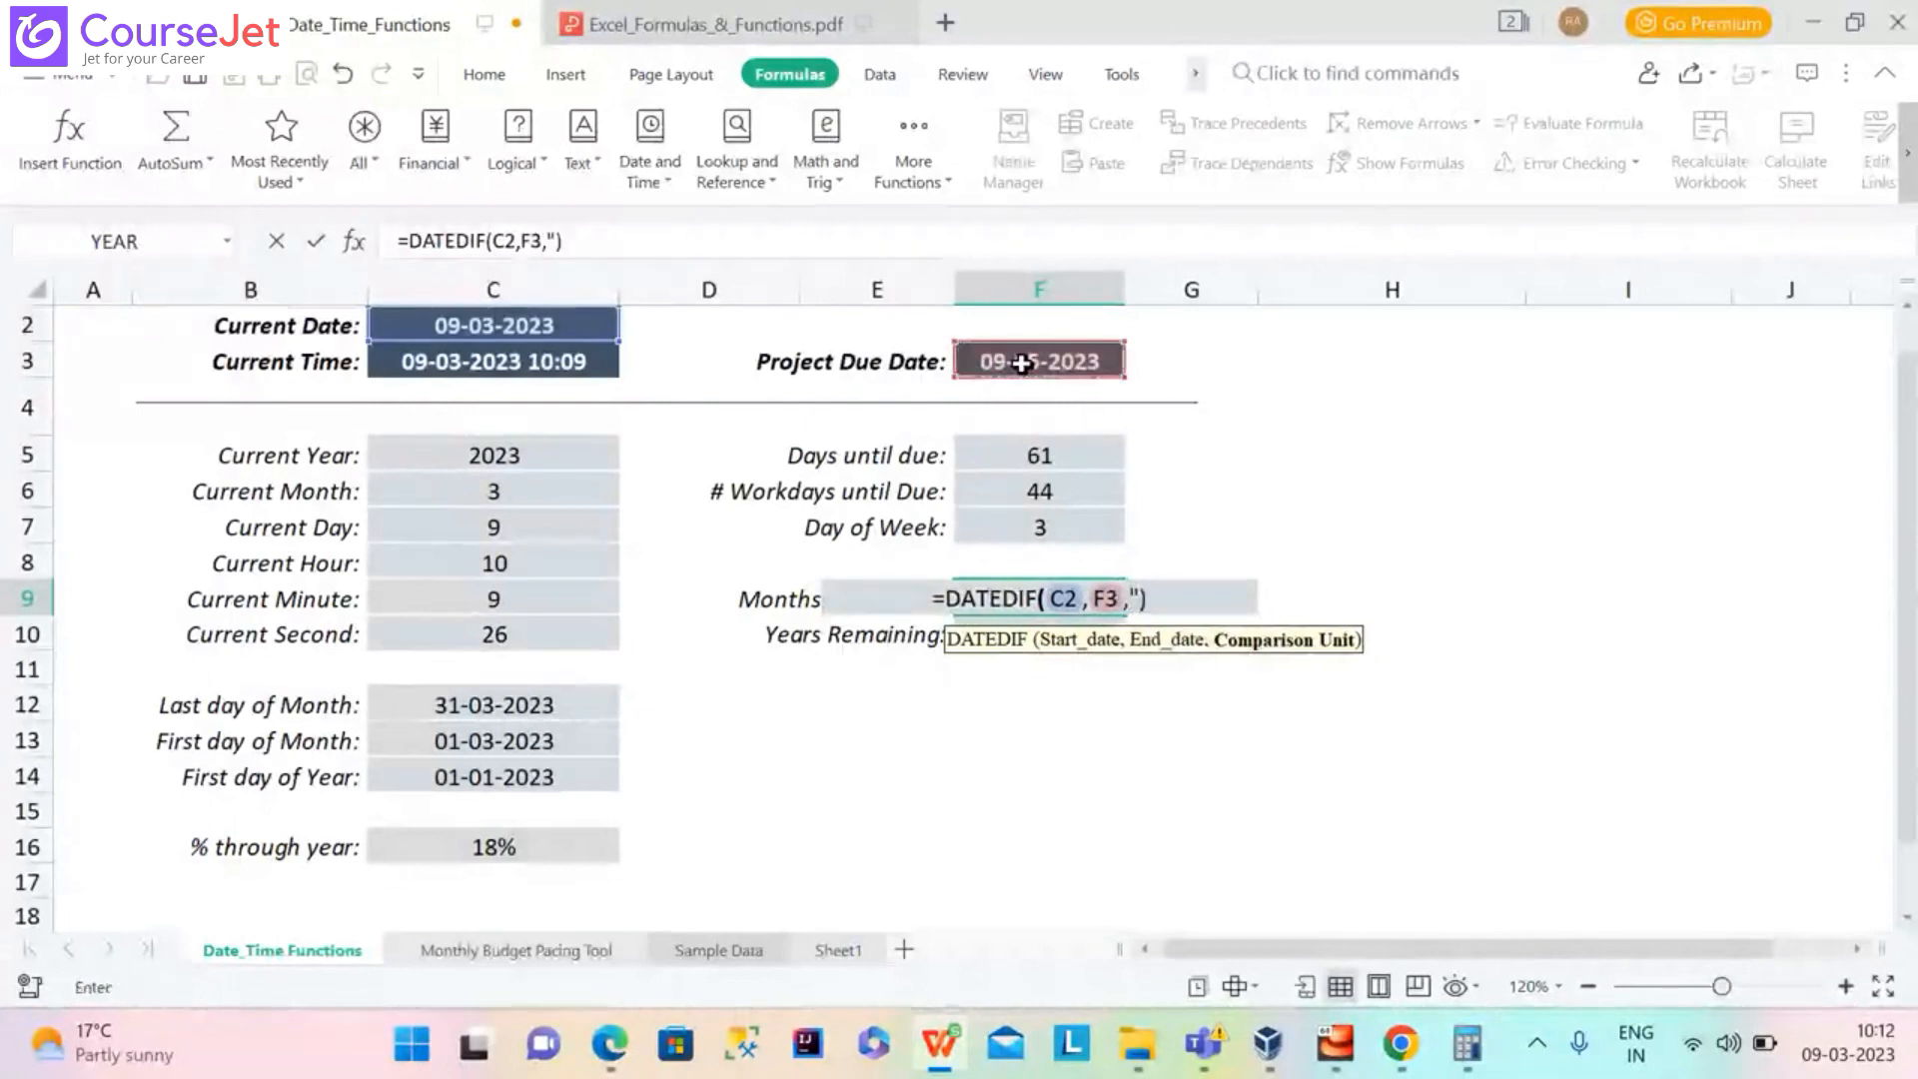
pyautogui.write('M')
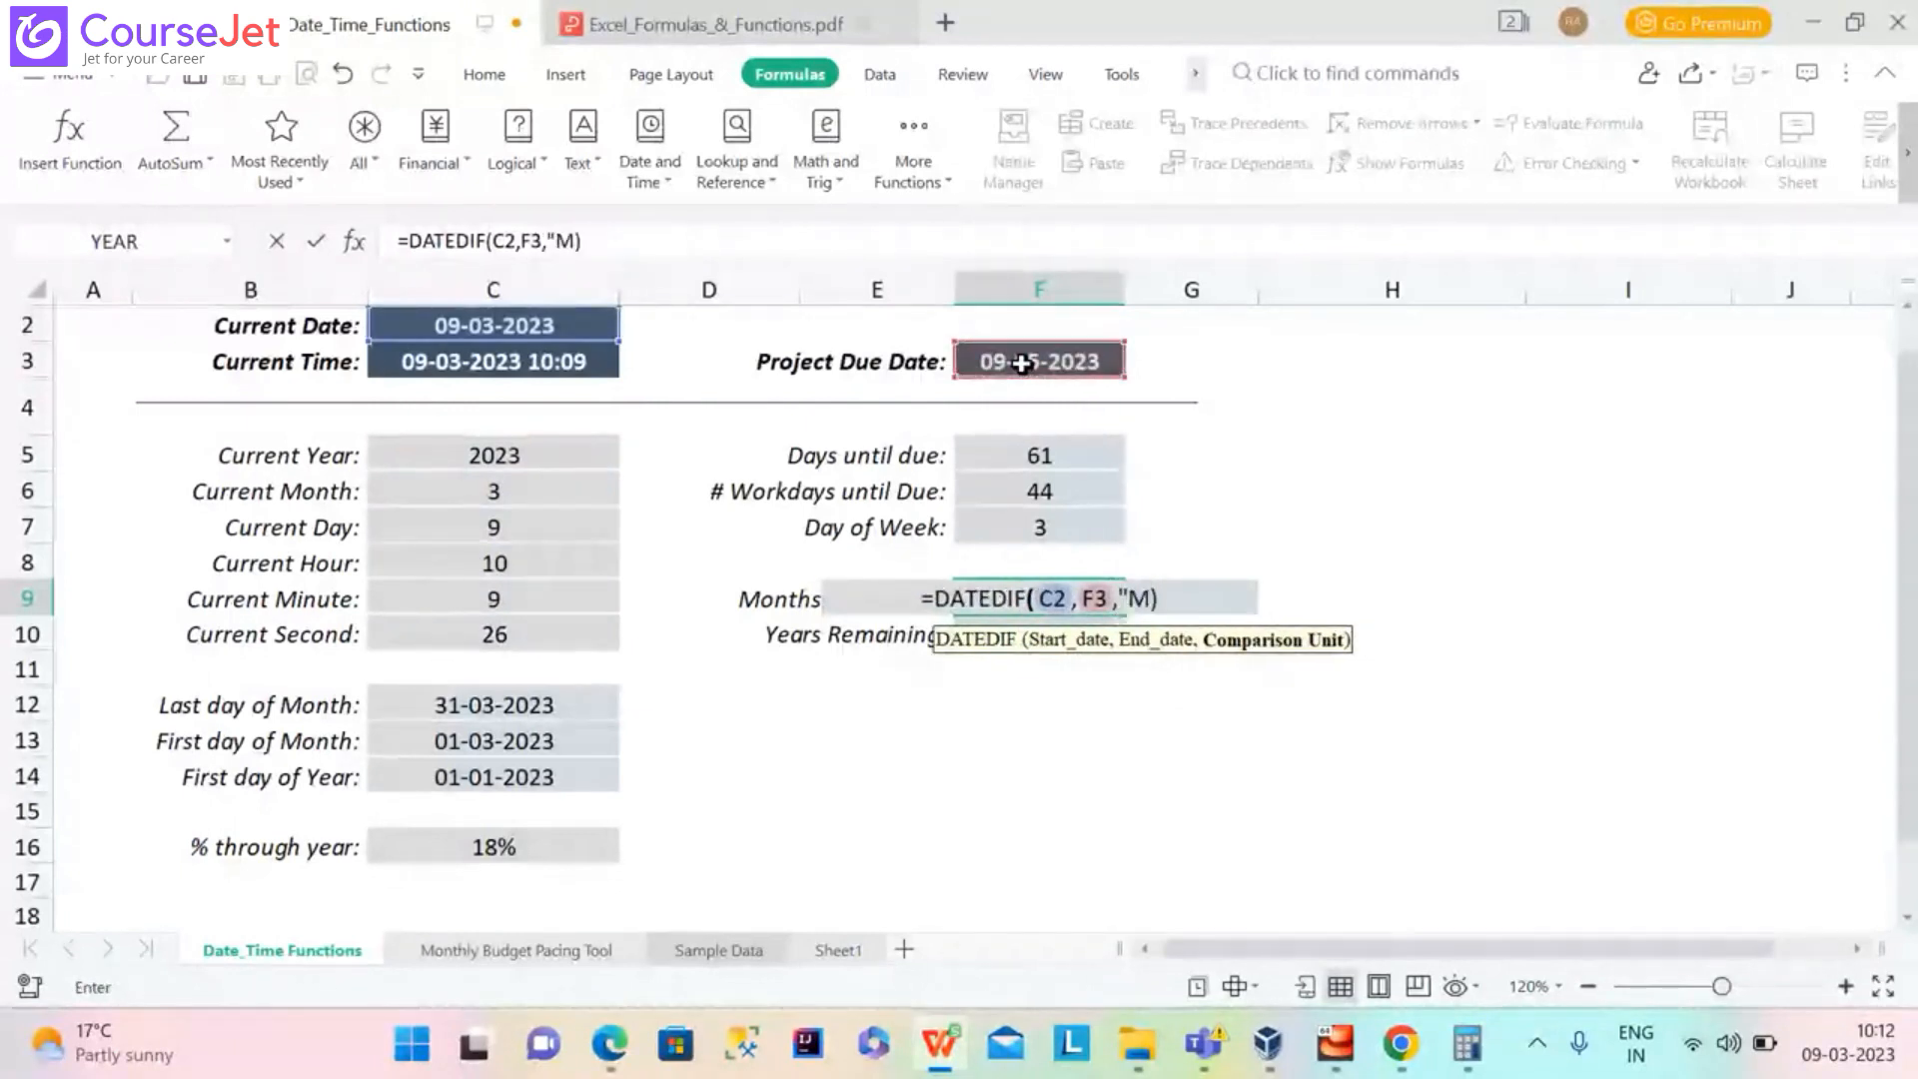
pyautogui.write('"')
pyautogui.press('Return')
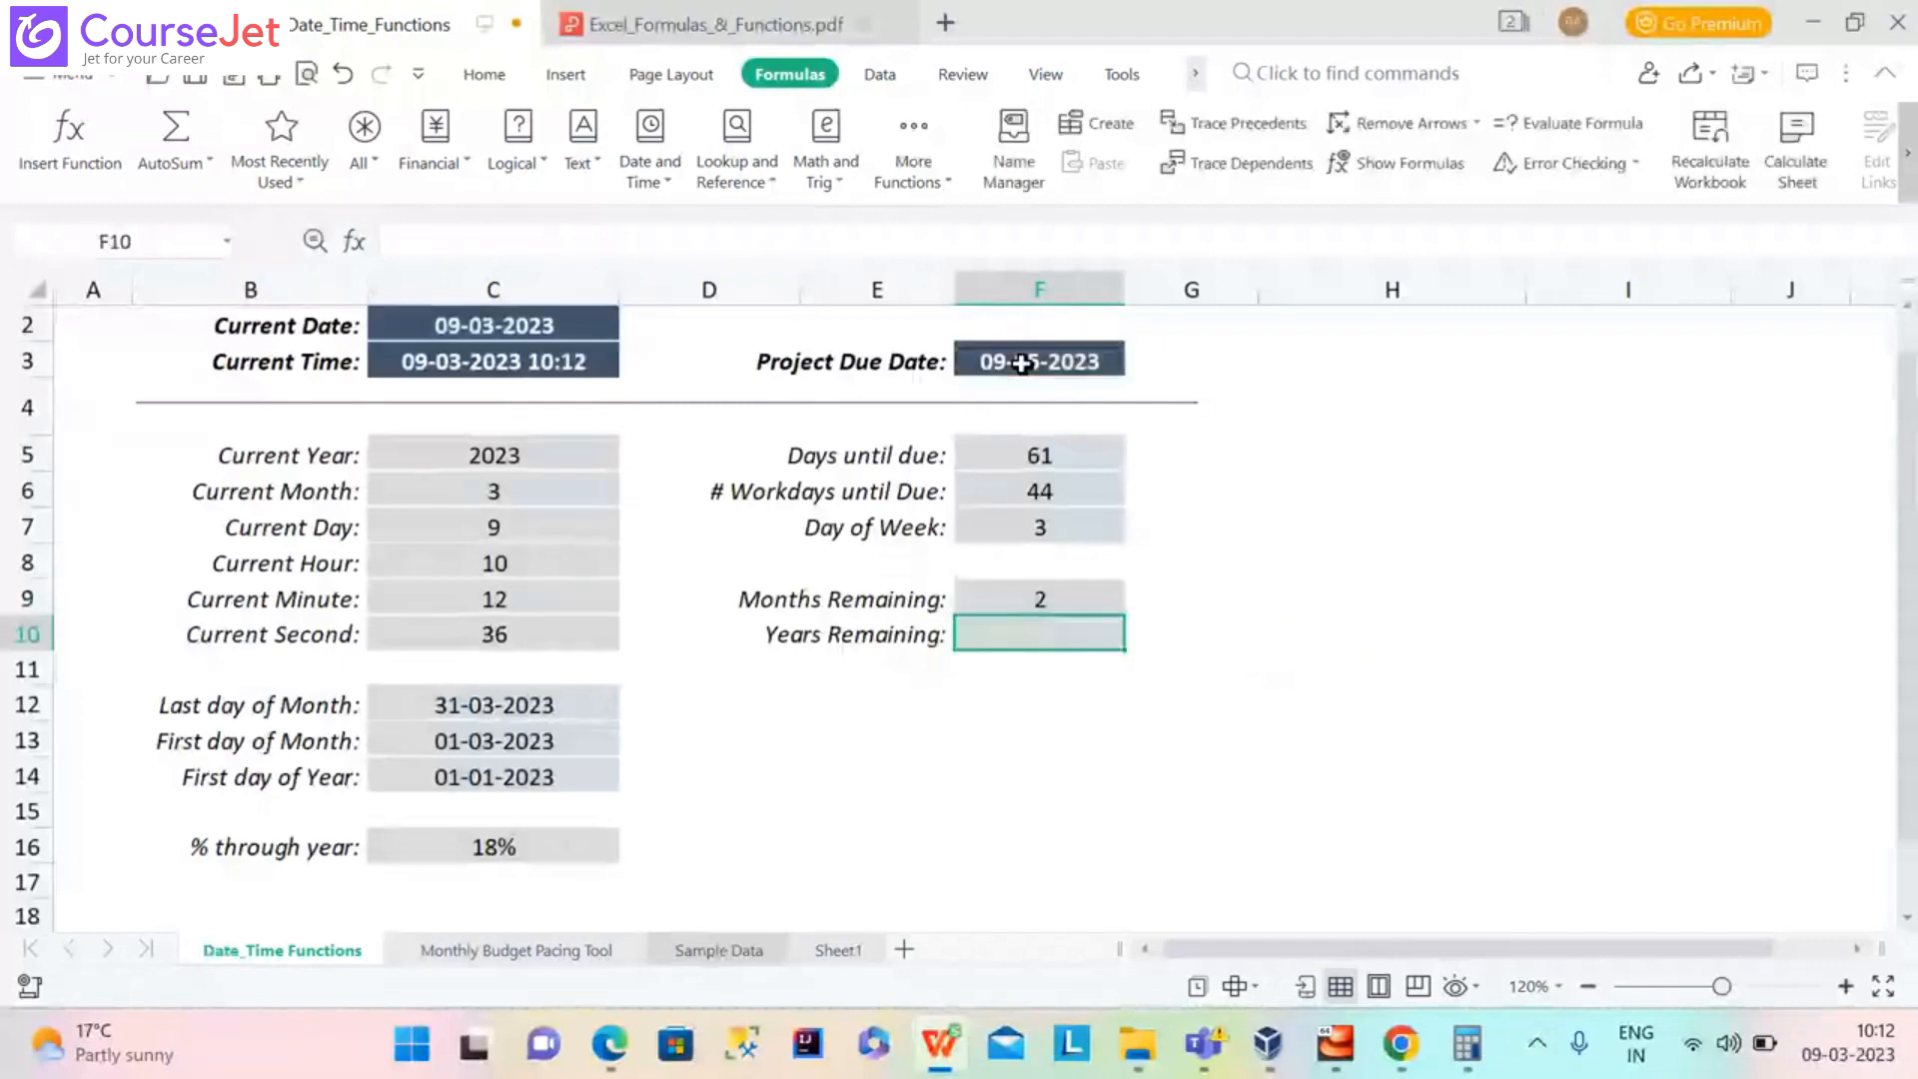
pyautogui.click(1044, 604)
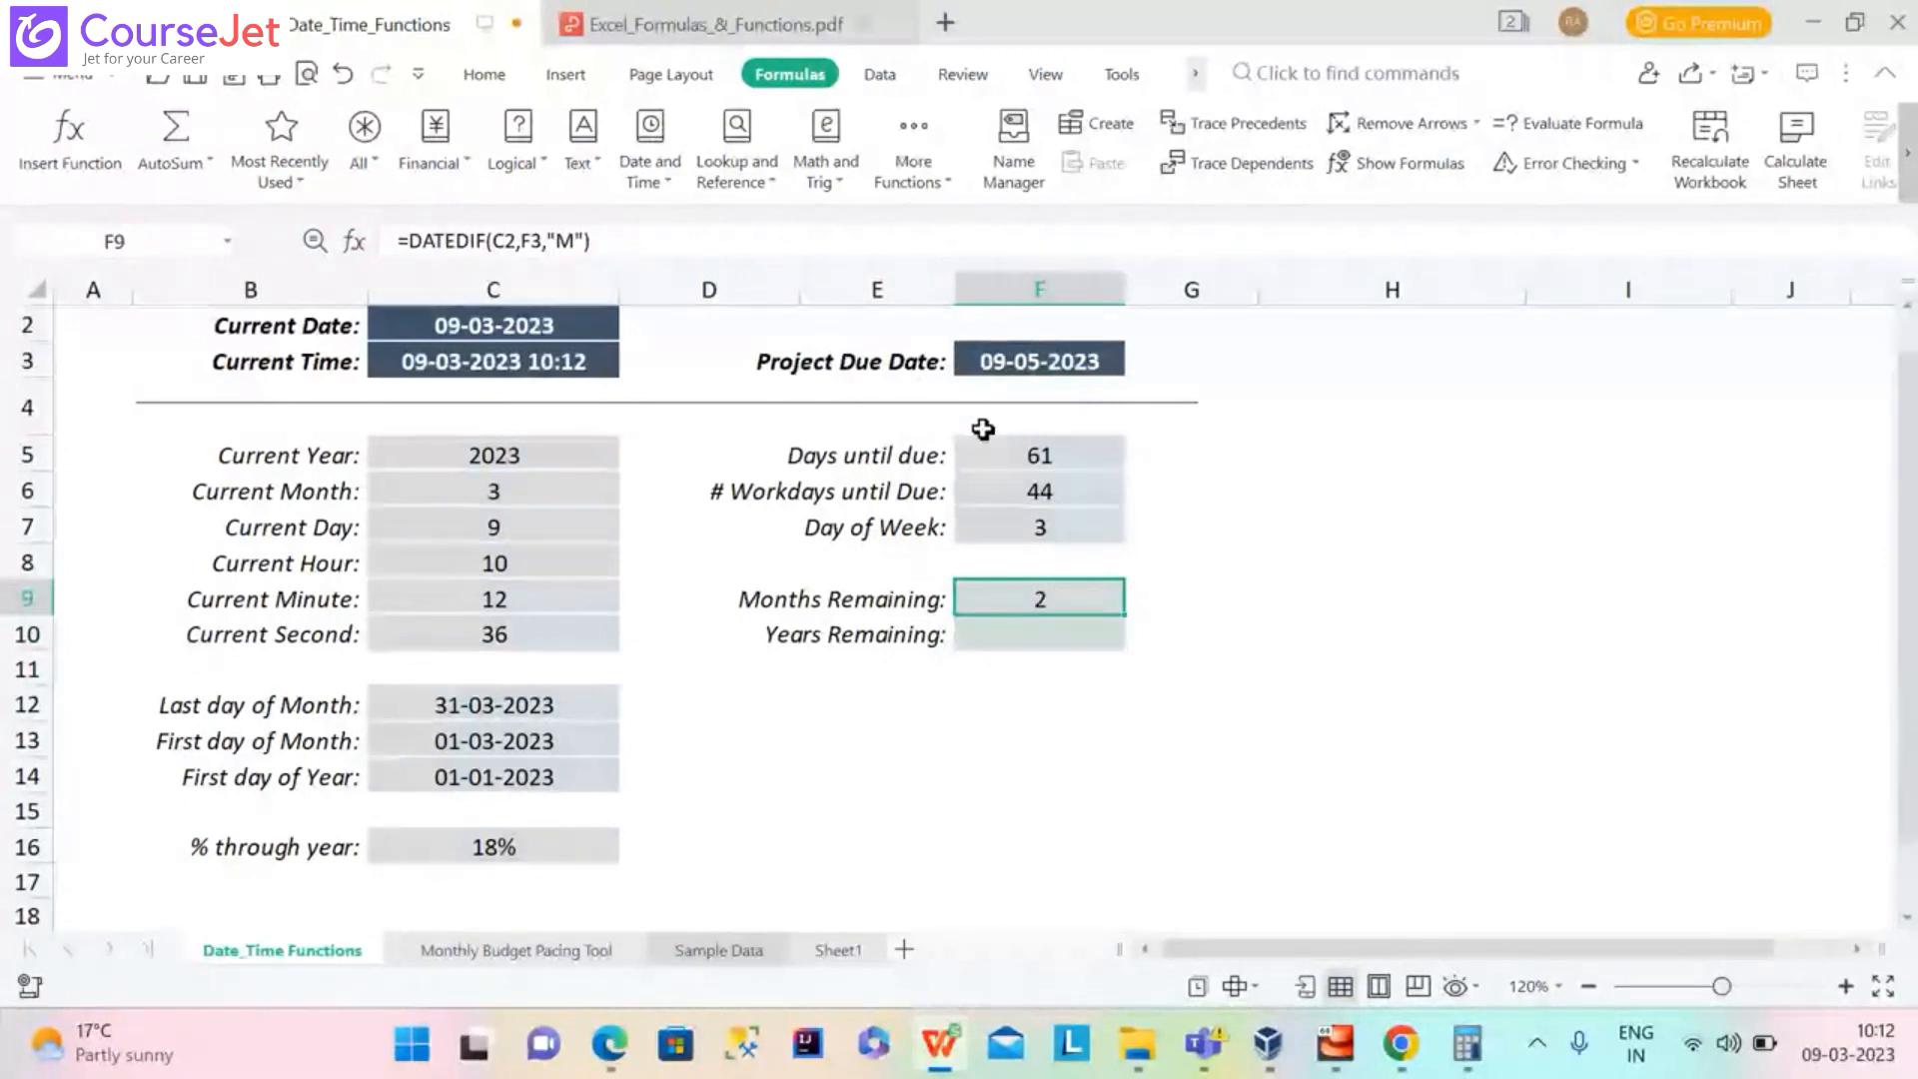
# Copy the DATEDIF formula from F9 into F10 and change its comparison unit to "Y" for the years remaining
pyautogui.click(1039, 631)
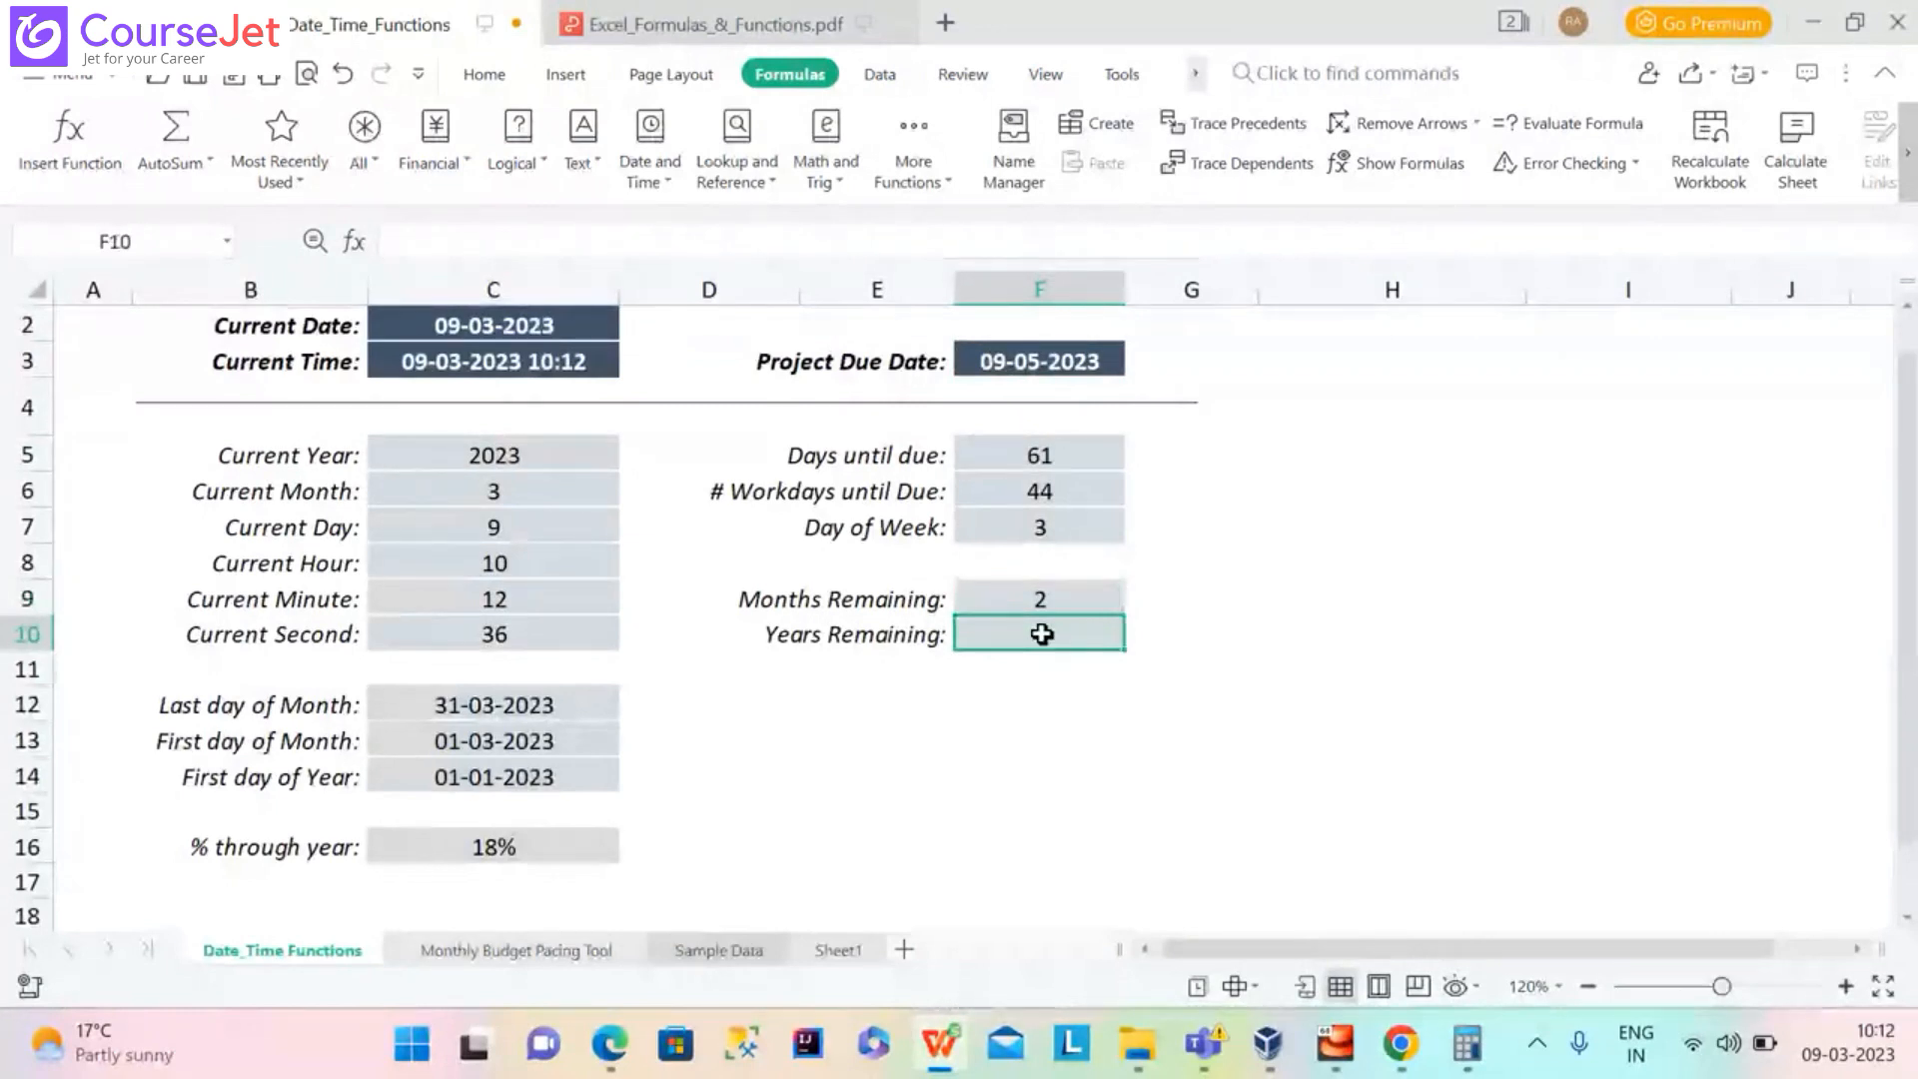
pyautogui.click(1056, 601)
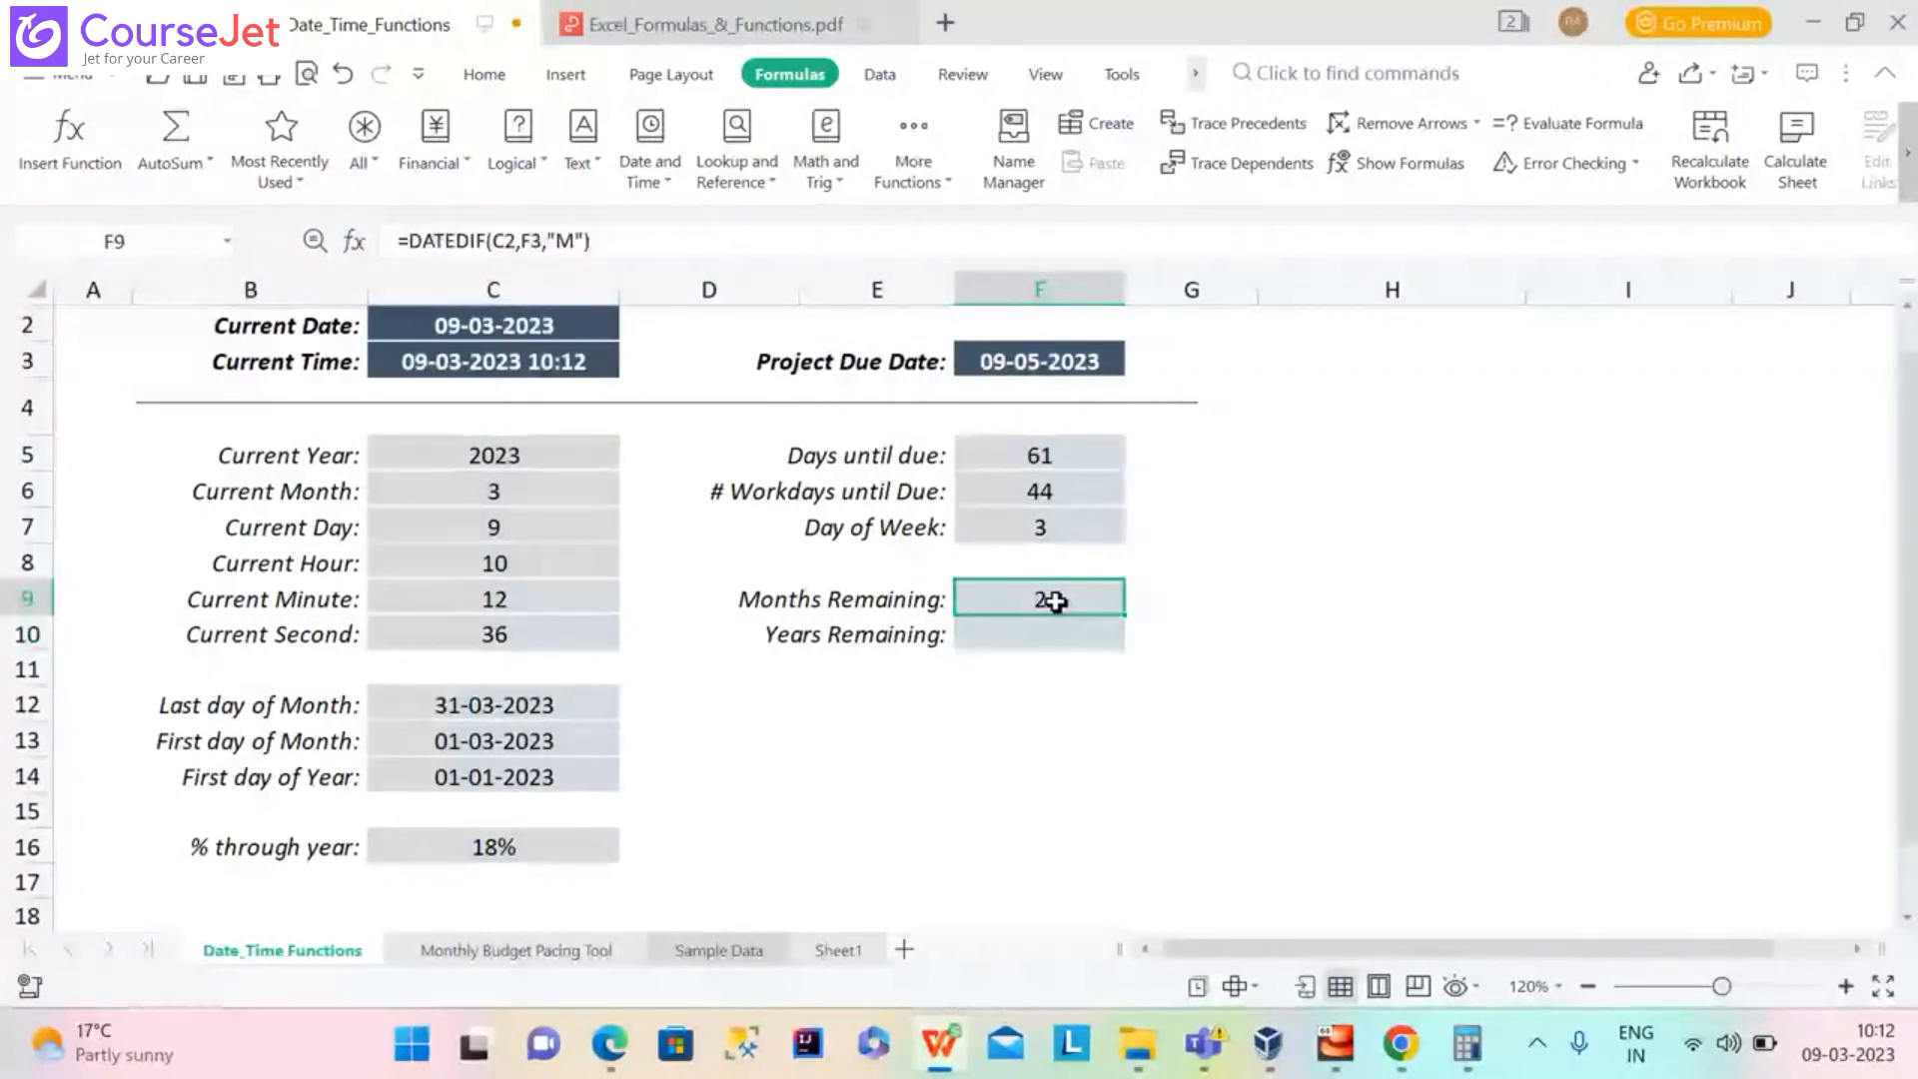
pyautogui.hotkey('ctrl', 'c')
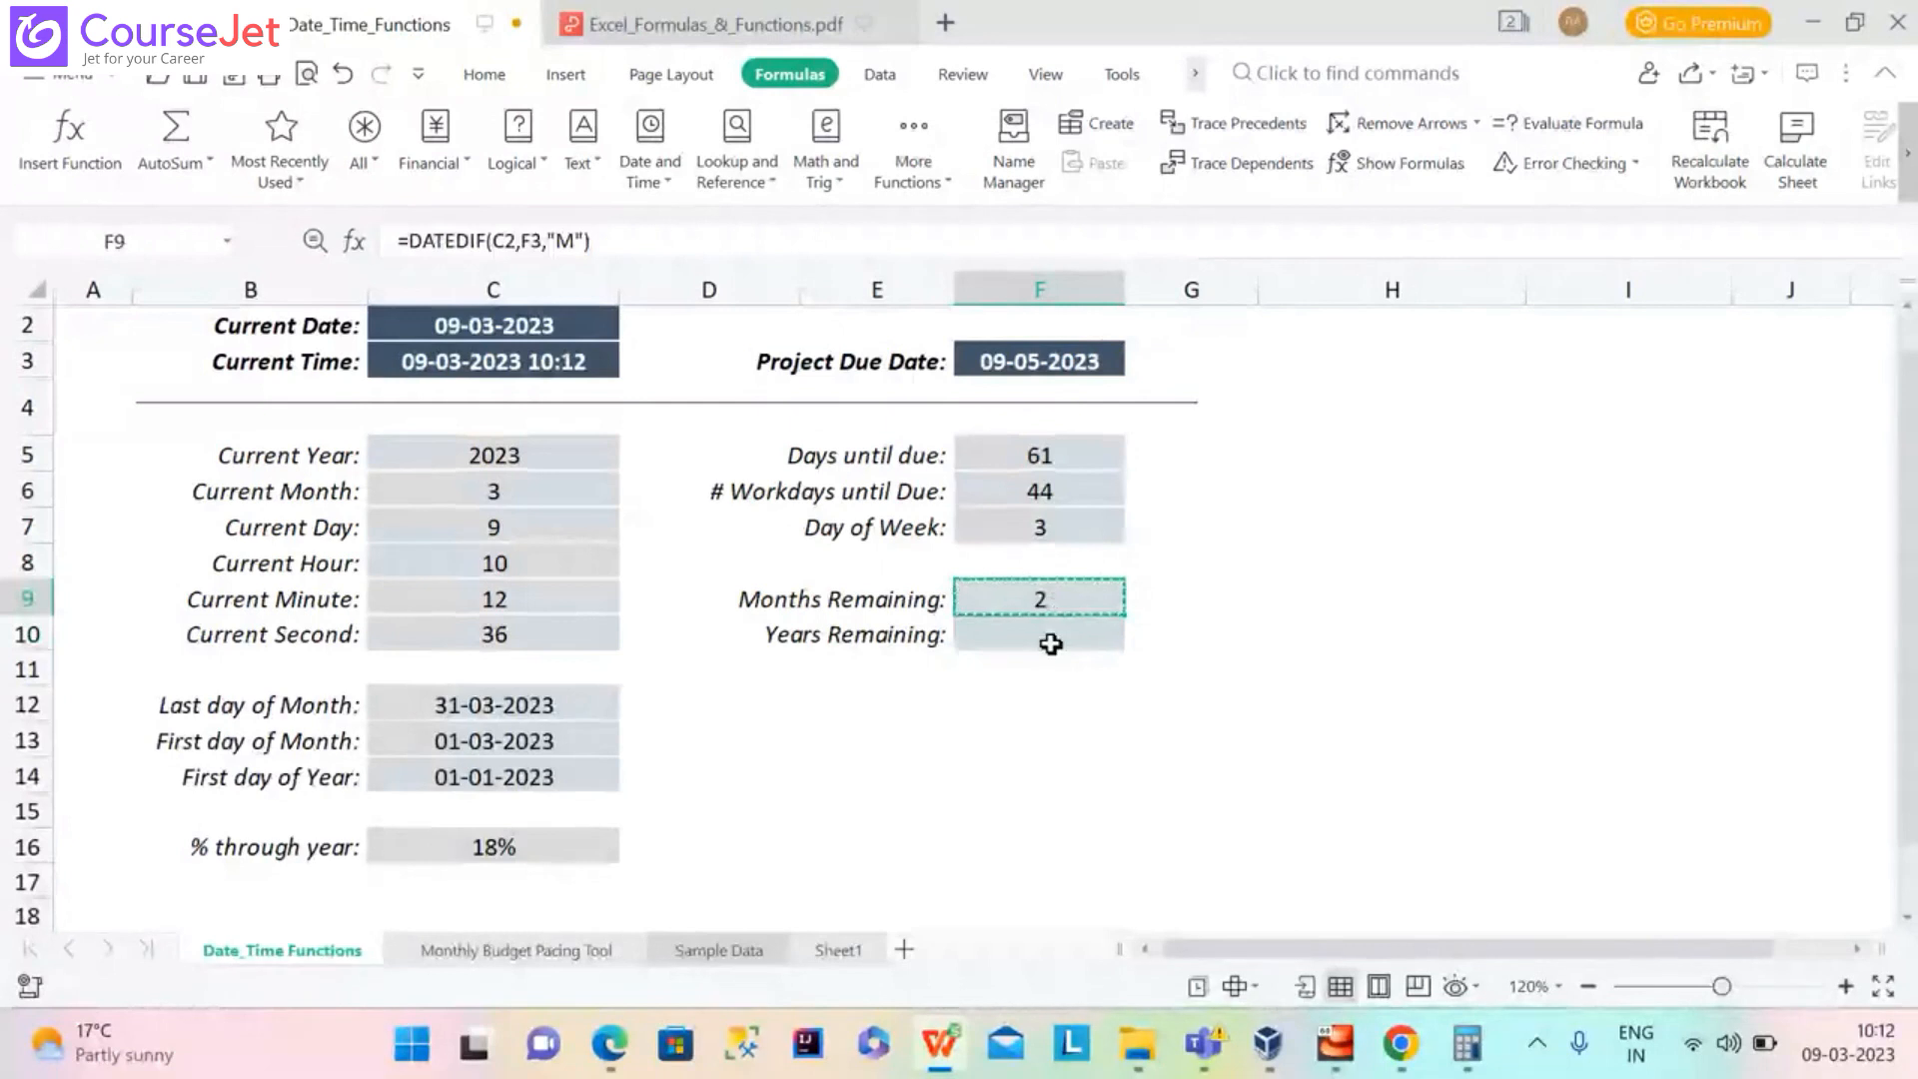
pyautogui.click(1050, 642)
pyautogui.hotkey('ctrl', 'v')
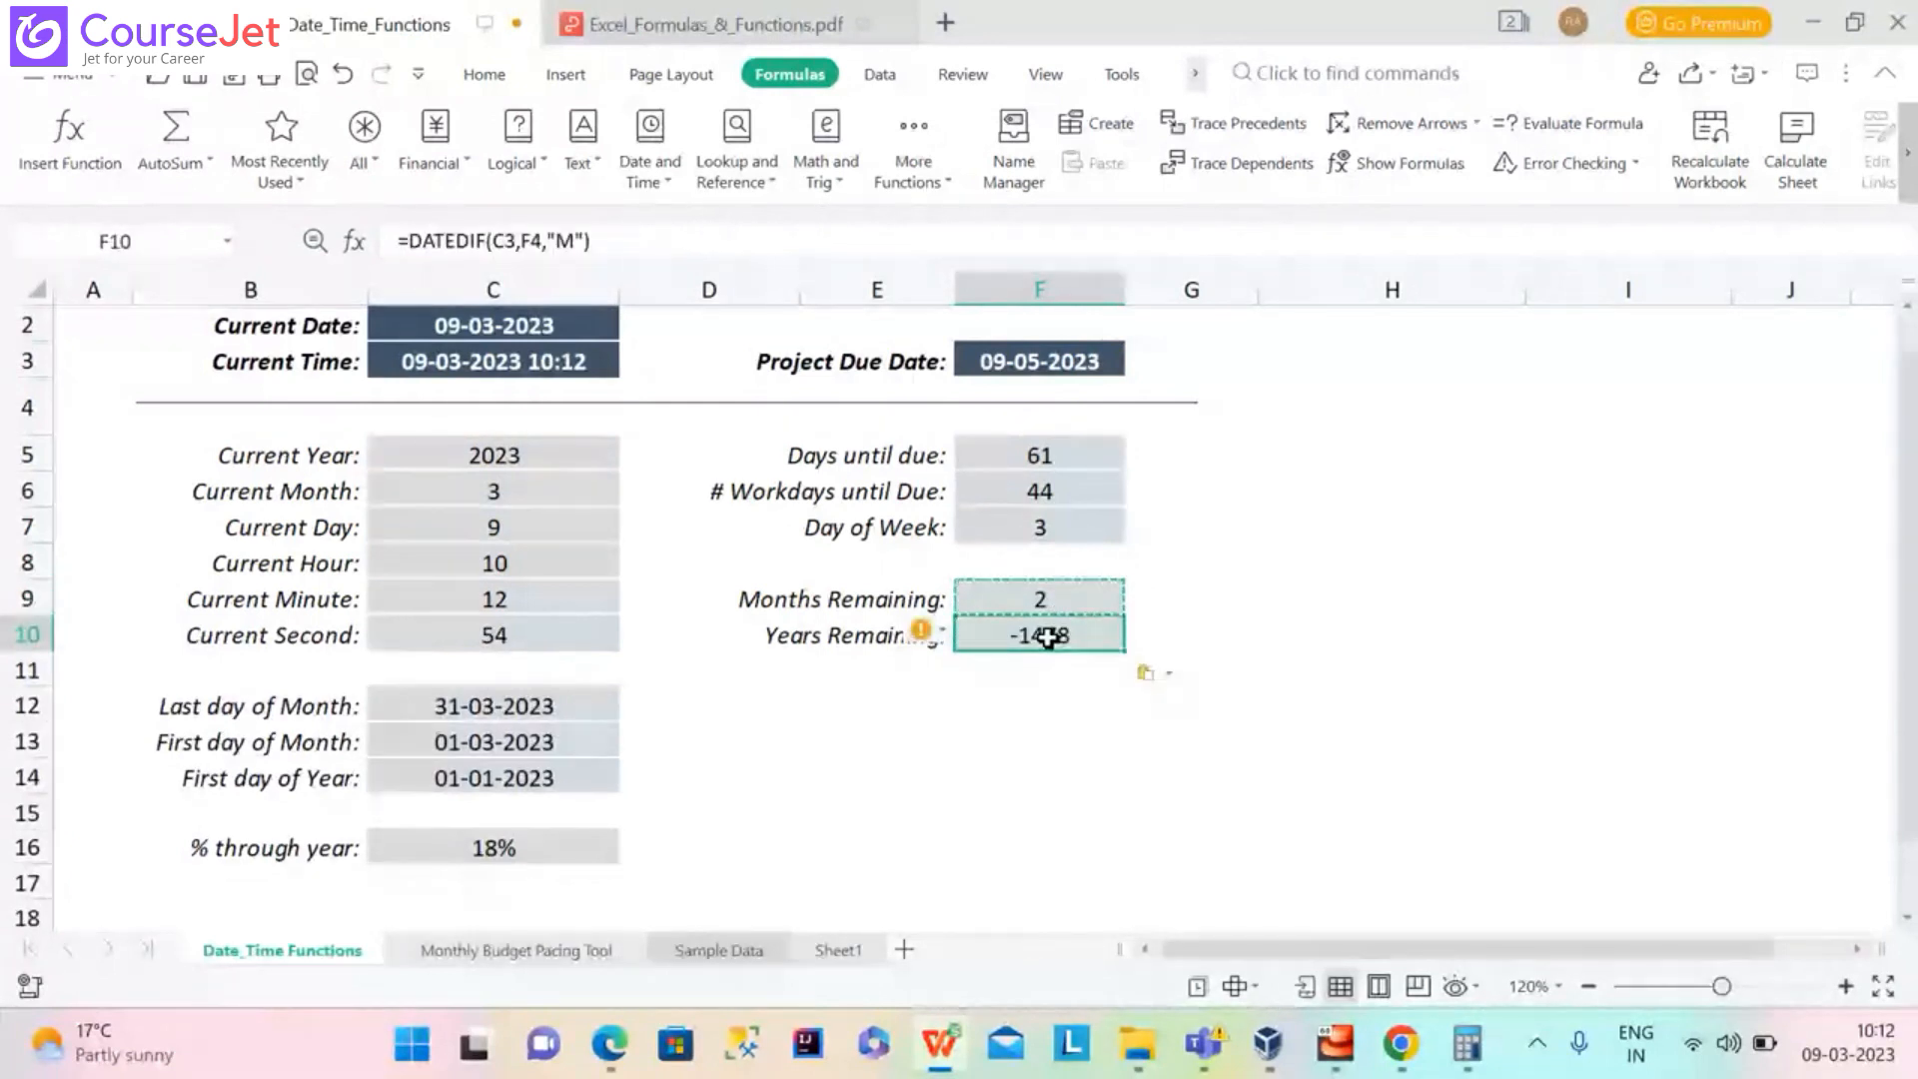
pyautogui.click(575, 243)
pyautogui.press('BackSpace')
pyautogui.write('Y')
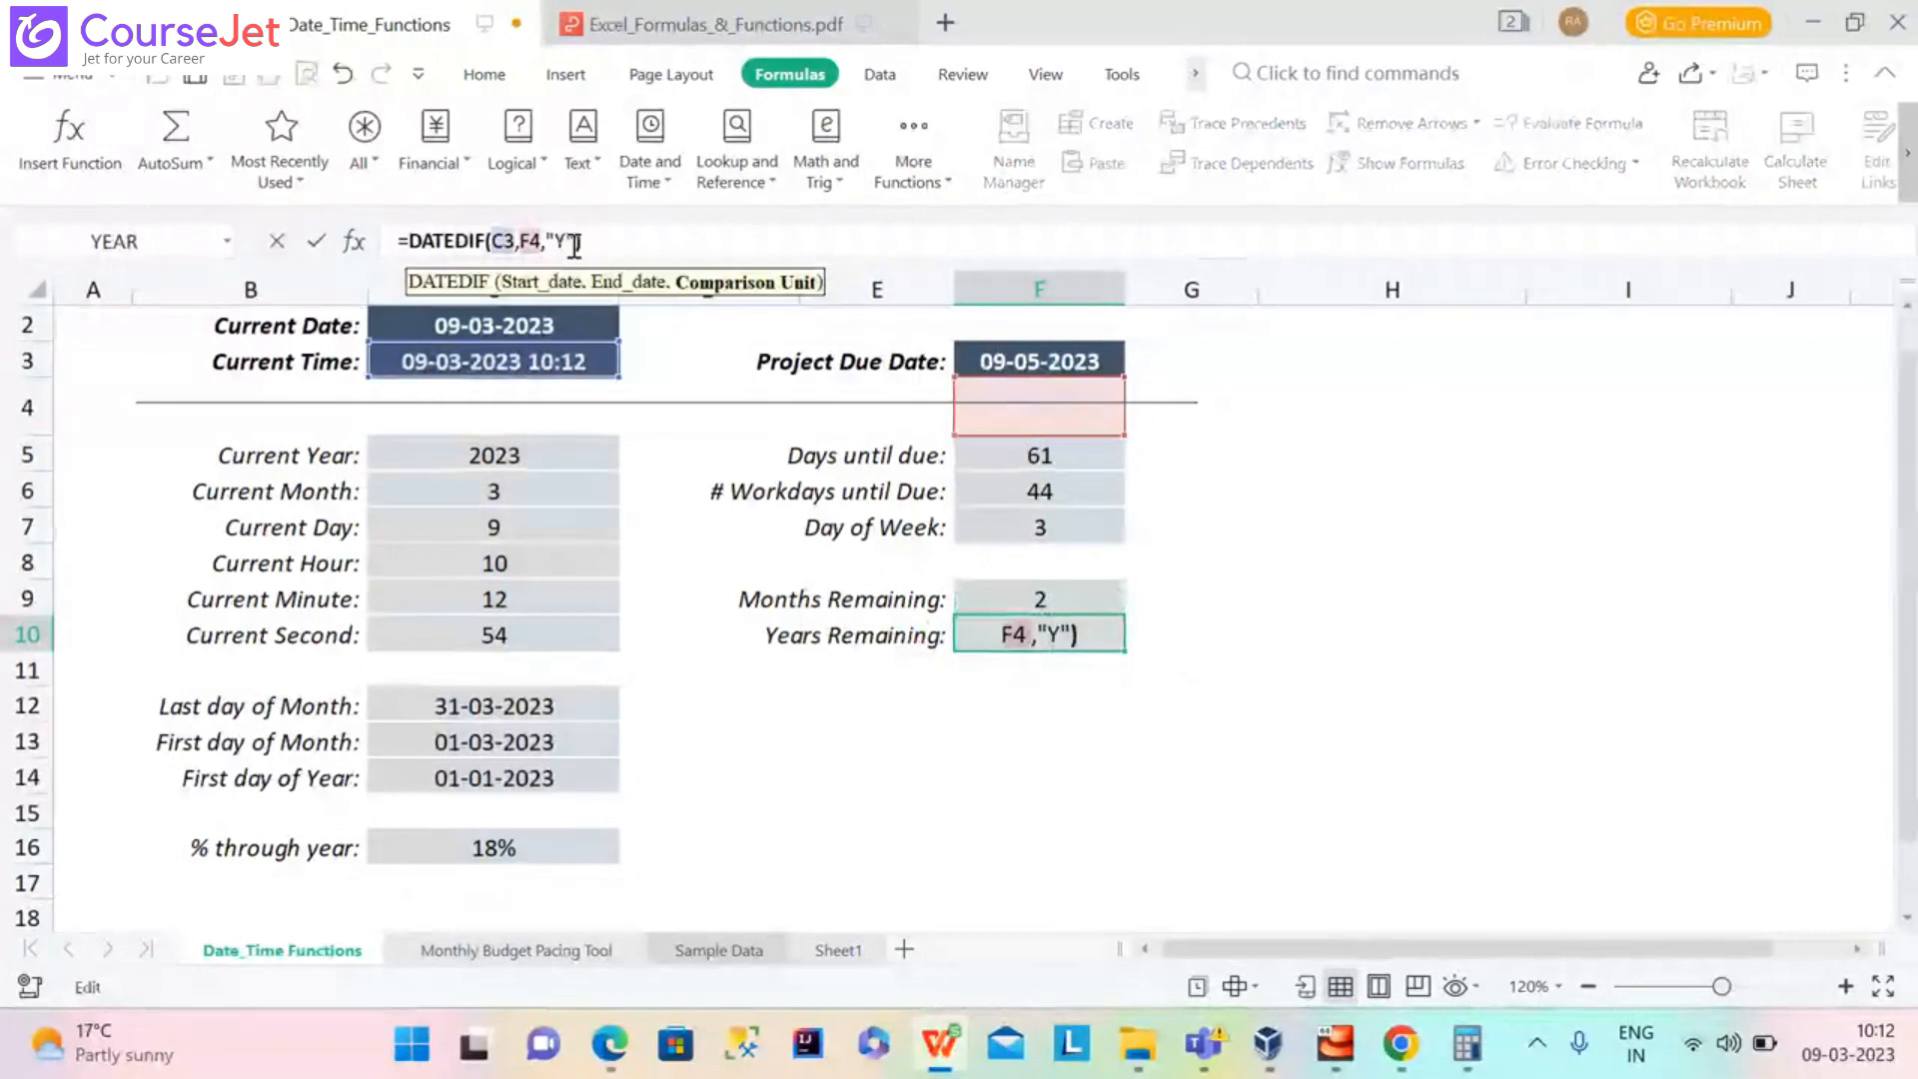
pyautogui.press('Return')
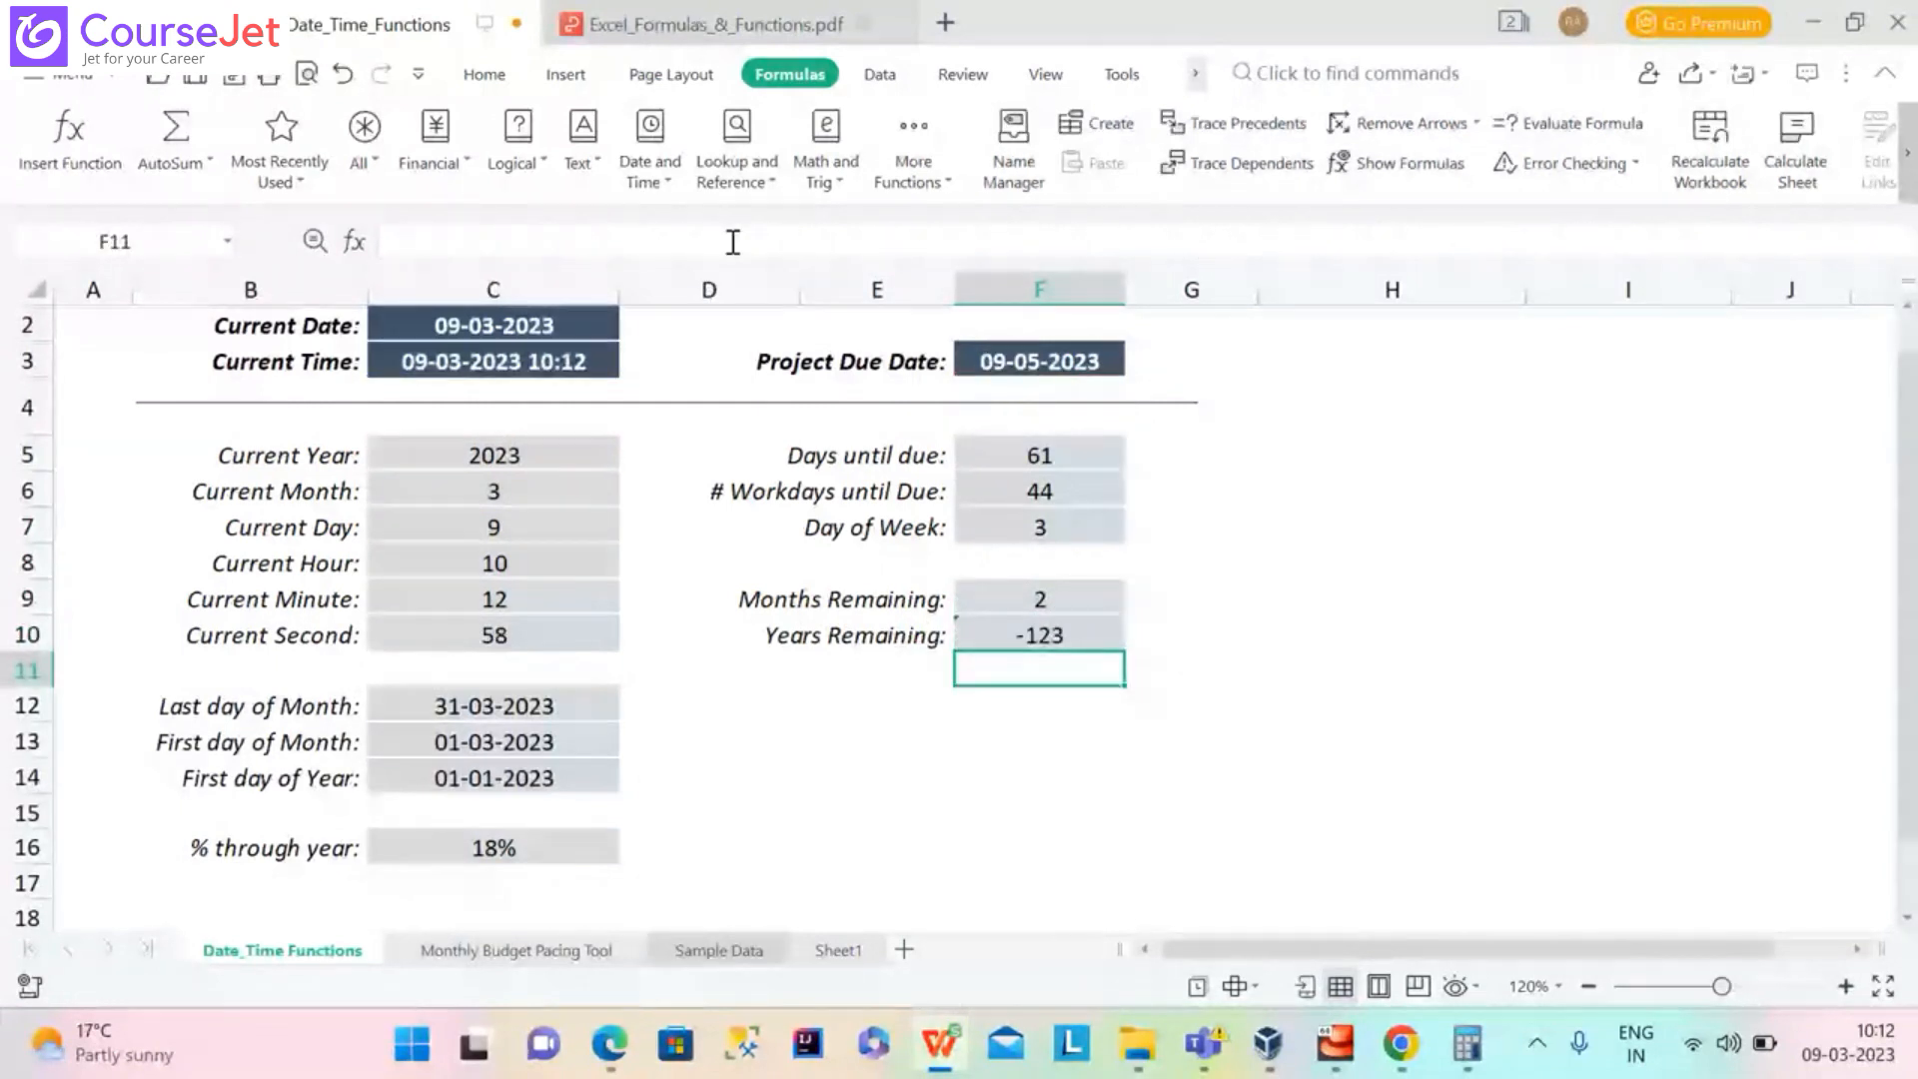
pyautogui.click(1043, 632)
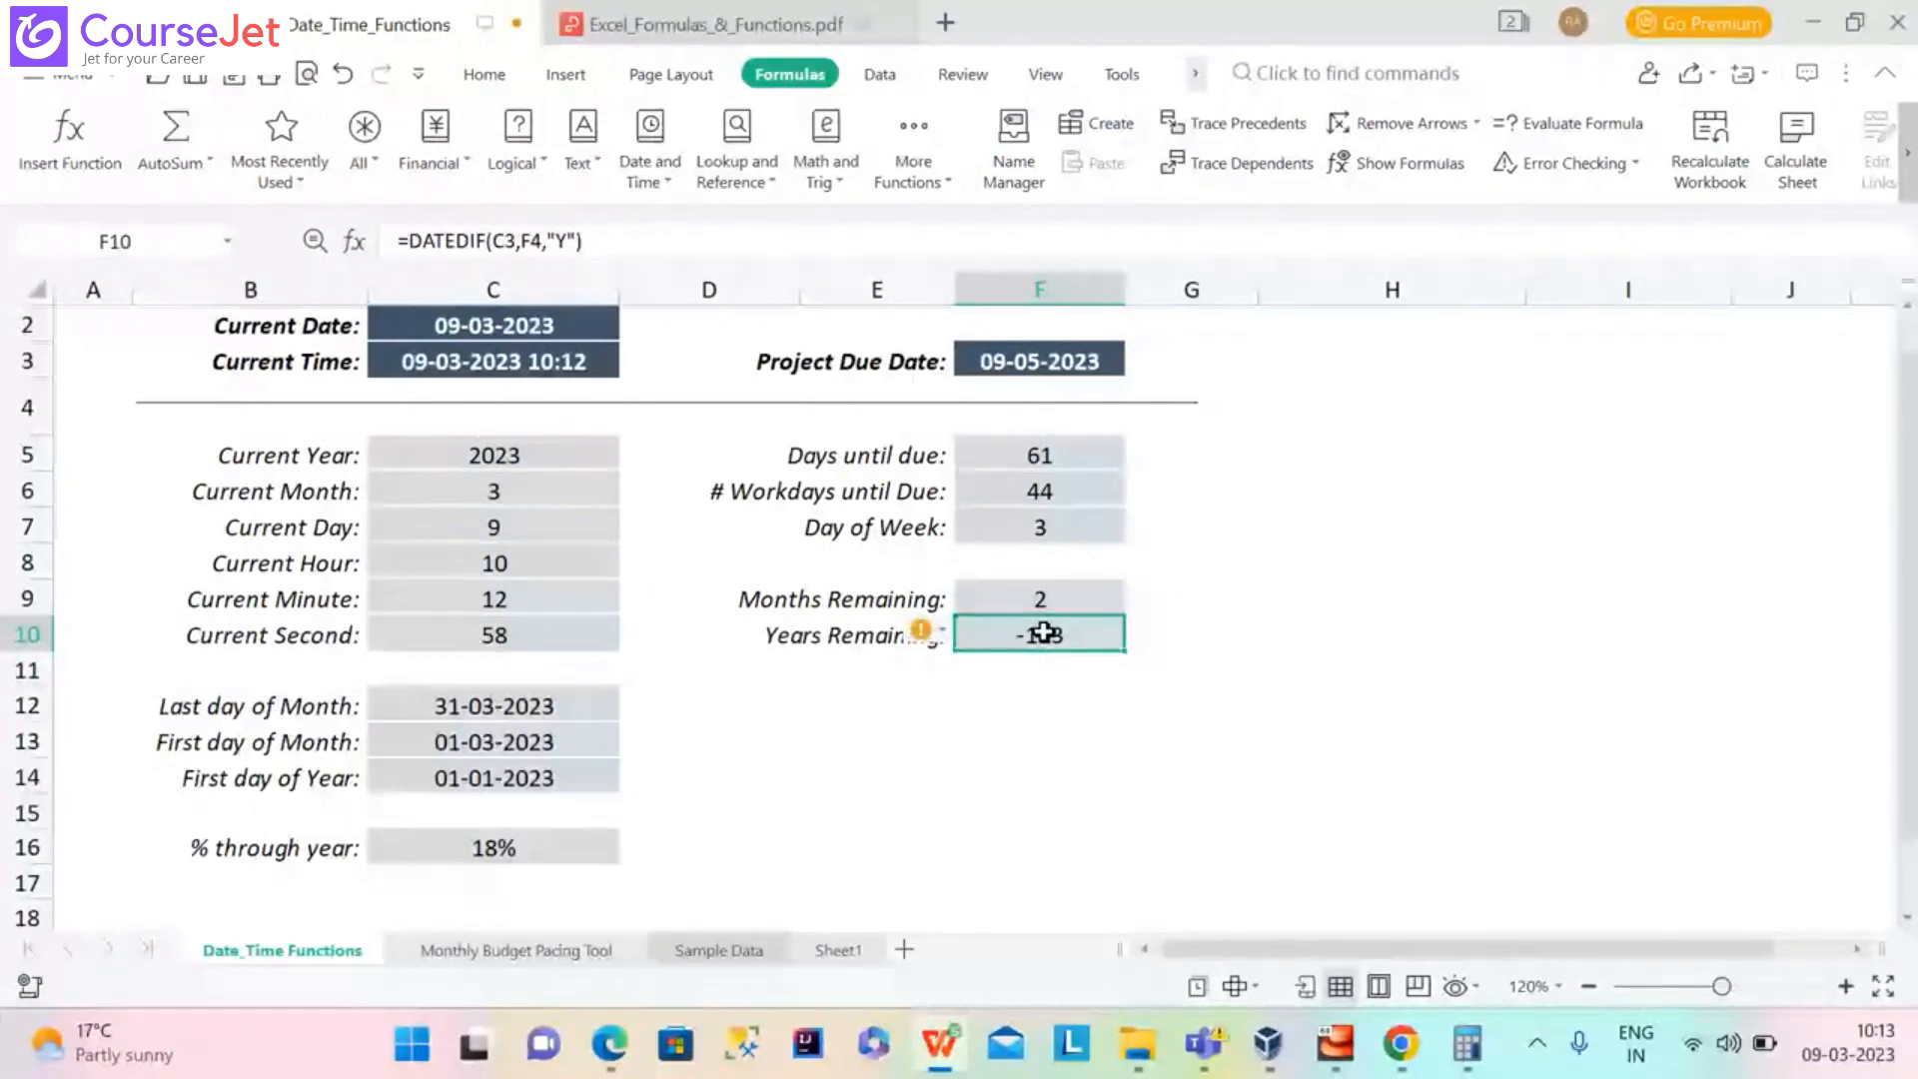
# Set the project due date in F3 to 09-05-2025
pyautogui.click(1097, 364)
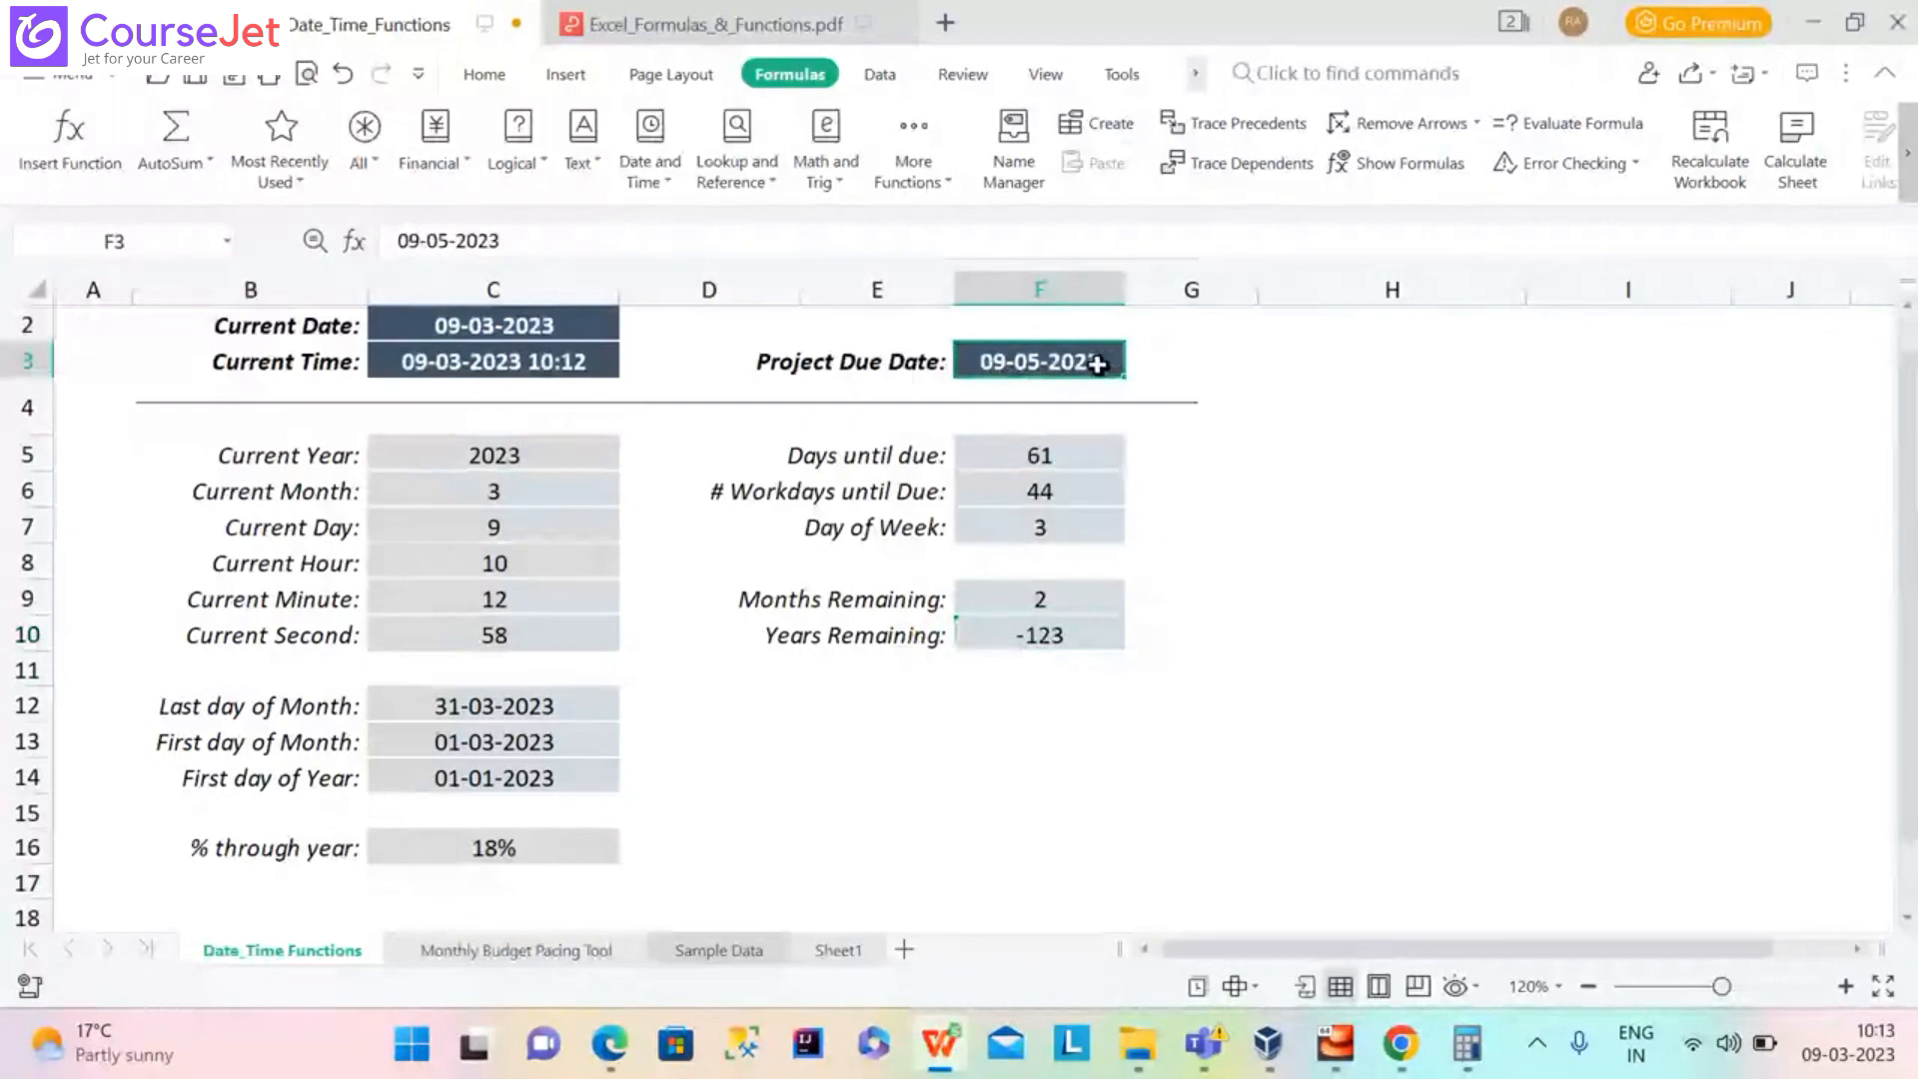
pyautogui.click(866, 265)
pyautogui.press('BackSpace')
pyautogui.write('5')
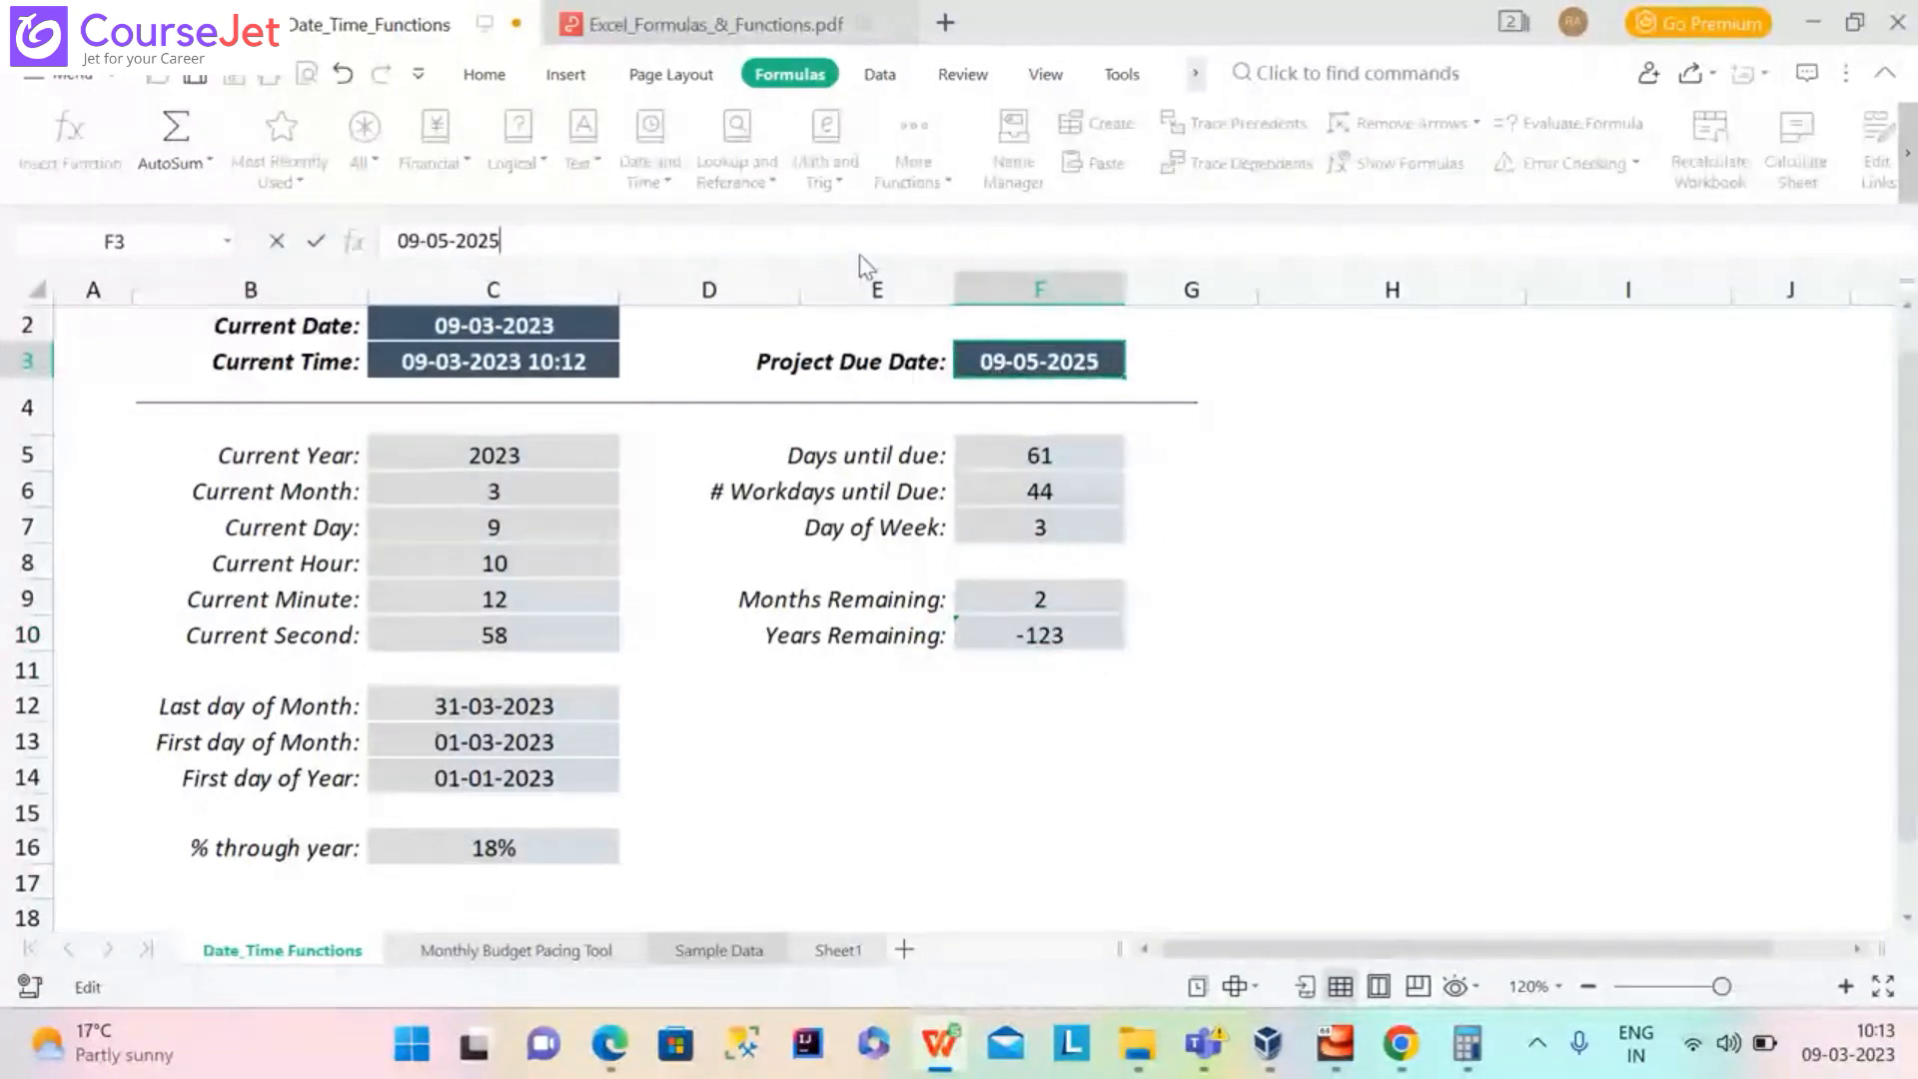
pyautogui.press('Return')
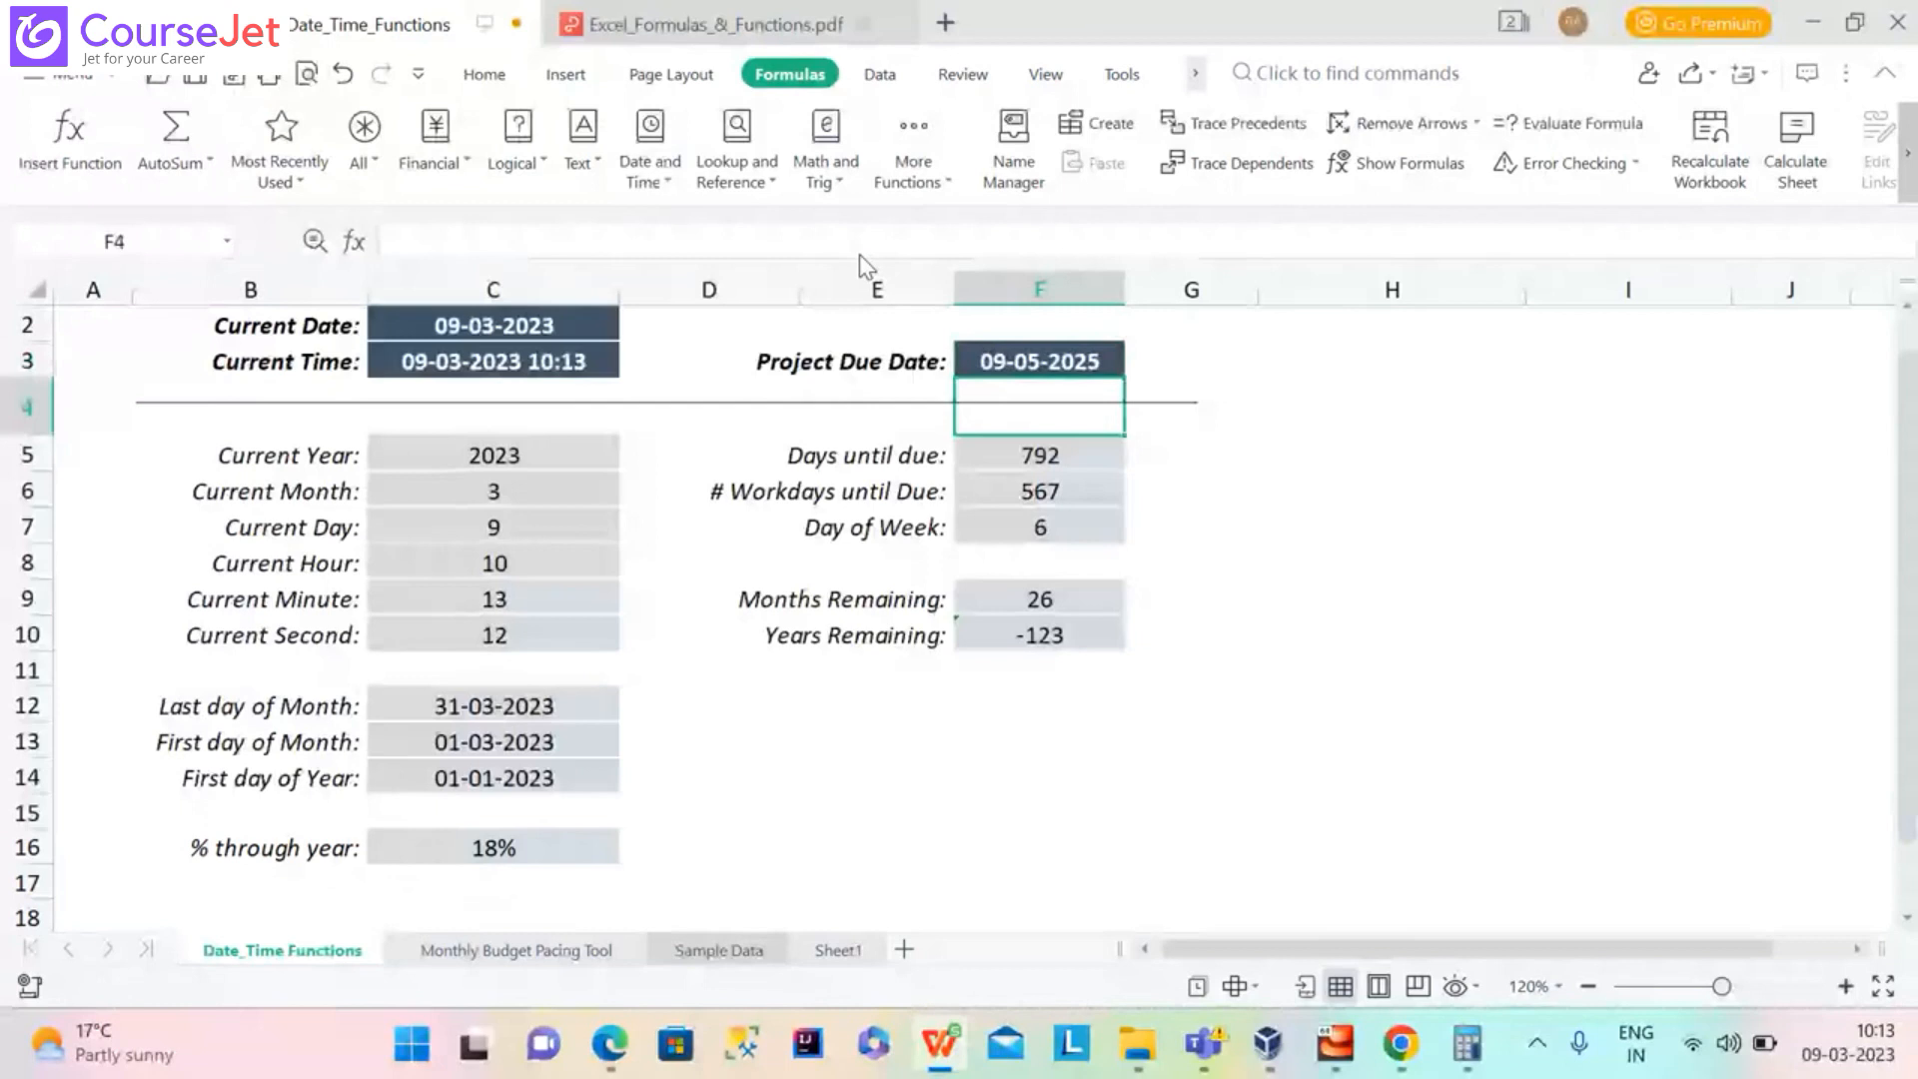
# Change the start date reference in F10's DATEDIF formula to the absolute reference $C$2
pyautogui.click(1061, 635)
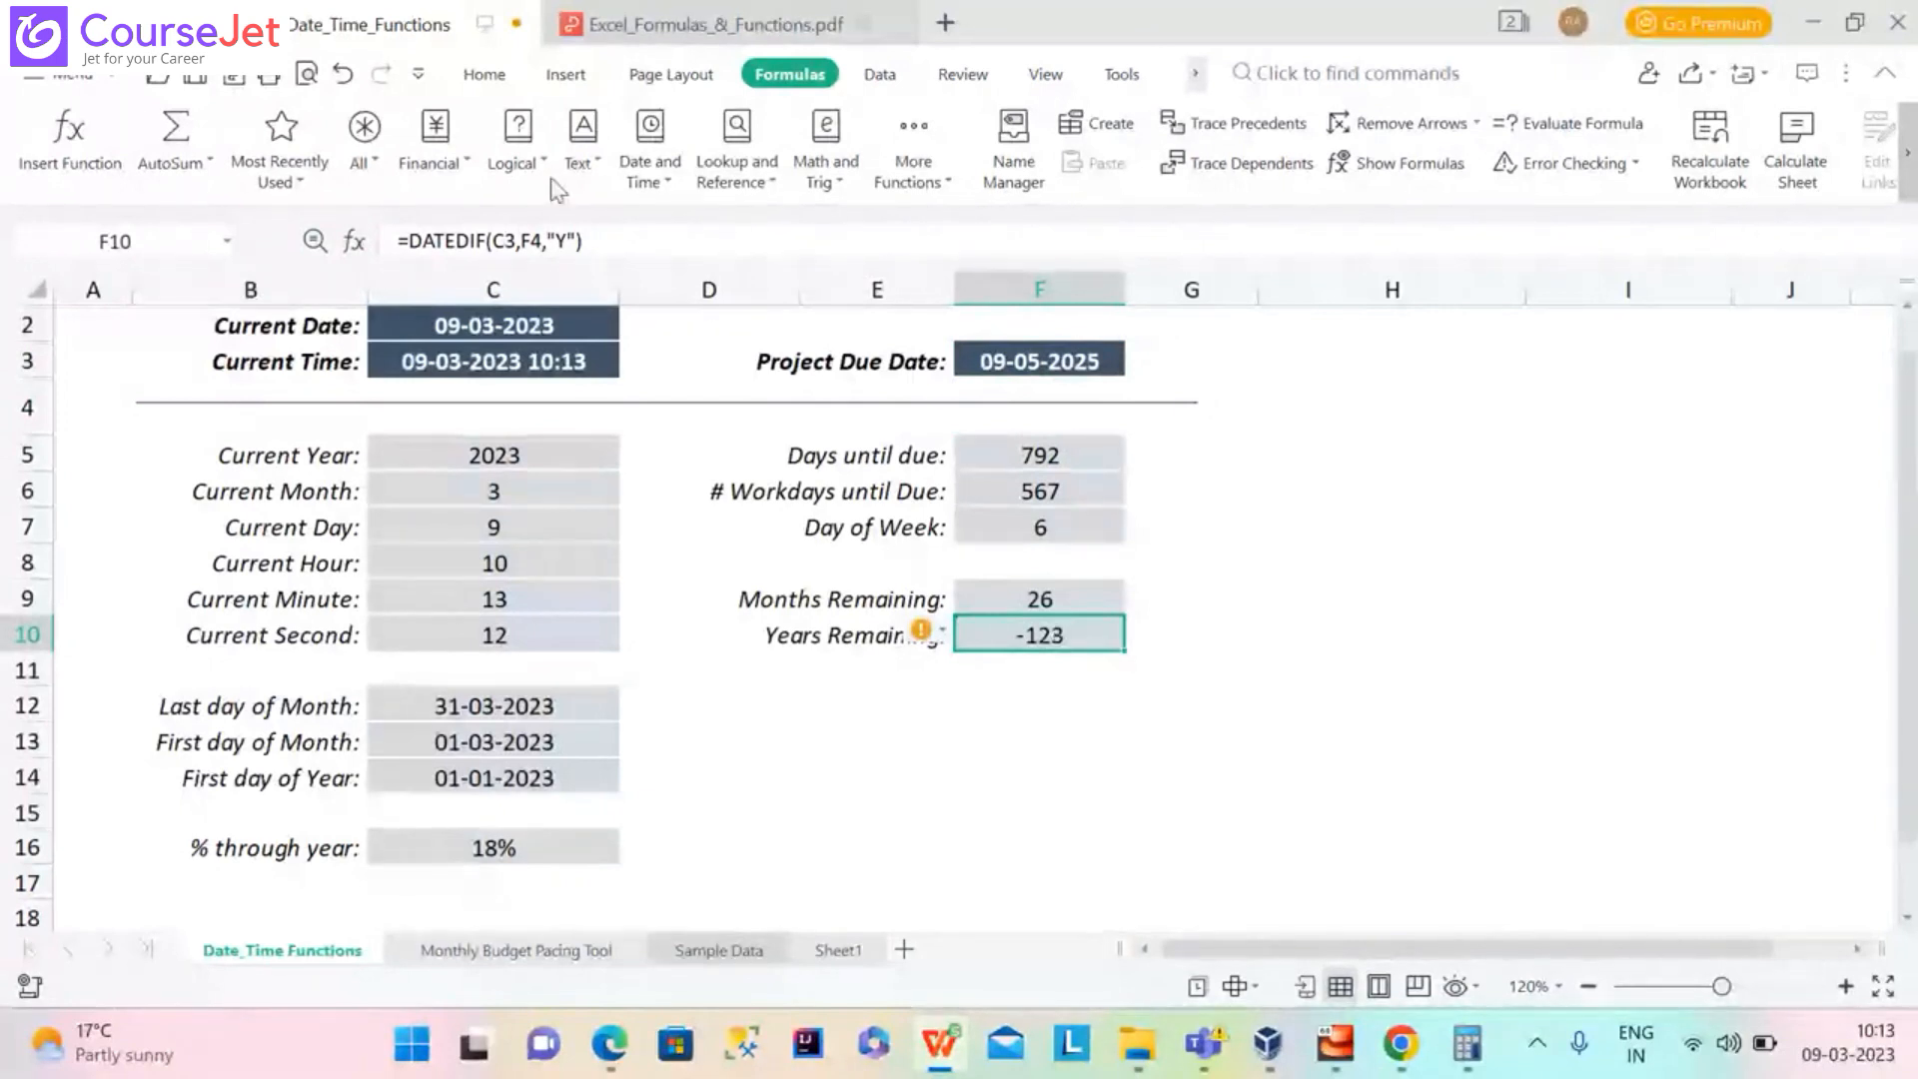
pyautogui.click(575, 239)
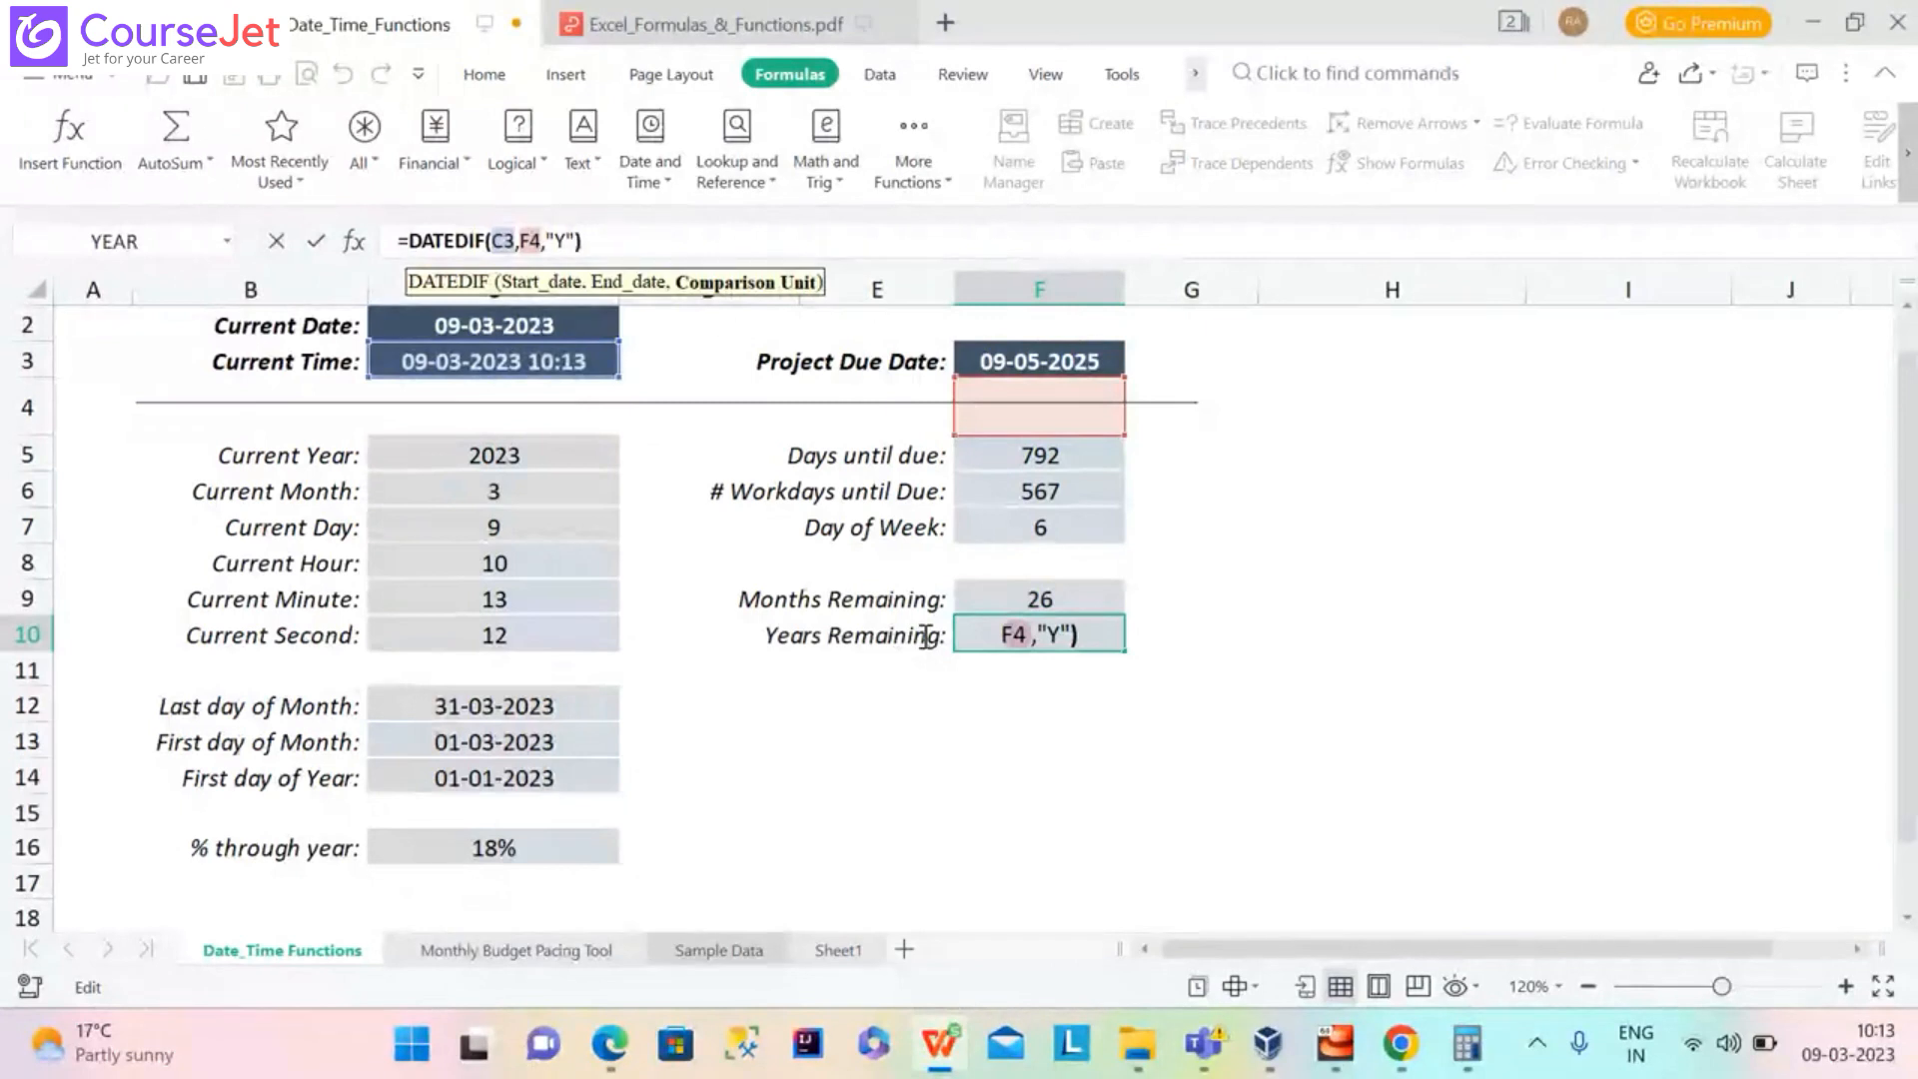
pyautogui.click(514, 245)
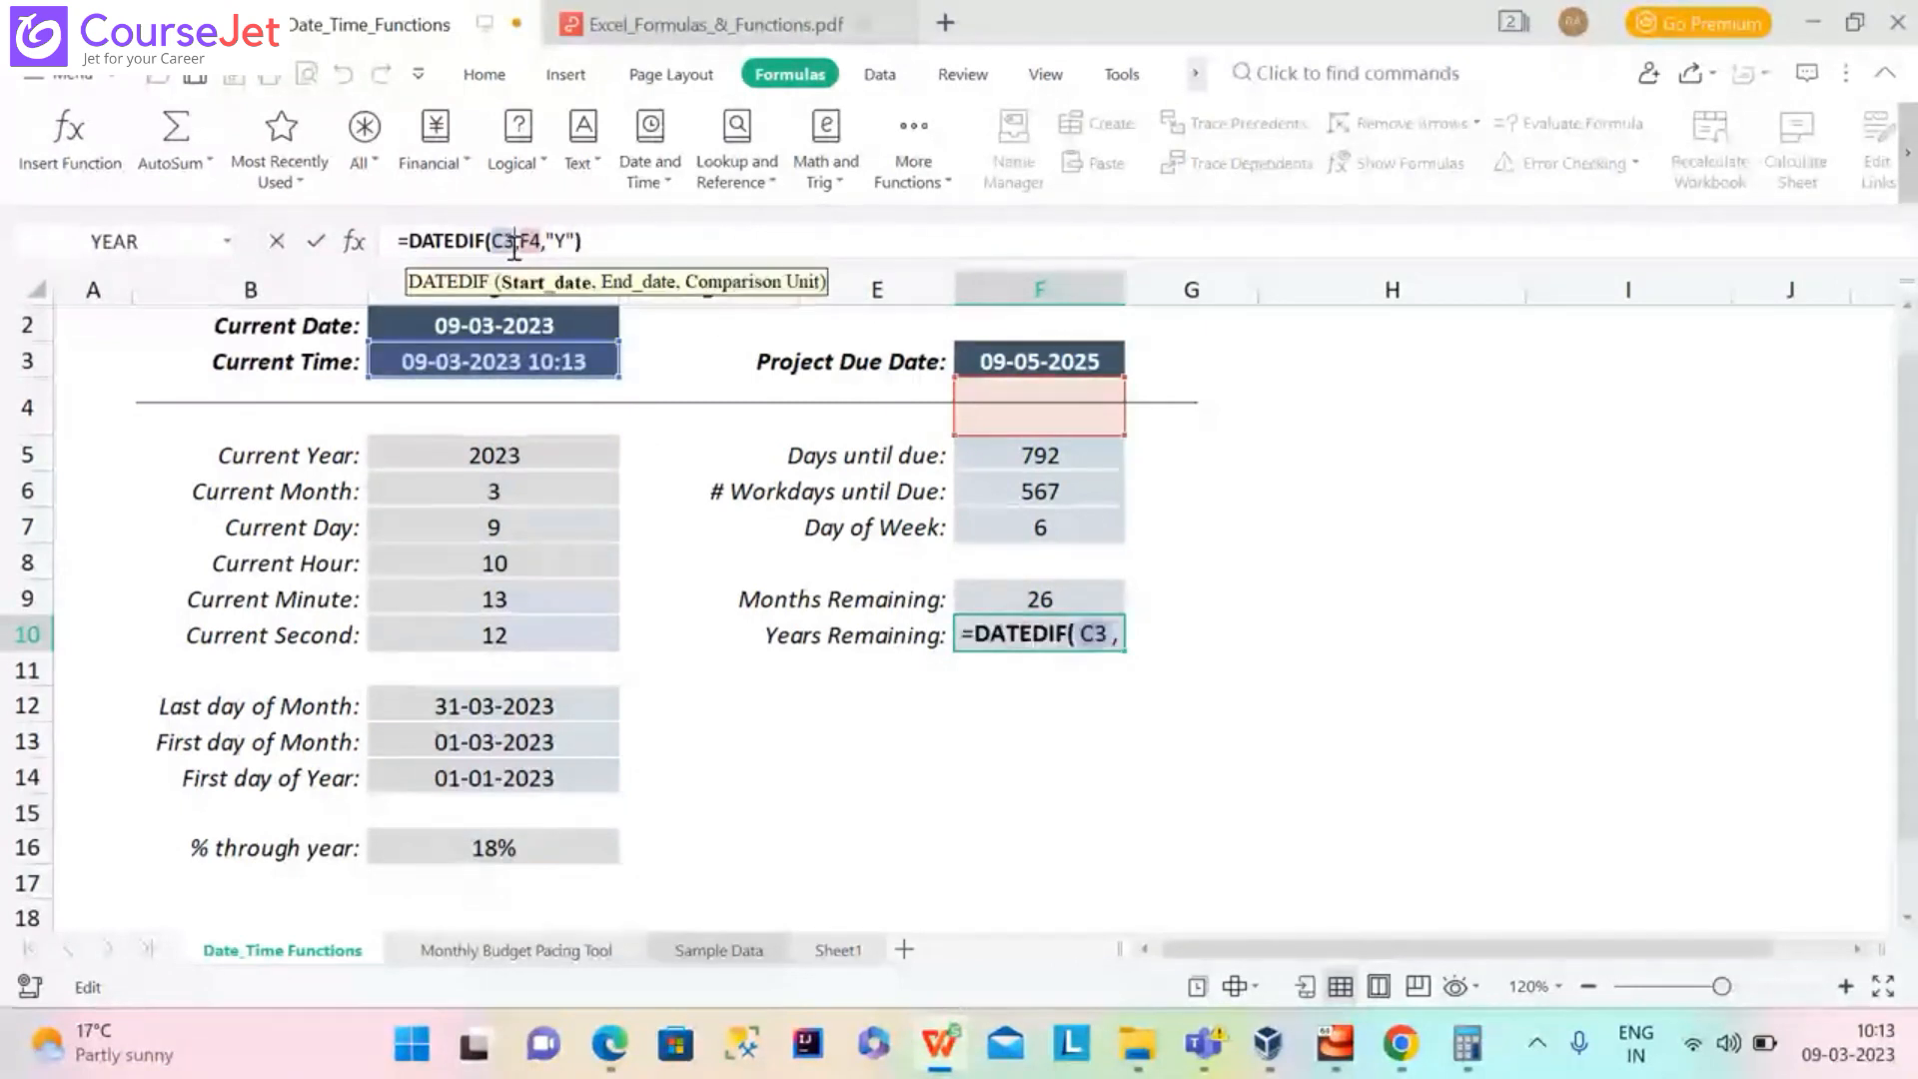
pyautogui.press('BackSpace')
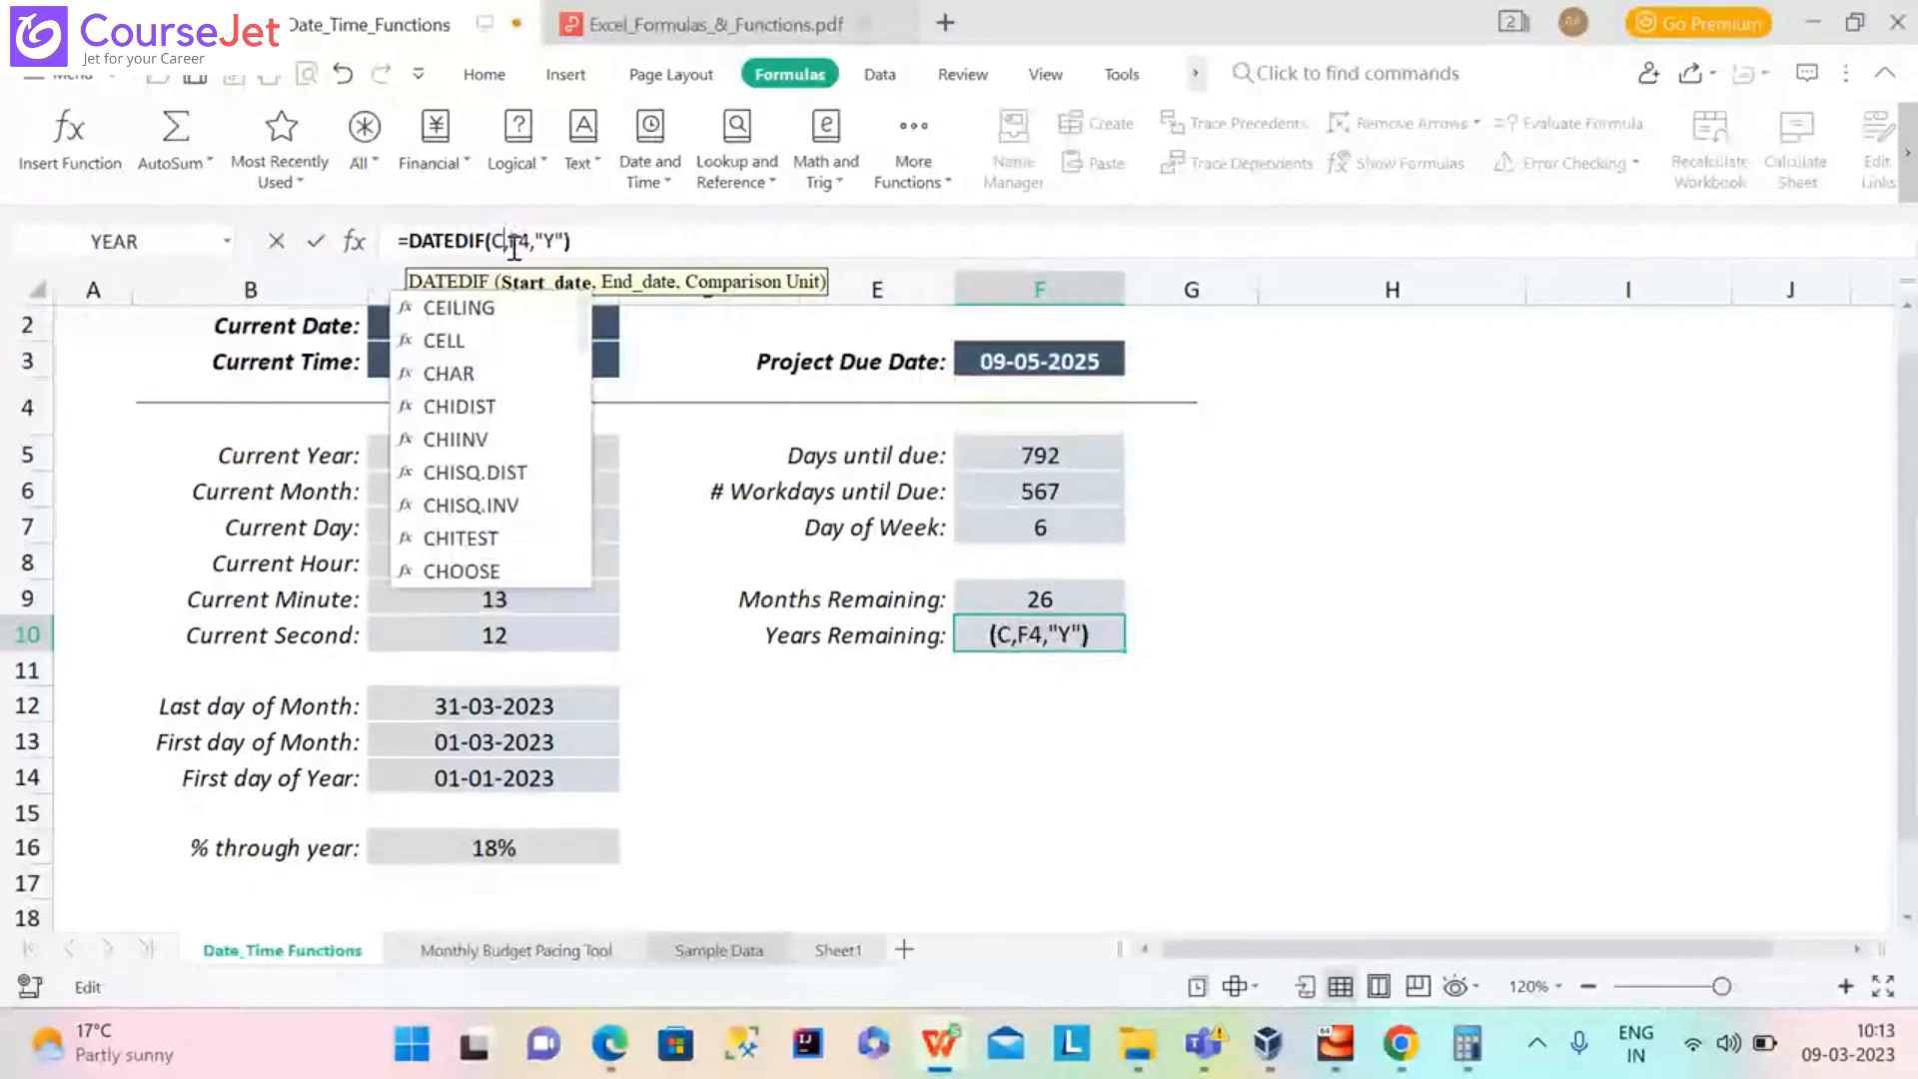
pyautogui.write('2')
pyautogui.press('F4')
pyautogui.press('Return')
pyautogui.click(1045, 636)
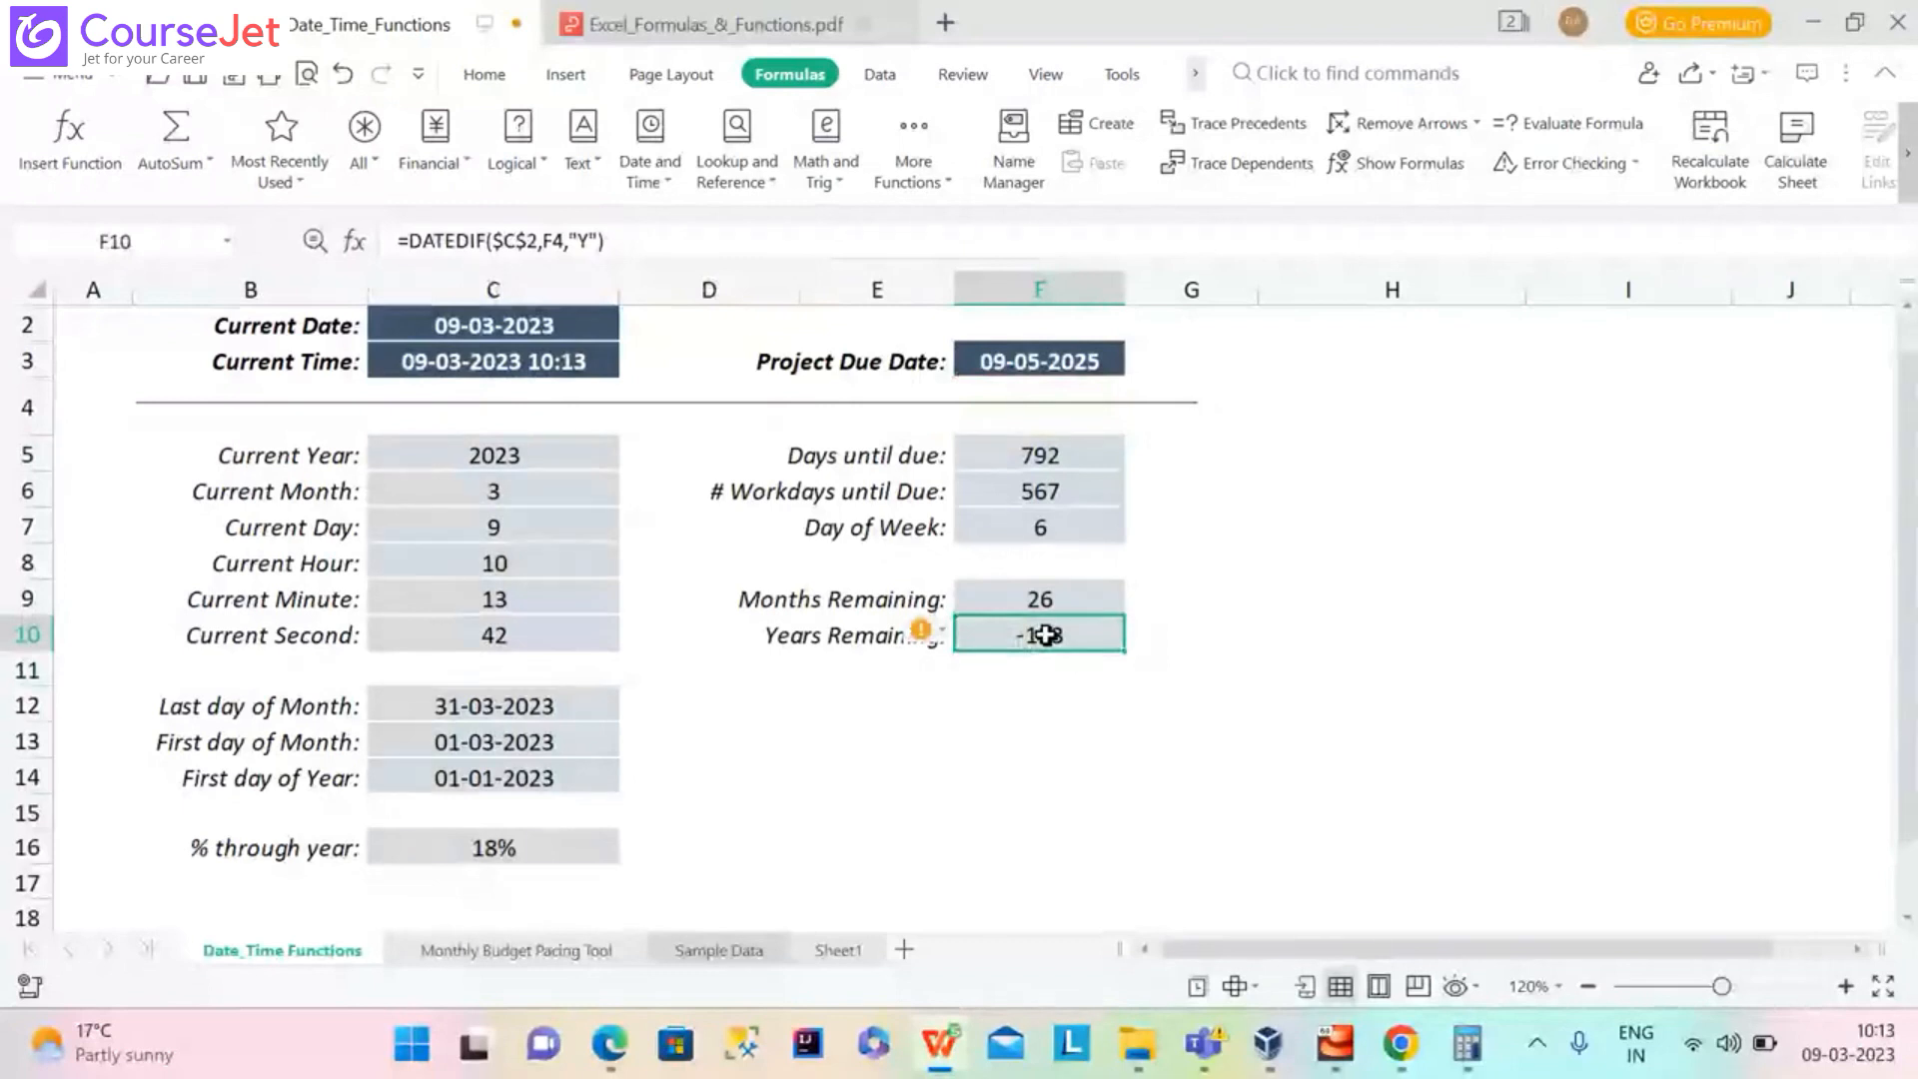
# Change the end date reference in F10's DATEDIF formula to the absolute reference $F$3
pyautogui.click(1024, 359)
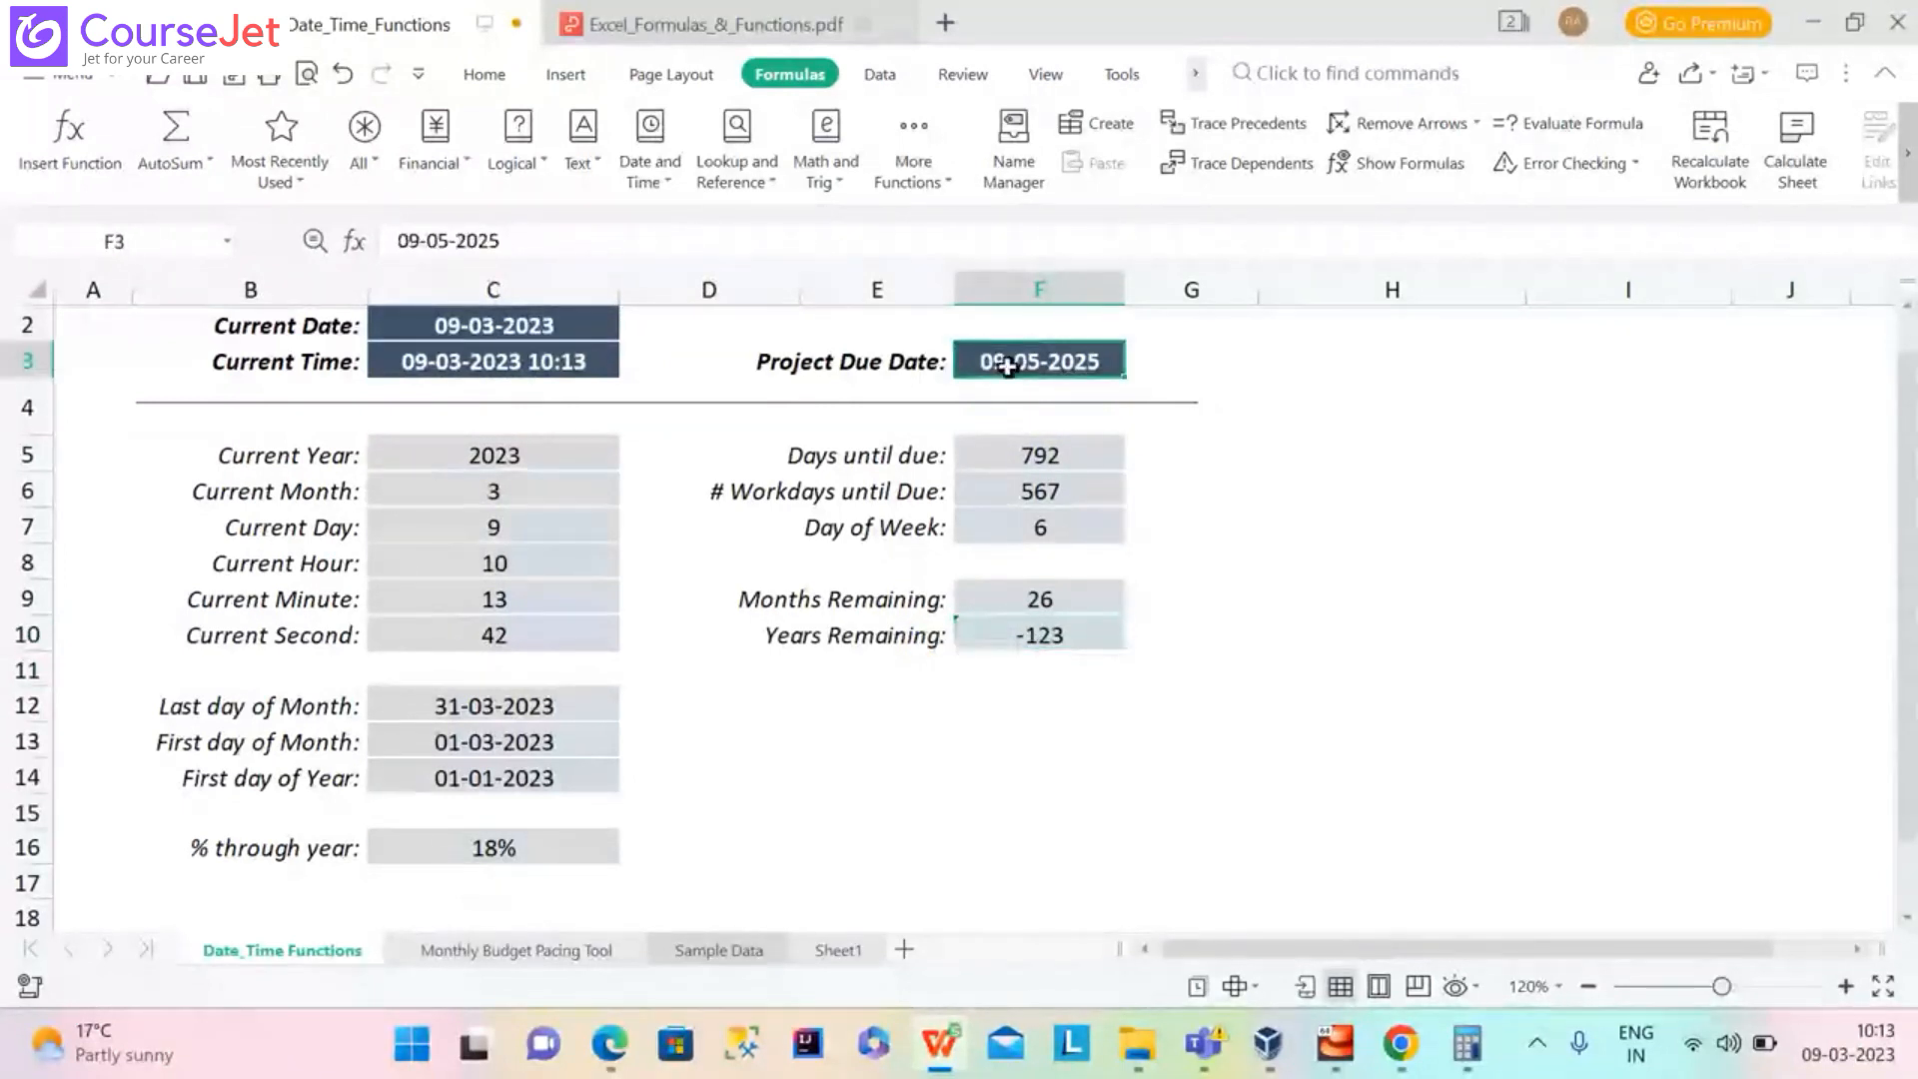
pyautogui.click(1046, 643)
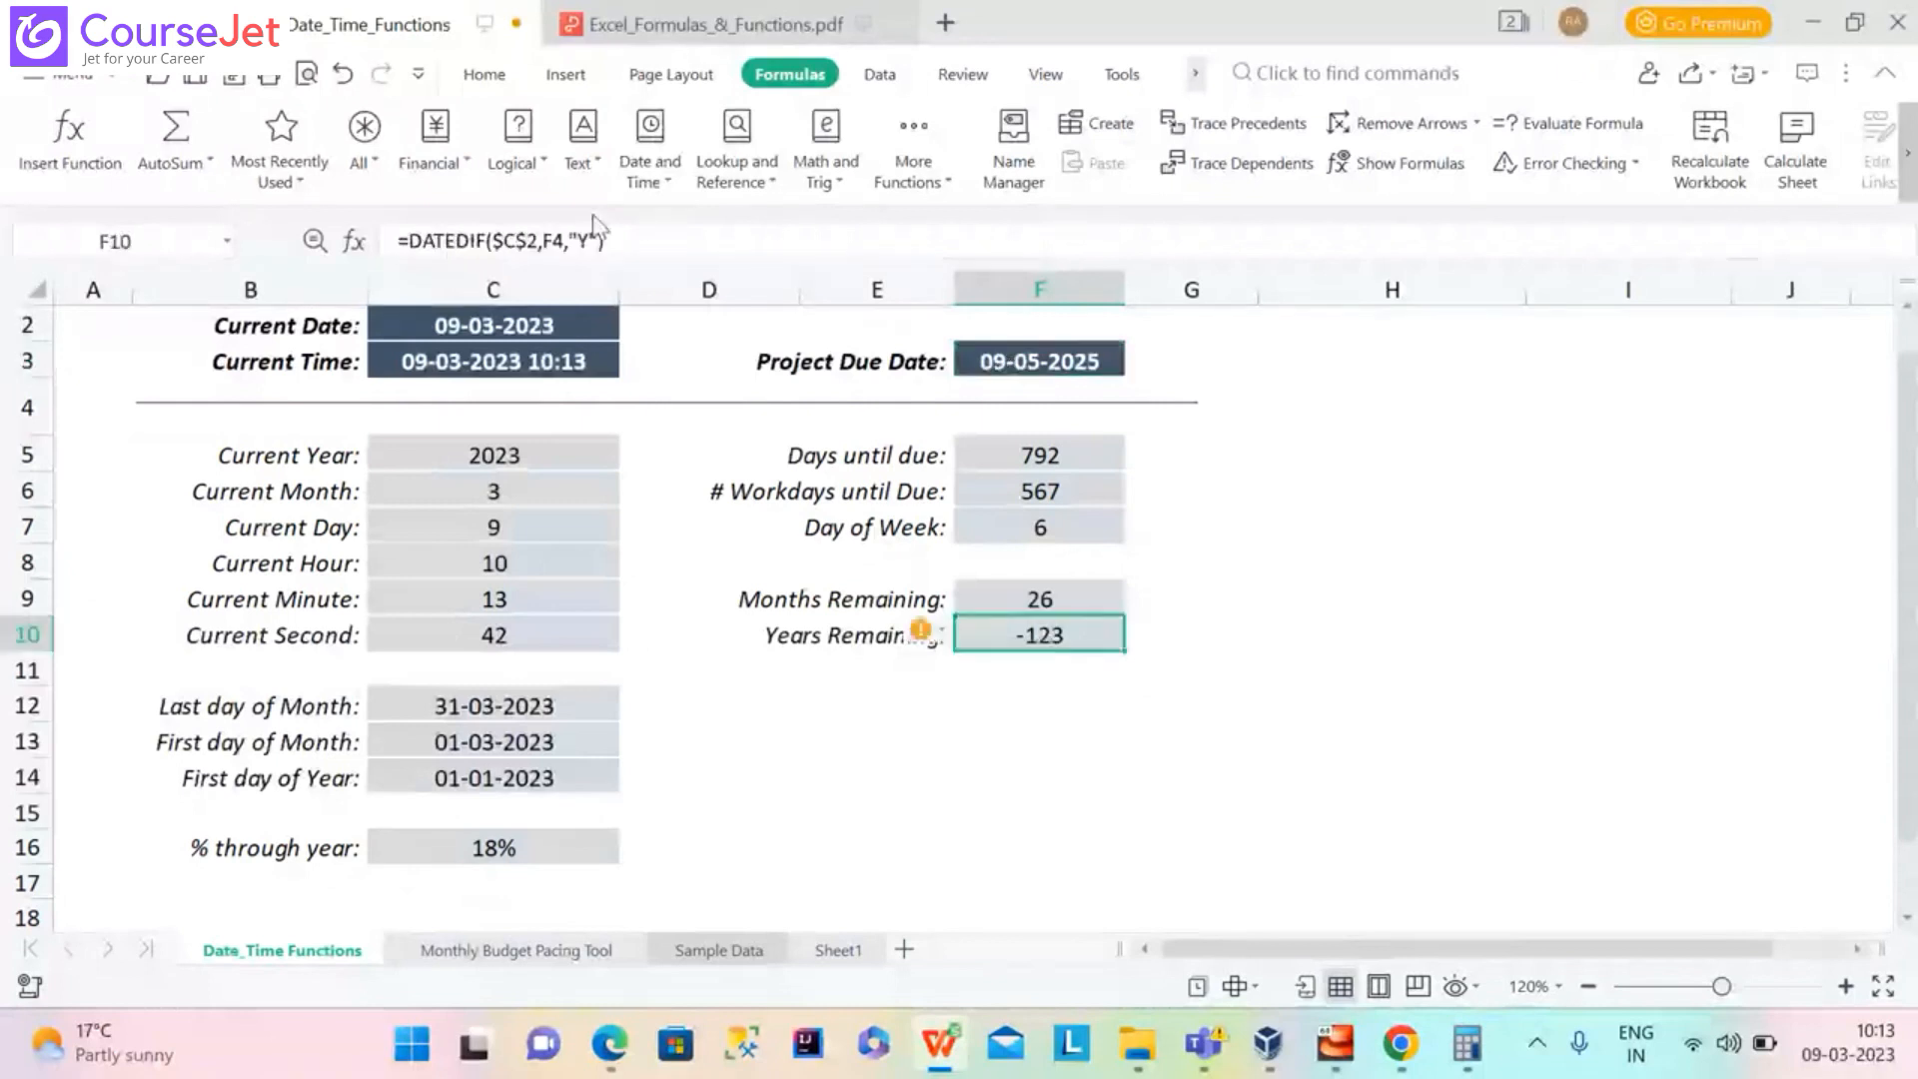
pyautogui.click(560, 240)
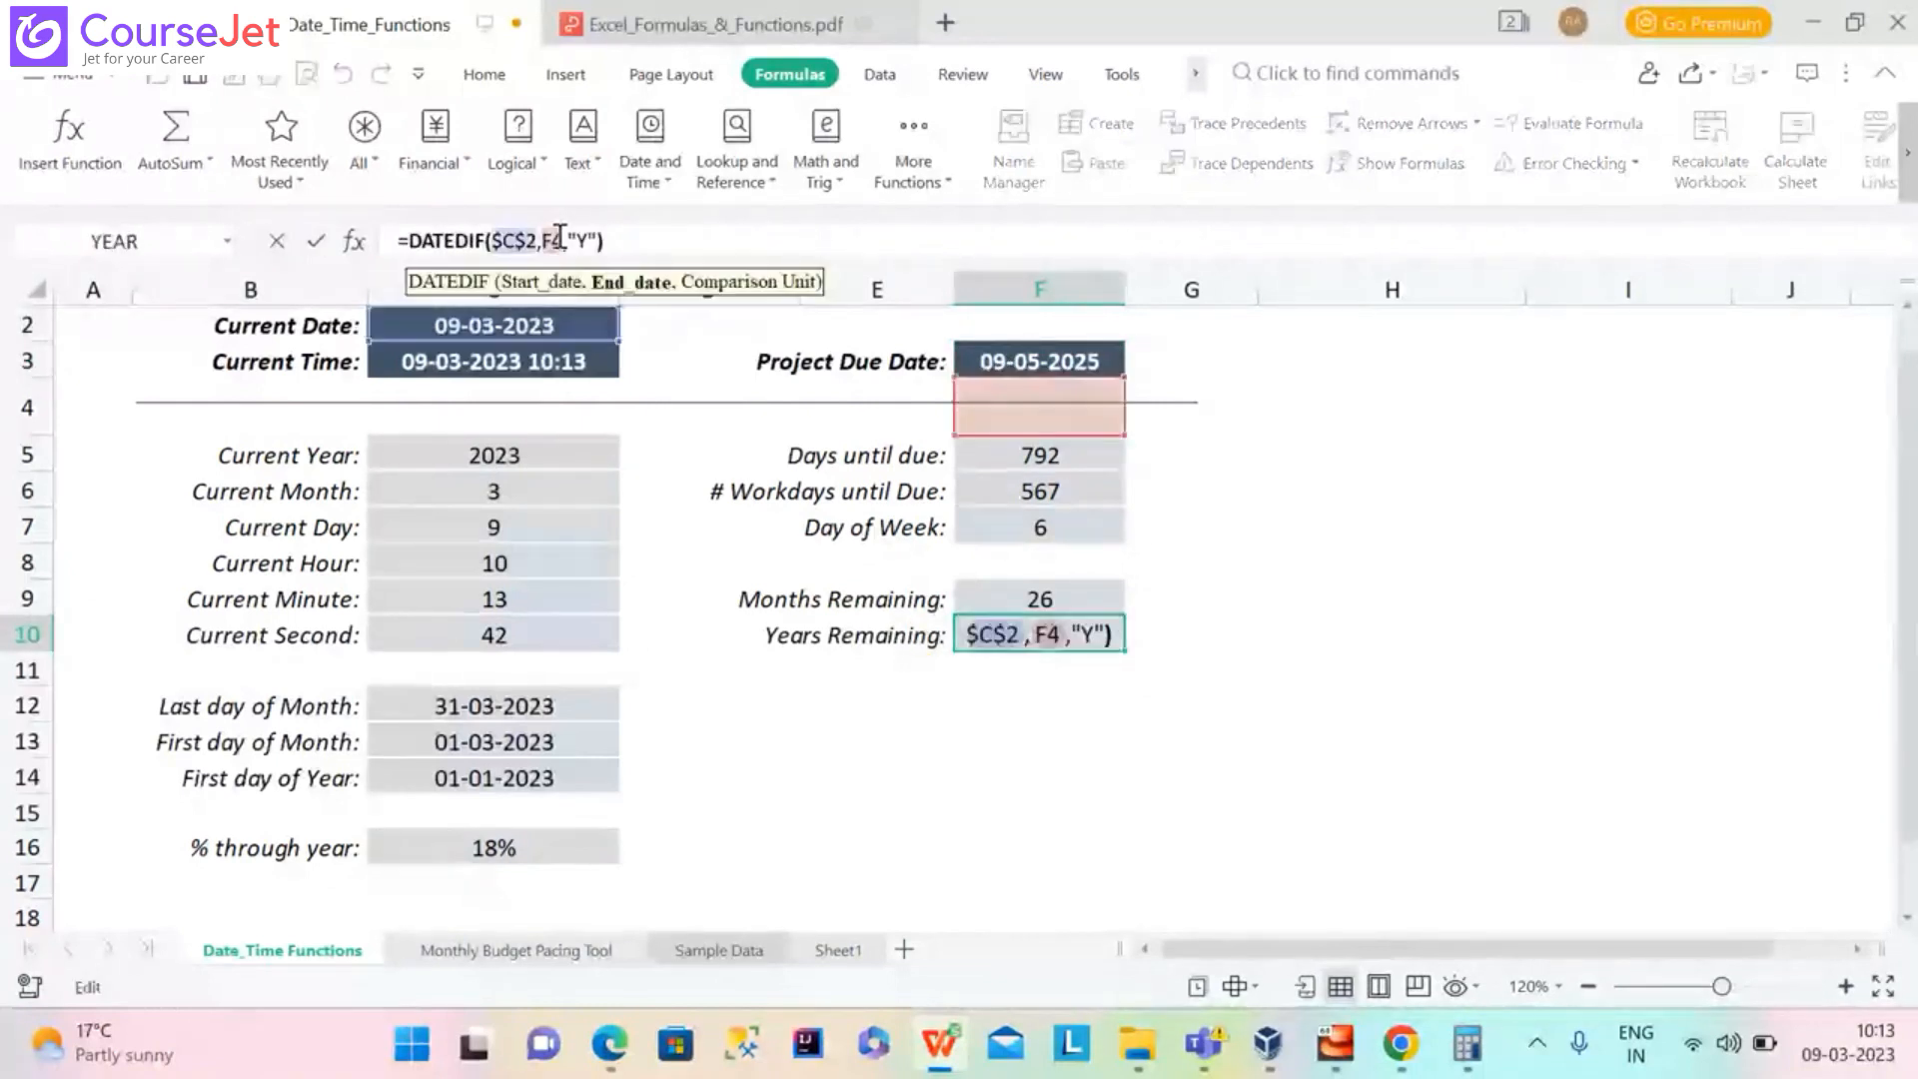
pyautogui.press('BackSpace')
pyautogui.write('3')
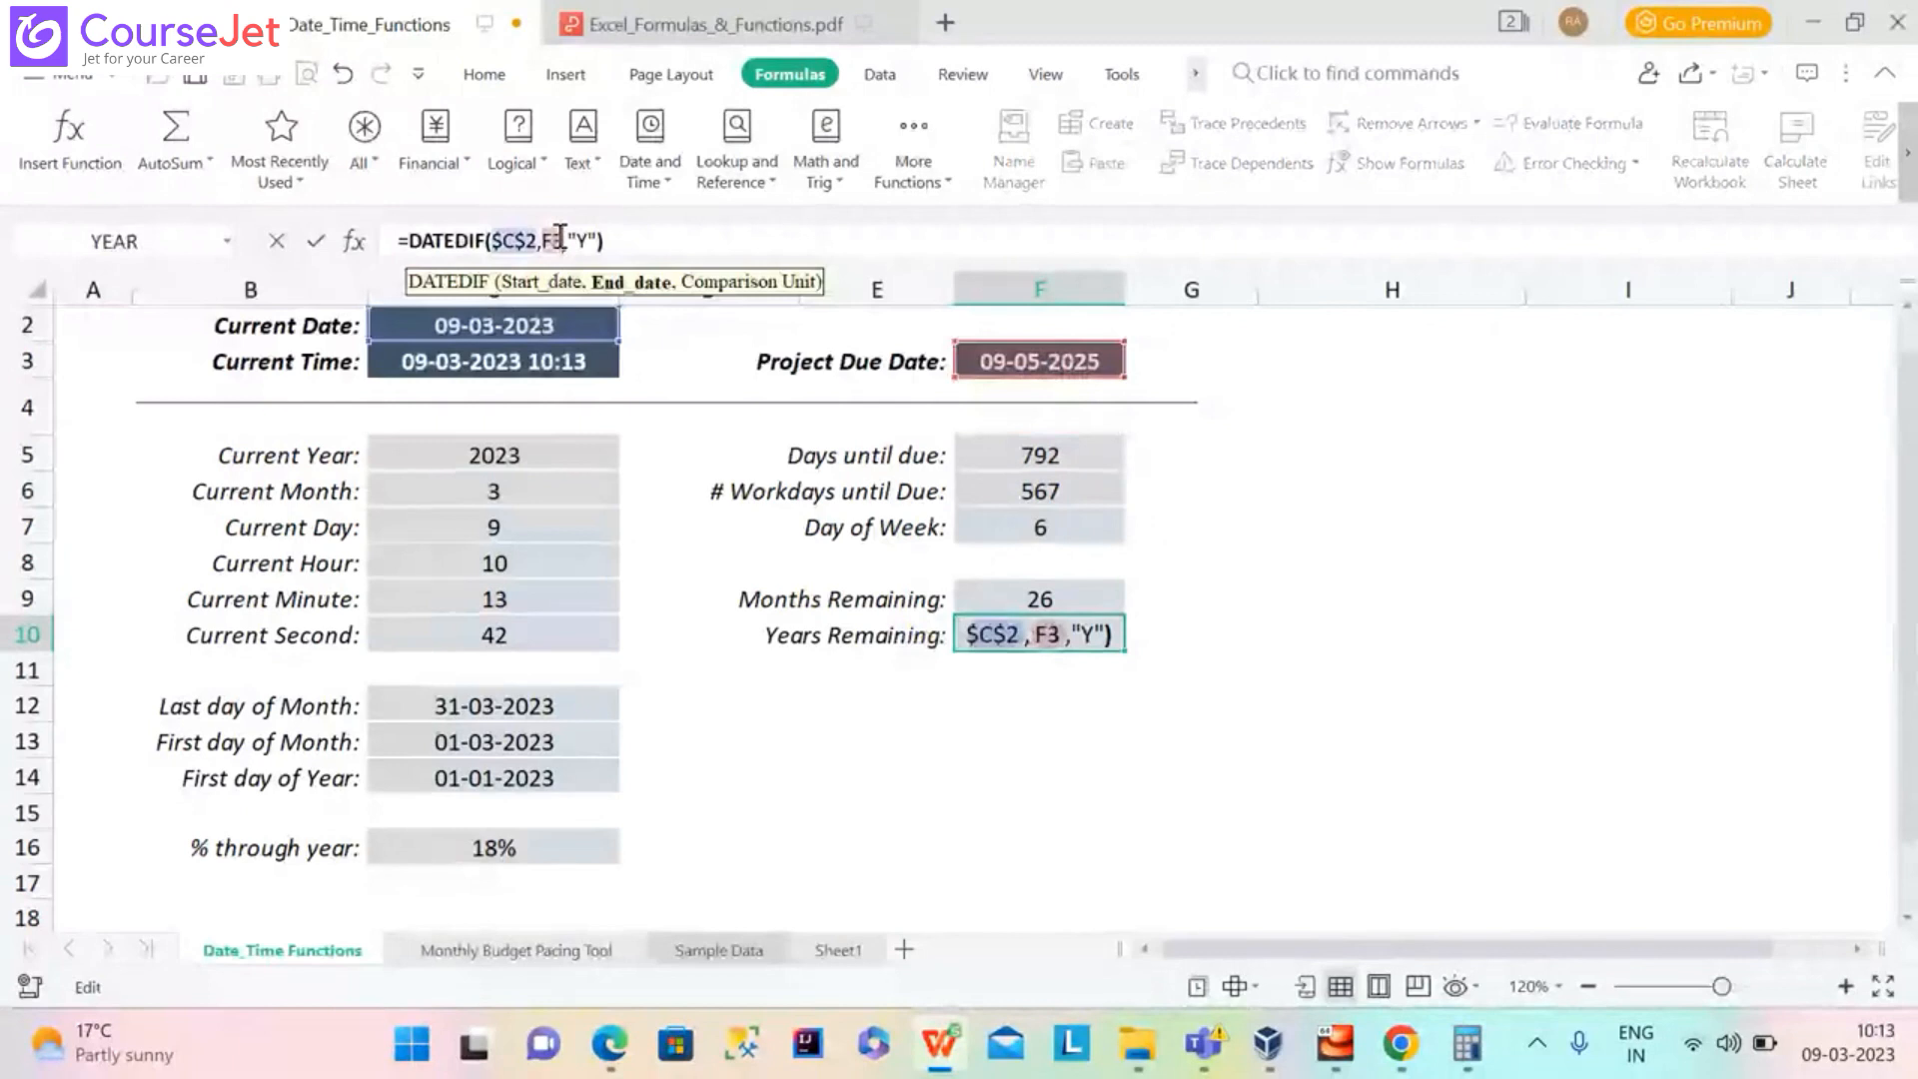
pyautogui.press('F4')
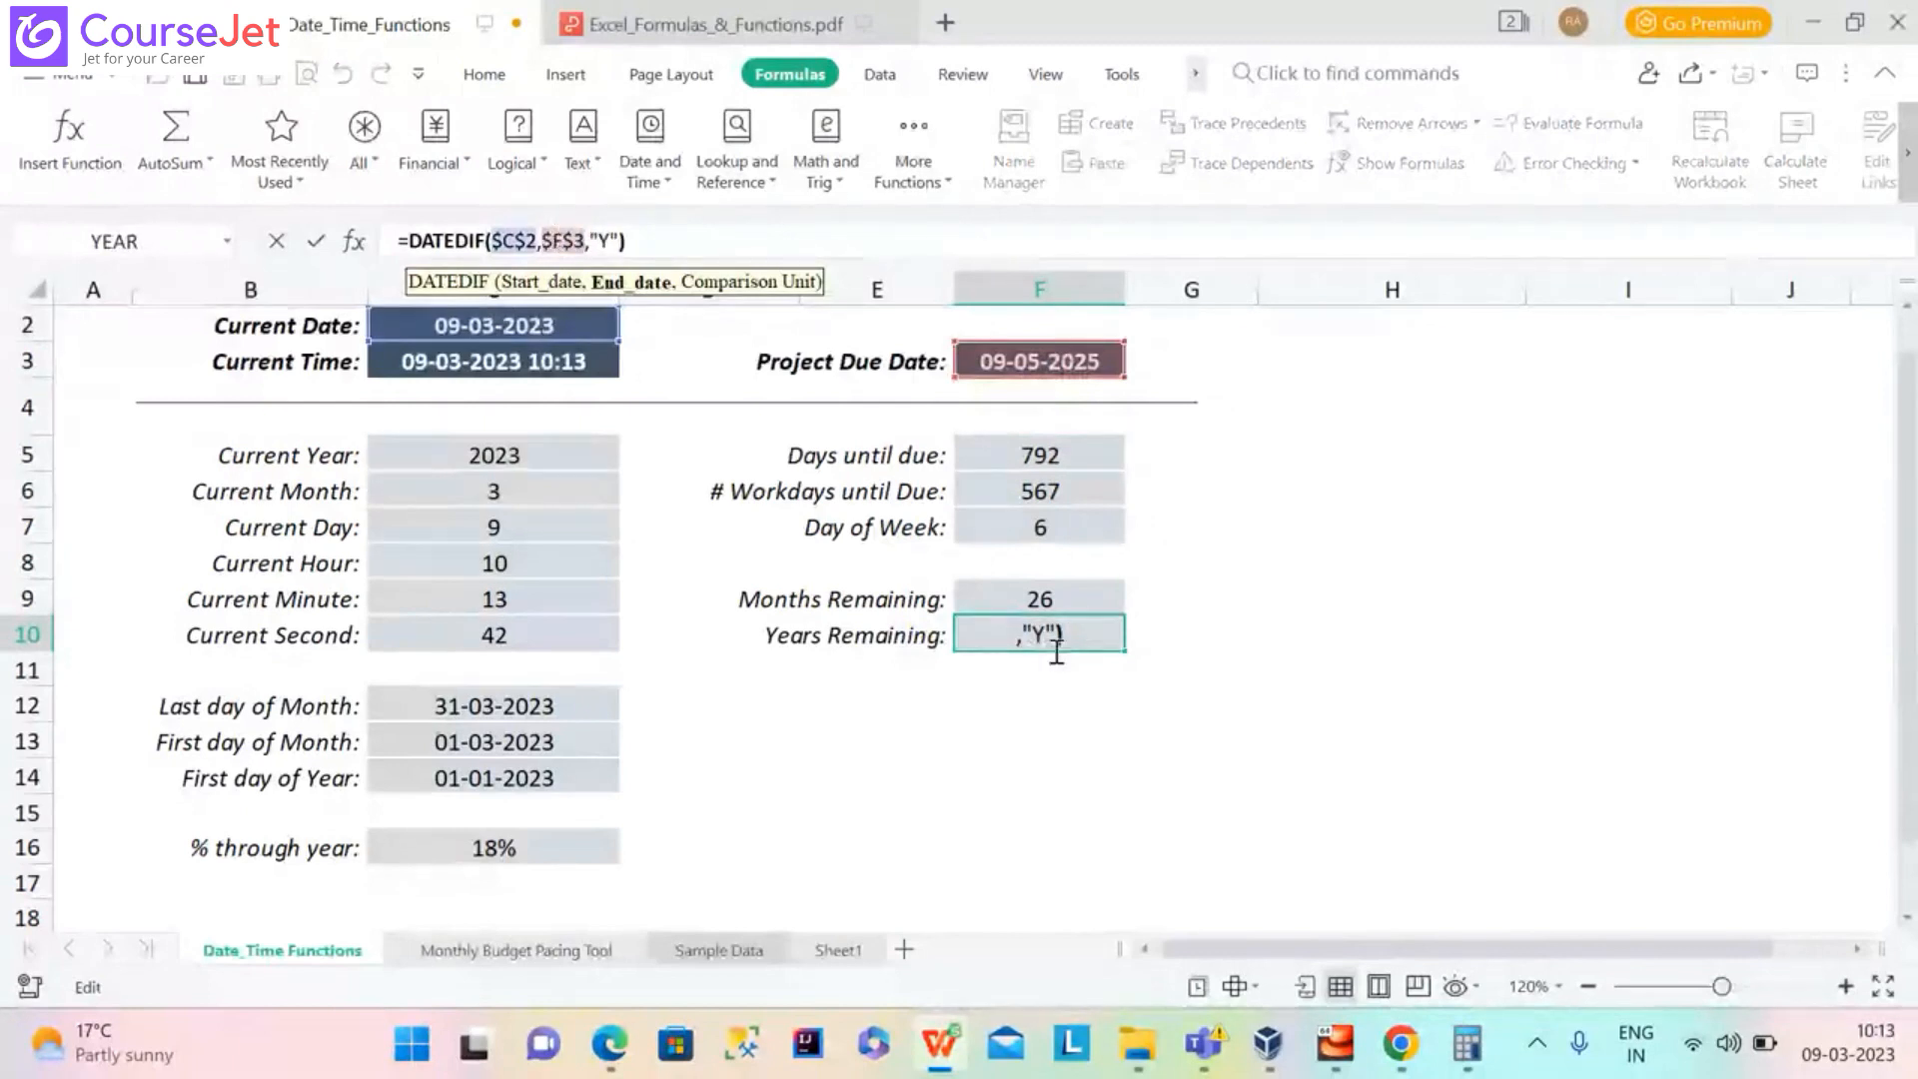
pyautogui.press('Return')
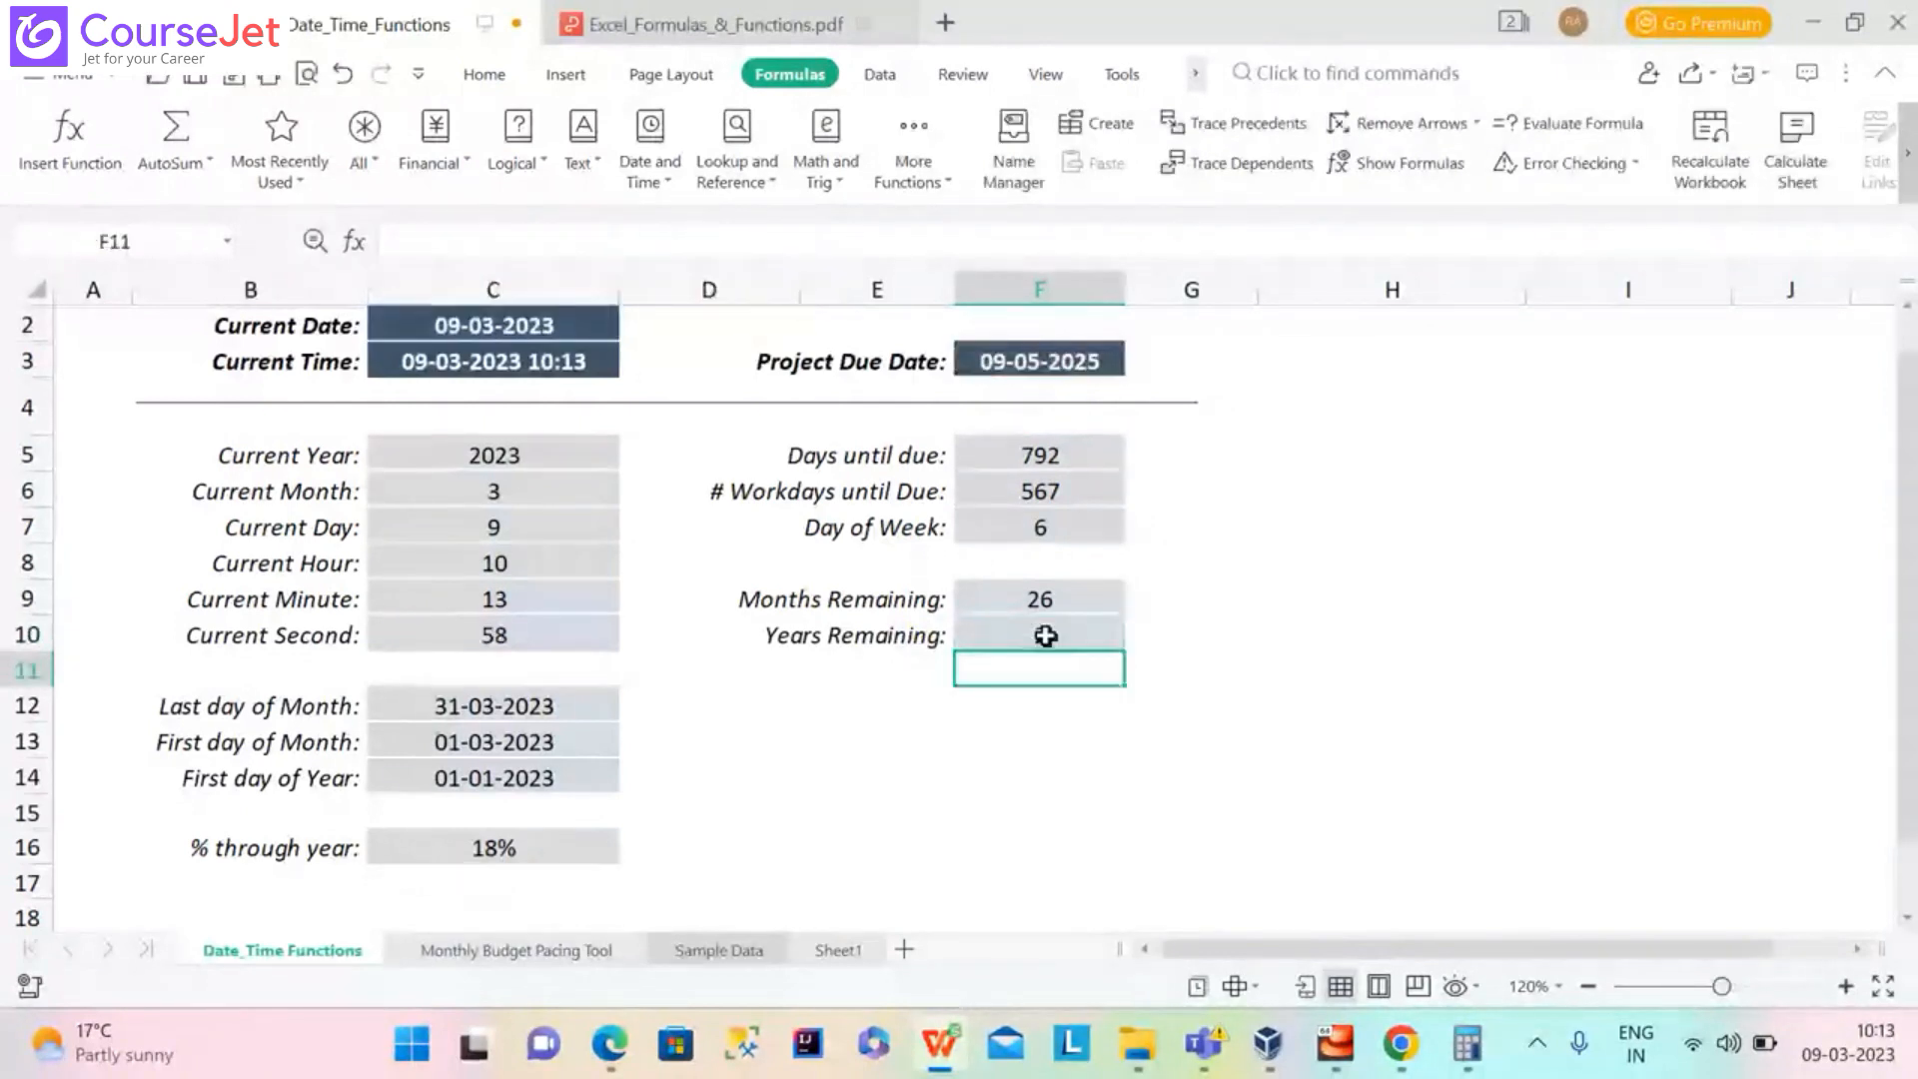
pyautogui.click(1045, 635)
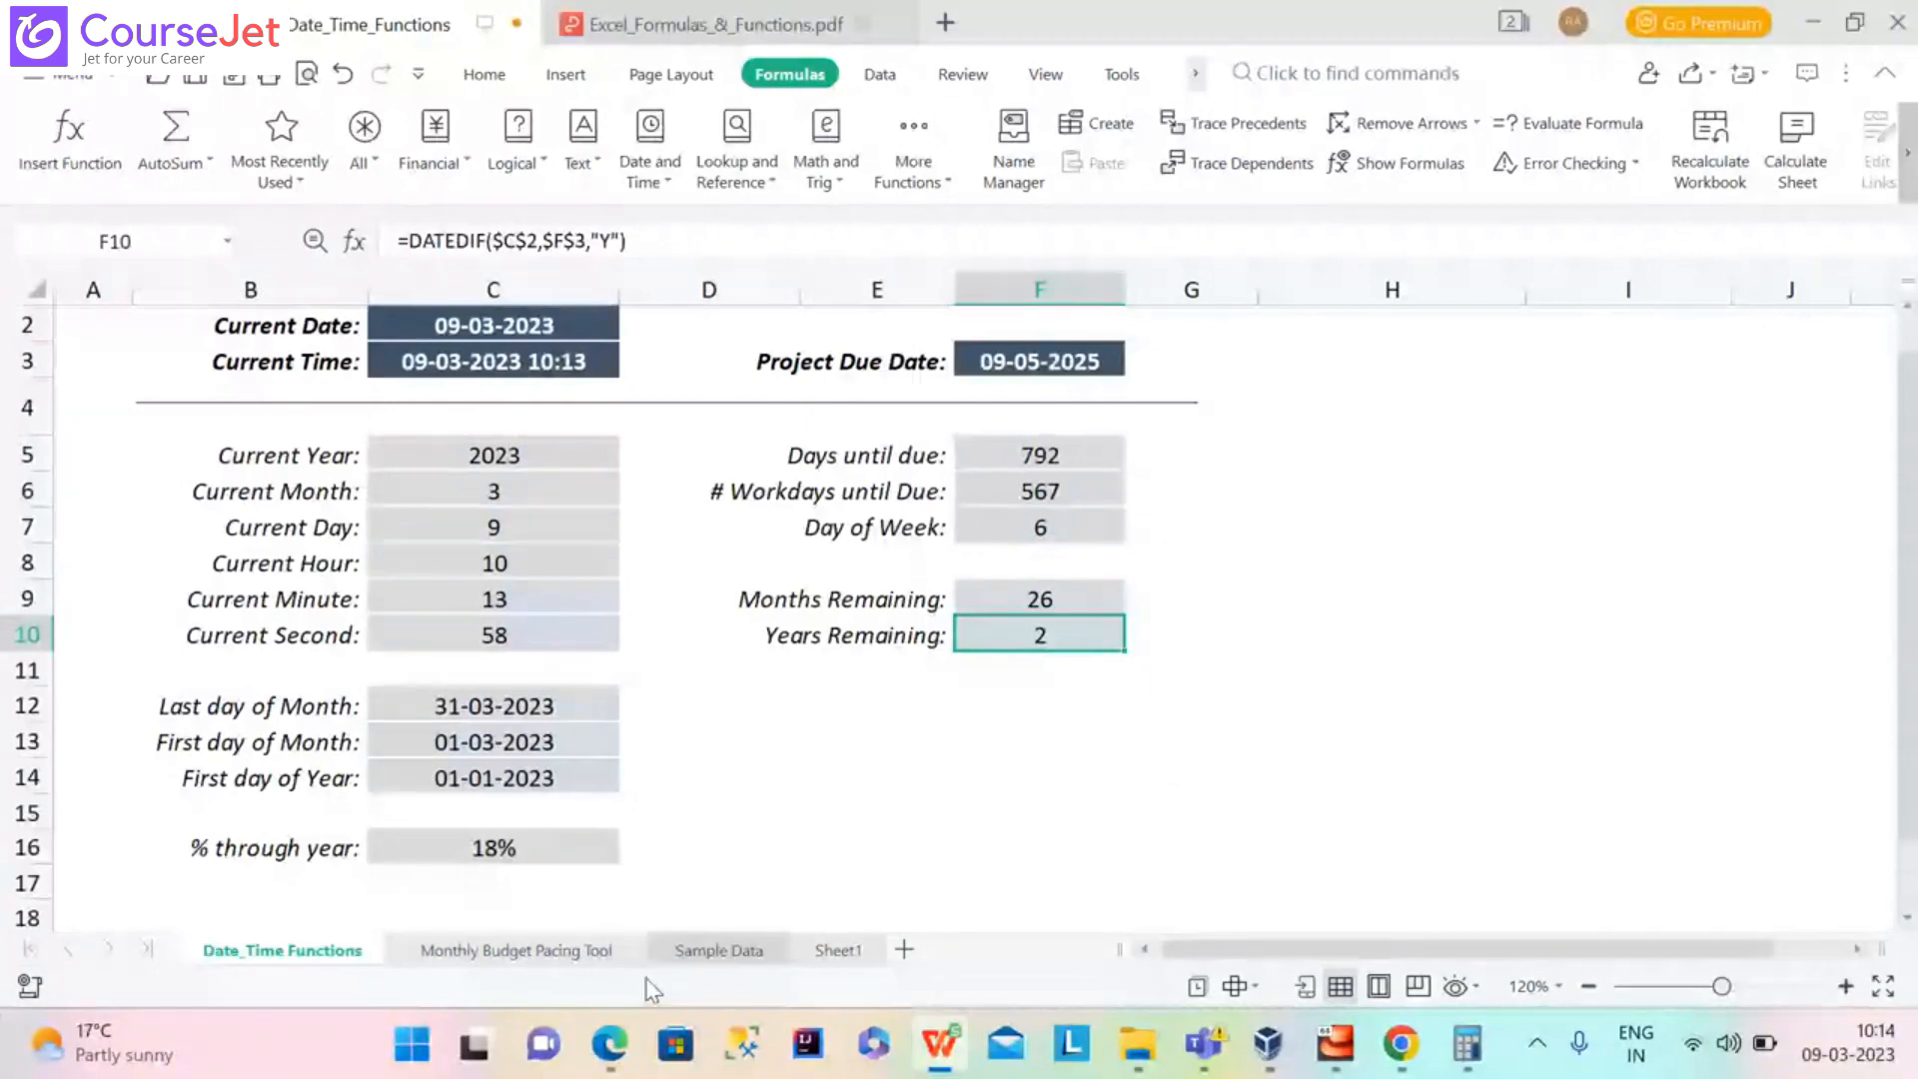
# Review the empty fields on the Monthly Budget Pacing Tool sheet and the date and expense records on Sample Data
pyautogui.click(578, 951)
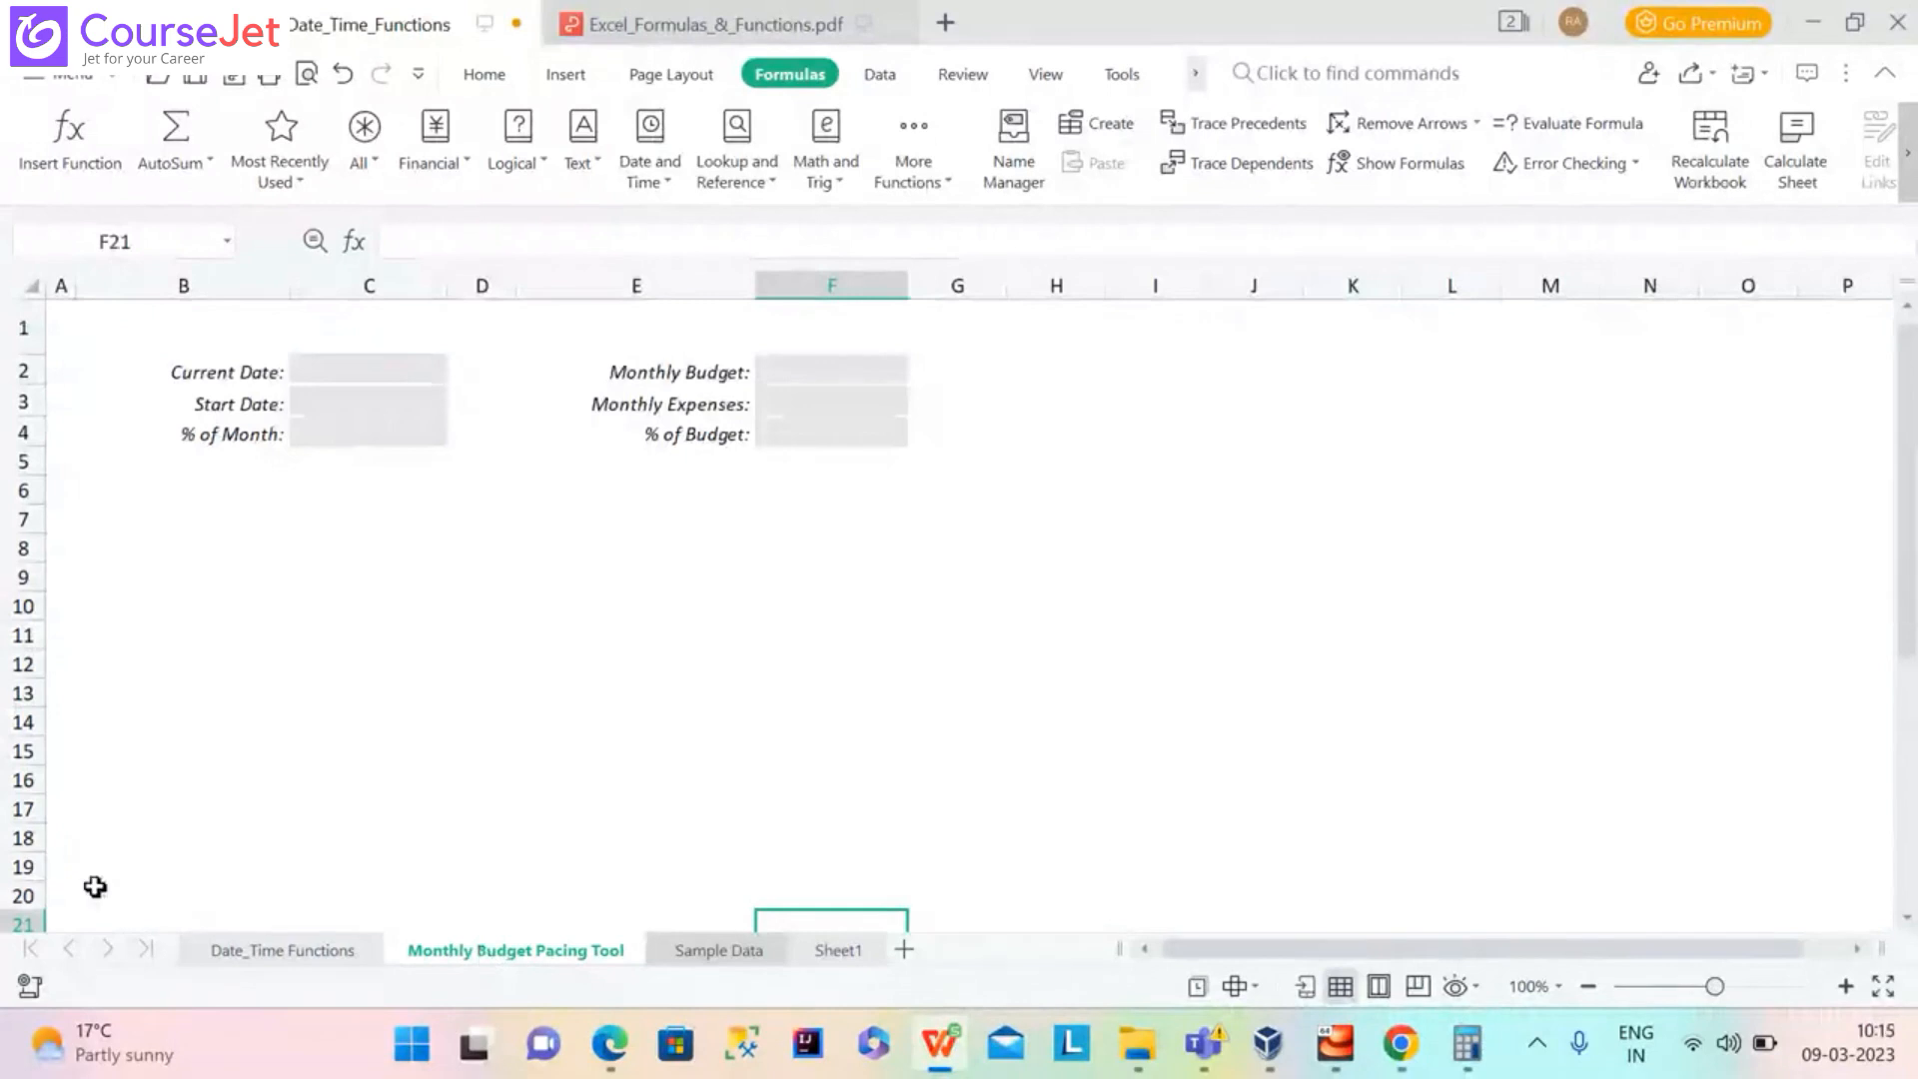
pyautogui.click(335, 391)
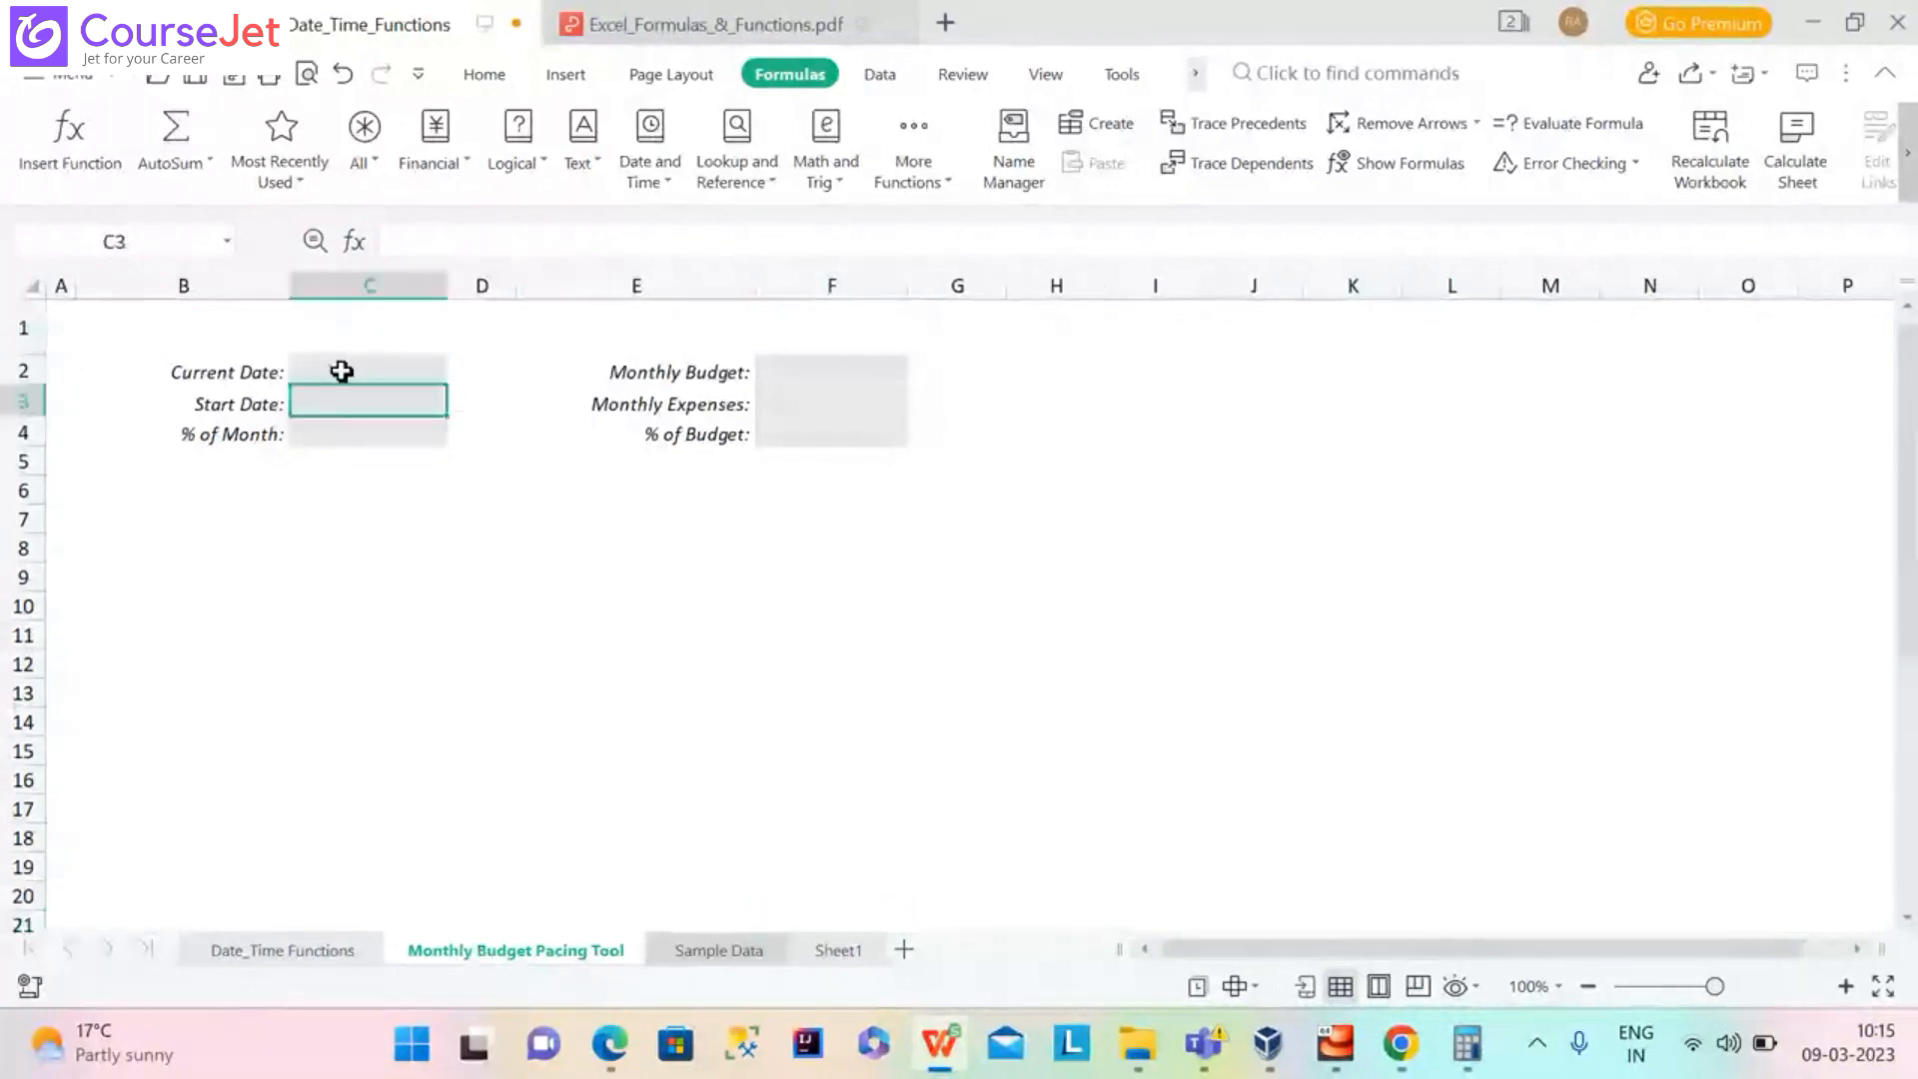
pyautogui.click(341, 372)
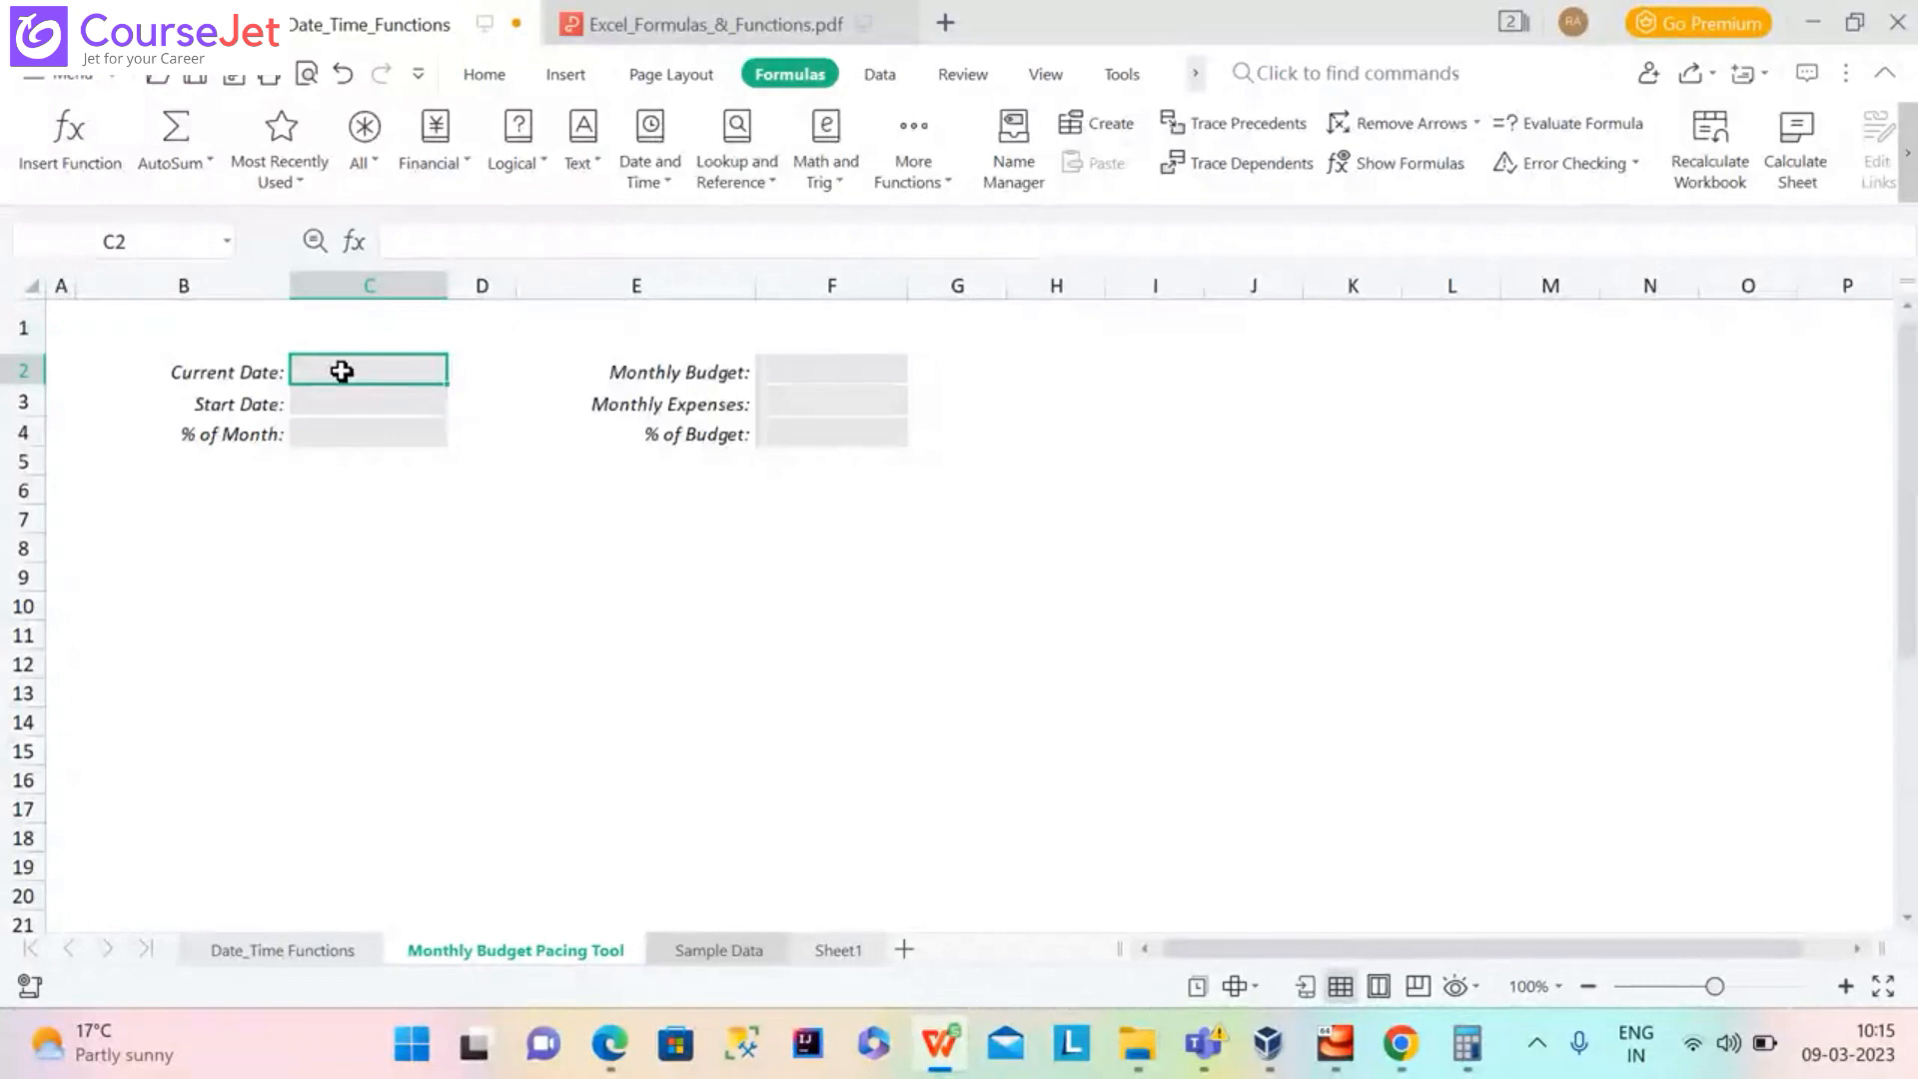
pyautogui.click(688, 952)
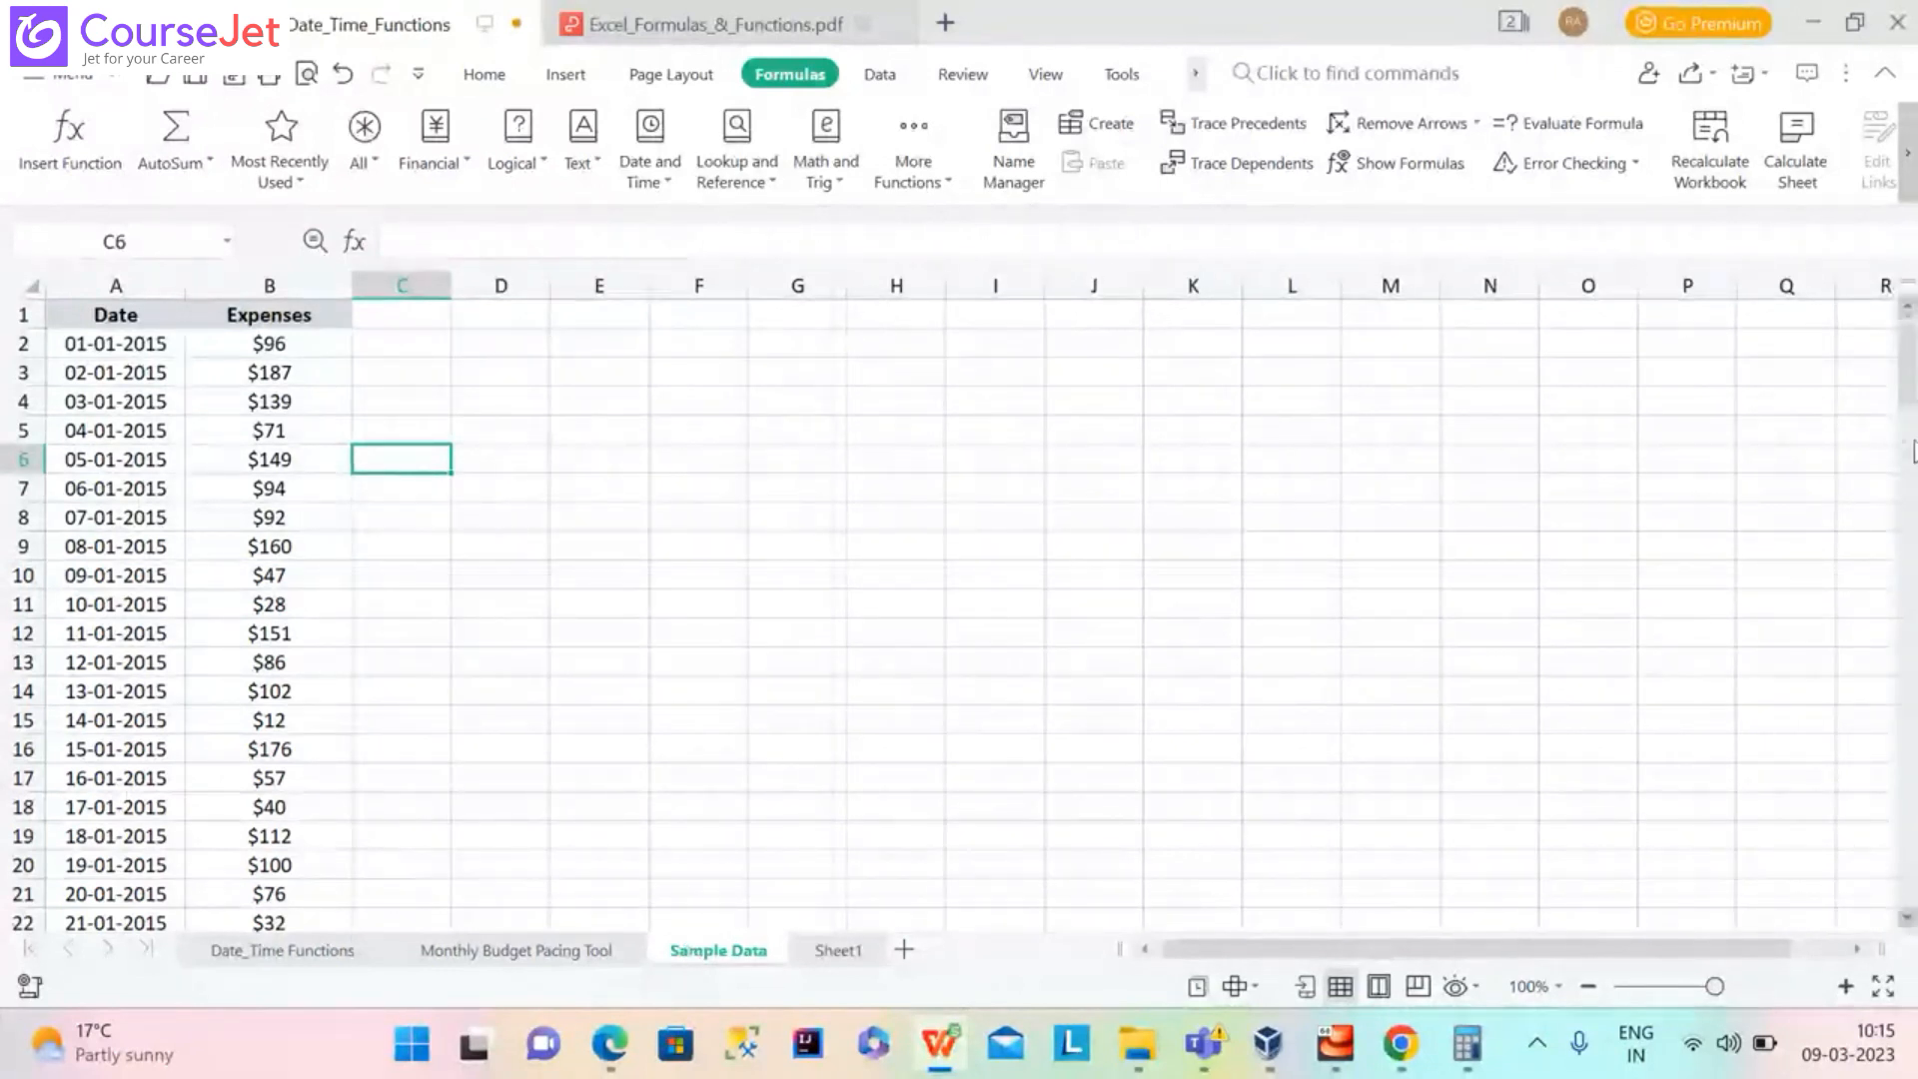
pyautogui.moveTo(1910, 449); pyautogui.dragTo(1870, 890)
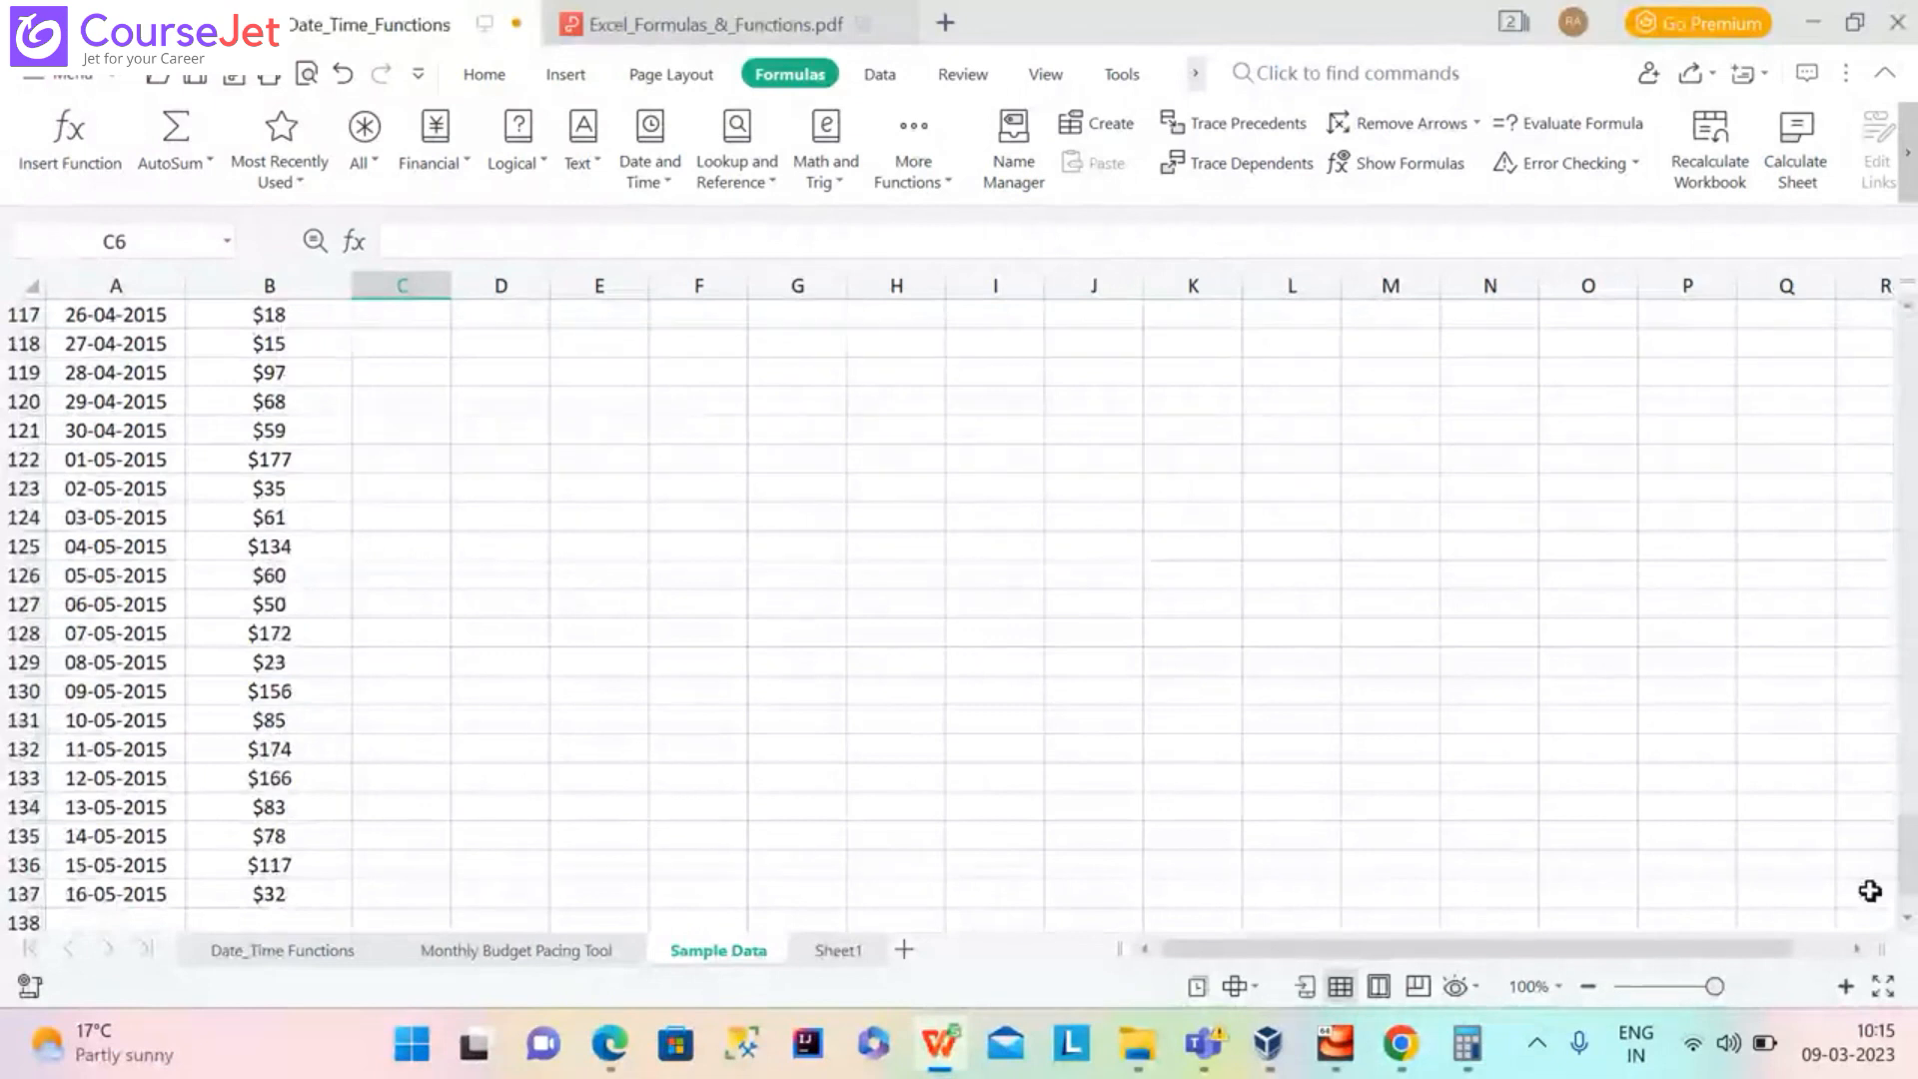
pyautogui.moveTo(1912, 875); pyautogui.dragTo(1912, 352)
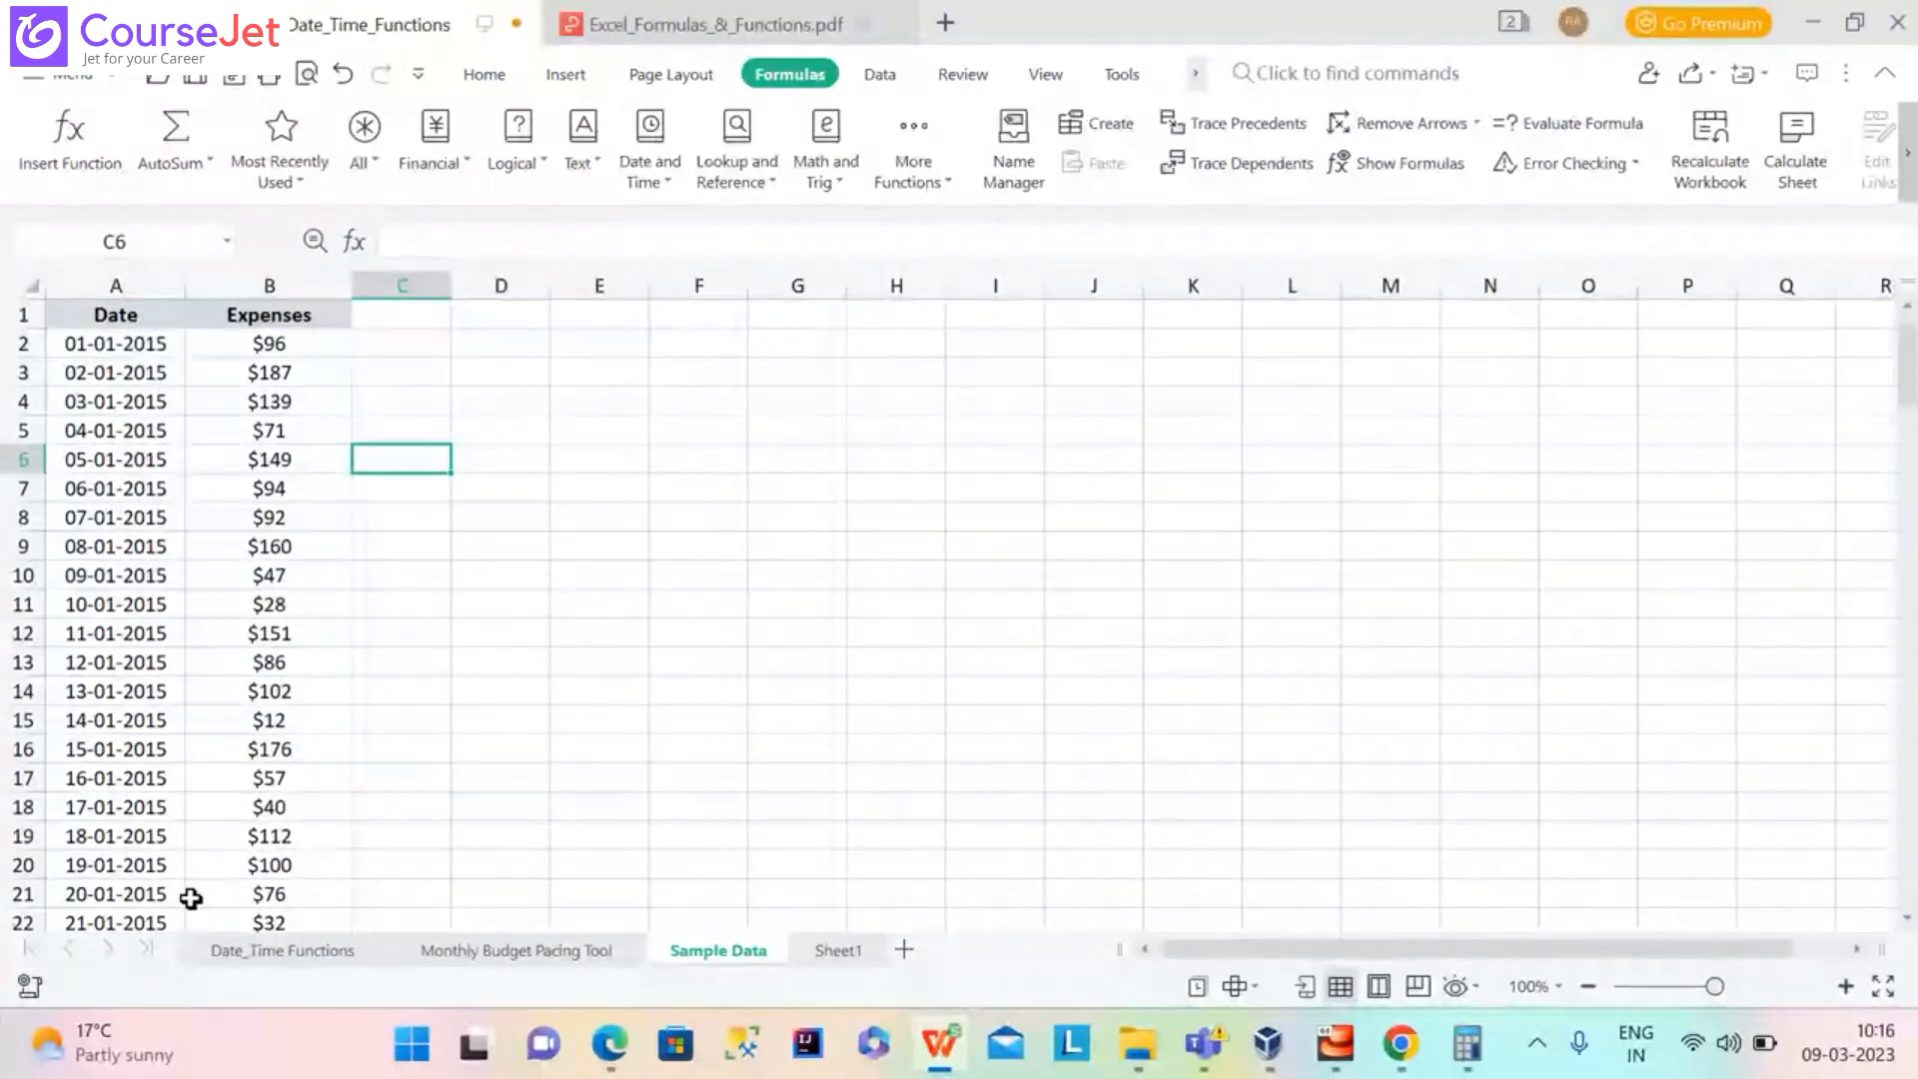
# Enter =MAX('Sample Data'!A:A) in C2 of the Monthly Budget Pacing Tool sheet as the current date and reopen Sample Data
pyautogui.click(516, 951)
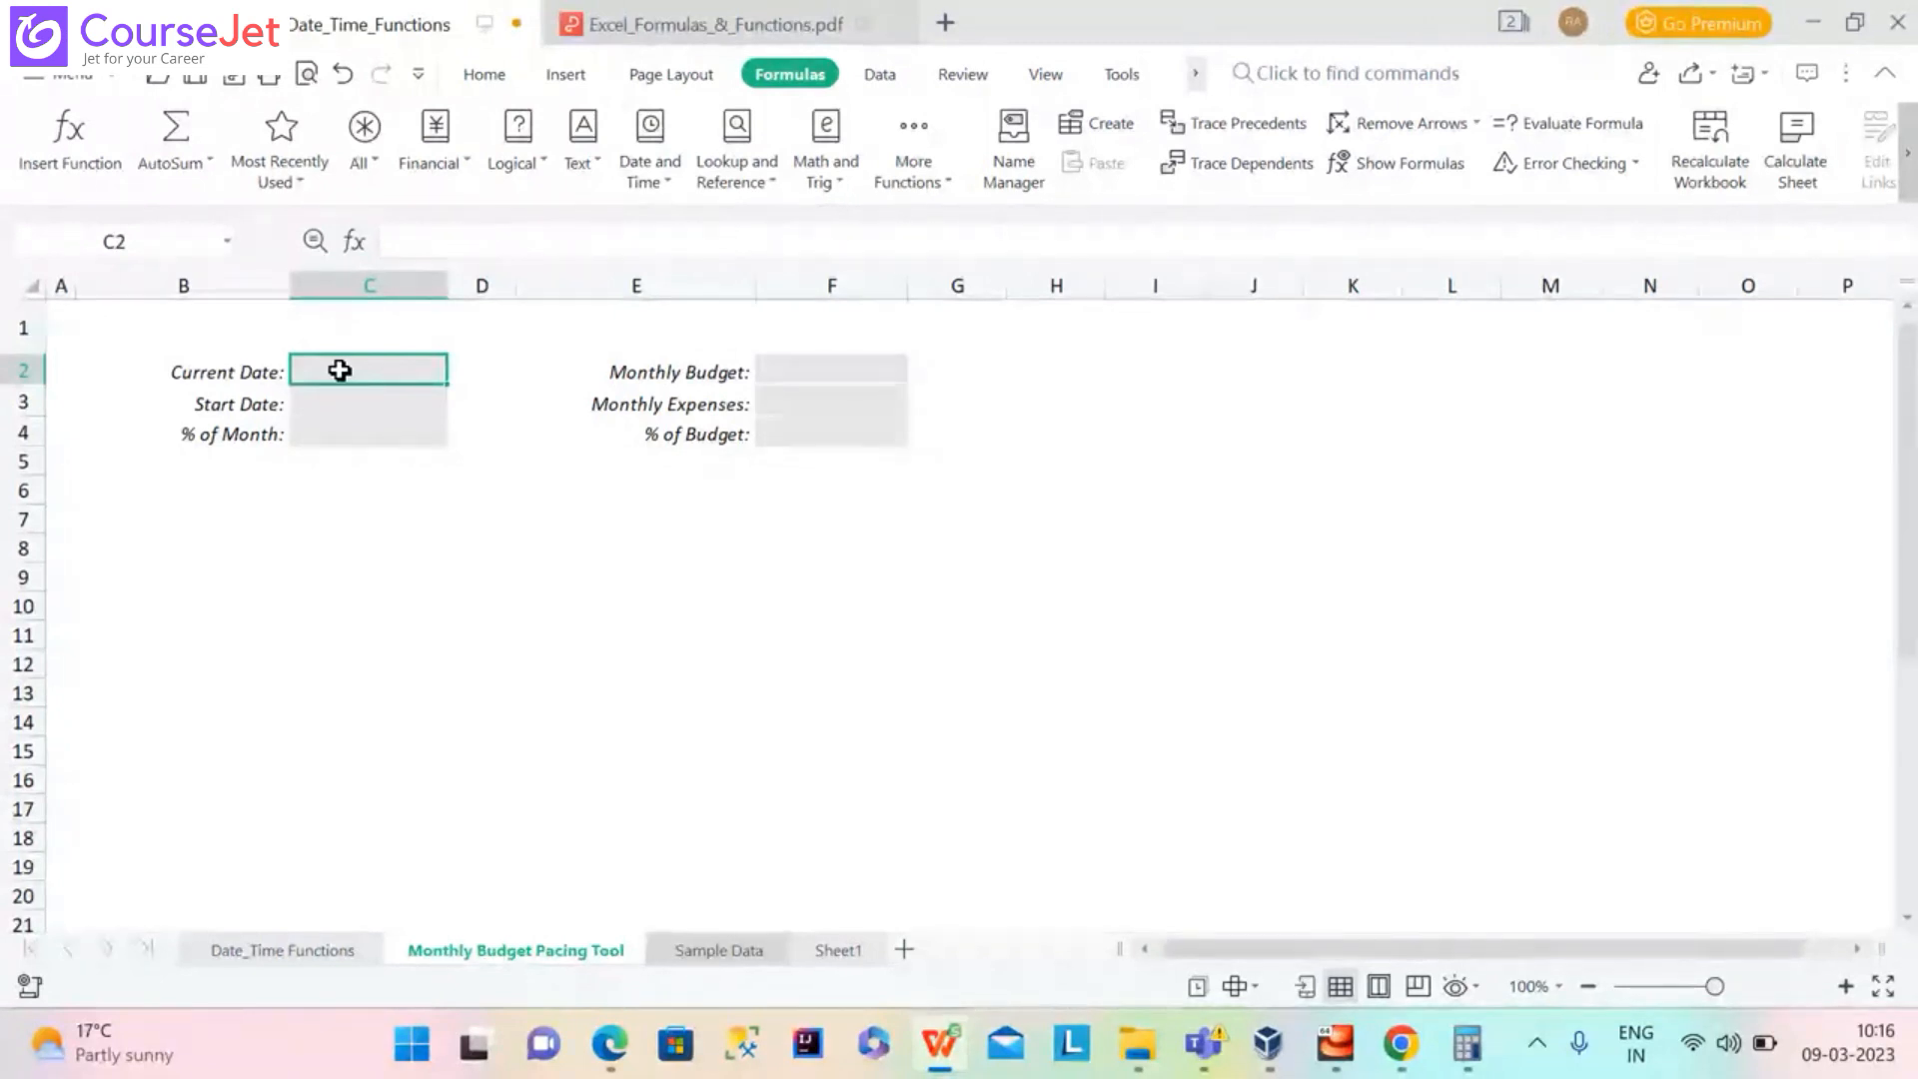
pyautogui.write('=MAX')
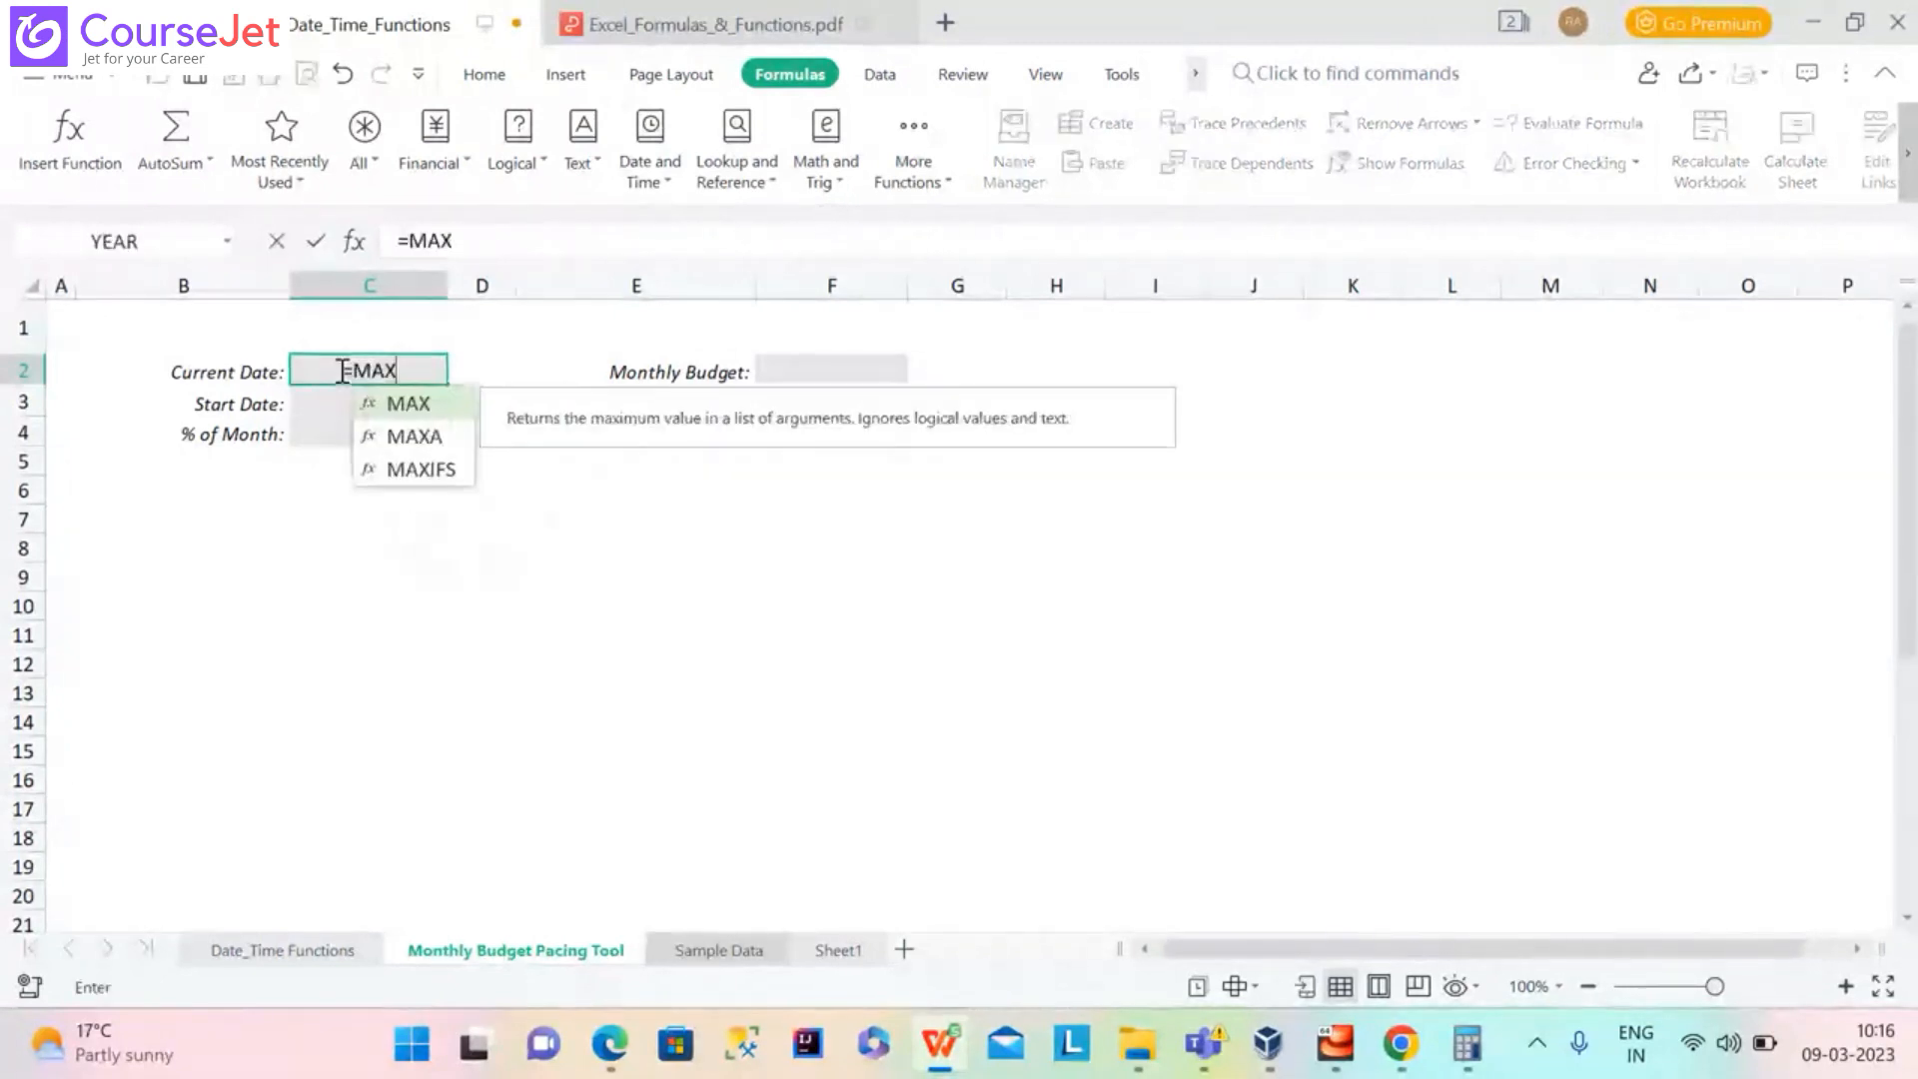
pyautogui.doubleClick(399, 405)
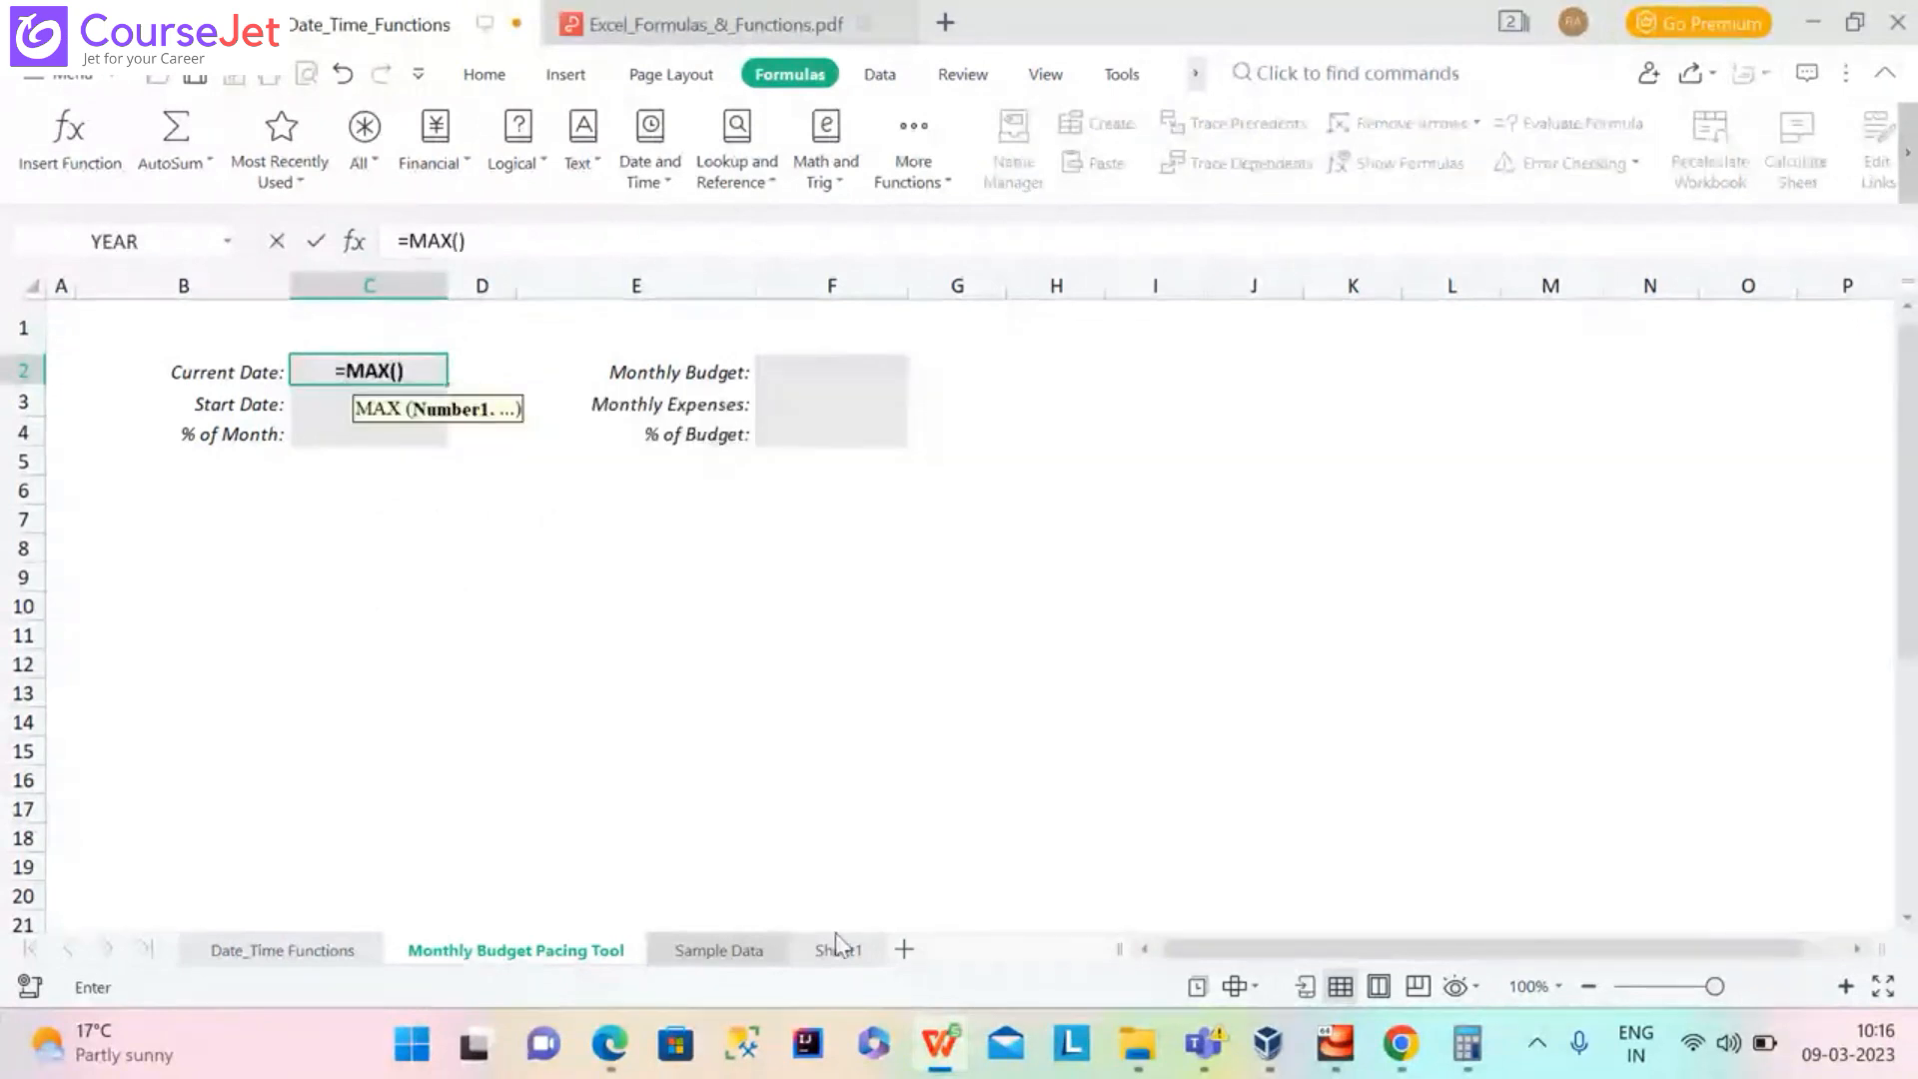
pyautogui.click(744, 954)
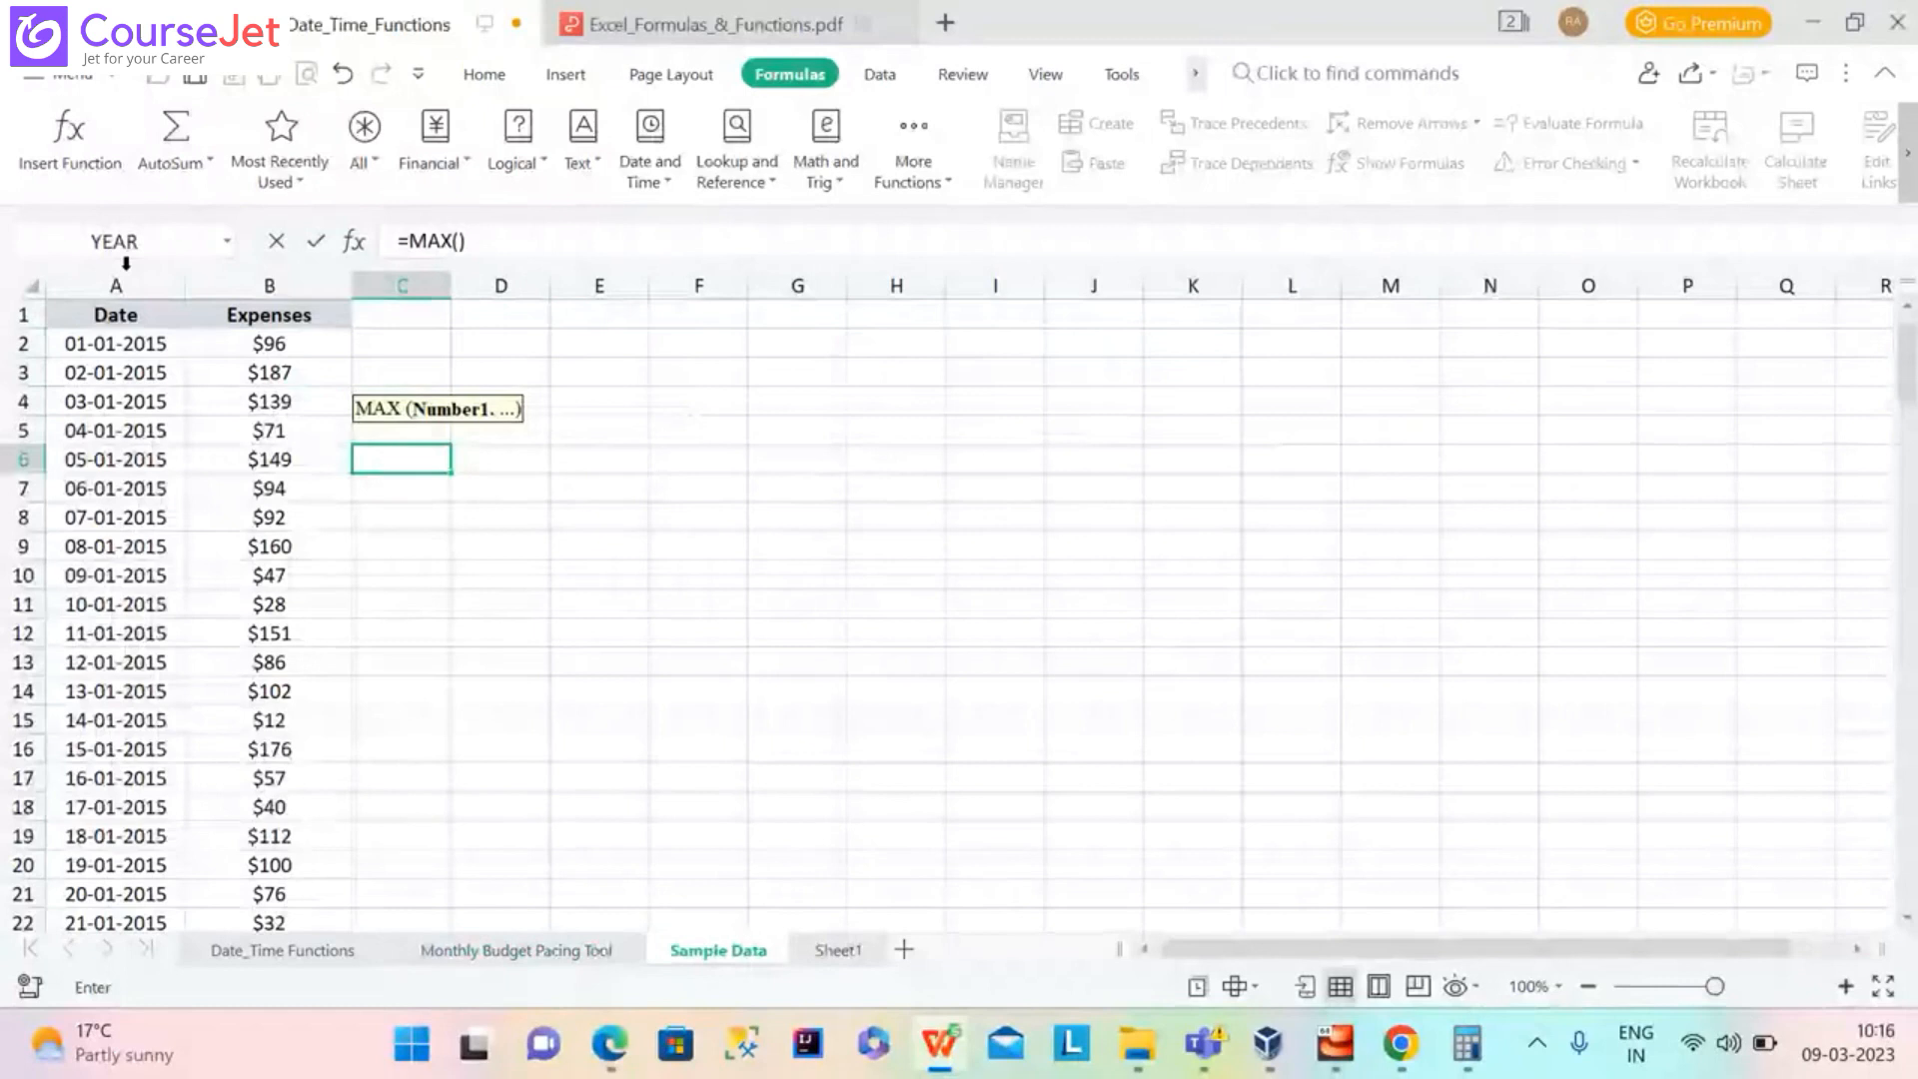
pyautogui.click(116, 286)
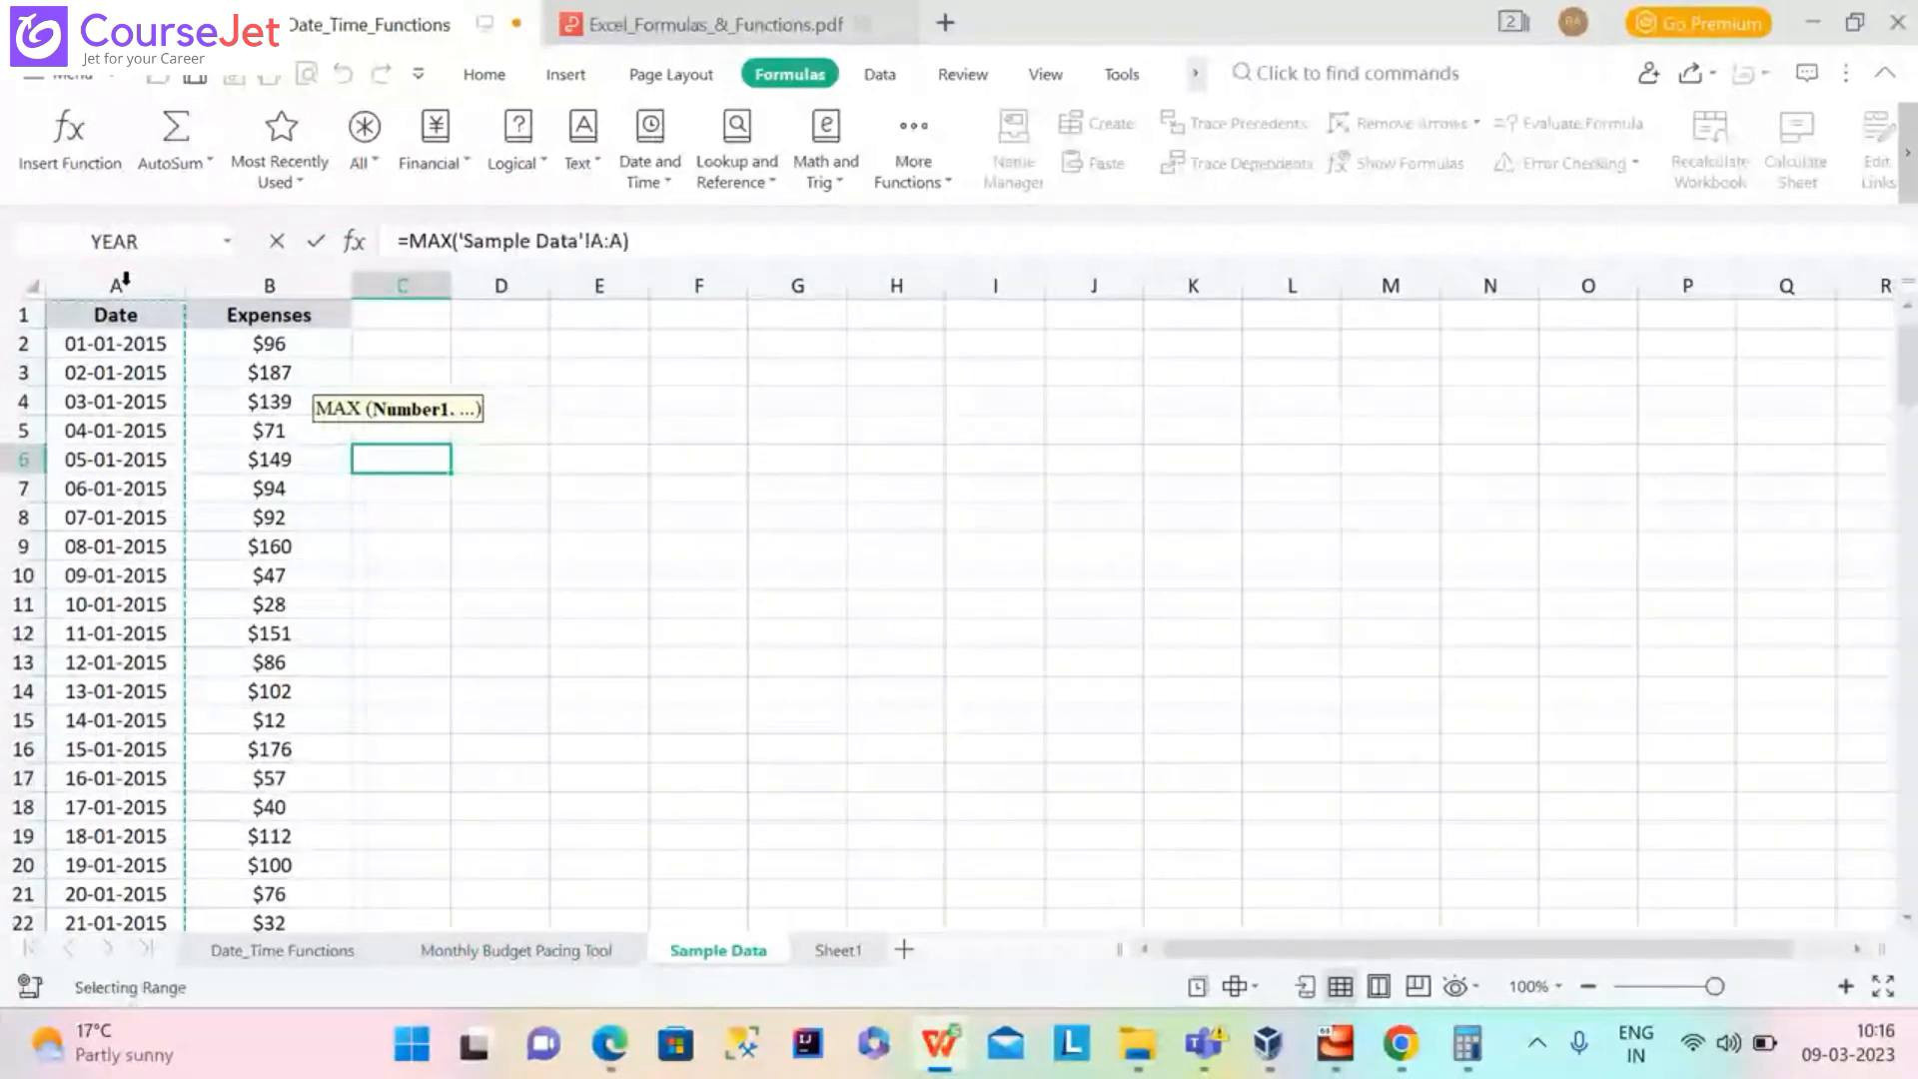
pyautogui.press('Escape')
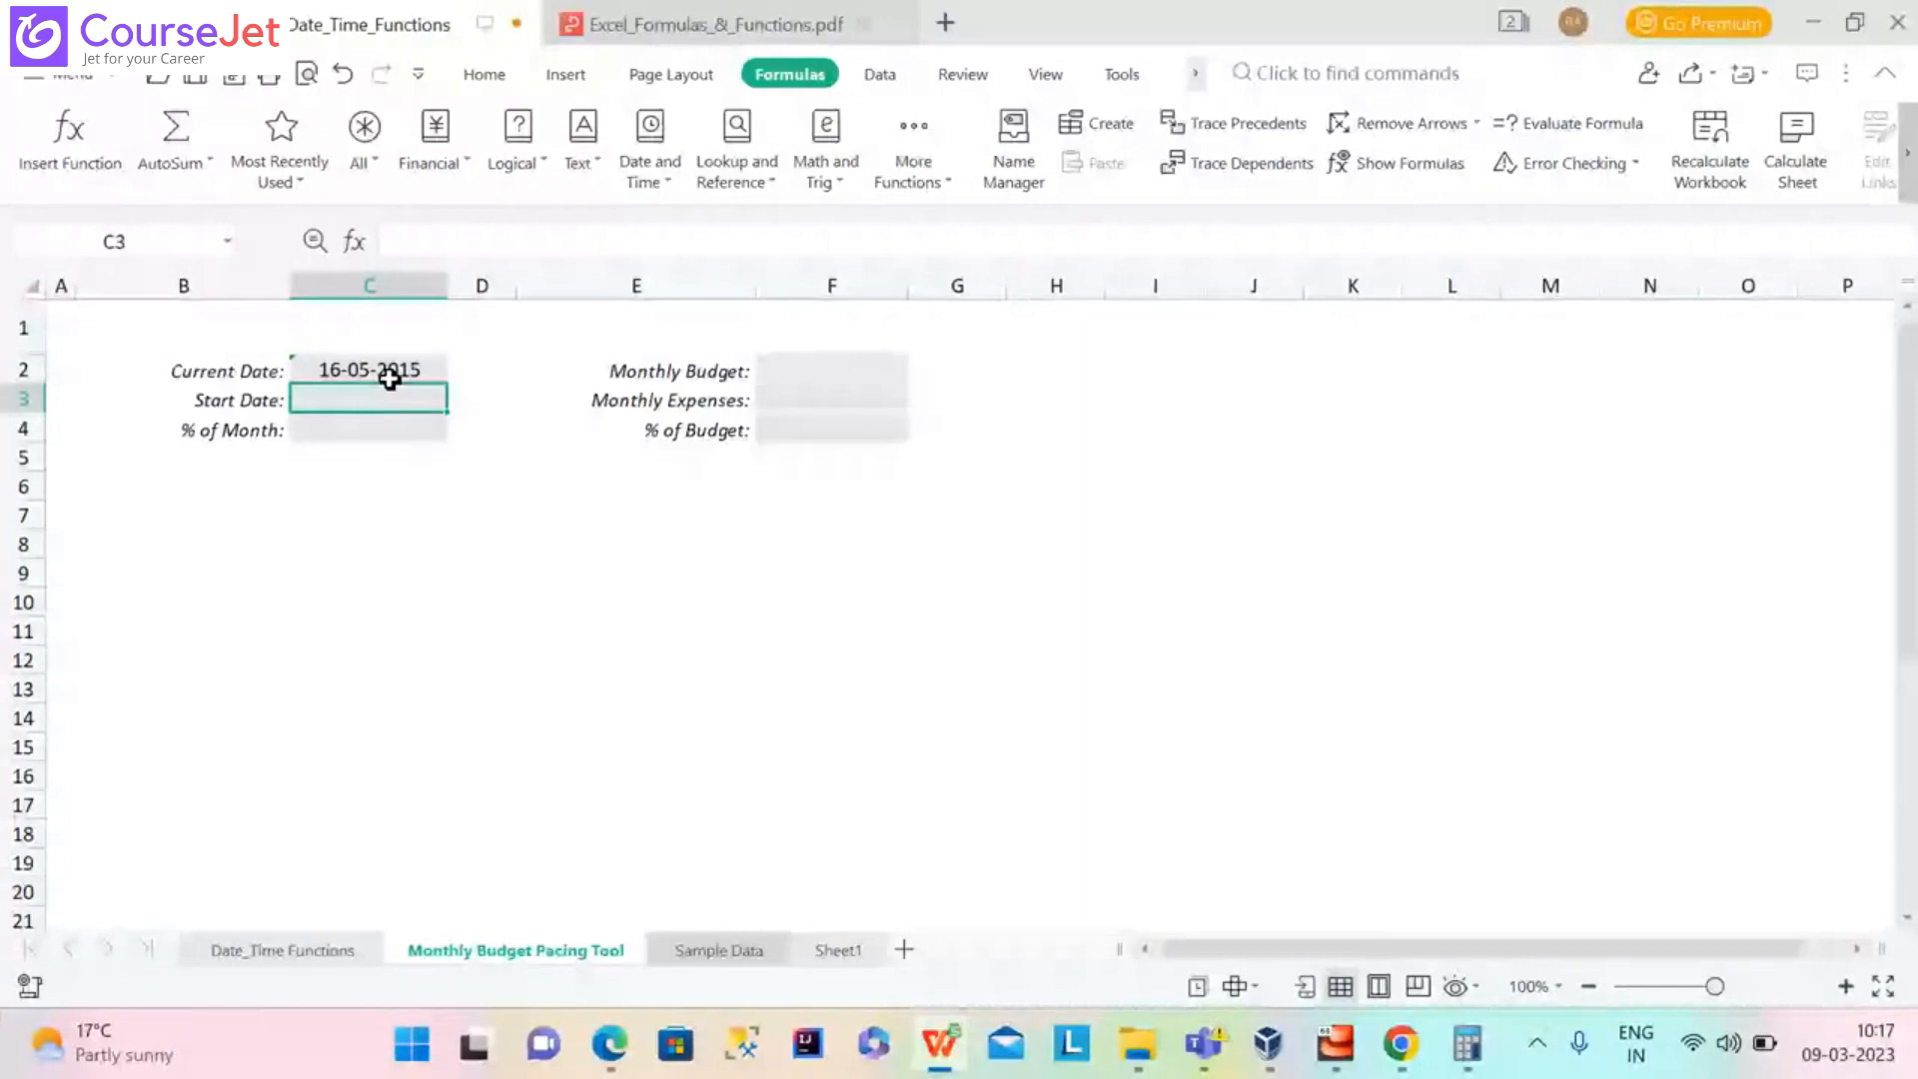
pyautogui.click(716, 951)
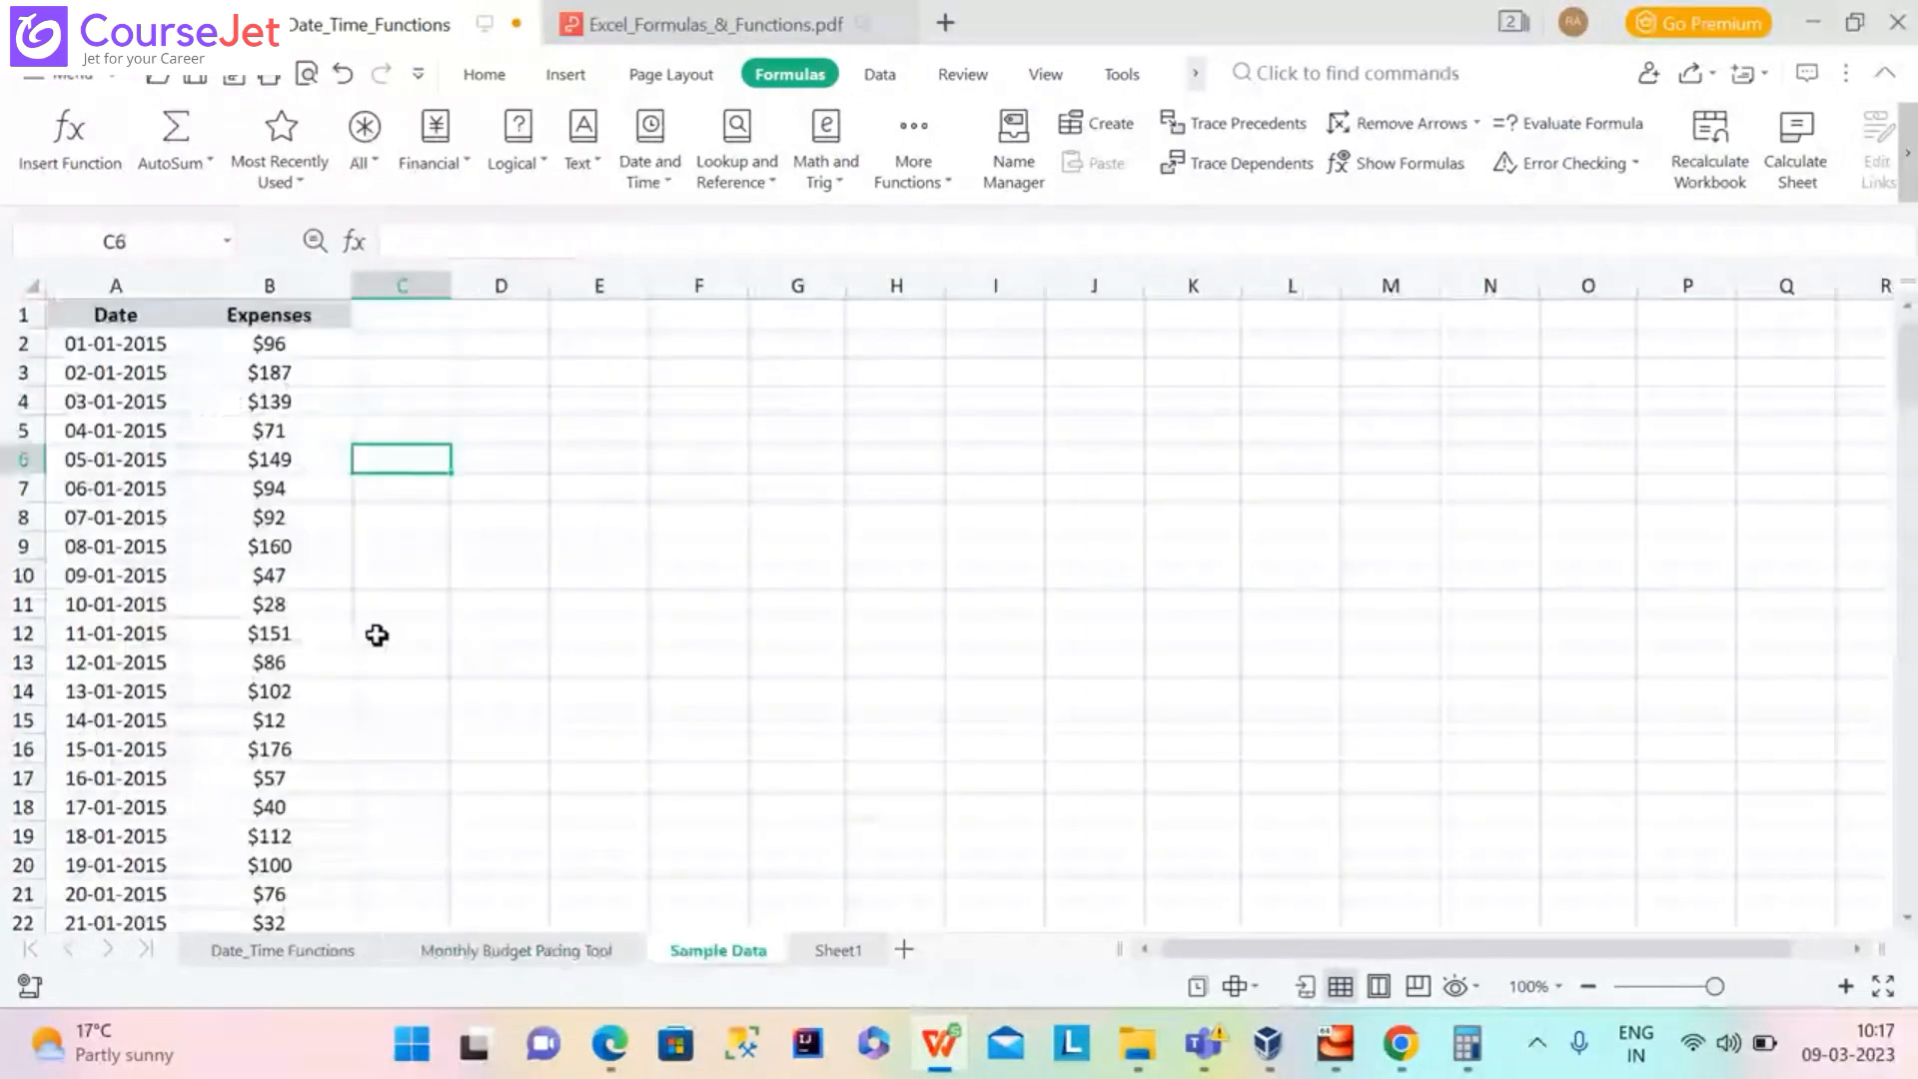
# Start an EOMONTH formula in the start date cell C3 of the Monthly Budget Pacing Tool sheet
pyautogui.click(458, 959)
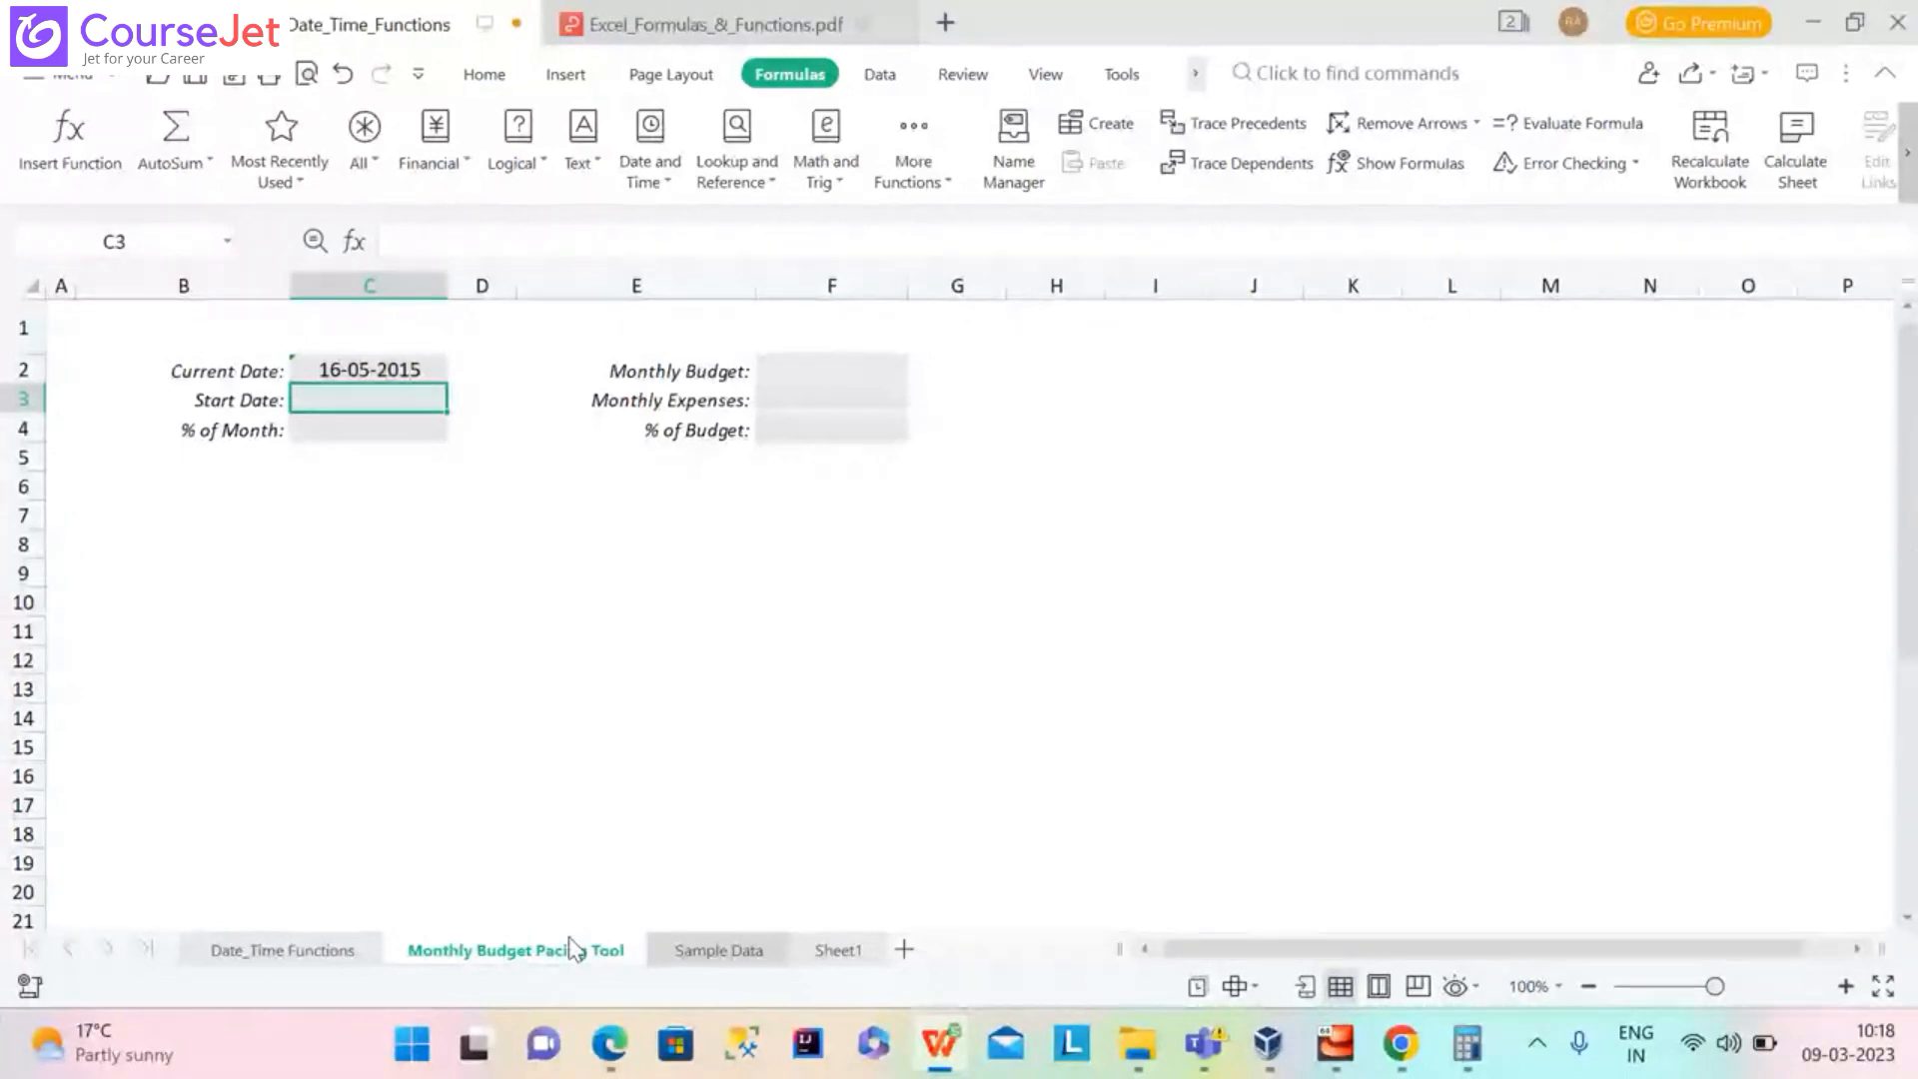
pyautogui.write('EOMIO')
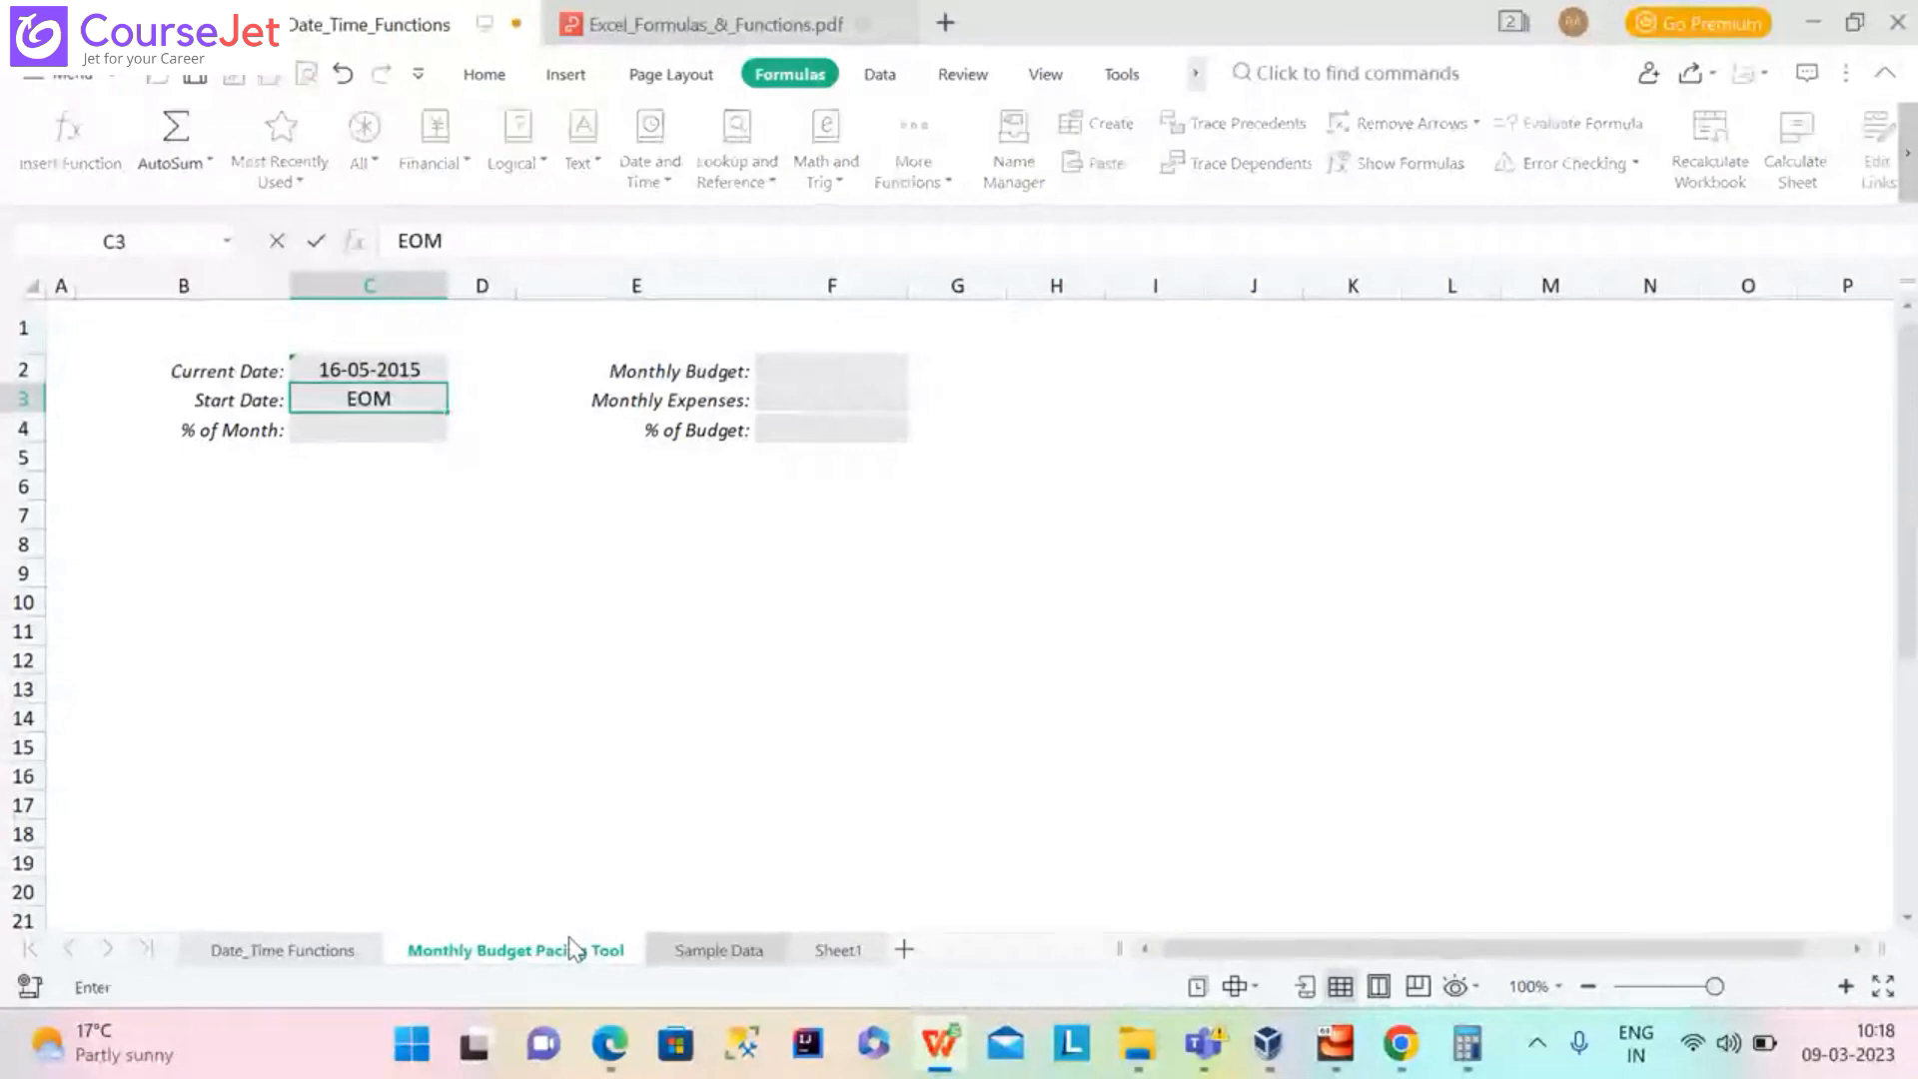
pyautogui.press('BackSpace')
pyautogui.press('BackSpace')
pyautogui.write('ONT')
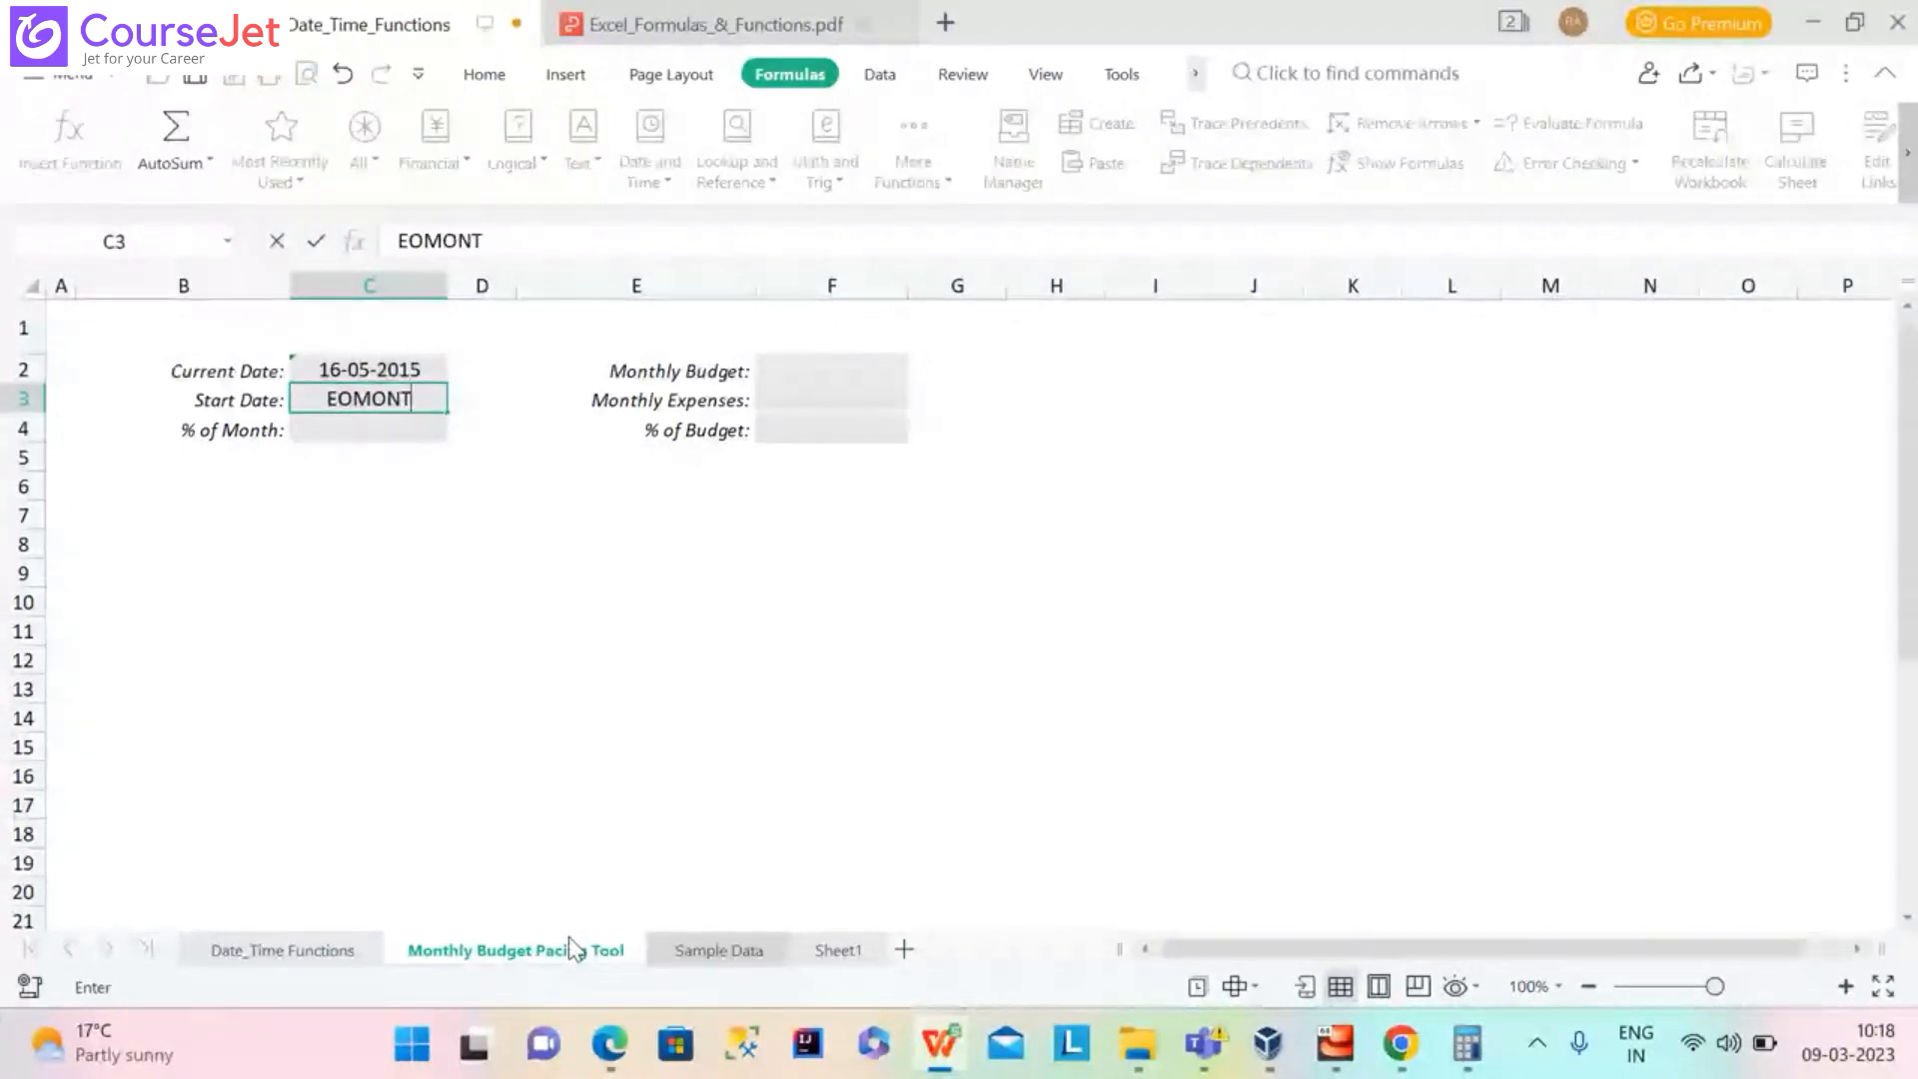
pyautogui.write('H')
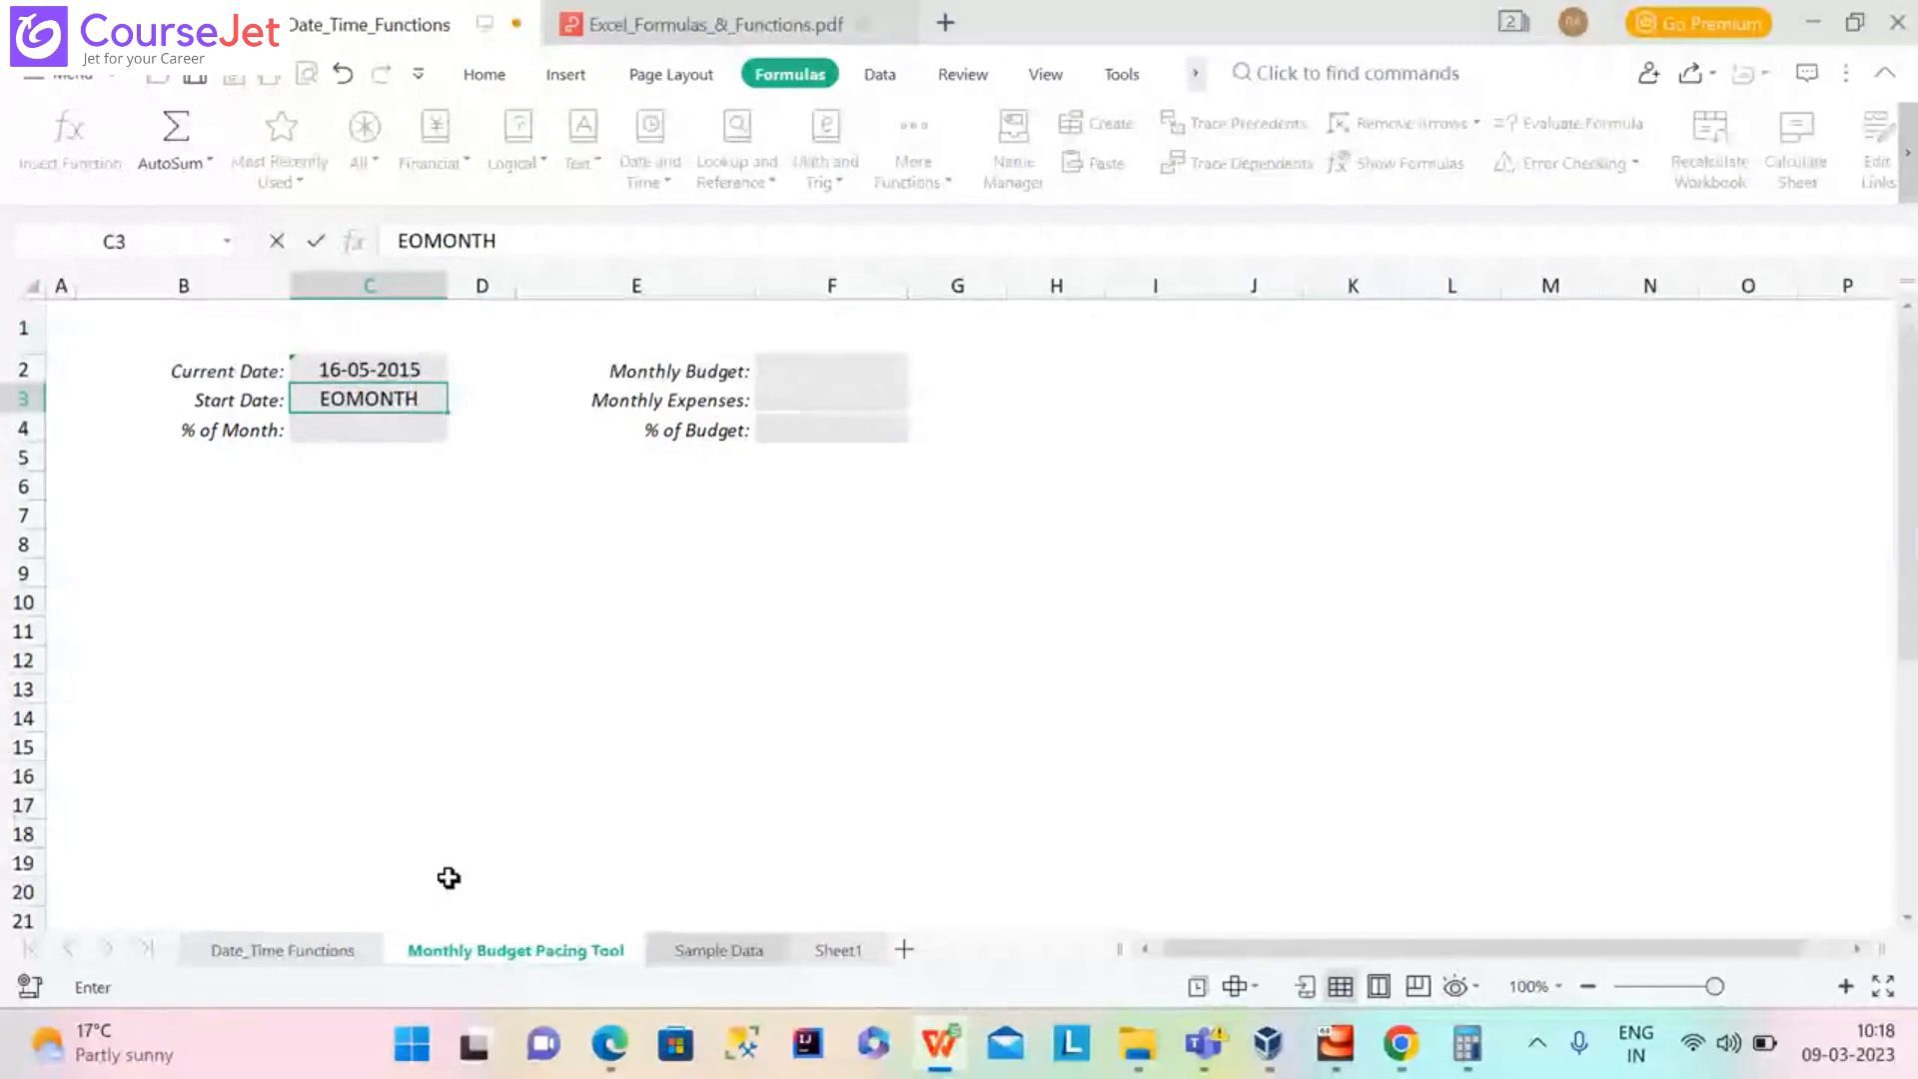
pyautogui.click(325, 402)
pyautogui.write('=')
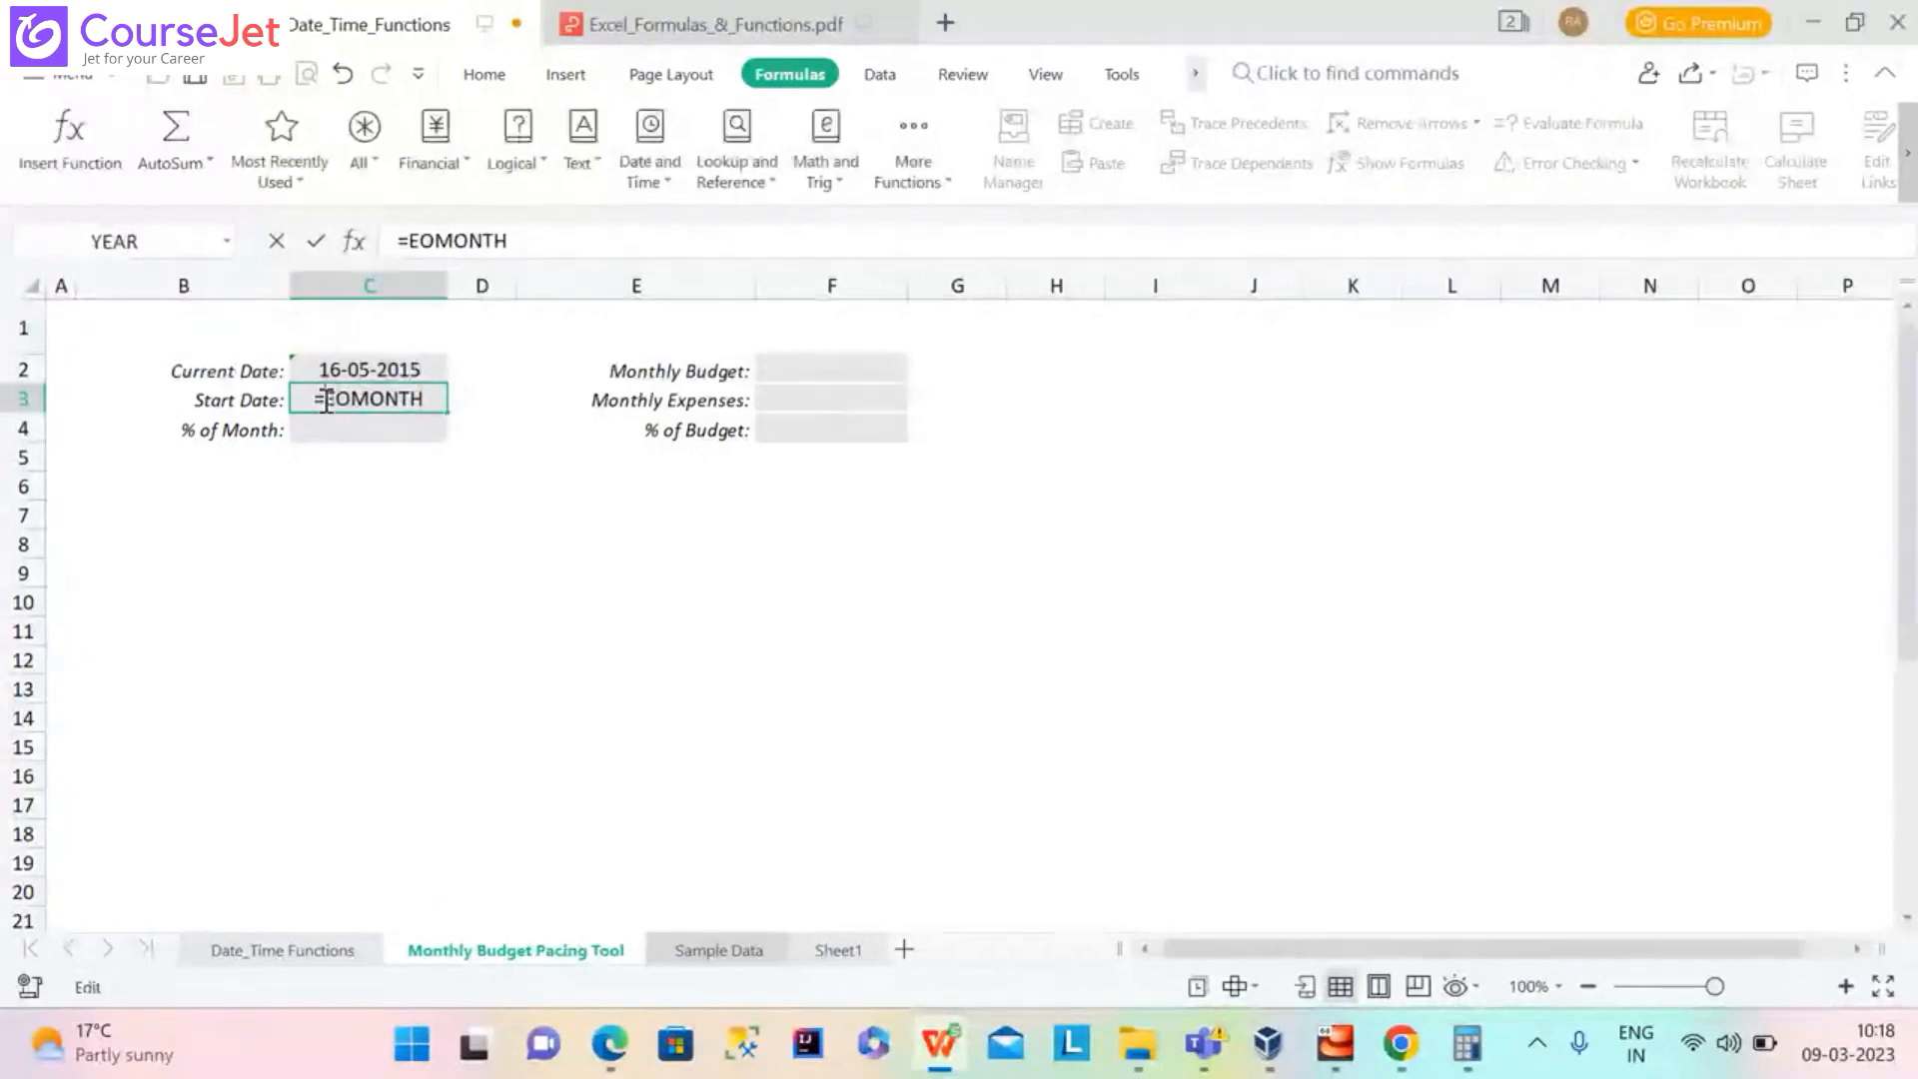
pyautogui.click(427, 401)
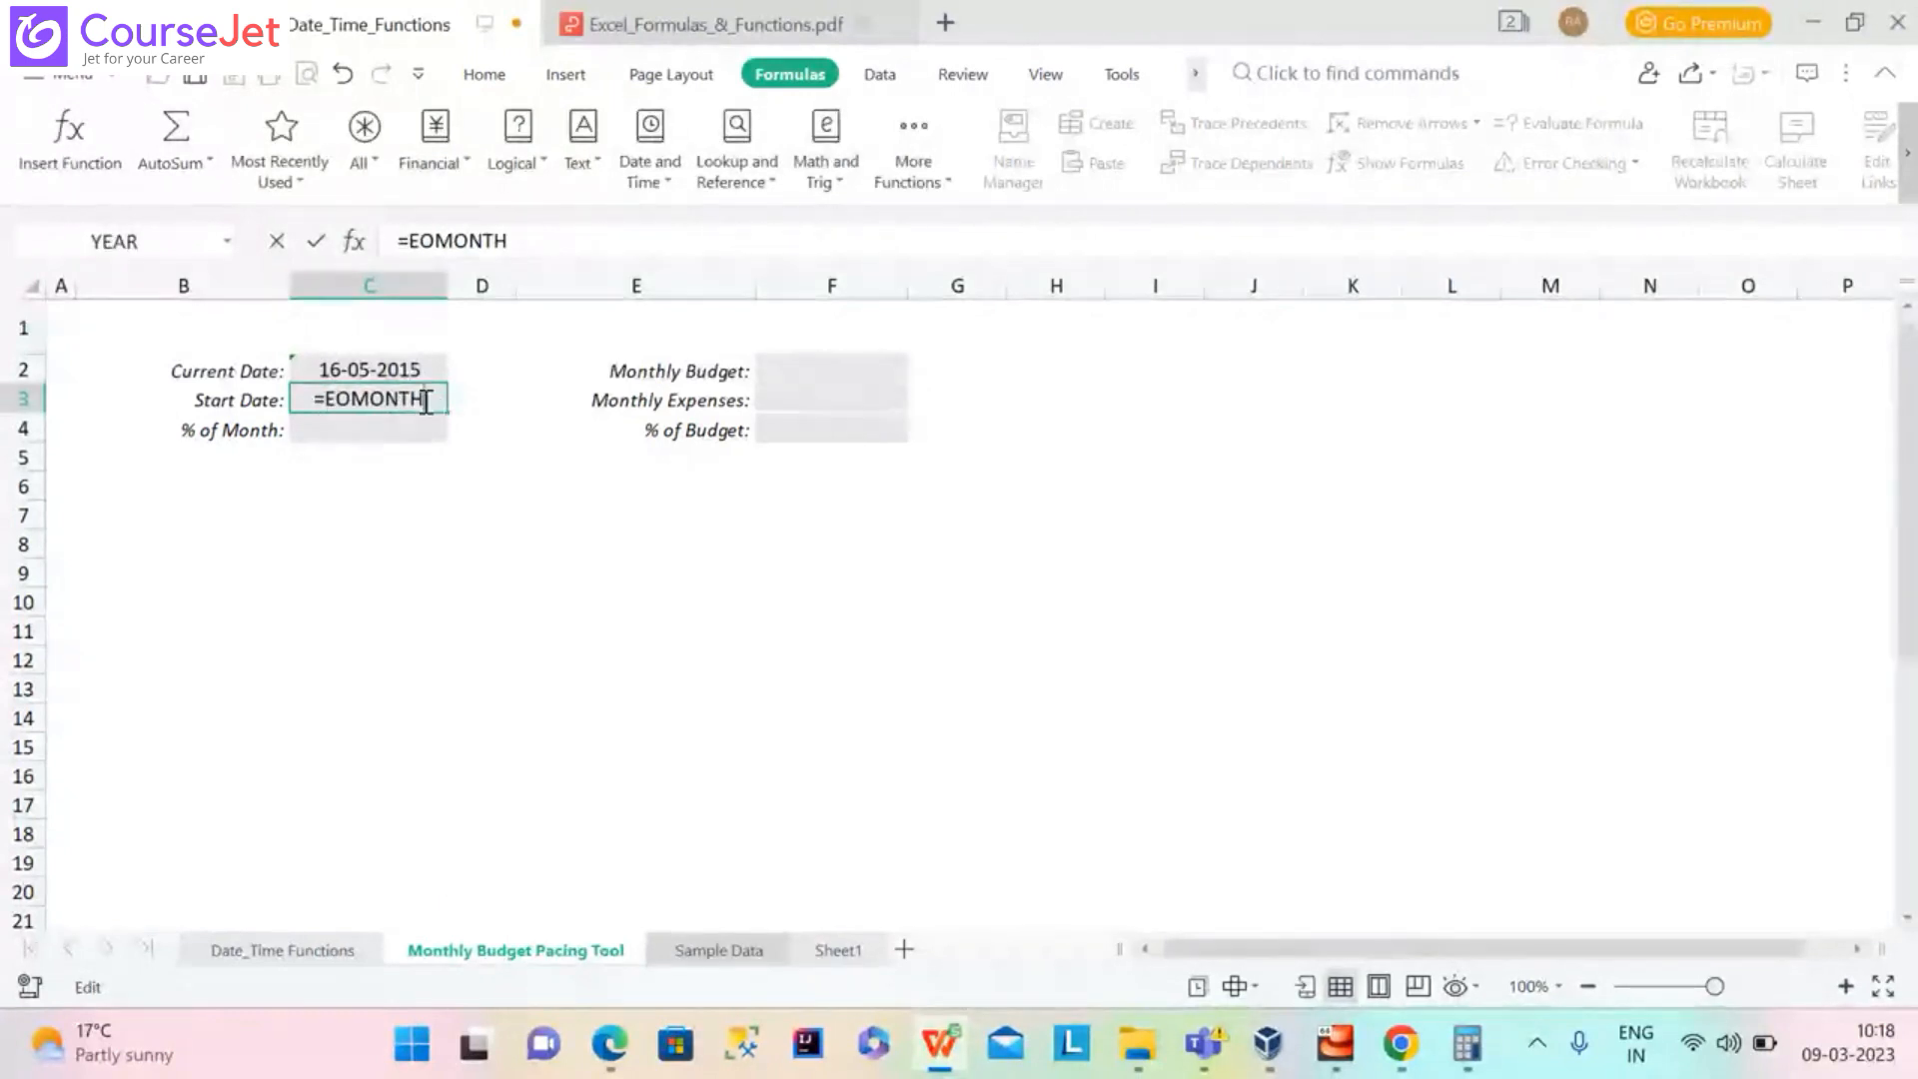
pyautogui.press('BackSpace')
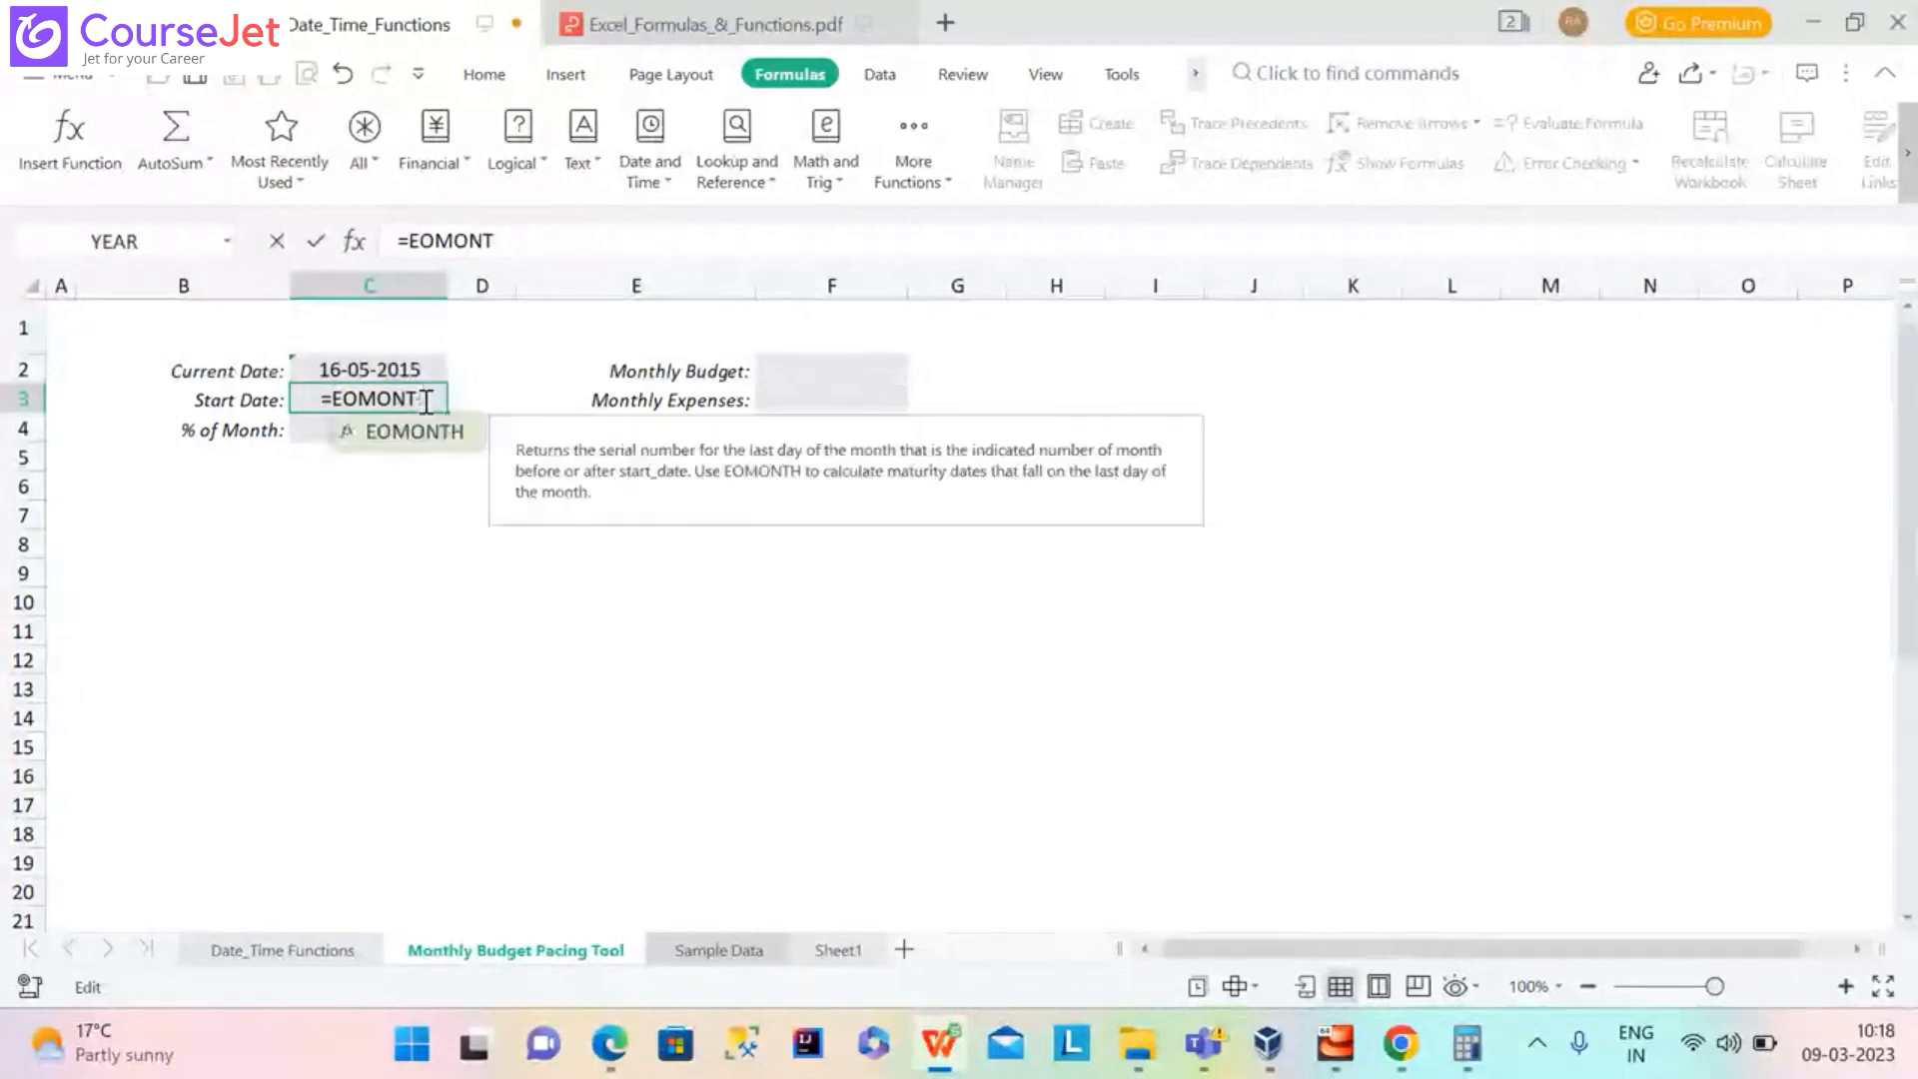
pyautogui.doubleClick(414, 434)
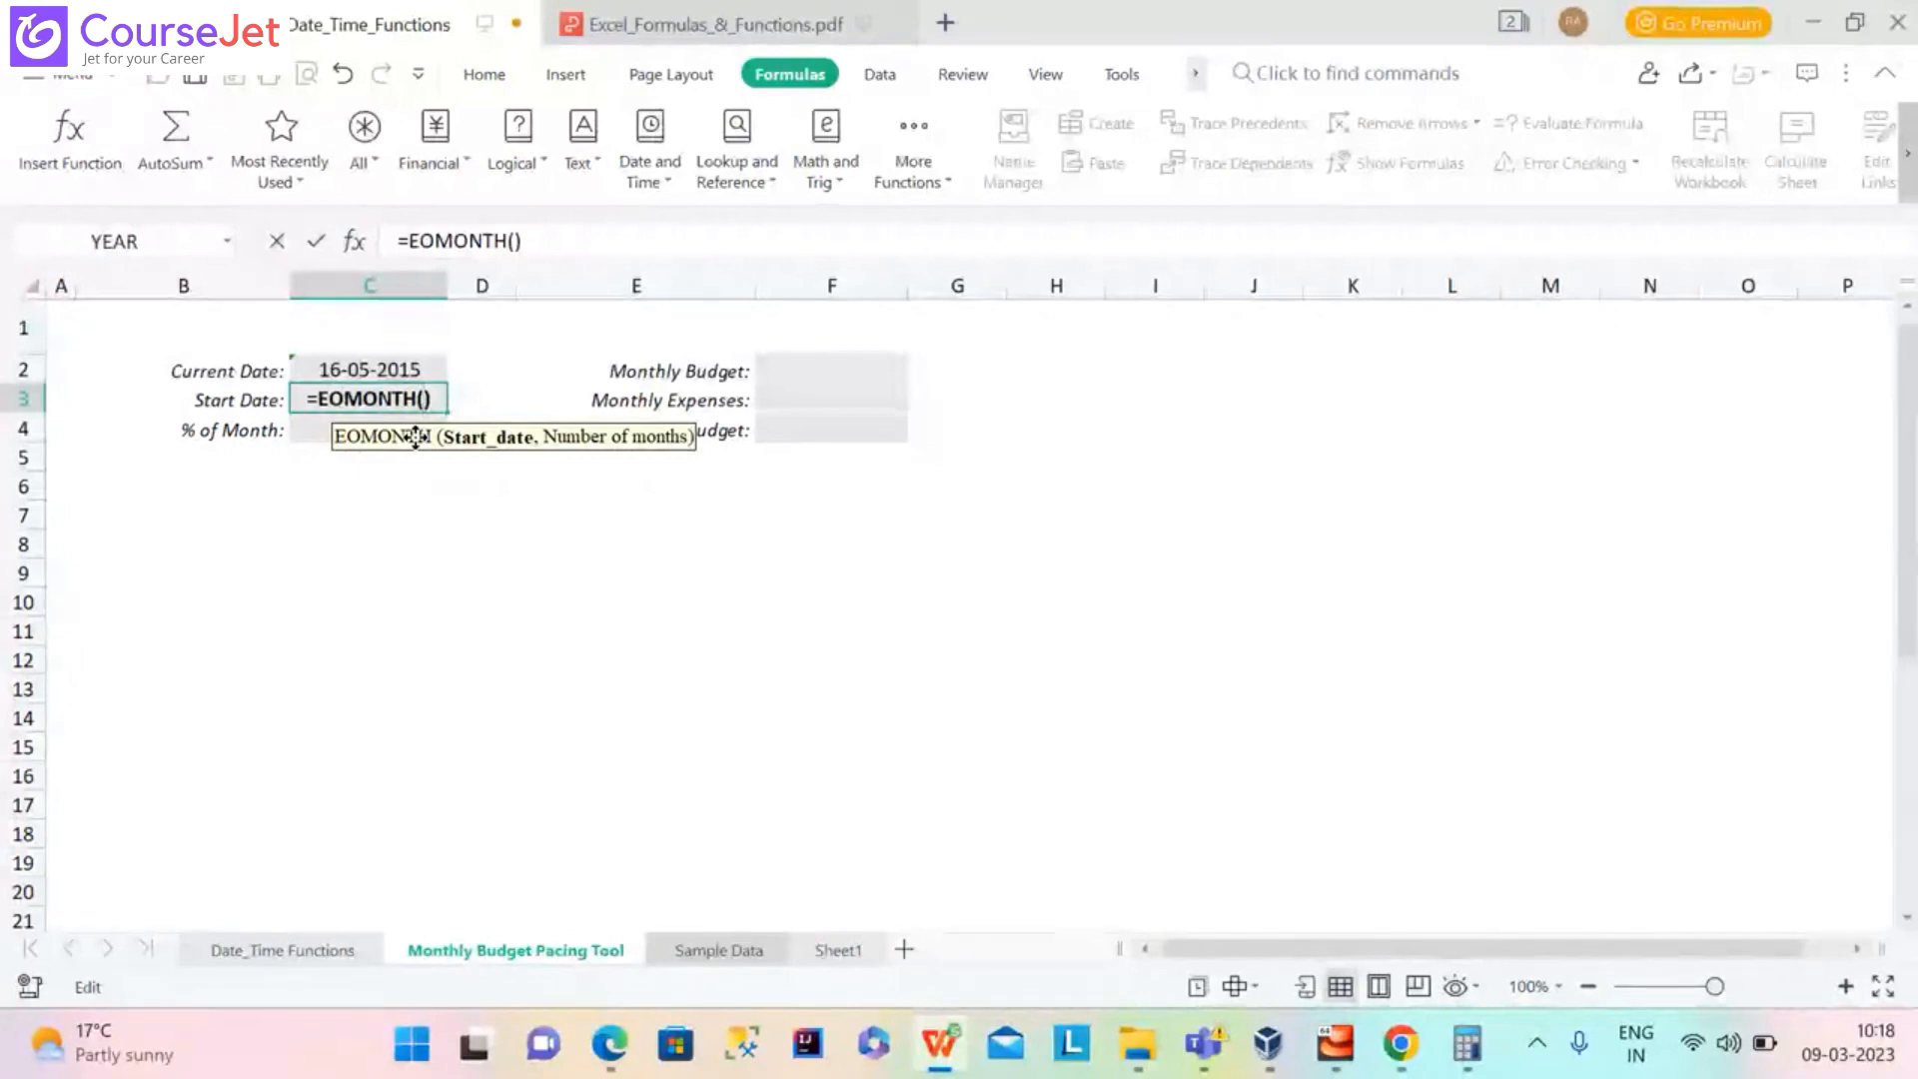
# Complete C3's formula as =EOMONTH(C2,-1), with the current date as its start date argument
pyautogui.click(351, 365)
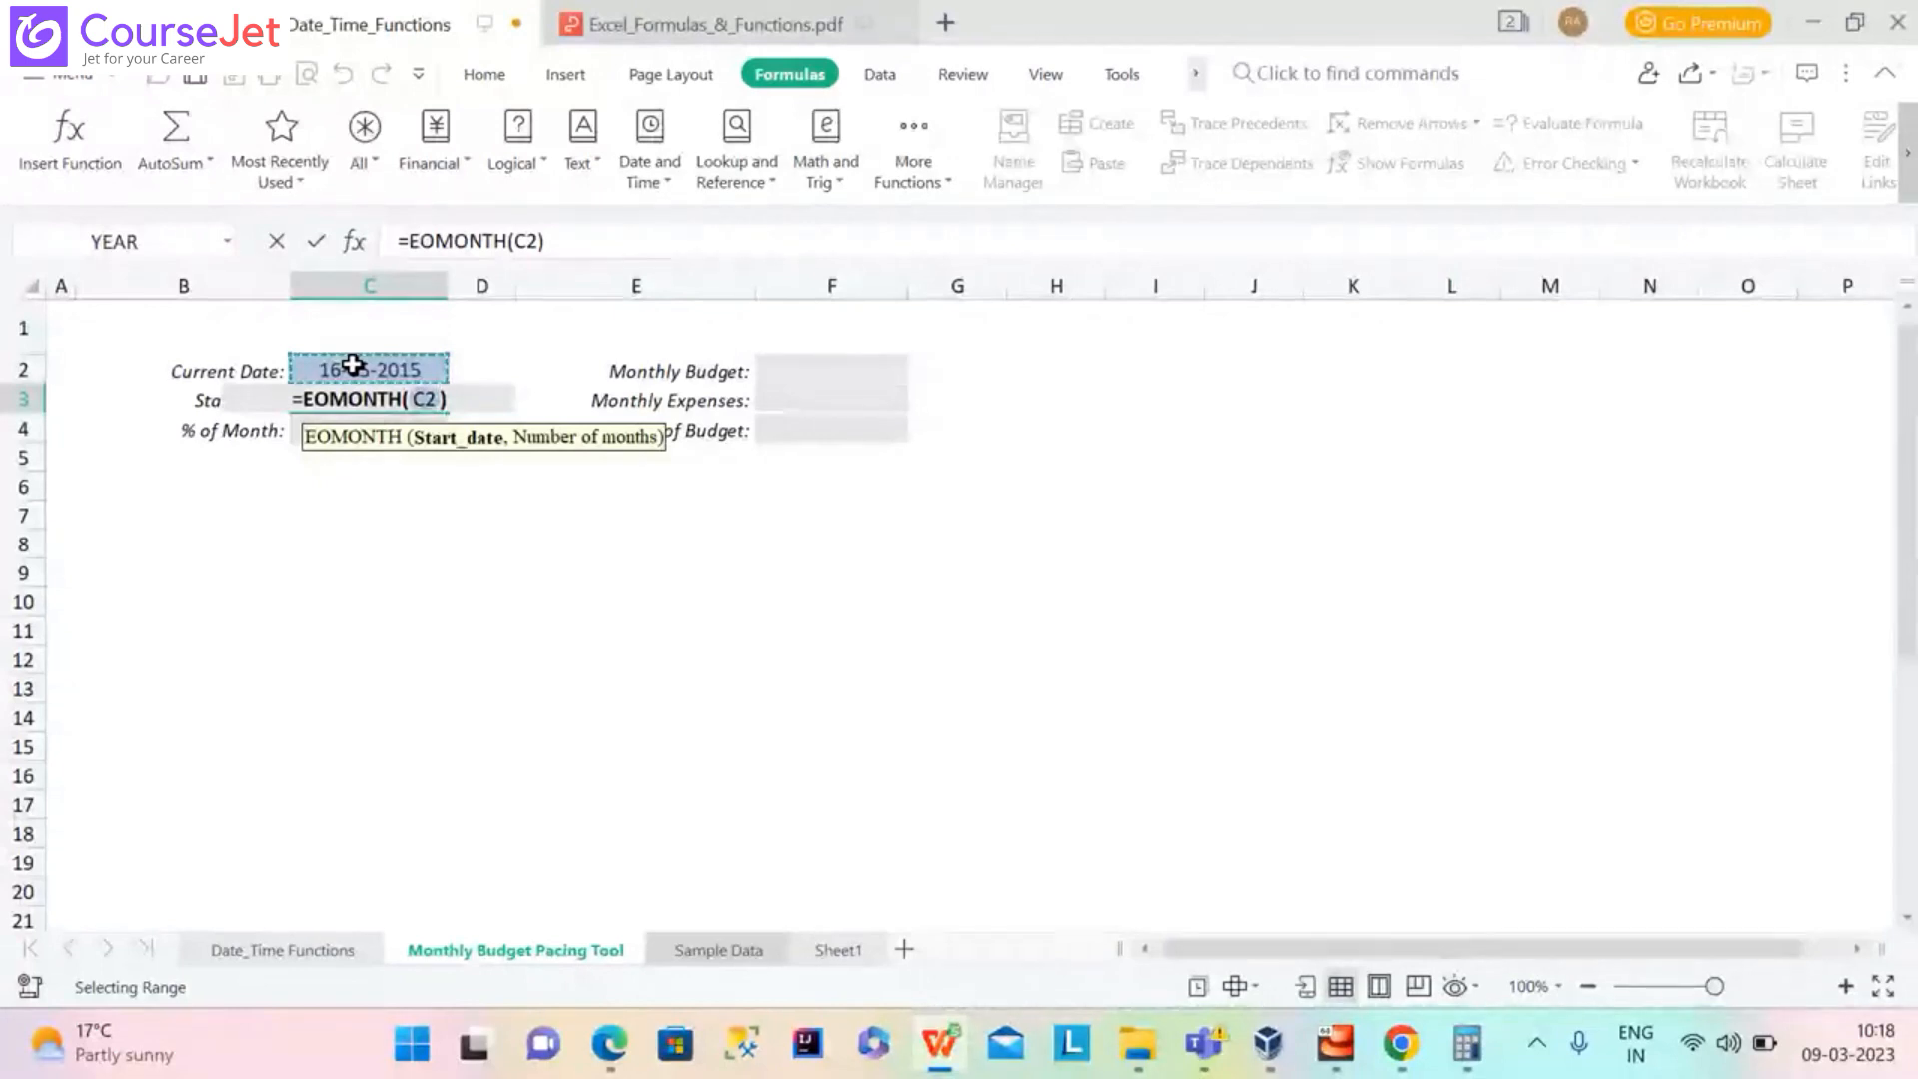
pyautogui.write(',')
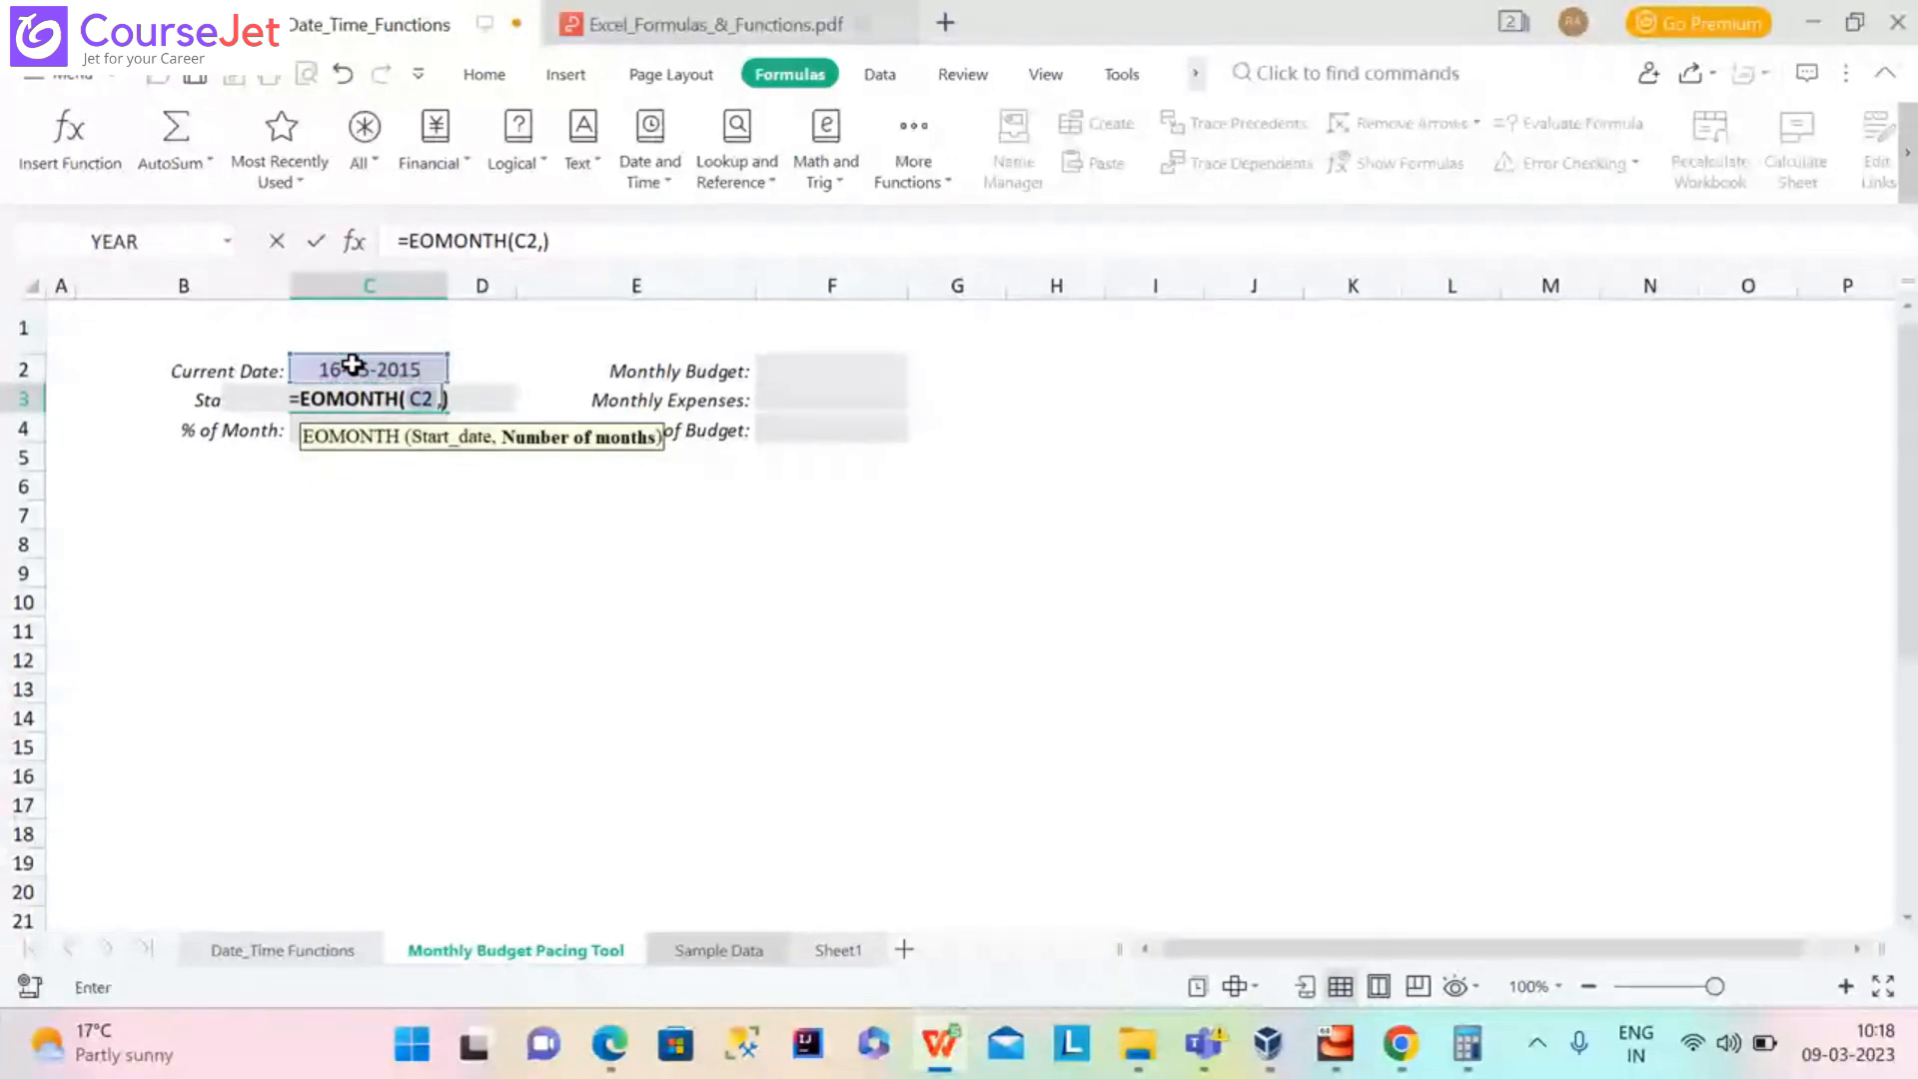
pyautogui.write('-1')
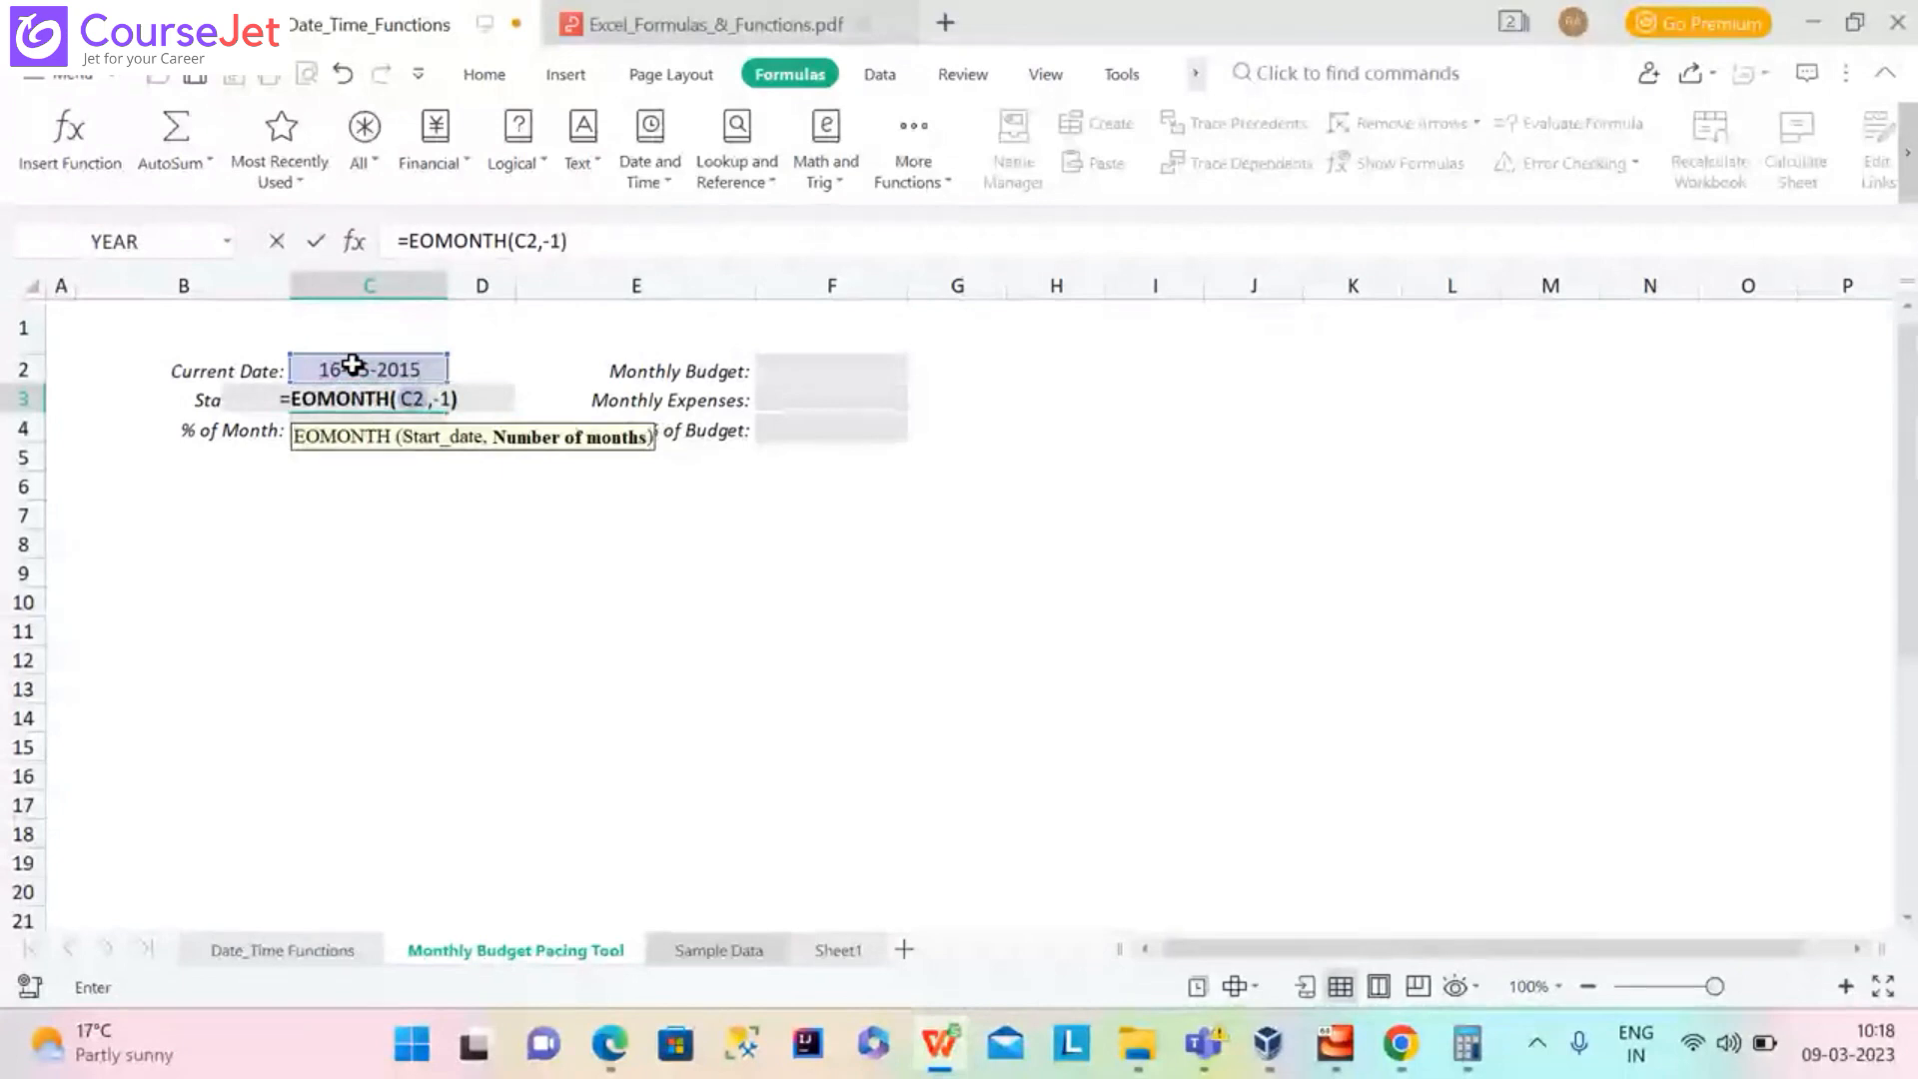
pyautogui.press('Tab')
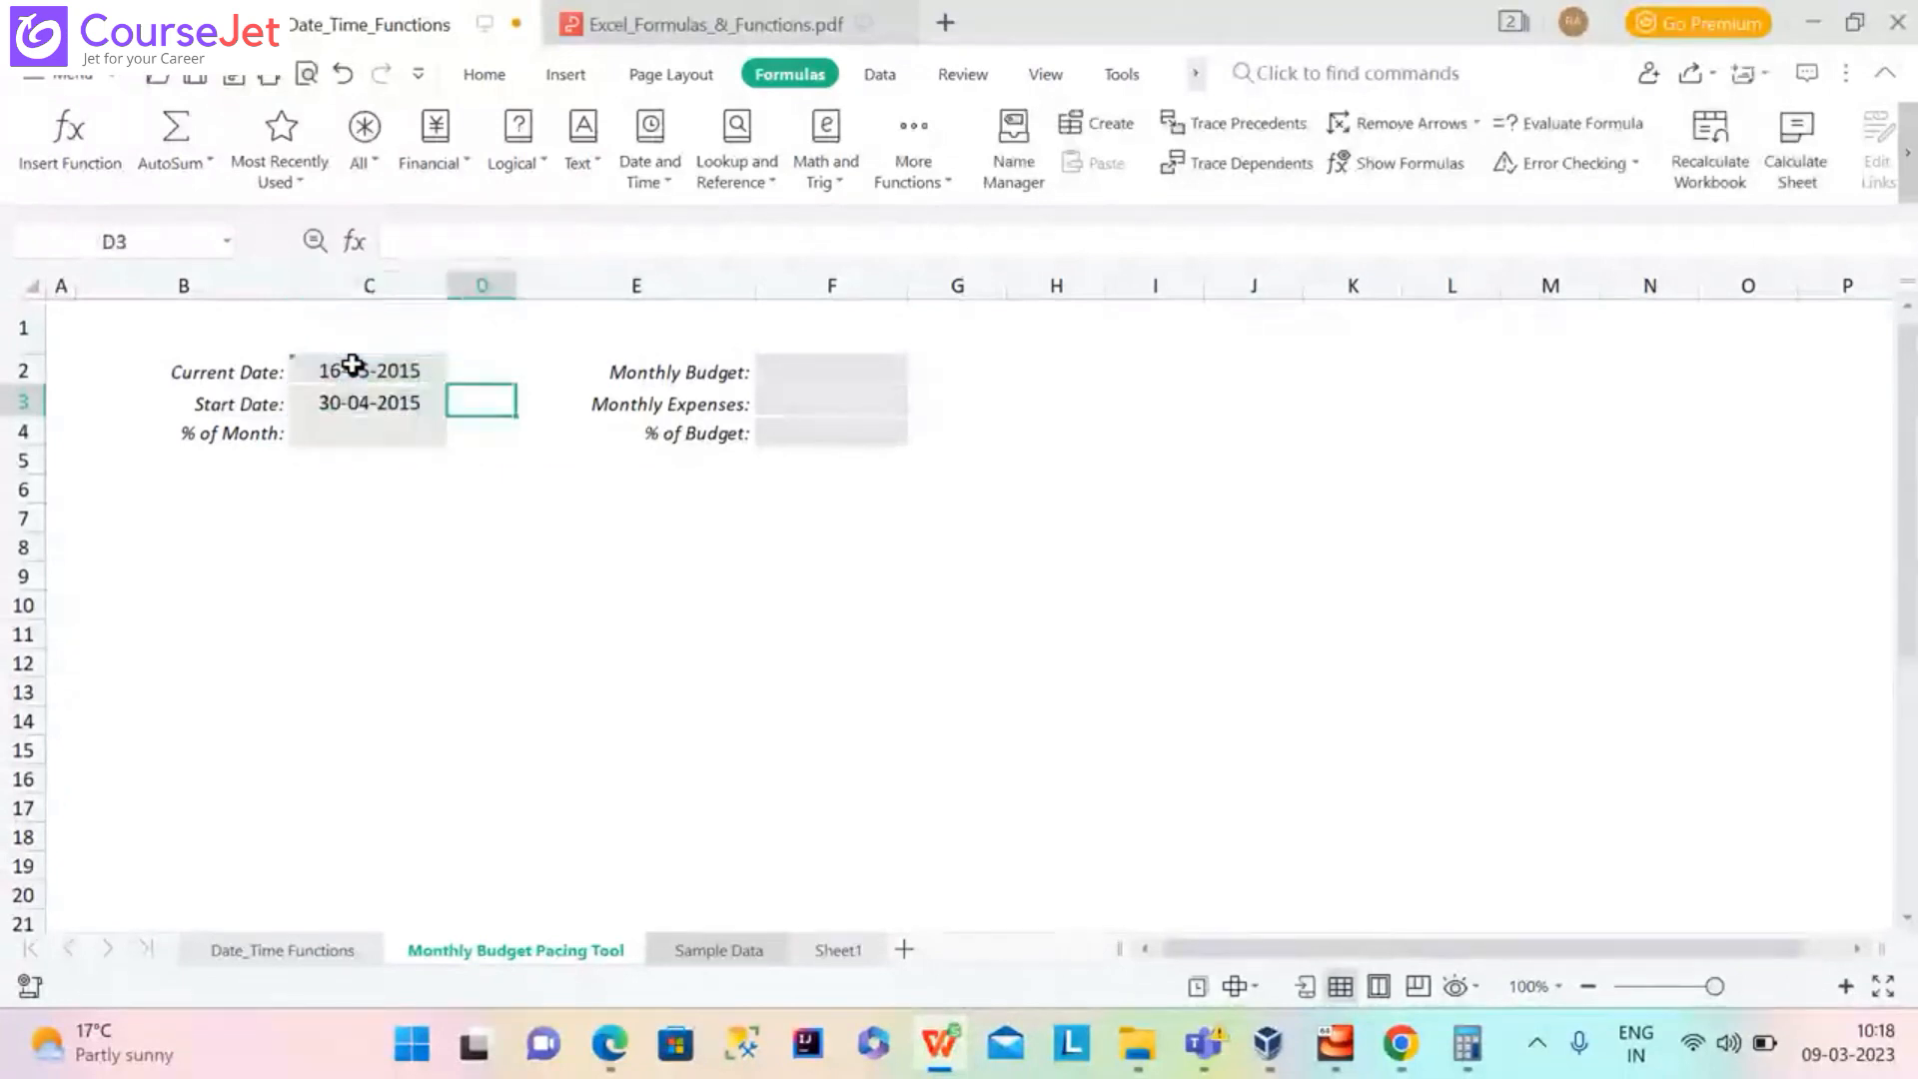
# Add +1 to the end of C3's formula so it reads =EOMONTH(C2,-1)+1
pyautogui.click(362, 407)
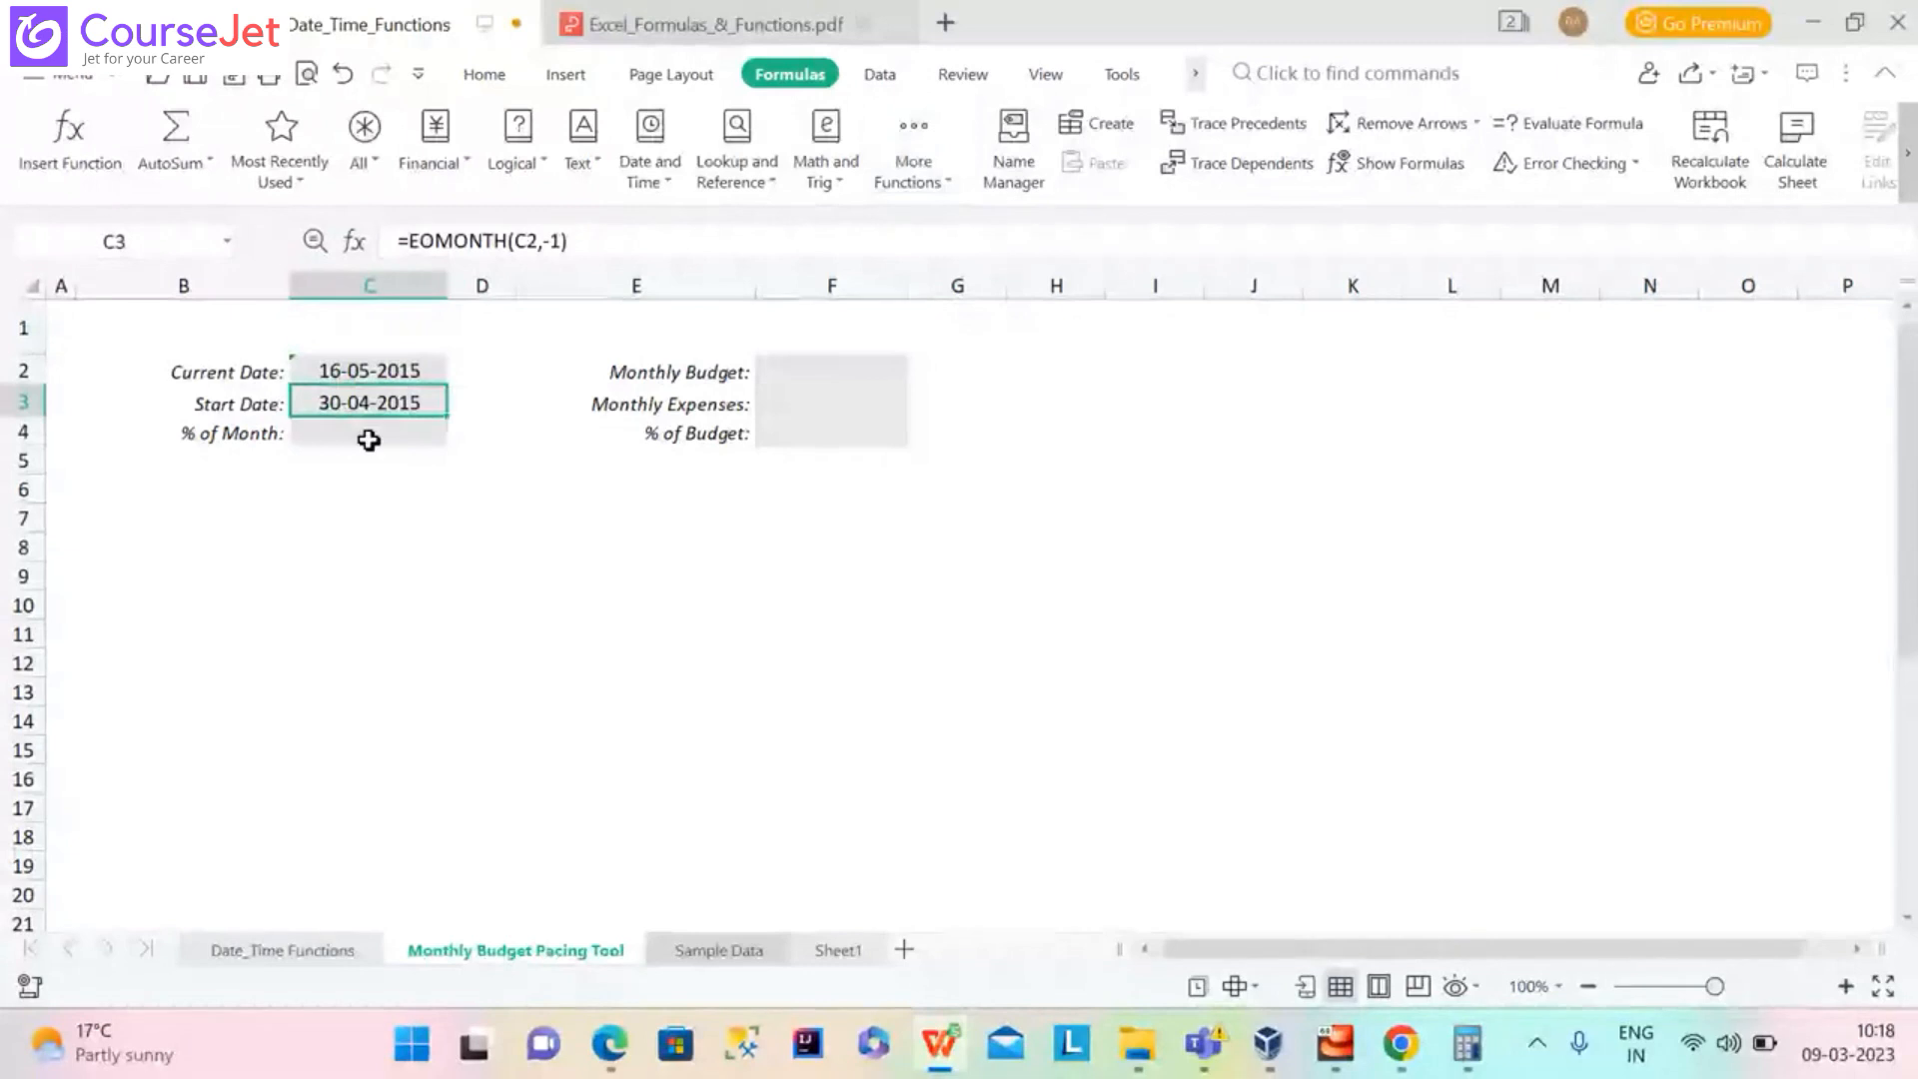
pyautogui.click(578, 241)
pyautogui.write('+1')
pyautogui.press('Return')
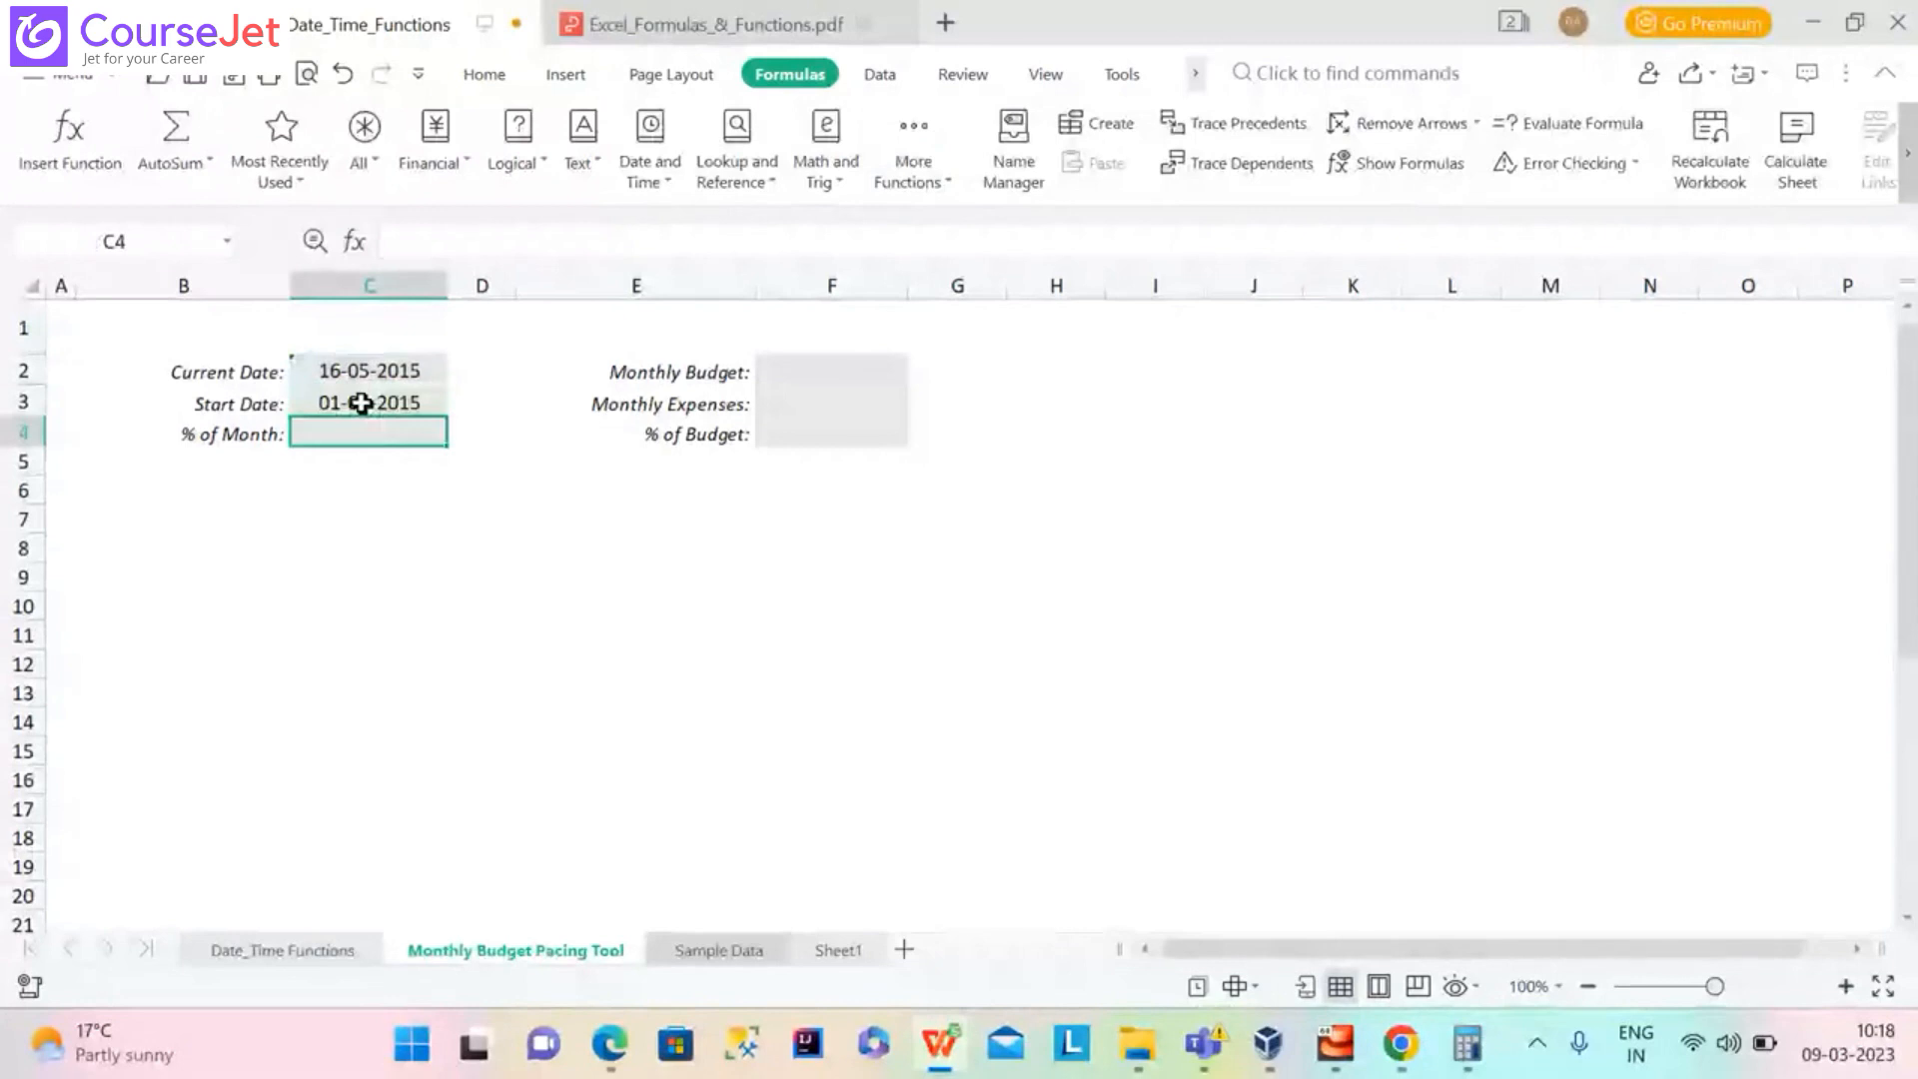
pyautogui.click(362, 403)
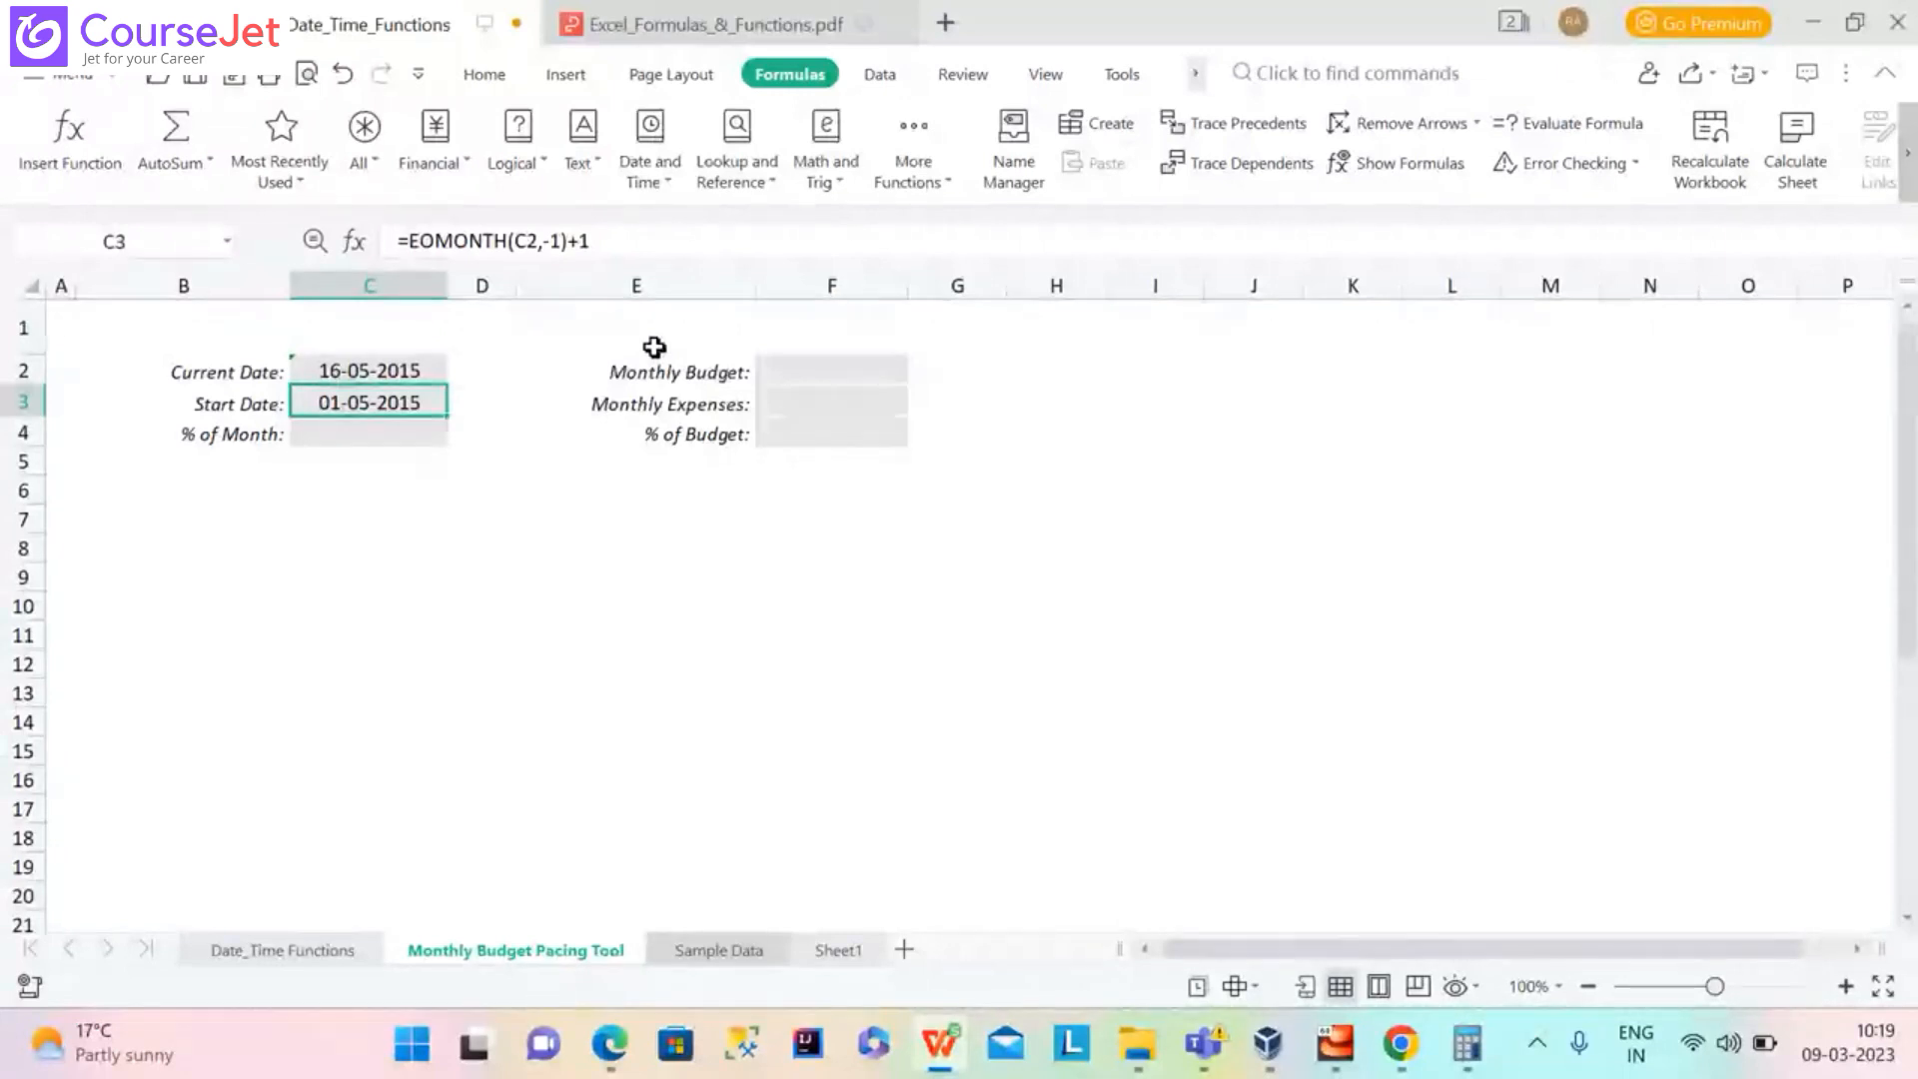
# Fill the Days in Month table as a series from its first row down through B24:C35
pyautogui.click(366, 436)
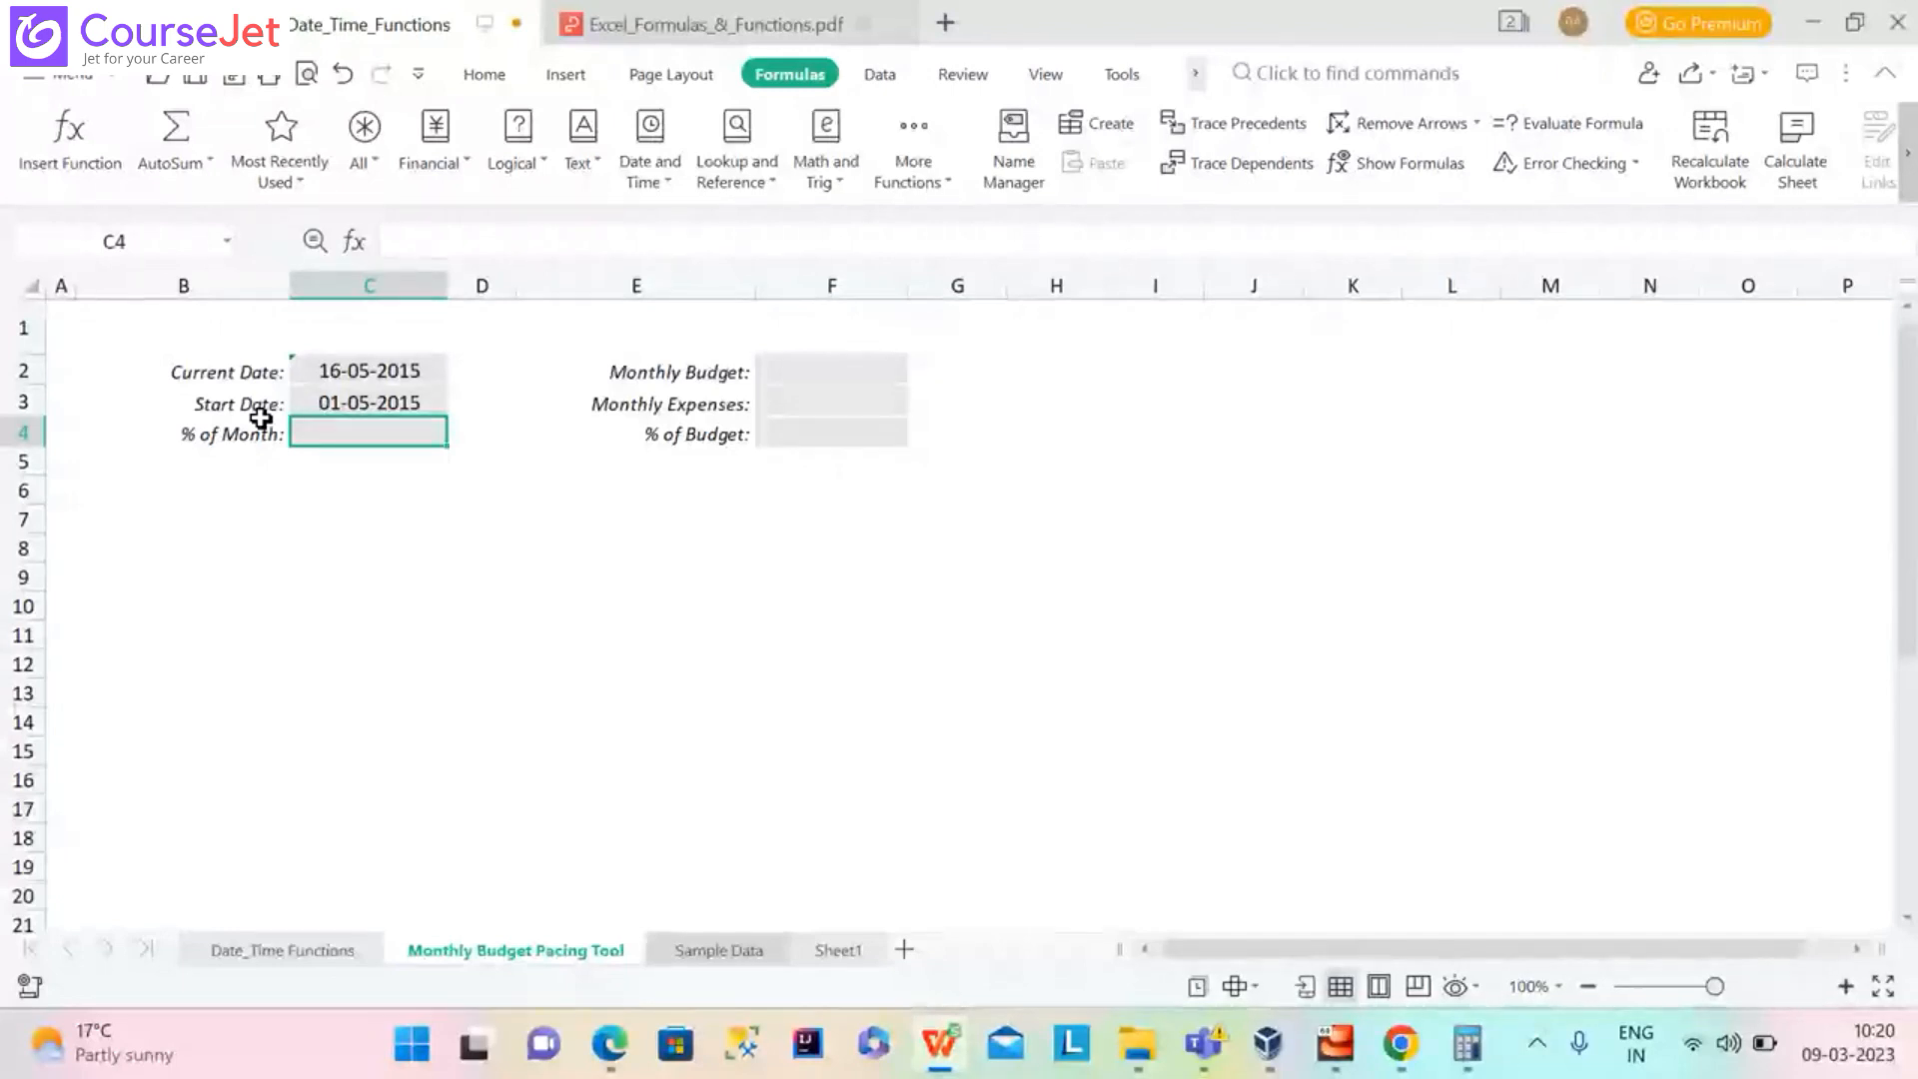
pyautogui.moveTo(1909, 463); pyautogui.dragTo(1916, 694)
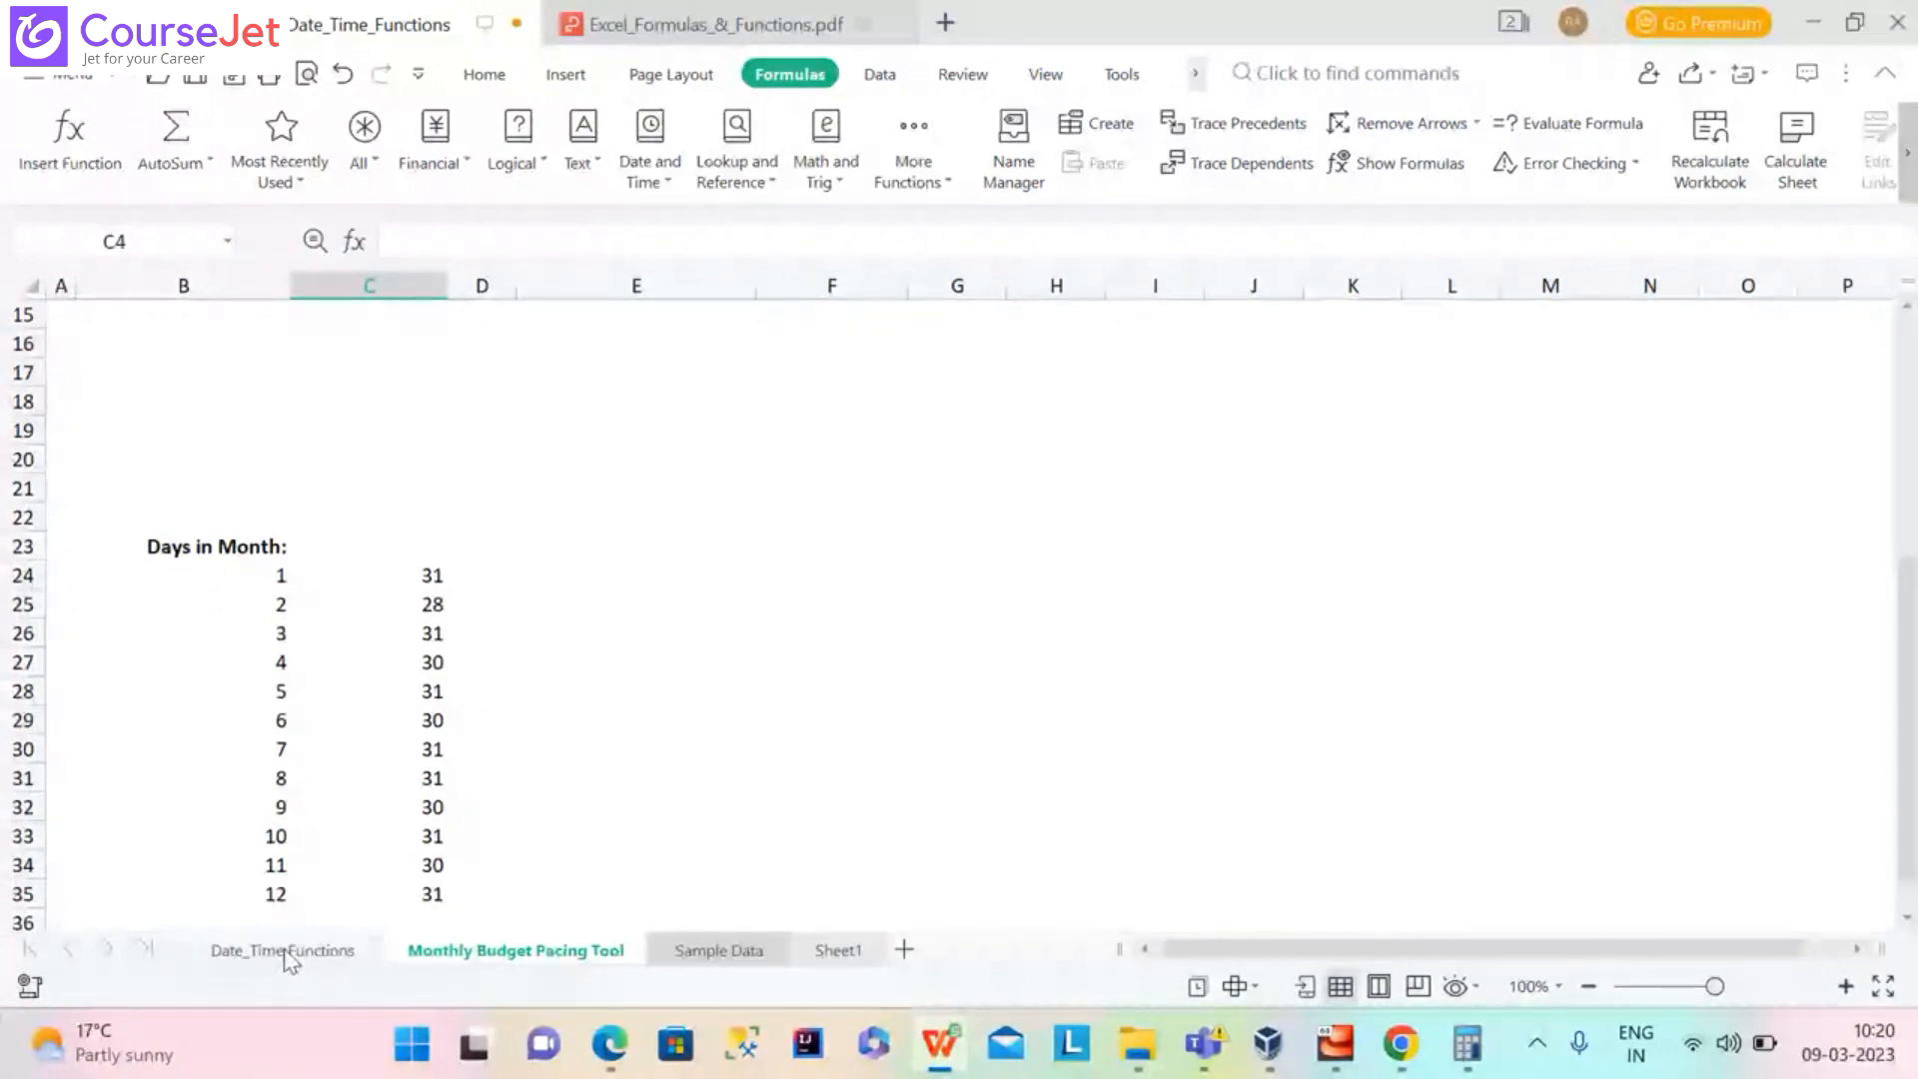
pyautogui.click(245, 566)
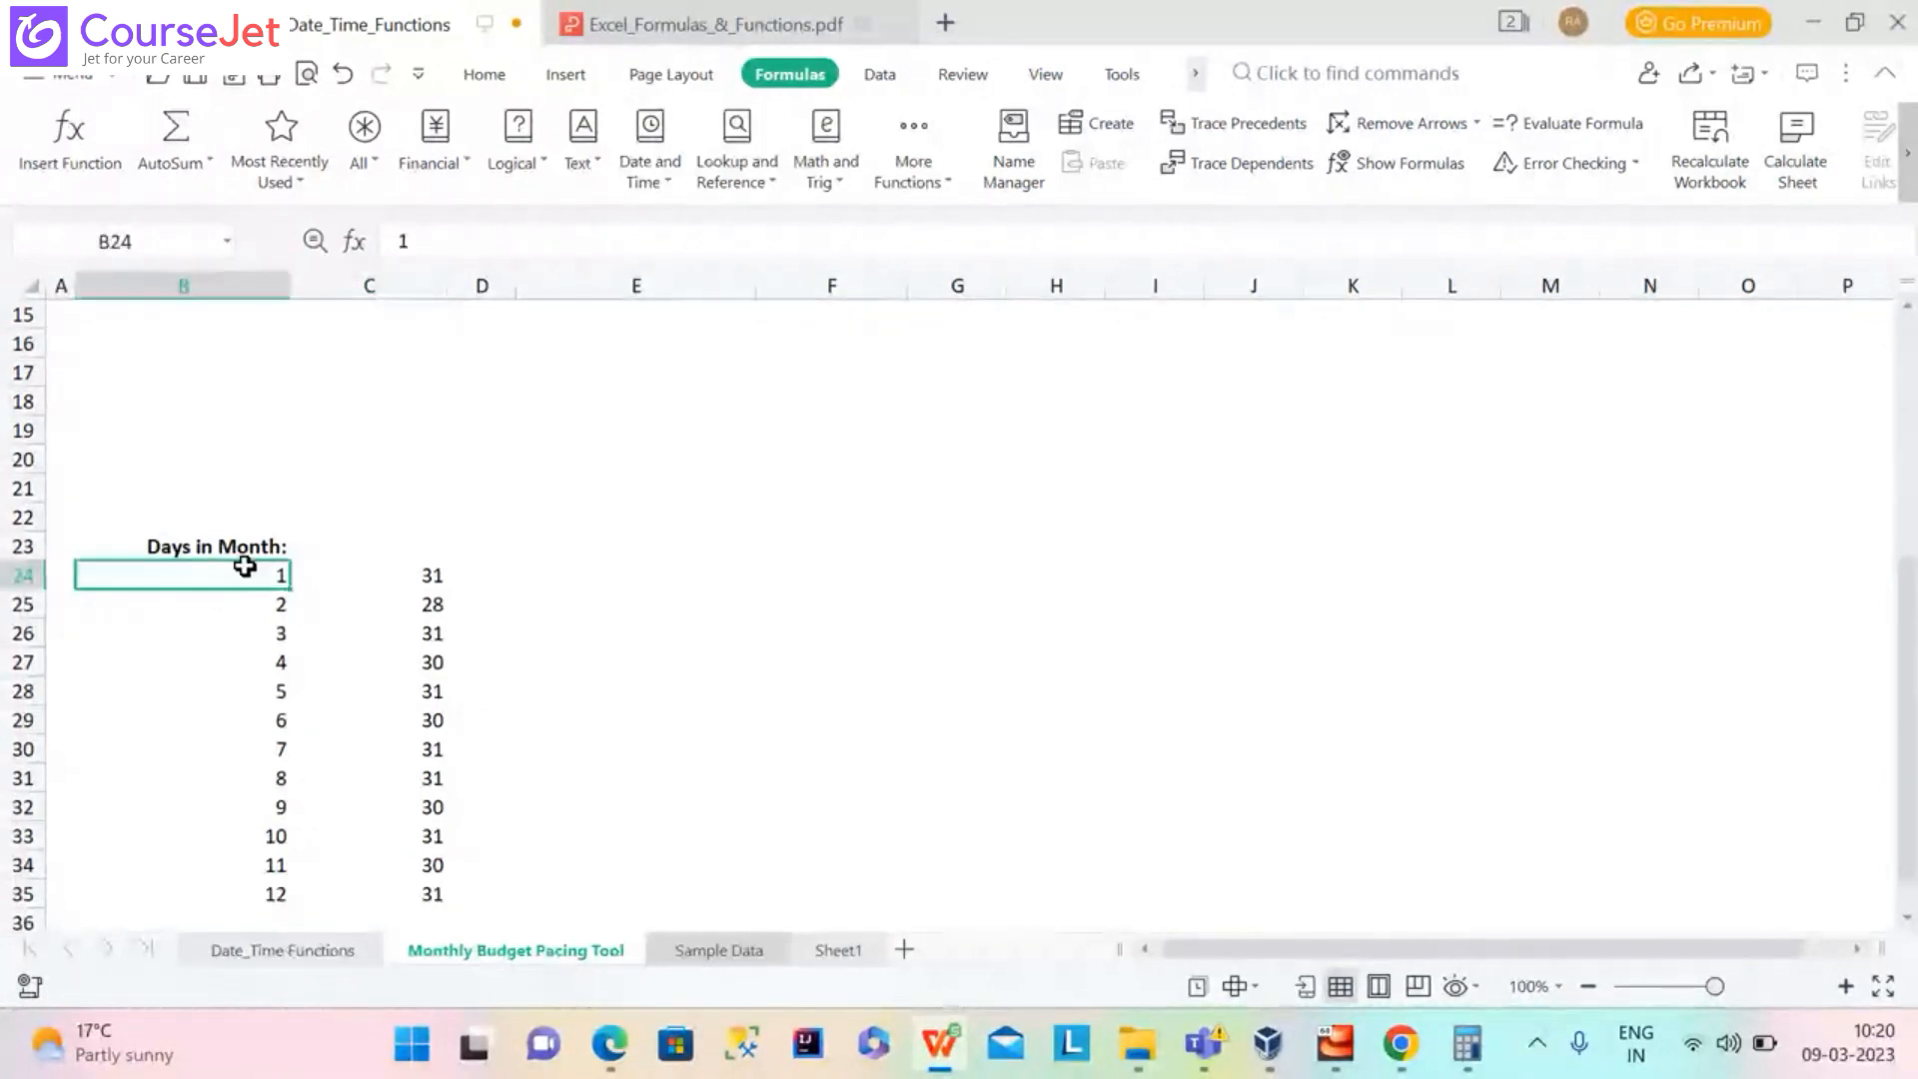
pyautogui.moveTo(244, 566); pyautogui.dragTo(468, 894)
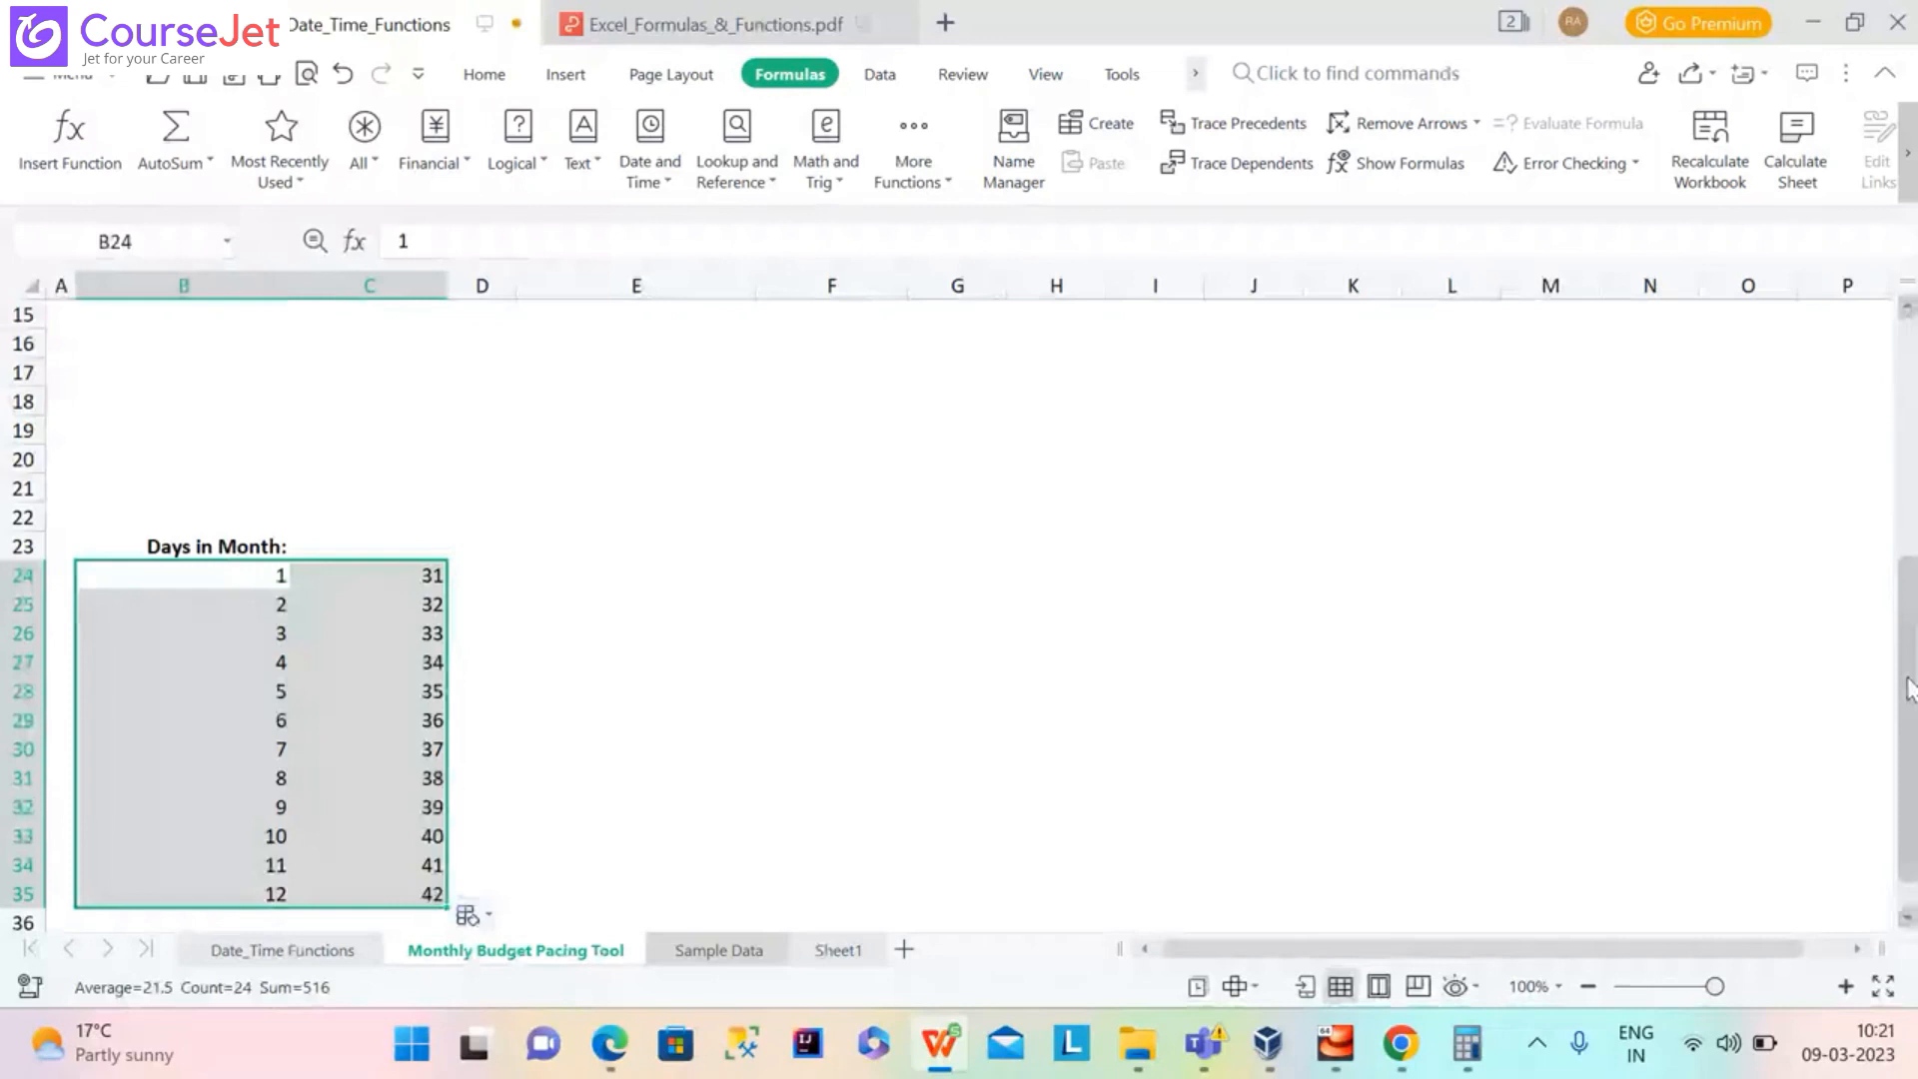
# Enter =(C2-C3)/31 in C4 as the percentage of the month elapsed
pyautogui.scroll(5, 1271, 318)
pyautogui.click(420, 439)
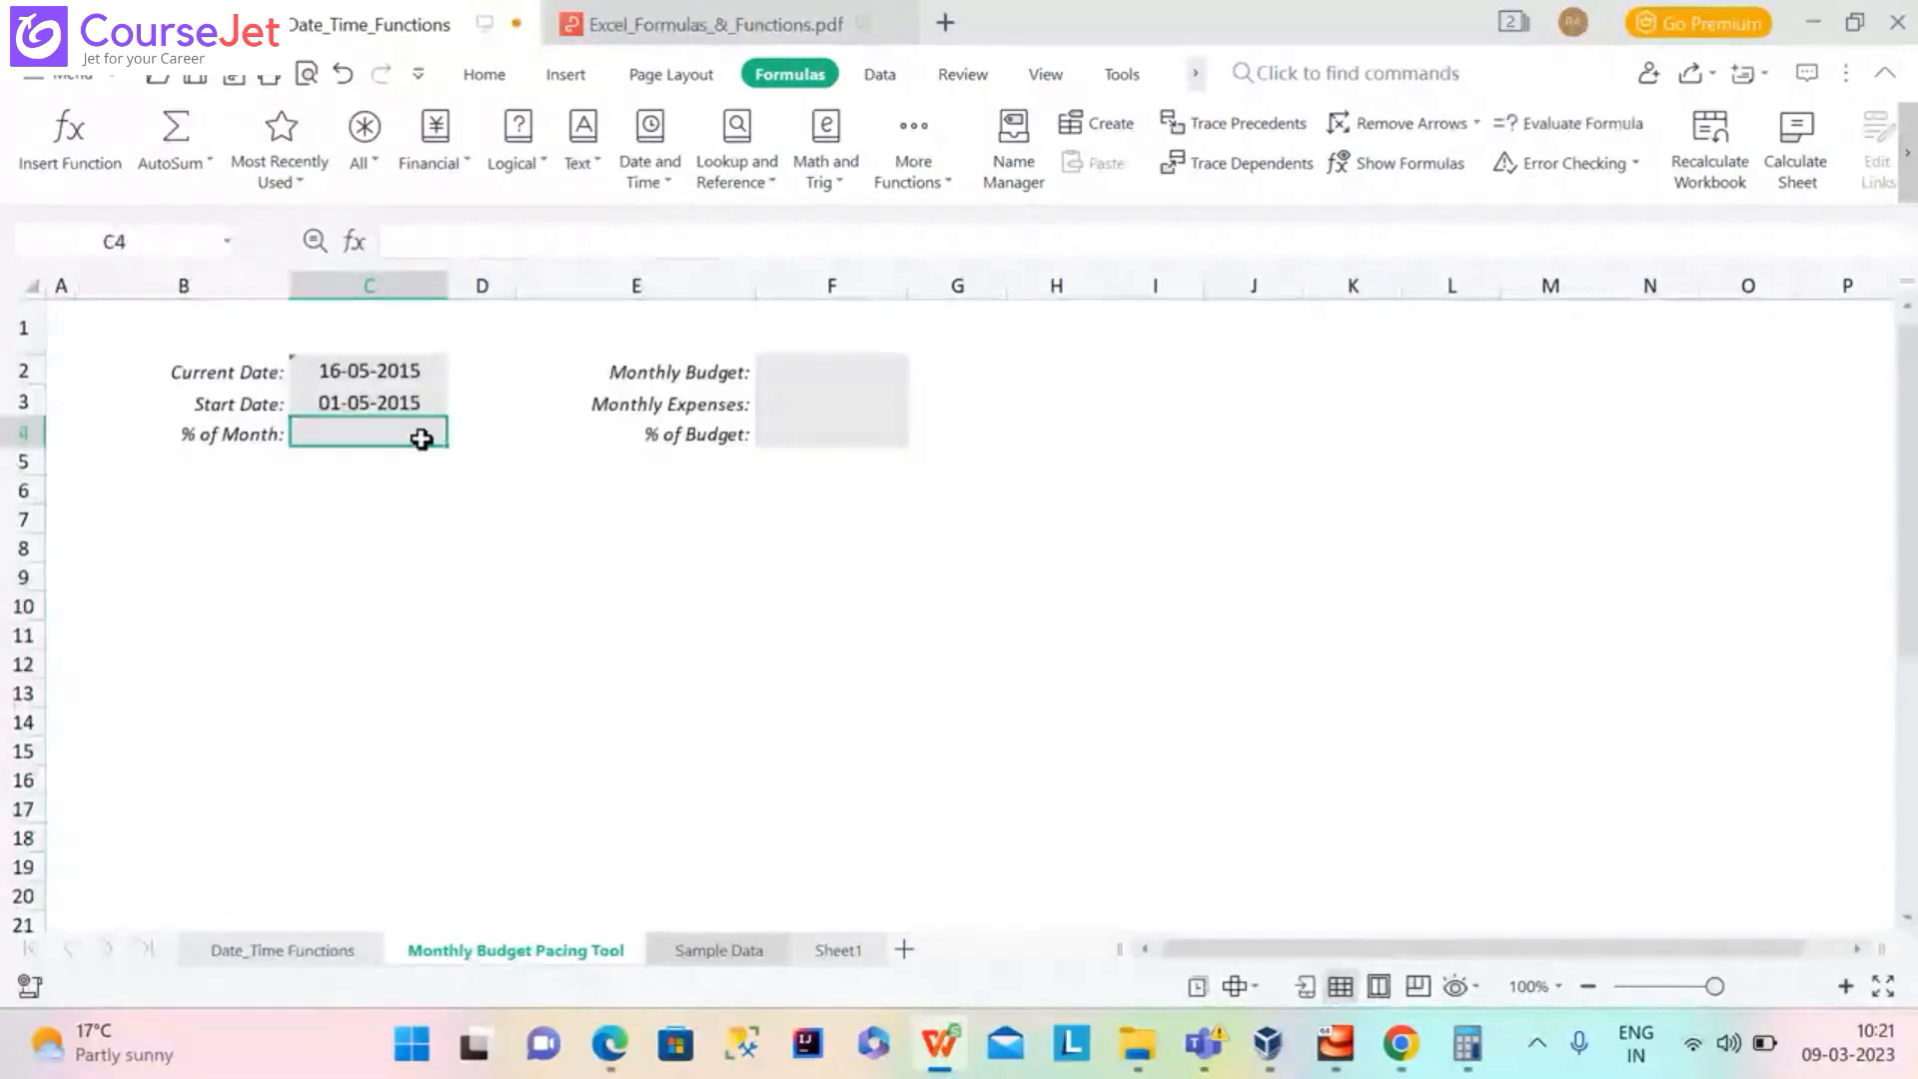
pyautogui.write('=(')
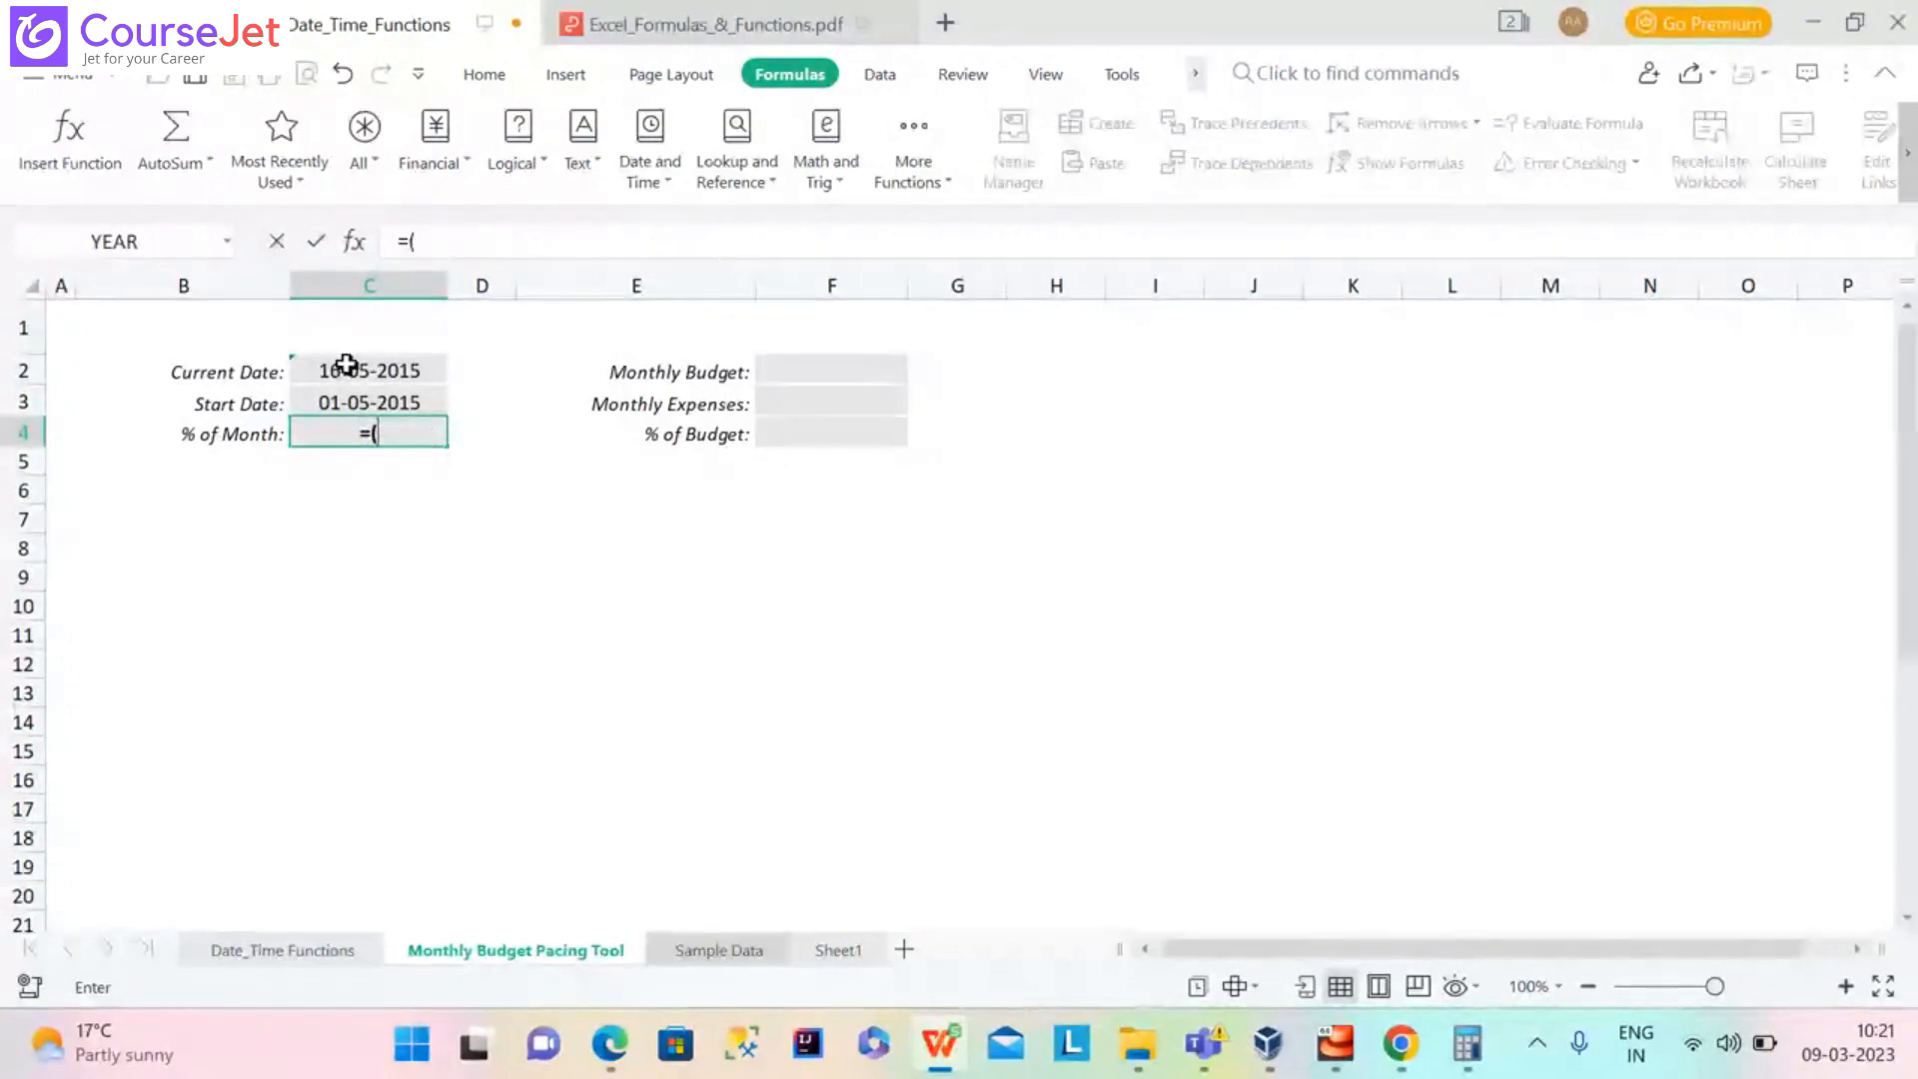
pyautogui.click(347, 365)
pyautogui.write('-')
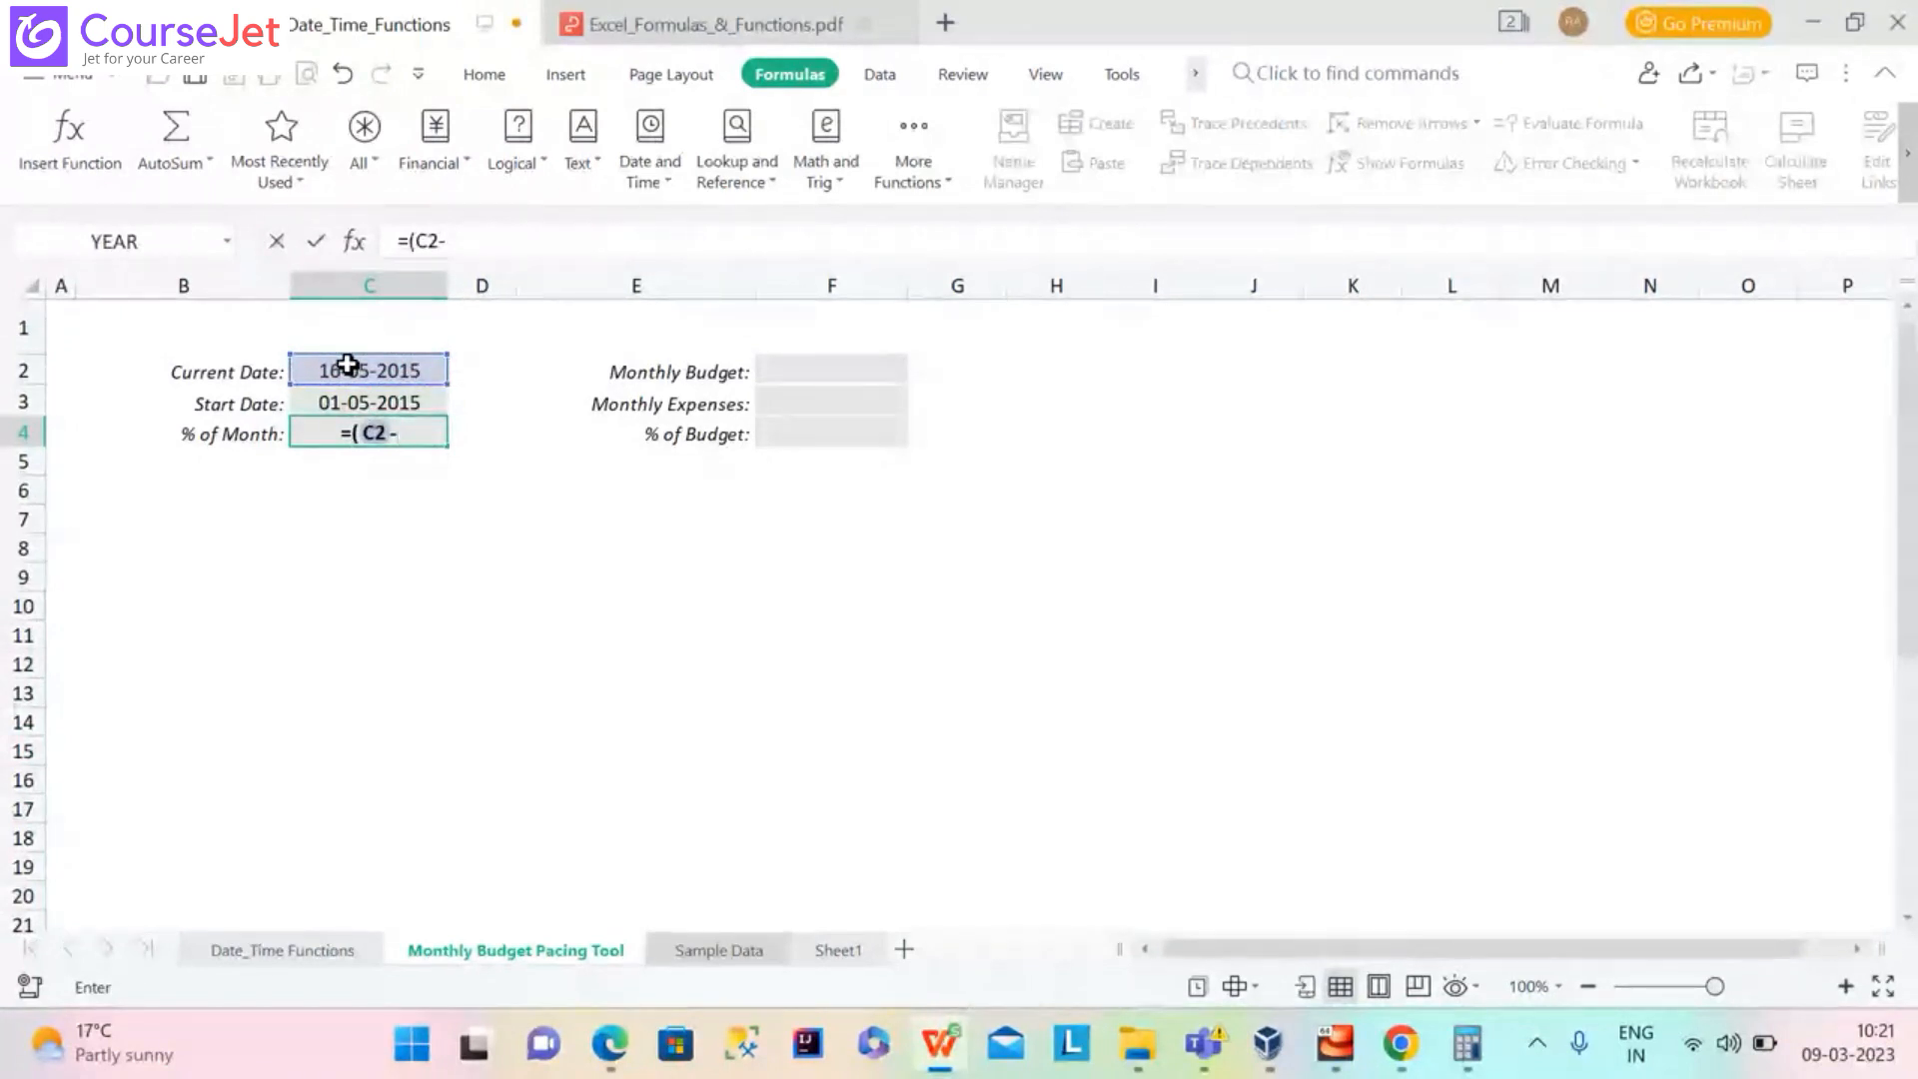
pyautogui.click(340, 399)
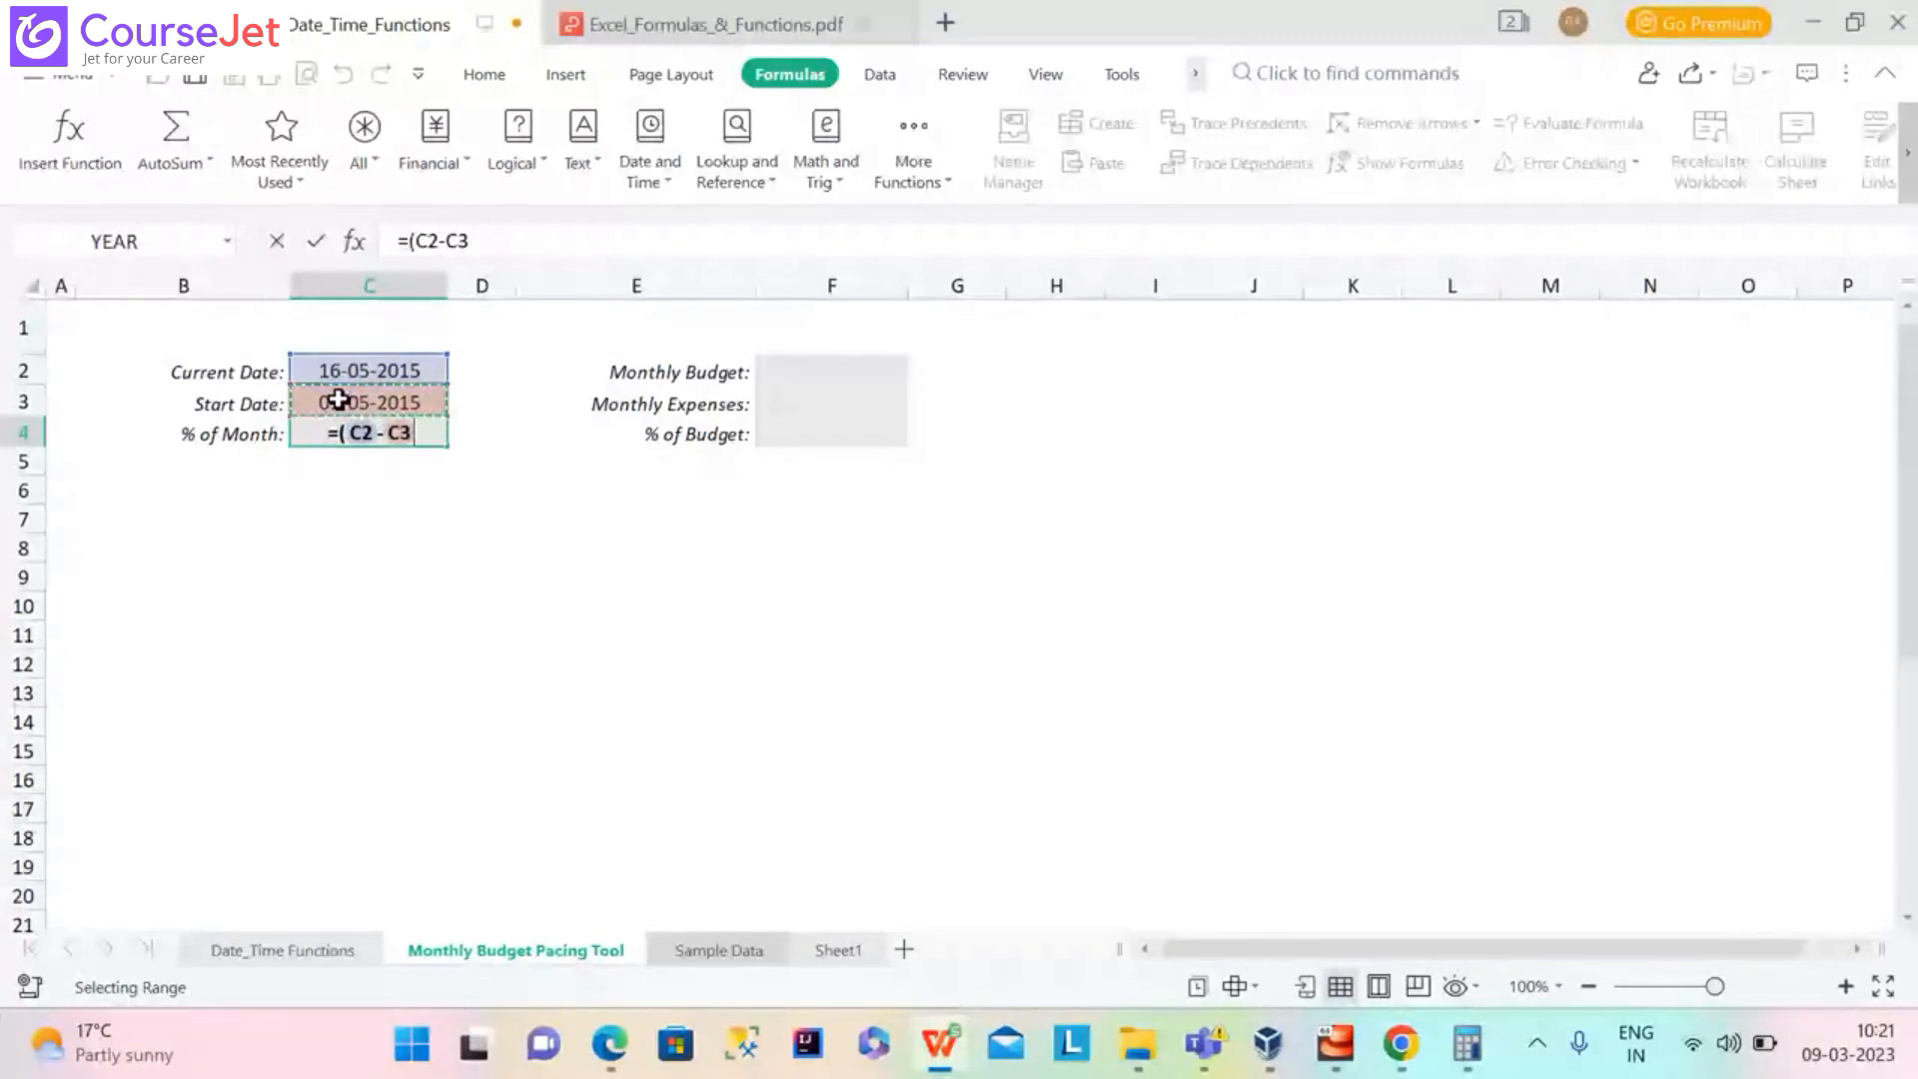
pyautogui.write(')')
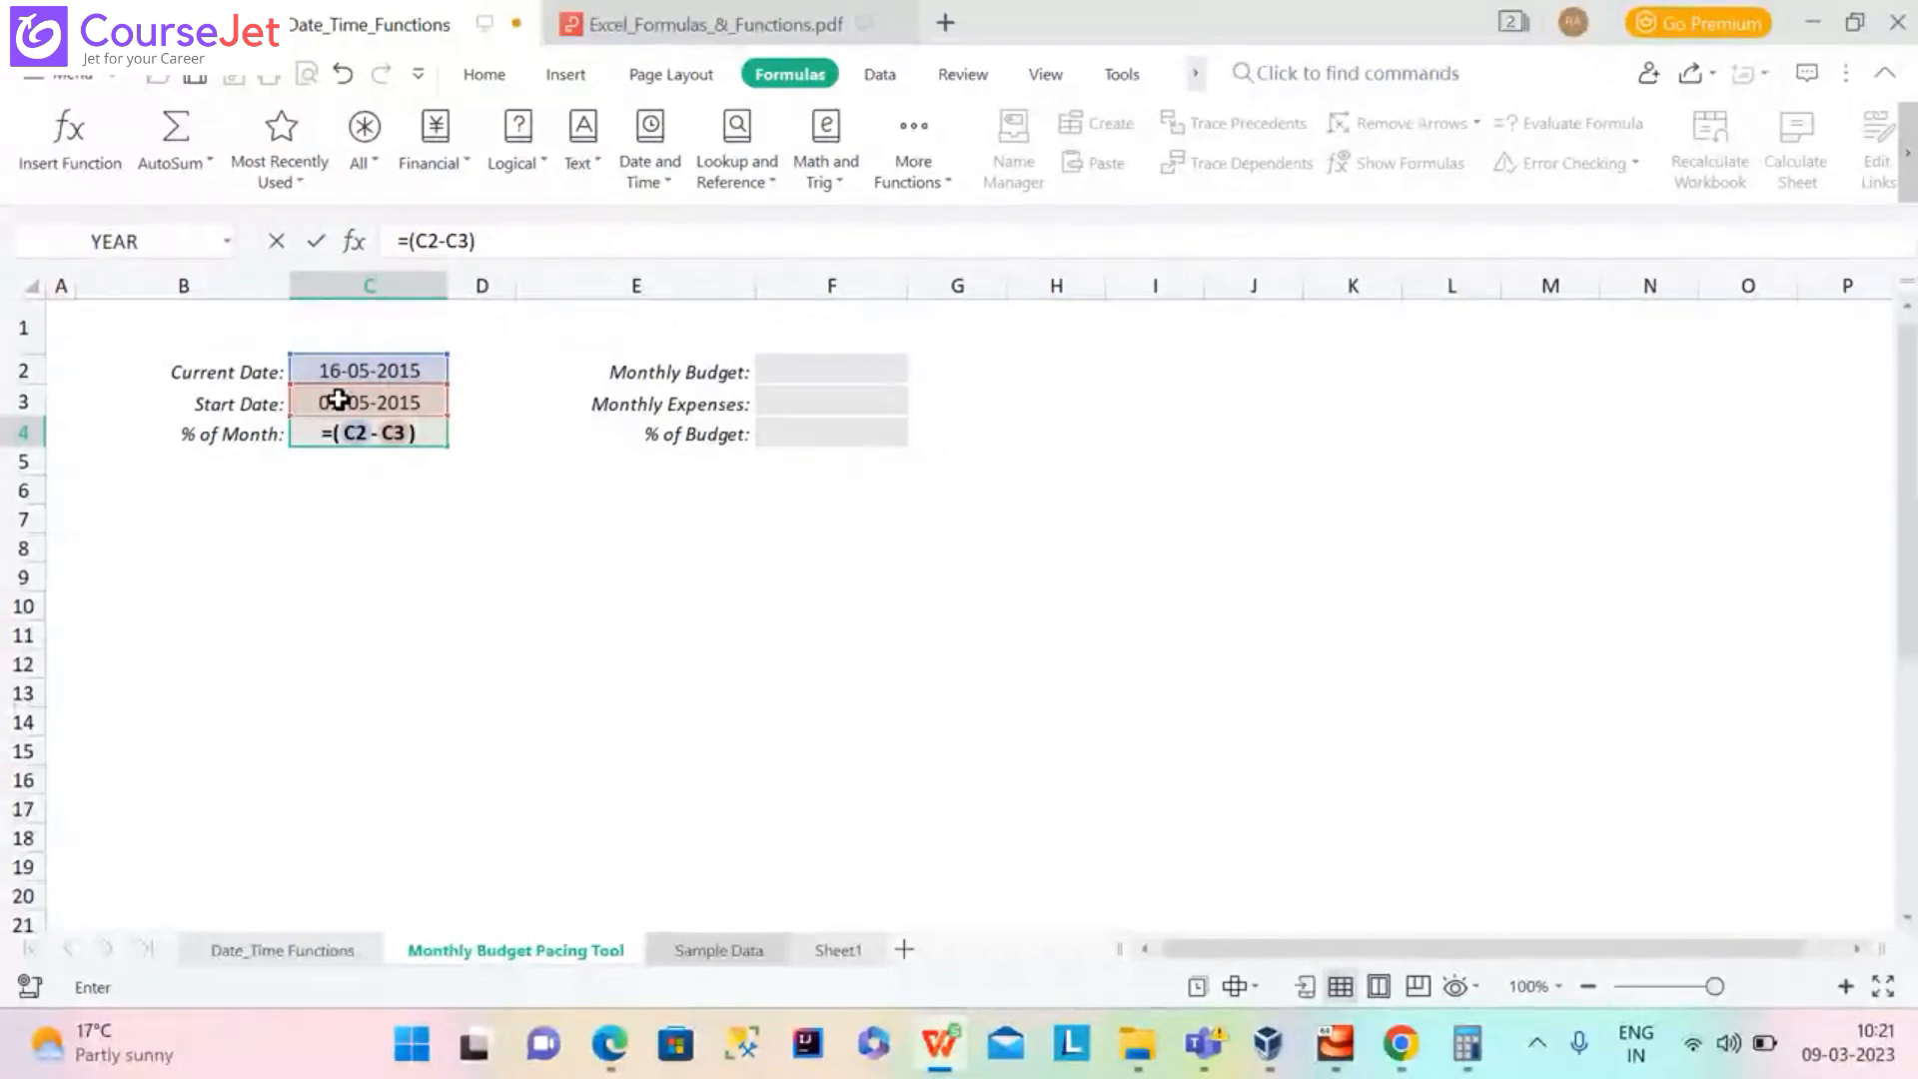
pyautogui.write('/')
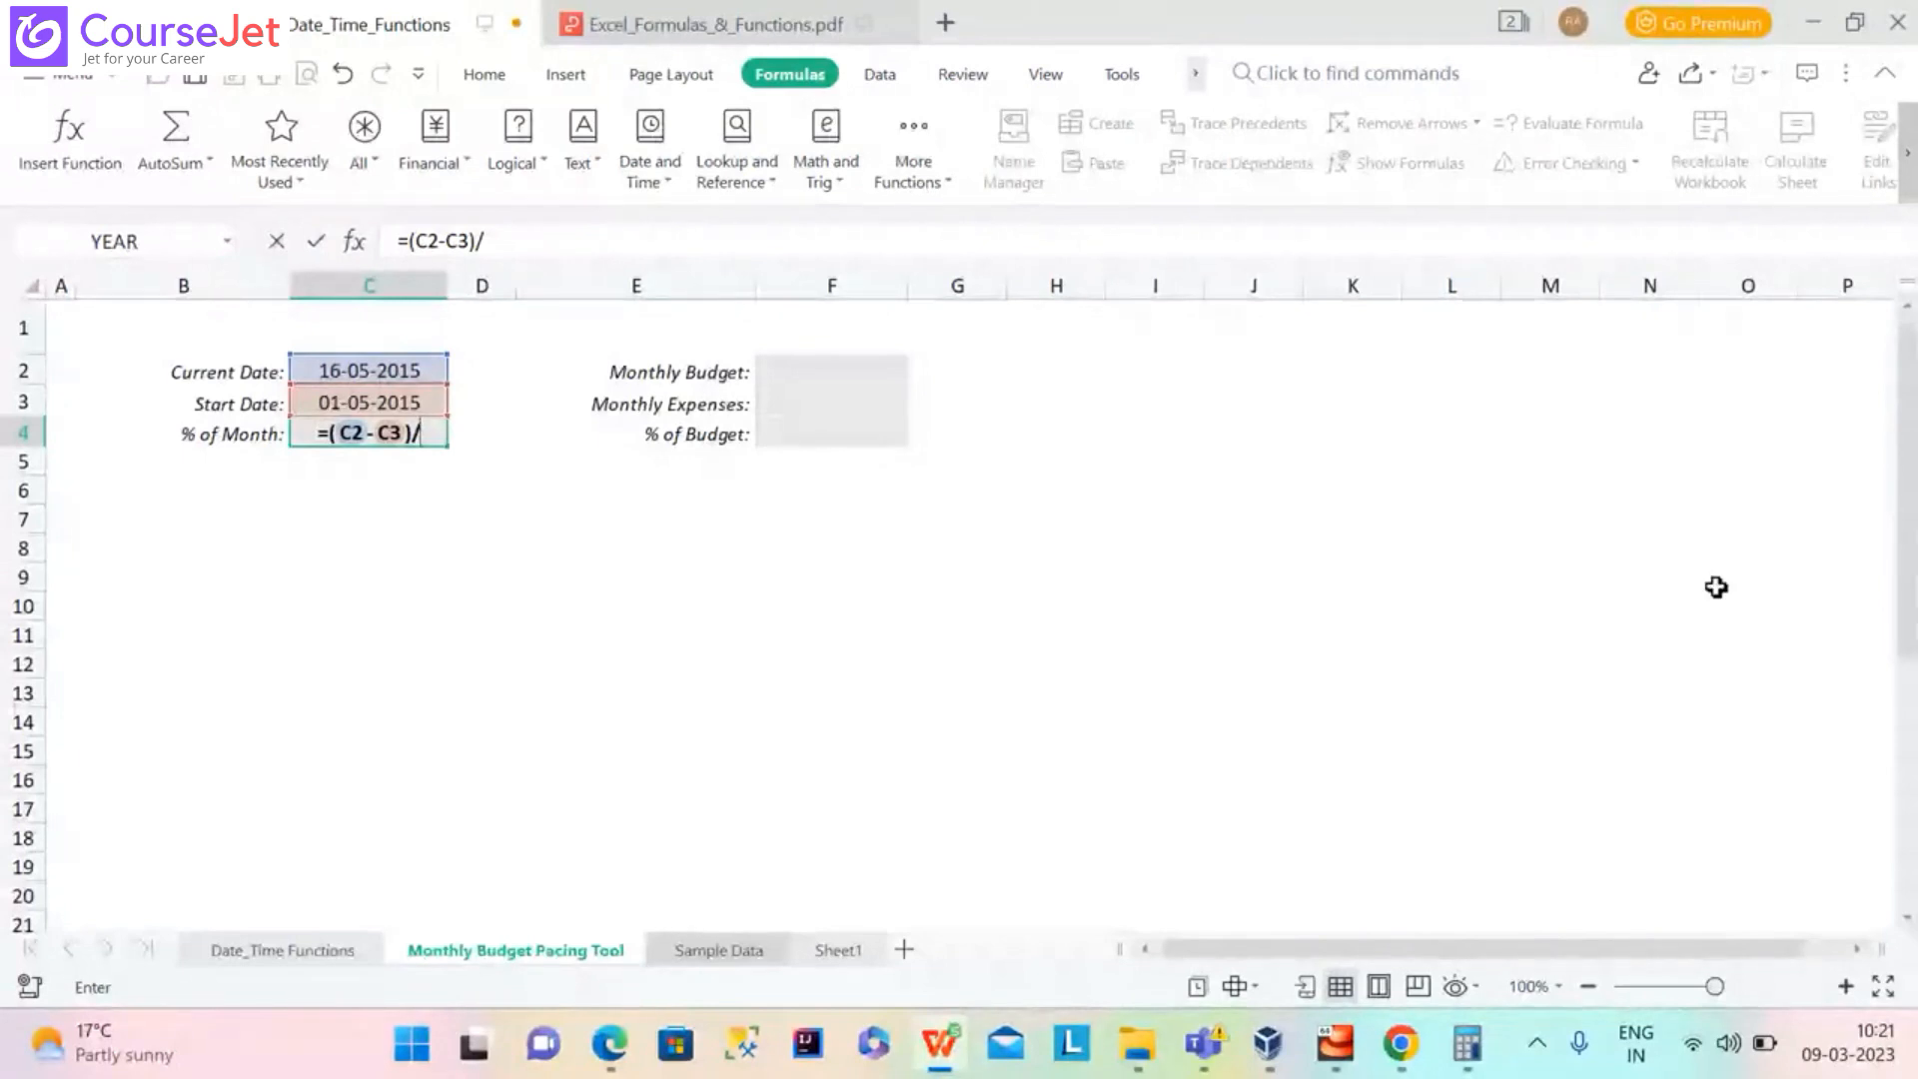
pyautogui.scroll(-5, 1716, 587)
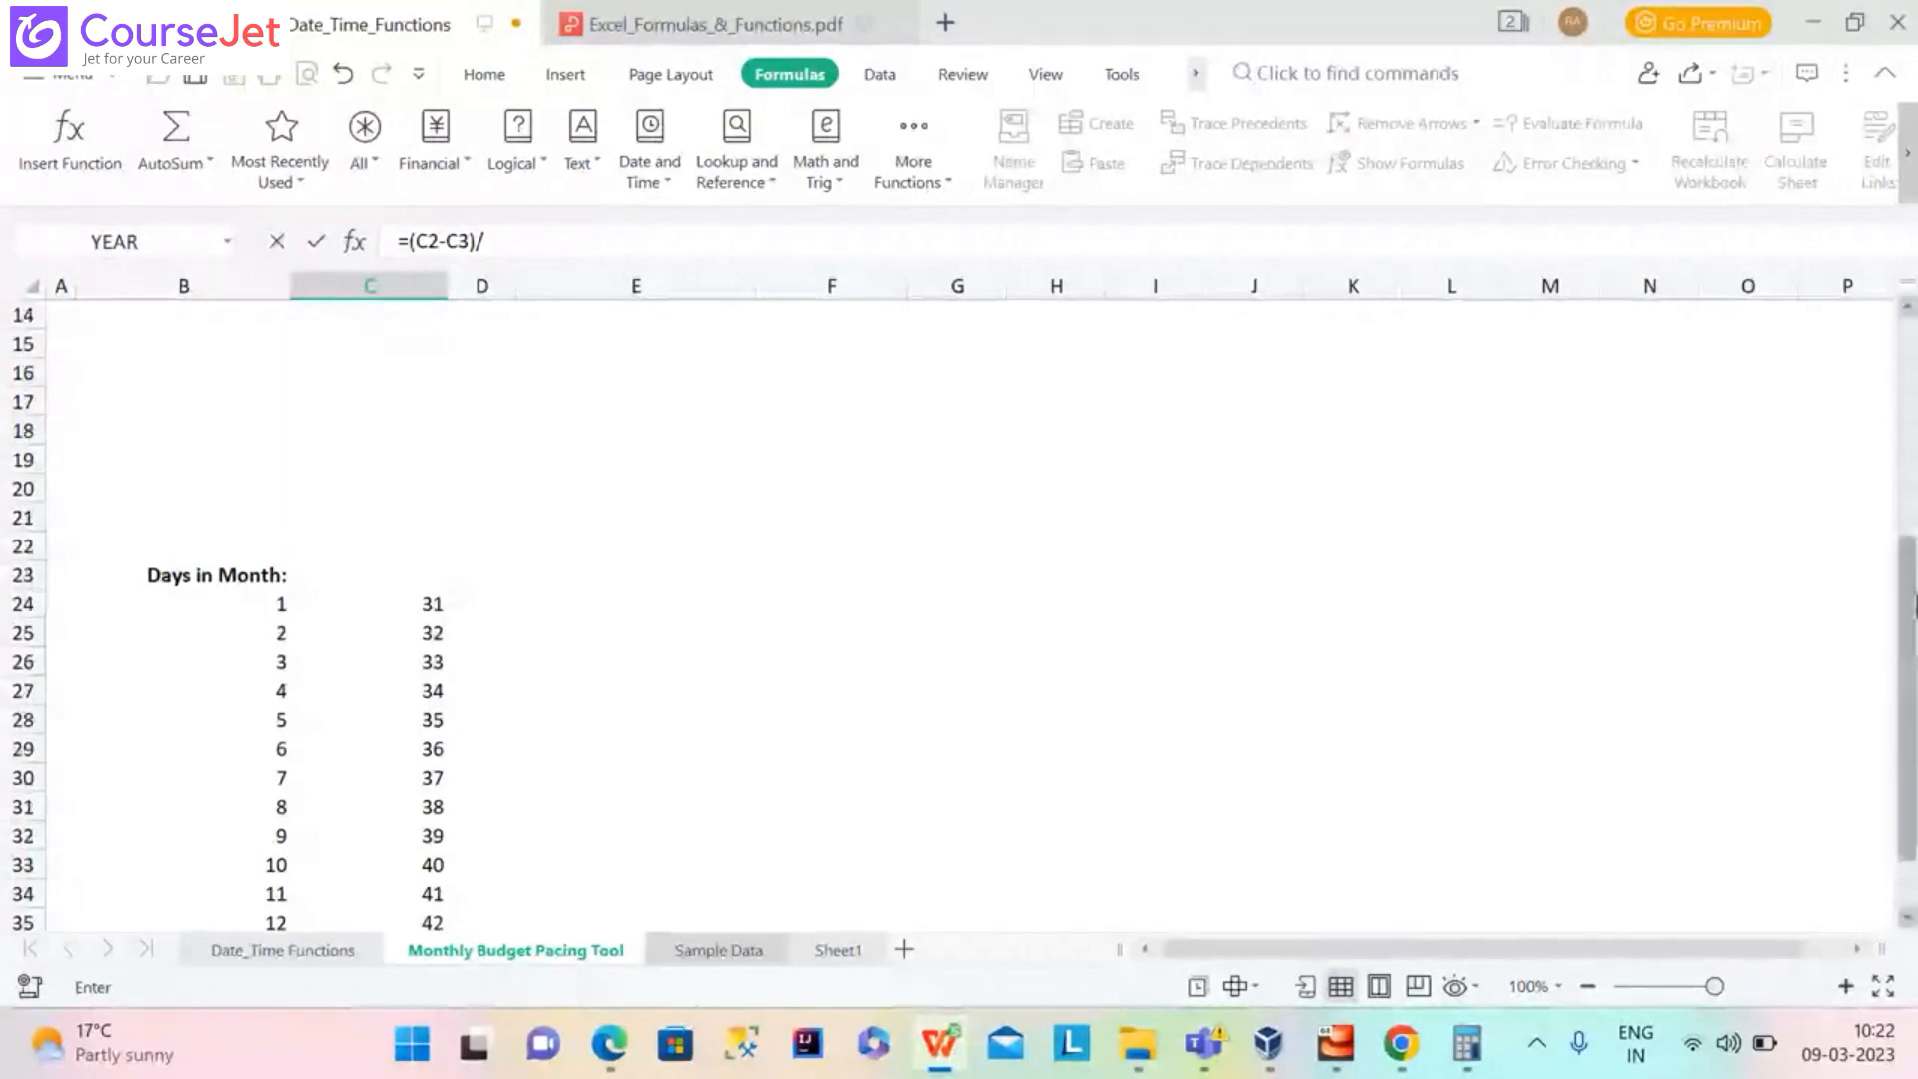
pyautogui.moveTo(1913, 665); pyautogui.dragTo(1903, 384)
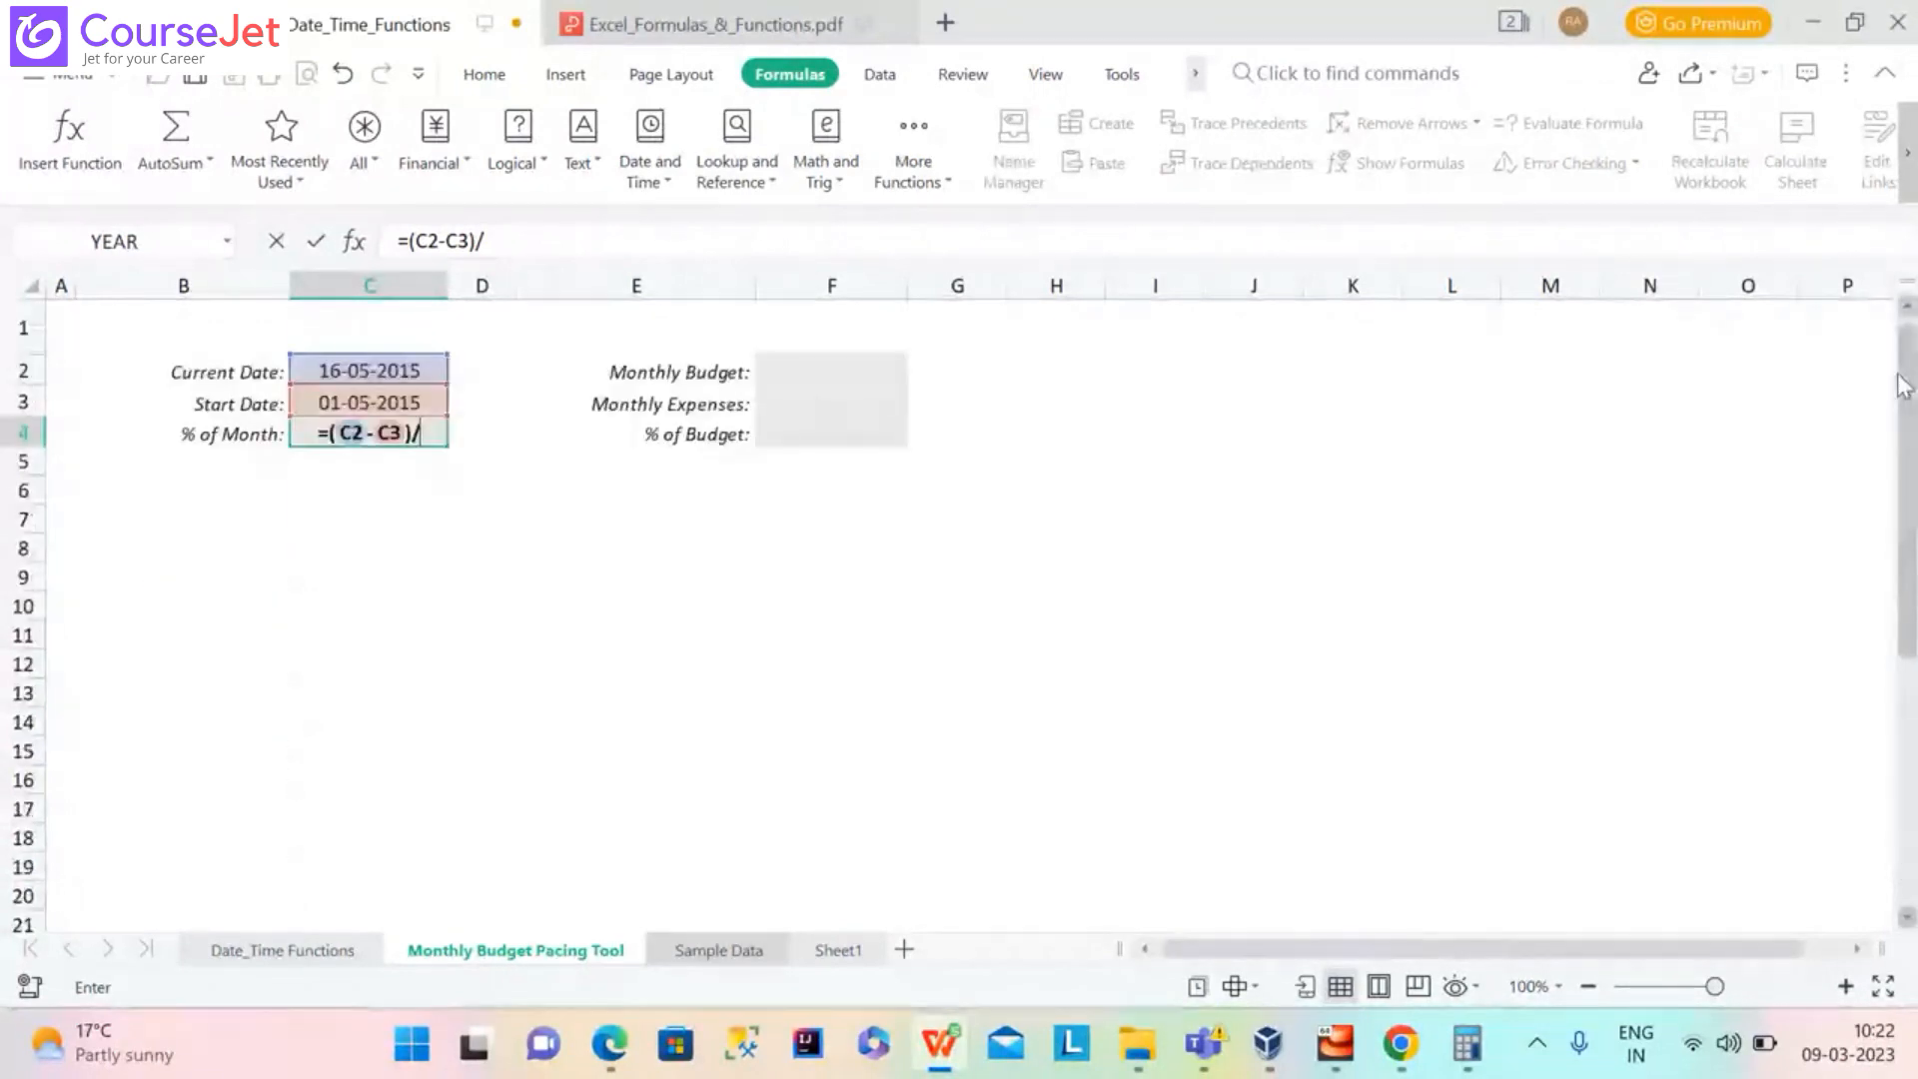
pyautogui.write('3')
pyautogui.press('Return')
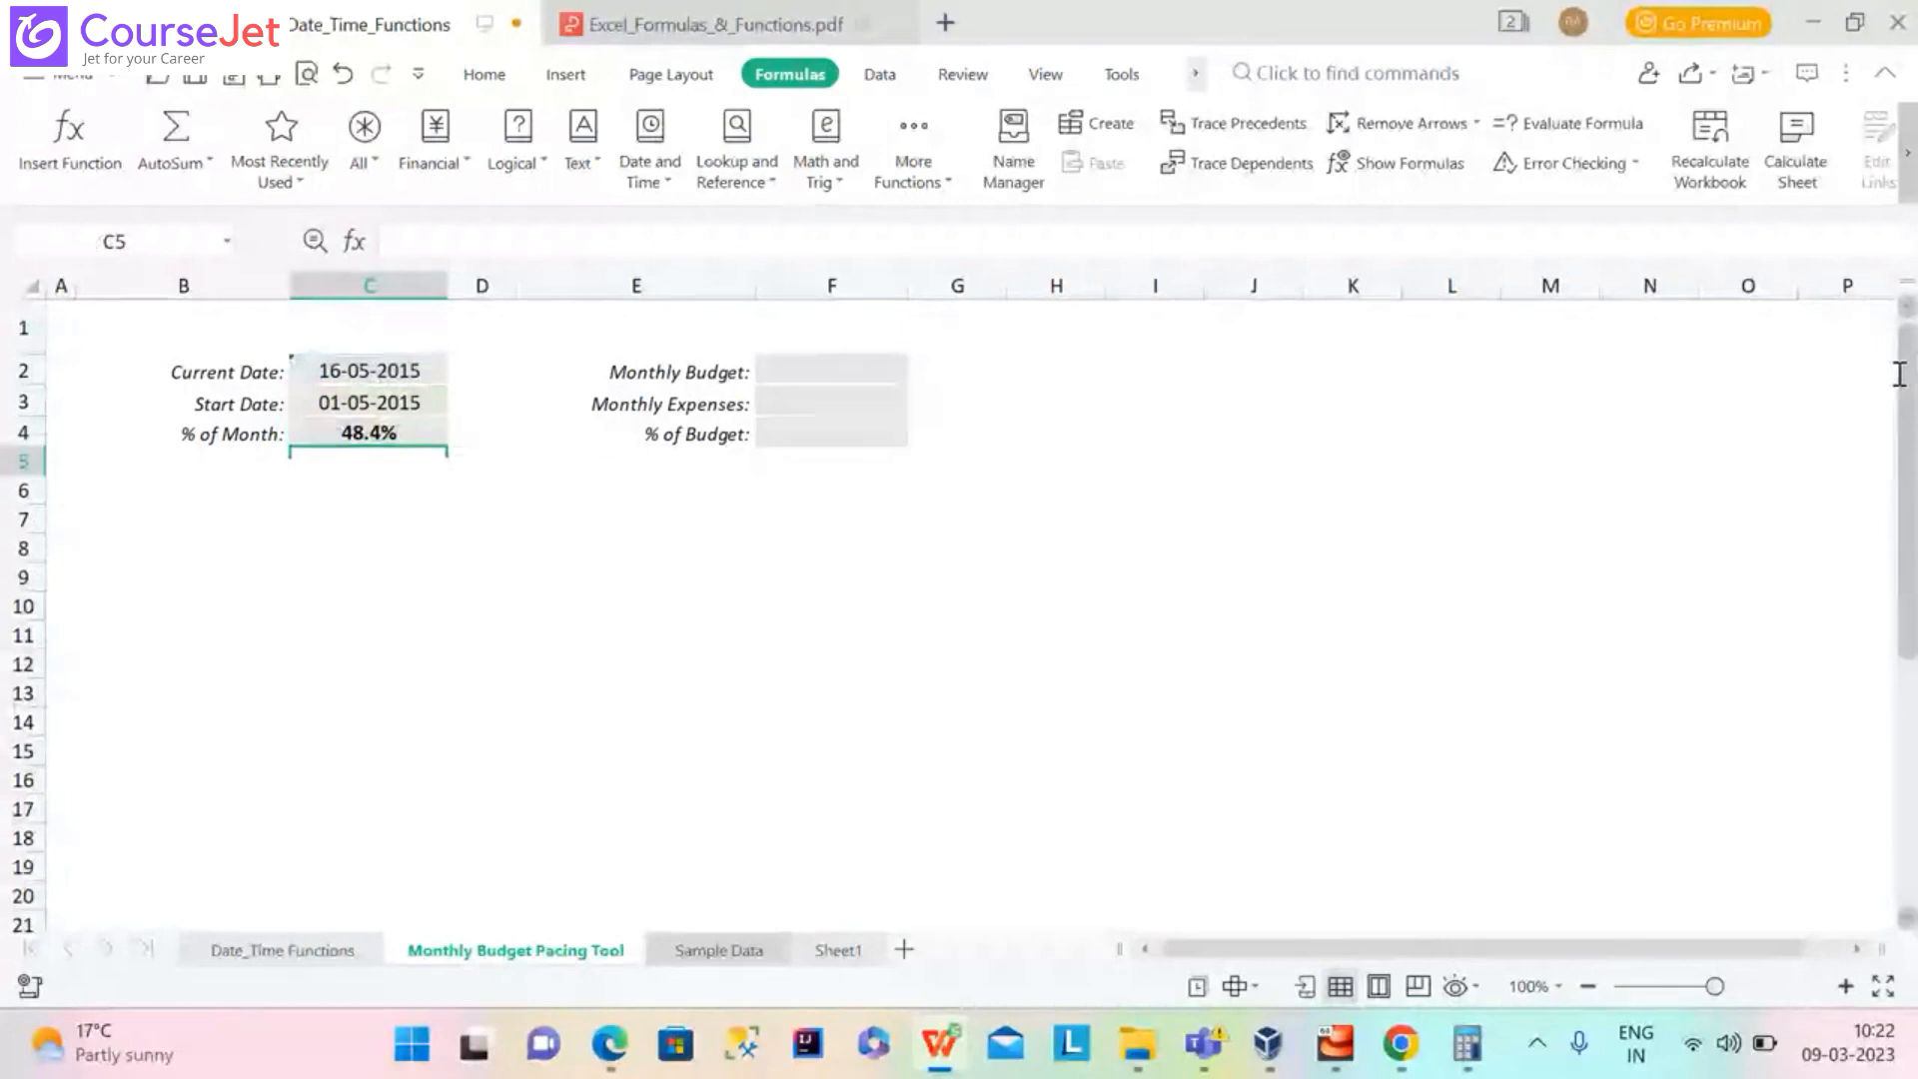
pyautogui.click(422, 443)
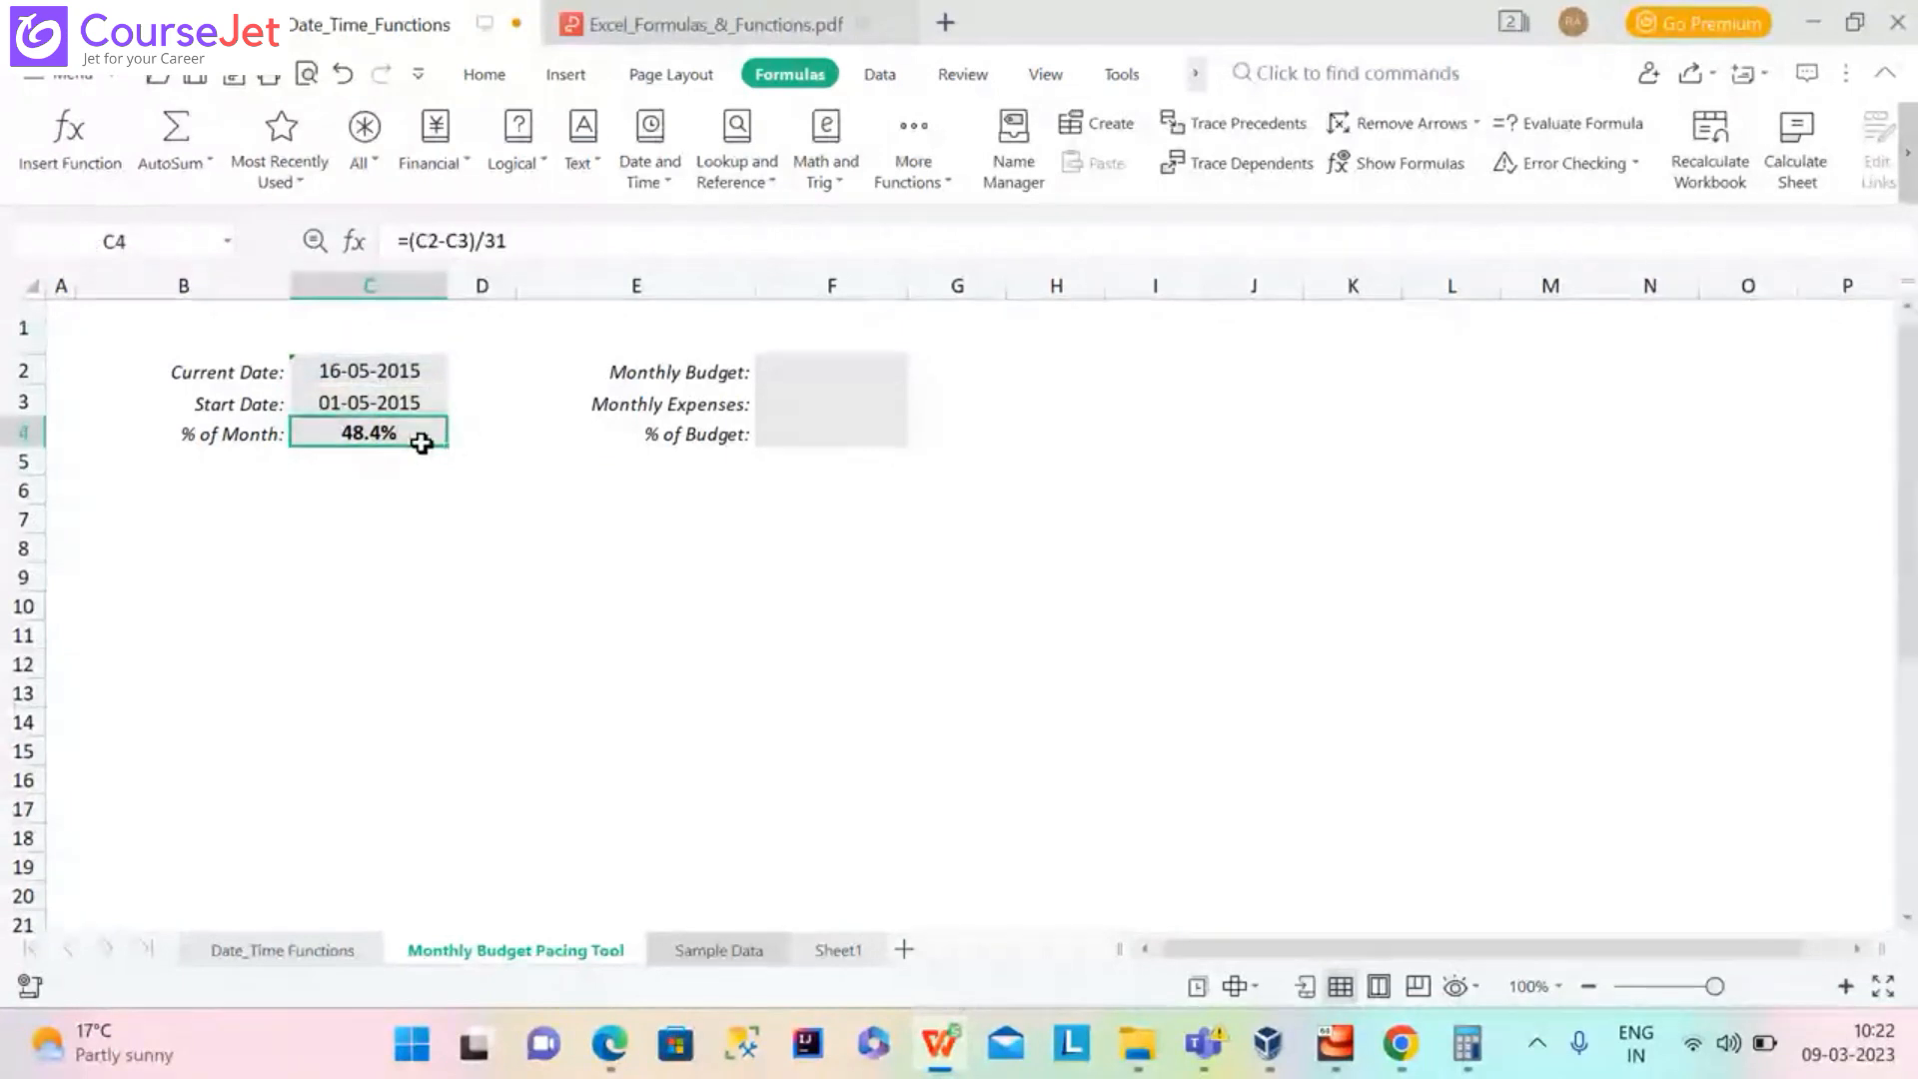
# Check the months following March 2023 in the system calendar and return to cell C4
pyautogui.click(1844, 1065)
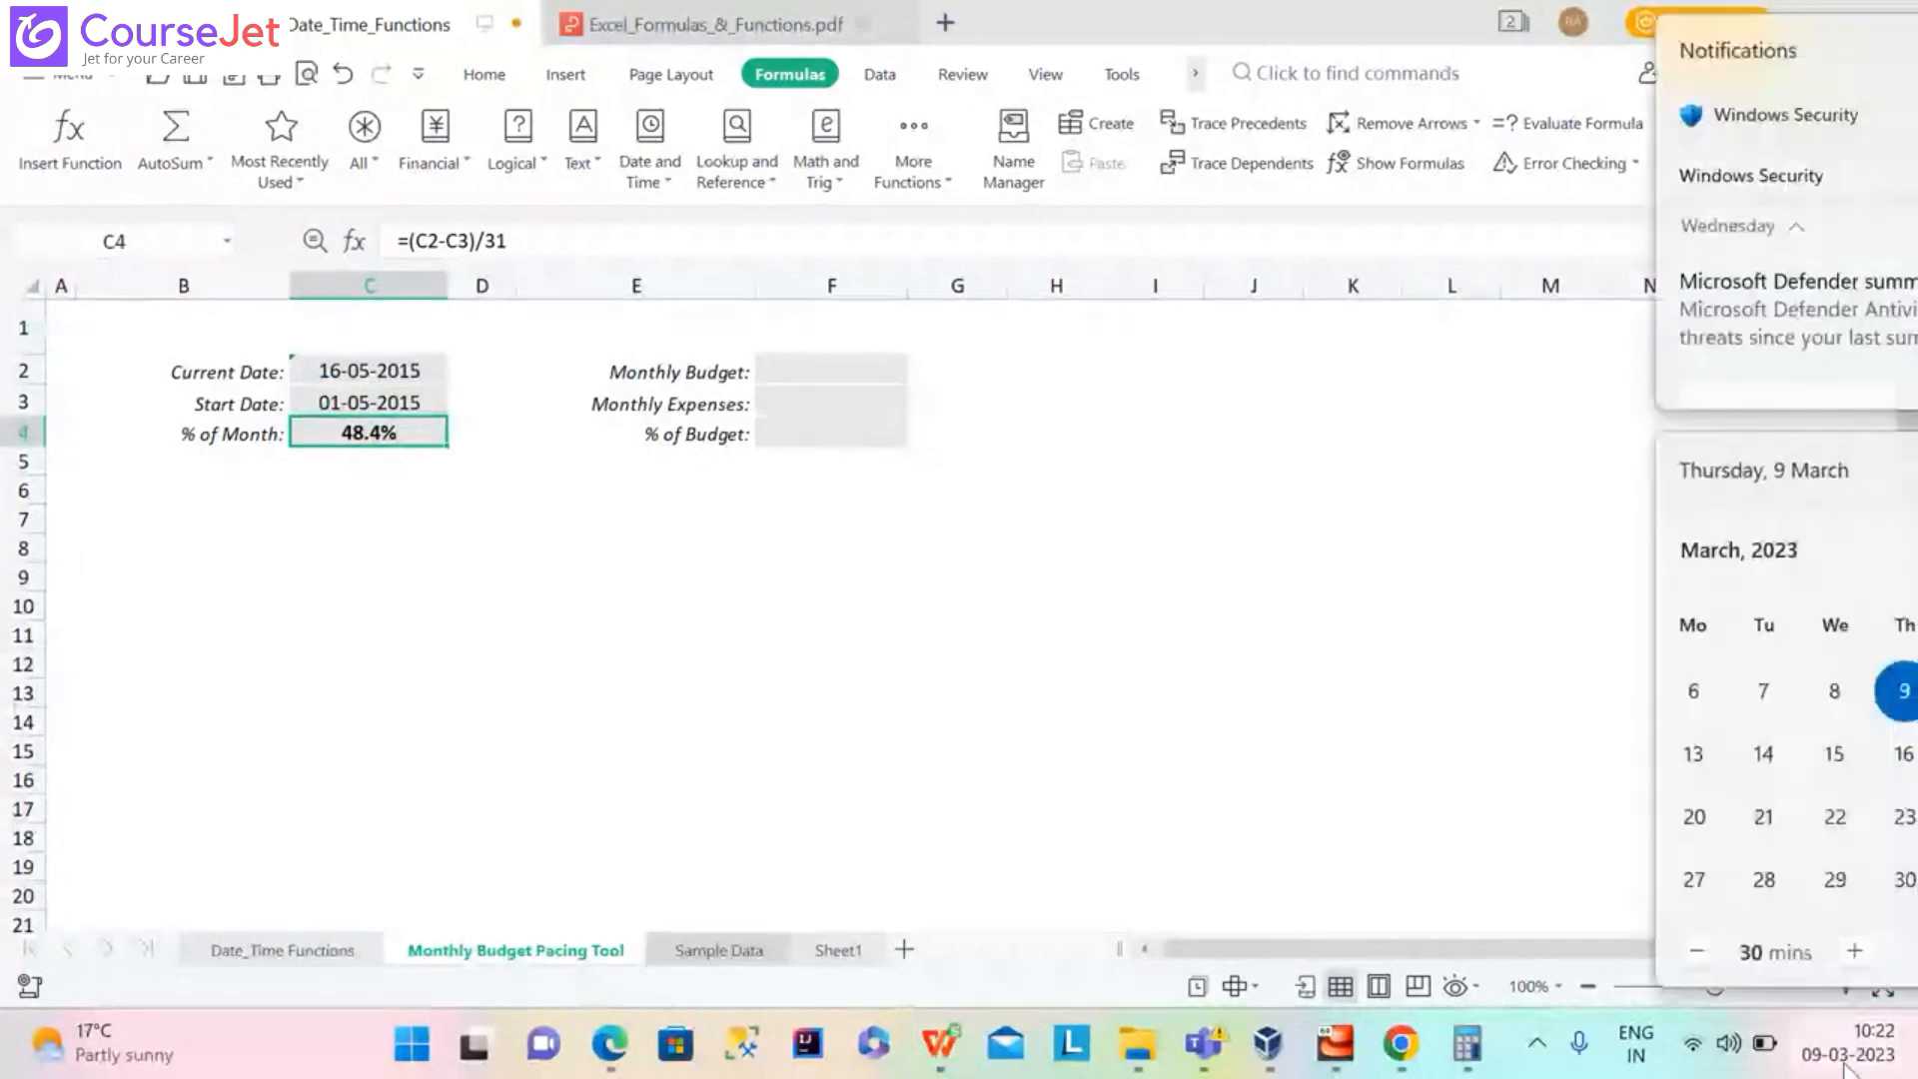
pyautogui.click(1864, 548)
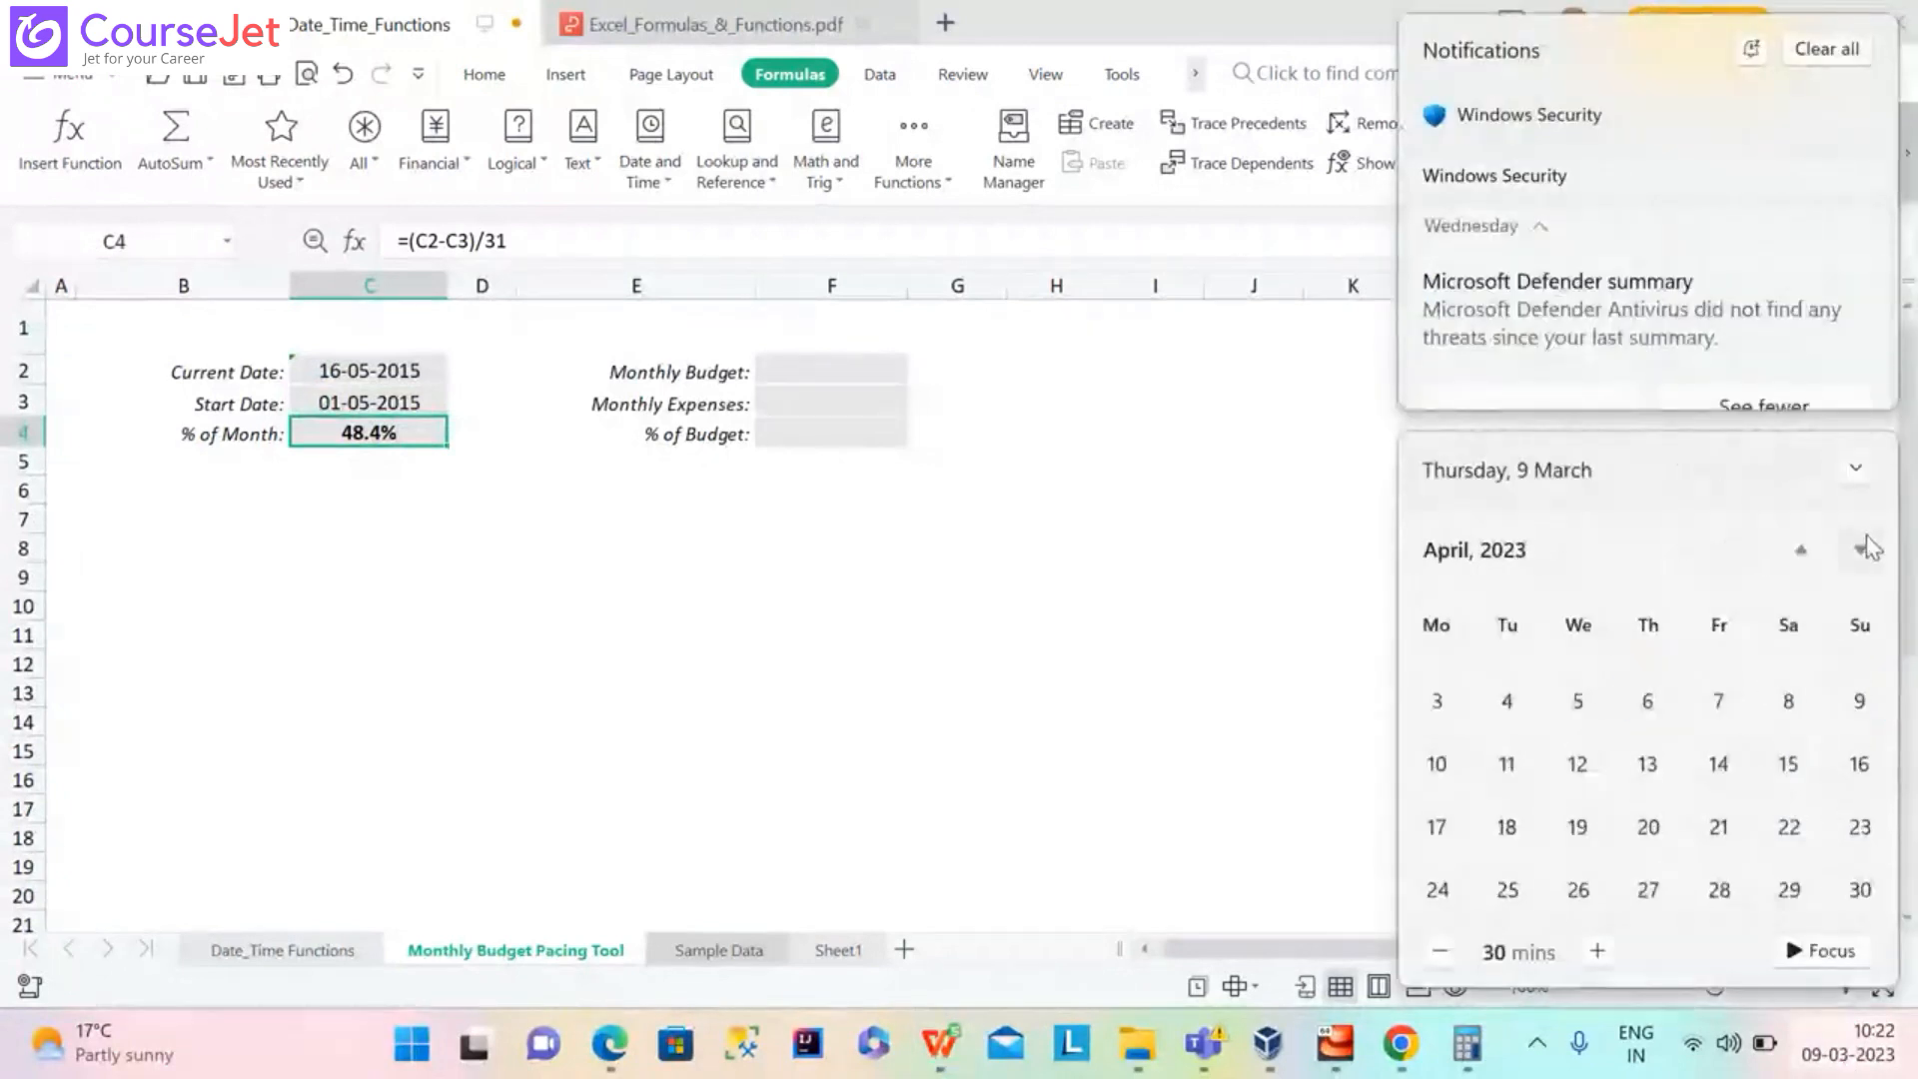
pyautogui.click(1864, 548)
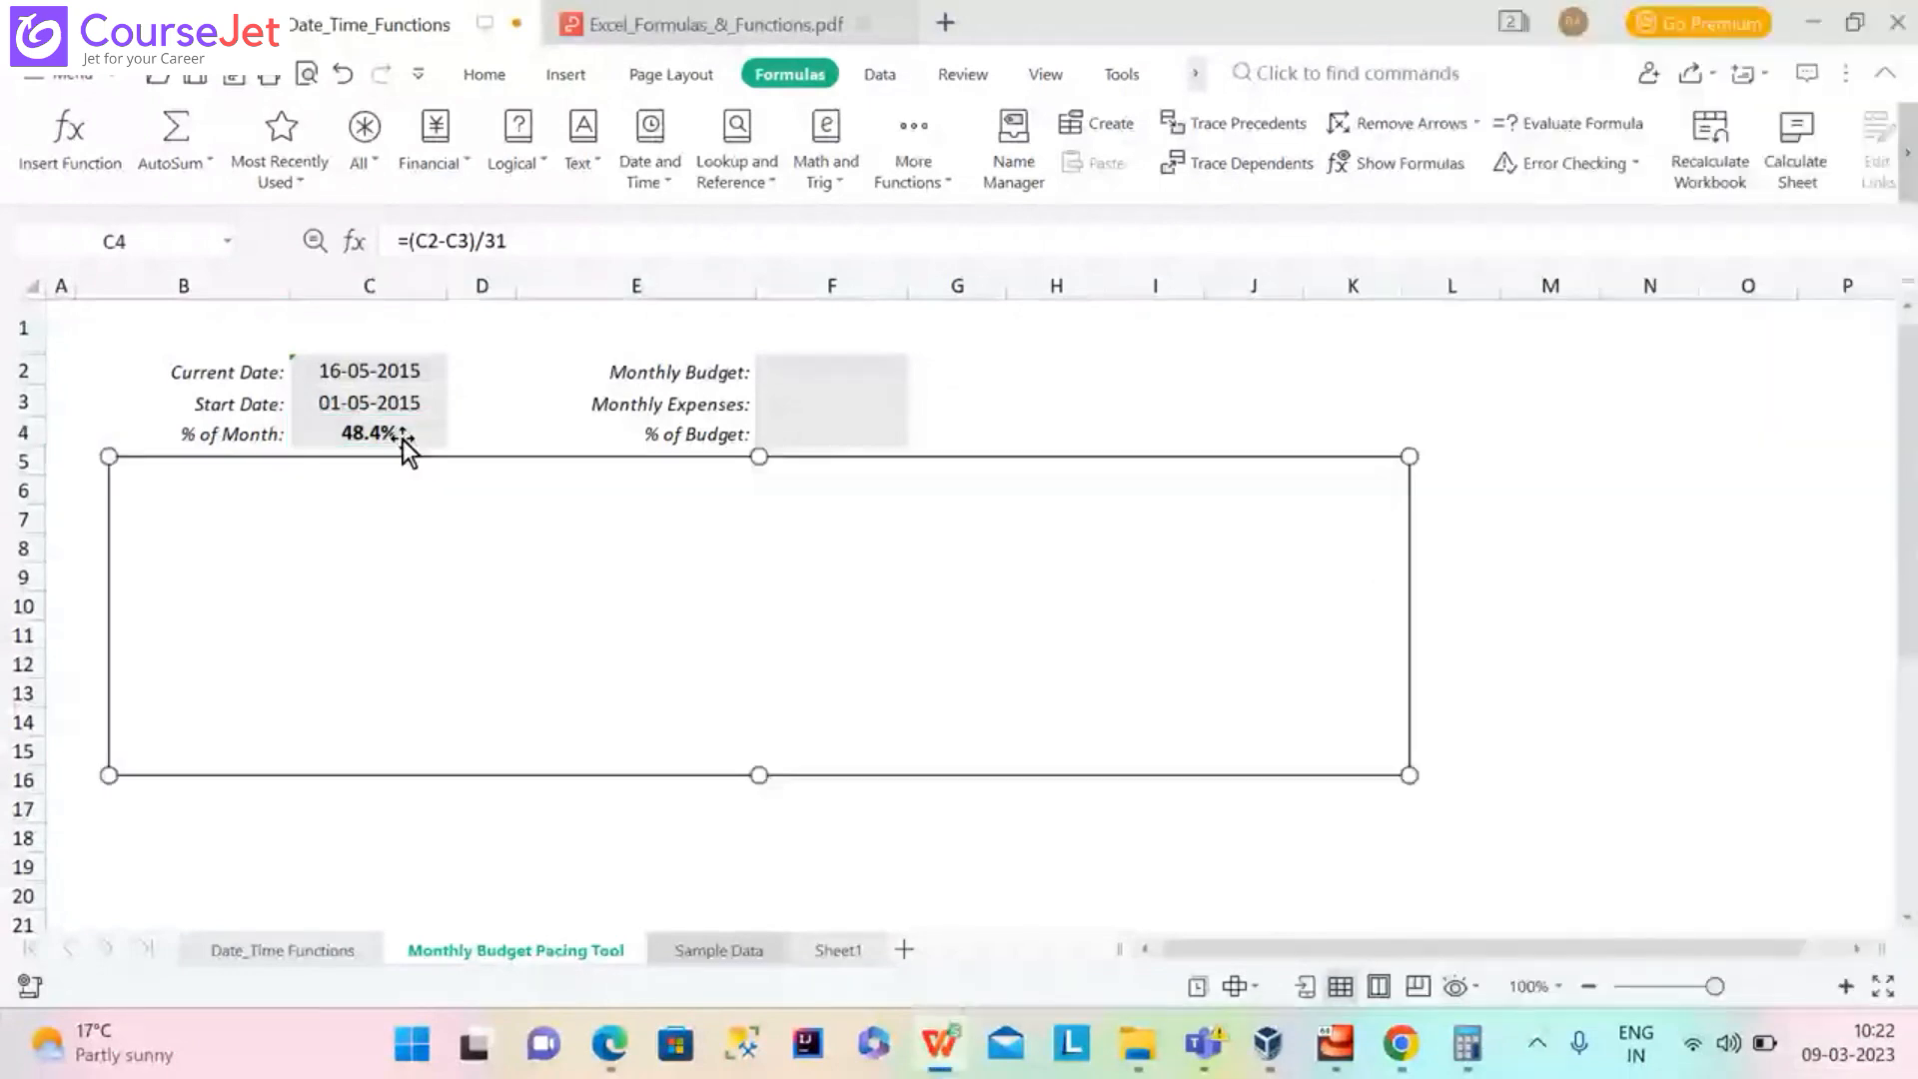
pyautogui.click(402, 437)
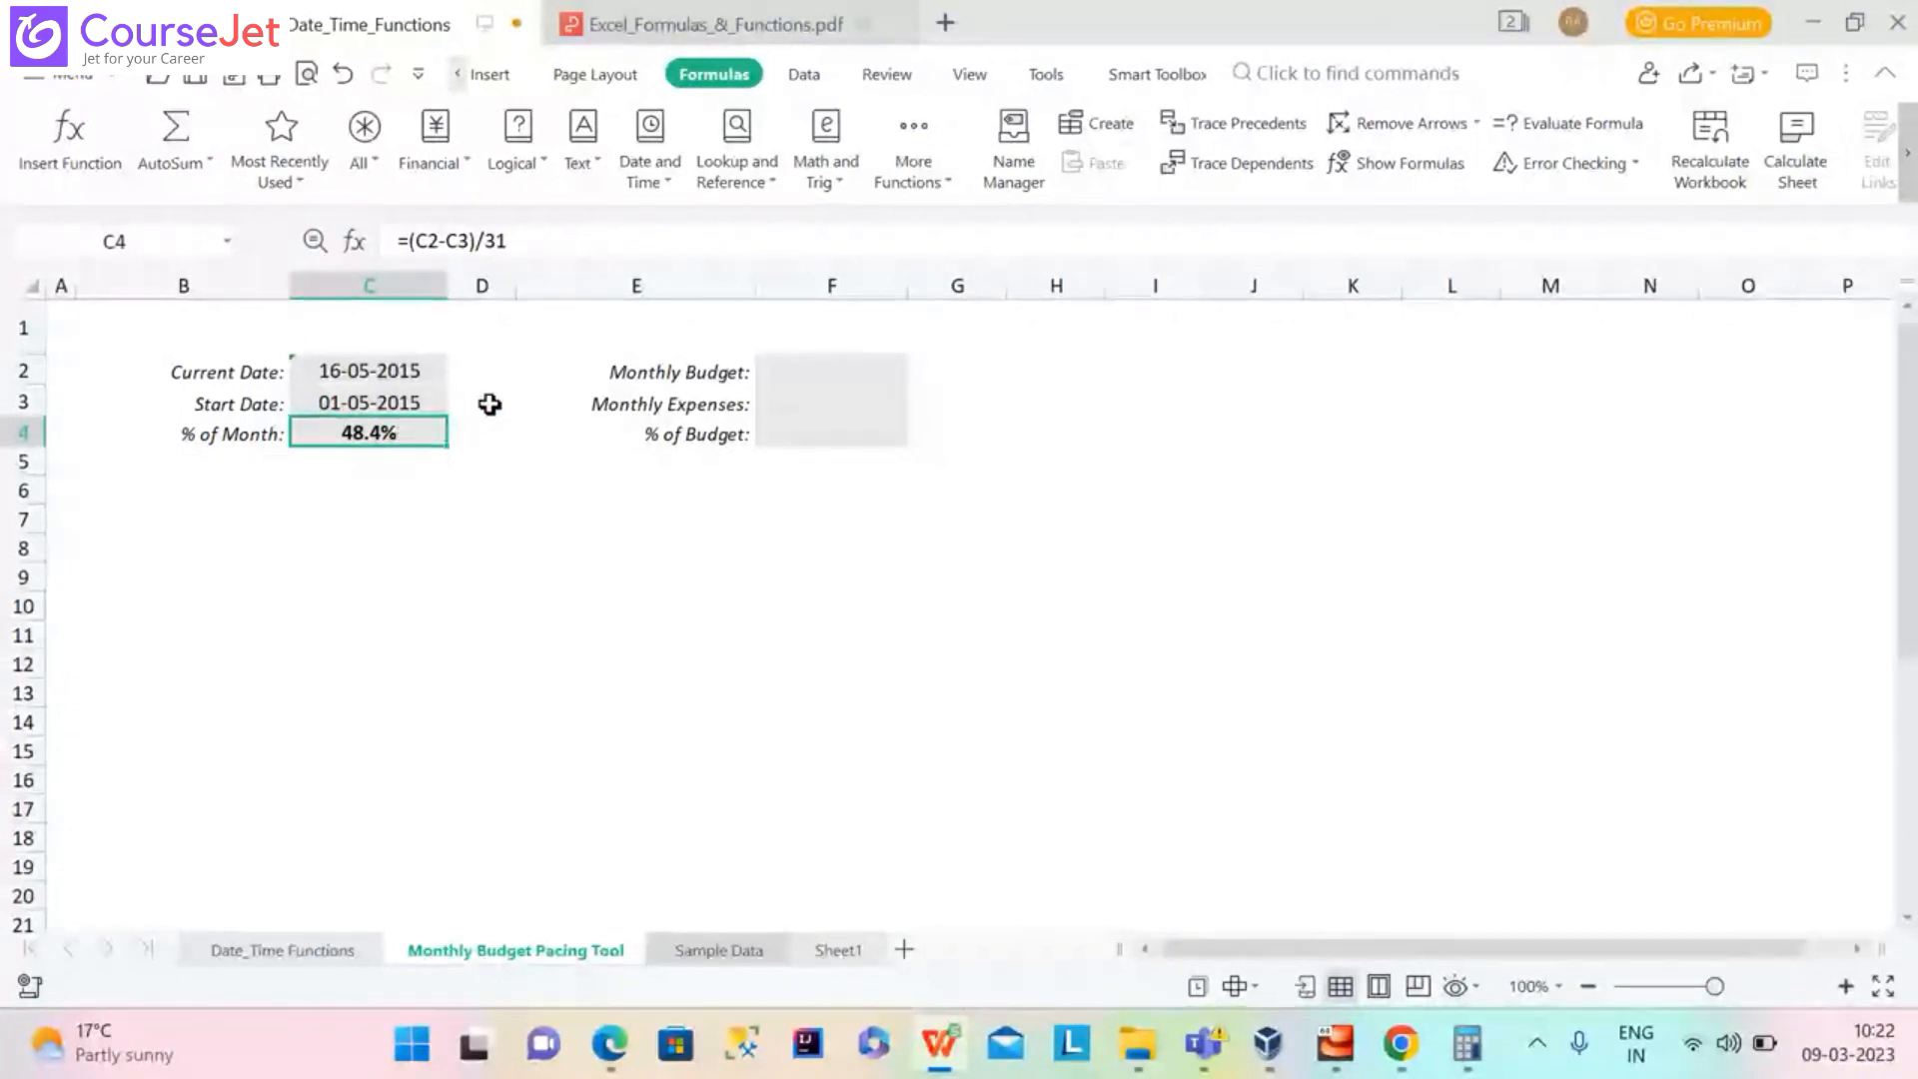
# Enter 2500 as the Monthly Budget in F2
pyautogui.click(786, 374)
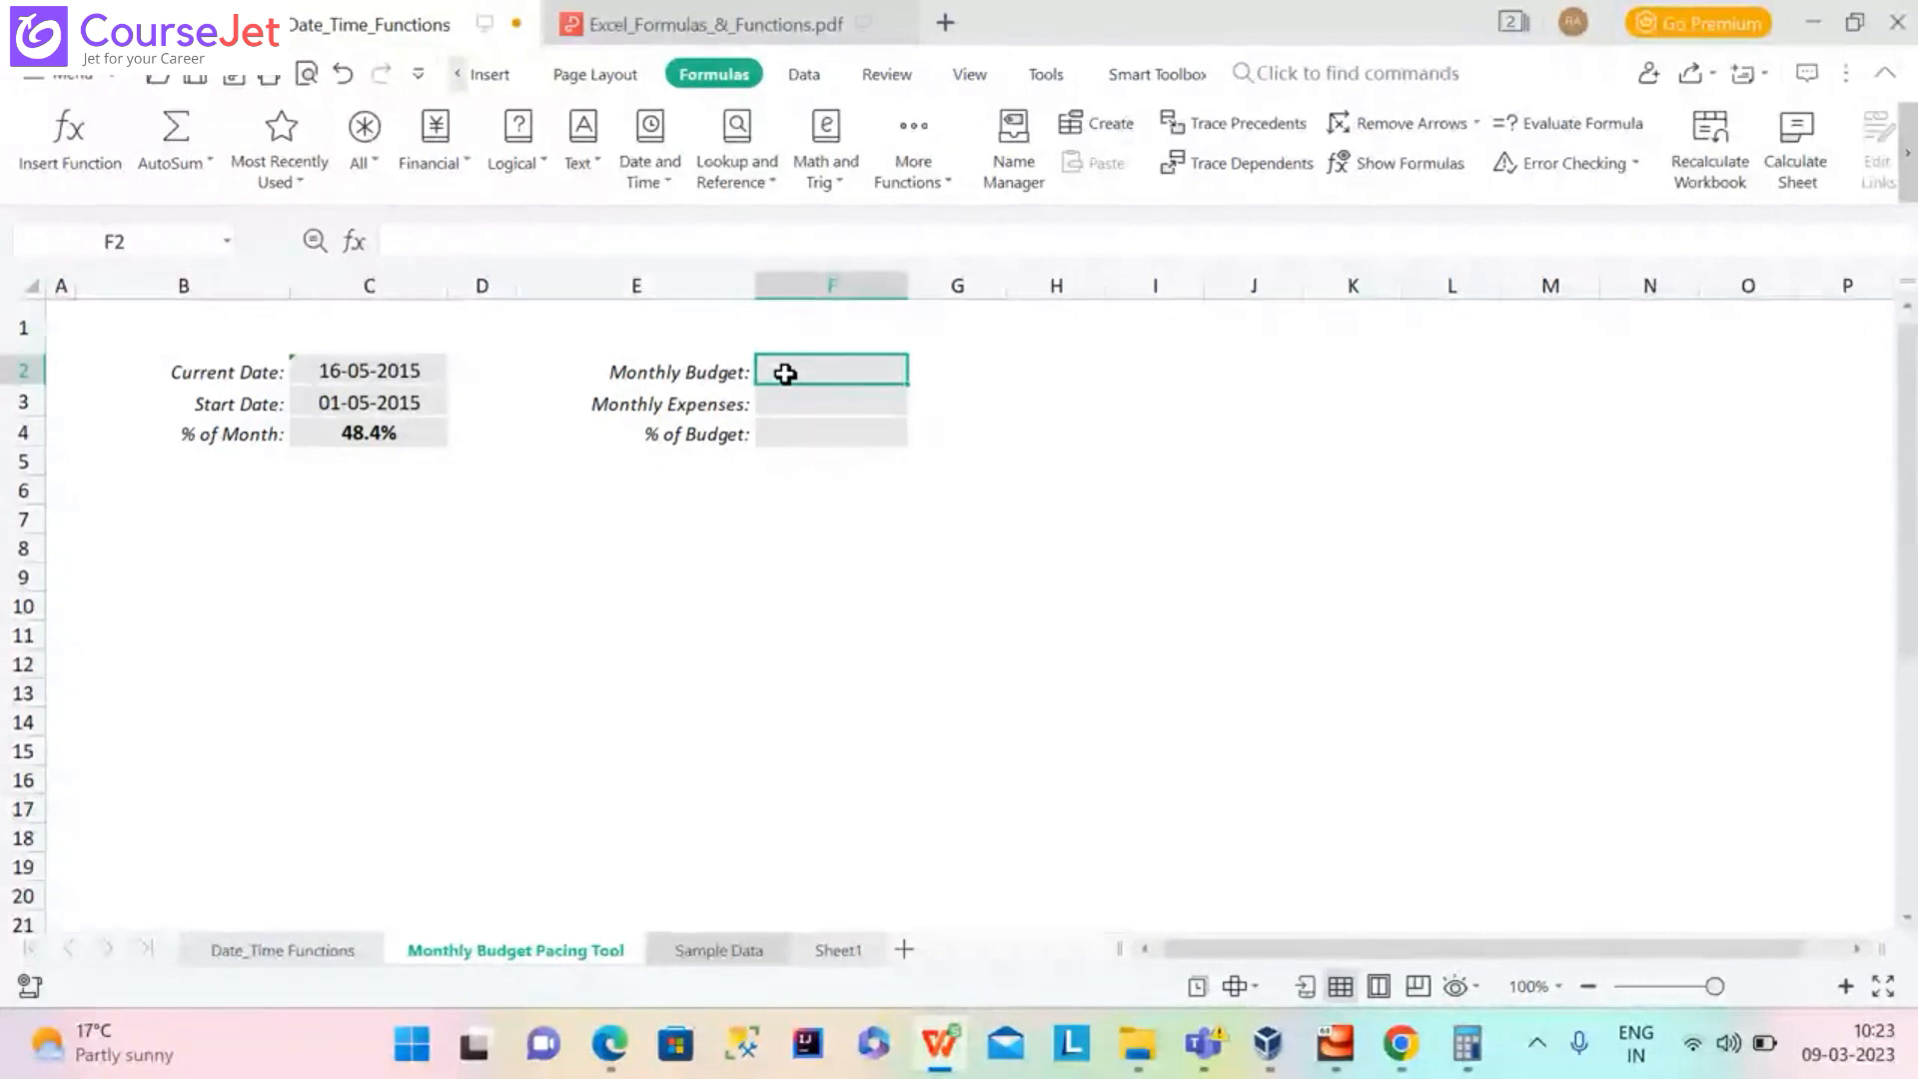
pyautogui.write('2')
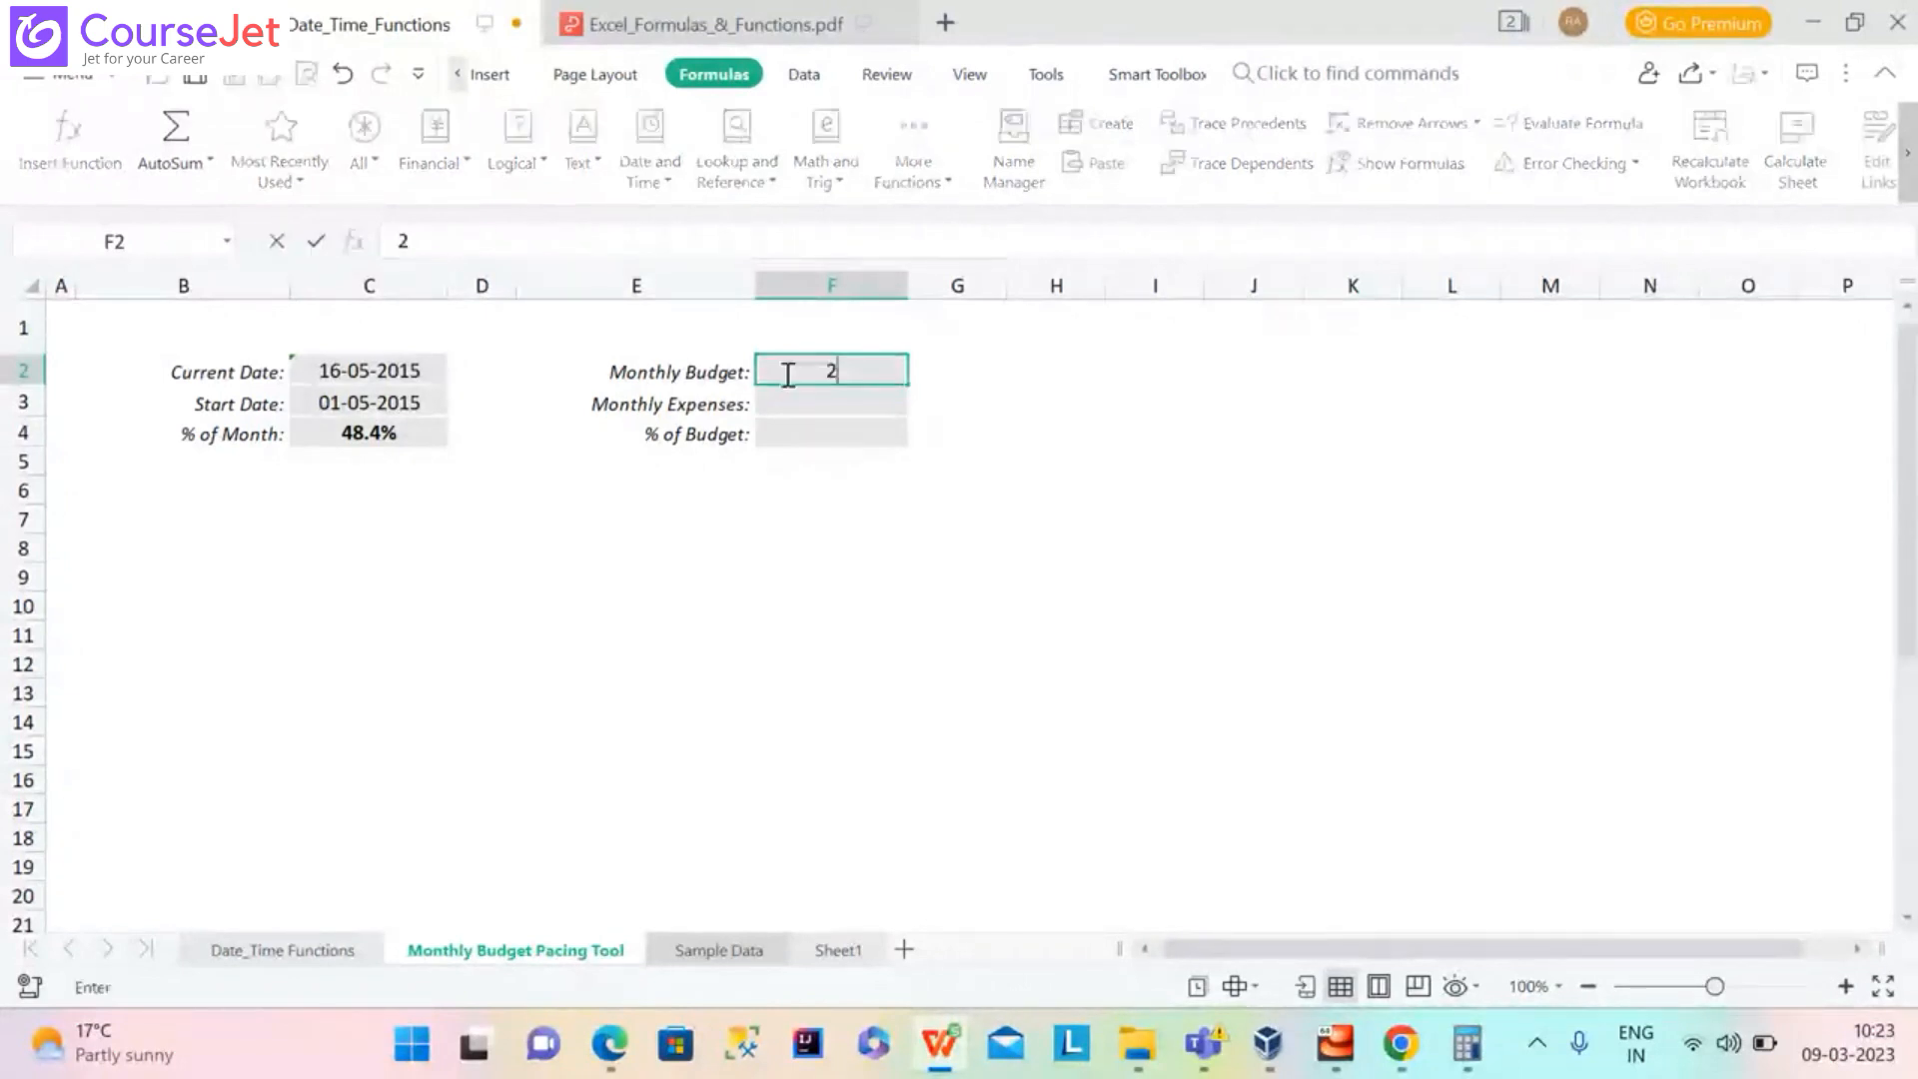
pyautogui.write('500')
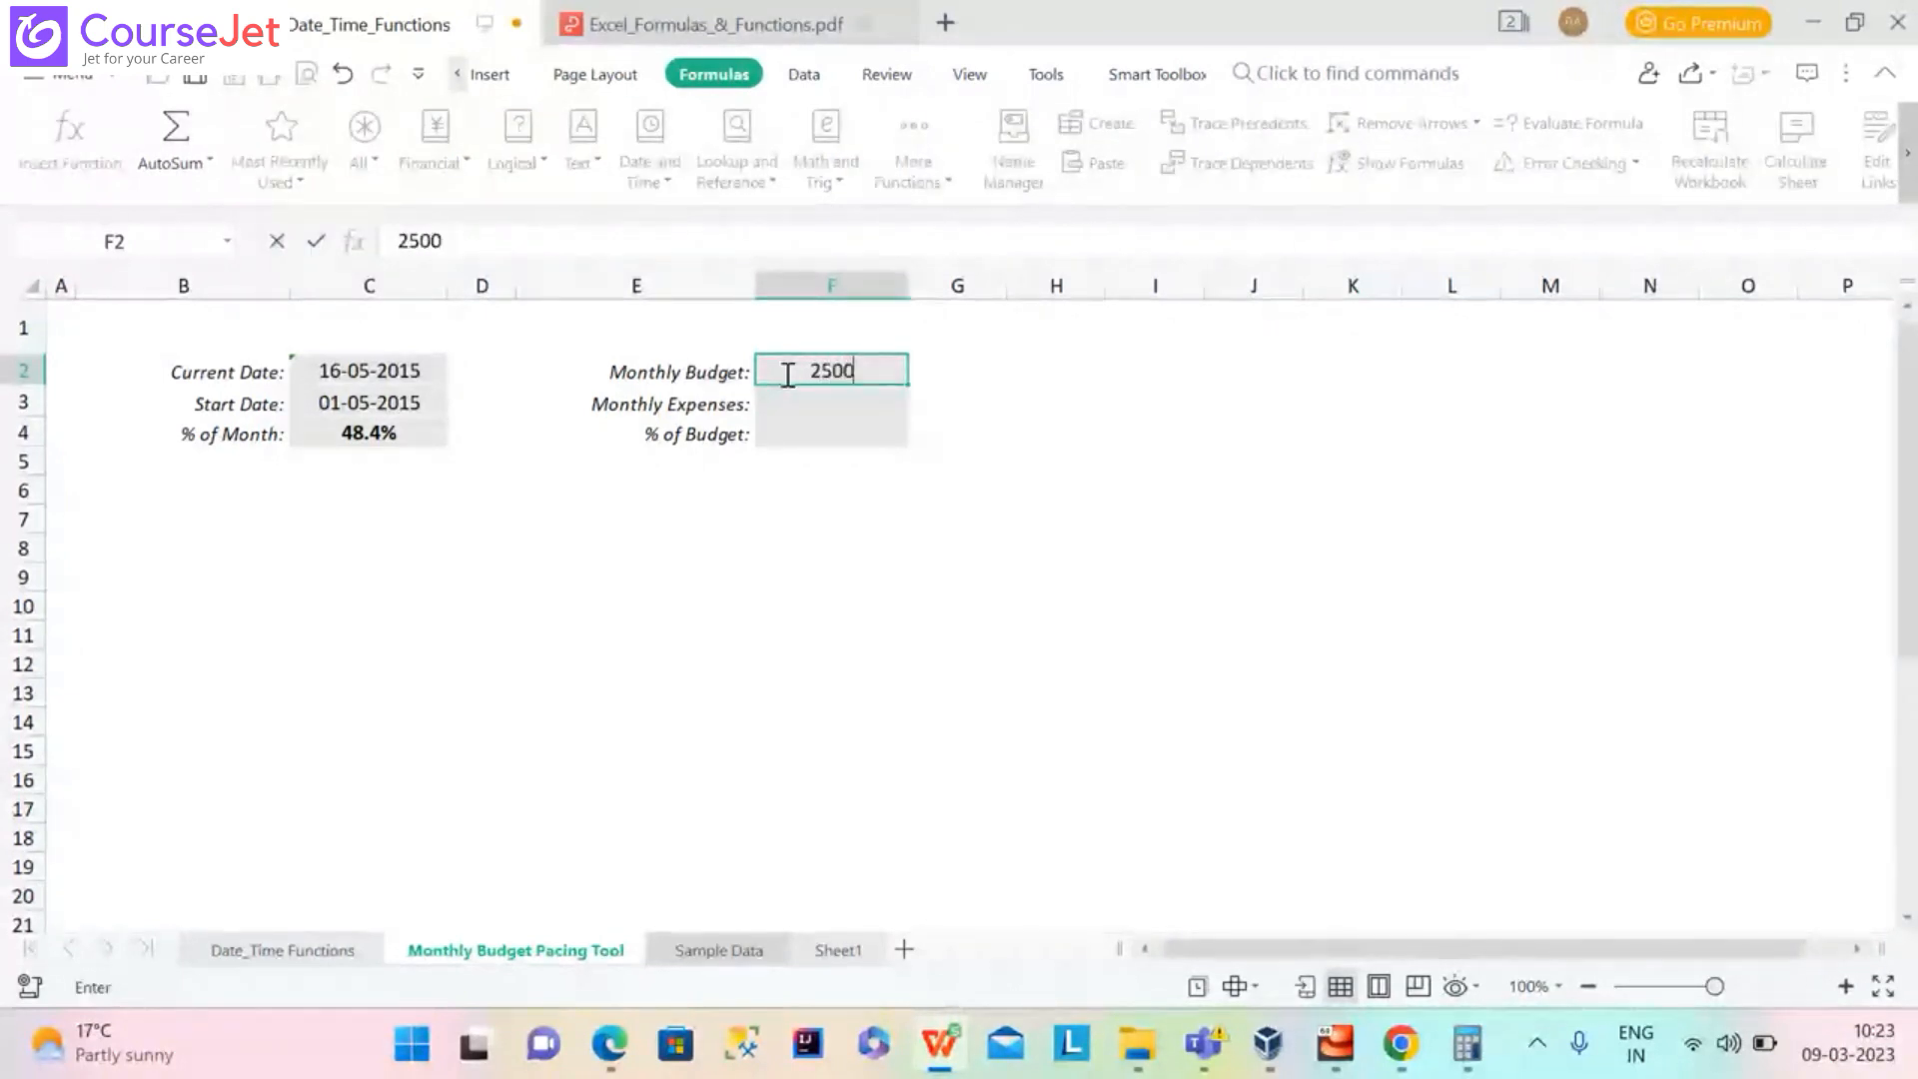
pyautogui.press('Return')
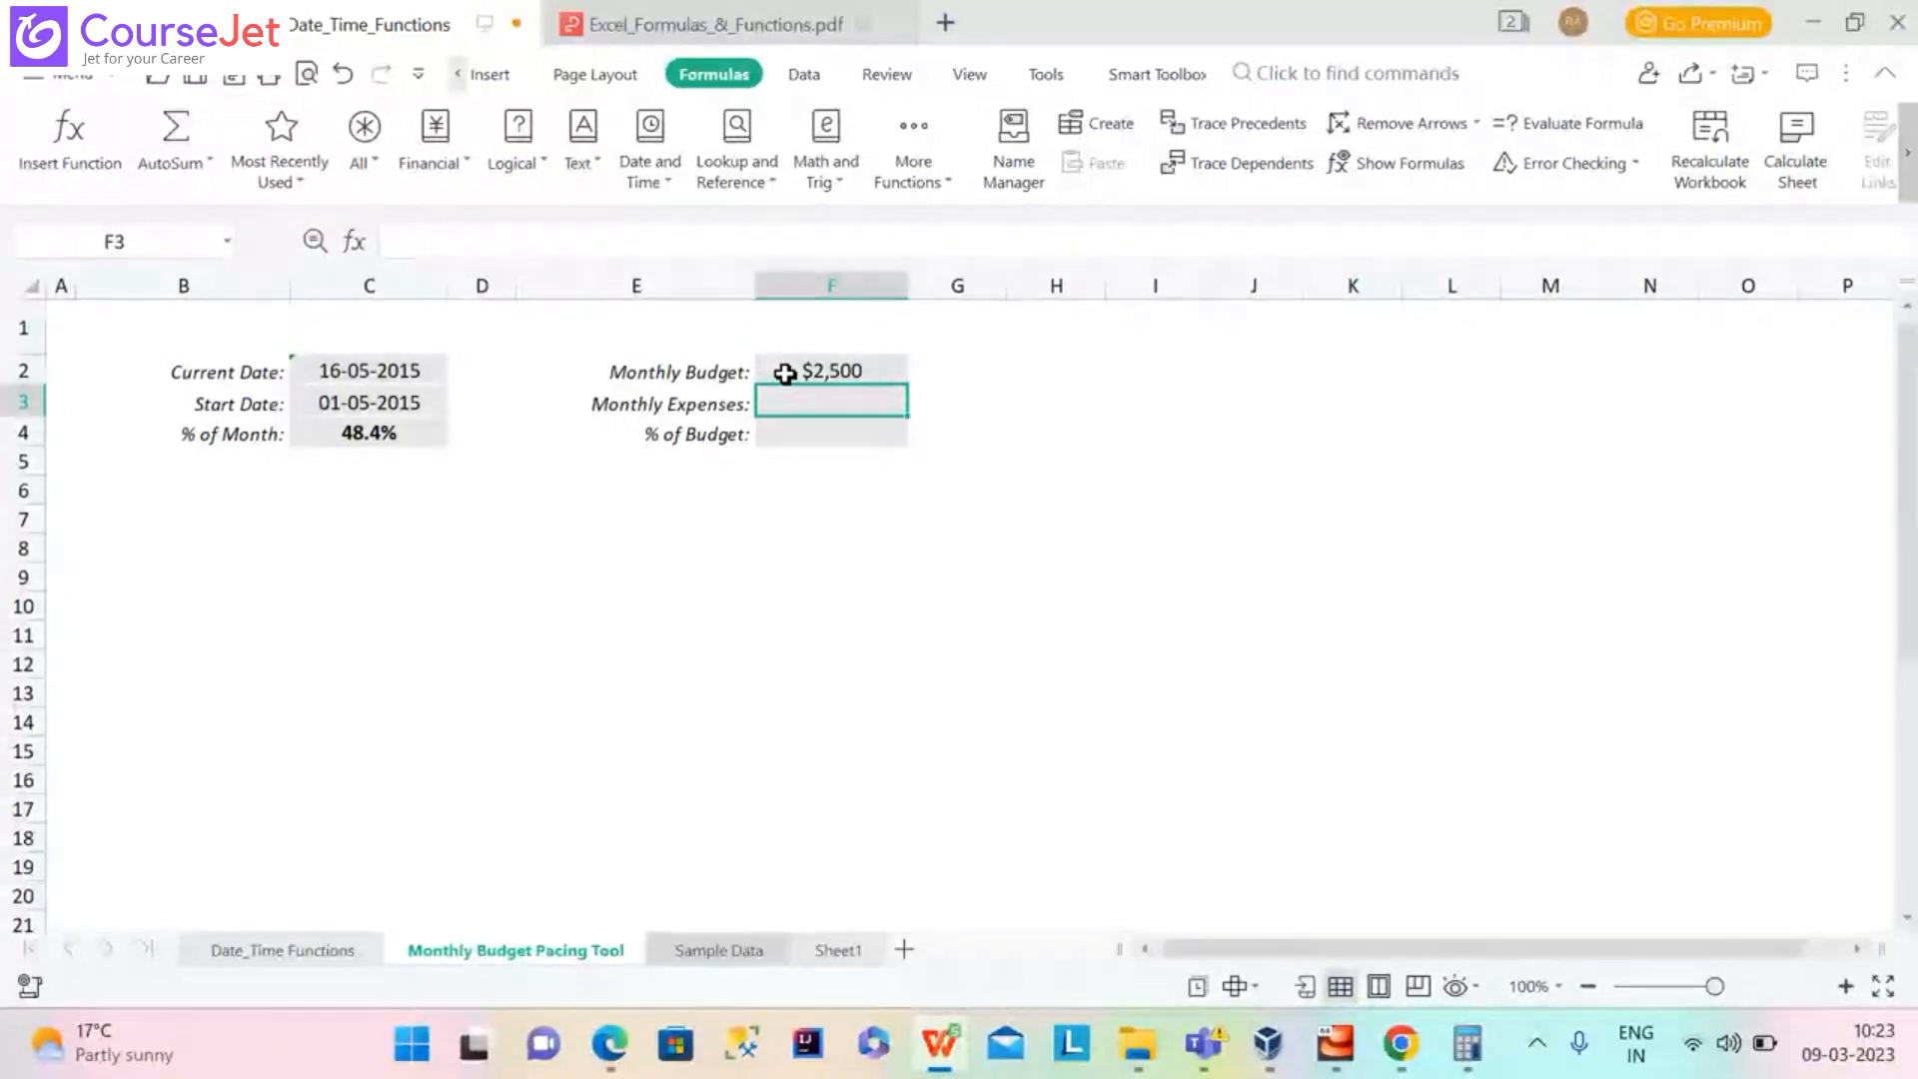
# Review the May 2015 expense rows at the end of the Sample Data sheet and return to the Monthly Budget Pacing Tool sheet
pyautogui.click(717, 950)
pyautogui.moveTo(1909, 376); pyautogui.dragTo(1882, 865)
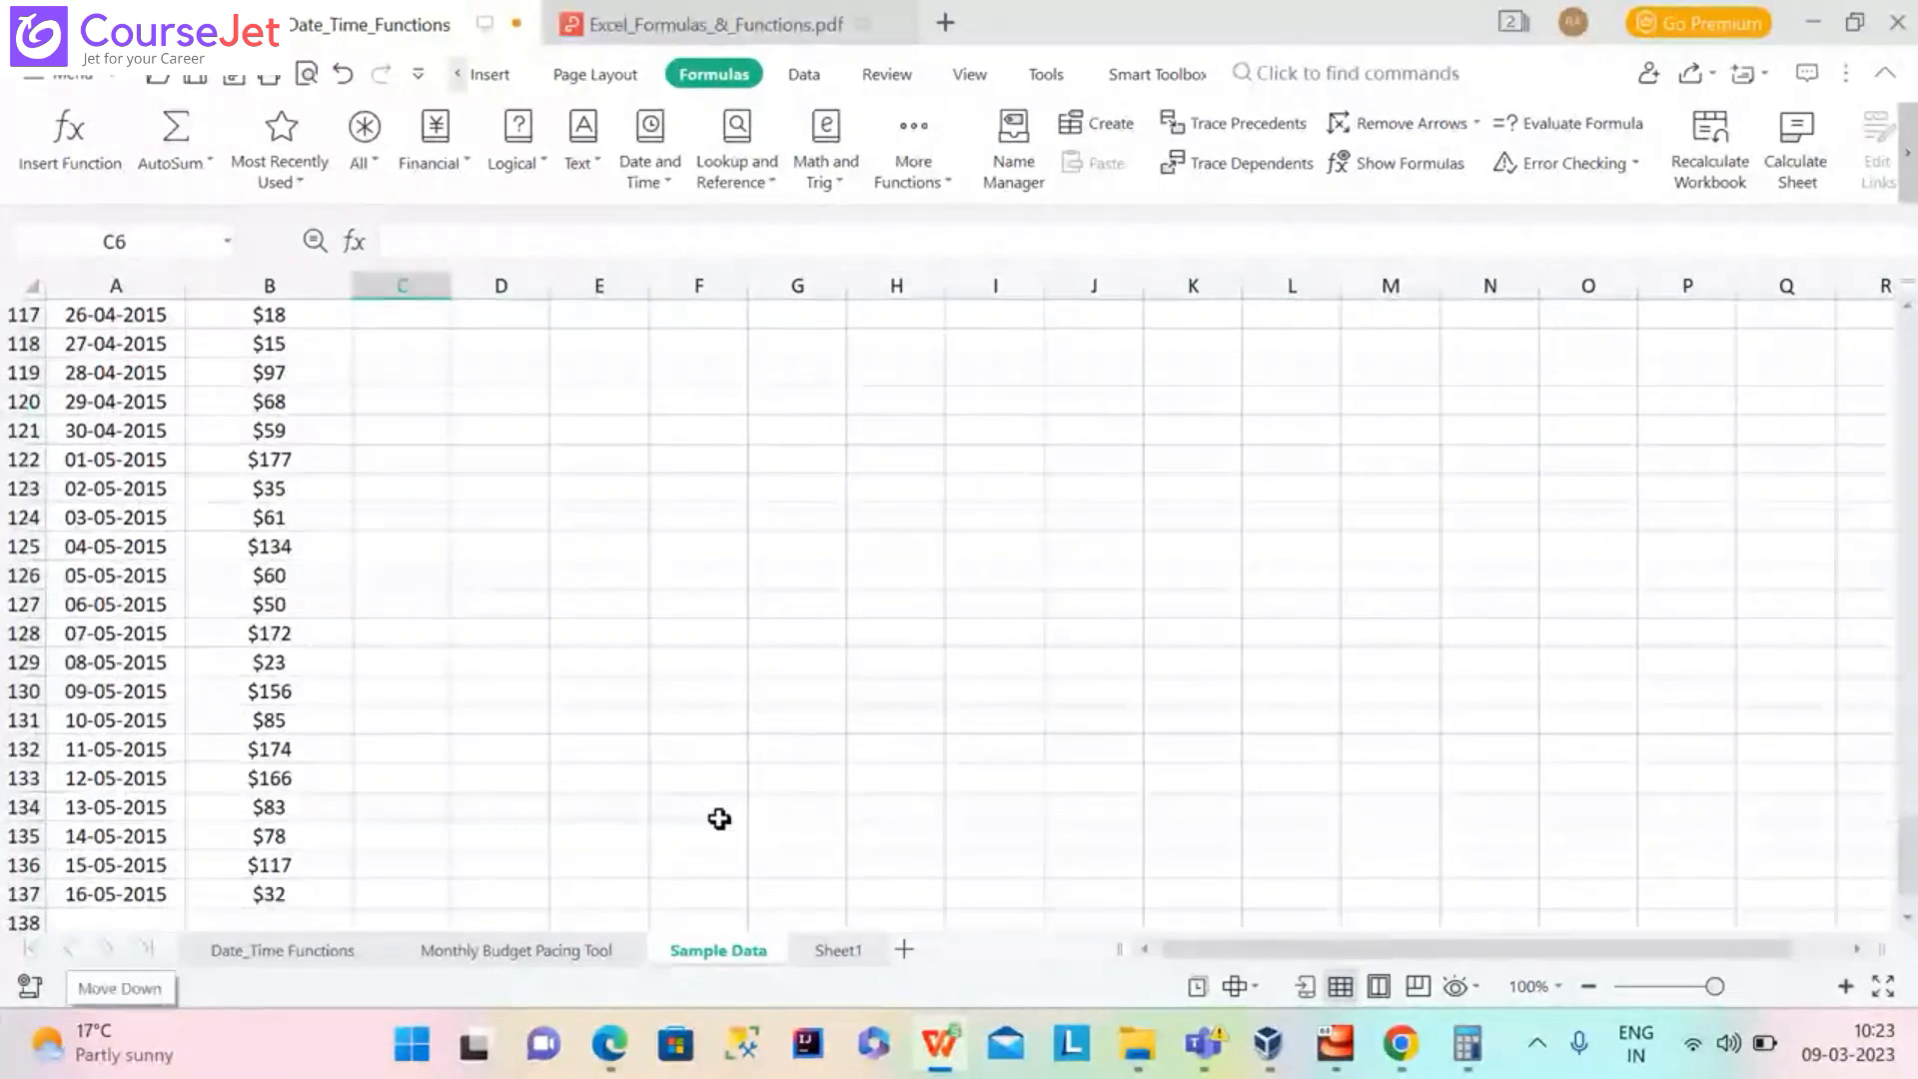
pyautogui.click(532, 954)
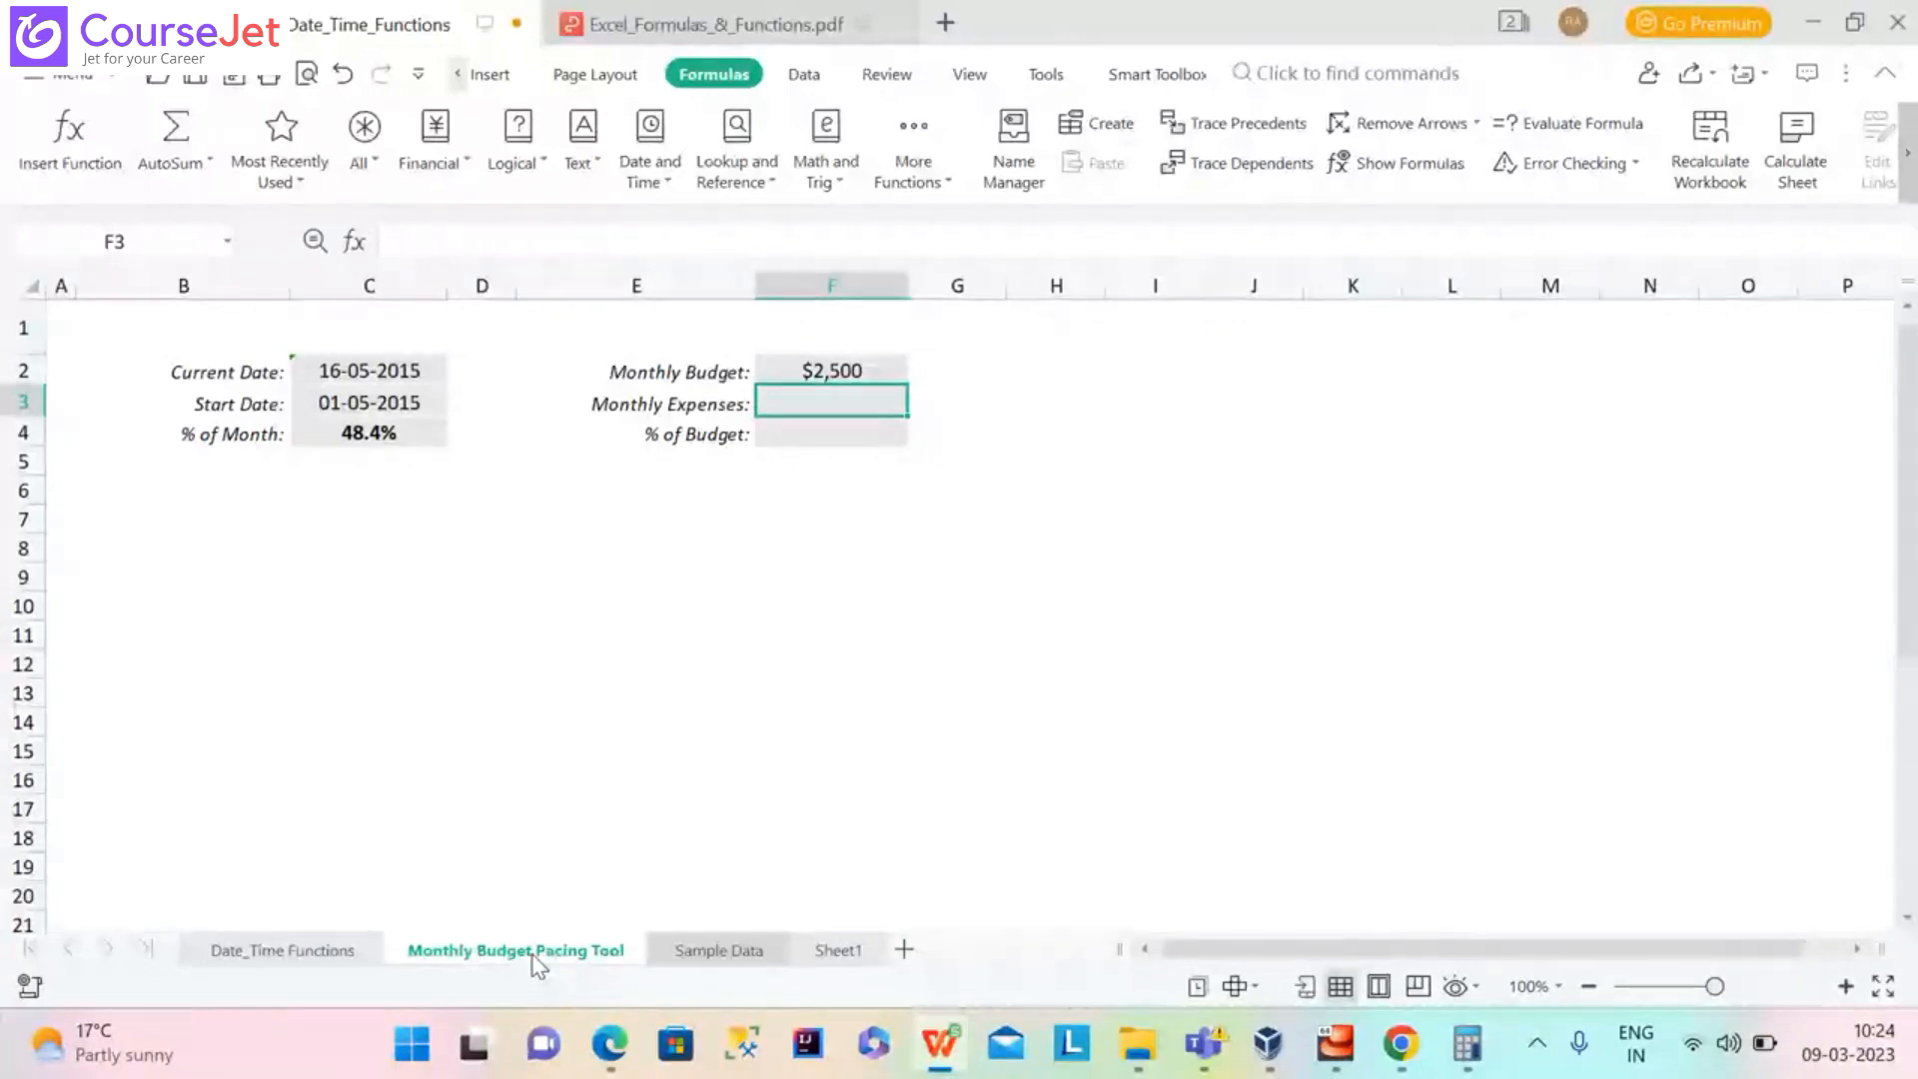
pyautogui.click(696, 952)
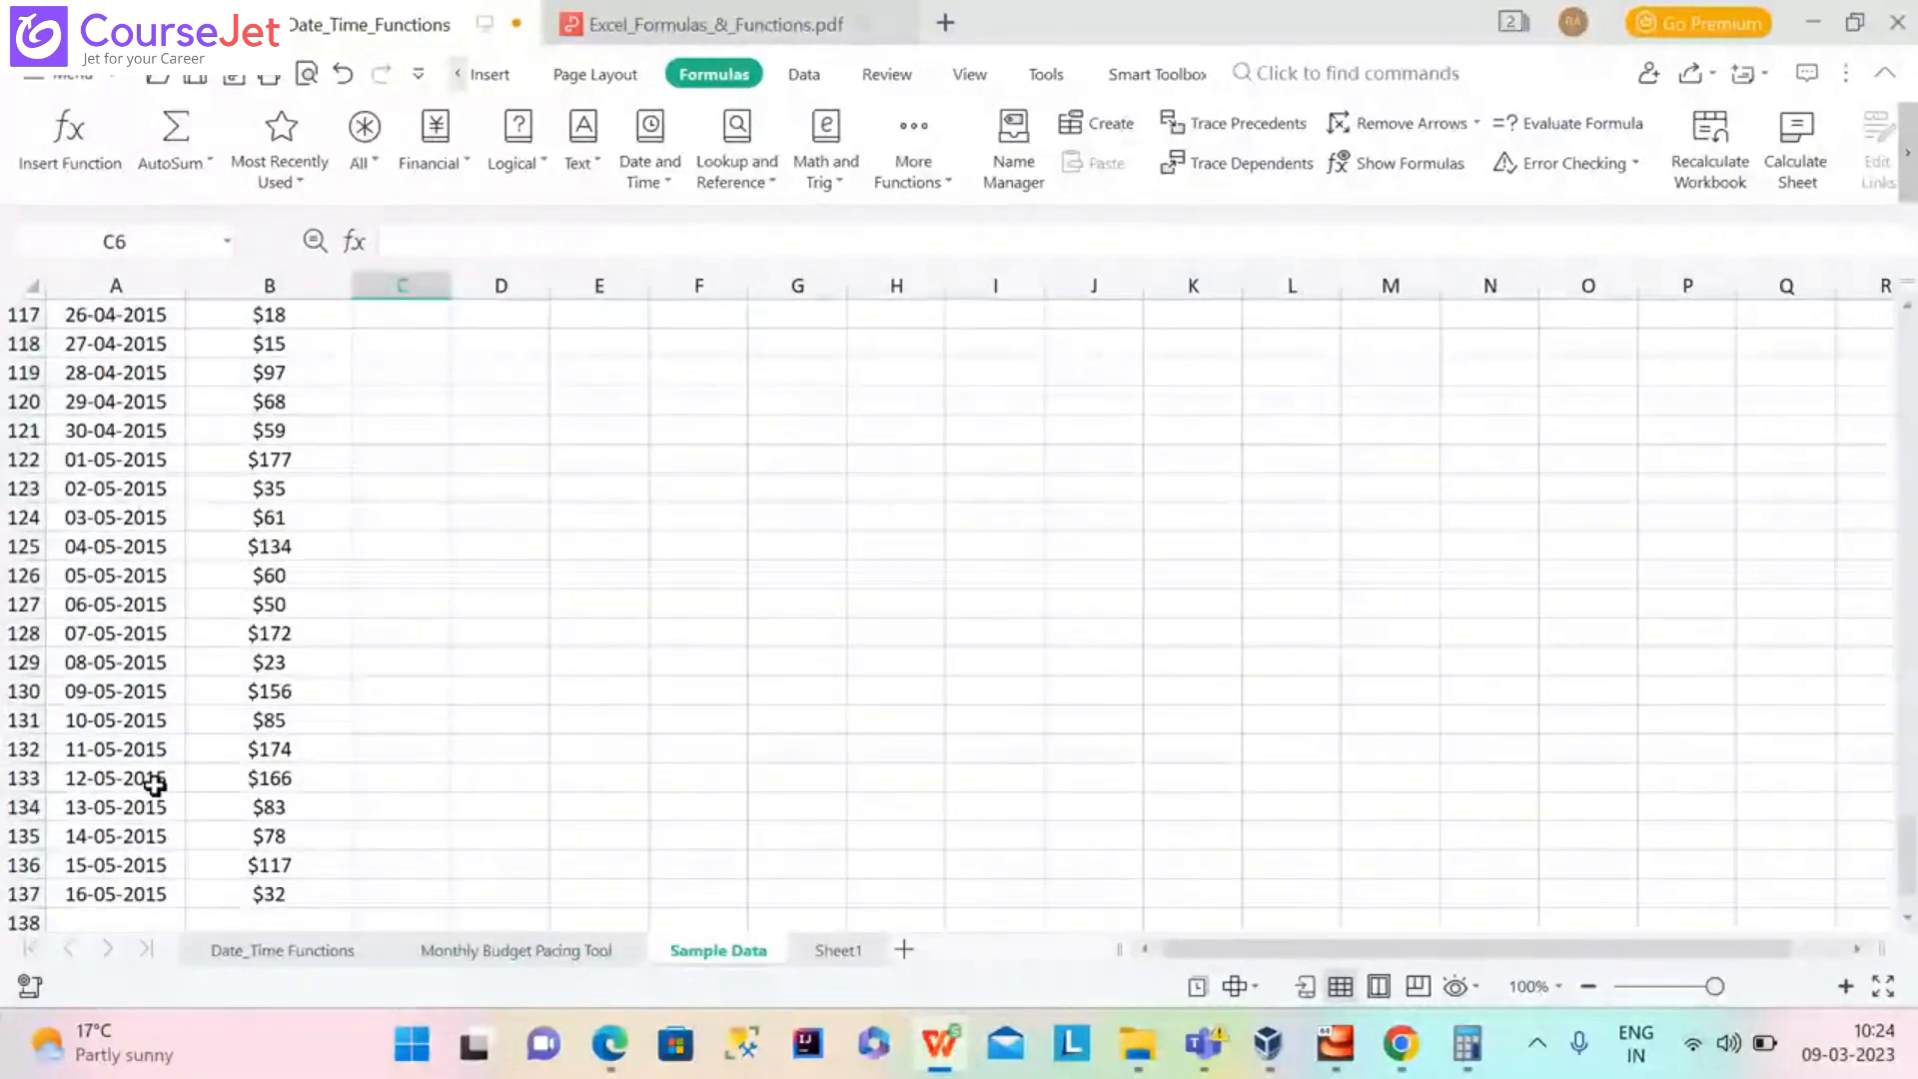
pyautogui.click(462, 954)
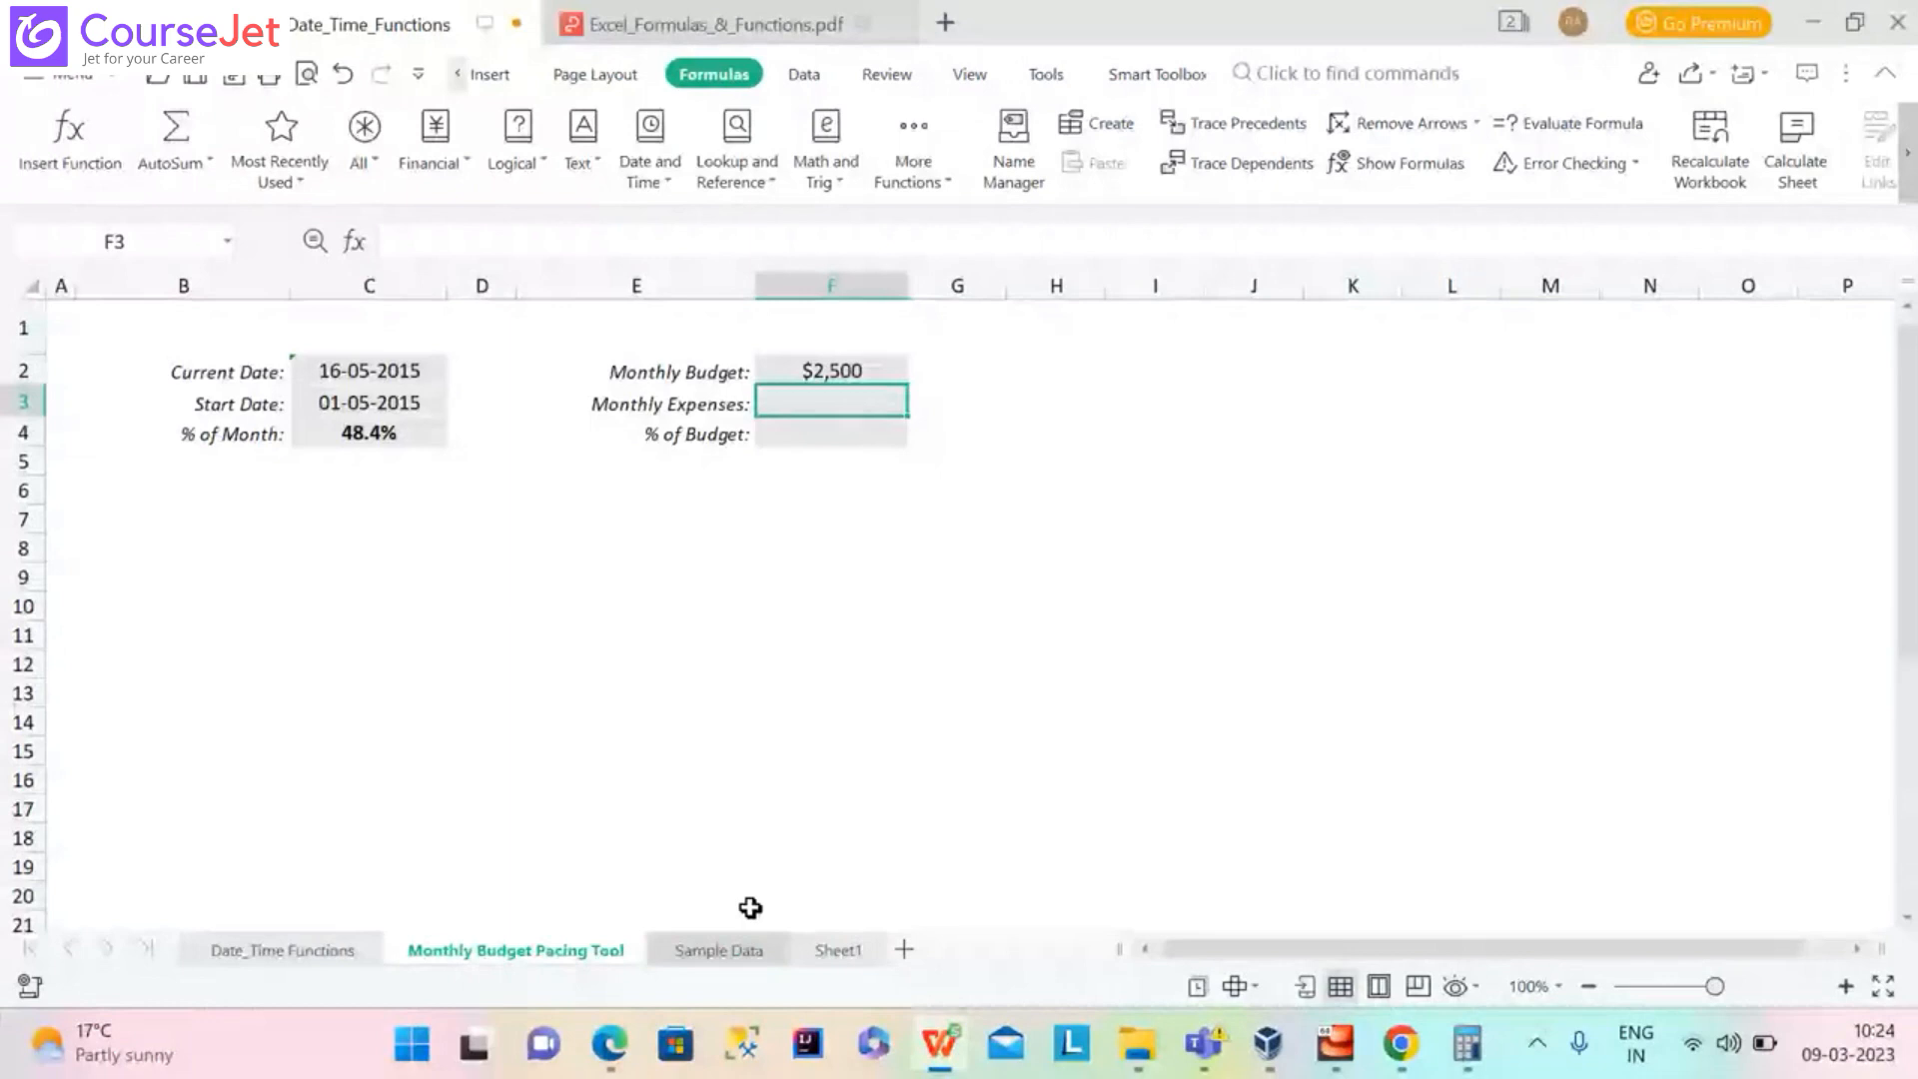
# Insert one new column to the left of the Date column on the Sample Data sheet
pyautogui.click(718, 950)
pyautogui.click(401, 318)
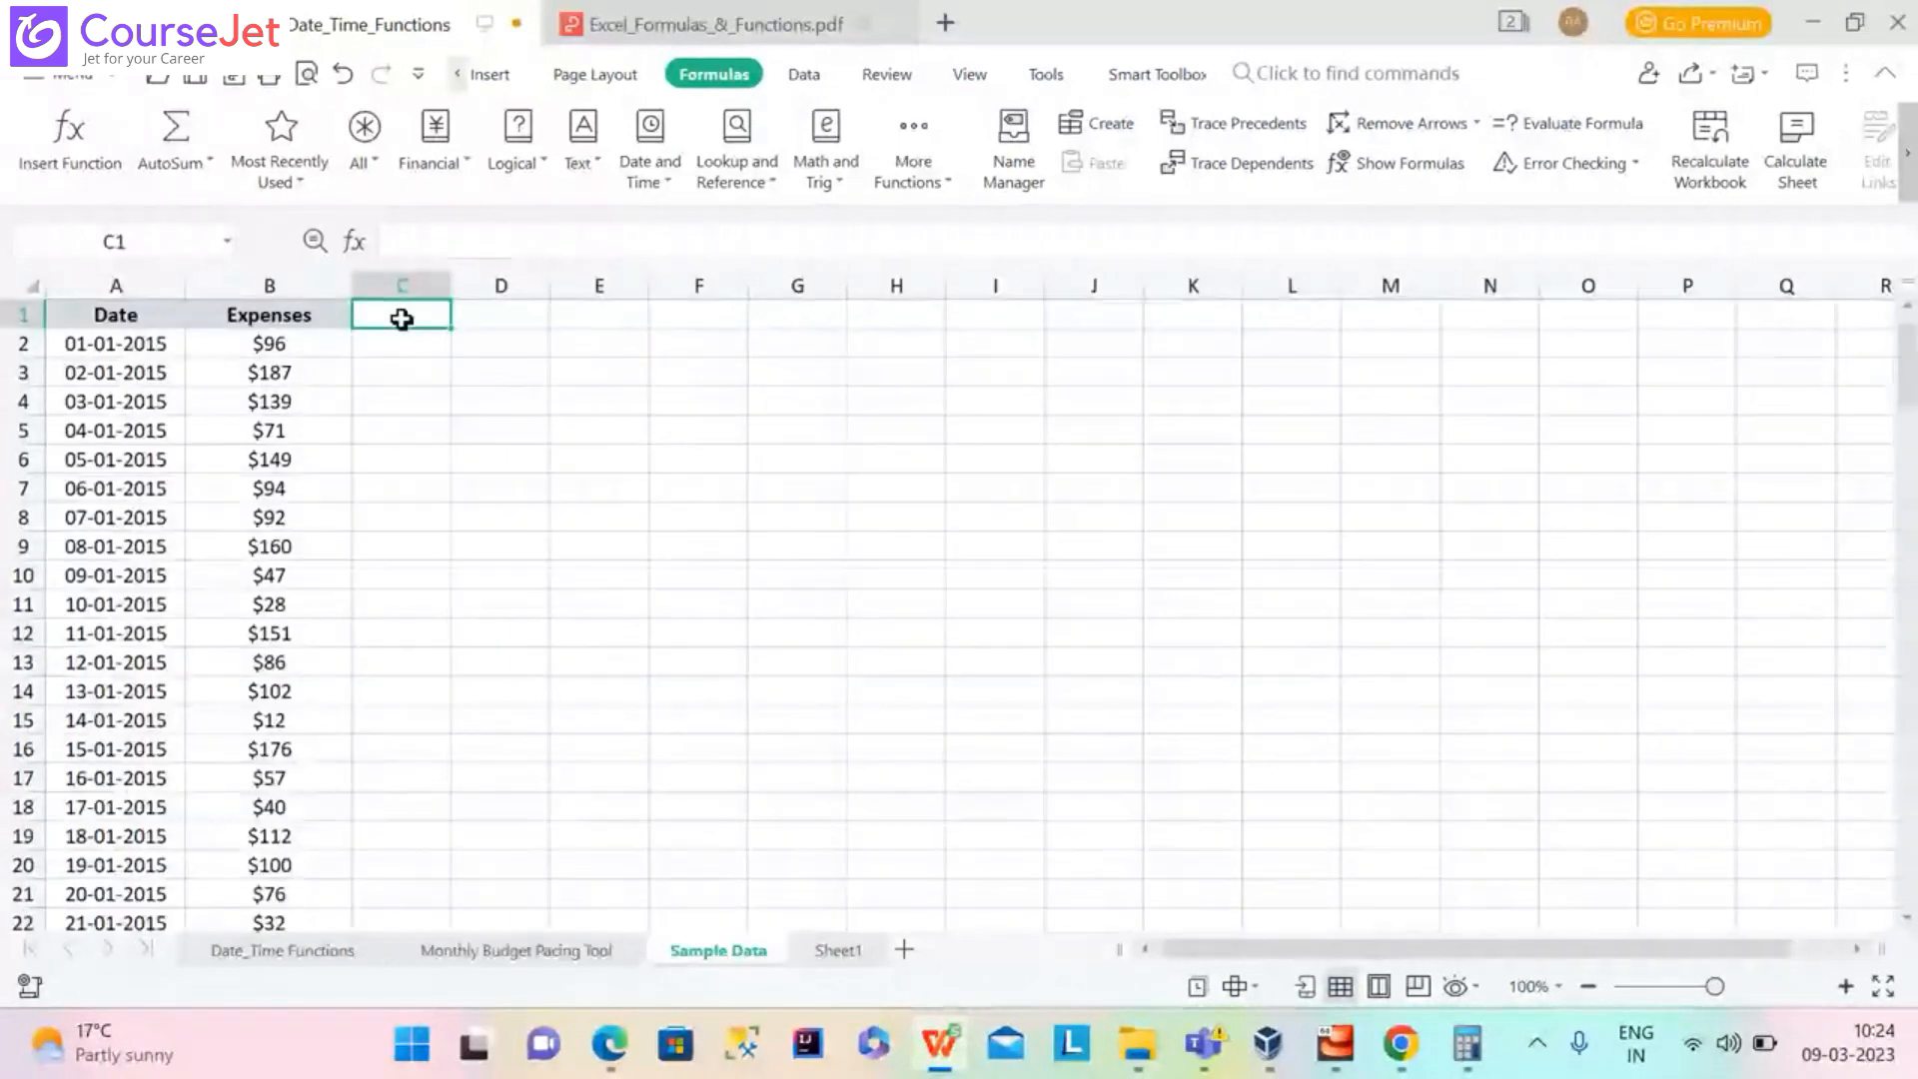
pyautogui.click(64, 314)
pyautogui.rightClick(66, 318)
pyautogui.moveTo(157, 566)
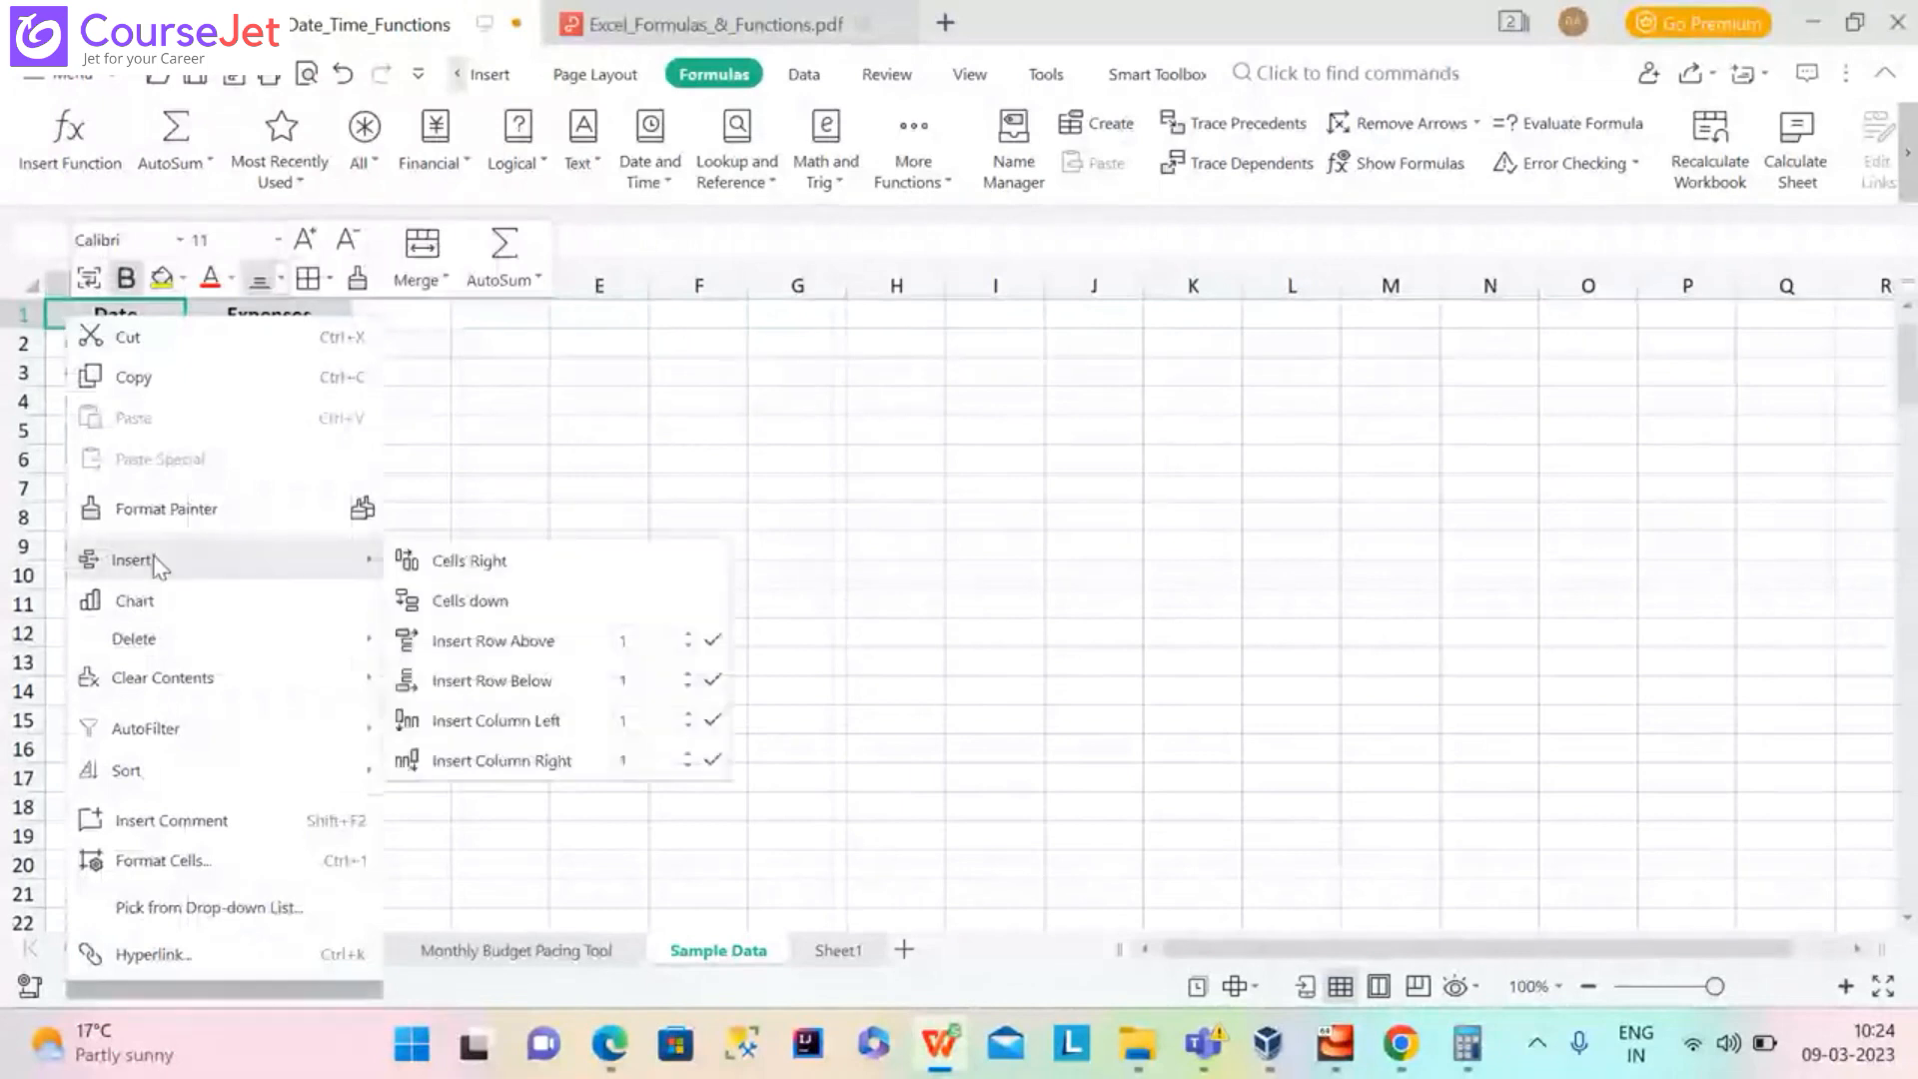
pyautogui.click(469, 721)
# Enter the header Month in A1 of the new column
pyautogui.click(111, 320)
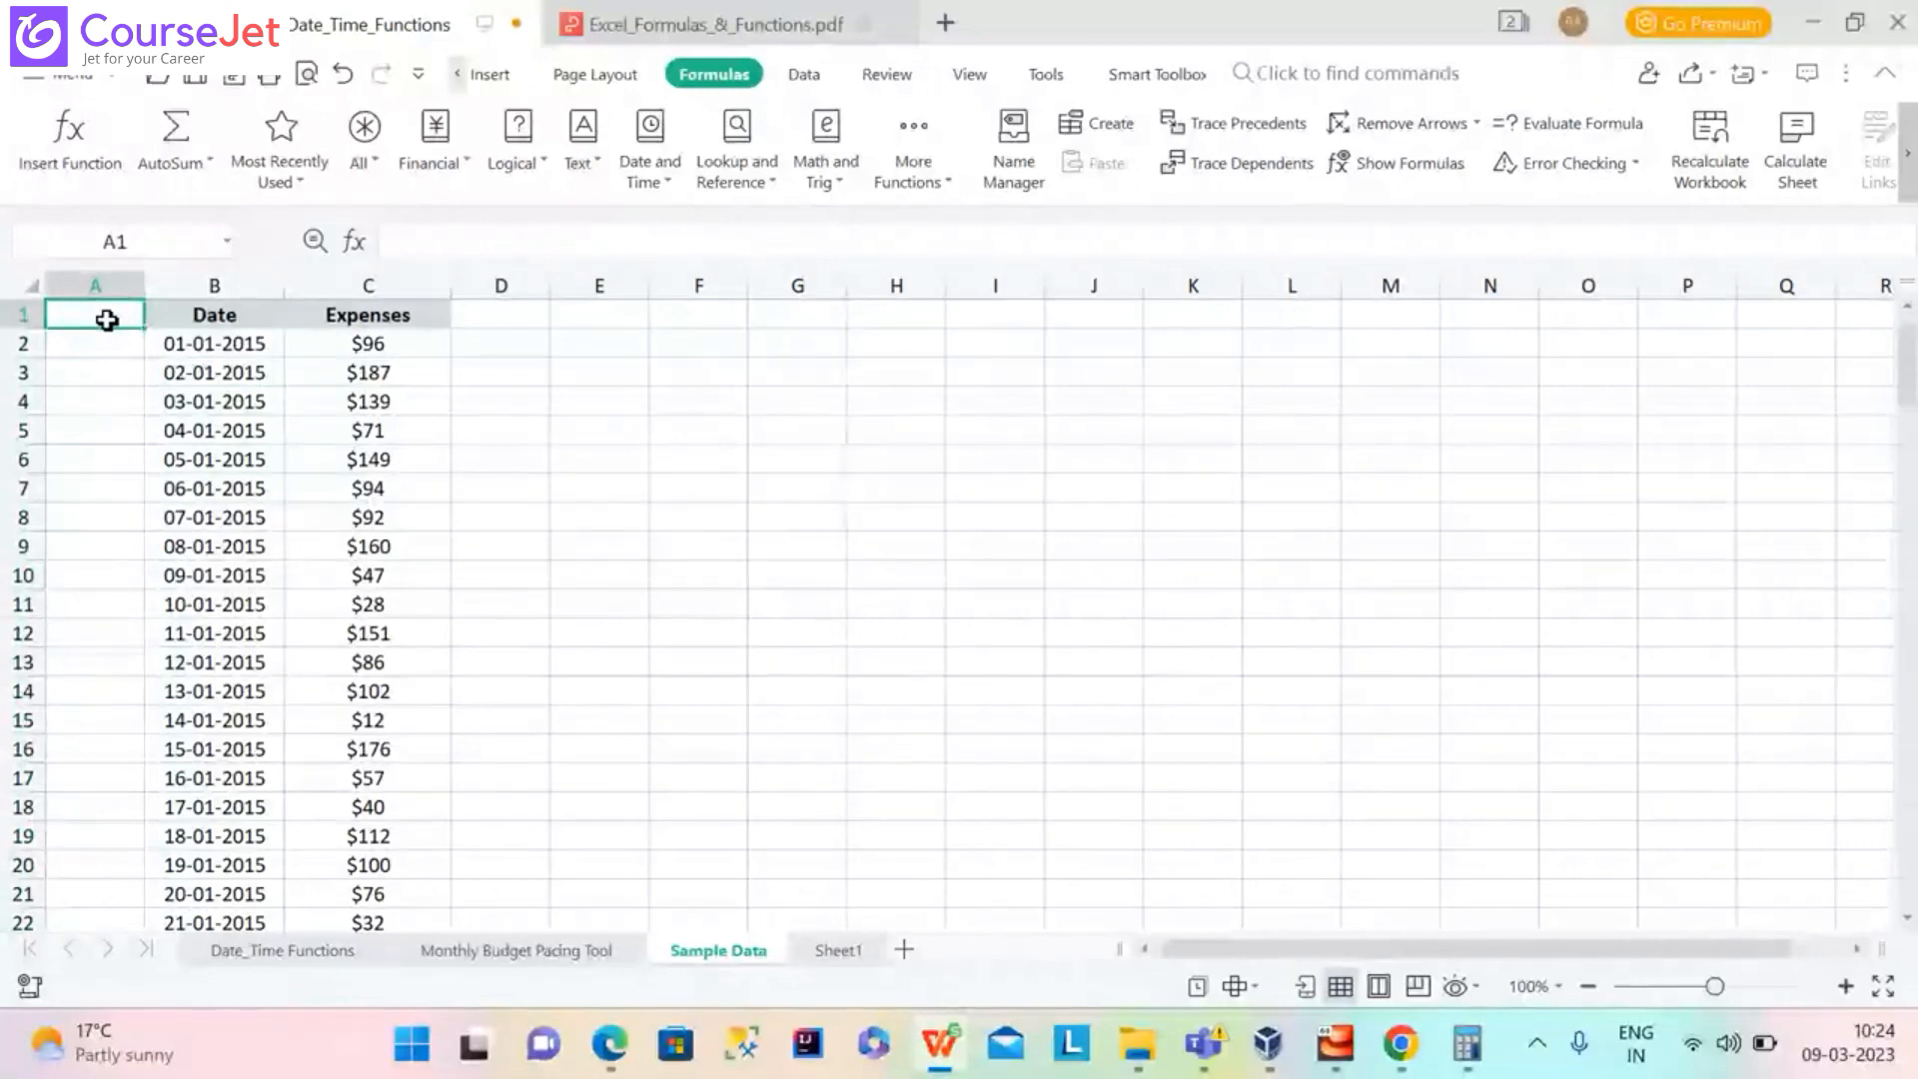
pyautogui.write('m')
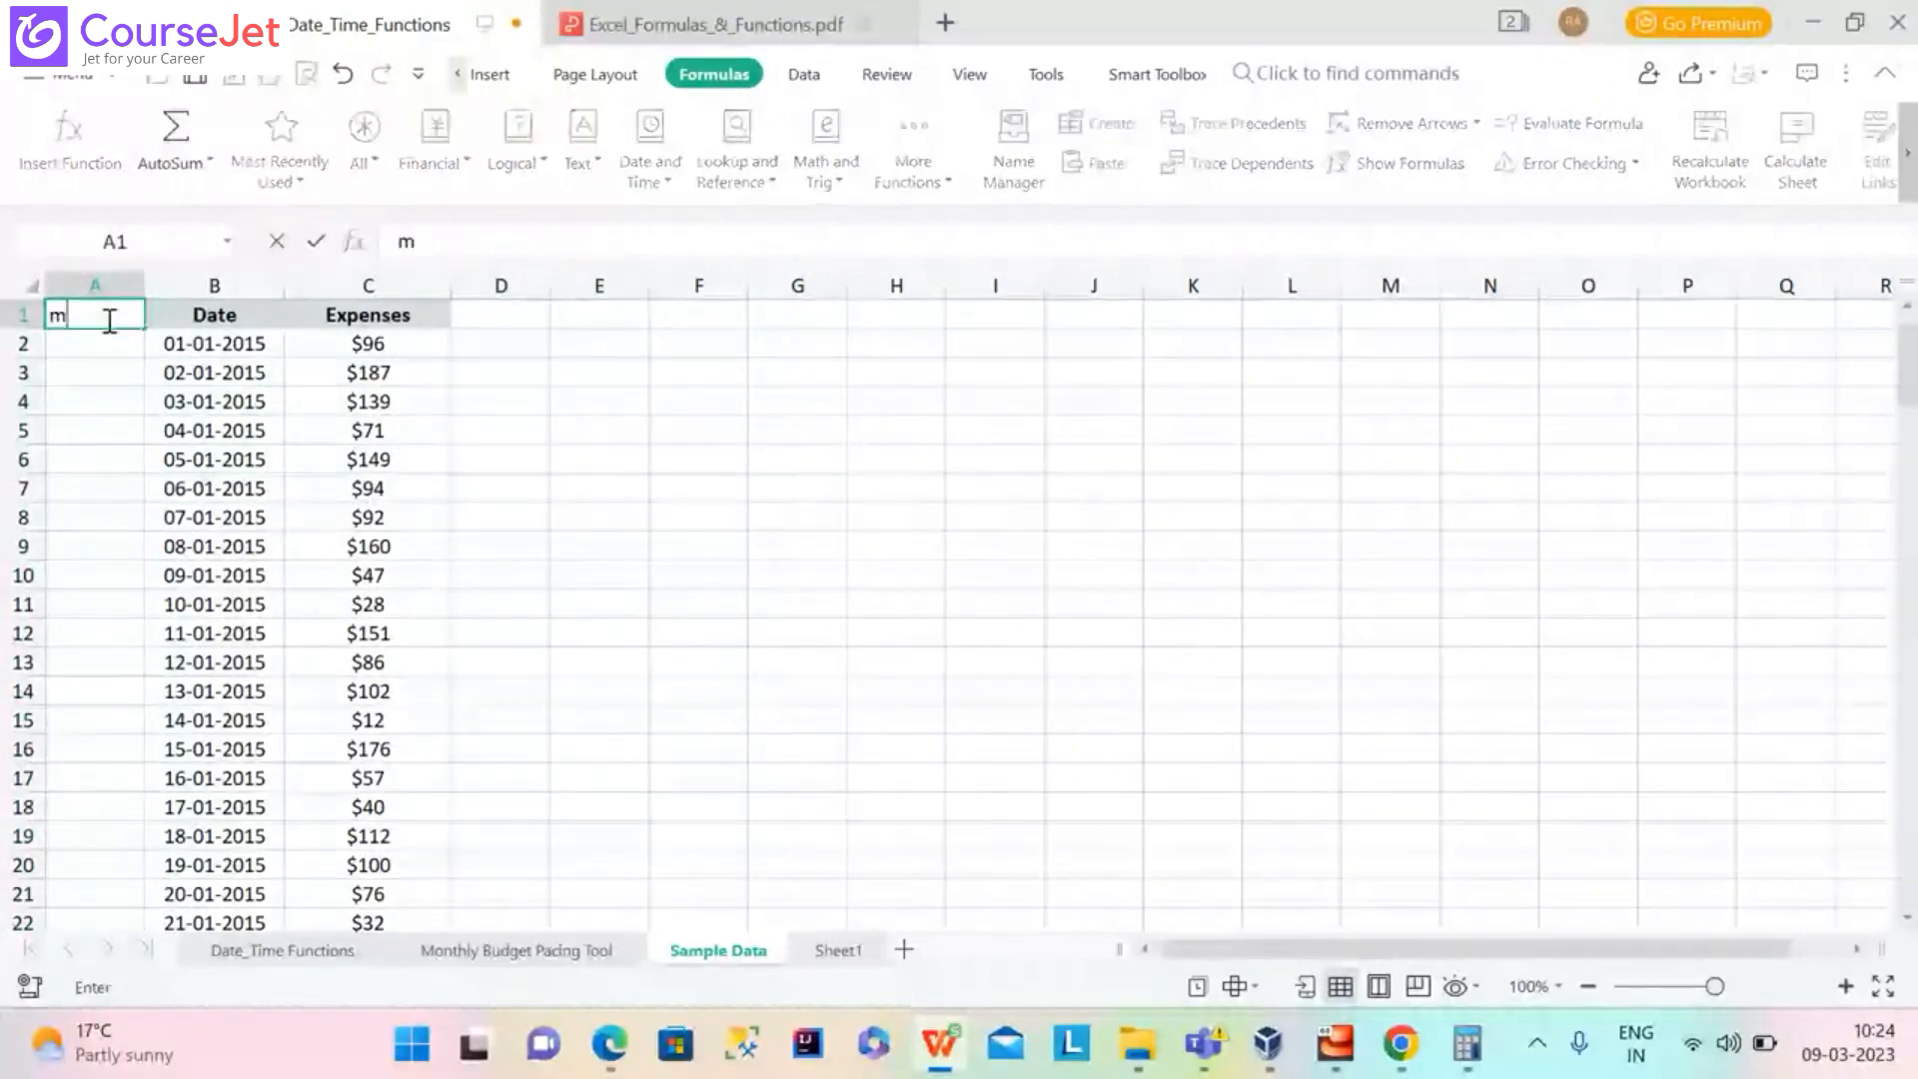
pyautogui.write('ONTH')
pyautogui.press('Escape')
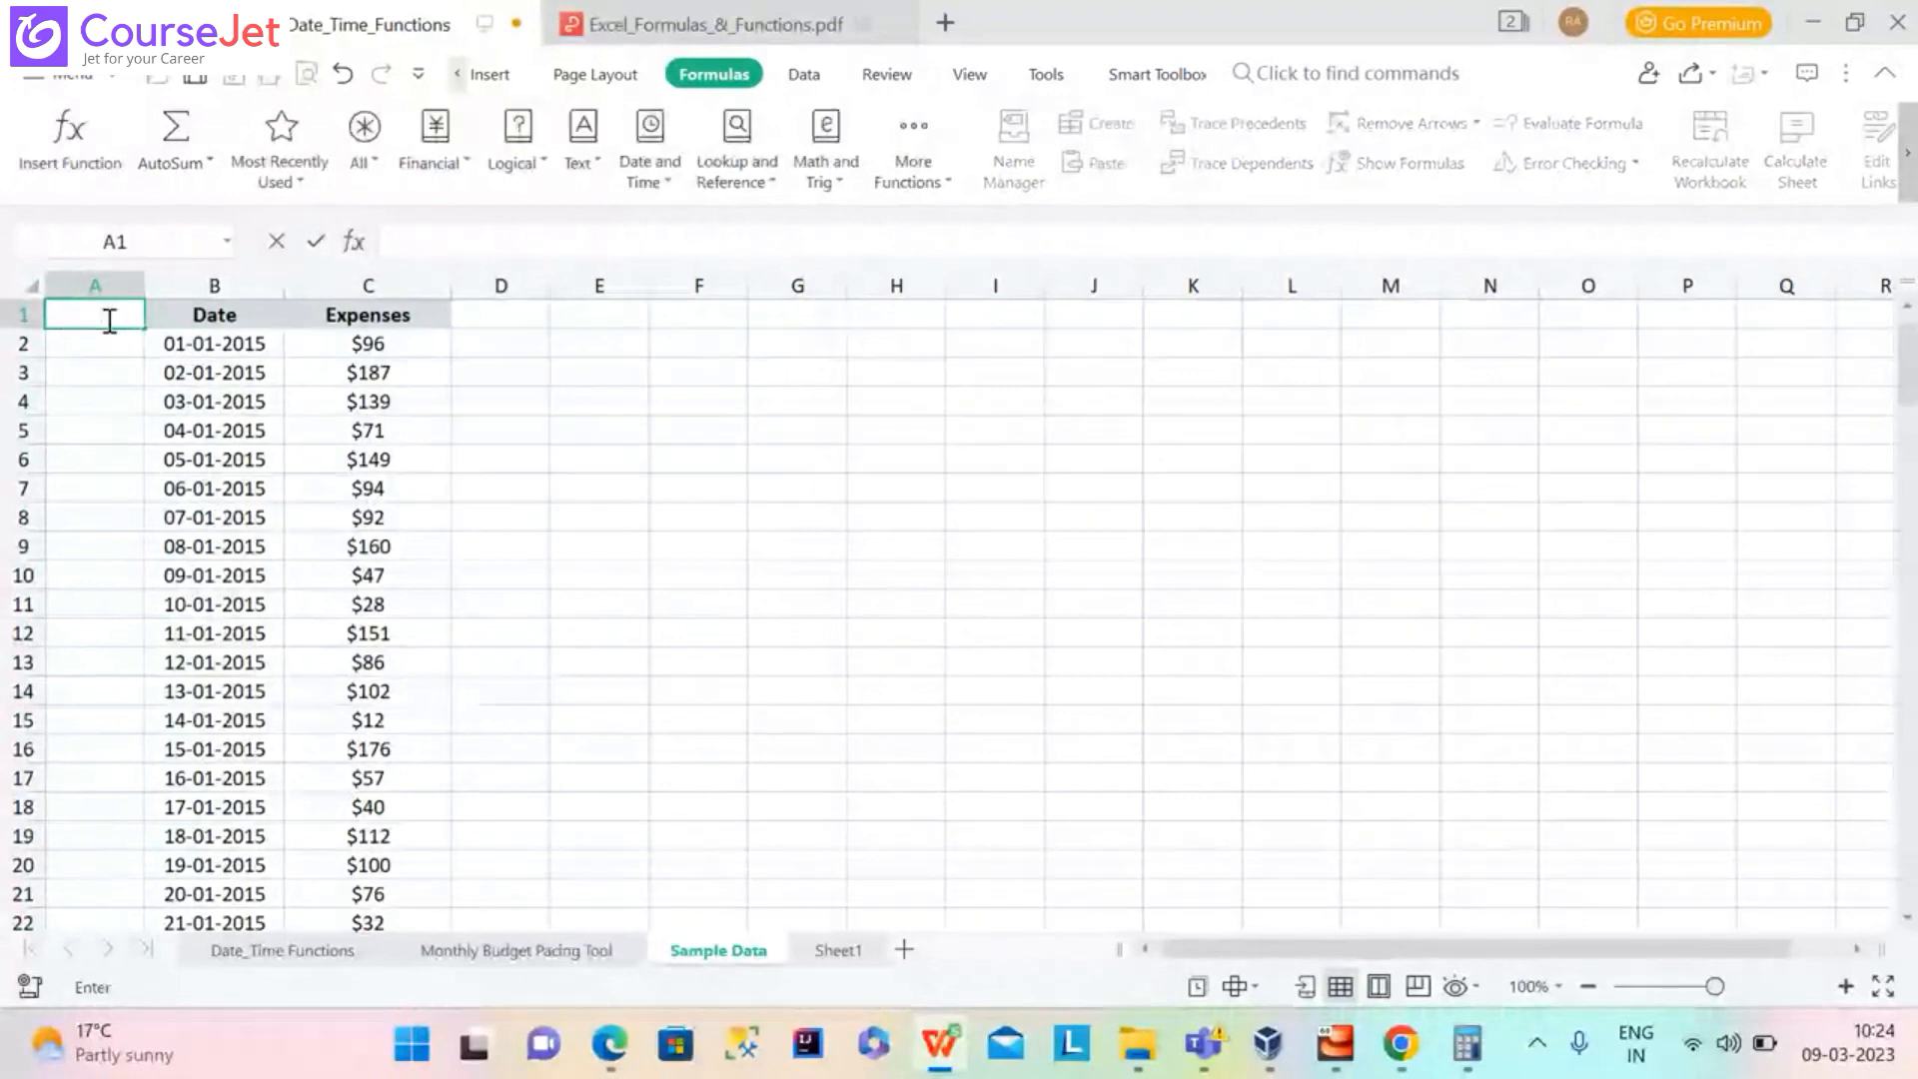
pyautogui.write('Month')
# Try to enter the MONTH function in A2 without an argument
pyautogui.click(96, 347)
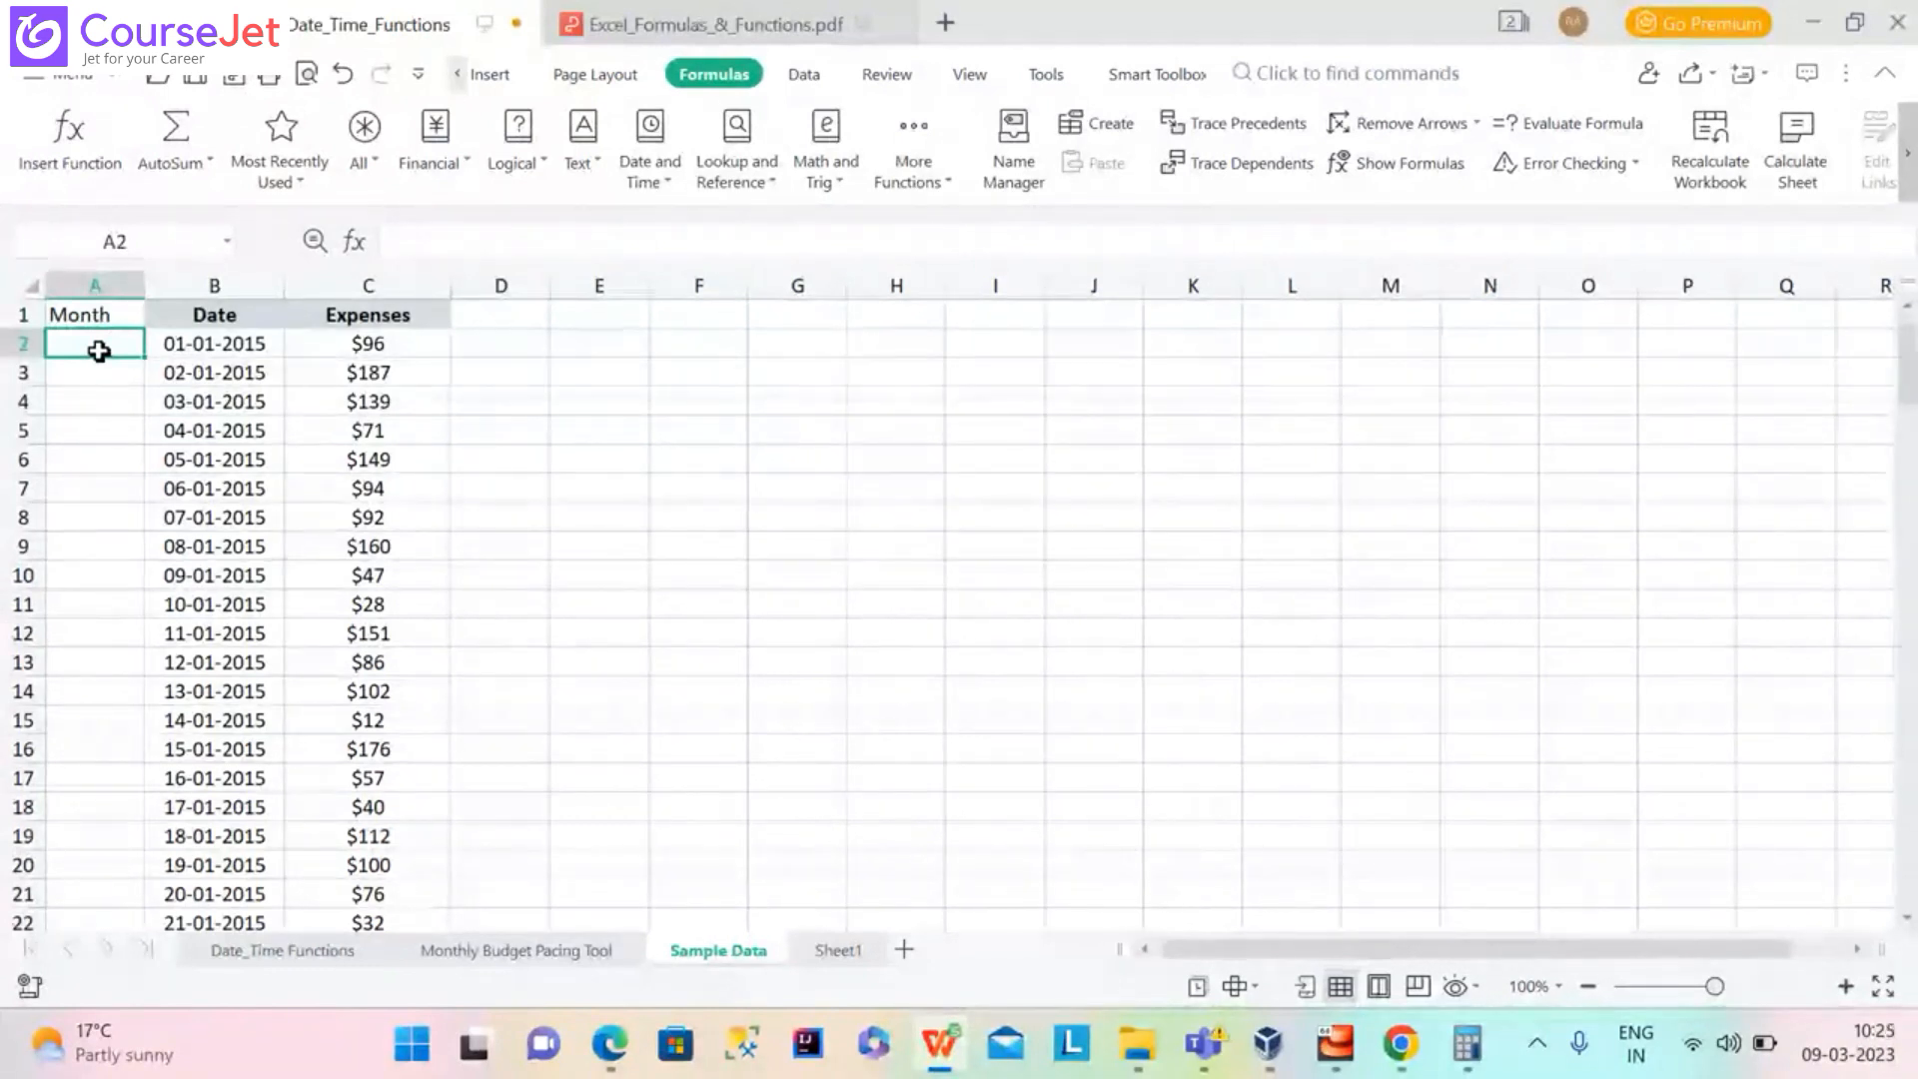
pyautogui.write('=m')
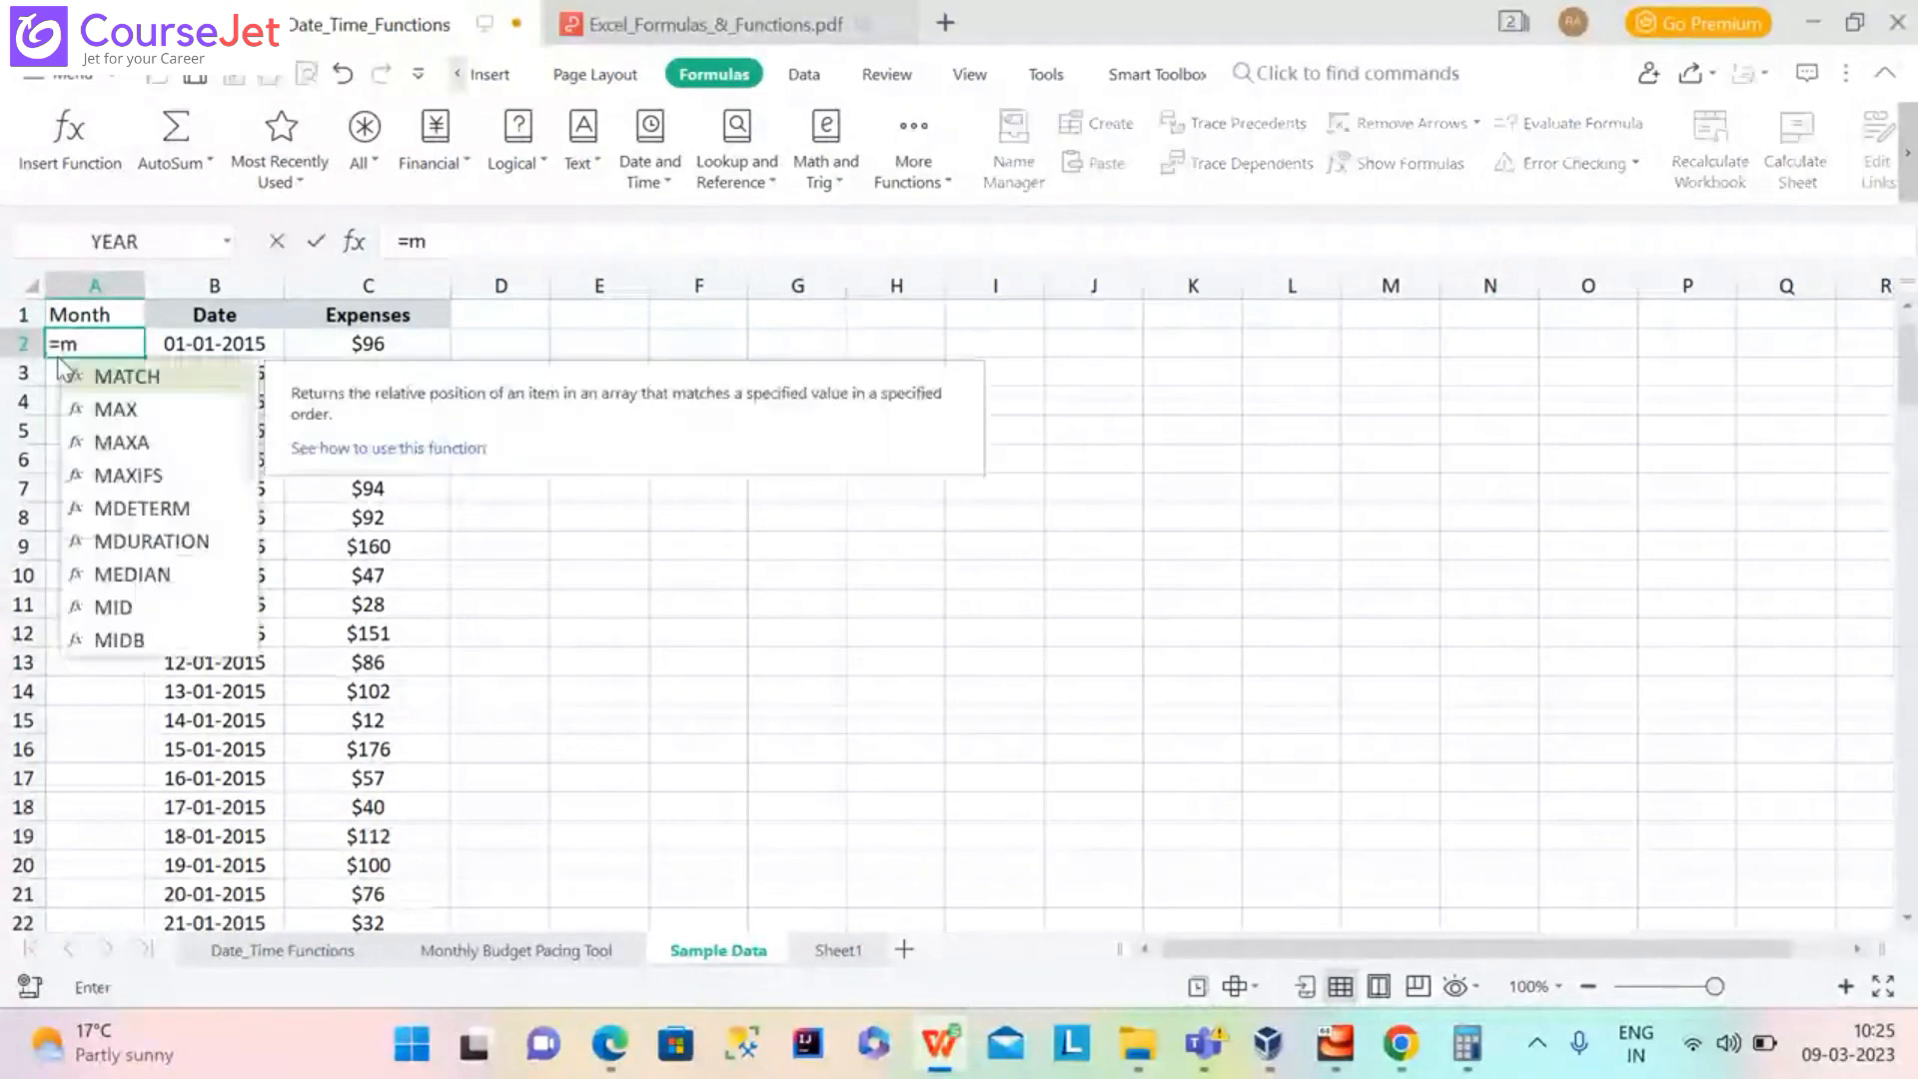
pyautogui.write('ont')
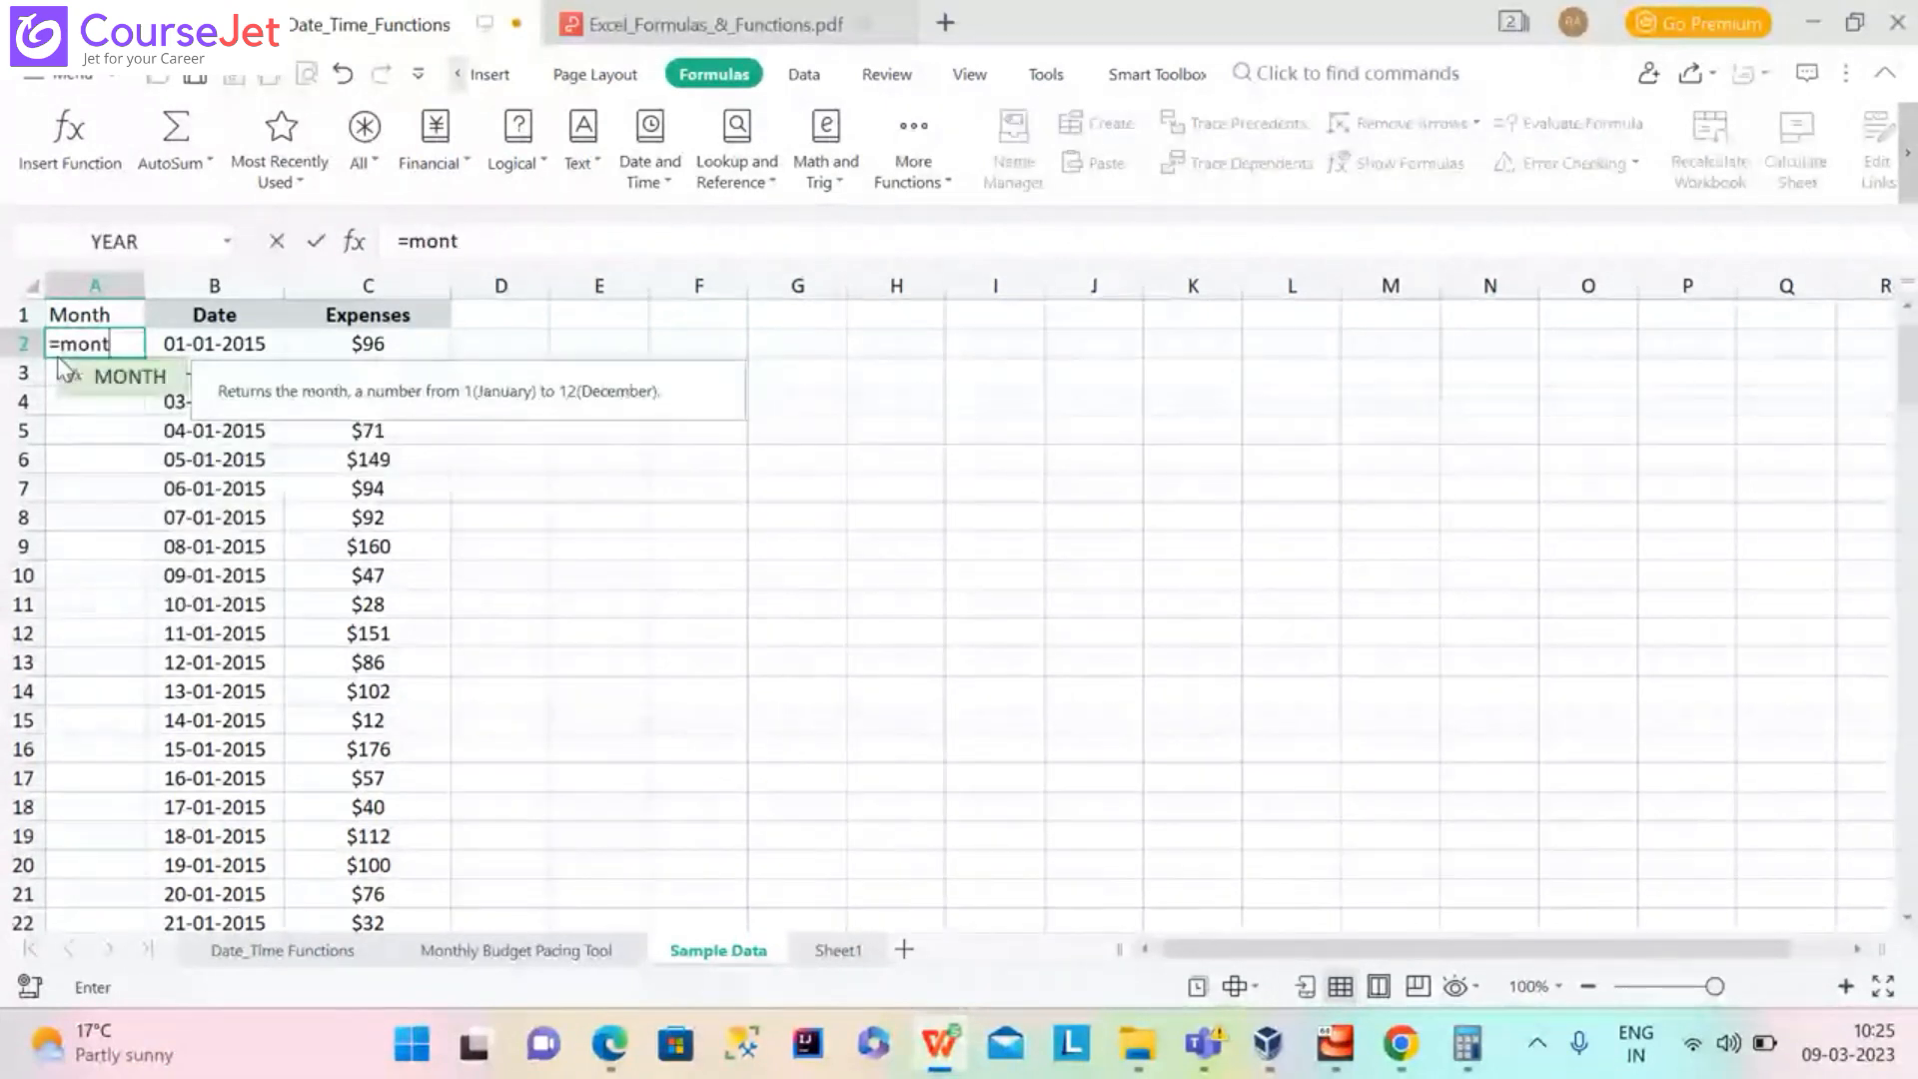
pyautogui.doubleClick(96, 374)
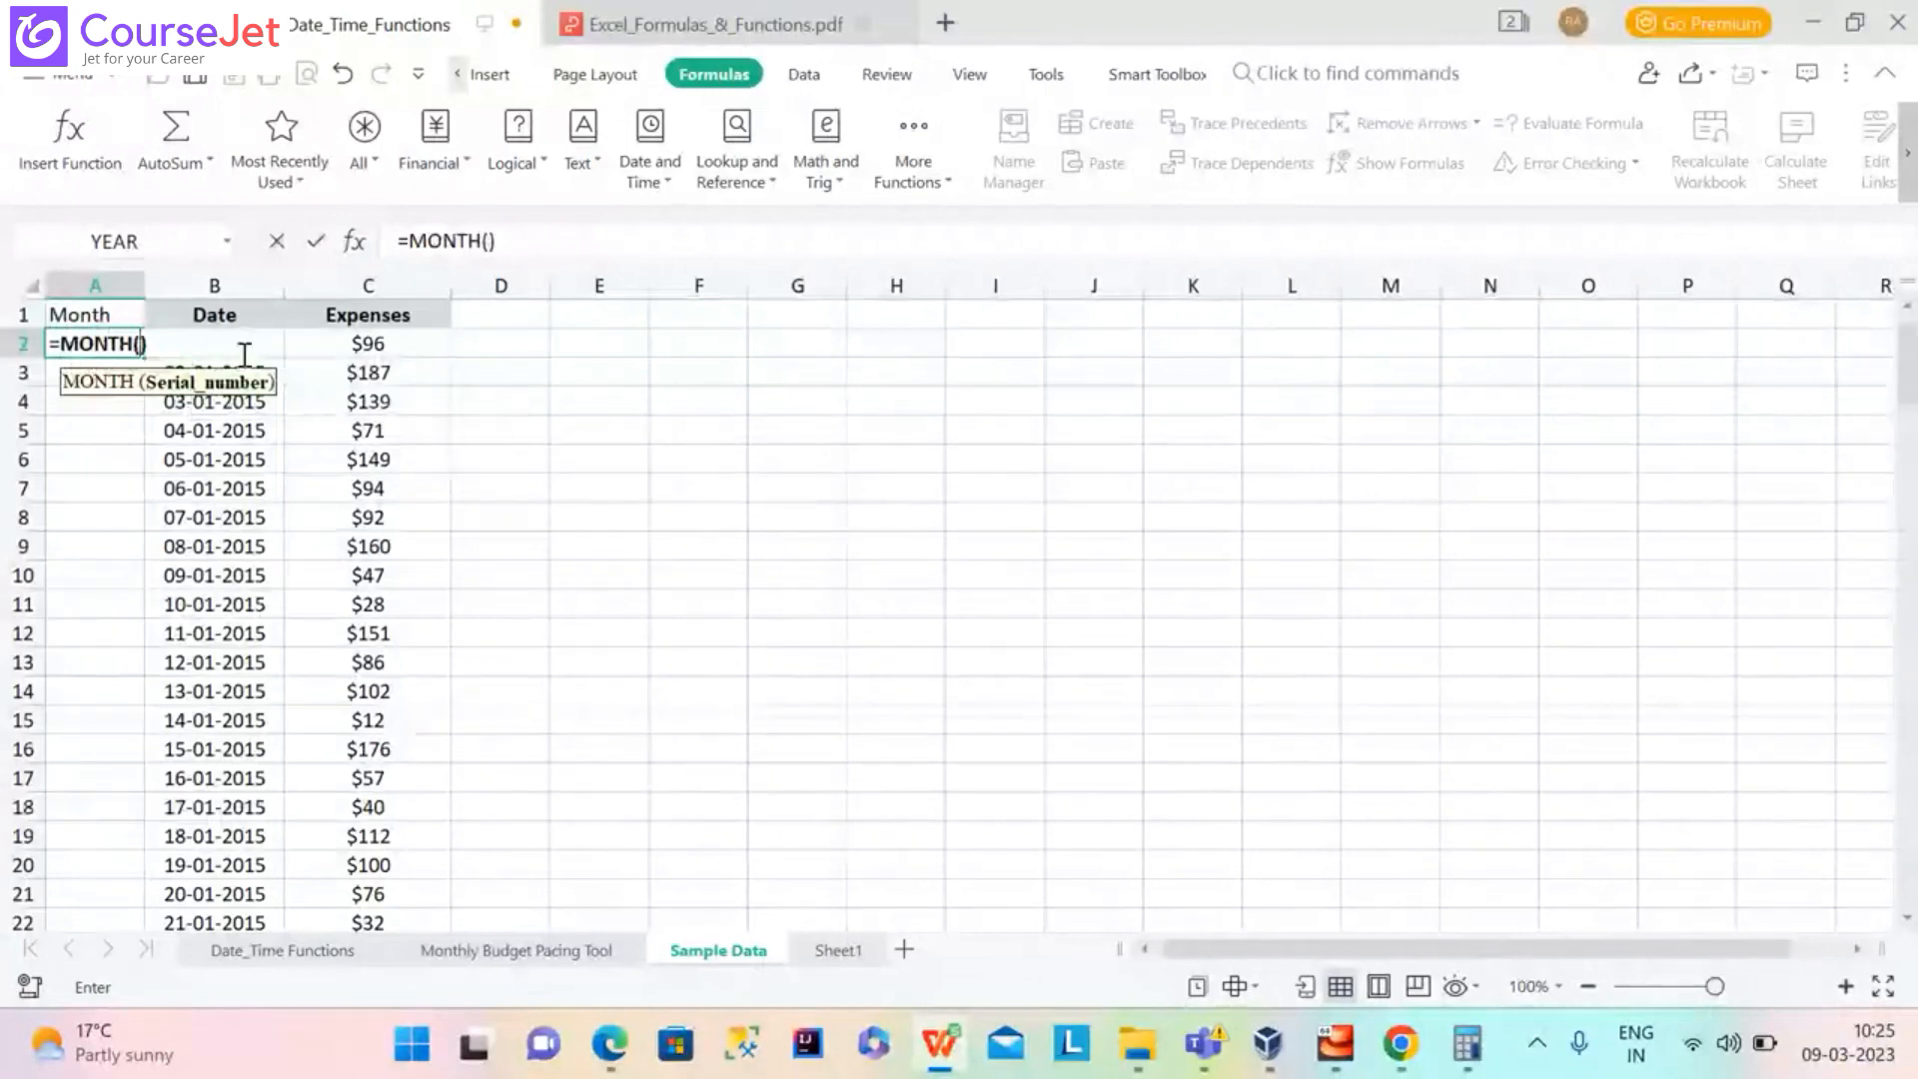
pyautogui.press('Return')
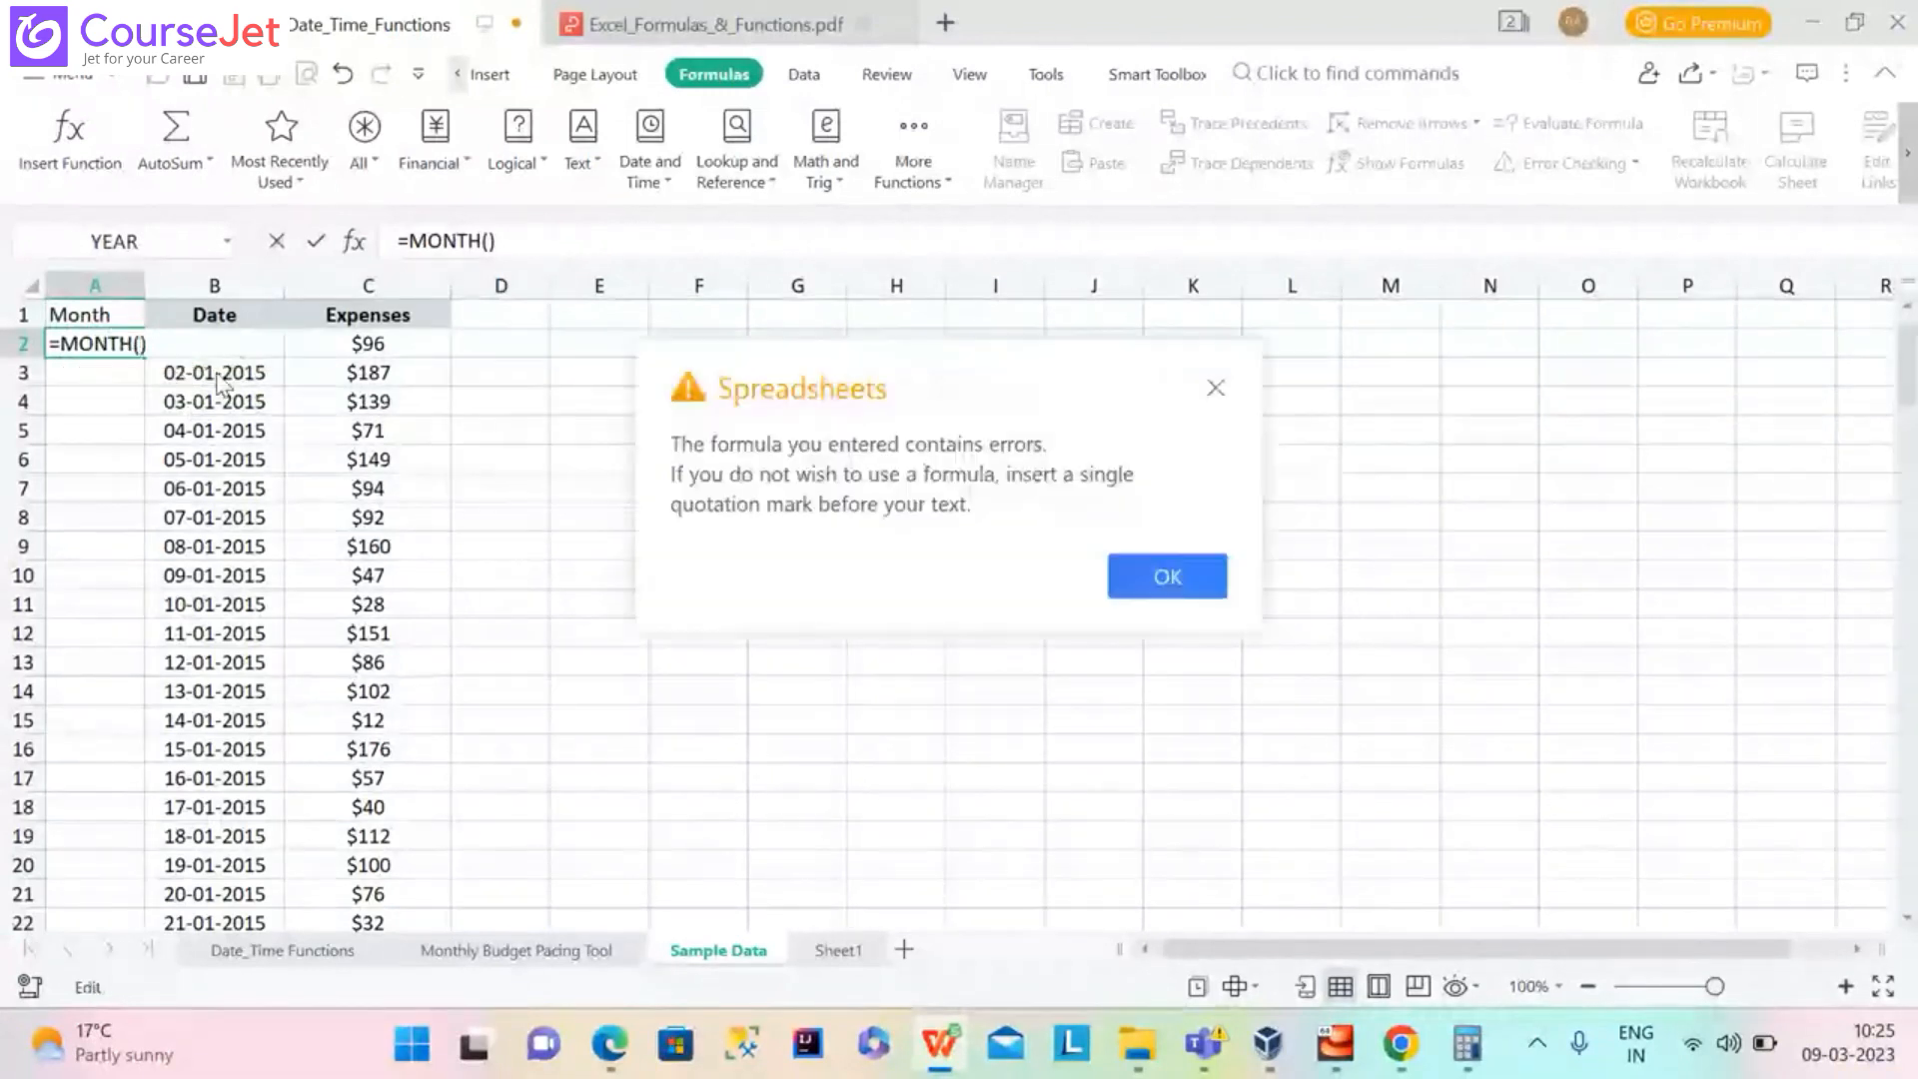
pyautogui.click(1165, 577)
pyautogui.click(1084, 338)
pyautogui.click(1213, 389)
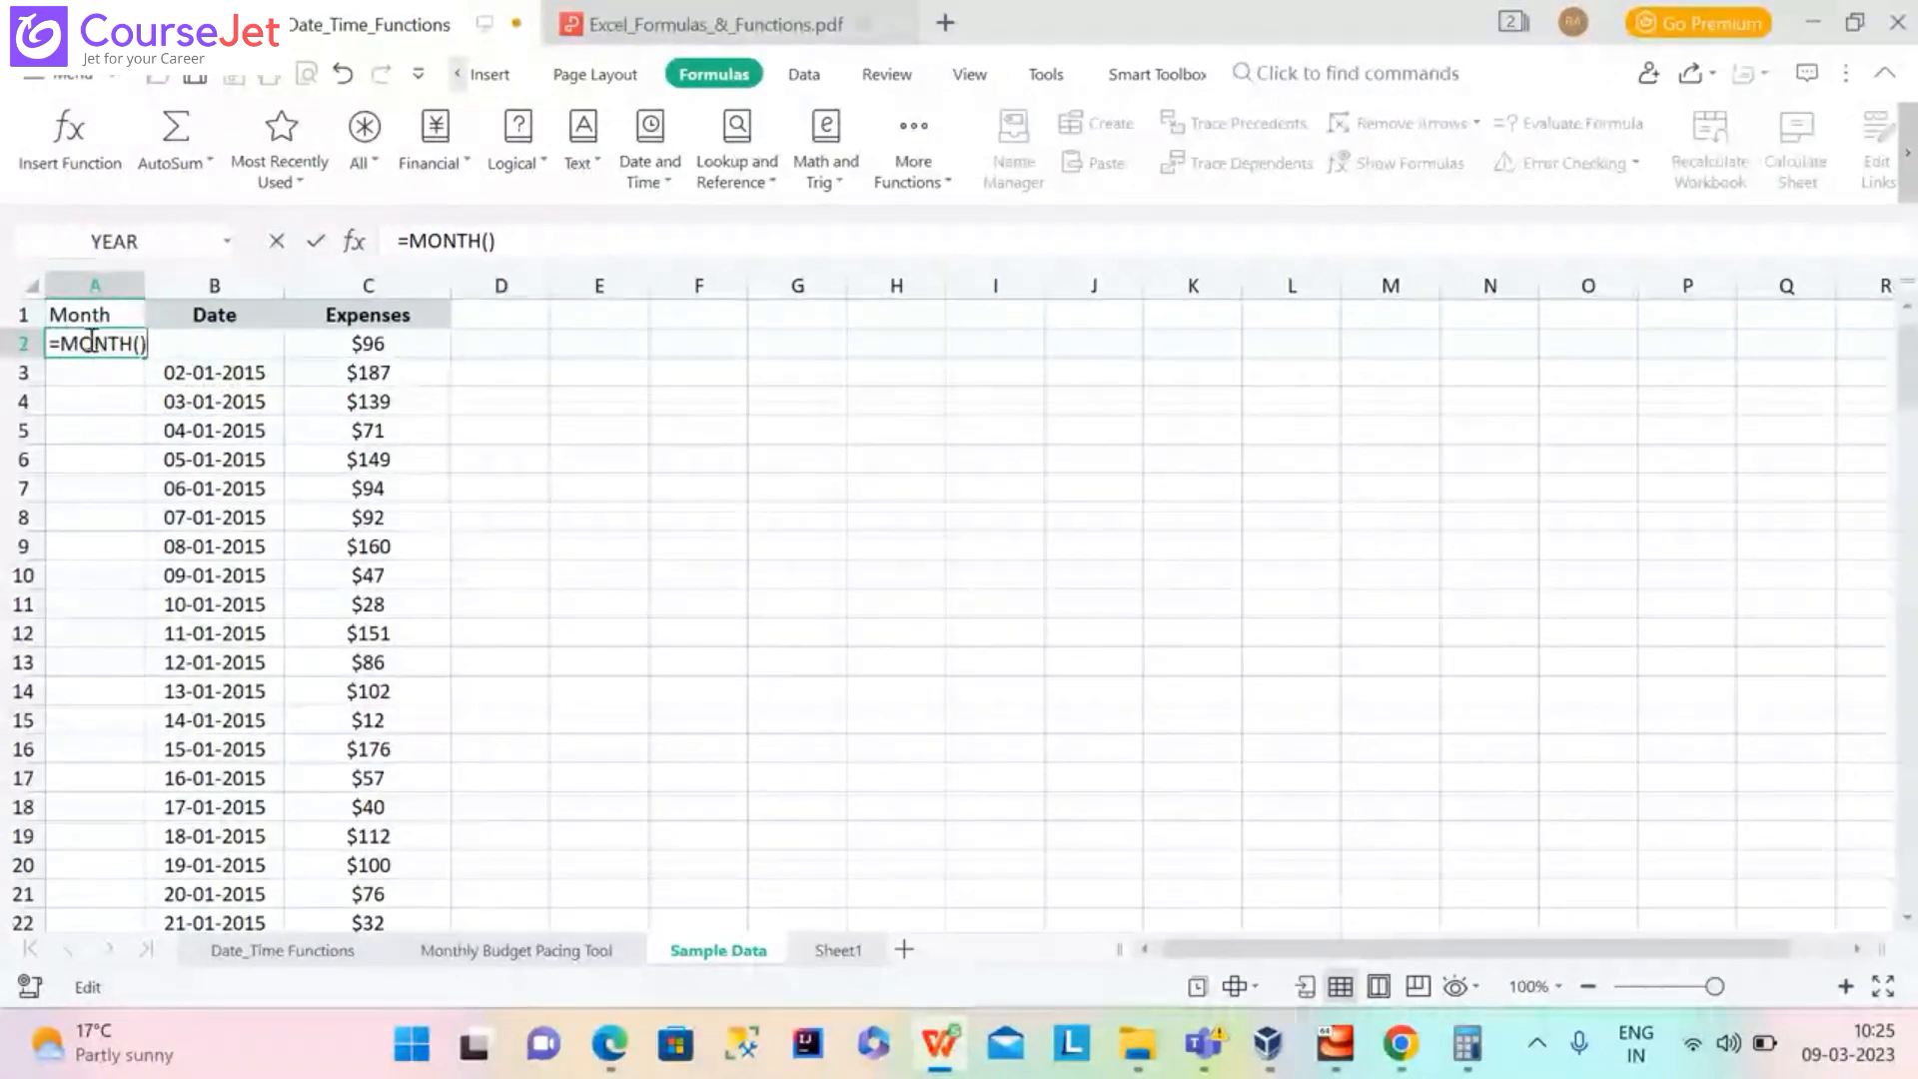
# Rewrite the formula in A2 as =MONTH(B2) to extract the month number from the date
pyautogui.click(90, 343)
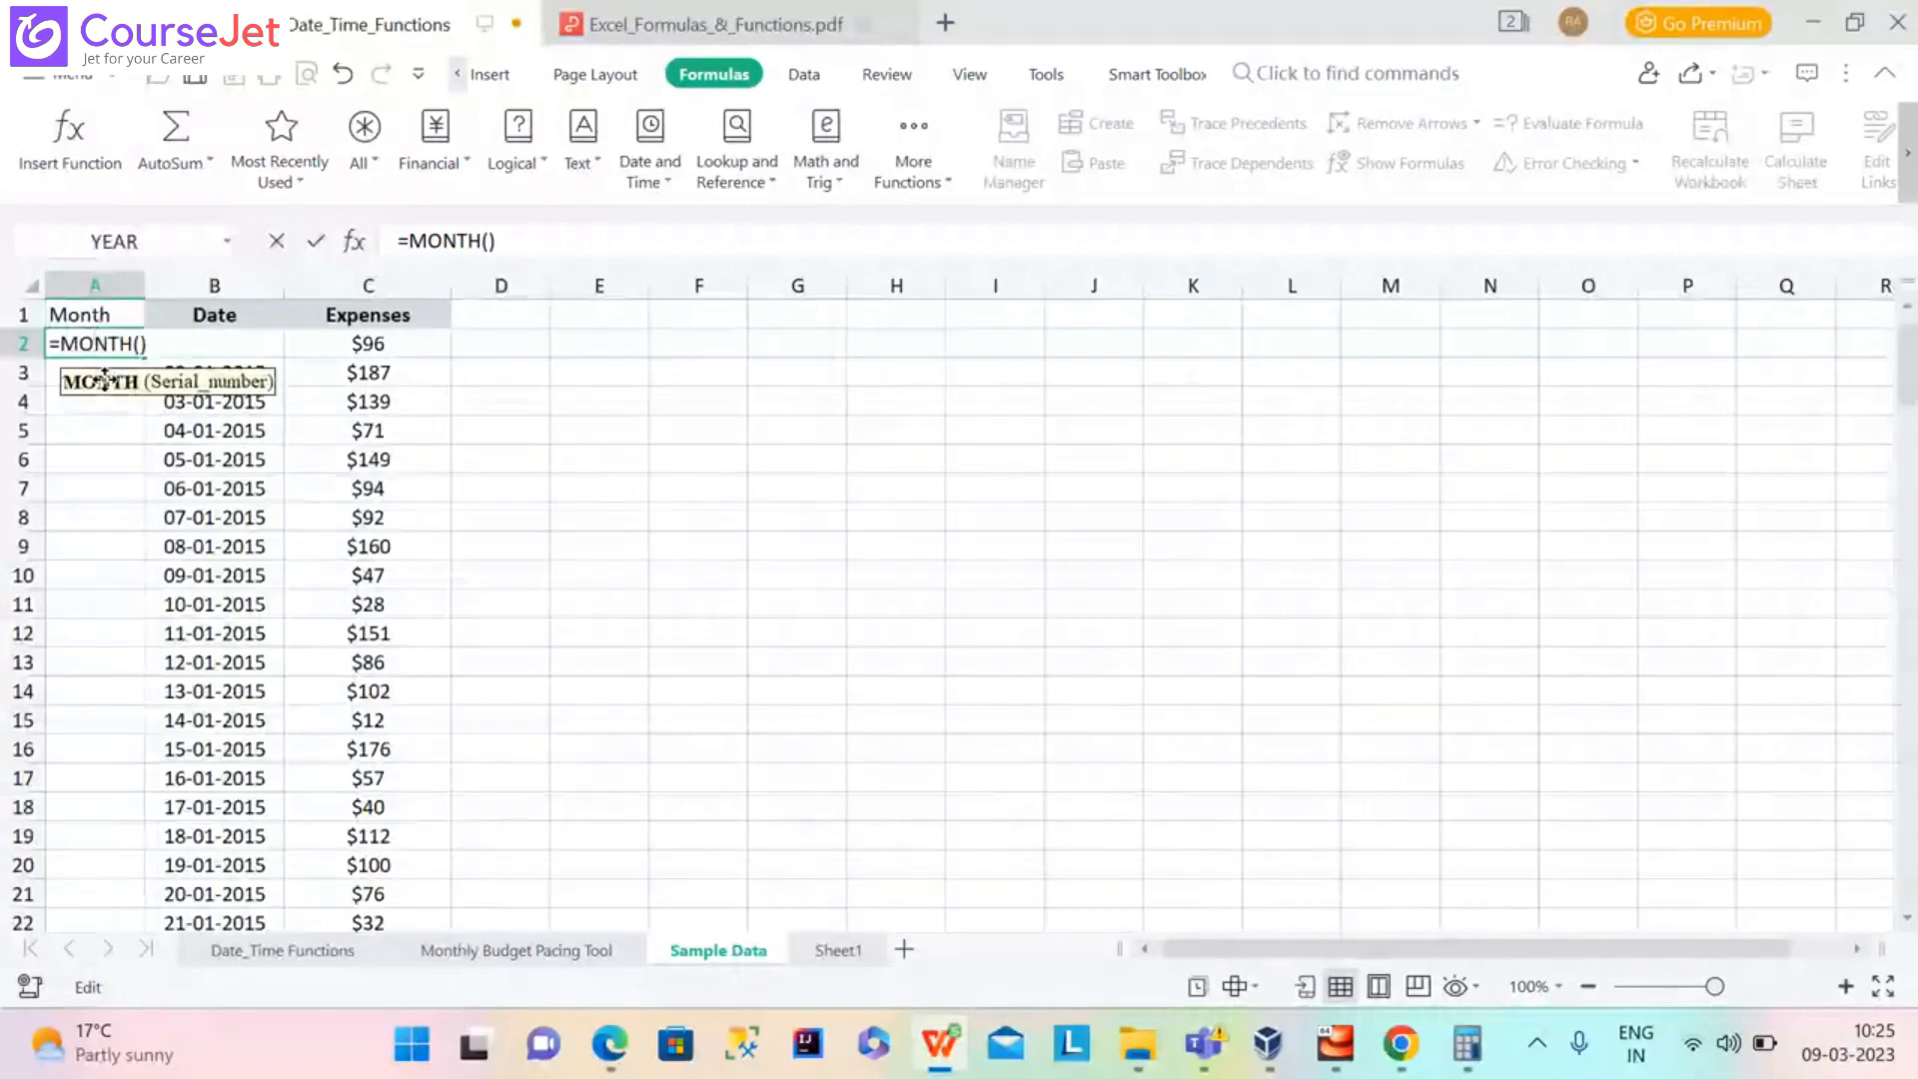
pyautogui.press('BackSpace')
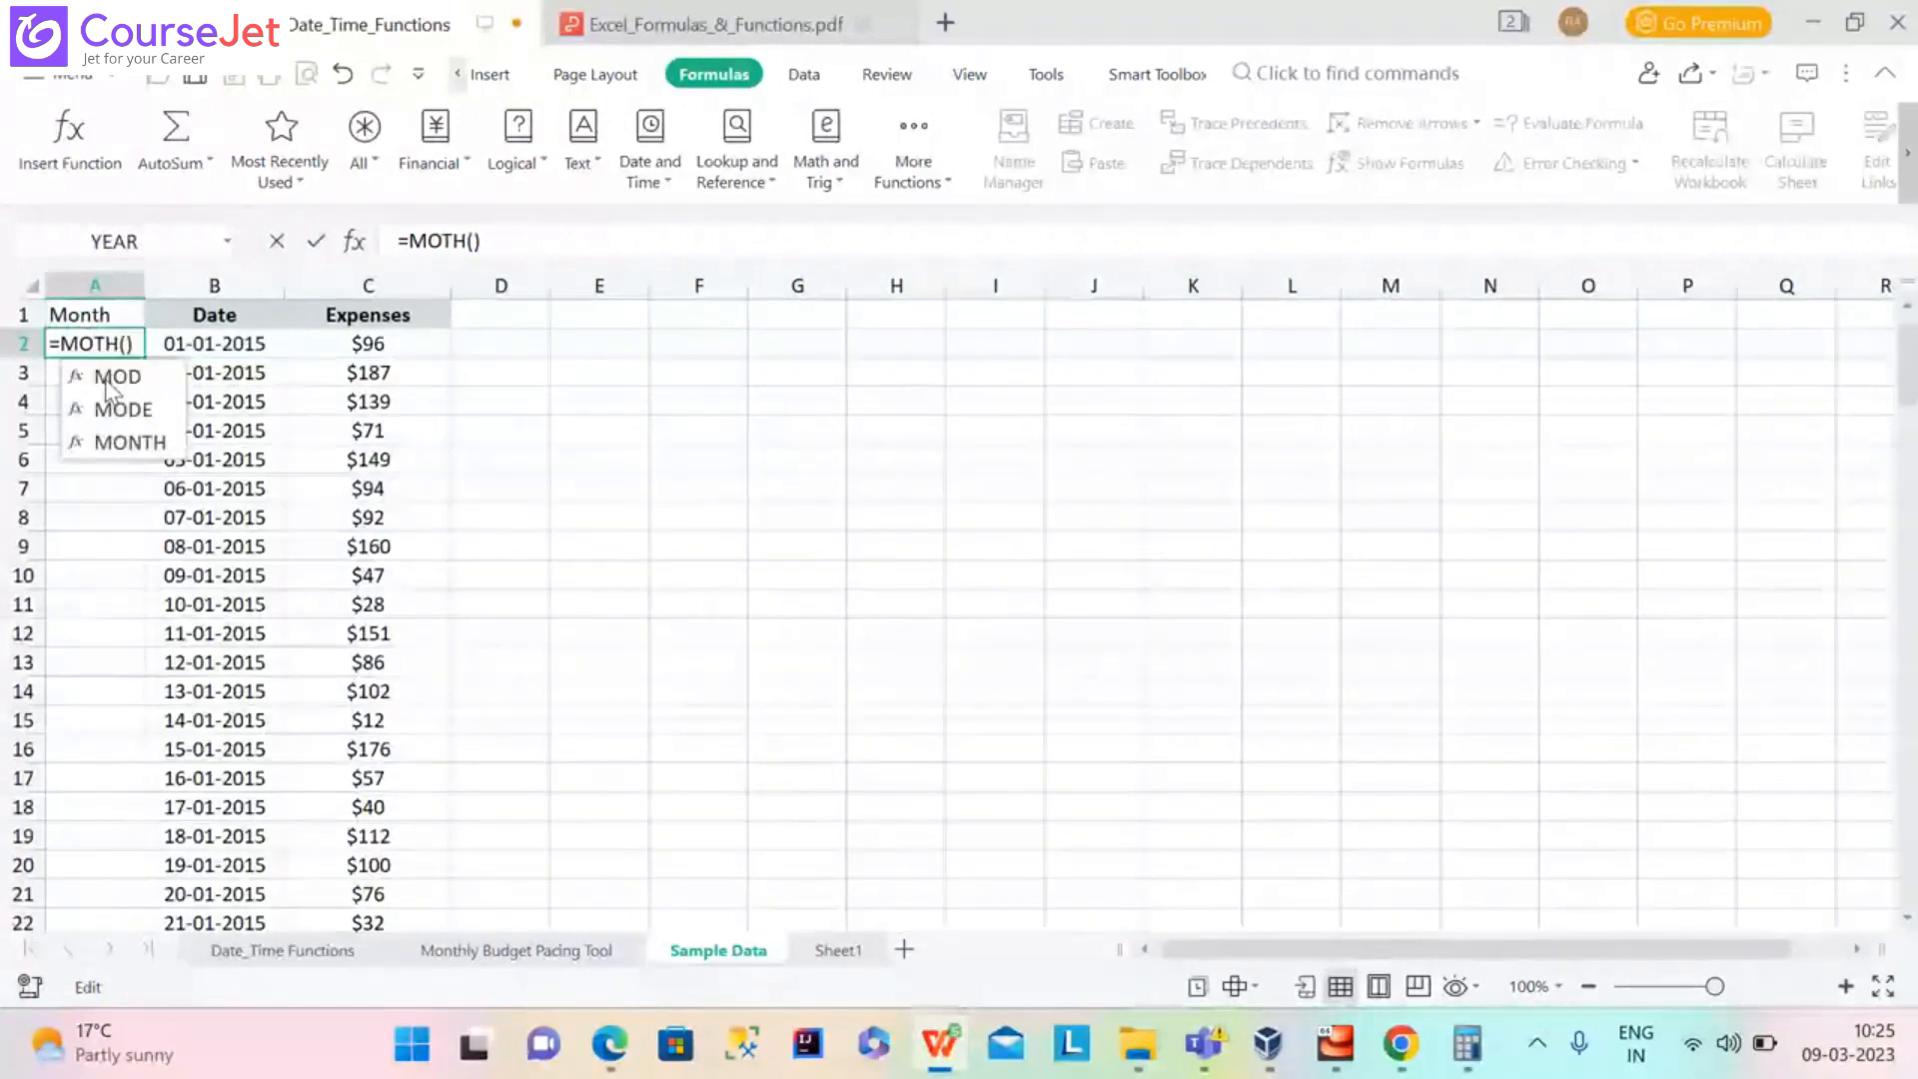
pyautogui.press('BackSpace')
pyautogui.press('BackSpace')
pyautogui.press('BackSpace')
pyautogui.press('BackSpace')
pyautogui.press('BackSpace')
pyautogui.press('Delete')
pyautogui.write('month')
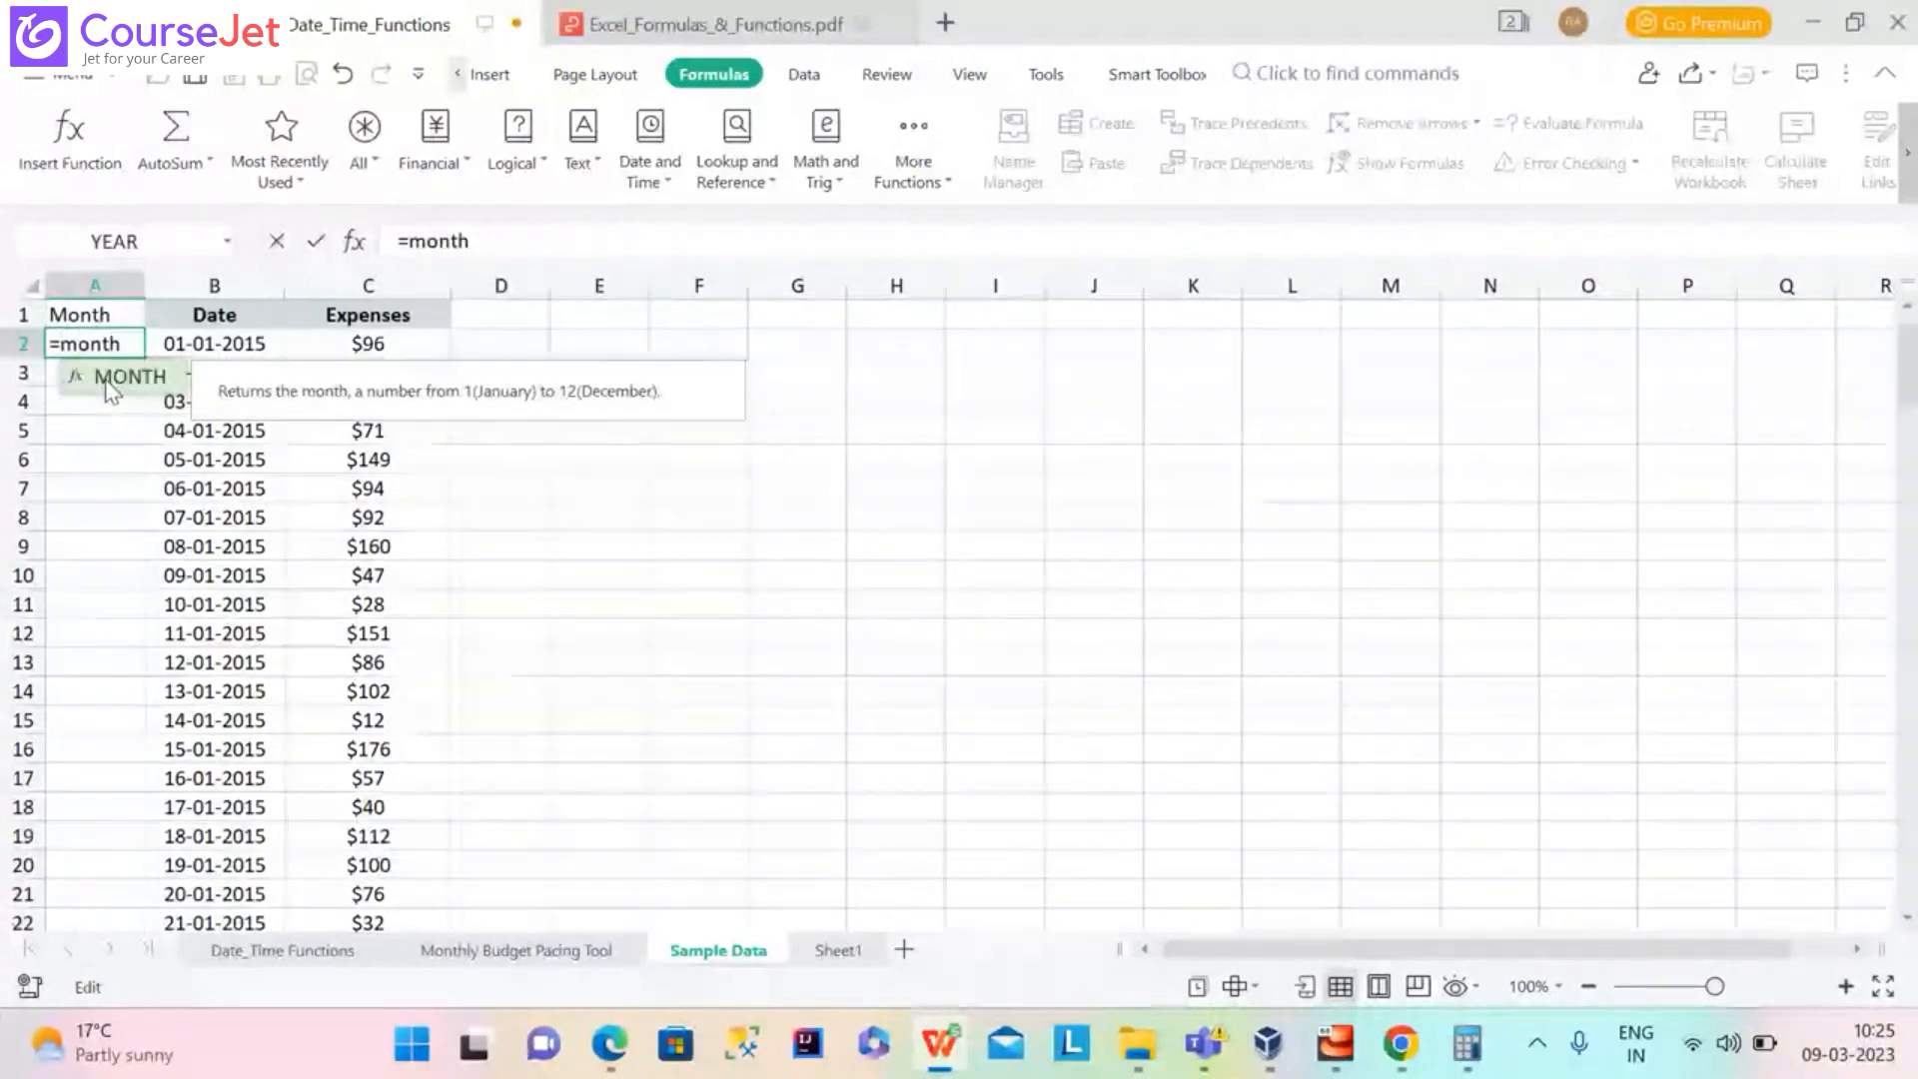
pyautogui.doubleClick(107, 380)
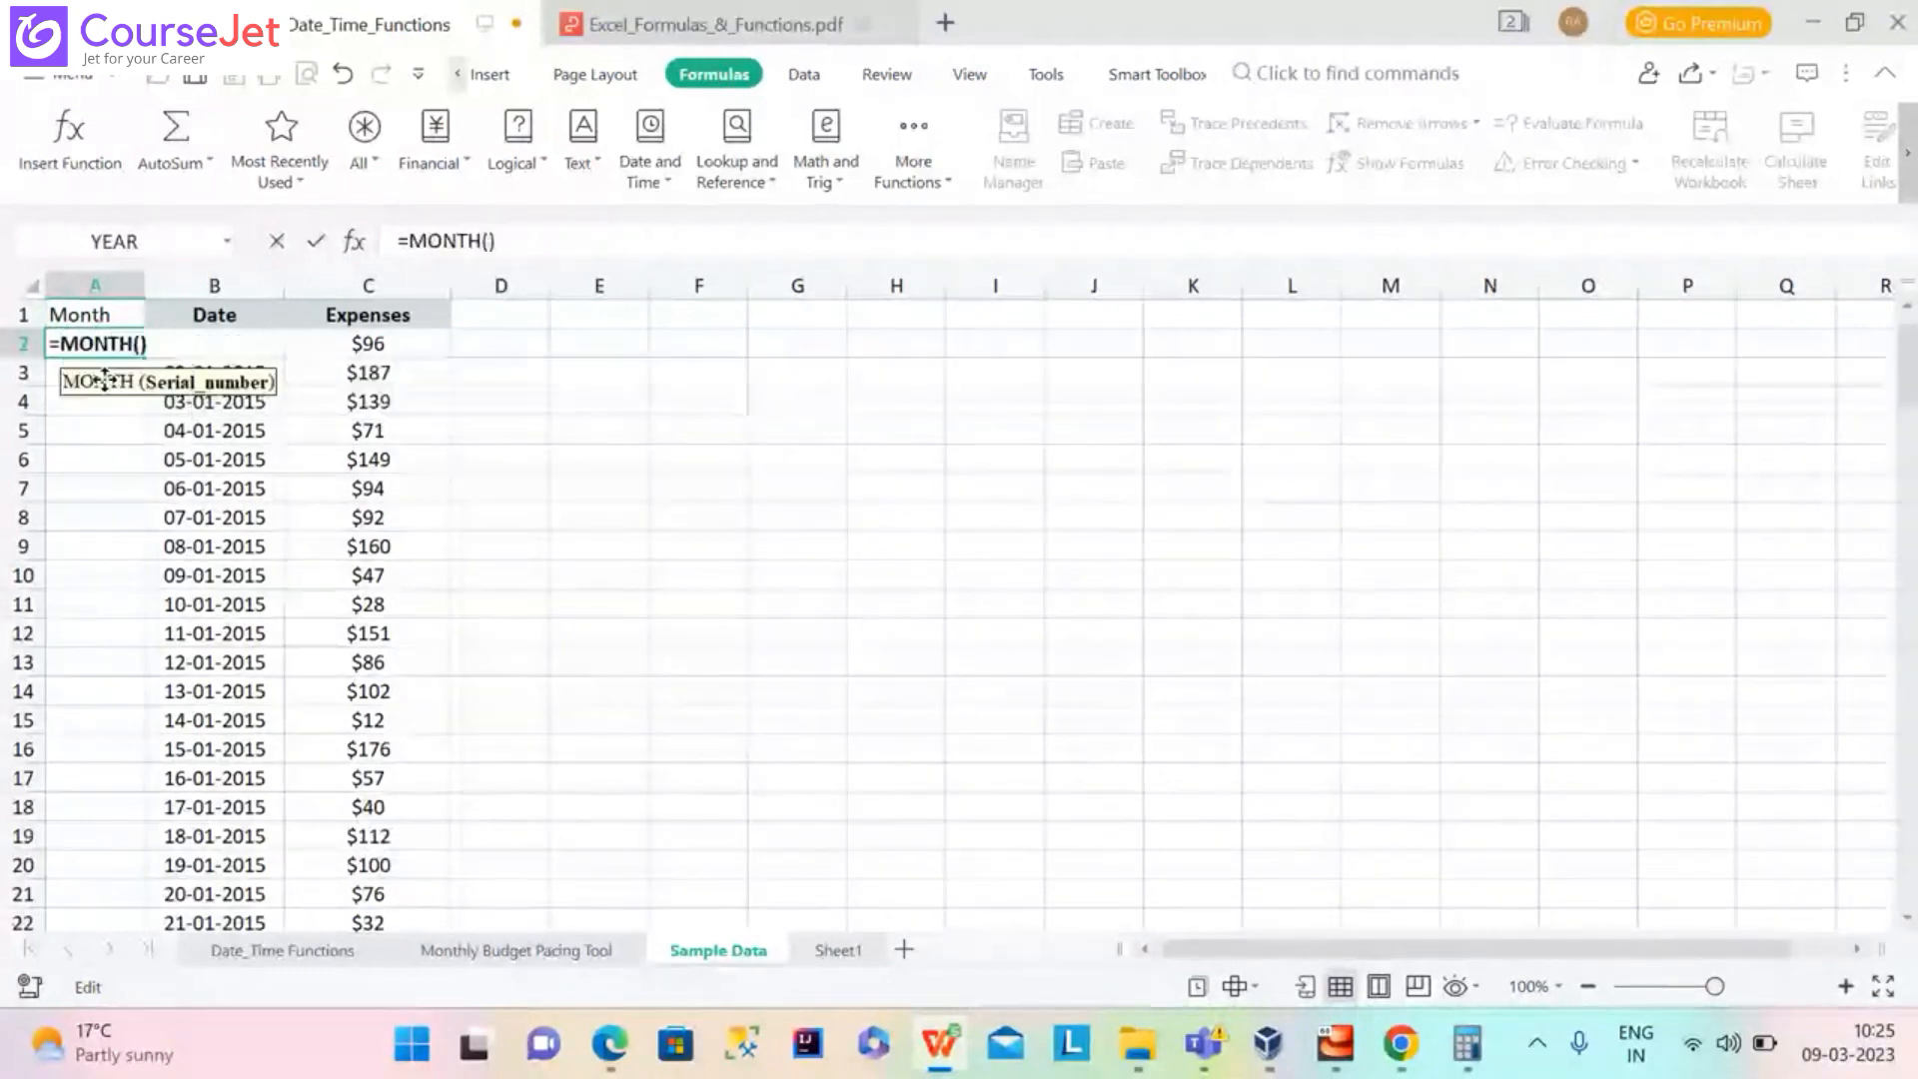
pyautogui.click(213, 436)
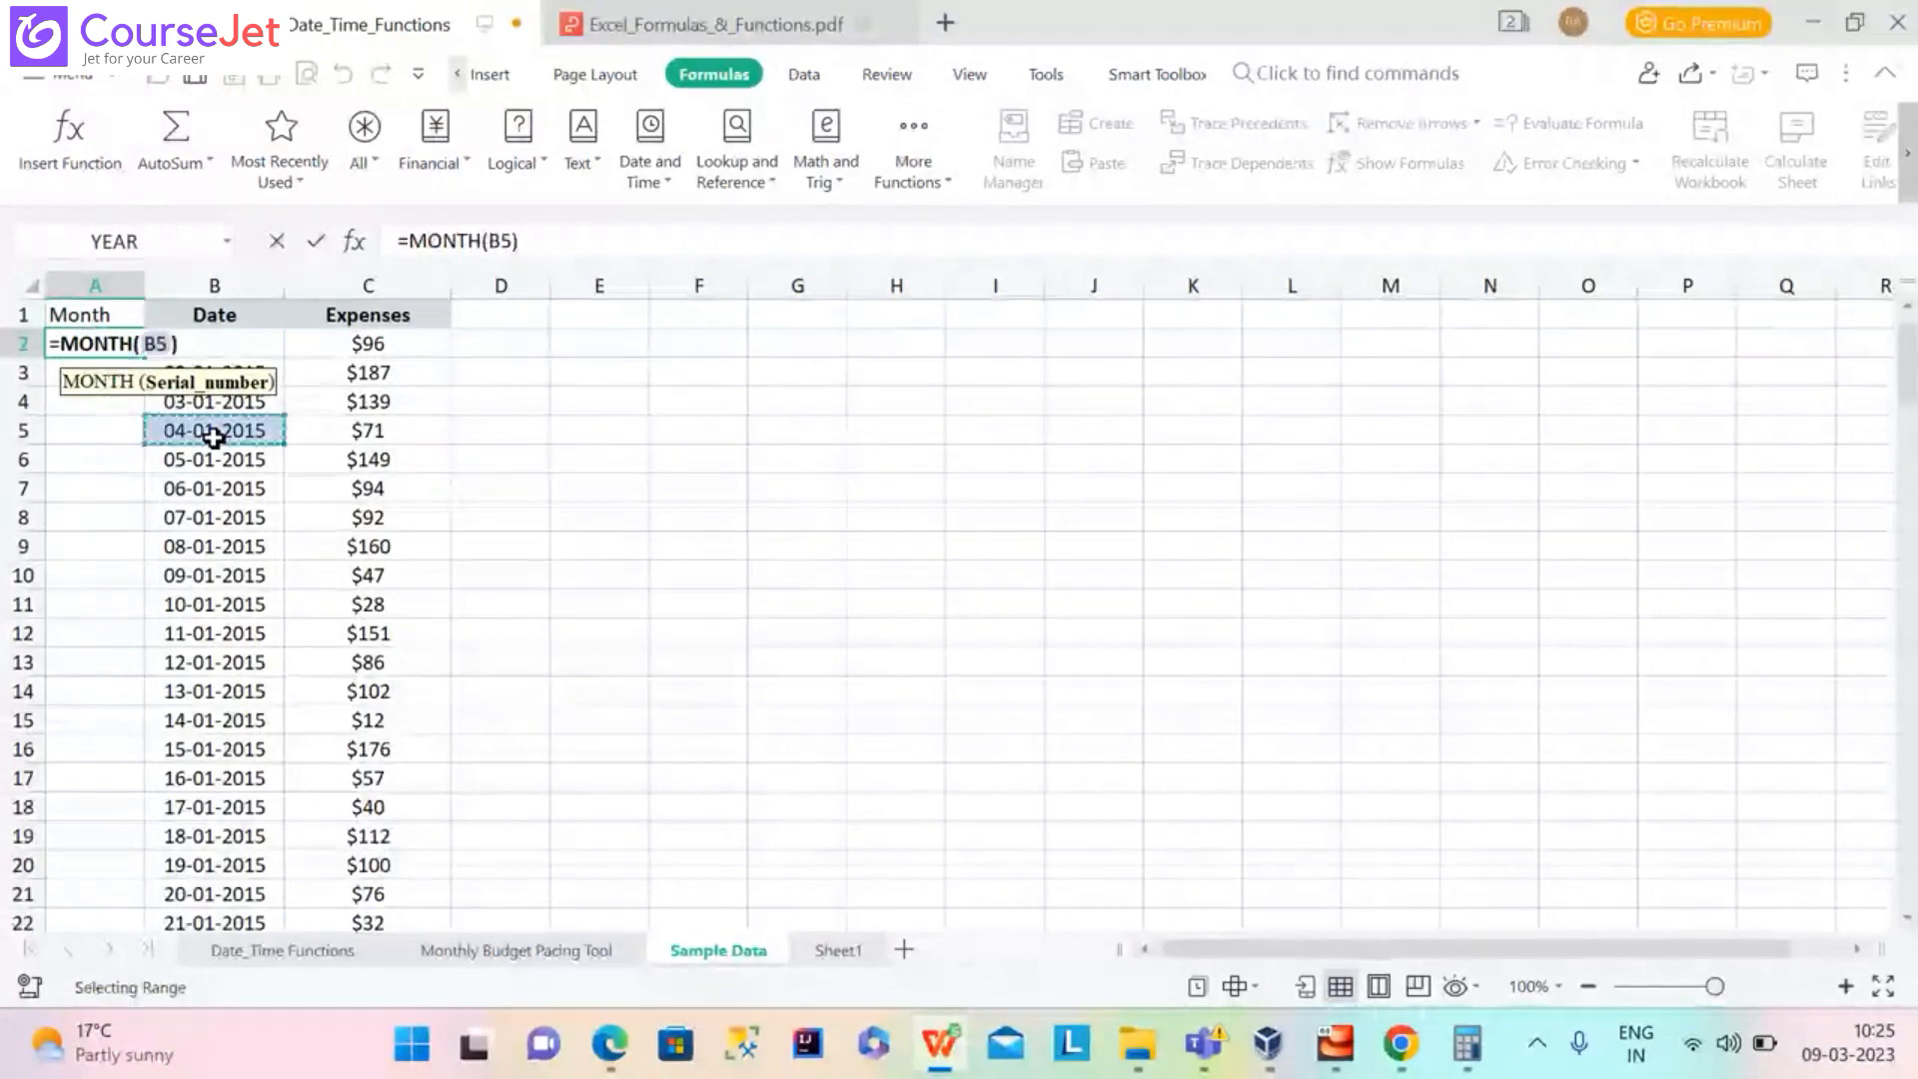
pyautogui.press('Up')
pyautogui.press('Up')
pyautogui.press('Up')
pyautogui.press('Return')
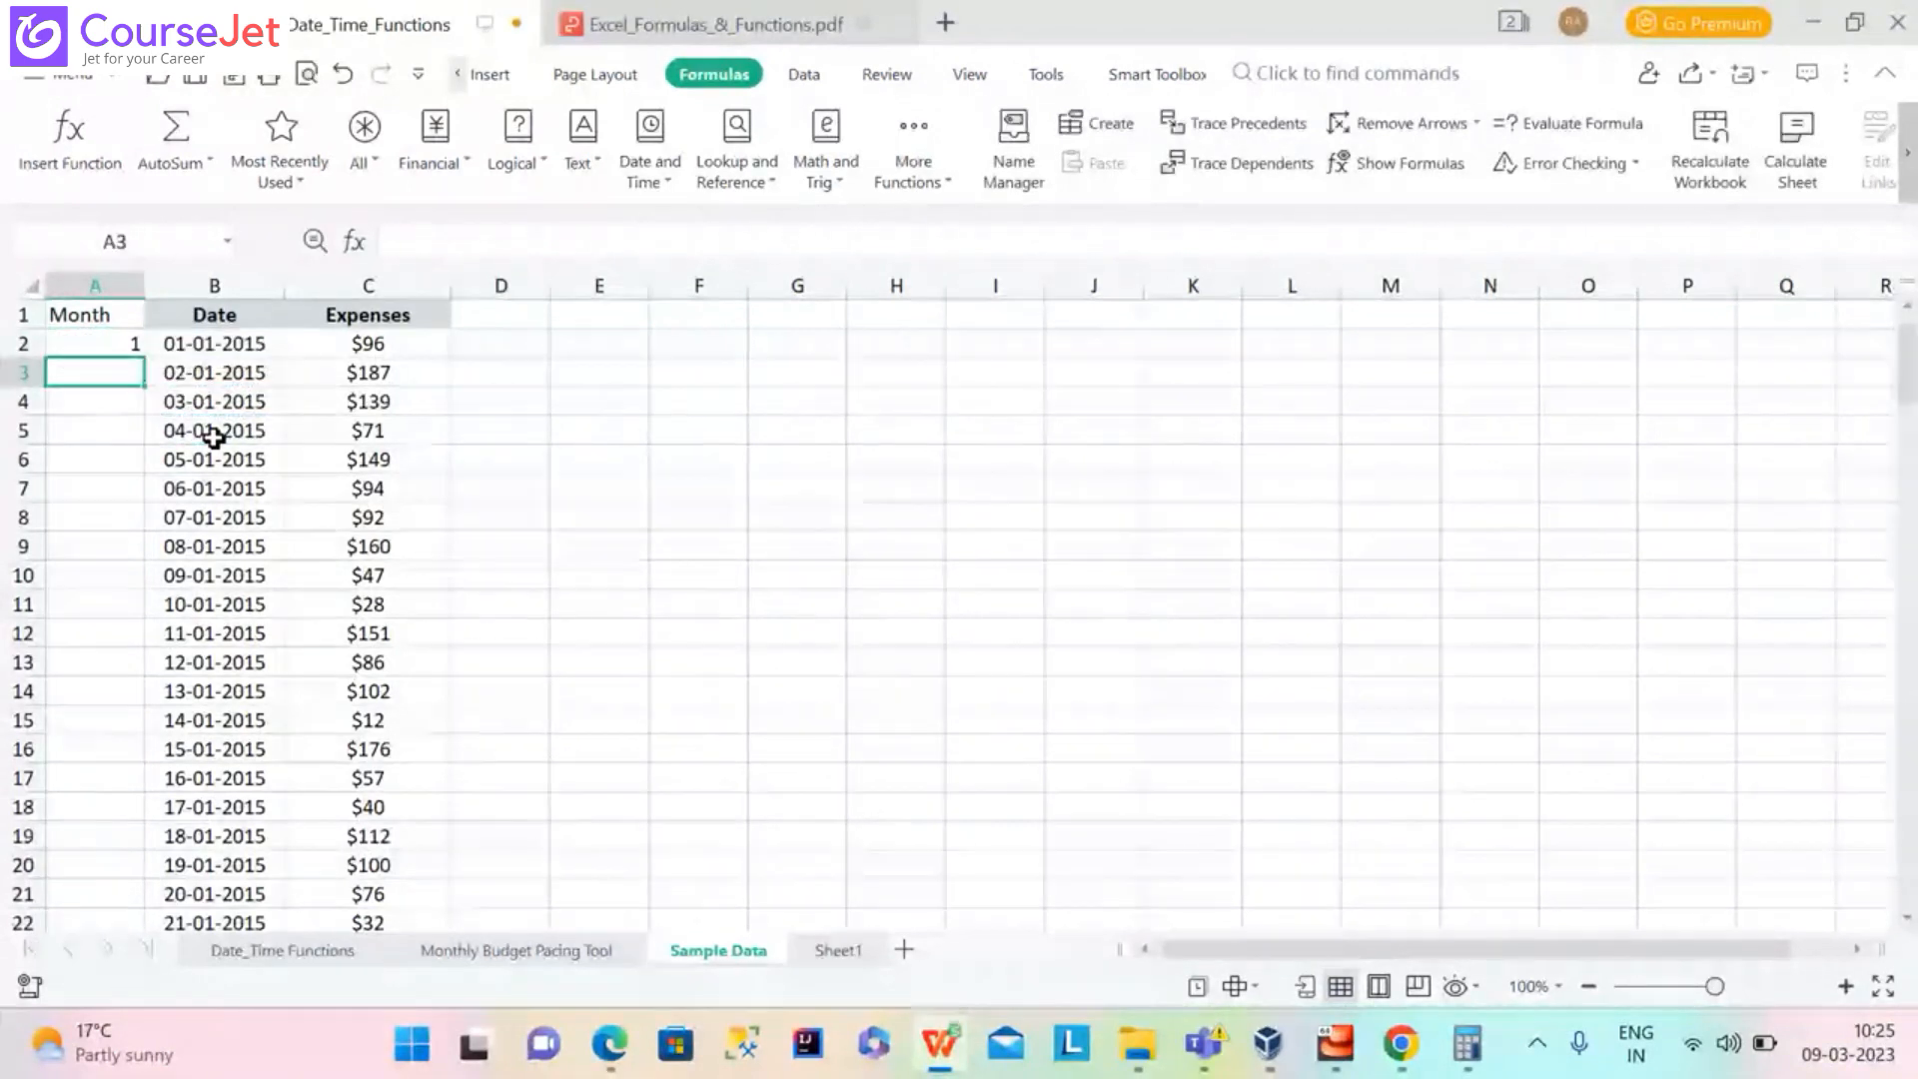
# Fill the MONTH formula from A2 down the Month column to the last data row
pyautogui.click(122, 350)
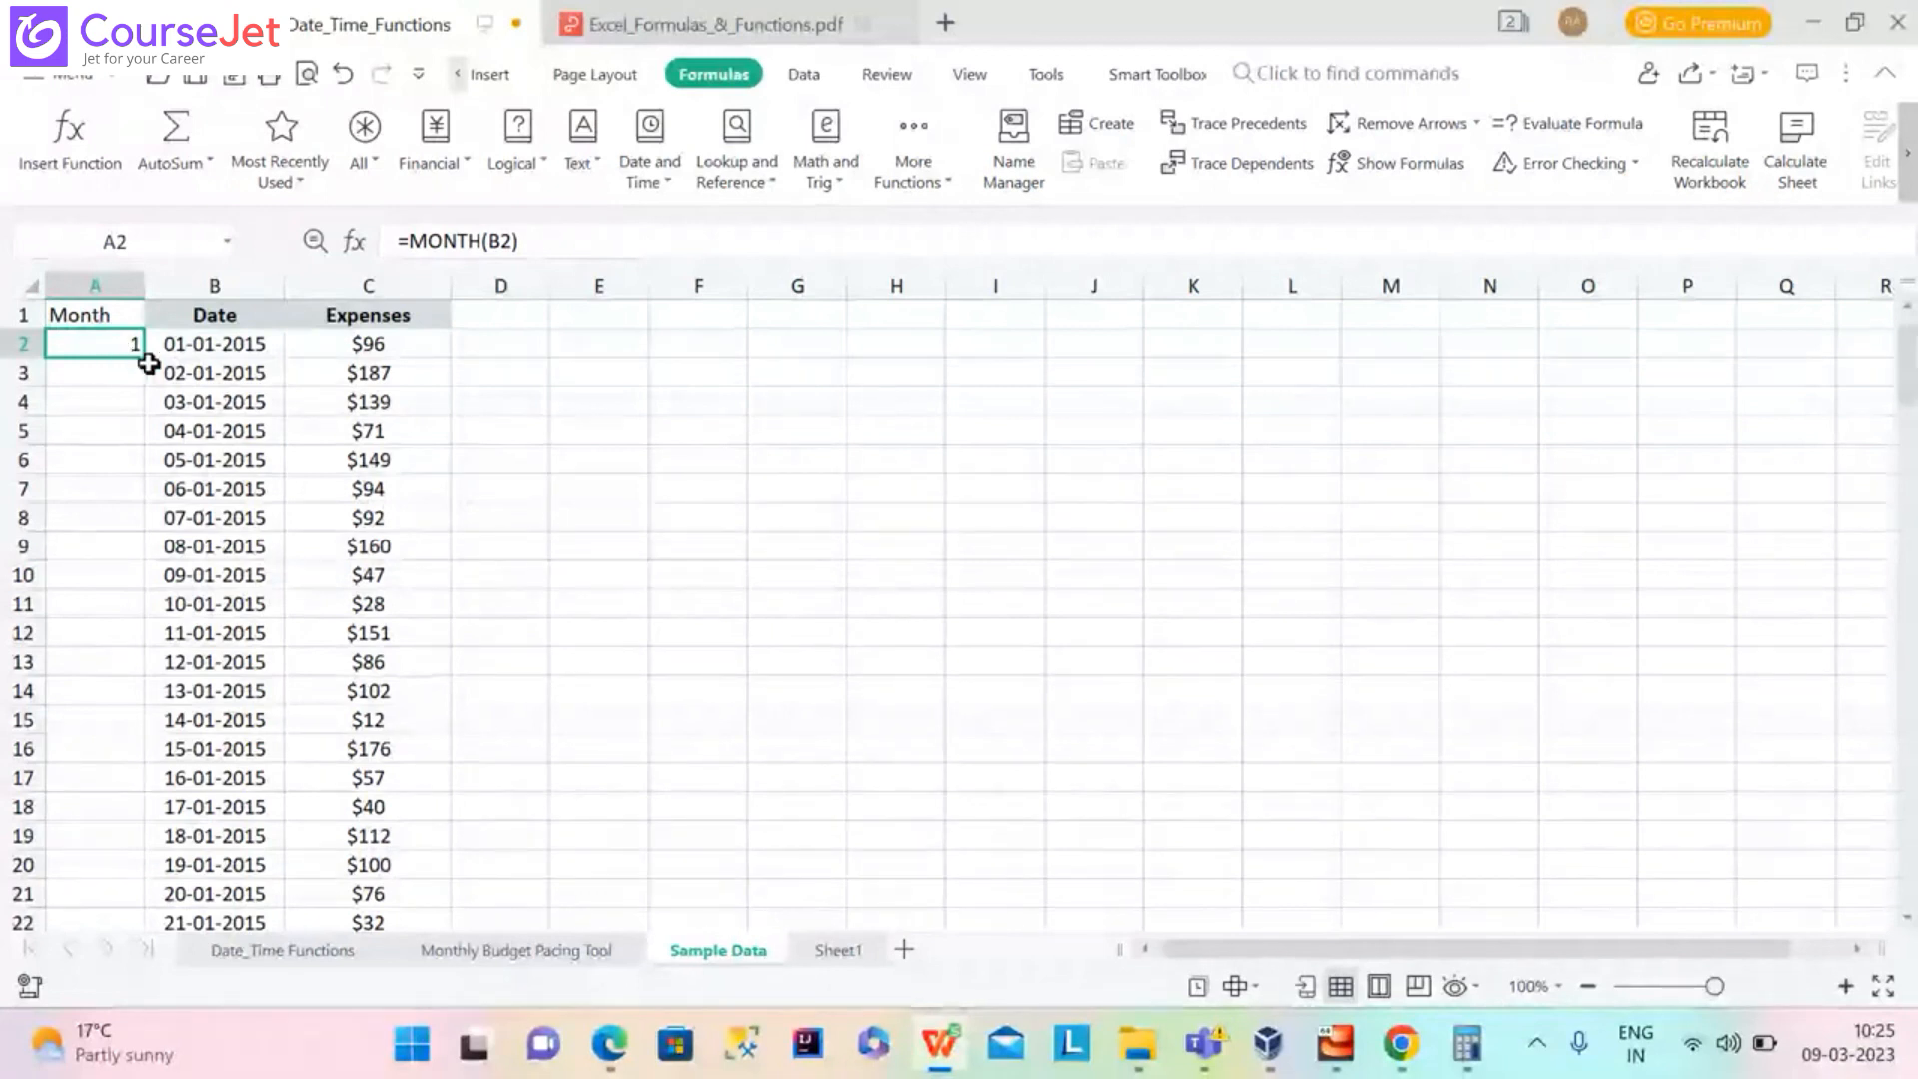
pyautogui.doubleClick(144, 361)
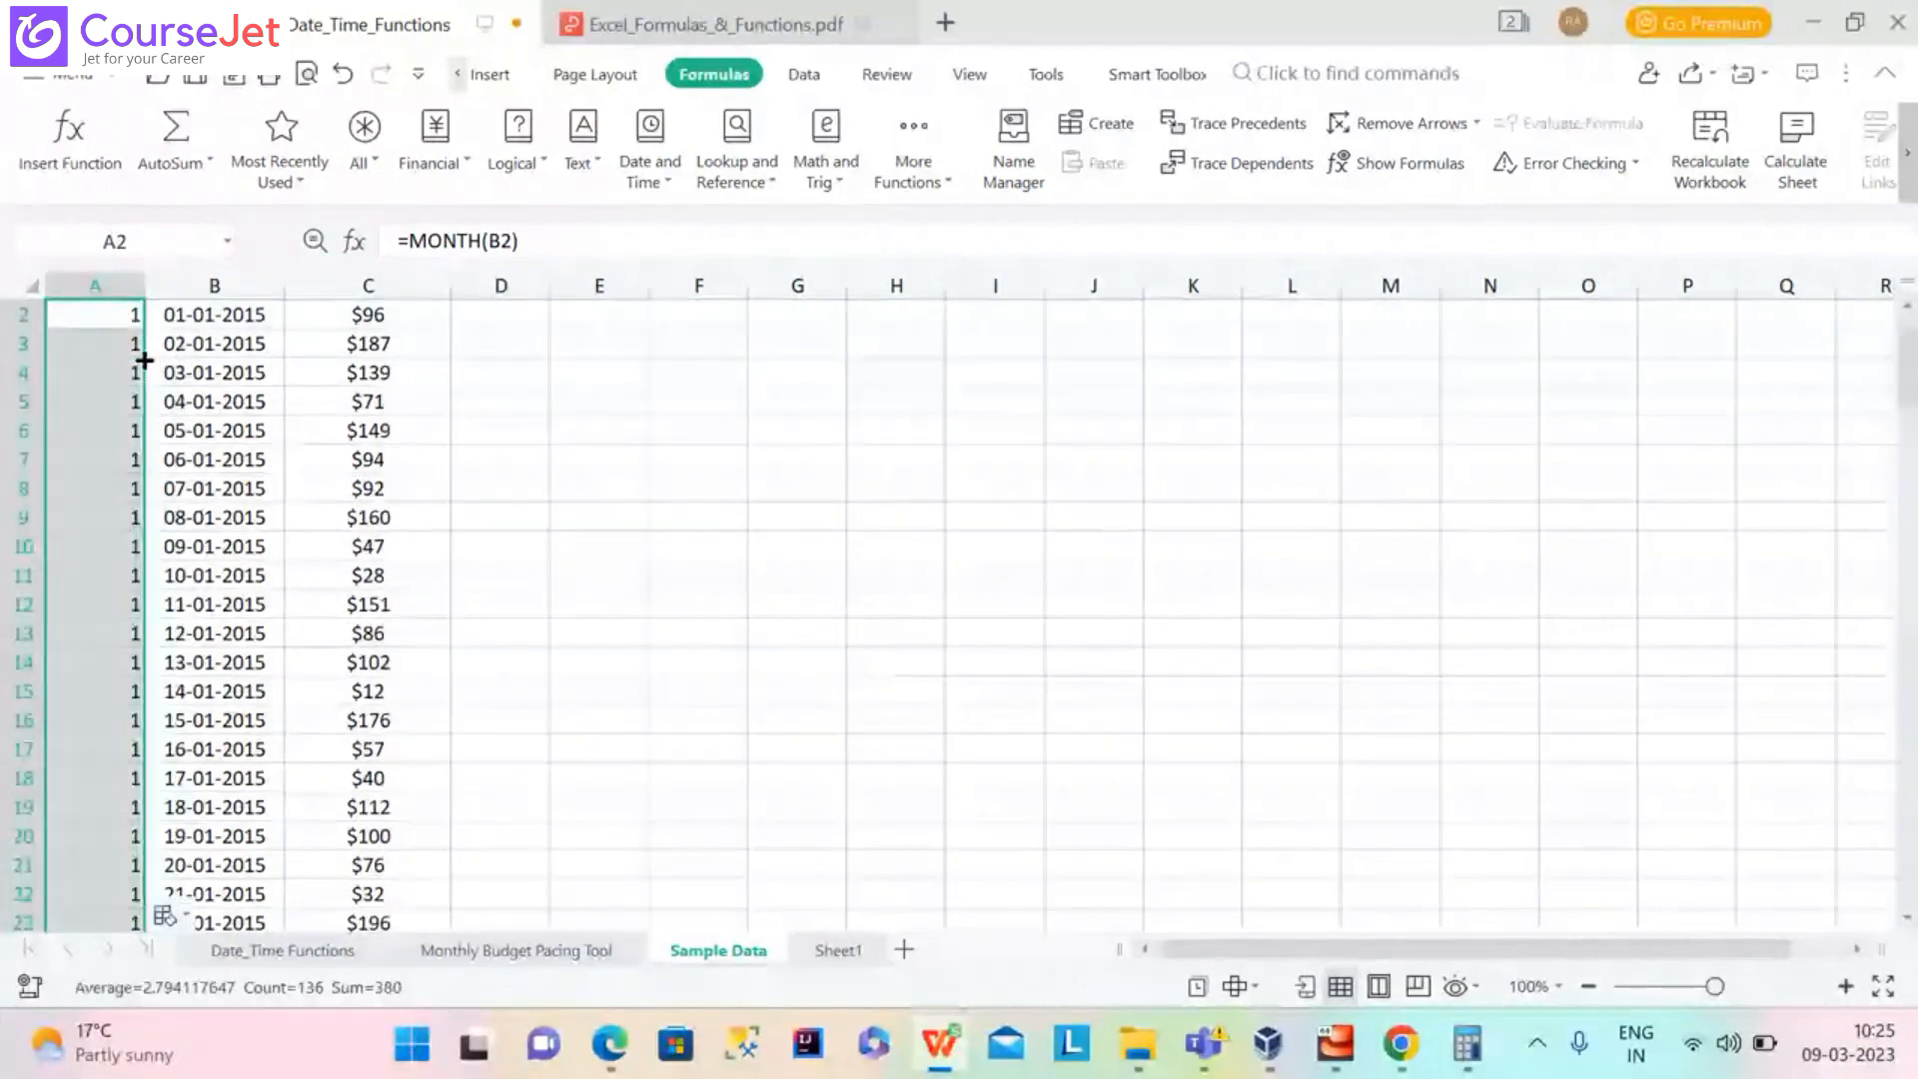
pyautogui.moveTo(1906, 365); pyautogui.dragTo(1890, 296)
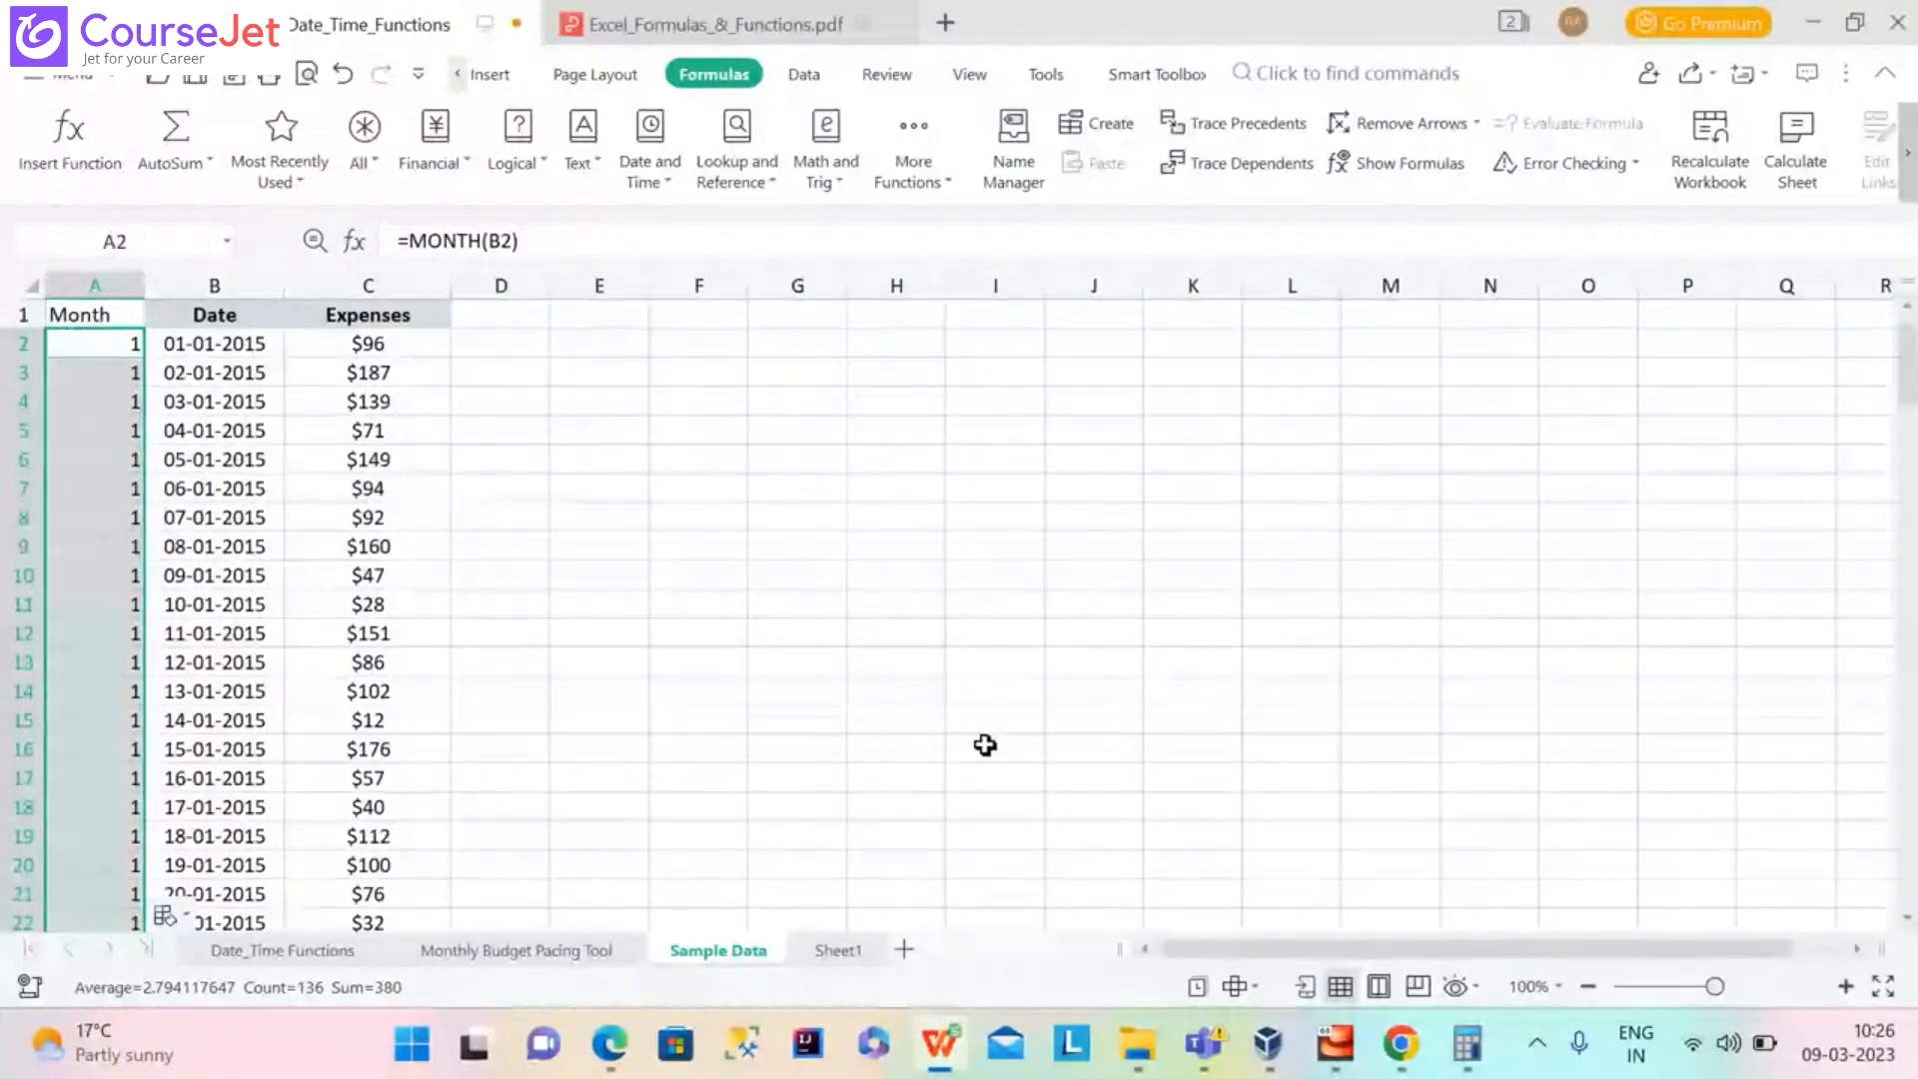
# Start a SUMIFS formula for Monthly Expenses in F3 of the Monthly Budget Pacing Tool, using Sample Data column C as the sum range
pyautogui.click(537, 951)
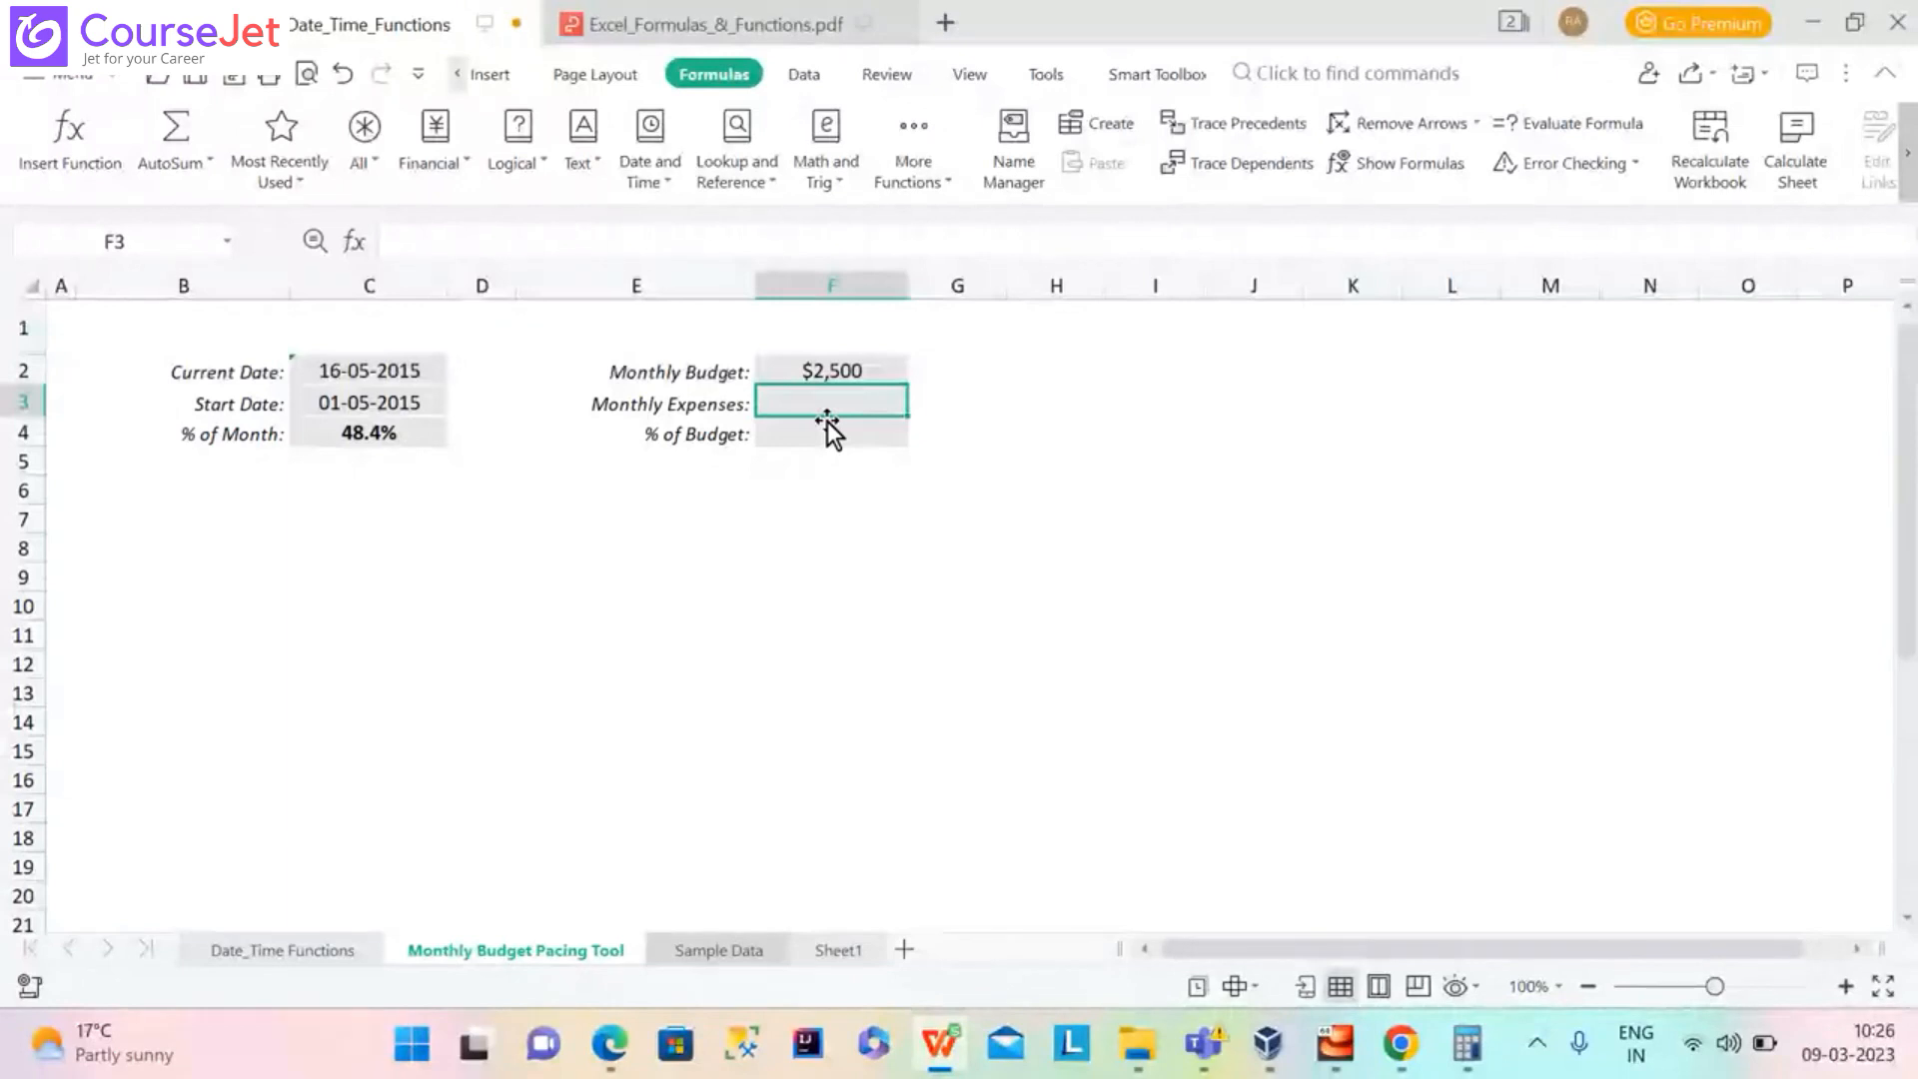
pyautogui.write('=')
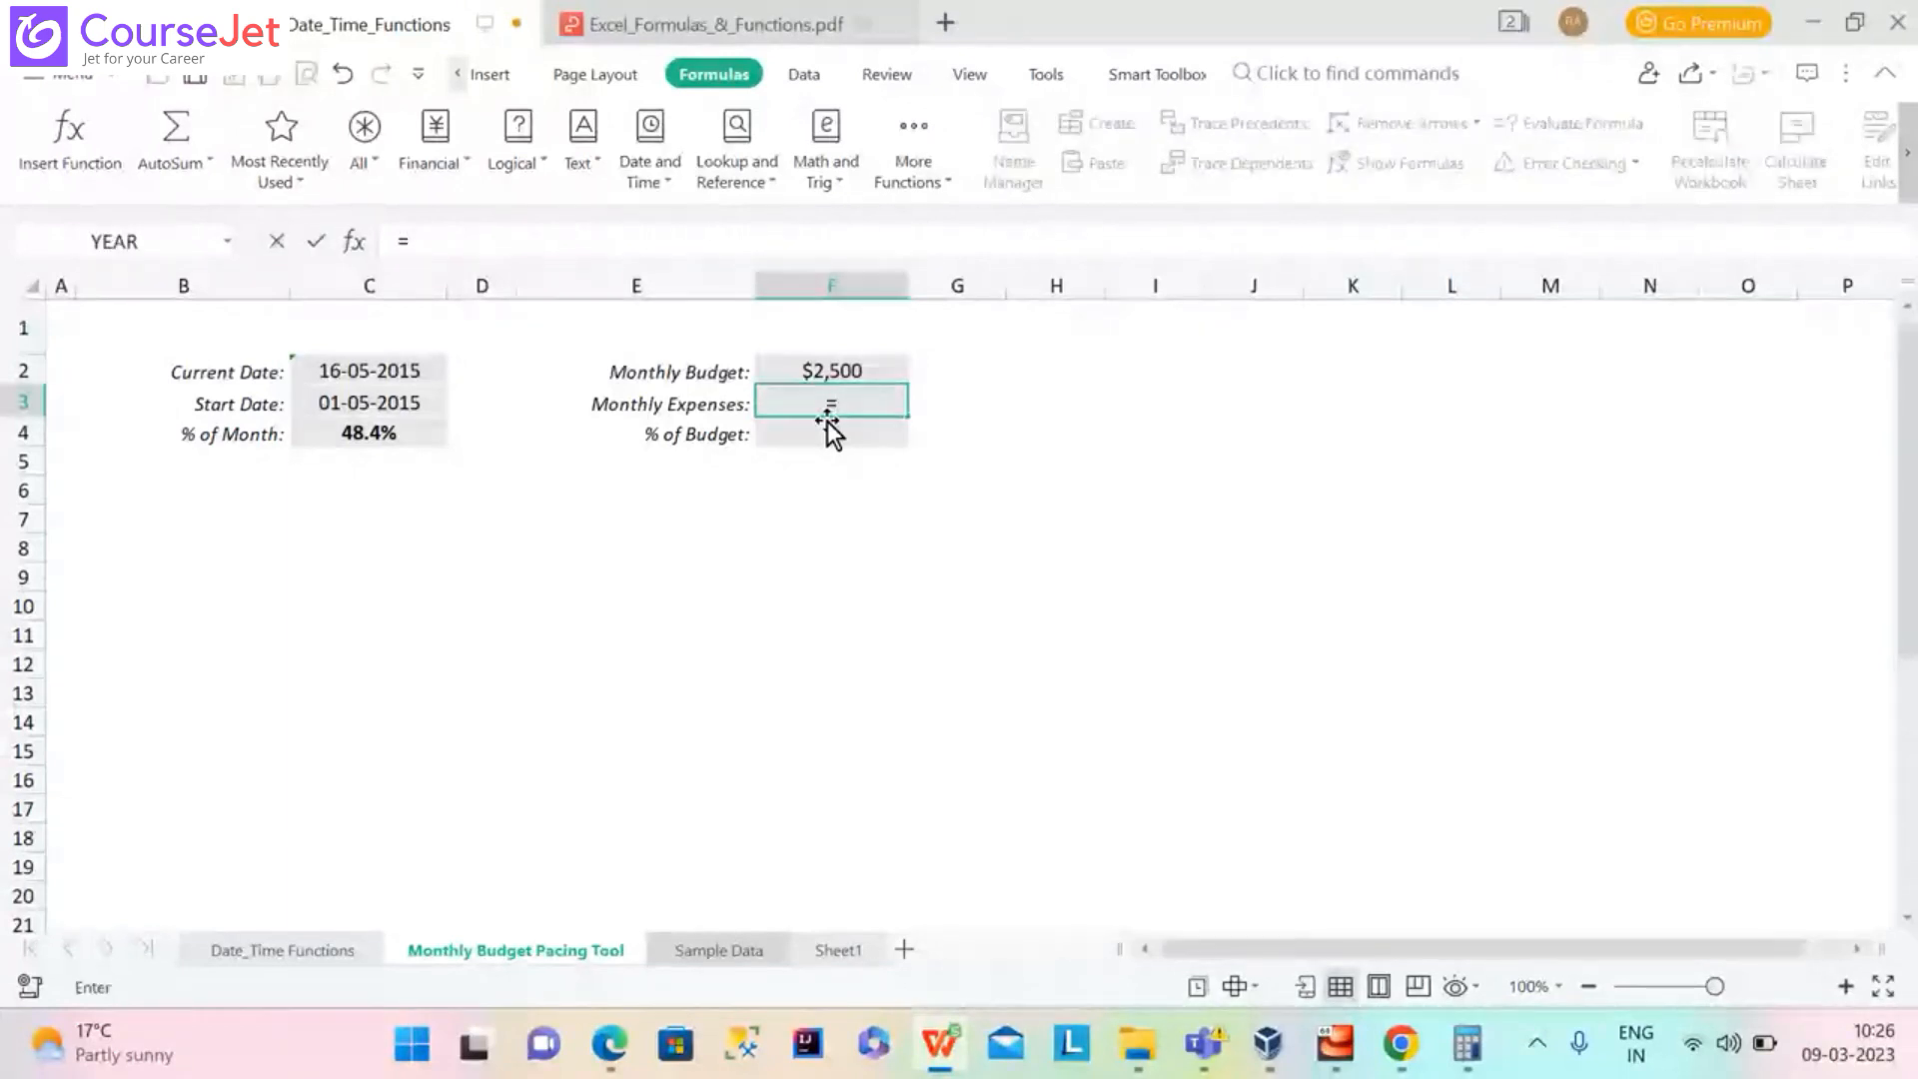
pyautogui.write('sumi')
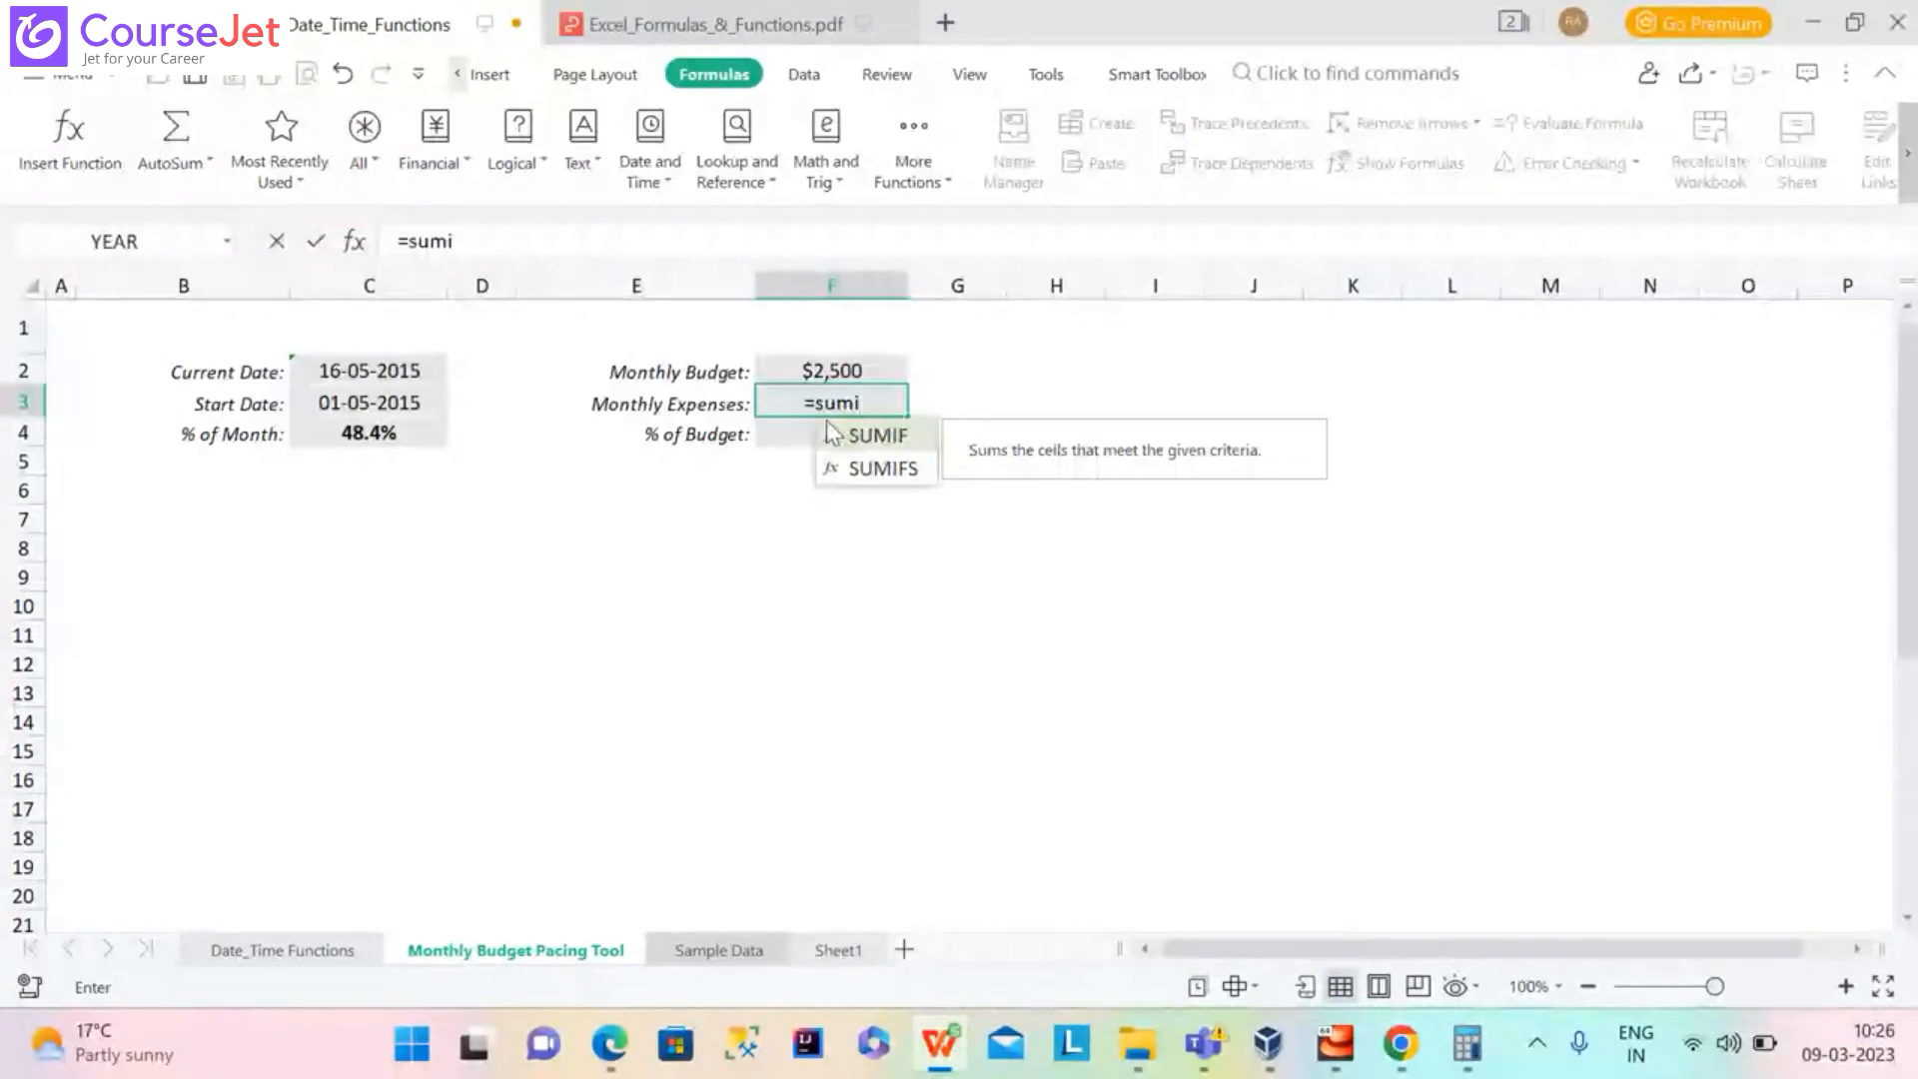
pyautogui.doubleClick(898, 470)
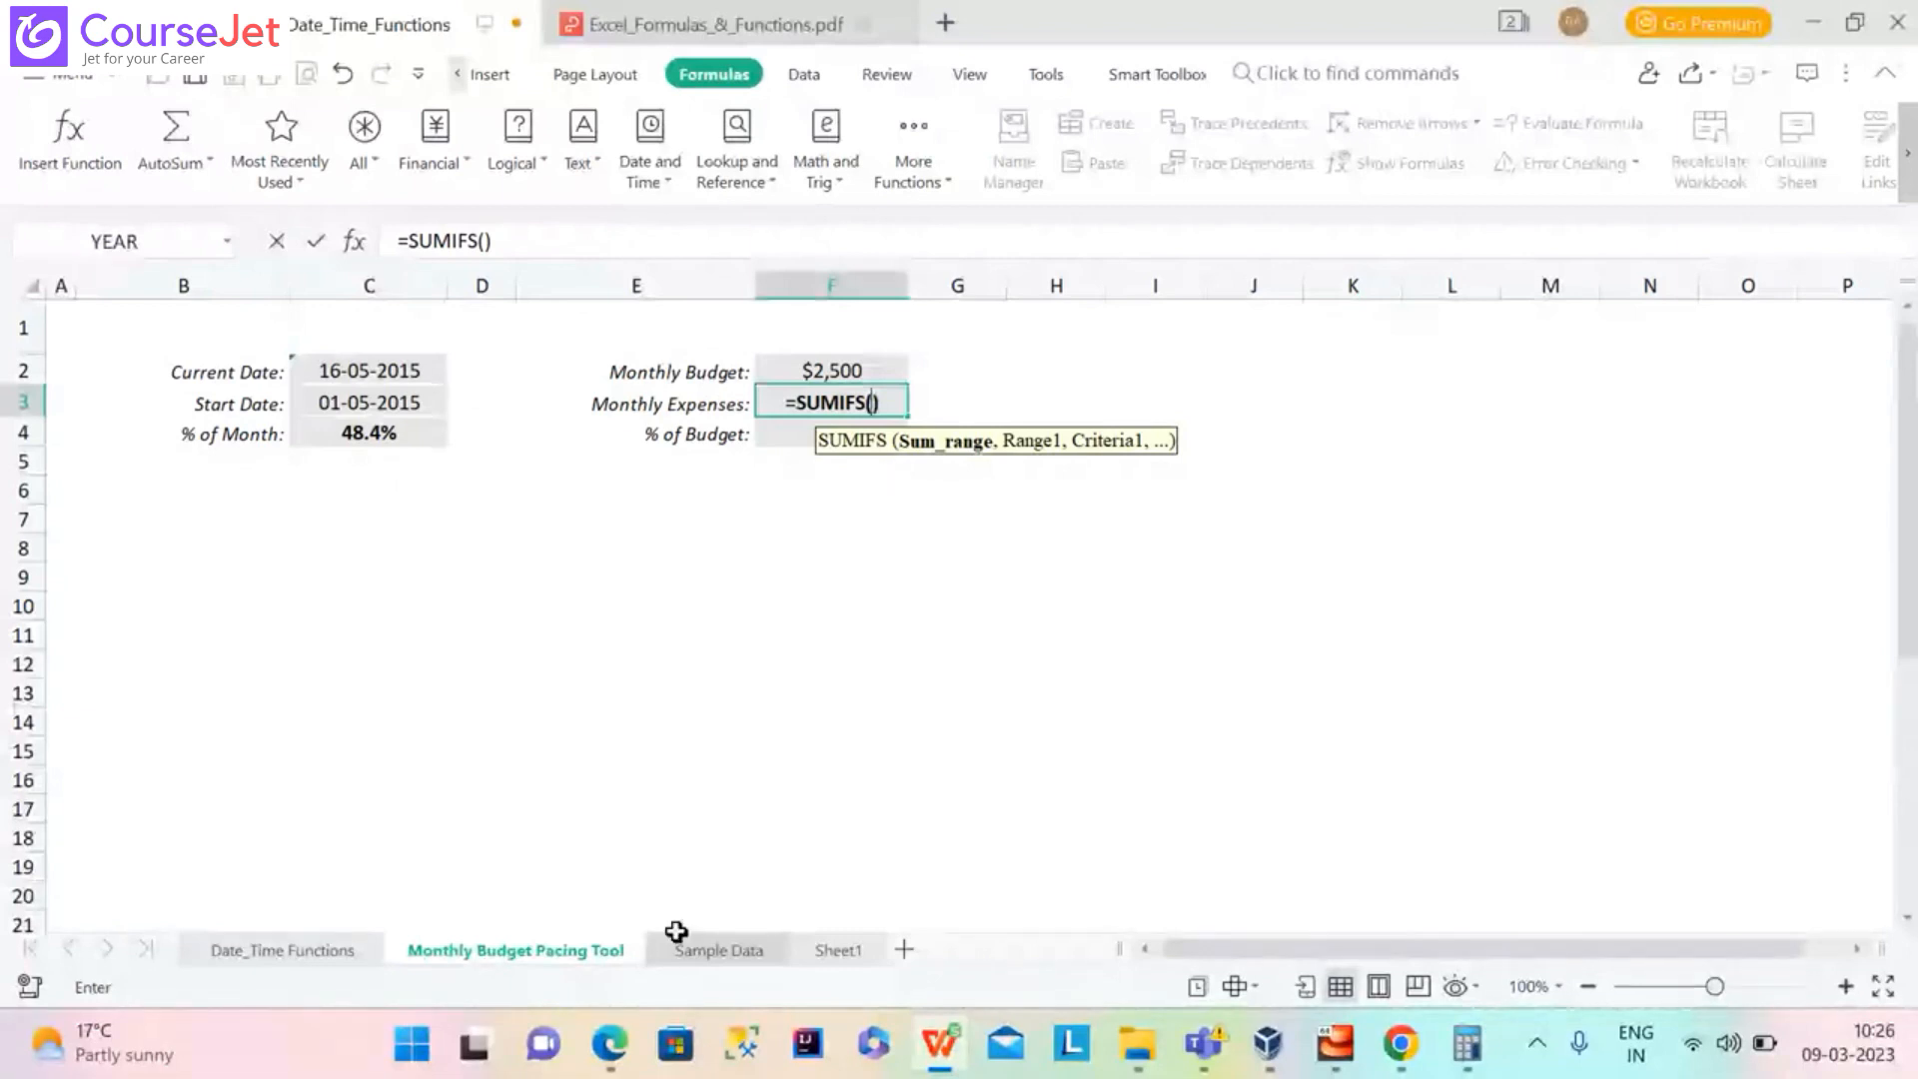
pyautogui.click(699, 951)
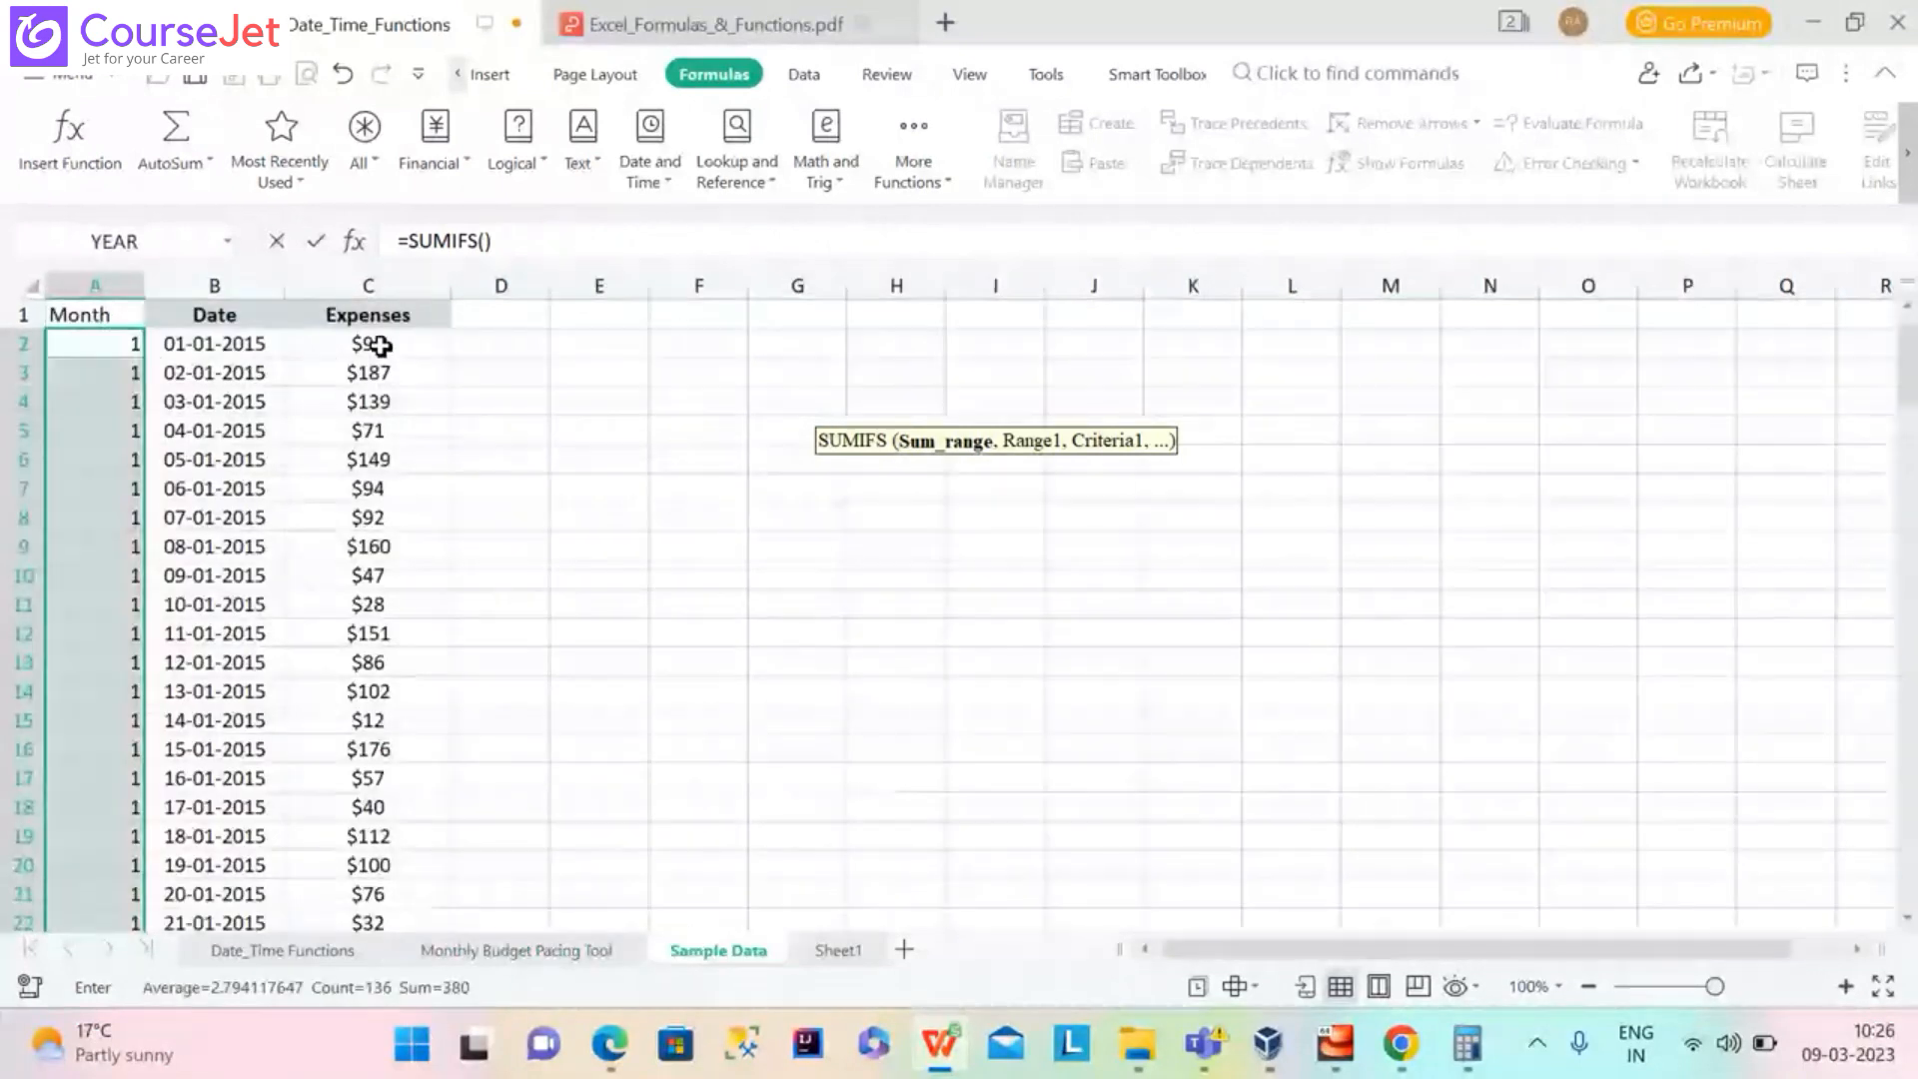
pyautogui.click(379, 284)
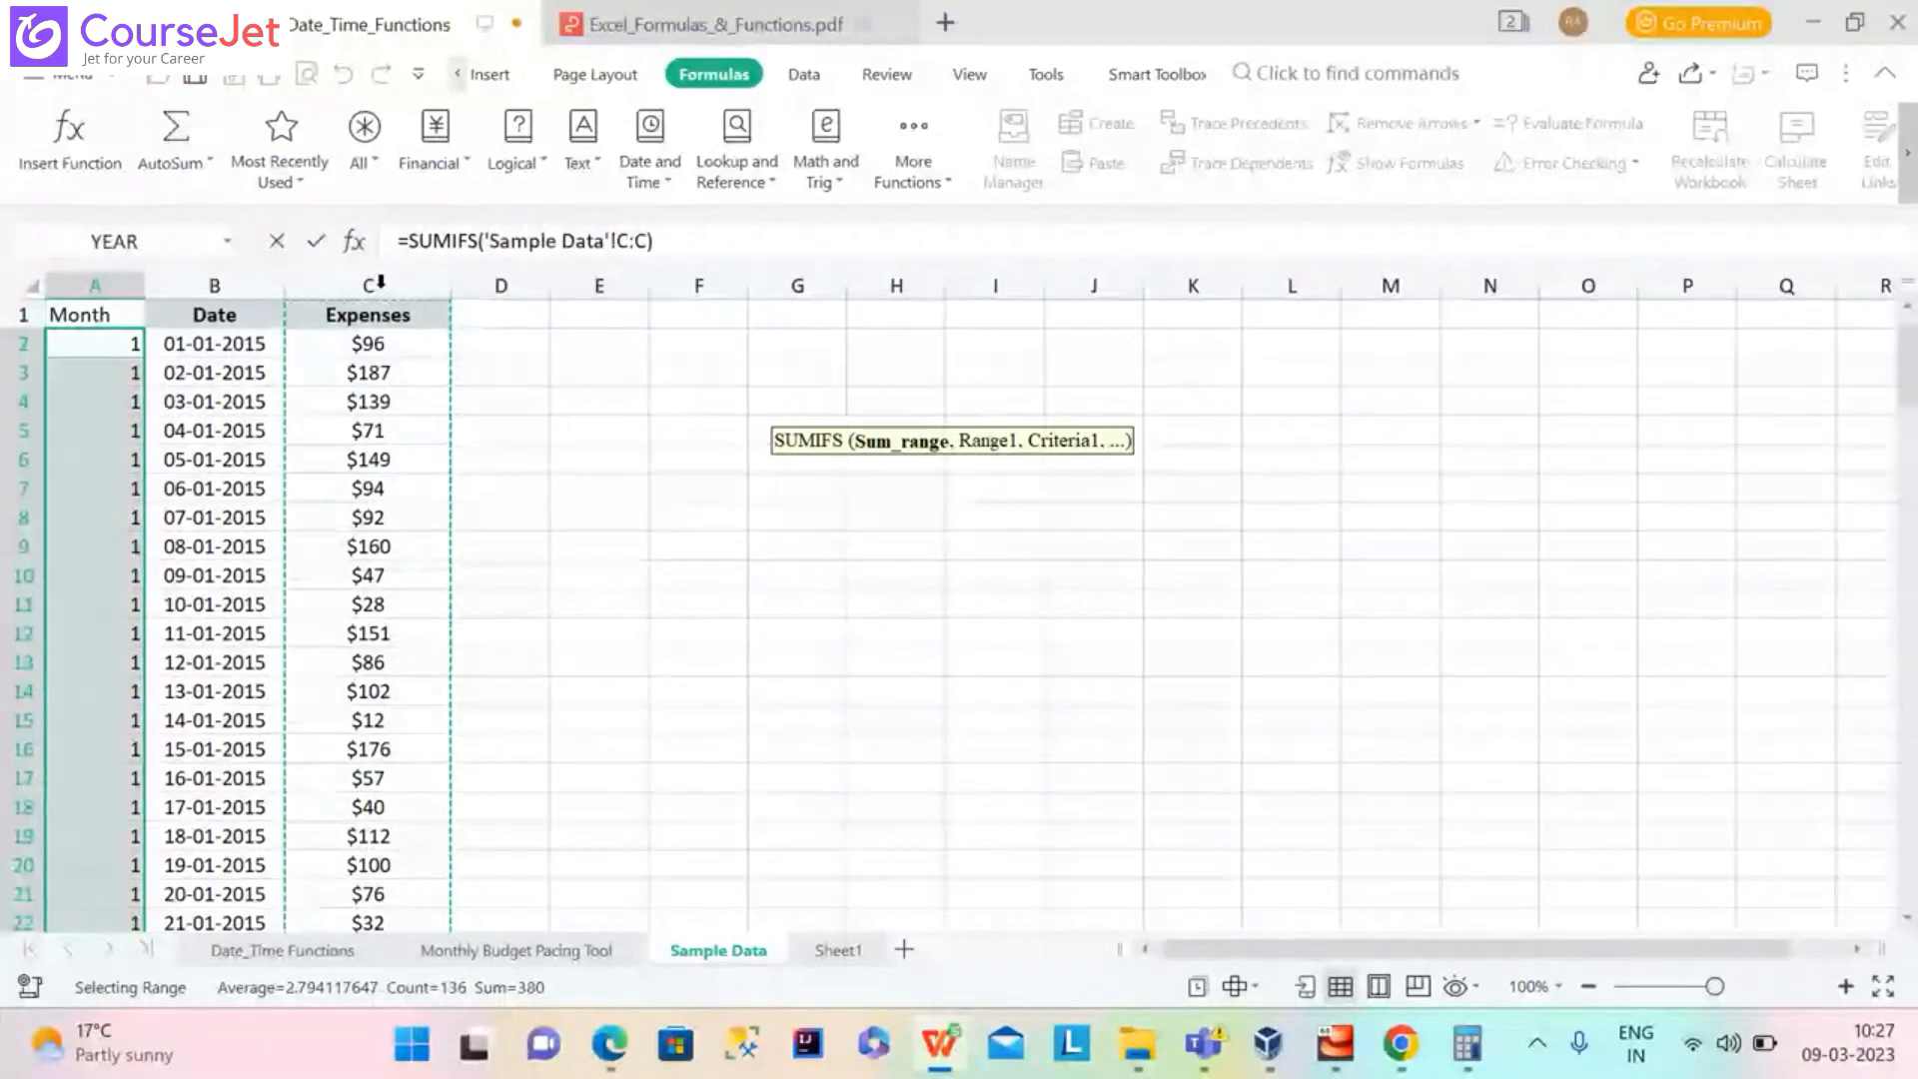
pyautogui.click(648, 242)
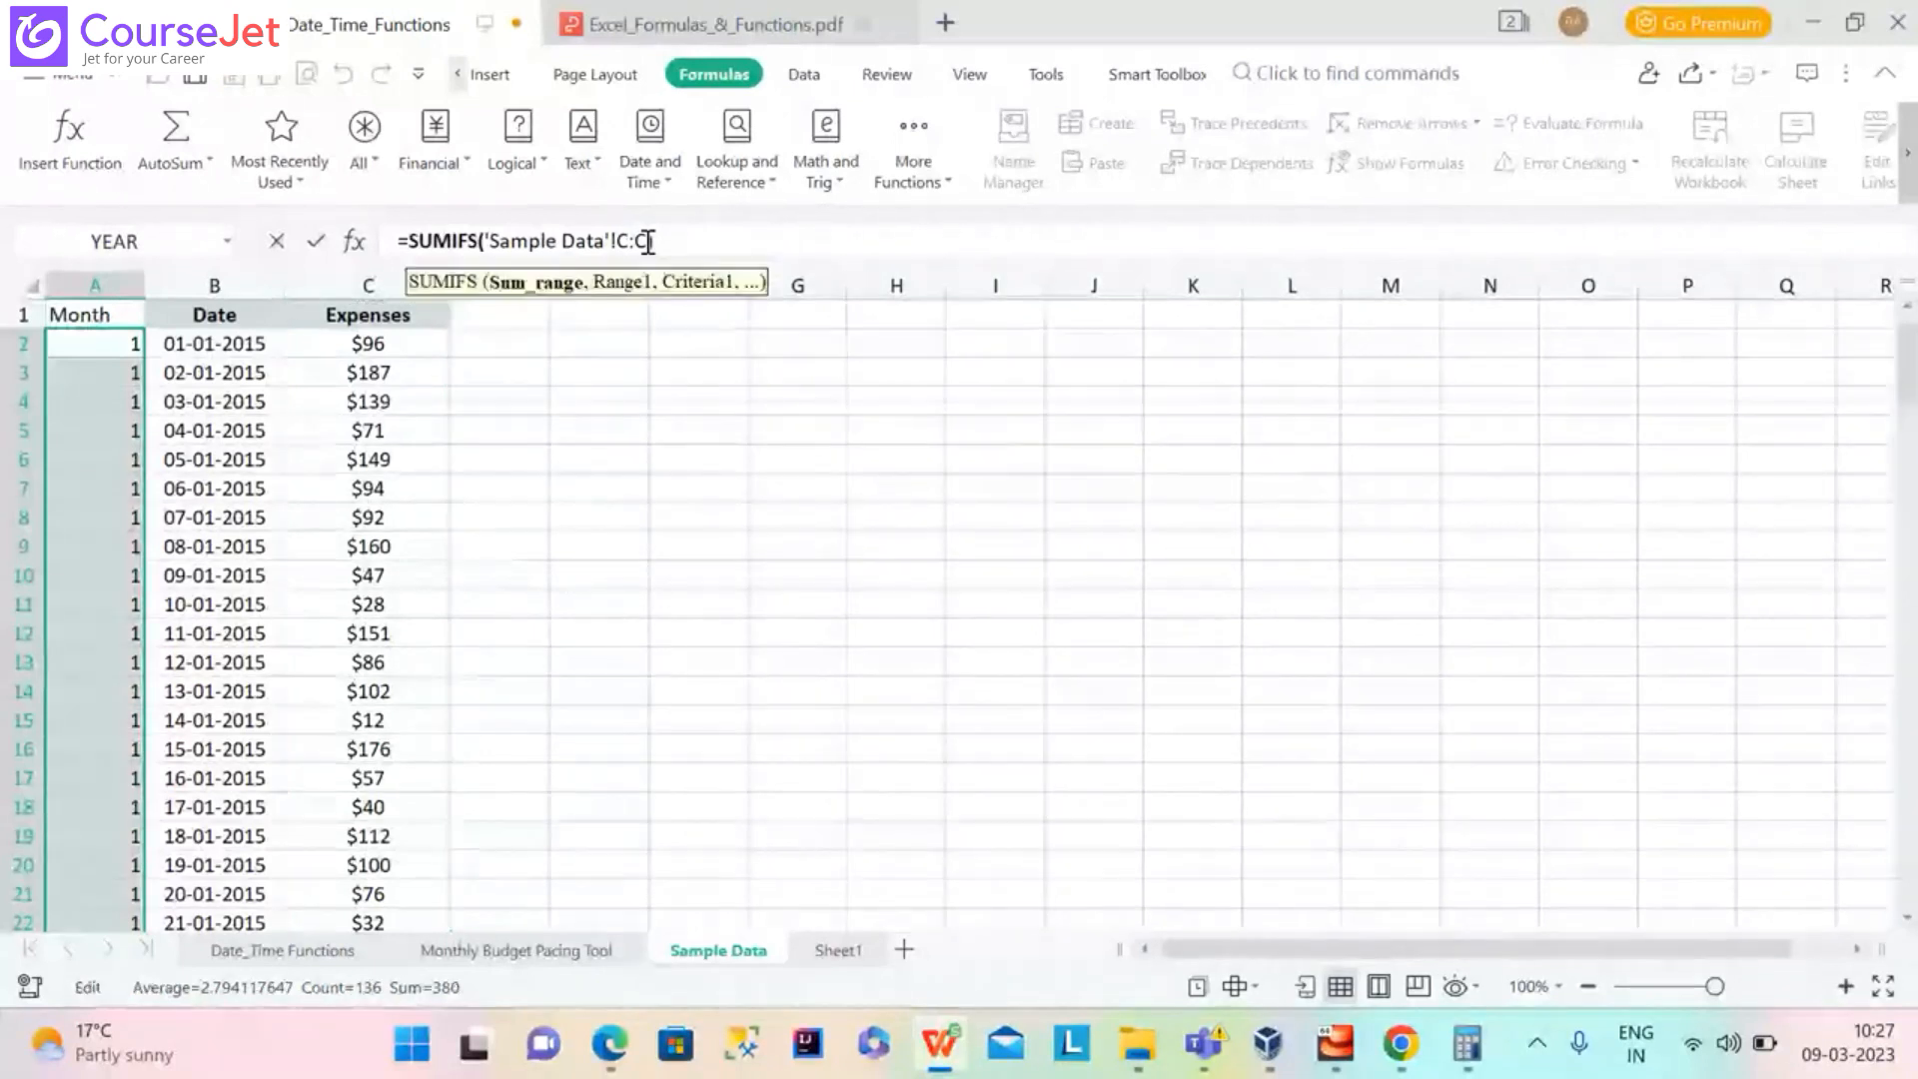
pyautogui.write(',')
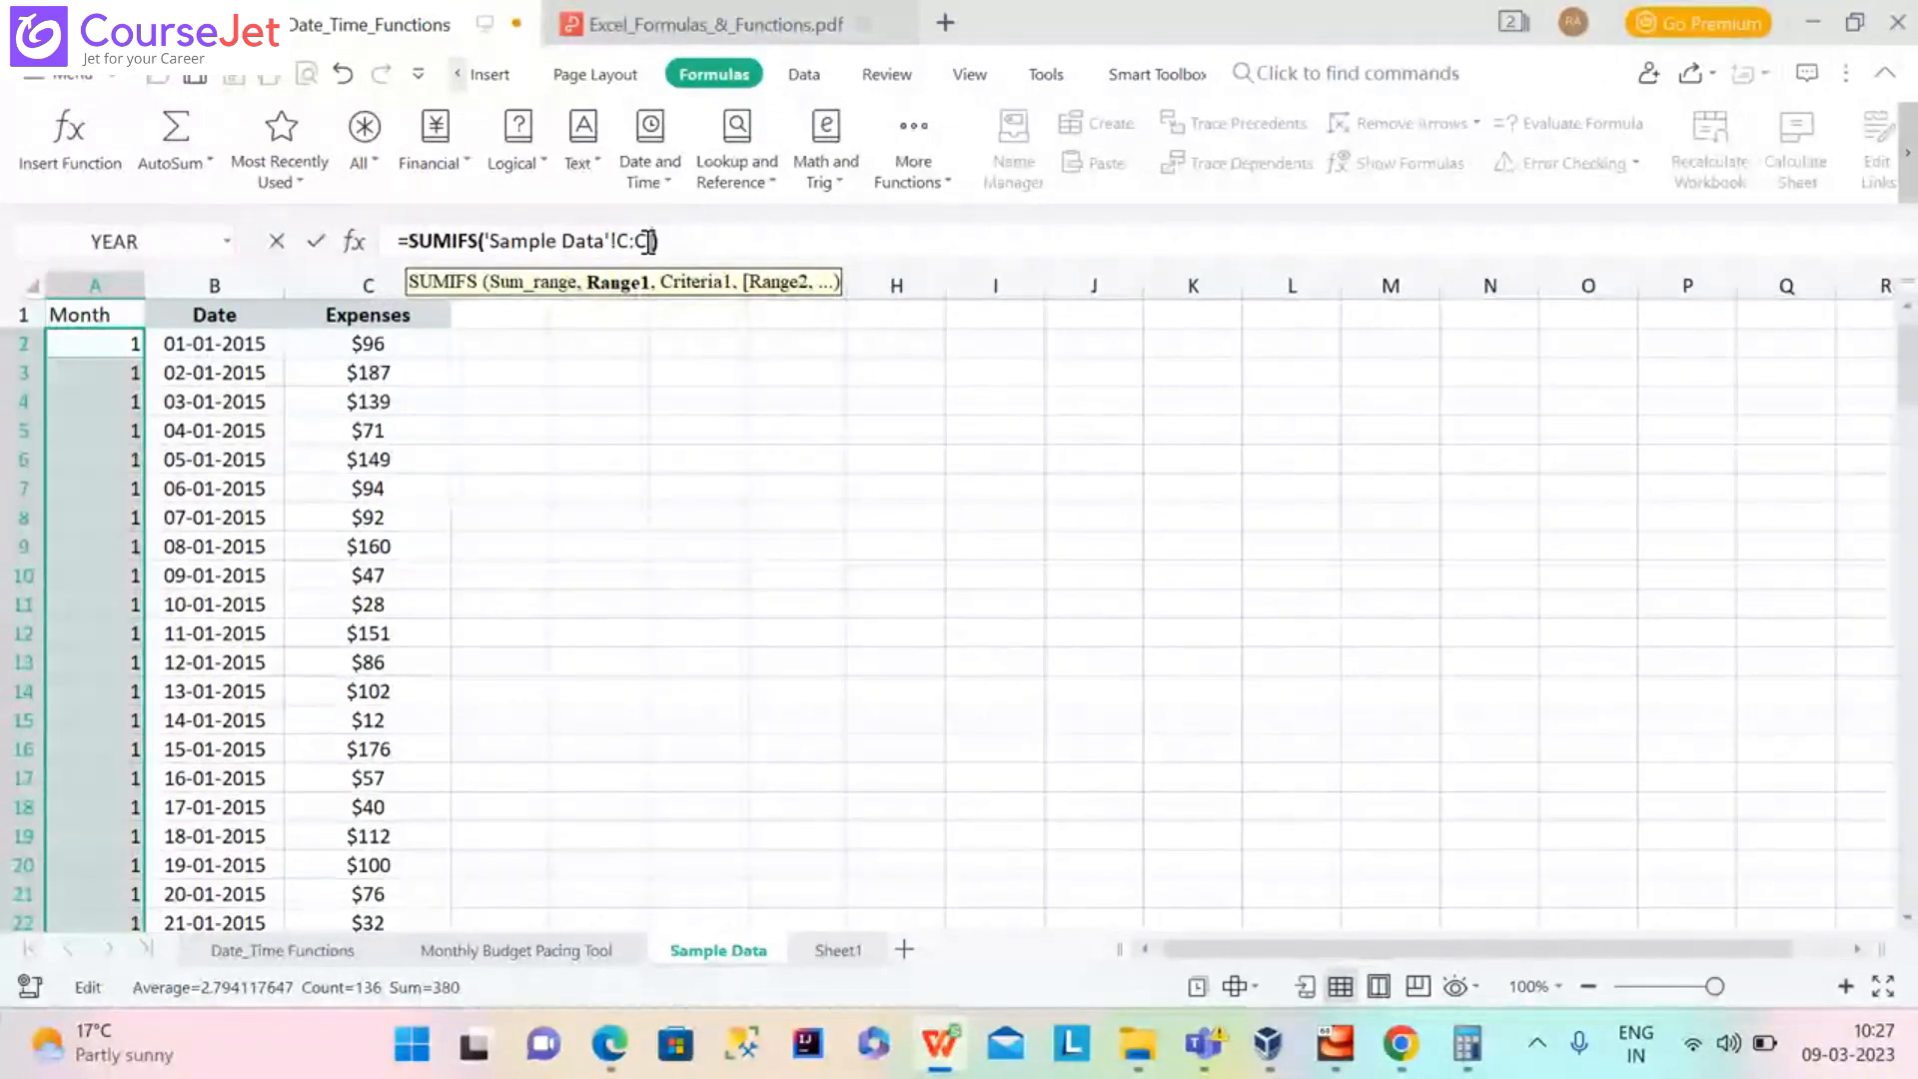
pyautogui.write(',')
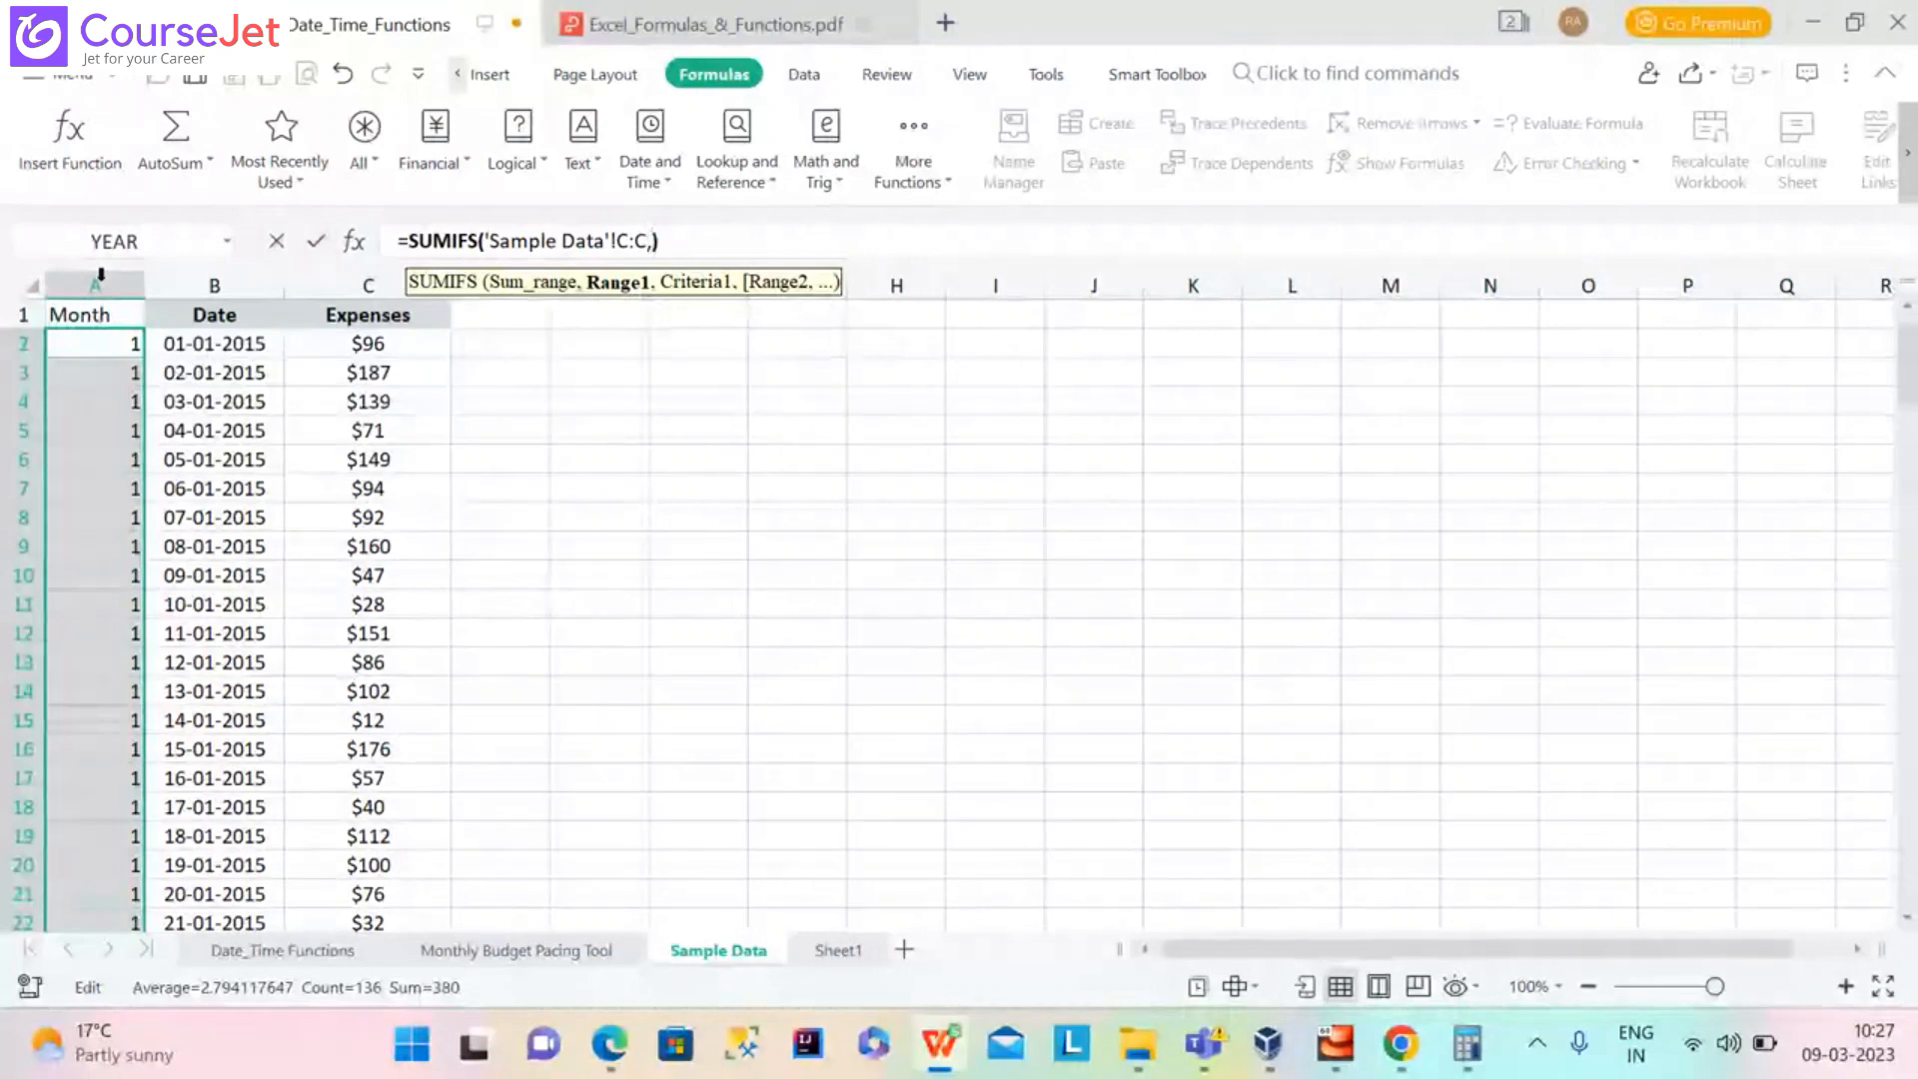
# Complete the SUMIFS formula with Sample Data column A as the criteria range and MONTH(C2) as the criterion
pyautogui.click(100, 280)
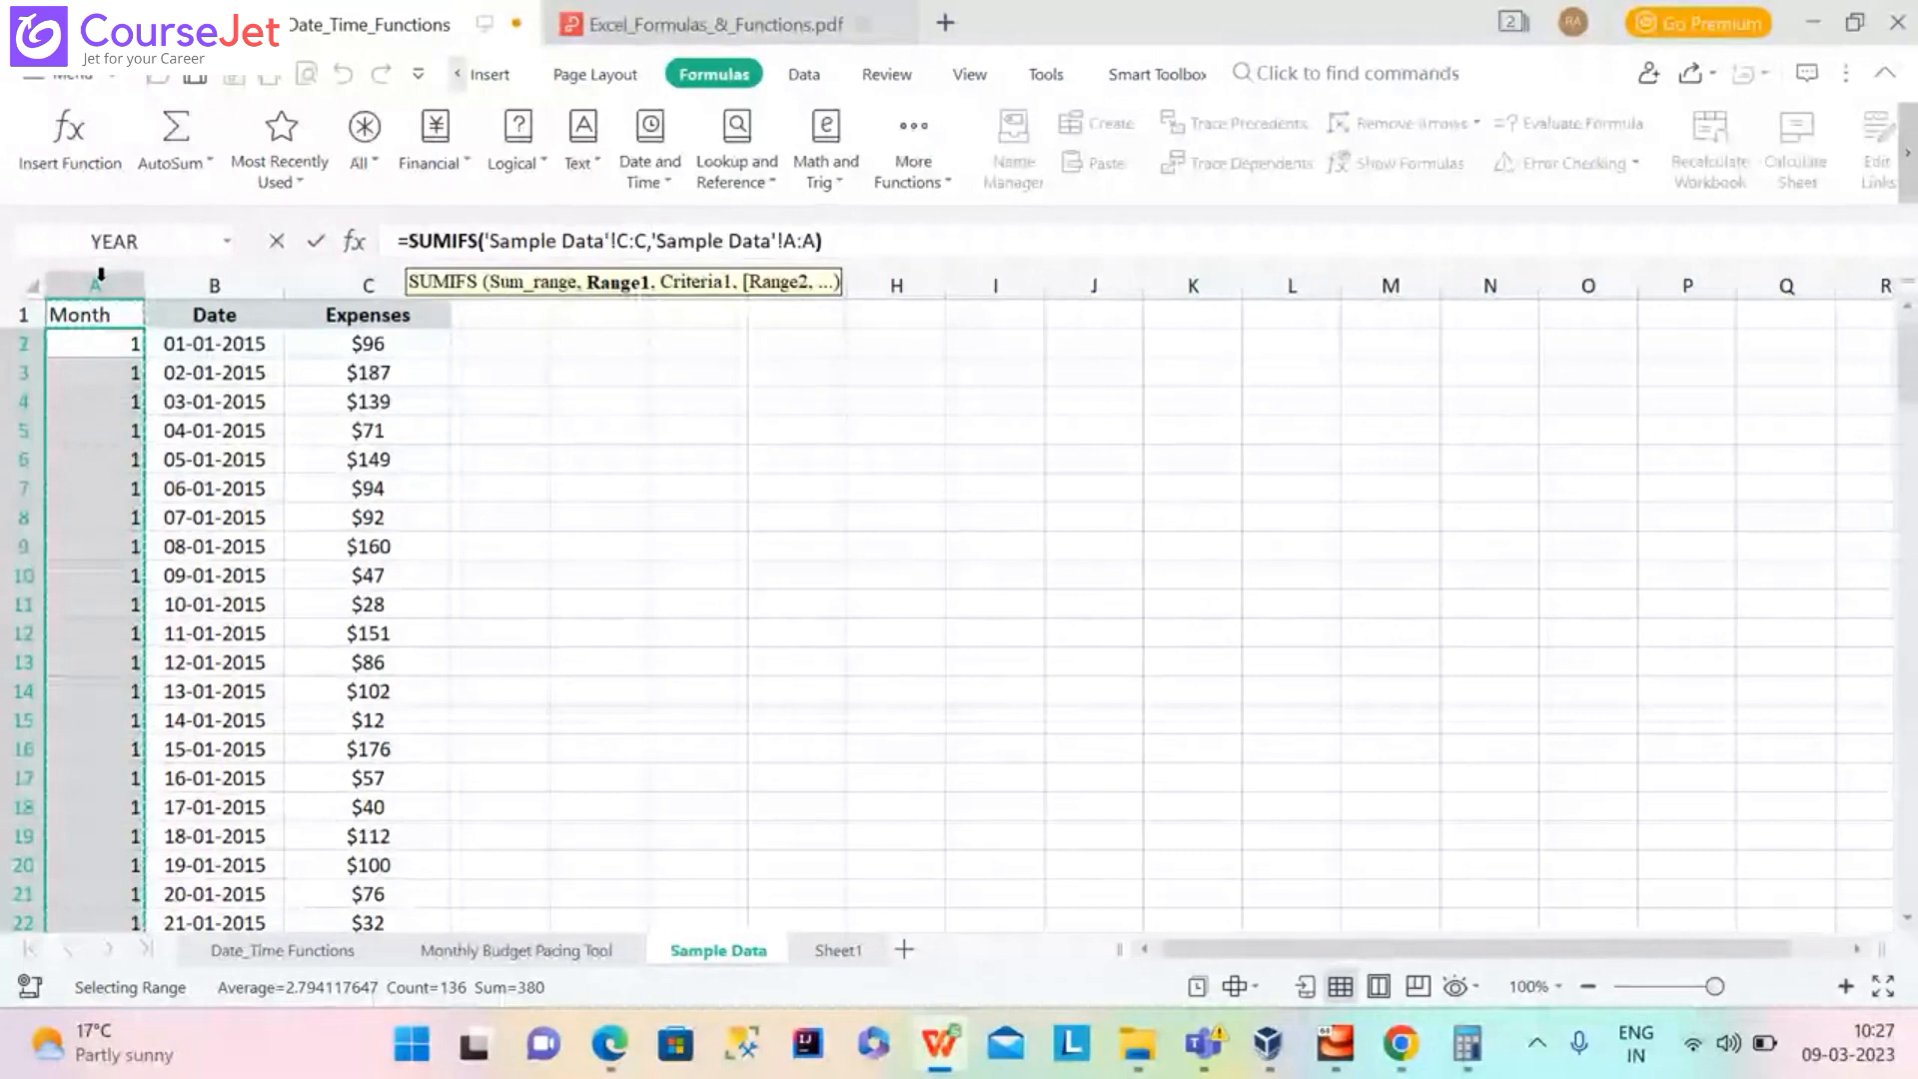
pyautogui.write(',')
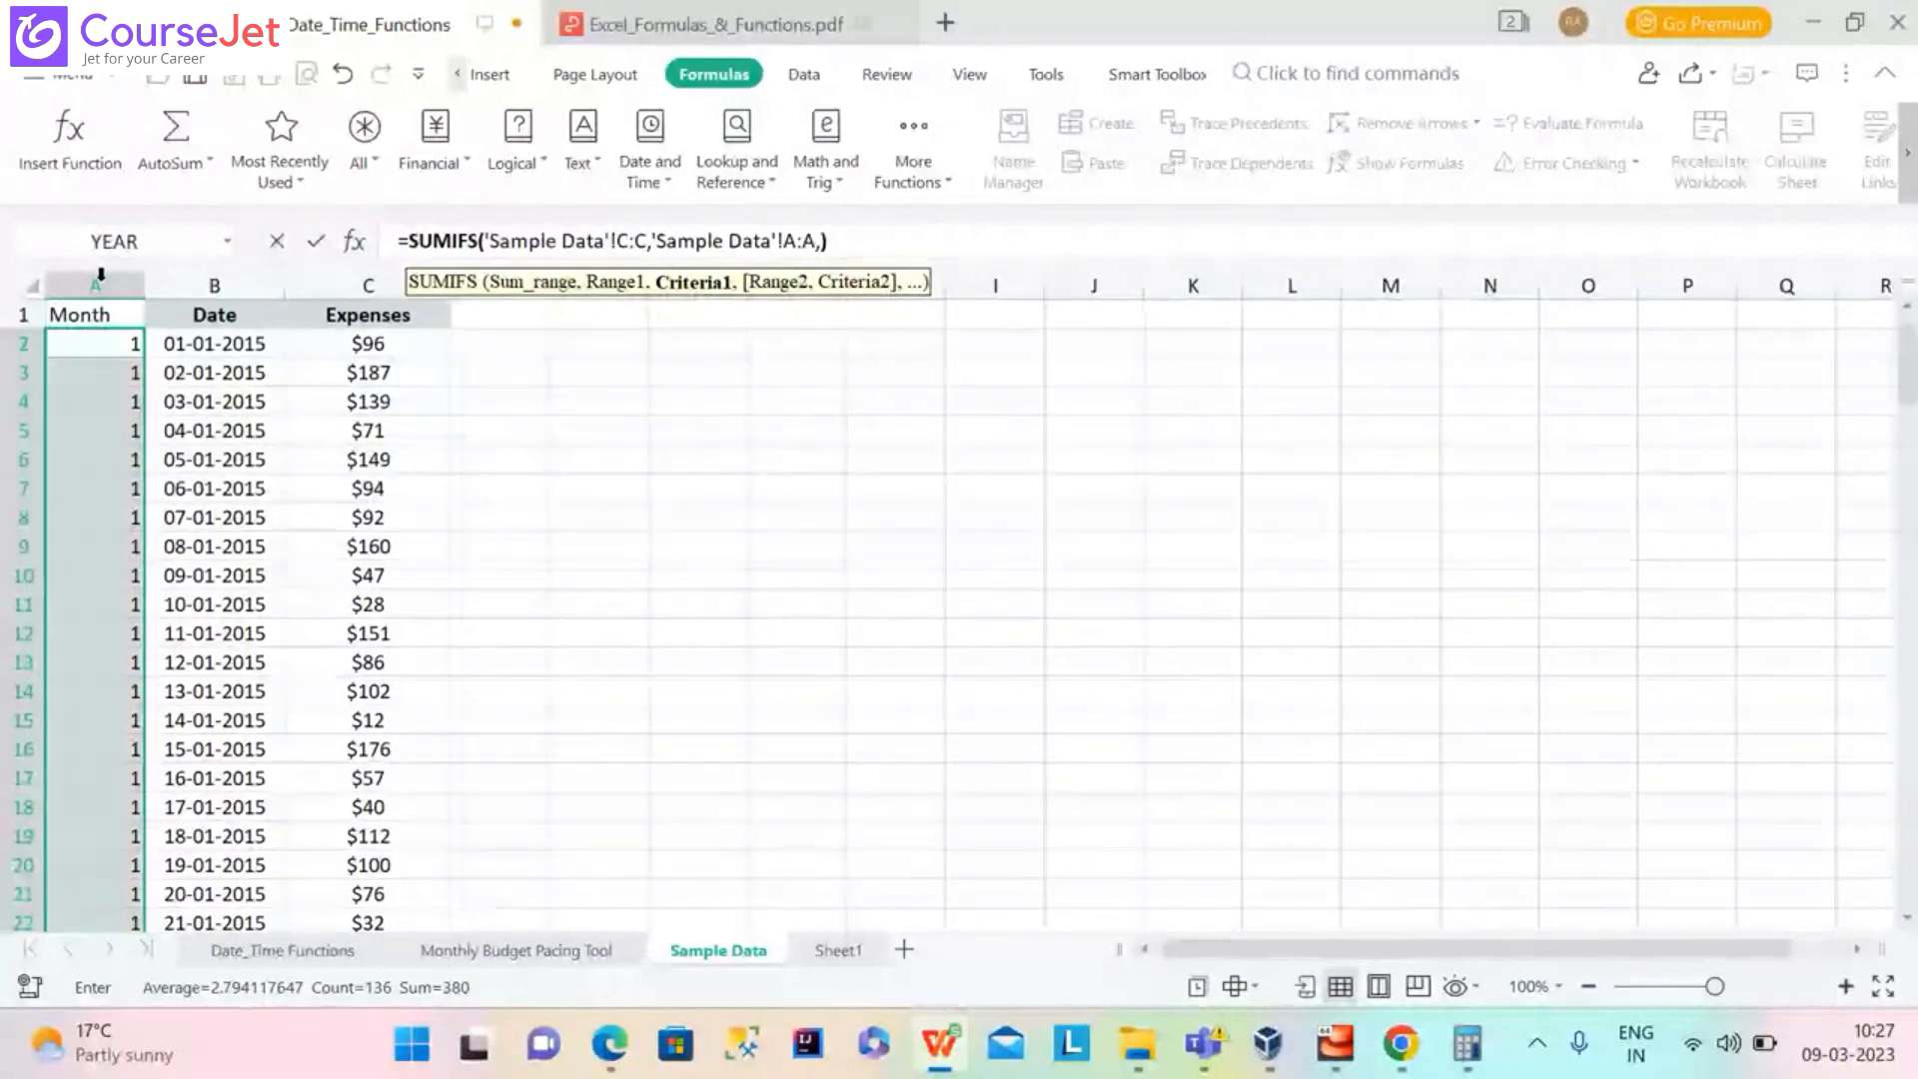
pyautogui.write('month')
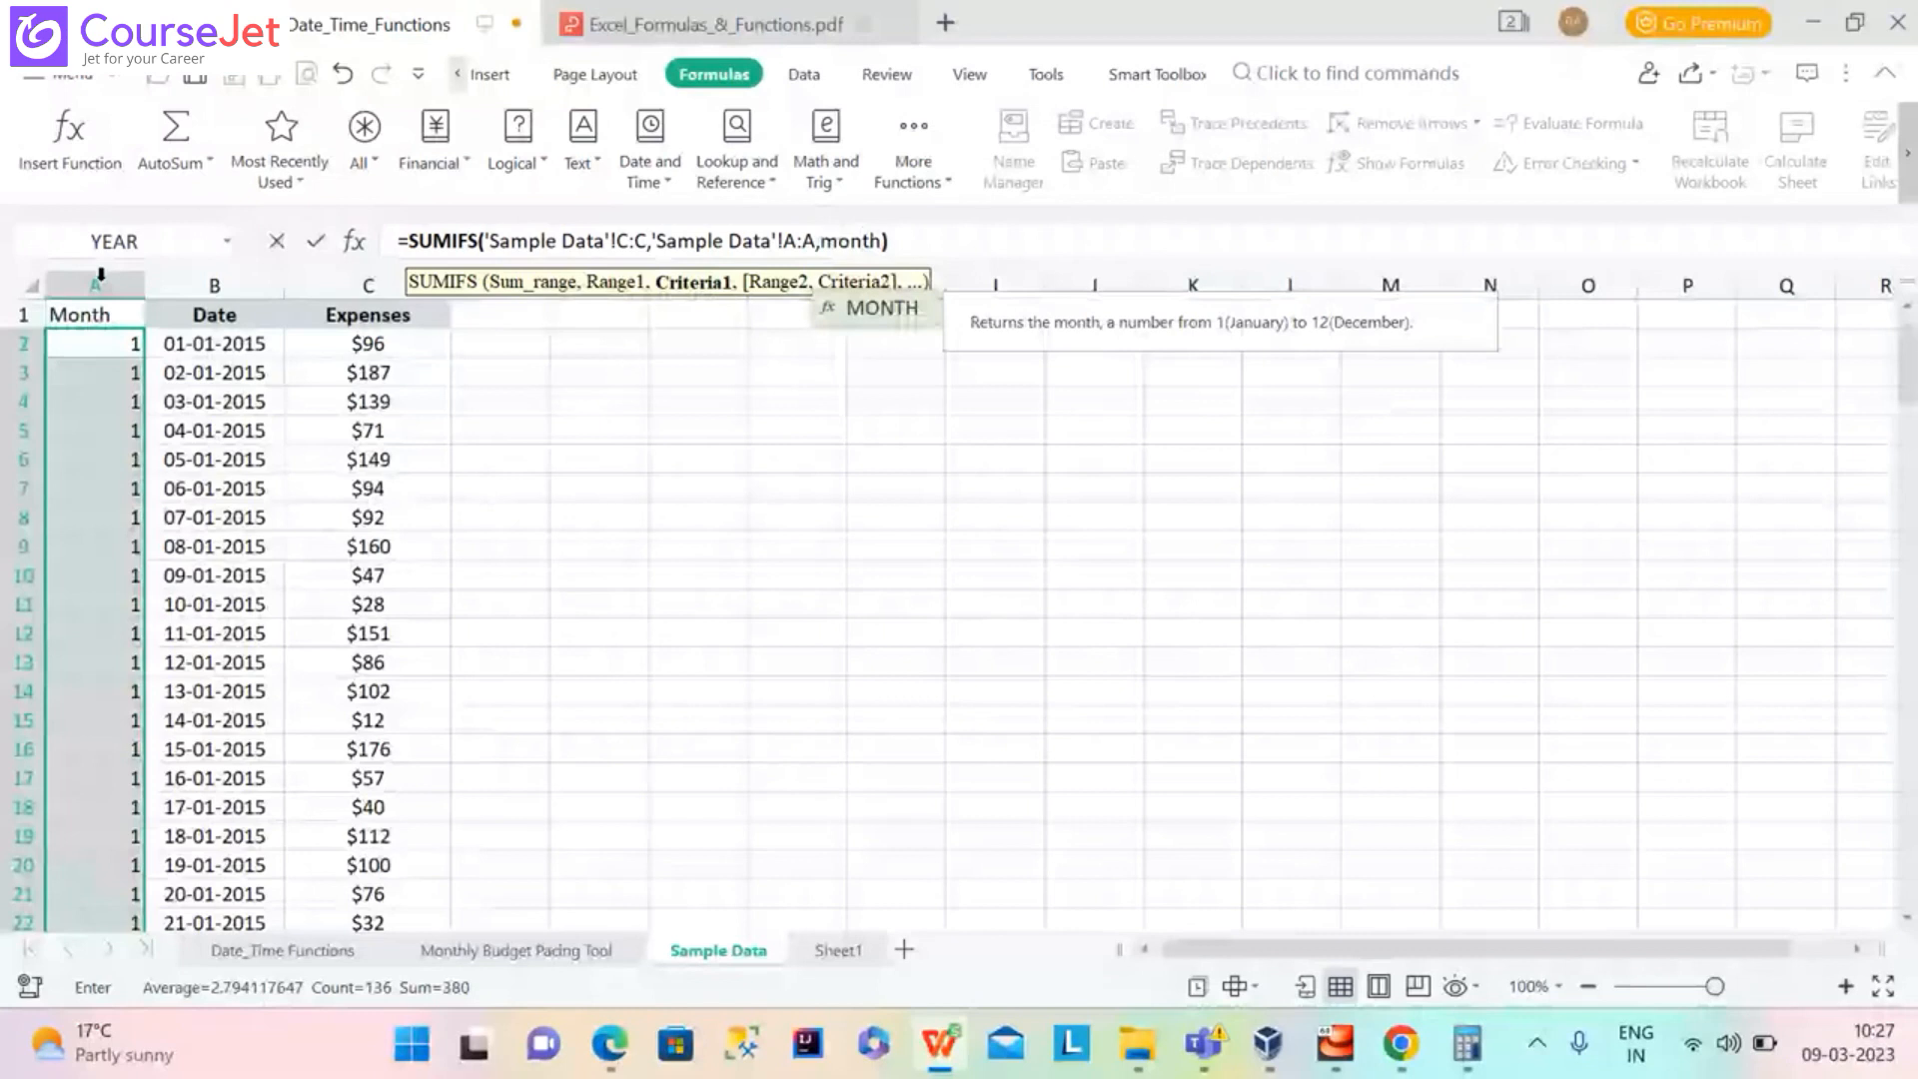
pyautogui.doubleClick(877, 307)
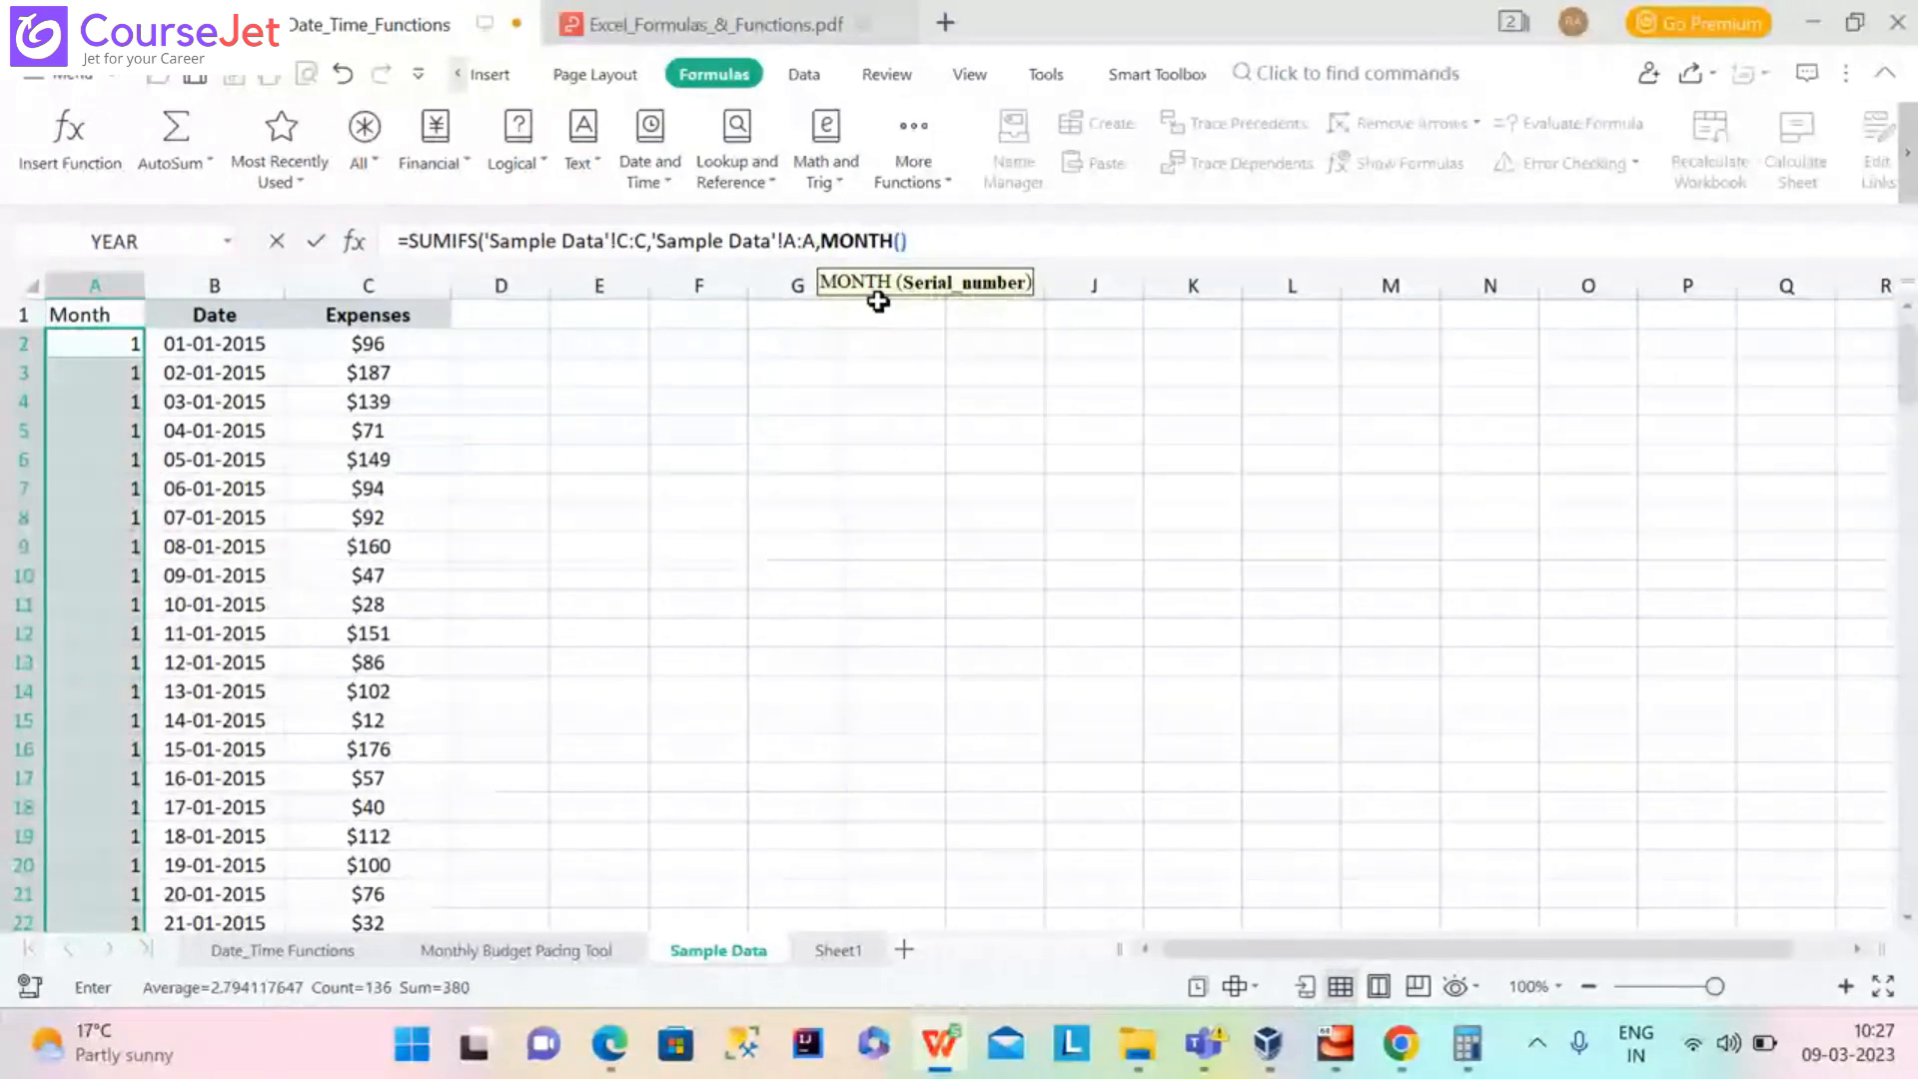
pyautogui.click(495, 954)
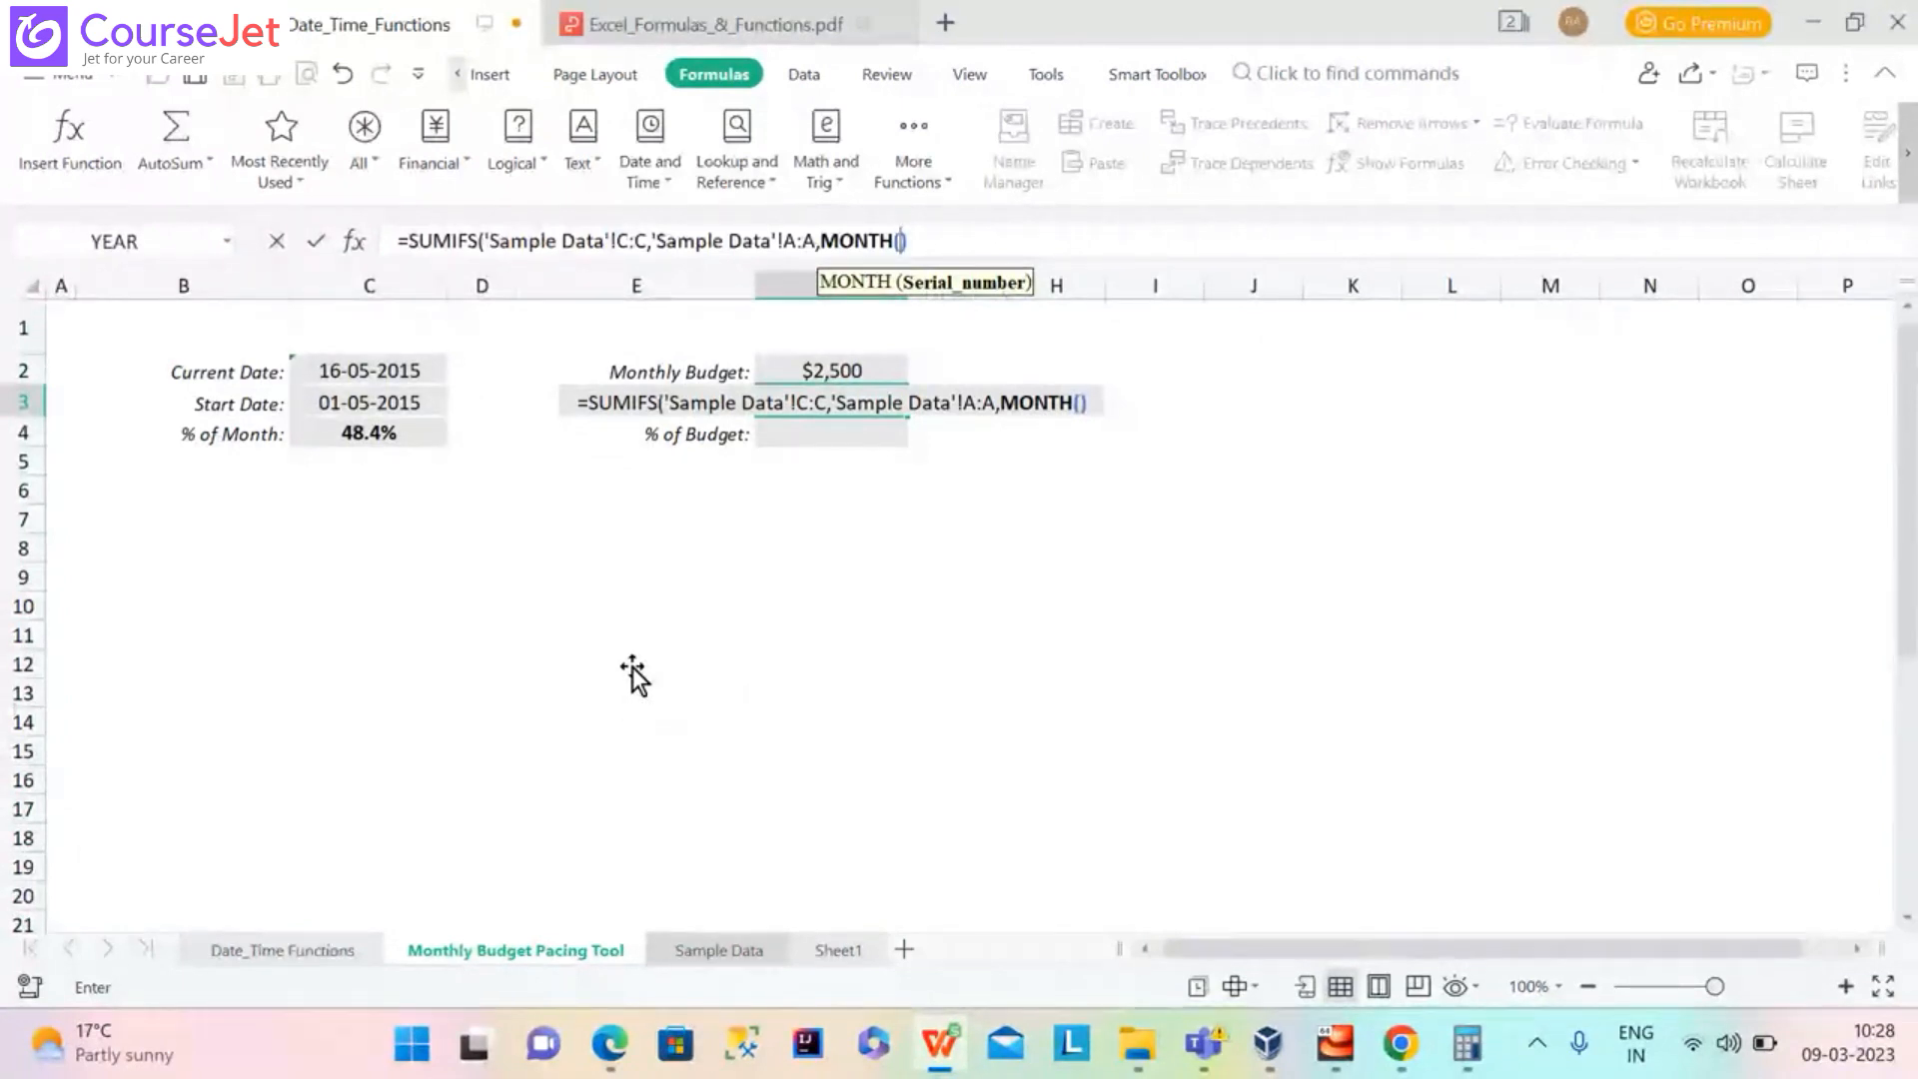
pyautogui.click(390, 372)
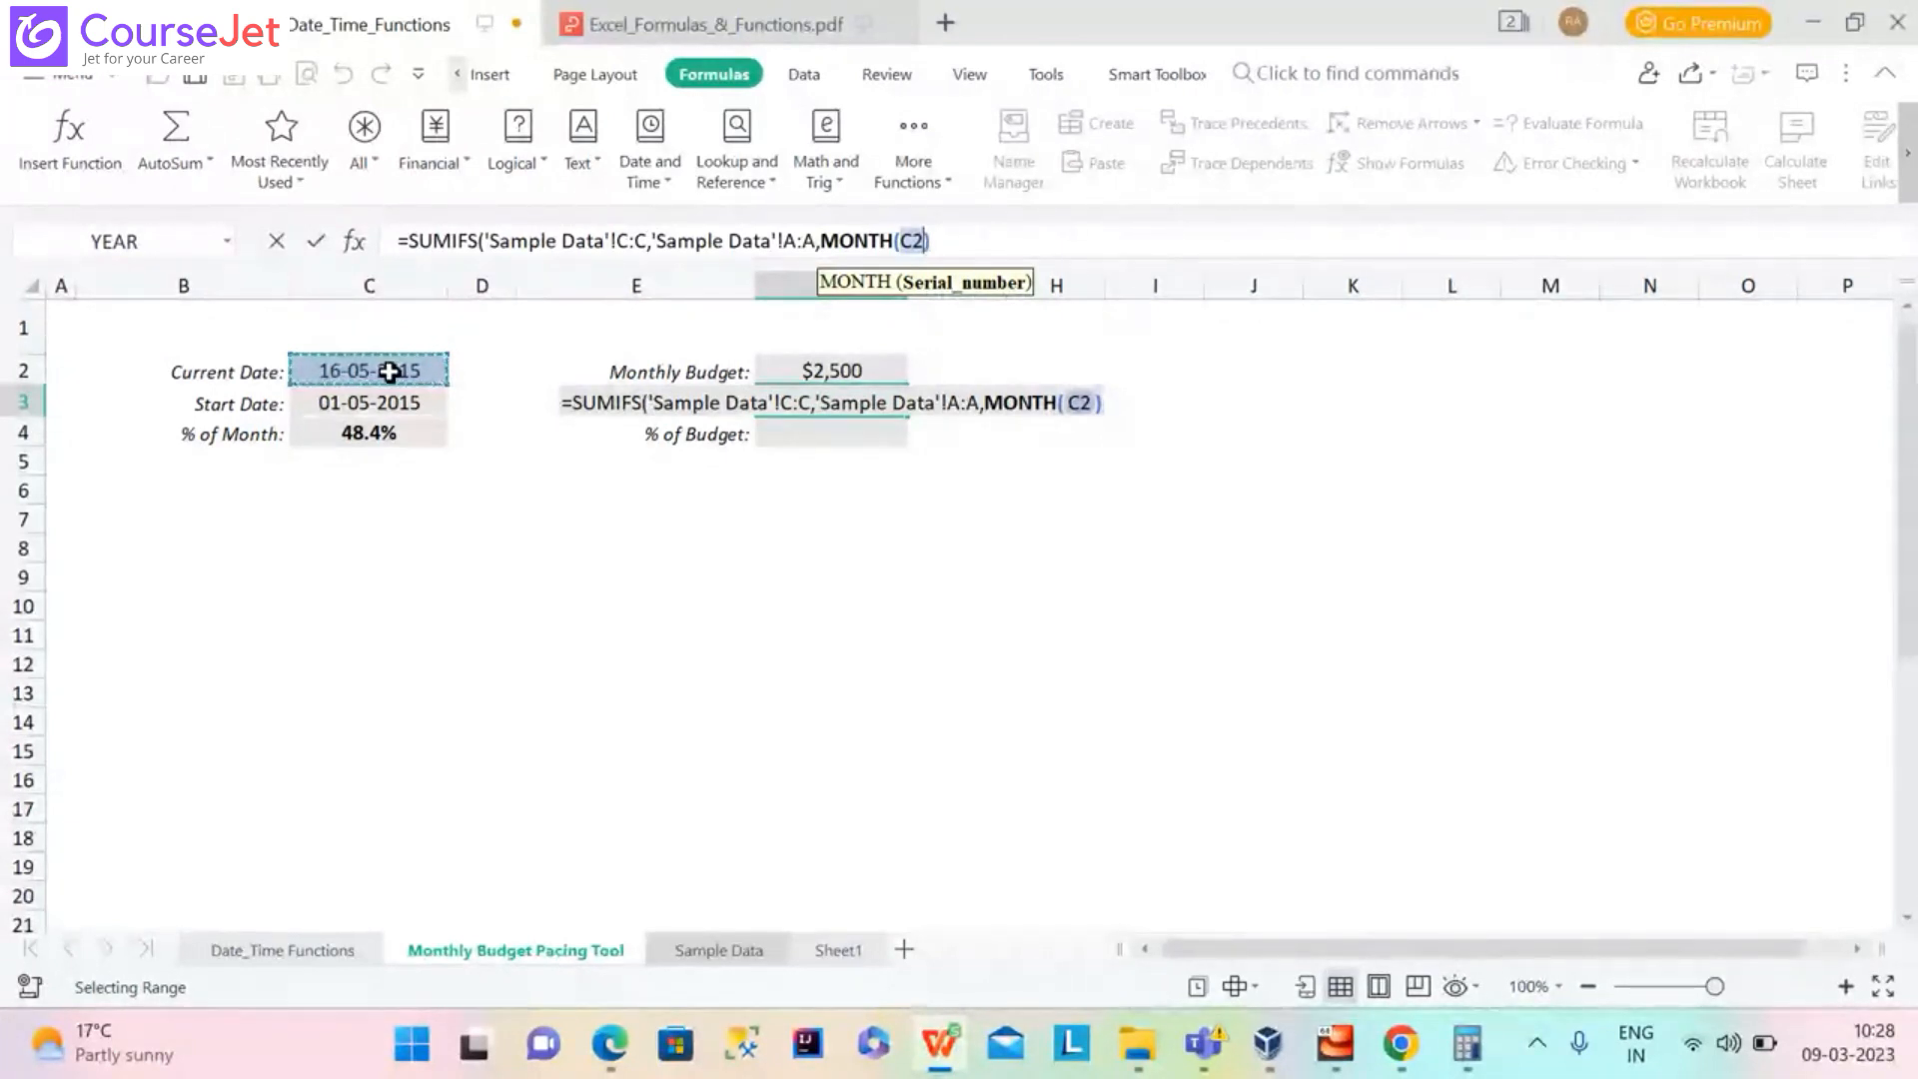
pyautogui.write(')')
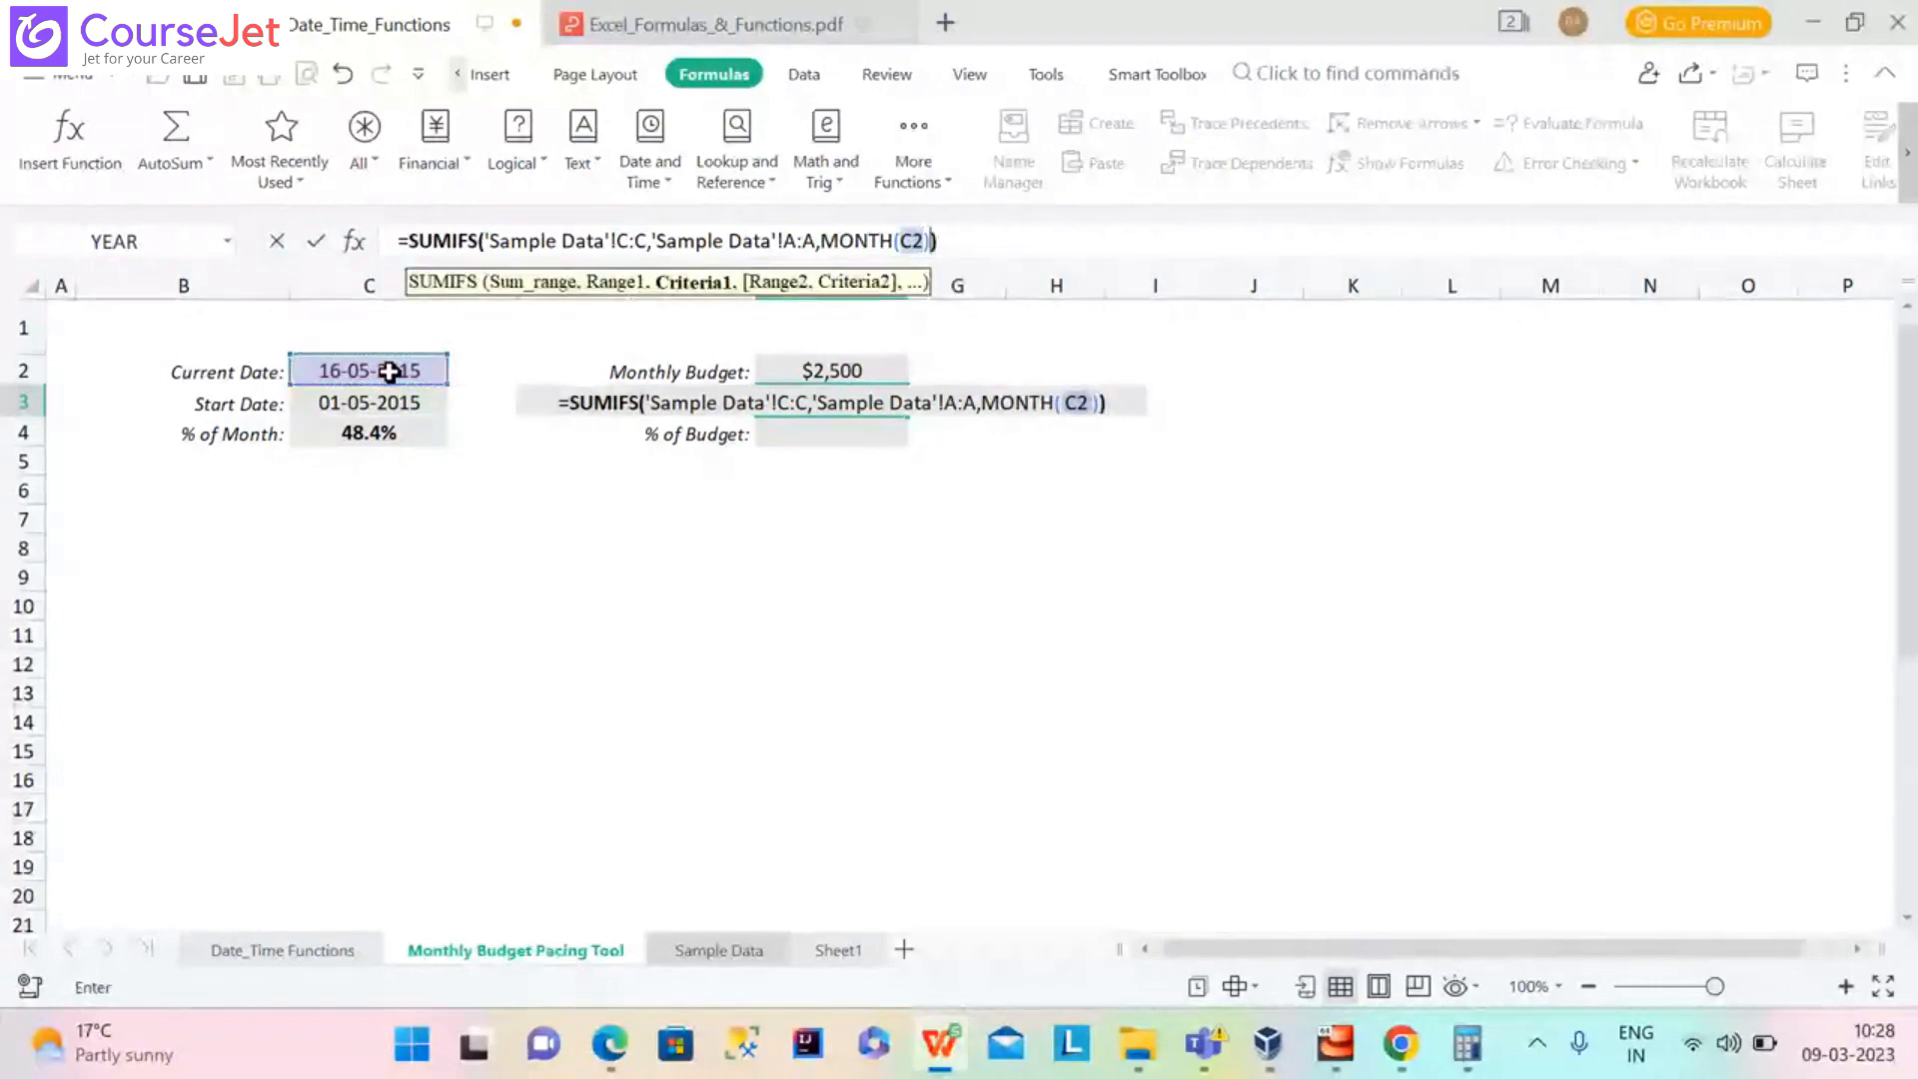
pyautogui.press('Return')
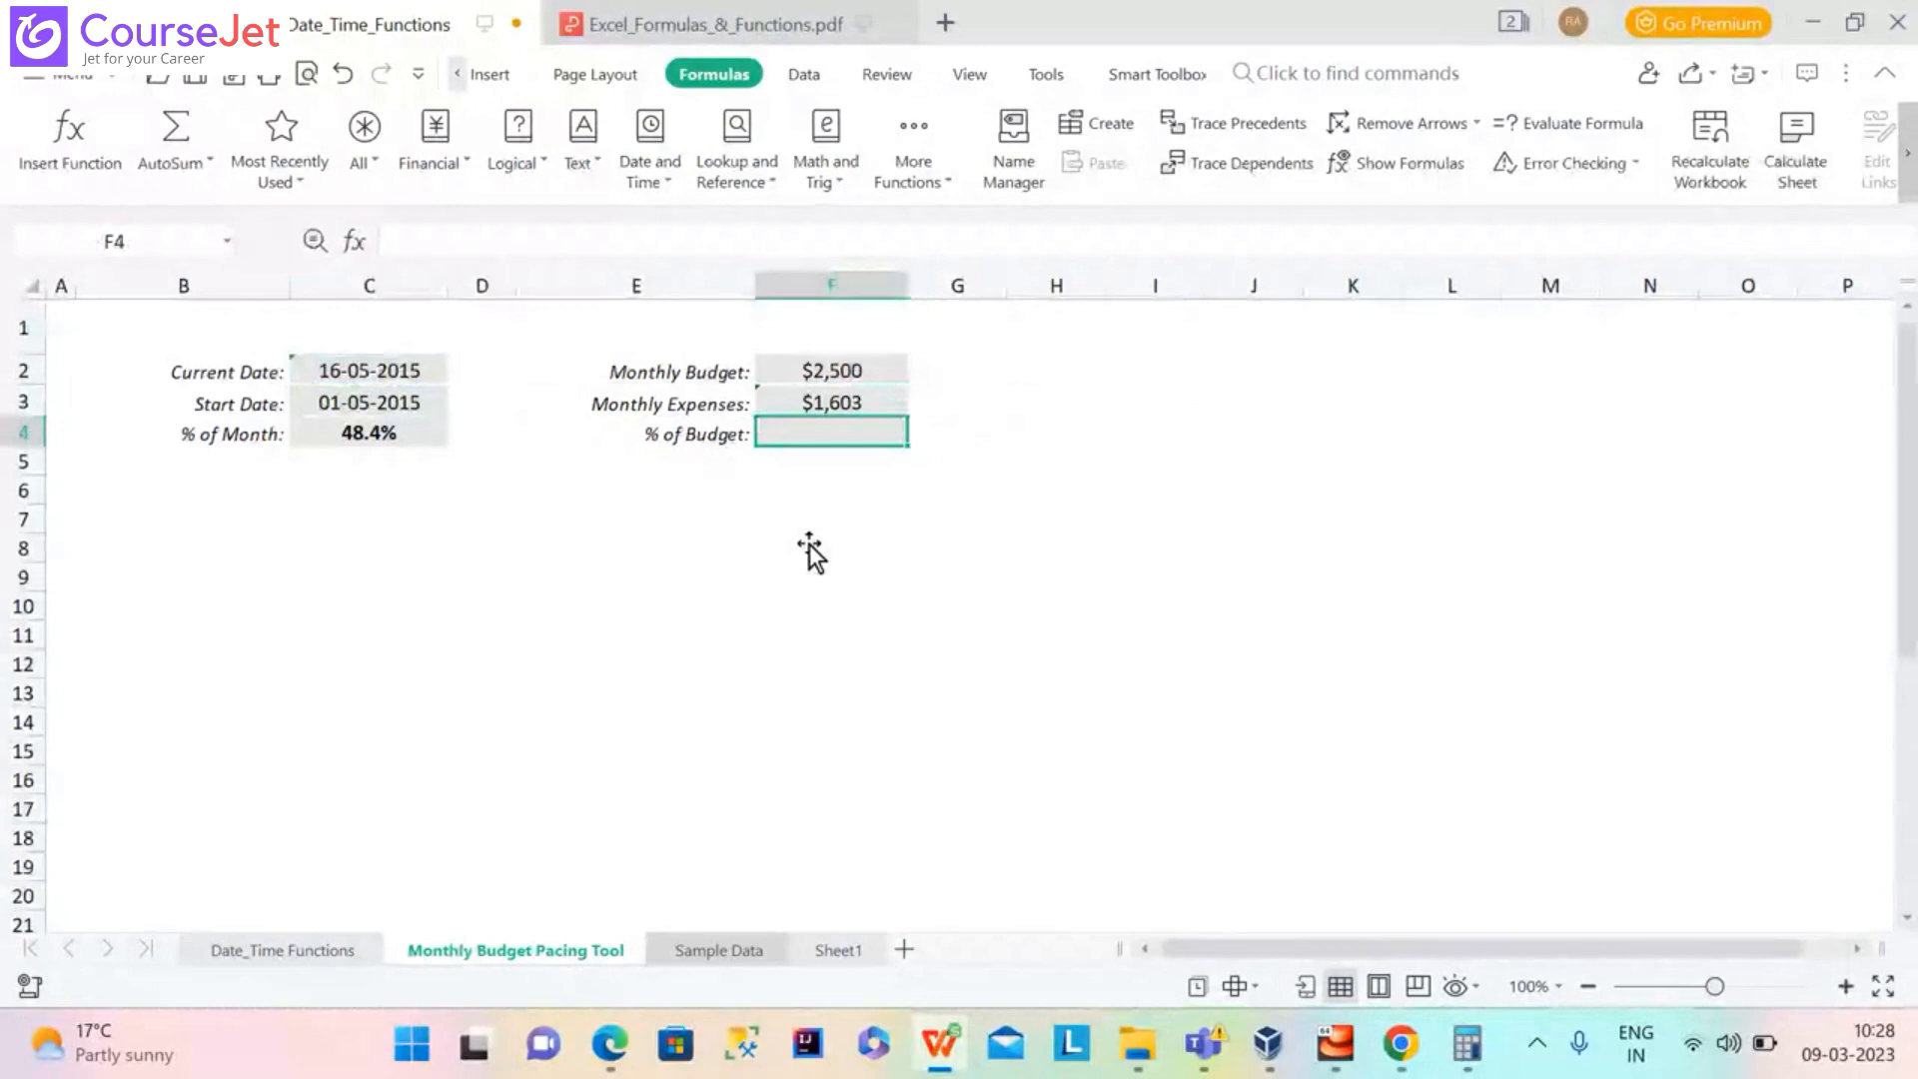
pyautogui.click(840, 409)
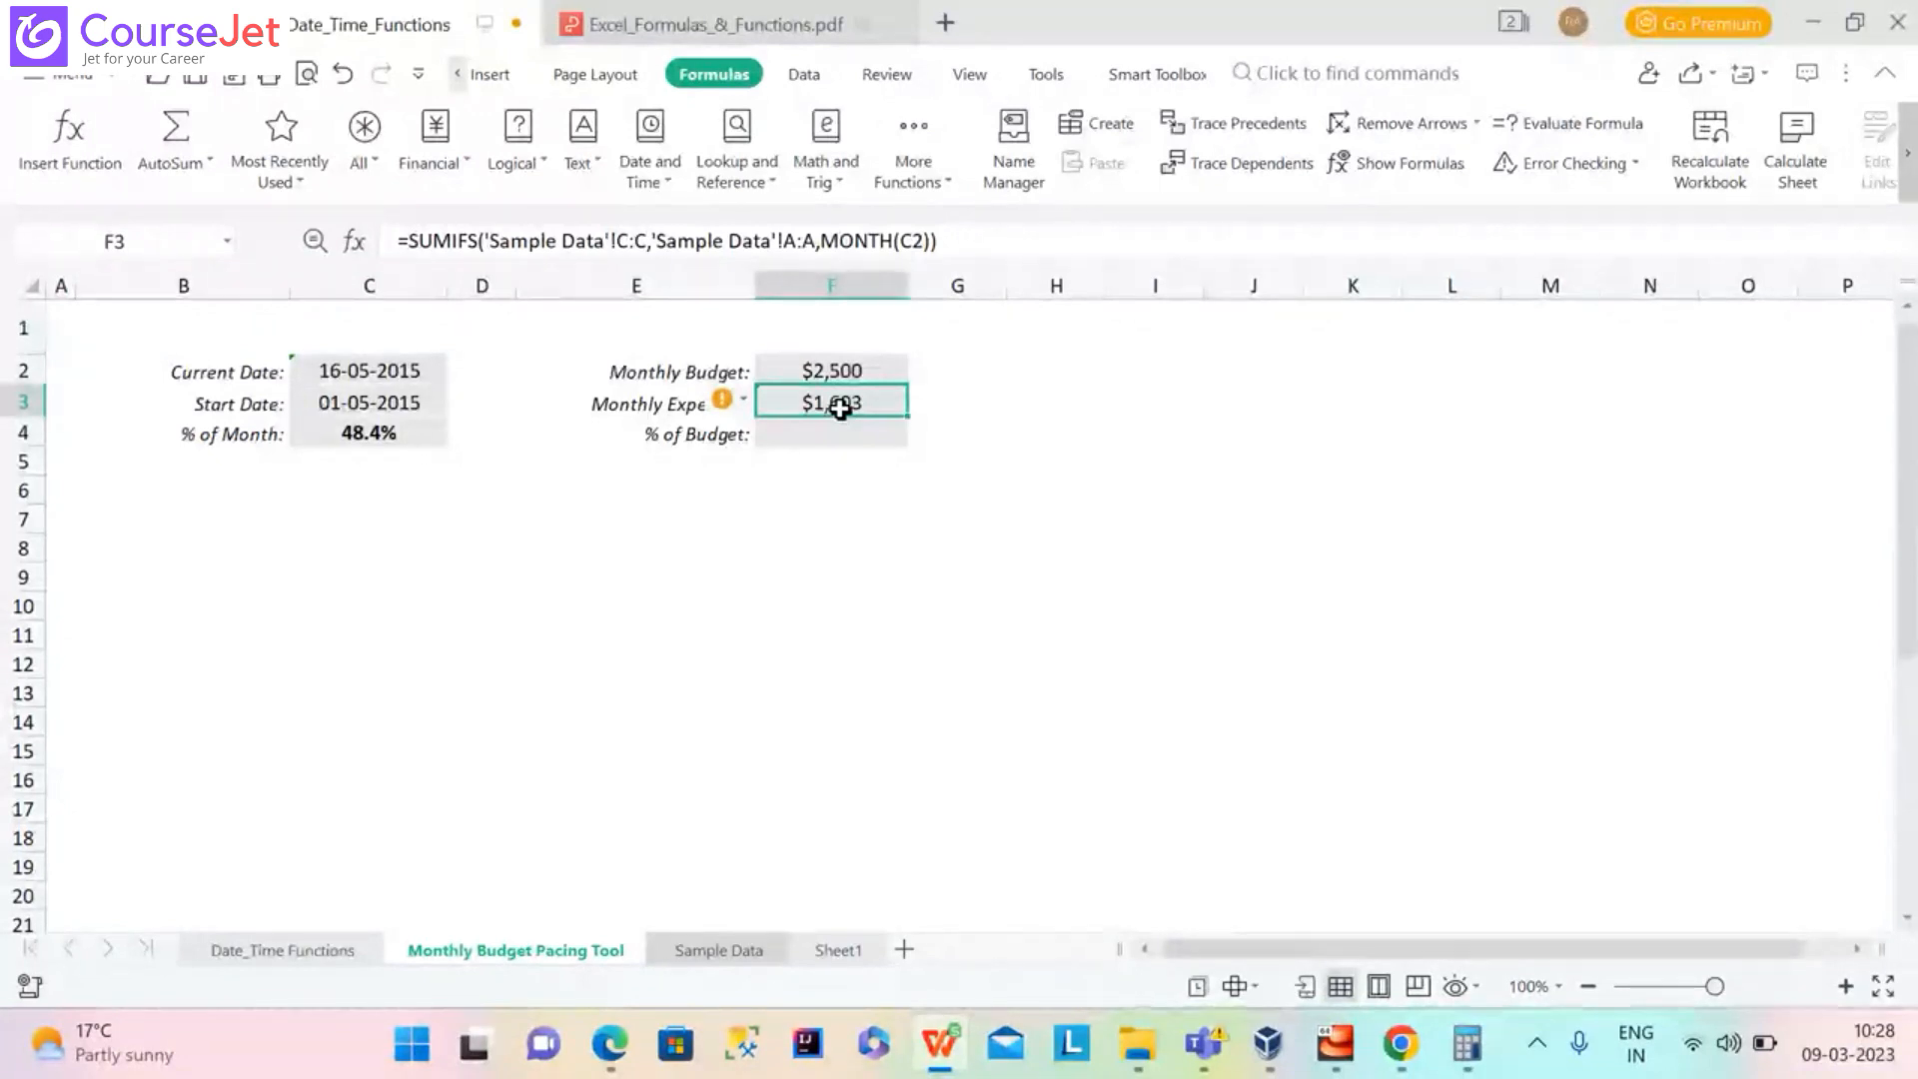
pyautogui.write('+++++++')
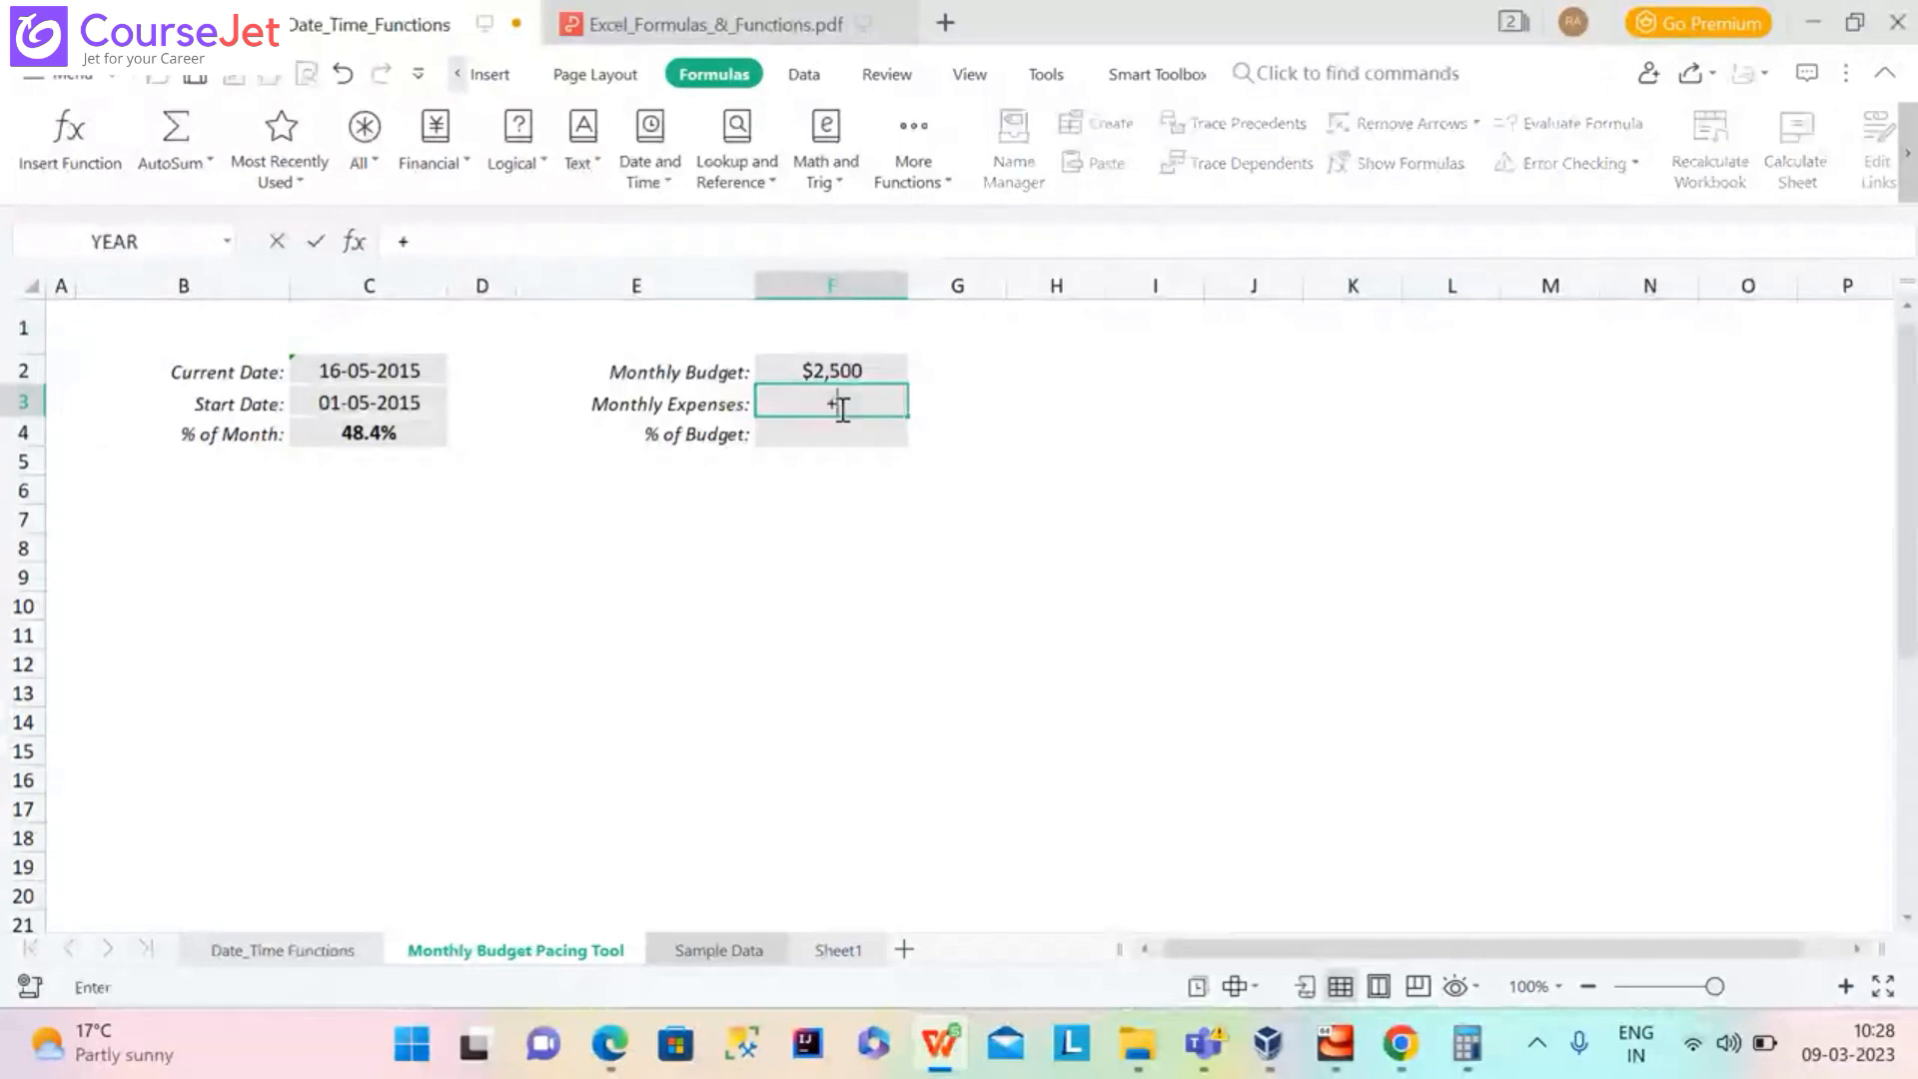
pyautogui.press('Return')
pyautogui.press('Return')
pyautogui.press('Return')
pyautogui.press('Return')
pyautogui.press('Return')
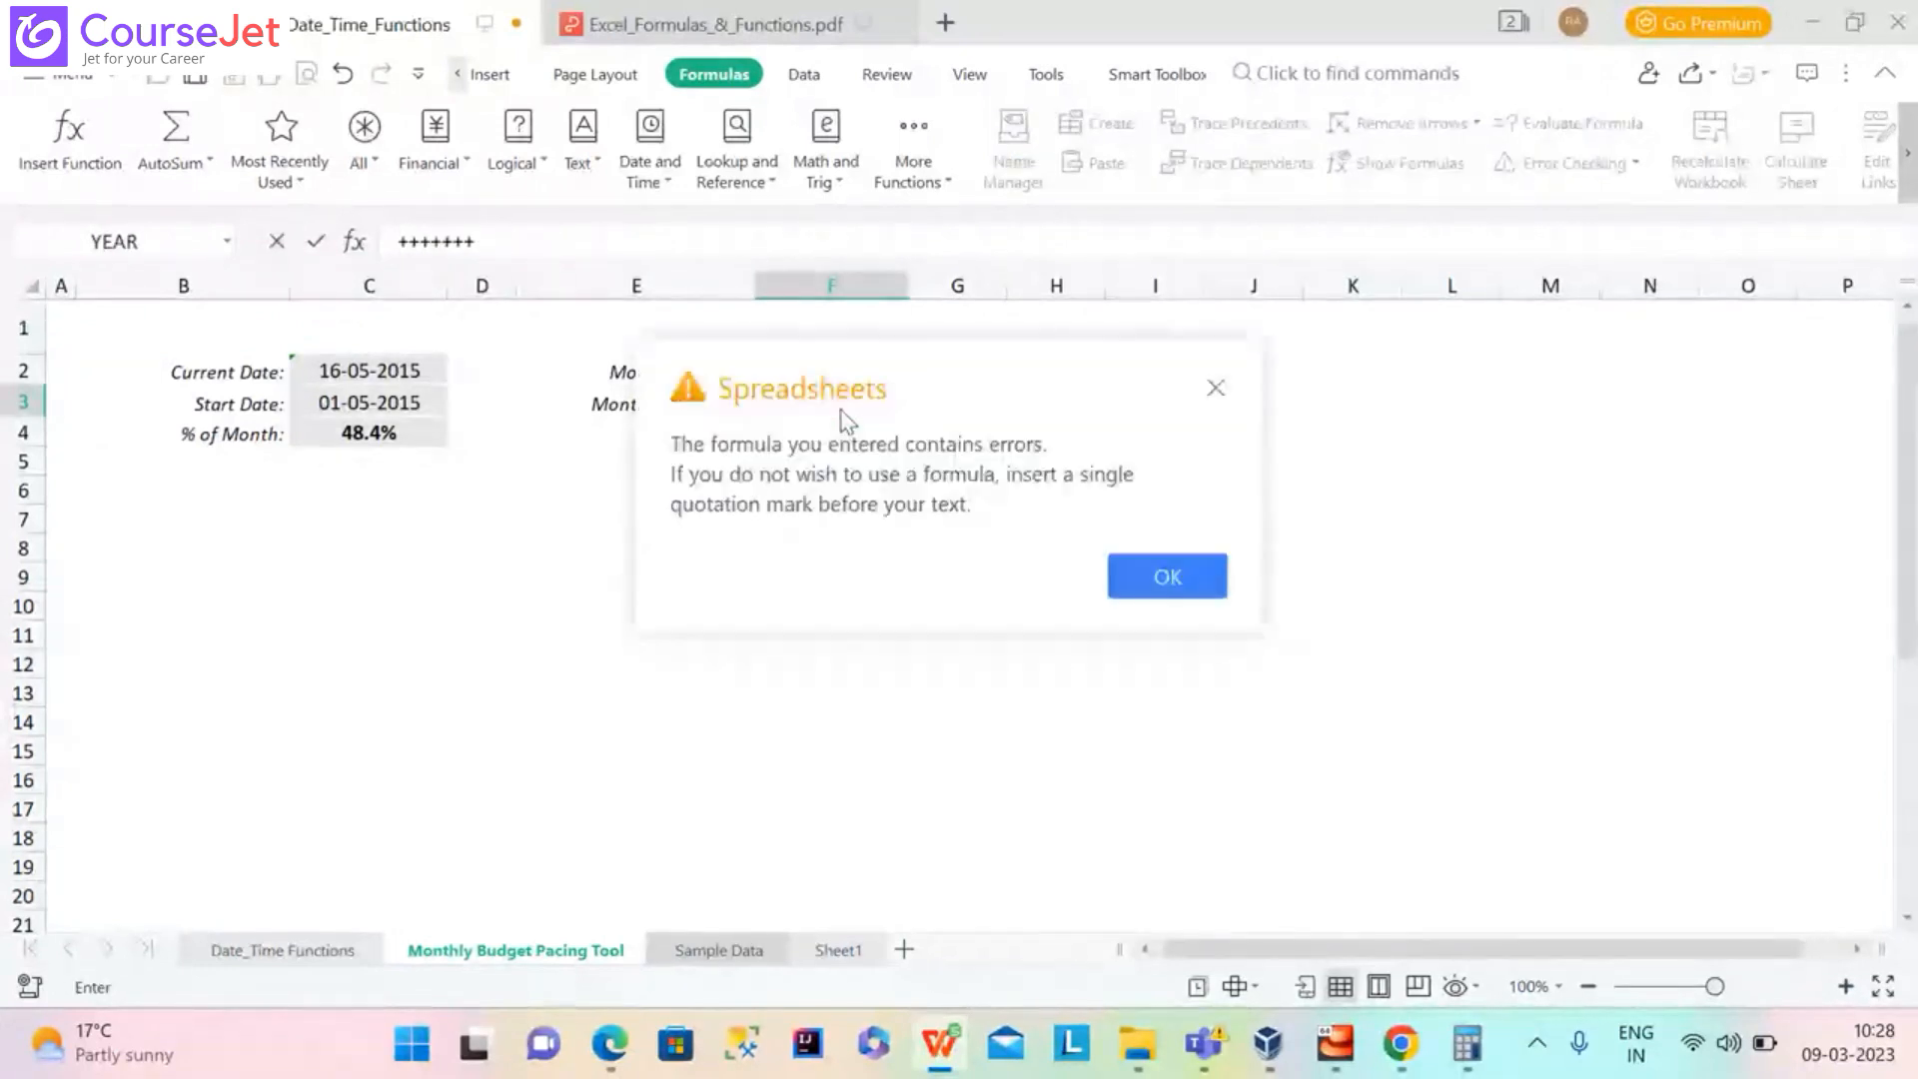
pyautogui.press('Return')
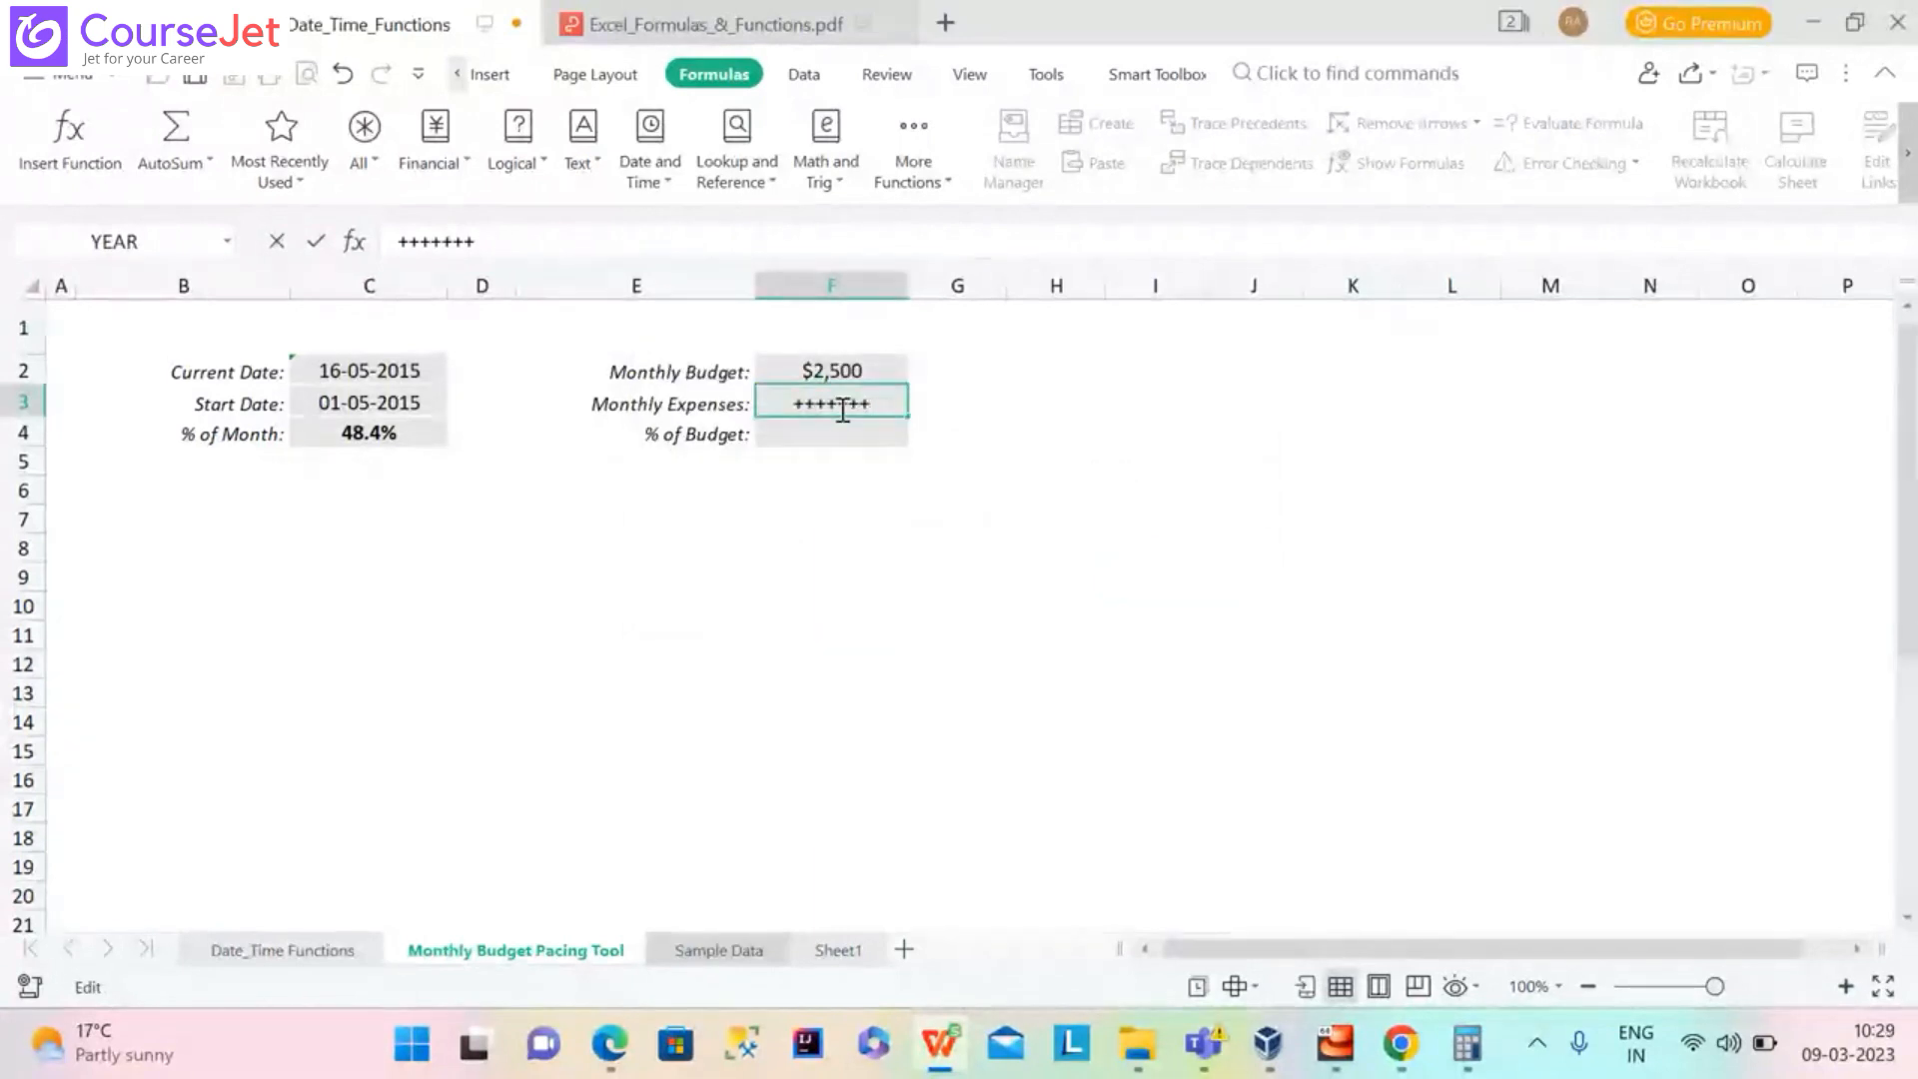
pyautogui.press('BackSpace')
pyautogui.press('BackSpace')
pyautogui.press('BackSpace')
pyautogui.press('BackSpace')
pyautogui.press('BackSpace')
pyautogui.press('BackSpace')
pyautogui.press('BackSpace')
pyautogui.hotkey('ctrl', 'z')
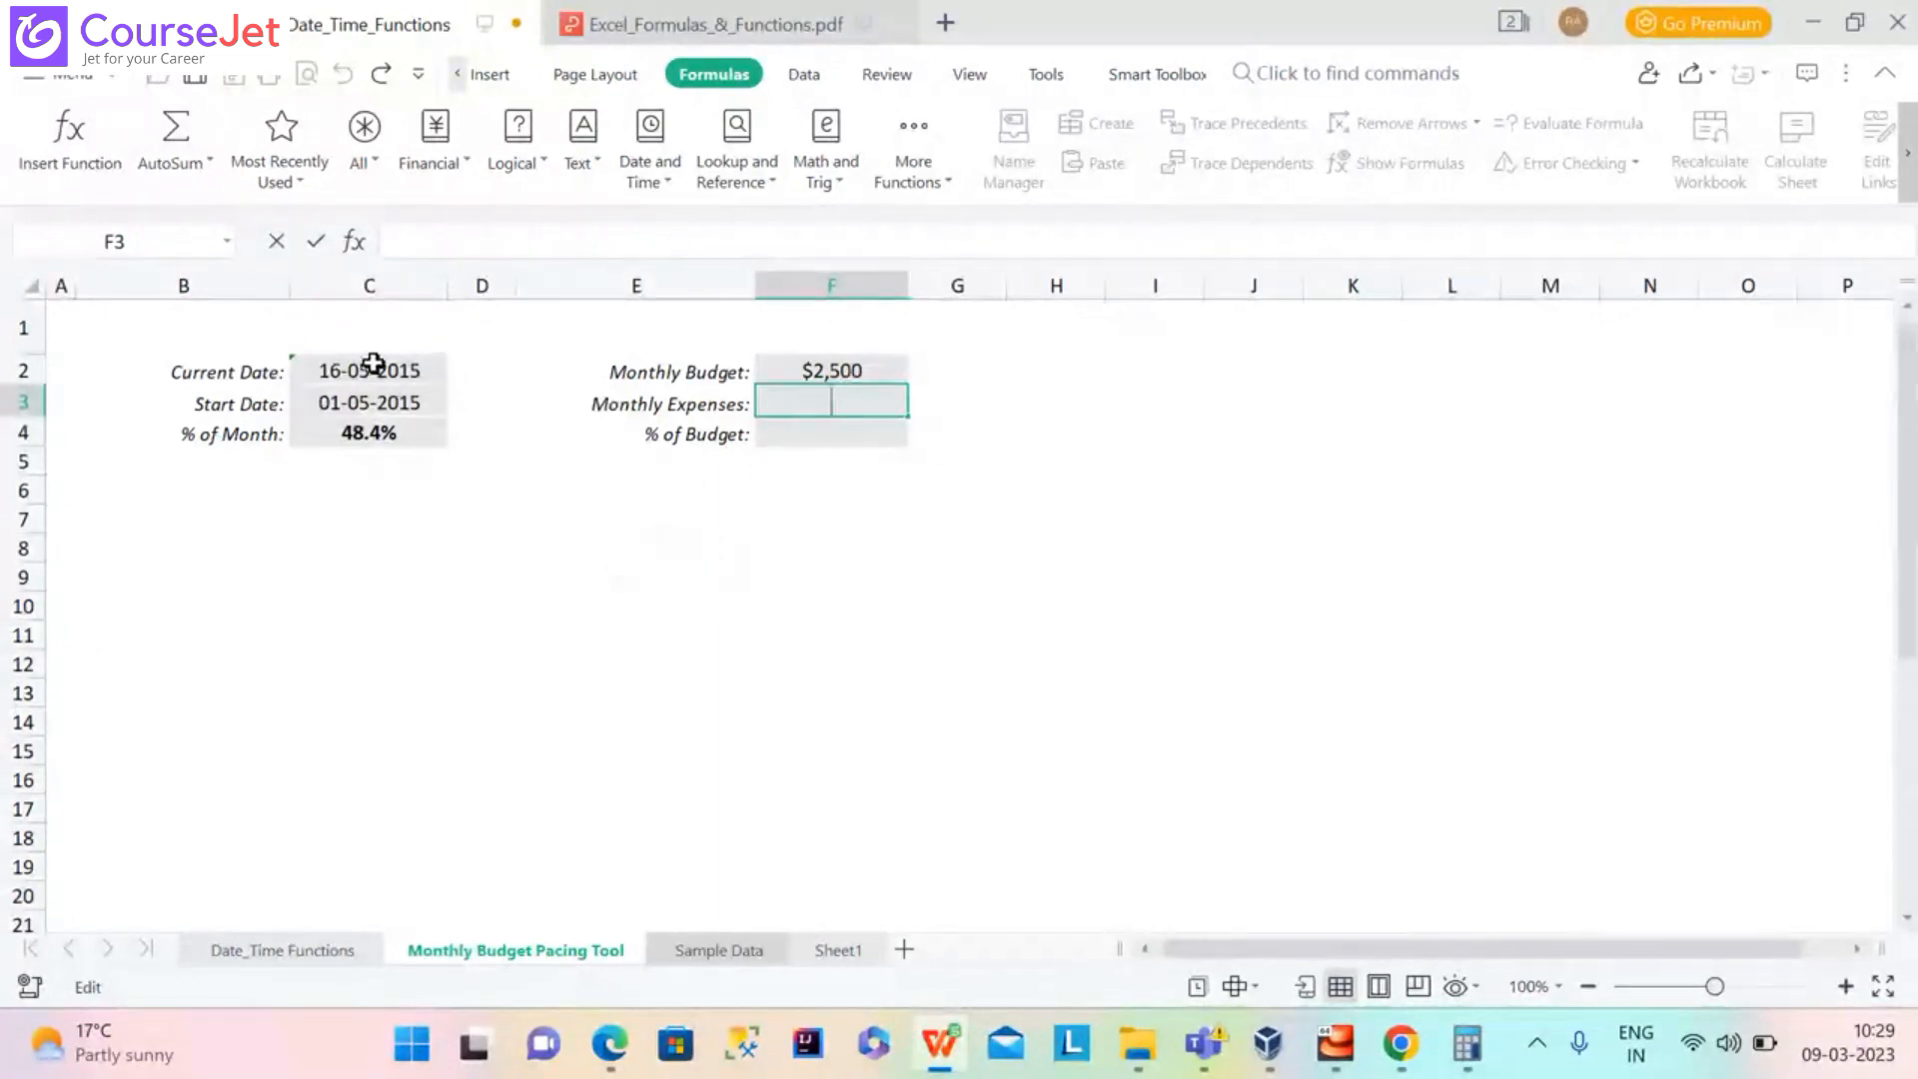
# Re-enter a SUMIFS formula in the emptied Monthly Expenses cell F3 with Sample Data column C as the sum range
pyautogui.write('=sumifgs')
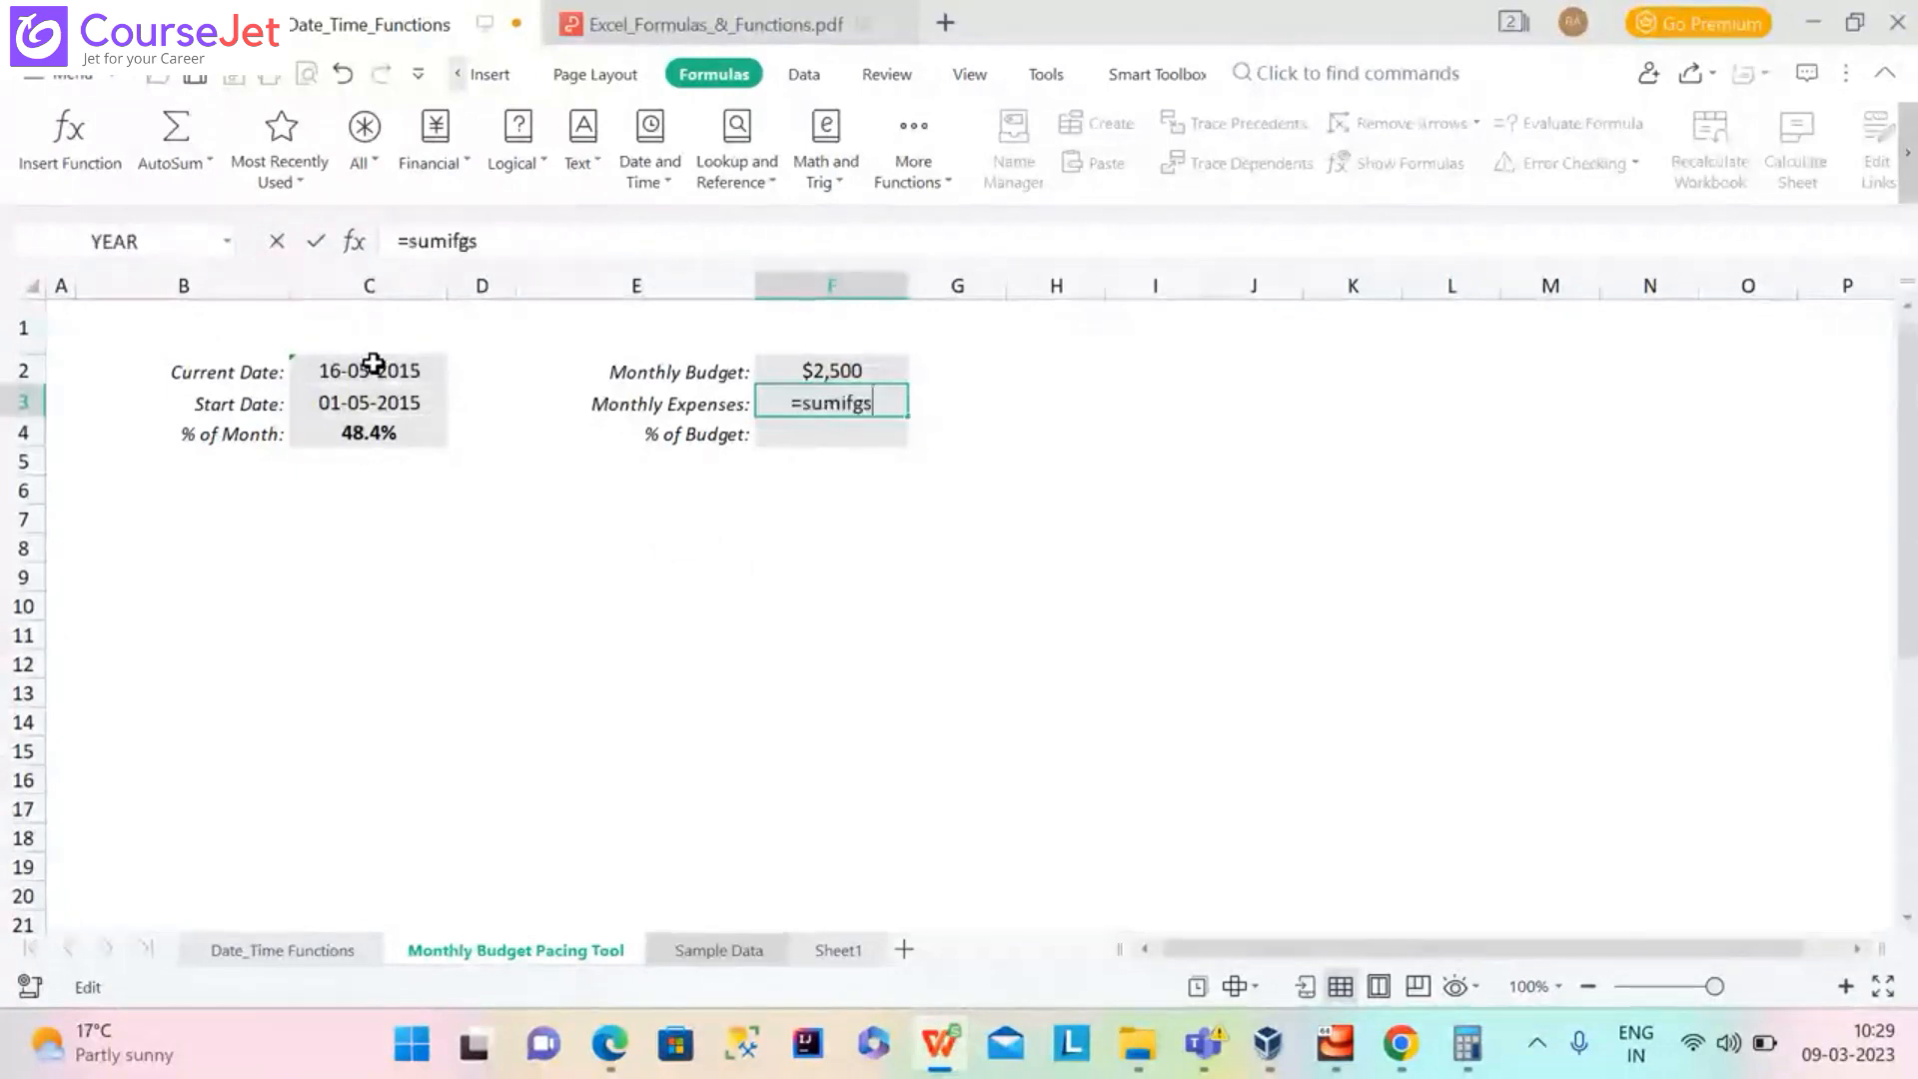
pyautogui.press('BackSpace')
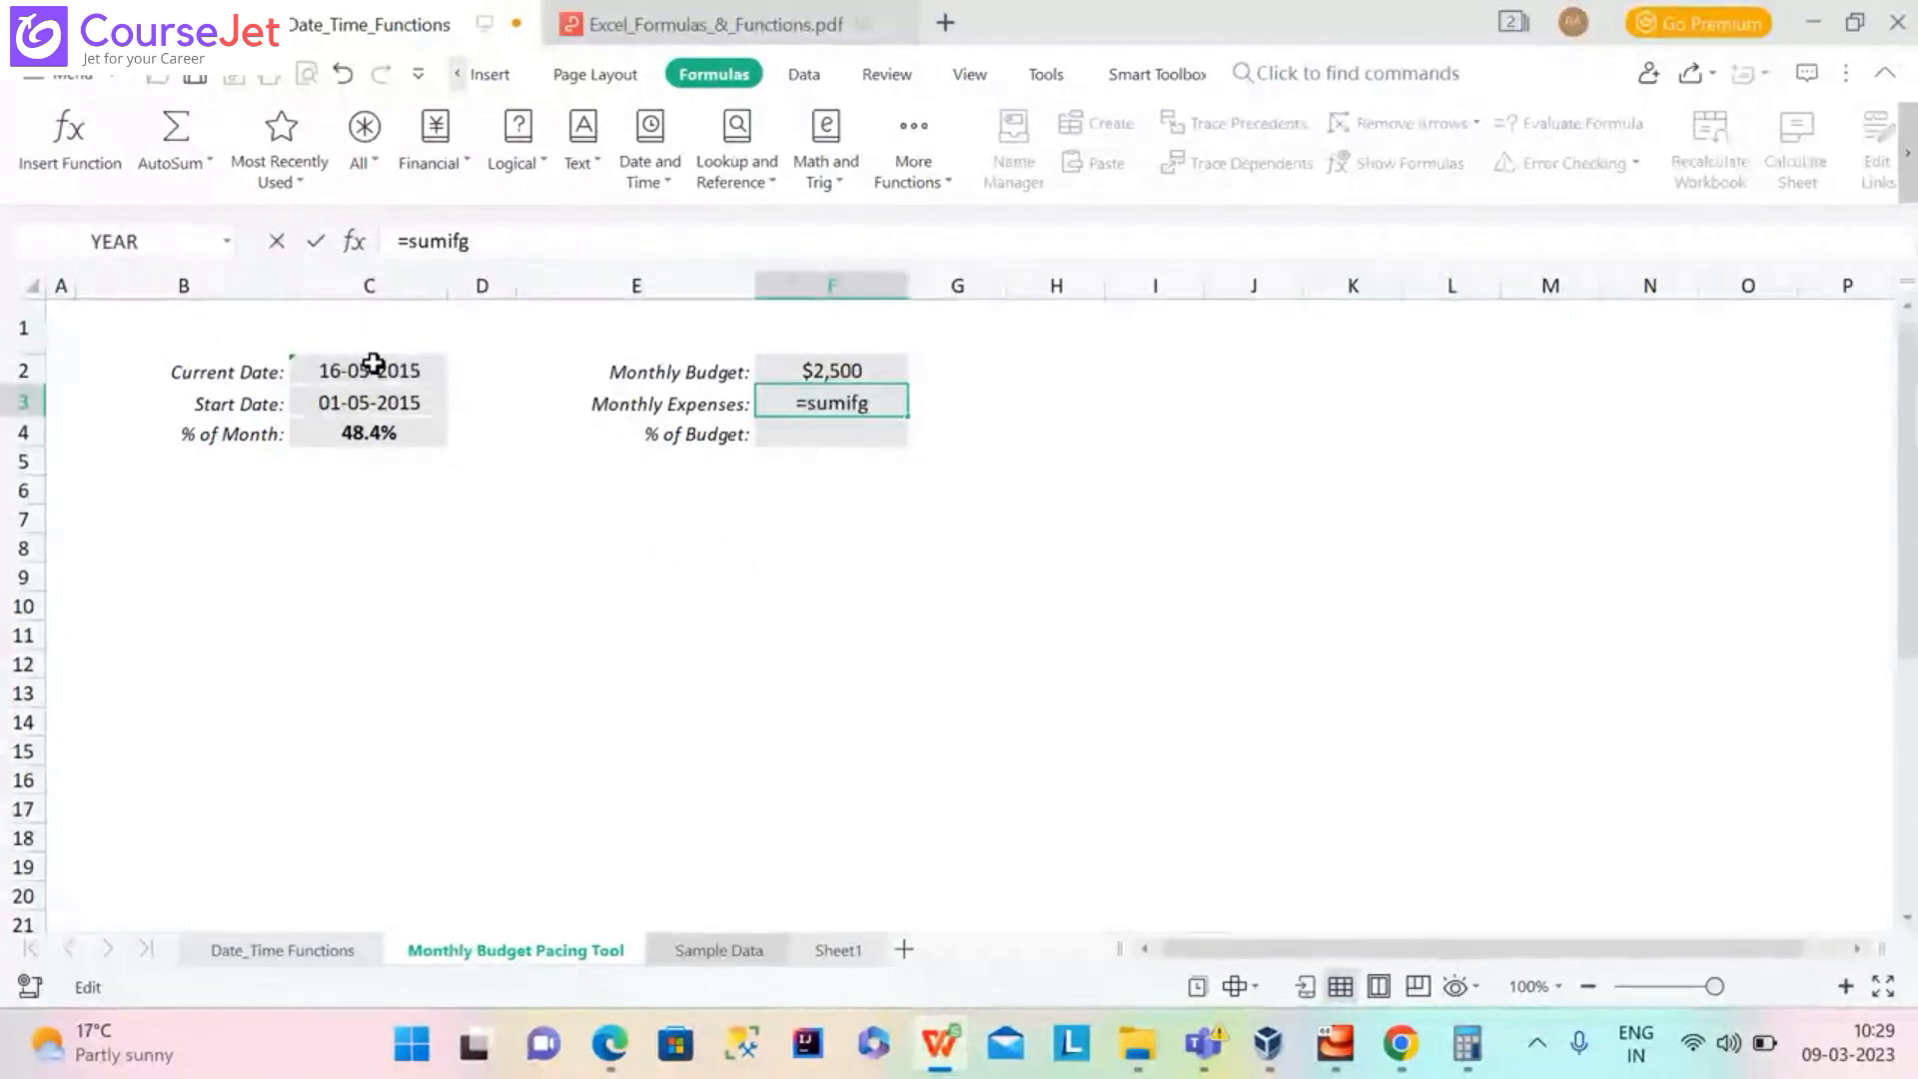
pyautogui.press('BackSpace')
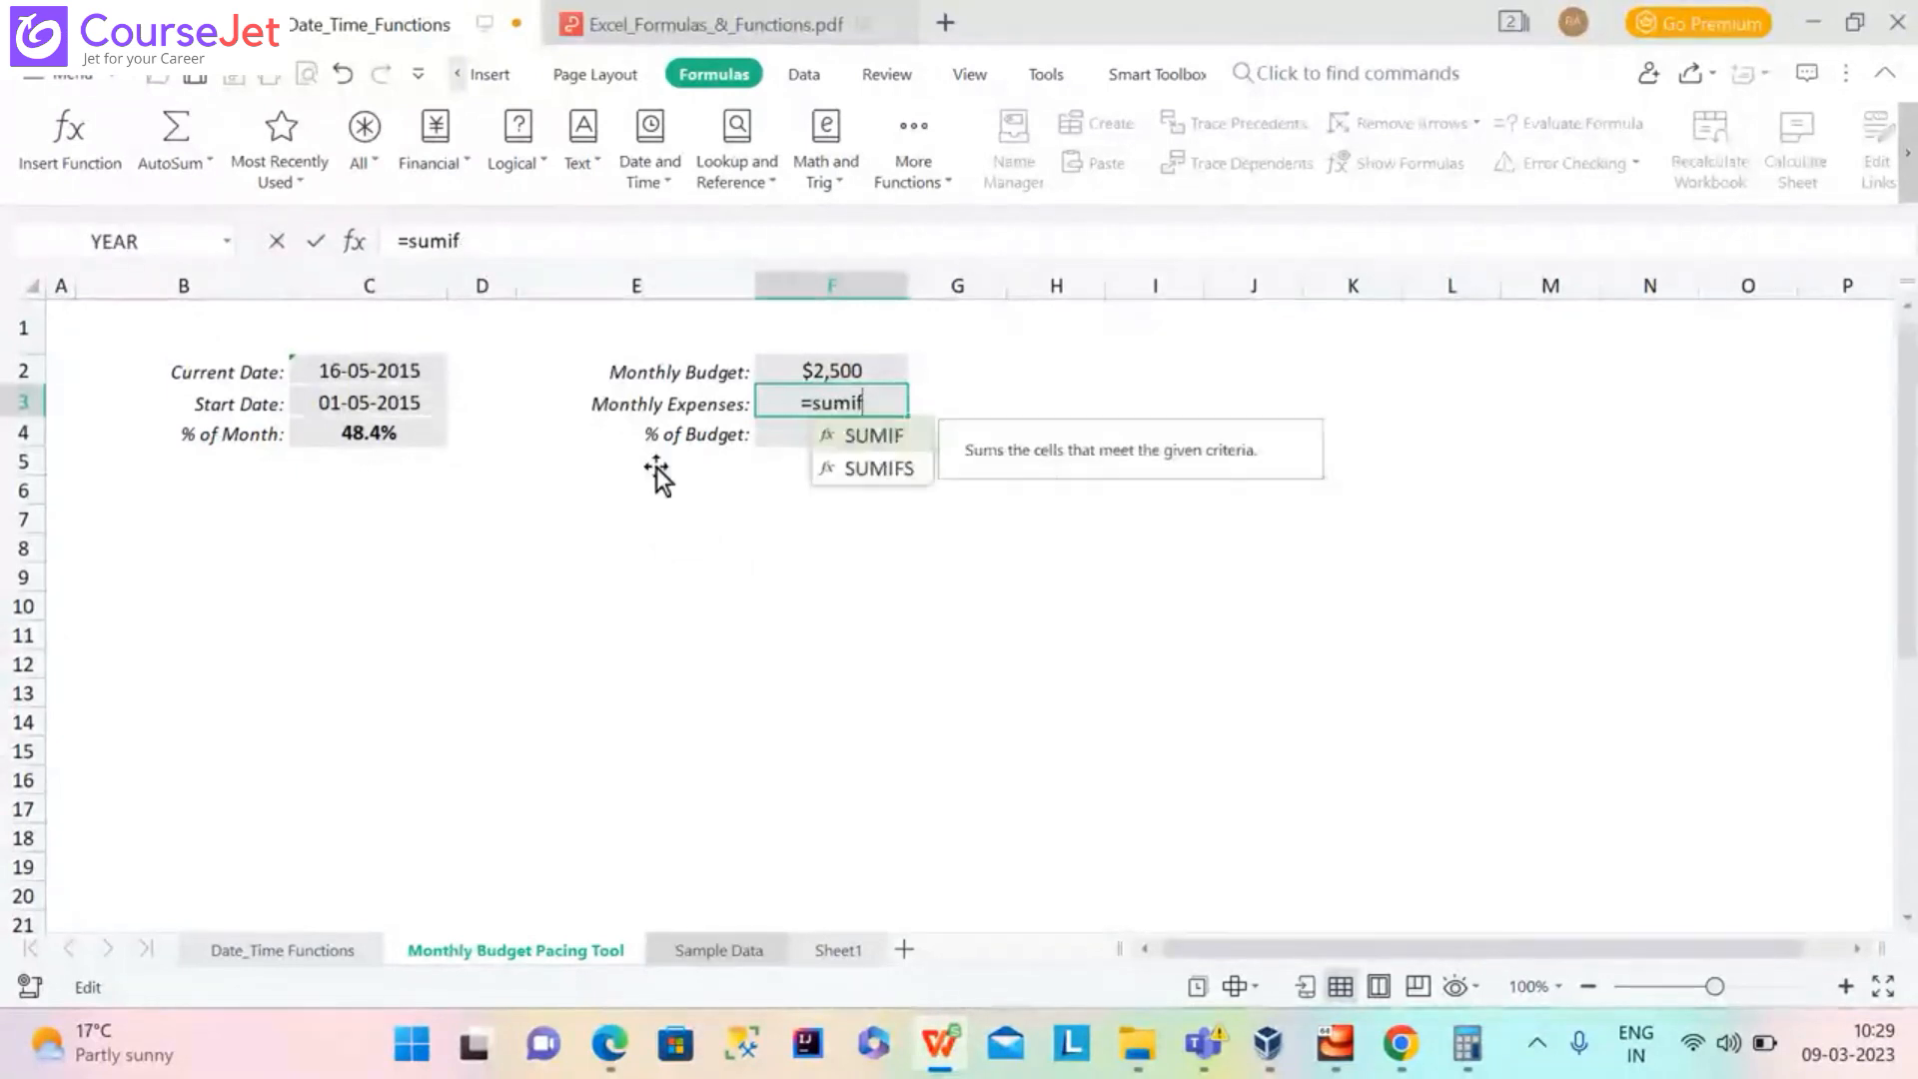
pyautogui.doubleClick(900, 476)
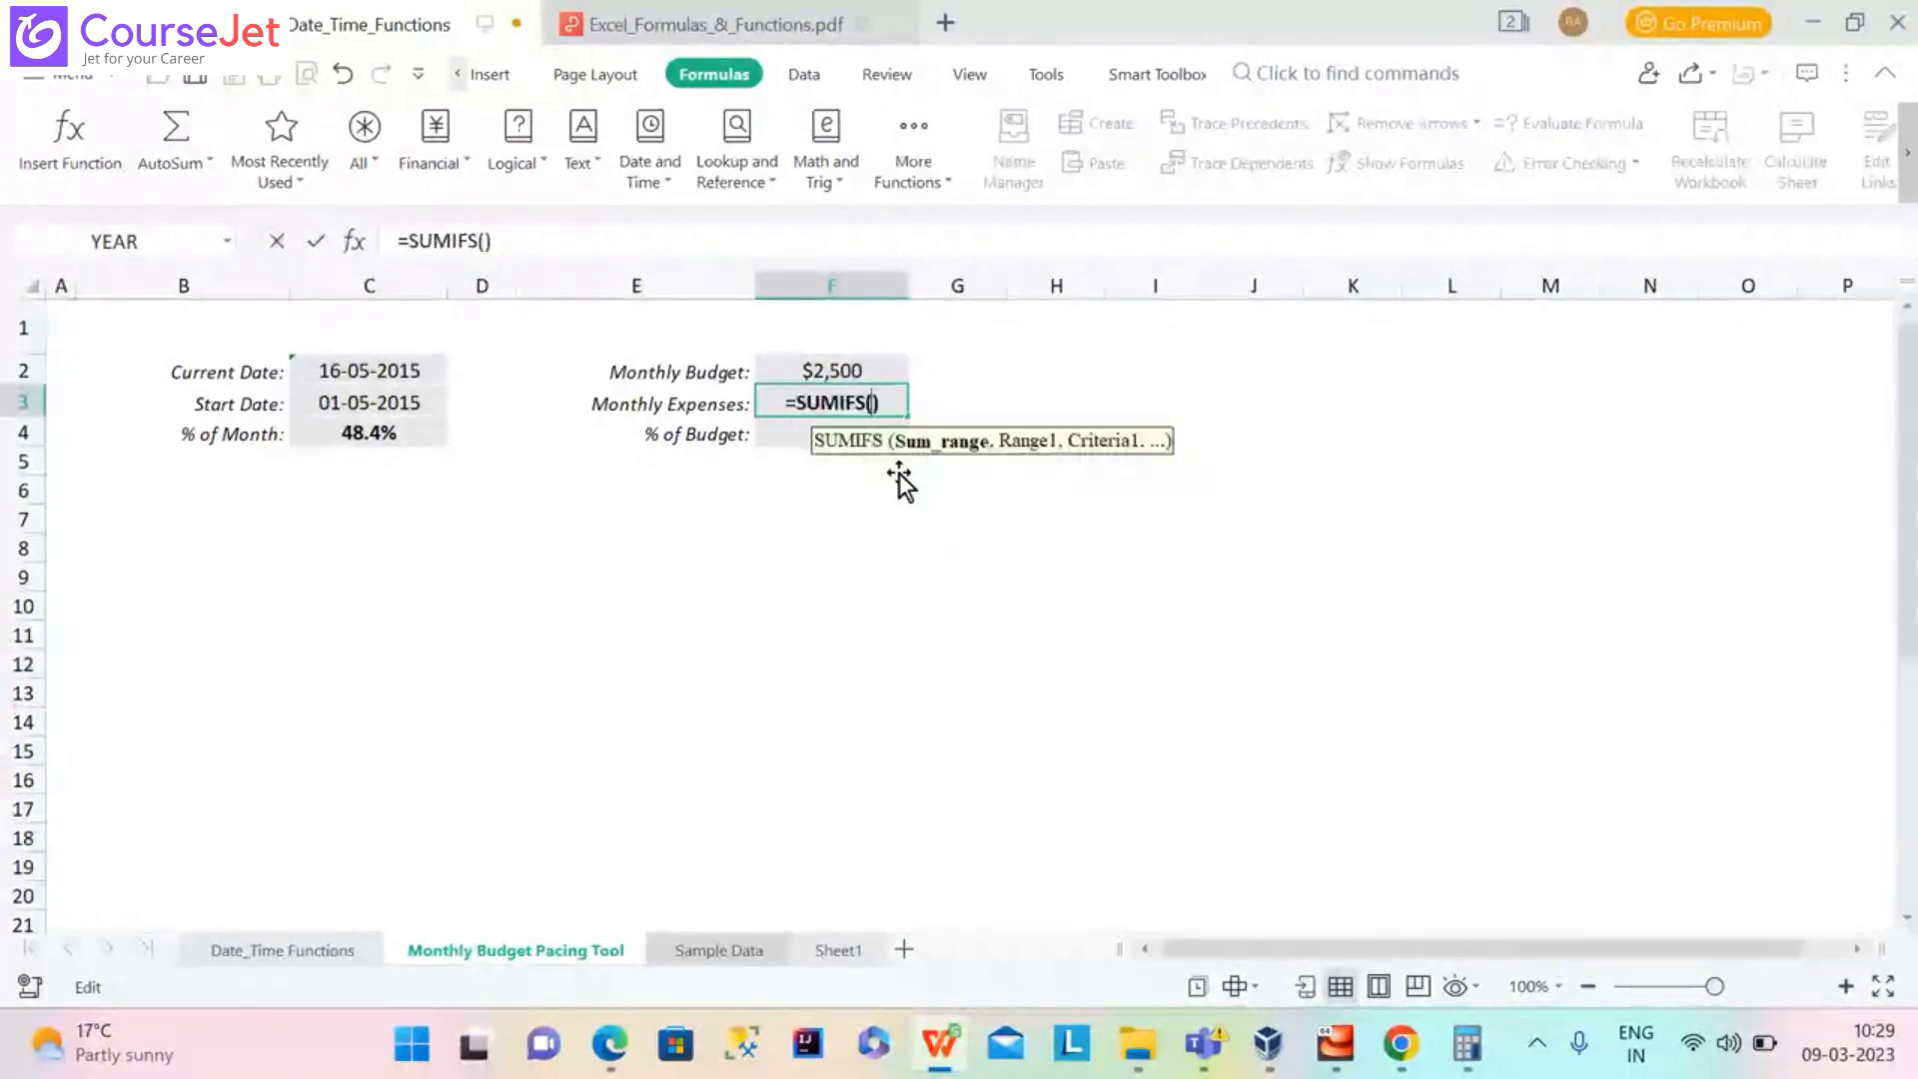
pyautogui.click(718, 950)
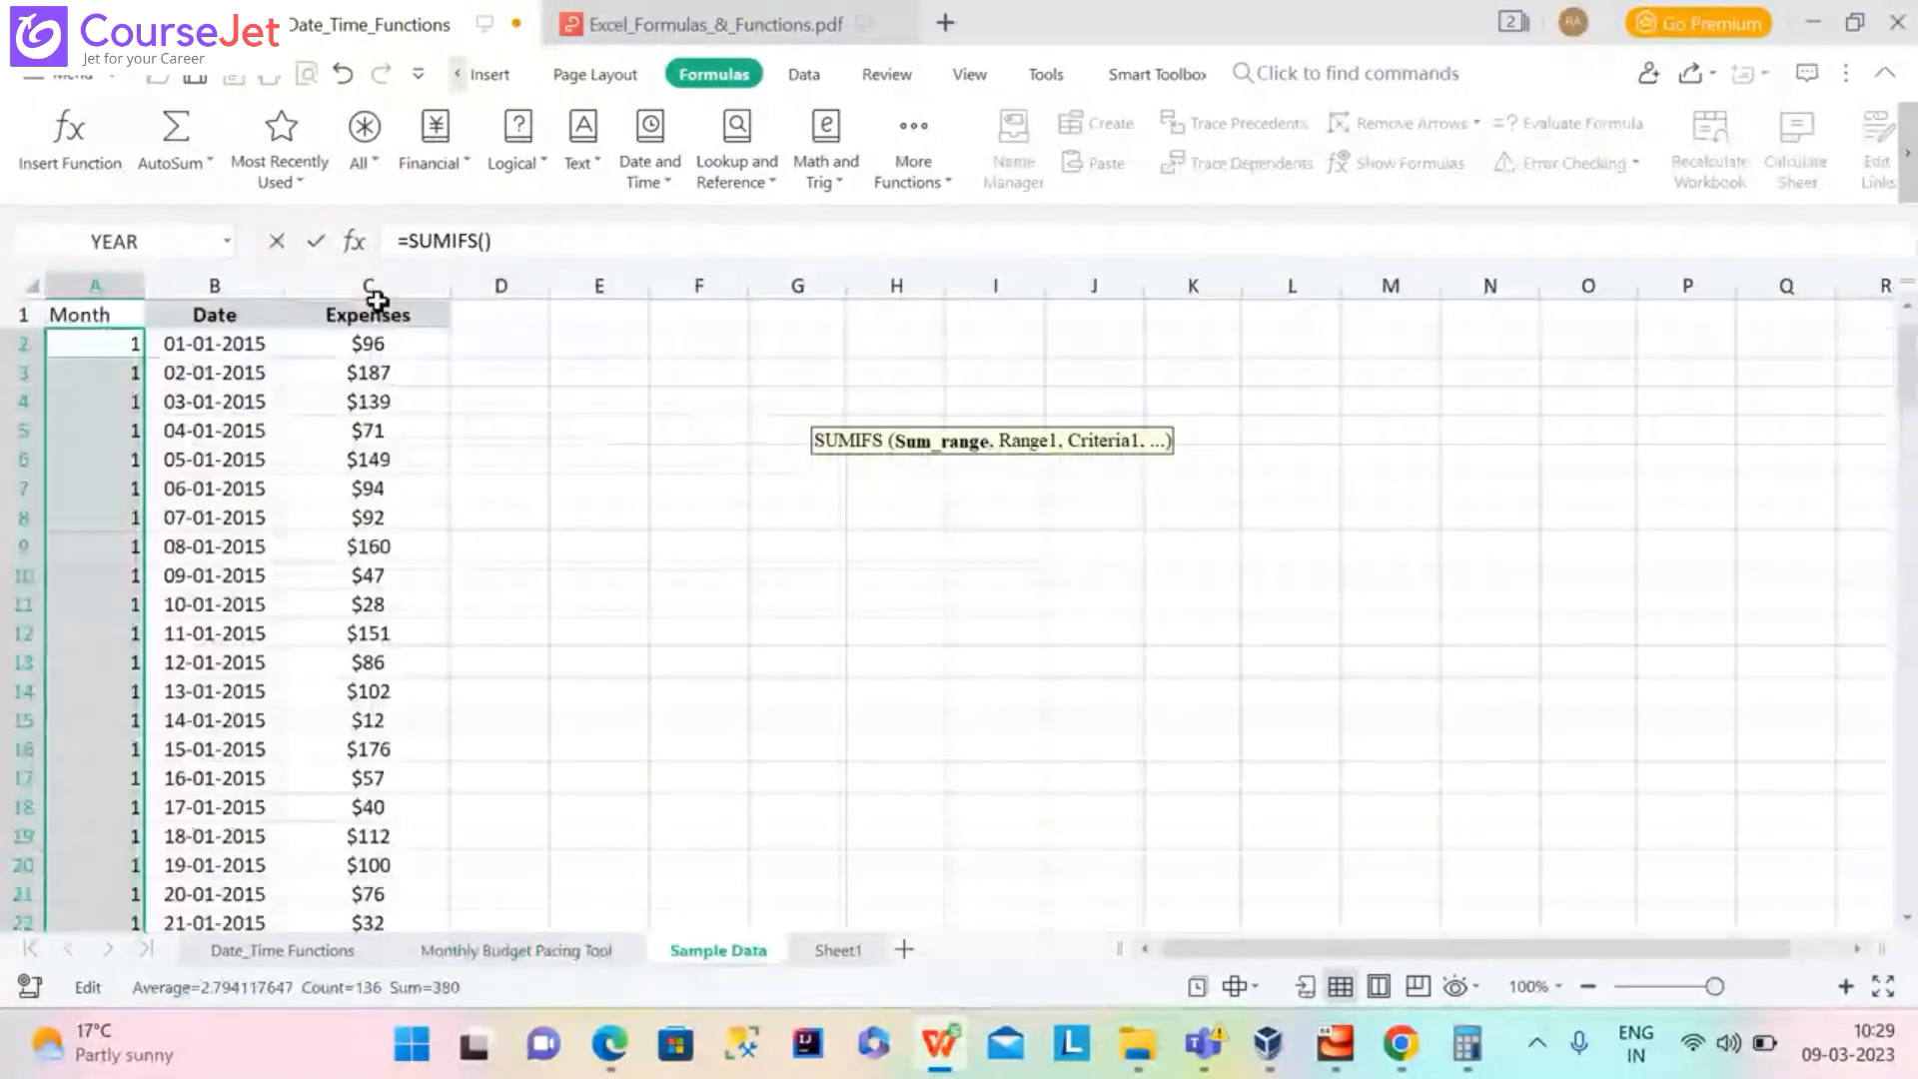
pyautogui.click(377, 279)
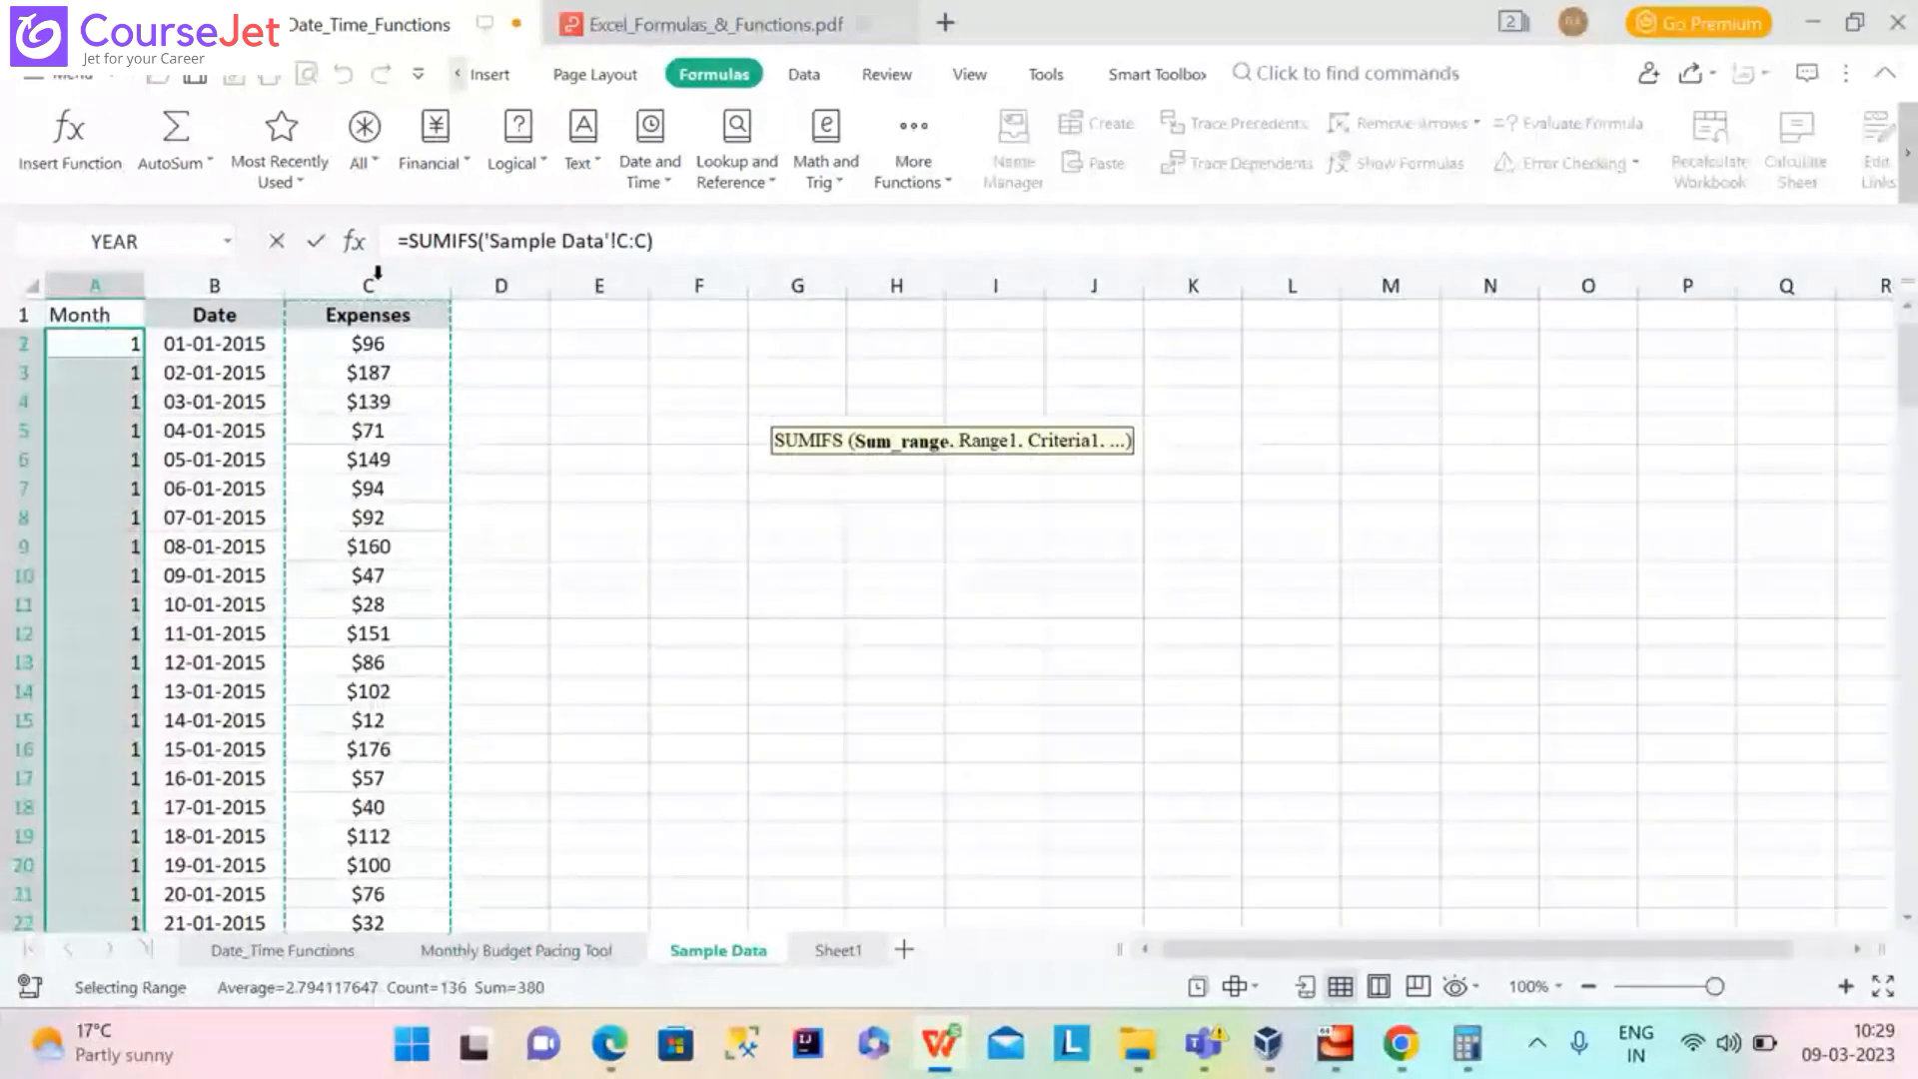
pyautogui.write(',')
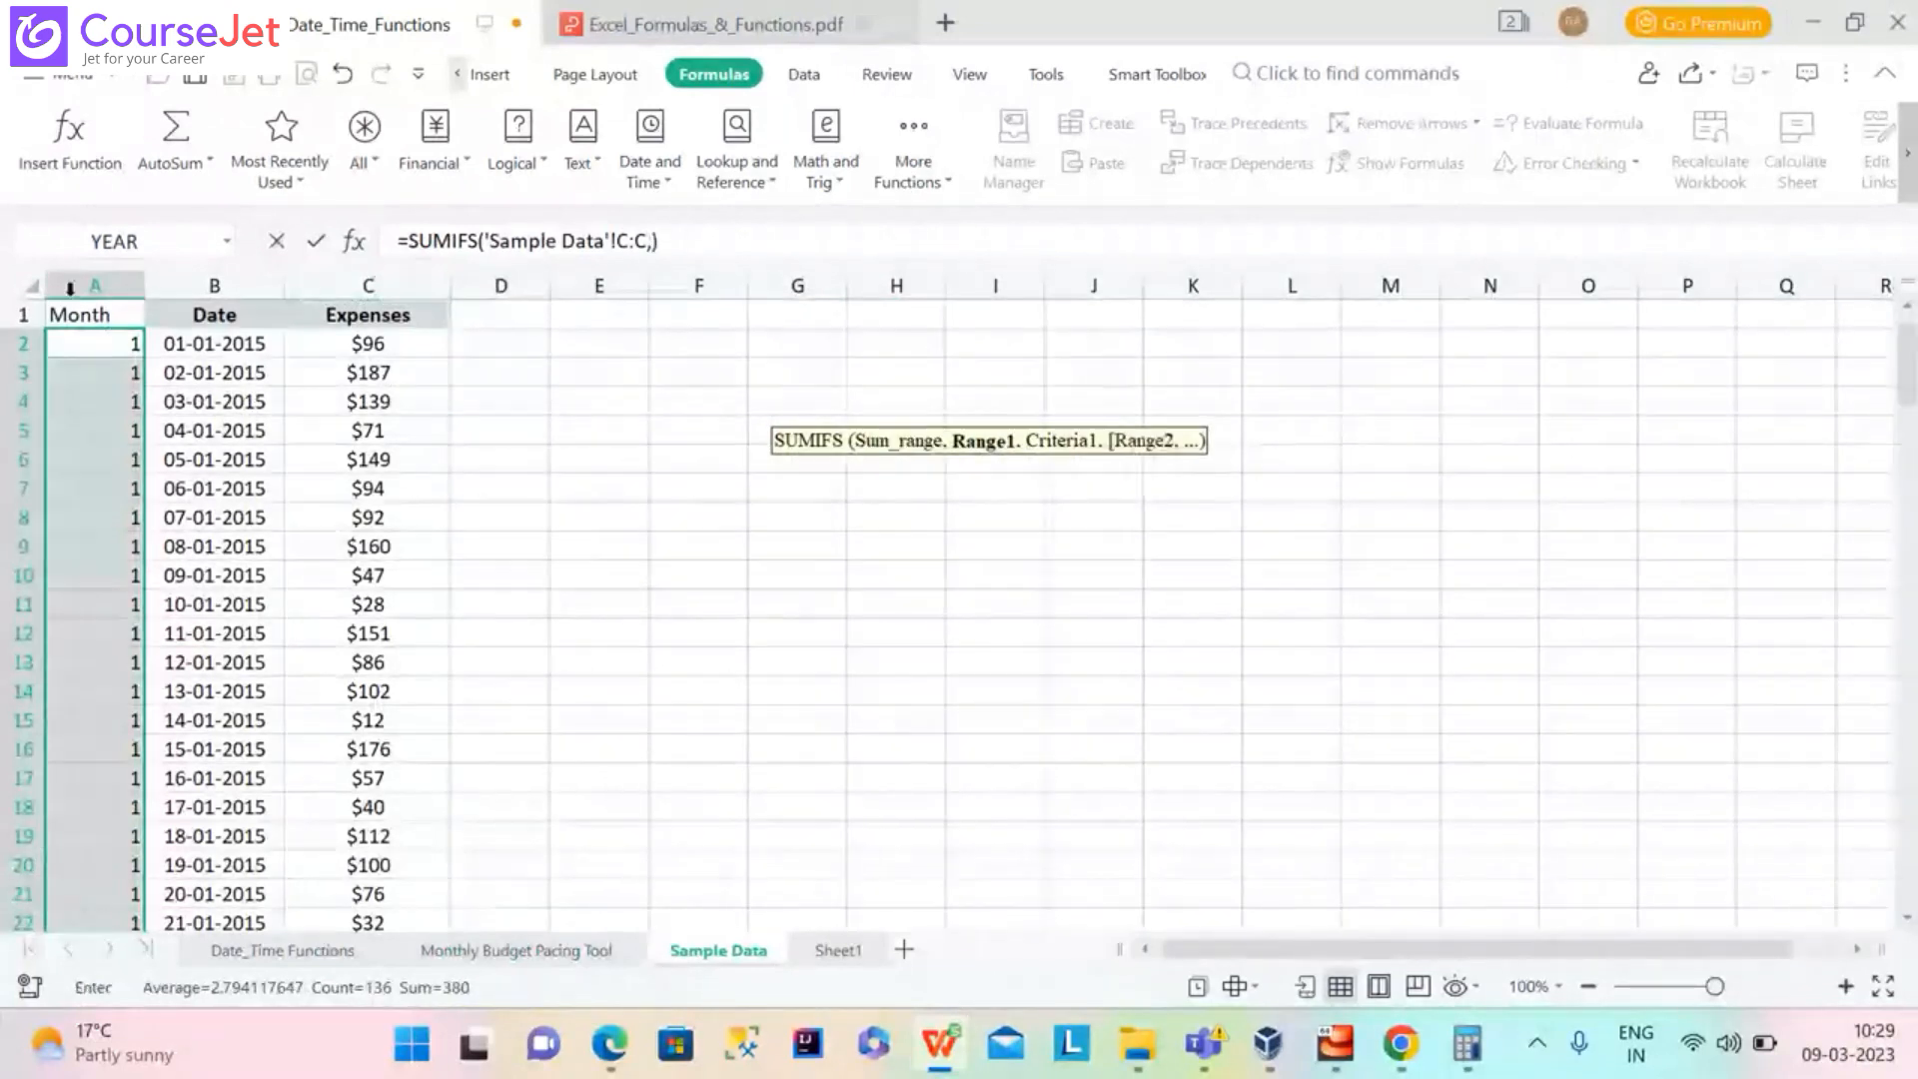
# Finish the Monthly Expenses SUMIFS formula in F3 with Sample Data column A as criteria range and MONTH(C2) as criterion
pyautogui.click(70, 287)
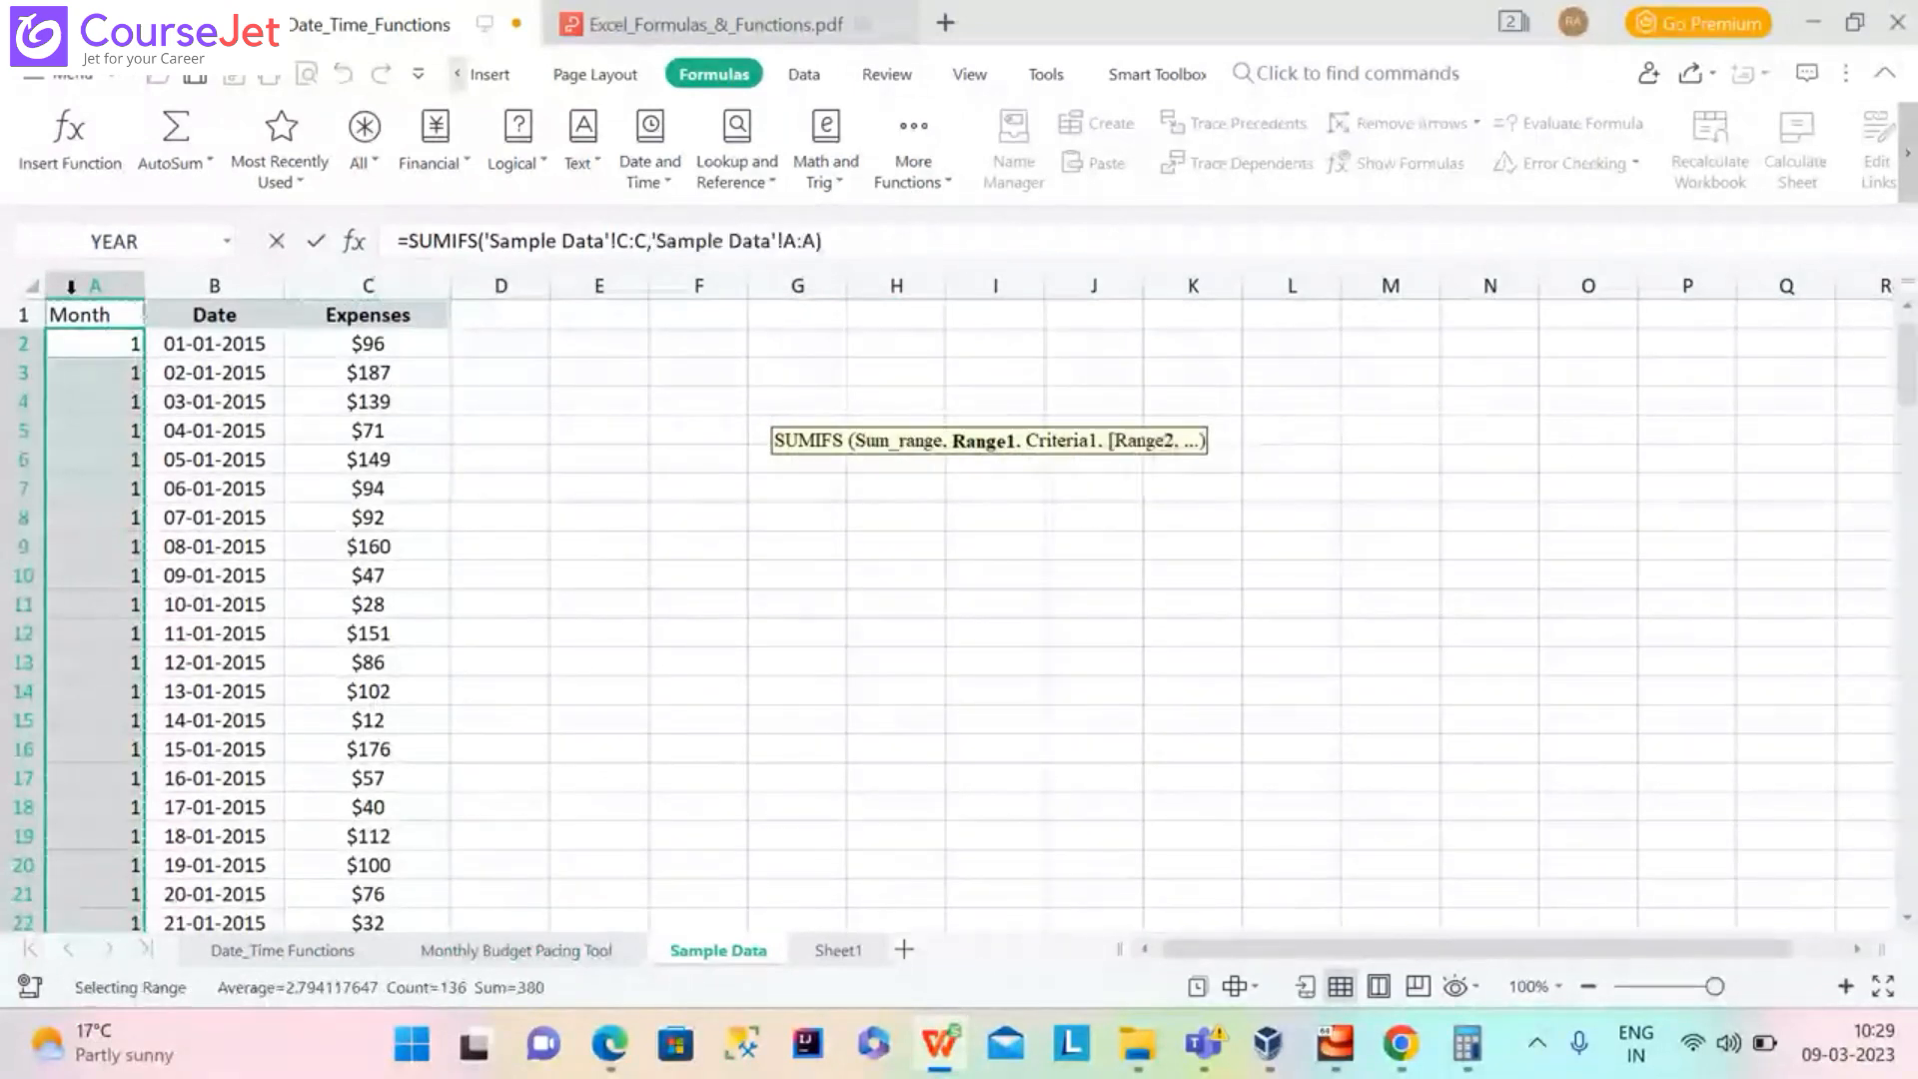
pyautogui.write(',')
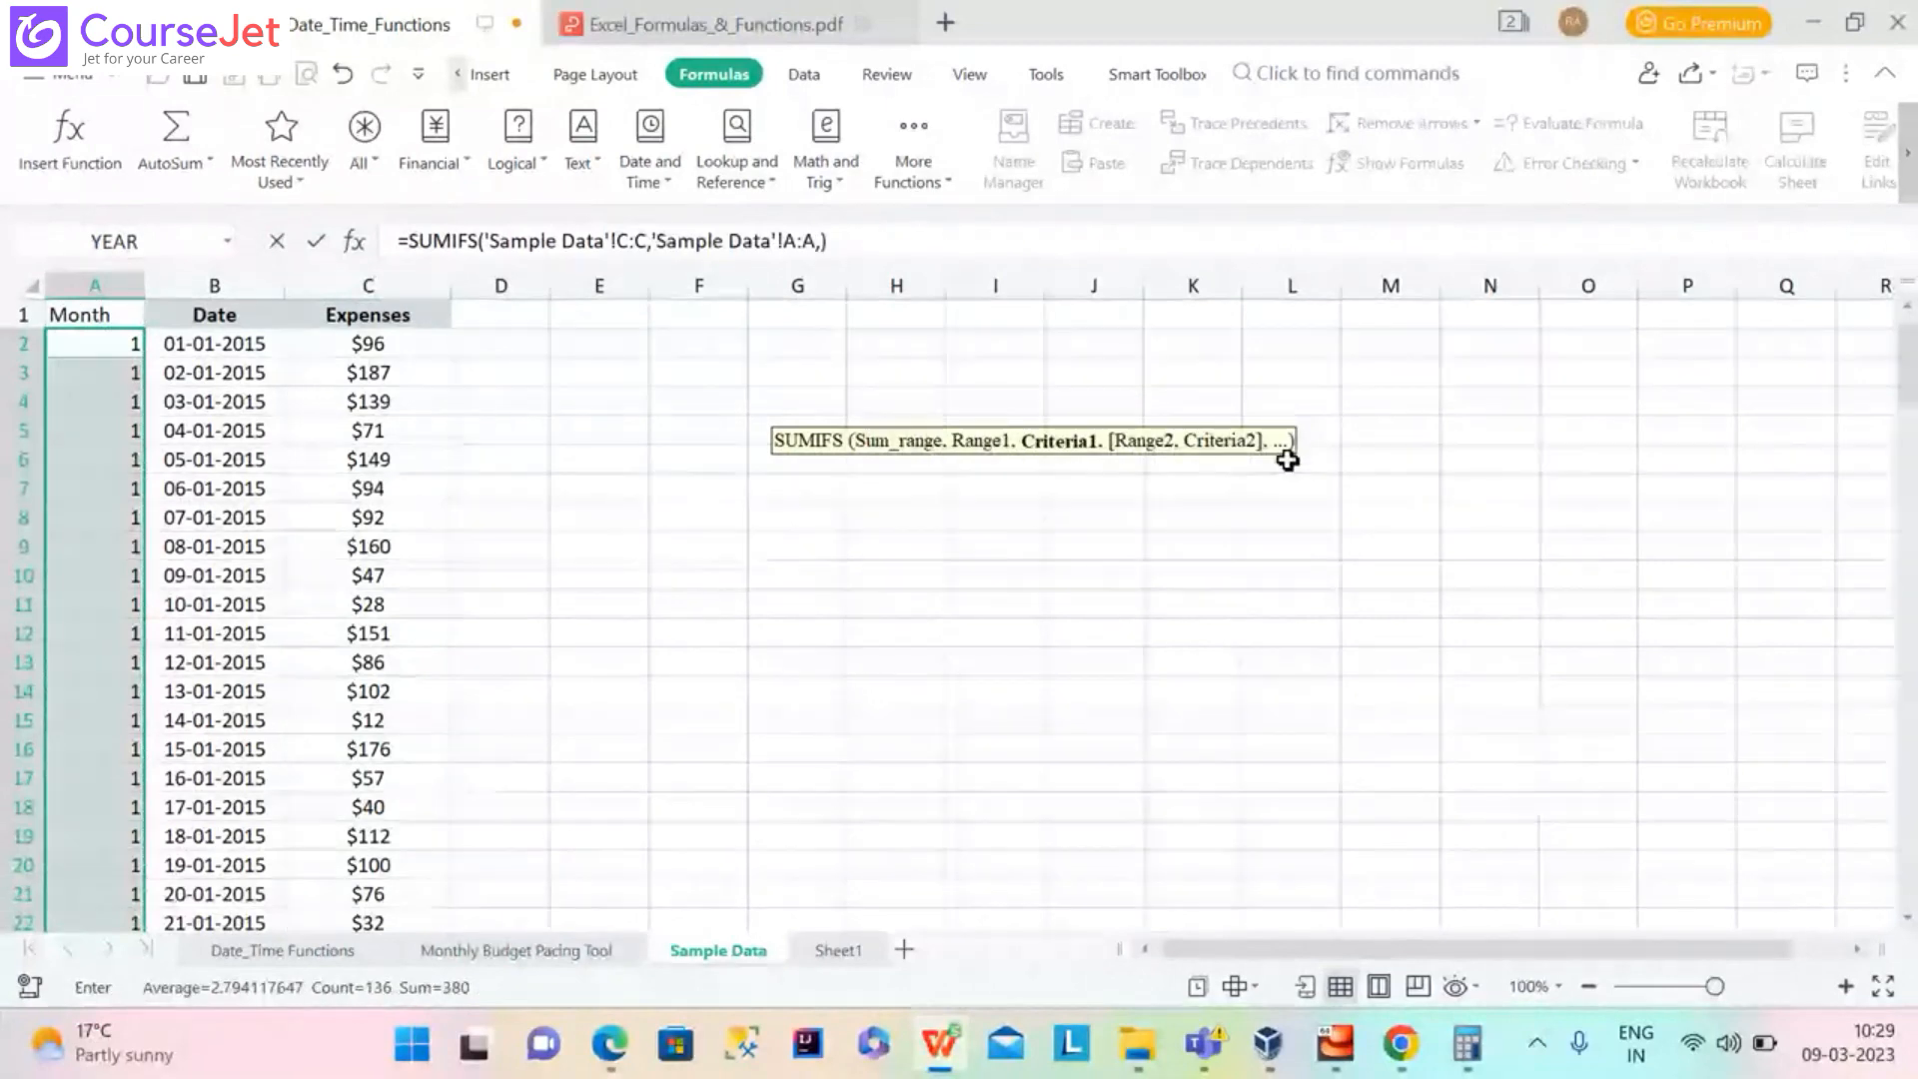
pyautogui.click(578, 959)
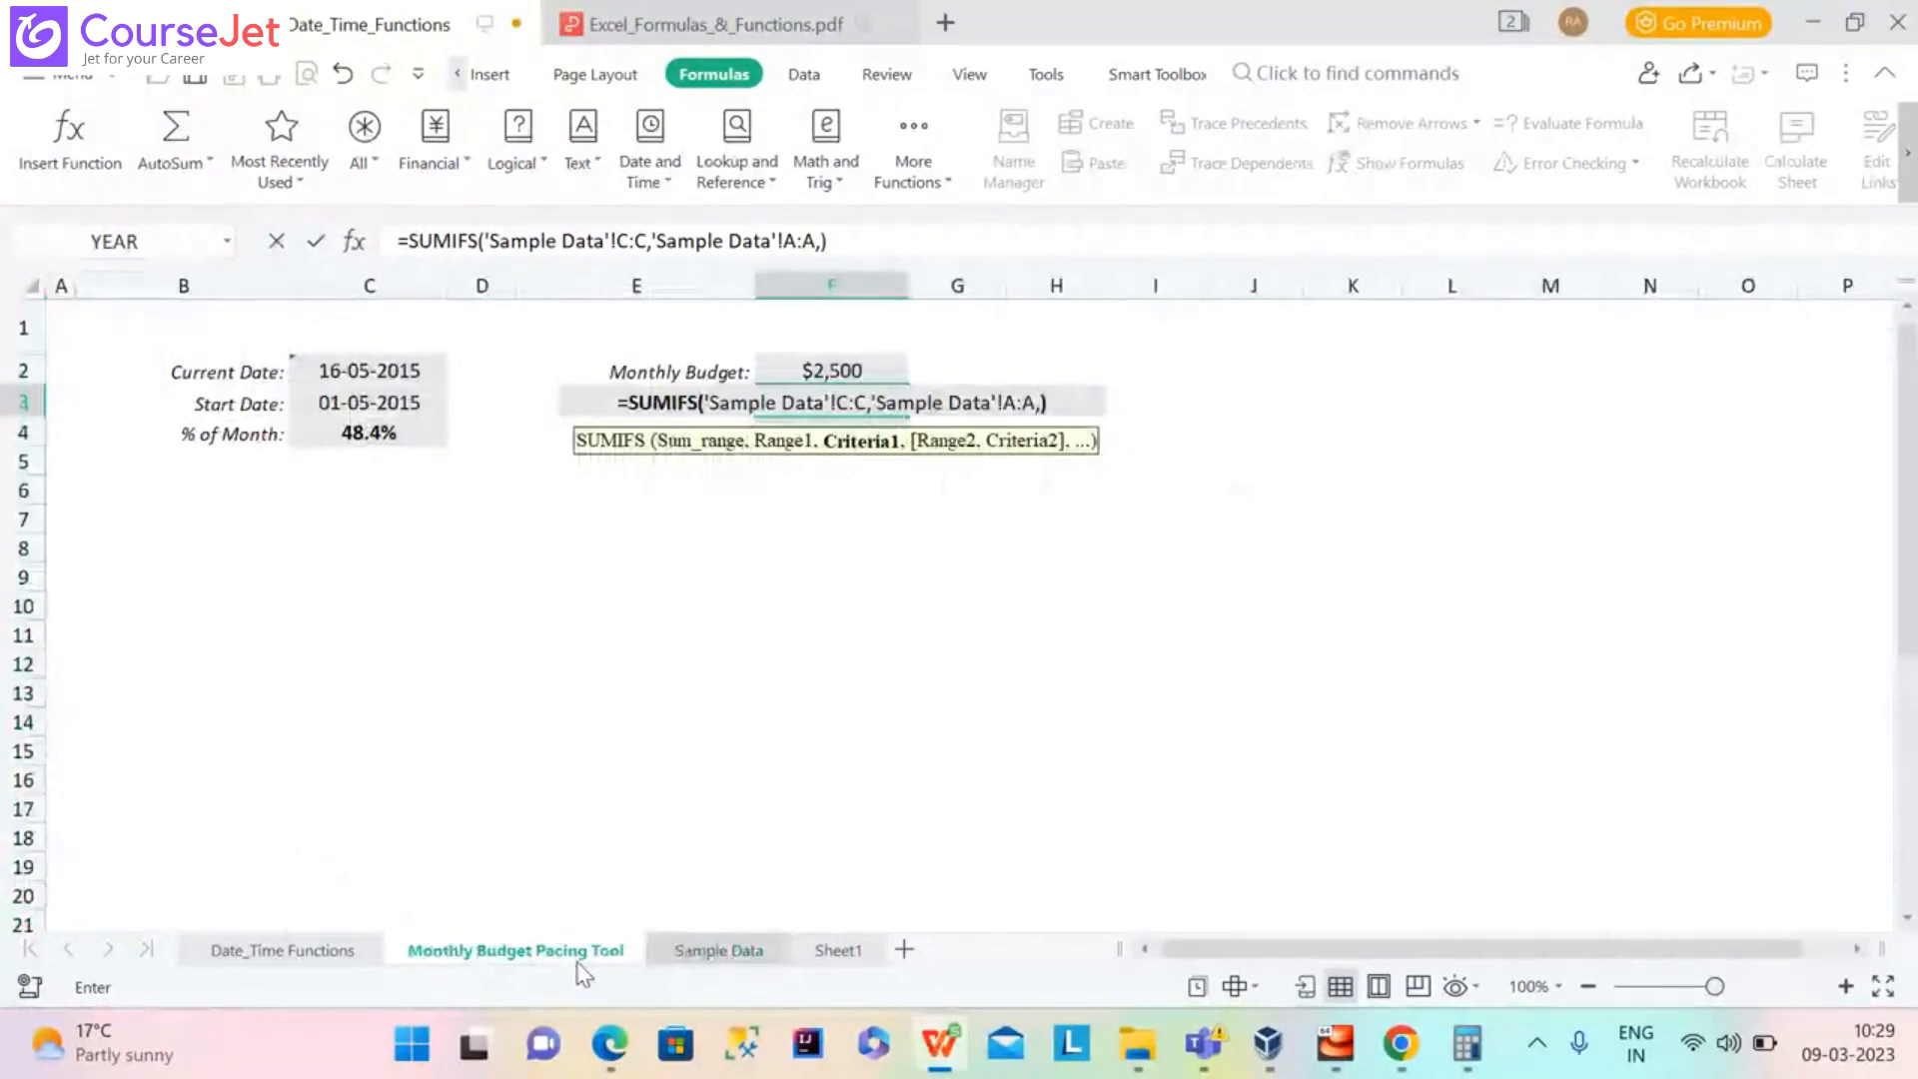
pyautogui.click(821, 242)
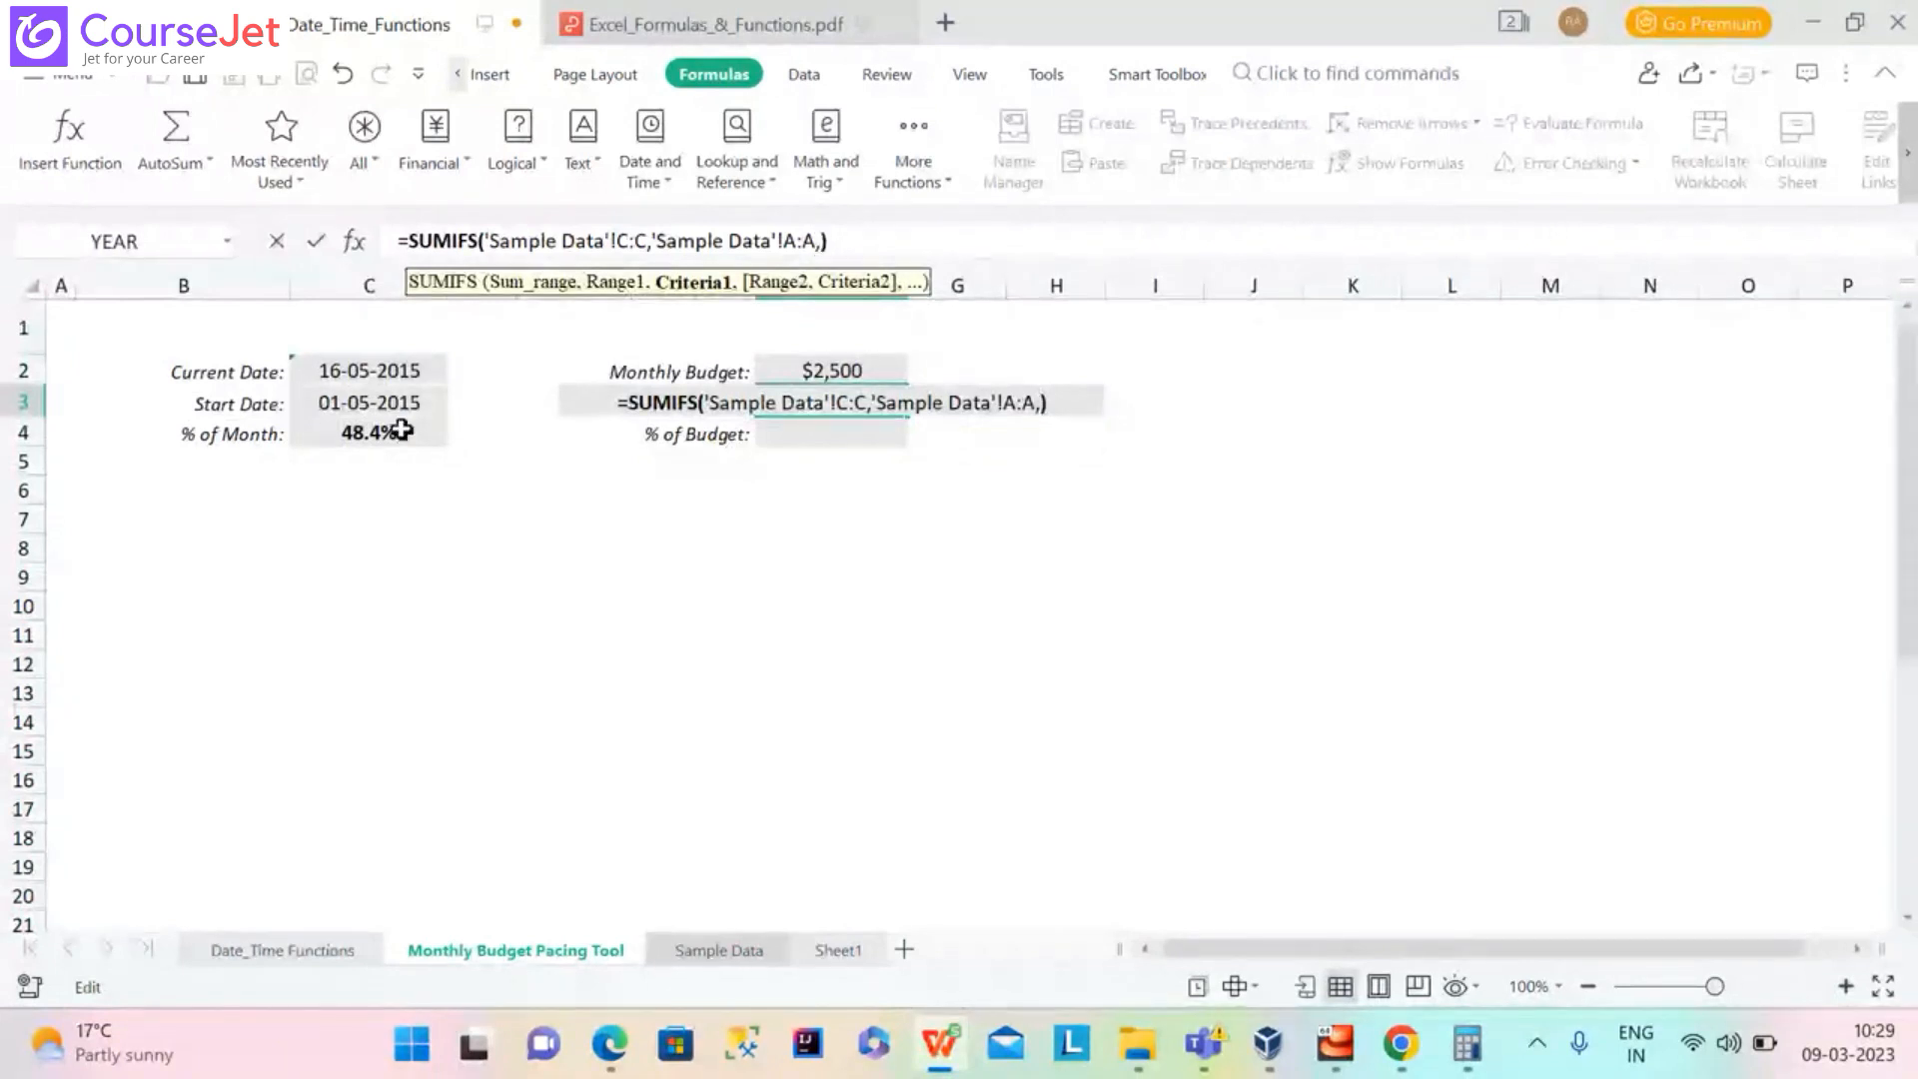
pyautogui.write('mo')
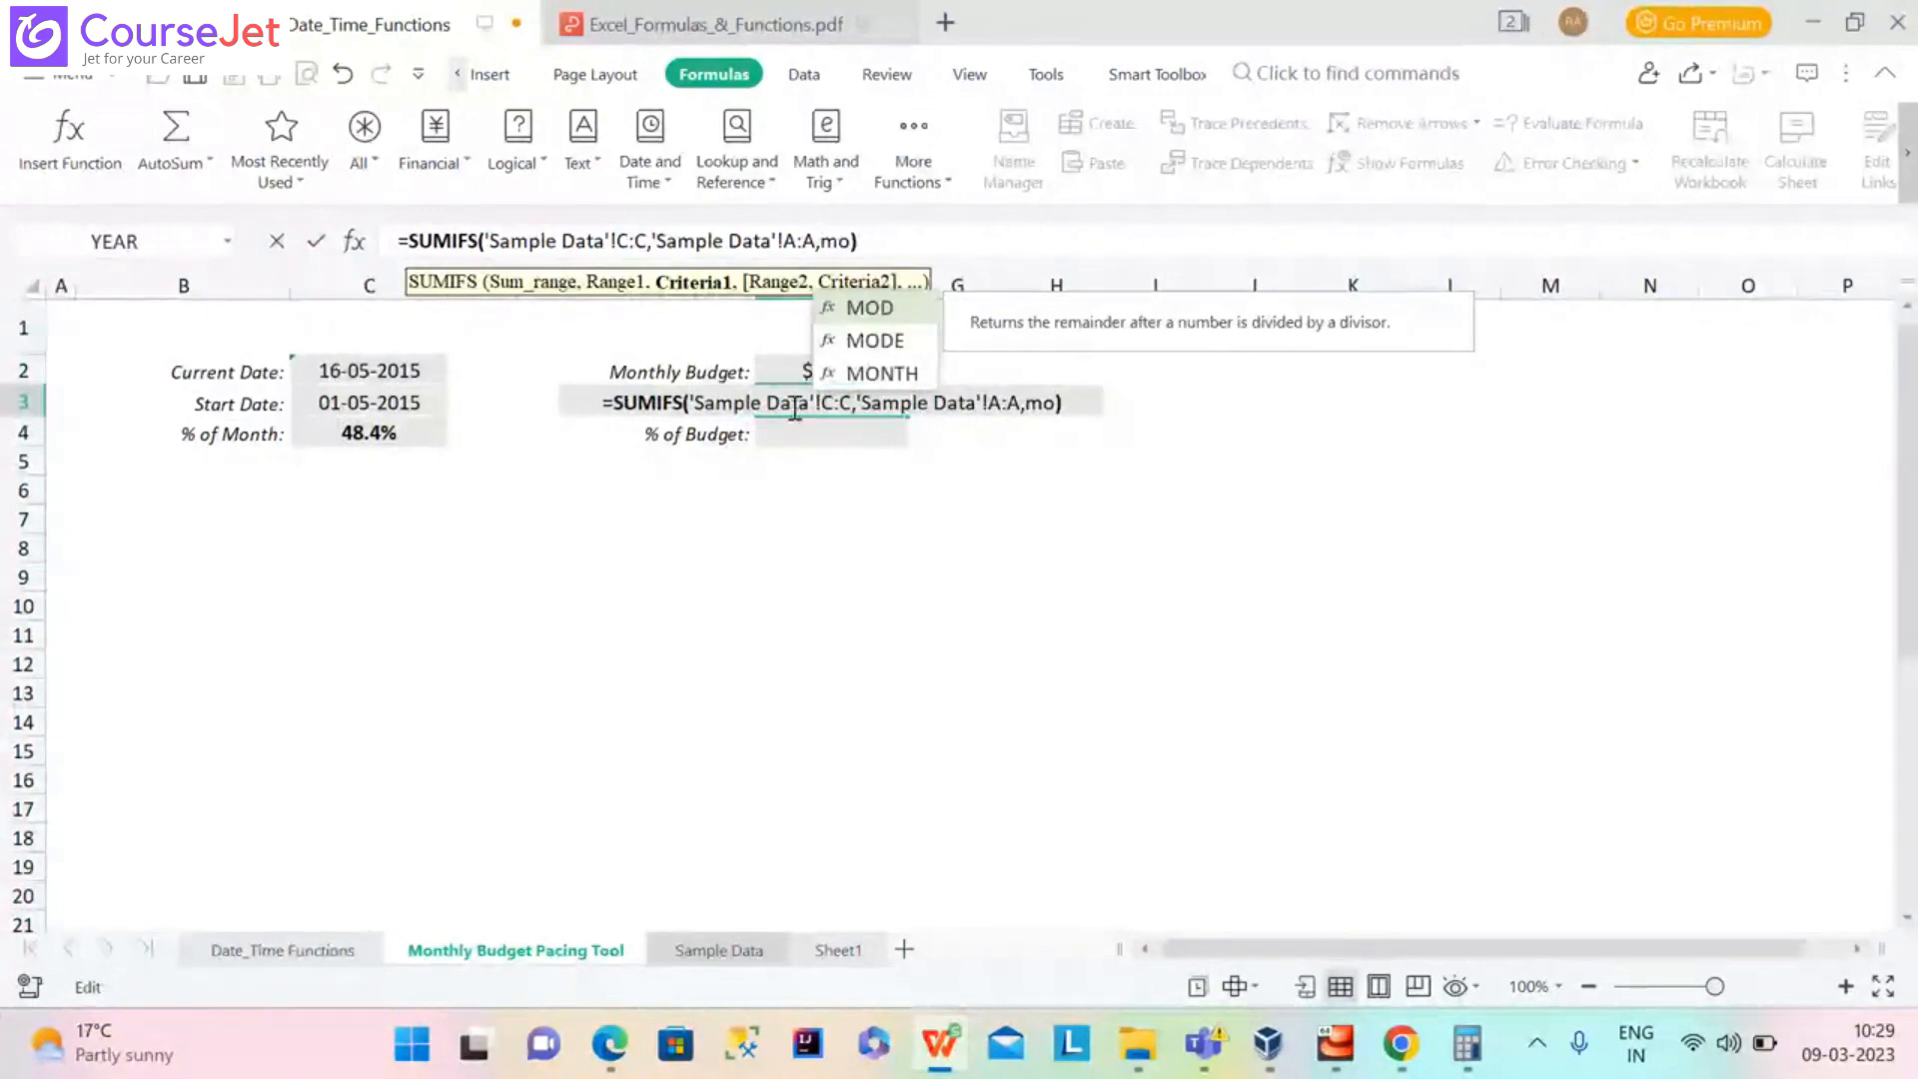
pyautogui.doubleClick(899, 372)
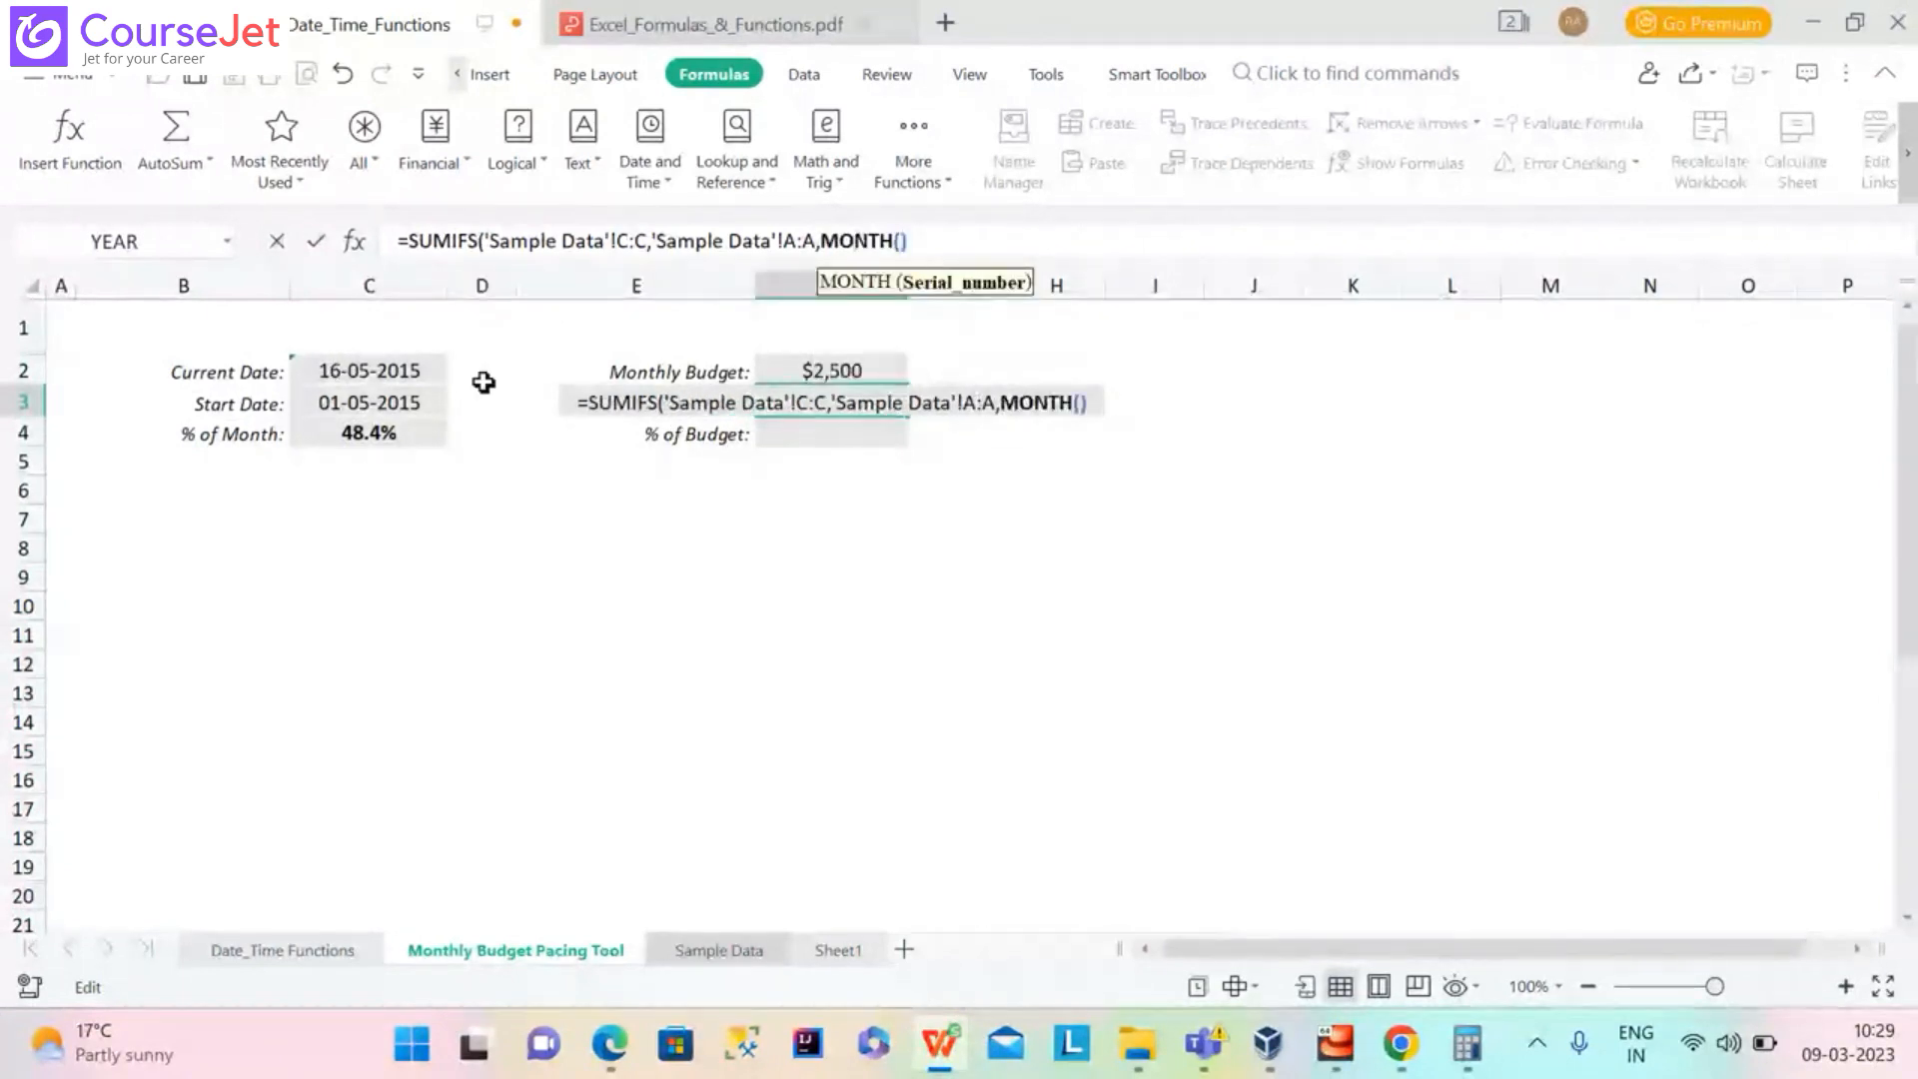
pyautogui.click(422, 373)
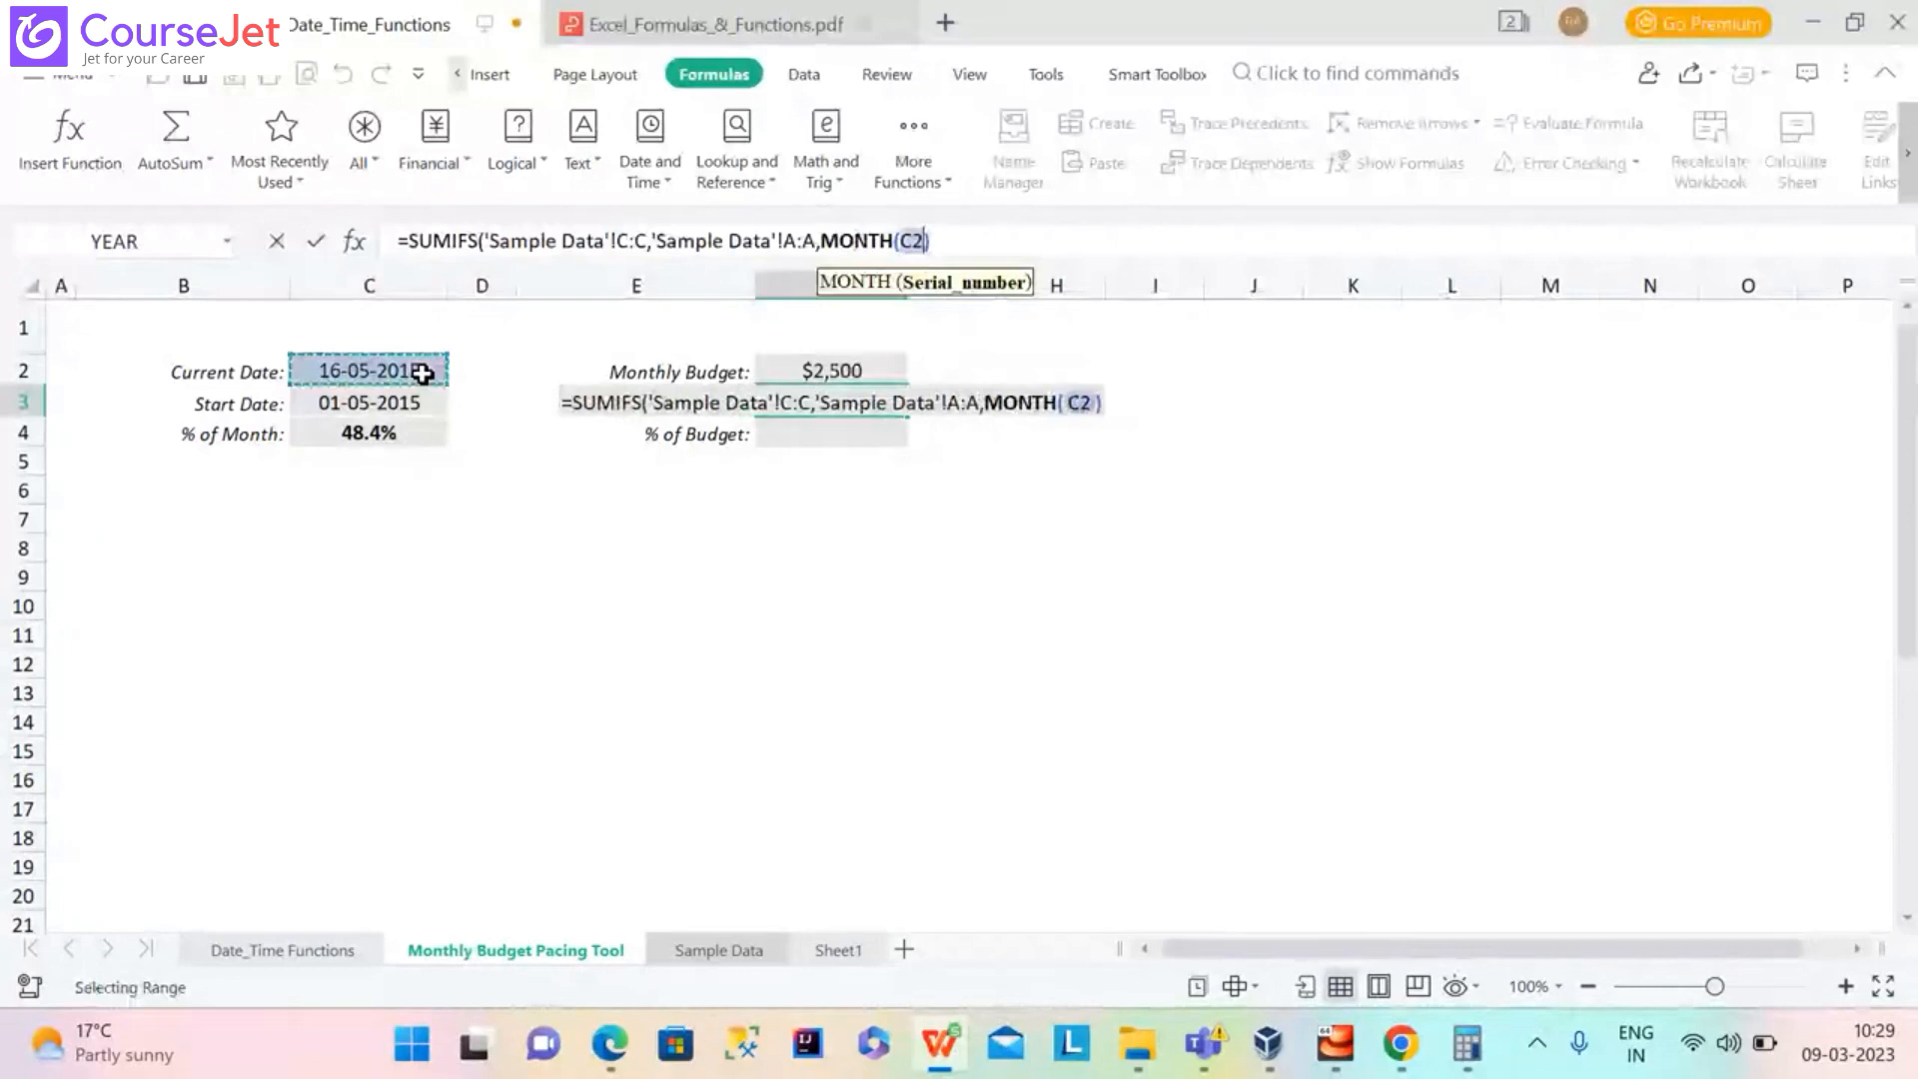
pyautogui.write(')')
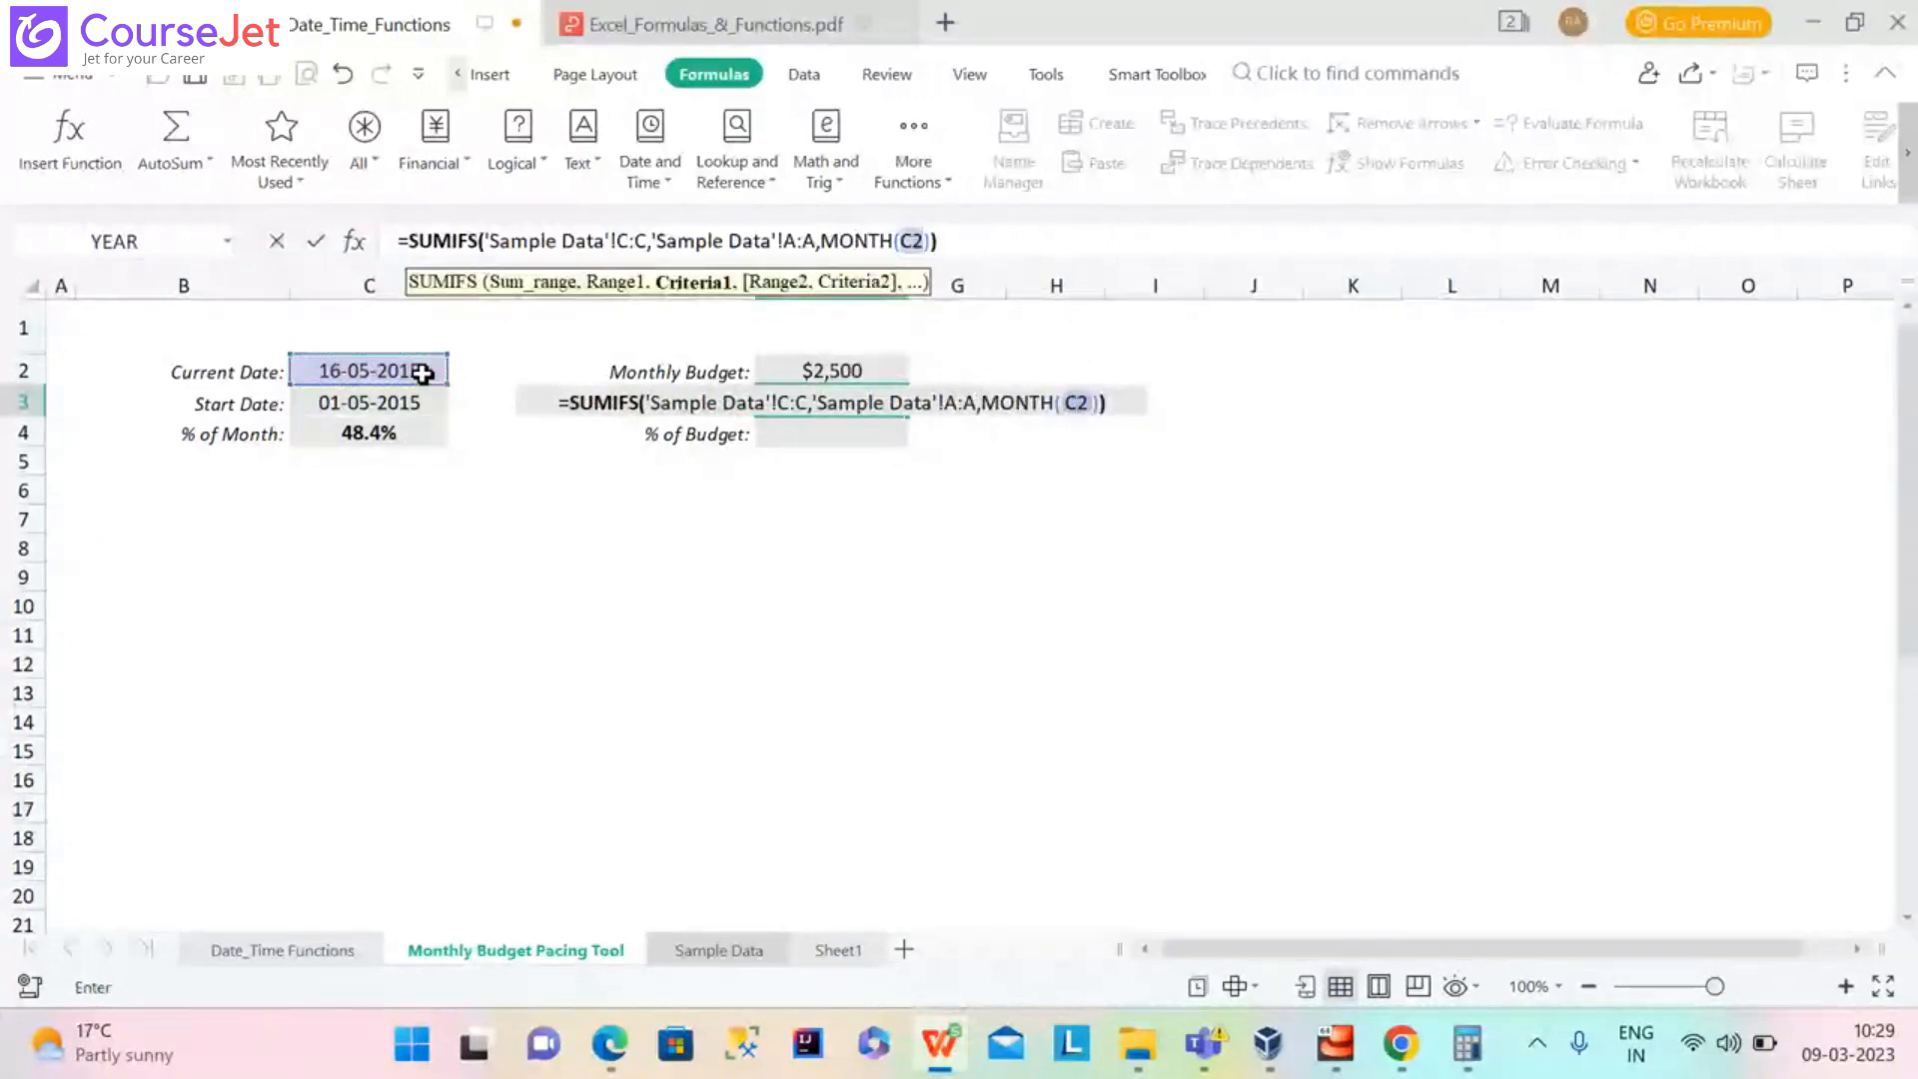
pyautogui.press('Return')
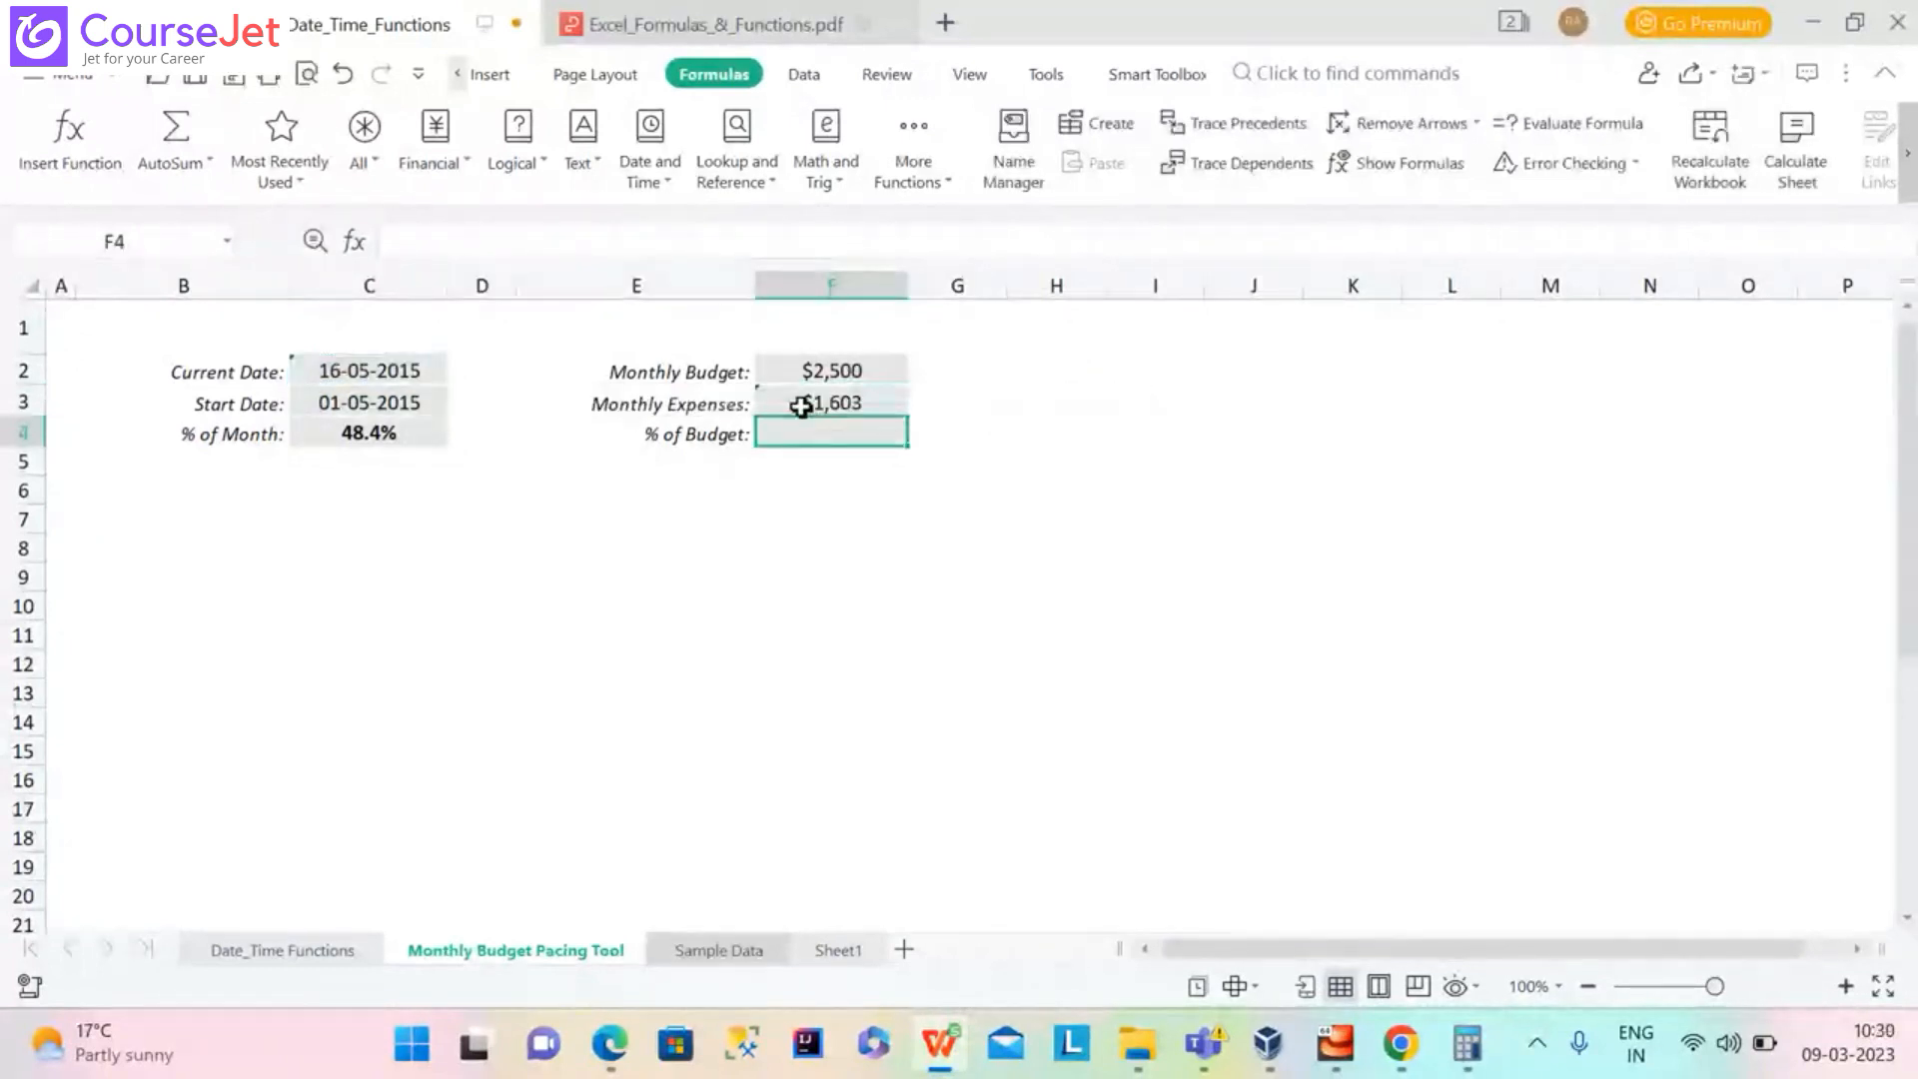
pyautogui.click(801, 407)
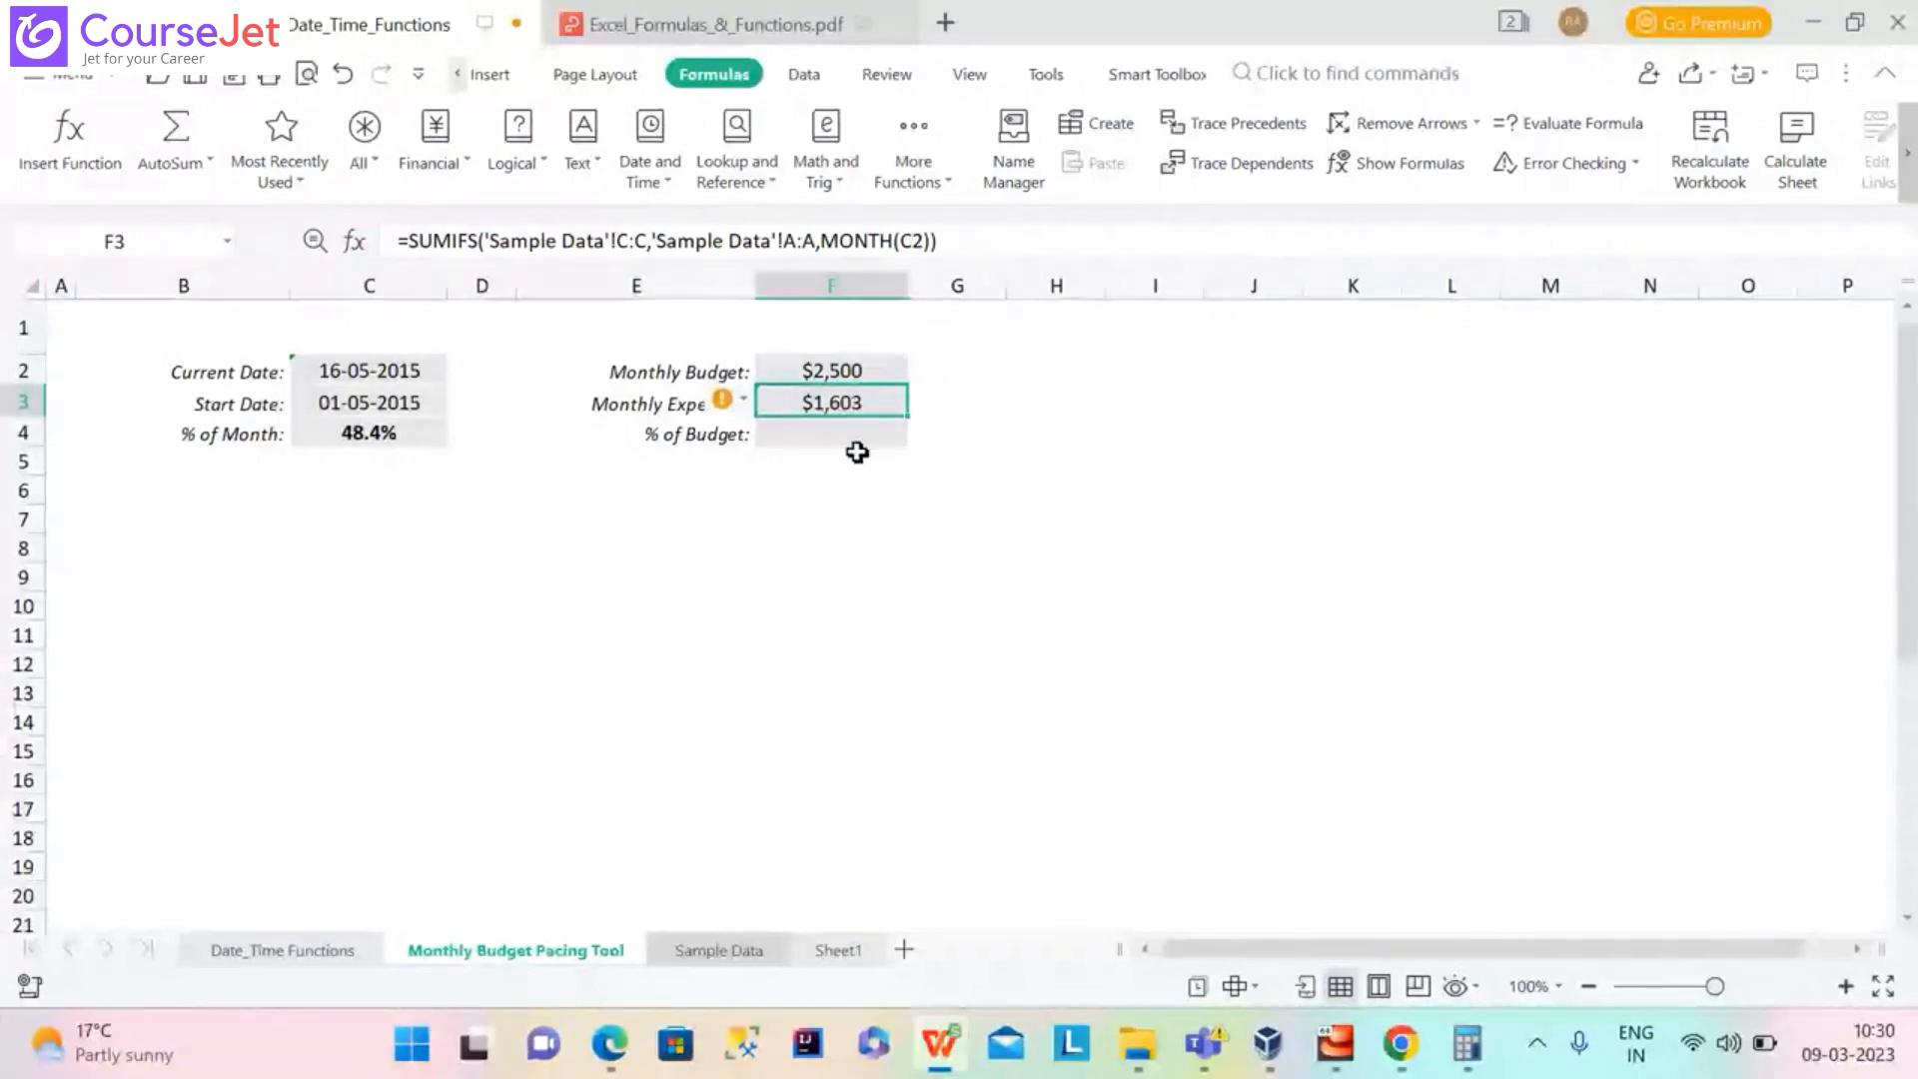
# Begin a formula in the % of Budget cell F4
pyautogui.click(844, 432)
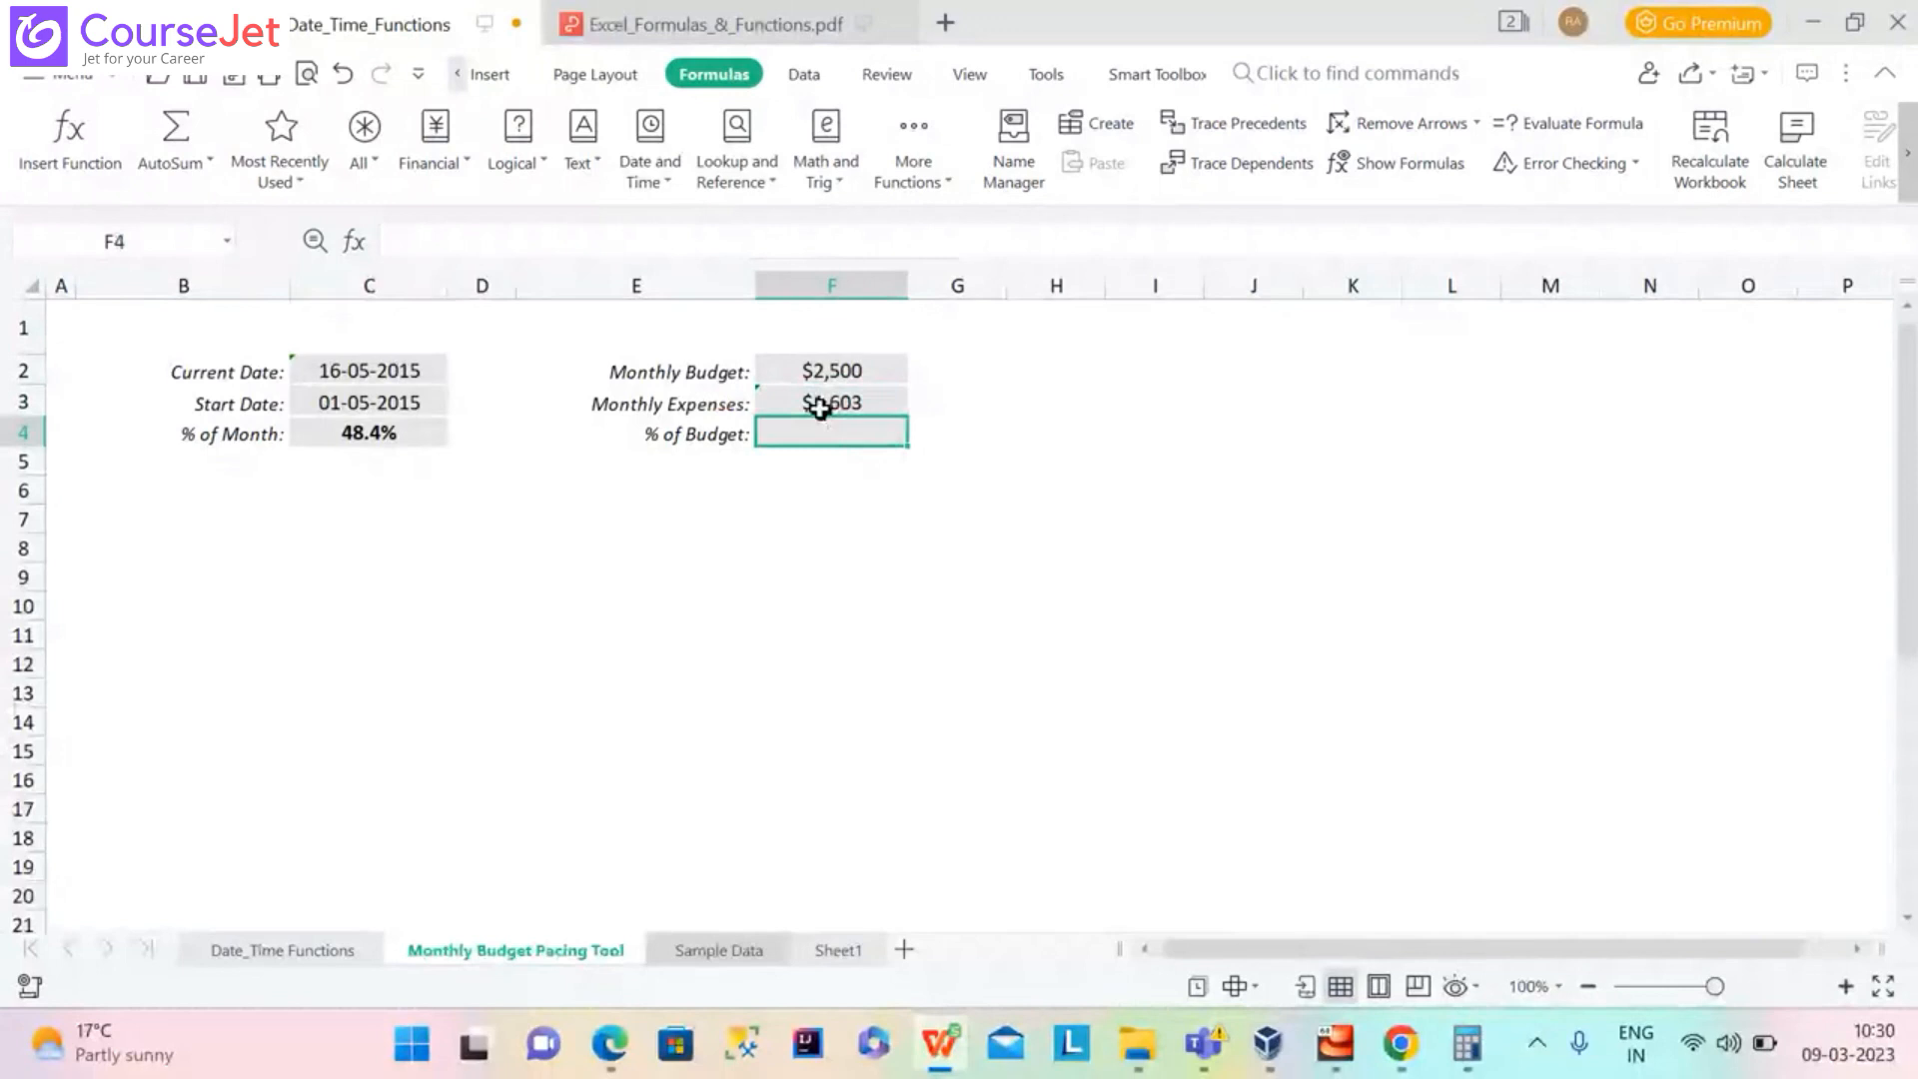
pyautogui.click(819, 408)
pyautogui.click(819, 419)
pyautogui.write('=')
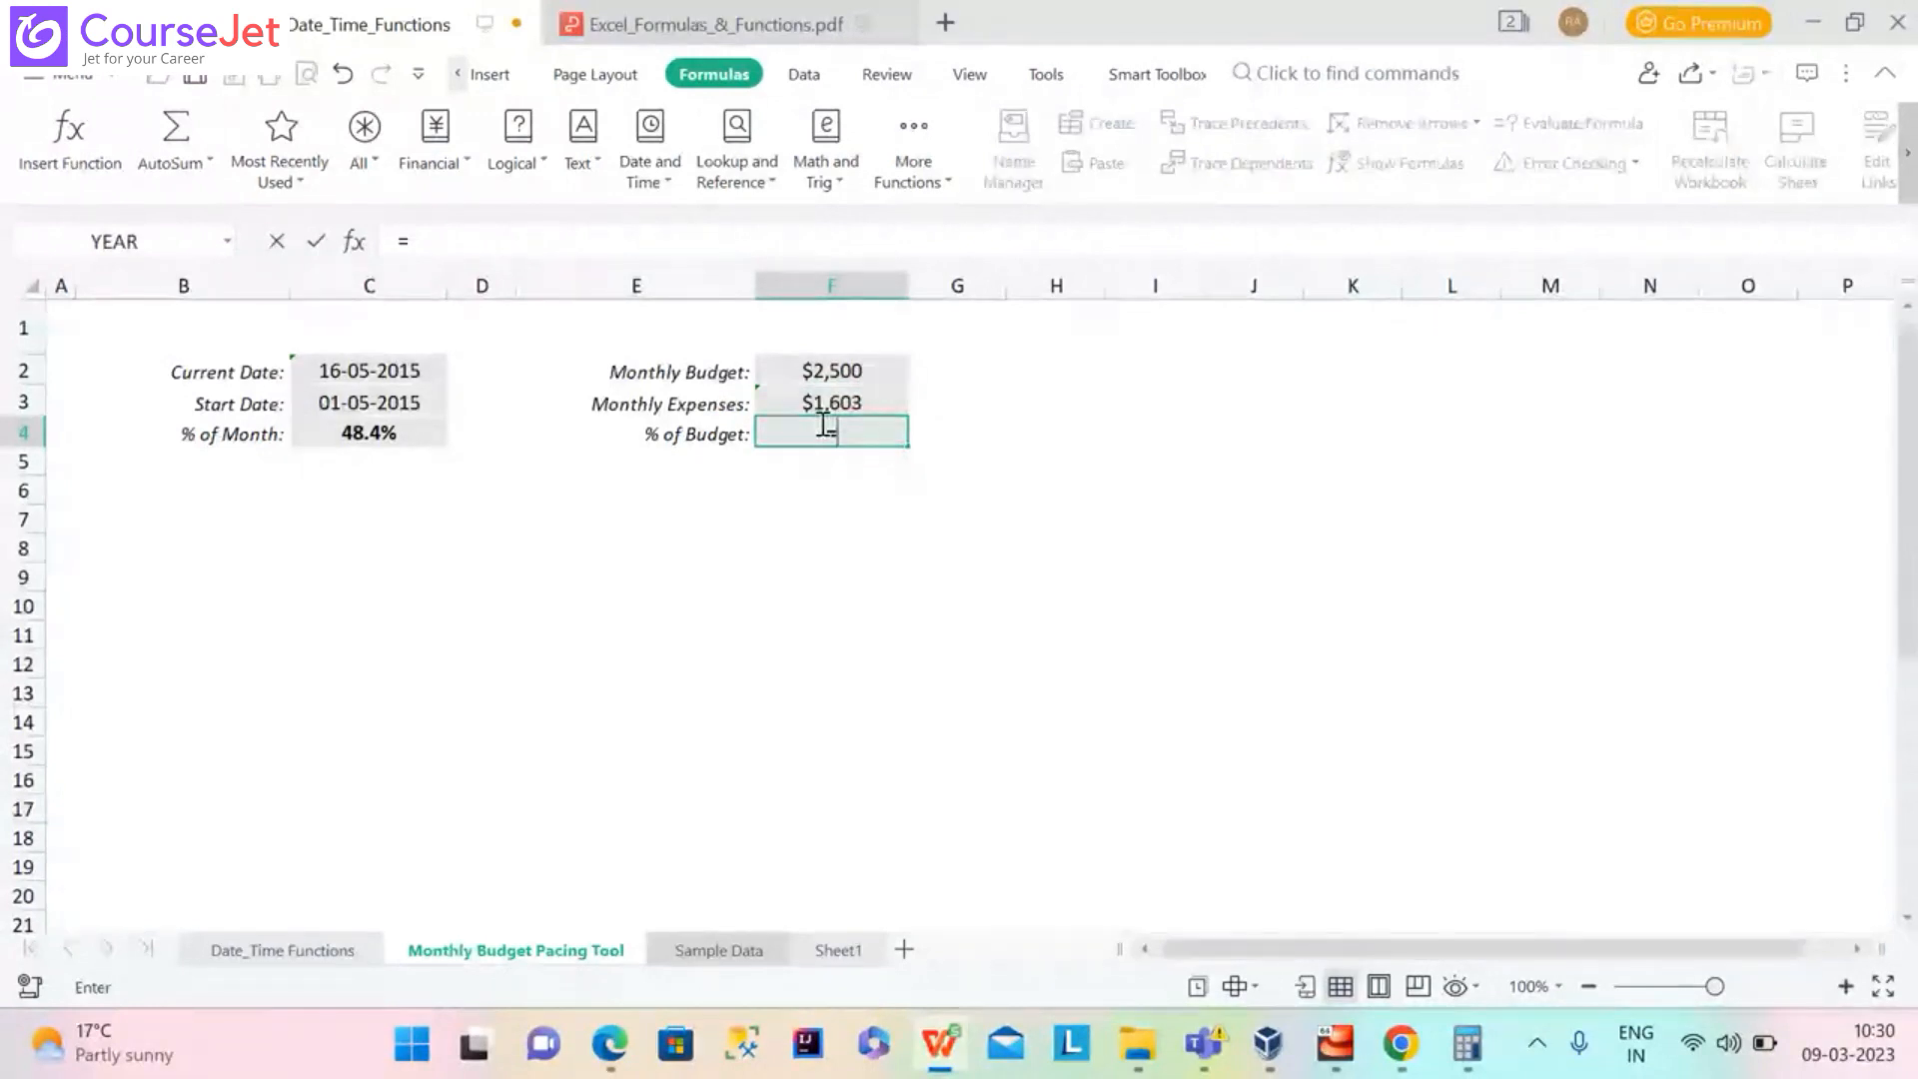
pyautogui.write('f3')
pyautogui.press('BackSpace')
pyautogui.press('BackSpace')
pyautogui.write('f3')
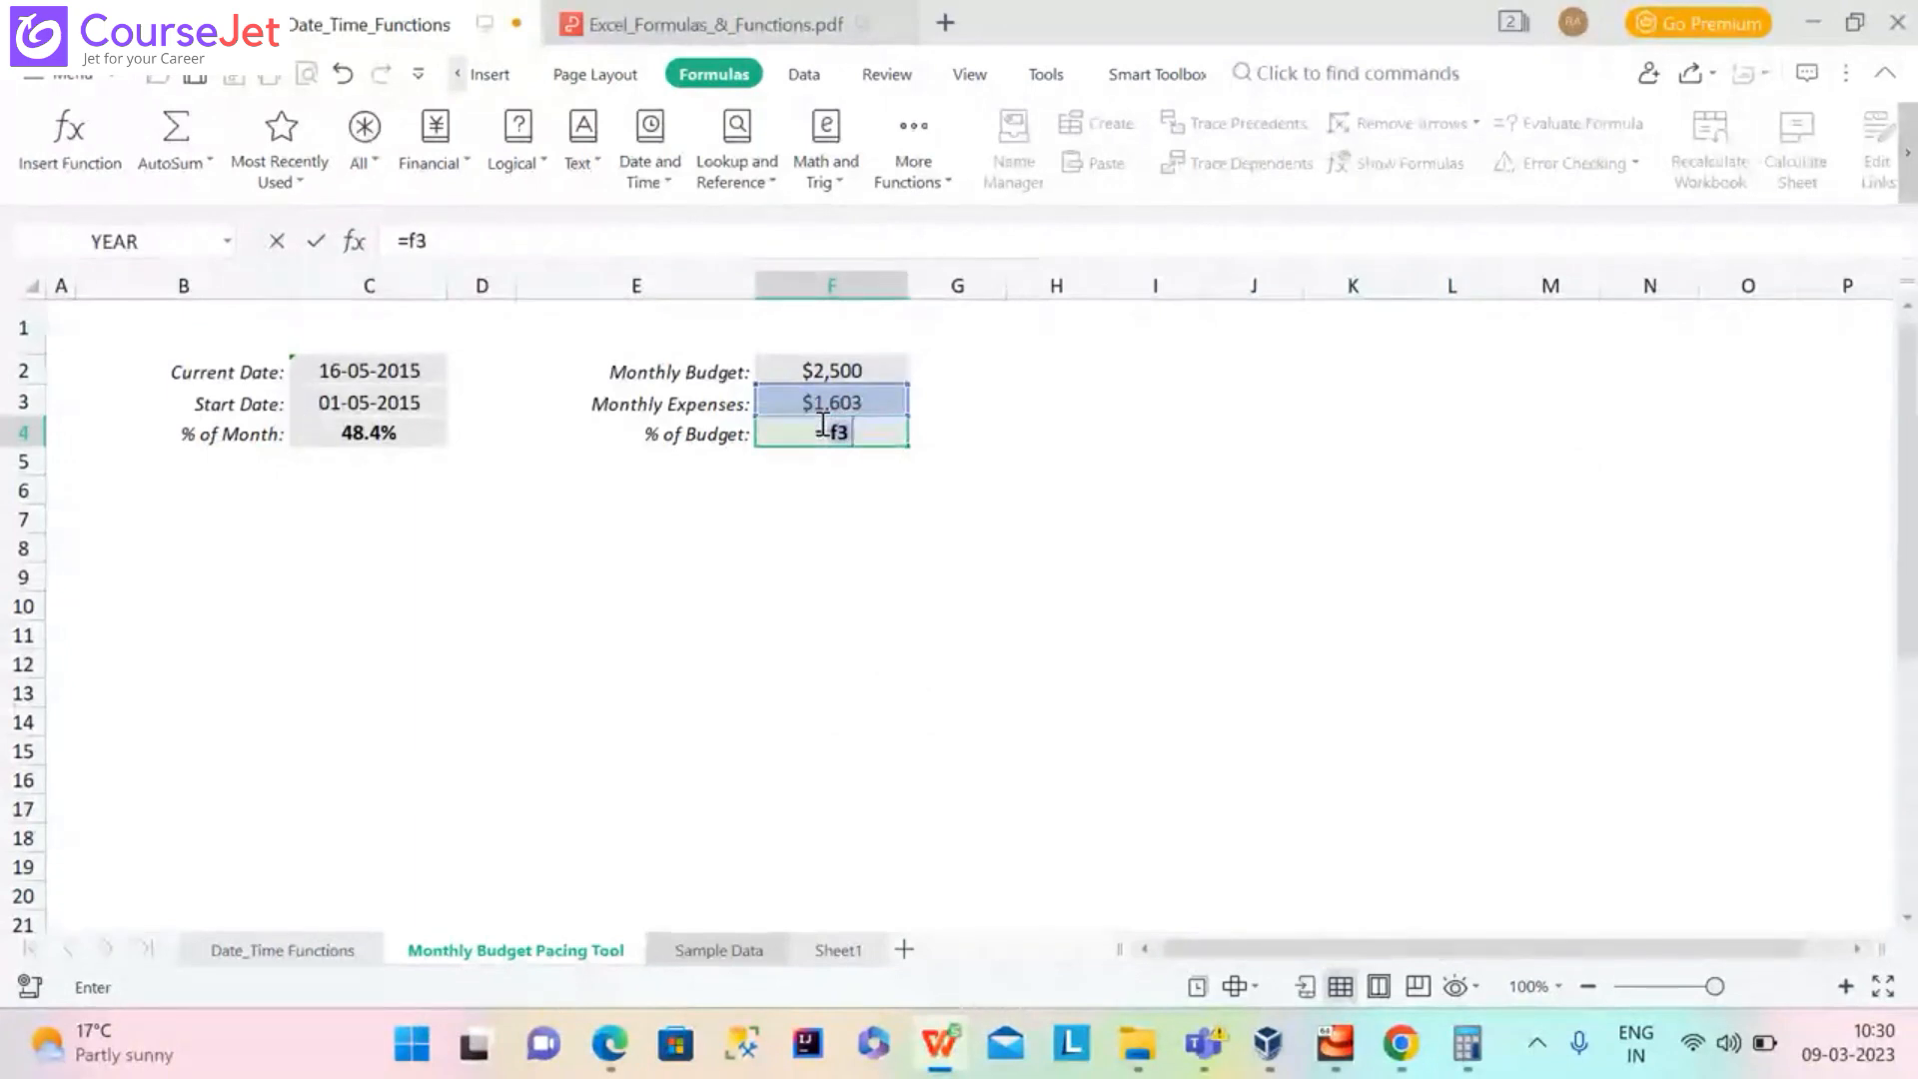
pyautogui.press('BackSpace')
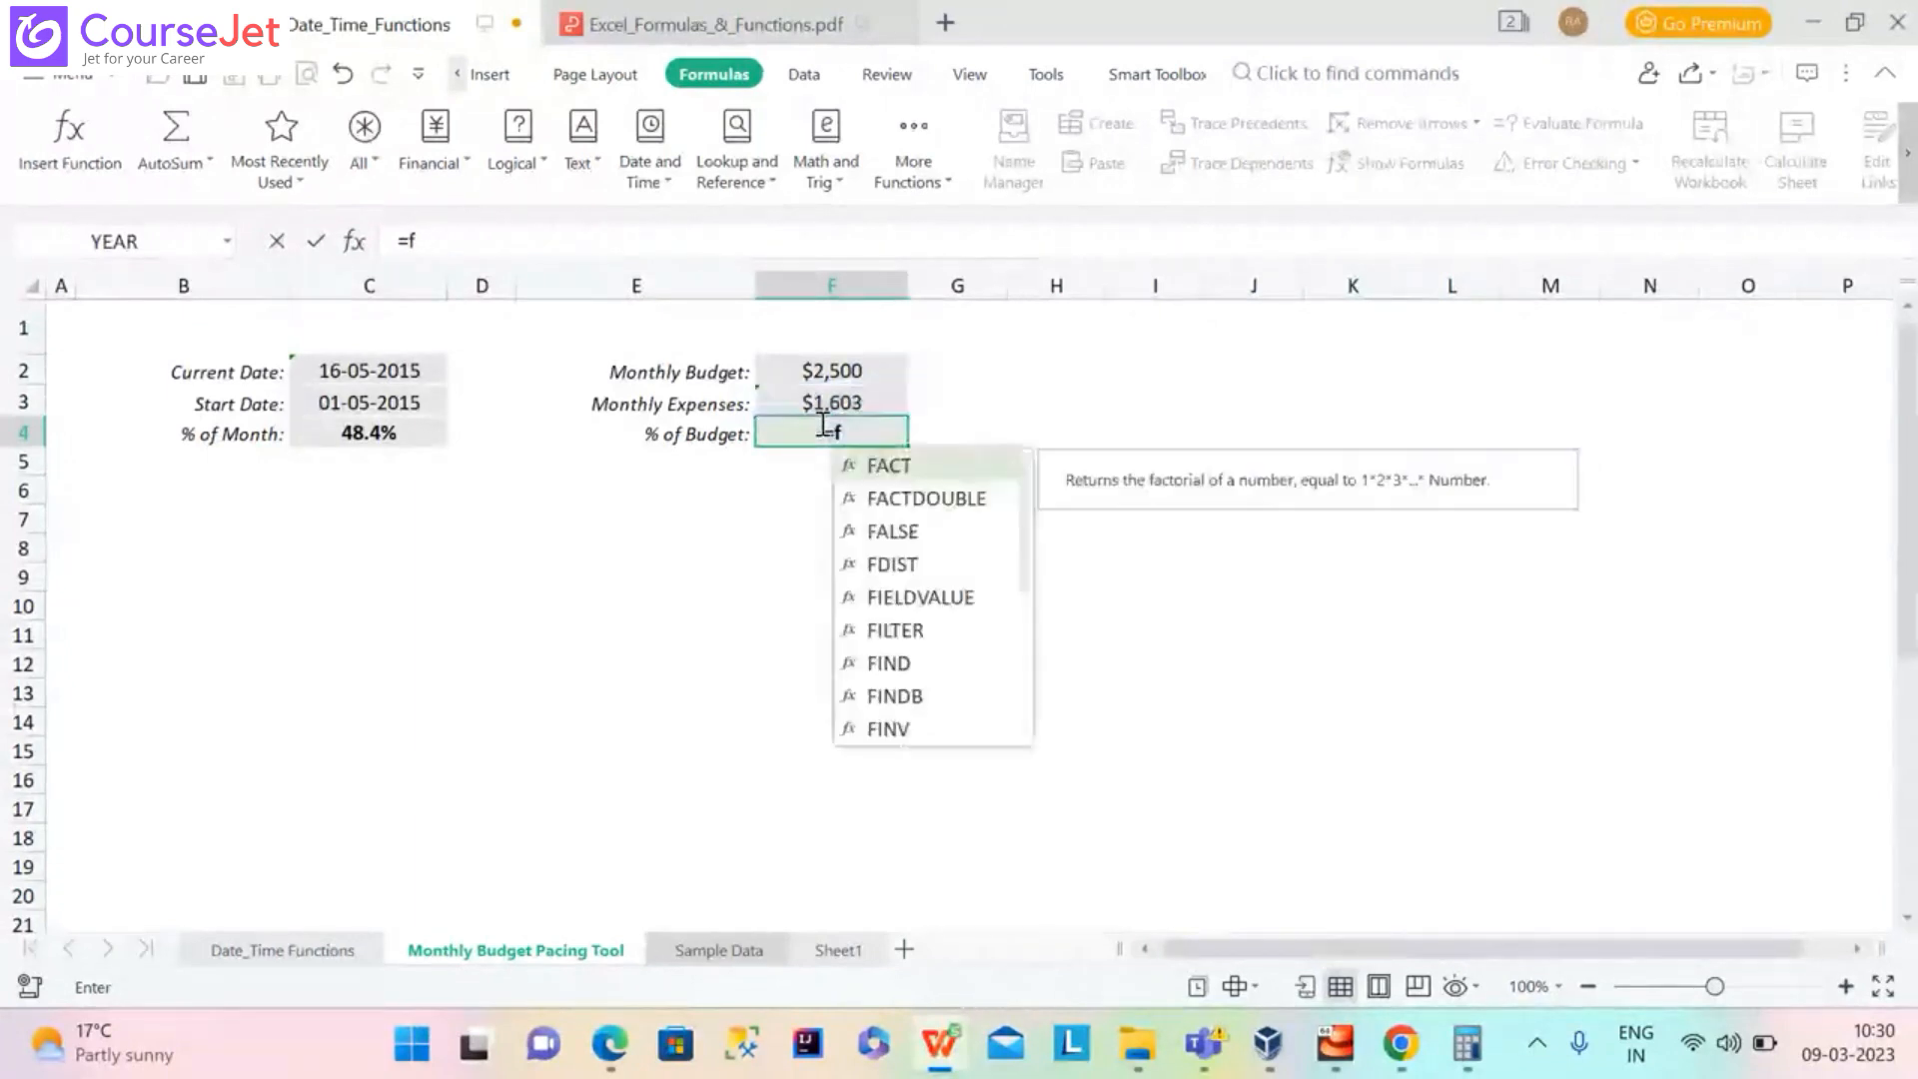
pyautogui.press('BackSpace')
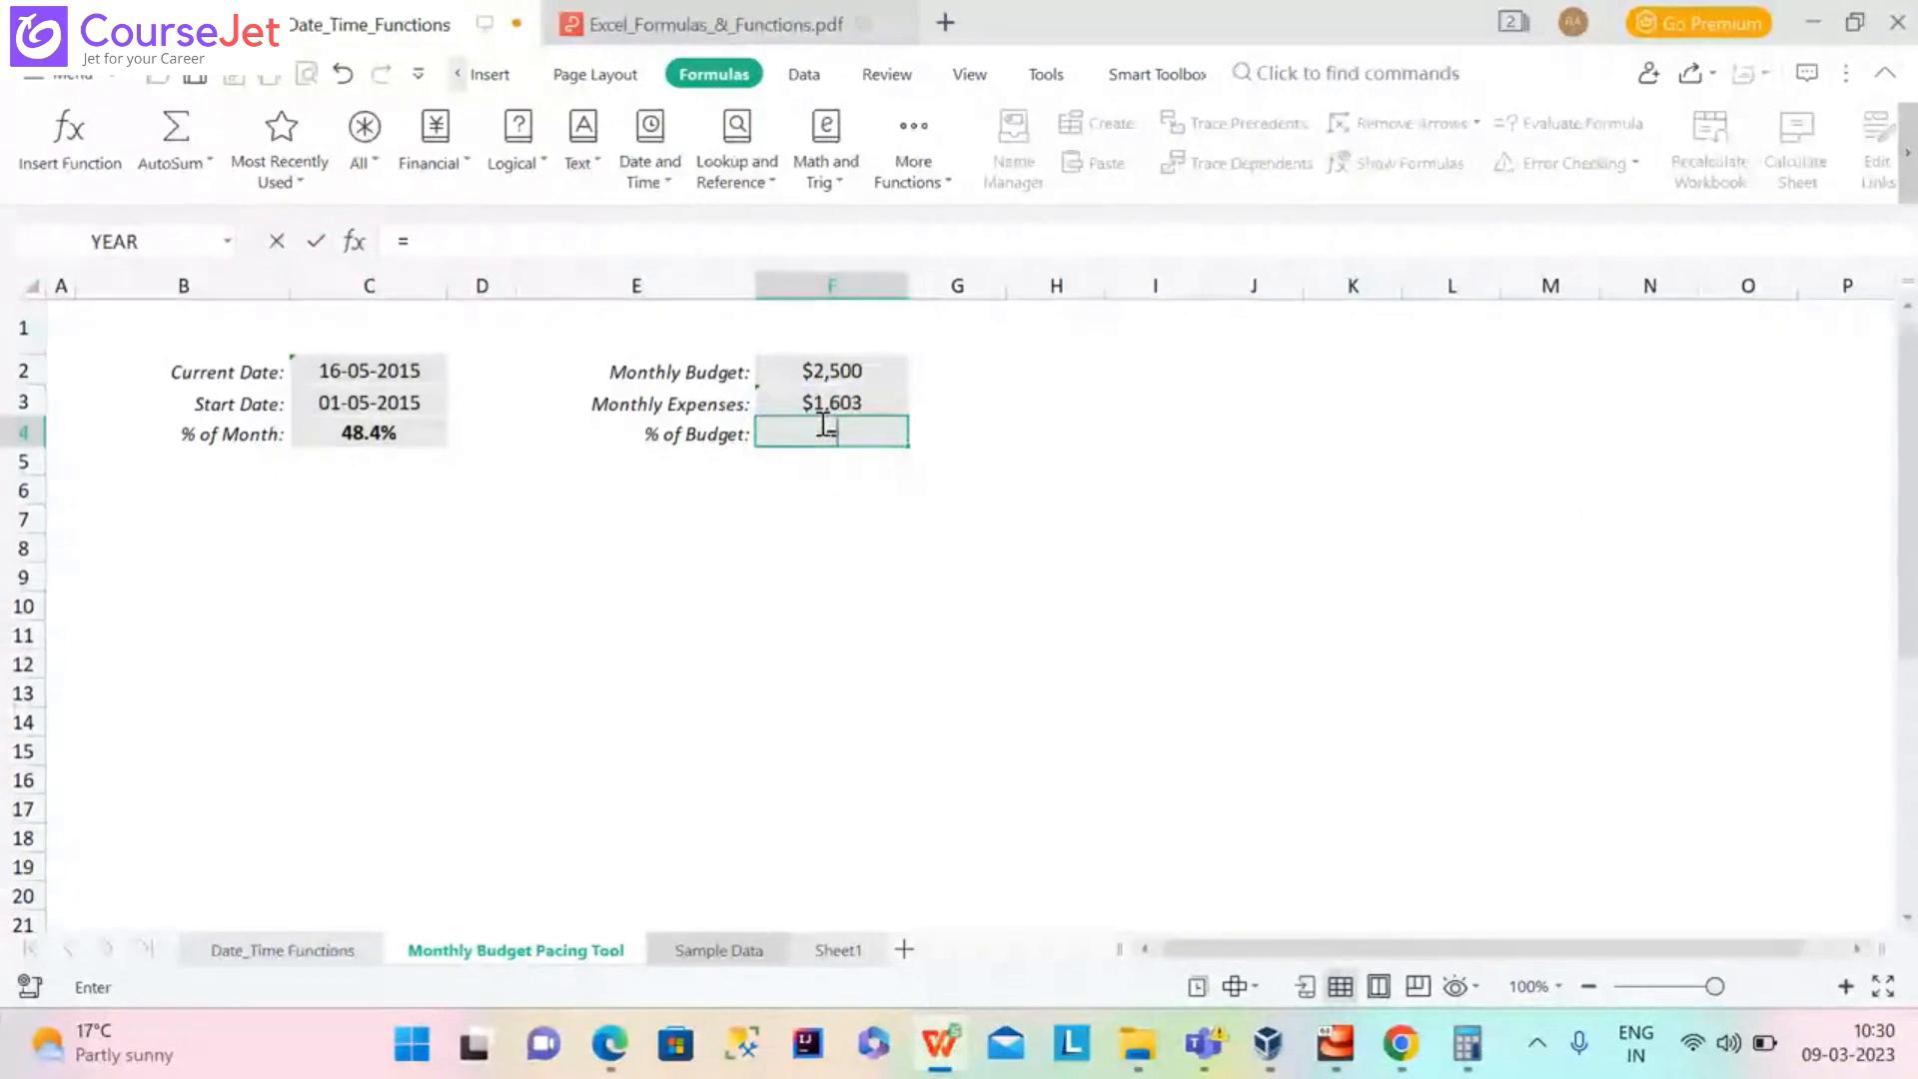
# Enter the % of Budget formula in F4 as =F2-F3/F2, using the Monthly Budget and Monthly Expenses cells
pyautogui.click(856, 372)
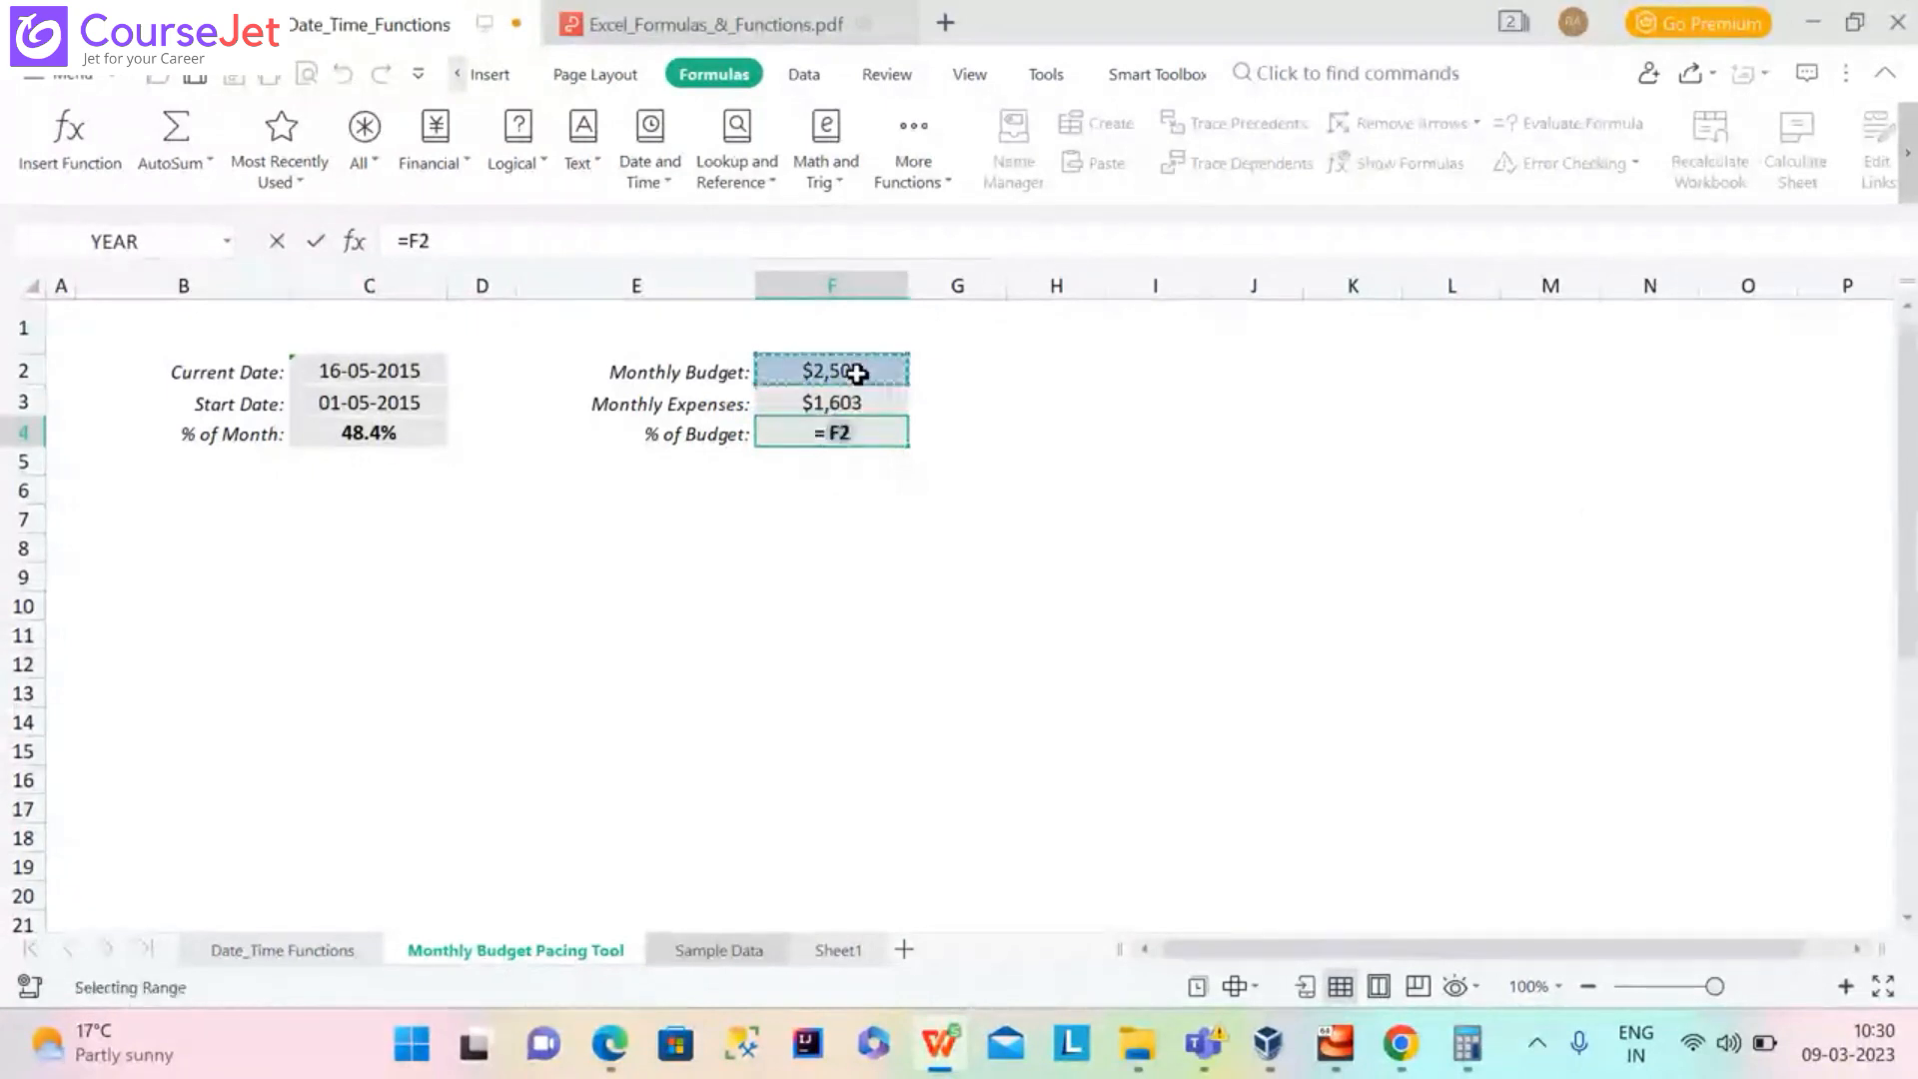
pyautogui.write('-')
pyautogui.click(854, 401)
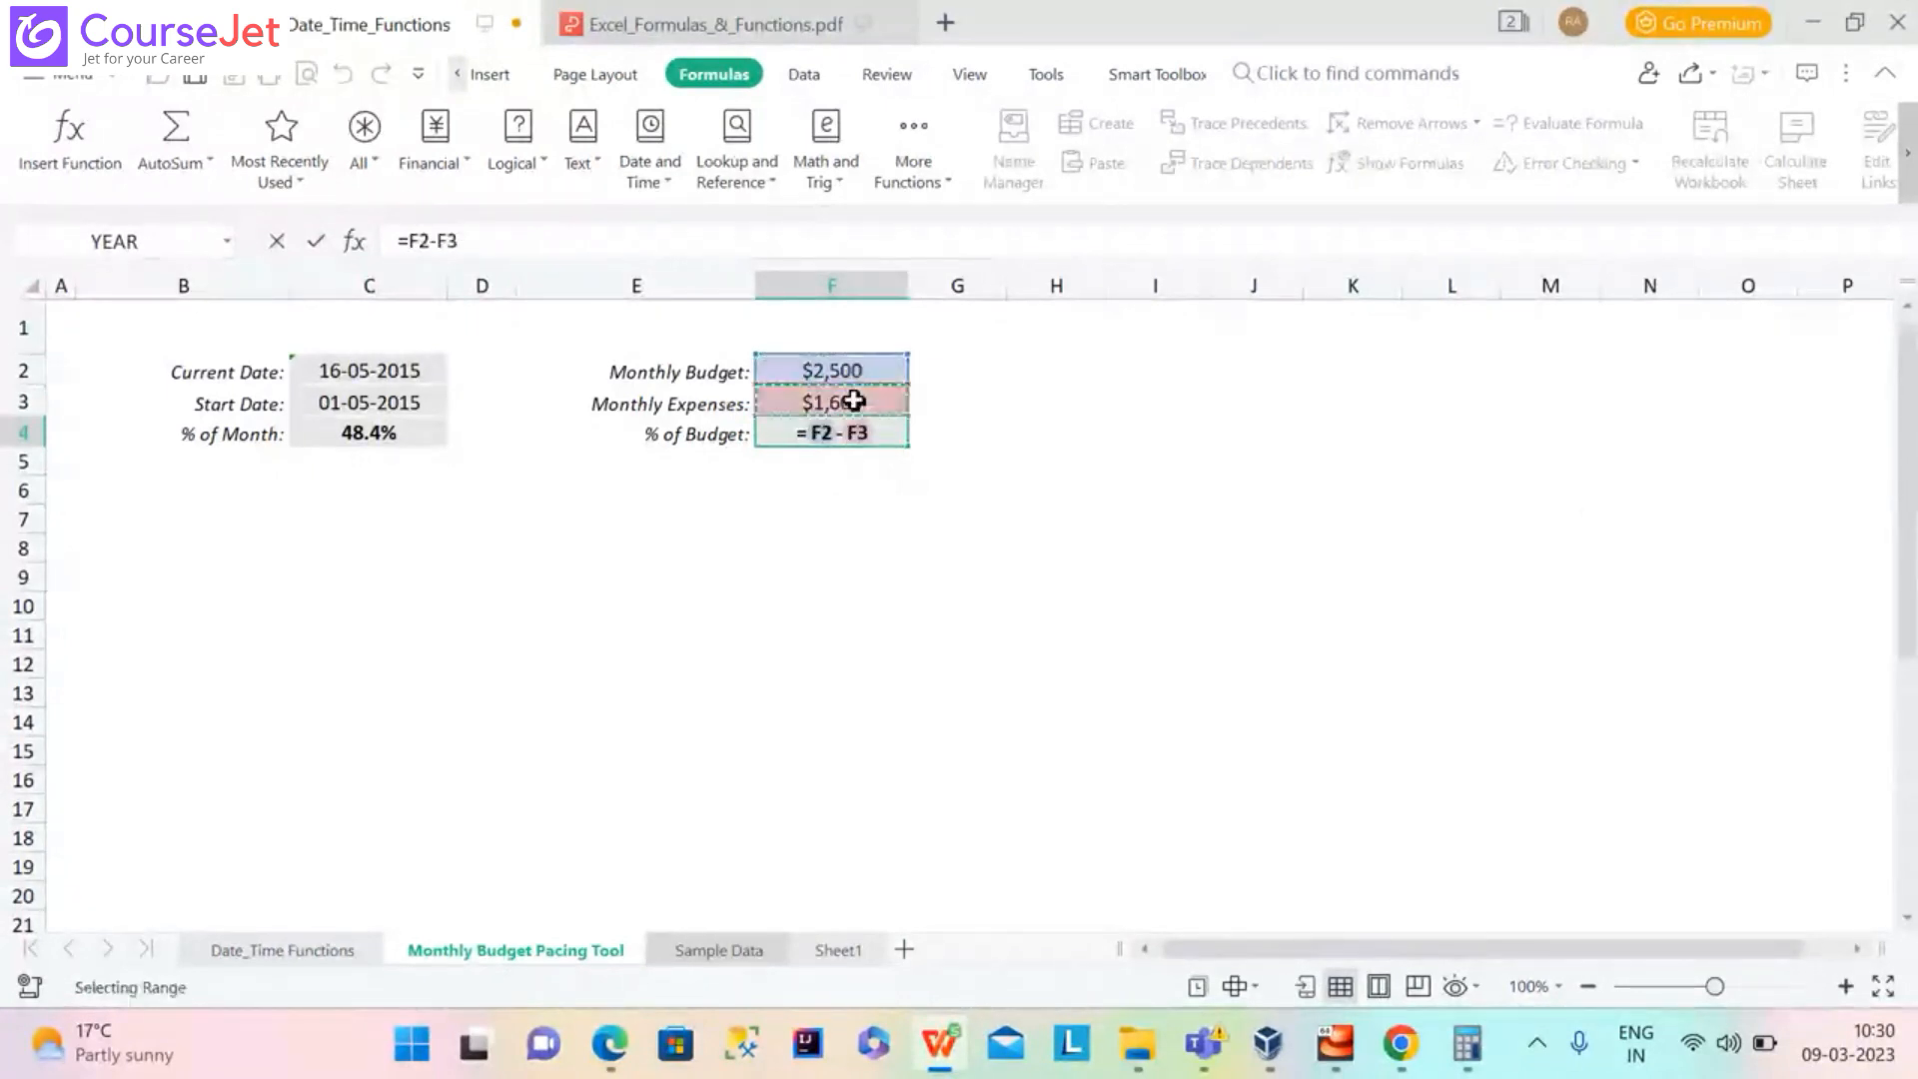
pyautogui.write('/')
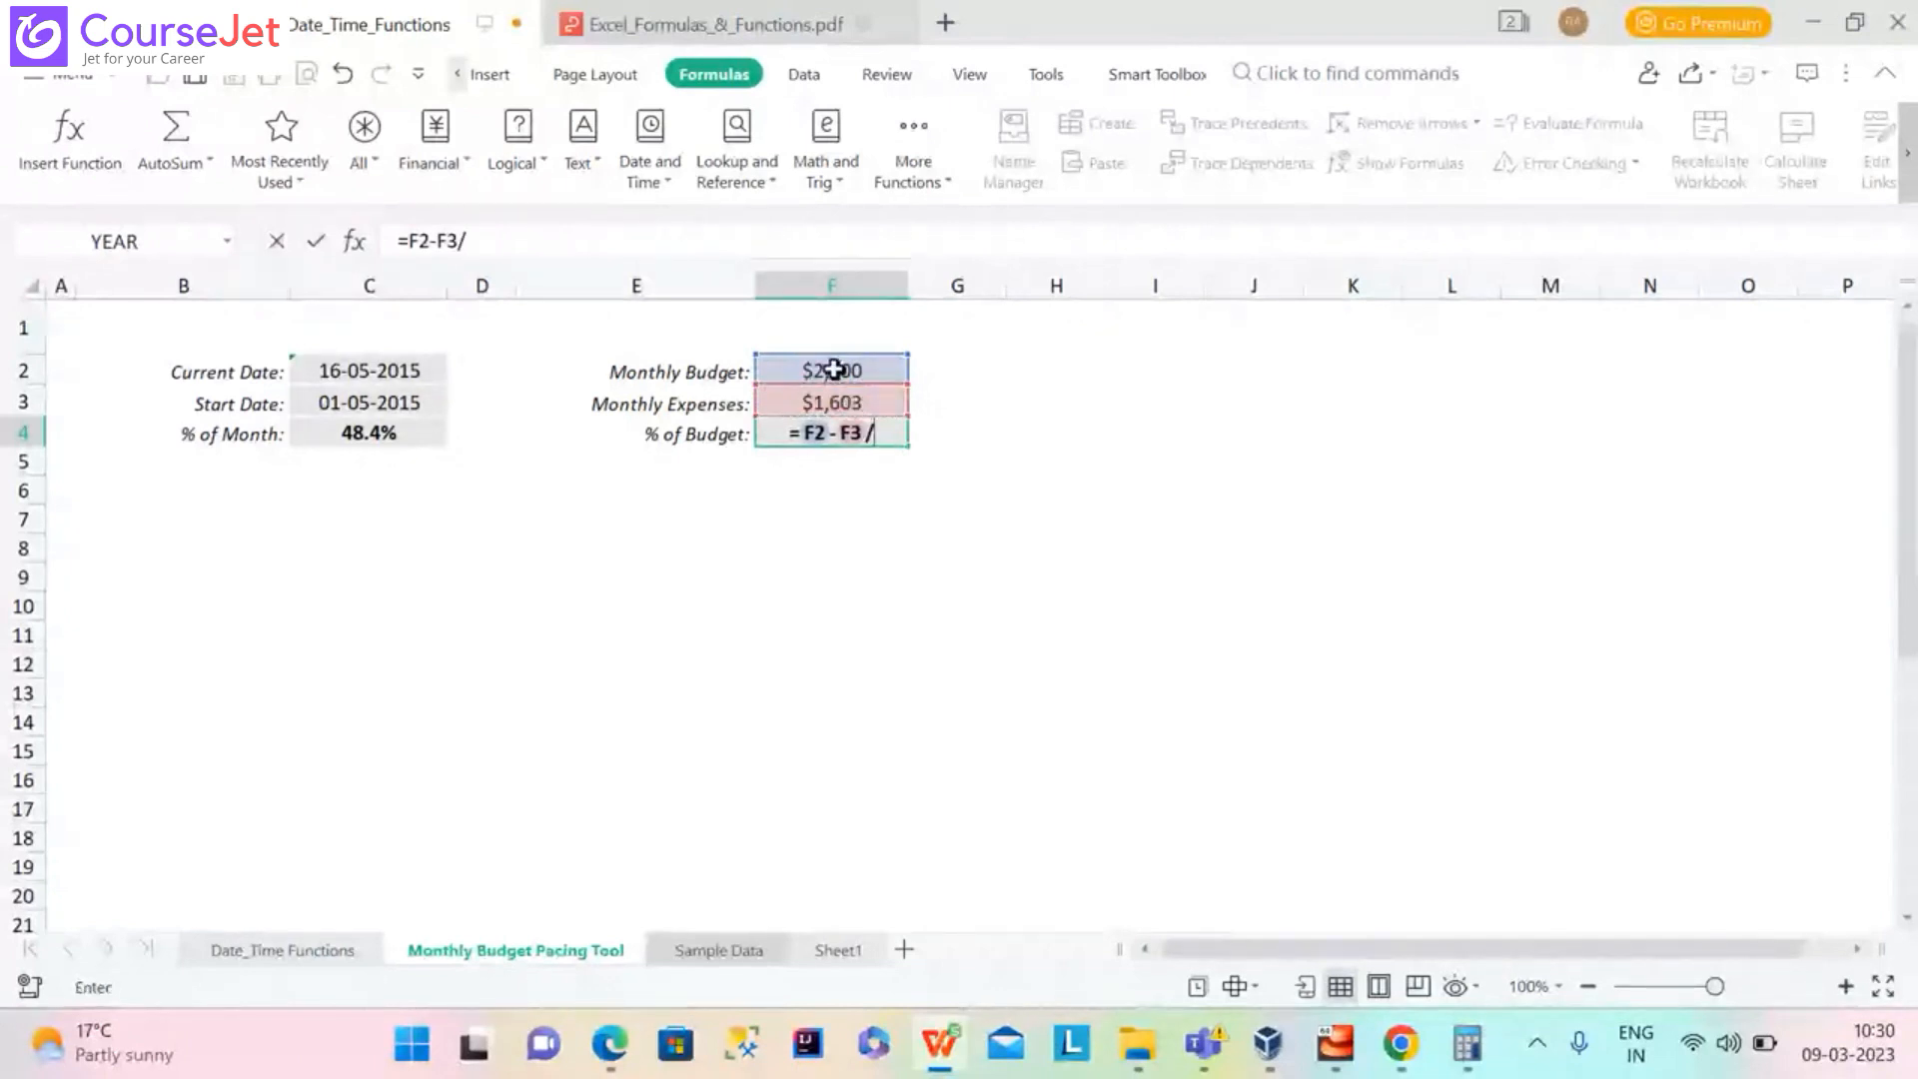
pyautogui.click(835, 370)
pyautogui.press('Return')
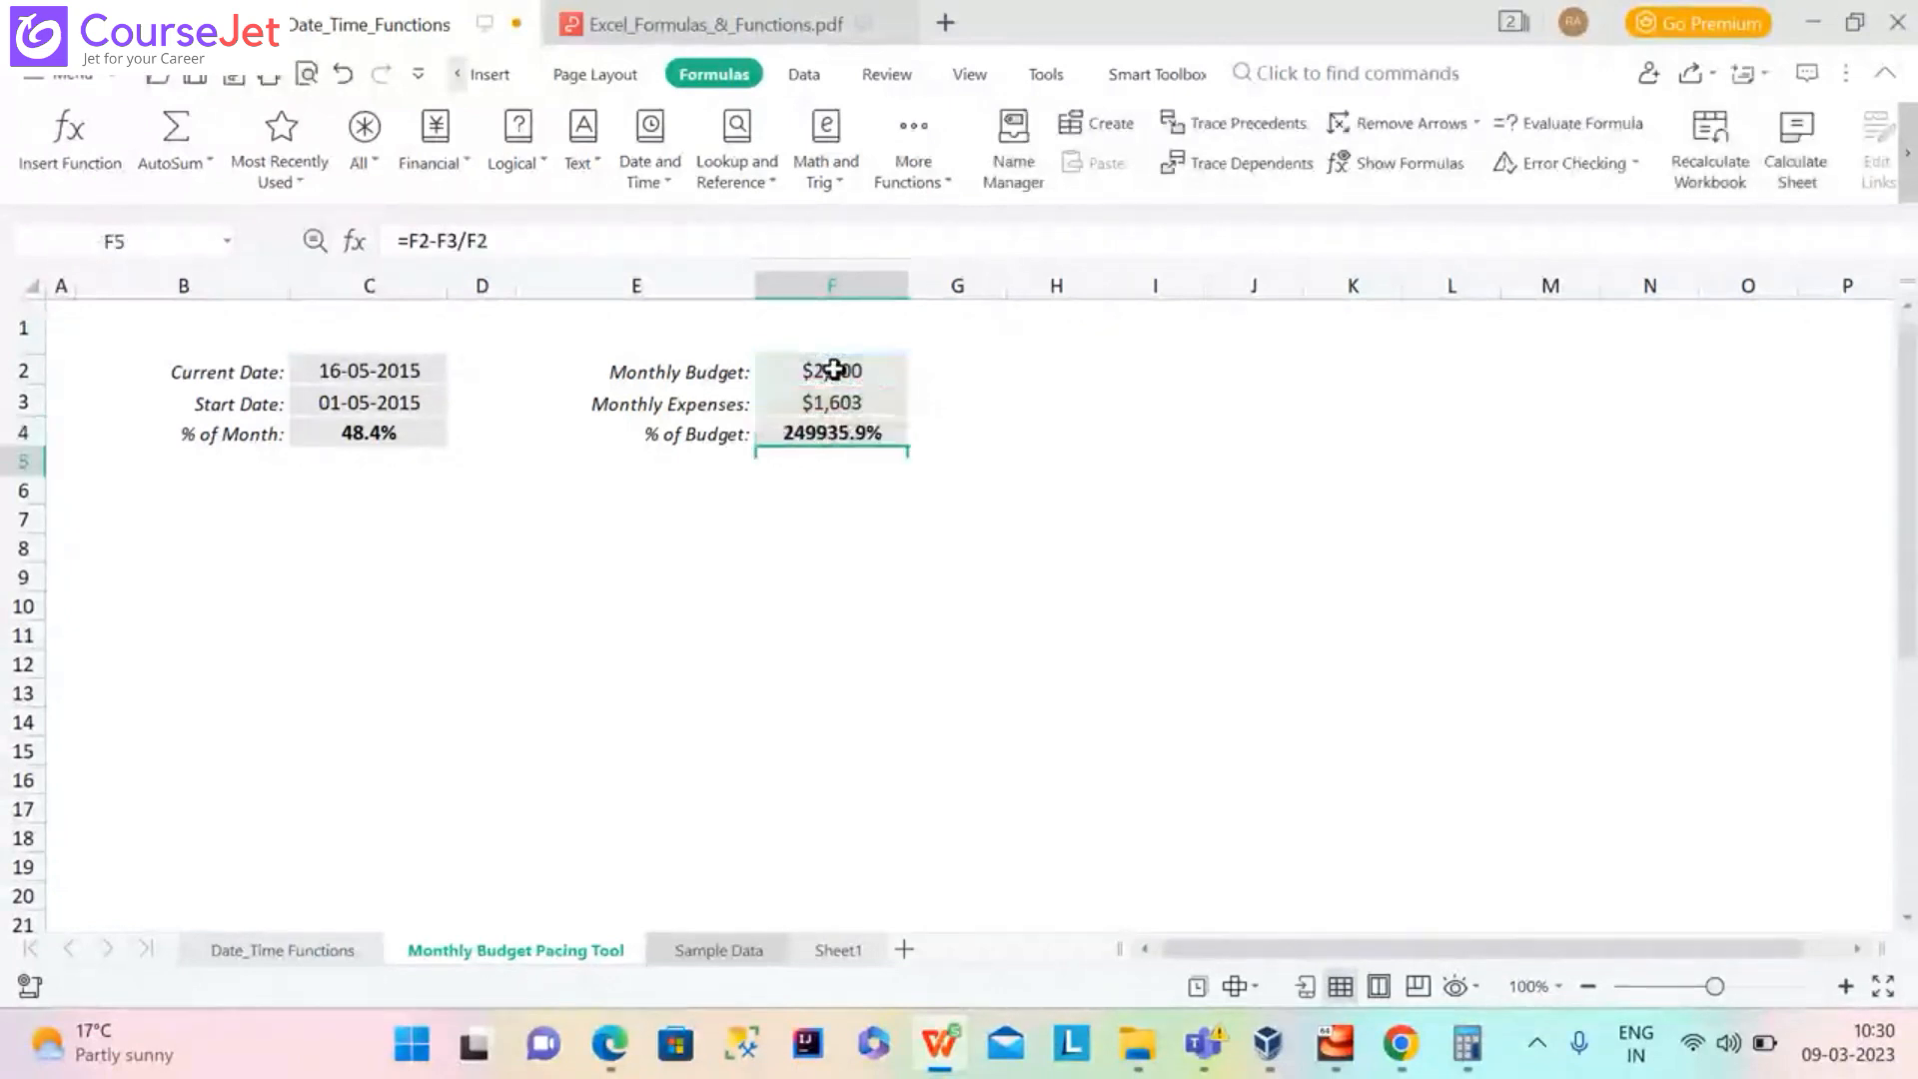
pyautogui.click(847, 440)
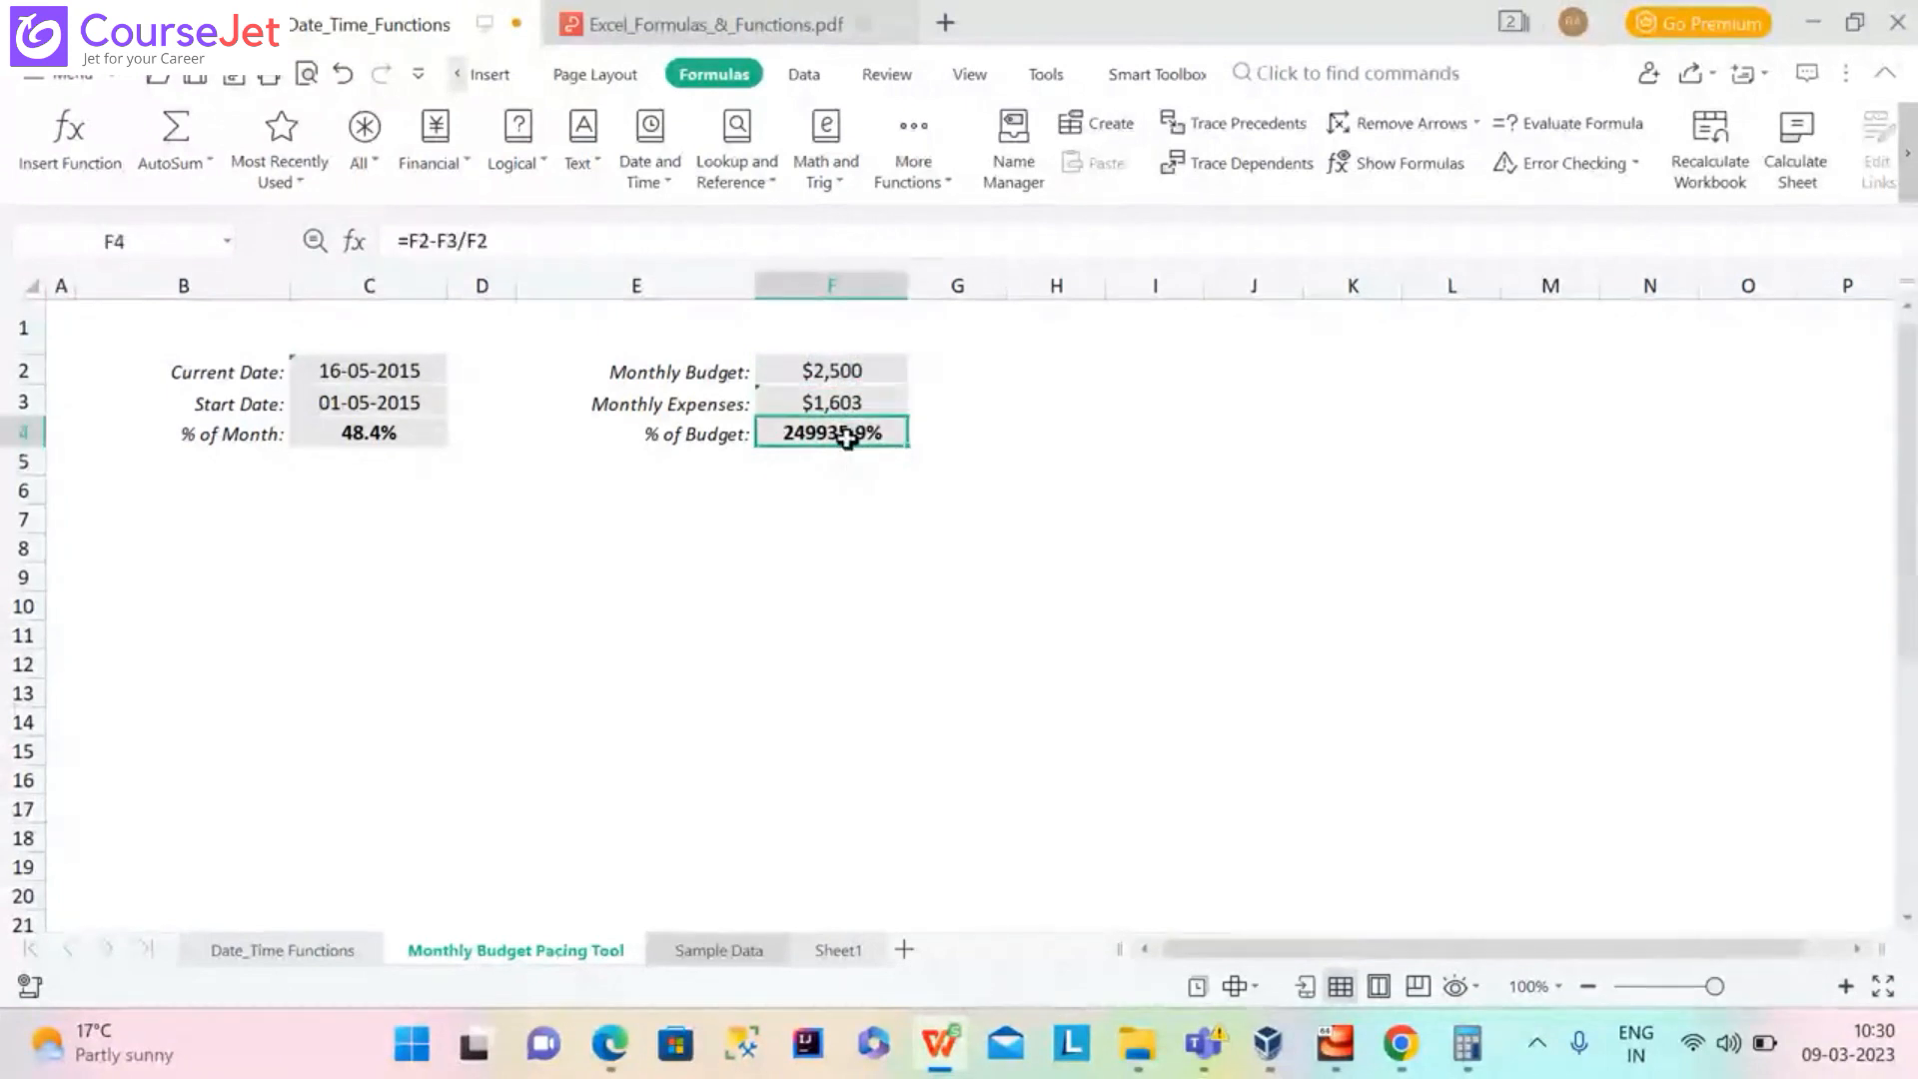